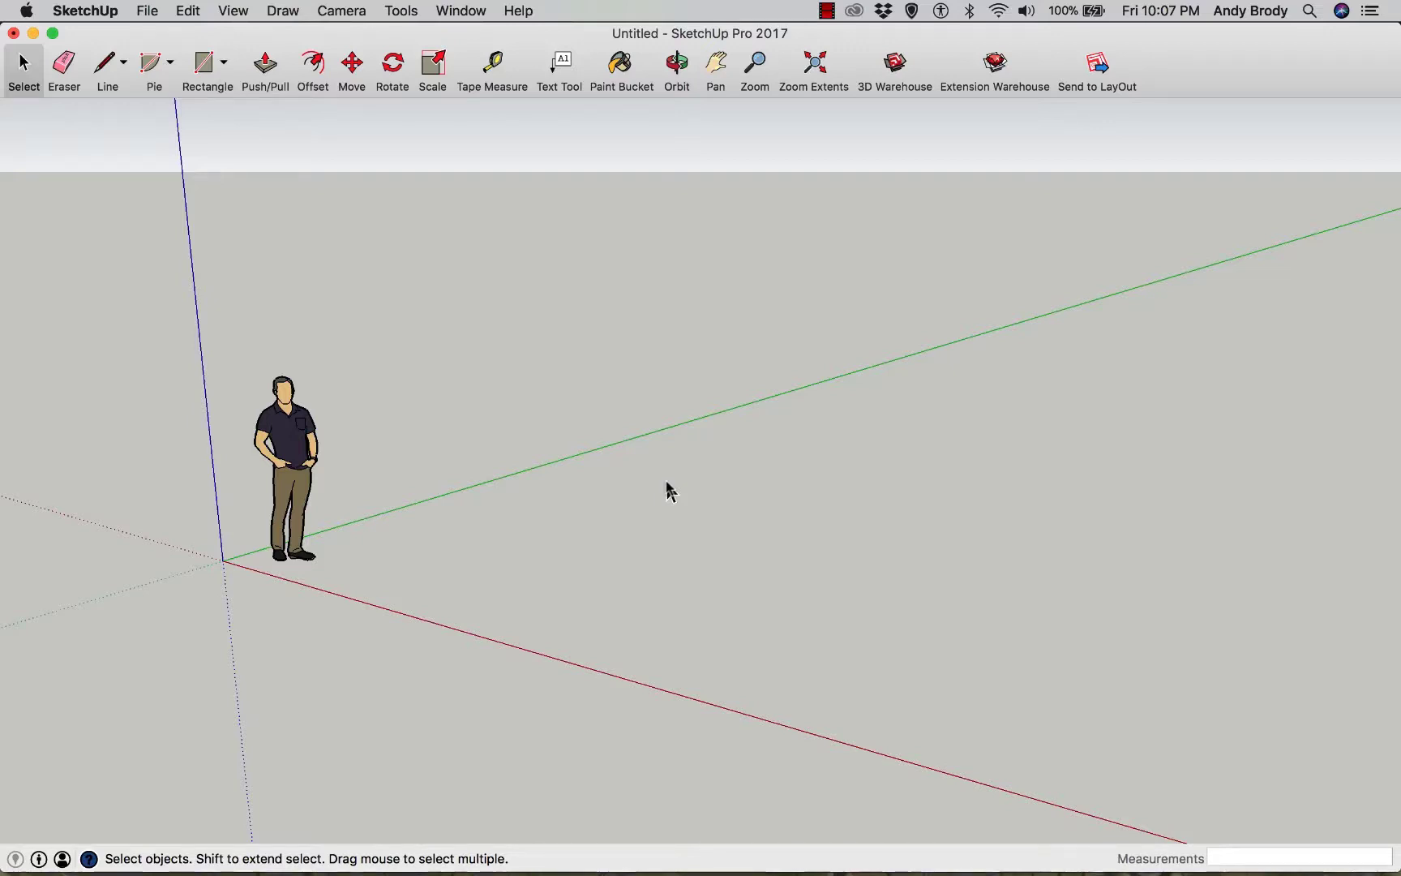
- Draw a 15' by 30' rectangle on the ground plane beside the red axis
left_click(202, 68)
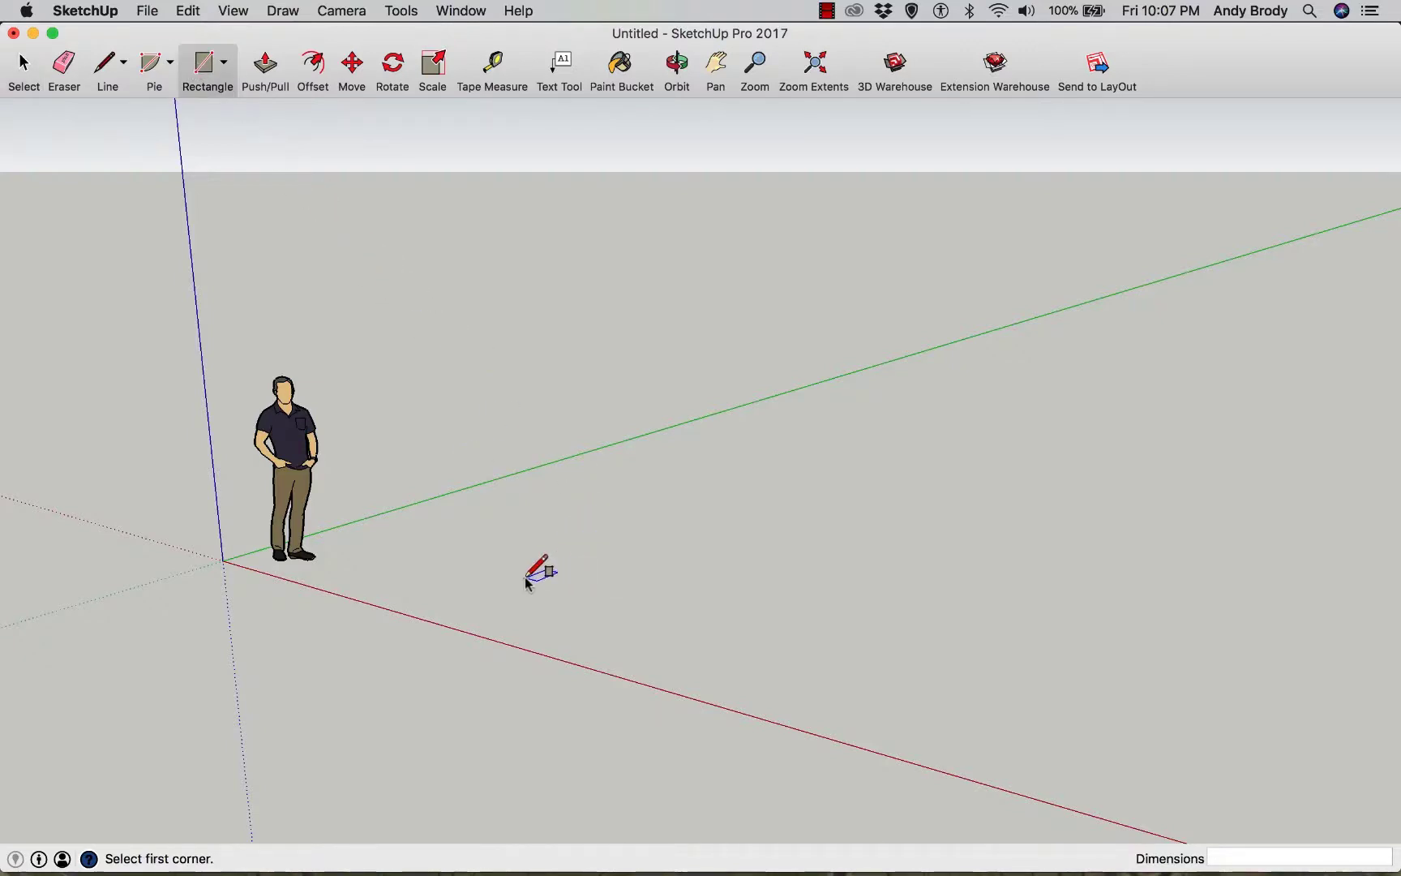
left_click(488, 576)
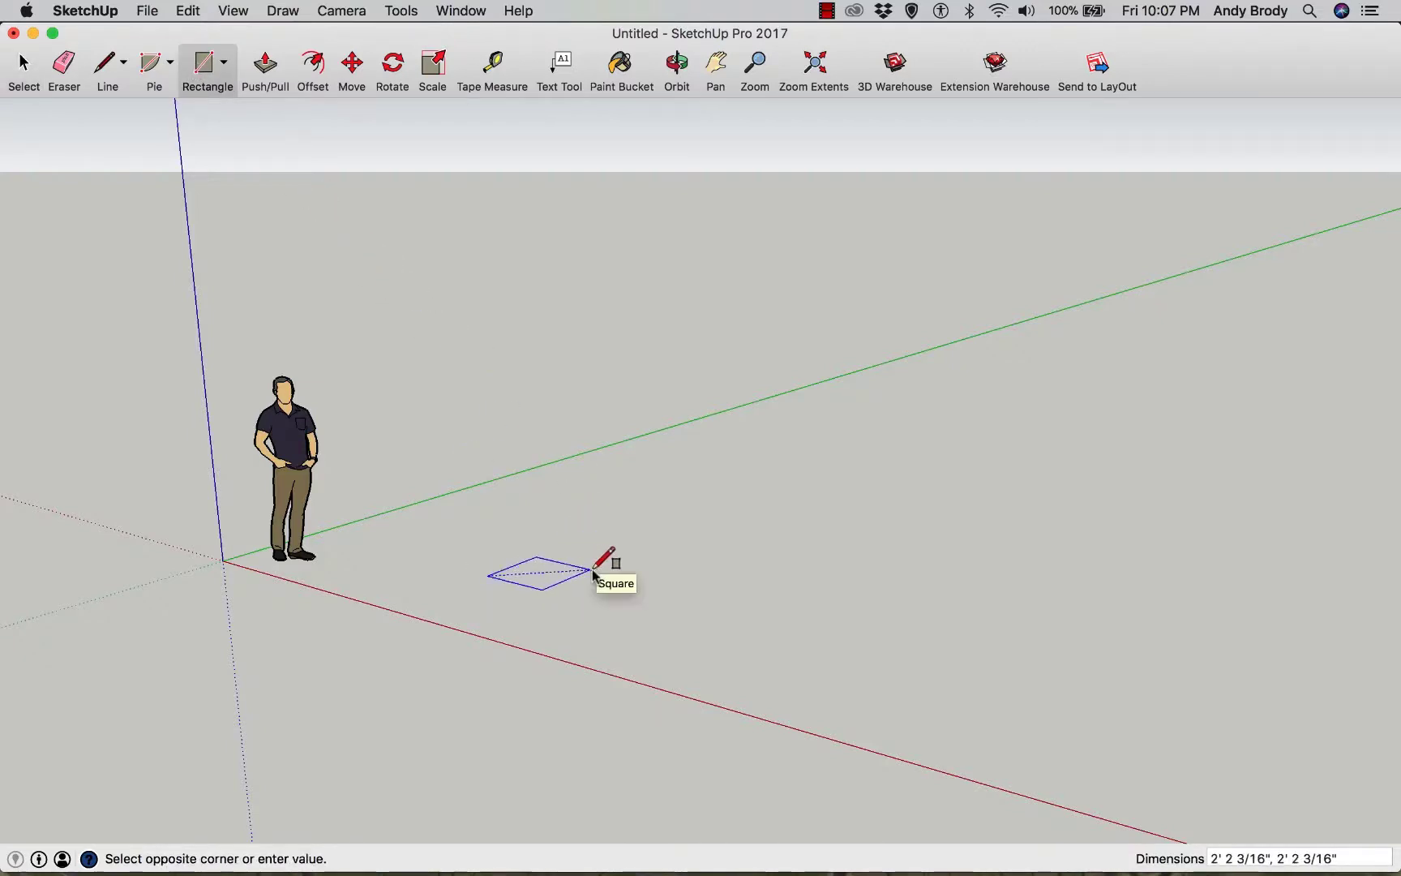
type("15',30")
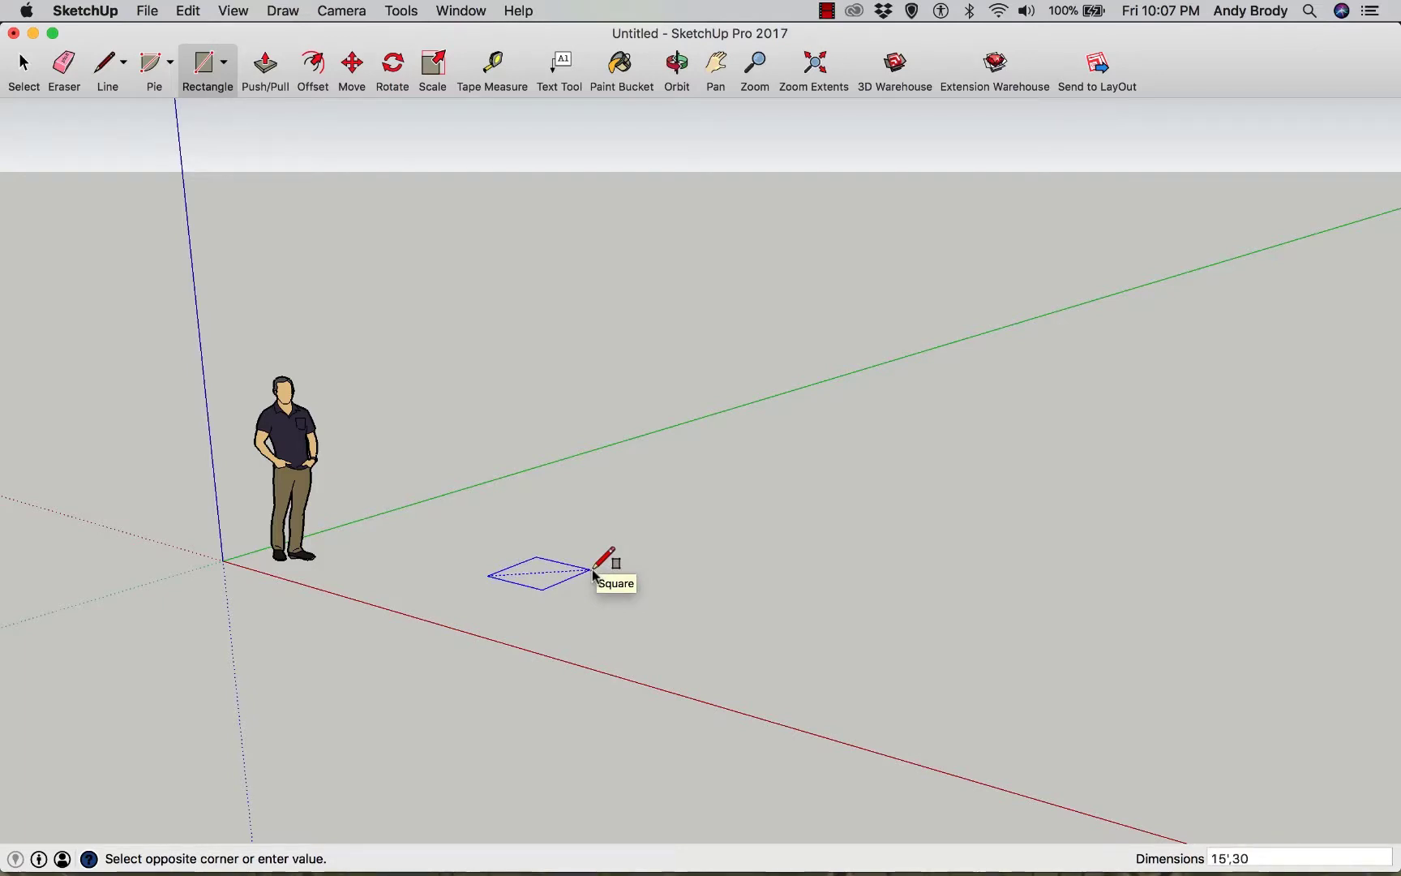
key("Return")
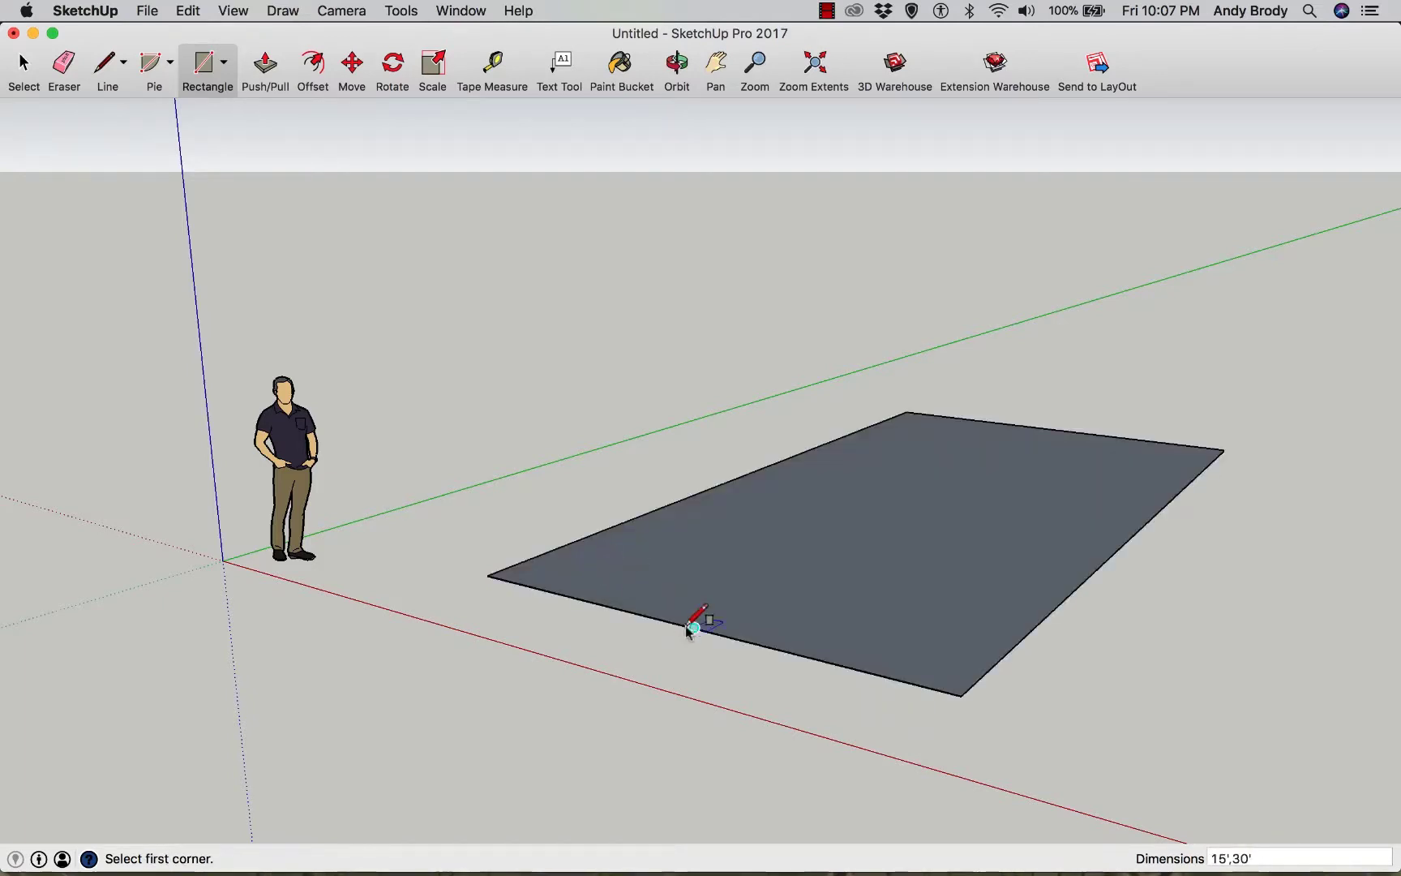
- Extrude the rectangle upward 12' with Push/Pull to form the building block
middle_click_drag(694, 620, 696, 660)
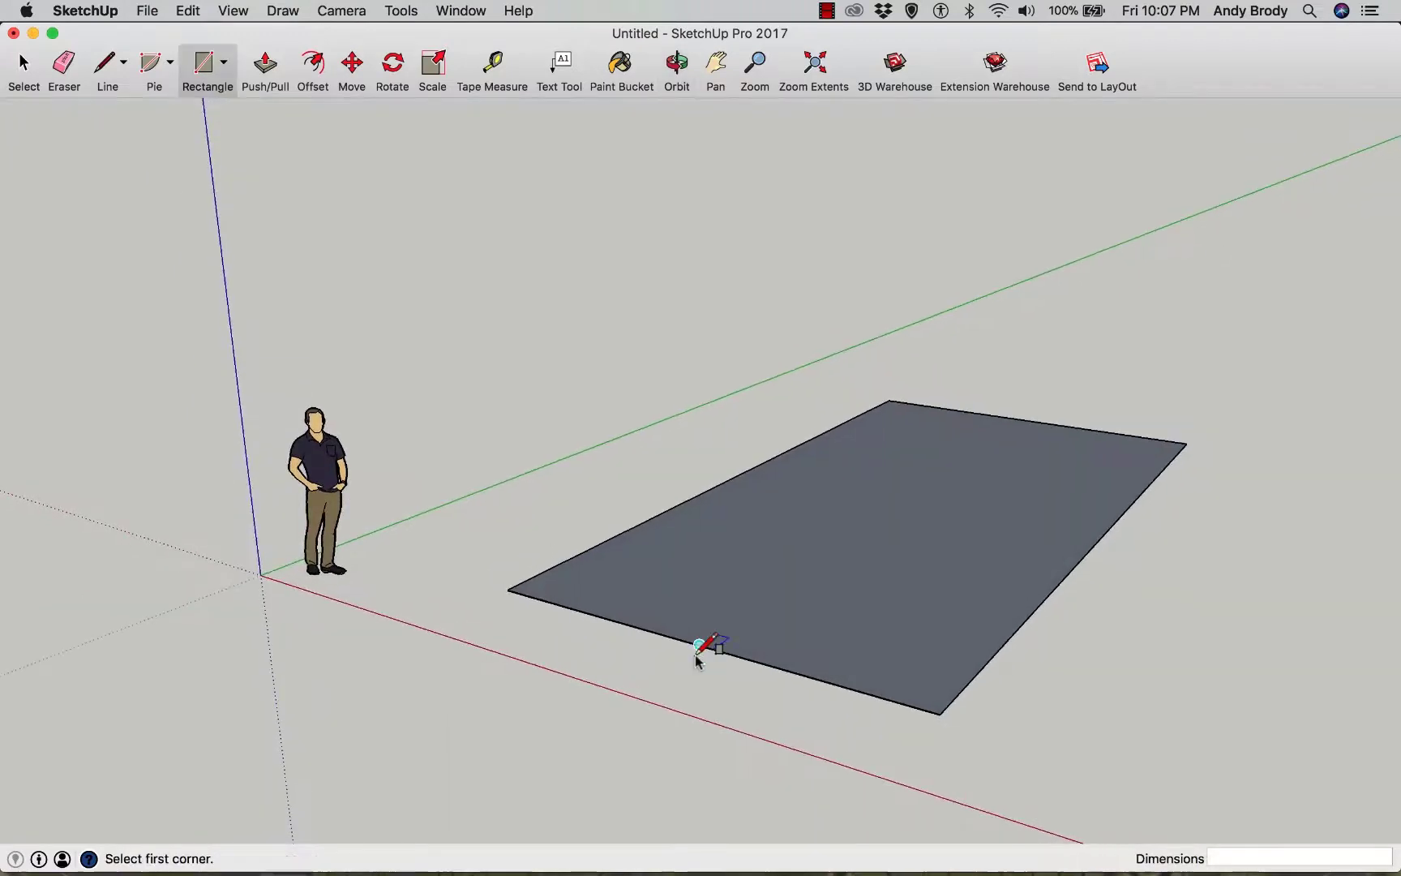
key("p")
left_click(839, 586)
left_click(825, 504)
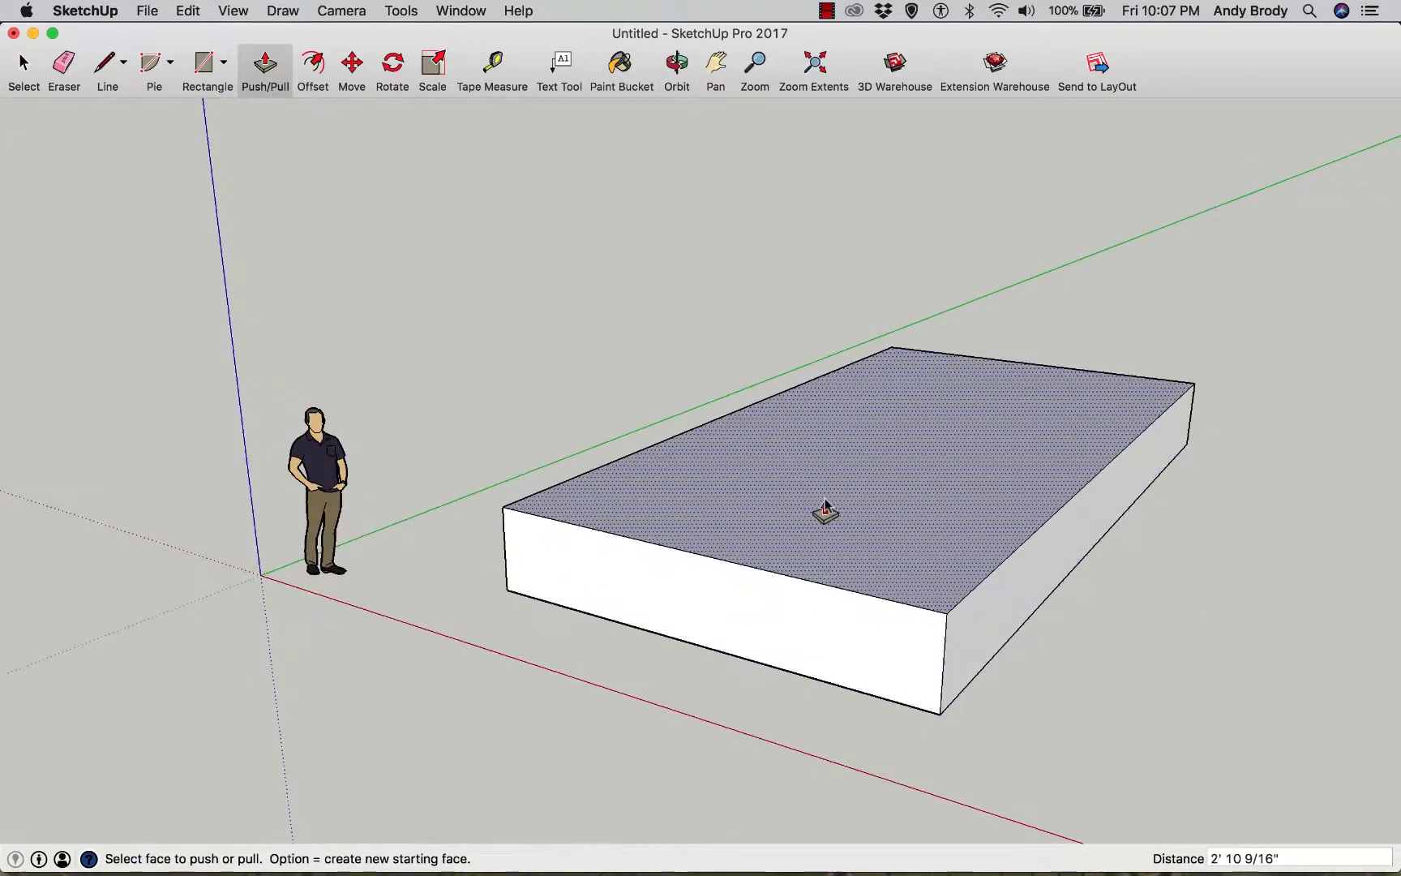
type("12'")
key("Return")
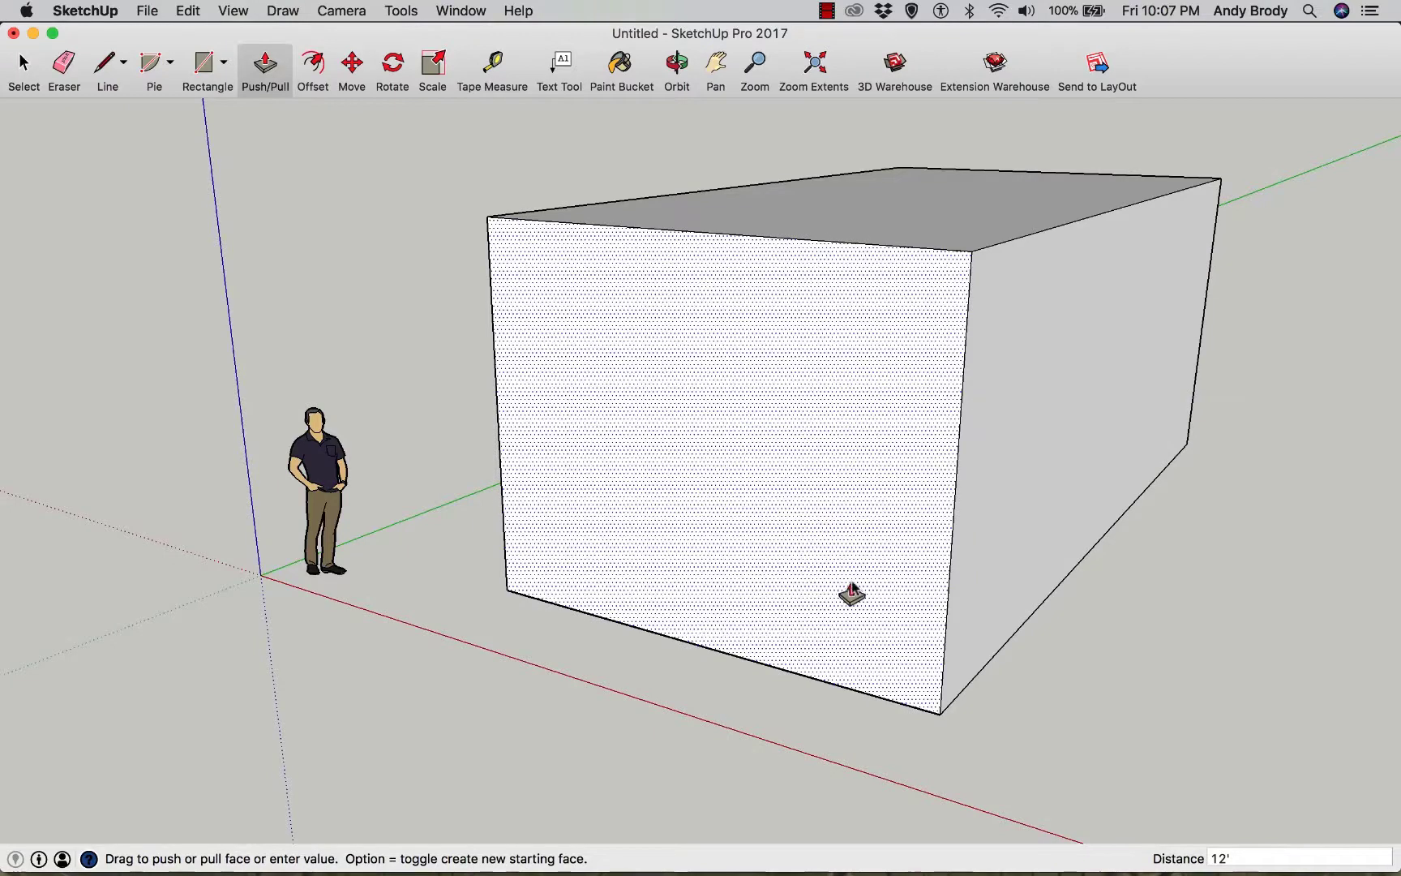
- Insert the "Framed half door with double panel" component at the base of the front wall, near the corner farther from the origin
middle_click_drag(851, 591, 788, 628)
left_click(711, 80)
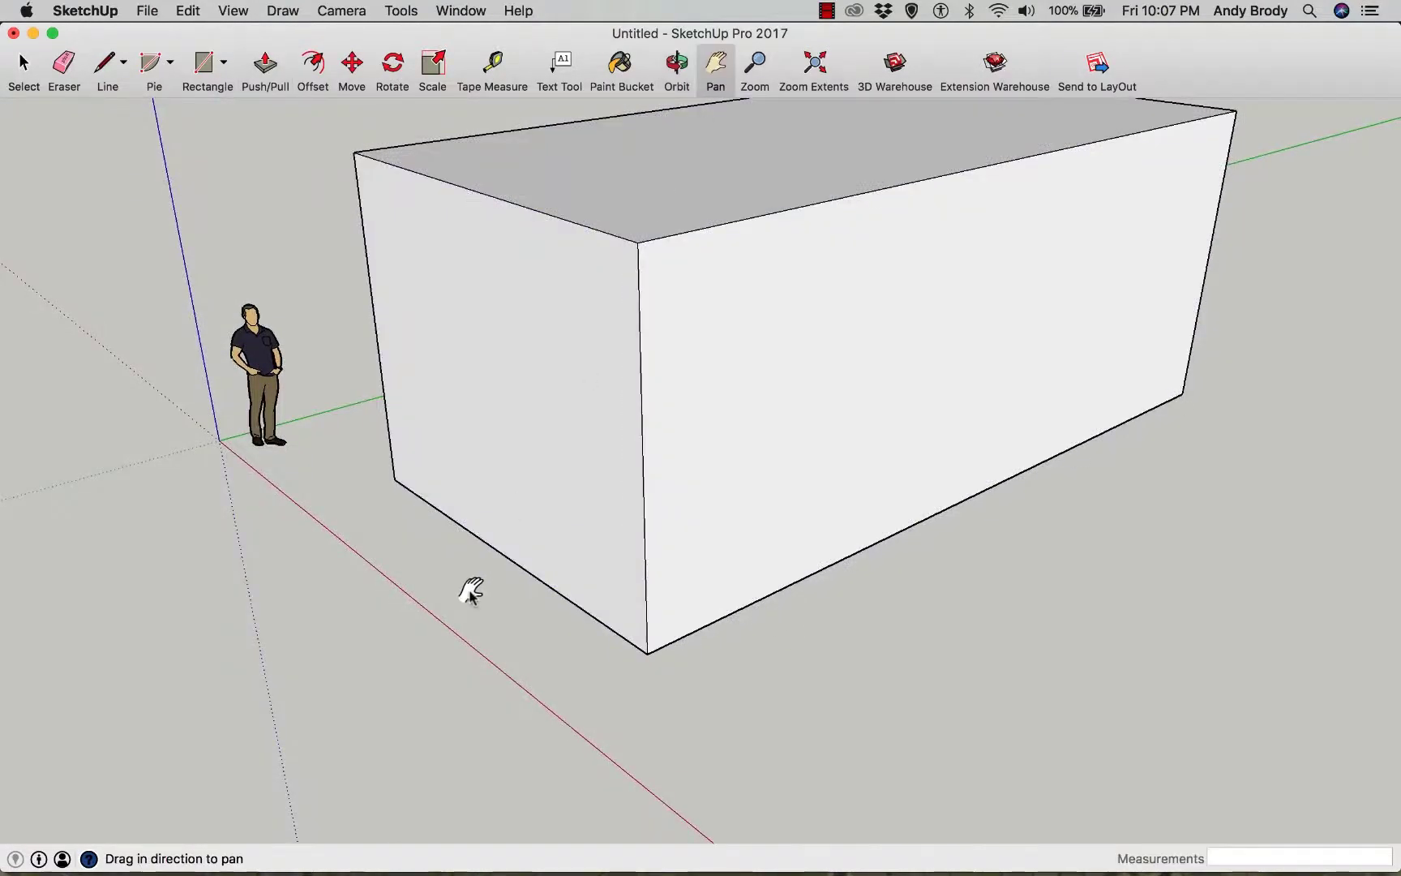
left_click_drag(469, 587, 463, 663)
left_click(680, 71)
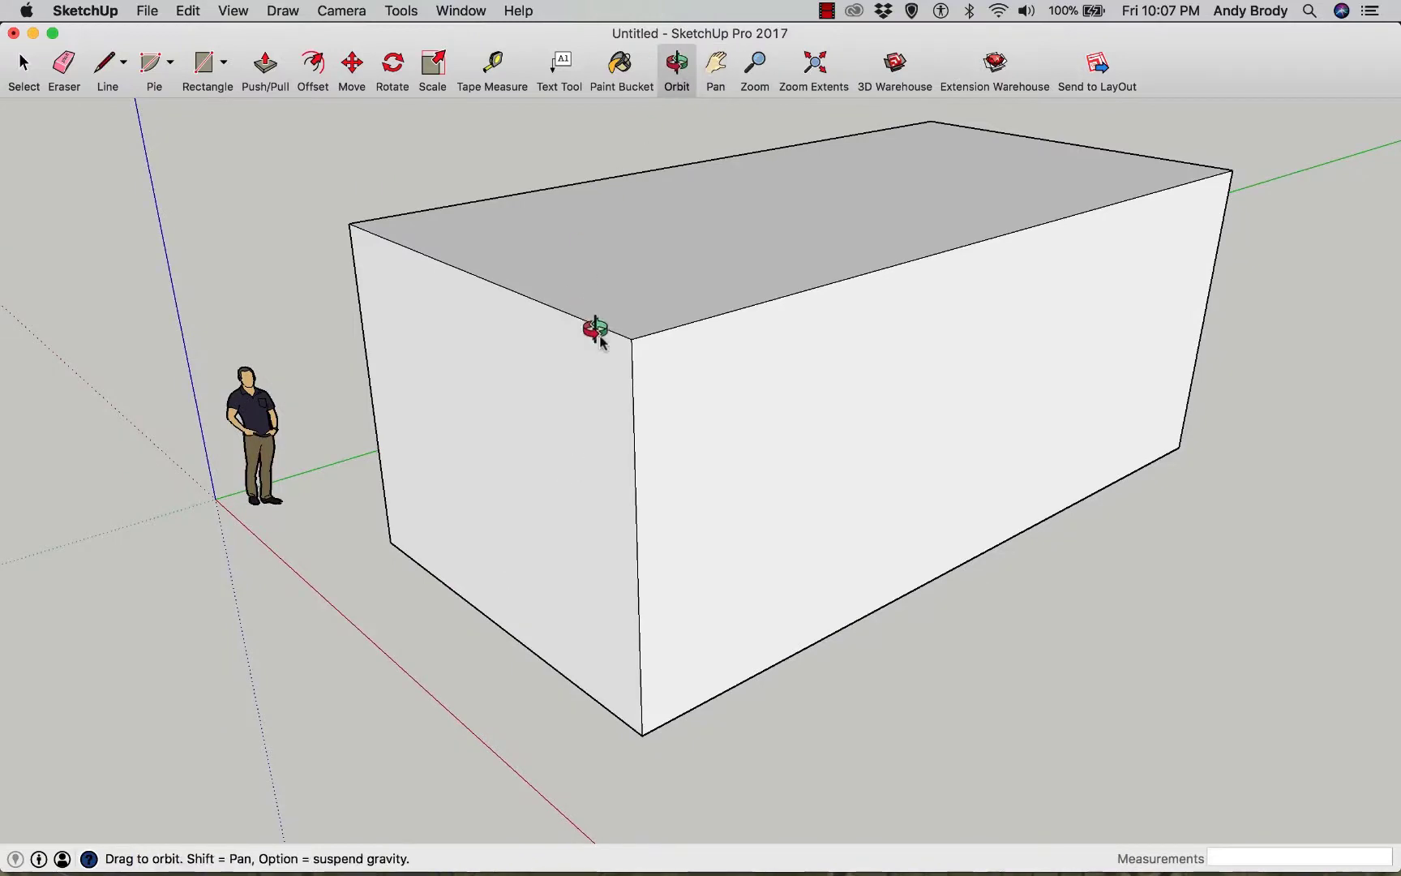
left_click_drag(588, 325, 675, 282)
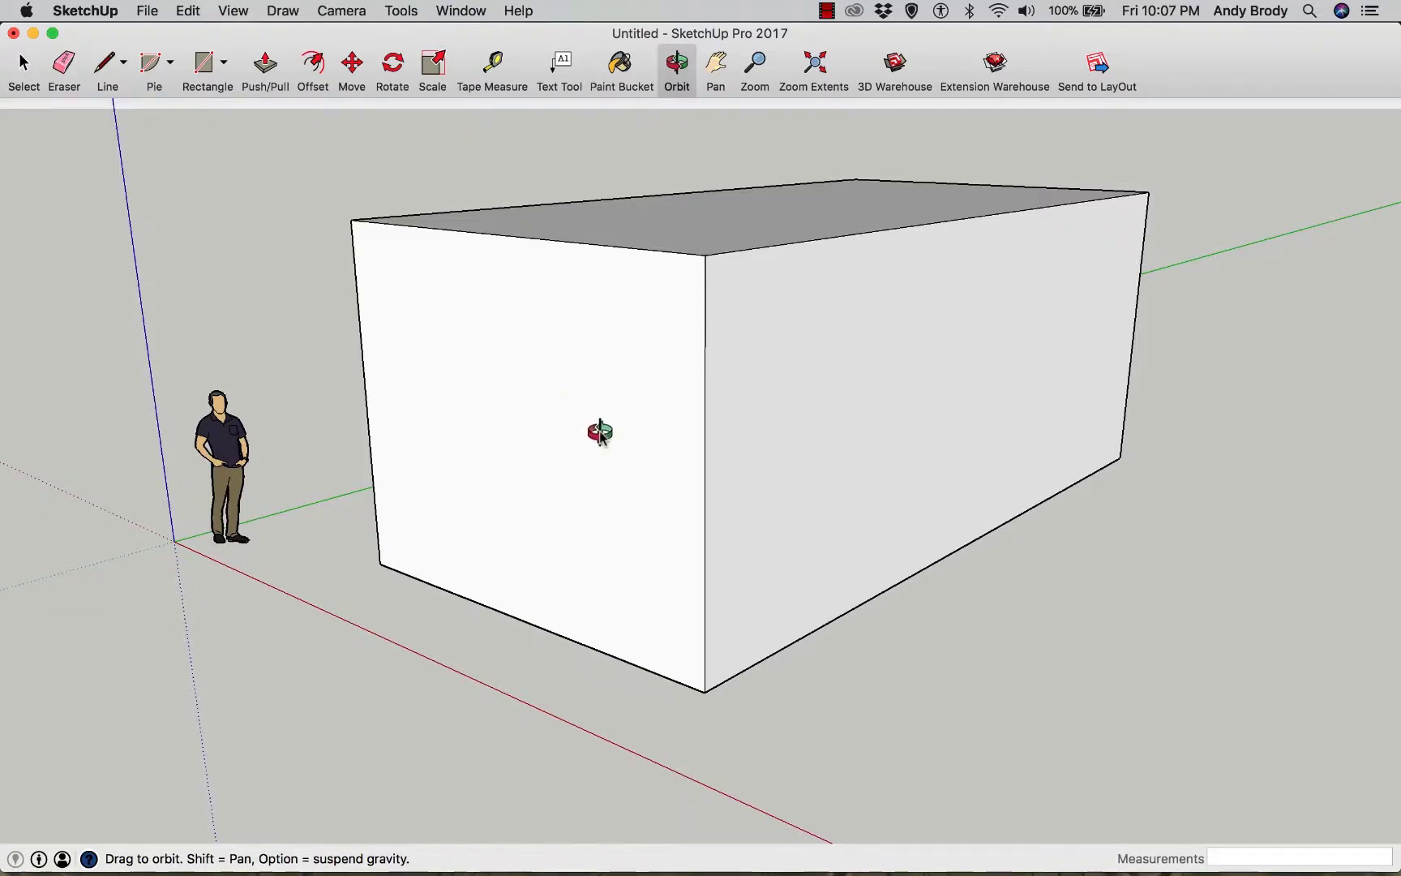
left_click(459, 10)
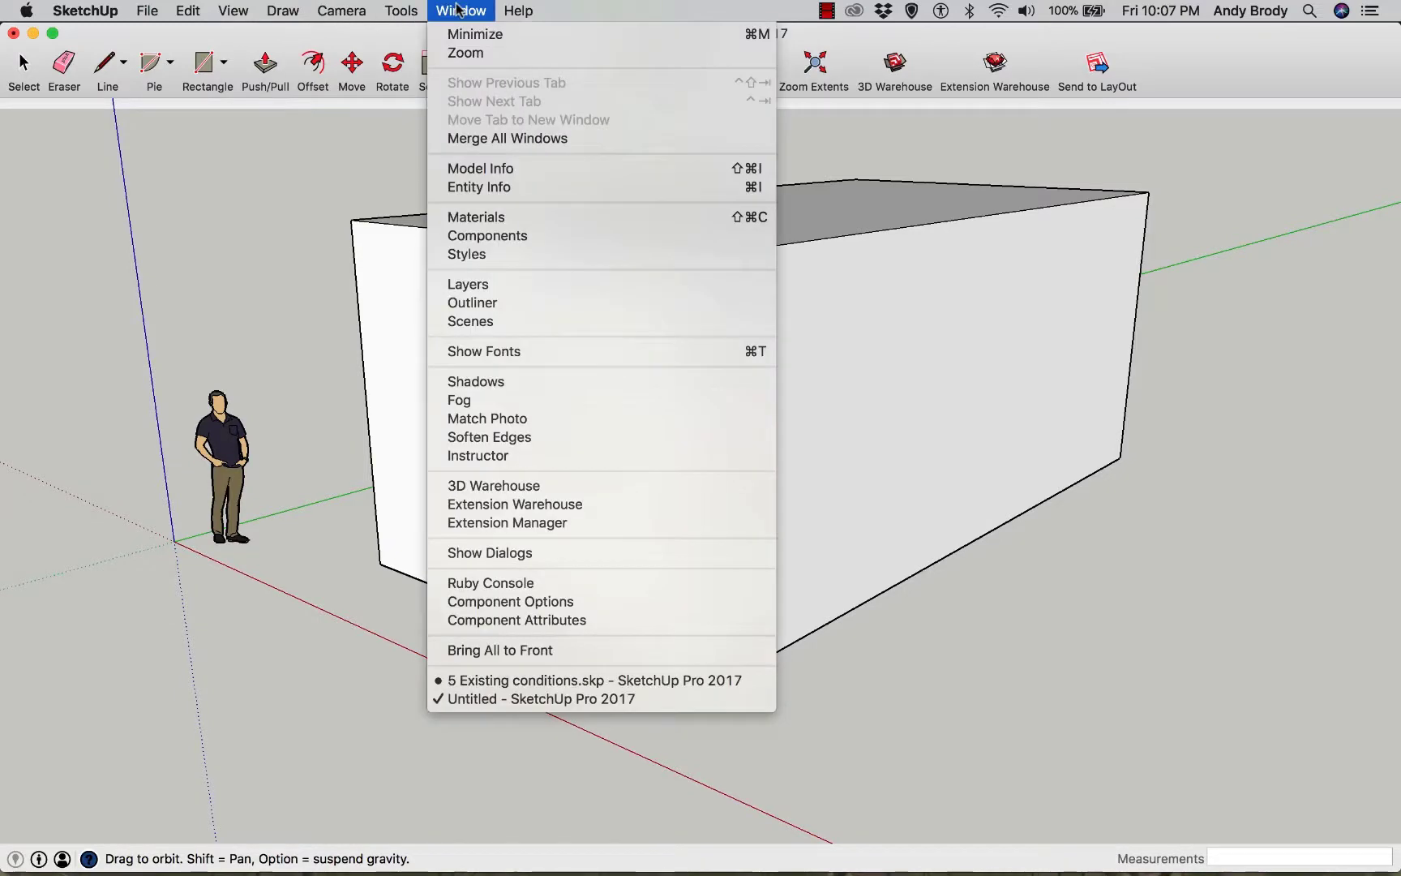
left_click(500, 237)
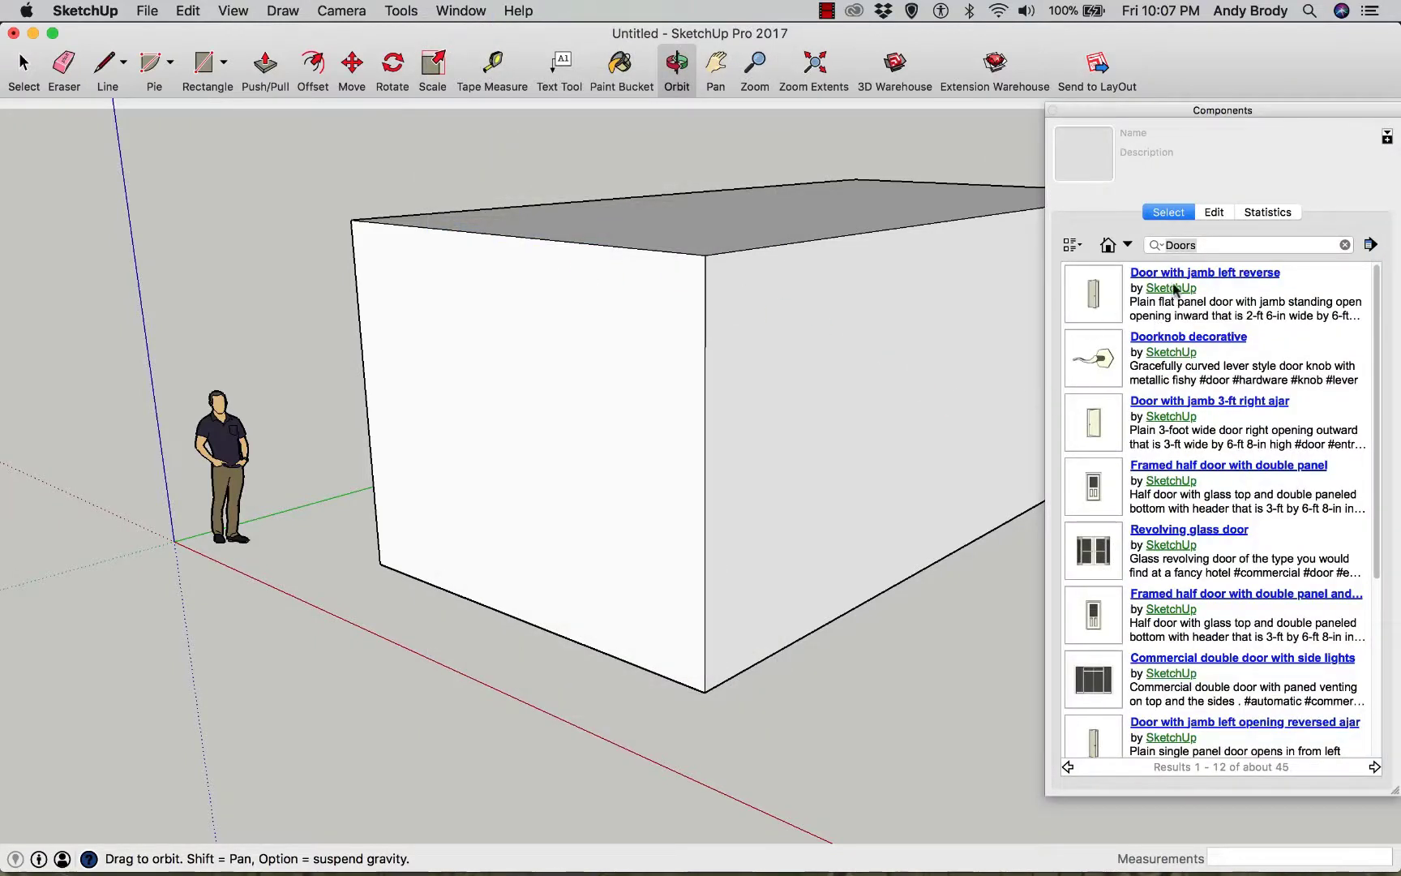
left_click(1128, 245)
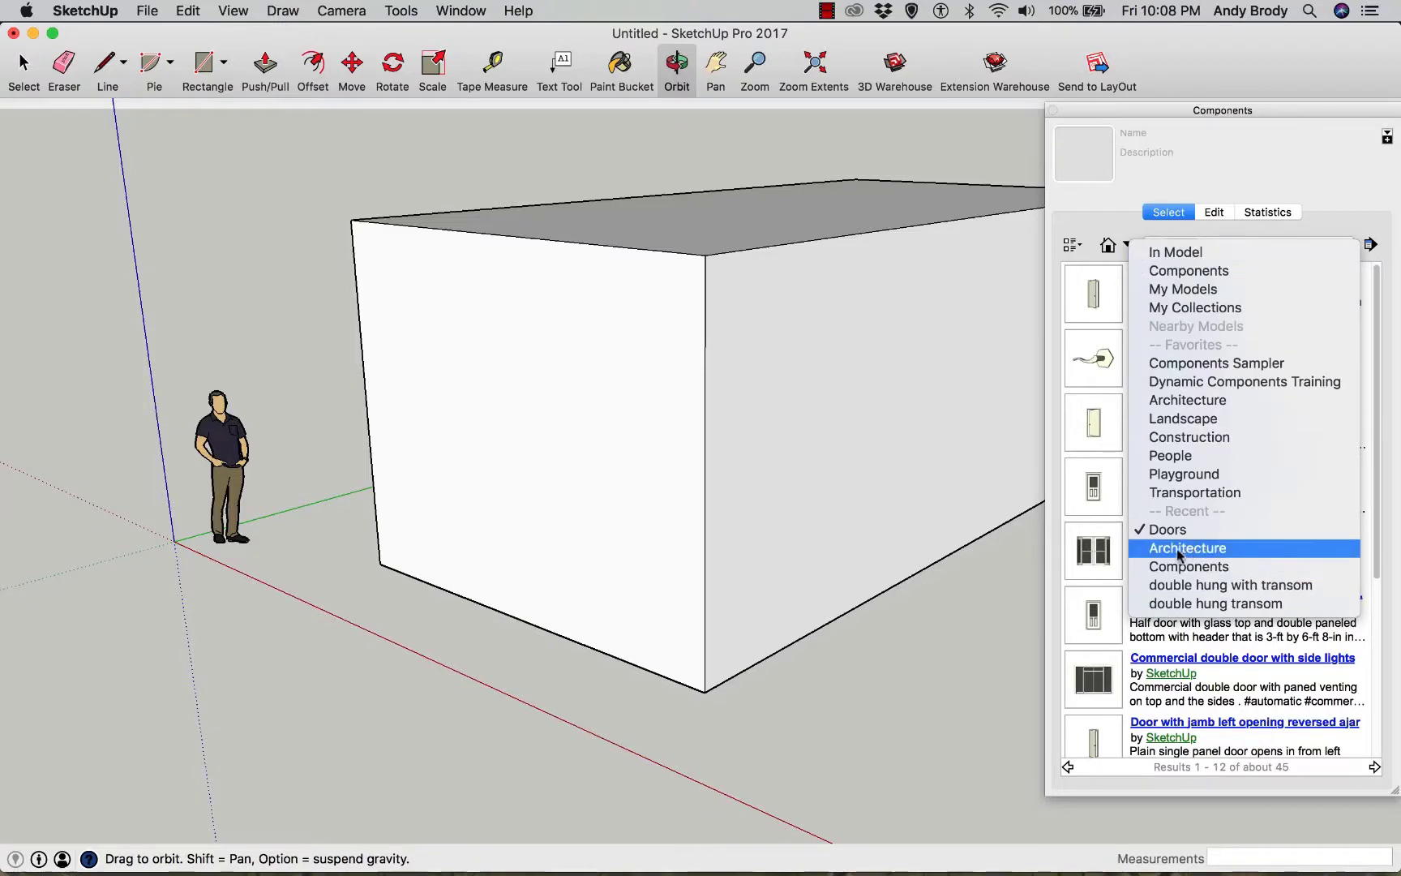
left_click(1173, 169)
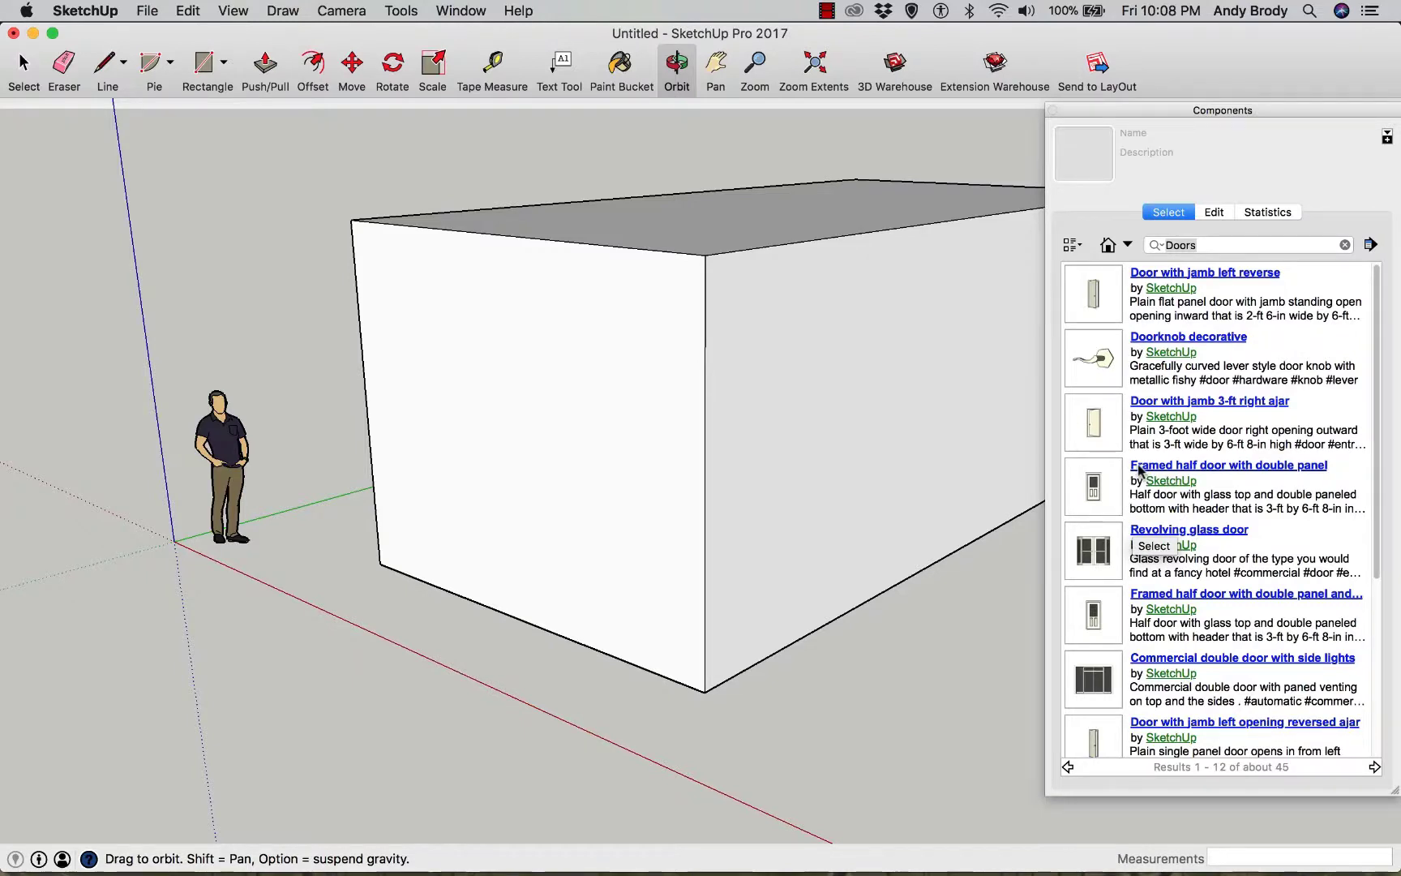
left_click(1092, 487)
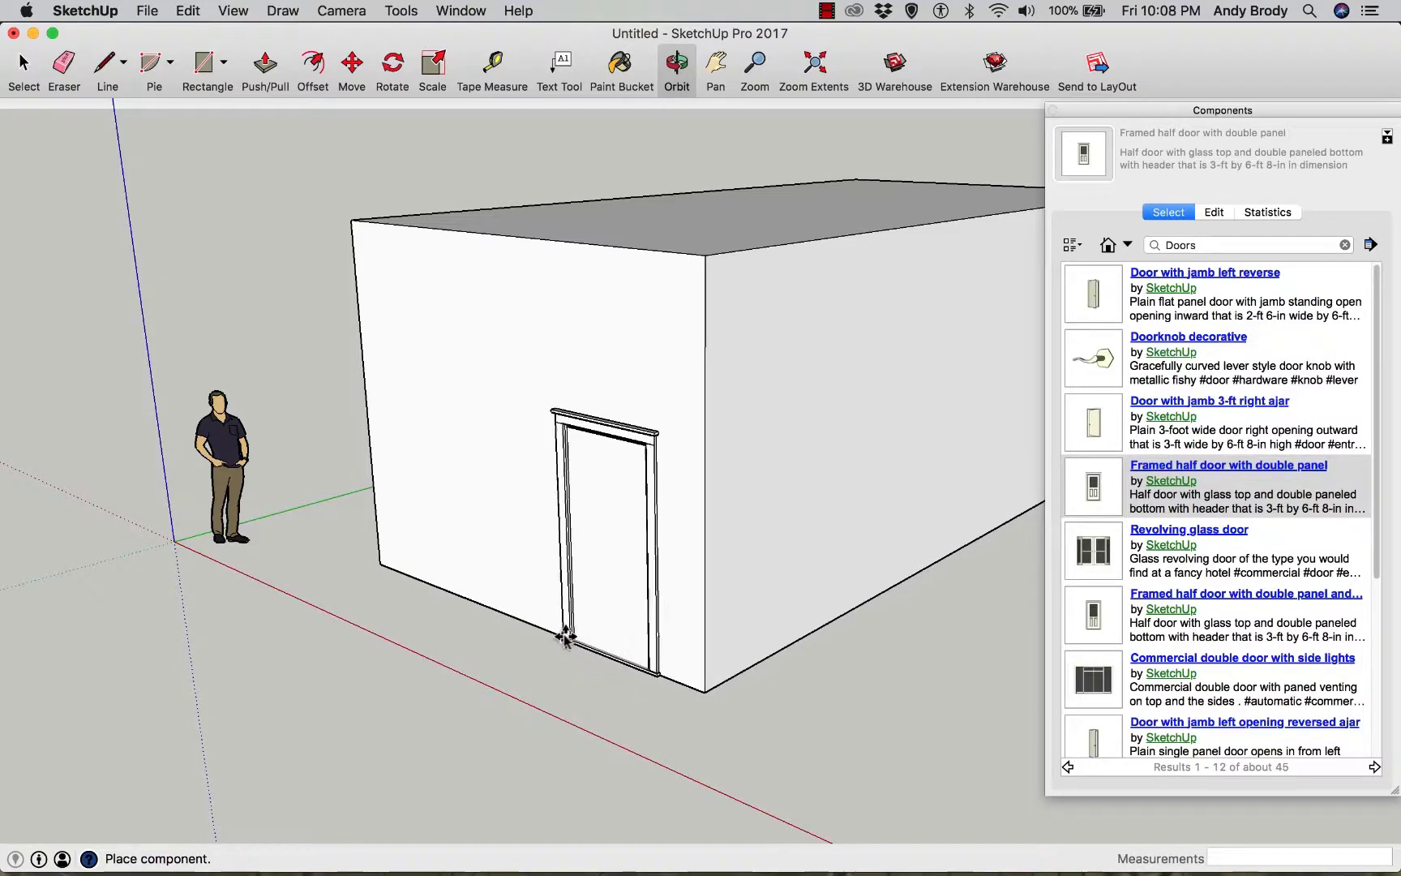
left_click(551, 631)
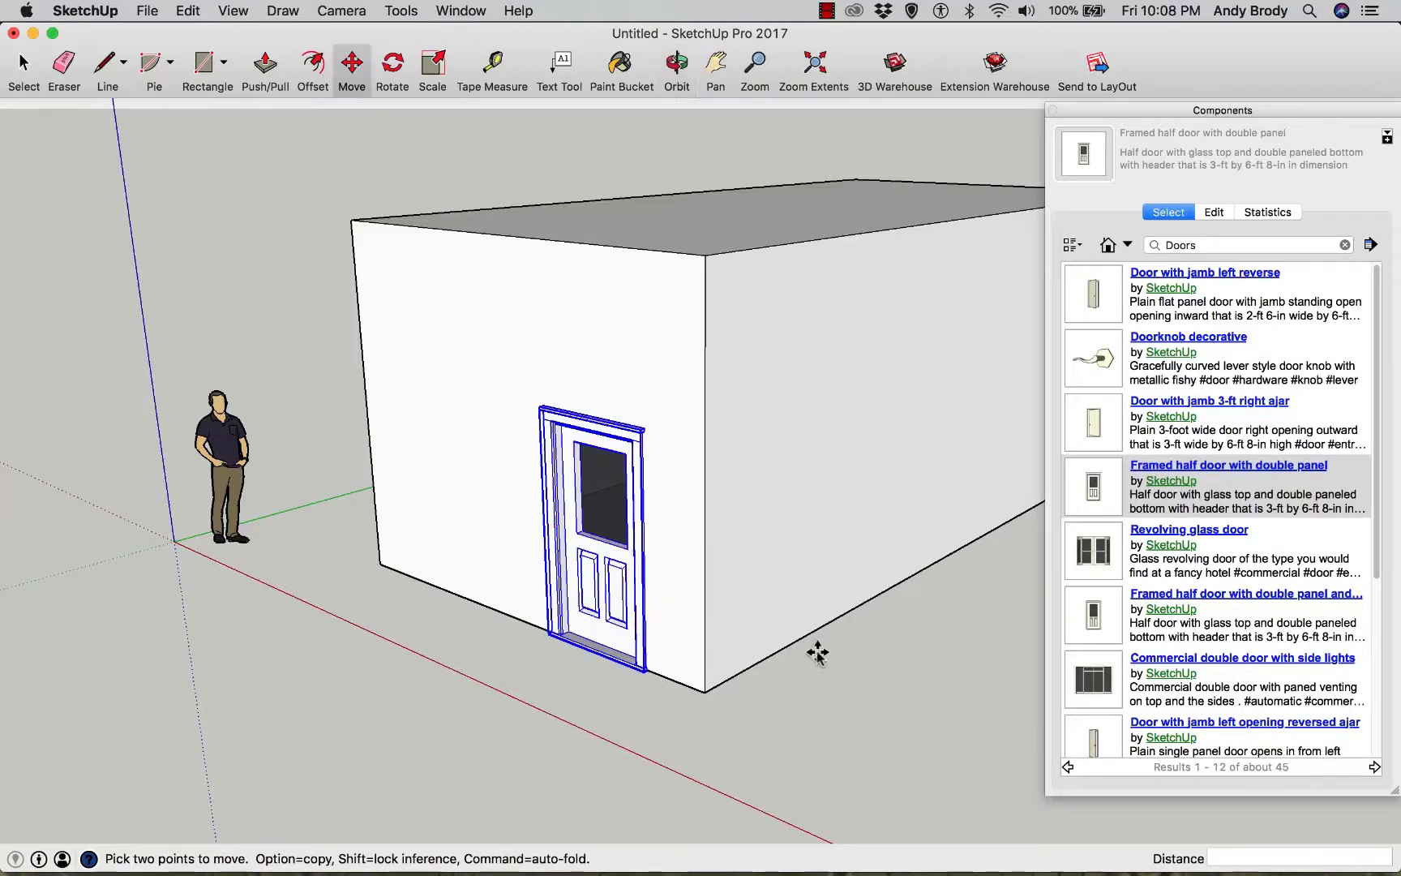
- Review the 3D Warehouse page of the framed half door with double panel, including its details and related models, and close it
left_click(1174, 467)
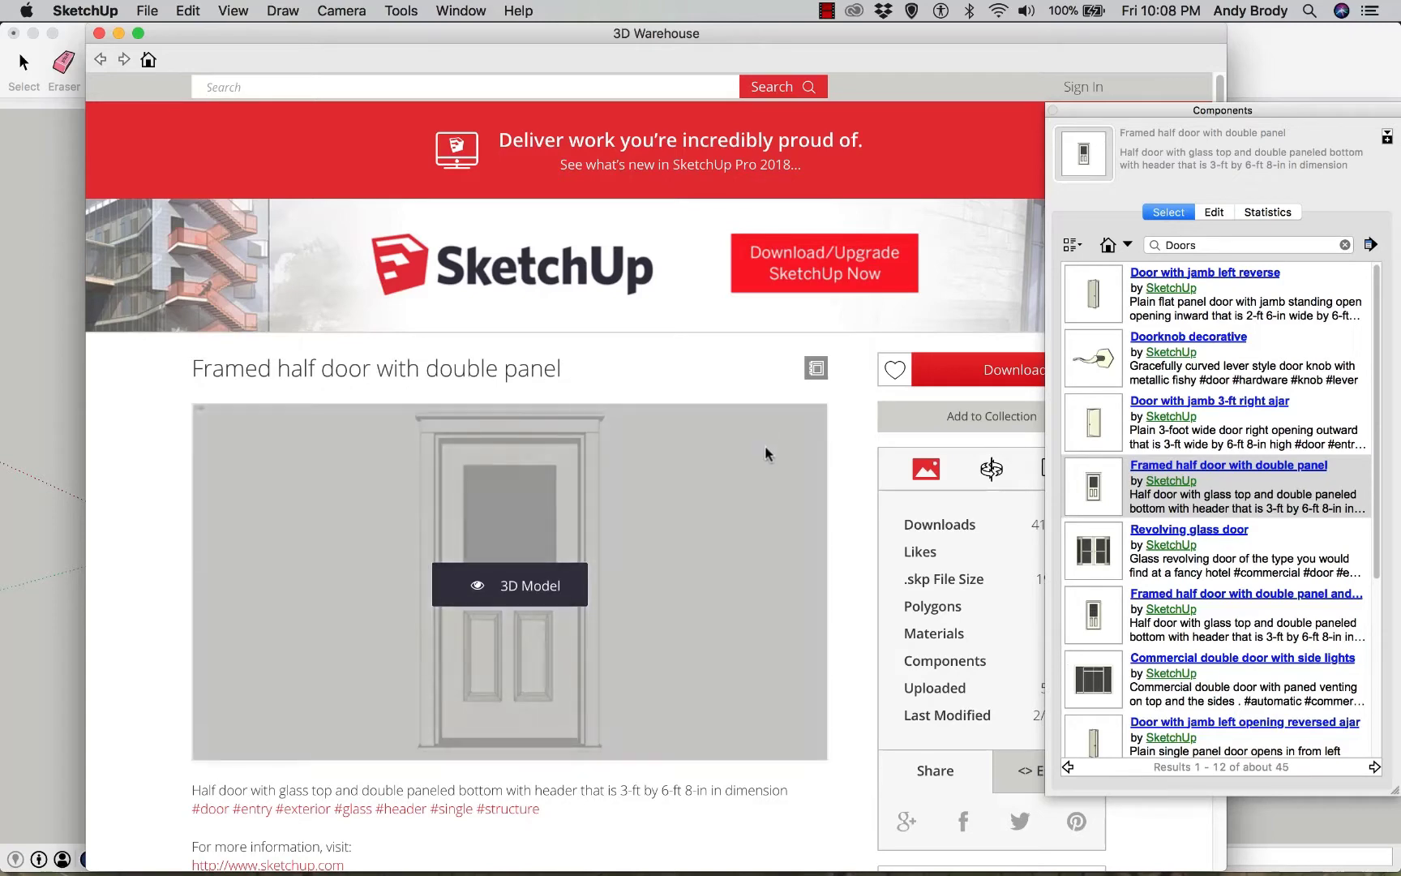
scroll(766, 454, "down", 5)
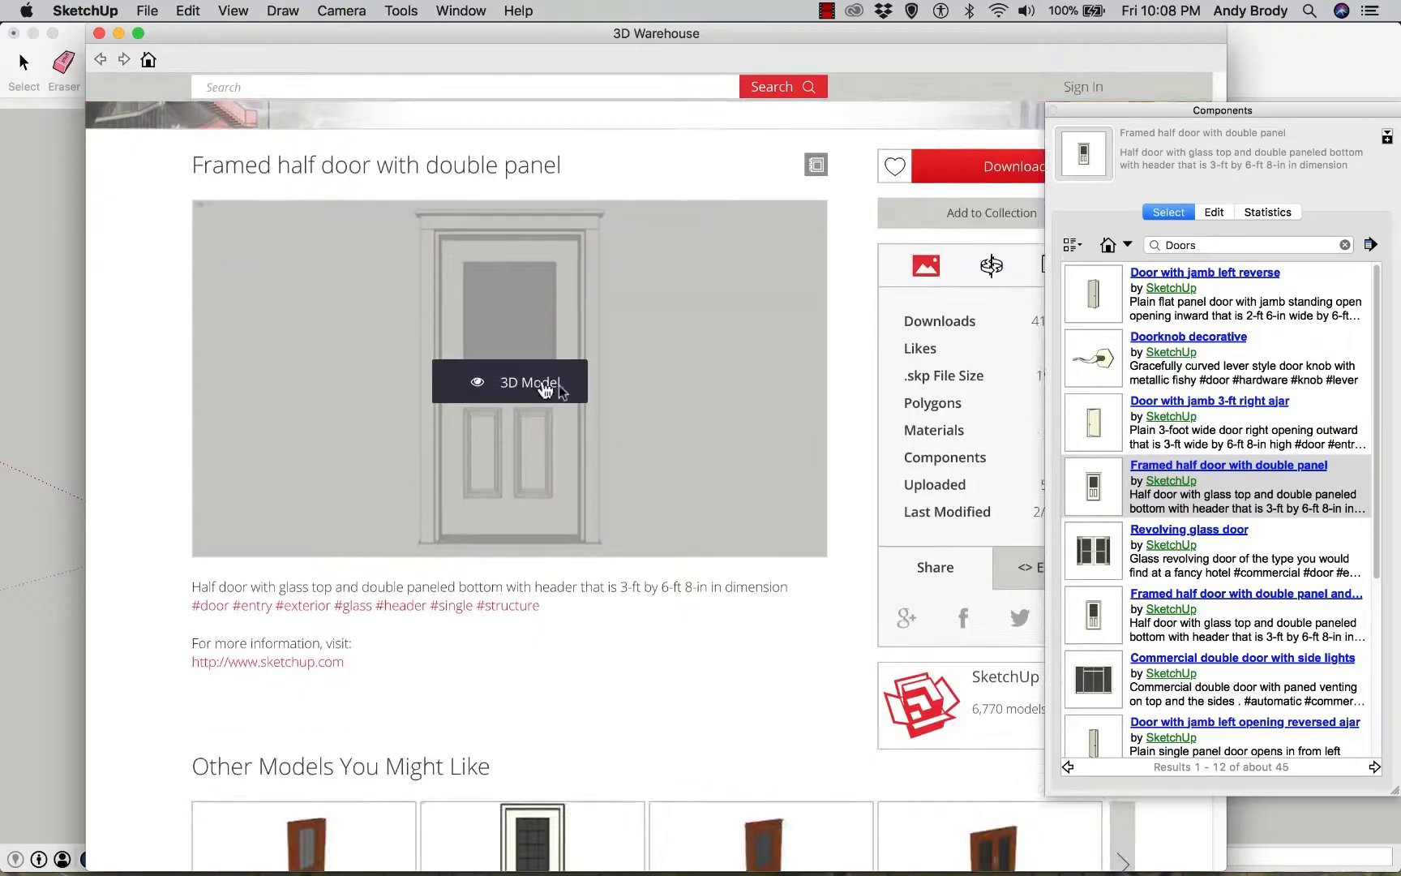
scroll(783, 572, "down", 3)
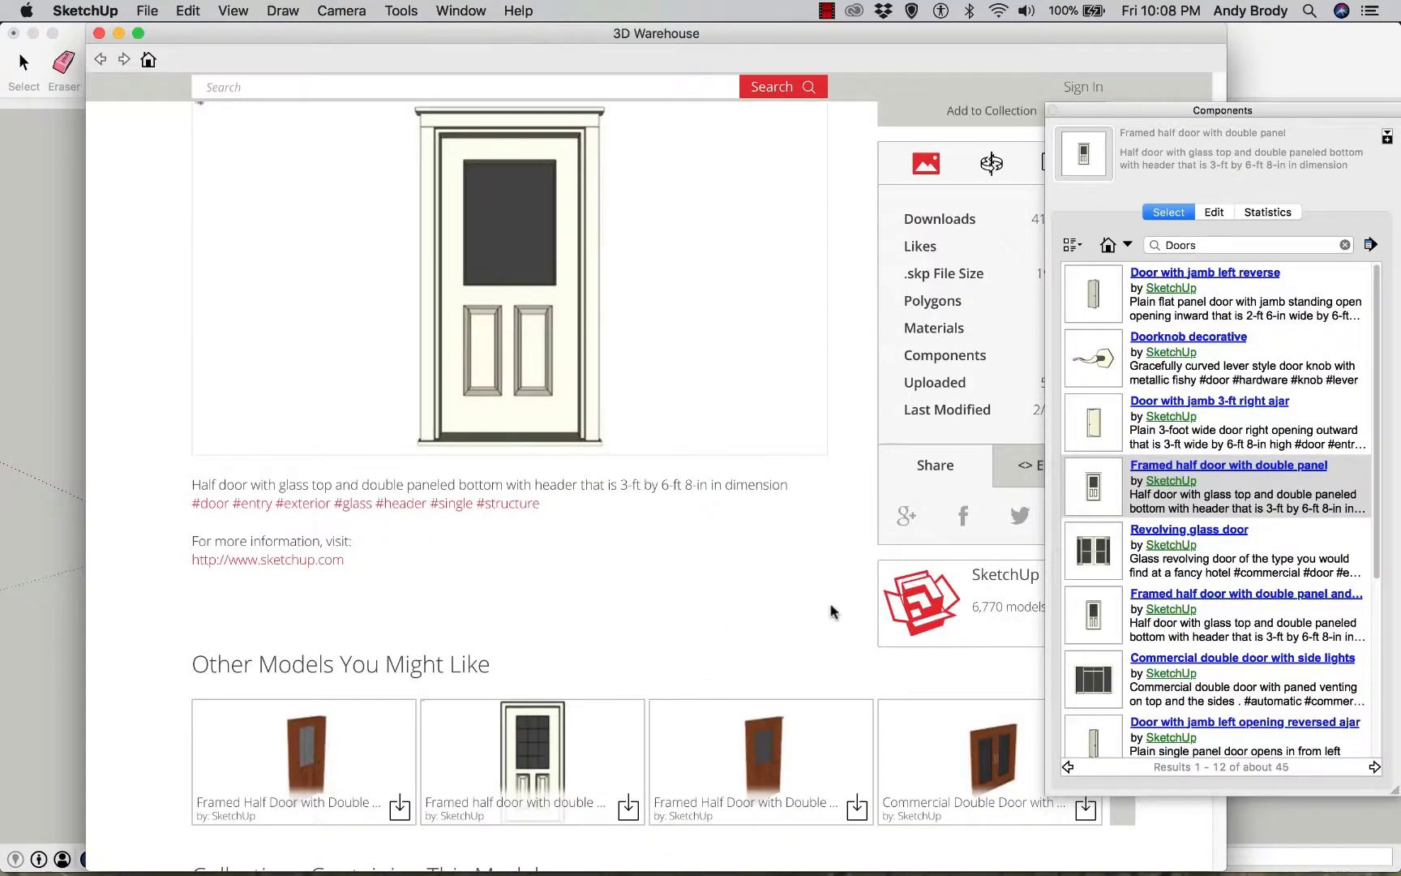
scroll(832, 609, "up", 5)
left_click_drag(521, 29, 445, 21)
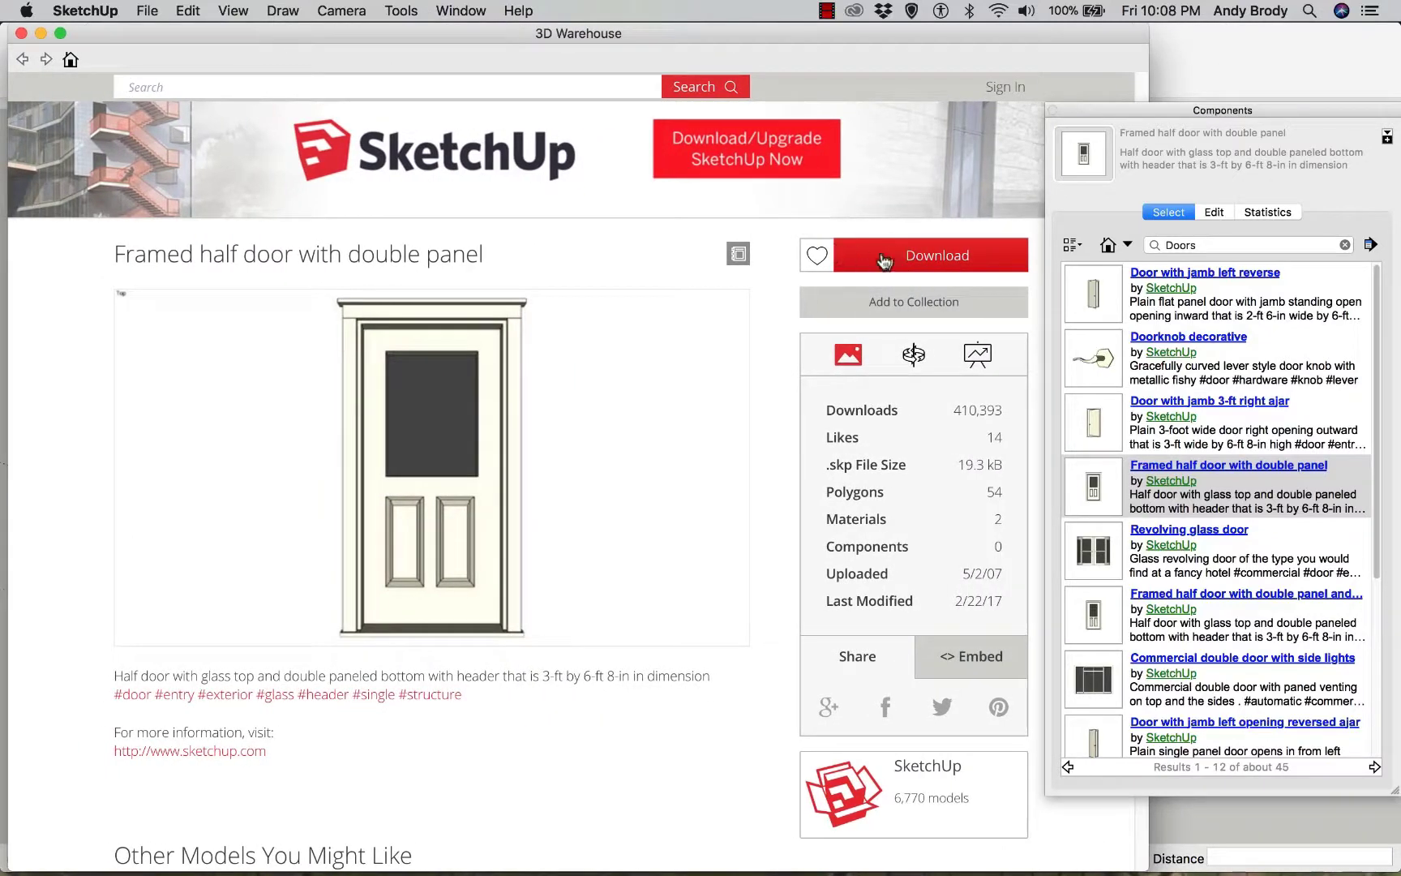
left_click(21, 34)
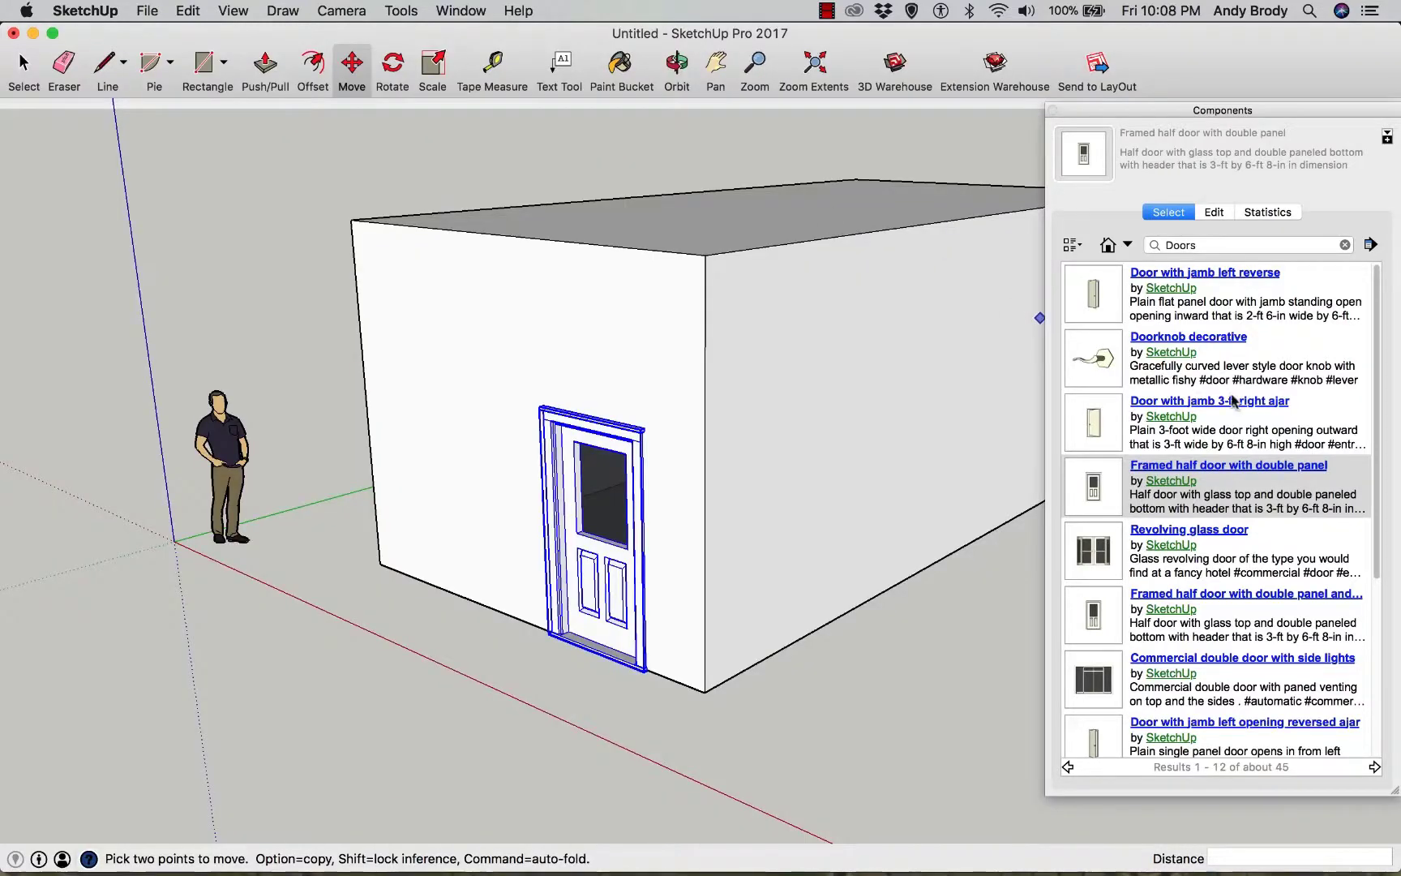
- Place the in-model CUDH_CUDHT_Window component on the front wall beside the door and close the component browser
left_click(1127, 245)
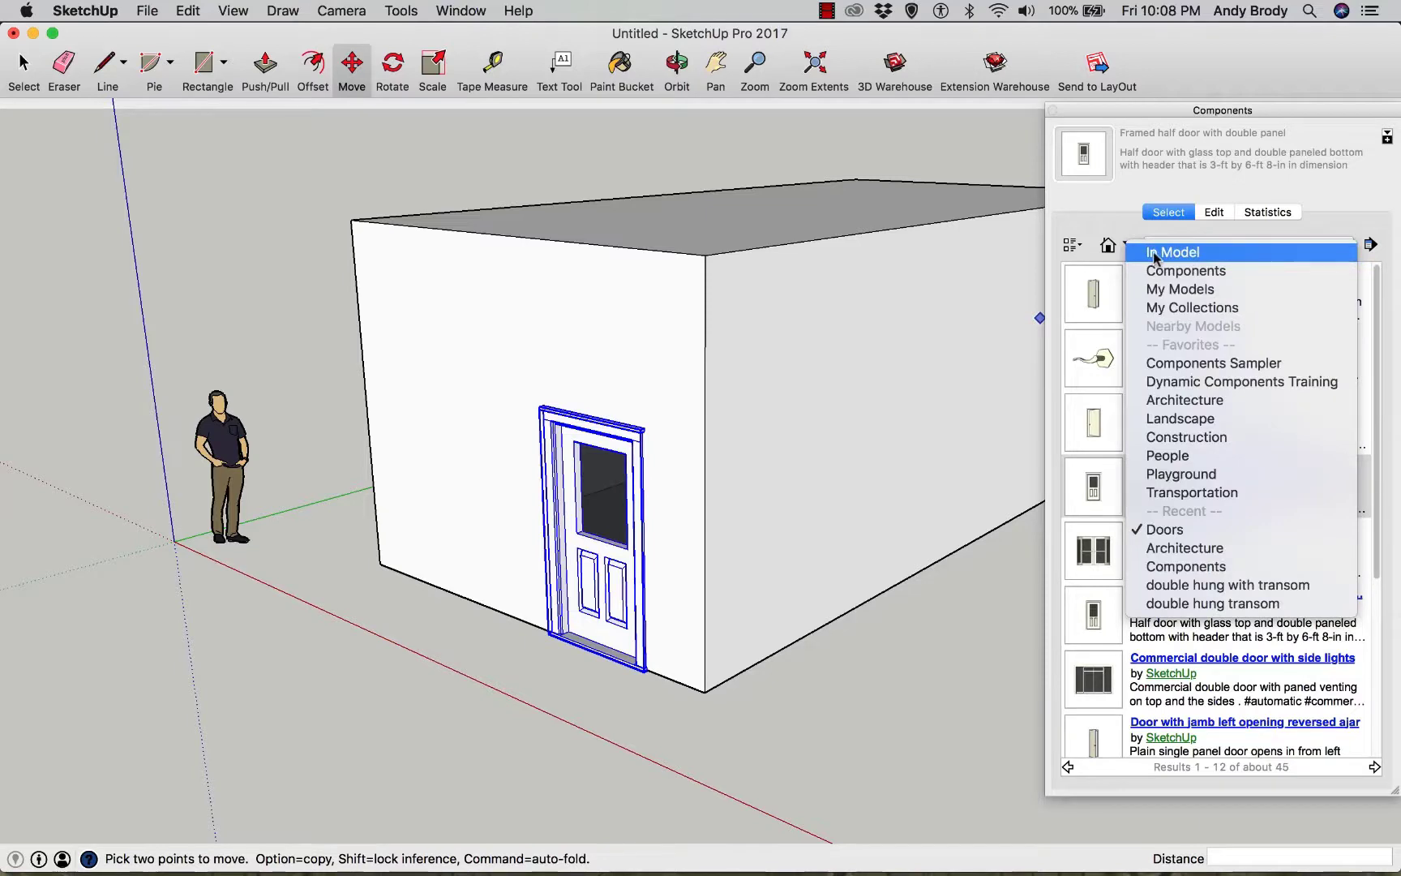
left_click(1155, 258)
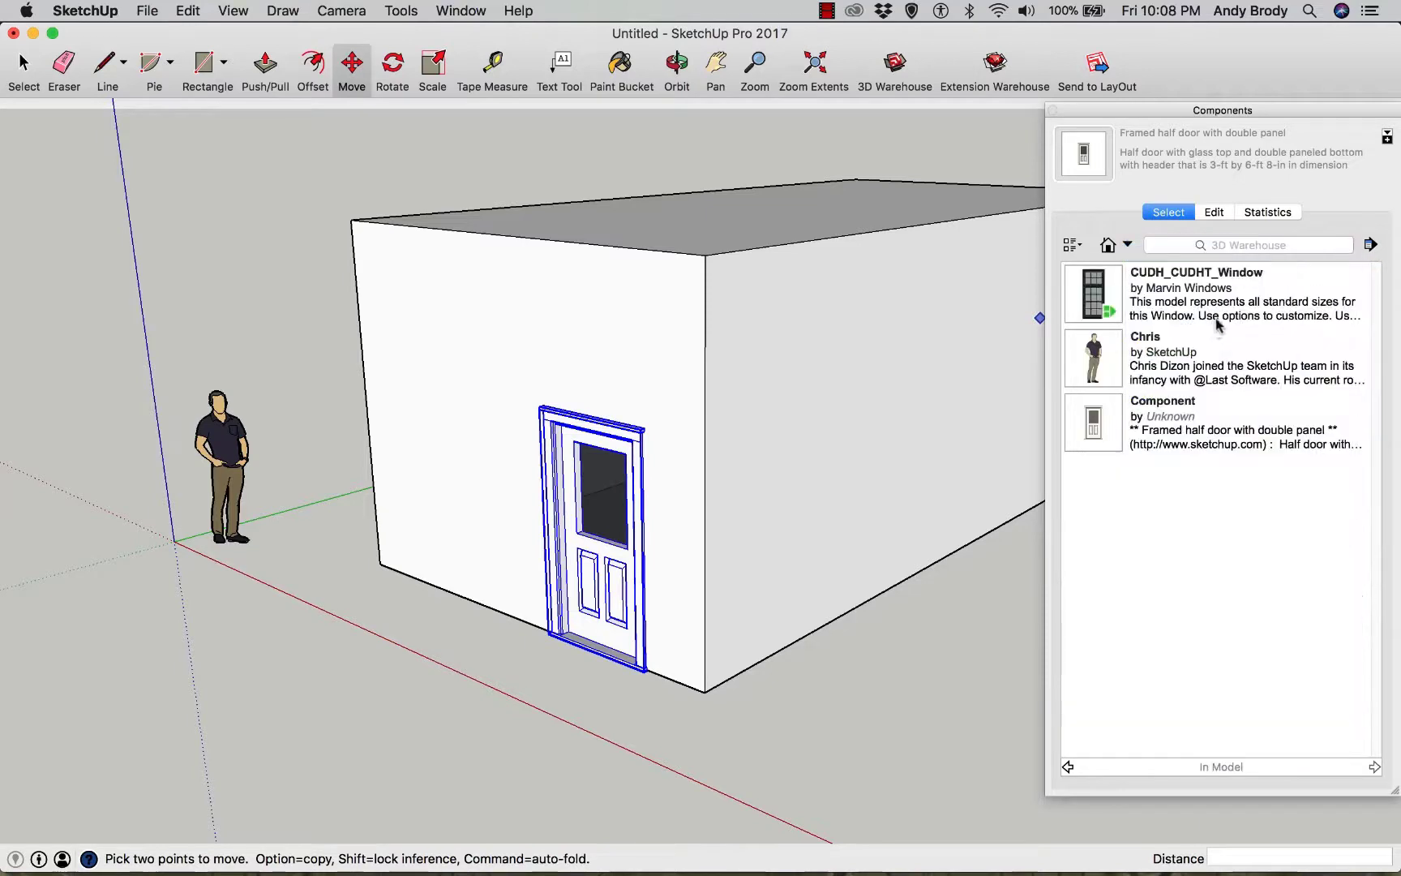
left_click(1095, 289)
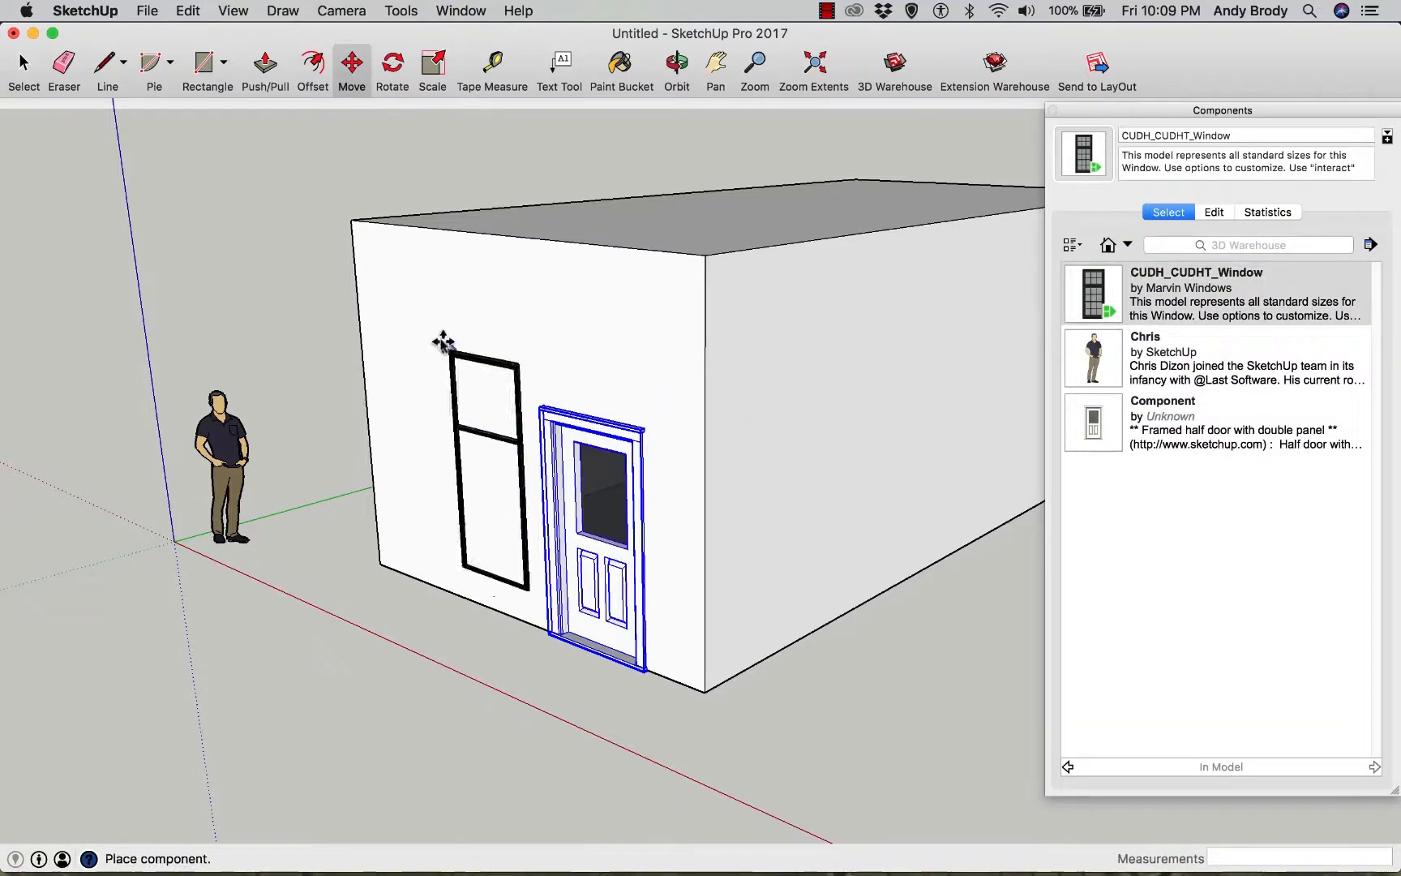
left_click(386, 284)
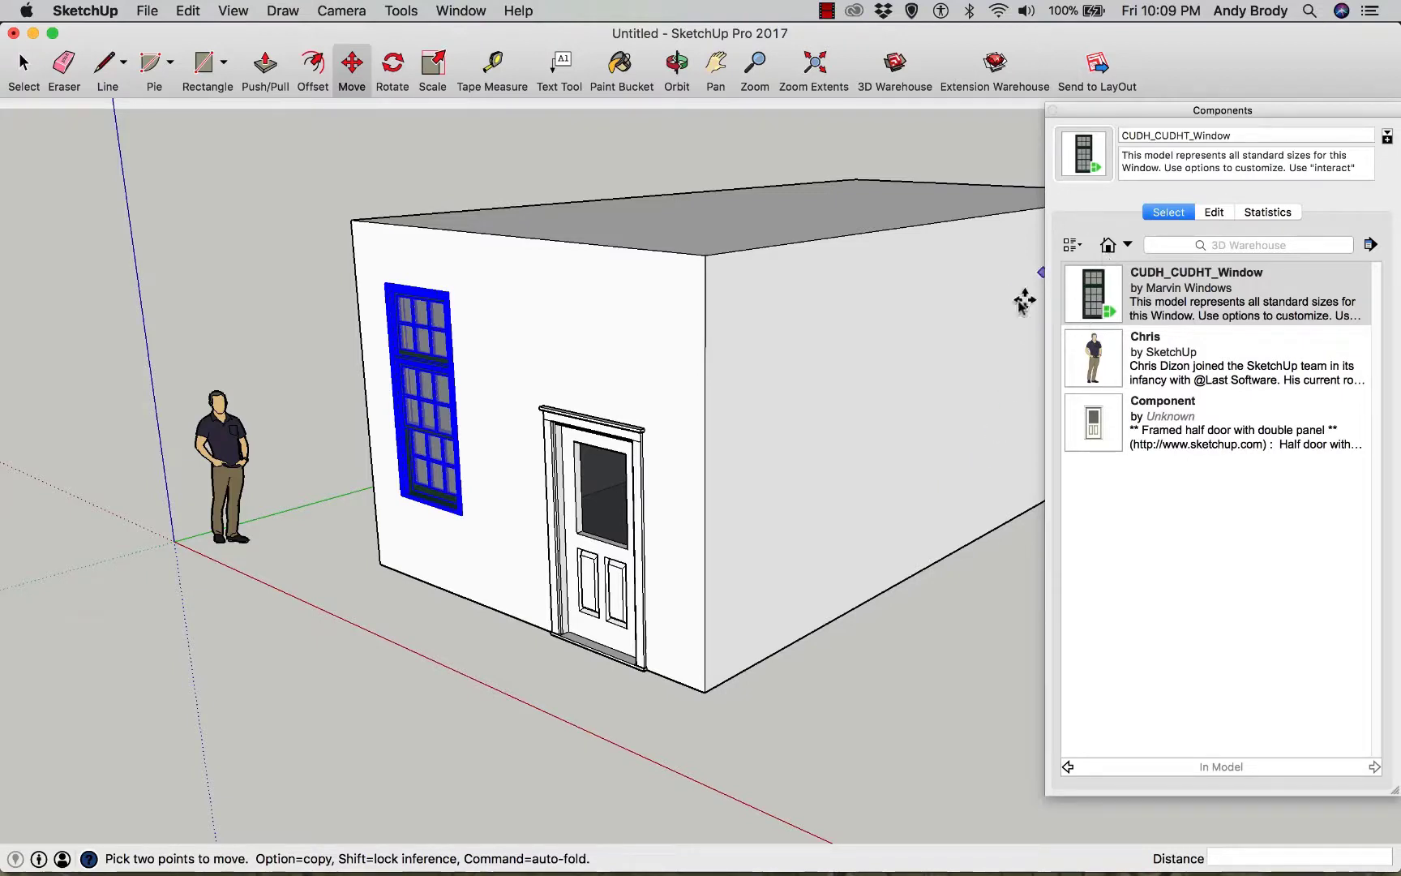
left_click(1054, 110)
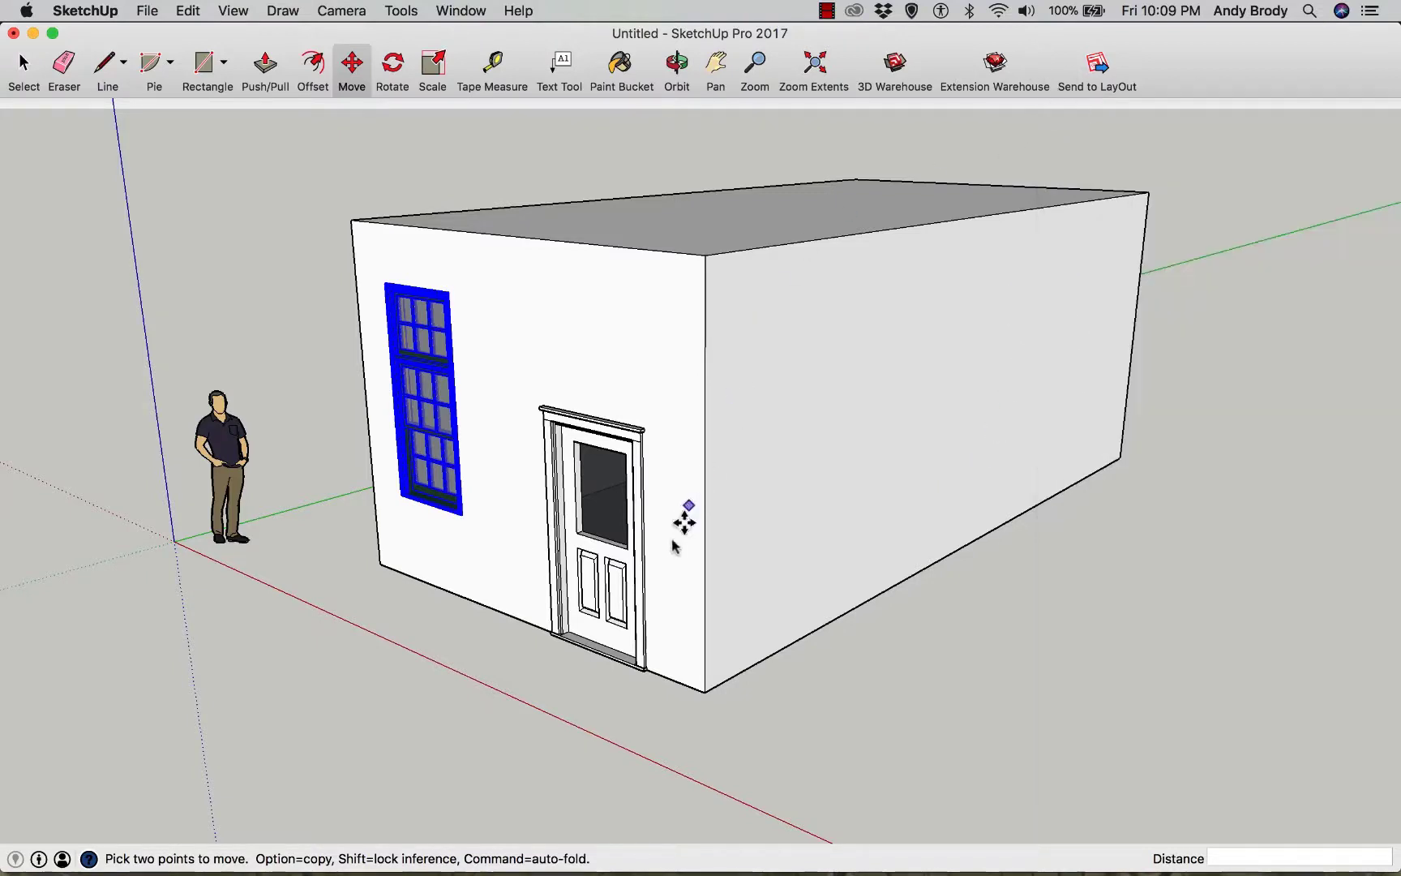
- Add a vertical guide 51" in from the front wall's edge nearest the door and a horizontal guide 2'5" above the wall's base
scroll(475, 561, "up", 3)
mouse_move(486, 535)
middle_mouse_down()
mouse_move(540, 603)
mouse_move(540, 633)
mouse_move(629, 566)
mouse_move(575, 557)
mouse_move(541, 598)
mouse_move(472, 585)
mouse_move(470, 557)
middle_mouse_up()
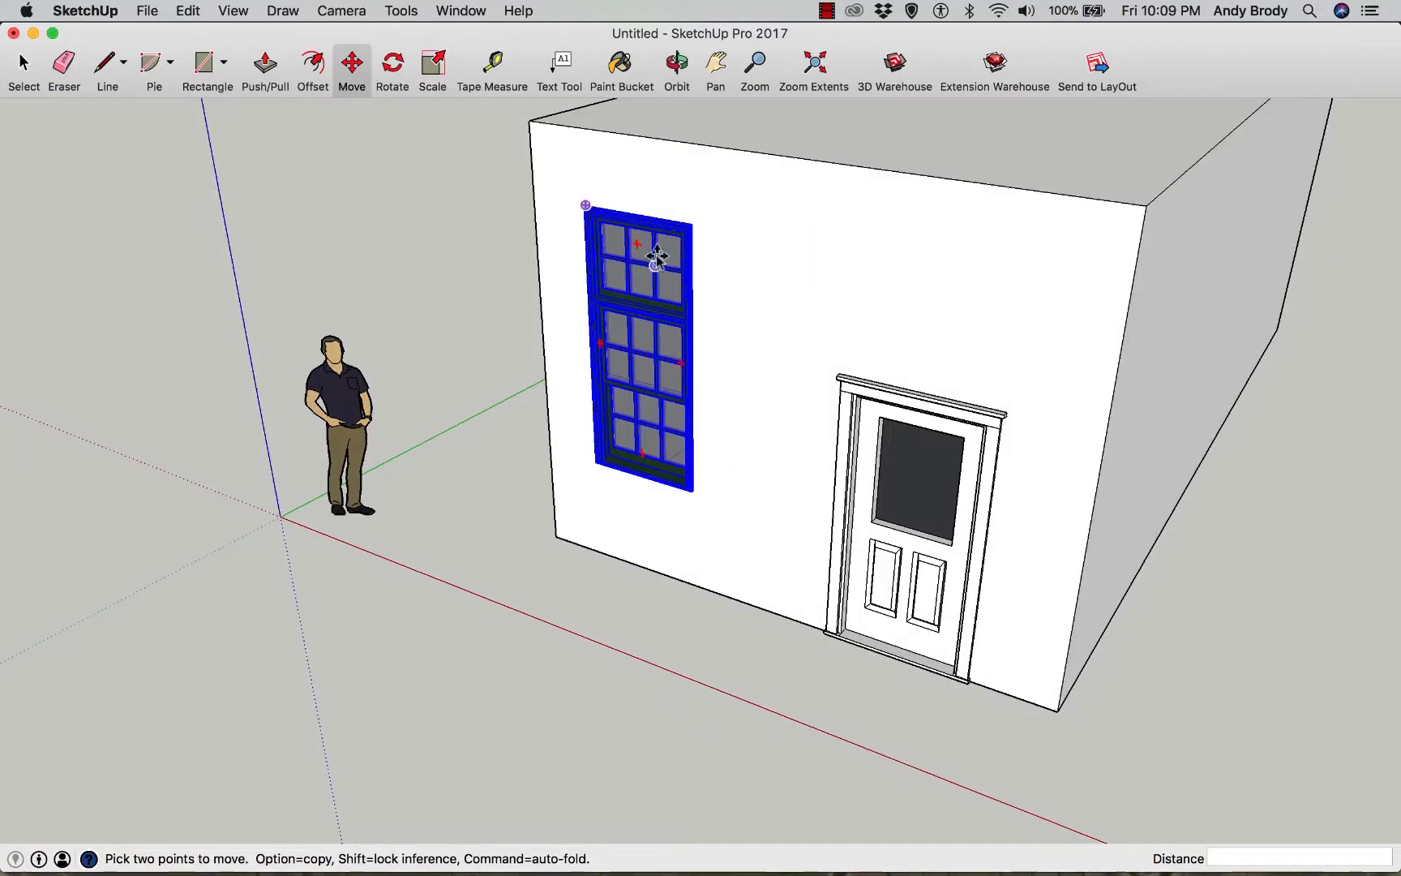
left_click(493, 64)
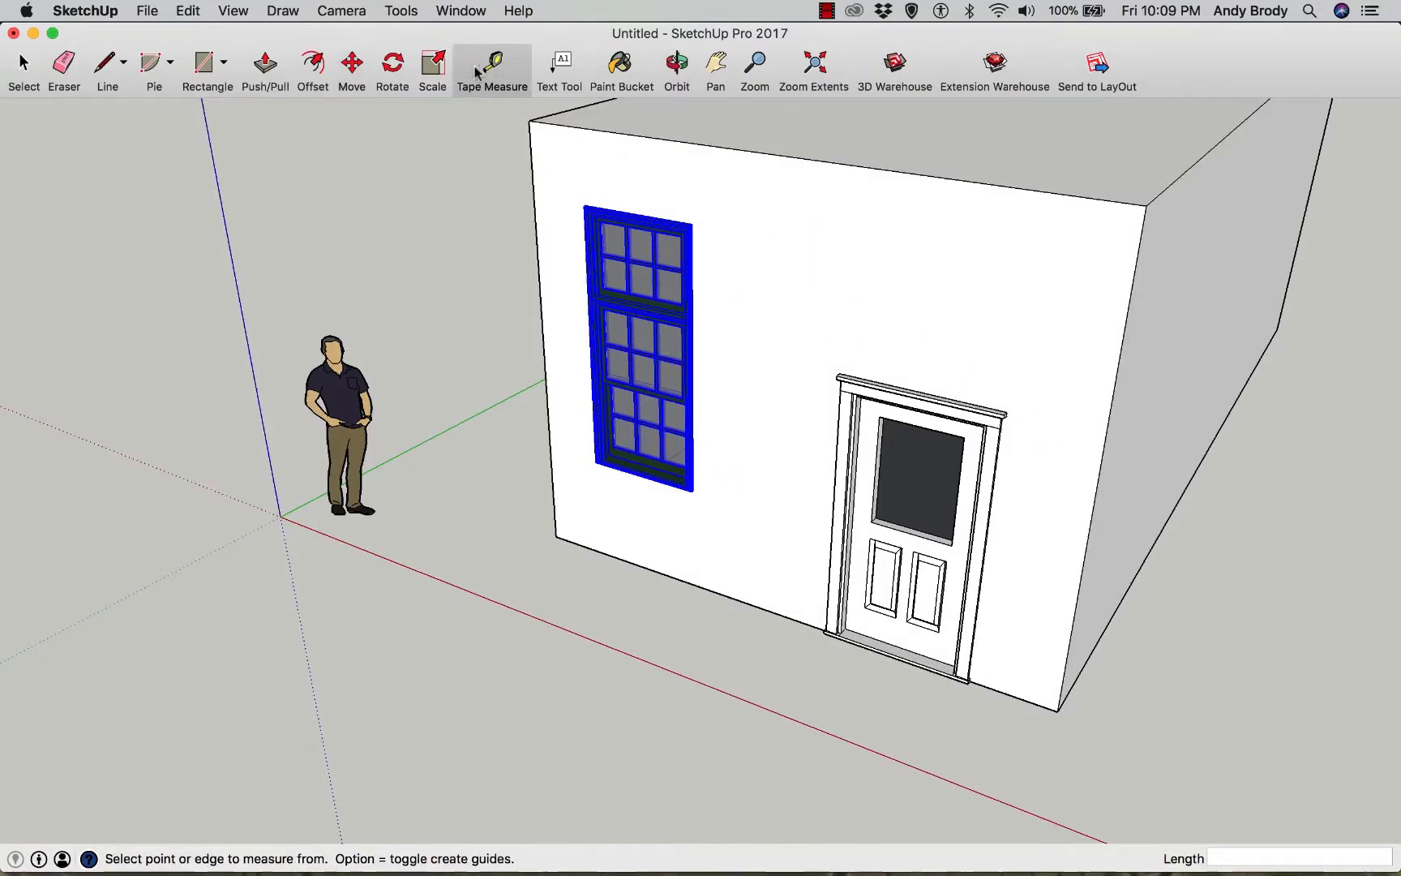
left_click(1119, 361)
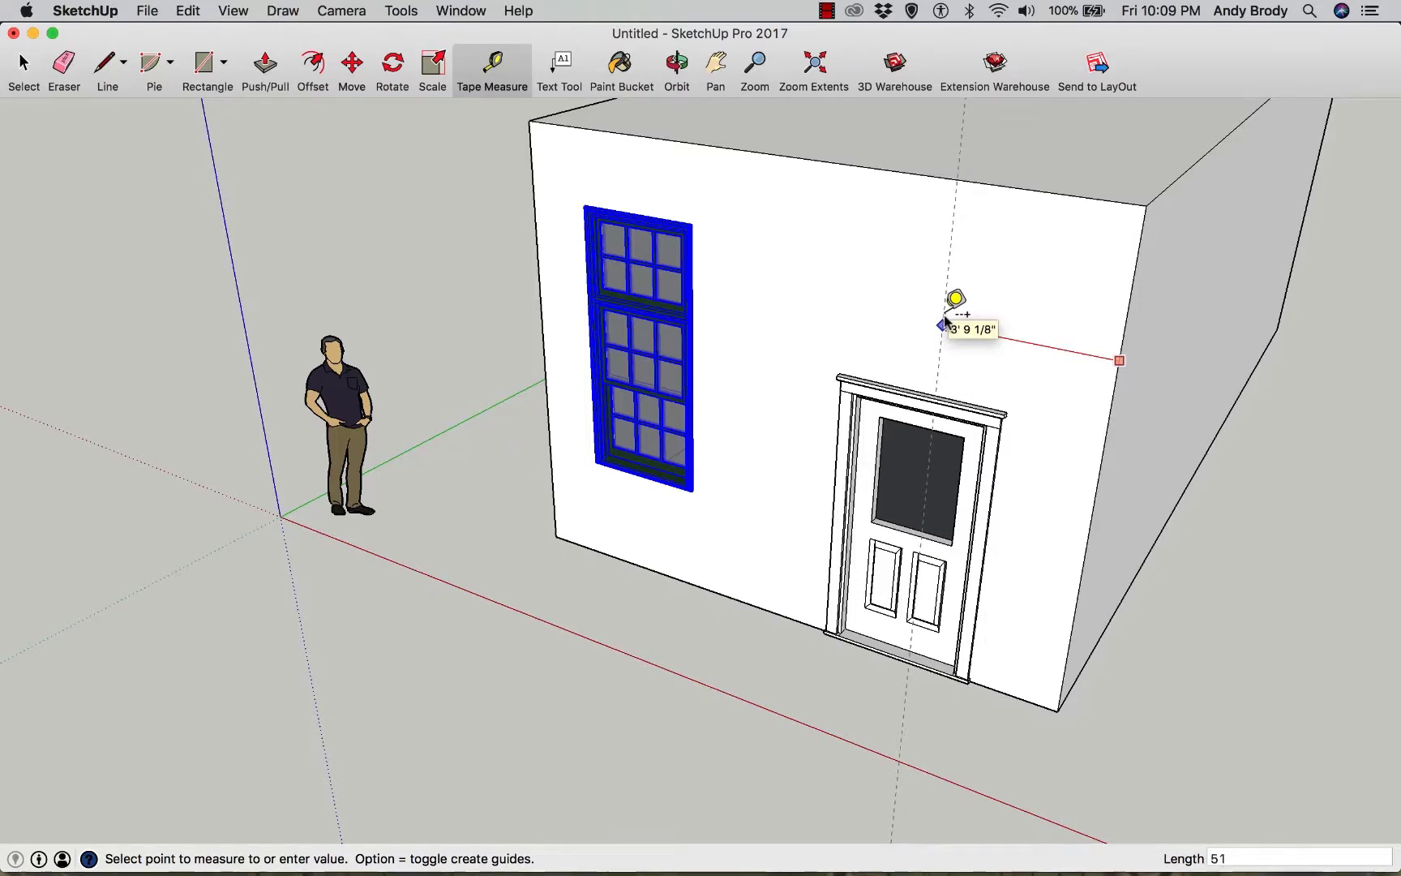
key("Return")
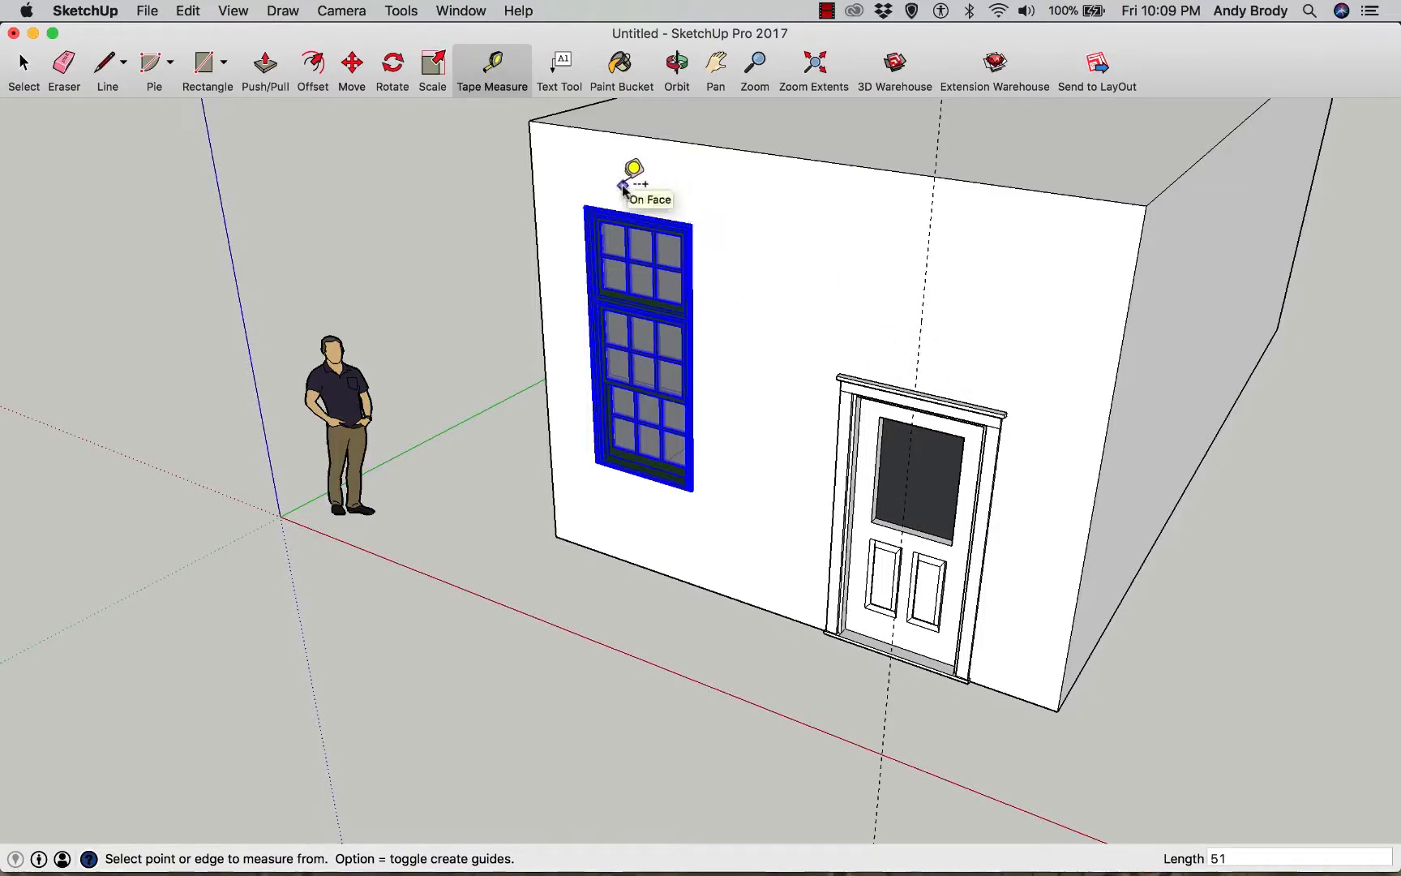
left_click(748, 602)
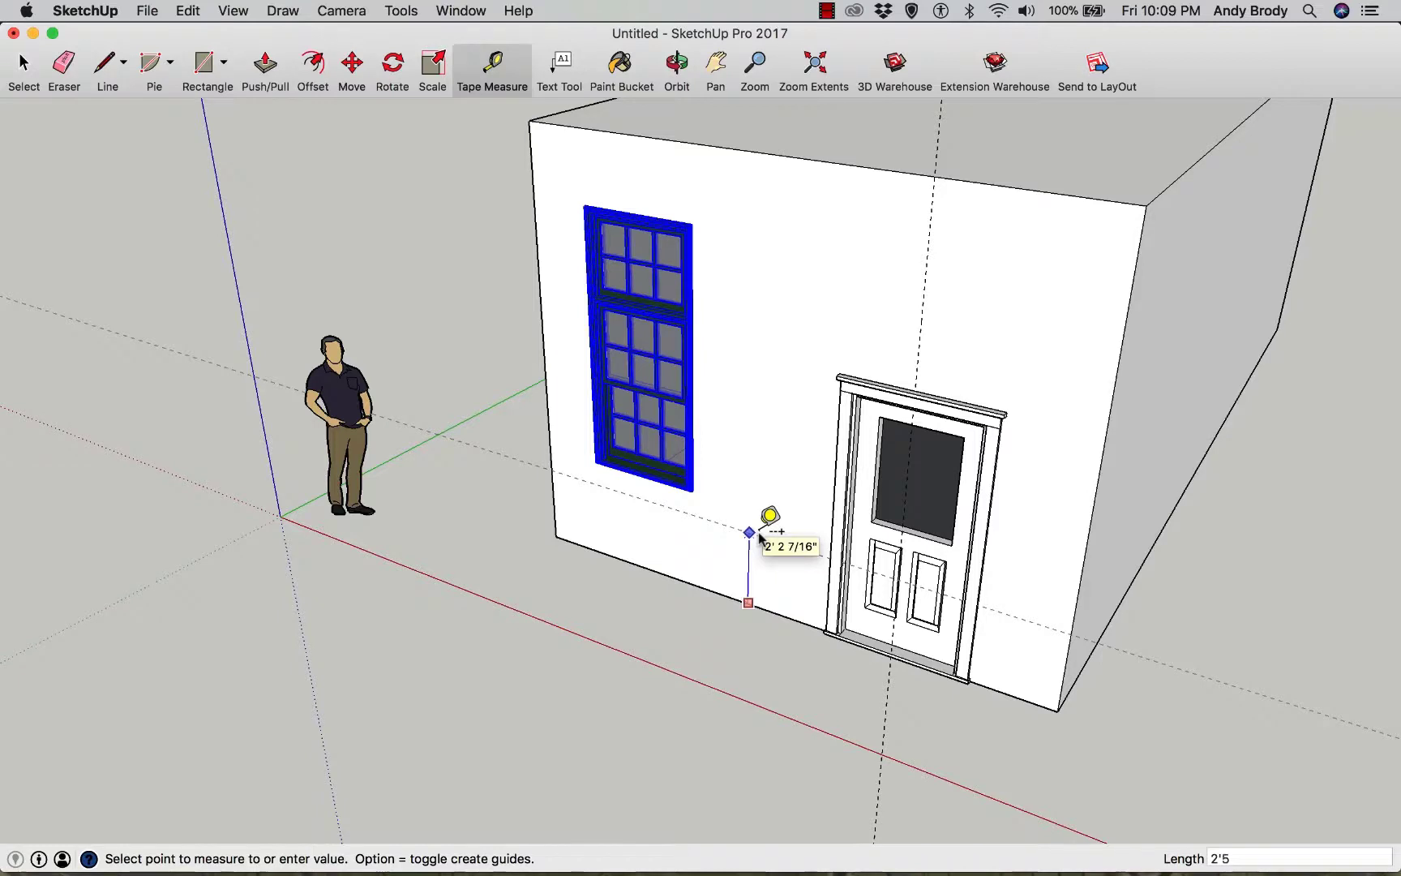
left_click(760, 535)
- Move the door along the front wall so the midpoint of its top trim sits on the vertical guide
scroll(782, 480, "up", 2)
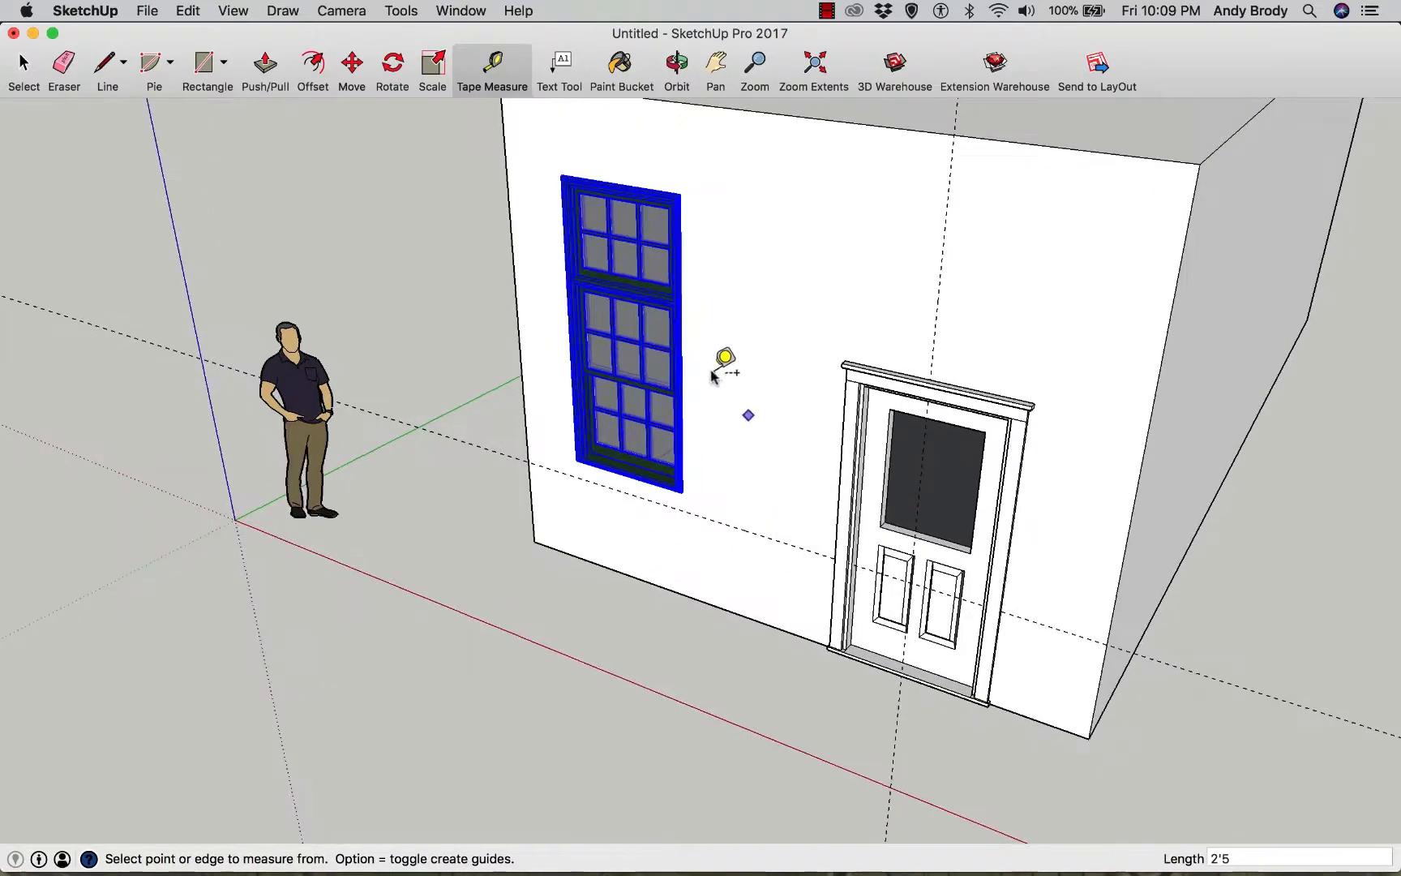
scroll(860, 454, "up", 2)
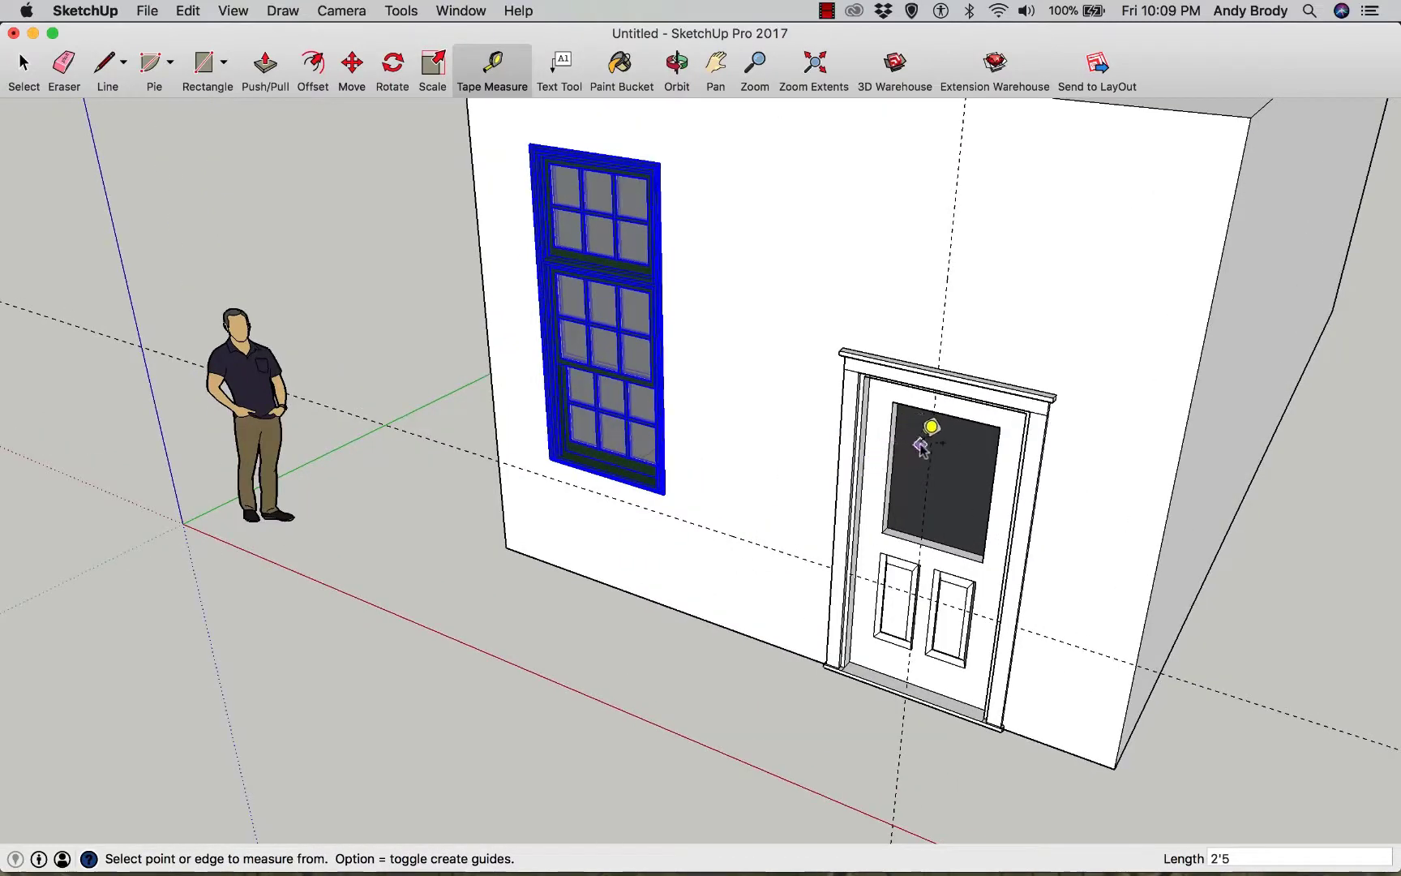
scroll(921, 446, "up", 1)
key("space")
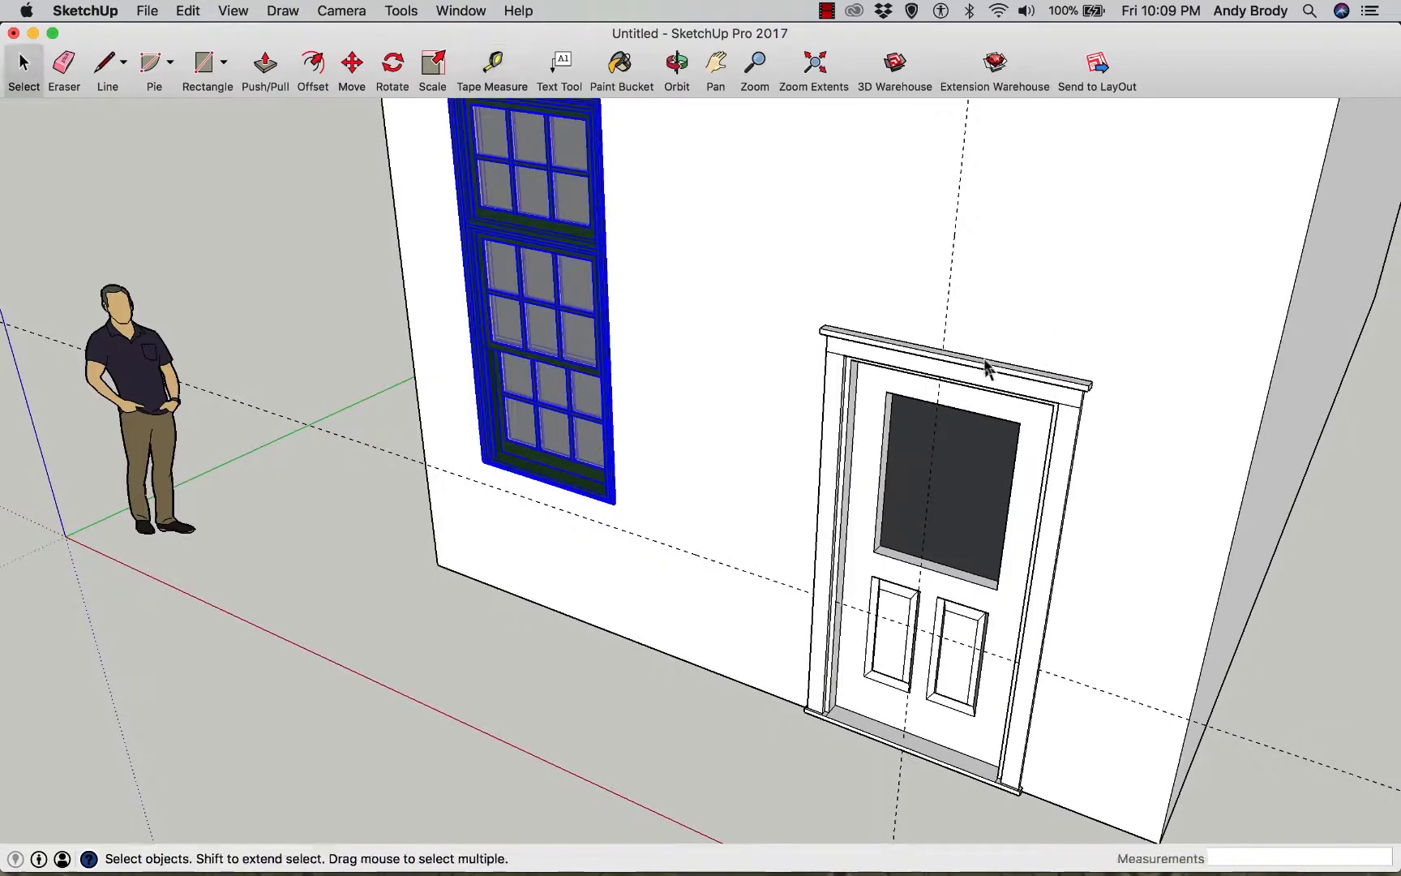
left_click(985, 367)
middle_click_drag(979, 362, 989, 409)
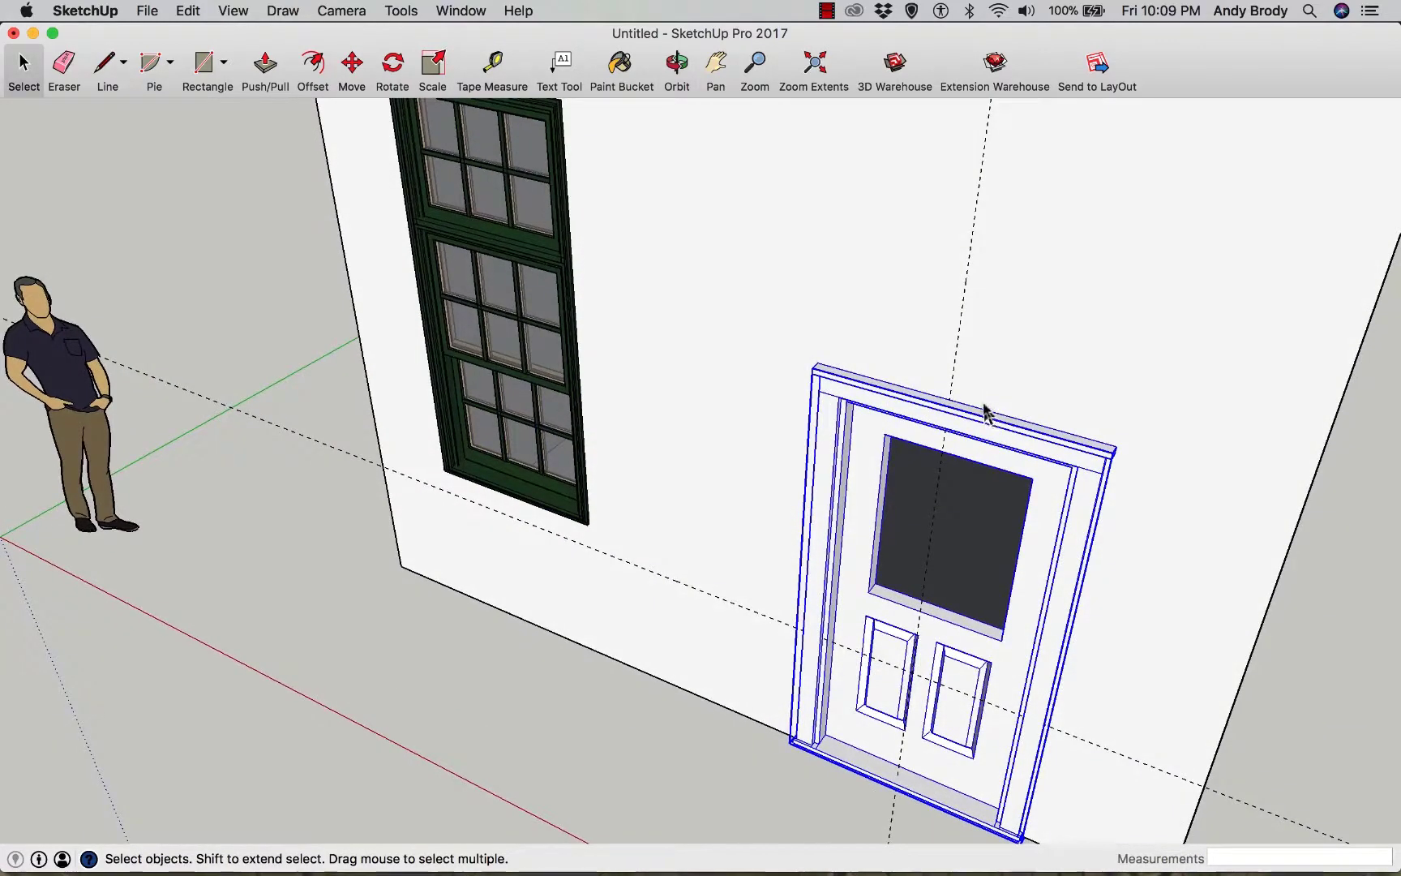
key("m")
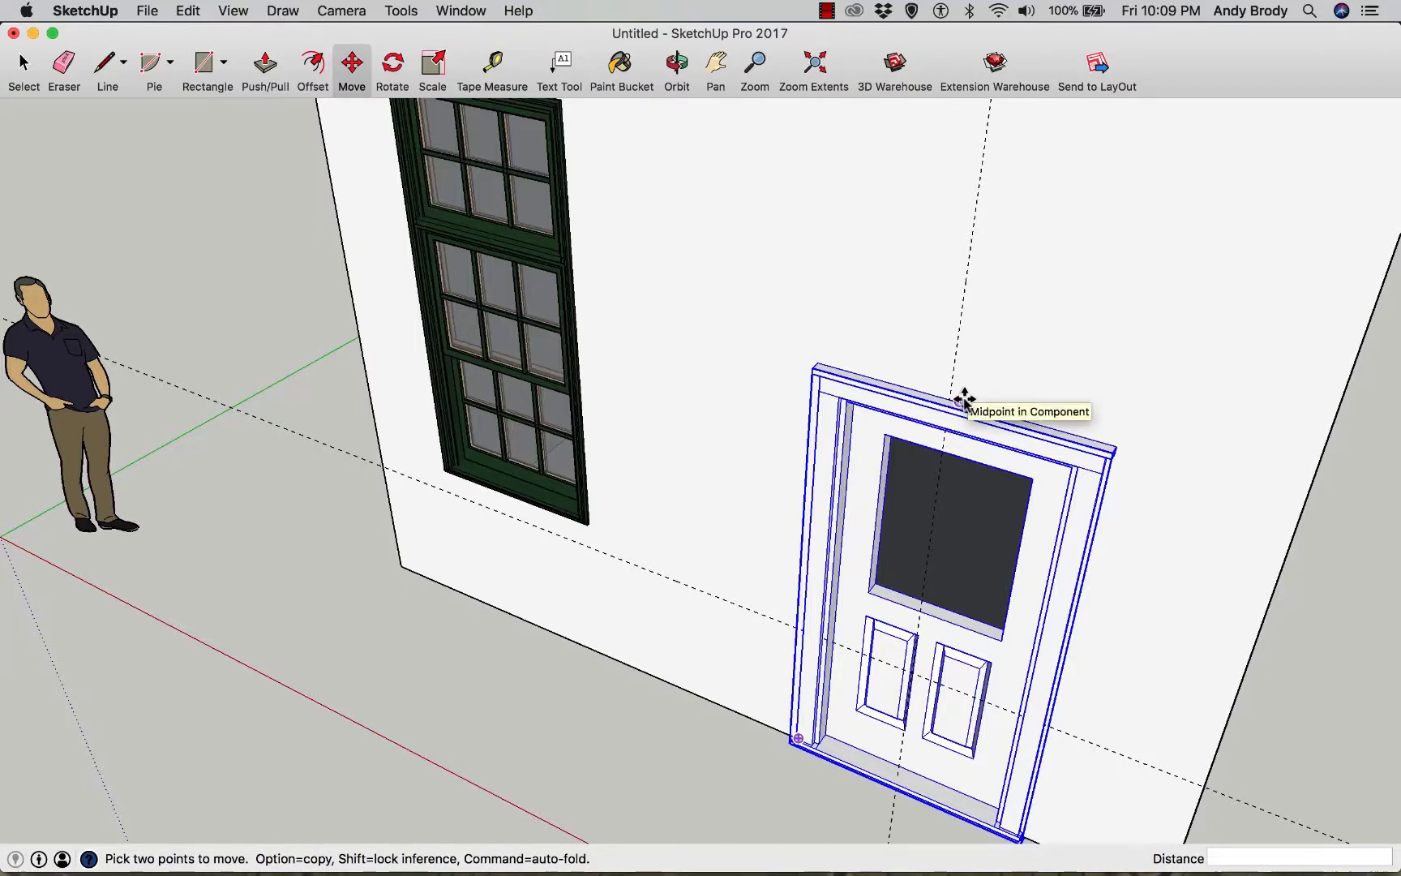
left_click(962, 399)
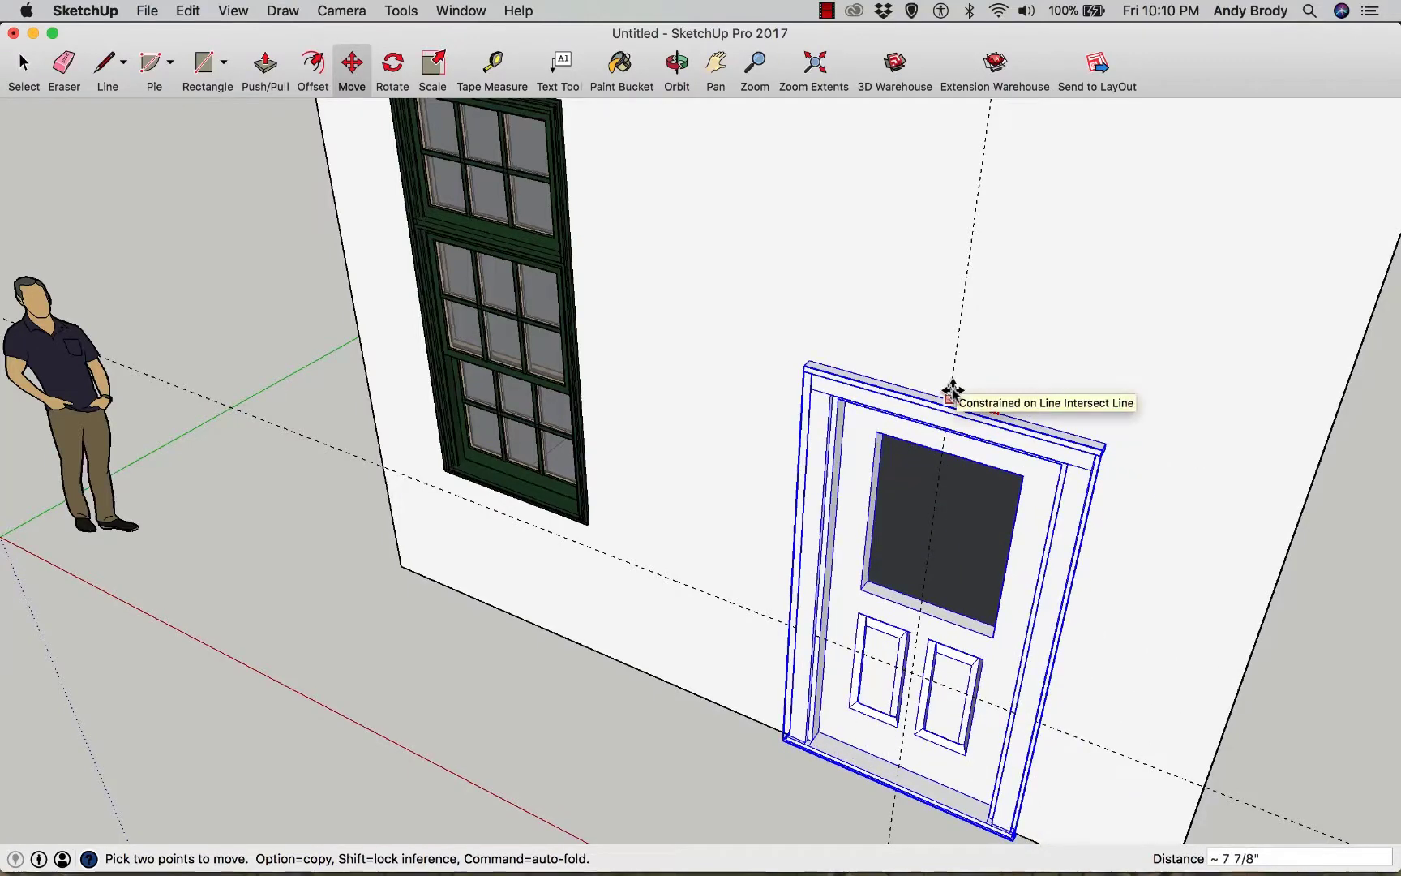
left_click(952, 387)
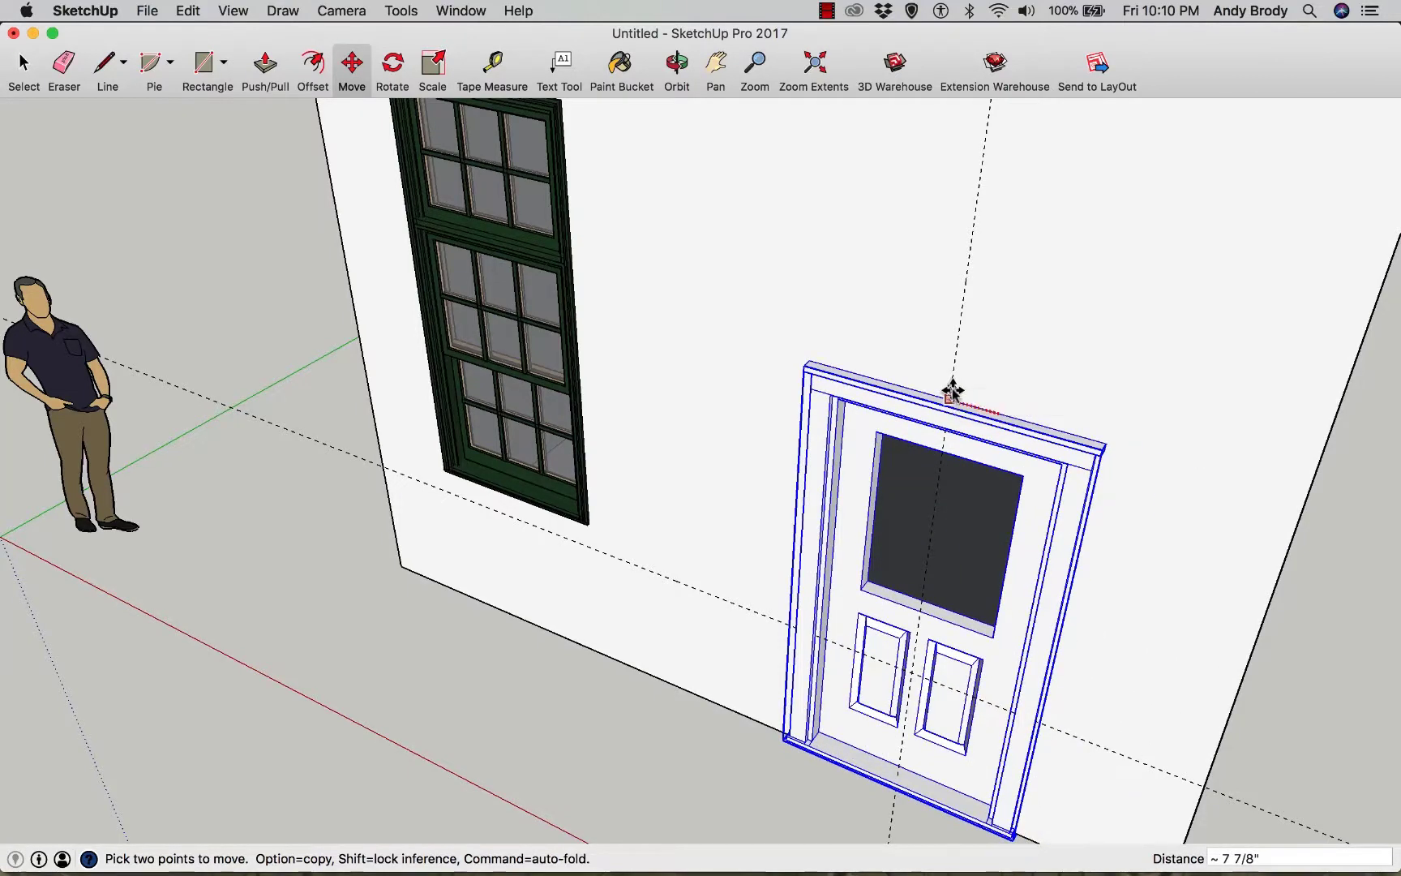
- Move the window straight down so its bottom corner rests on the horizontal guide
middle_click_drag(791, 406, 610, 445)
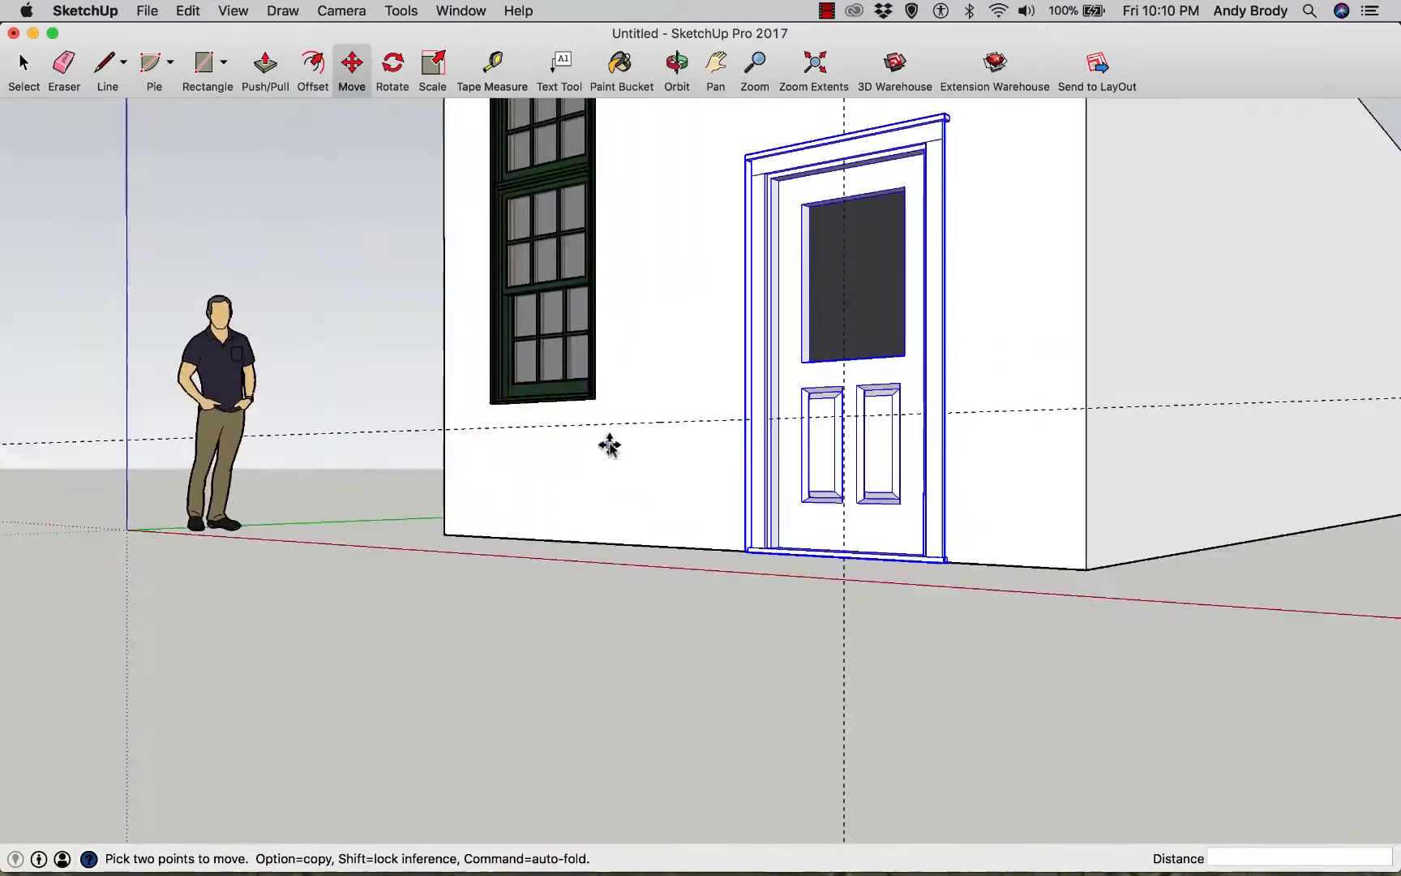
scroll(581, 376, "up", 10)
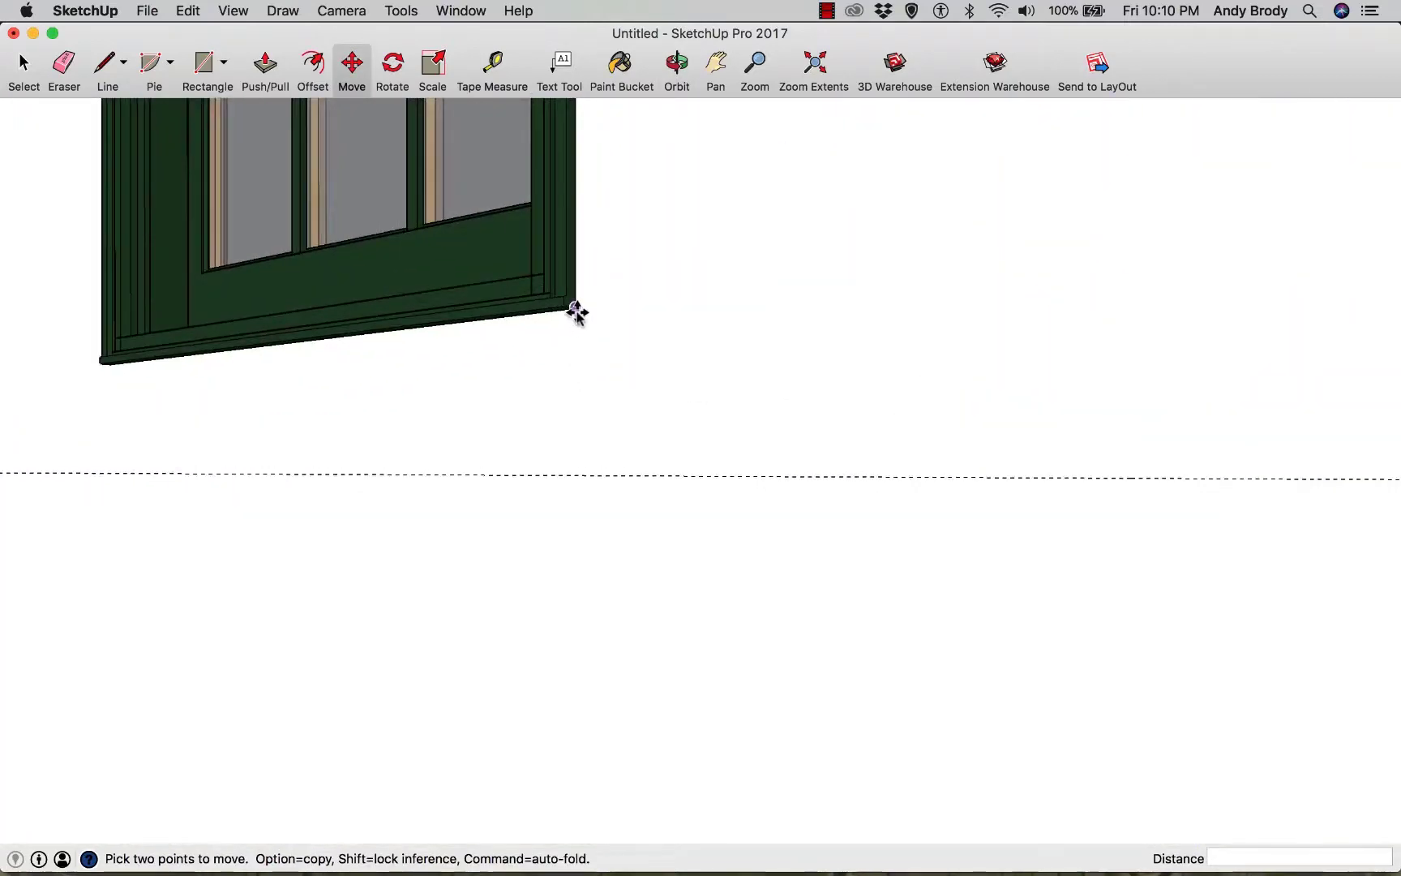
left_click(576, 311)
key("space")
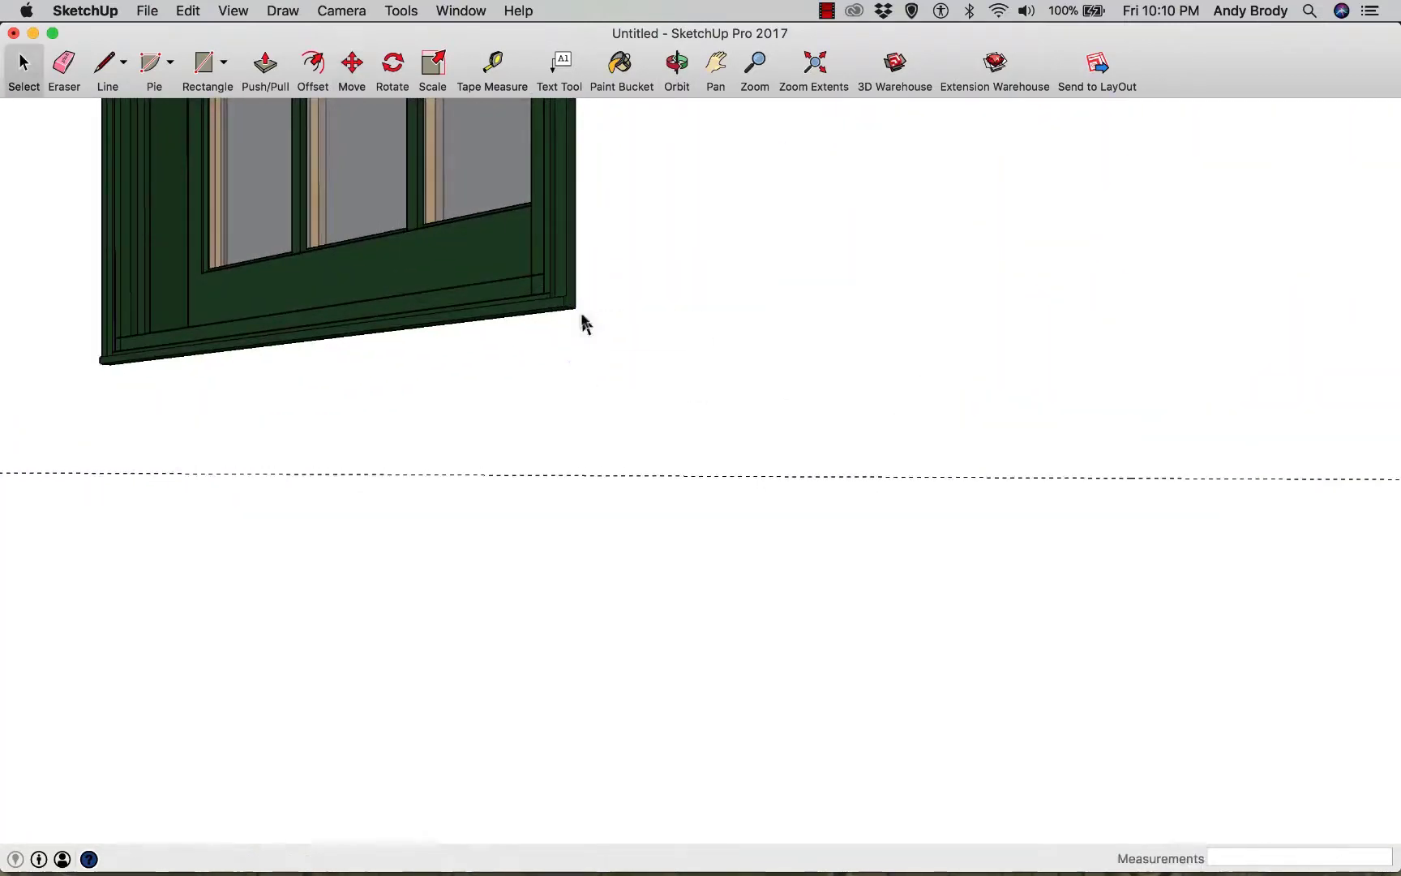
left_click(543, 267)
key("m")
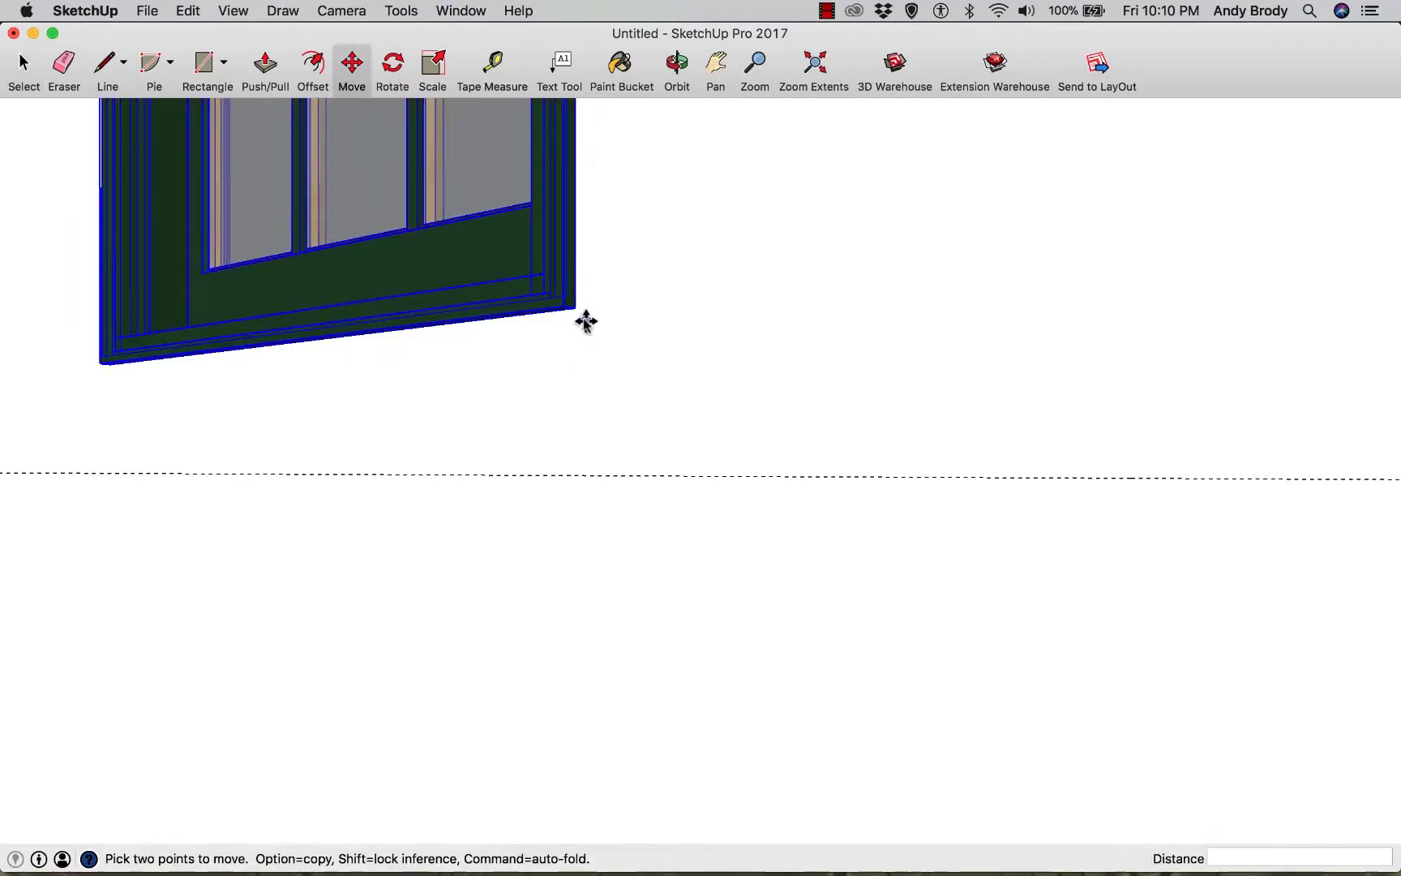
left_click(576, 311)
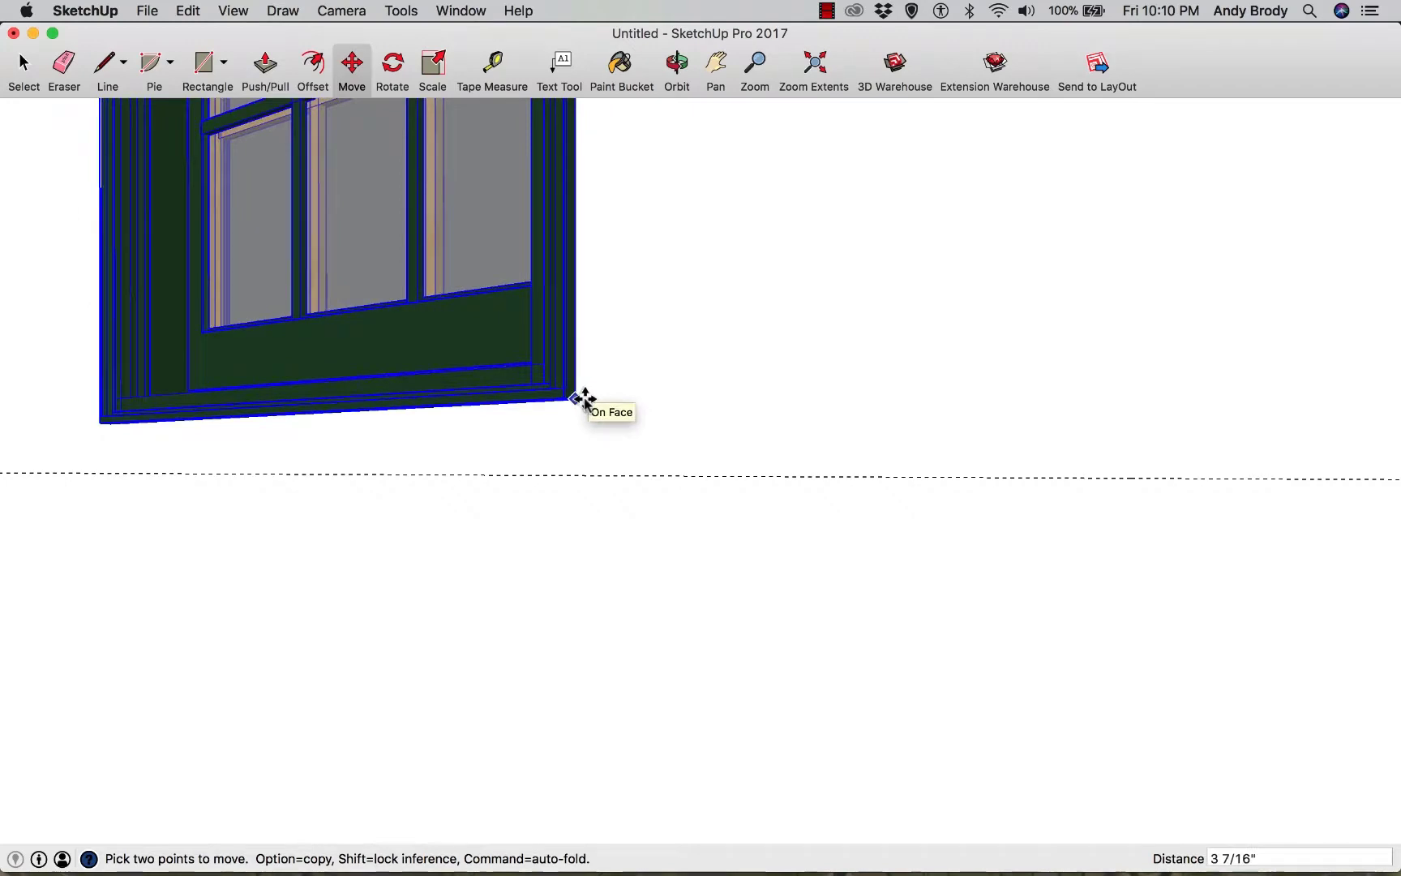
left_click(587, 475)
- Move the window along the horizontal guide until its lower outer corner meets the front wall's vertical edge farther from the door
middle_click_drag(597, 468, 1265, 561)
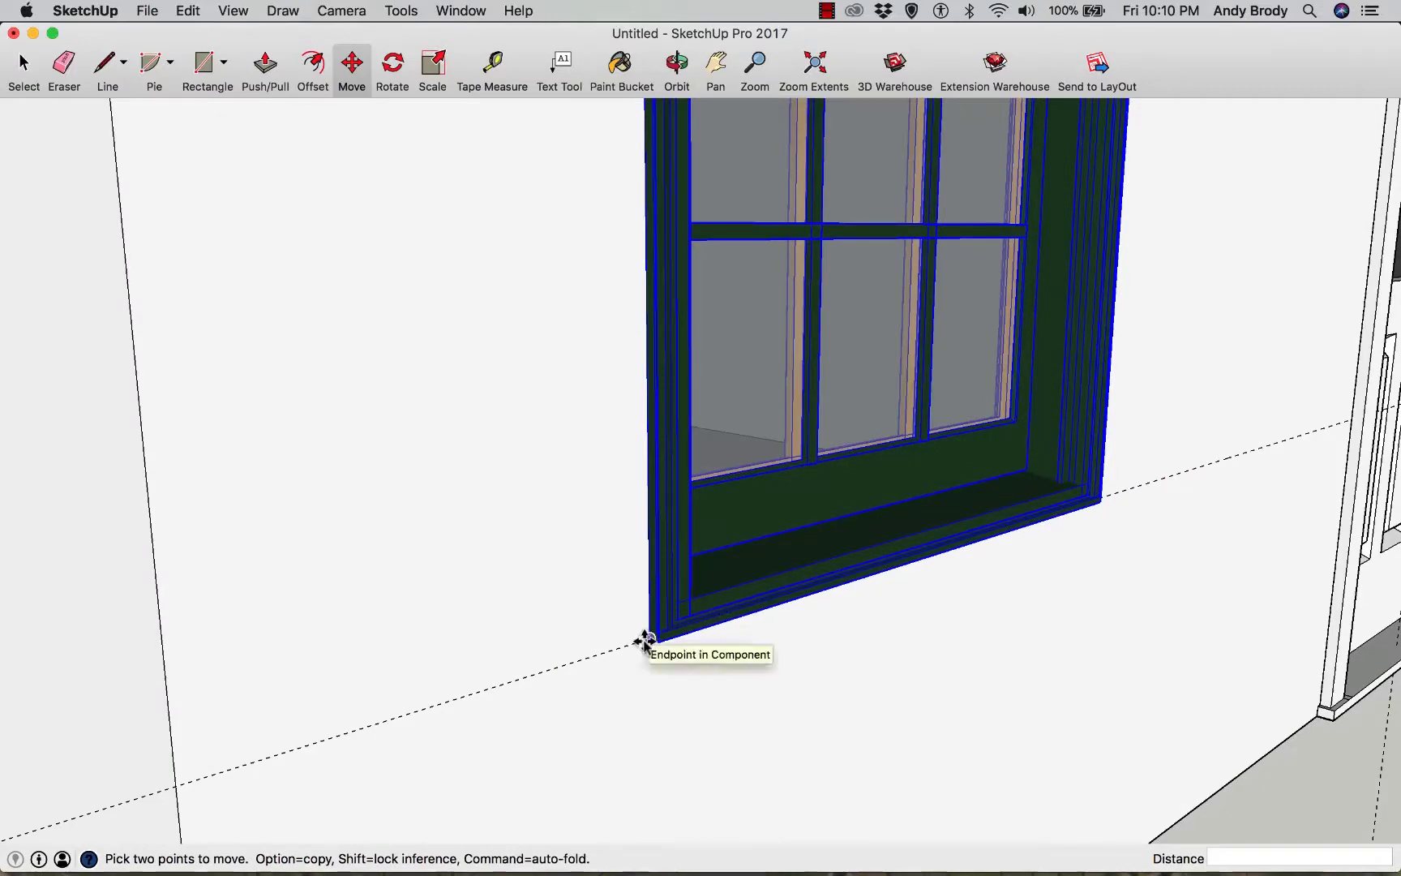
scroll(633, 640, "down", 2)
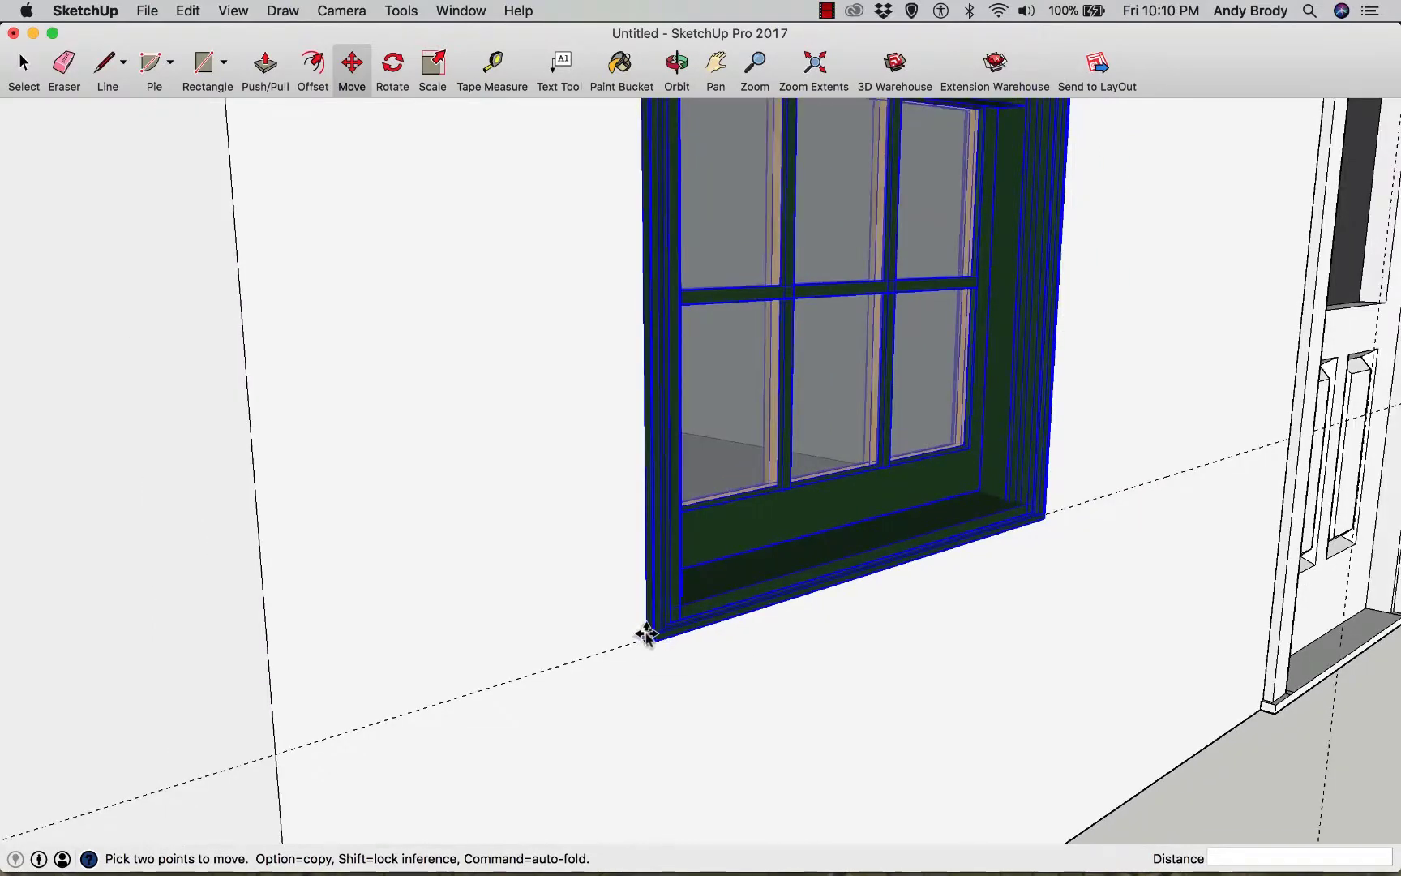
left_click(646, 634)
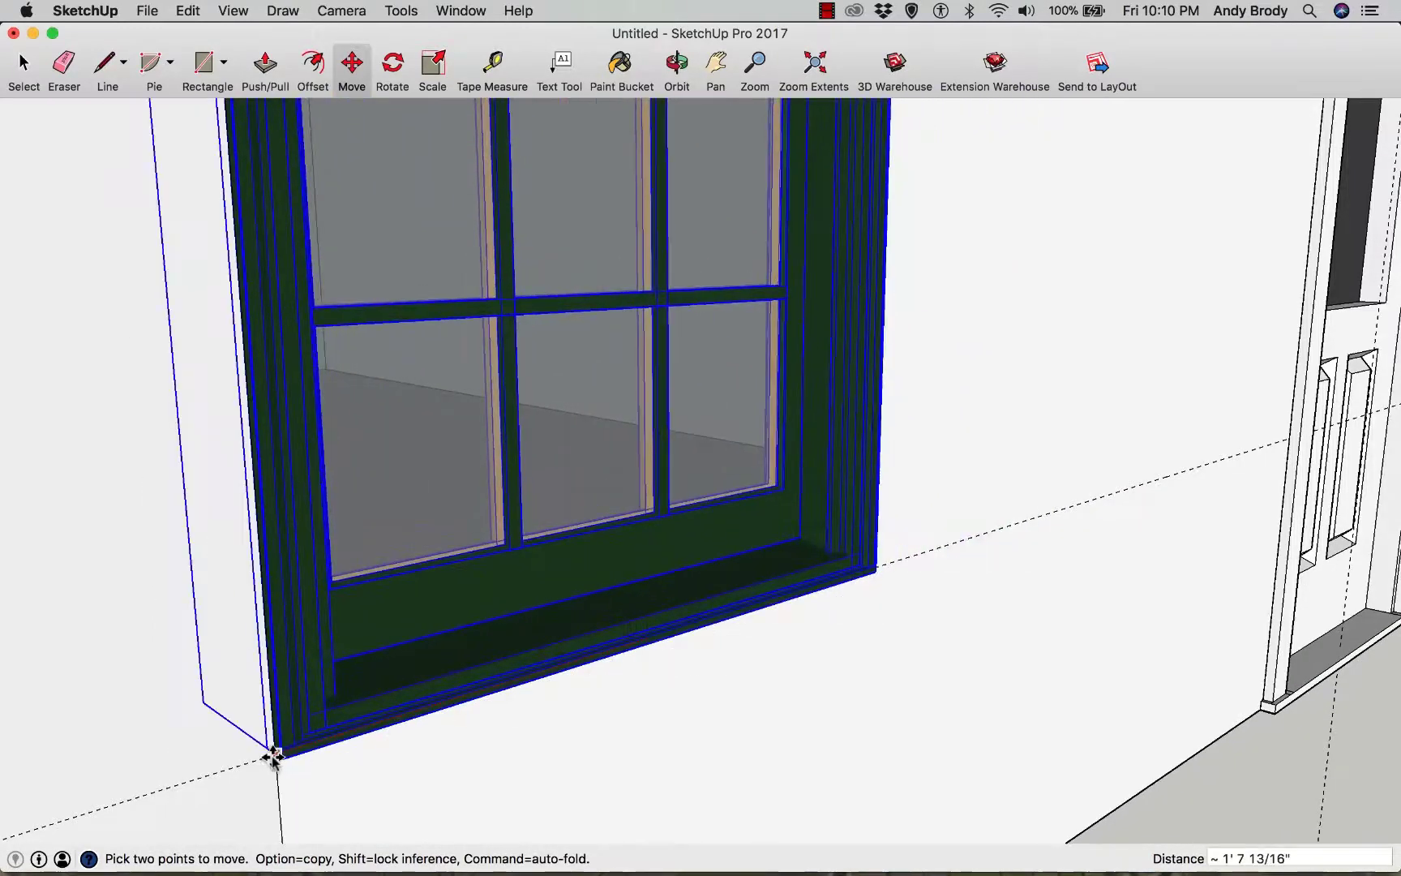
- Move the window 16" along the front wall toward the door, away from the wall's edge
scroll(535, 729, "down", 4)
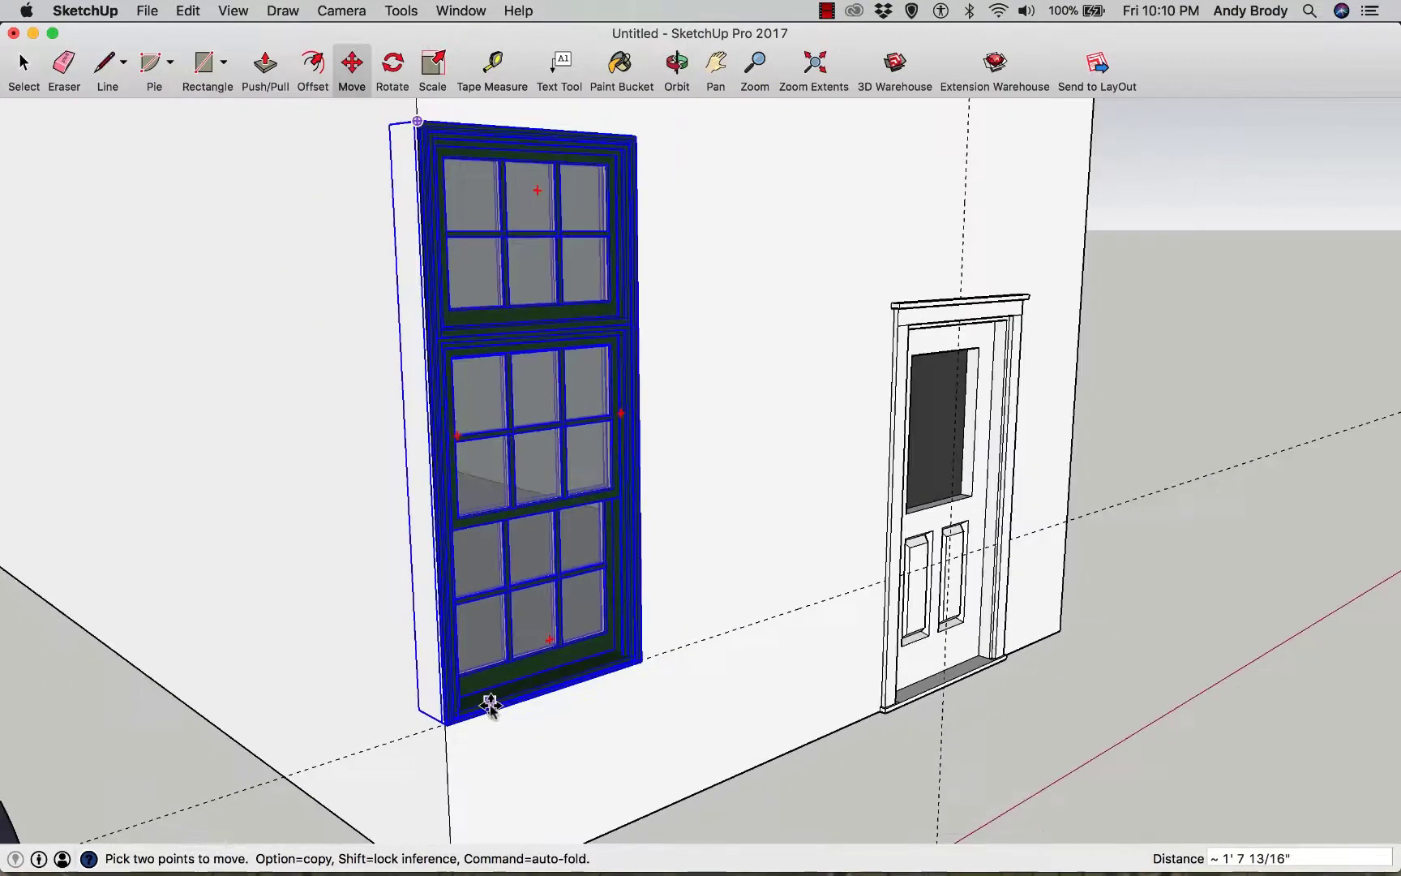
scroll(490, 705, "down", 2)
middle_click_drag(486, 704, 354, 707)
scroll(354, 707, "down", 1)
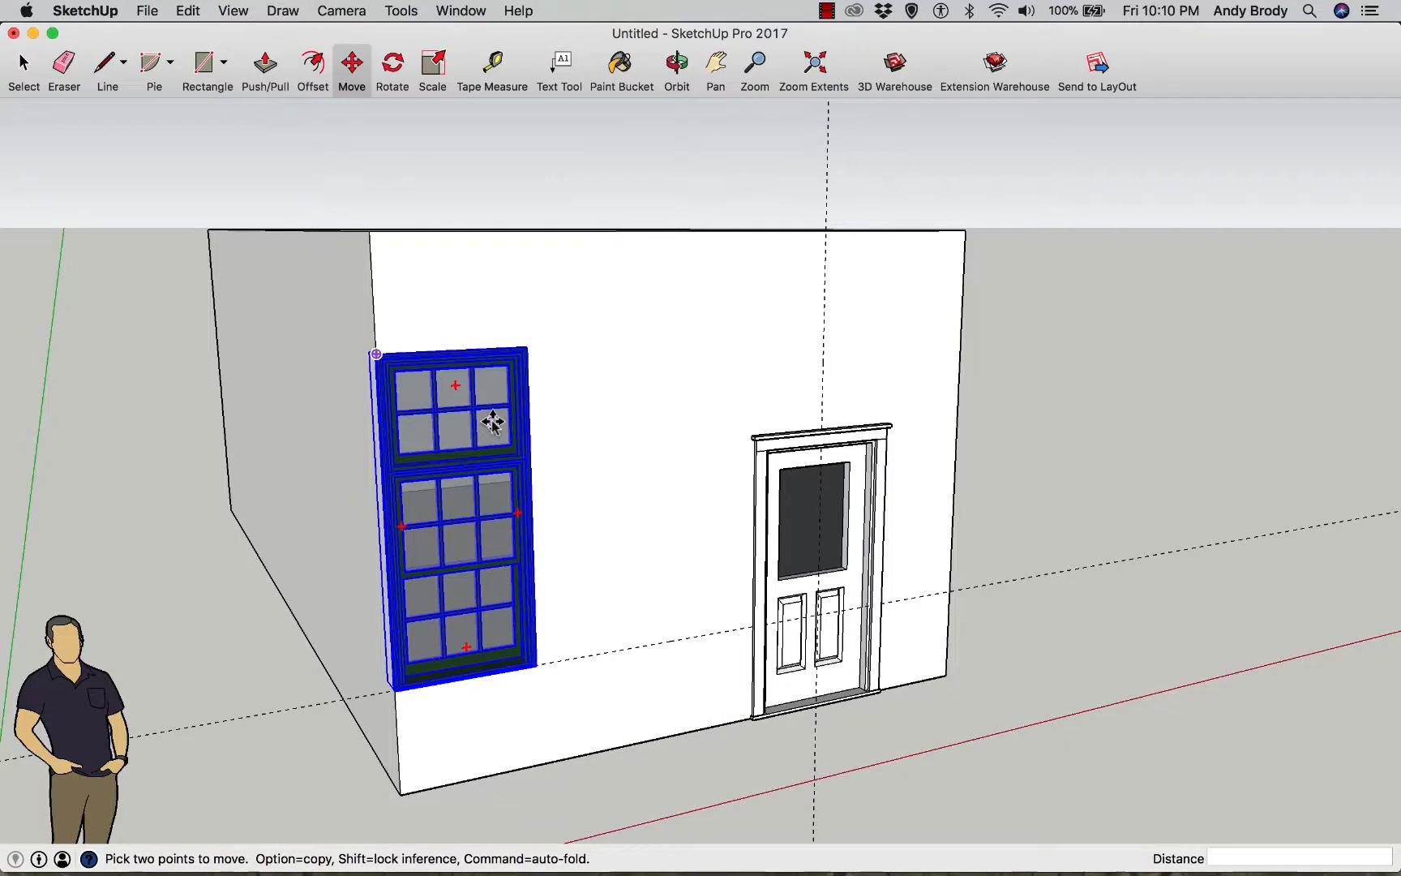
left_click(423, 309)
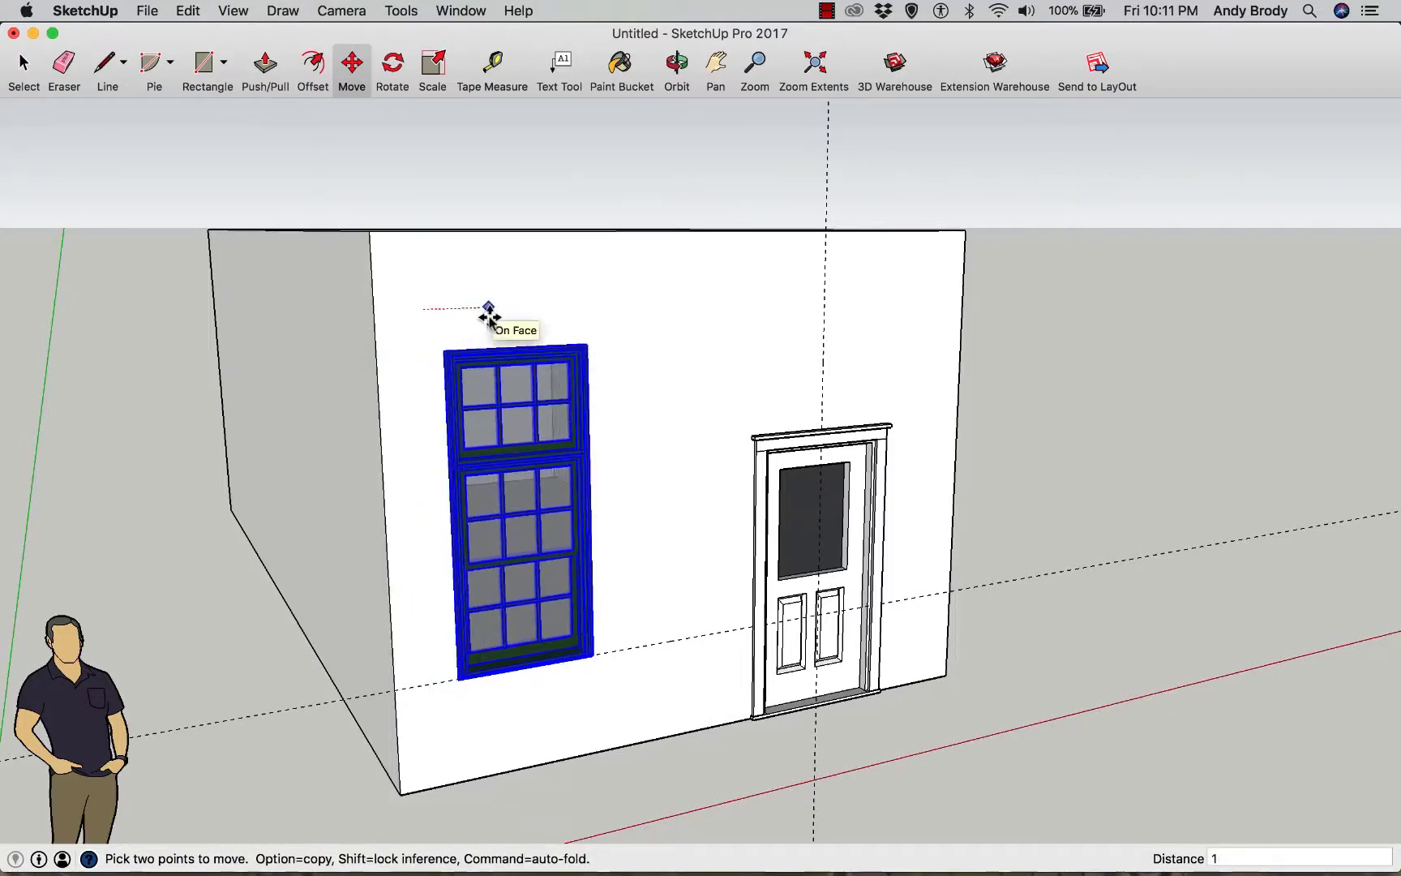
left_click(485, 319)
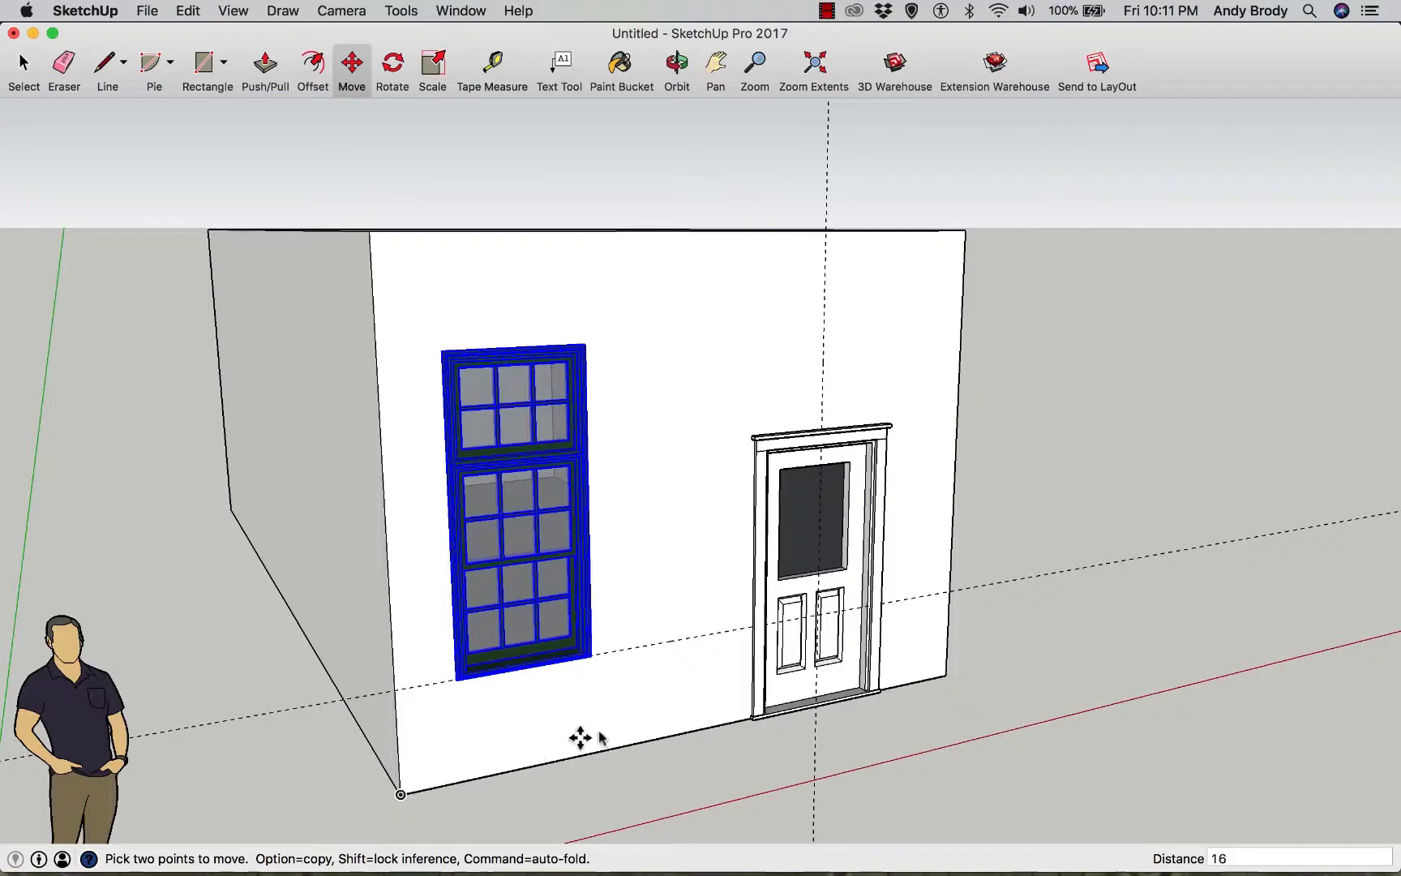
- Copy the window along the front wall toward the door, placing the copy flush against the original's side edge
middle_click_drag(644, 660, 675, 622)
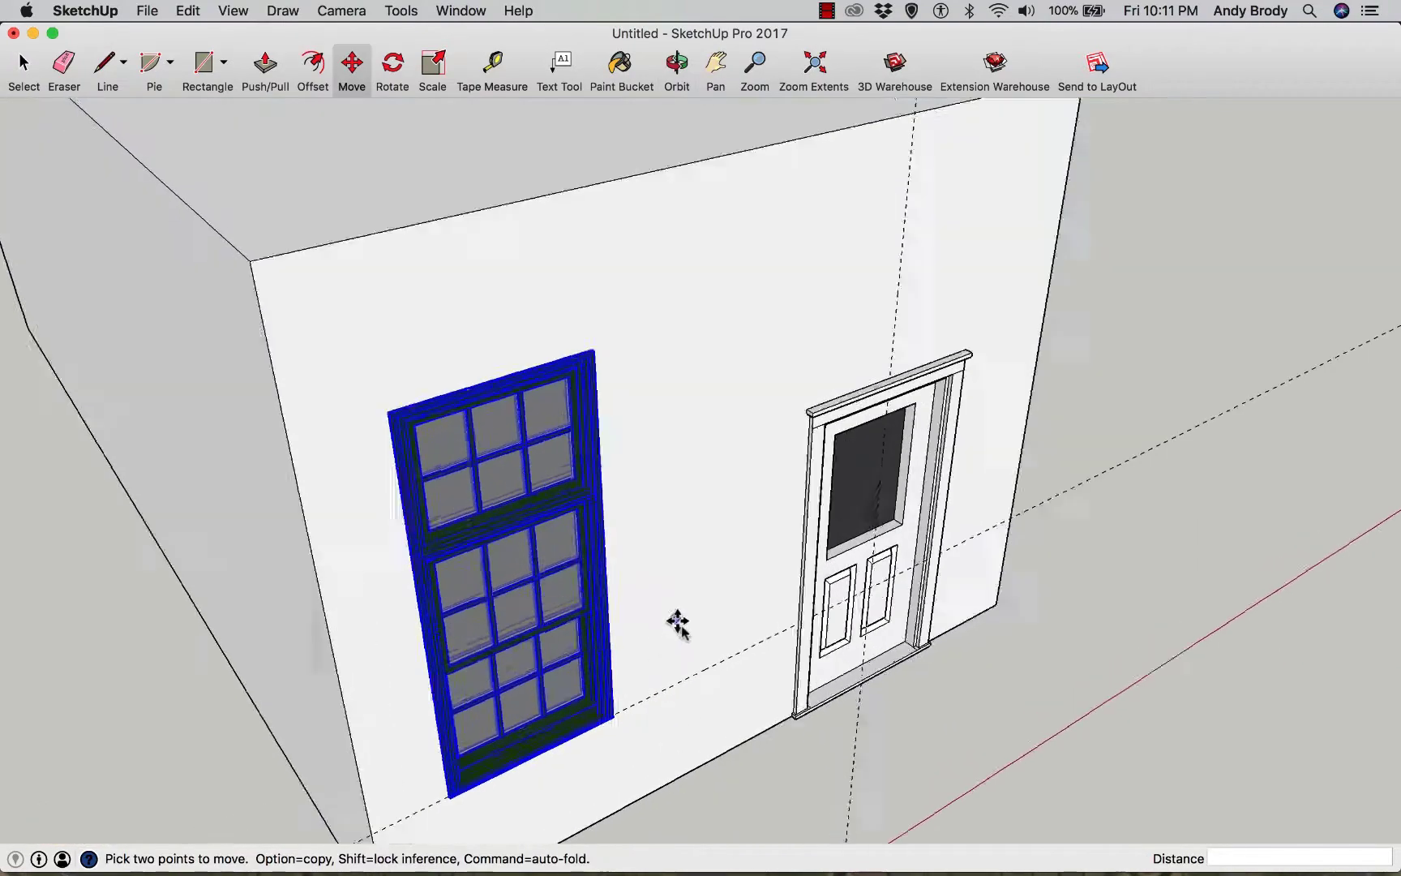
scroll(685, 689, "up", 5)
key("space")
left_click(655, 733)
scroll(660, 709, "down", 3)
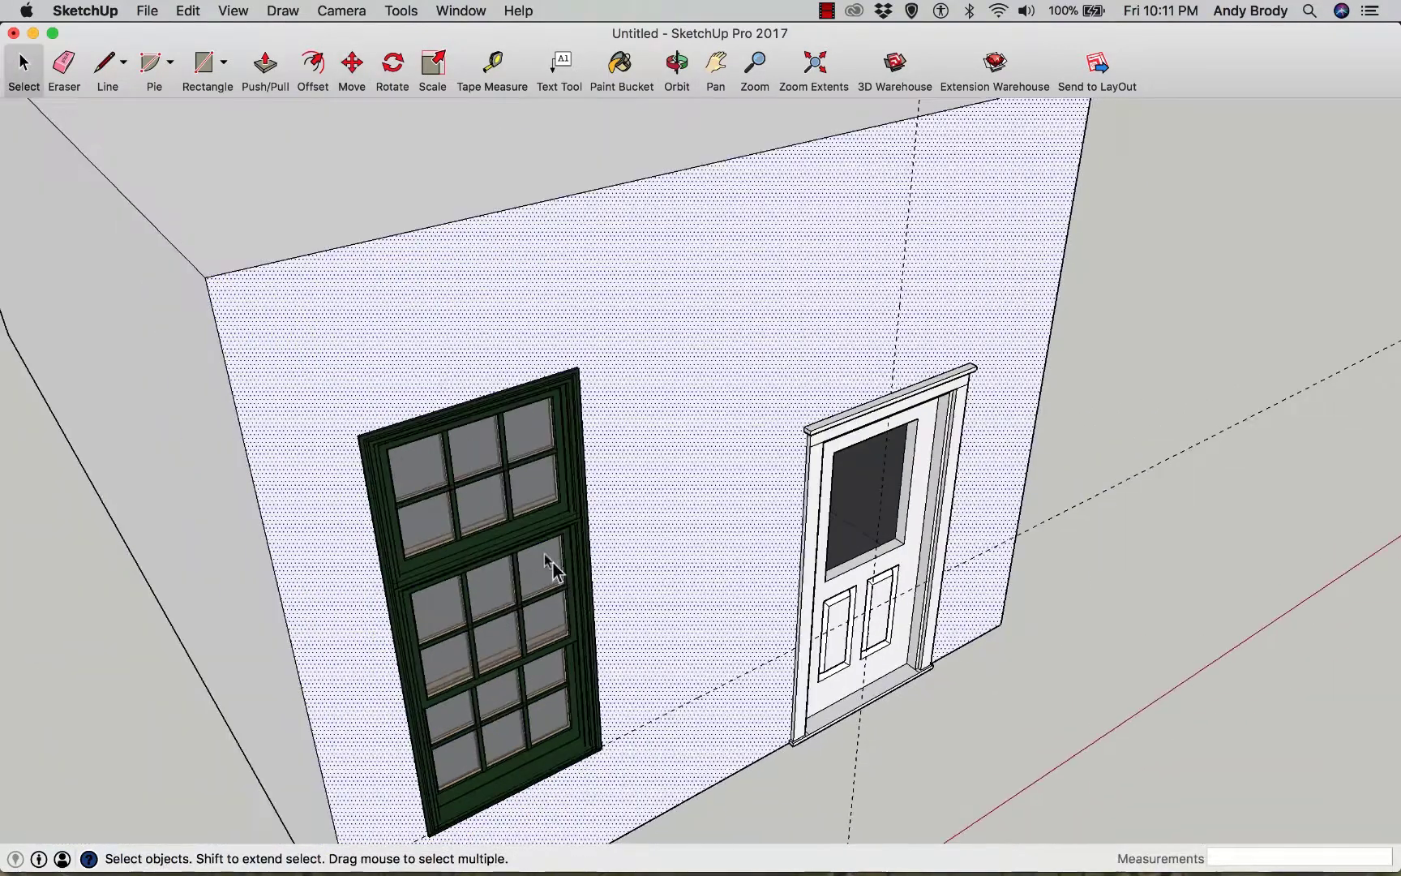
scroll(394, 380, "up", 3)
left_click(410, 507)
middle_click_drag(412, 495, 459, 603)
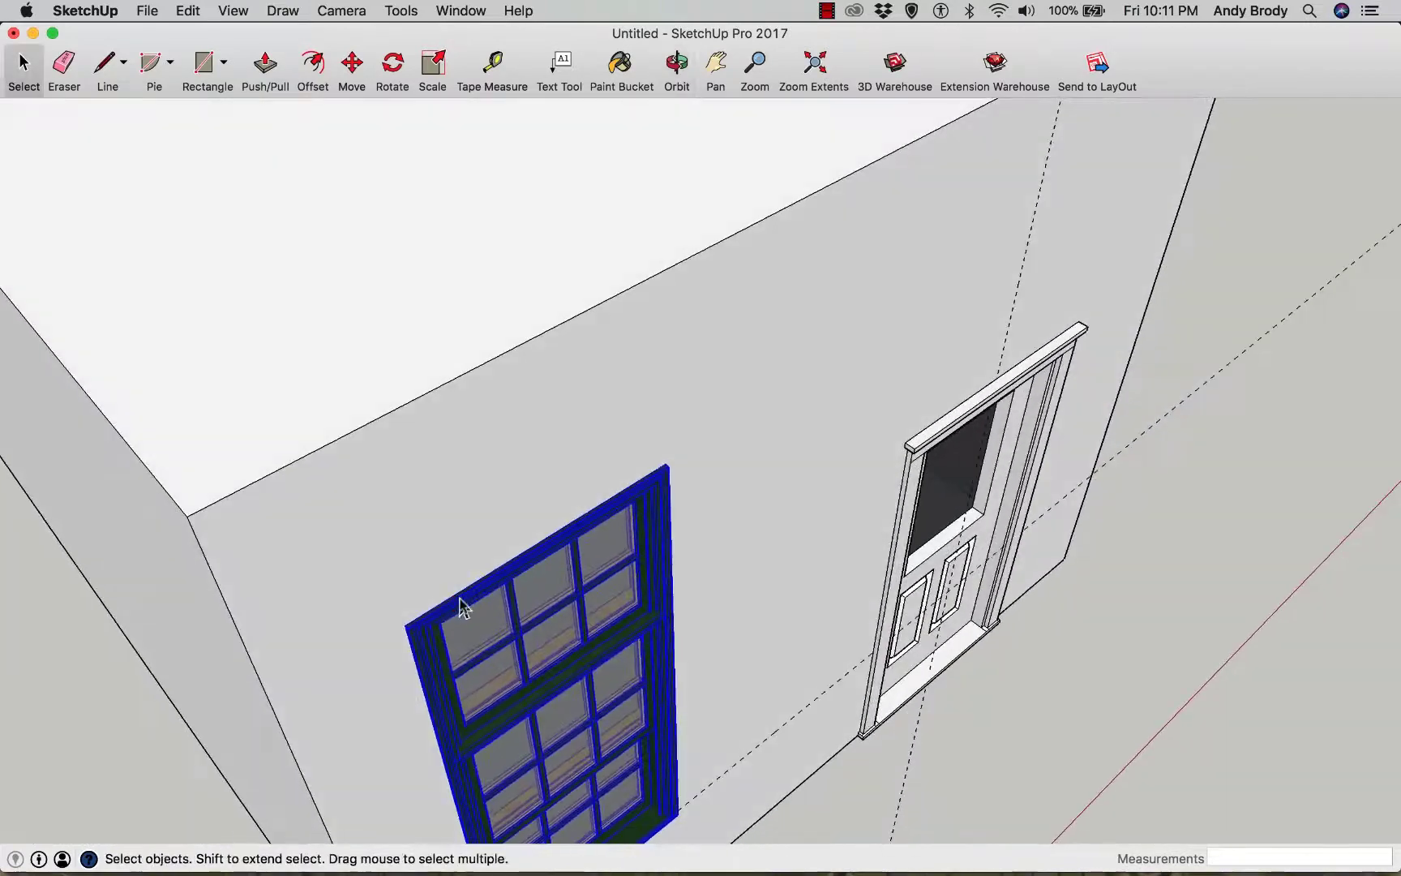
scroll(422, 635, "up", 5)
key("m")
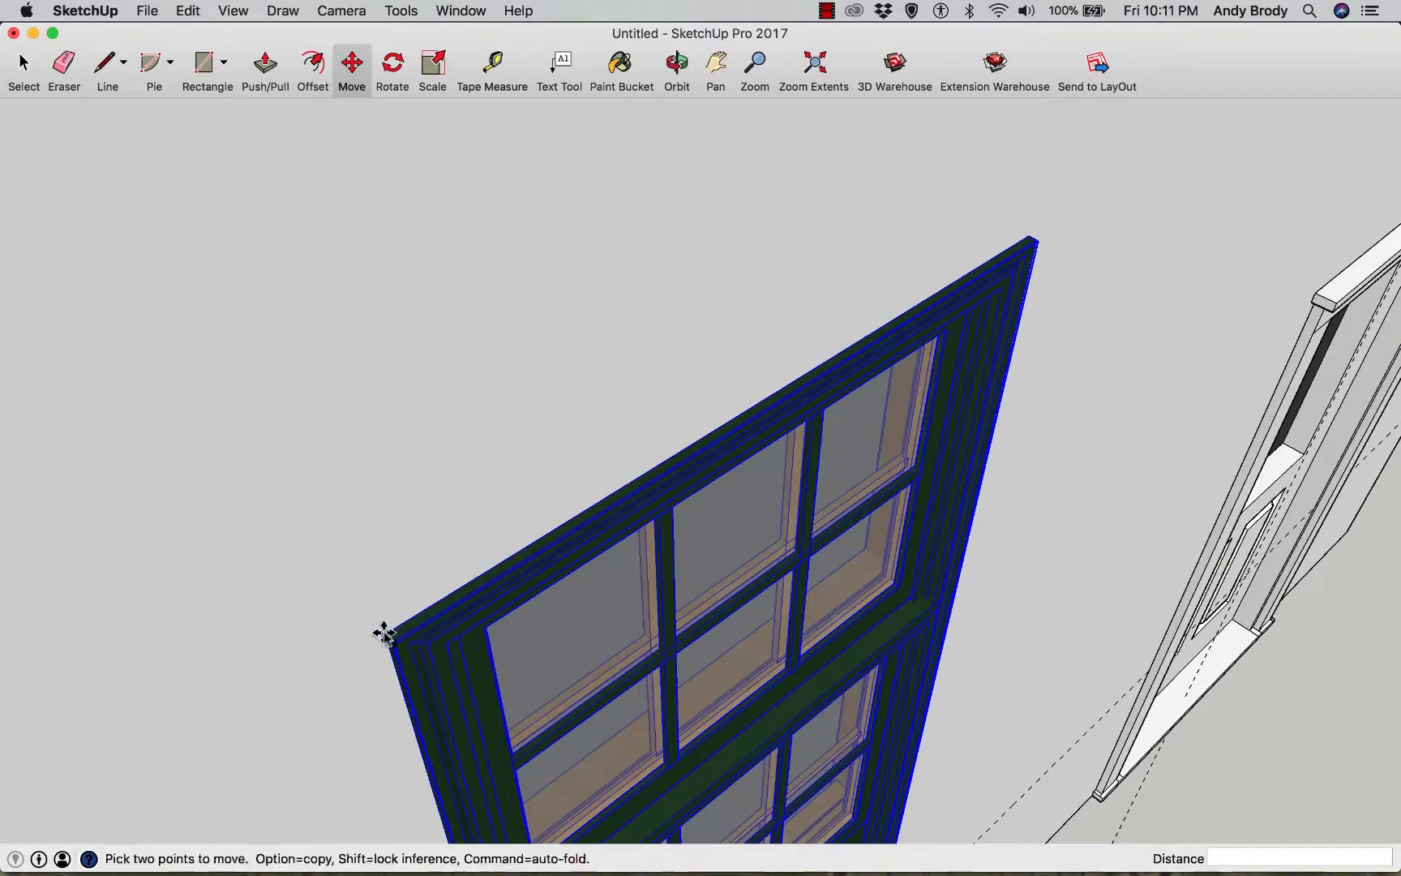
left_click(385, 633)
key("alt")
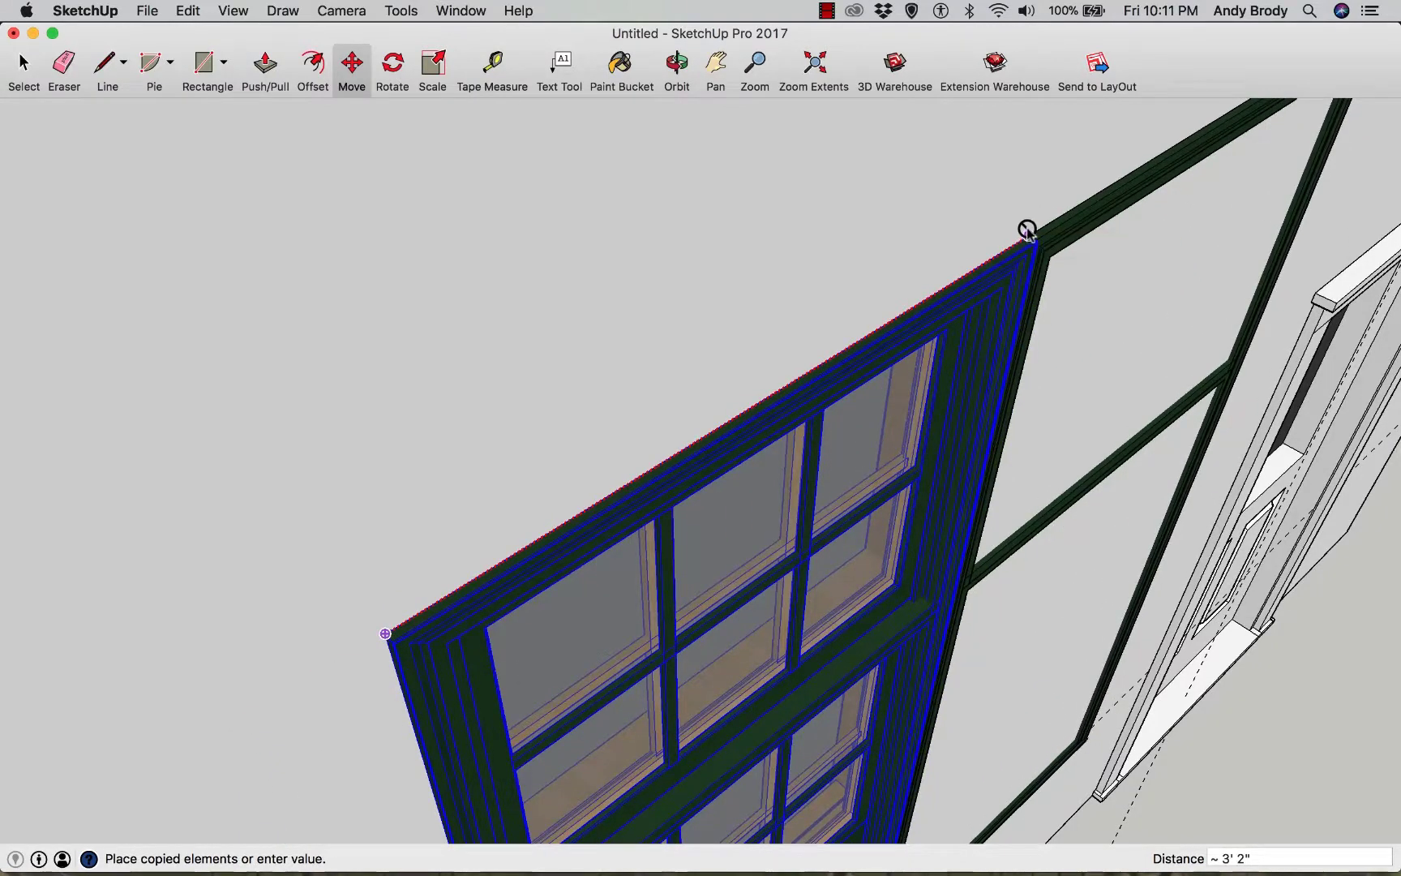
left_click(1028, 229)
- Add a scene showing the whole building from above the front corner nearest the windows
scroll(956, 396, "down", 5)
middle_click_drag(958, 395, 802, 235)
scroll(885, 381, "down", 2)
middle_click_drag(885, 381, 741, 240)
middle_click_drag(905, 504, 304, 533)
scroll(923, 584, "down", 3)
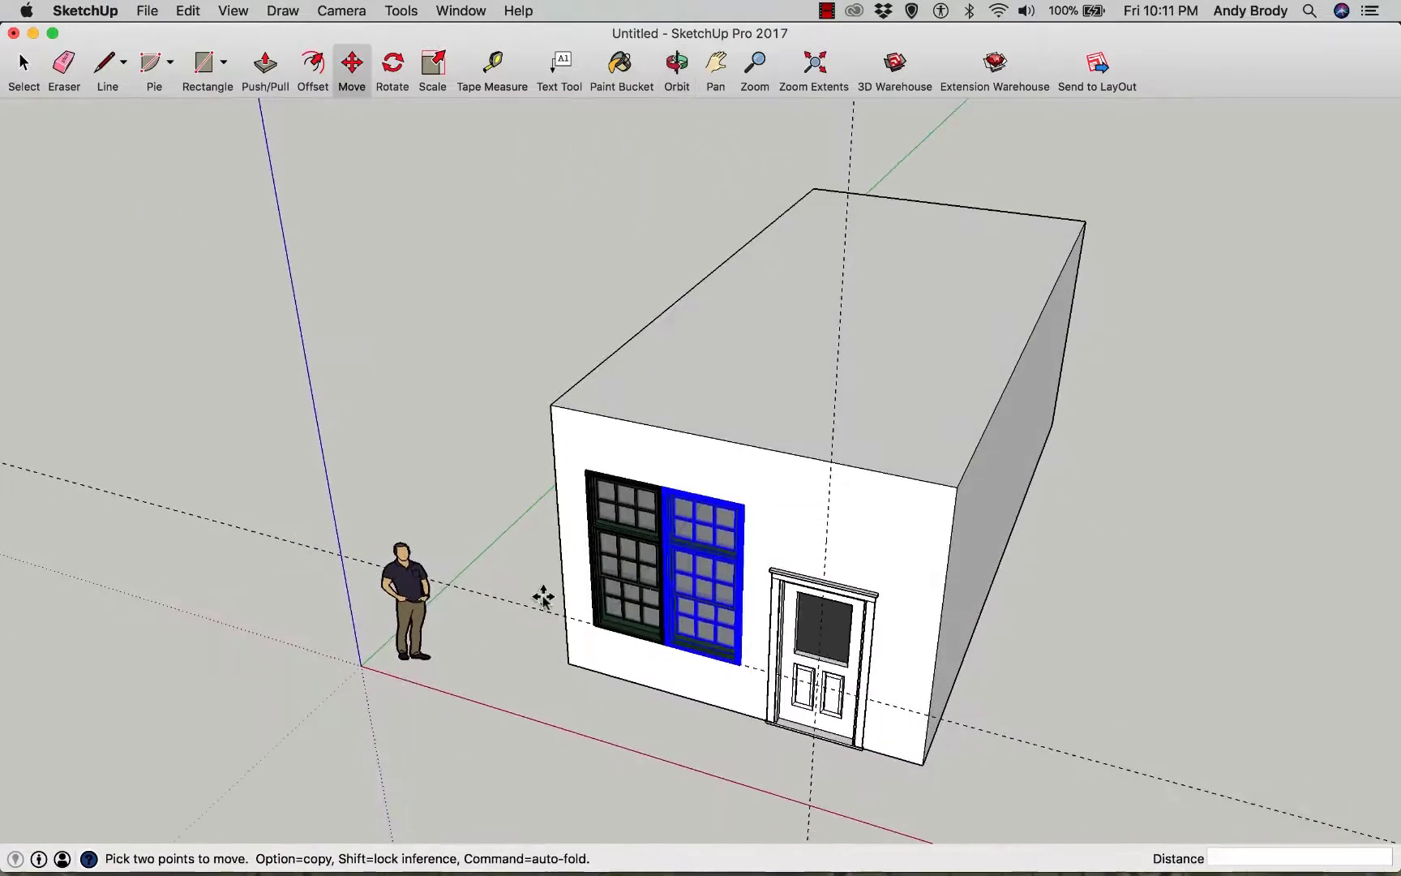
middle_click_drag(541, 594, 484, 594)
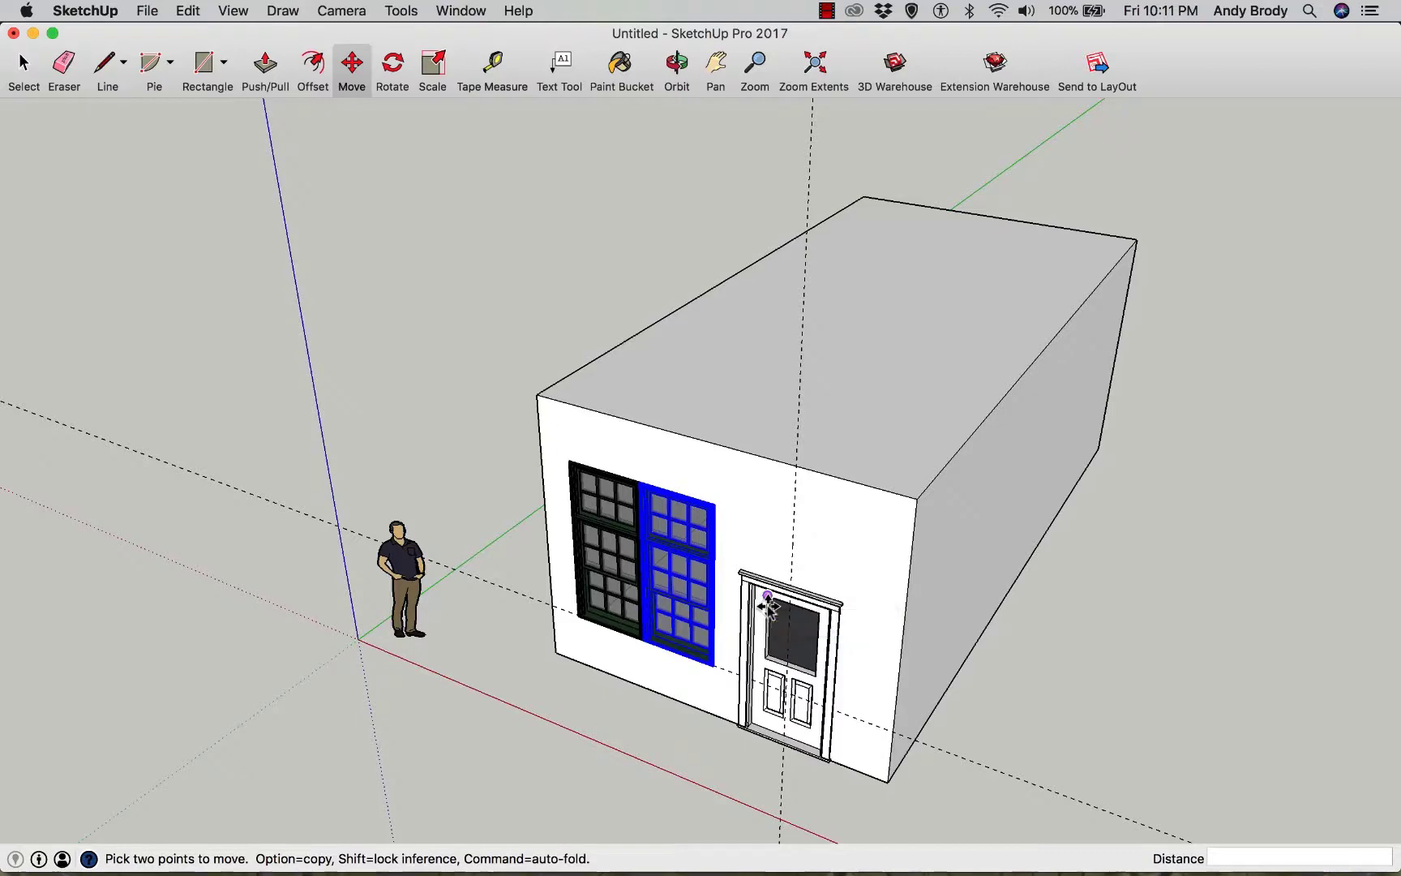
middle_click_drag(803, 609, 1317, 591)
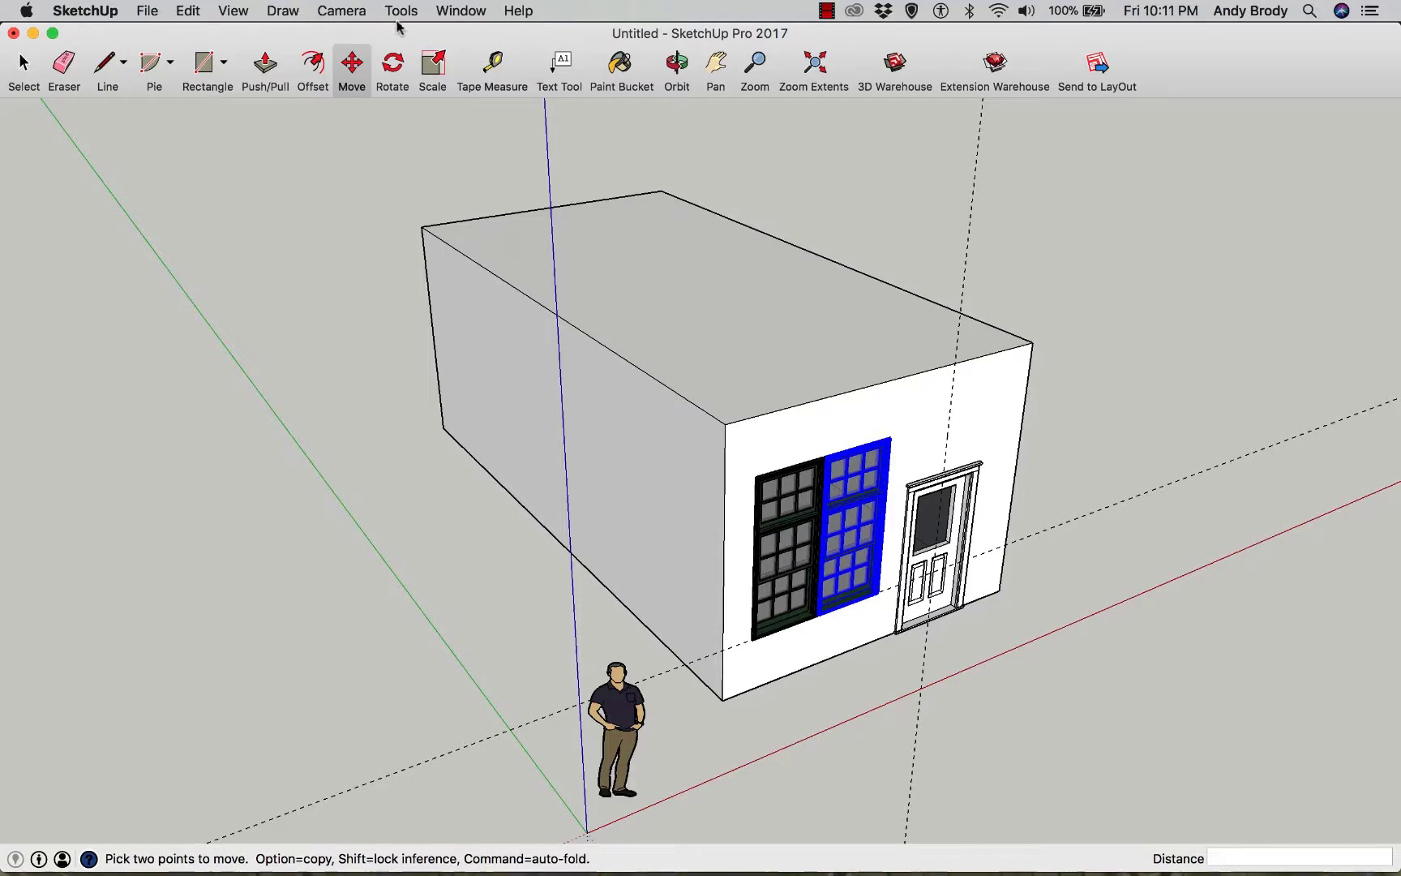
left_click(234, 11)
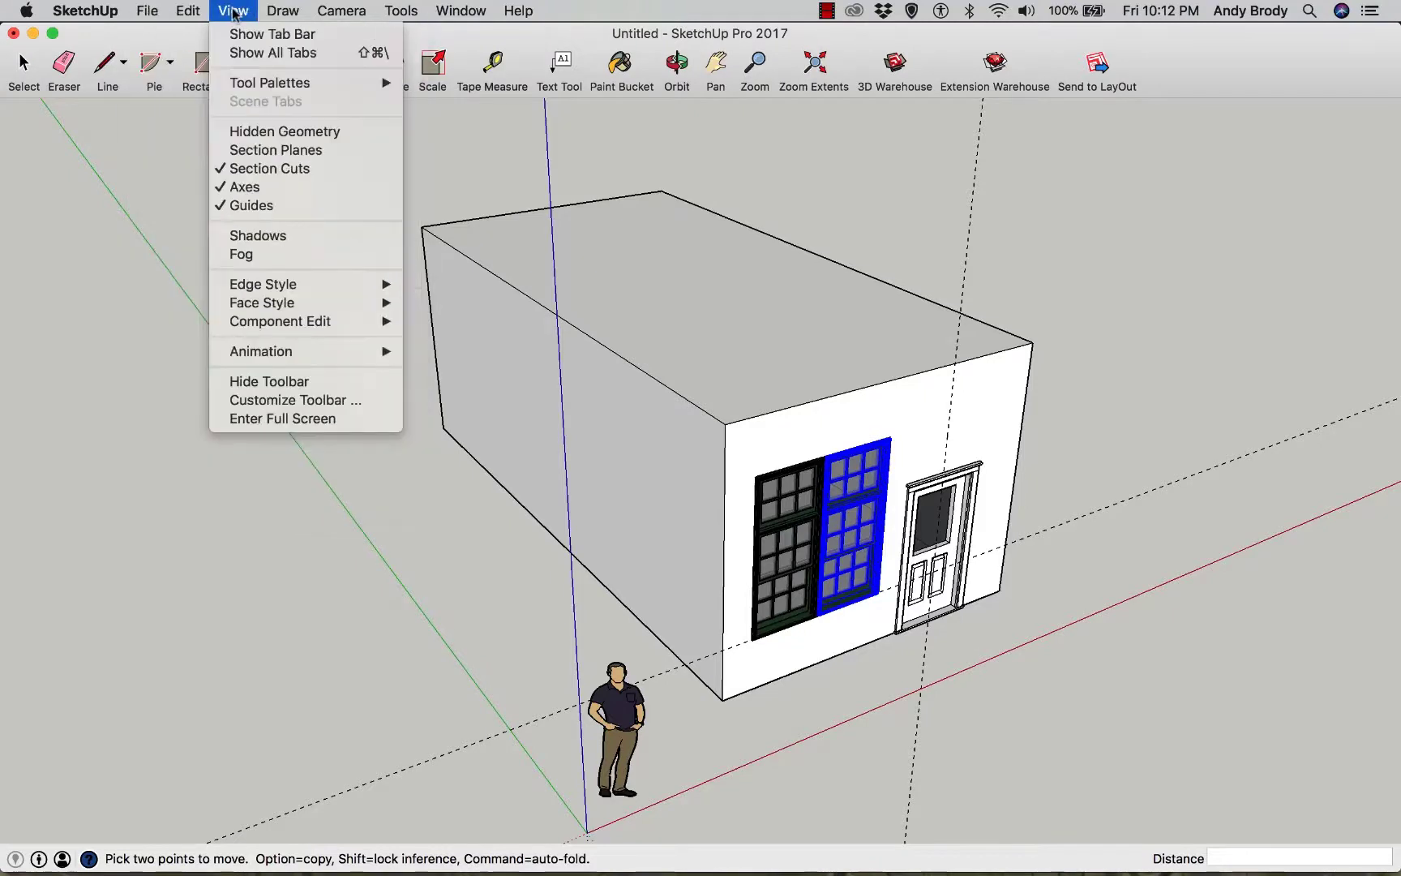
mouse_move(340, 353)
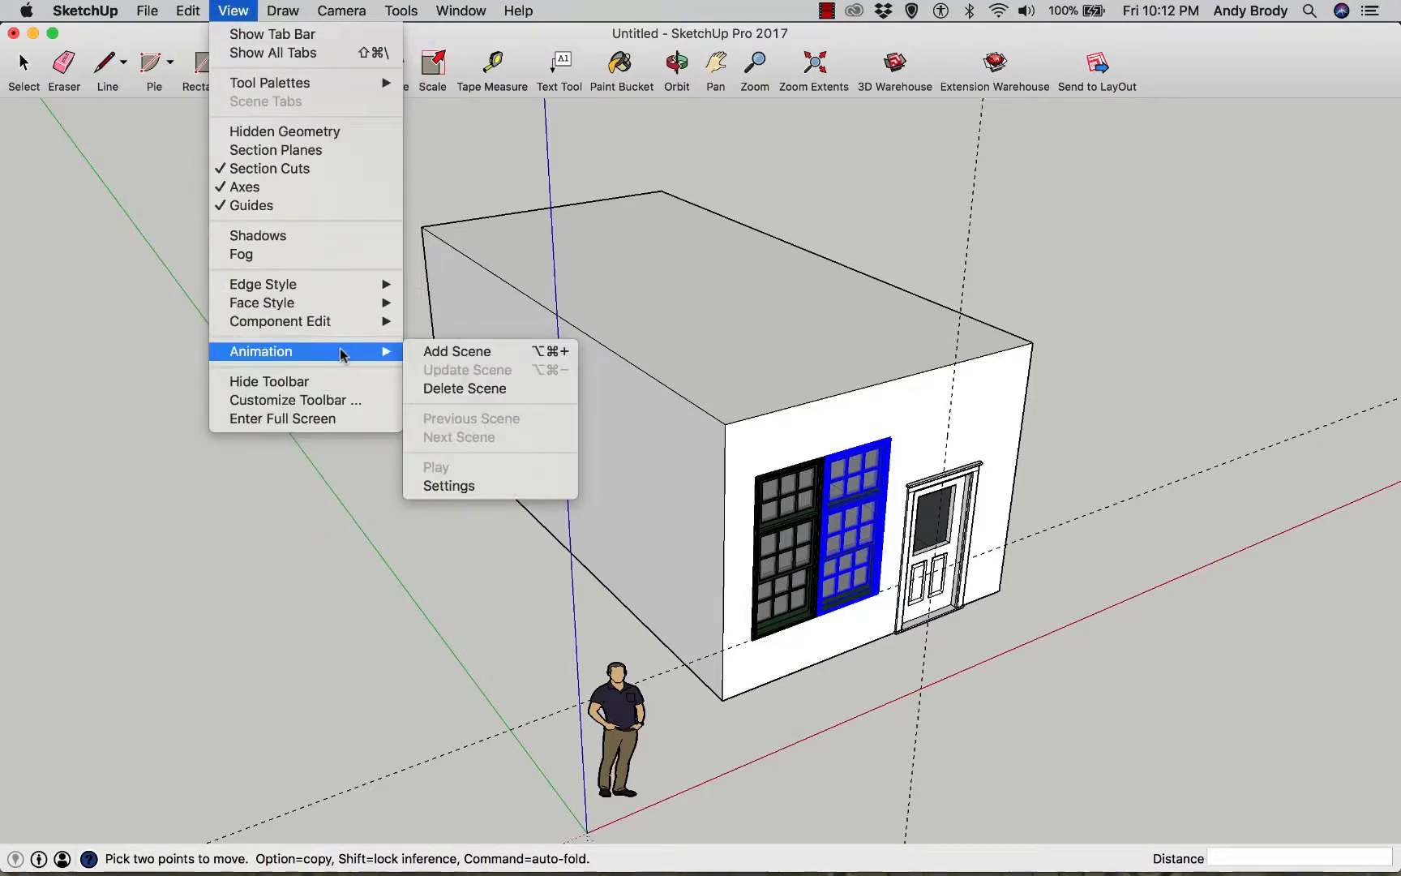
left_click(436, 351)
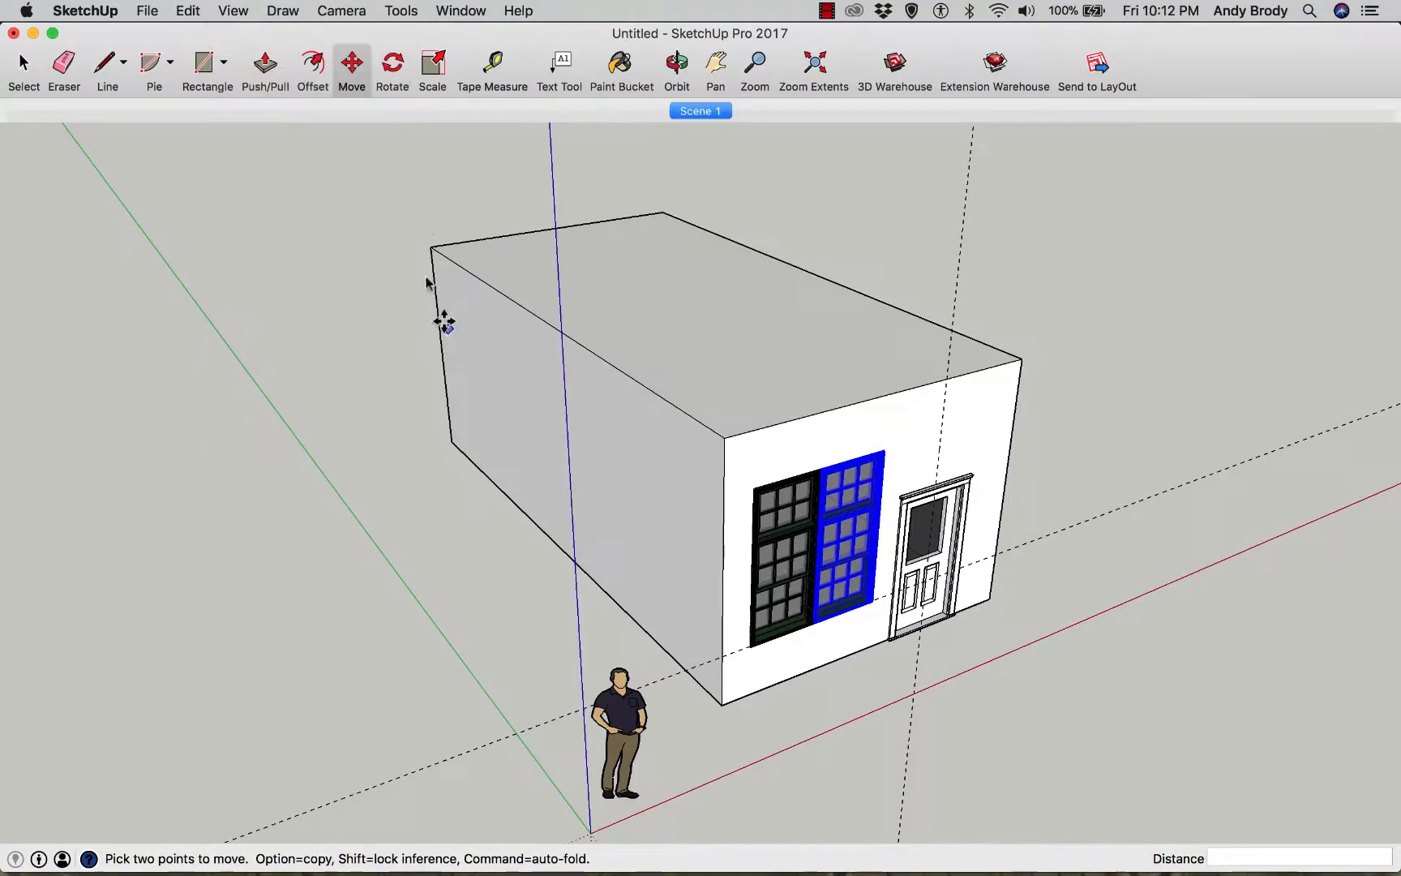
- Rename the scene as Overview
right_click(698, 114)
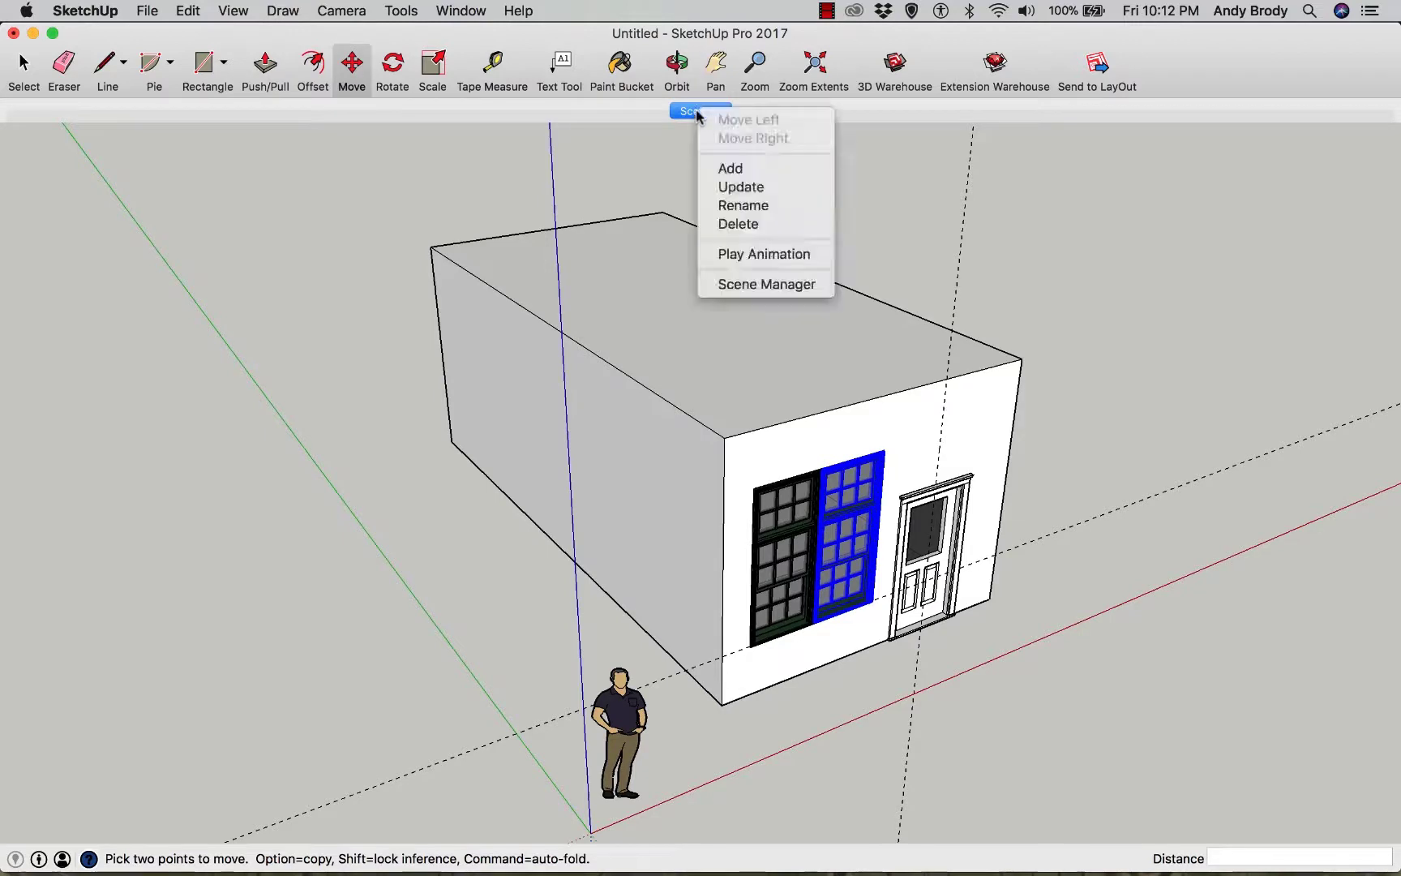
left_click(742, 208)
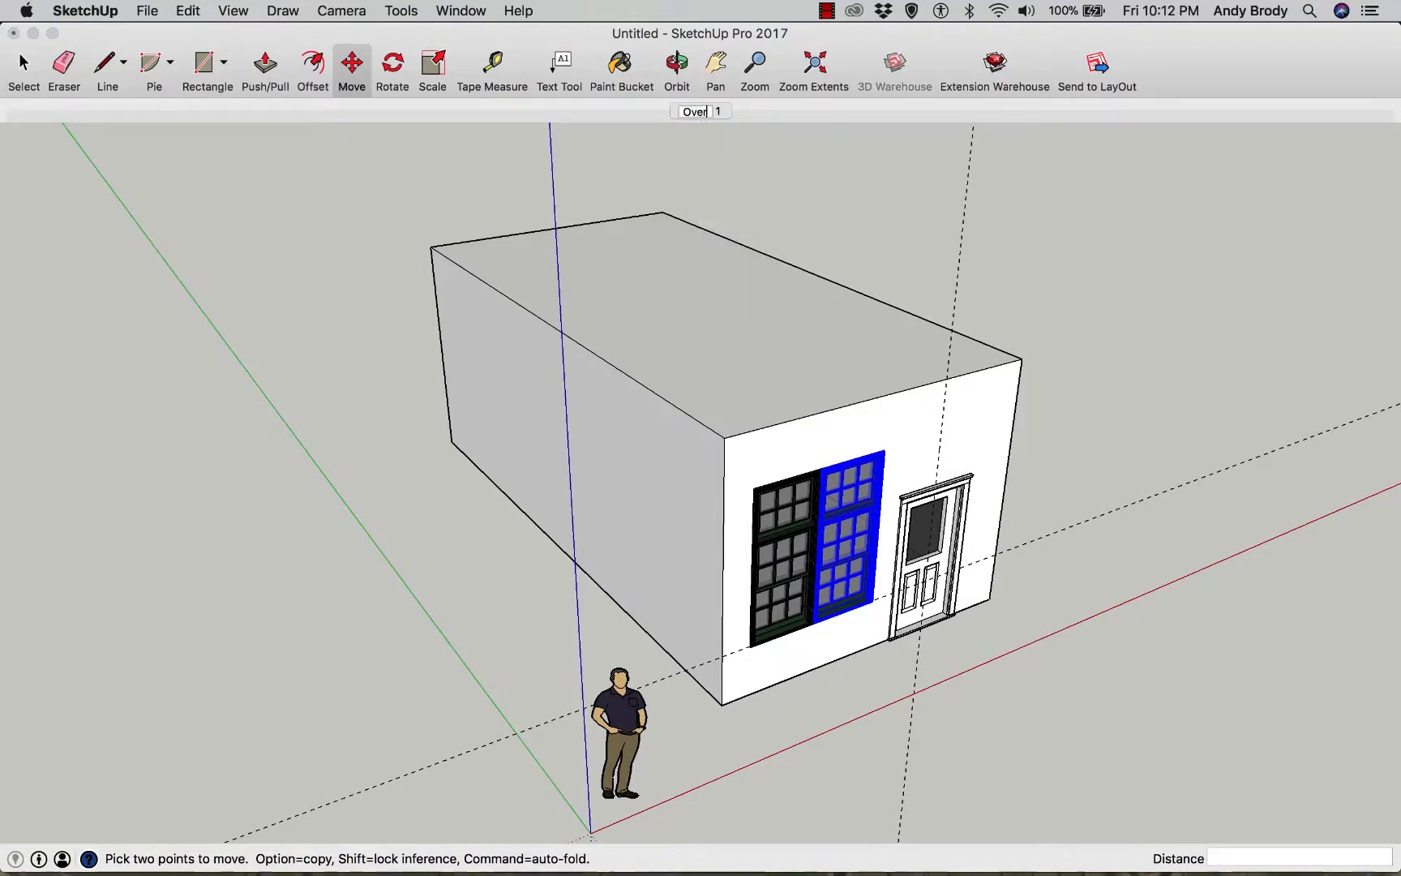
type("Overview")
key("Return")
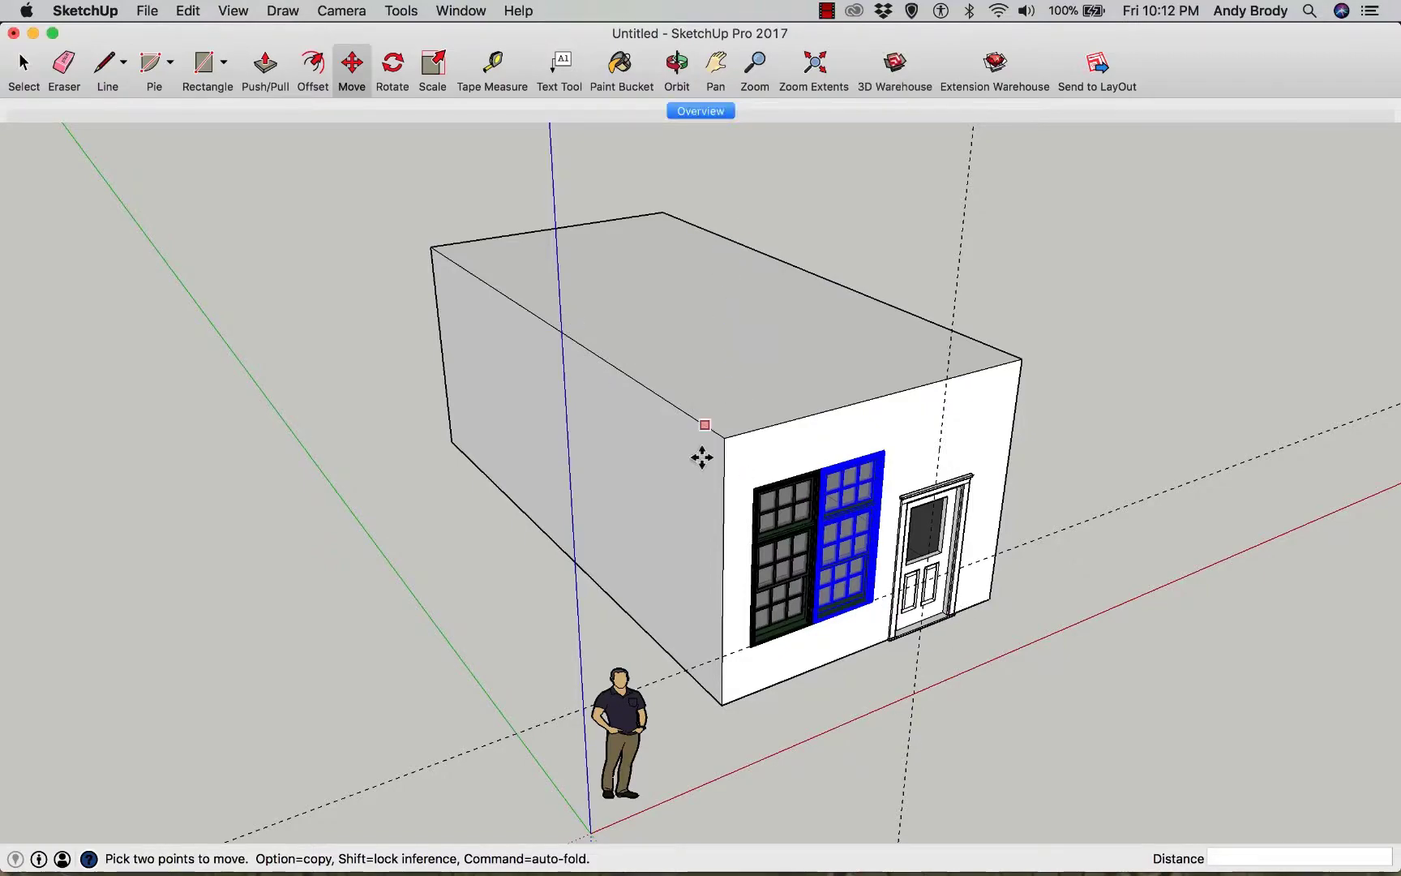
- Copy the front door onto the base of the back wall near the corner and move the copy 1' 4" away from that corner
middle_click_drag(701, 457, 973, 645)
left_click(941, 620)
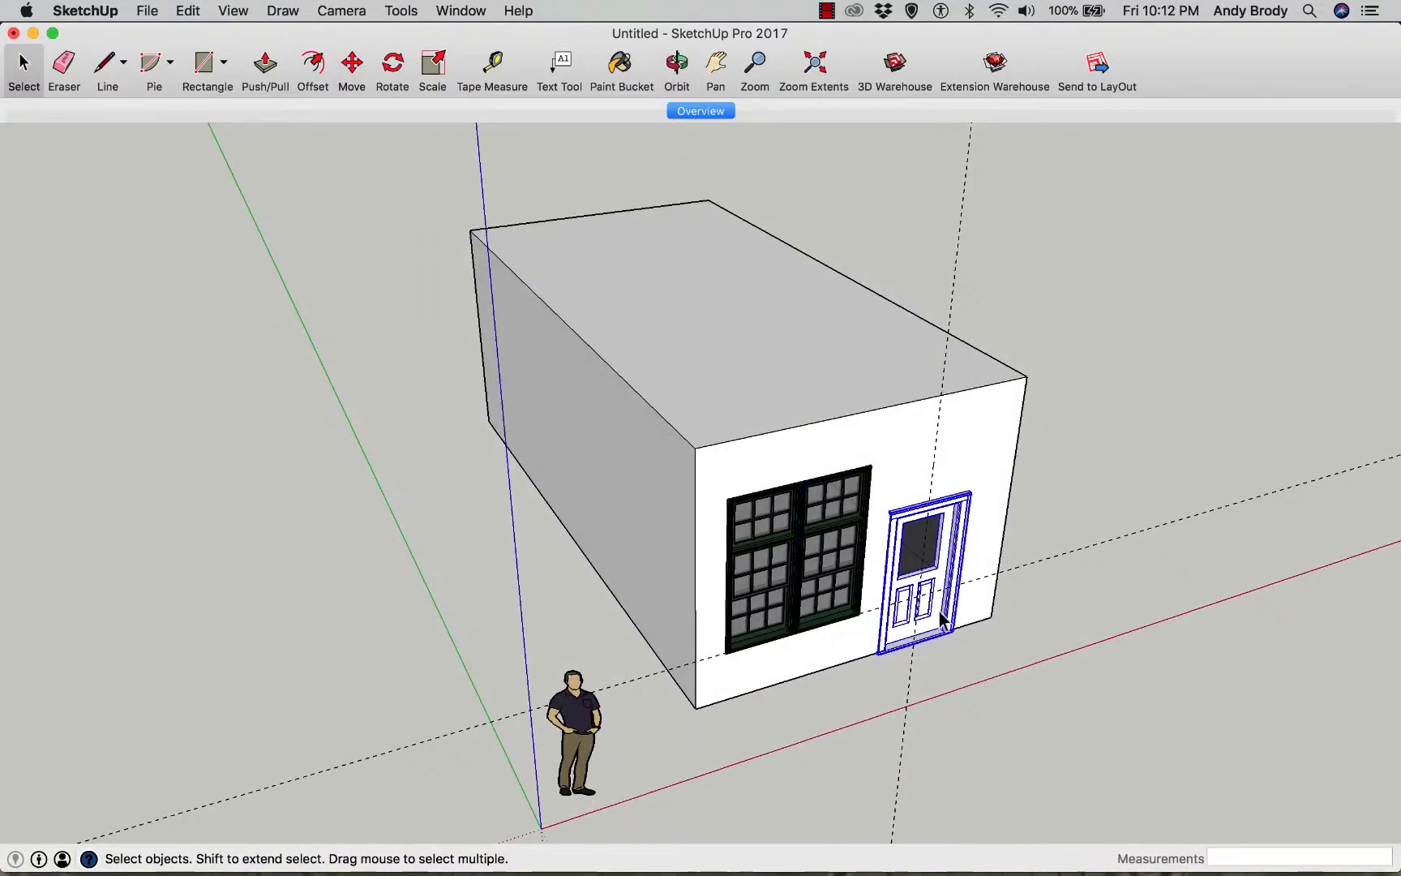
middle_click_drag(950, 620, 404, 536)
key("super+v")
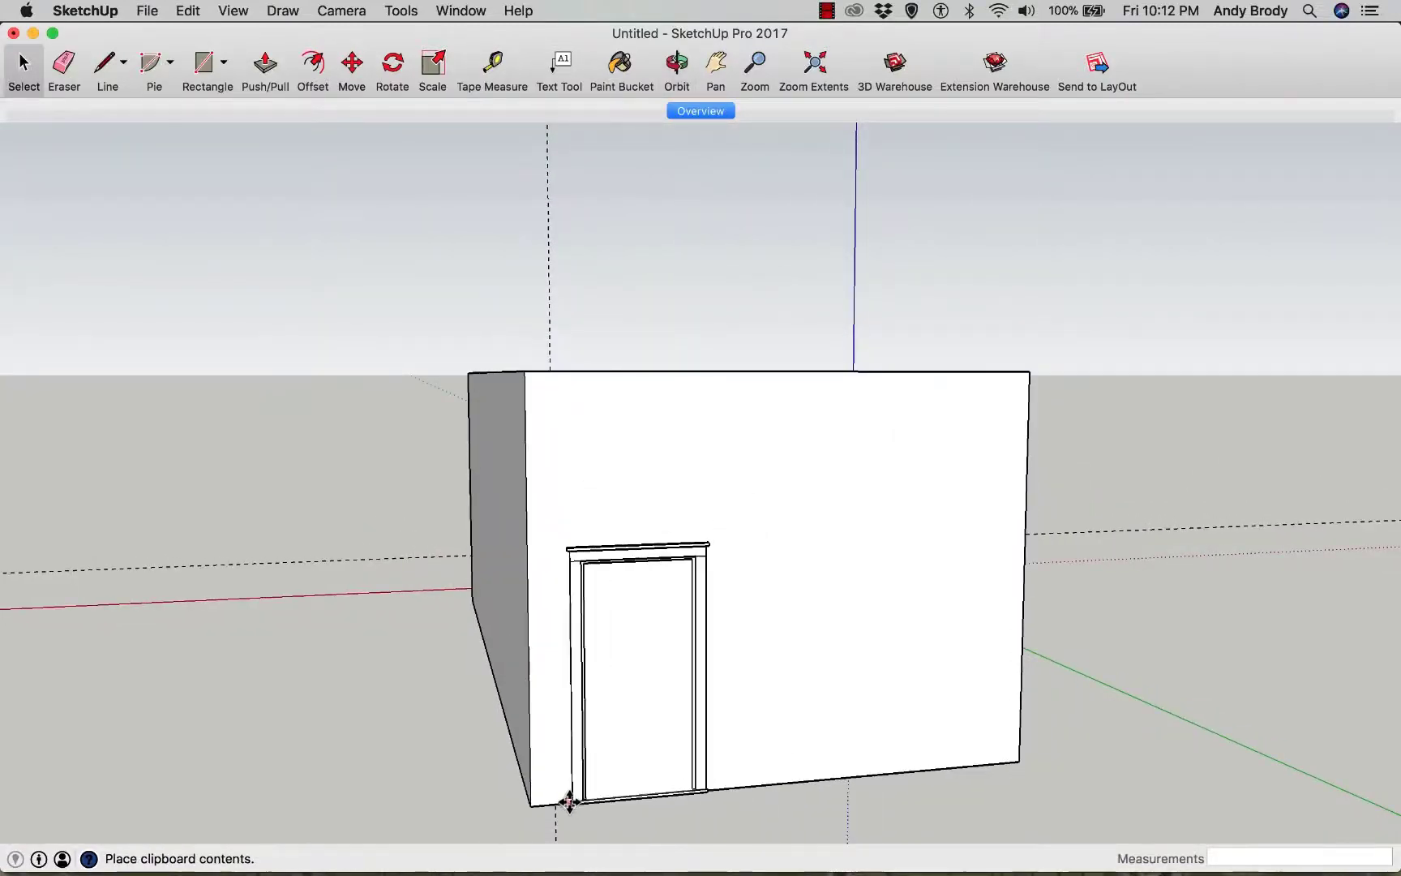
left_click(566, 783)
middle_click_drag(566, 782, 488, 726)
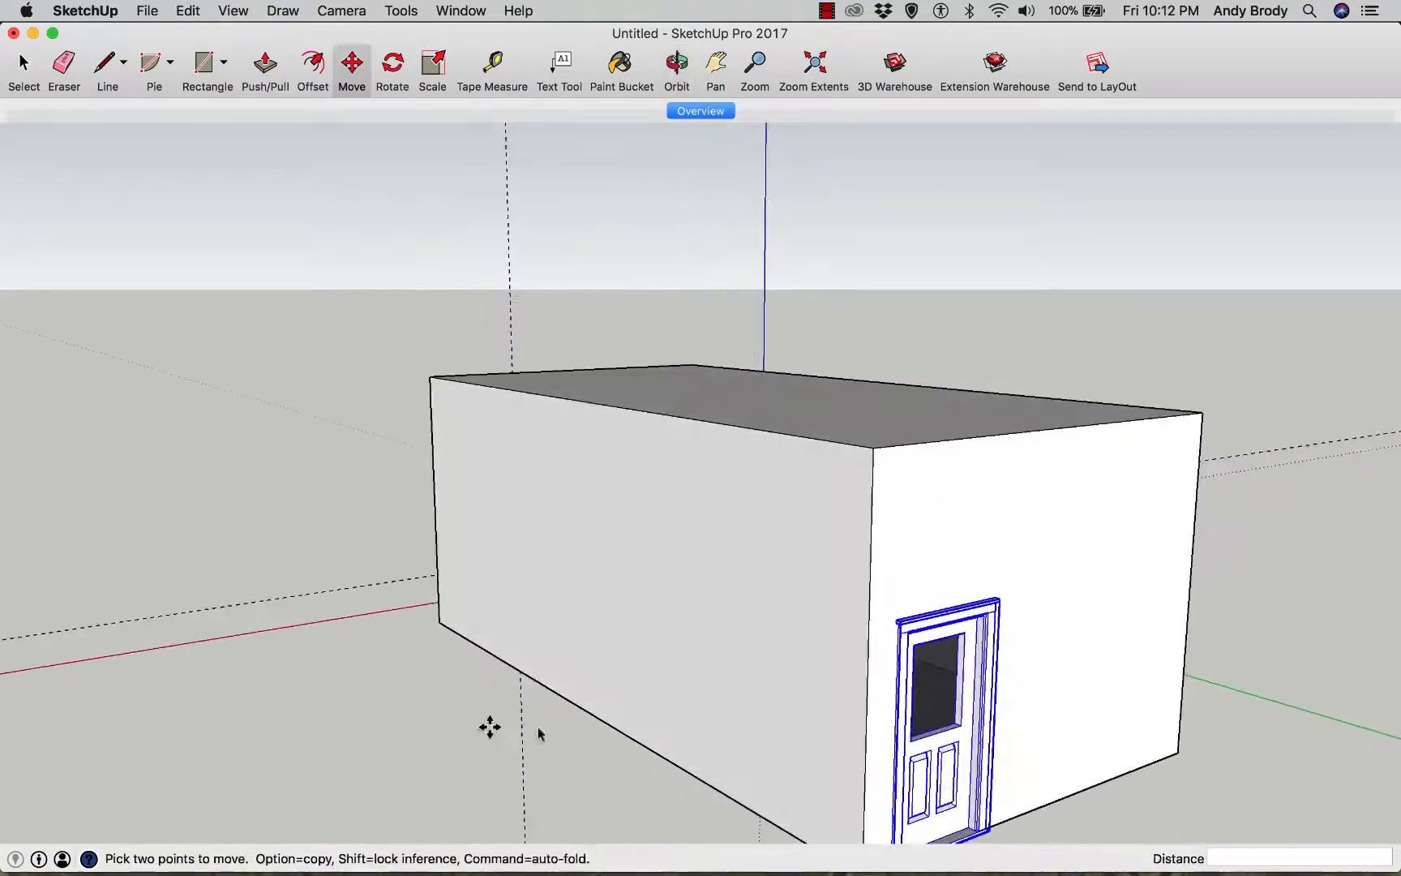
left_click(1053, 581)
left_click(1047, 548)
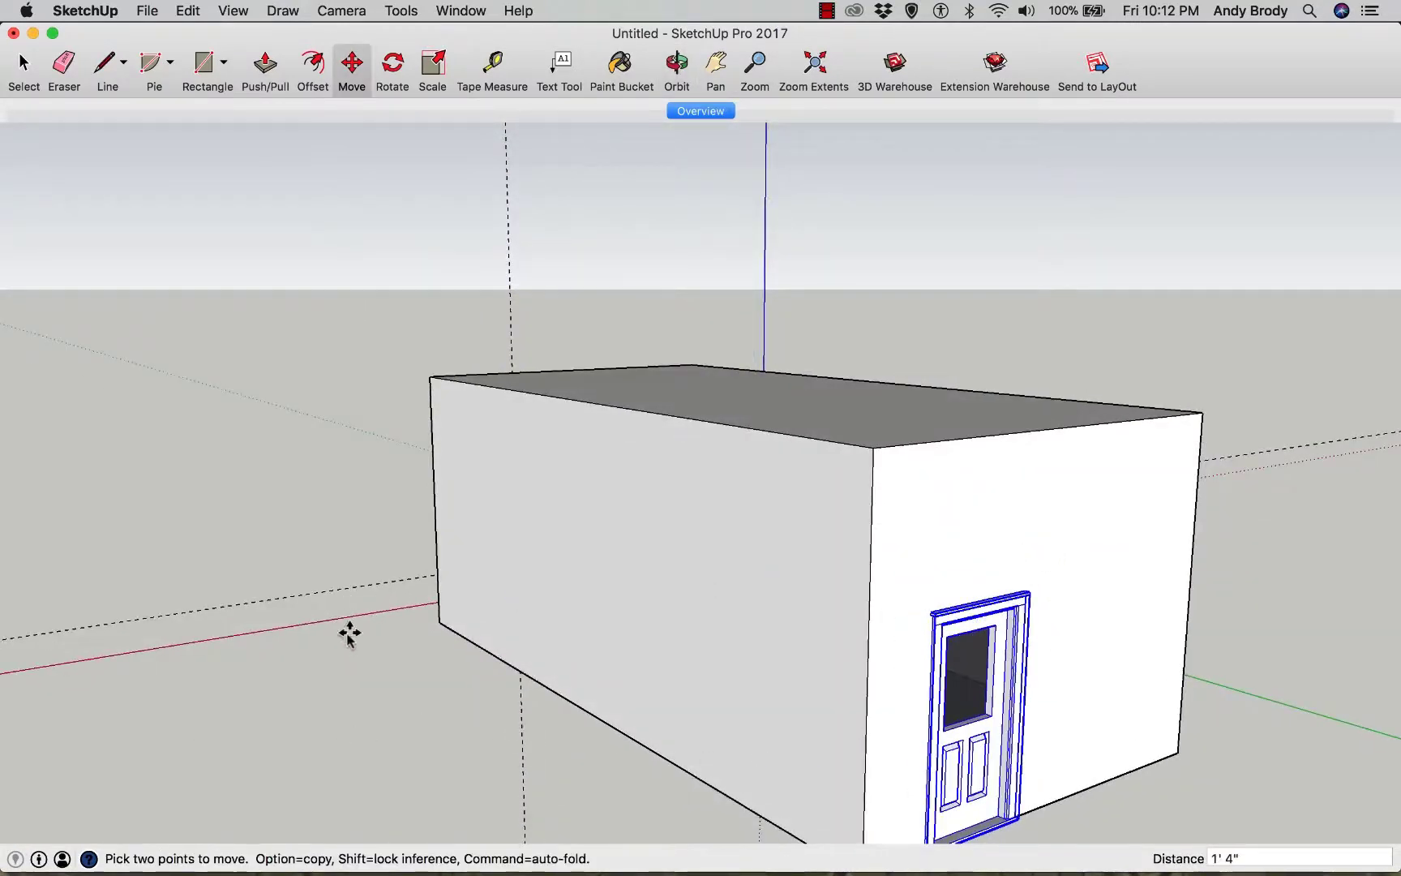
- Offset the outline of the building's roof face 12" inward to mark the wall thickness
scroll(349, 635, "down", 4)
middle_click_drag(313, 638, 503, 803)
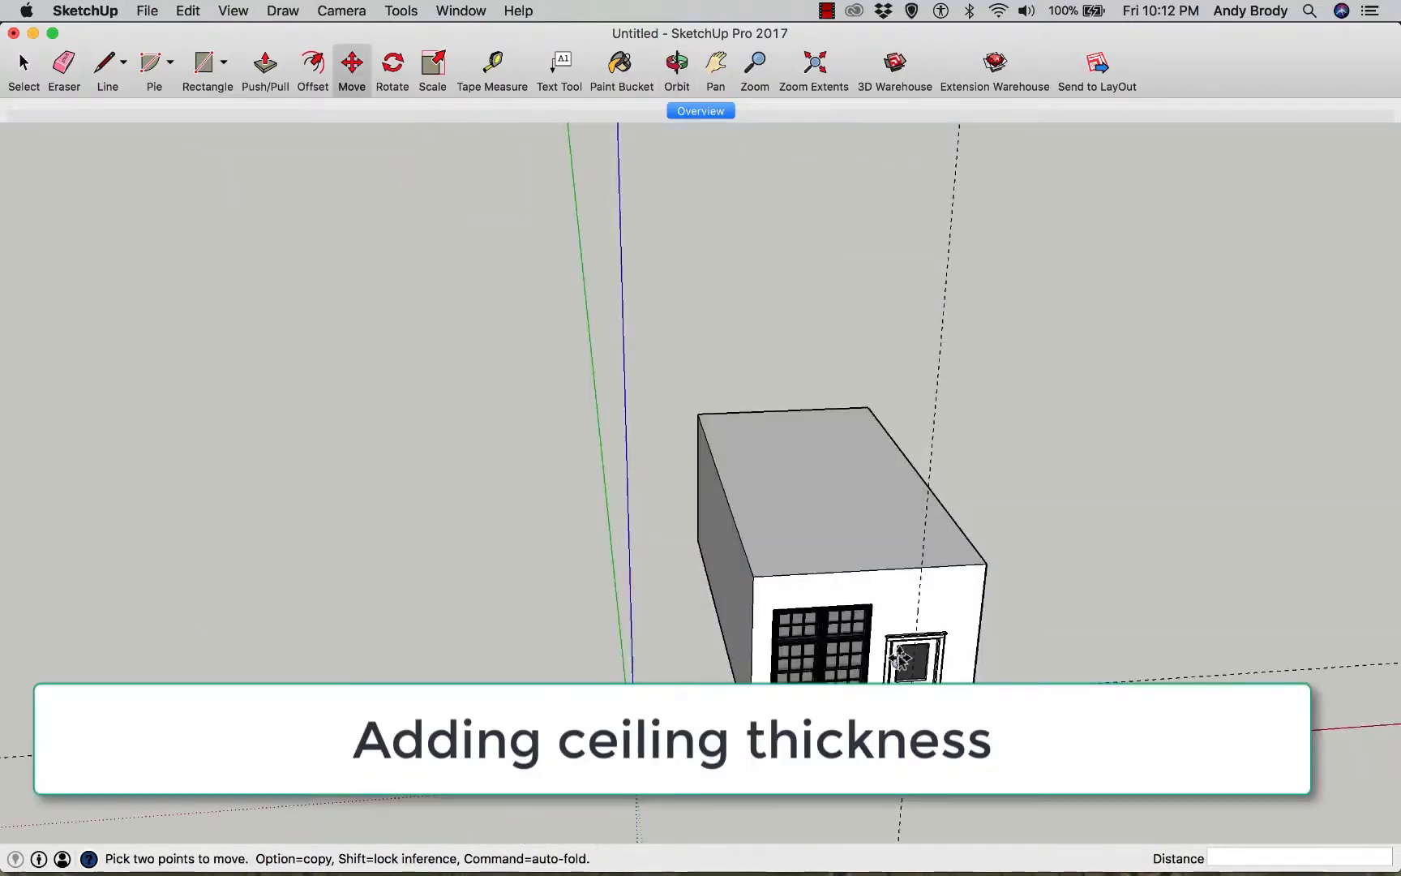
middle_click_drag(894, 658, 645, 484)
scroll(722, 584, "up", 1)
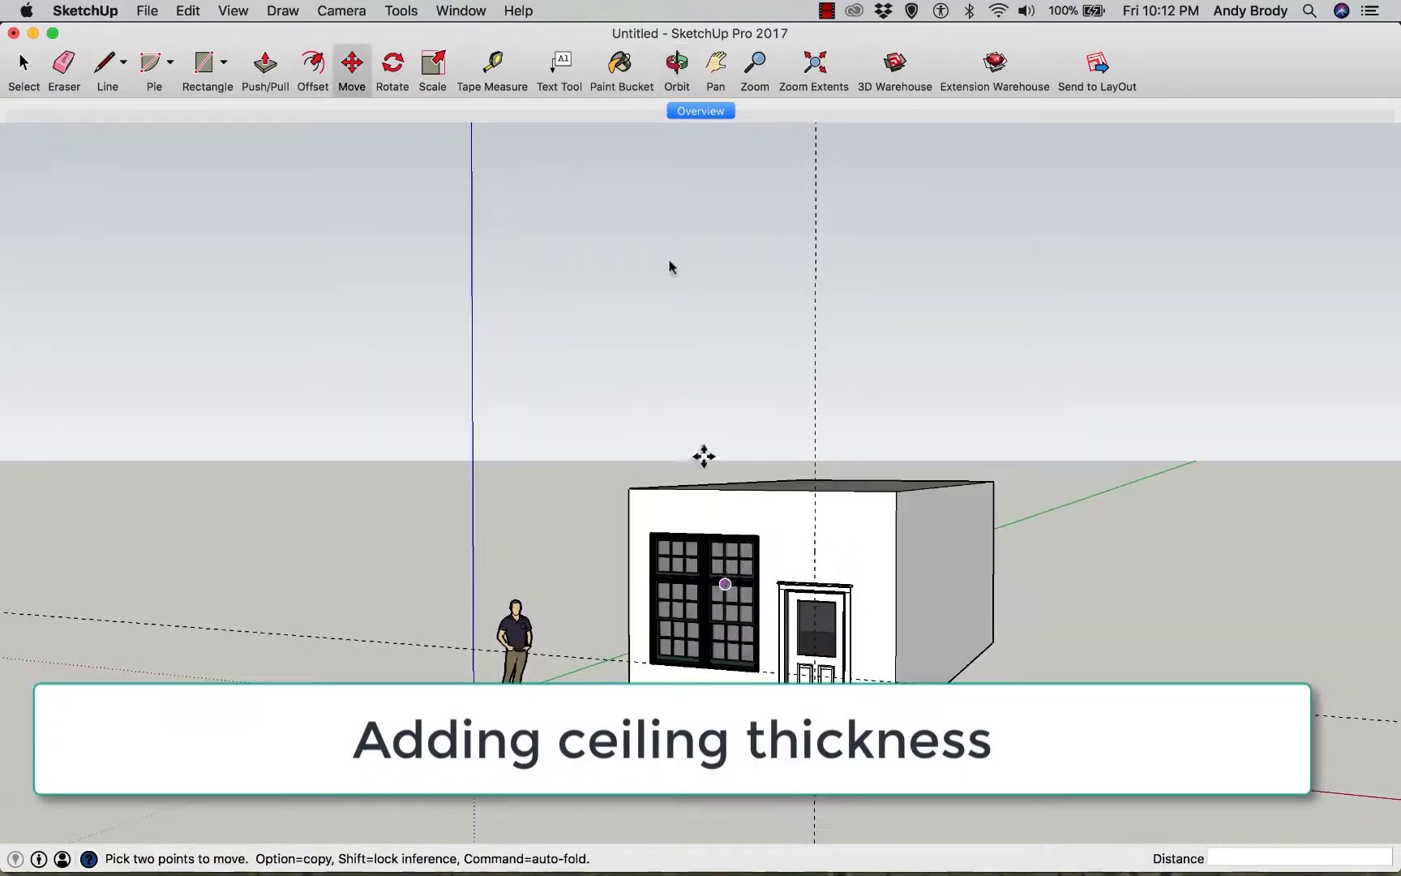
middle_click_drag(693, 118, 719, 194)
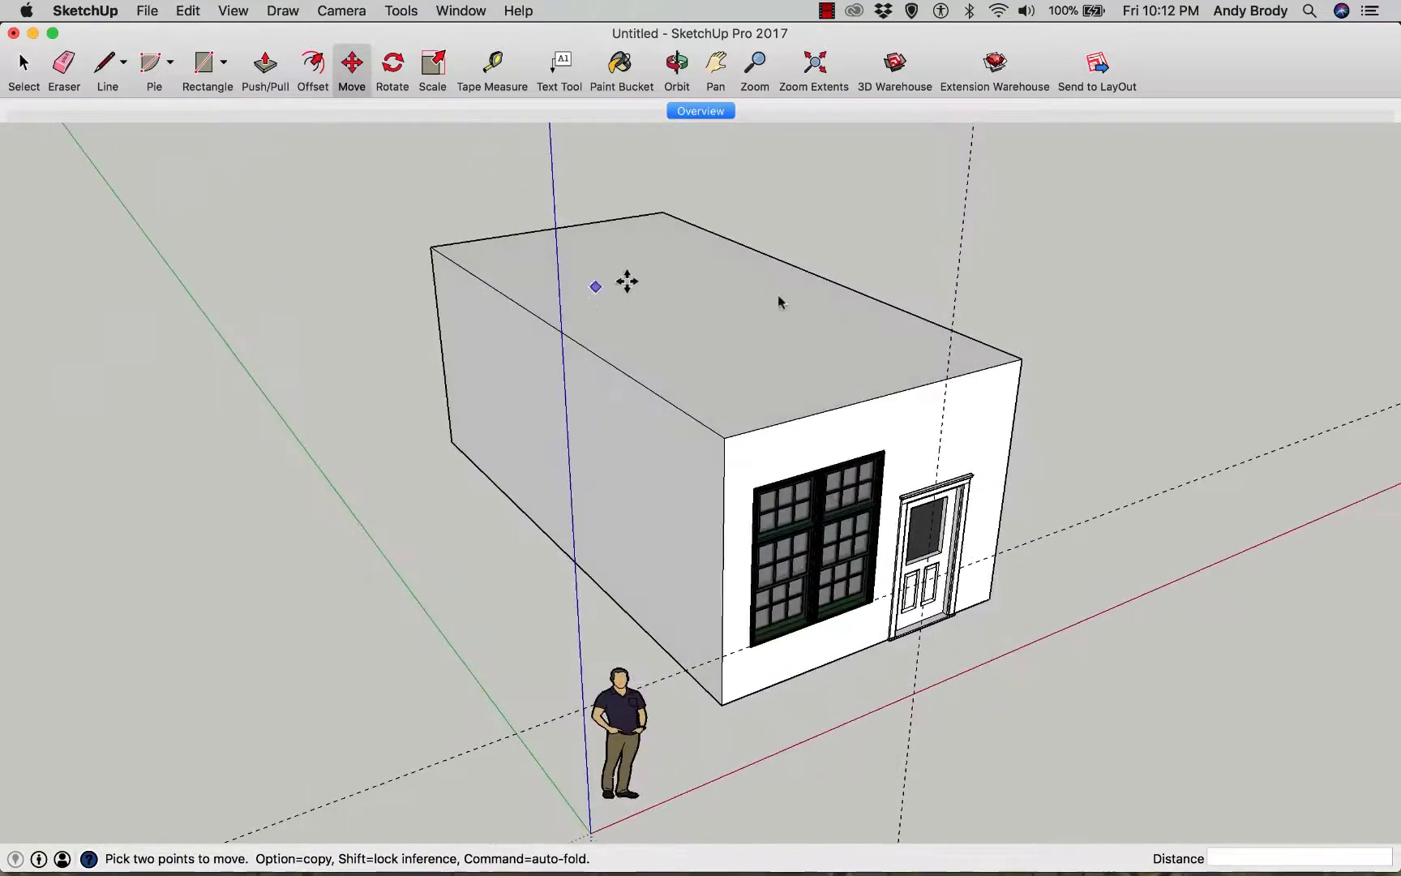
key("space")
left_click(676, 380)
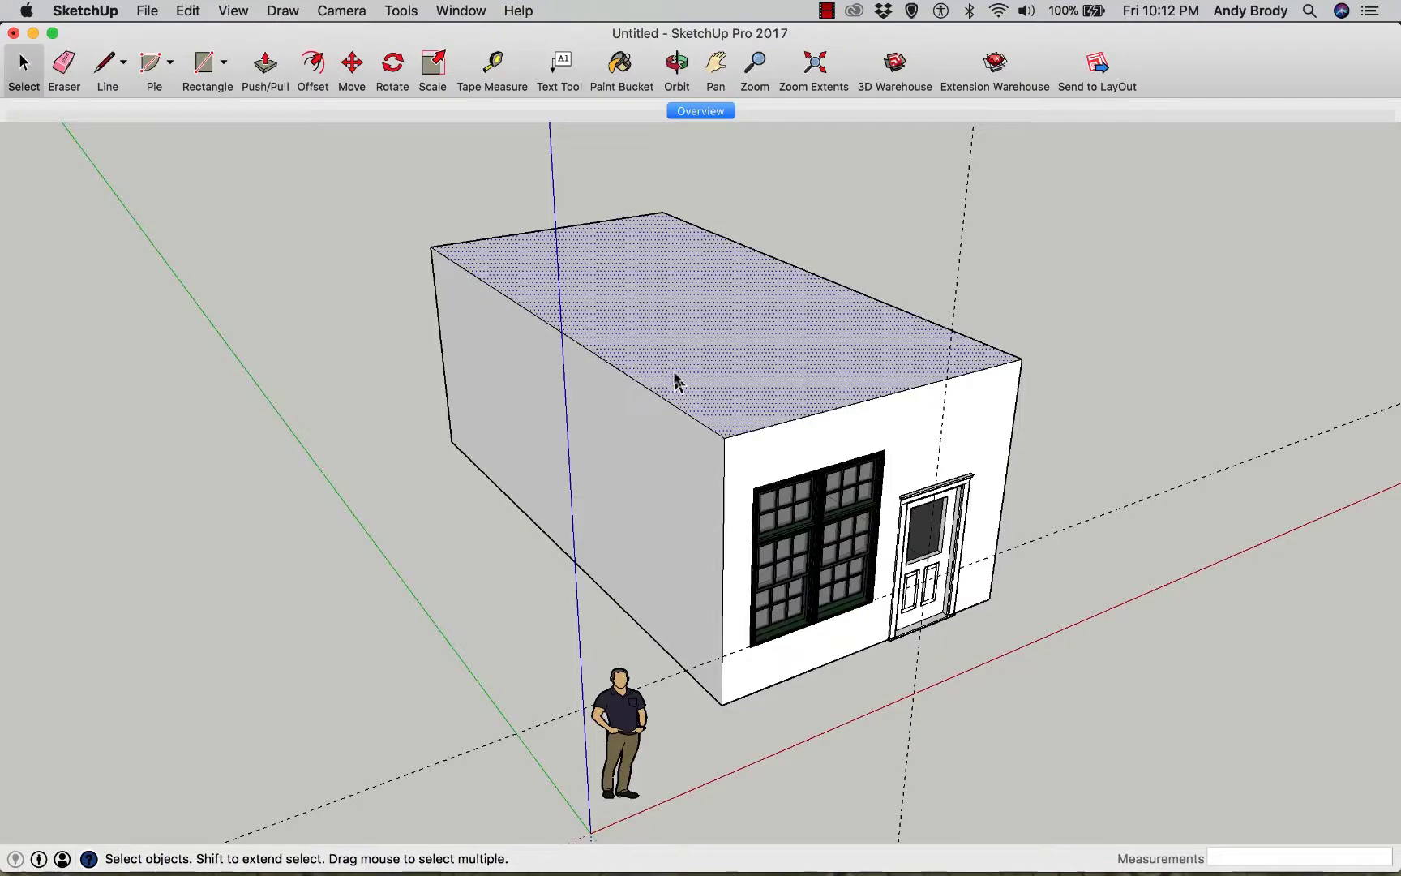
double_click(609, 314)
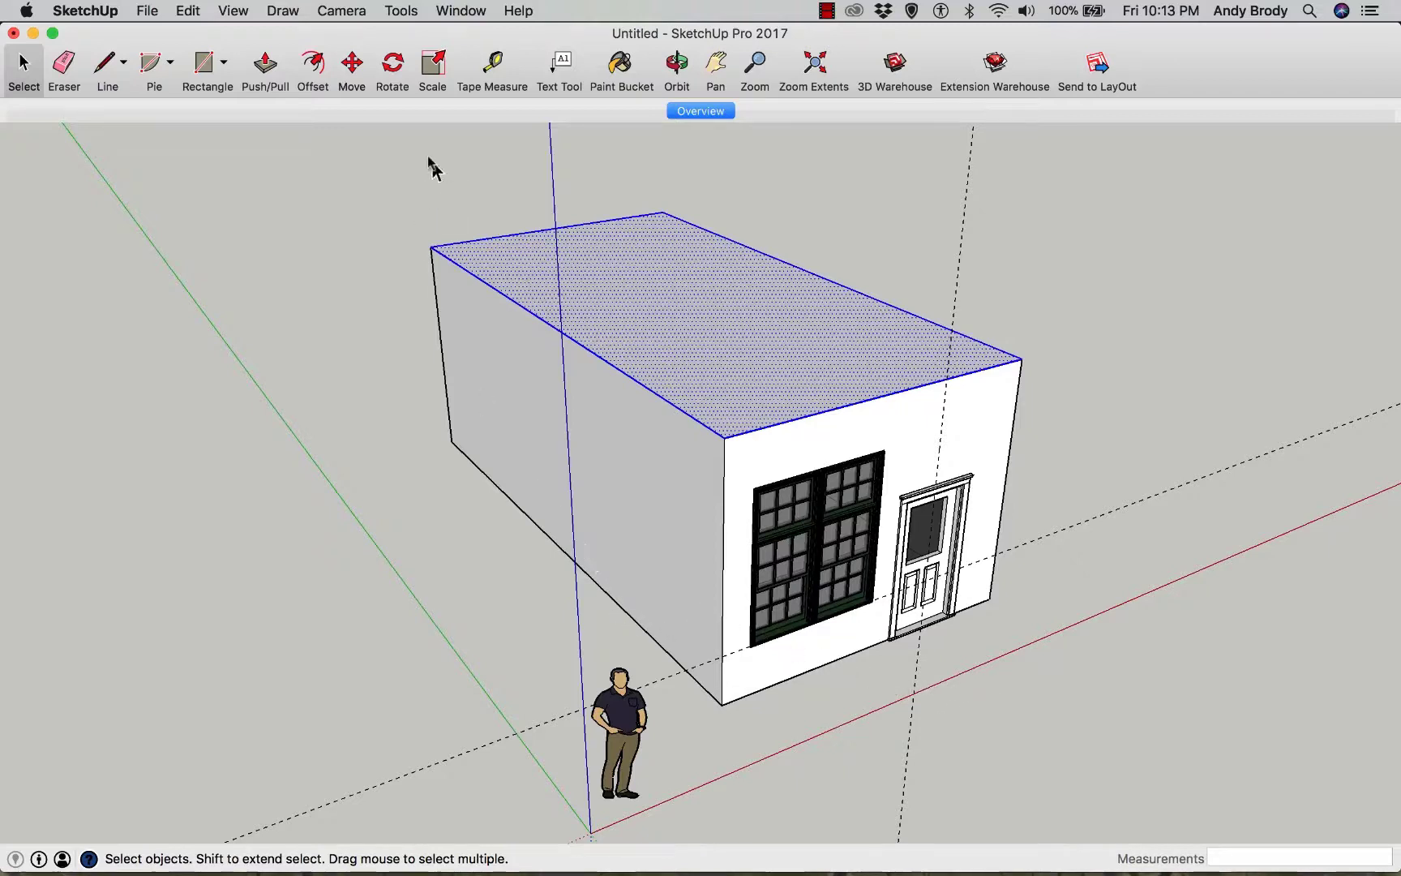
left_click(313, 67)
left_click(544, 230)
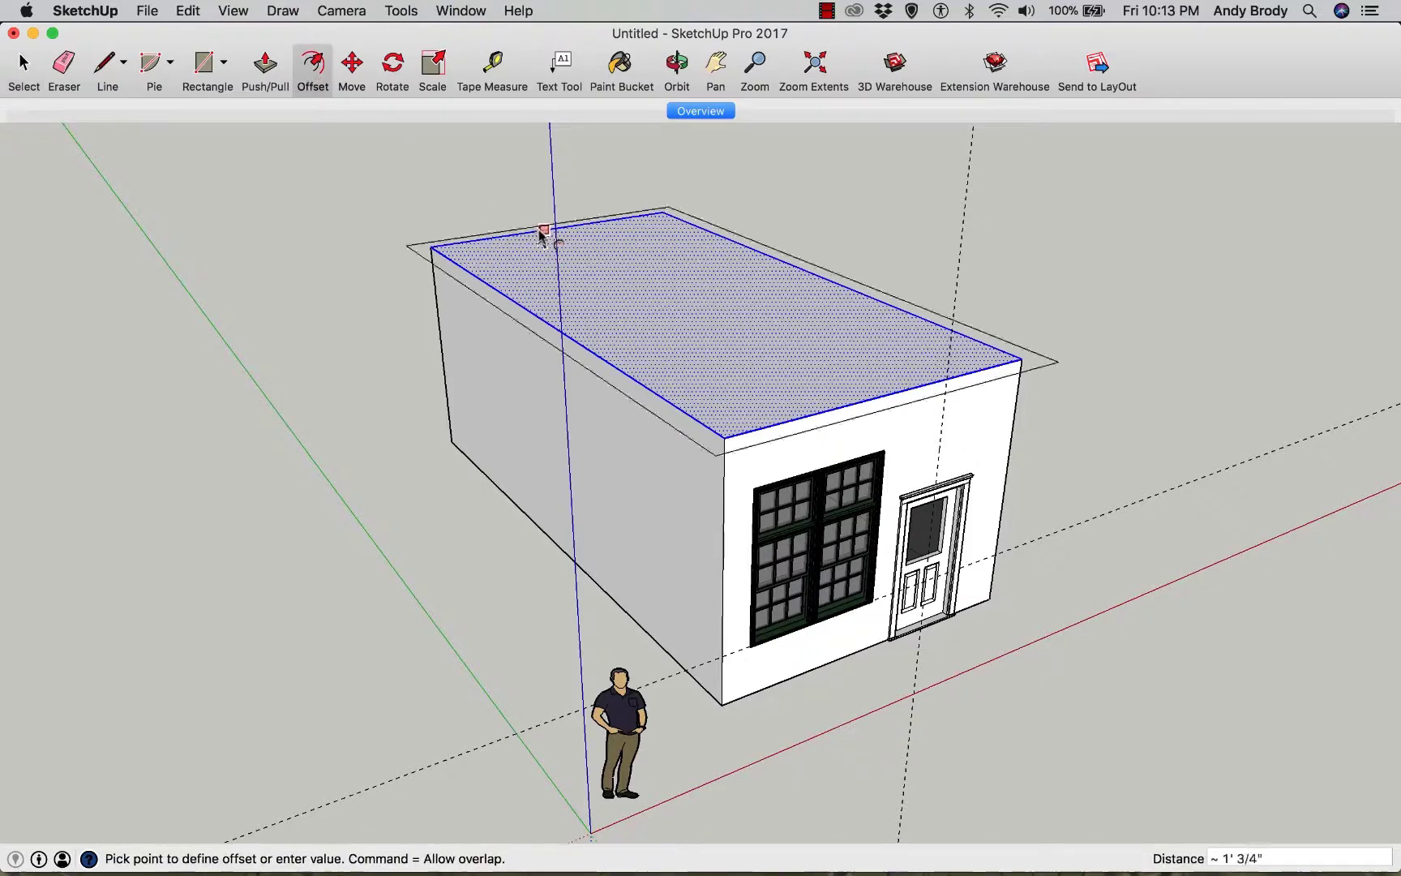
left_click(554, 249)
type("12")
key("Return")
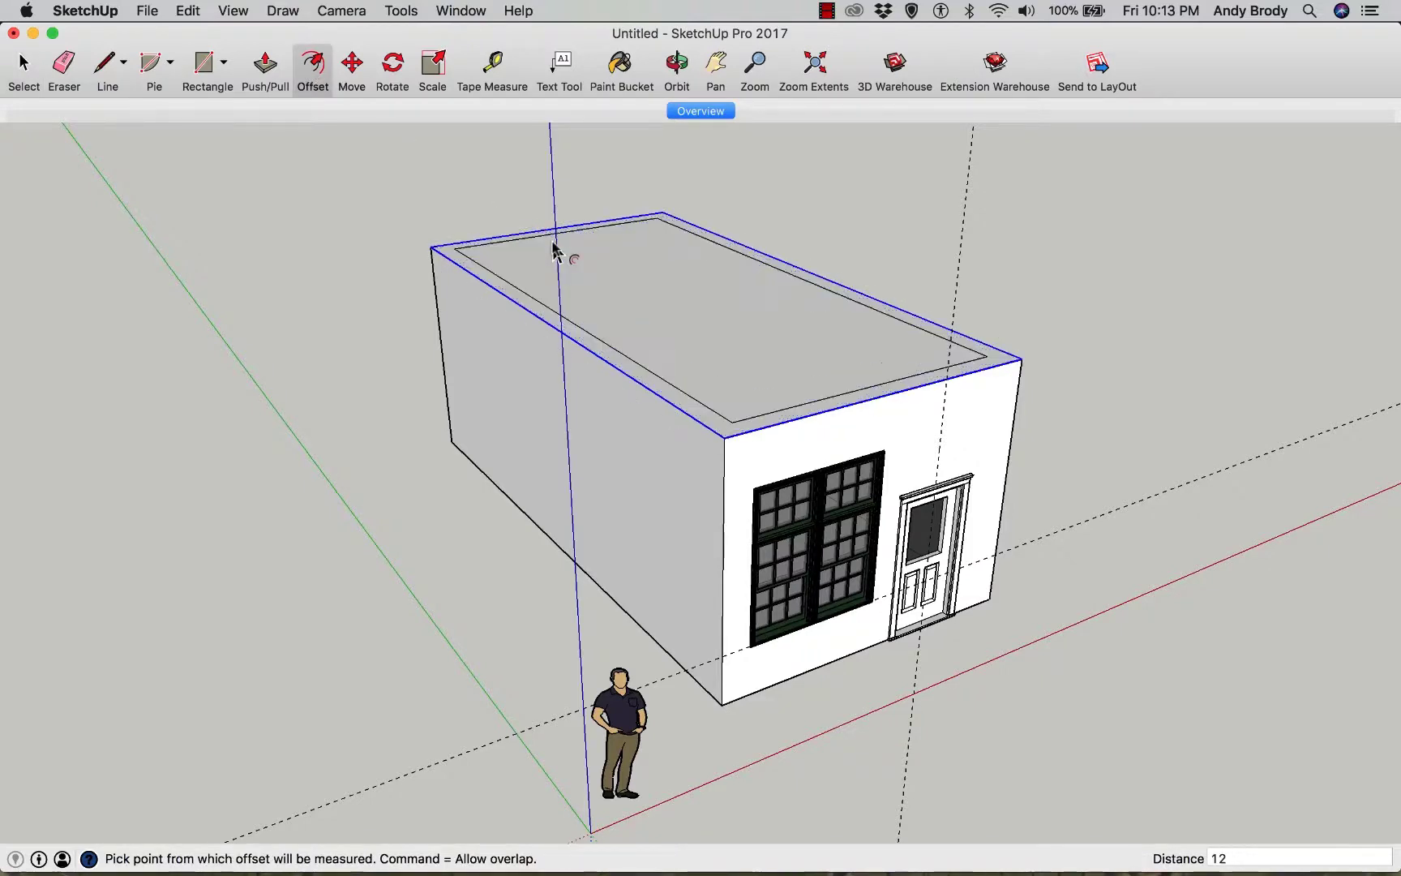
- Push the inner roof face down 12' to the base of the walls, hollowing the building through
key("l")
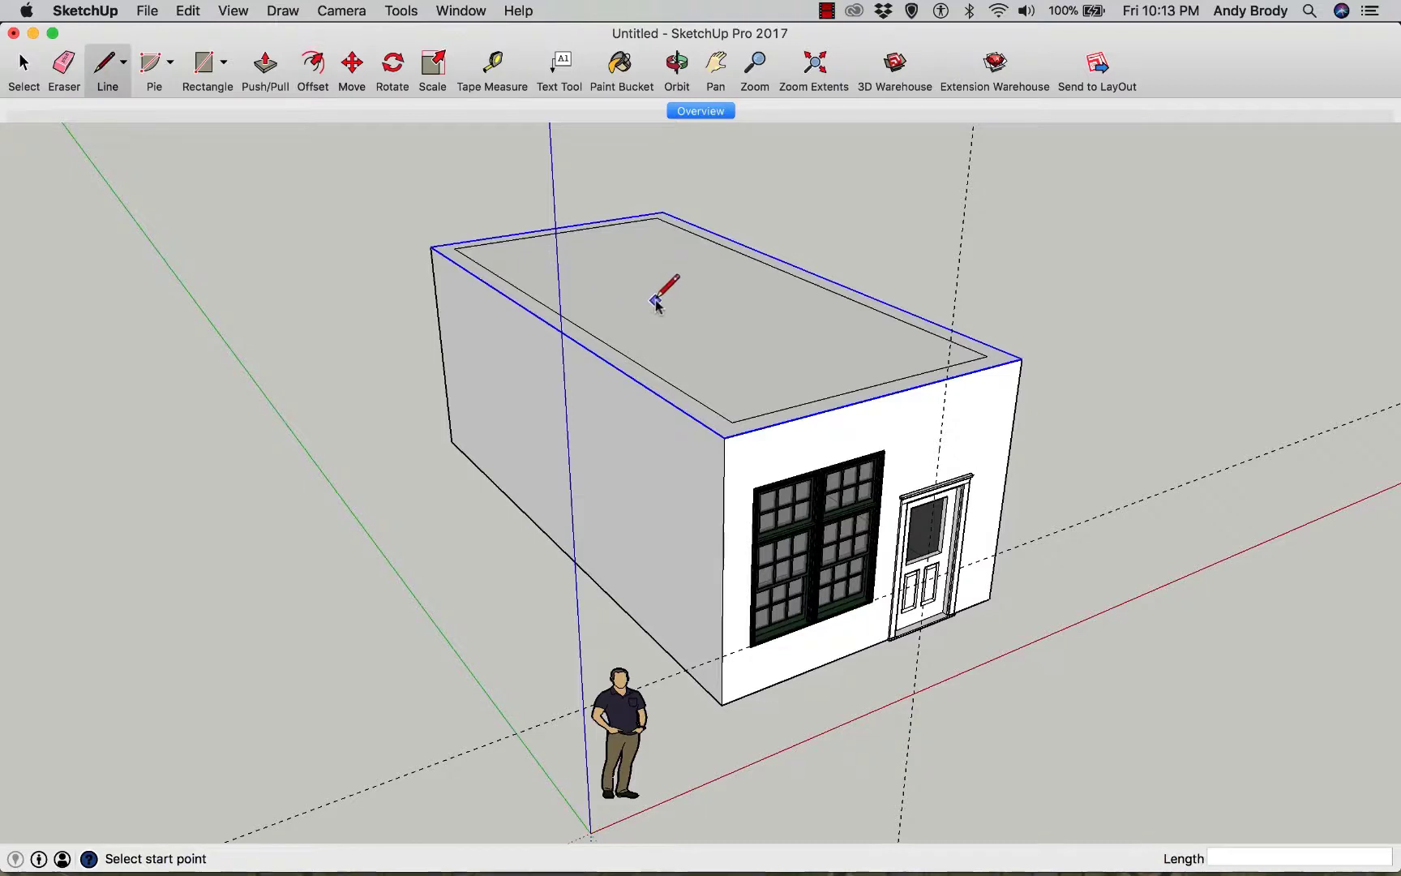
key("p")
left_click_drag(670, 300, 687, 357)
double_click(683, 351)
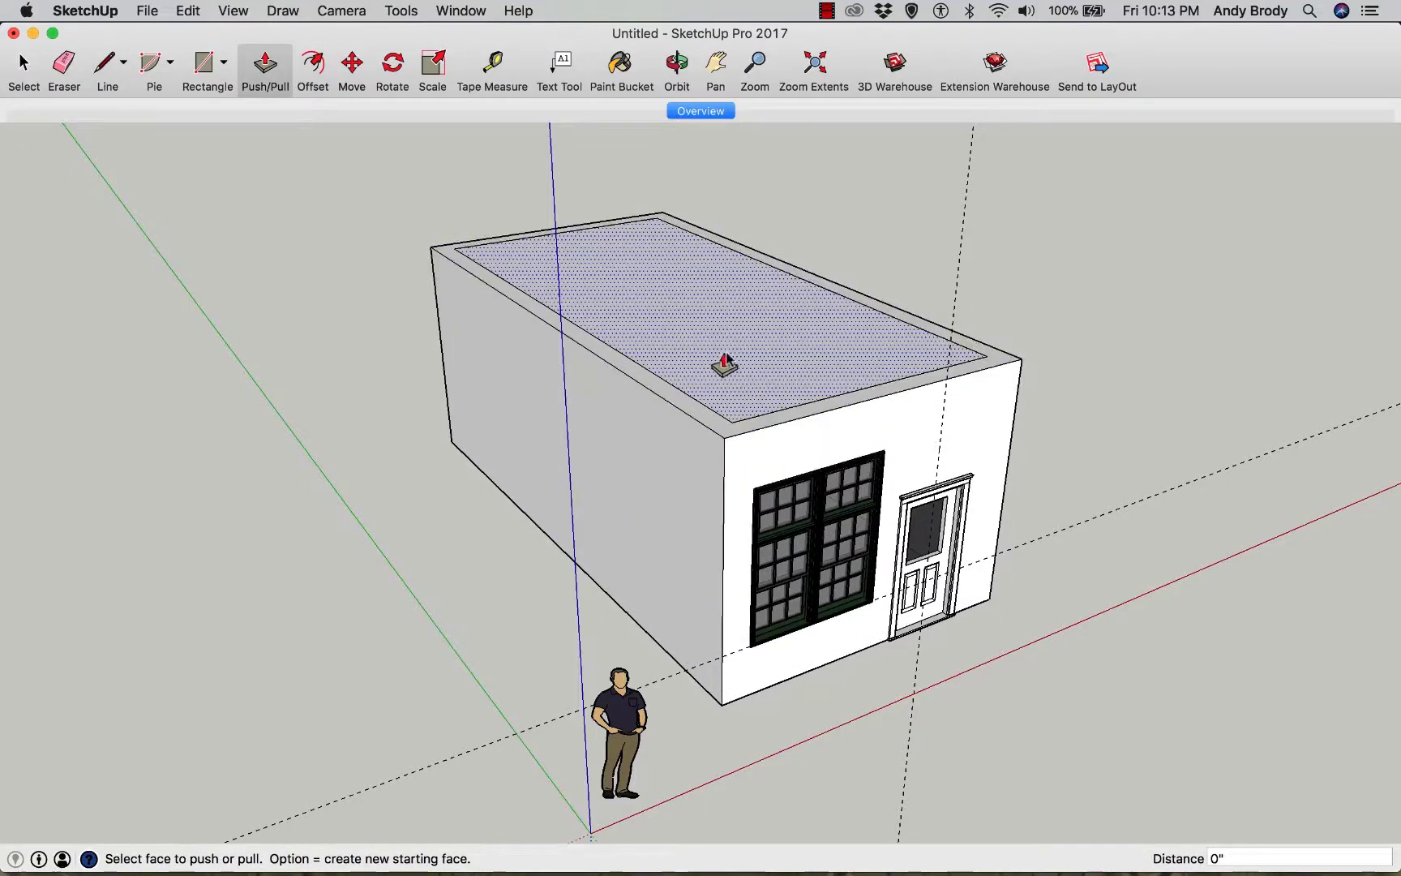
key("space")
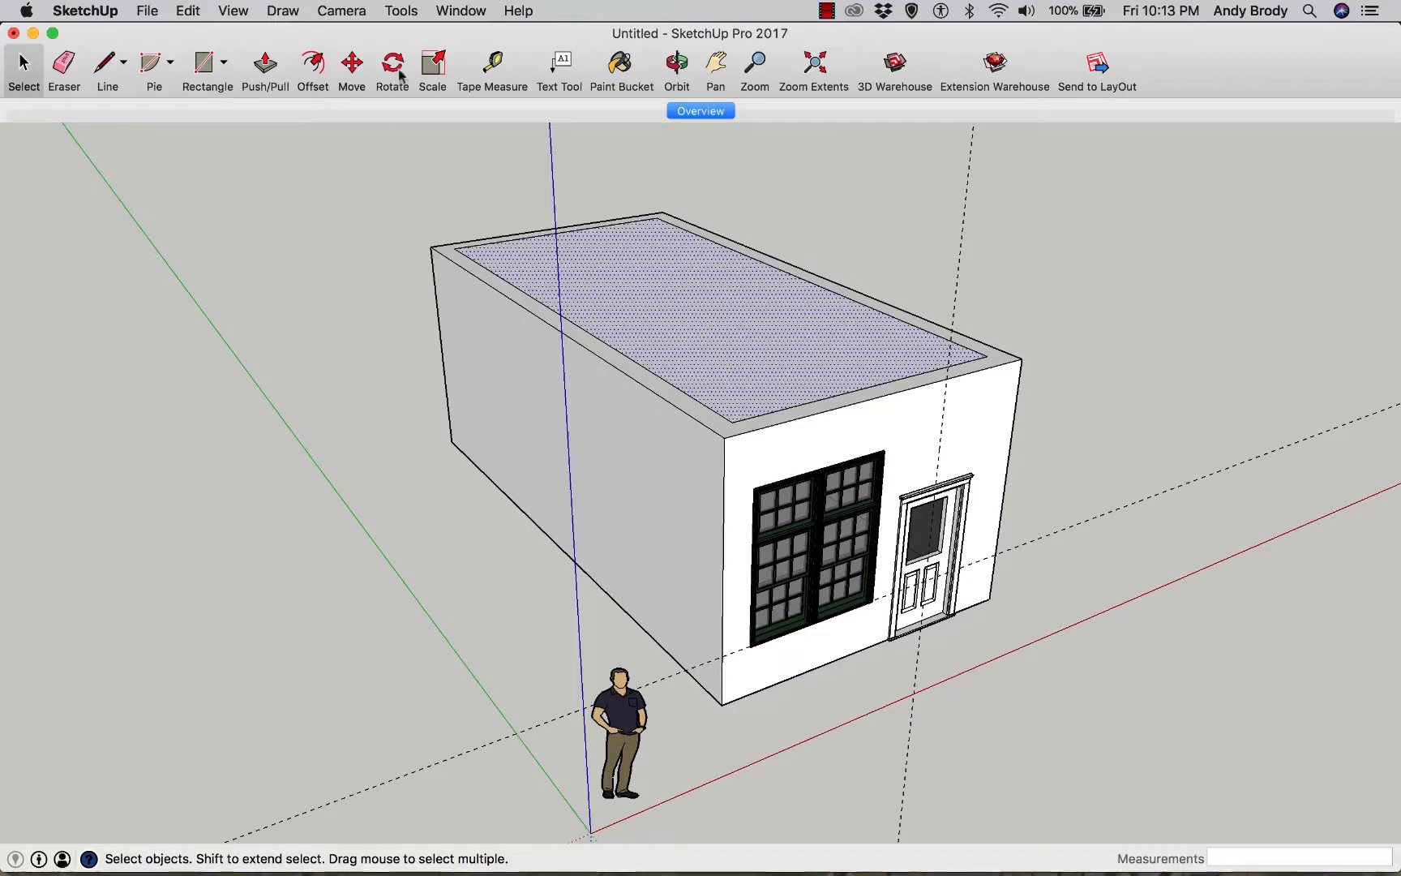
left_click(258, 70)
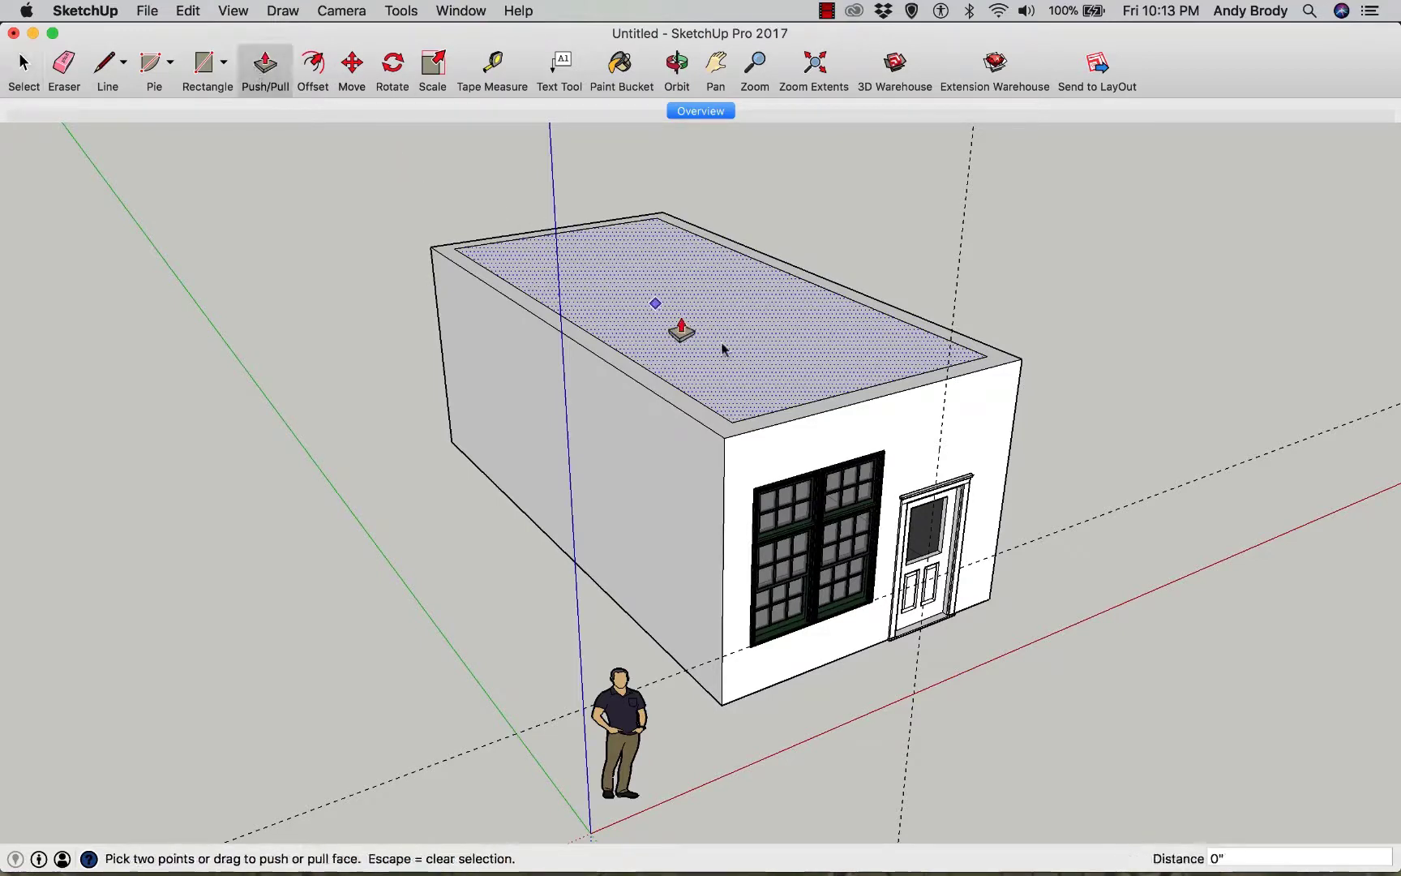
left_click_drag(737, 375, 991, 602)
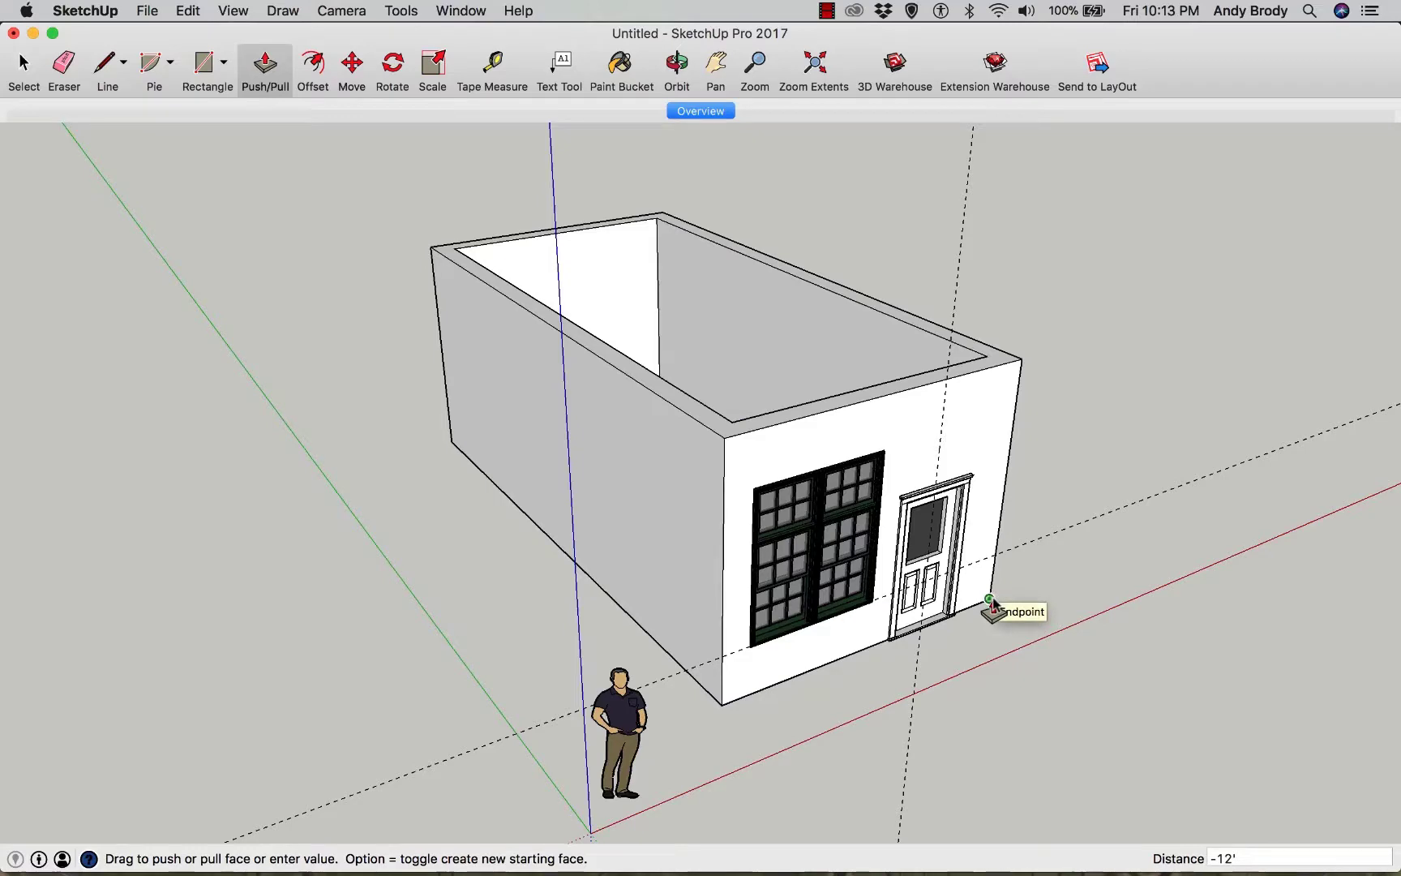
left_click(990, 602)
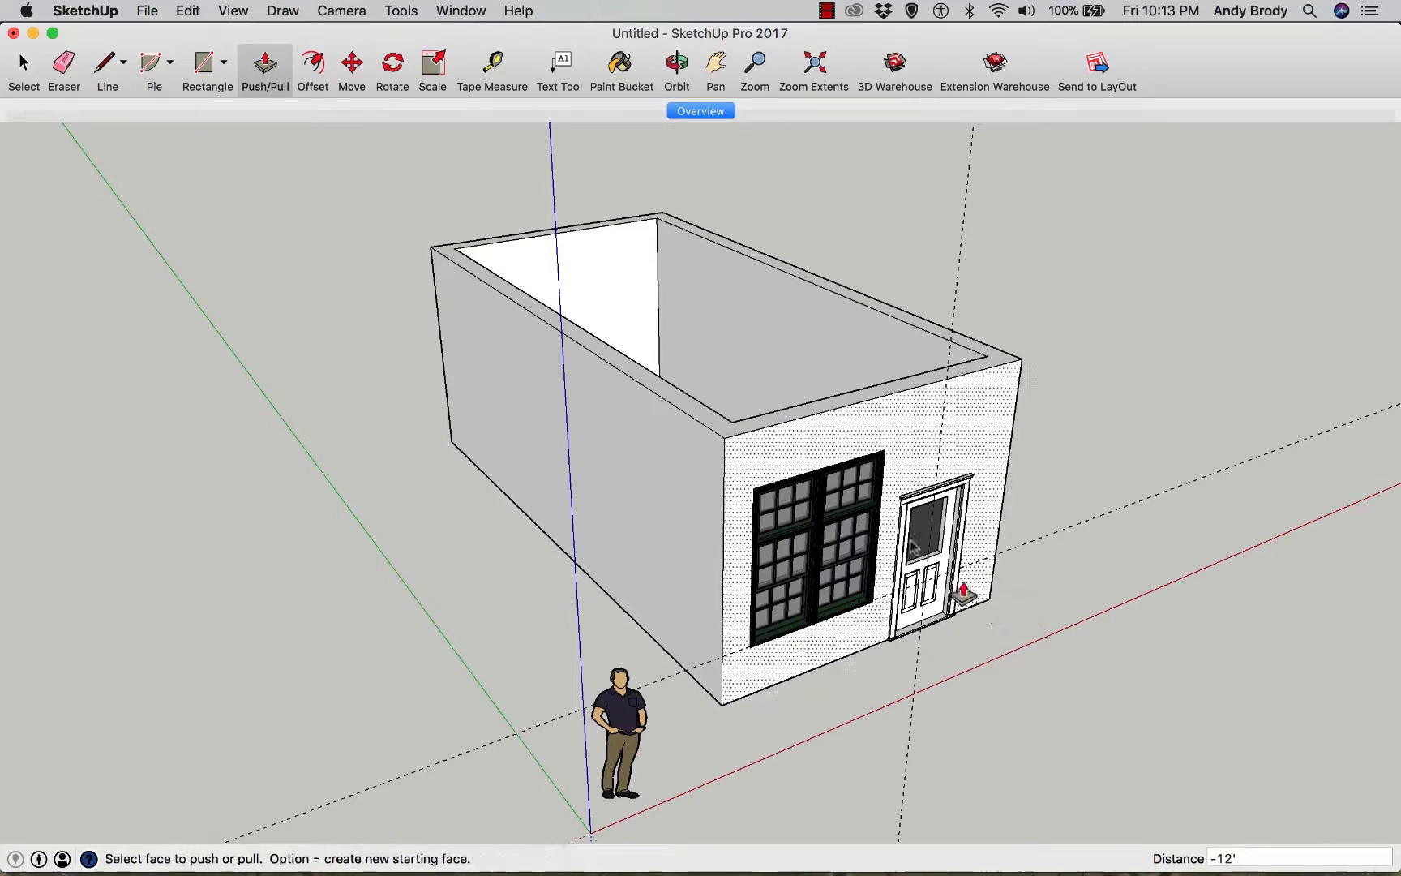
- Draw a line along the front inner edge of the bottom opening and another along the top opening's to close the floor and ceiling faces
middle_click_drag(771, 449, 738, 316)
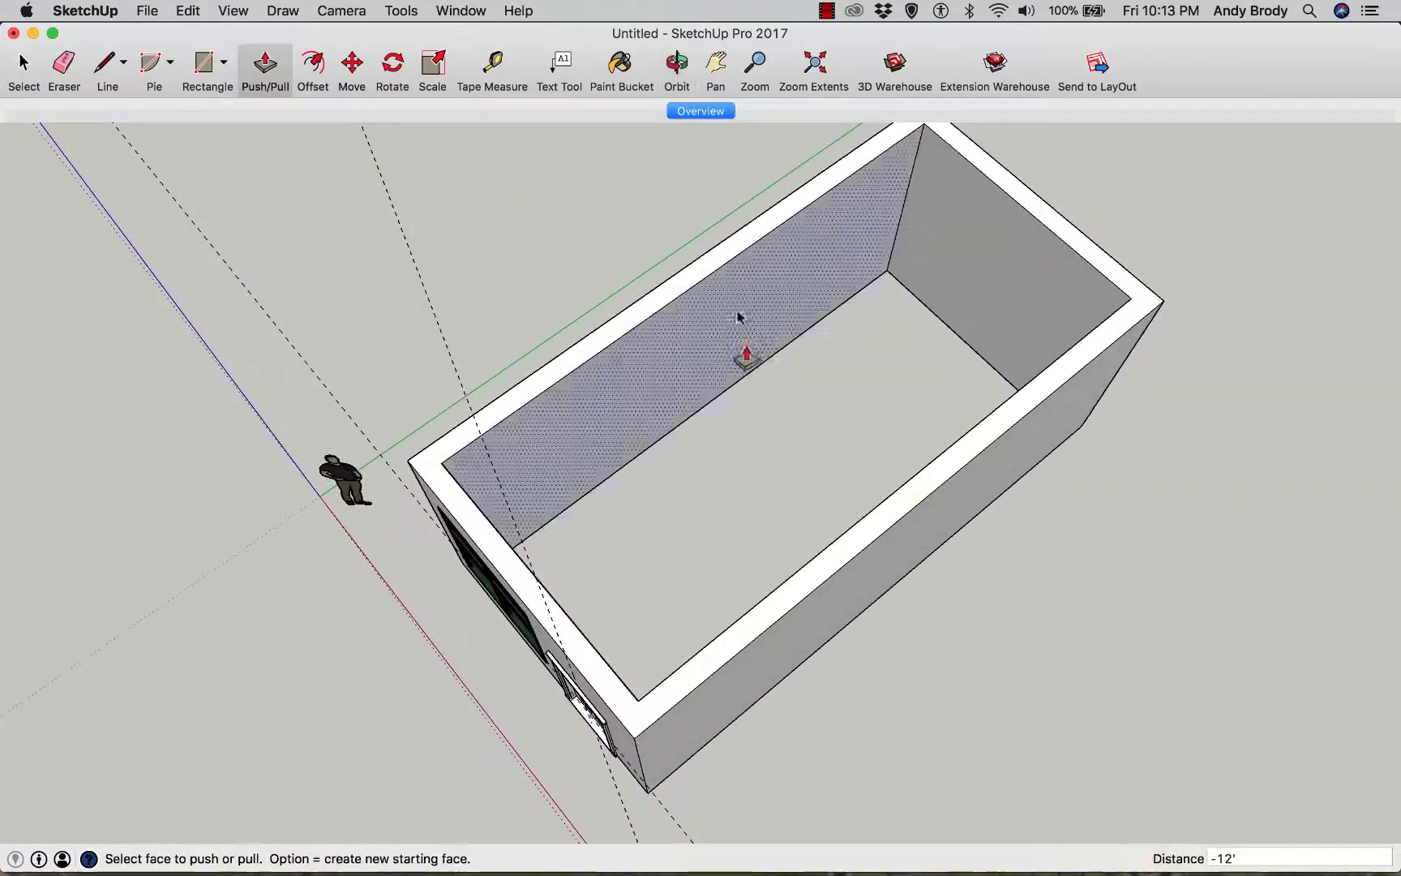
left_click(702, 110)
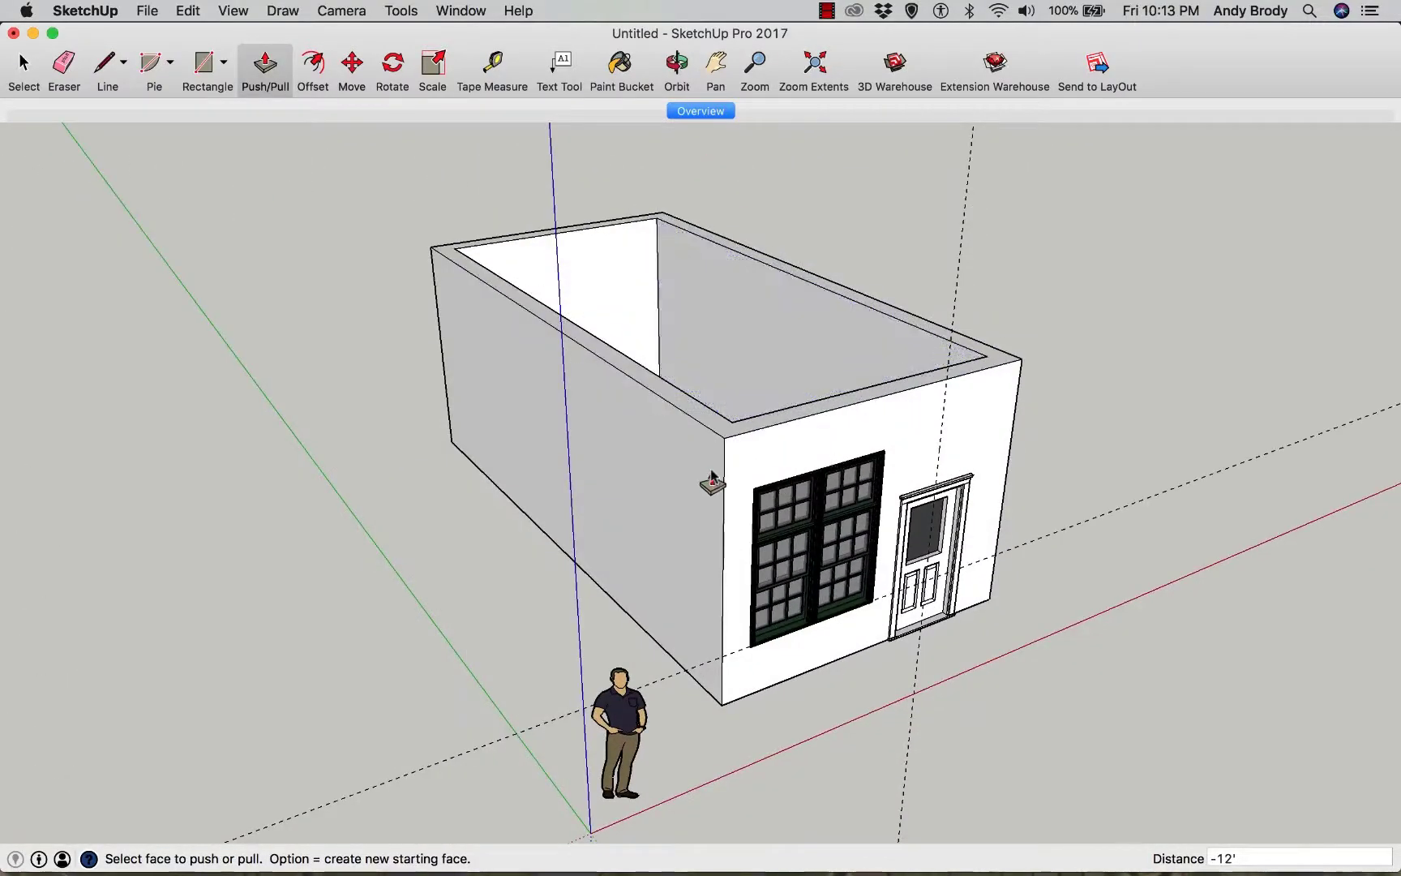
key("l")
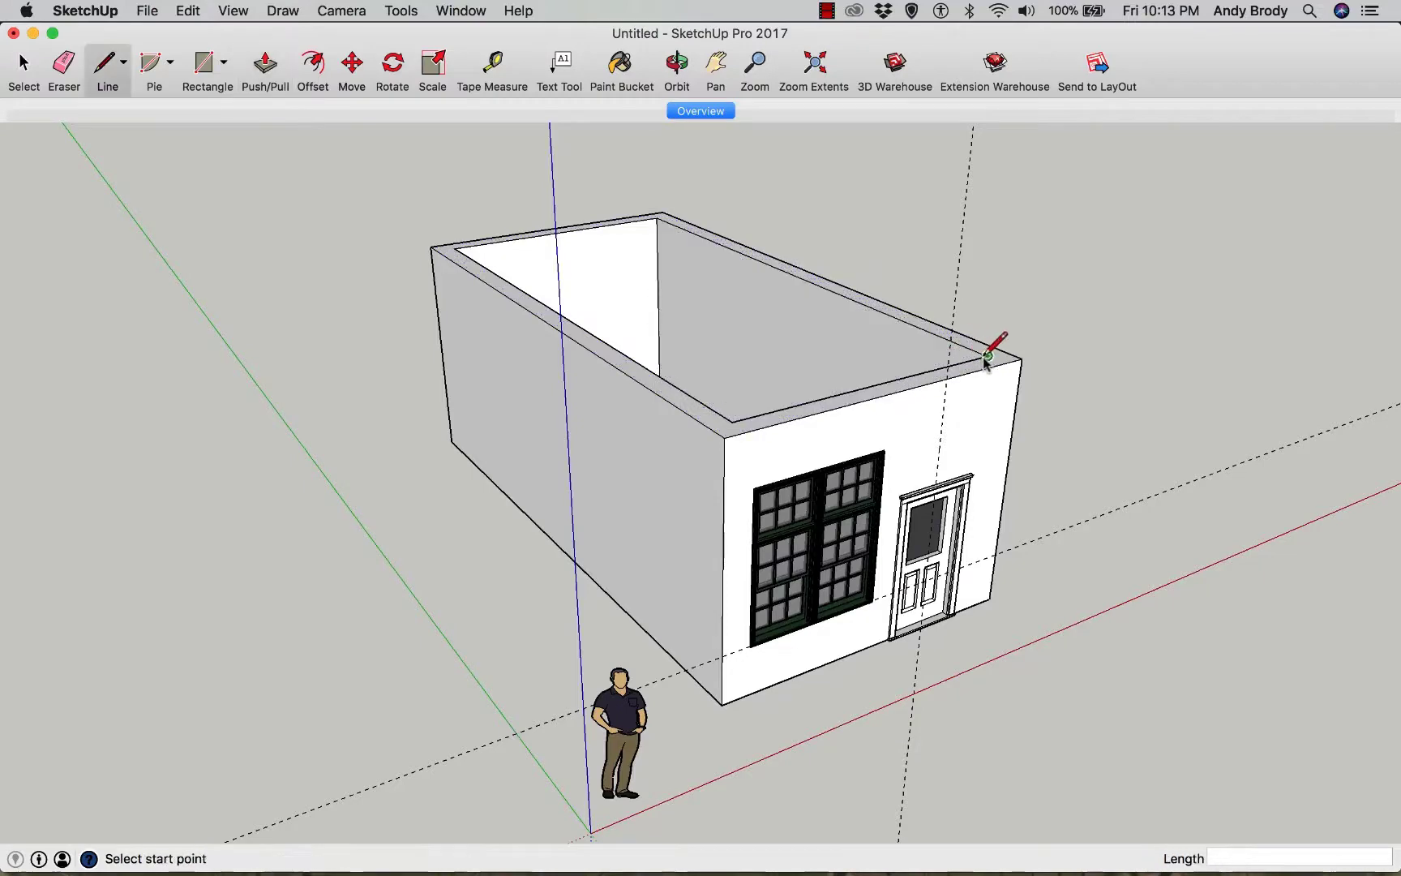
middle_click_drag(985, 363, 785, 185)
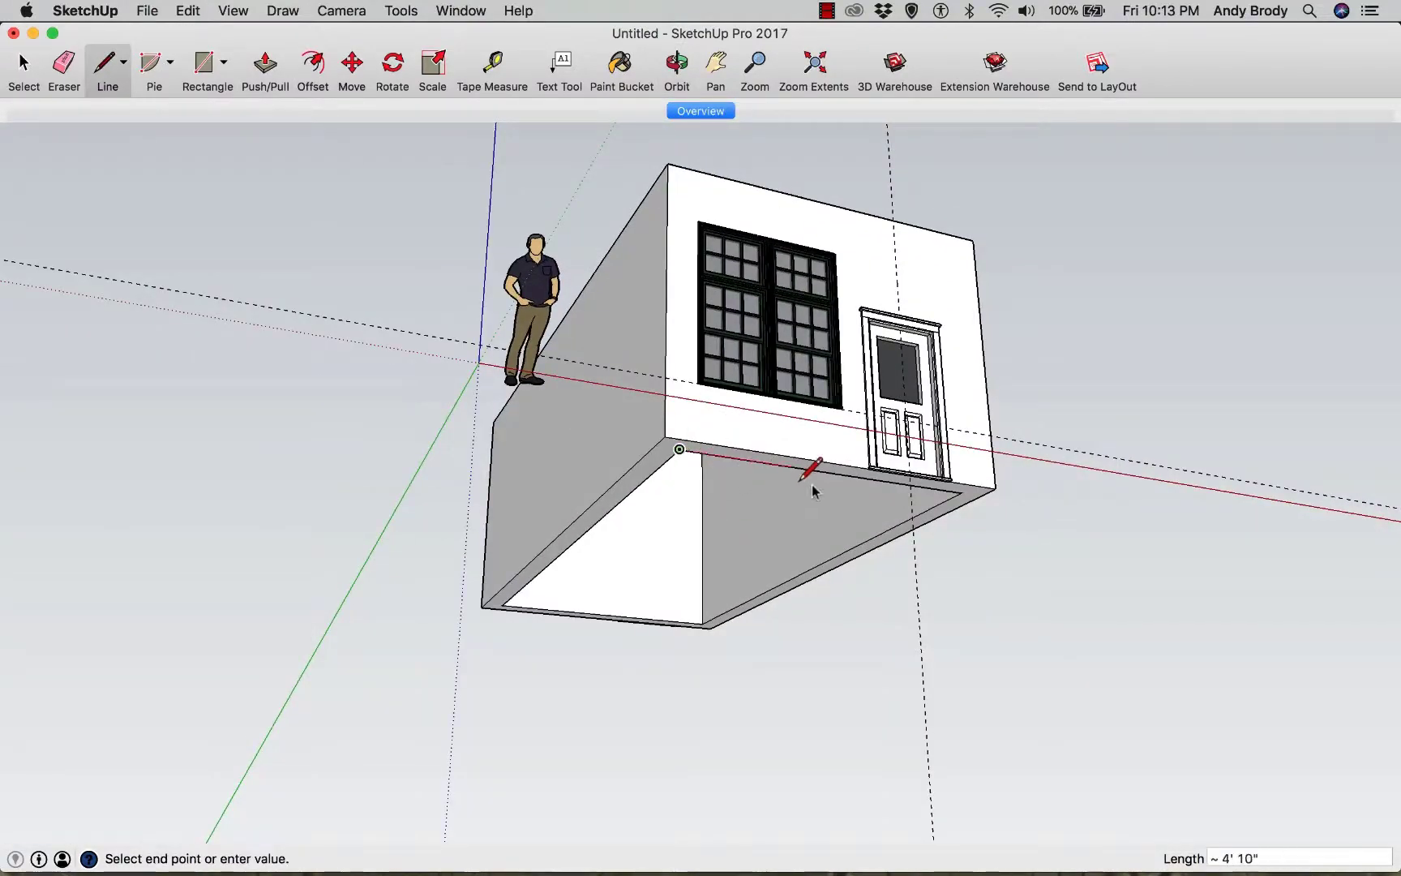
left_click(960, 492)
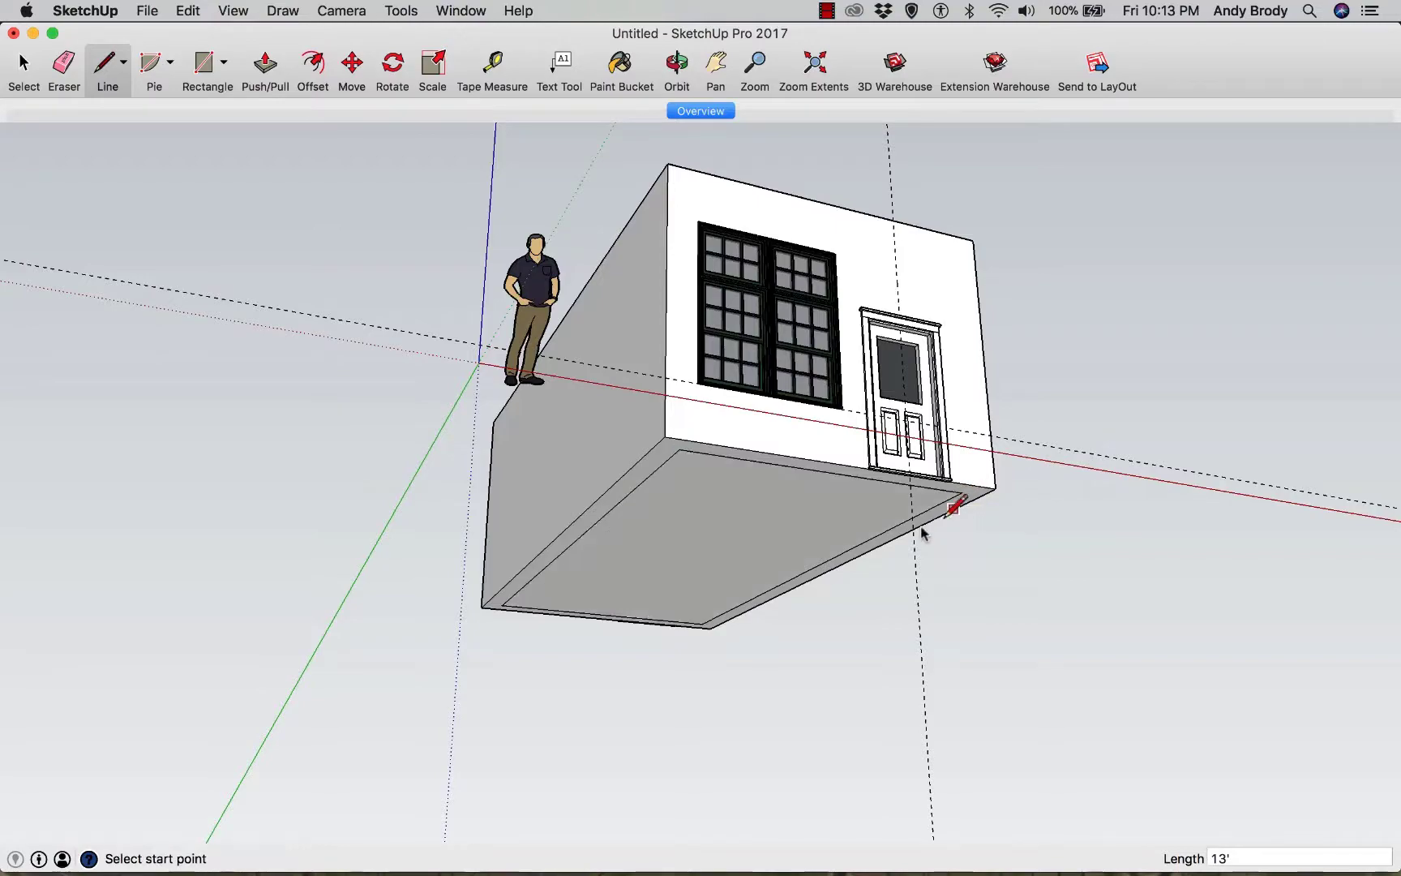
middle_click_drag(724, 531, 651, 644)
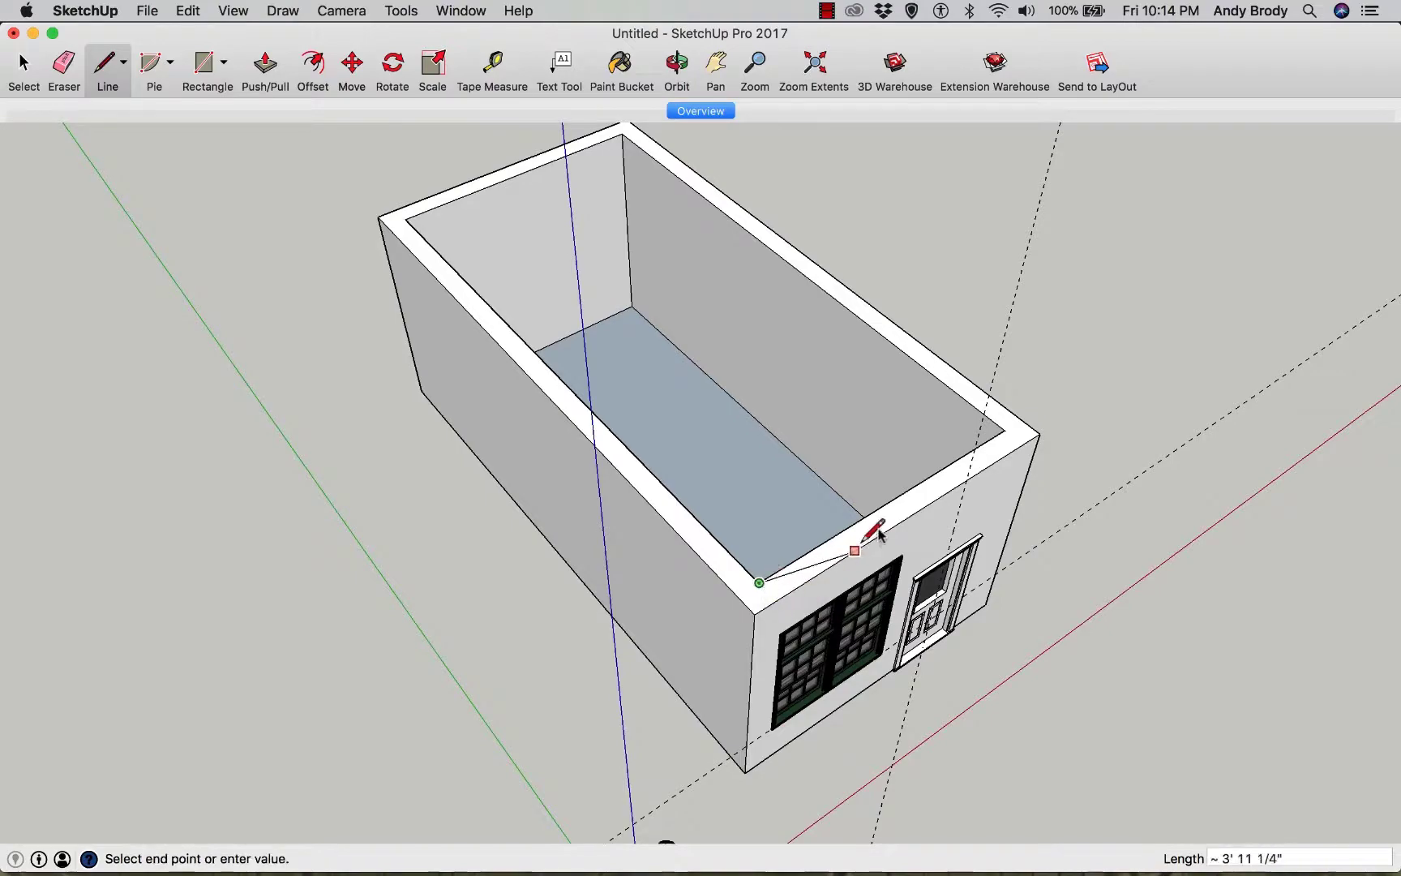
left_click(1004, 430)
- Extrude the inner floor face 1' downward below the walls to form a floor slab
middle_click_drag(730, 606, 531, 468)
middle_click_drag(596, 640, 755, 467)
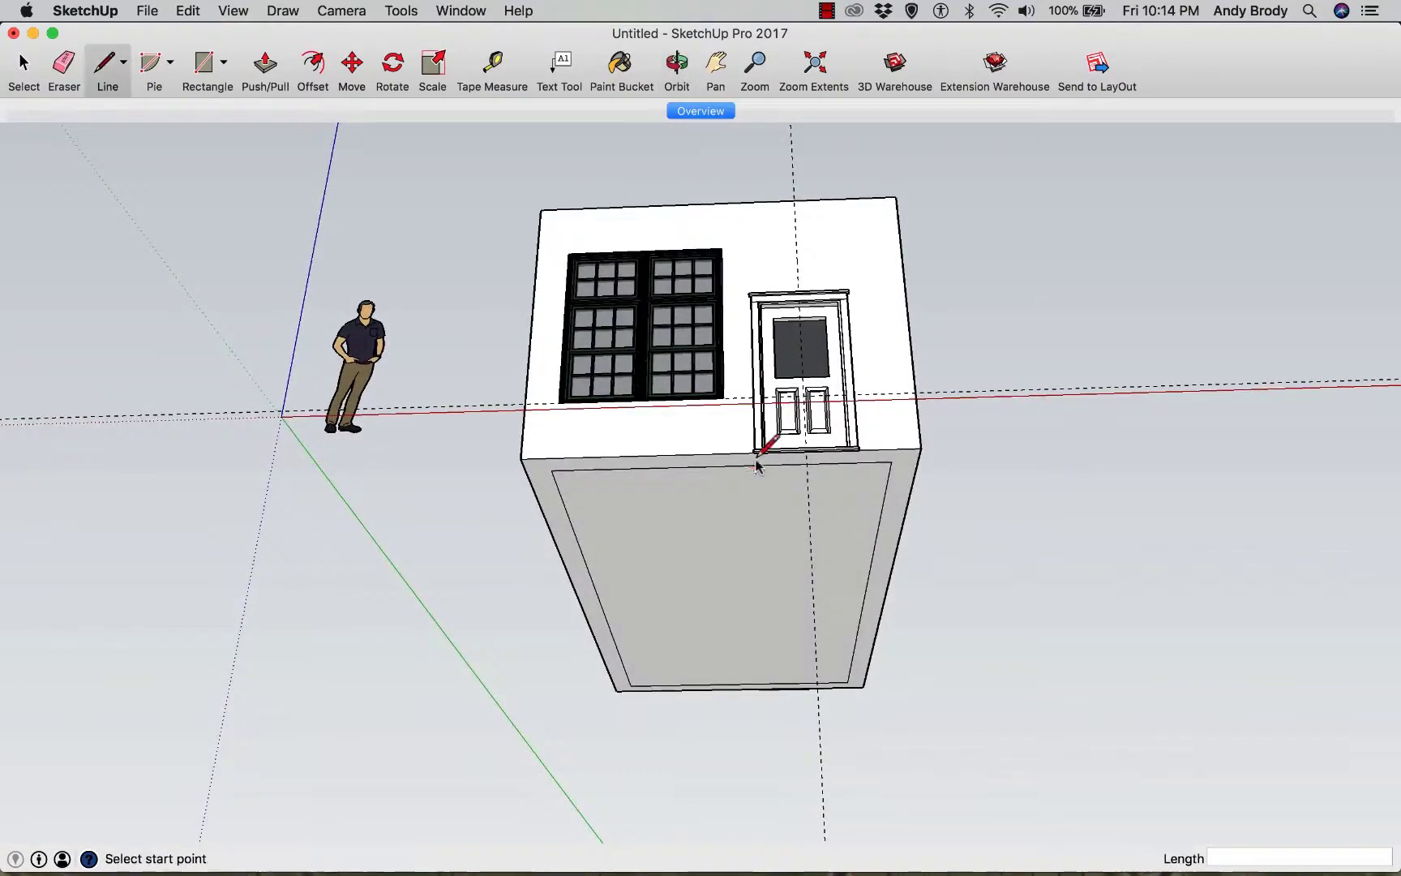
middle_click_drag(714, 581, 741, 527)
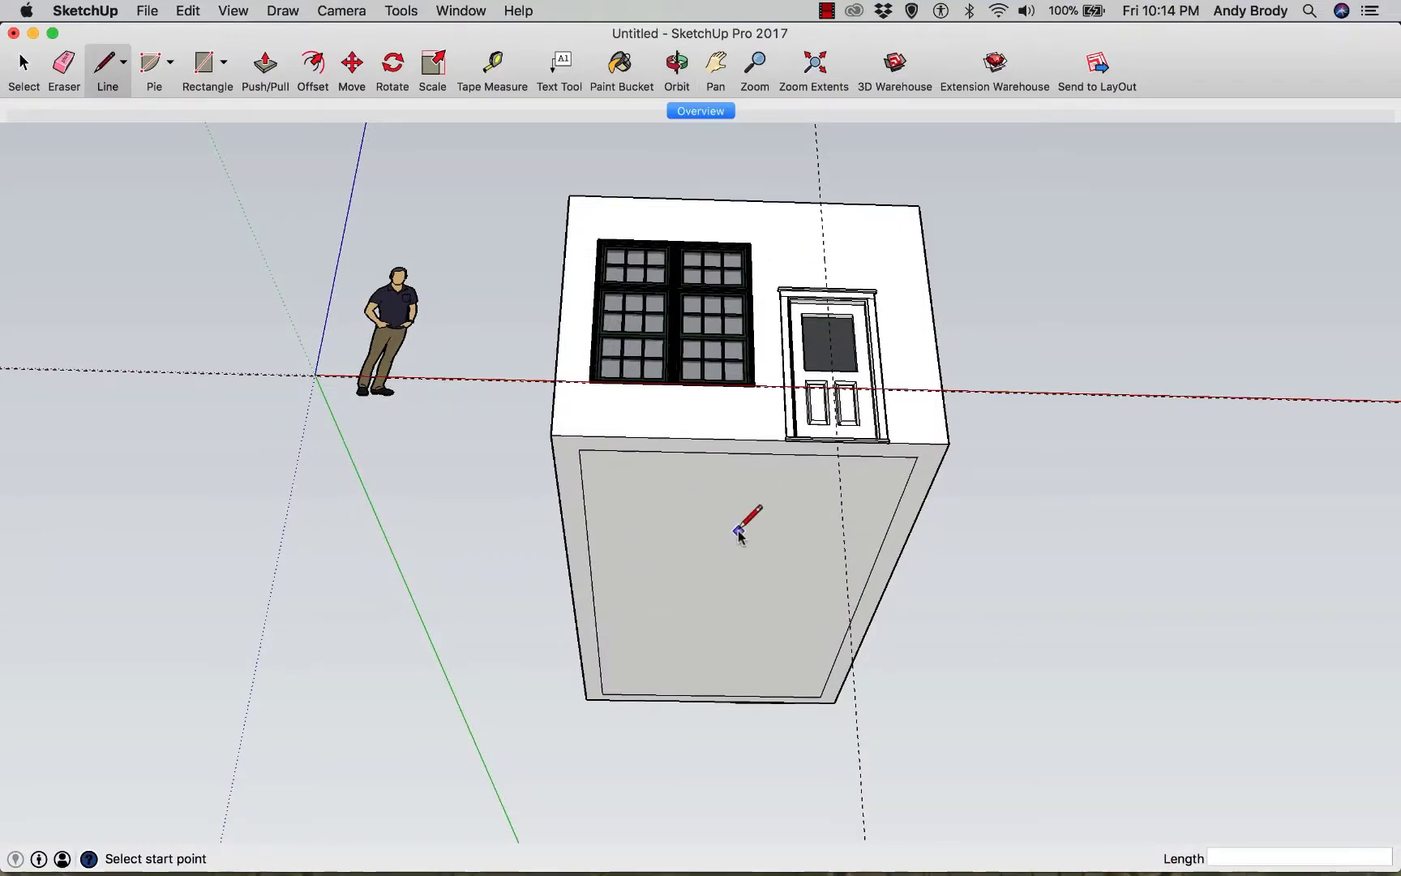
scroll(650, 541, "up", 3)
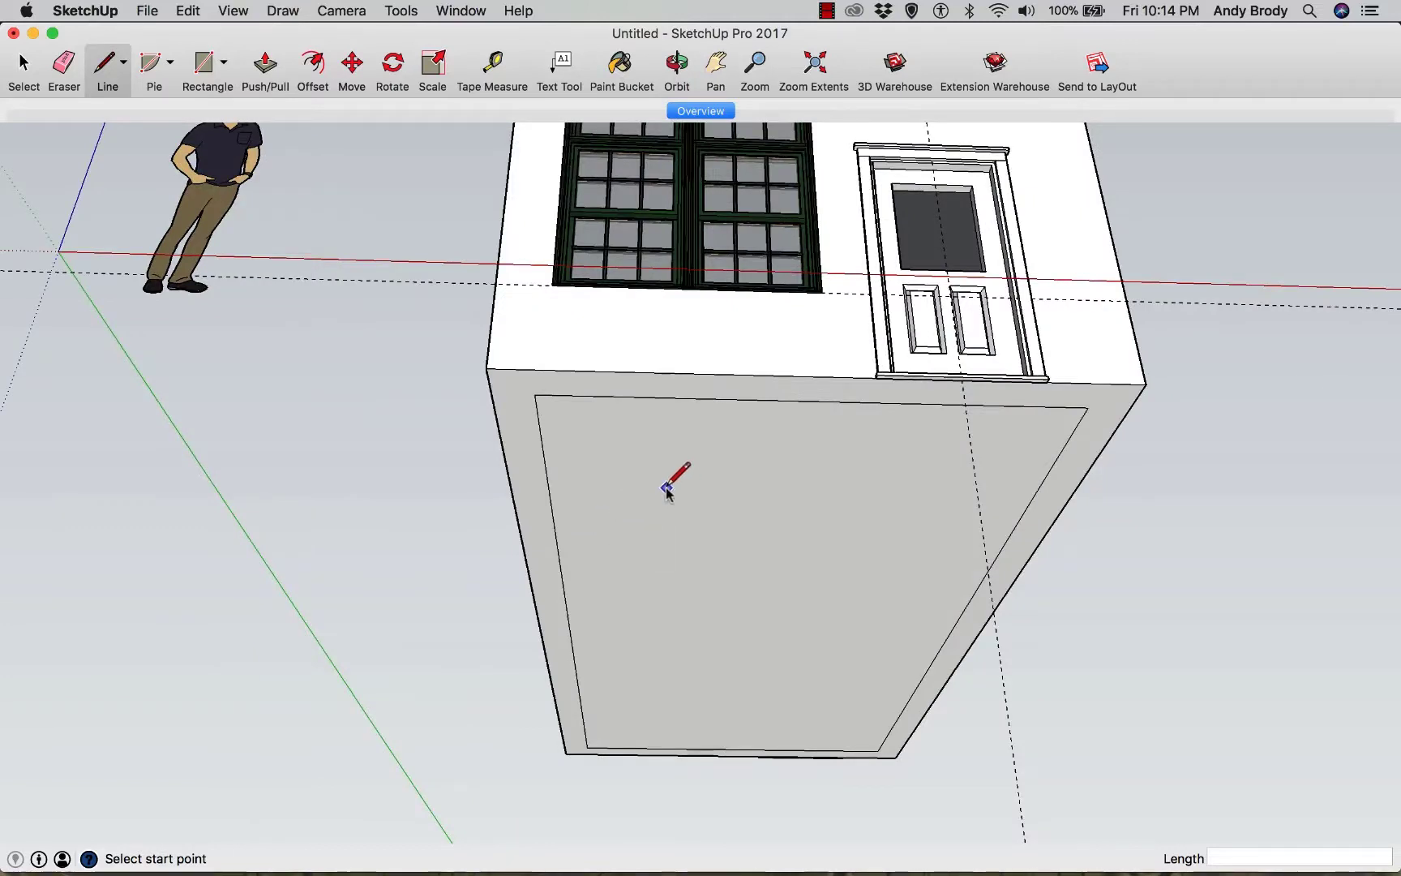
key("p")
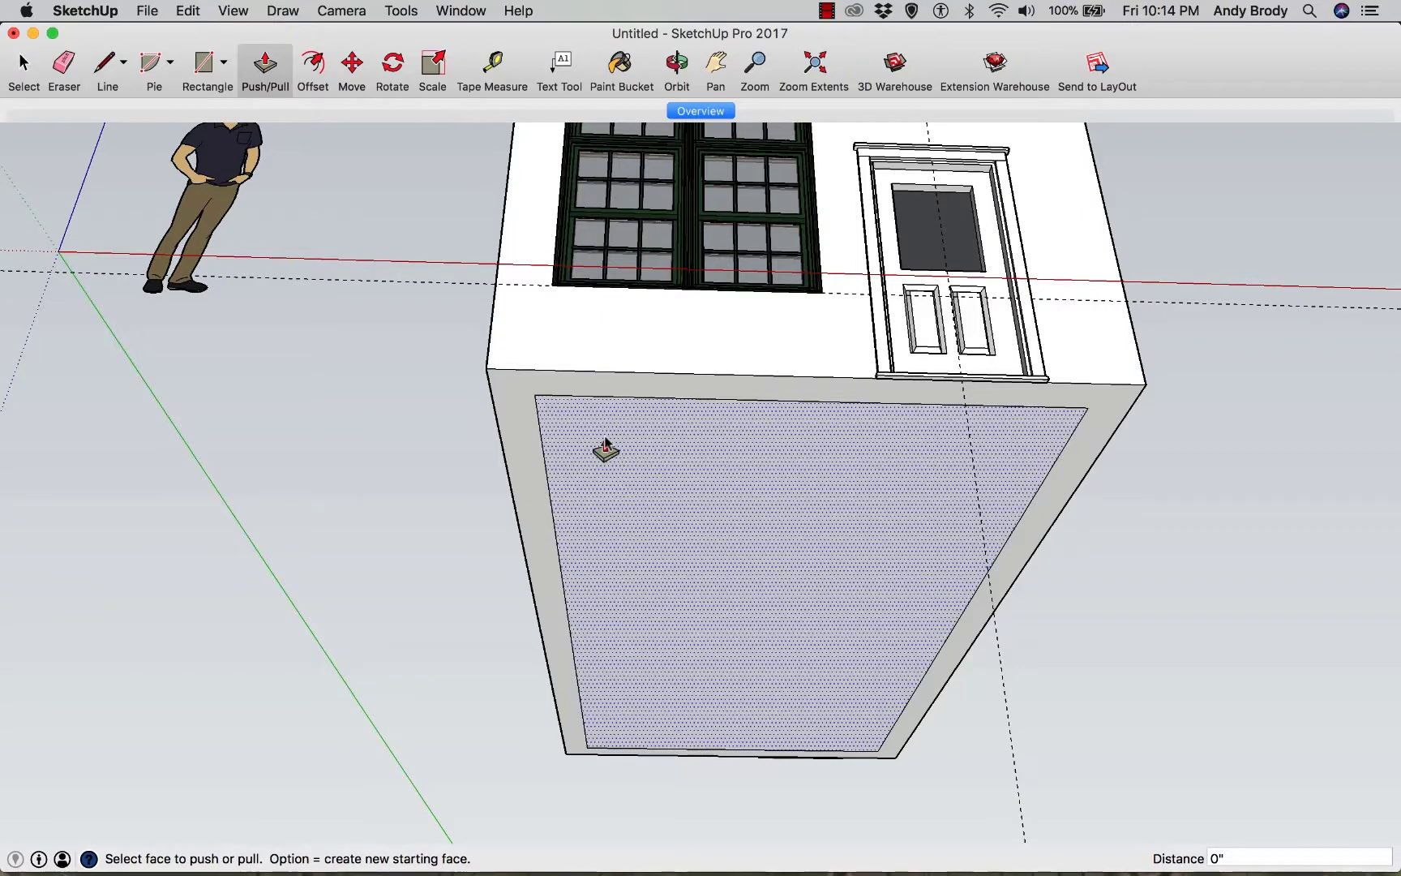
left_click_drag(605, 446, 563, 512)
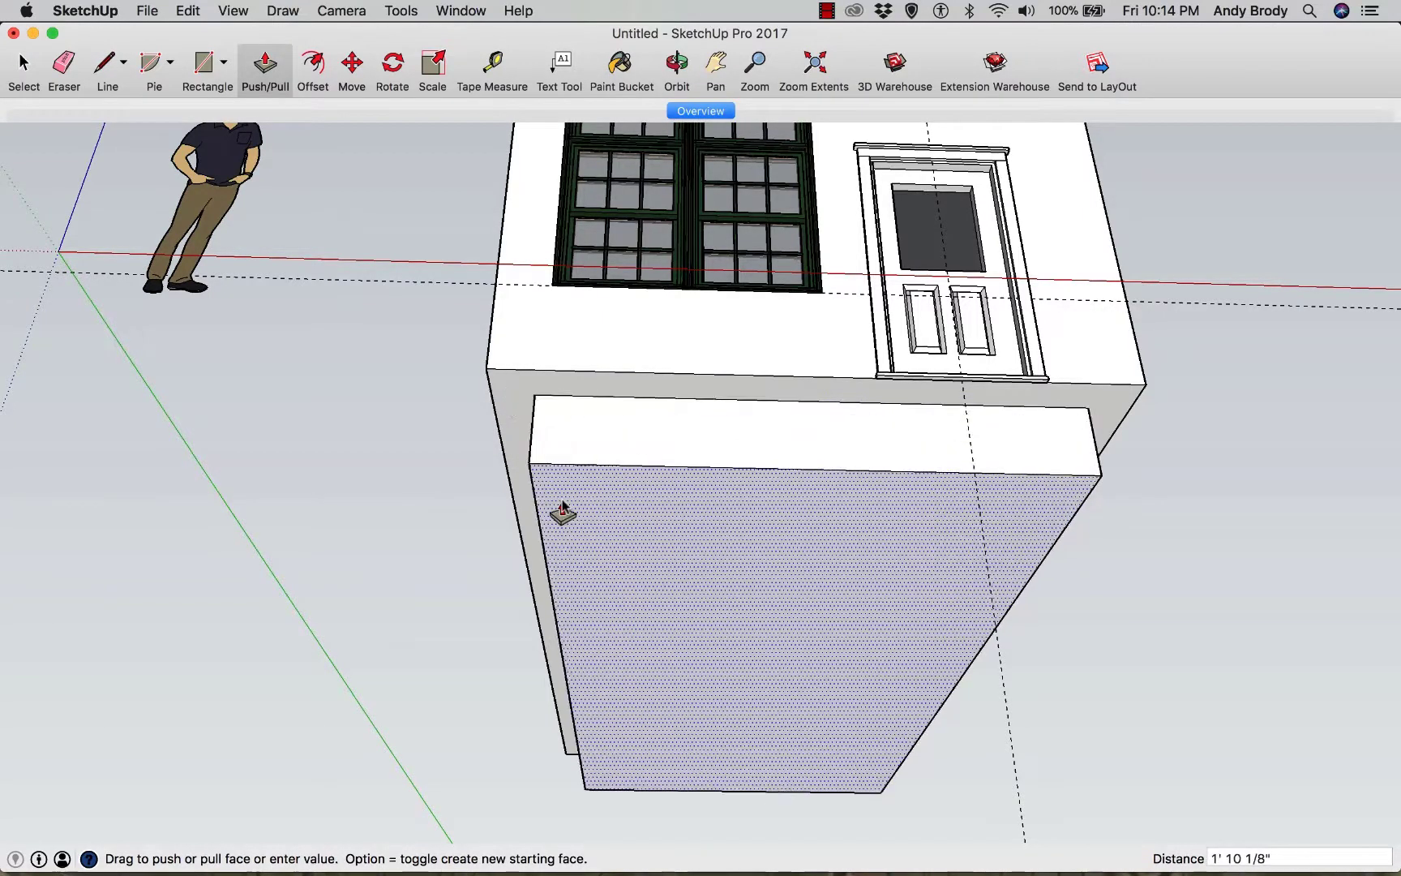
key("Return")
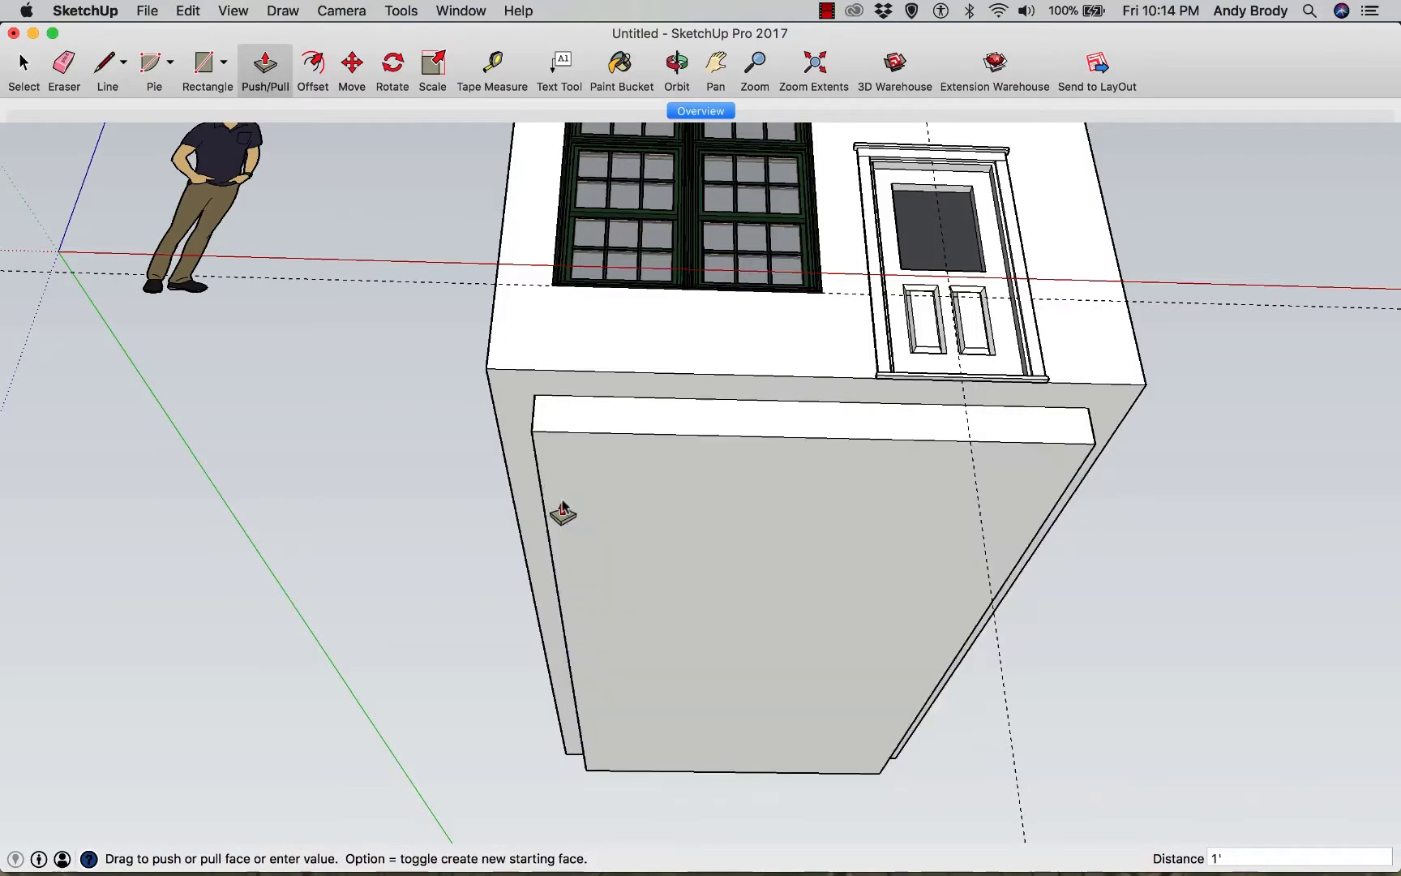
- Pull the floor slab's four side faces outward 1' until they are flush with the outer walls
key("o")
left_click_drag(557, 510, 663, 563)
key("p")
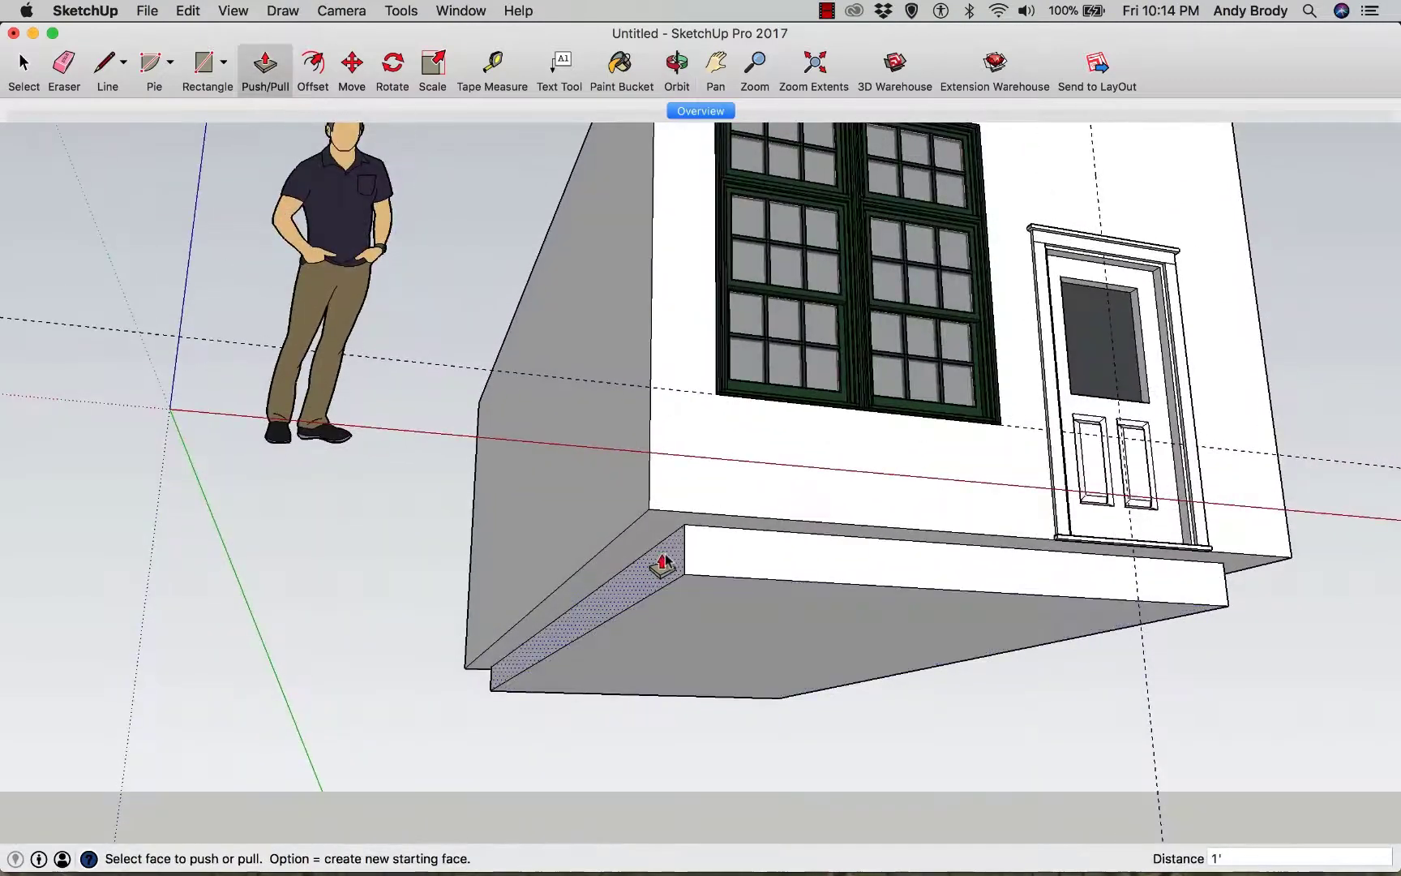
left_click(625, 475)
left_click(686, 541)
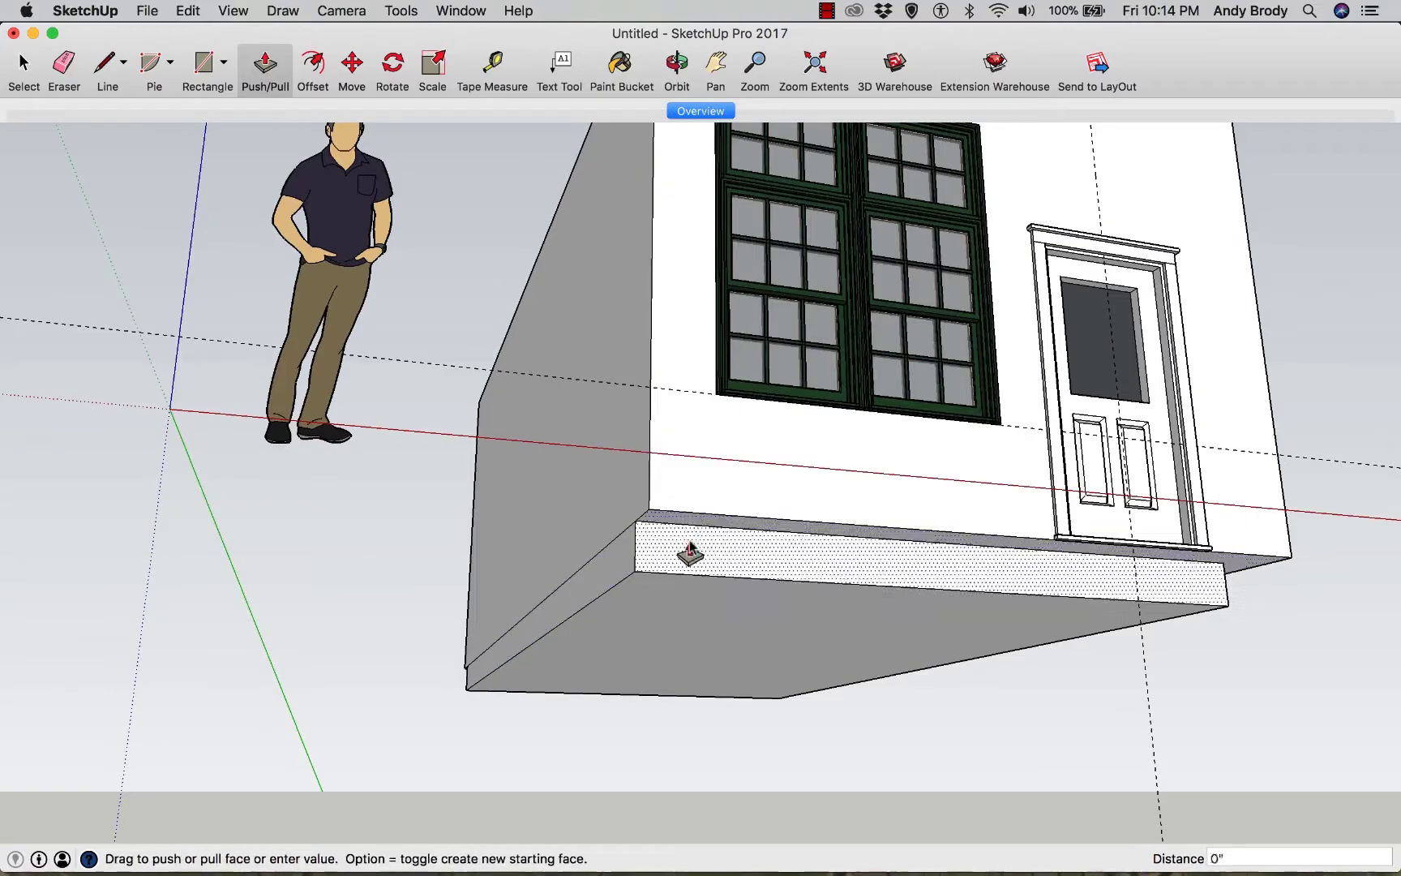
left_click(696, 498)
key("o")
left_click_drag(696, 498, 304, 620)
key("p")
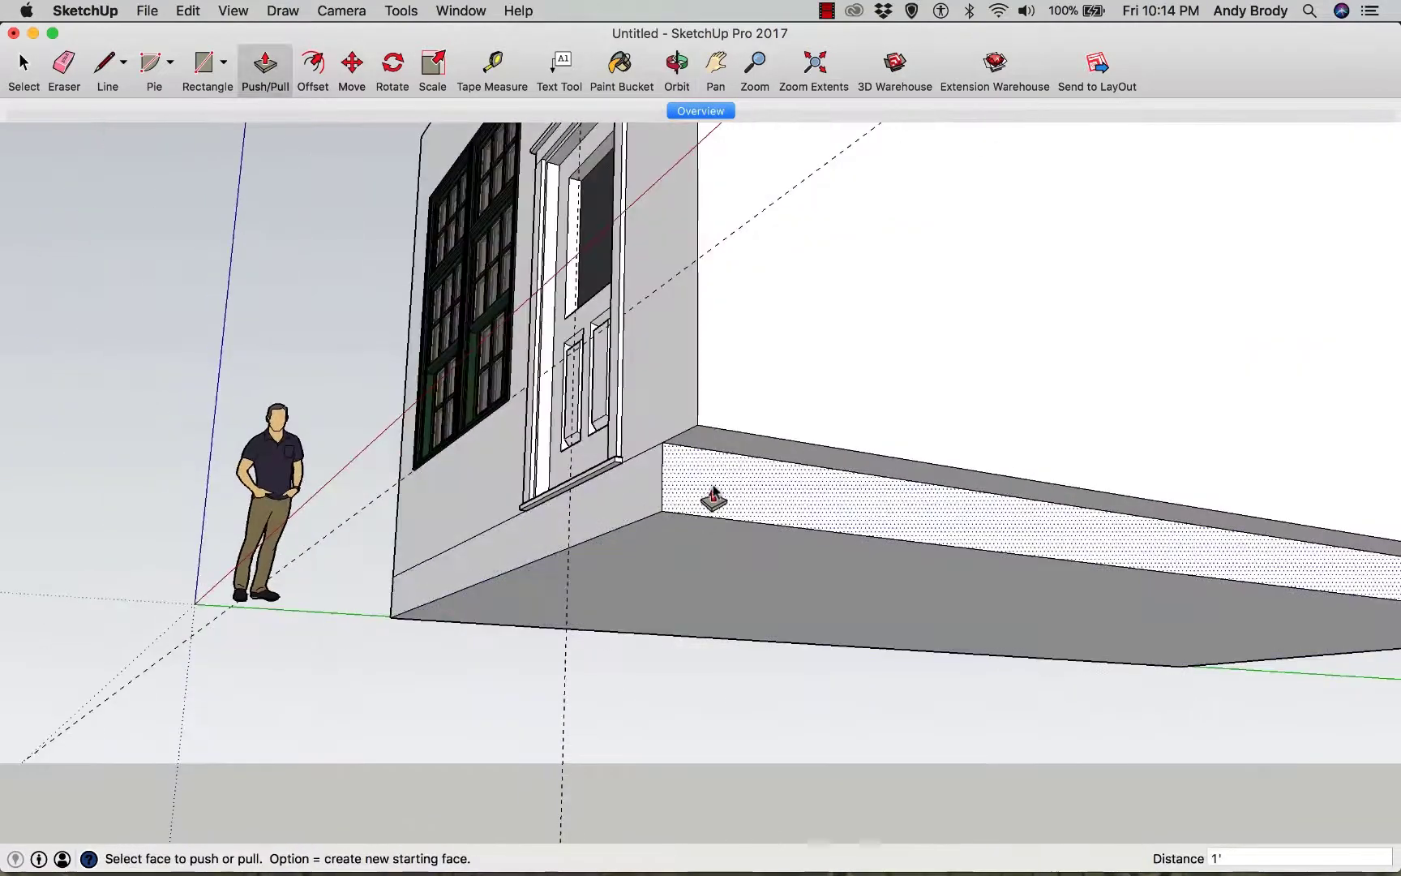
left_click(715, 495)
left_click(741, 428)
middle_click_drag(741, 428, 965, 691)
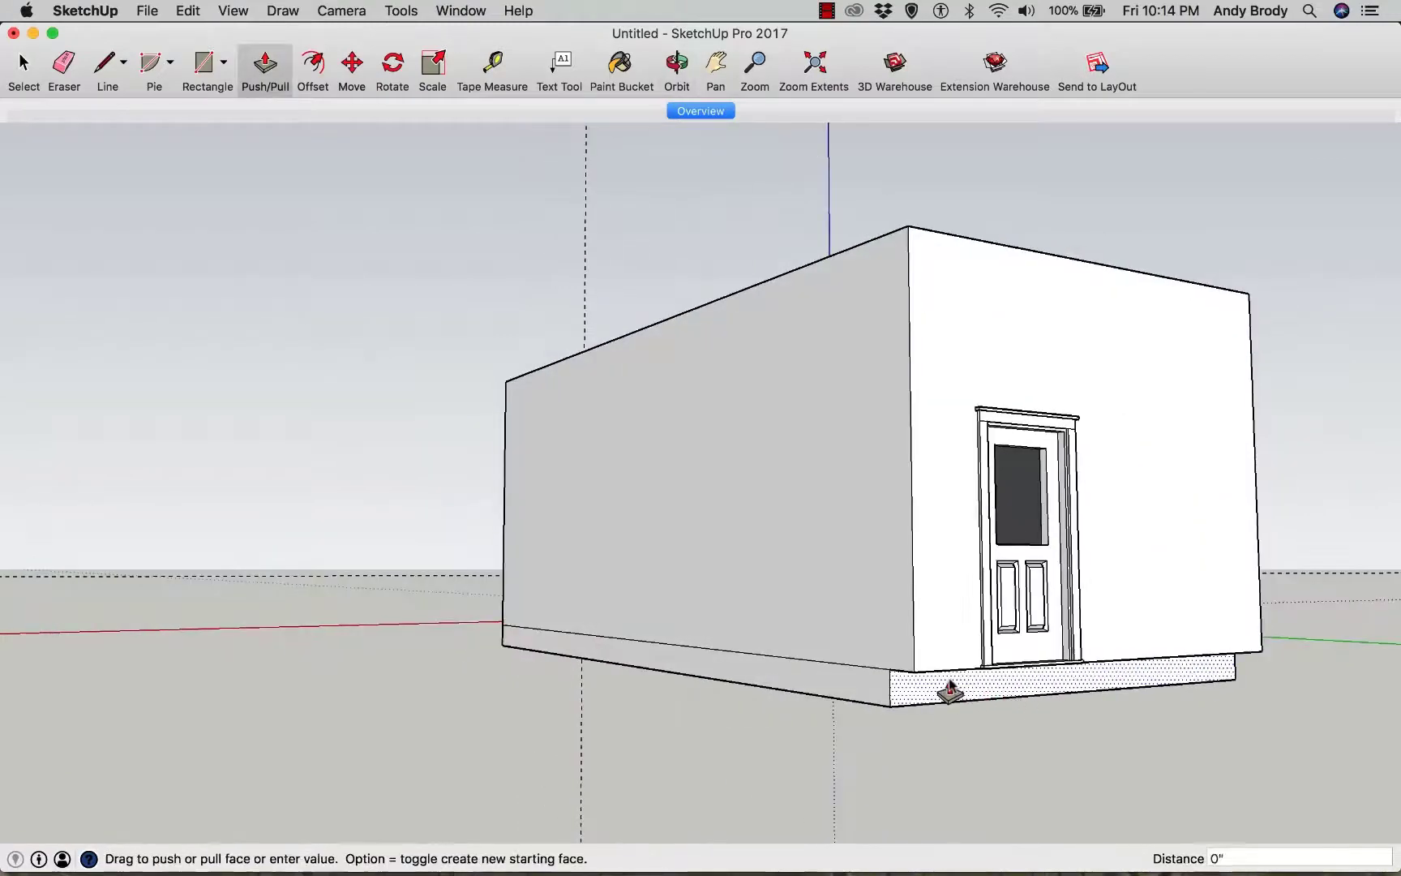
- Extrude the inner ceiling face 1' upward above the walls to form a ceiling slab
middle_click_drag(1000, 625, 840, 418)
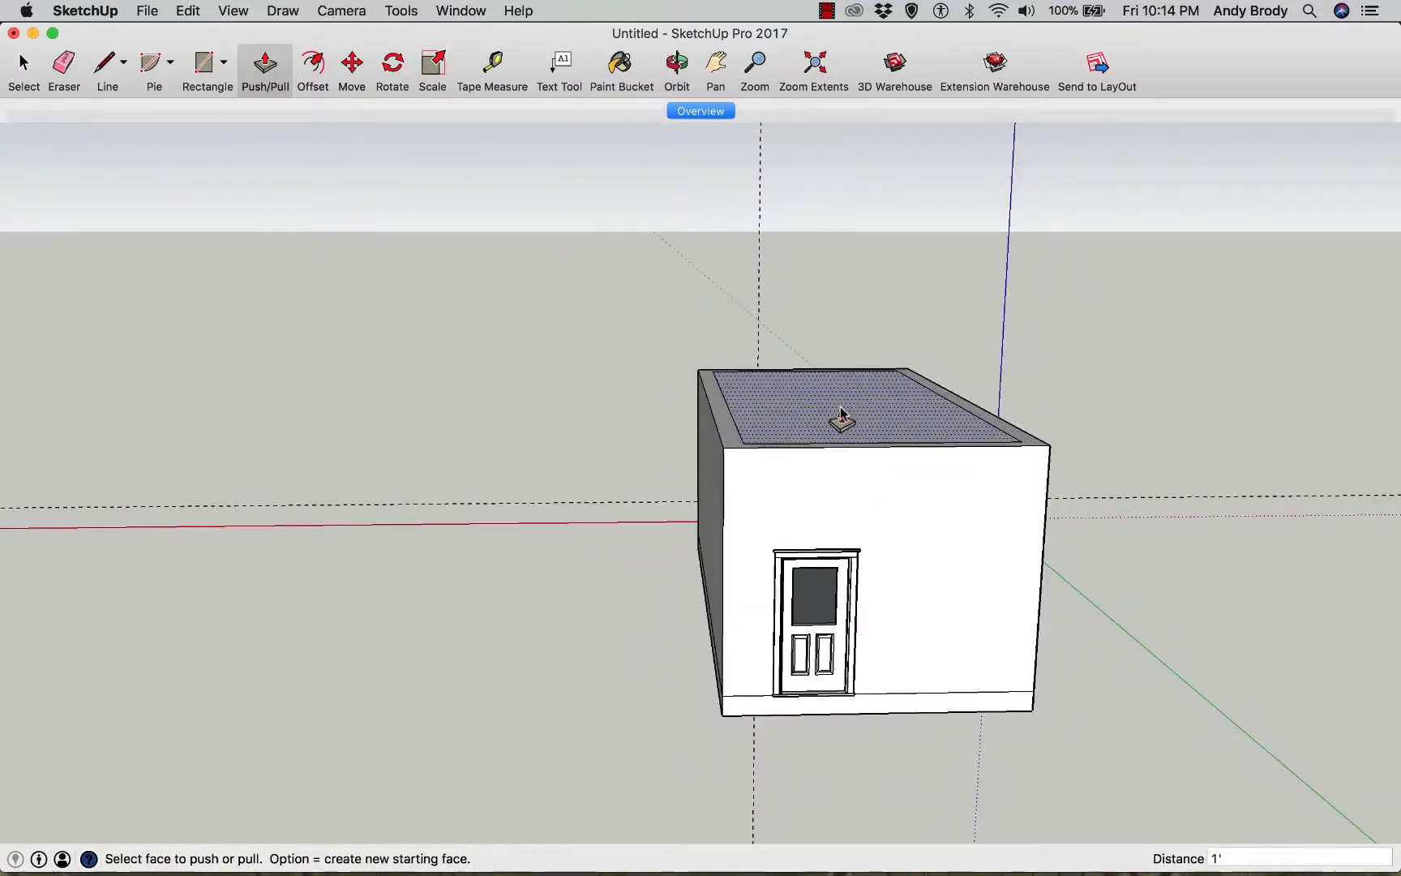
left_click_drag(841, 418, 826, 366)
key("Return")
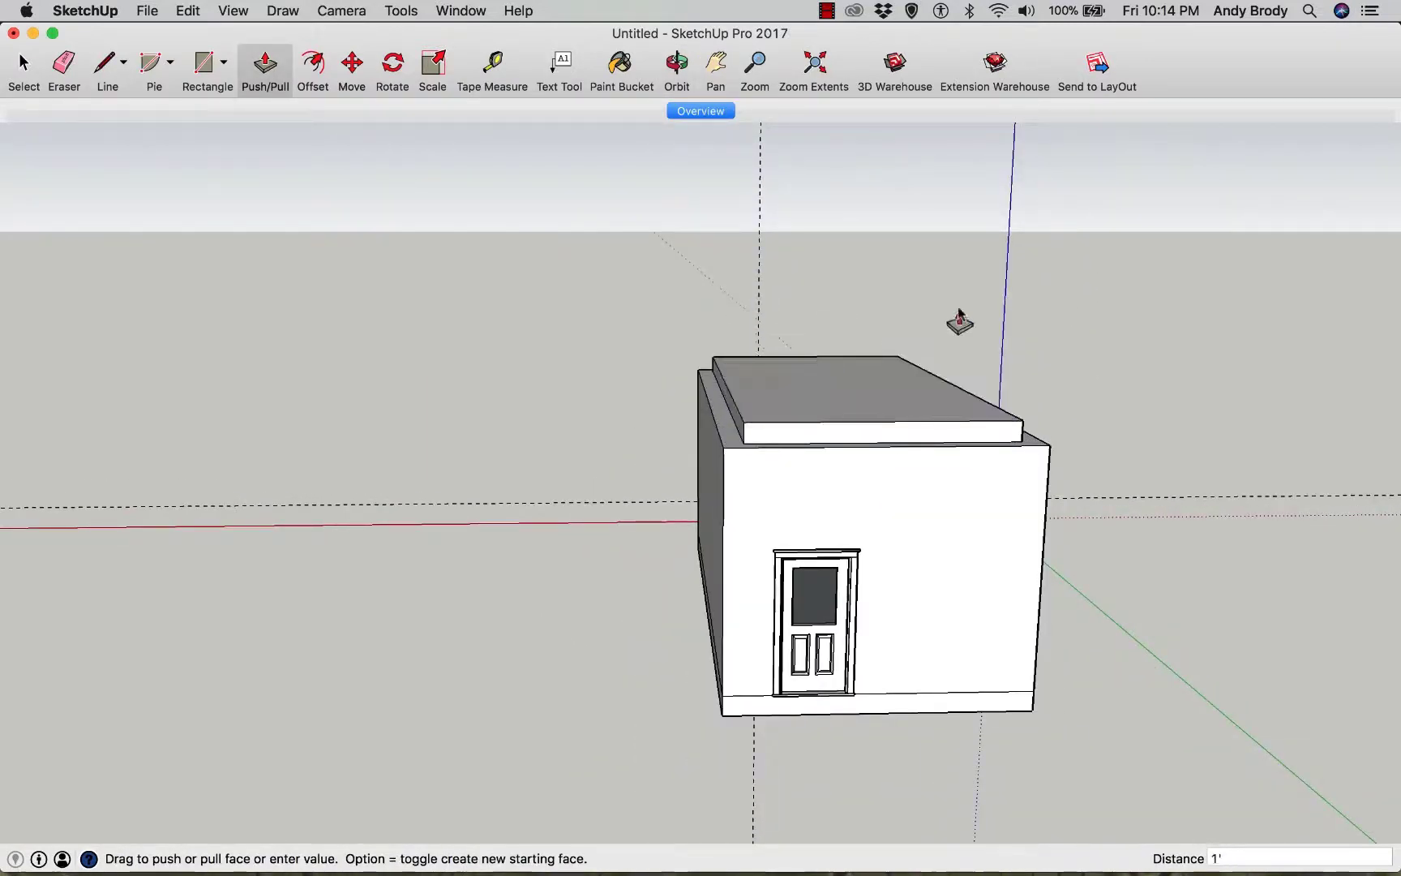
- Pull the ceiling slab's side faces outward 1' until they are flush with the building's outer walls
left_click_drag(788, 444, 744, 490)
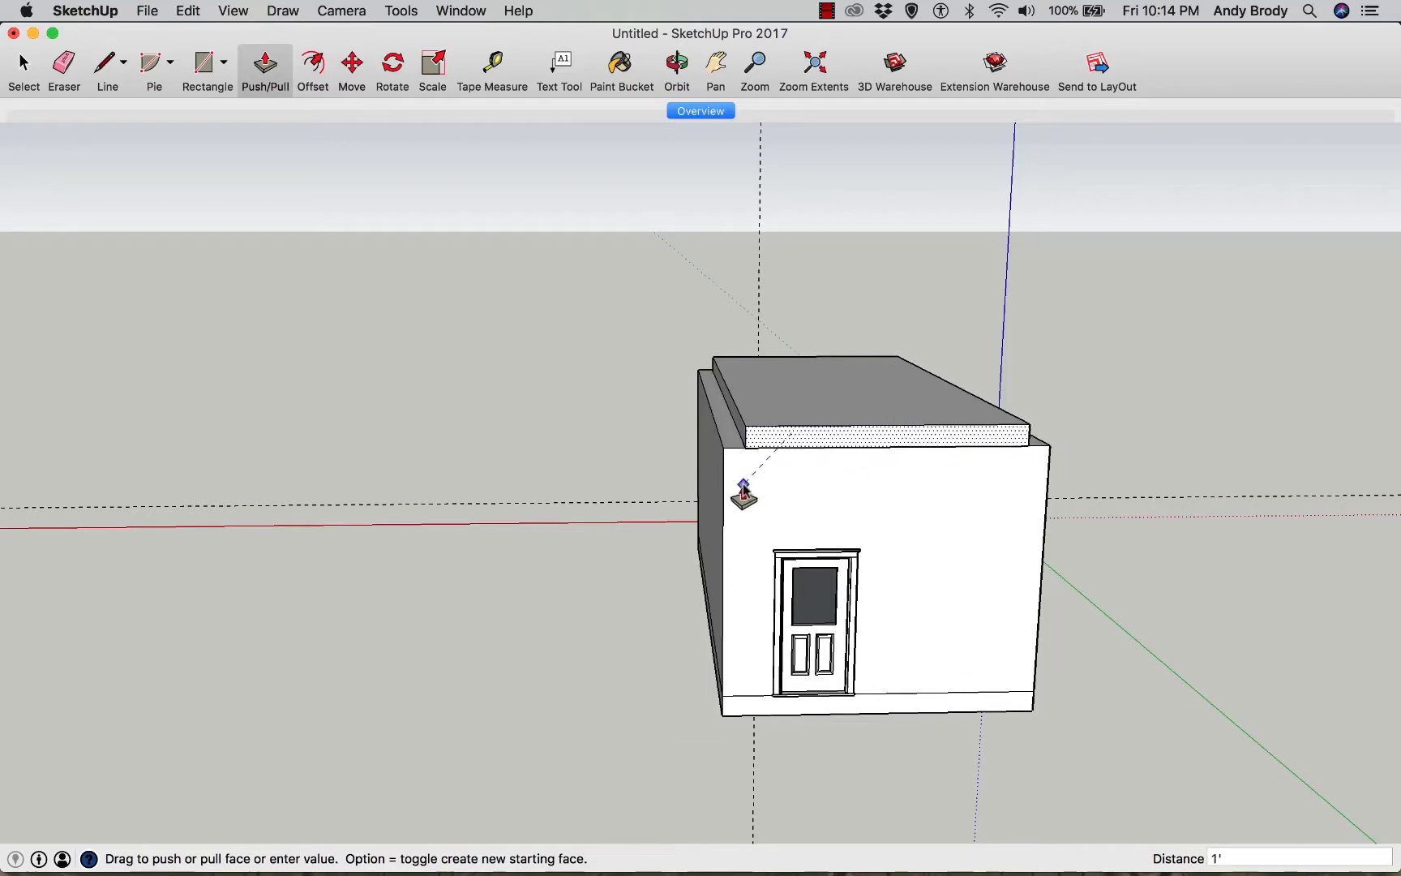
left_click(818, 498)
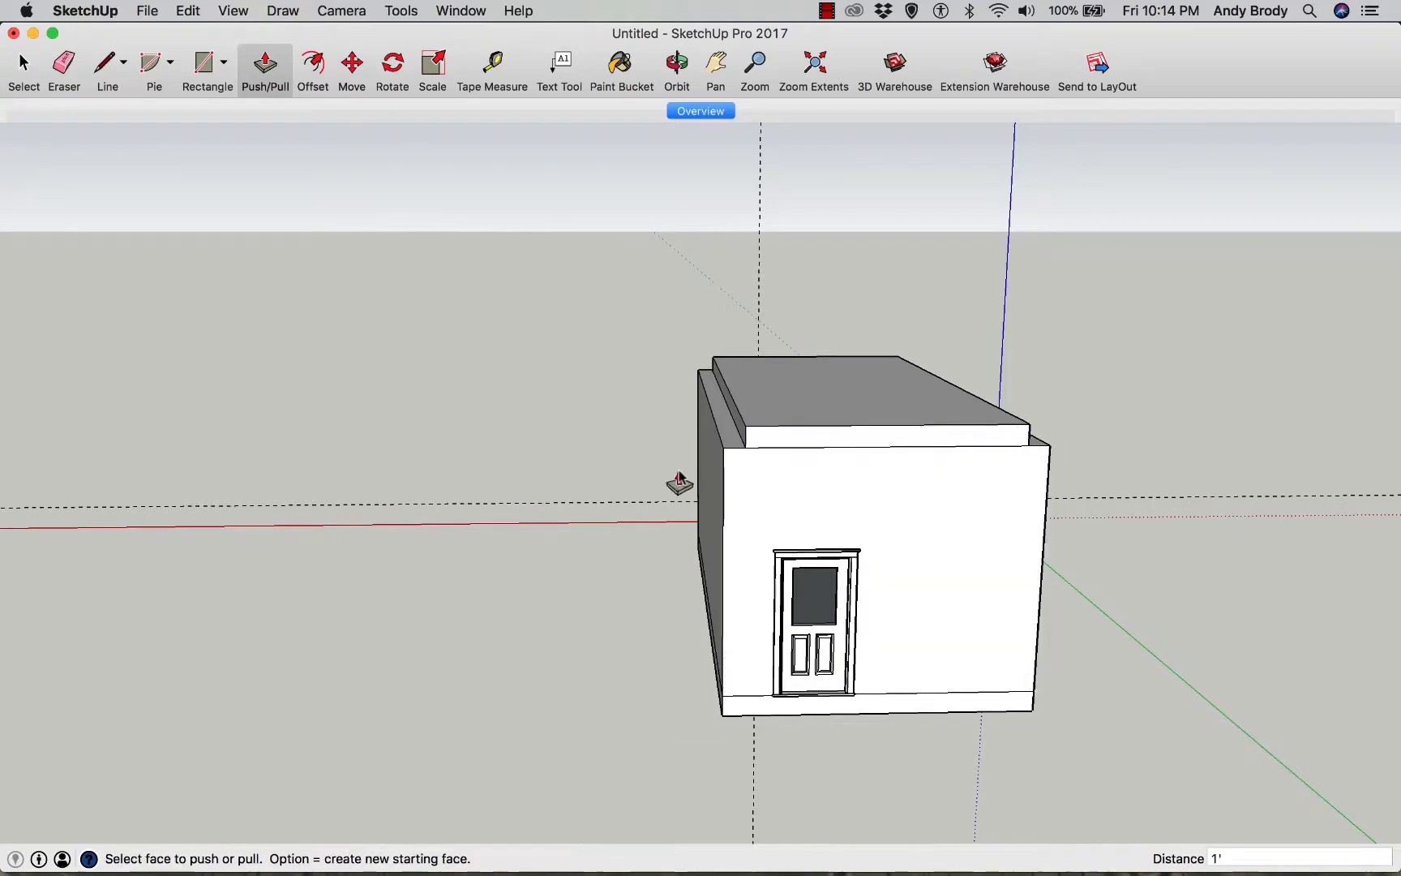
middle_click_drag(678, 485, 882, 458)
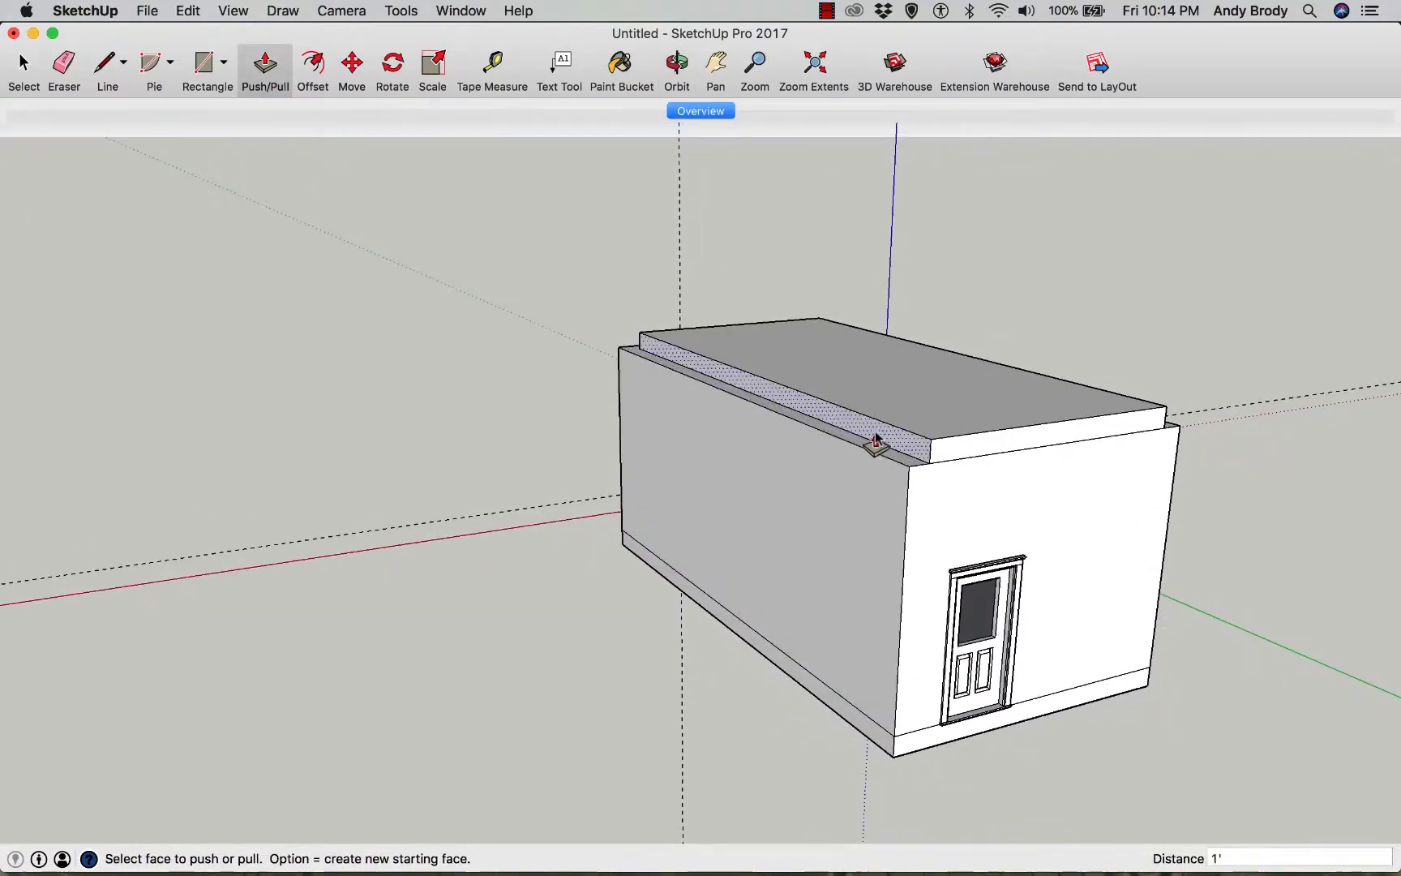
left_click_drag(876, 440, 886, 466)
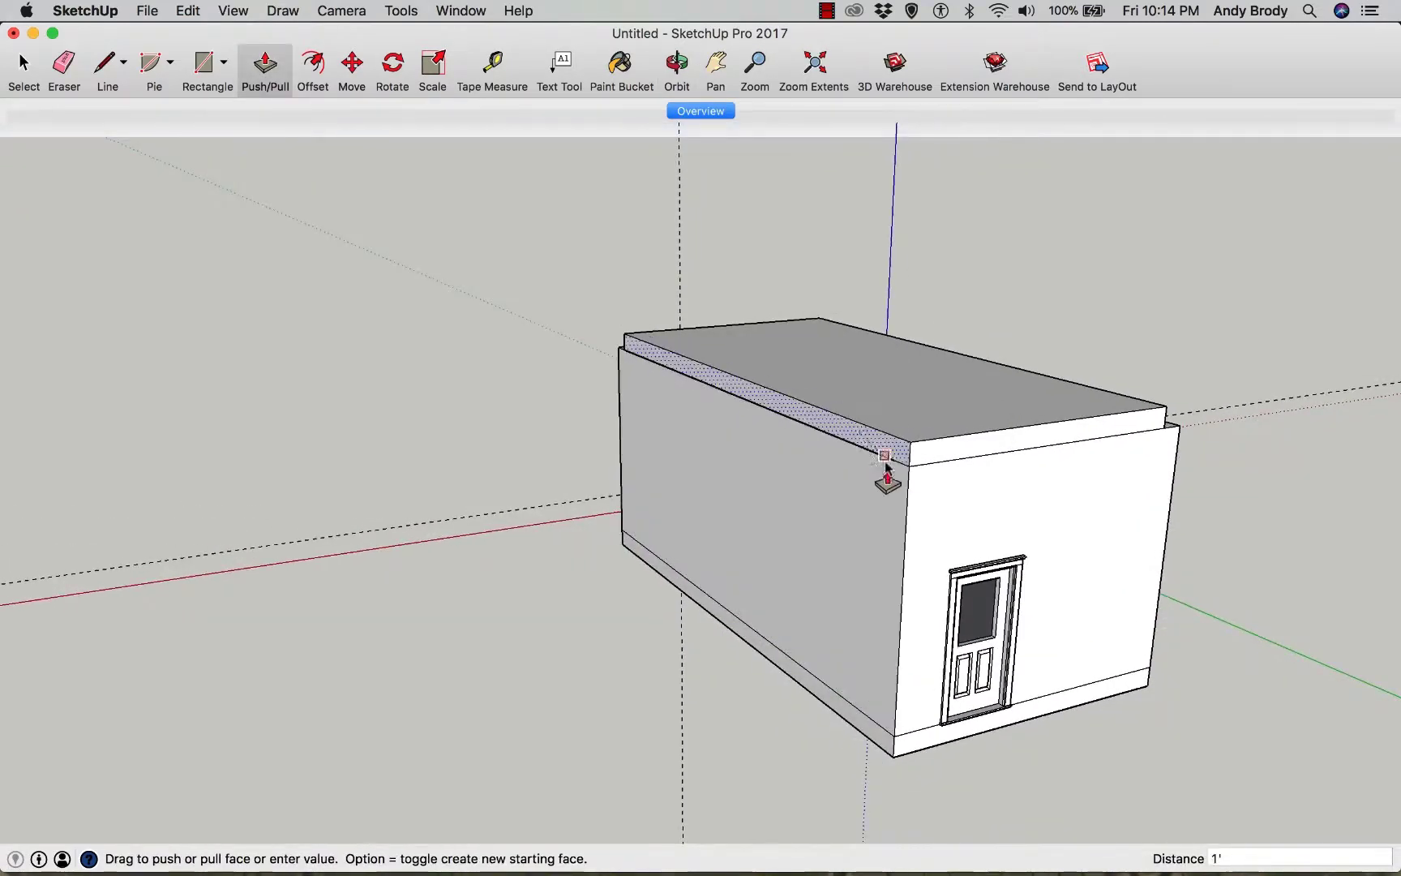
left_click(908, 507)
middle_click_drag(710, 494, 624, 624)
middle_click_drag(634, 456, 612, 560)
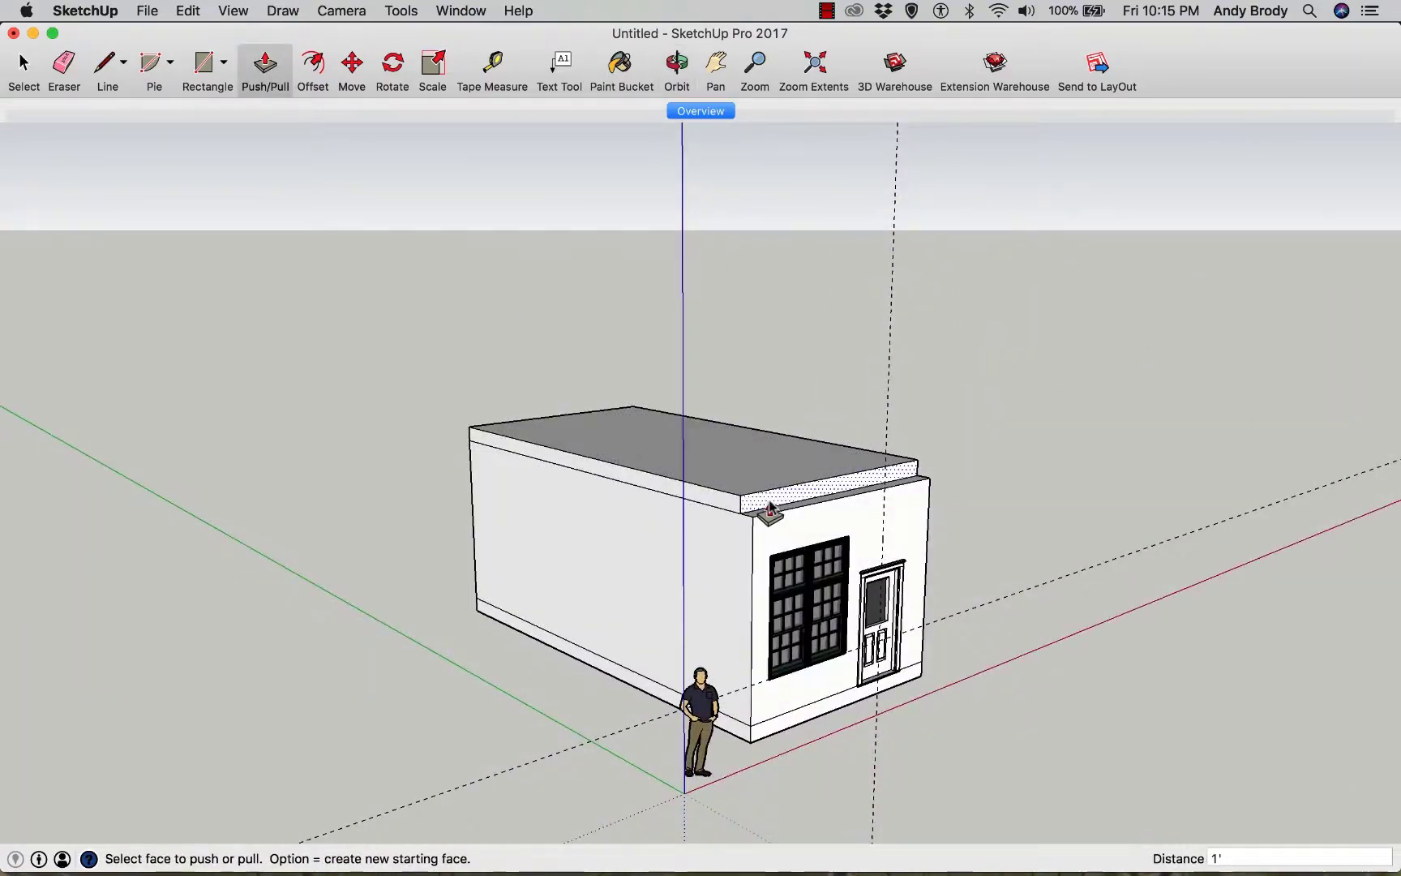
middle_click_drag(796, 528, 625, 538)
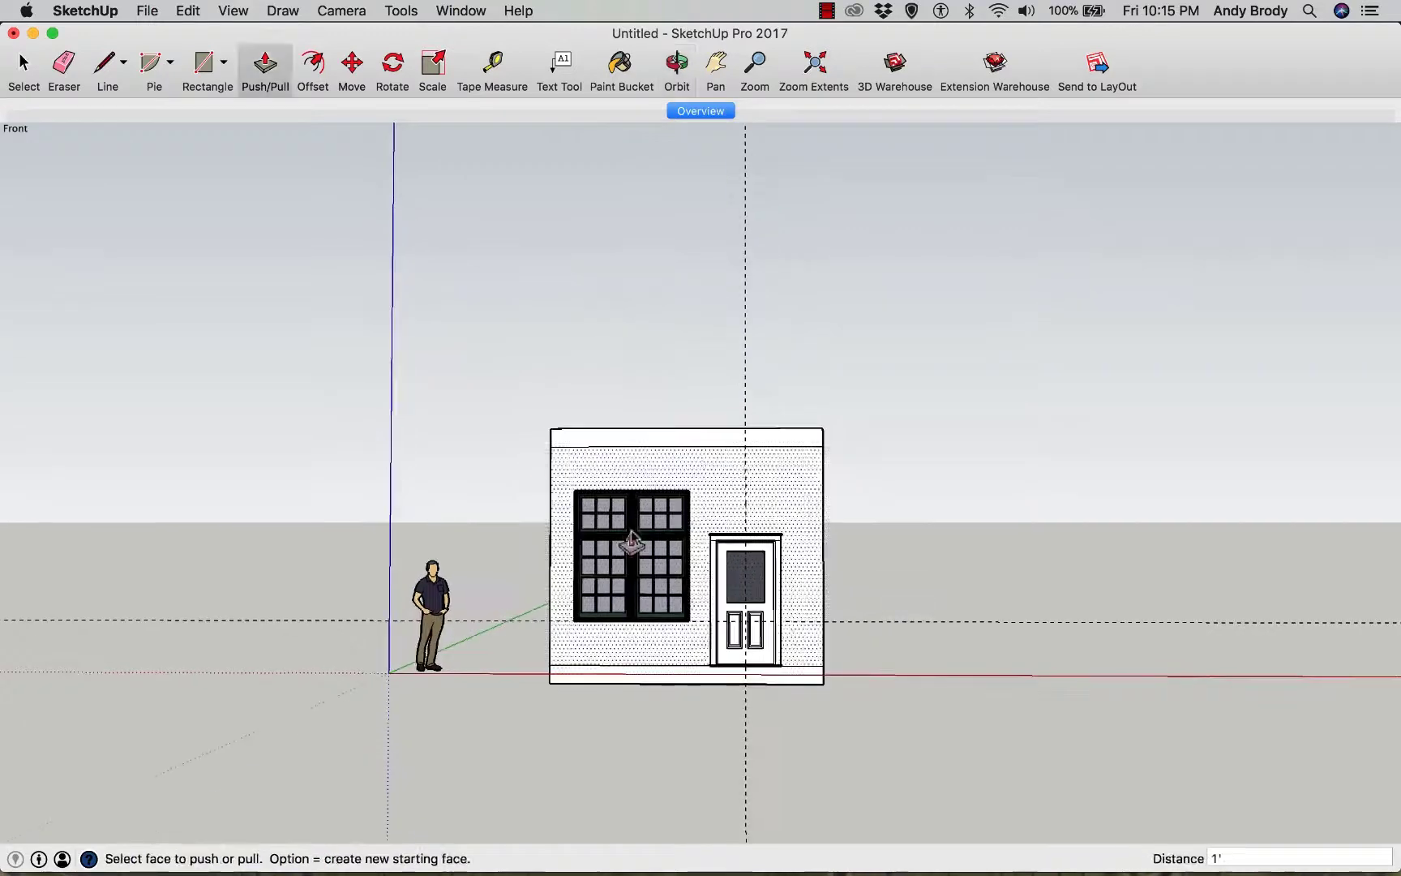
scroll(788, 638, "up", 3)
- Draw a rectangle on the wall above the front door and push it in 1' to cut through the wall
middle_click_drag(788, 638, 922, 493)
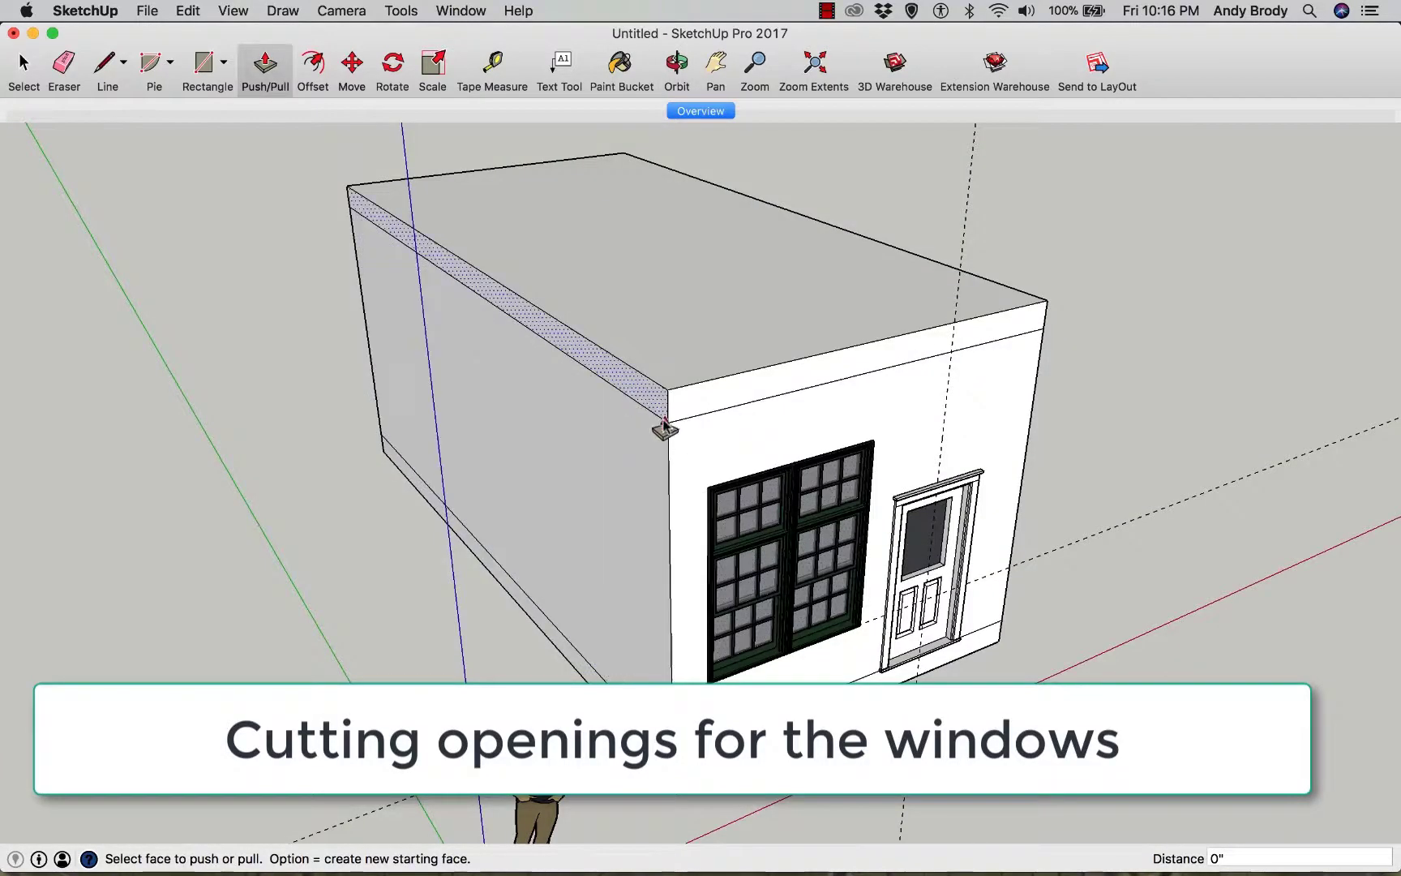
scroll(912, 464, "up", 3)
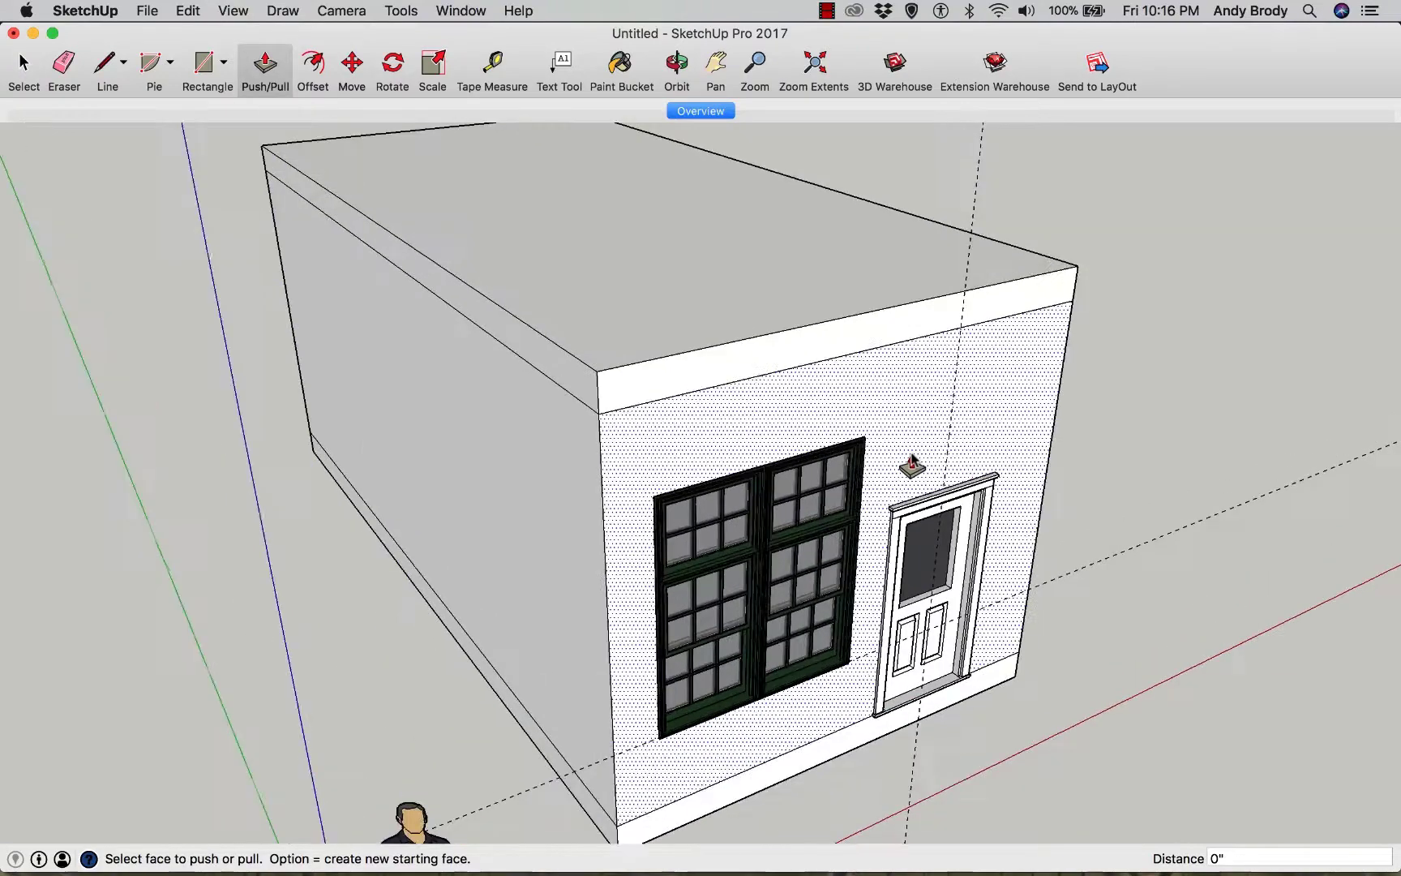
scroll(760, 526, "up", 3)
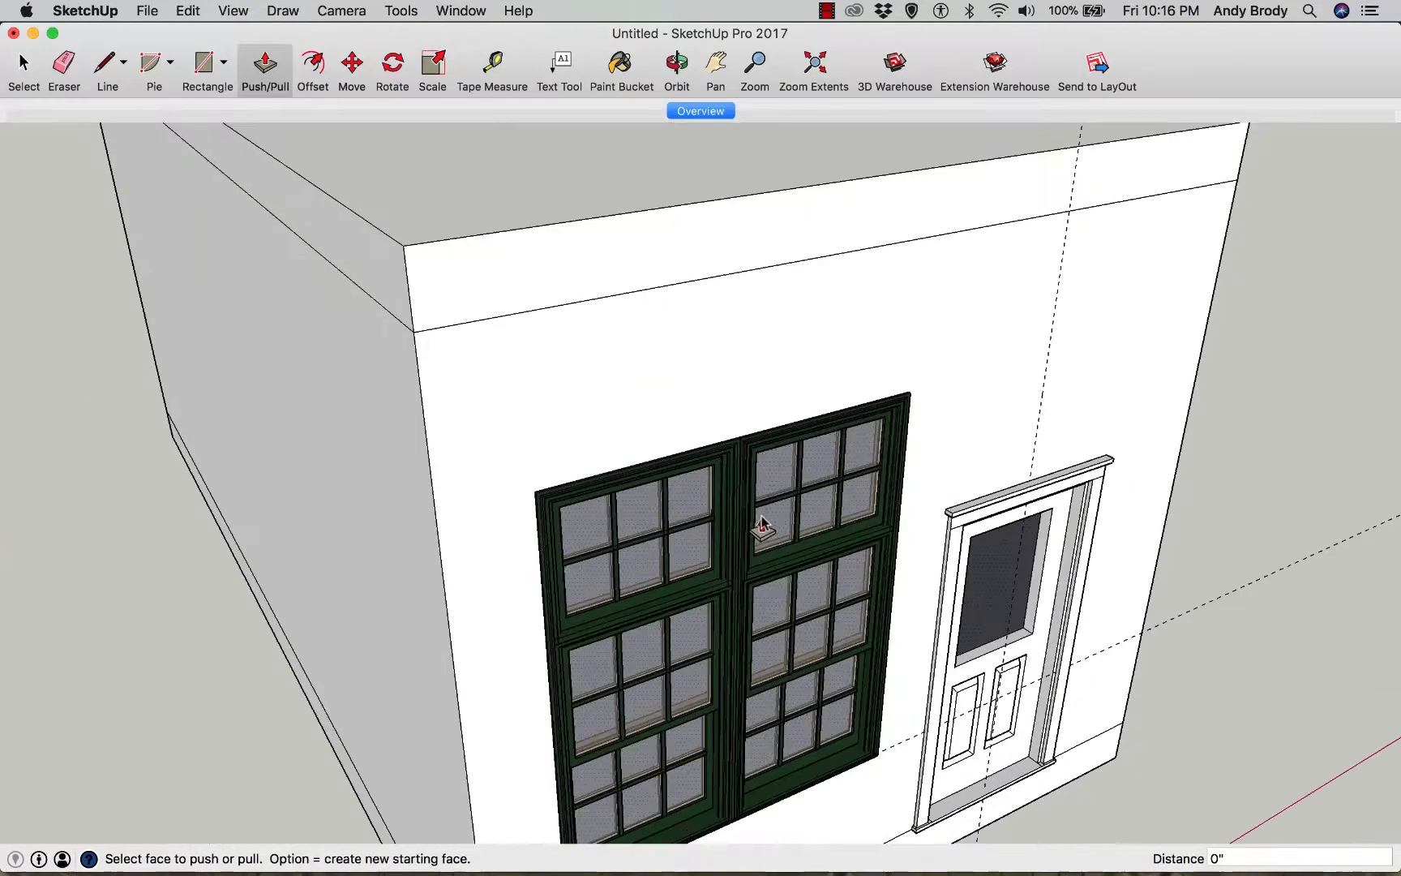
middle_click_drag(759, 525, 760, 490)
scroll(755, 454, "down", 2)
middle_click_drag(737, 423, 235, 170)
left_click(203, 65)
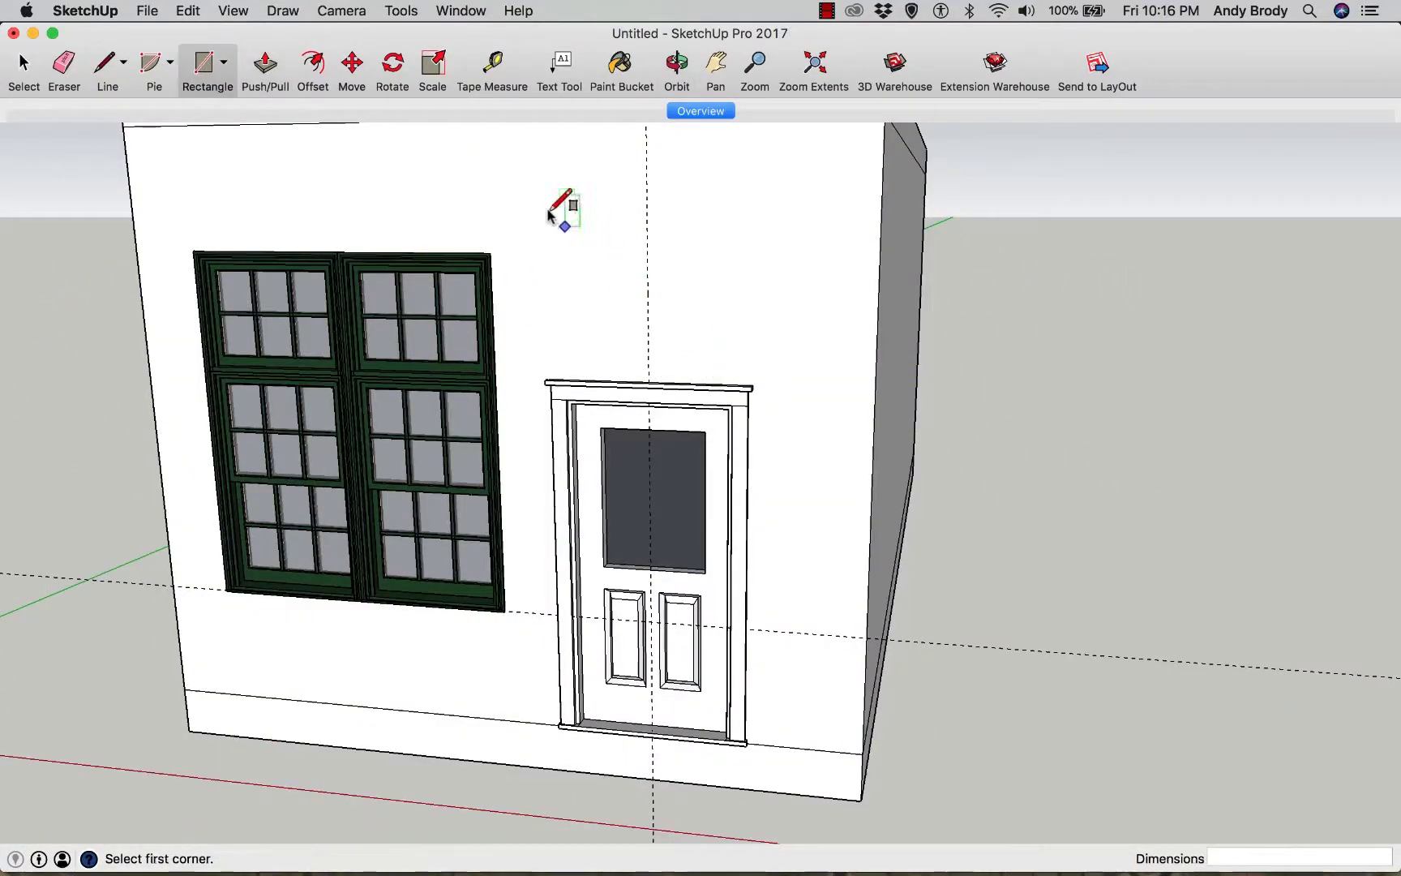
middle_click_drag(755, 345, 614, 399)
key("p")
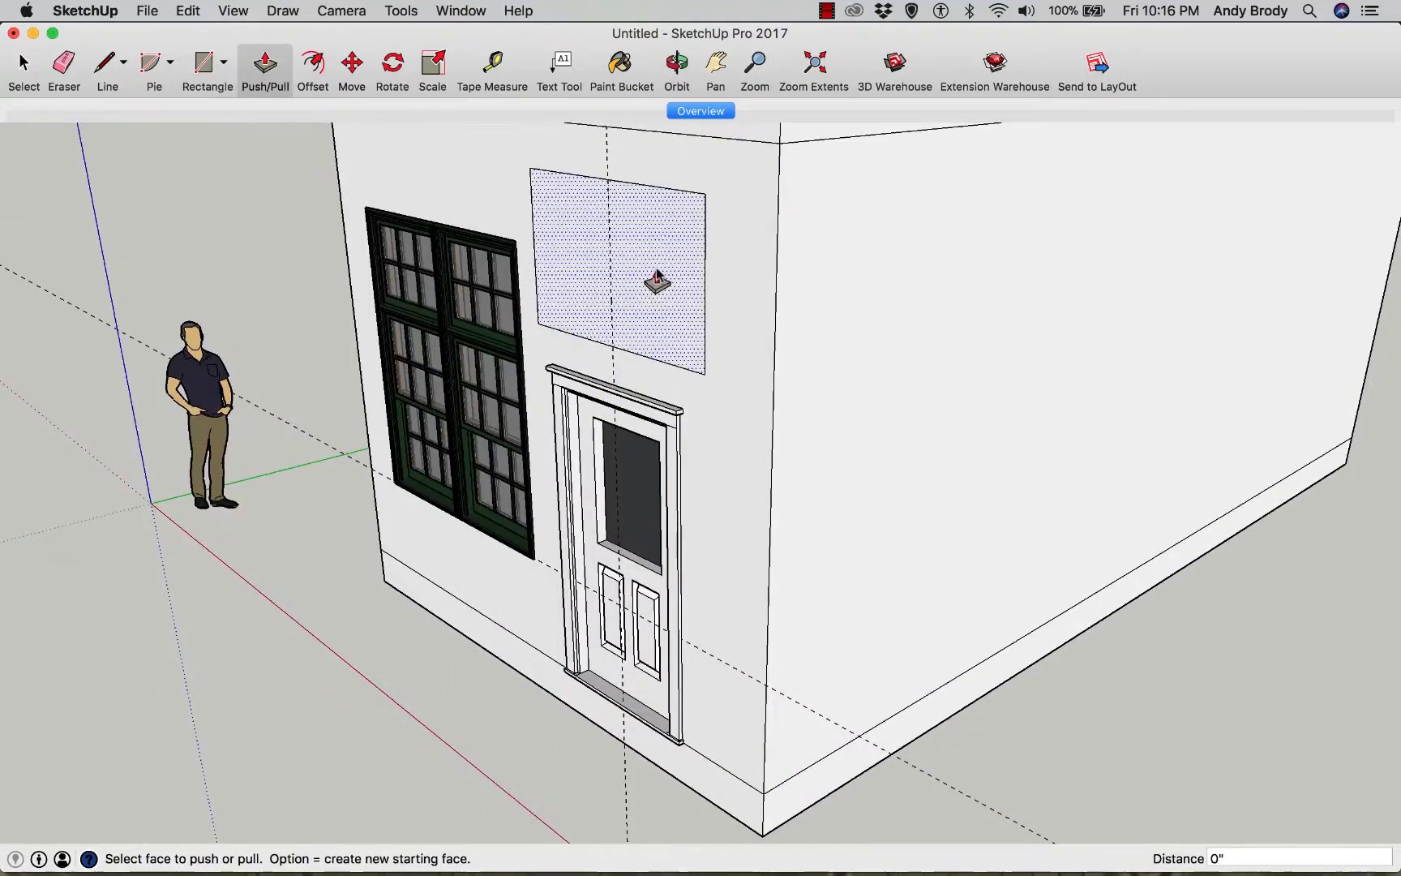
left_click_drag(656, 276, 677, 272)
left_click(678, 274)
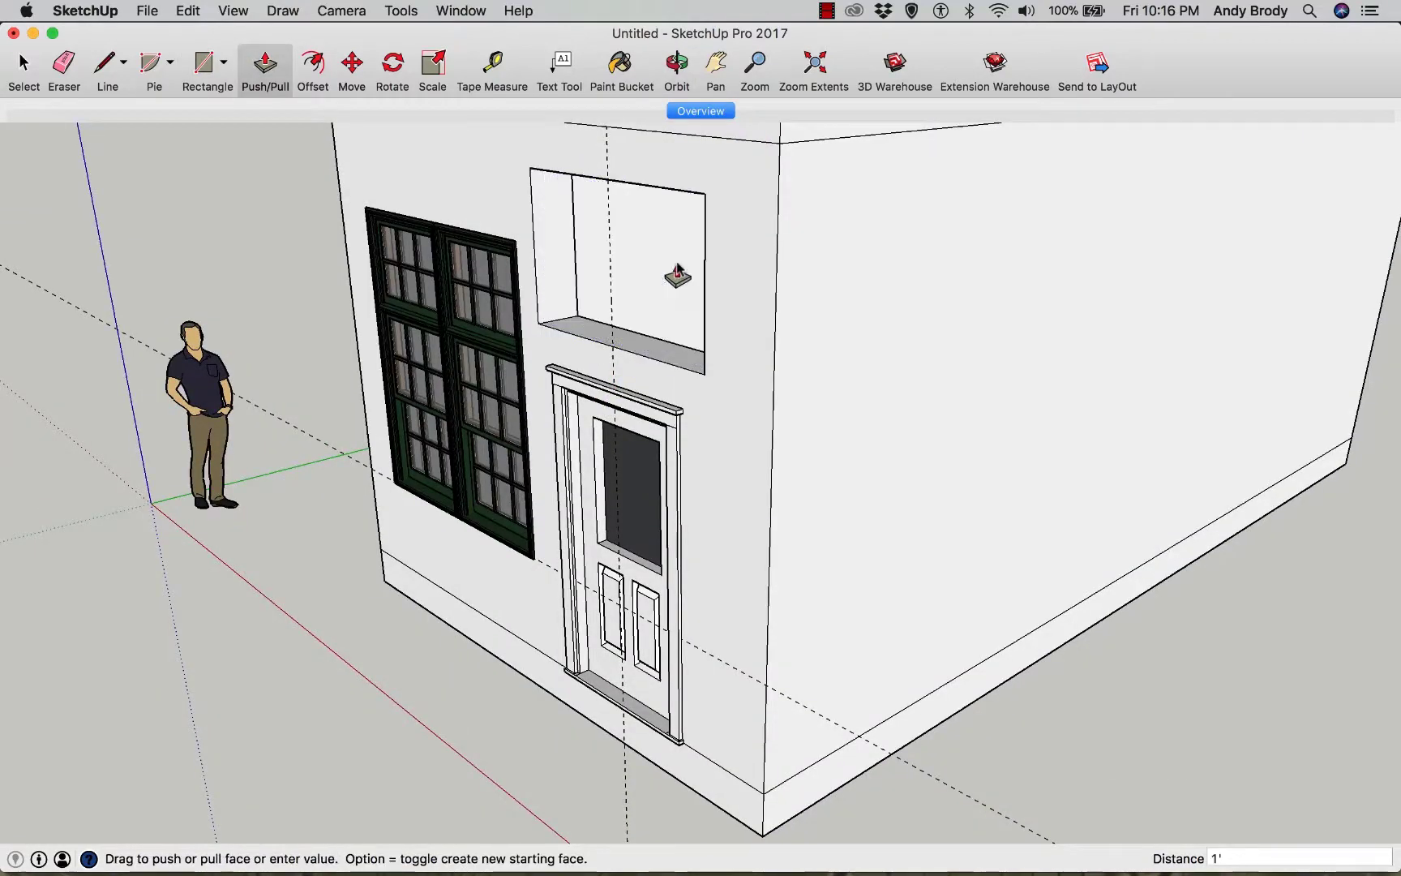
- Push the bottom face of the opening above the door down about 7' 11 3/4" to the base of the wall
middle_click_drag(622, 326, 825, 531)
scroll(641, 572, "down", 3)
scroll(931, 463, "up", 4)
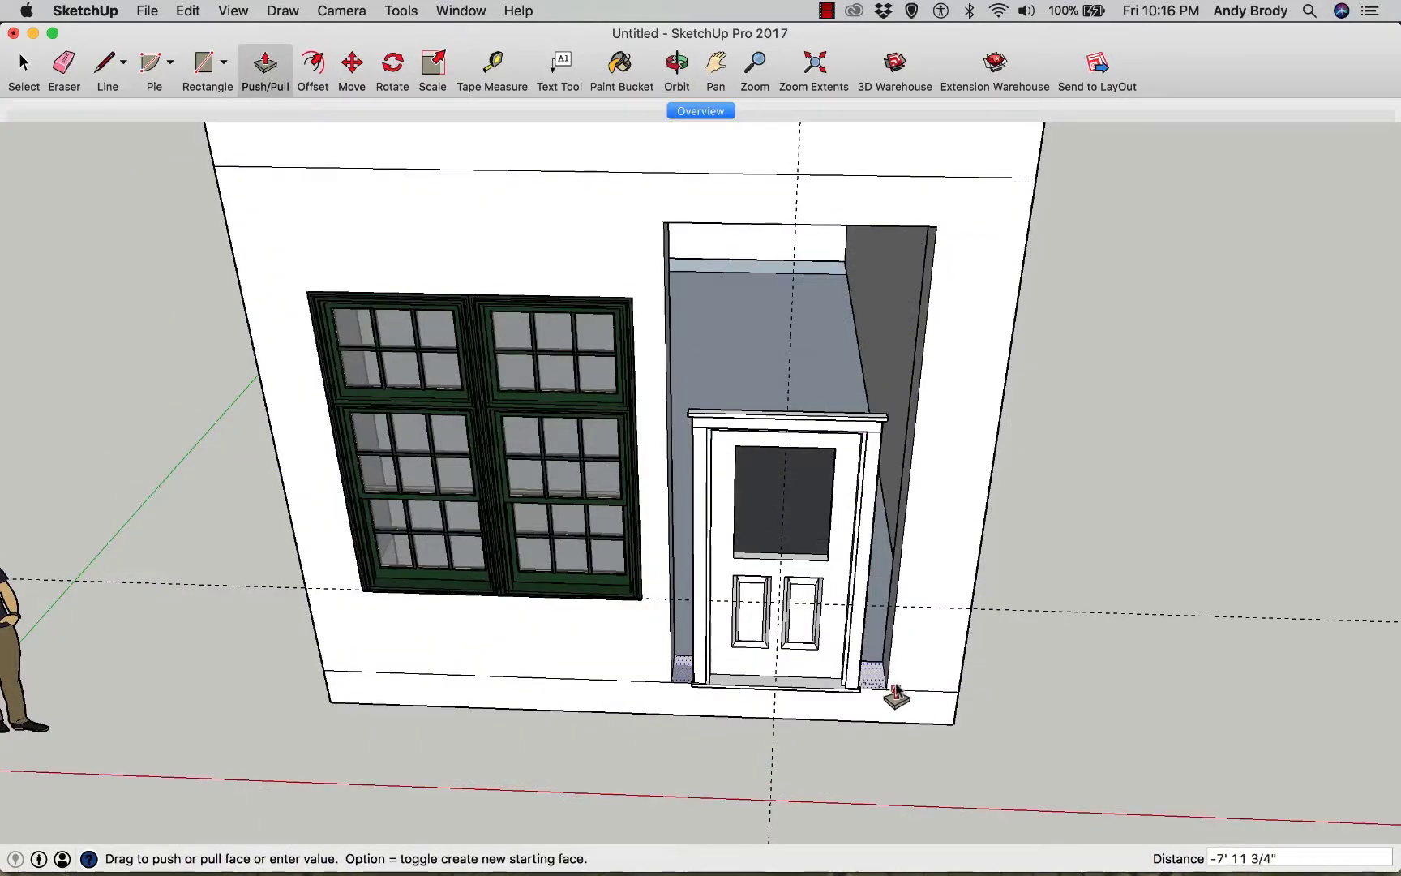
- Pull the top face of the door opening down about 3' 10 1/2" to the top of the door frame
middle_click_drag(863, 228, 844, 328)
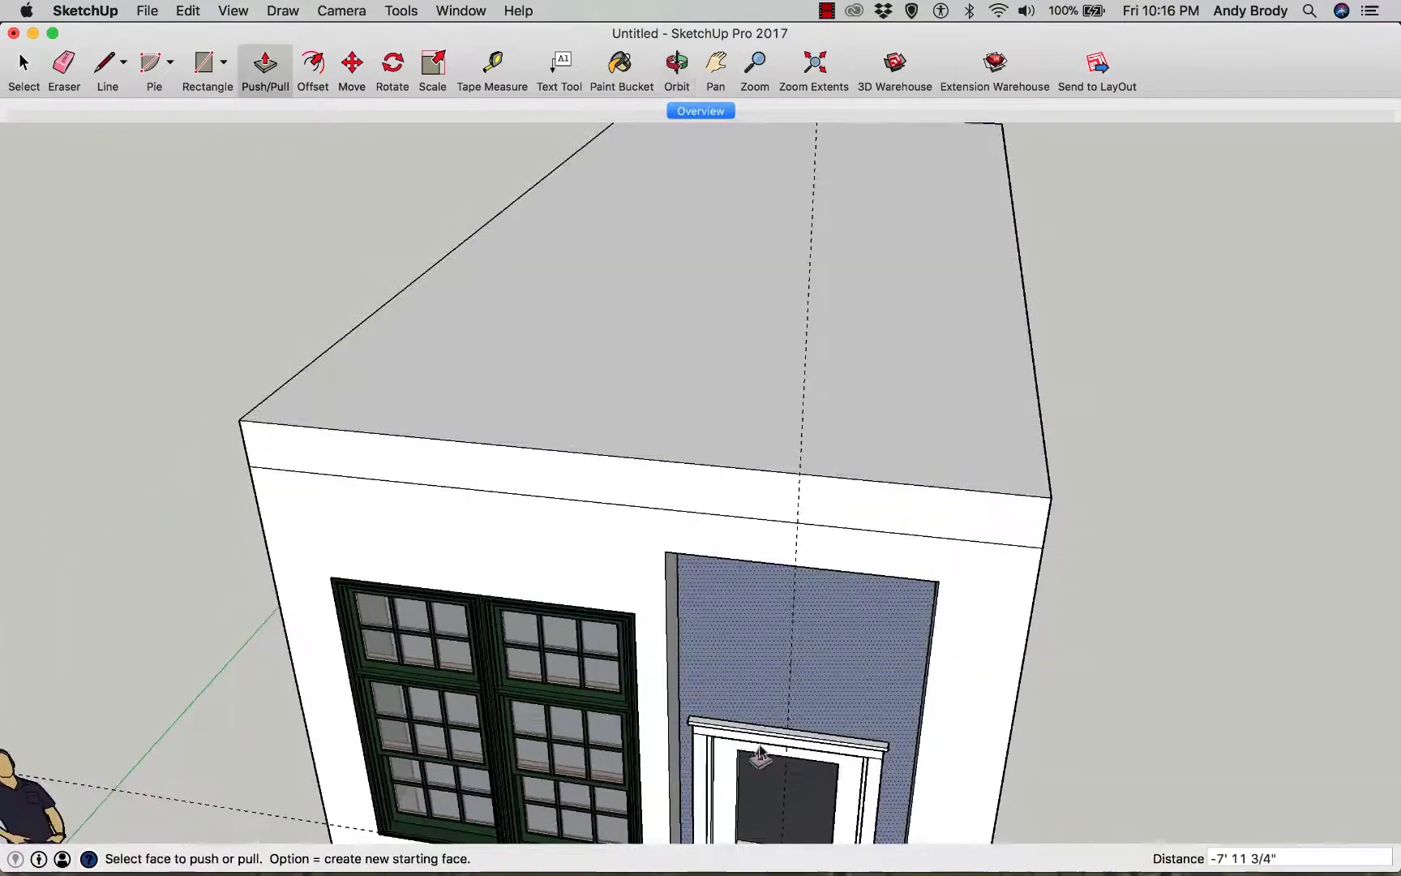
scroll(704, 655, "up", 5)
scroll(702, 646, "up", 4)
middle_click_drag(702, 646, 649, 578, "shift")
scroll(649, 578, "down", 5)
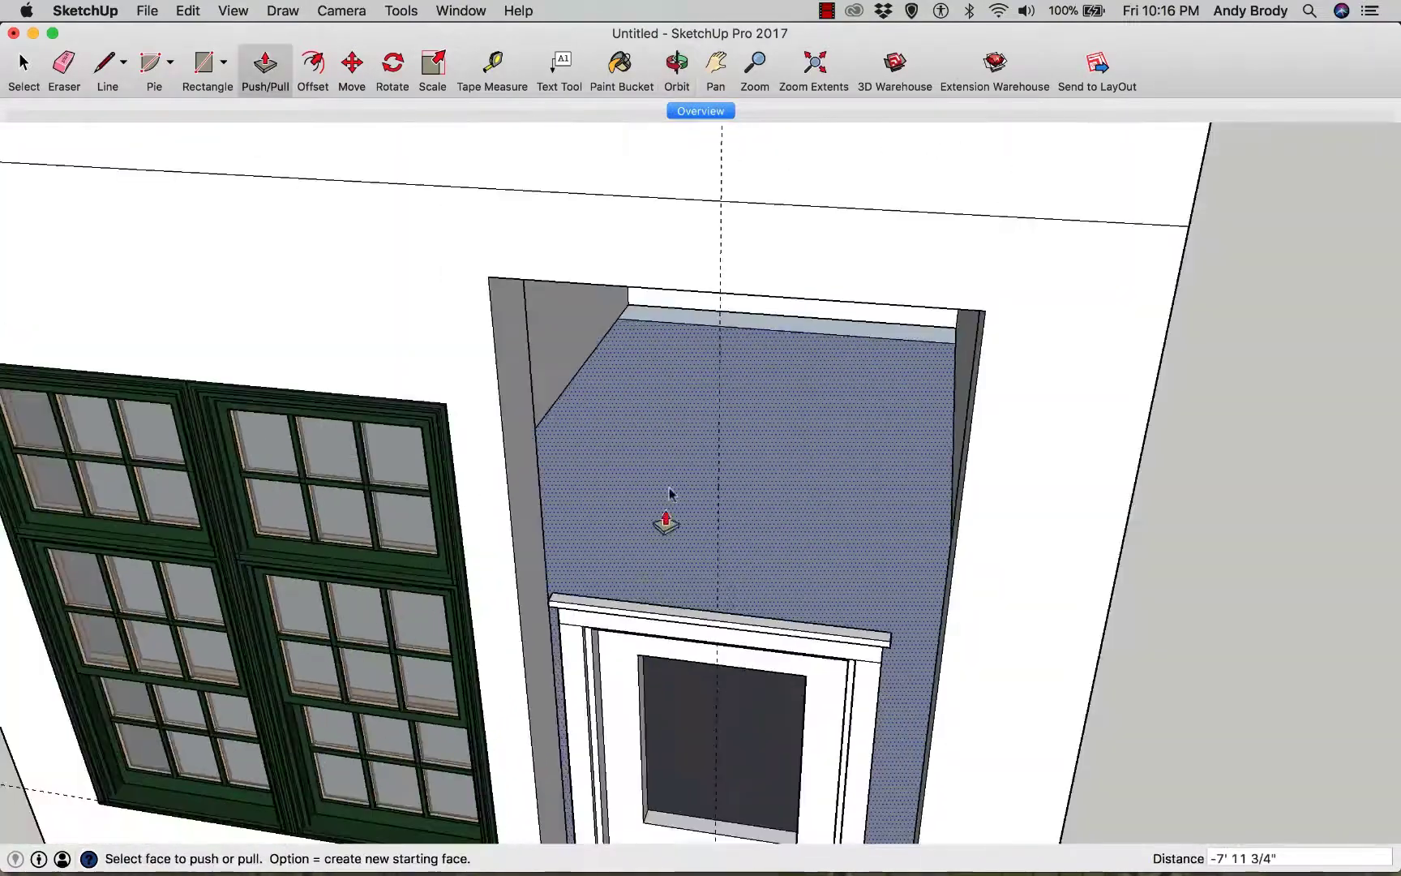
middle_click_drag(670, 492, 607, 266)
middle_click_drag(566, 331, 678, 801)
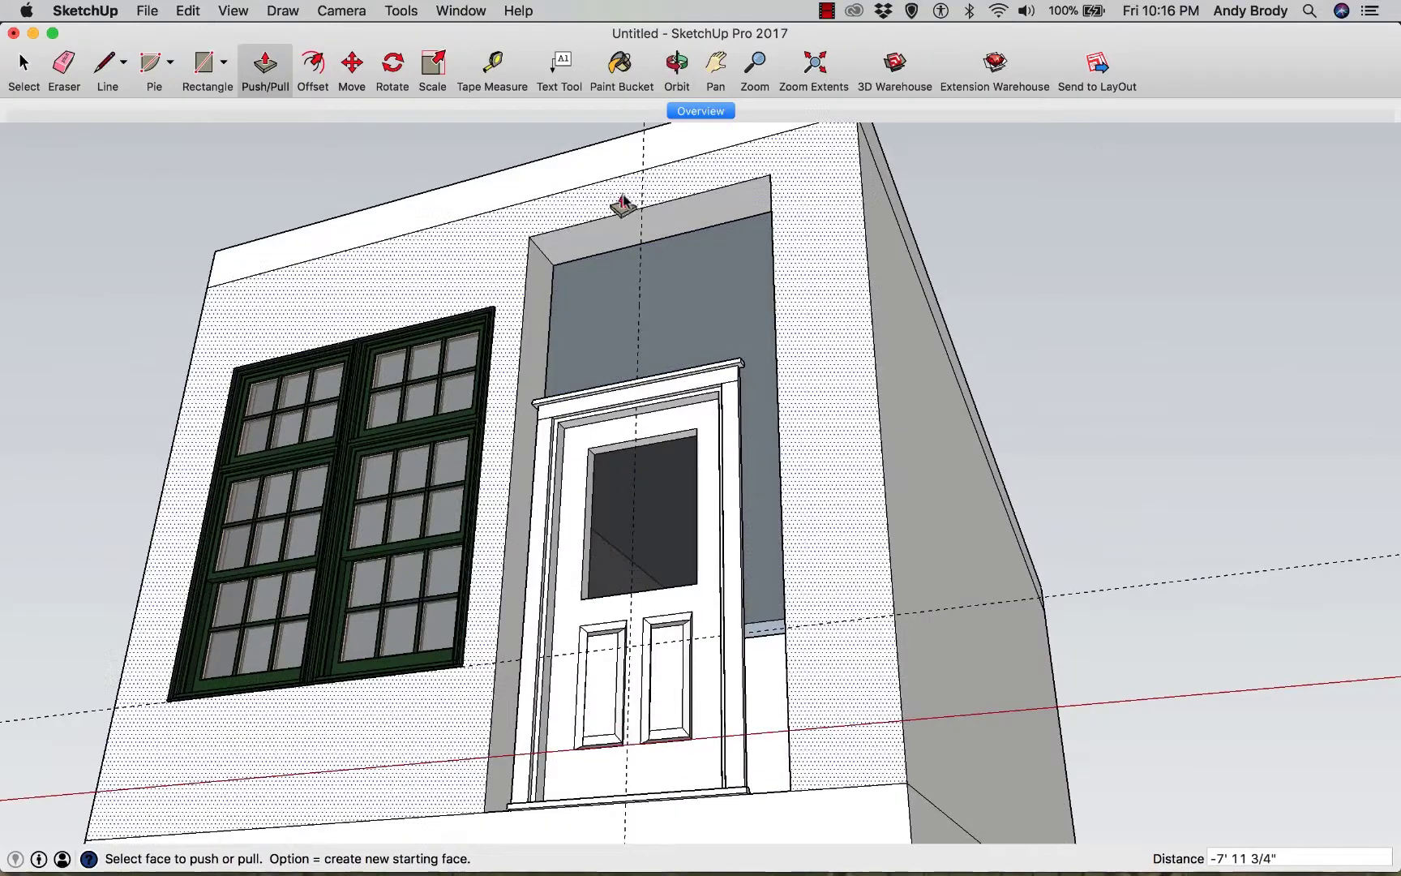
left_click_drag(603, 229, 740, 363)
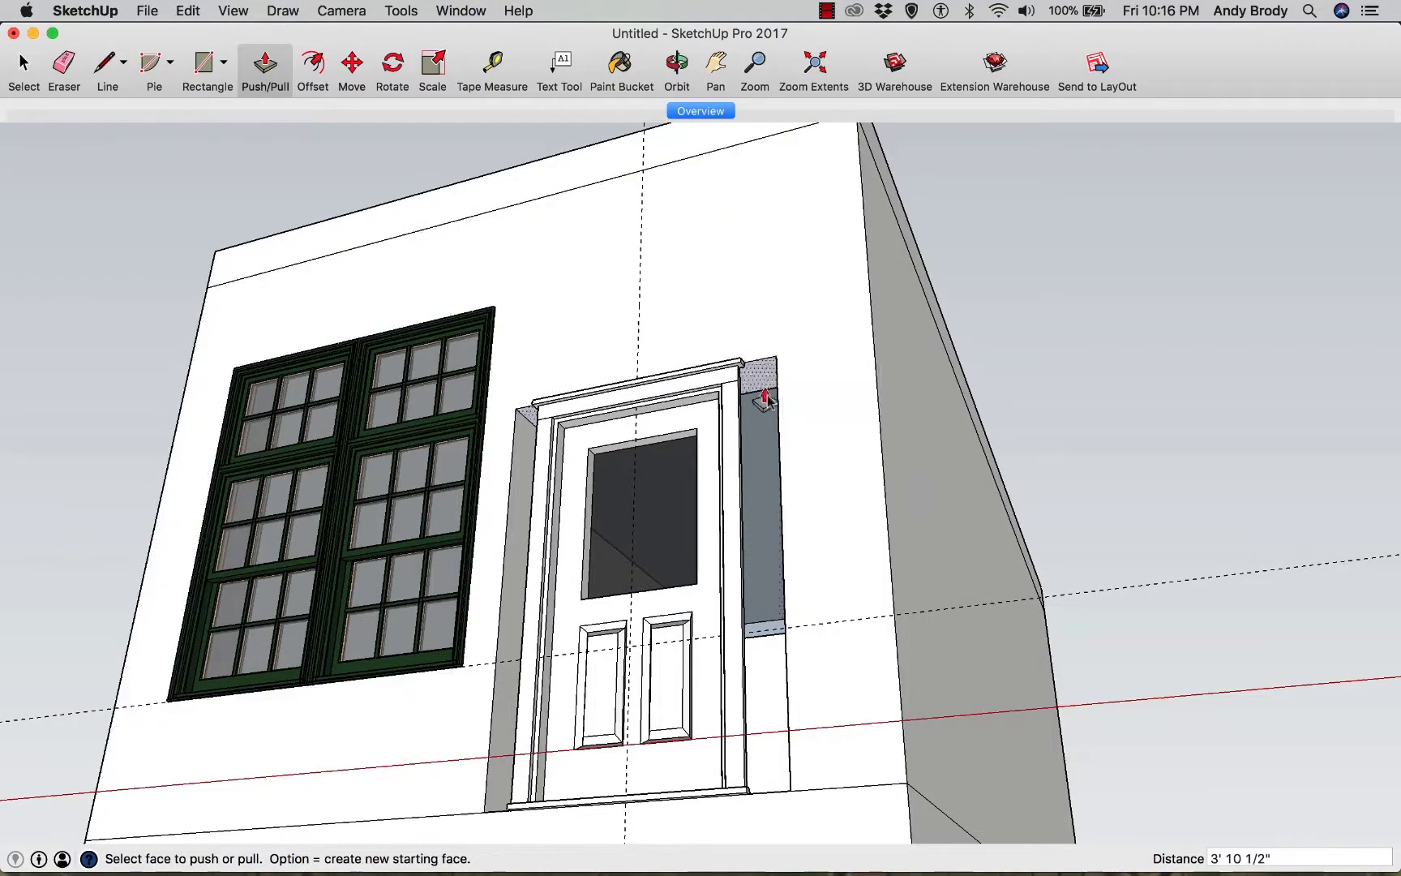
- Pull both side faces of the door opening inward to the outer edges of the door frame
left_click(526, 480)
middle_click_drag(538, 485, 866, 525)
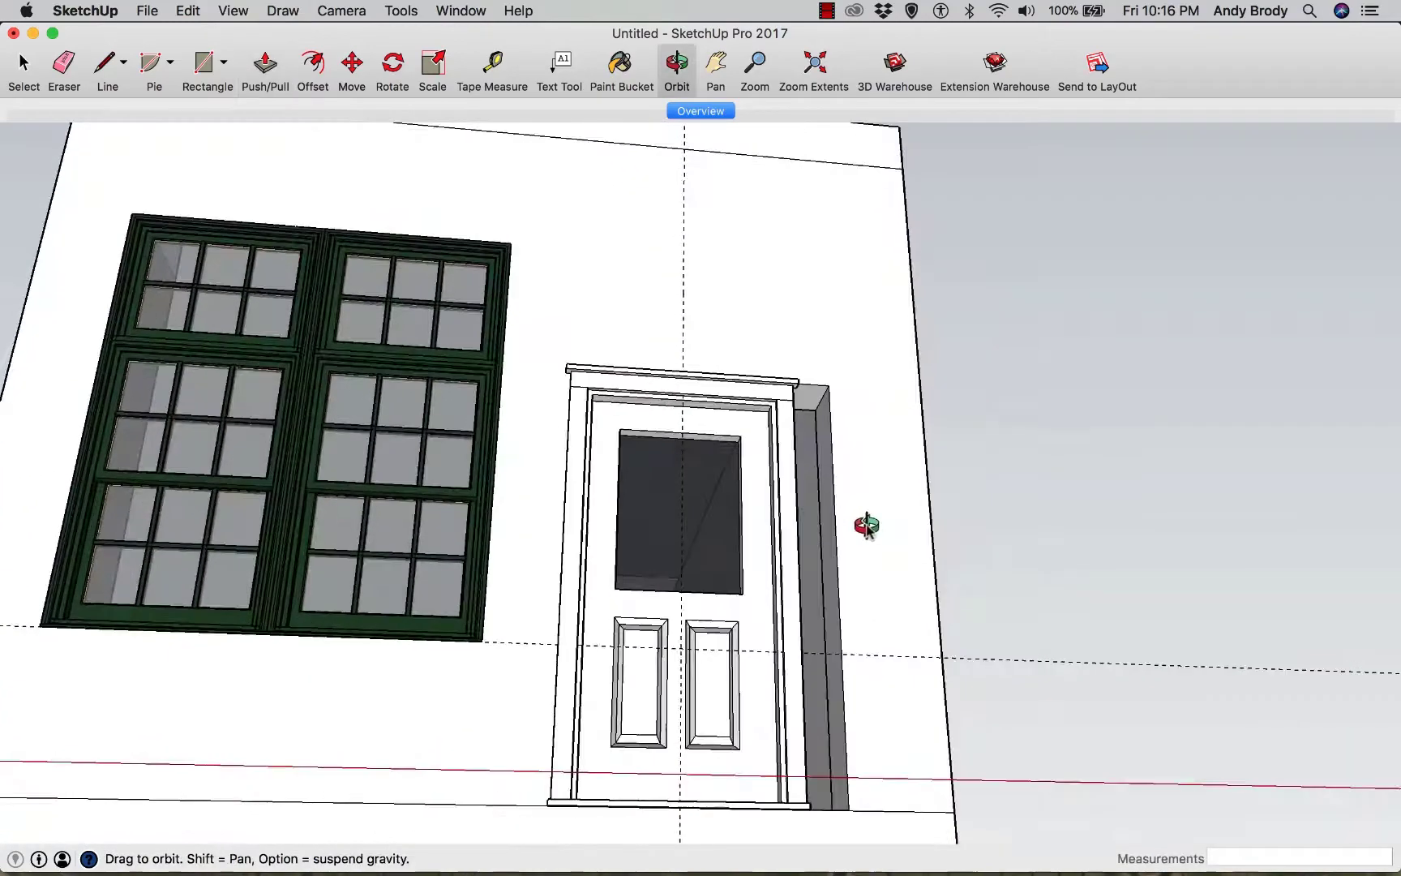
left_click(822, 497)
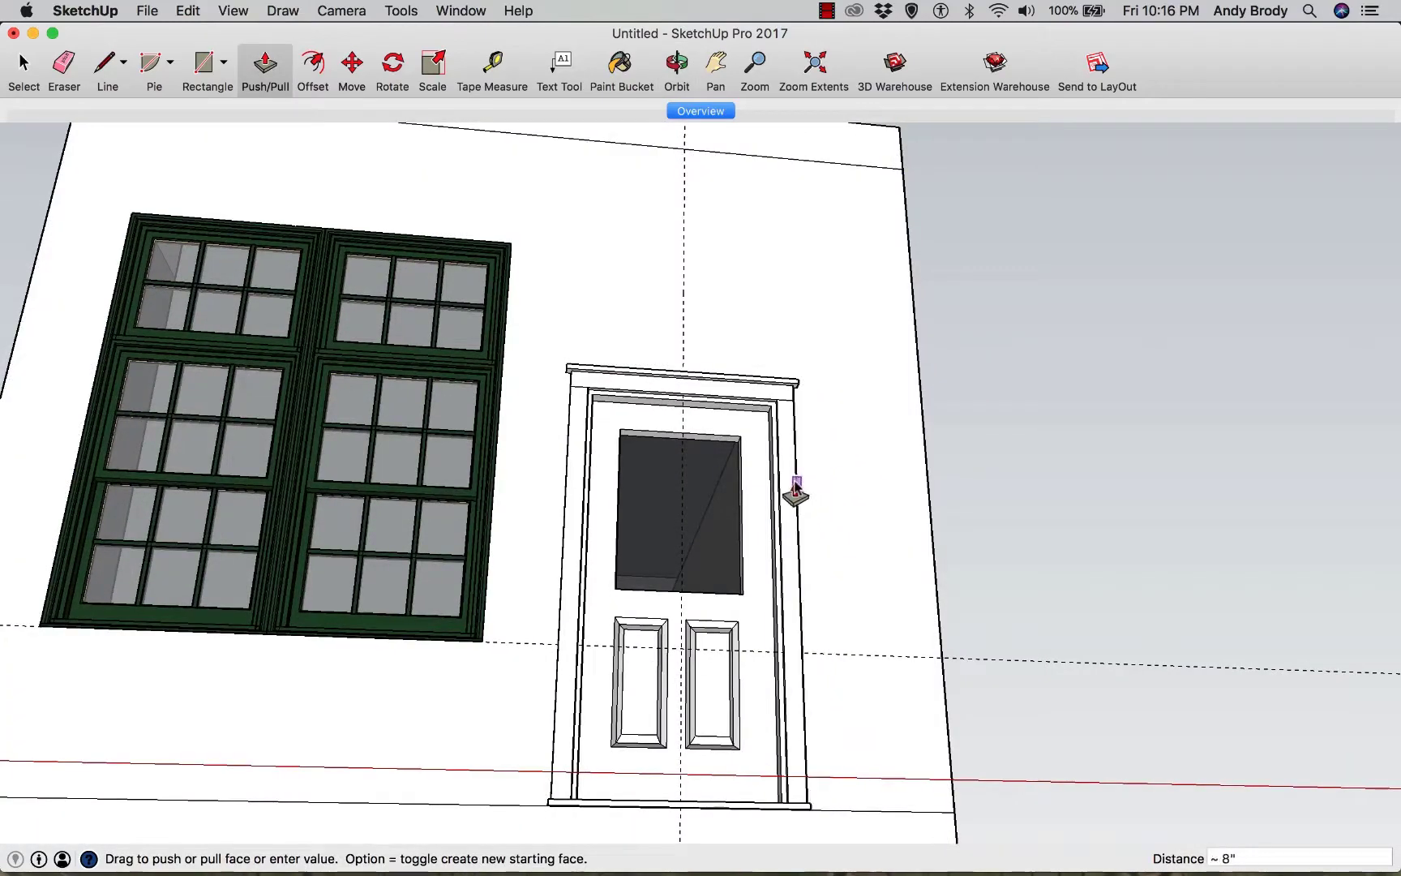
- Draw a wide rectangle on the wall above the front window and push it in 1' to cut through the wall
middle_click_drag(596, 410, 384, 350)
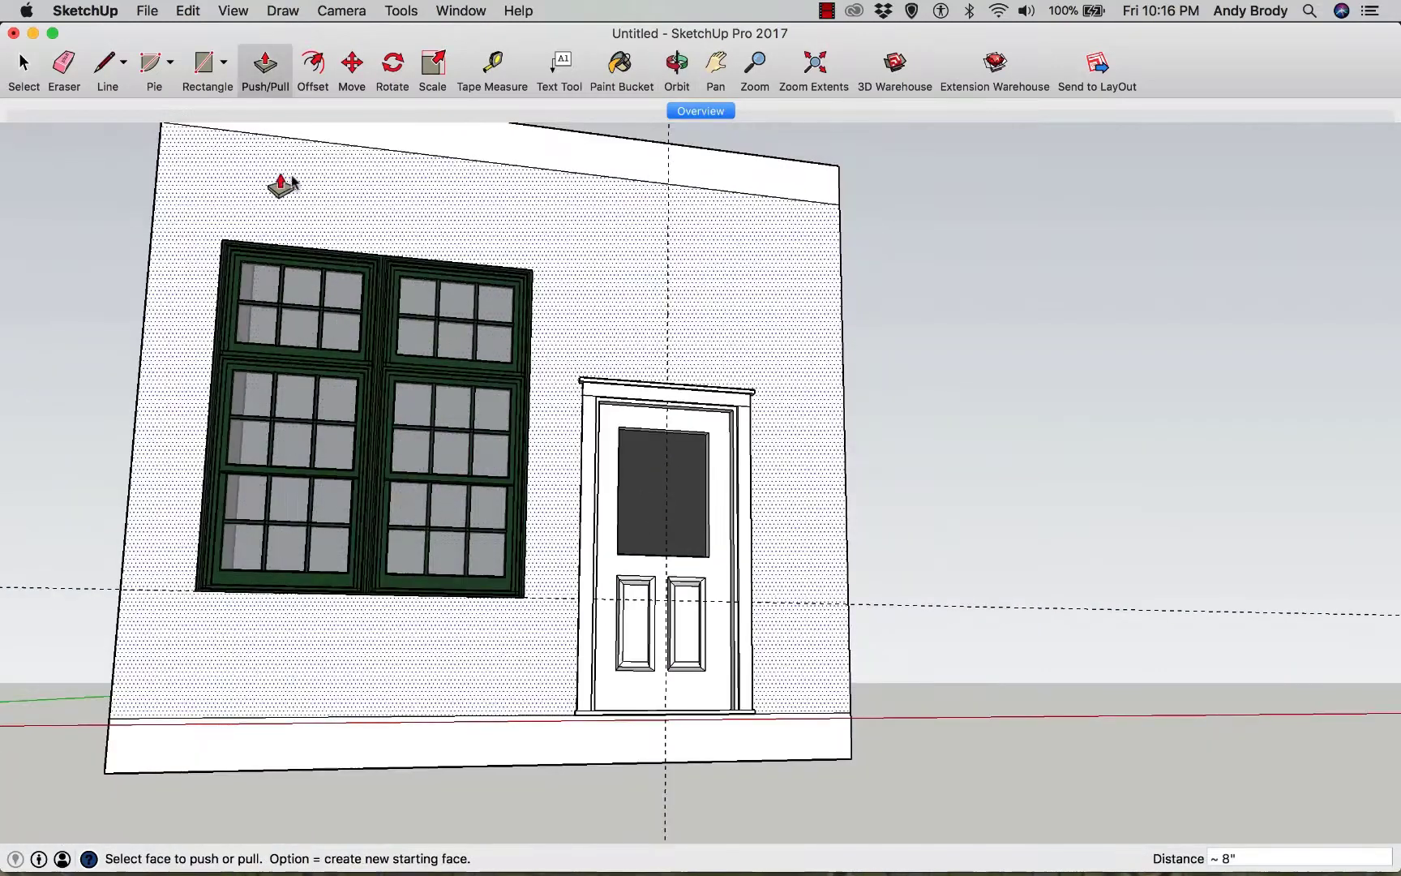
left_click(205, 70)
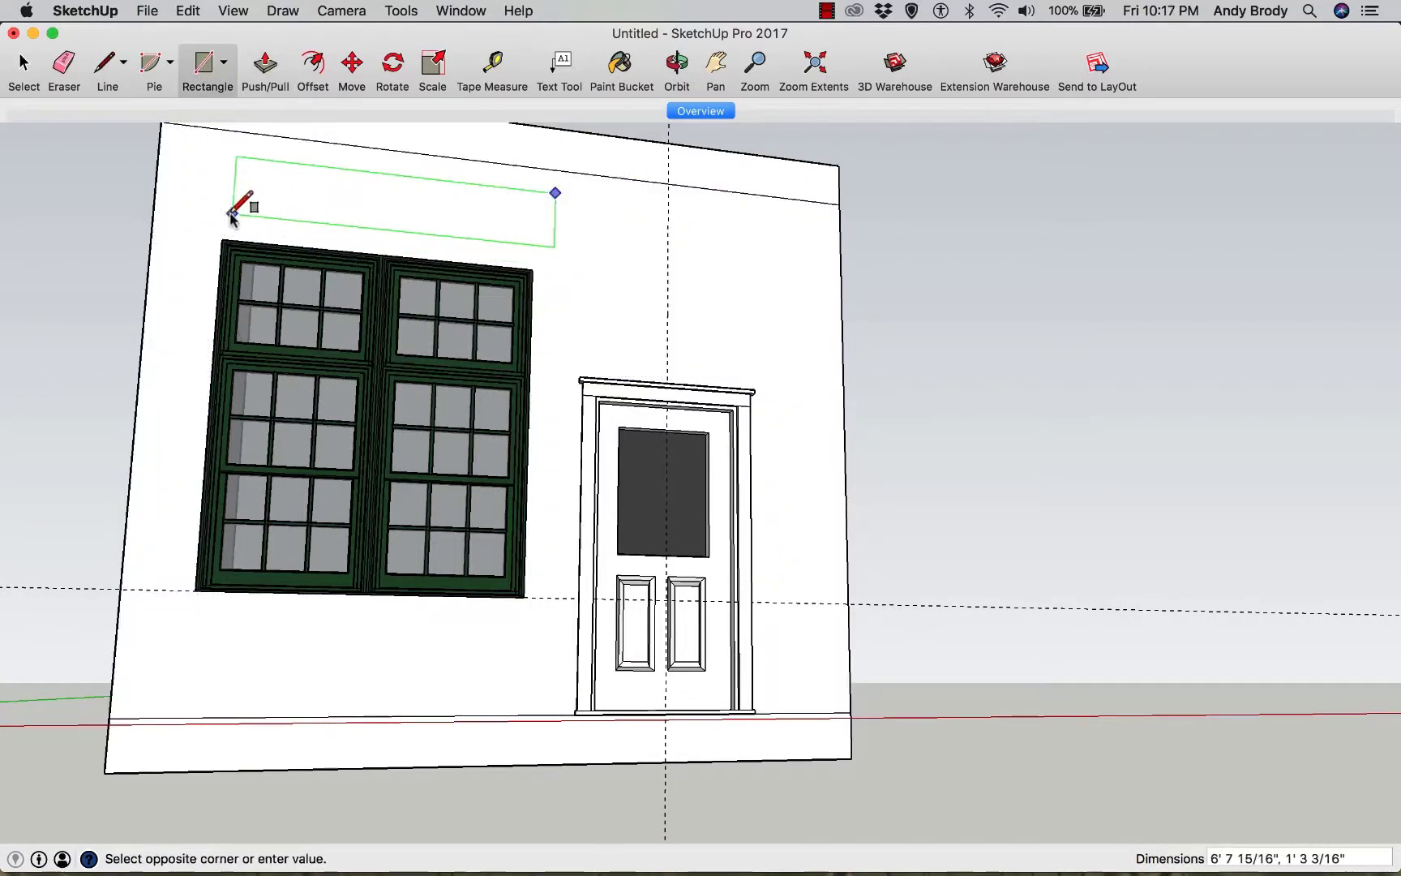
key("p")
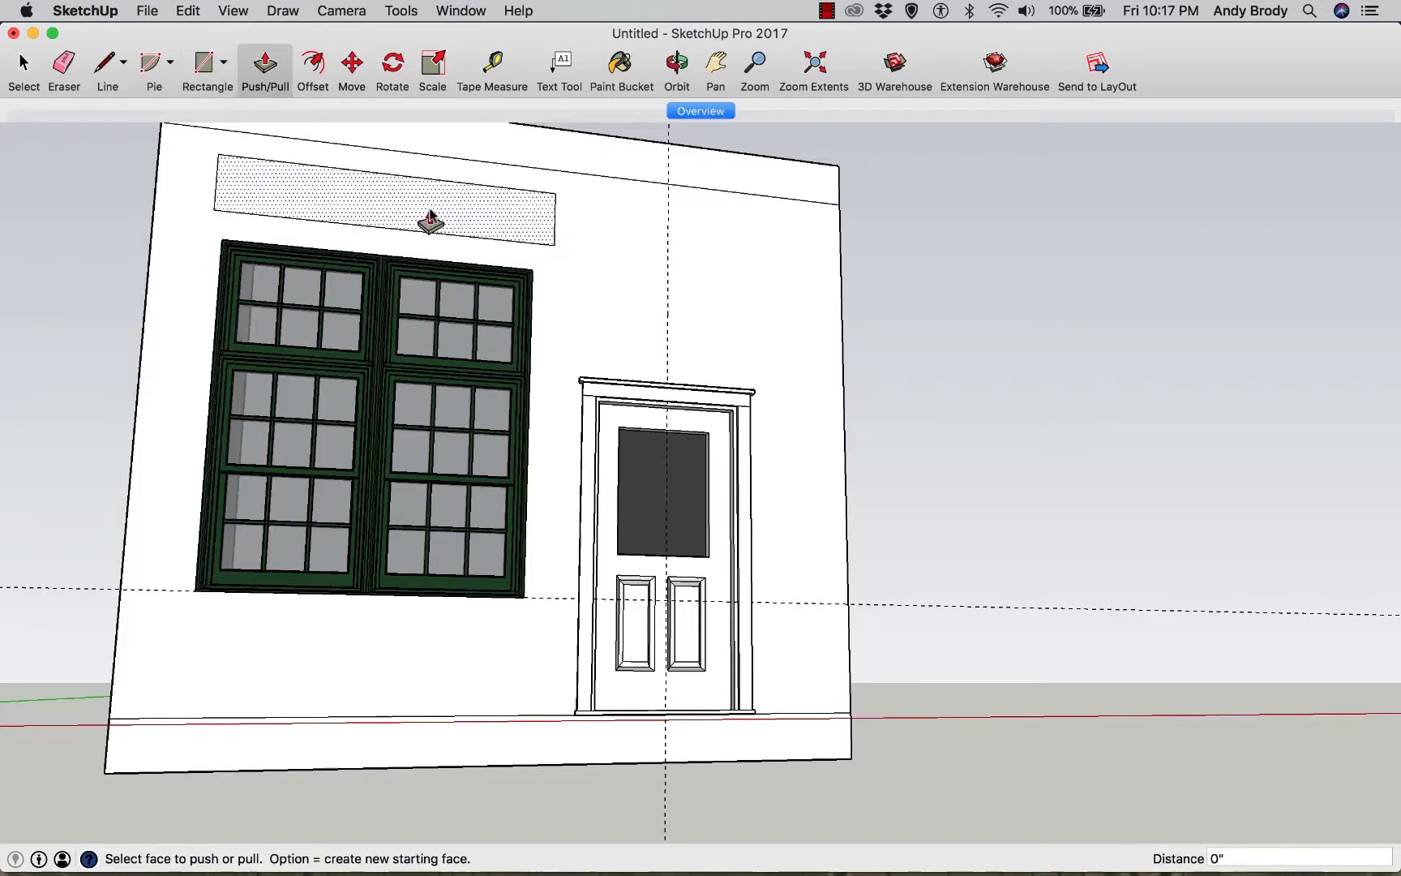
left_click(421, 214)
left_click(402, 219)
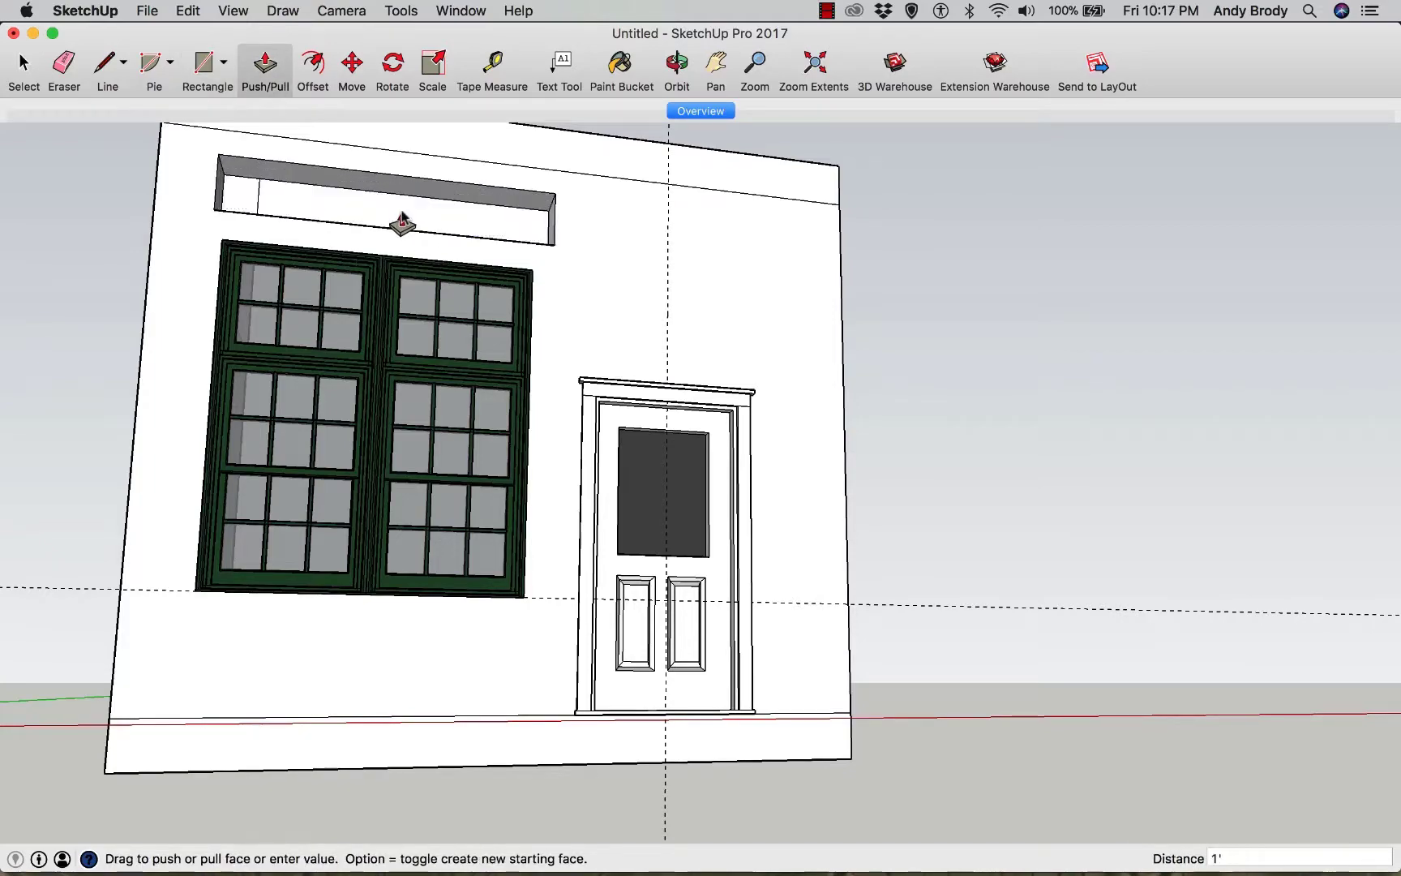
- Push the bottom face of the opening above the window down about 7' 8 5/16" to the window's lower edge
middle_click_drag(401, 222, 375, 438)
left_click(411, 361)
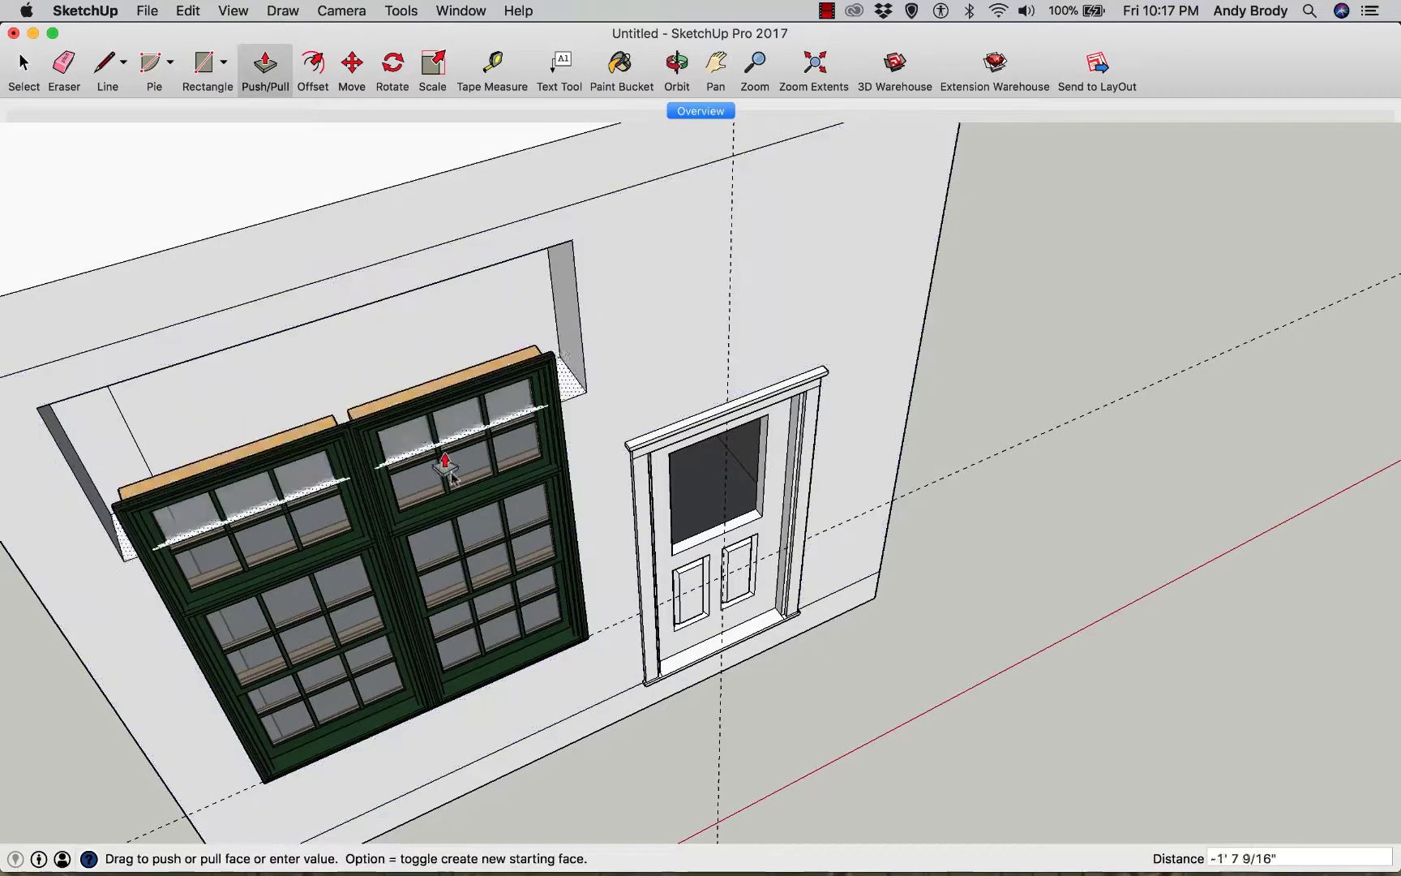
left_click(553, 653)
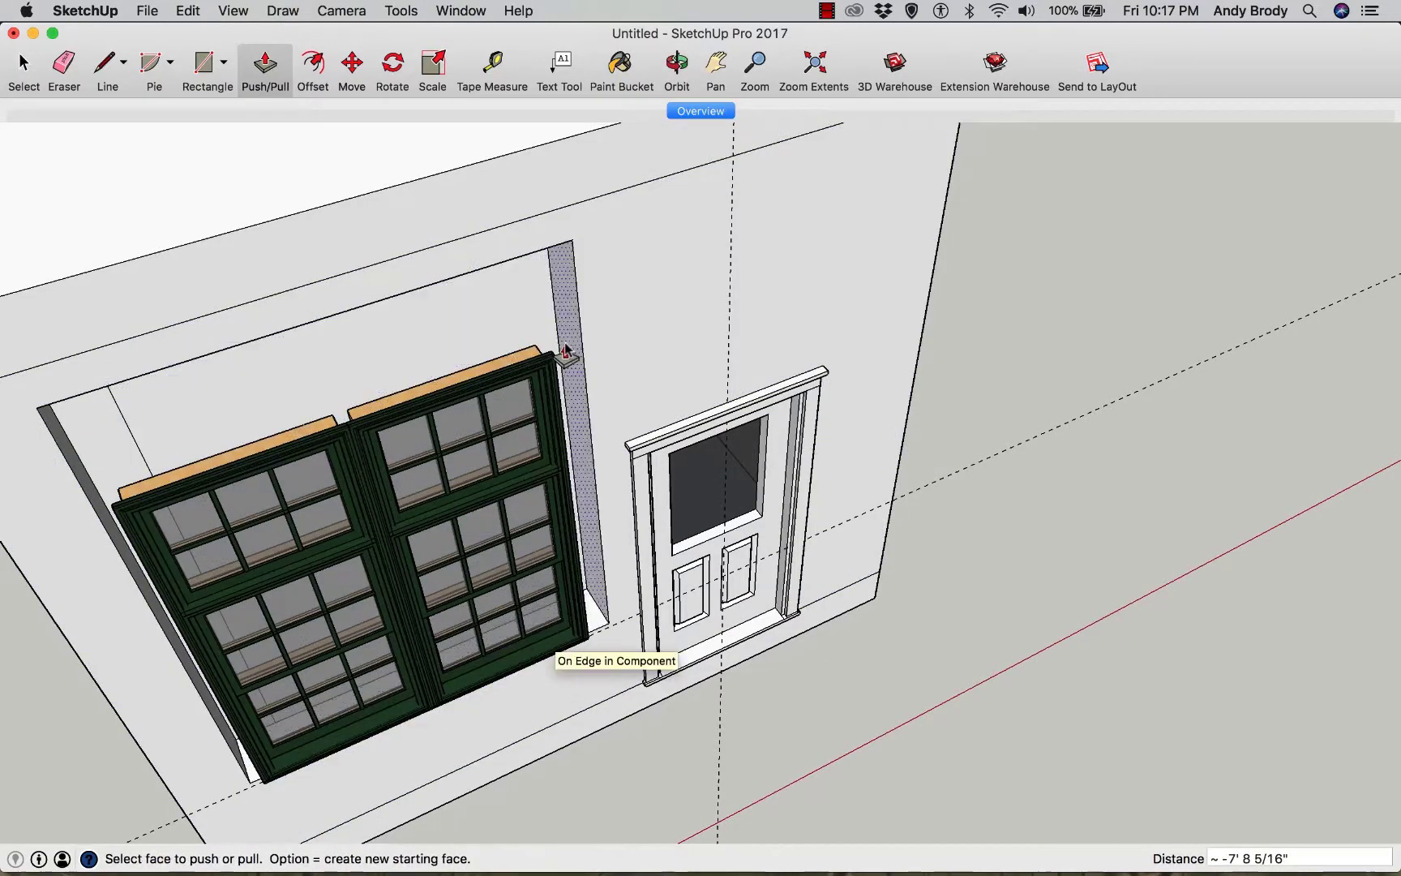
- Pull the two side faces of the window opening inward until they are hidden behind the window frame's outer edges
left_click(559, 357)
left_click(540, 356)
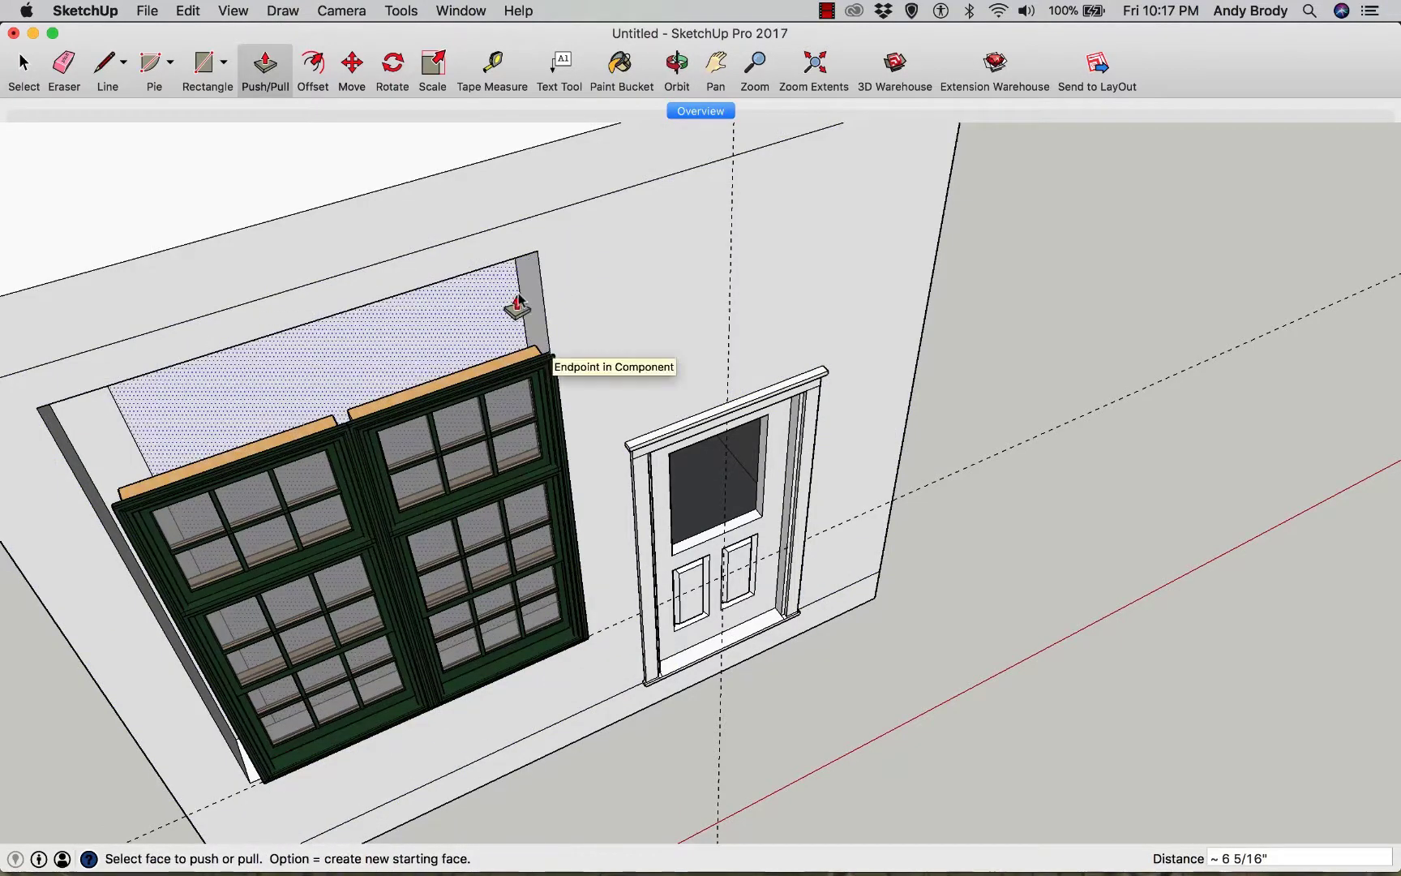
left_click(525, 312)
left_click(535, 340)
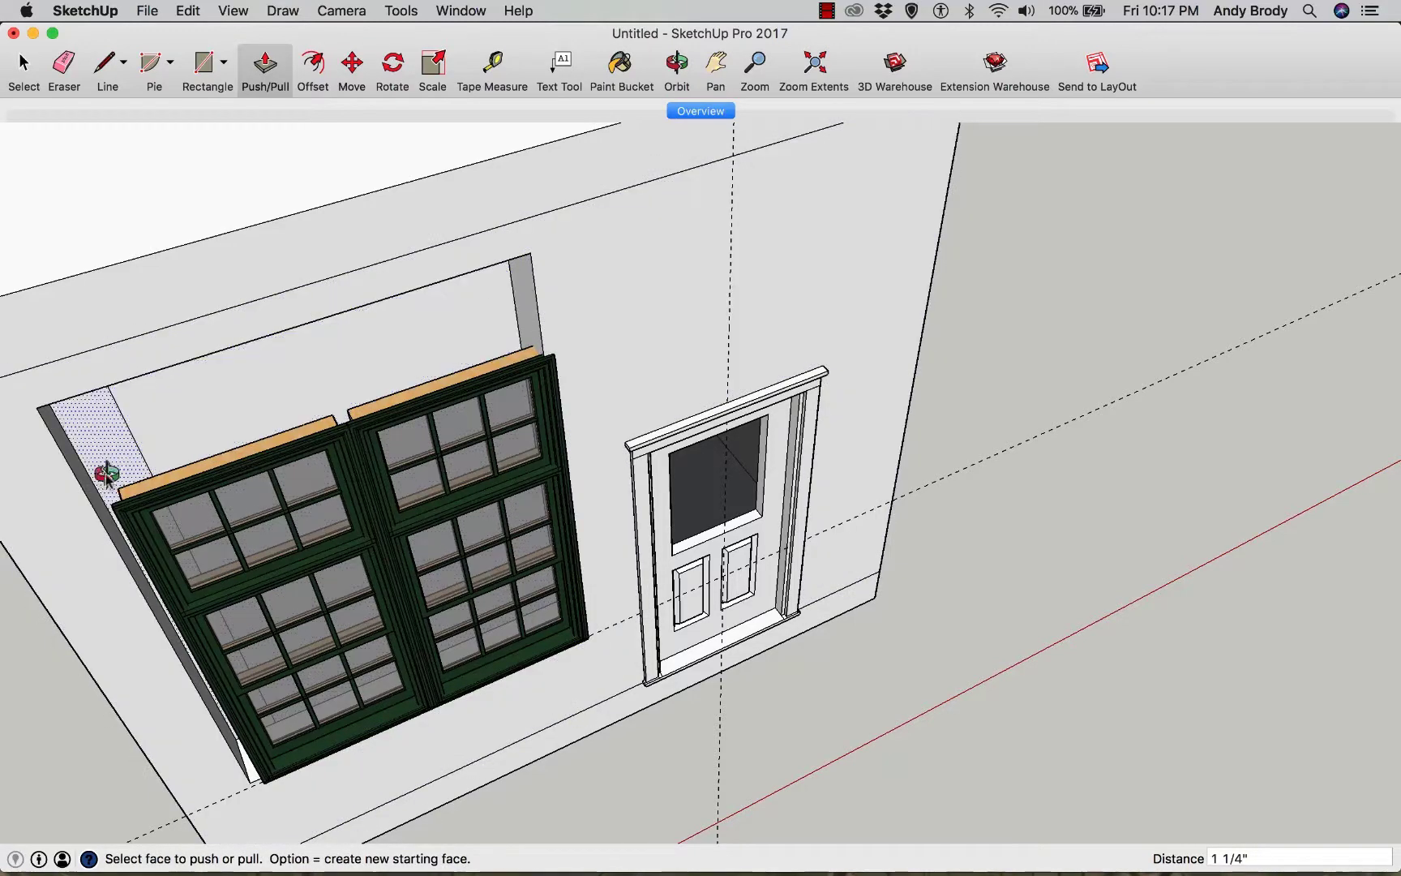
mouse_move(107, 474)
middle_mouse_down()
mouse_move(62, 500)
mouse_move(89, 489)
middle_mouse_up()
left_click(87, 489)
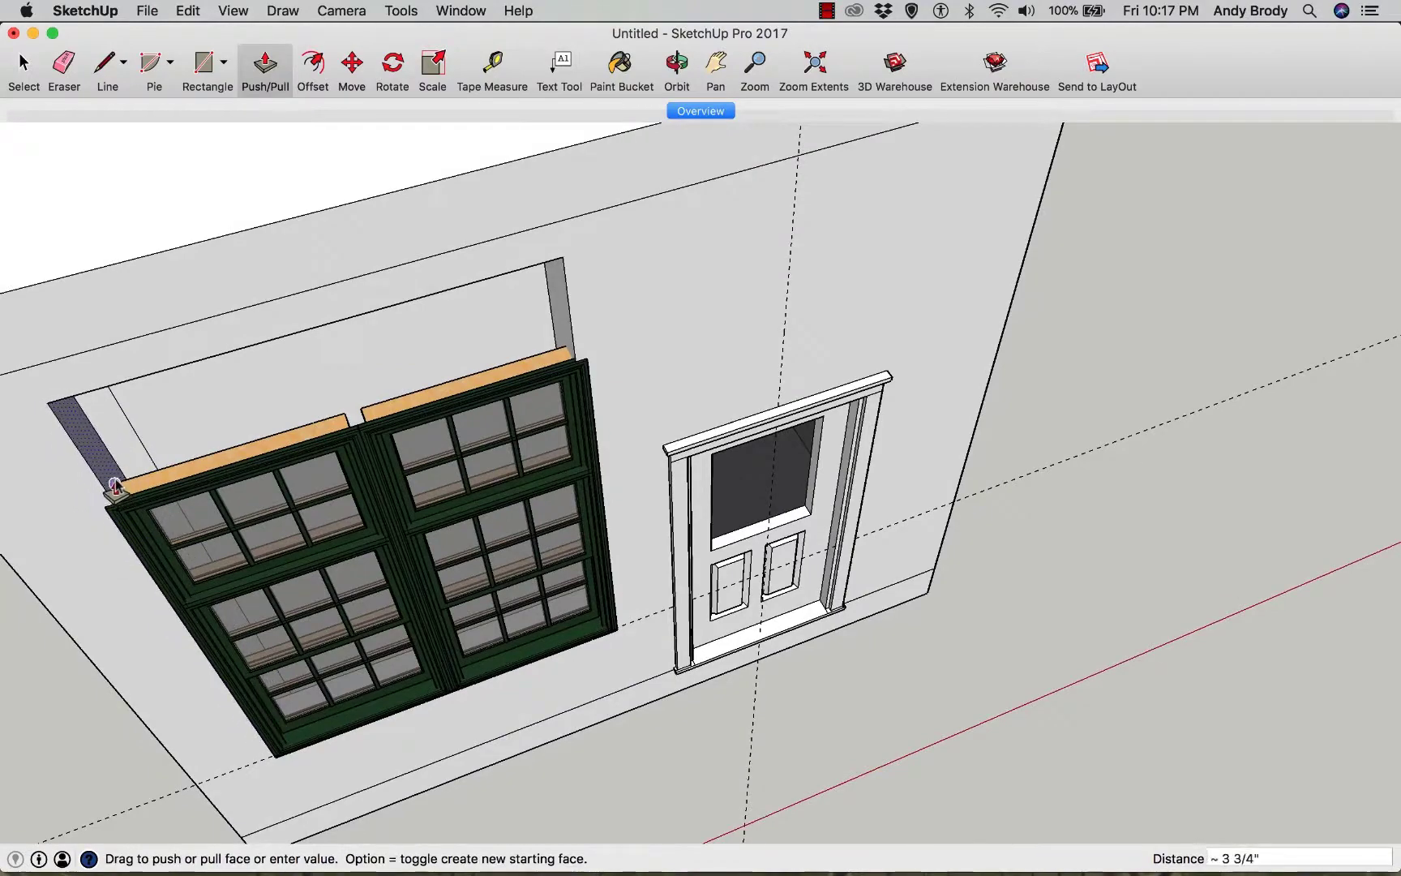
left_click(115, 487)
- Pull the top face of the window opening down about 1' 11 11/16" to the window frame's top edge
middle_click_drag(292, 426, 313, 234)
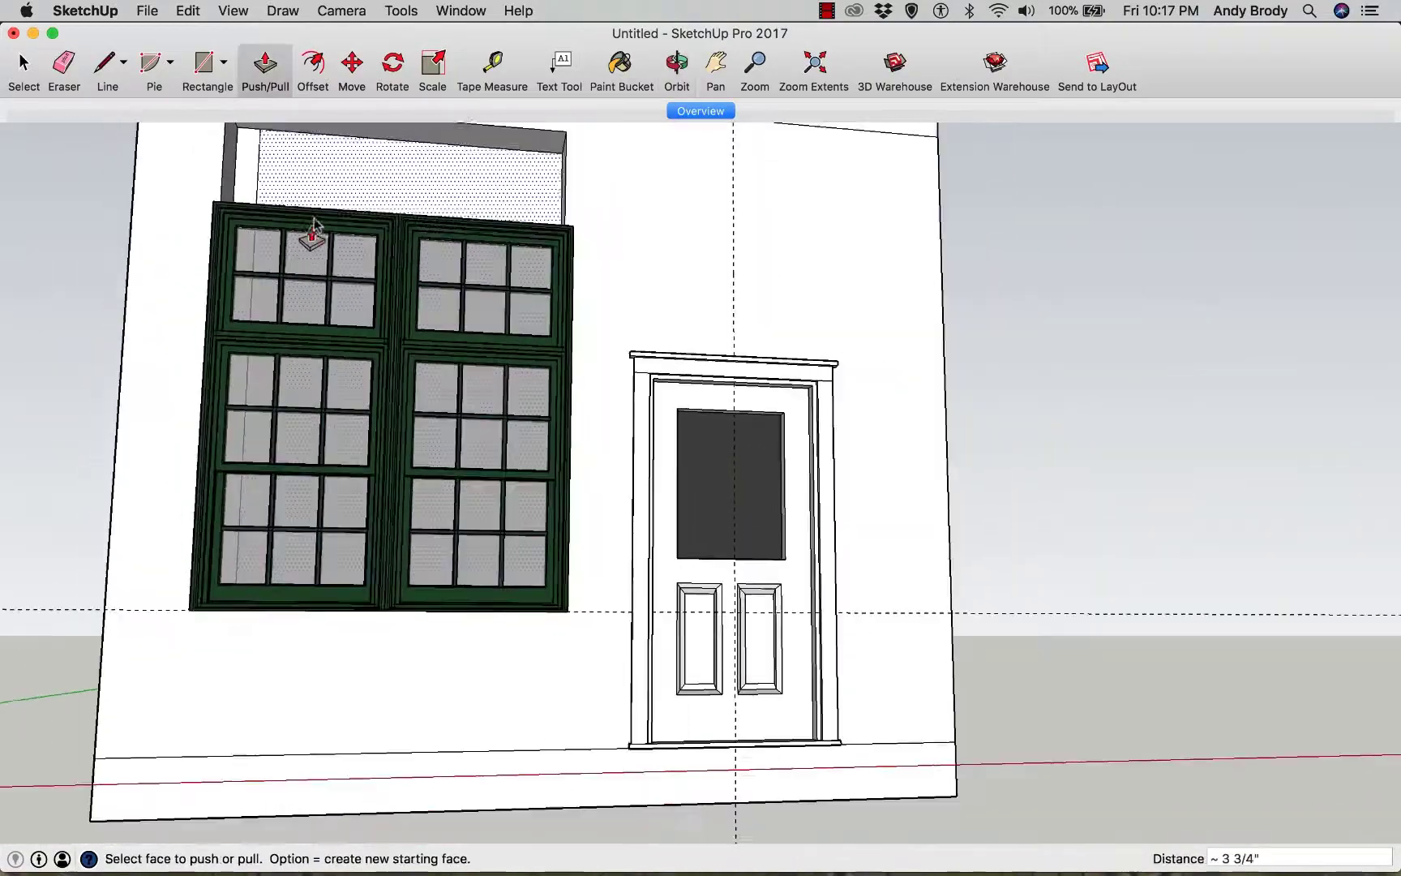
left_click(526, 146)
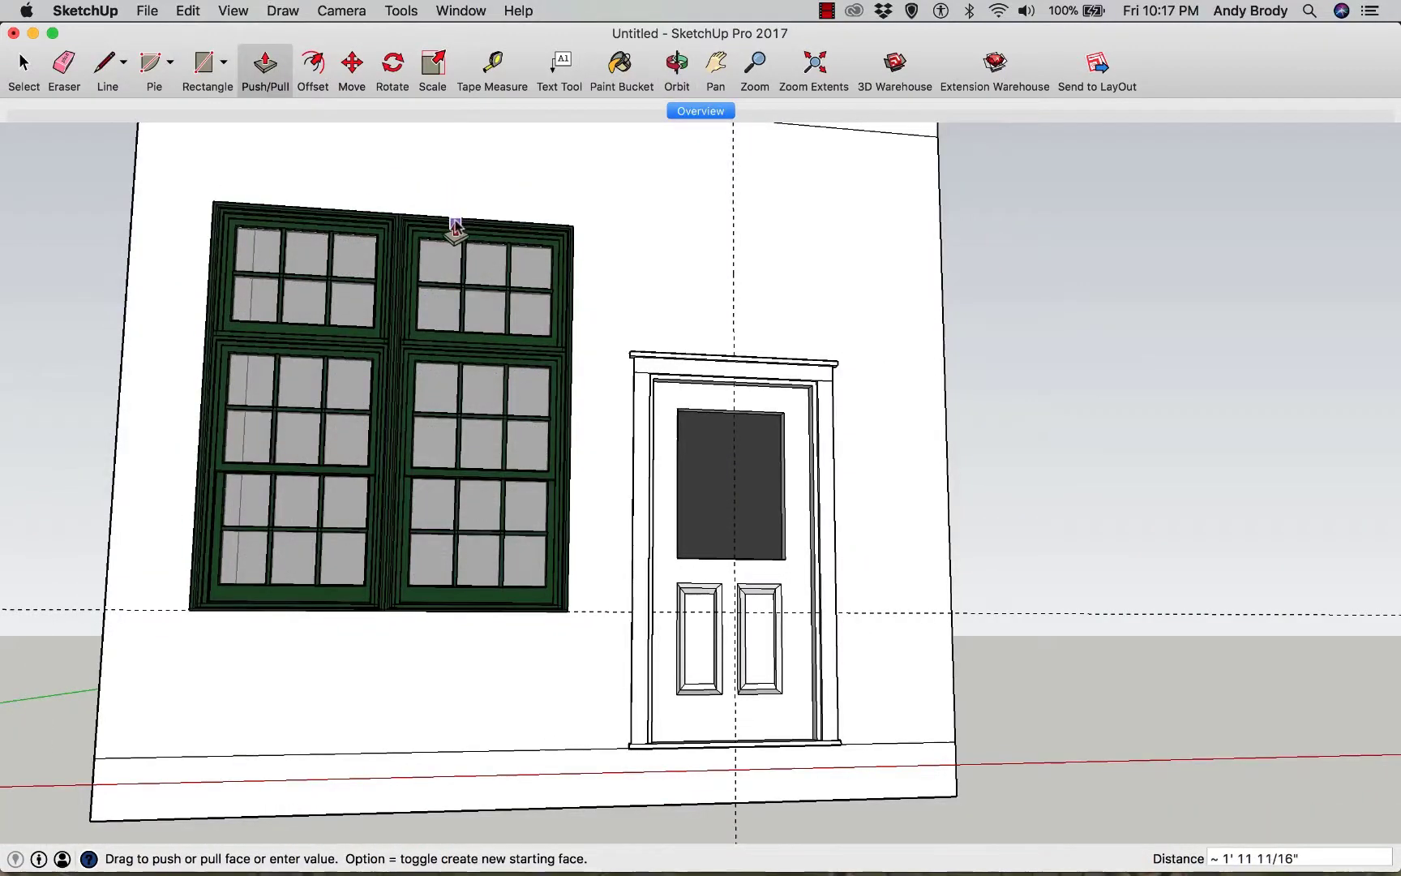
left_click(457, 226)
- Move the view through the front wall into the building and examine the interior's rear wall, floor and ceiling
middle_click_drag(441, 356, 641, 589)
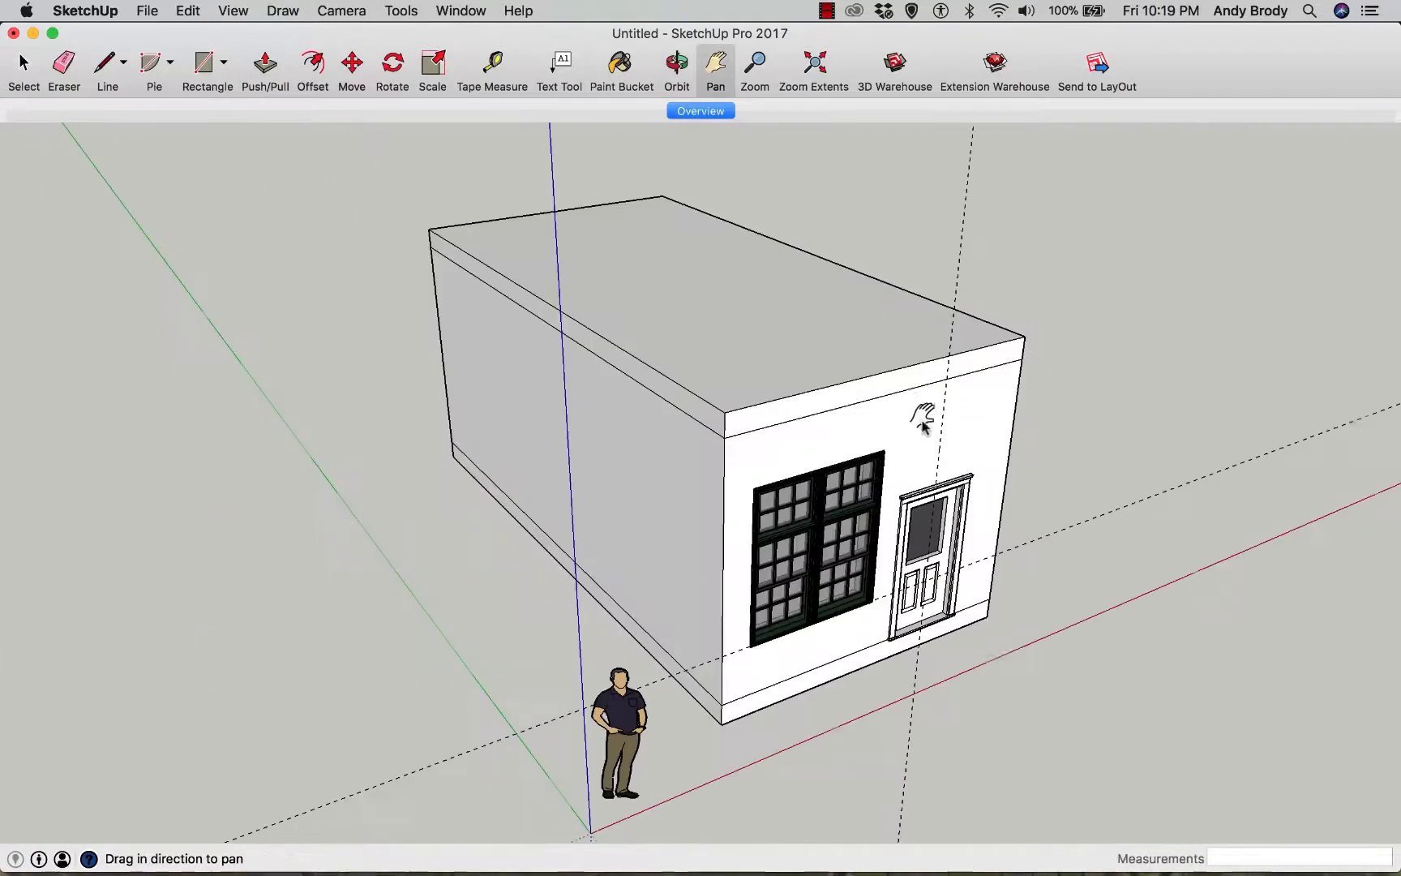
middle_click_drag(855, 506, 571, 298)
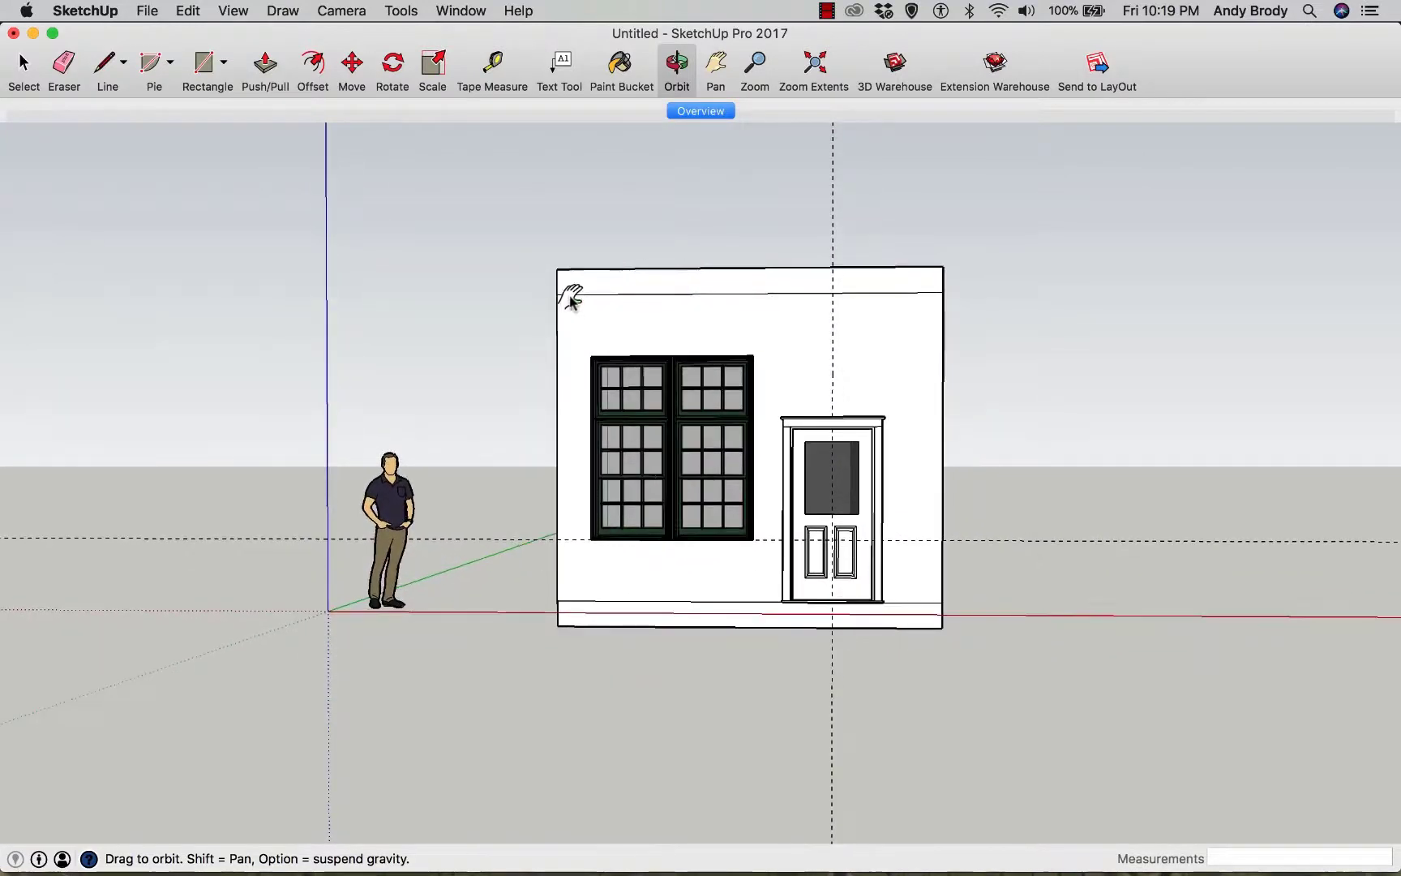
left_click(756, 62)
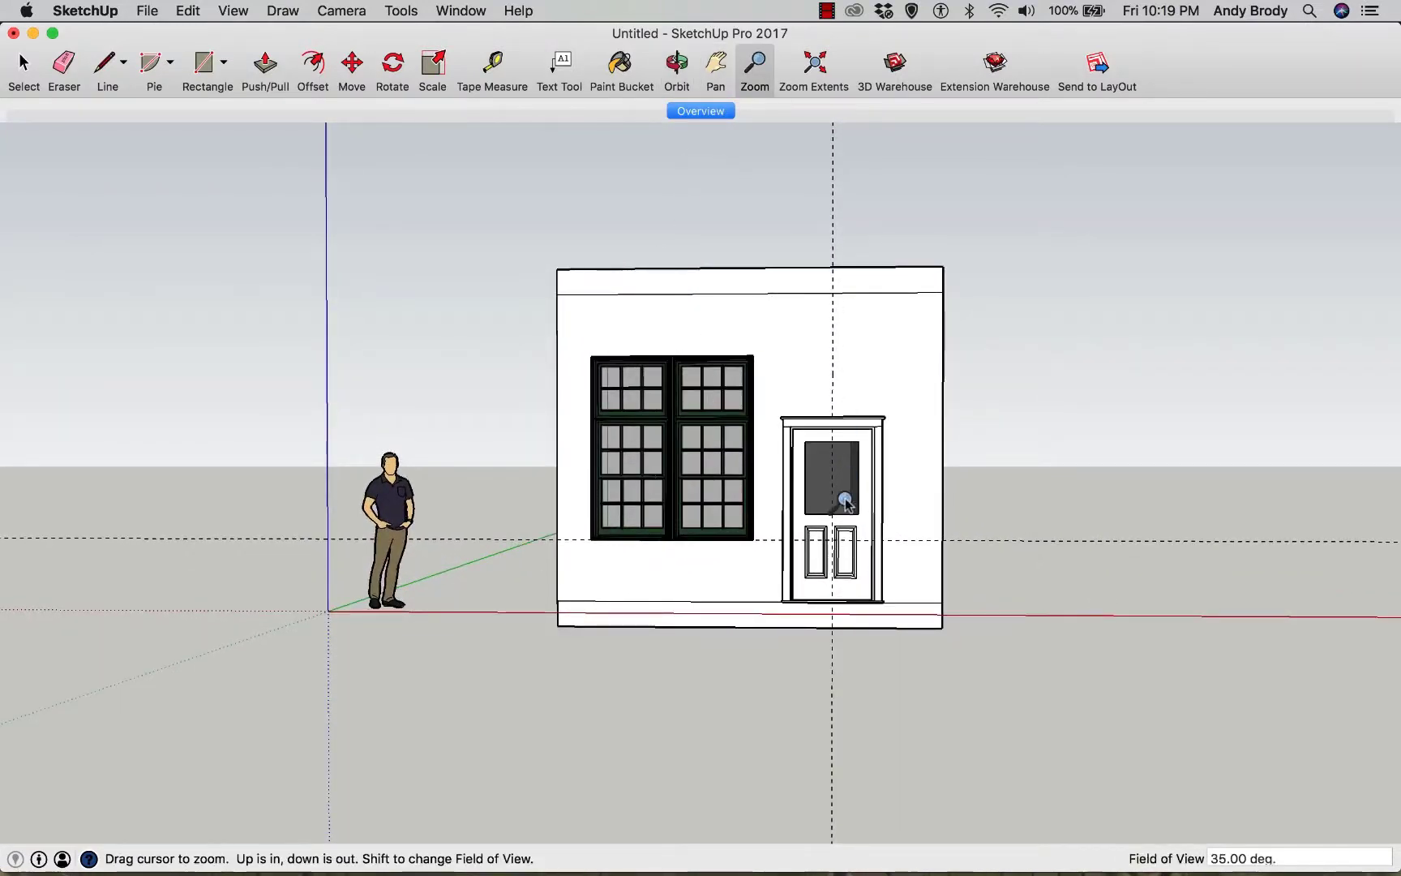
left_click_drag(842, 500, 729, 251)
left_click_drag(872, 594, 646, 135)
scroll(797, 538, "up", 15)
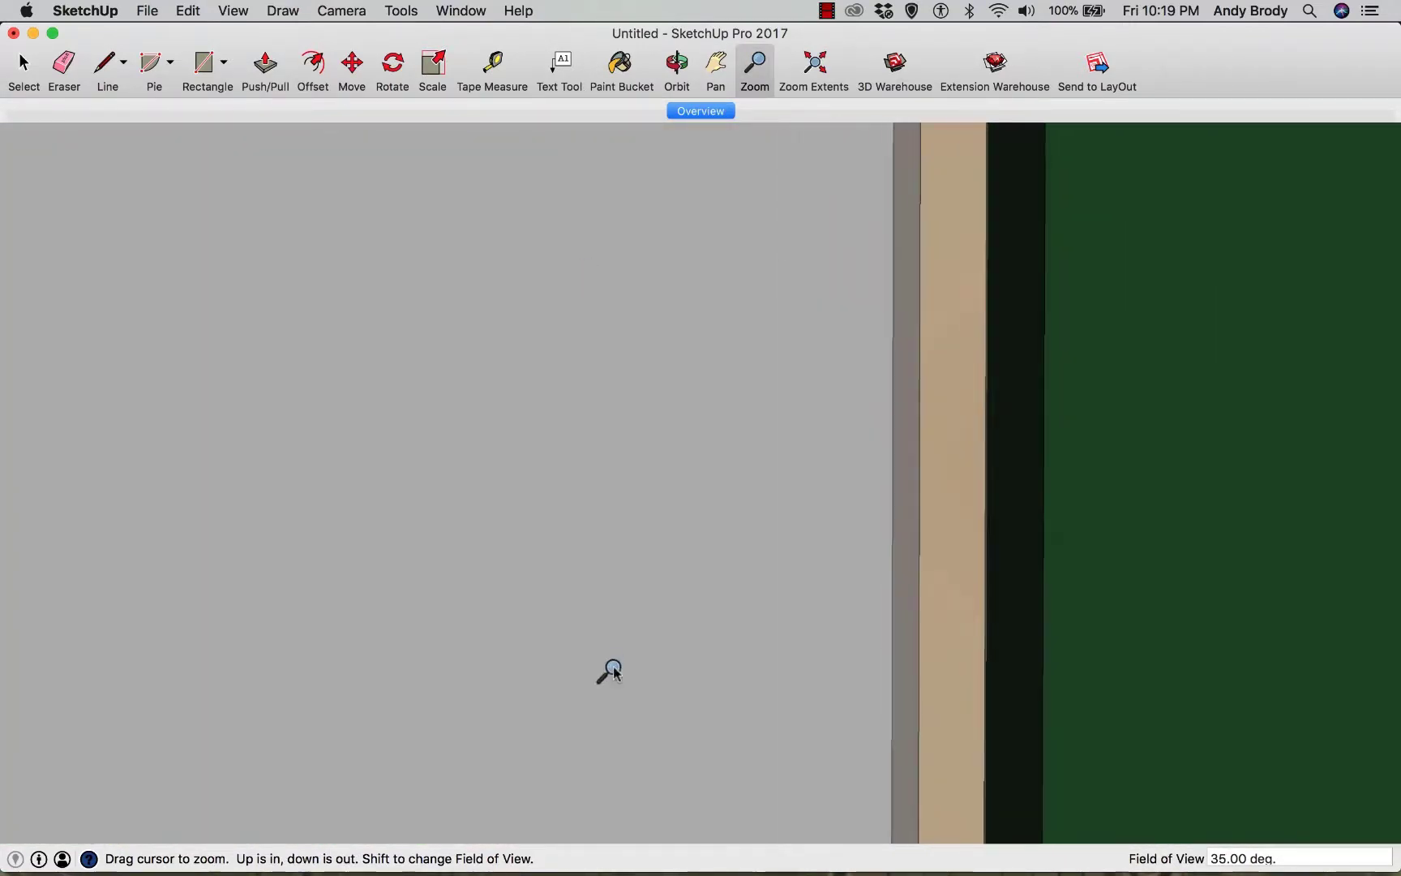
left_click_drag(613, 668, 426, 161)
left_click_drag(697, 829, 537, 426)
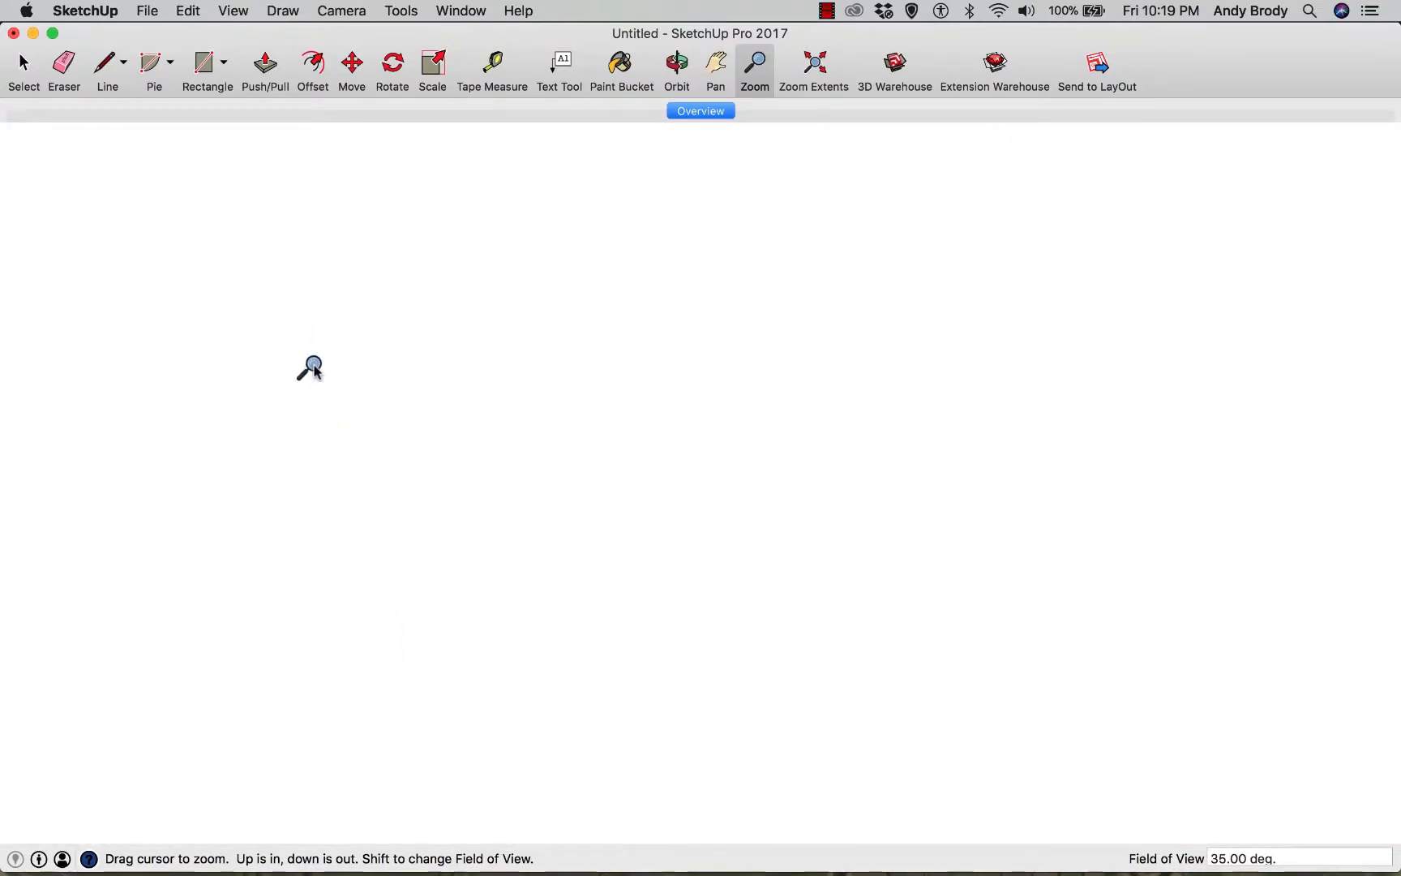
left_click_drag(394, 444, 447, 406)
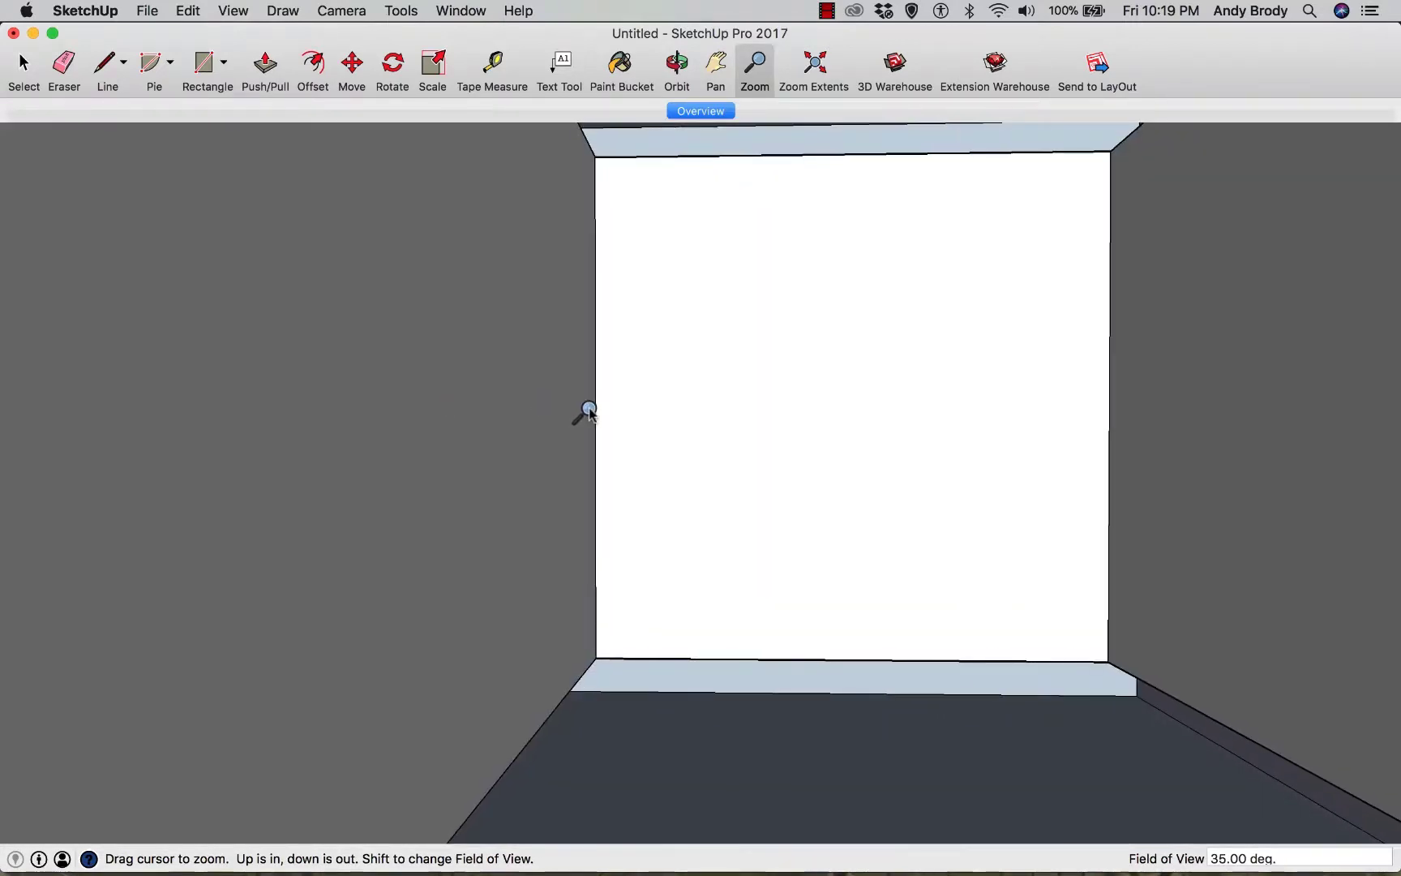
left_click(677, 65)
left_click_drag(672, 210, 661, 325)
left_click(715, 63)
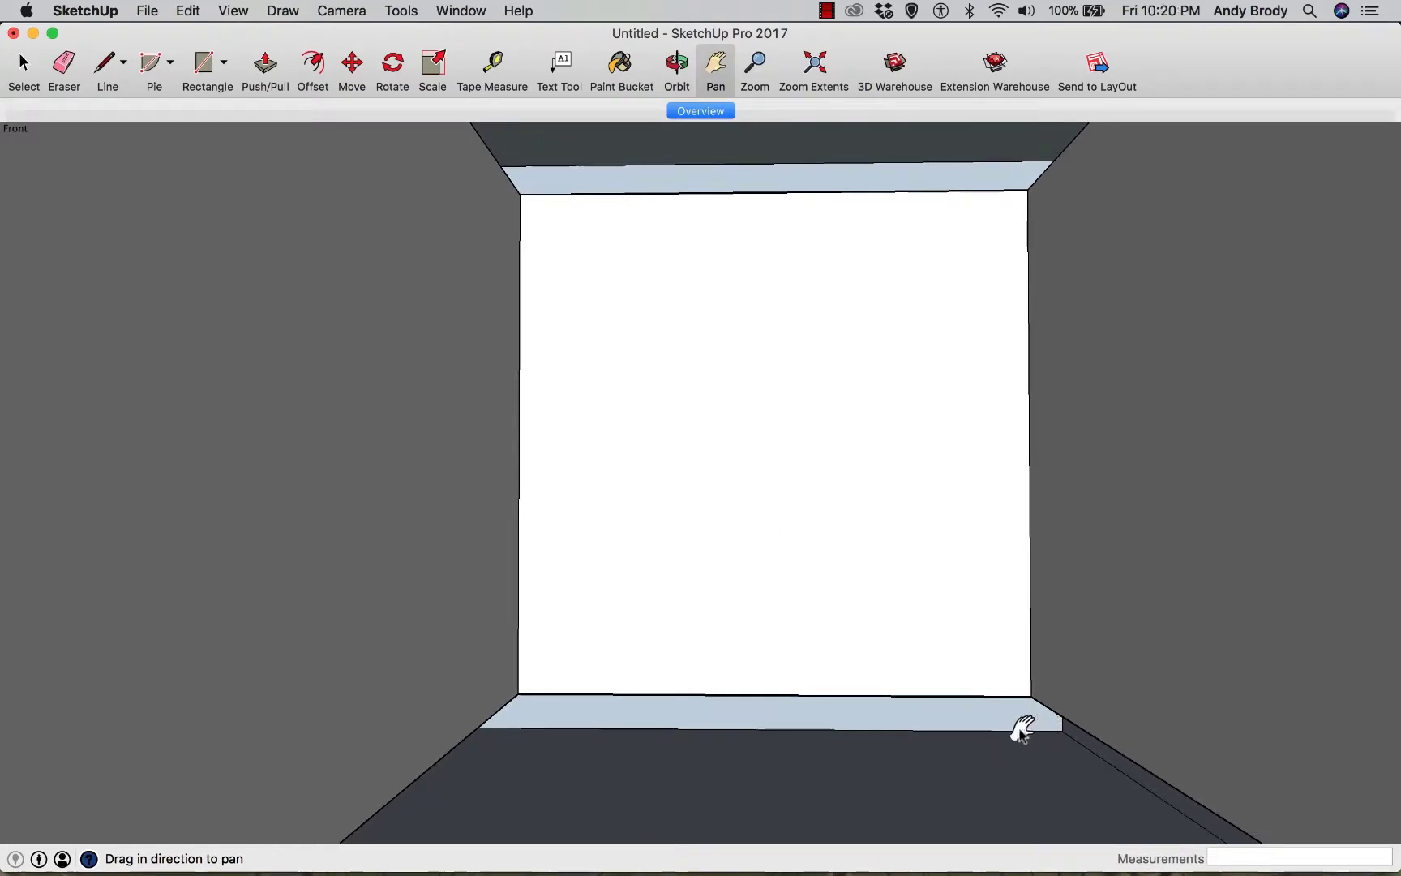
- Trace lines along the bottom and top edges of the interior rear wall to close the floor and ceiling faces
key("l")
left_click(1031, 697)
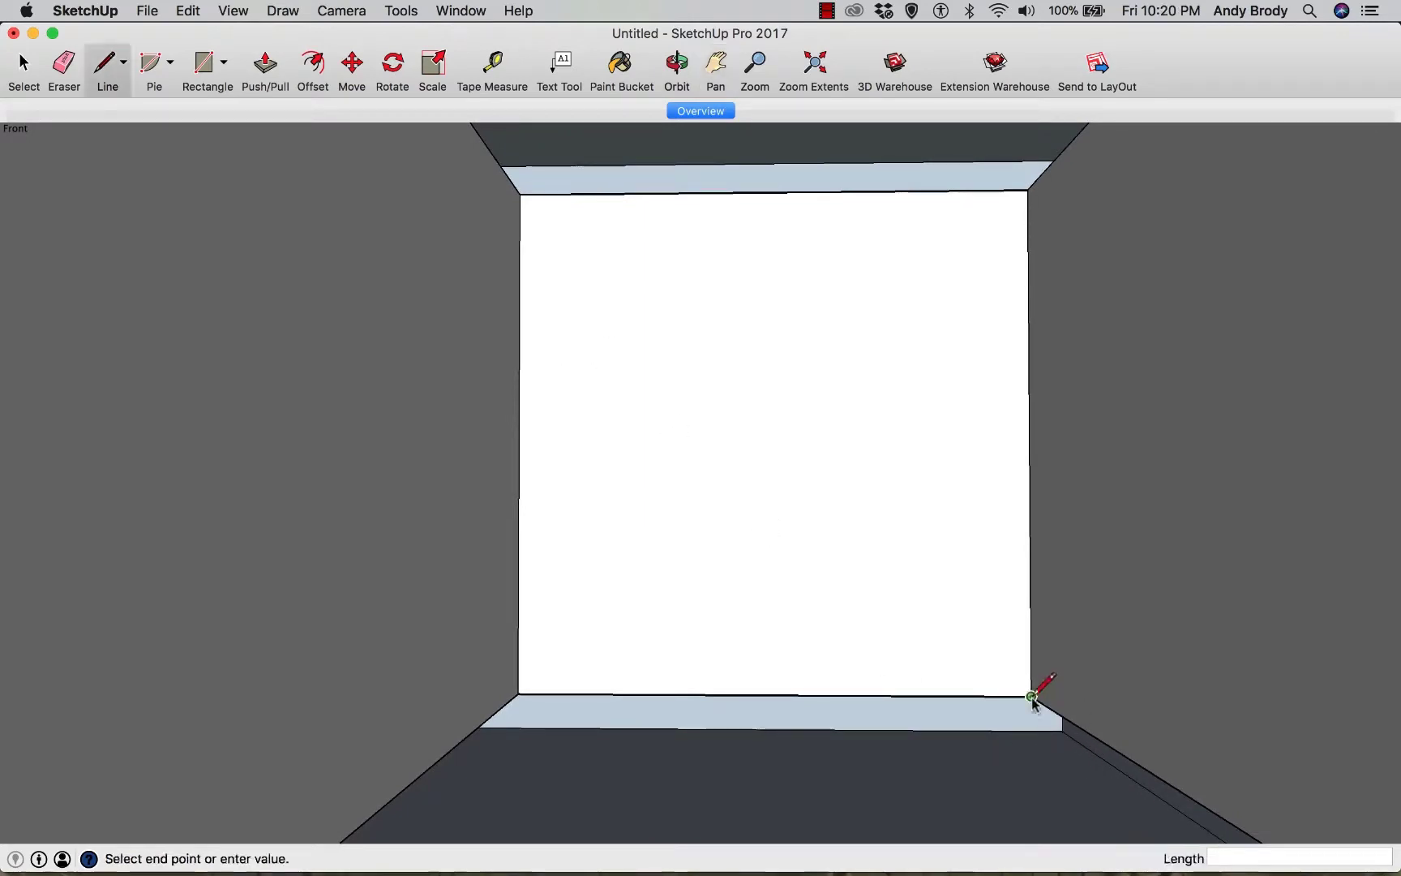
left_click(517, 693)
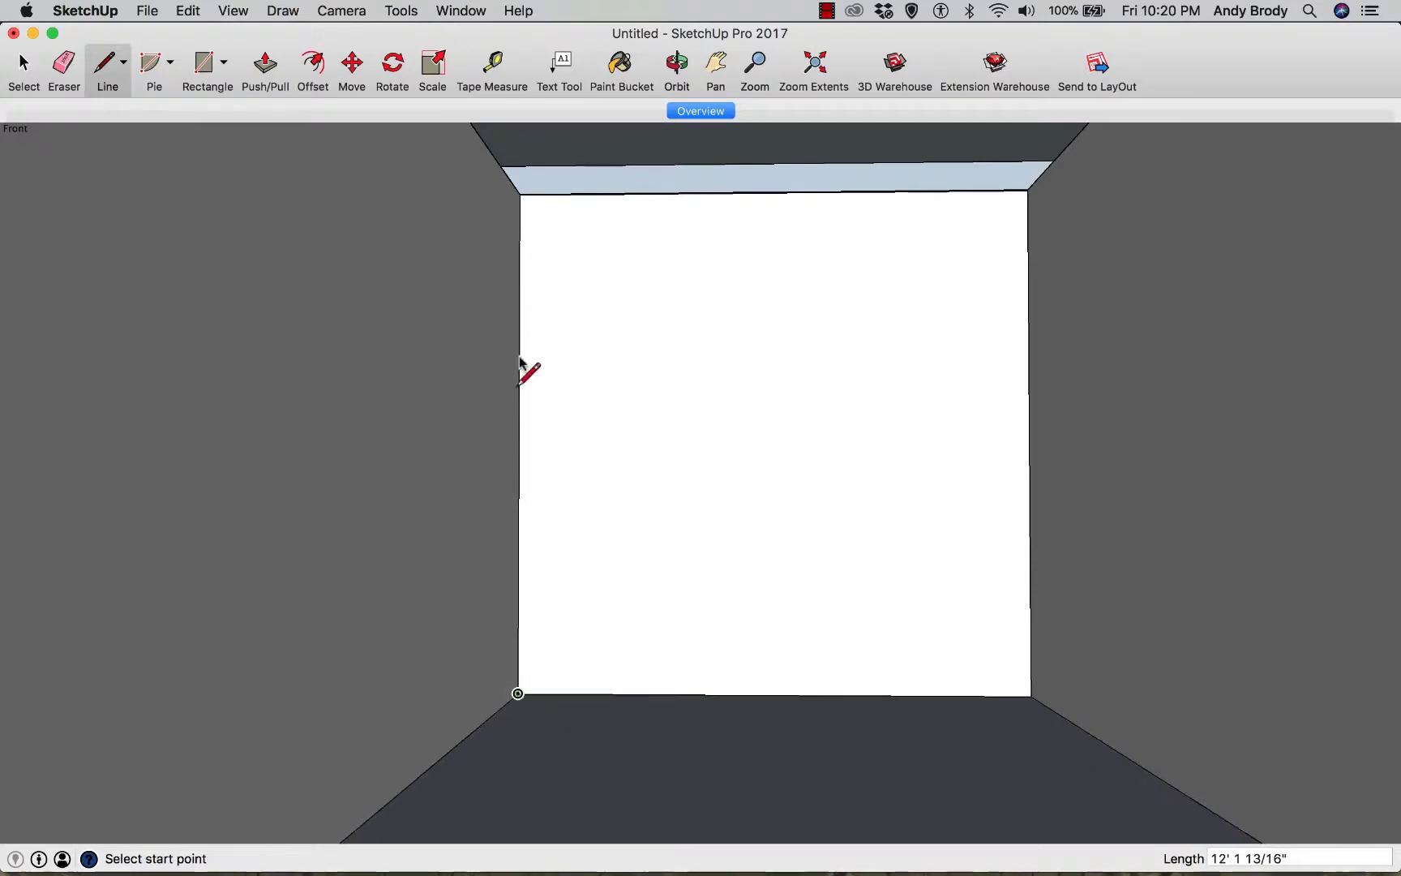
left_click(520, 194)
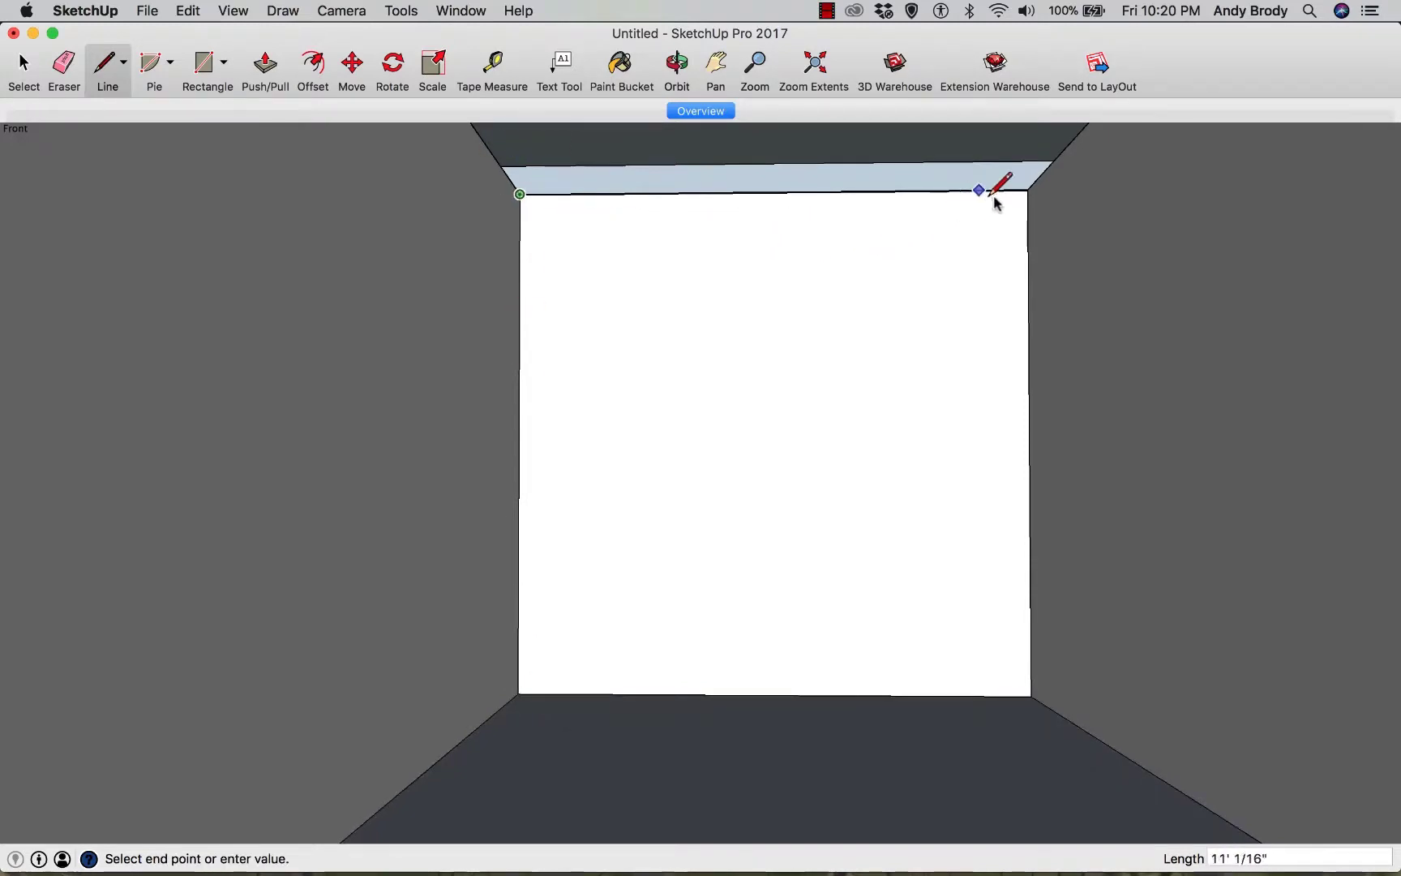
left_click(1027, 191)
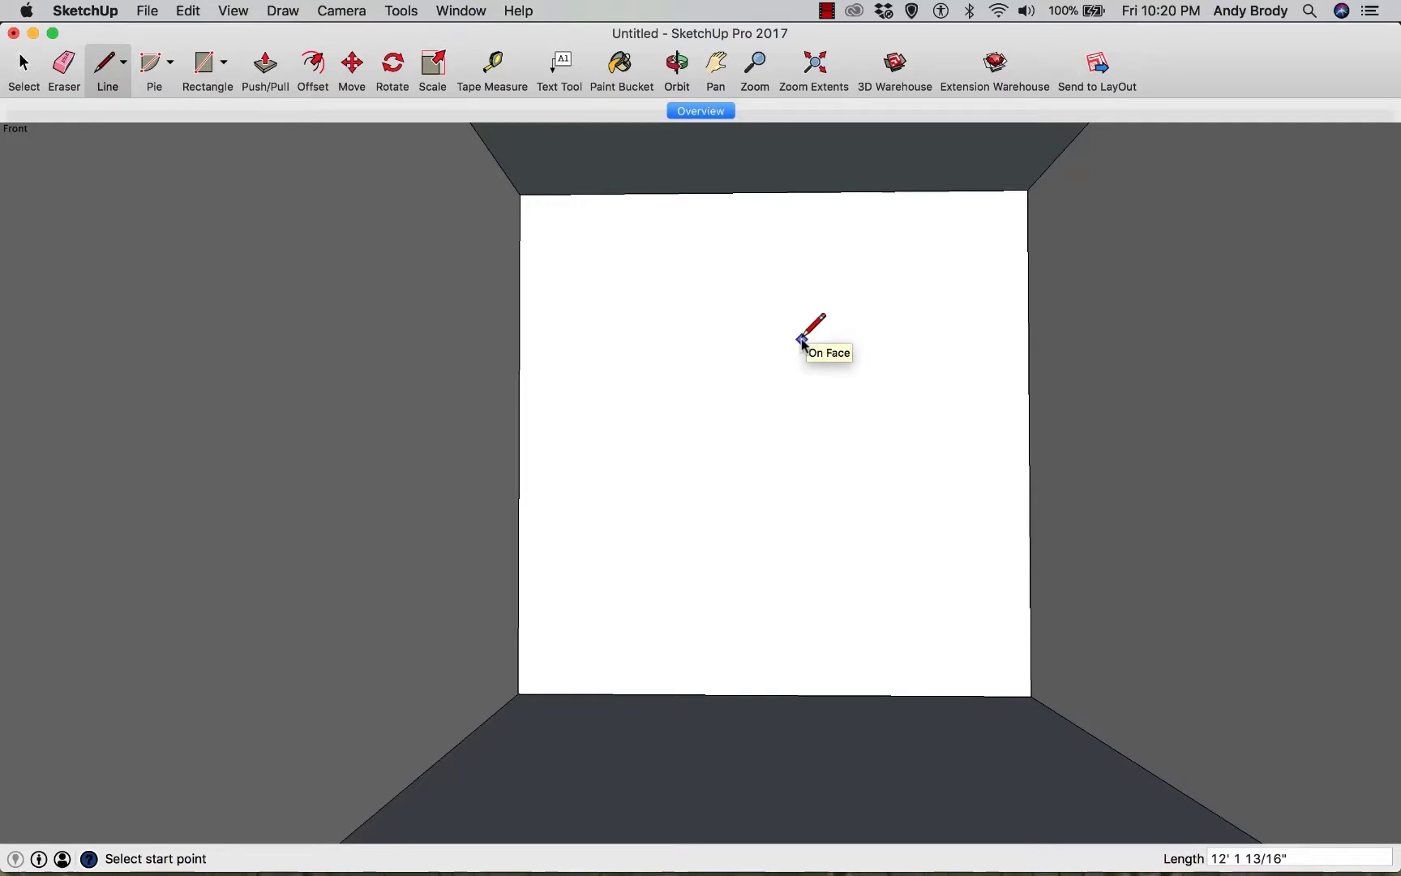
left_click(826, 11)
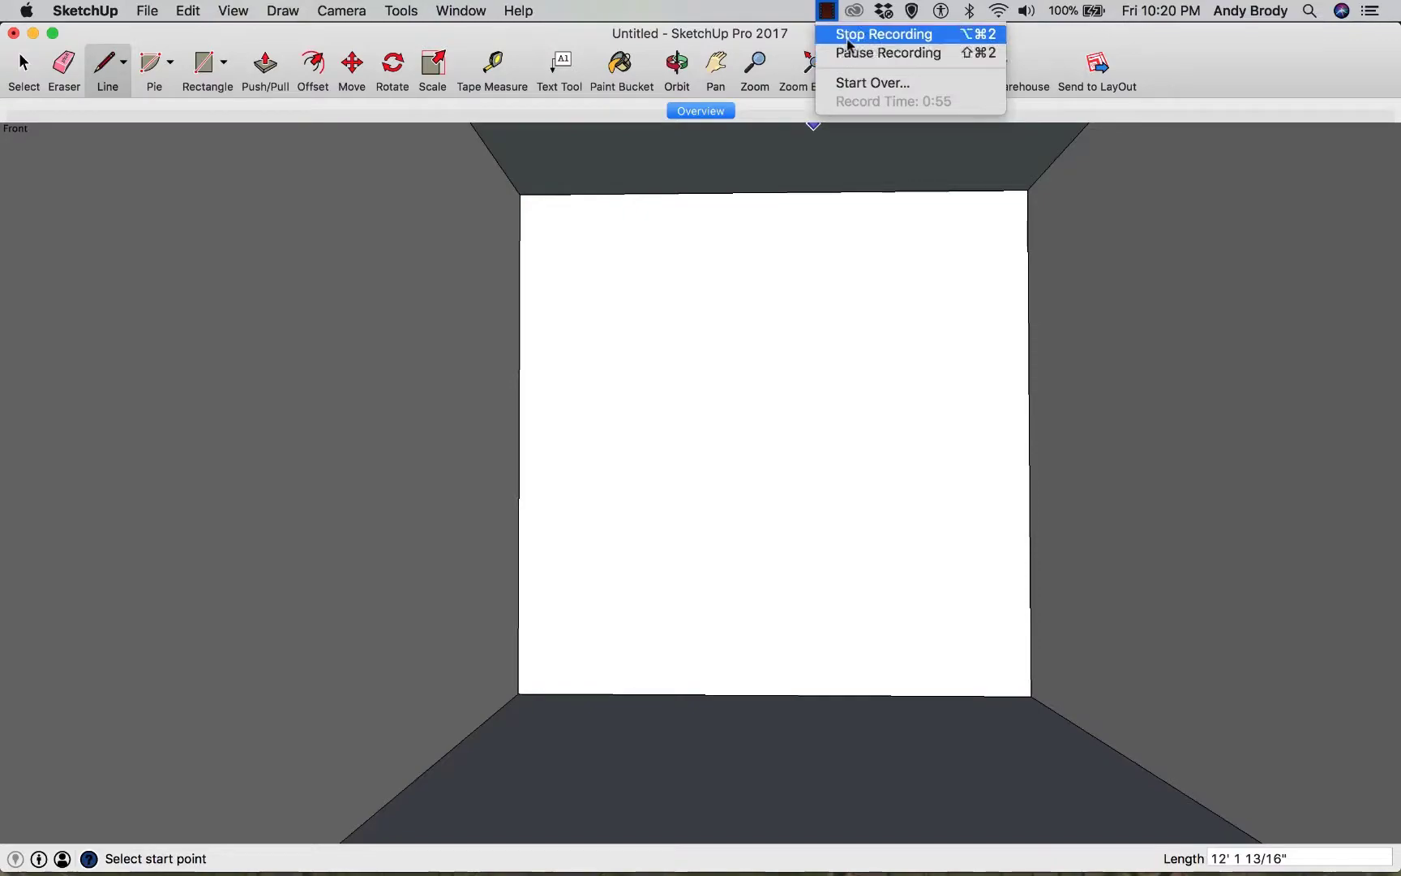
left_click(848, 41)
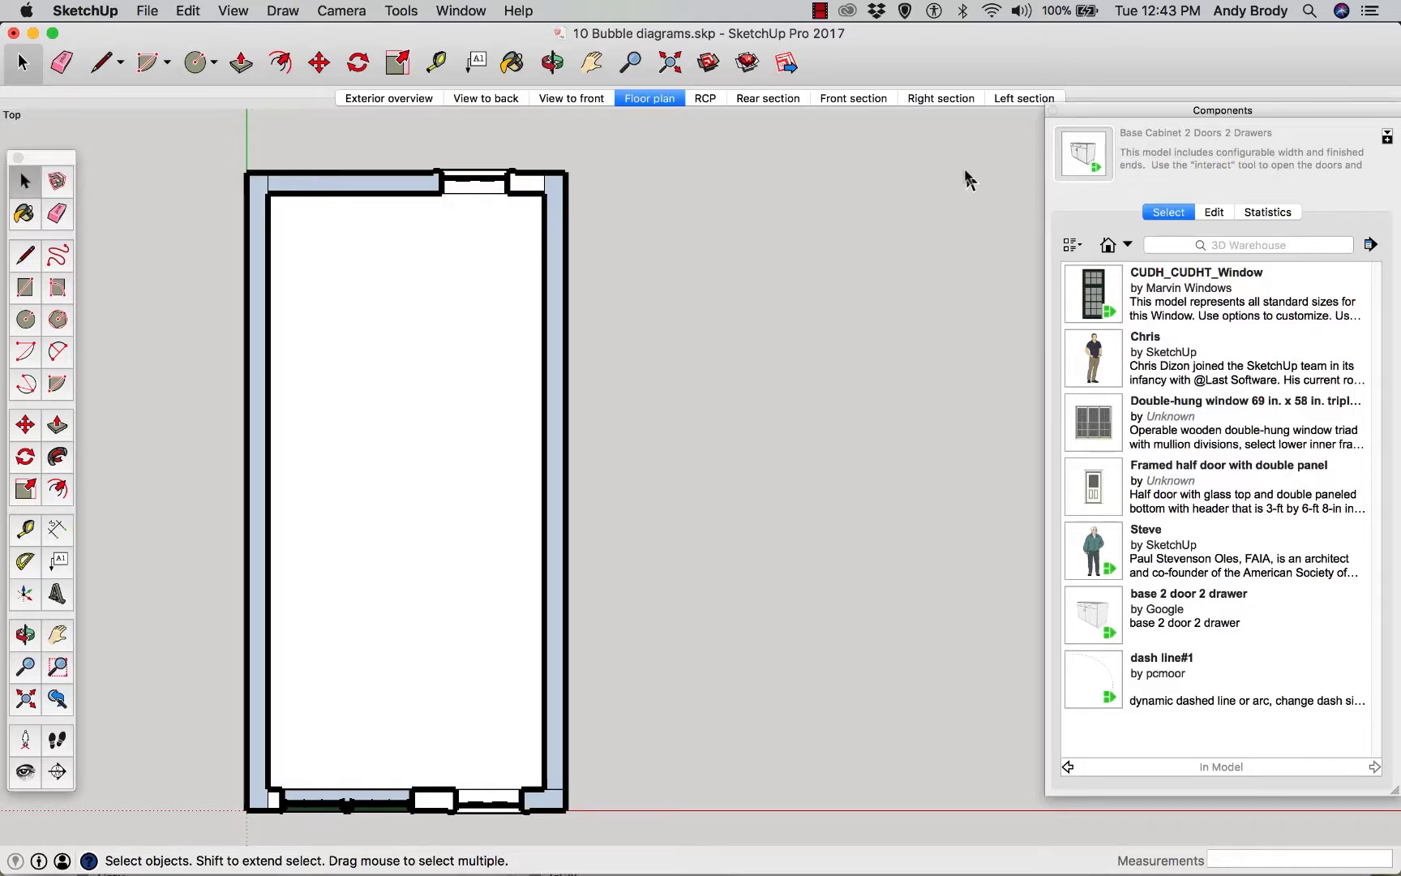
- Open the Components Sampler collection in the component browser and look through its ready-made models
left_click(1234, 244)
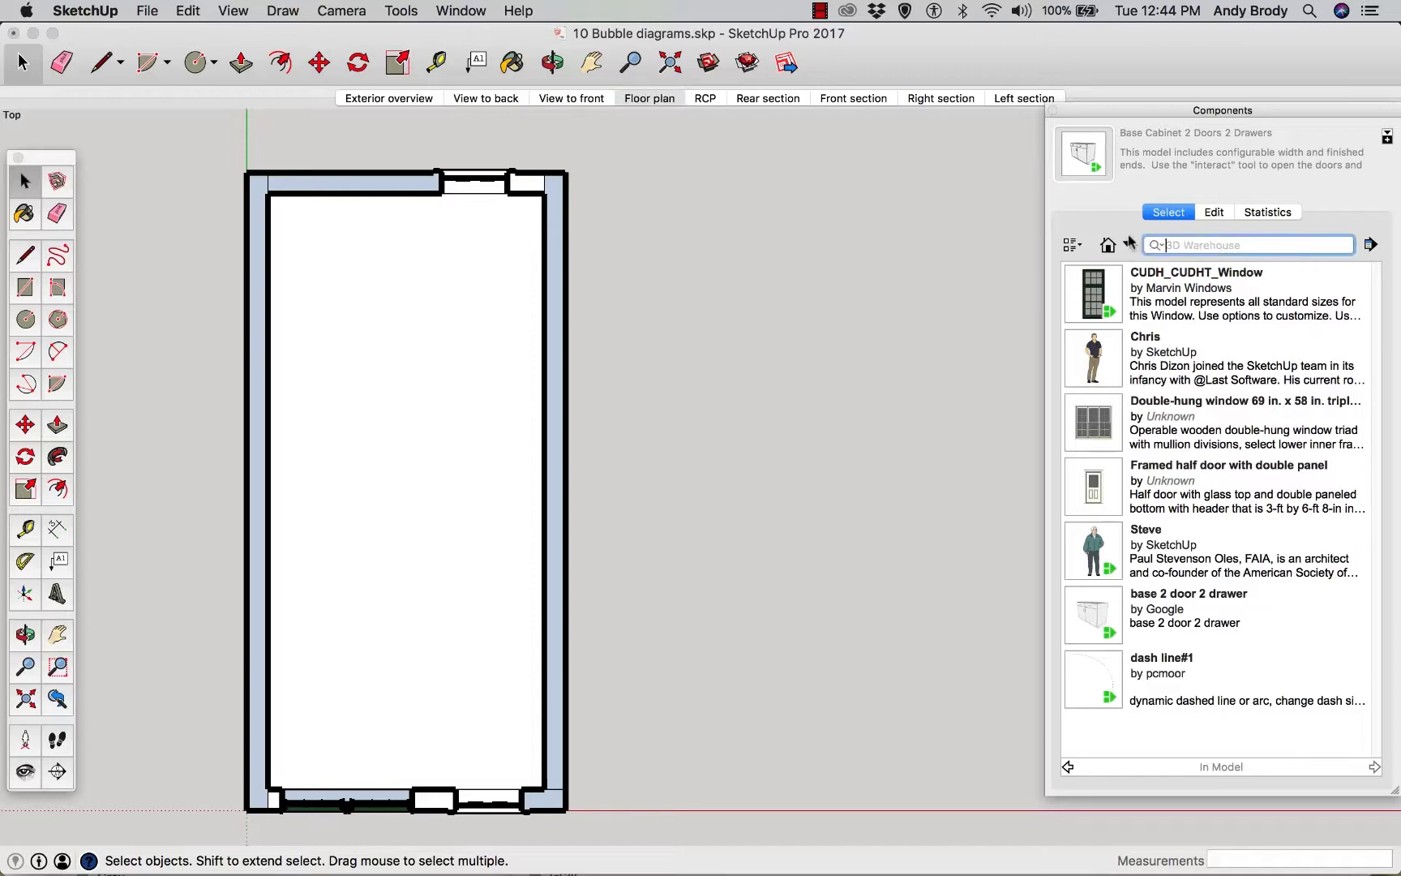
left_click(1128, 246)
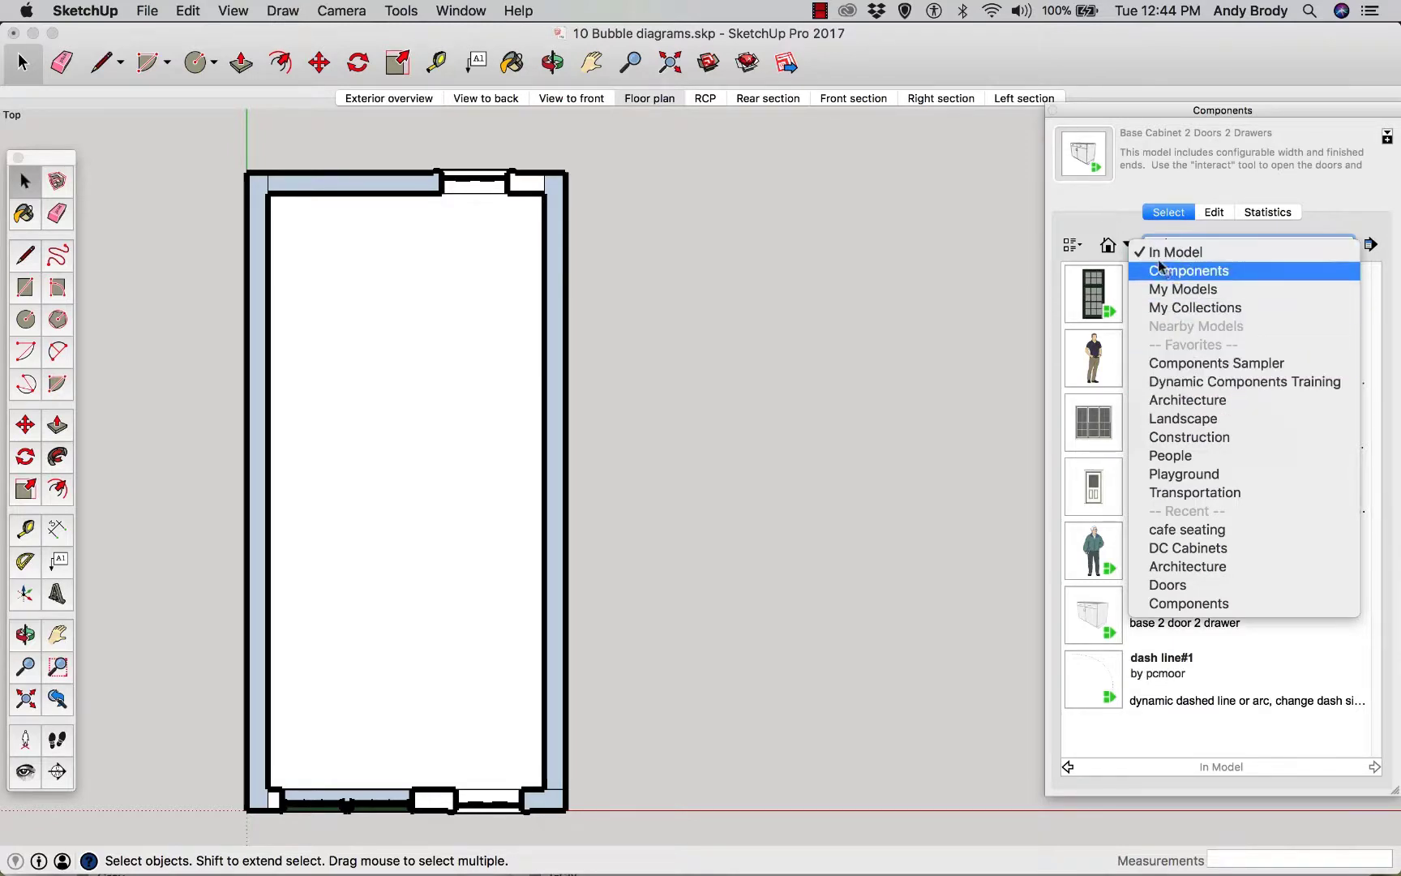
left_click(1128, 246)
left_click(1128, 247)
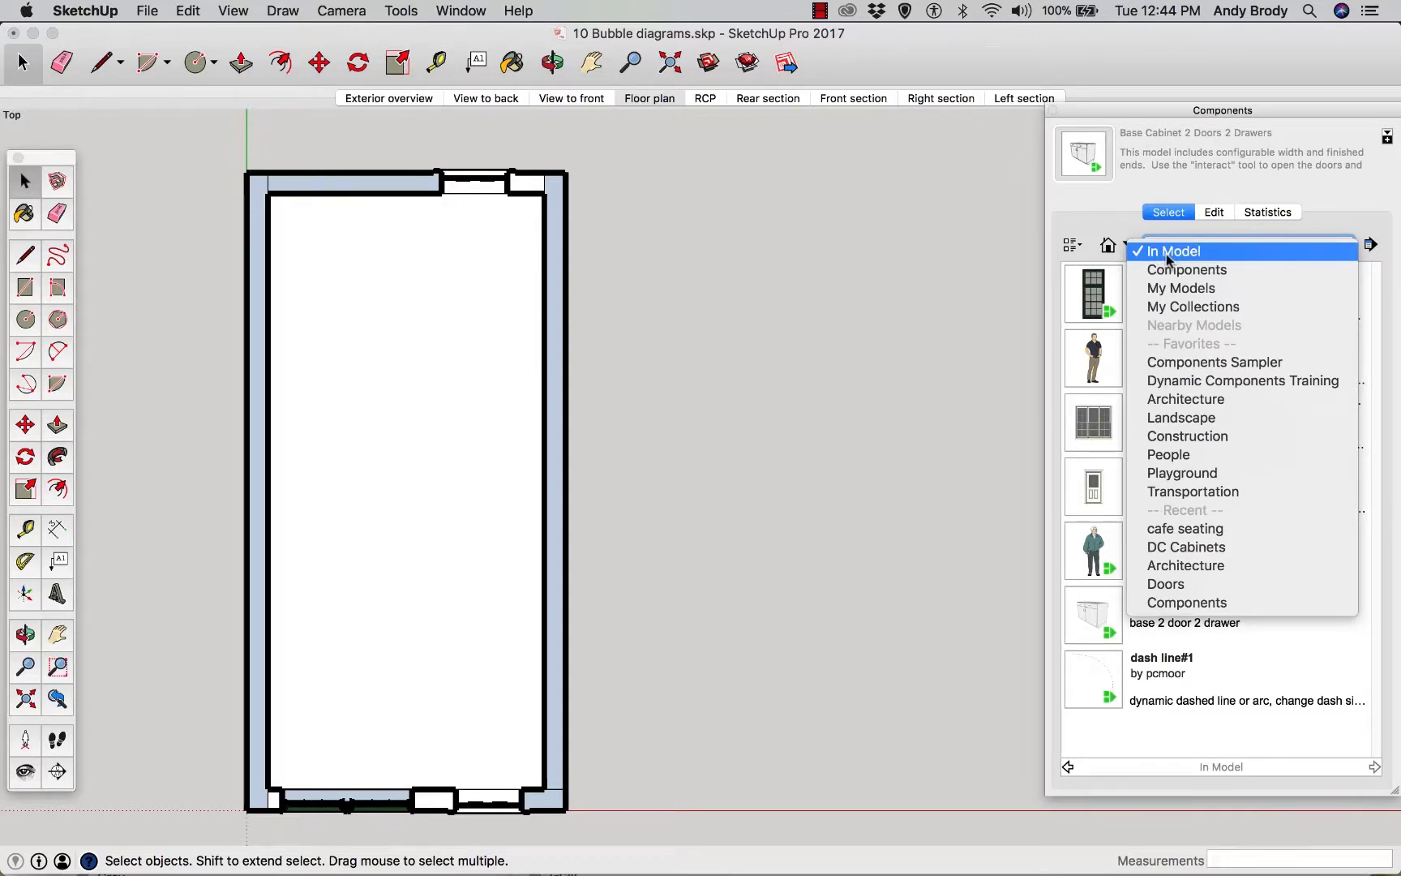
left_click(1192, 362)
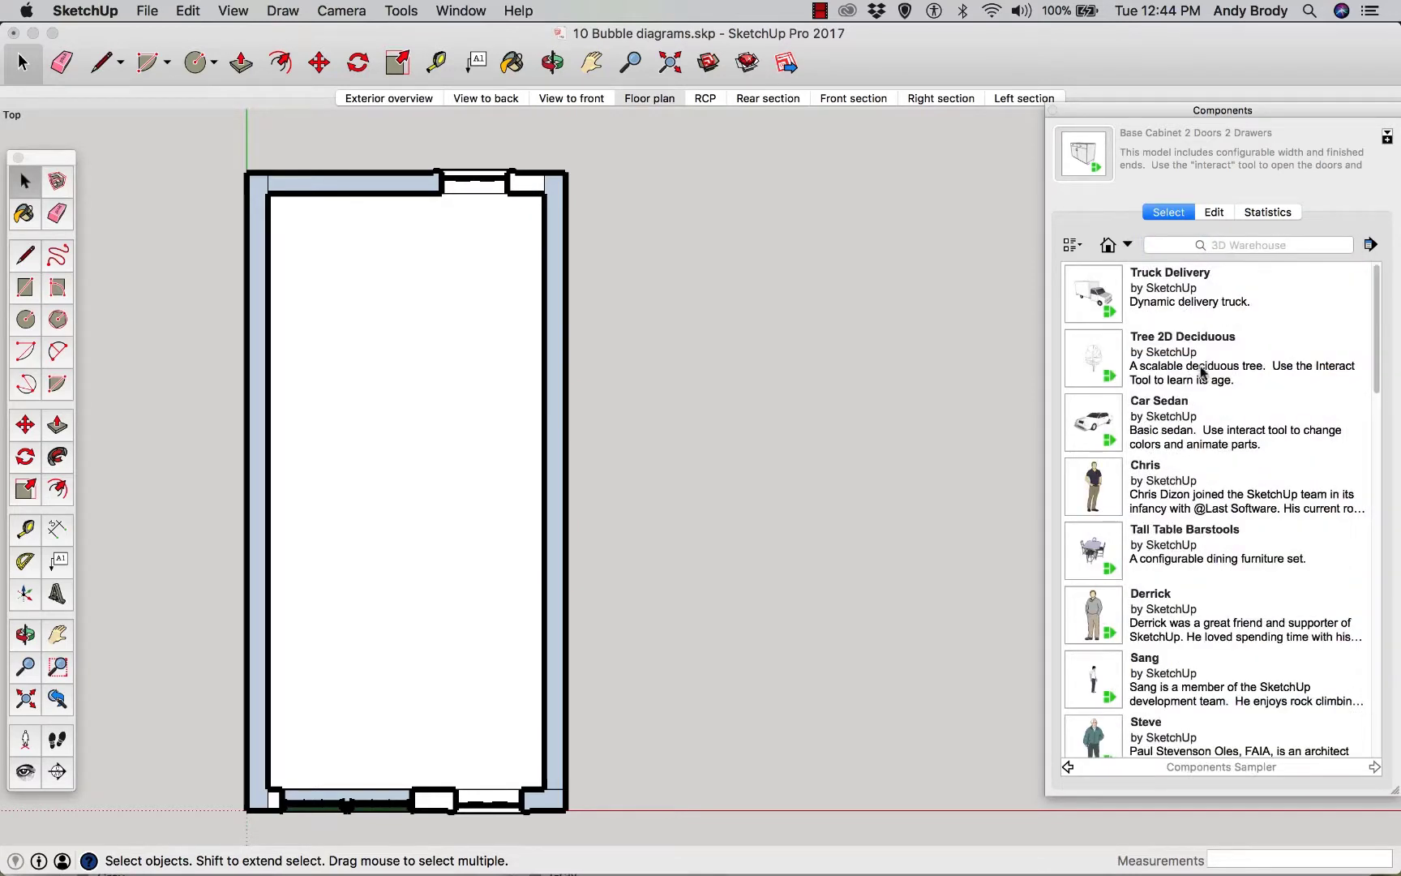
scroll(1214, 561, "down", 2)
scroll(1214, 561, "down", 10)
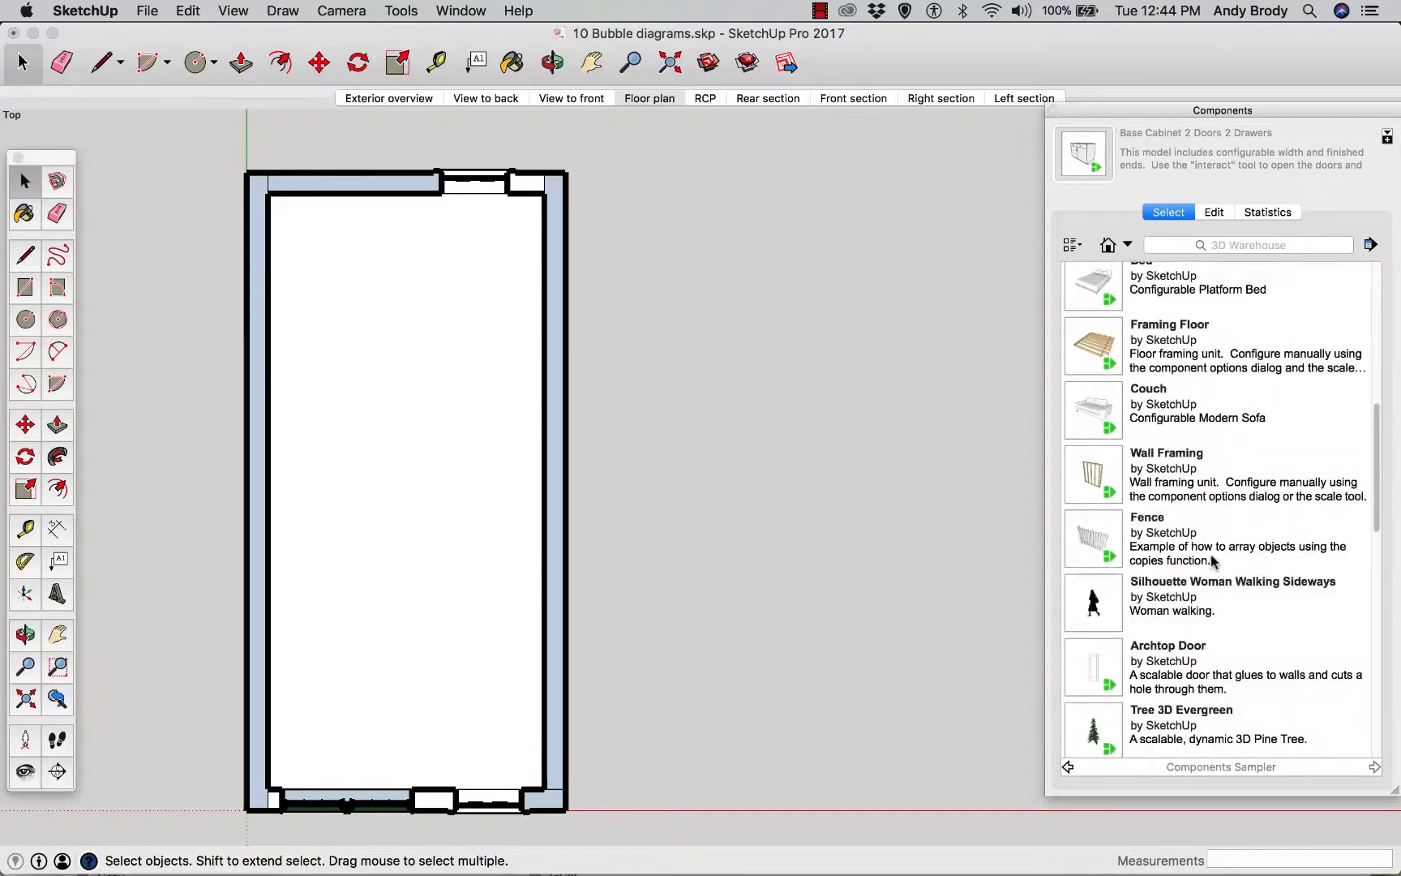
scroll(1213, 561, "up", 10)
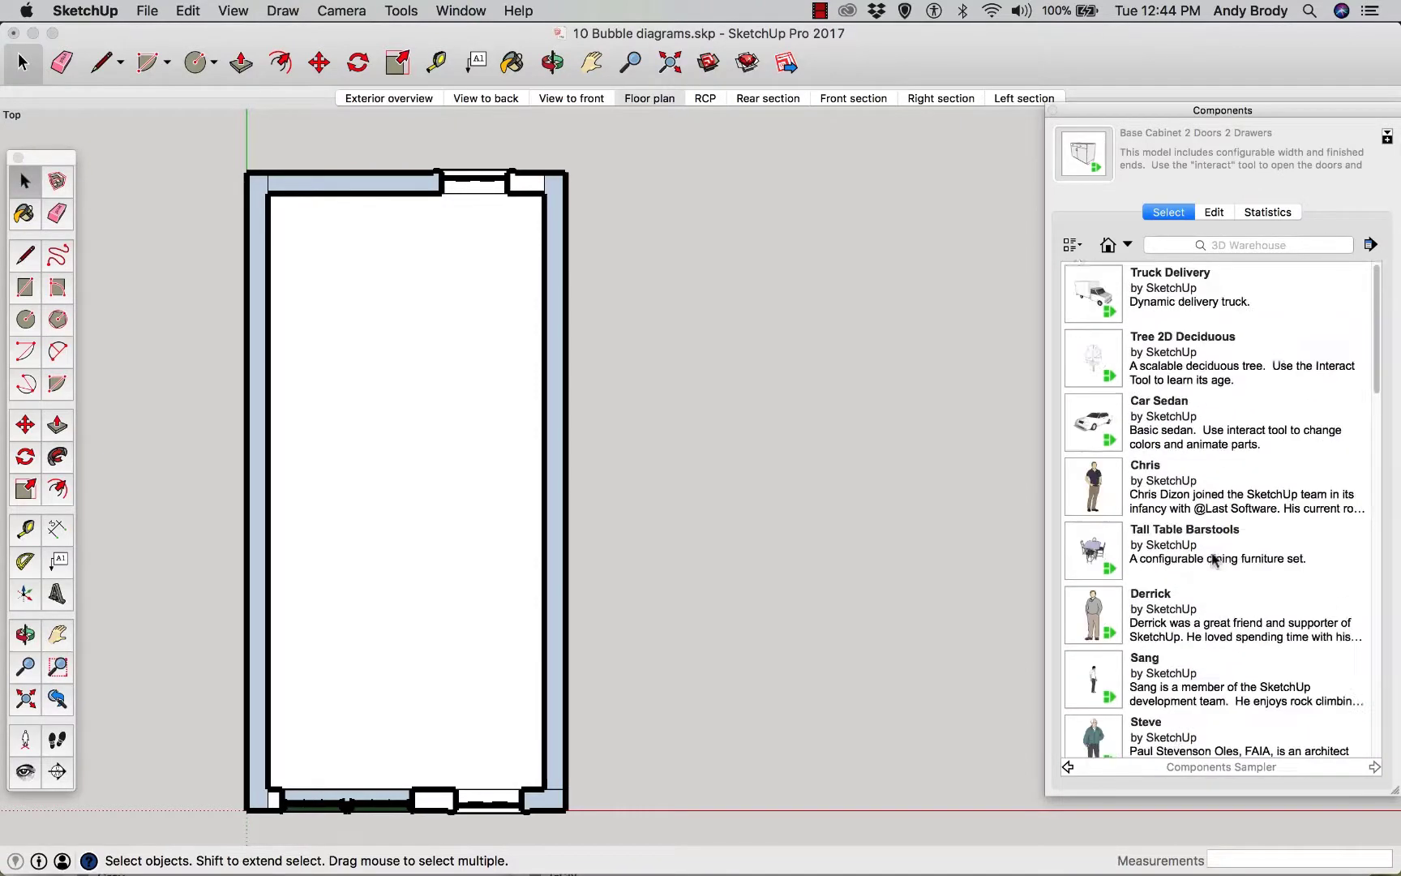
- Browse the Architecture component collection and open Base Cabinet 2 Doors 2 Drawers from its DC Cabinets set
left_click(1127, 246)
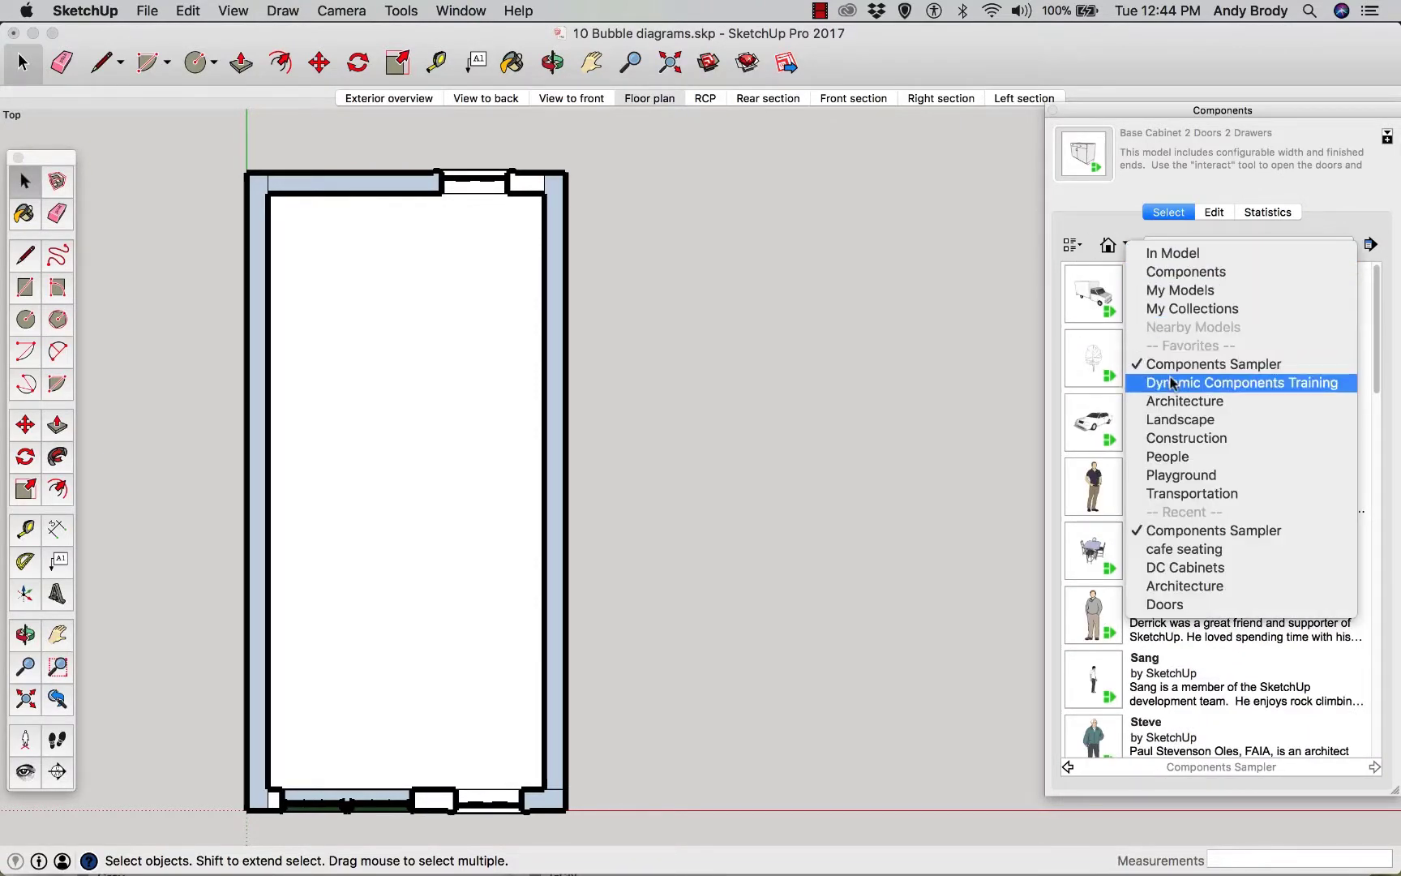
left_click(1183, 403)
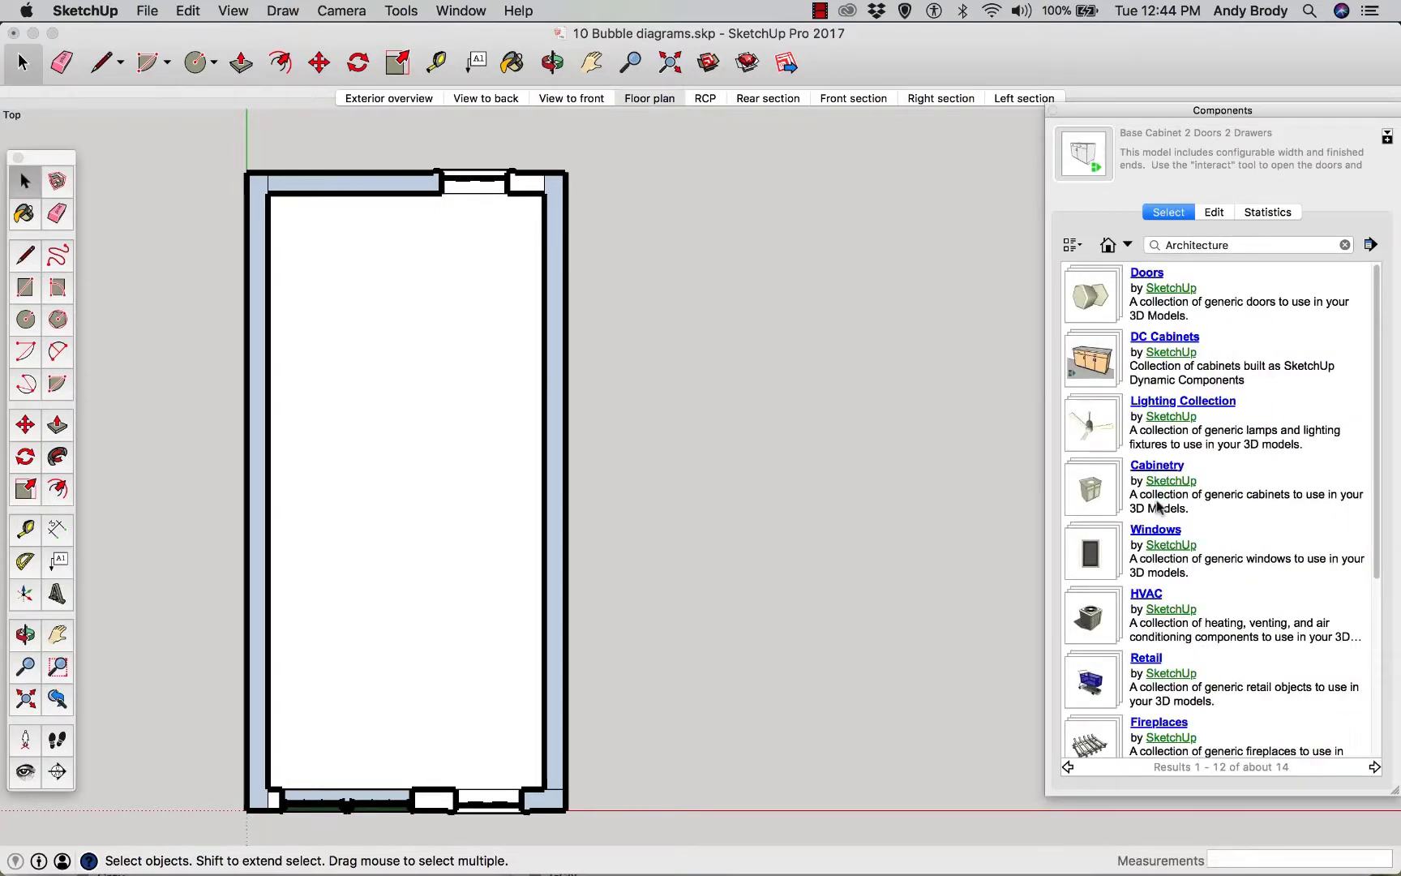
scroll(1131, 478, "down", 2)
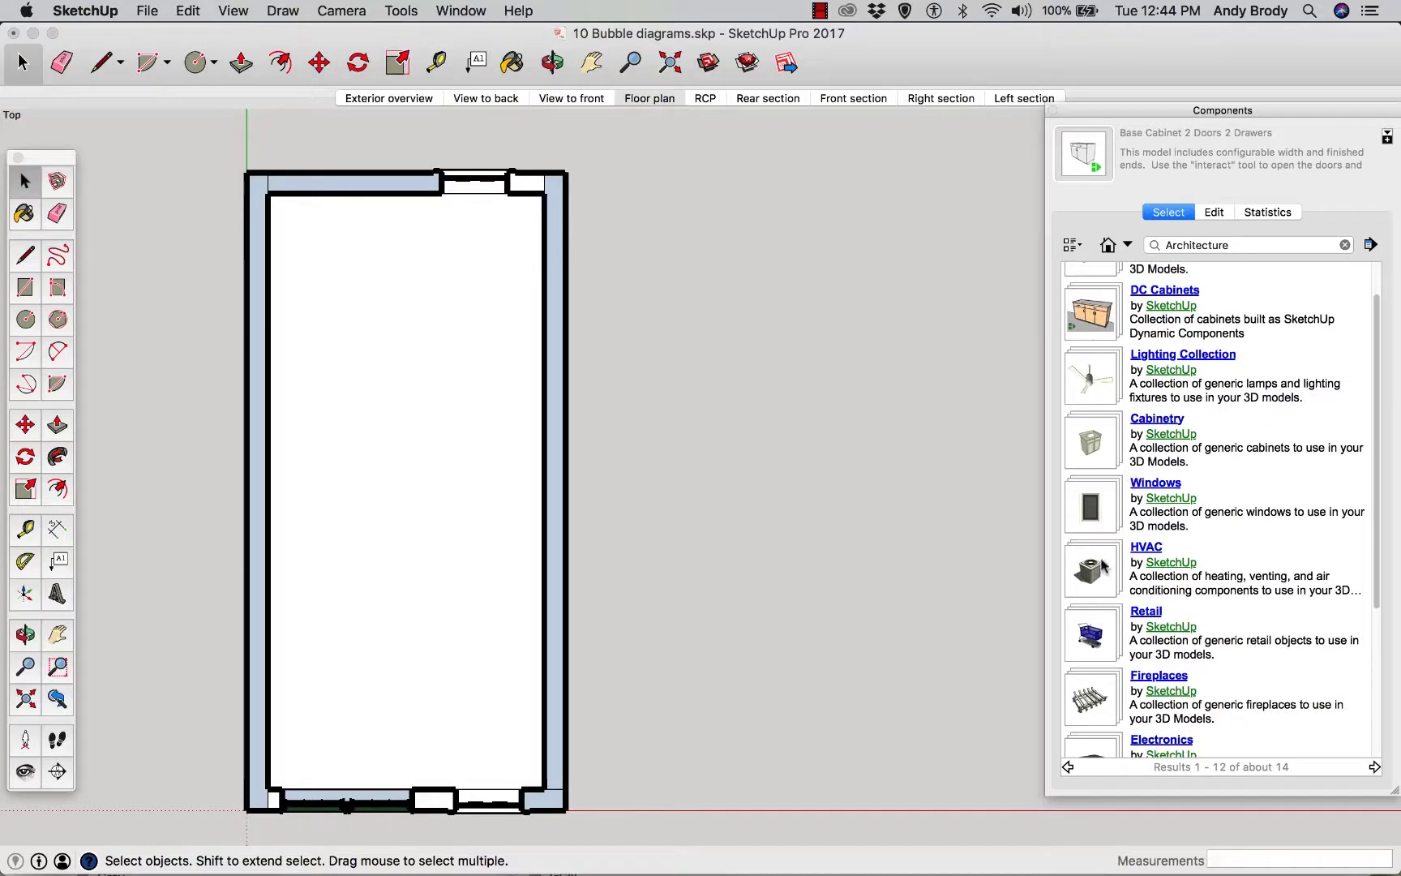
scroll(1110, 699, "down", 5)
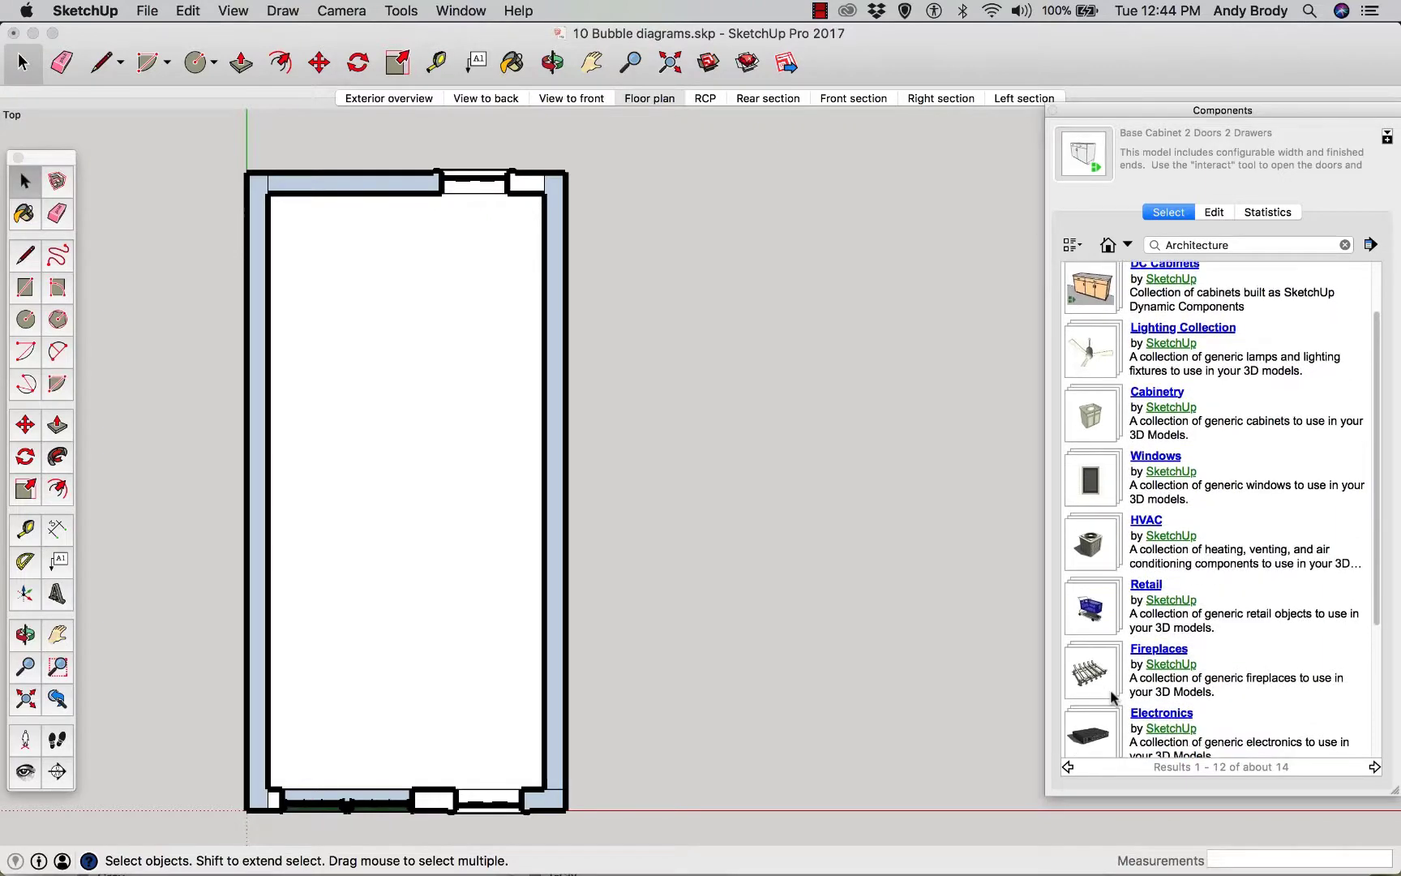
scroll(1117, 702, "down", 2)
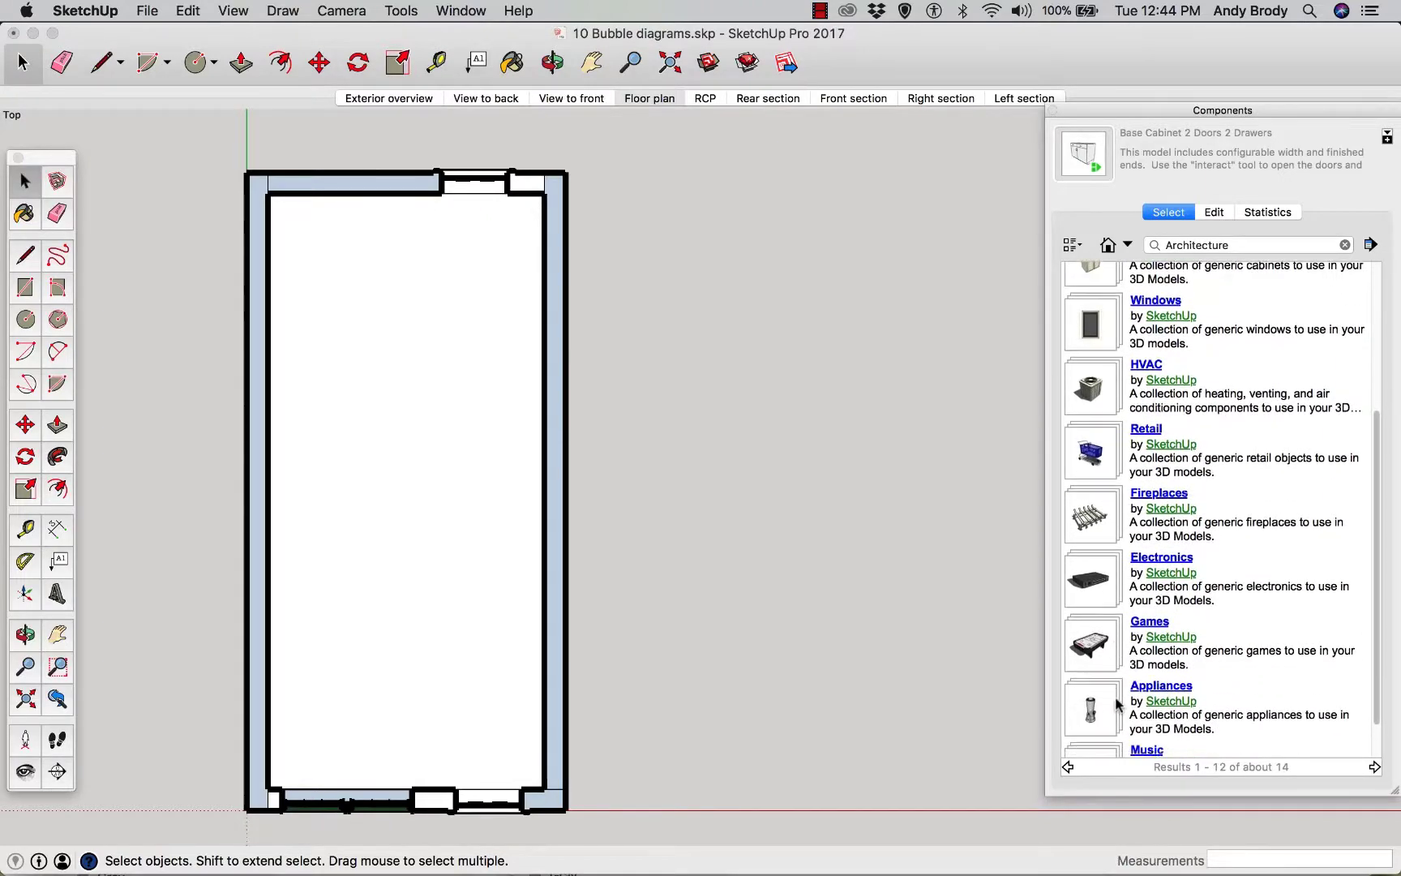
scroll(1121, 698, "down", 1)
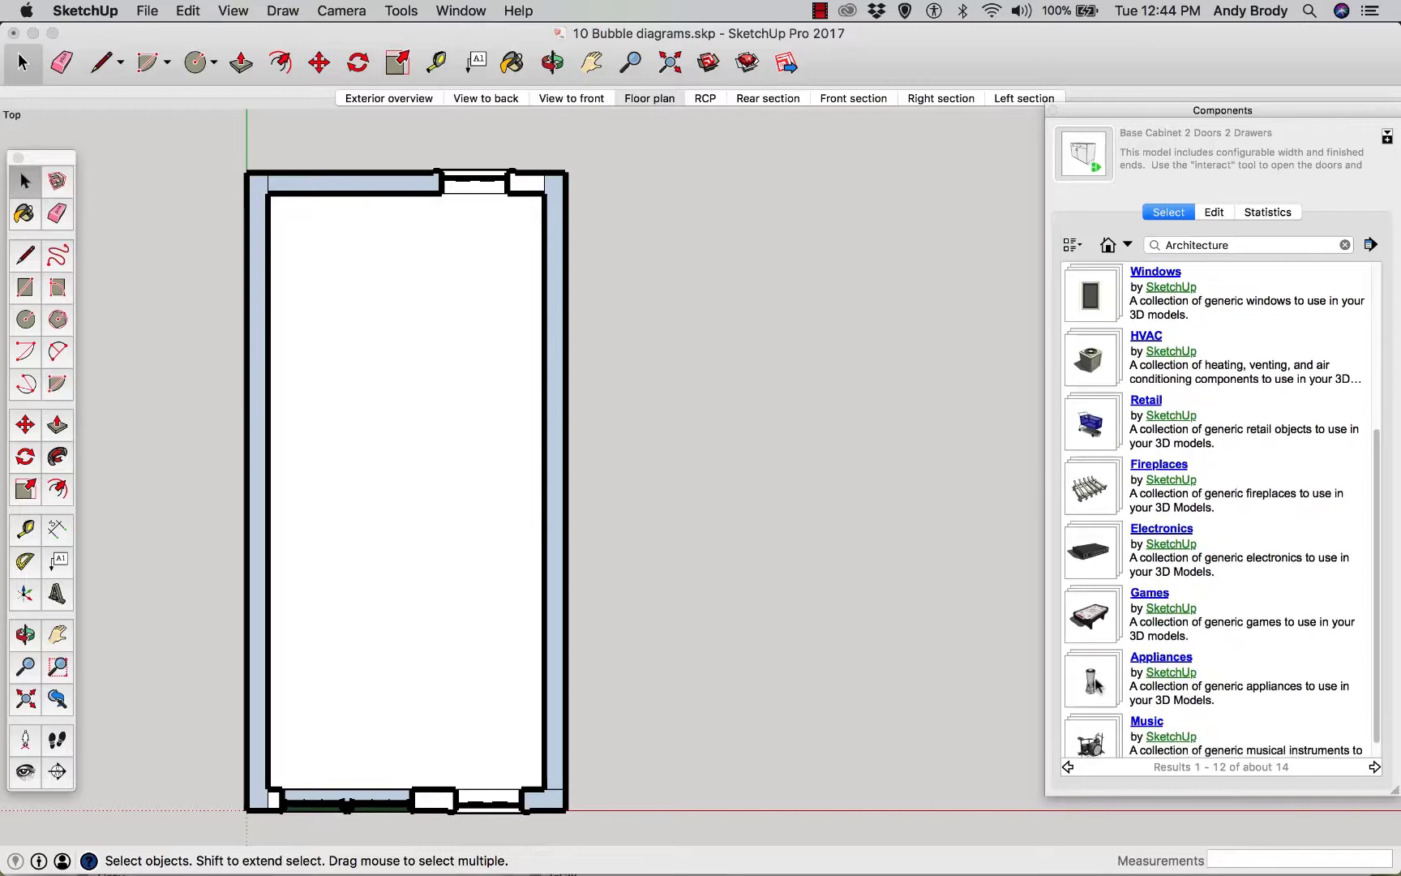
scroll(1116, 673, "up", 10)
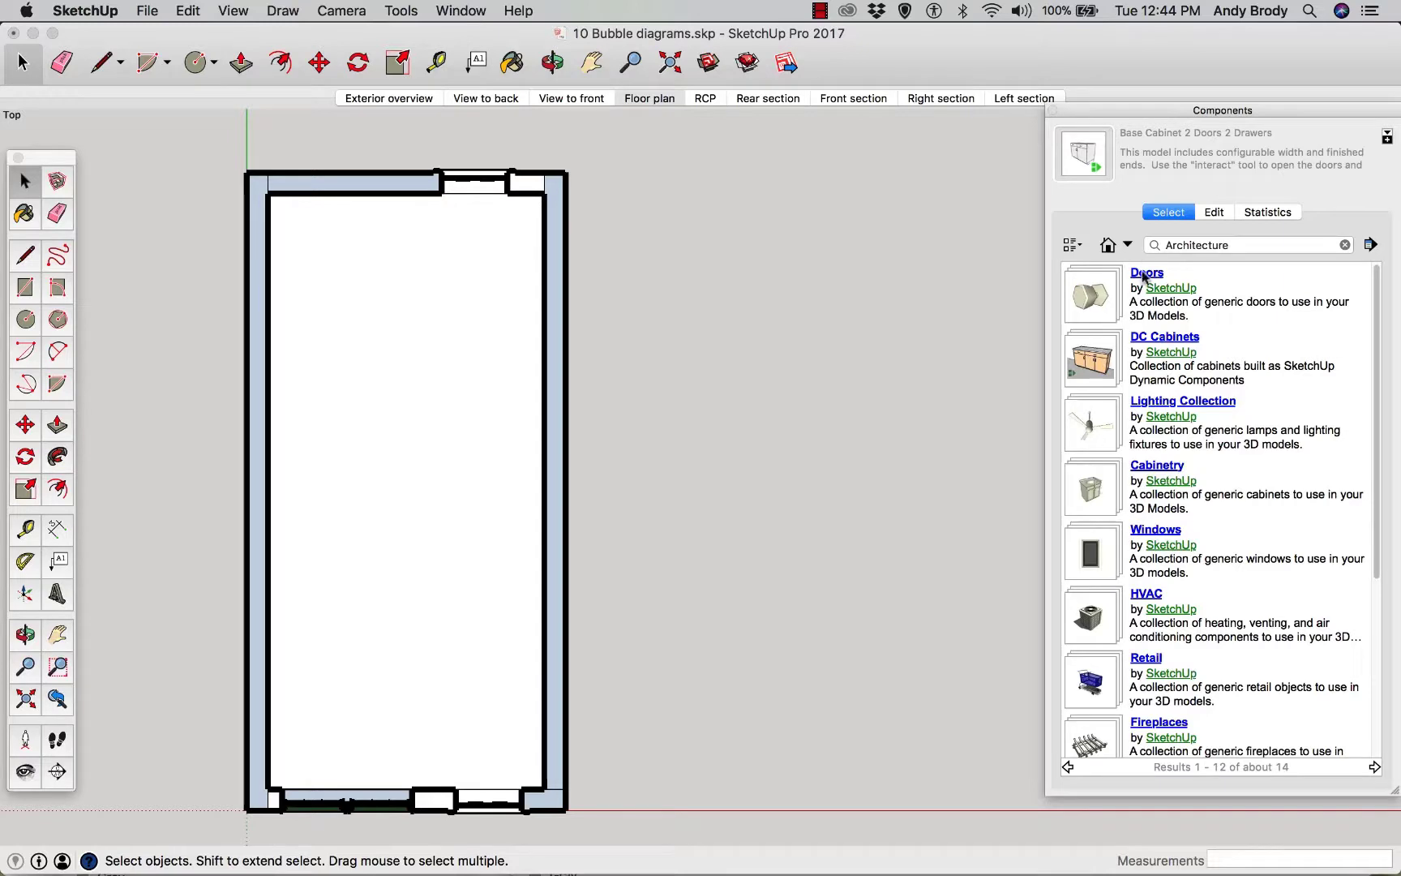
left_click(1098, 362)
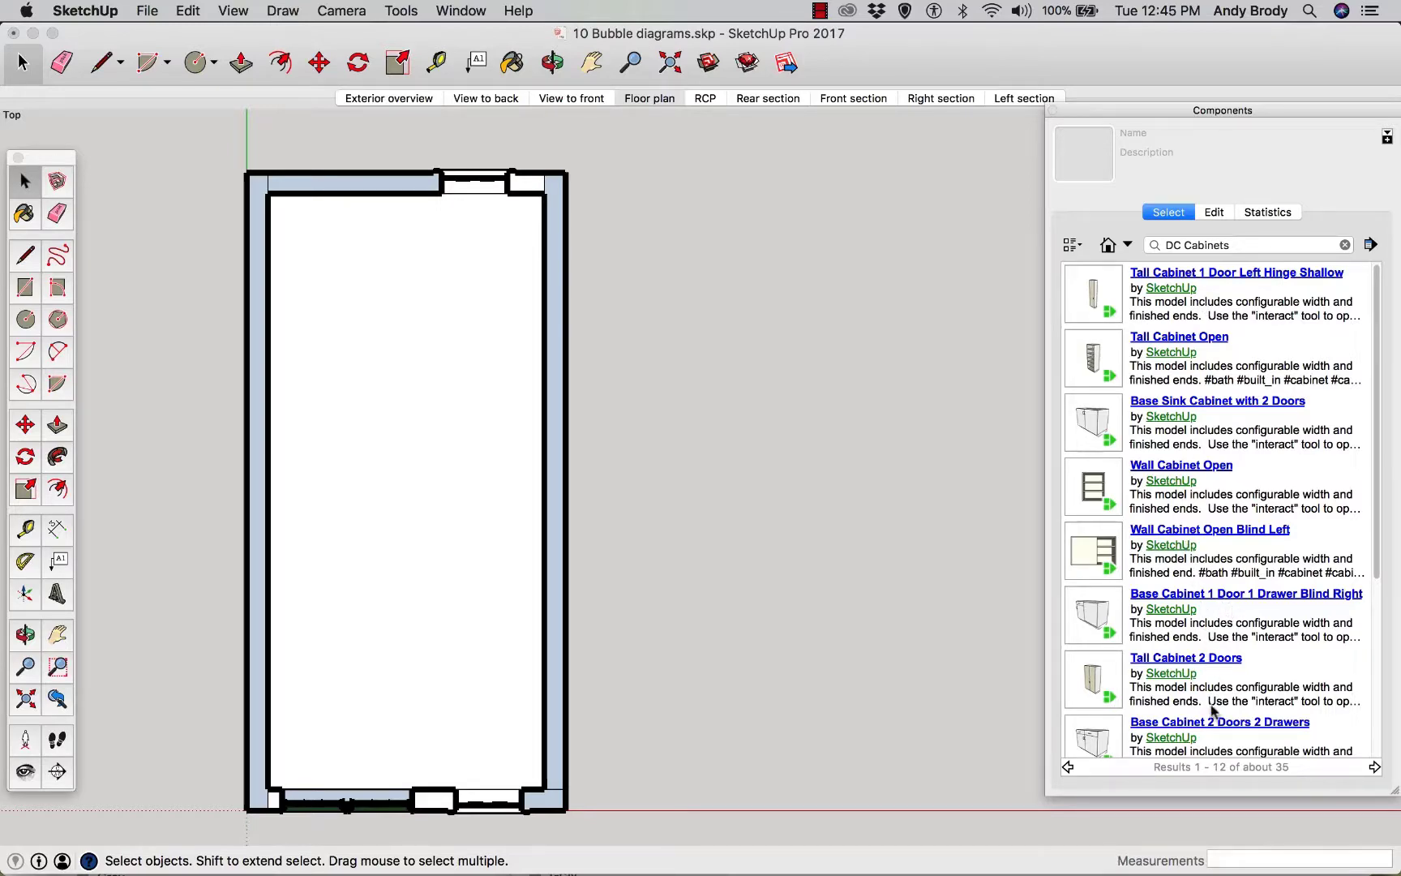
left_click(1189, 723)
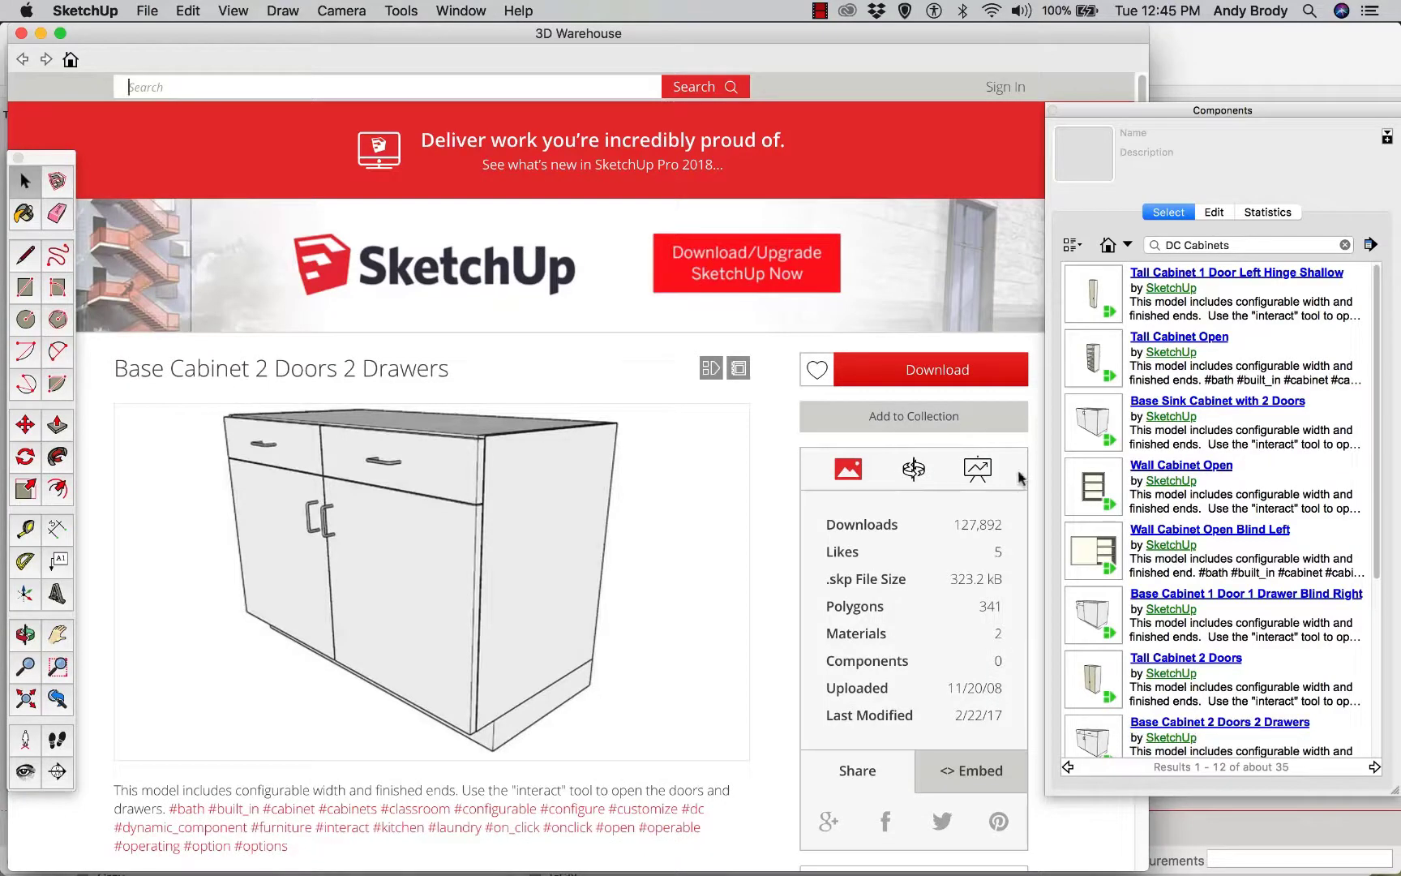
- Download the base cabinet directly into the model and place it inside the floor plan near the upper-left room corner
left_click(1117, 110)
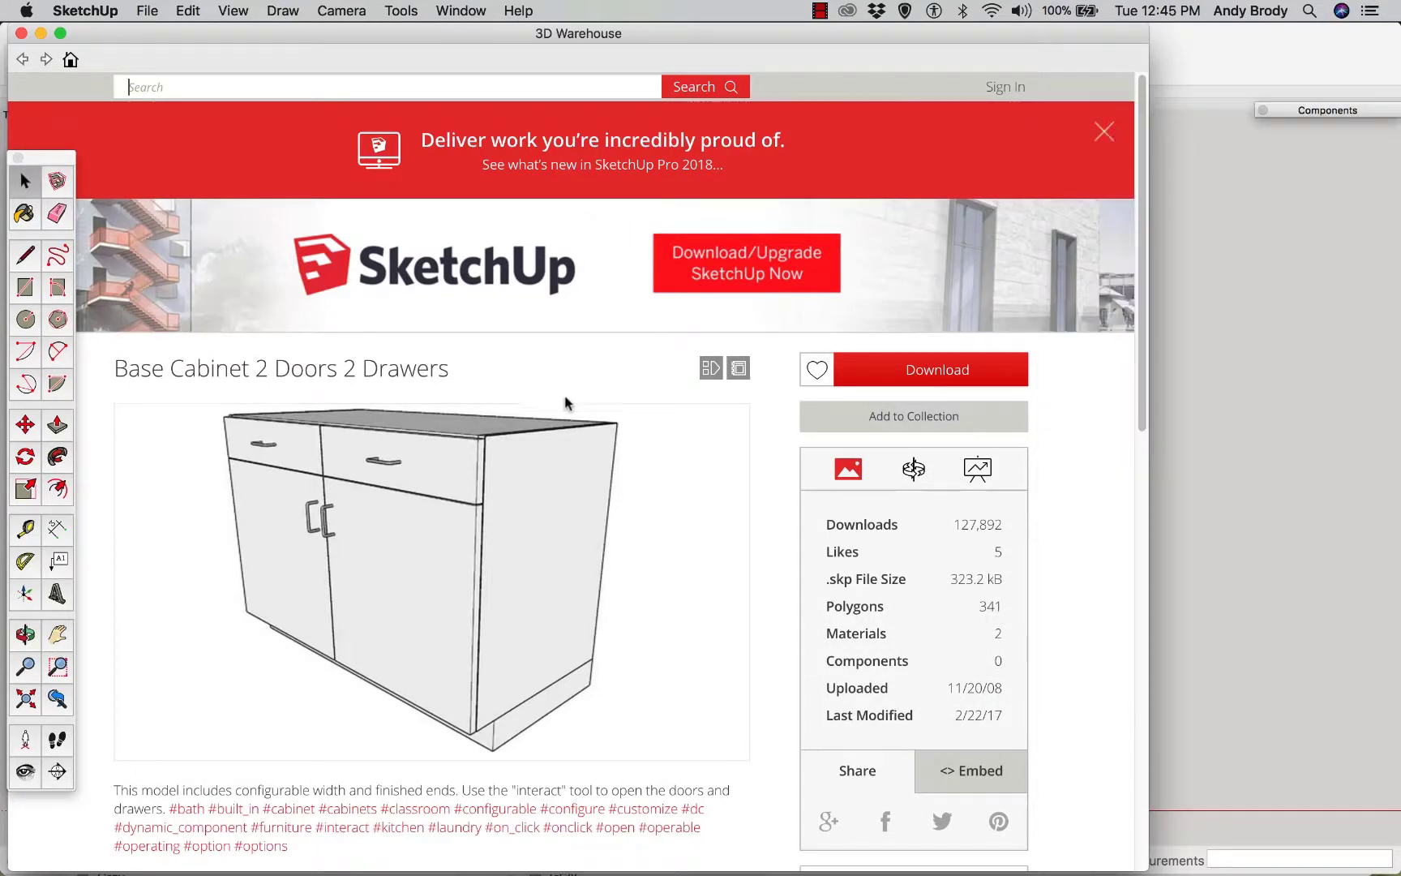
scroll(203, 510, "down", 1)
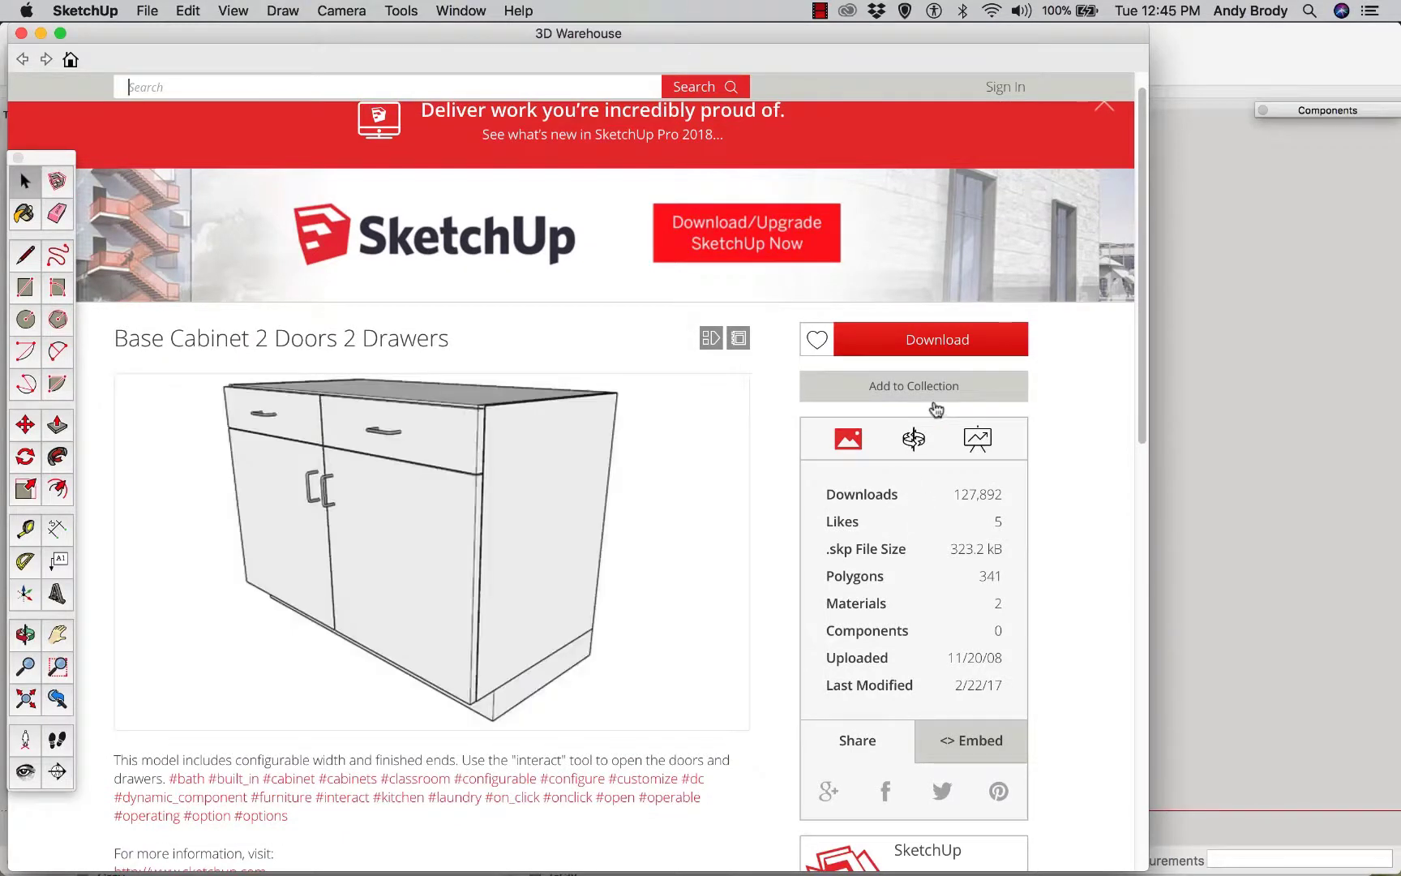
left_click(912, 341)
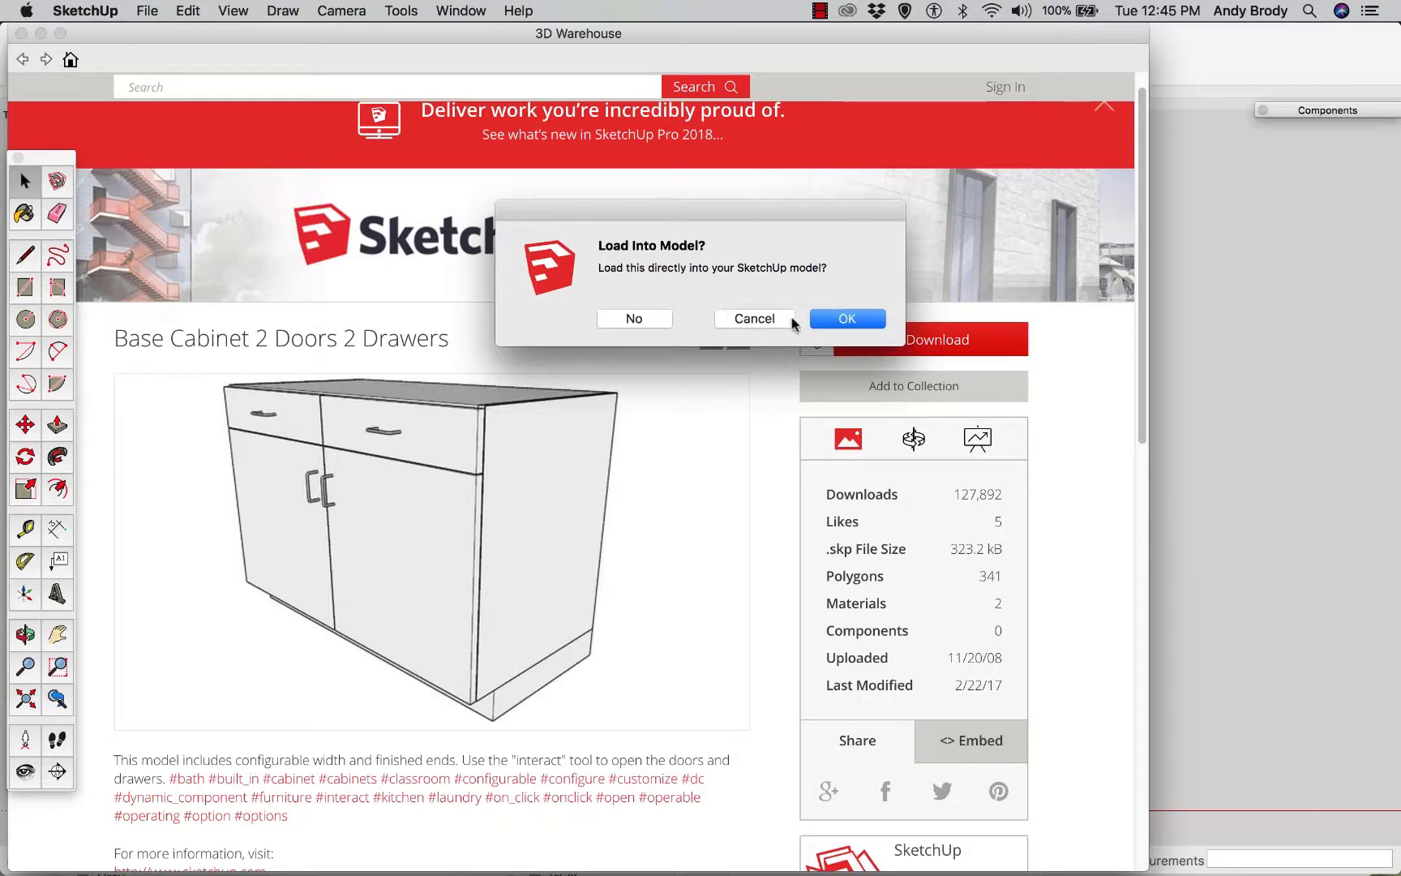
left_click(829, 318)
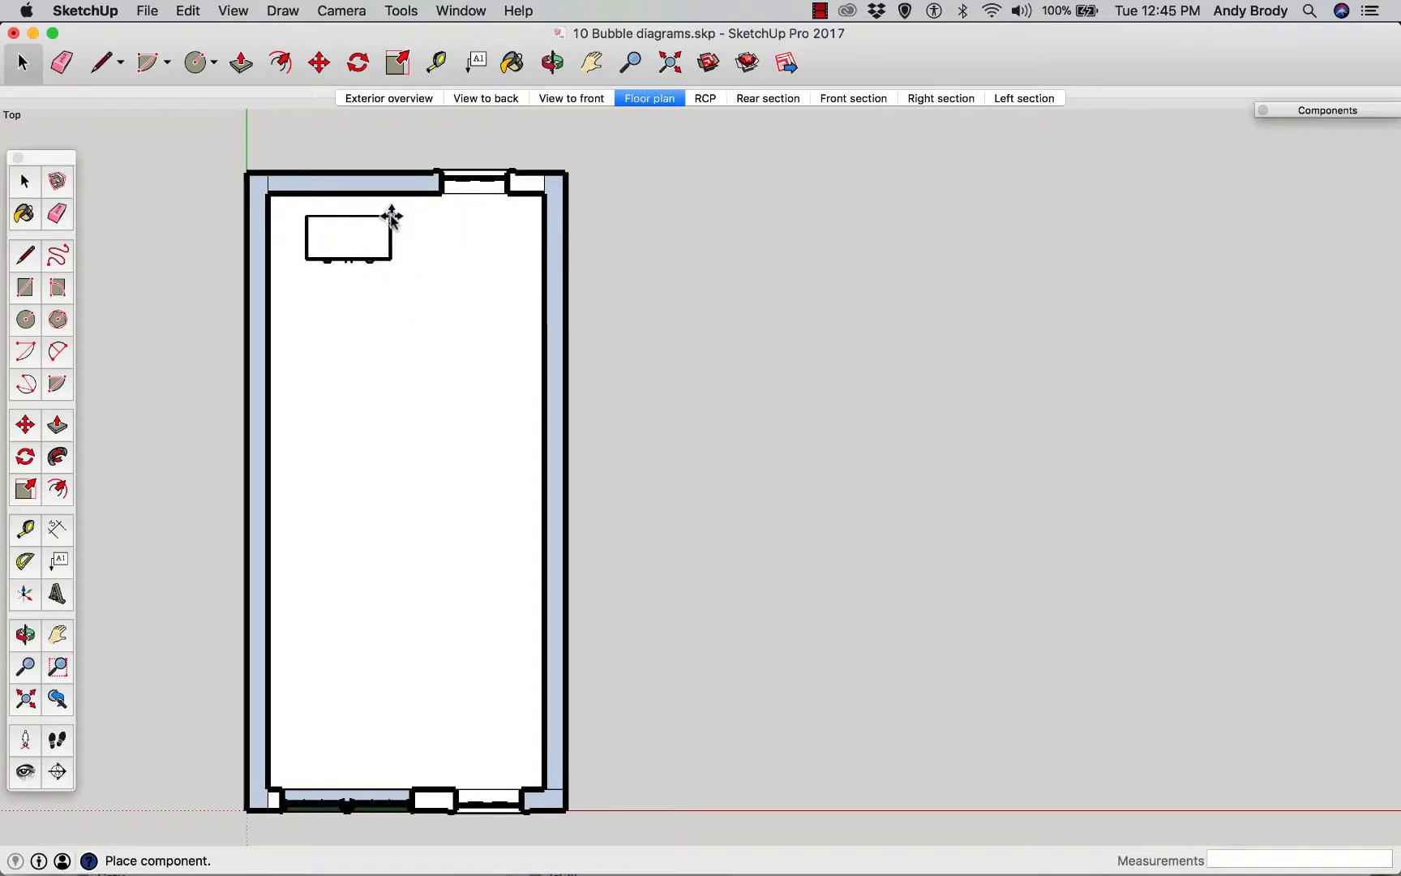
left_click(383, 210)
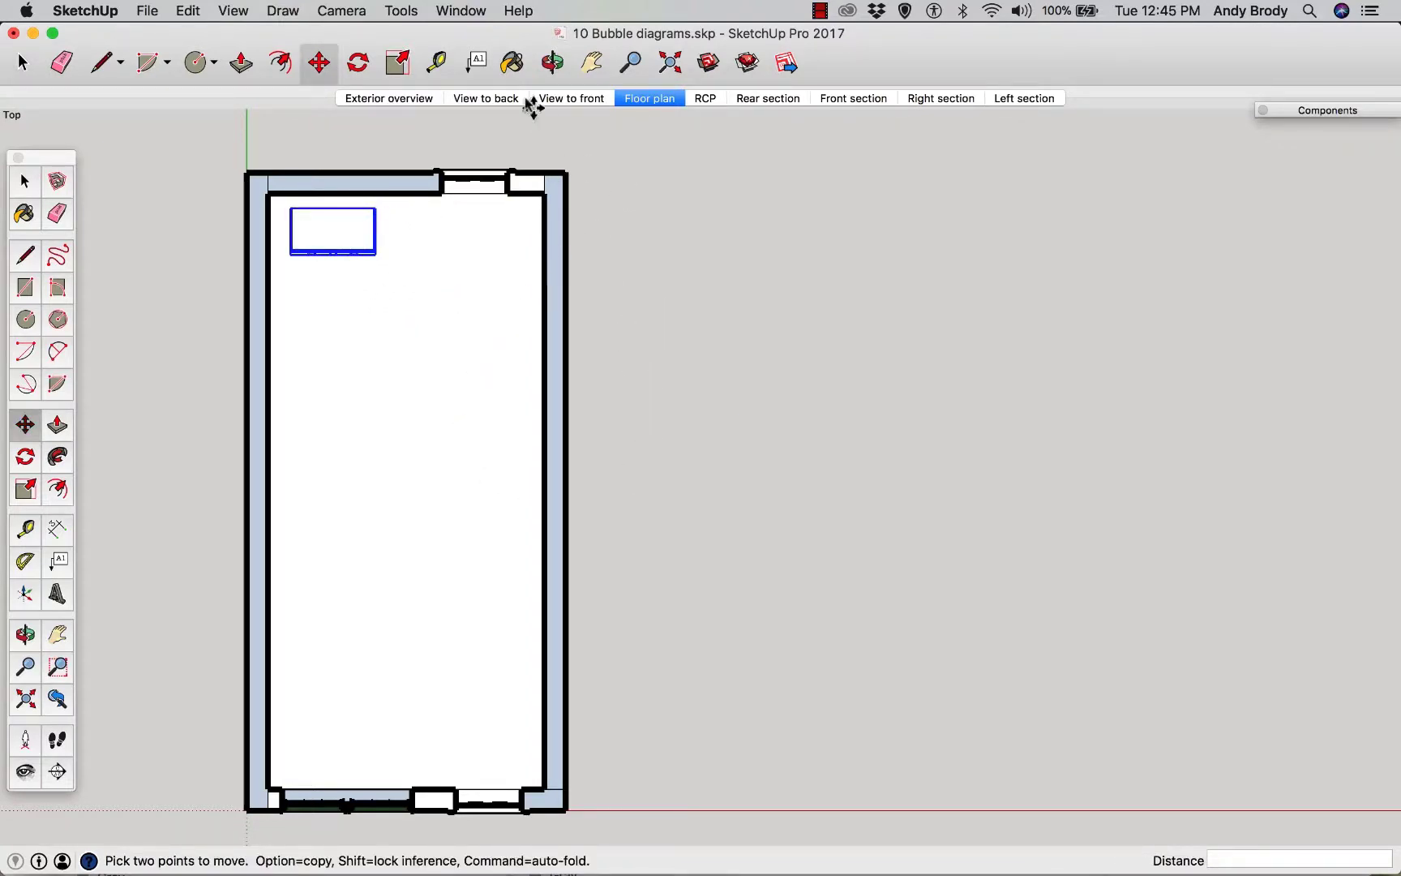
- Show the View to back scene and inspect the placed base cabinet close up against the rear wall
left_click(501, 98)
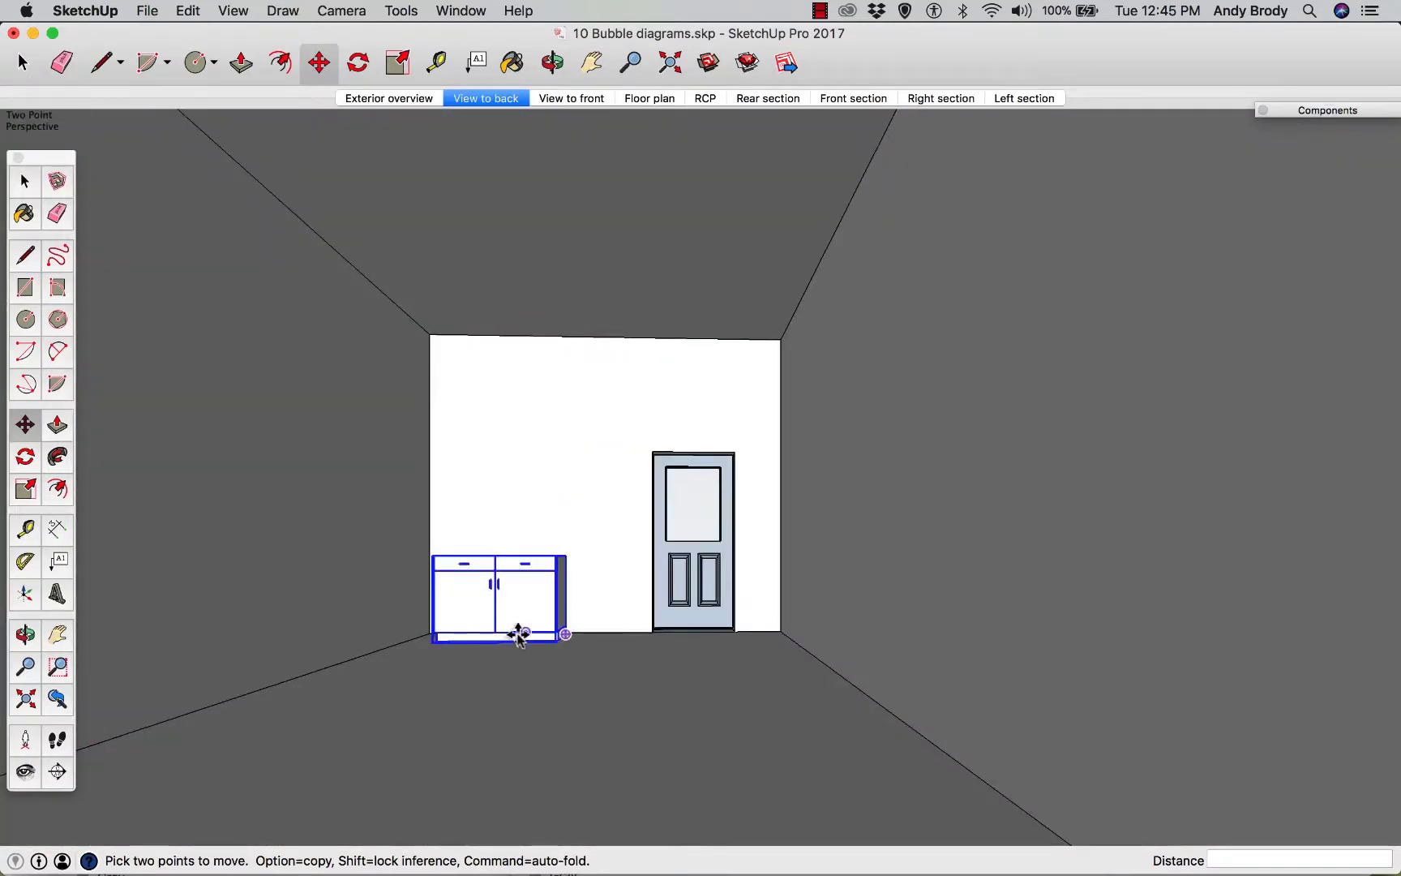
scroll(511, 642, "up", 5)
scroll(519, 628, "down", 2)
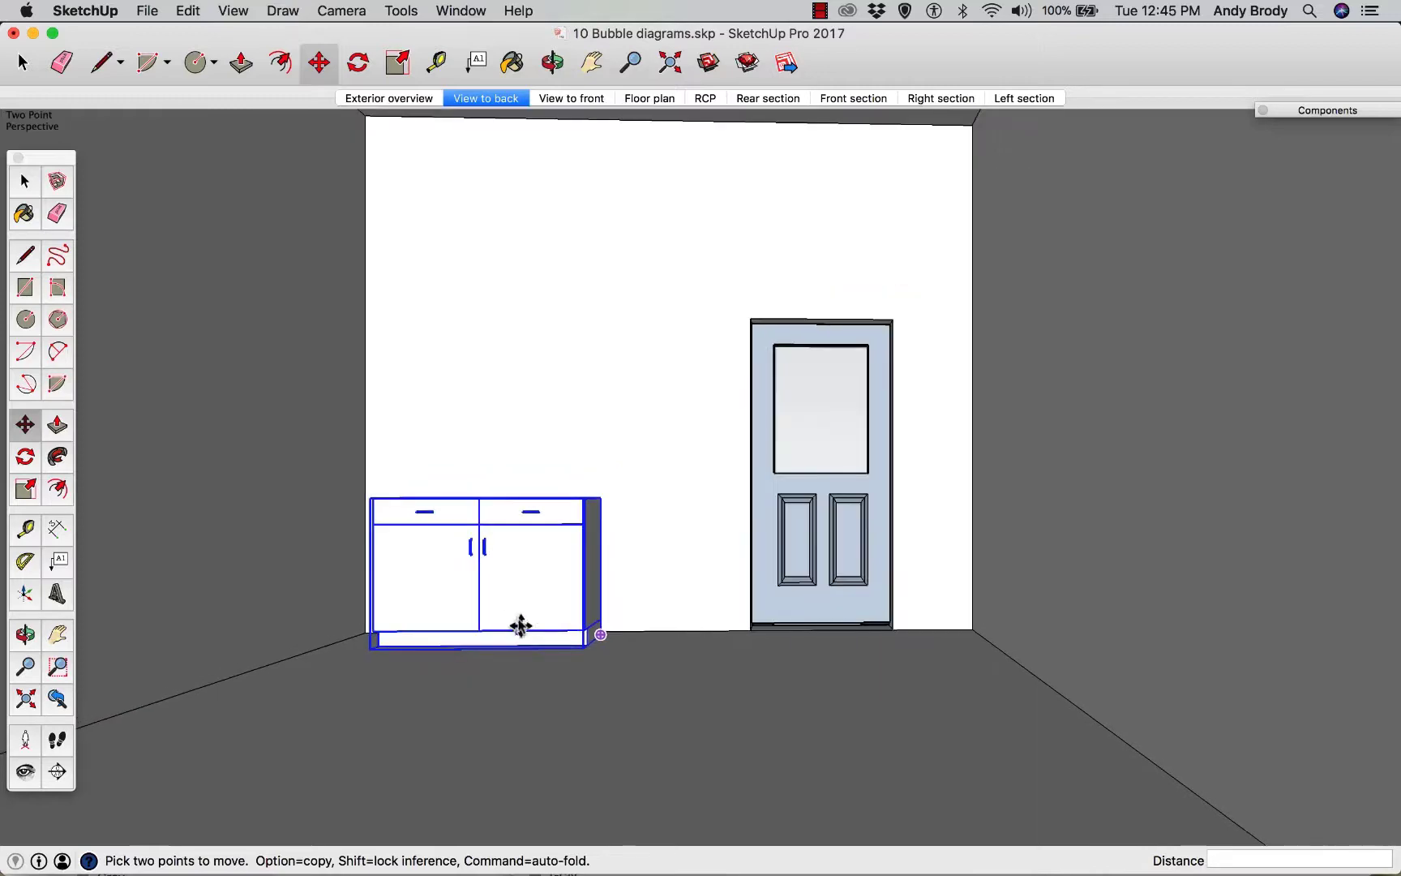
- Open the base cabinet's dynamic component options and apply a width of 36 with finished ends set to Both
scroll(525, 590, "up", 5)
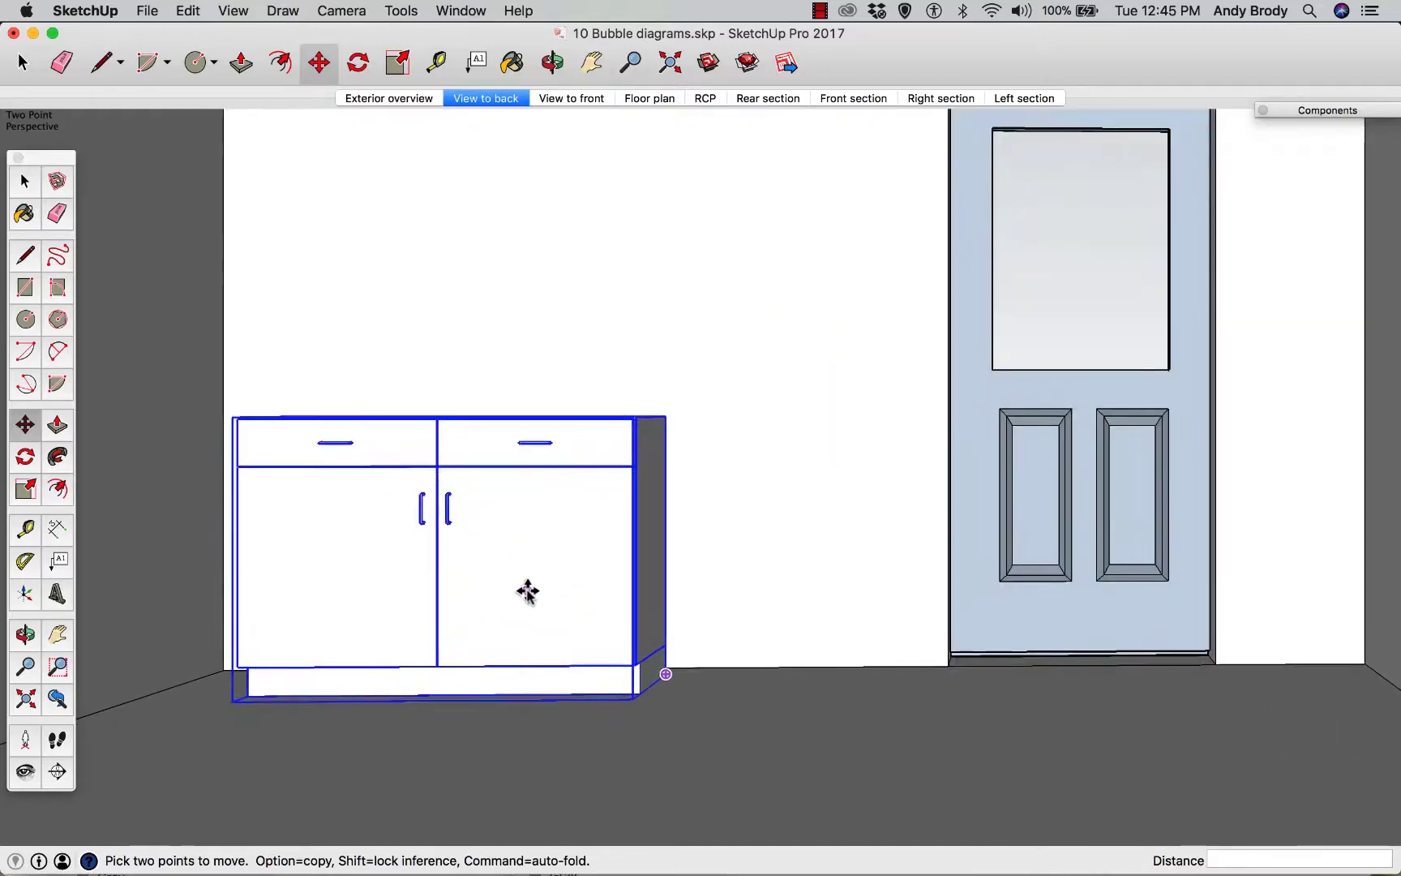
middle_click_drag(527, 591, 425, 717)
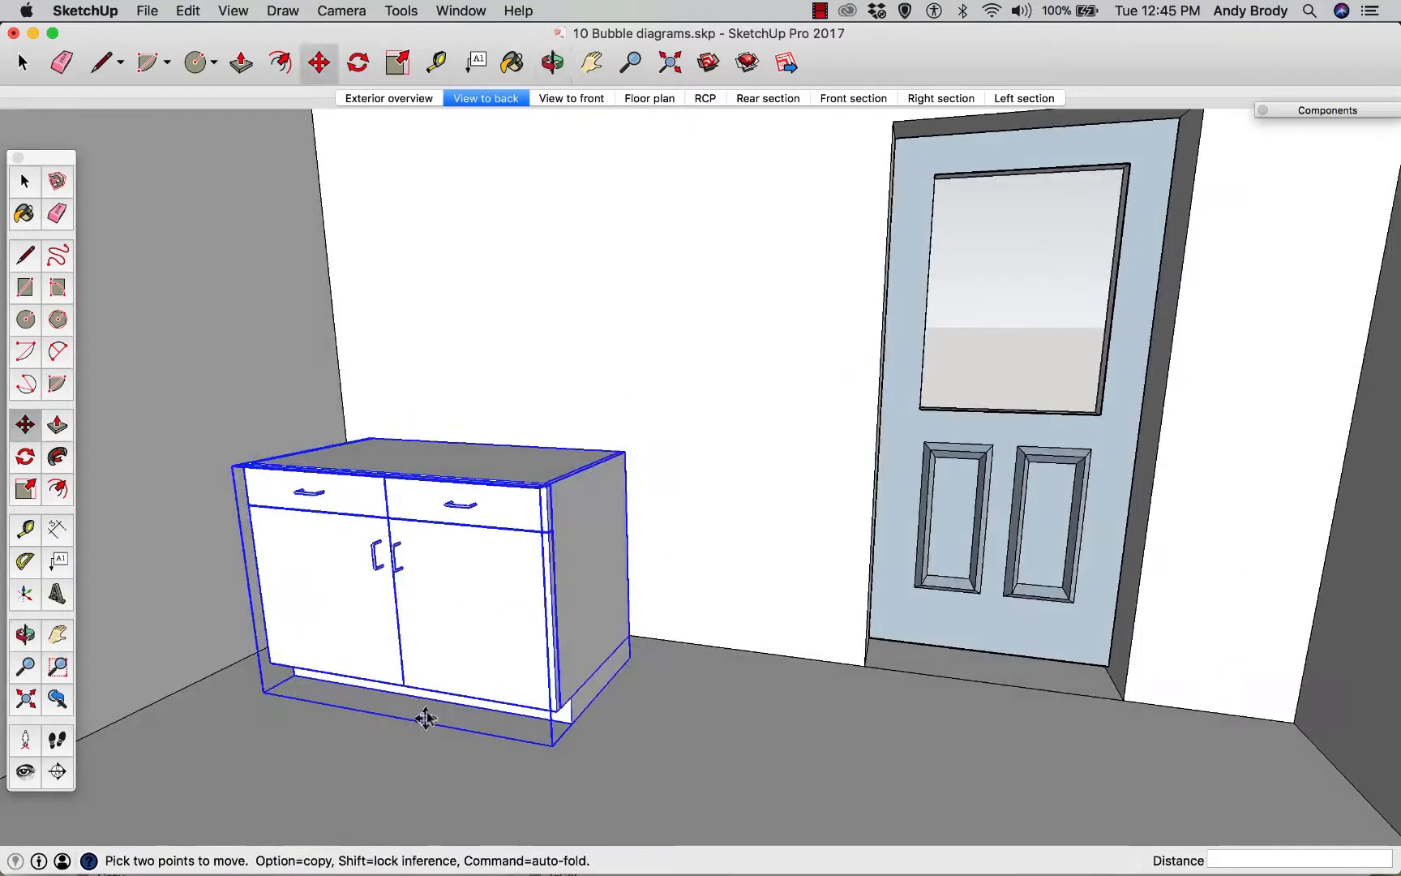
key("space")
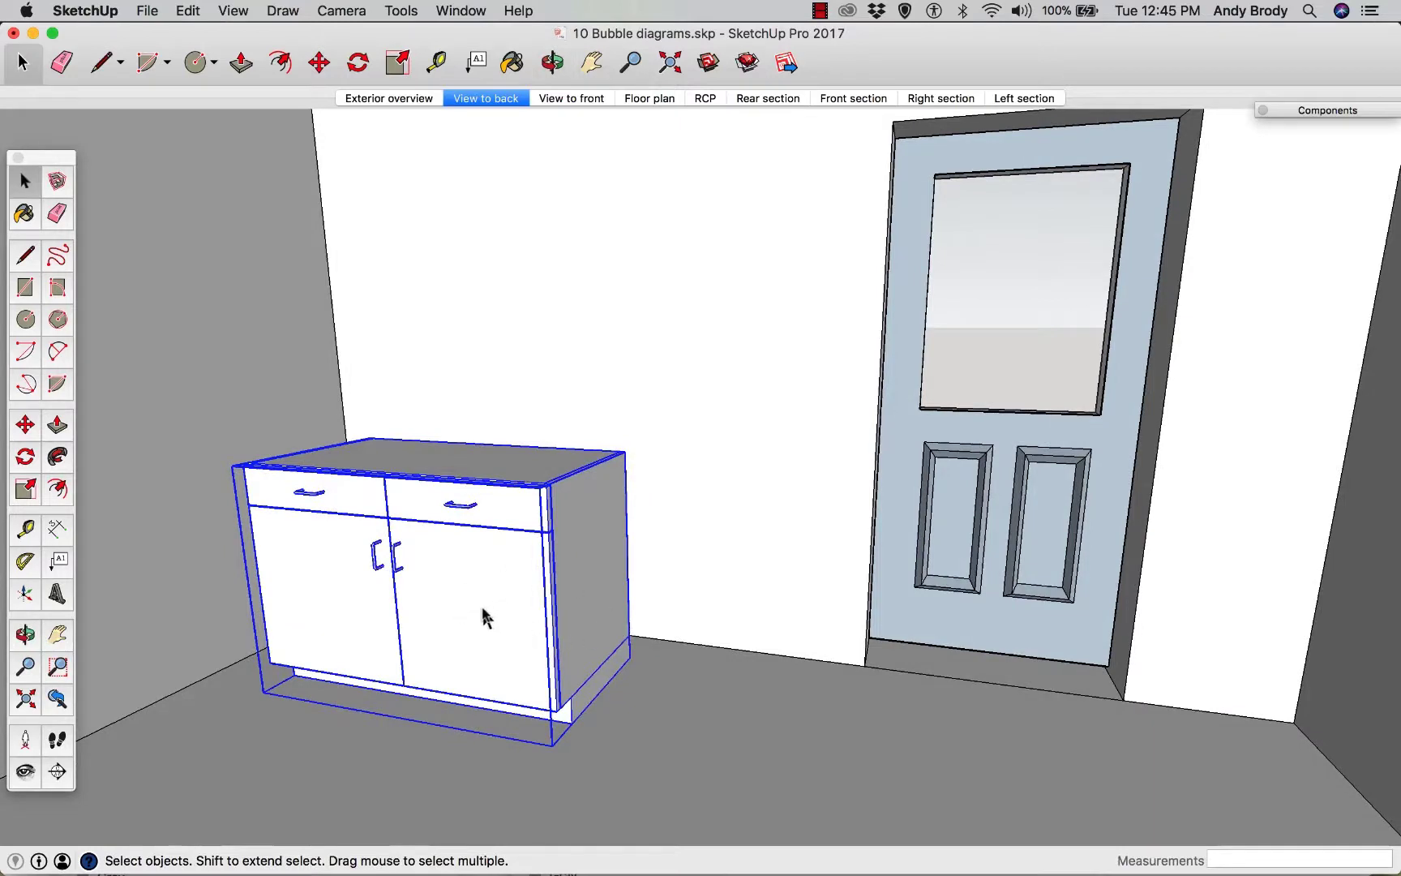
right_click(485, 612)
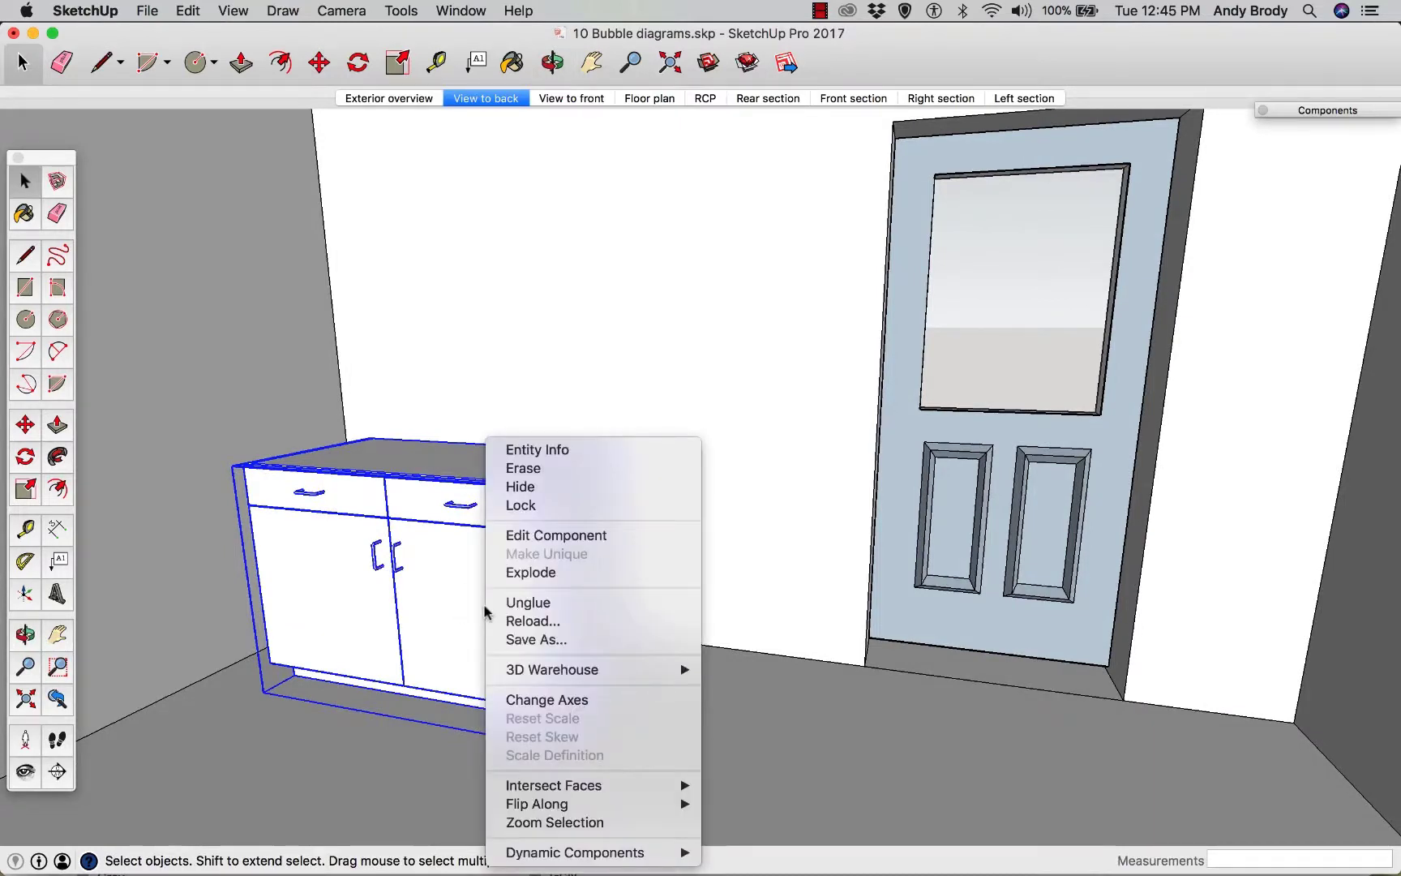
mouse_move(569, 857)
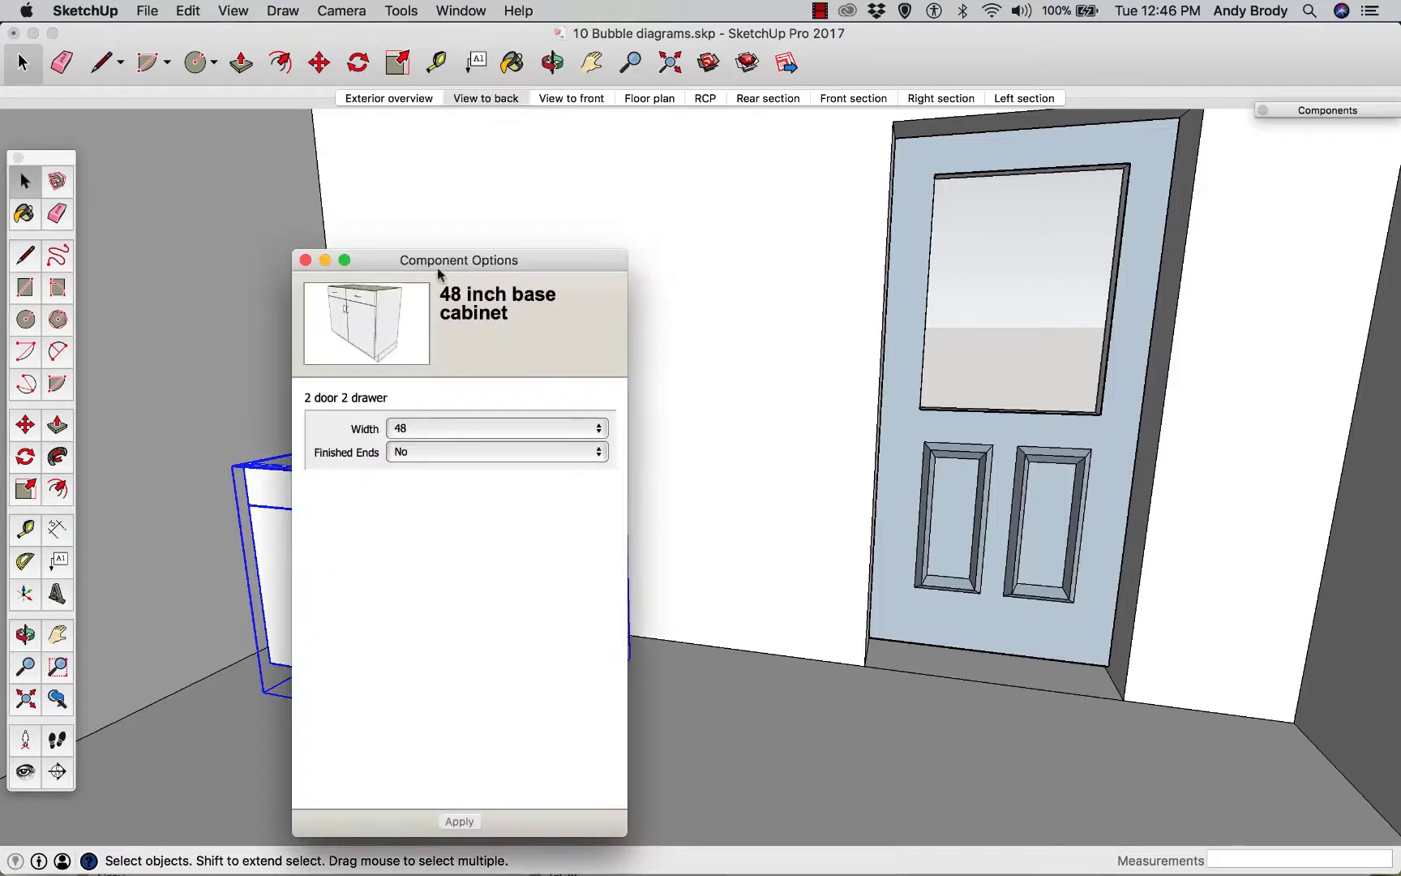
left_click_drag(383, 258, 1057, 171)
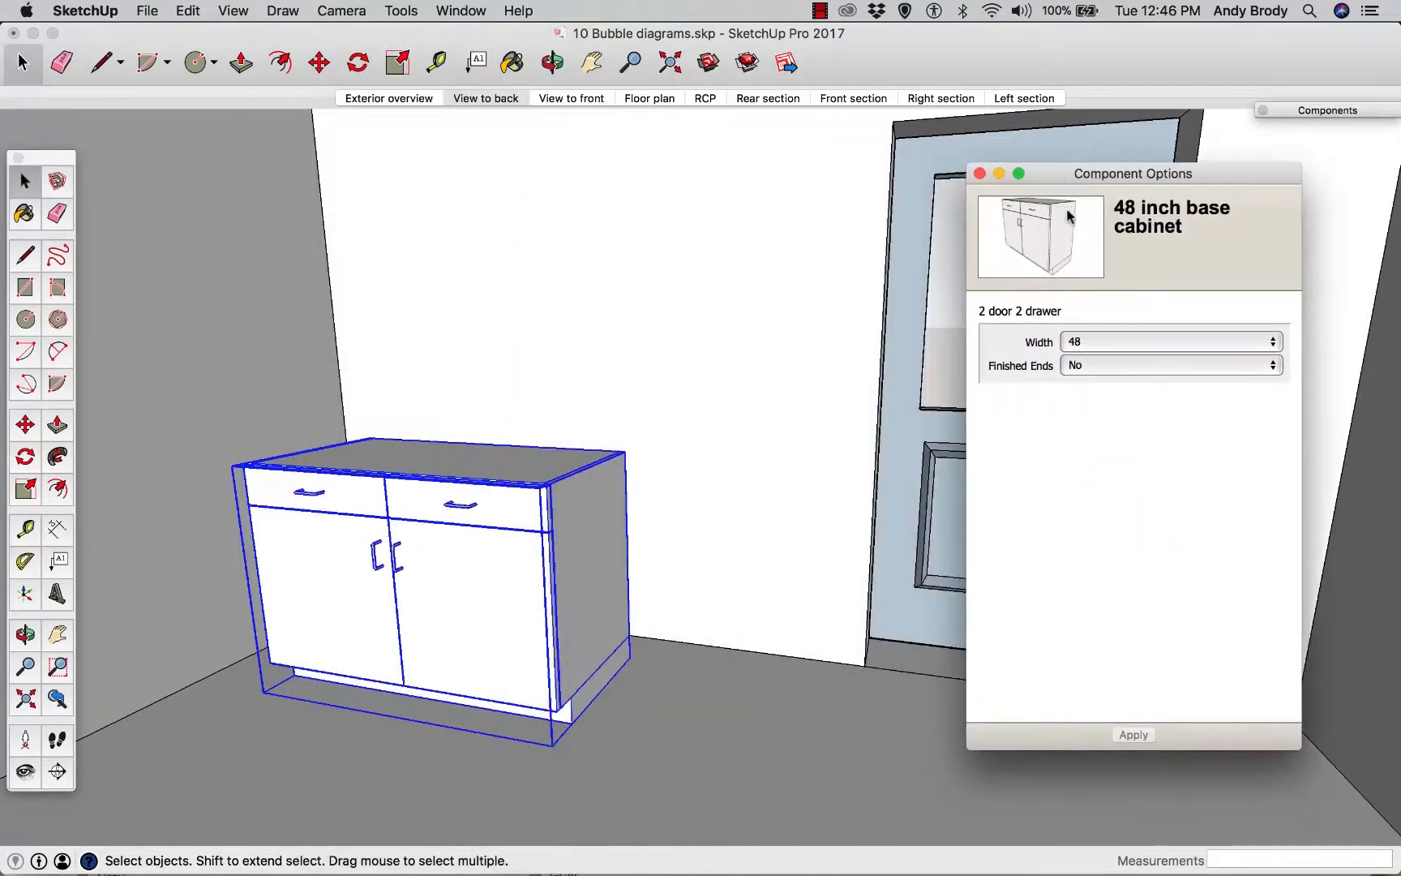
left_click(1267, 342)
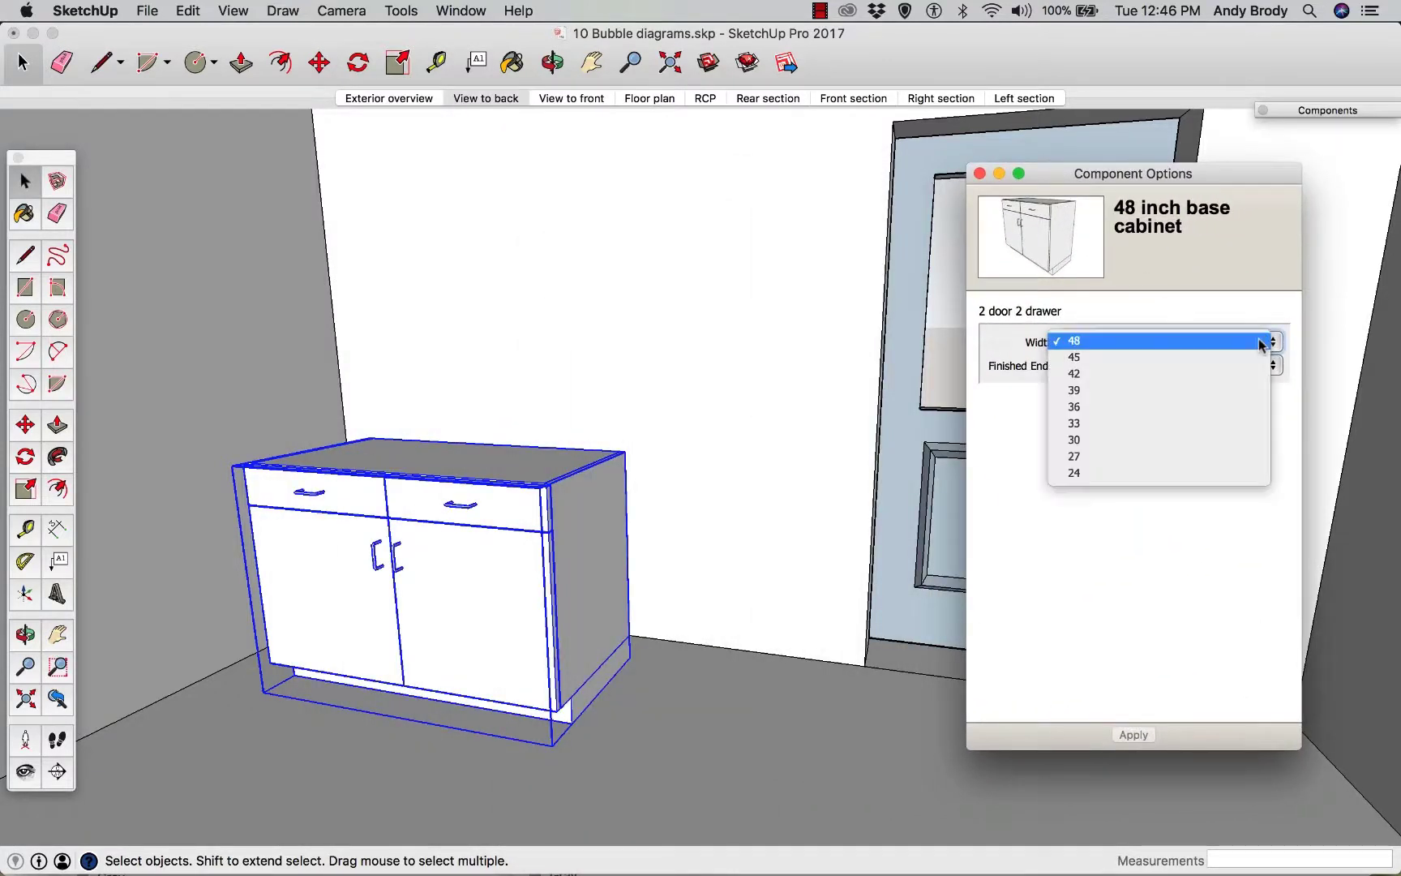
left_click(1206, 408)
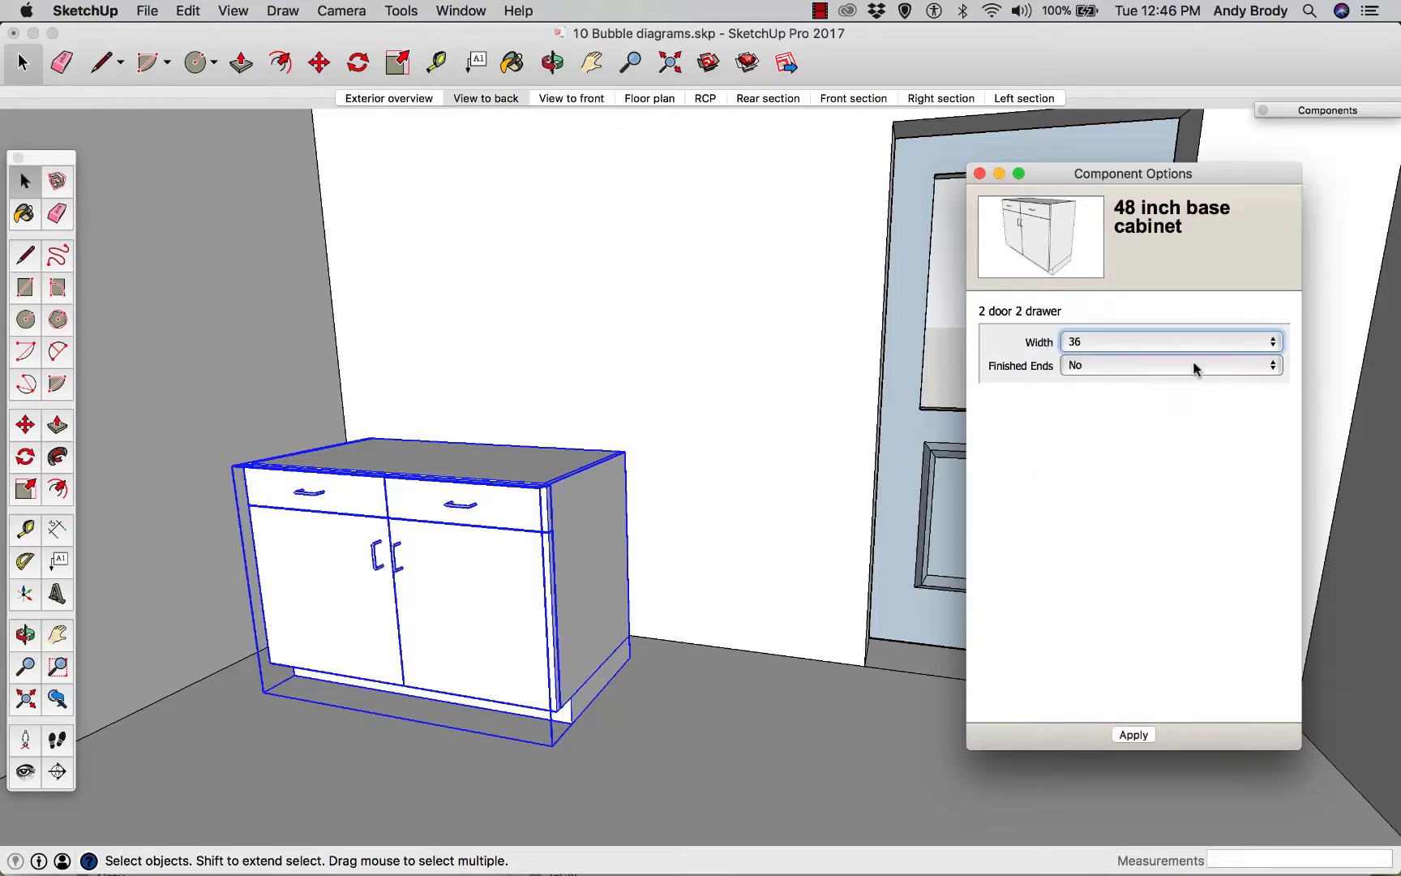
left_click(1193, 367)
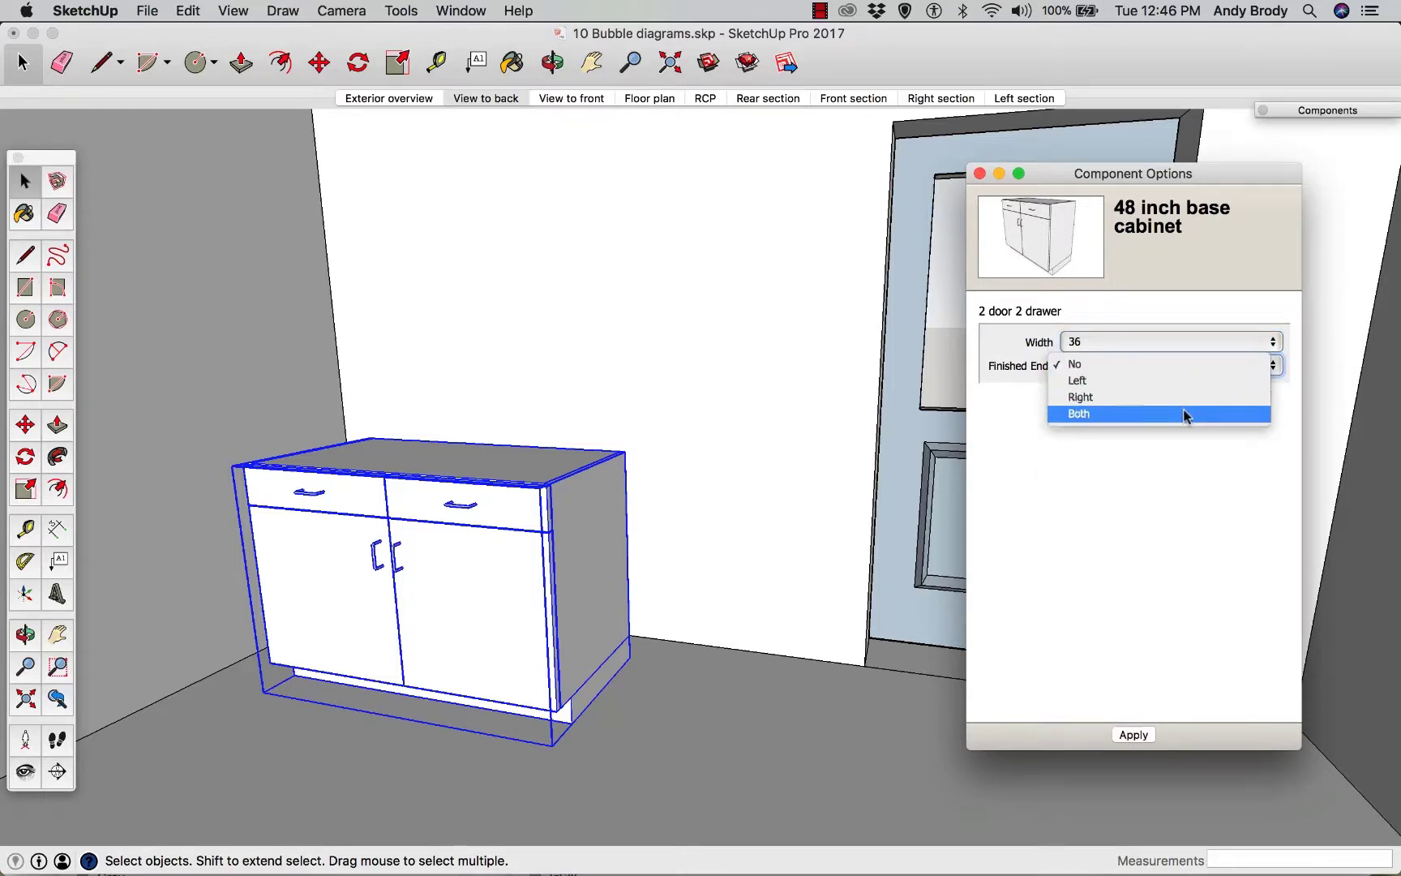
left_click(1185, 414)
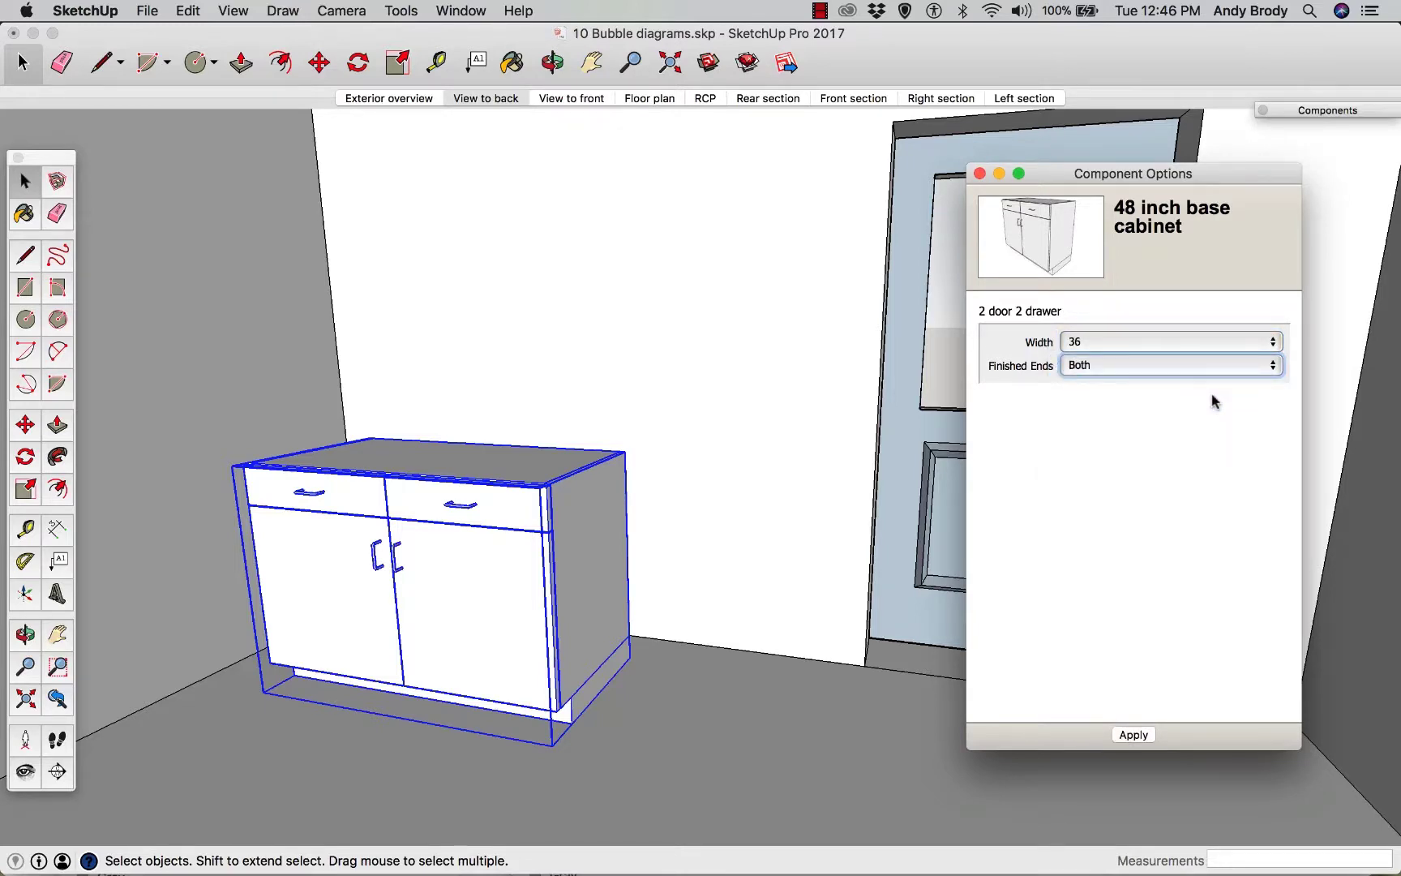
left_click(1134, 736)
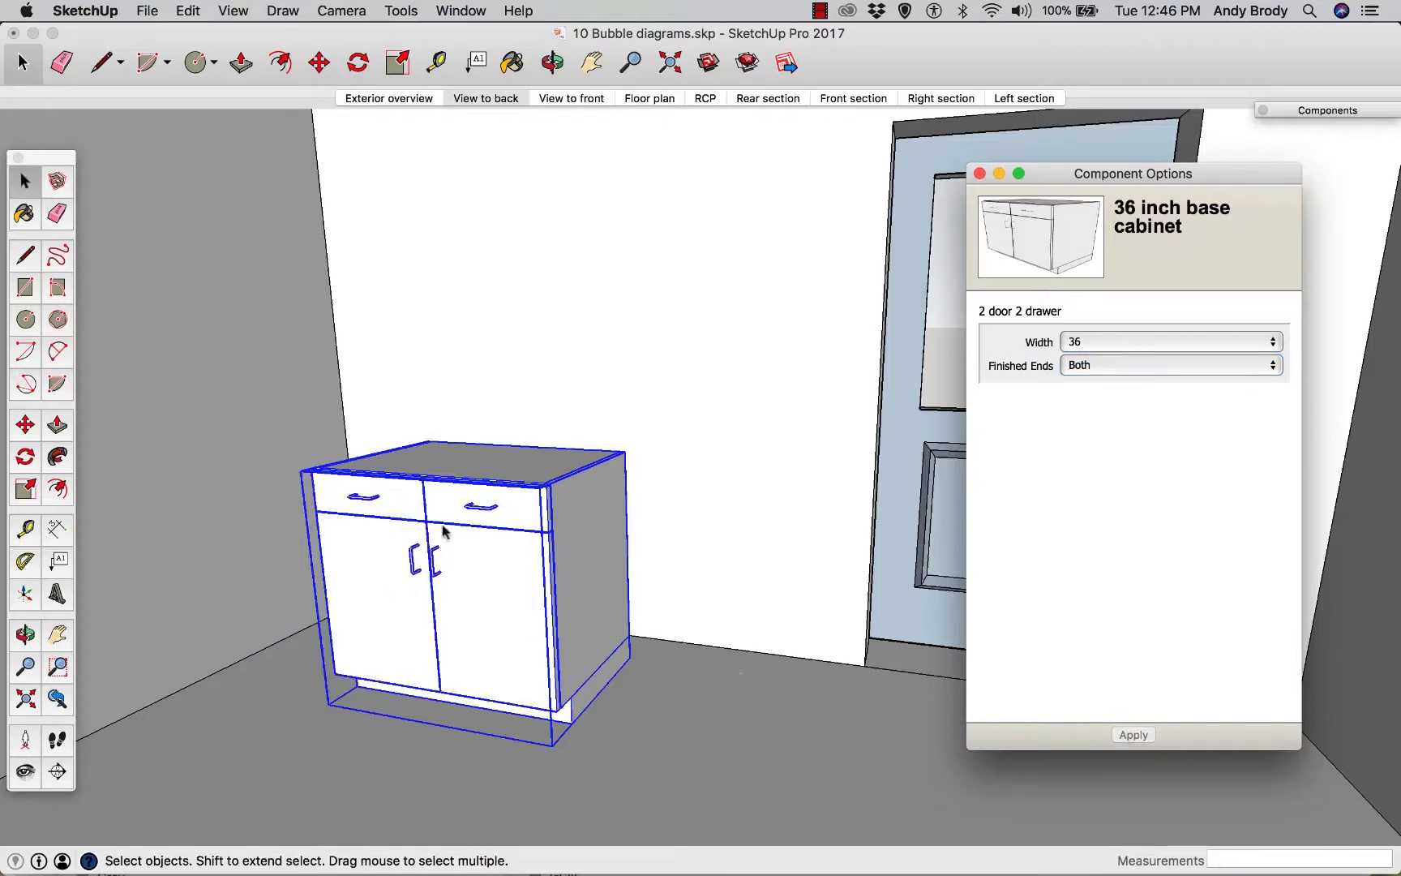
- Apply a width of 24 to the base cabinet and close its component options
left_click(1150, 341)
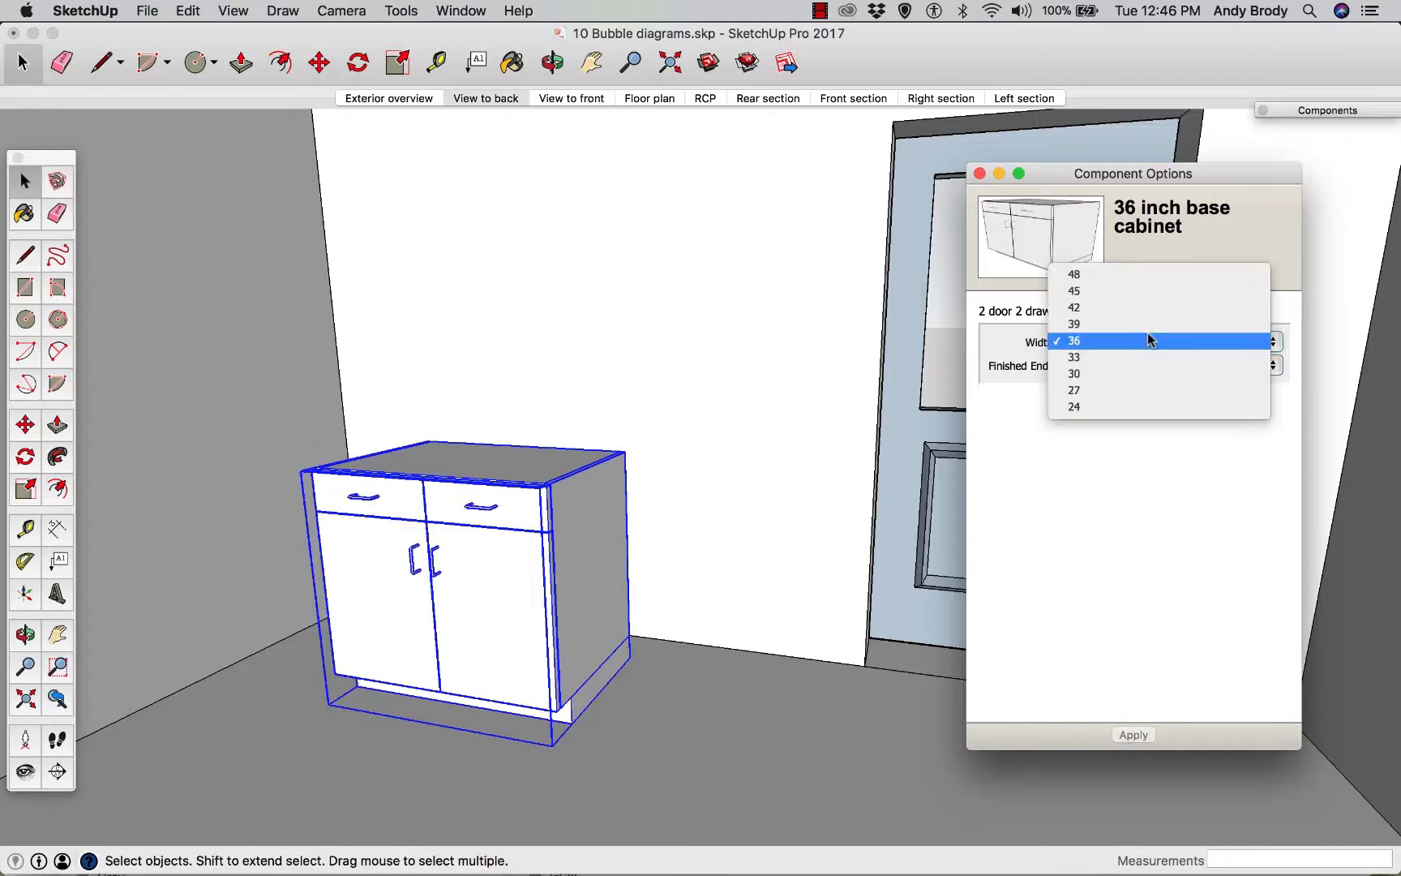
left_click(1135, 404)
left_click(1133, 735)
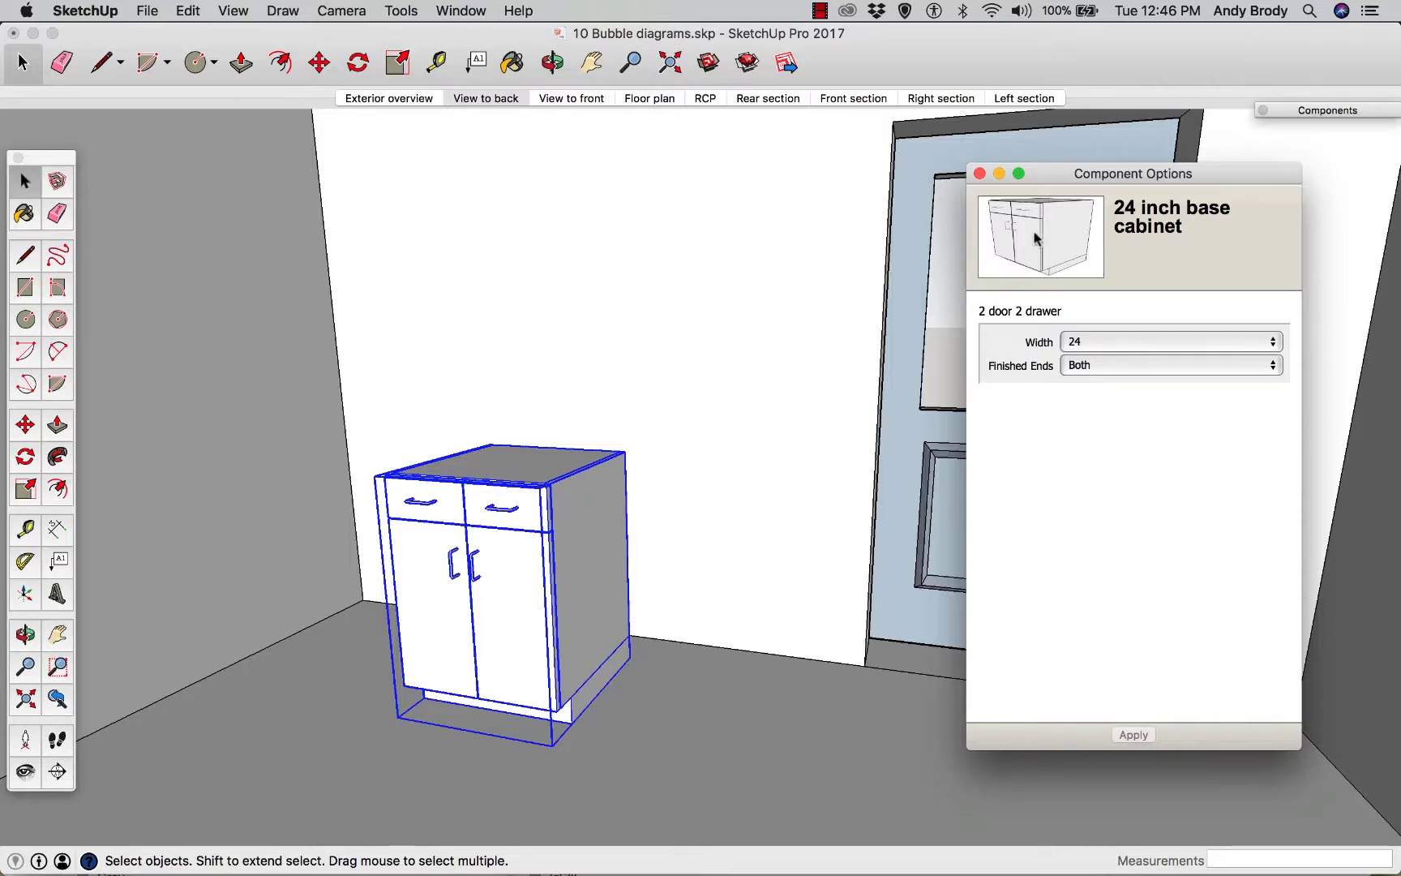
left_click(979, 174)
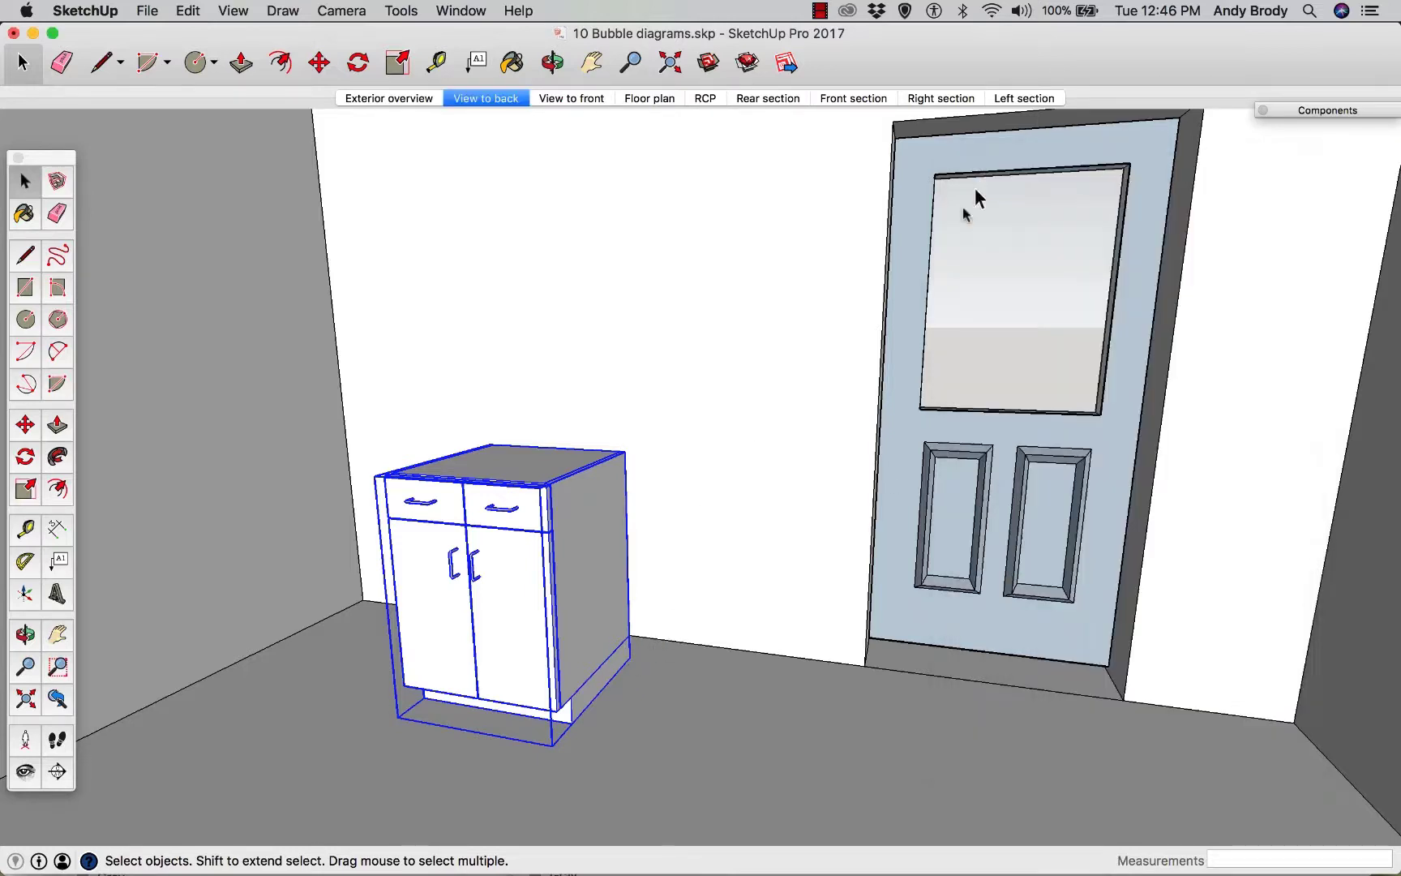
- Move the cabinet about 2' 8 1/2" along the rear wall toward the door, and place a copy about 3' 5" back toward the corner
key("m")
left_click(628, 658)
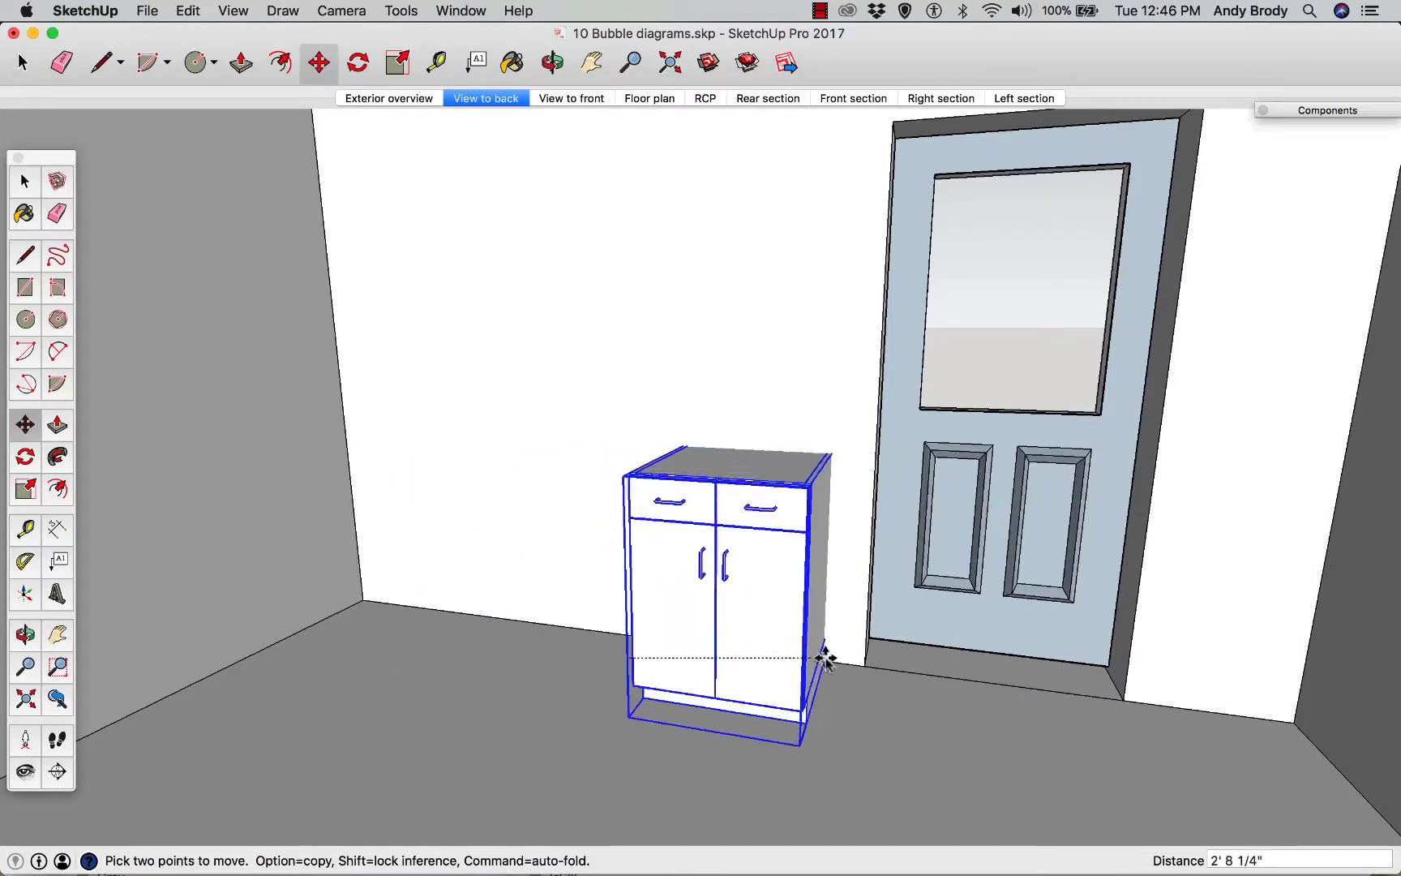
left_click(825, 659)
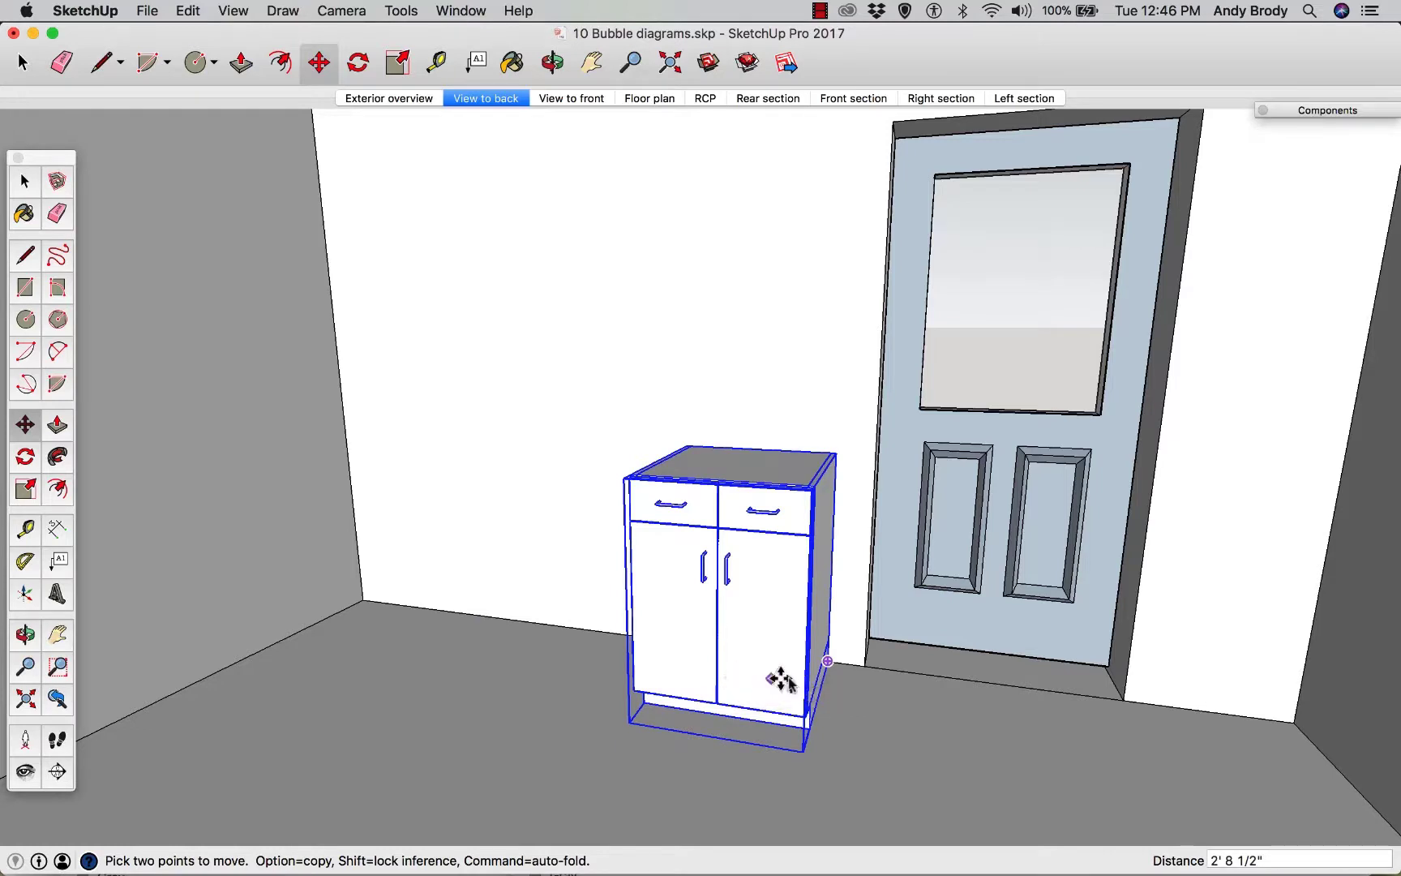
left_click(827, 661, "alt")
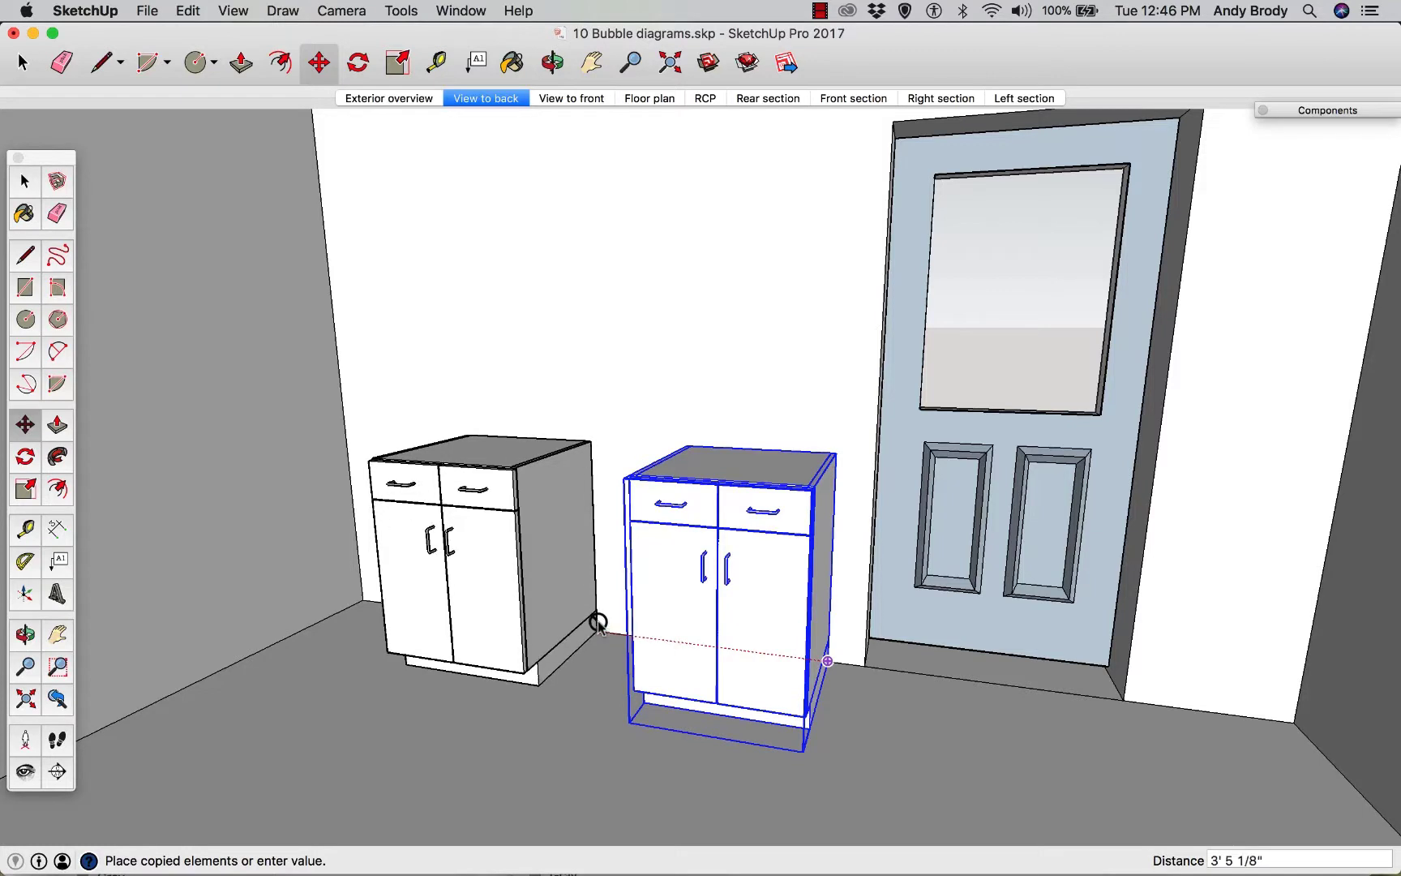
left_click(595, 629)
key("space")
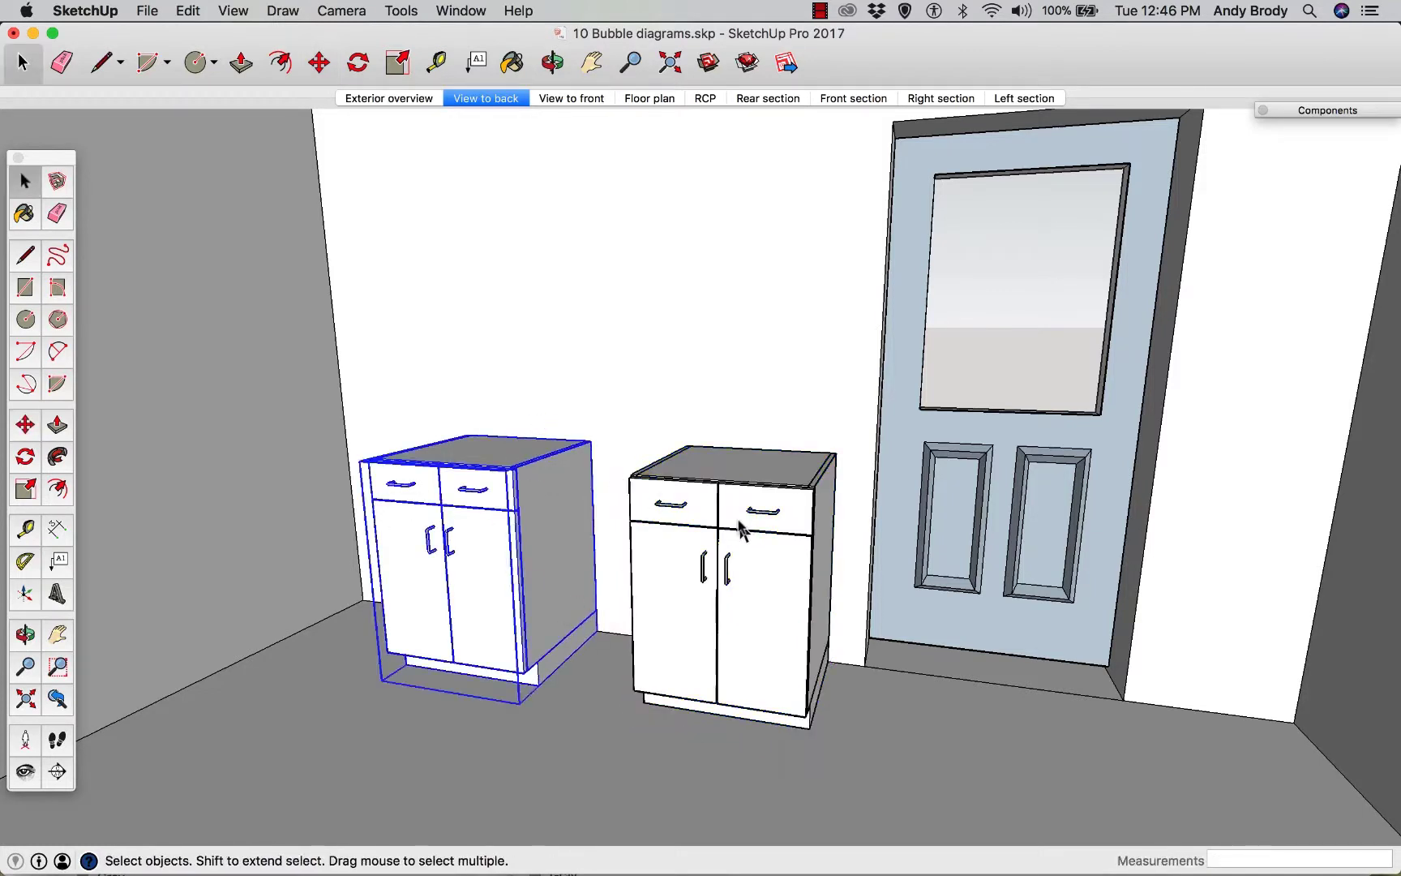
- Apply a width of 48 to the copied cabinet near the corner through its dynamic component options
right_click(466, 477)
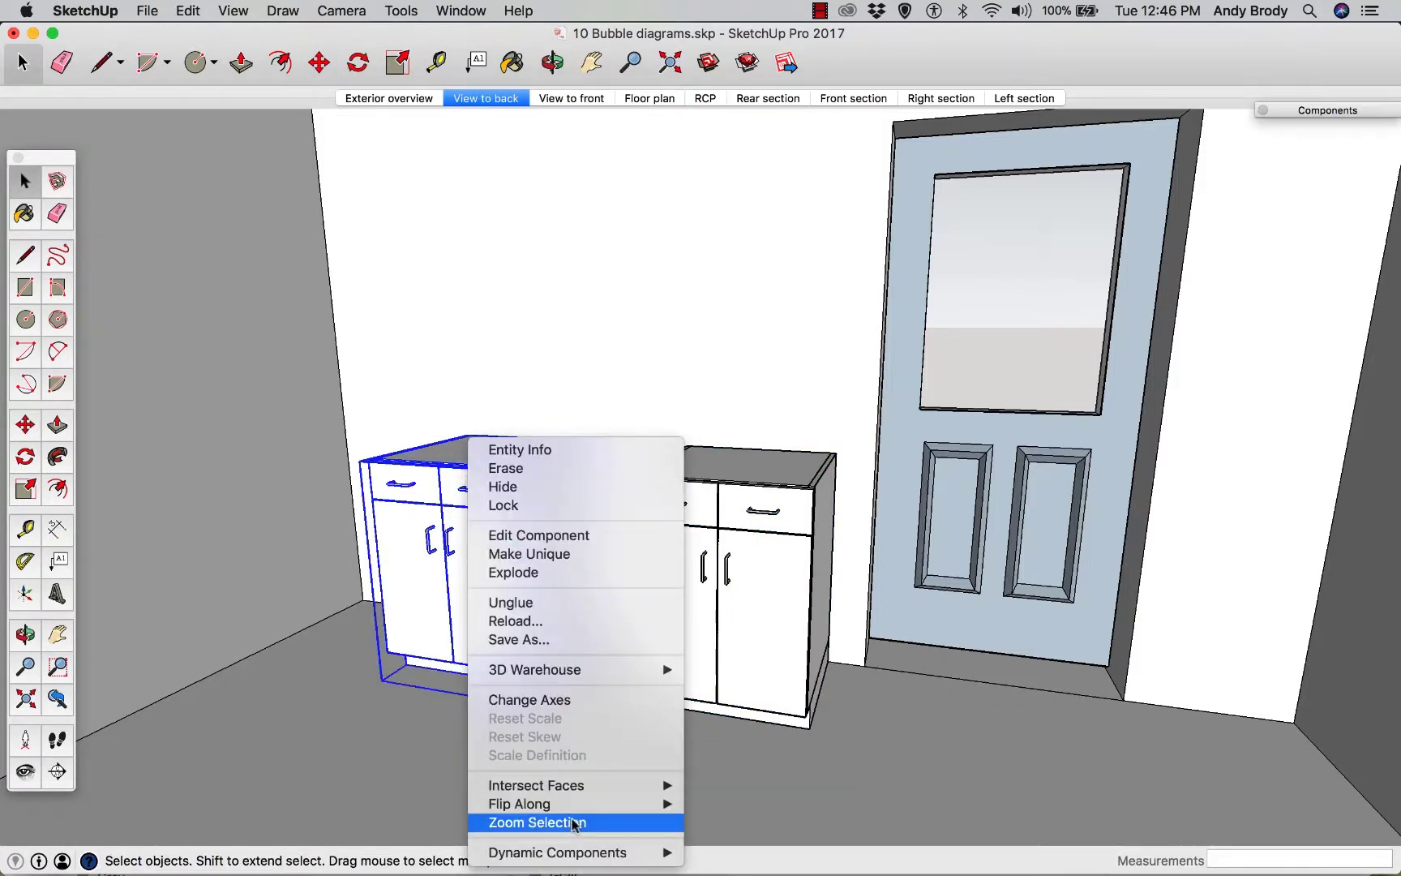
mouse_move(588, 853)
left_click(714, 785)
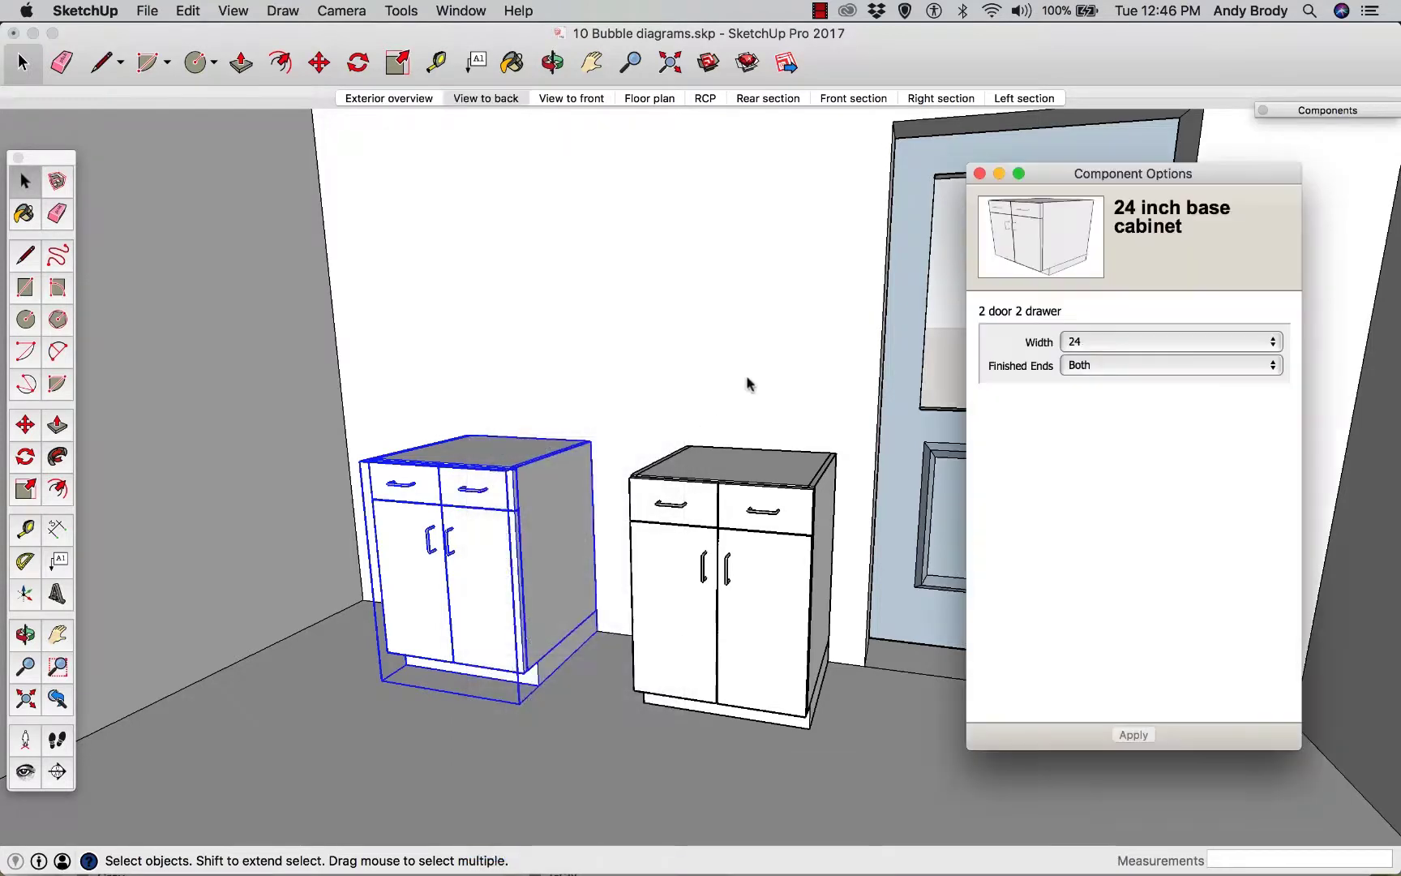
left_click(1139, 344)
left_click(1135, 211)
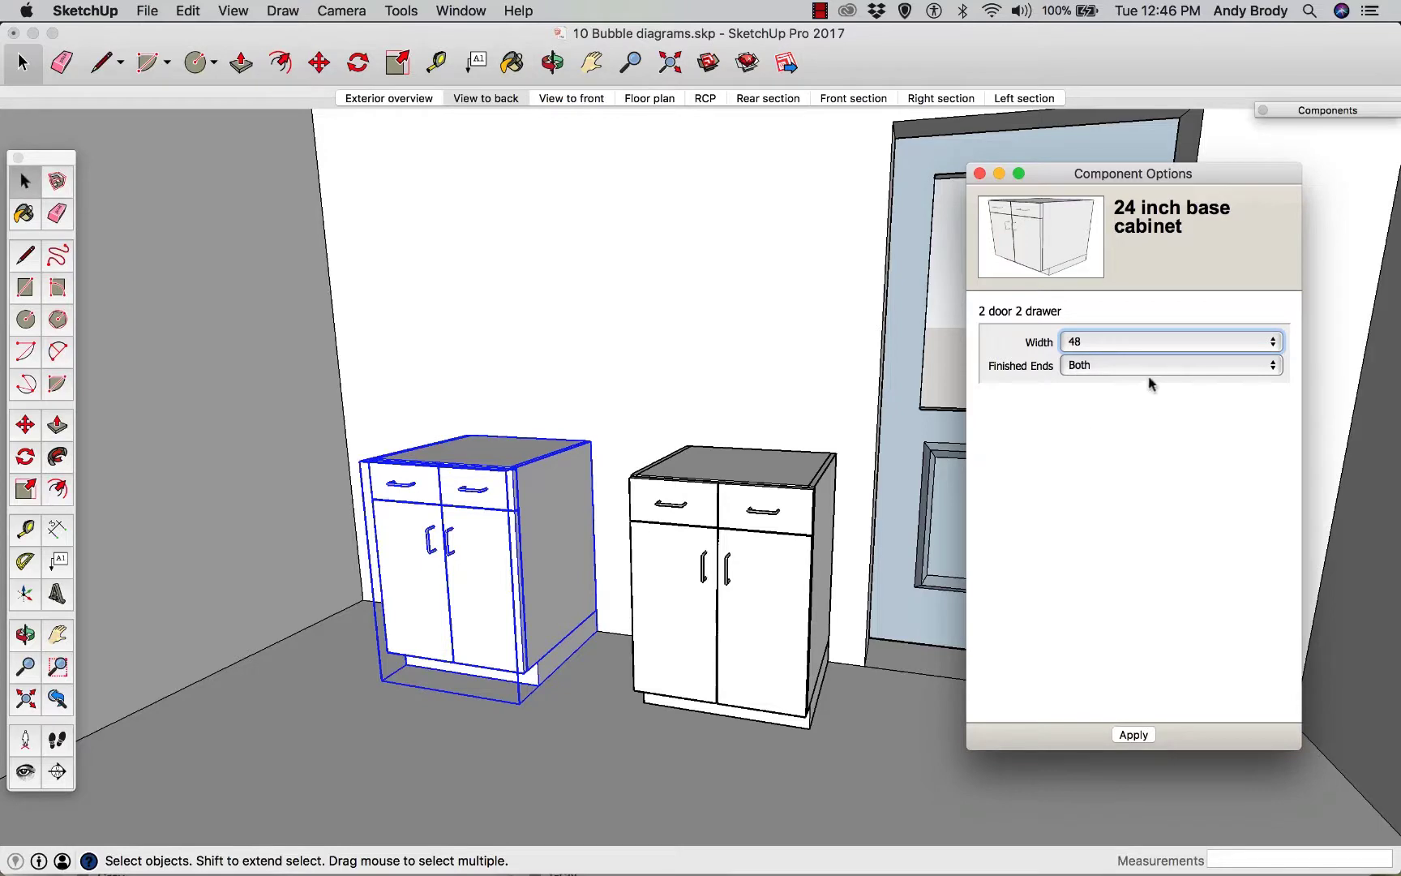
left_click(1127, 734)
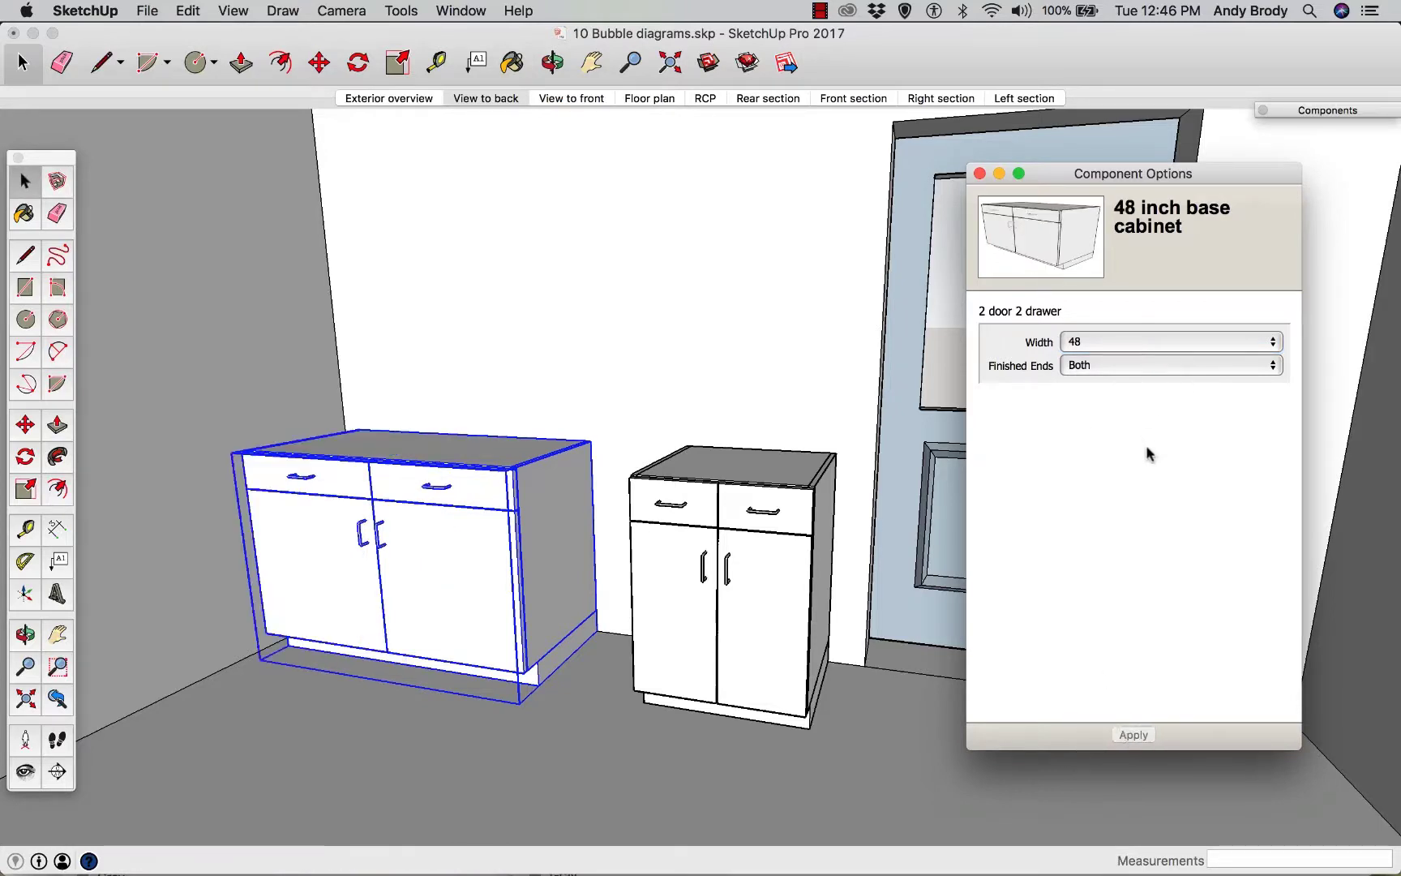
- Try to set the corner cabinet's finished ends to No
left_click(1158, 366)
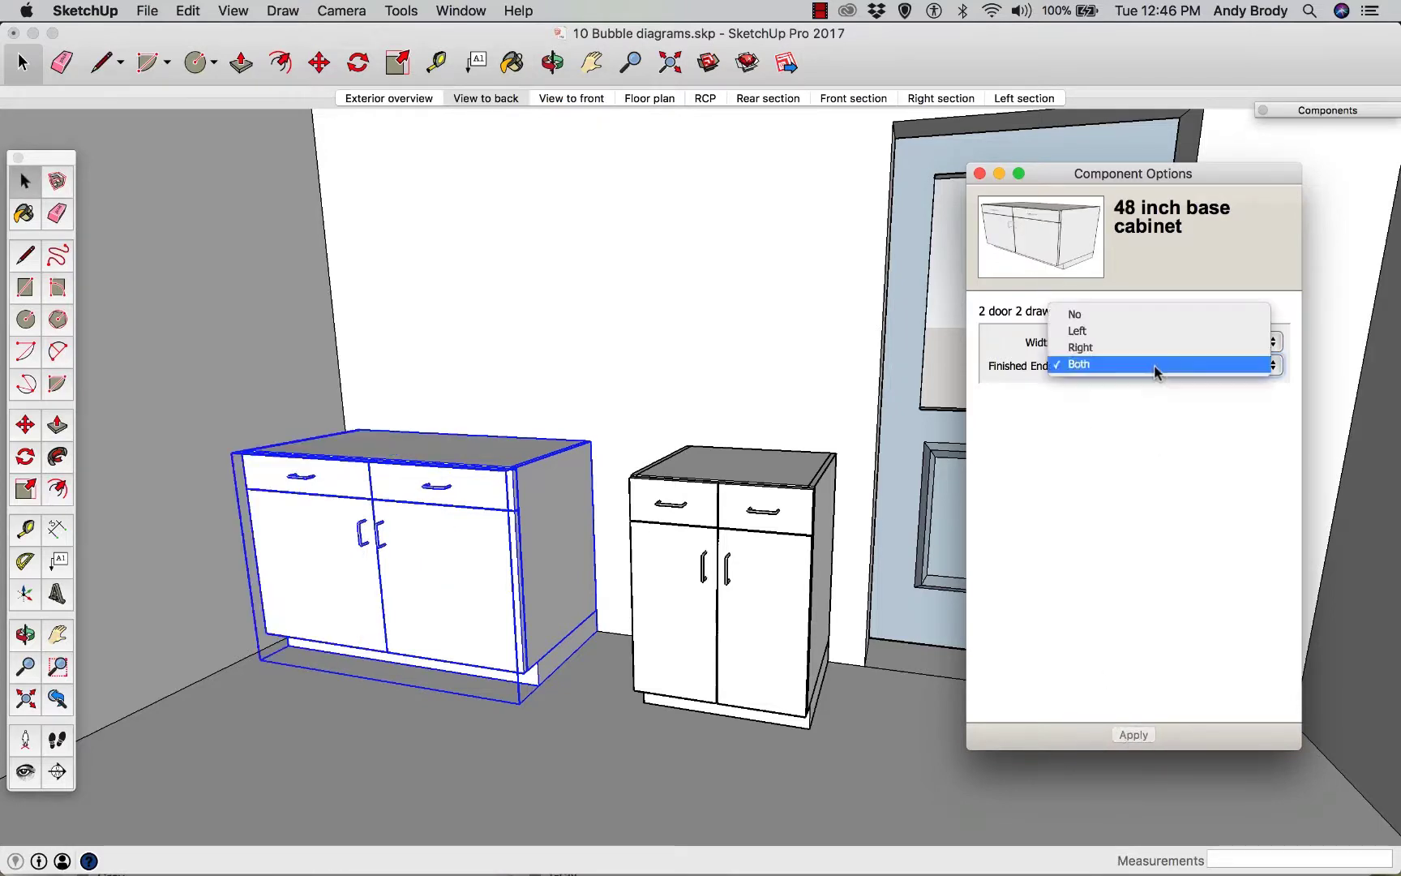
left_click(1138, 316)
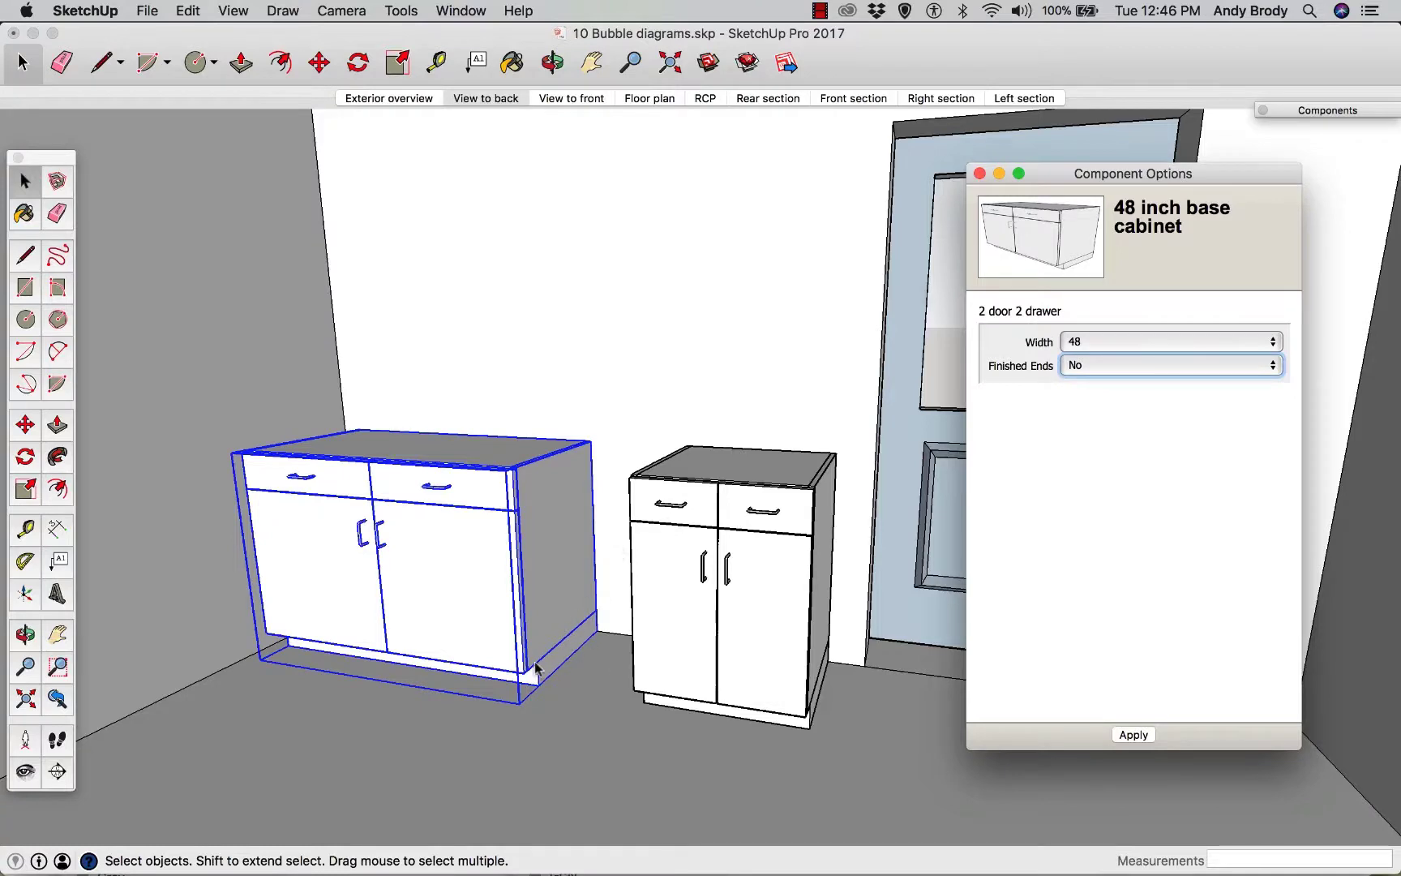
left_click(505, 739)
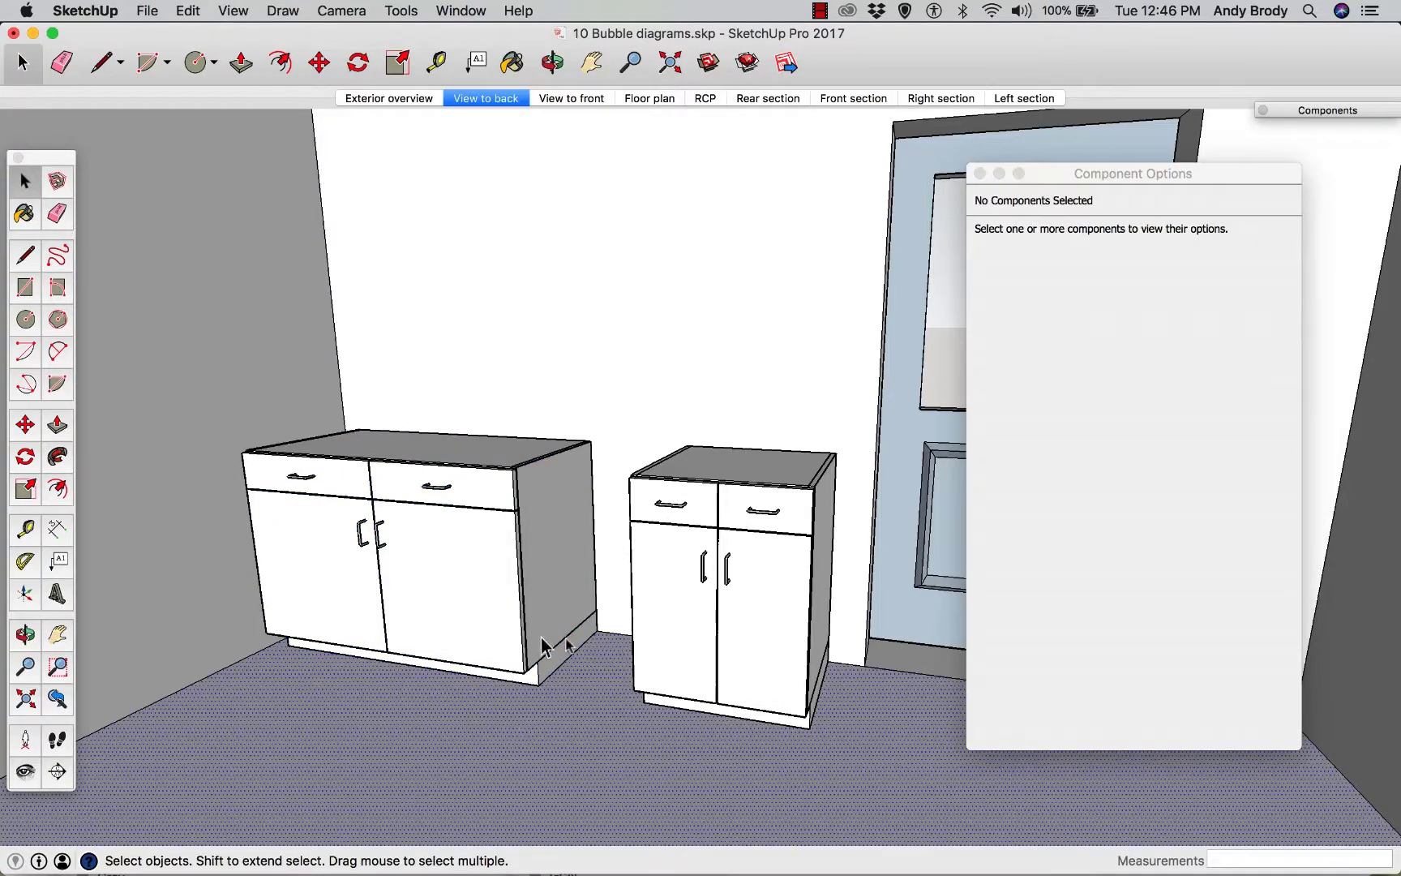
- Apply a width of 36 to the cabinet nearer the door and close the component options
left_click(665, 636)
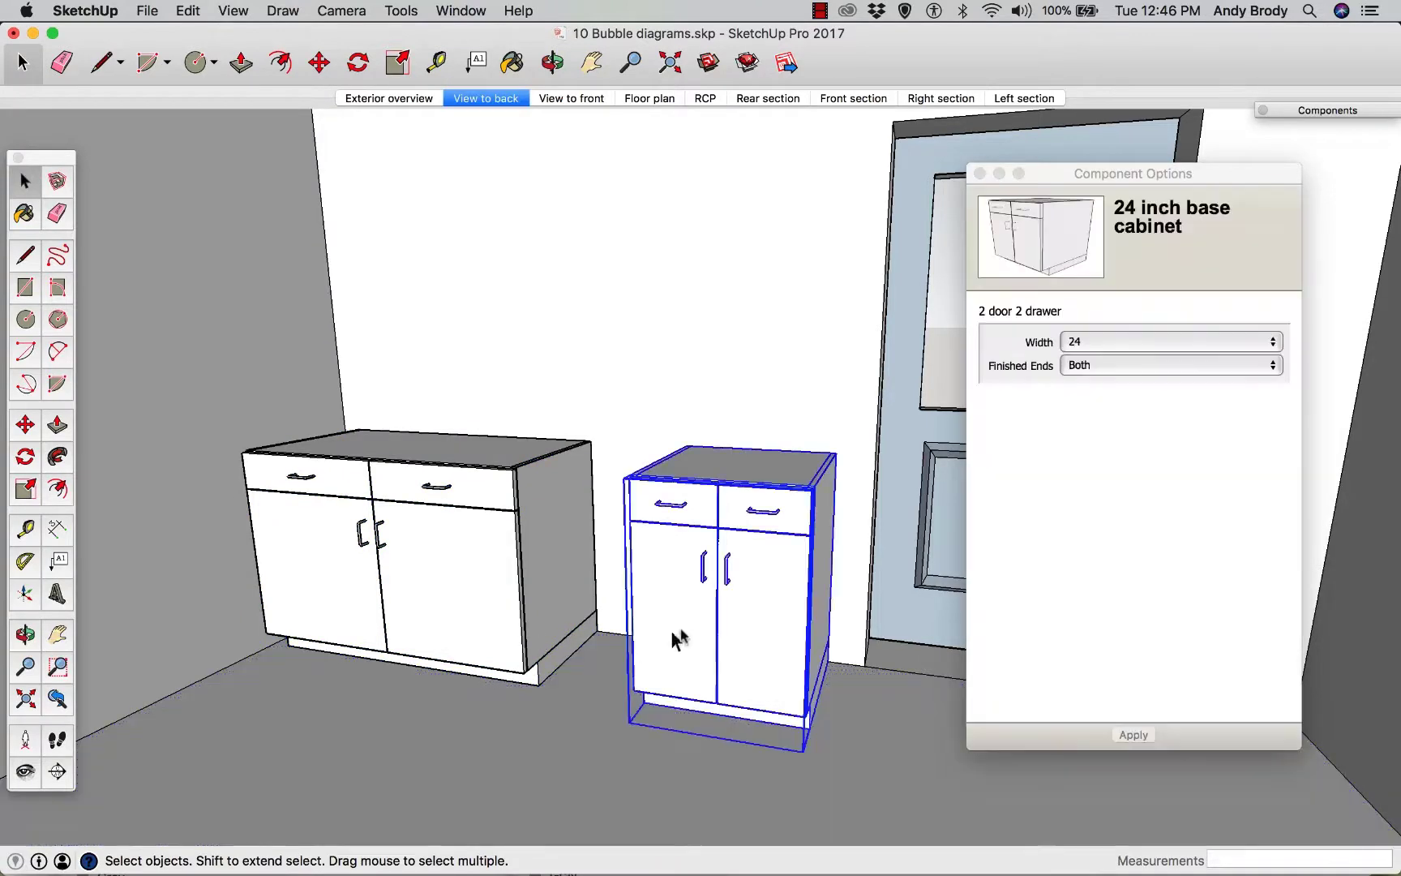
left_click(1109, 341)
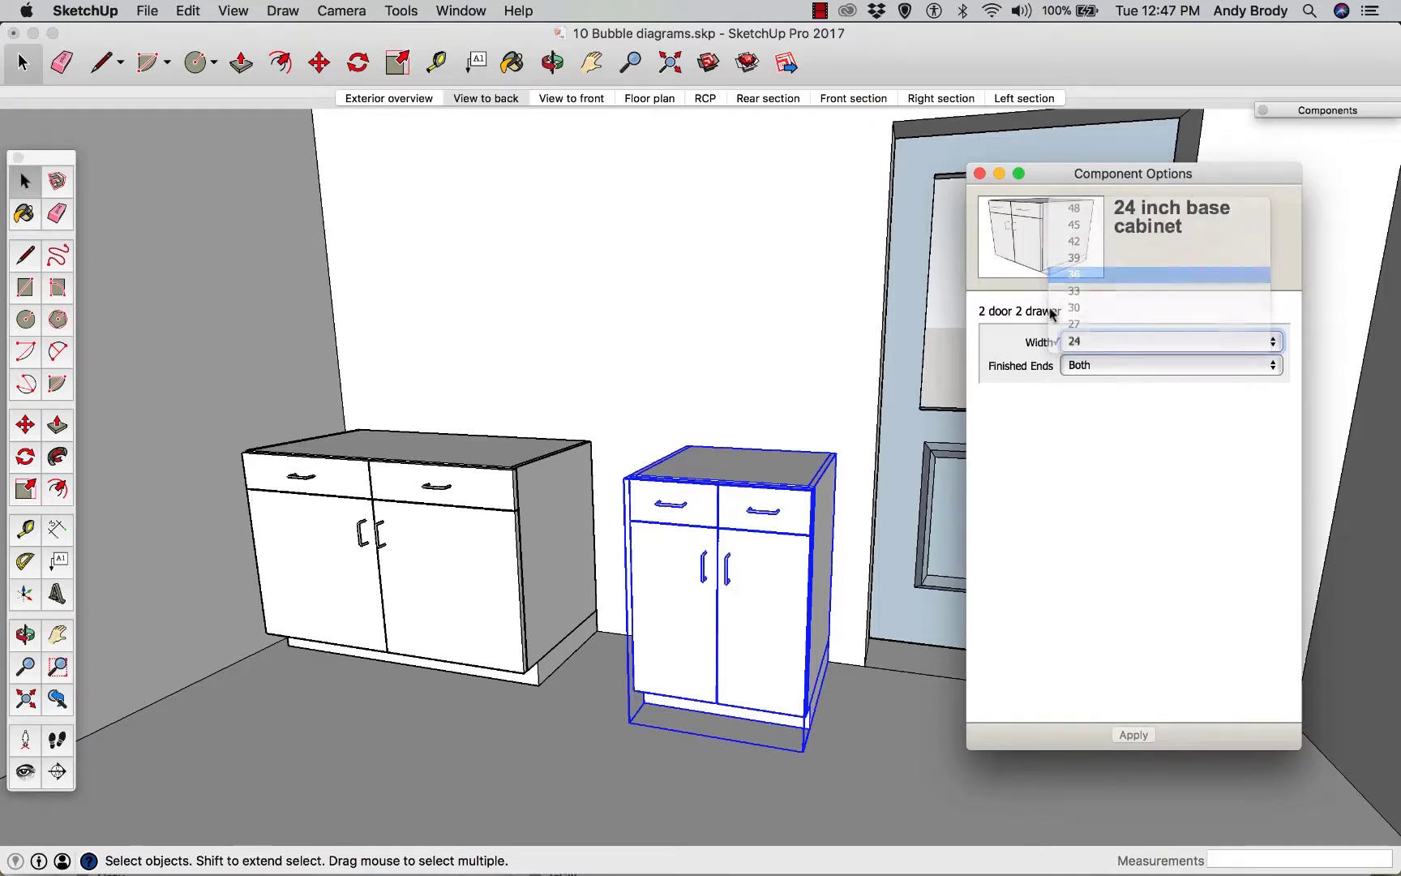
left_click(1132, 734)
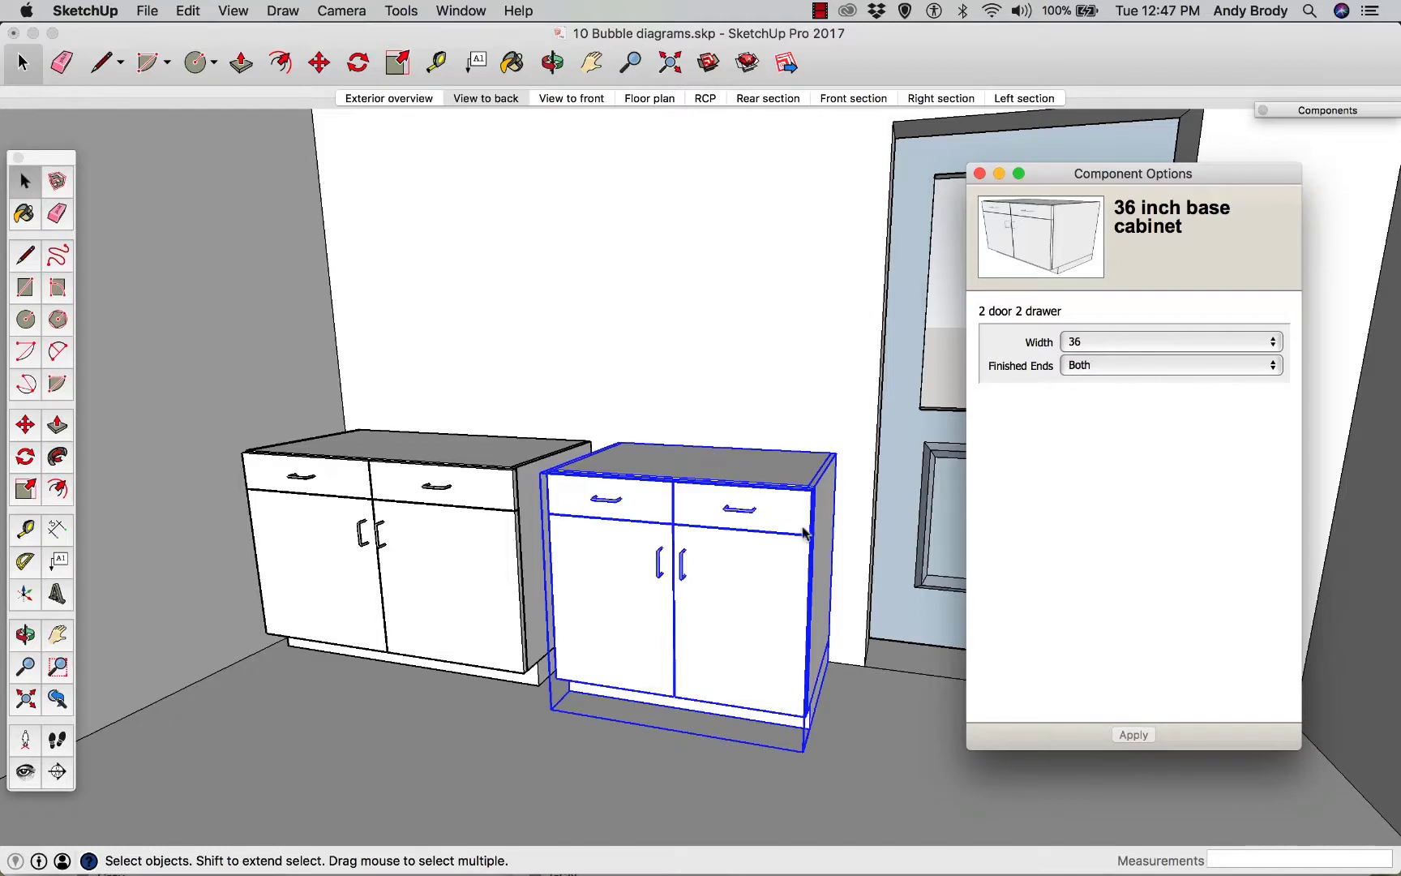
left_click(979, 173)
- Move the cabinet nearer the door about 4 1/4" along the rear wall, up against the corner cabinet
key("m")
left_click(749, 269)
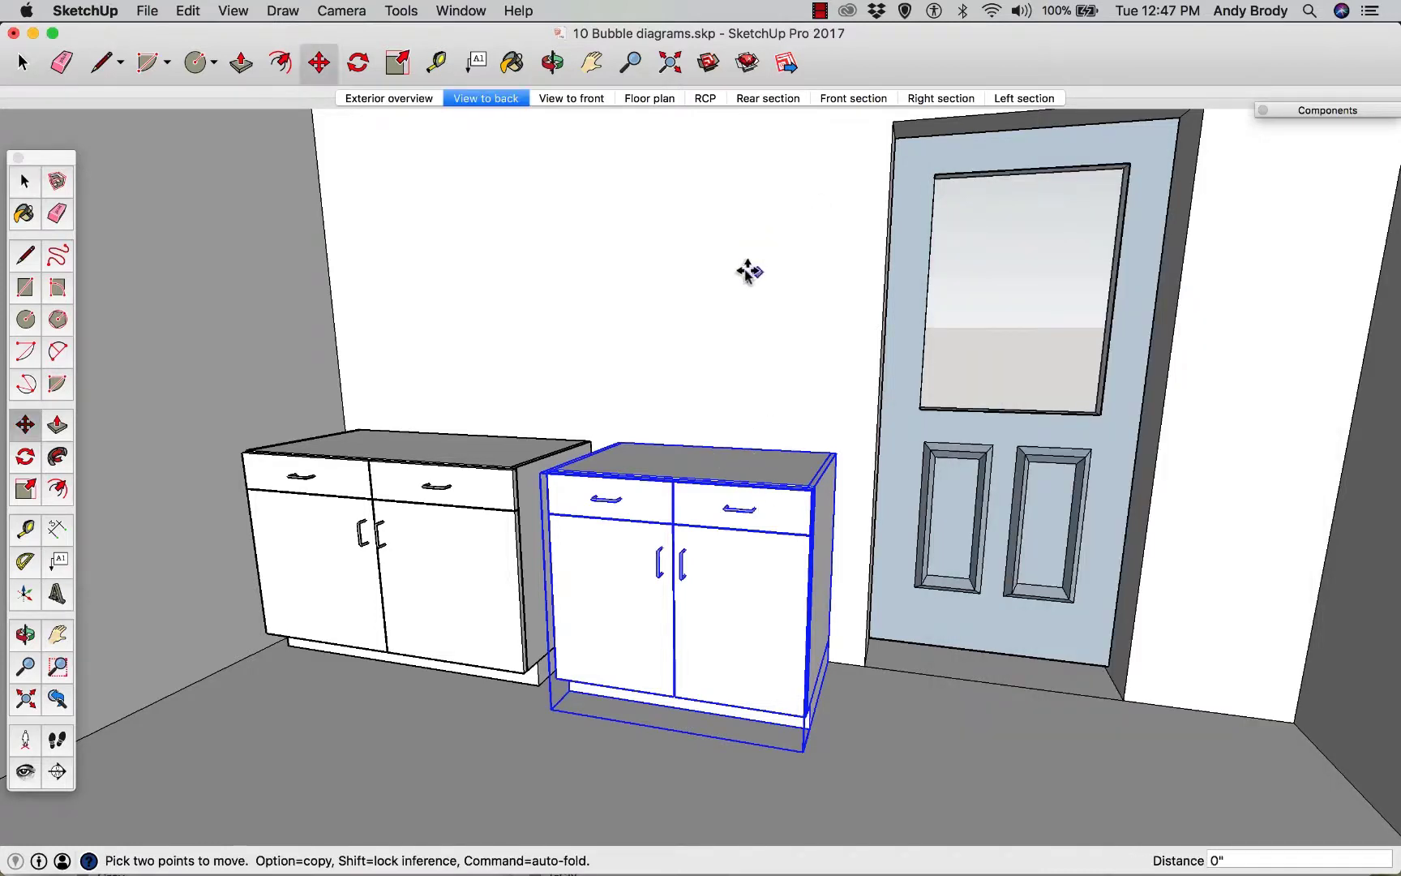
left_click(731, 270)
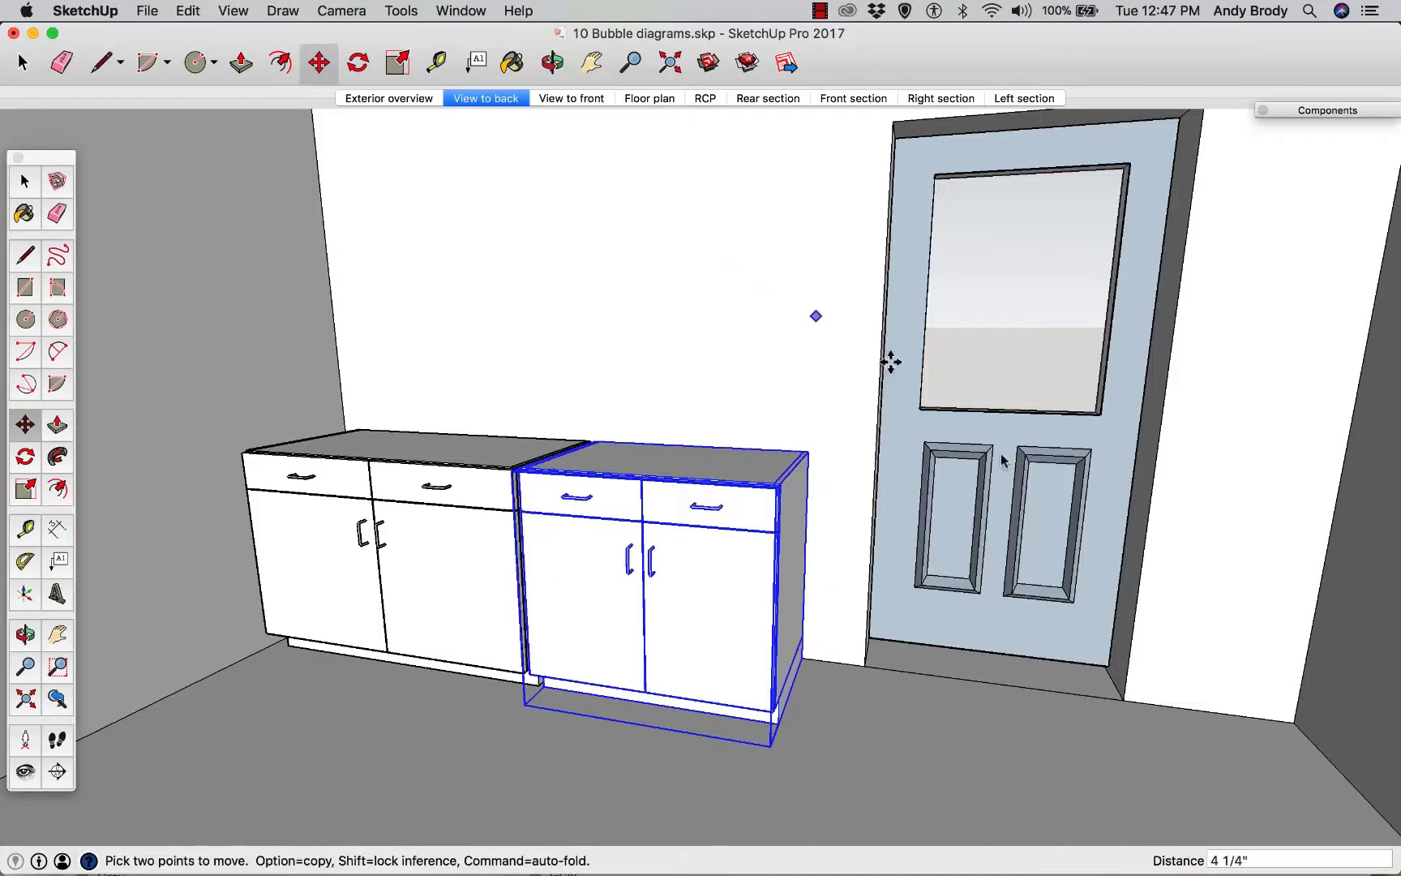
scroll(869, 366, "down", 3)
key("o")
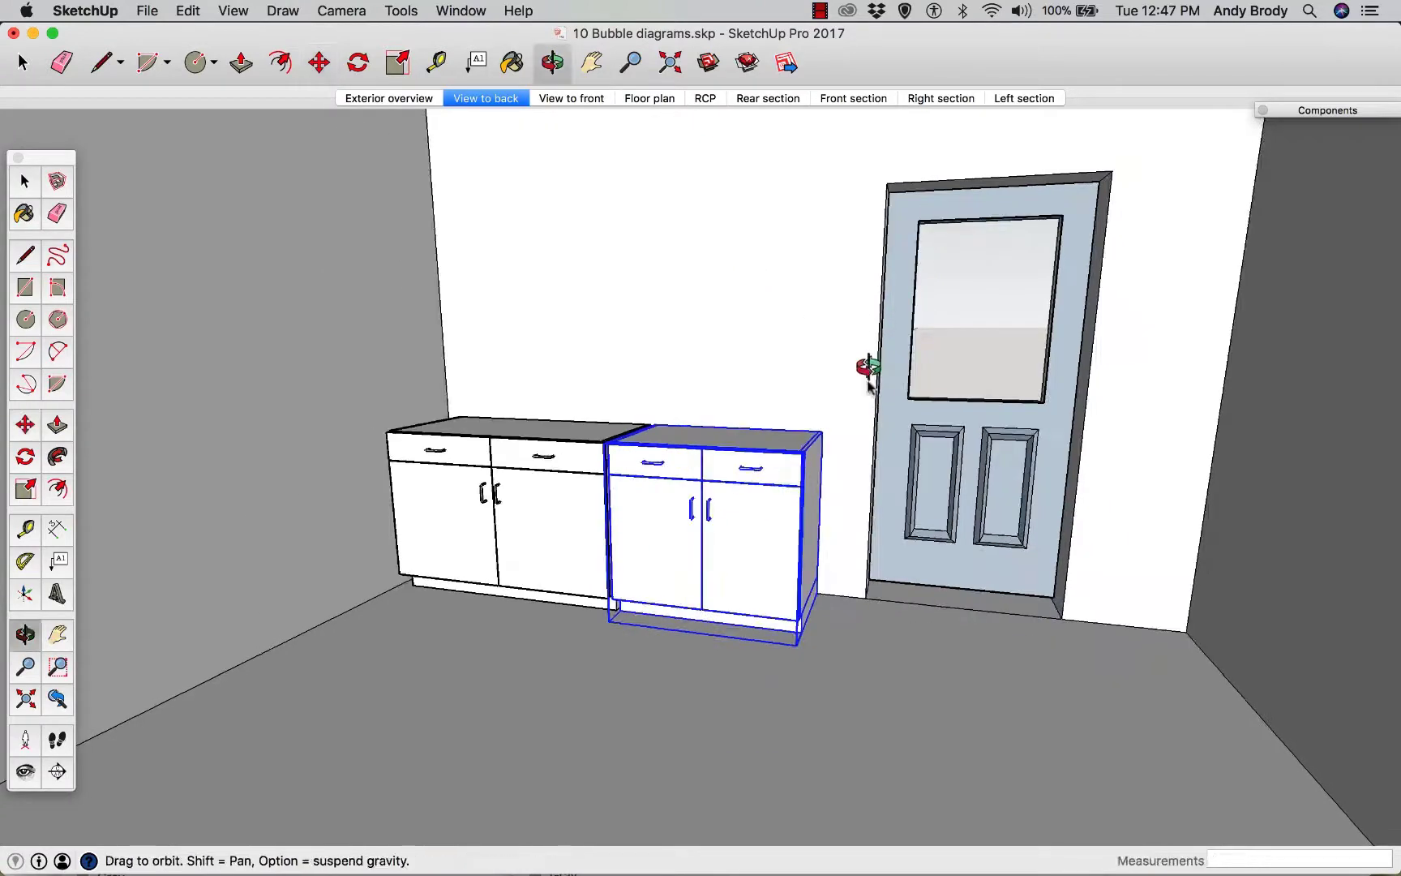
left_click_drag(941, 363, 803, 416)
scroll(805, 409, "up", 10)
scroll(822, 427, "up", 3)
key("m")
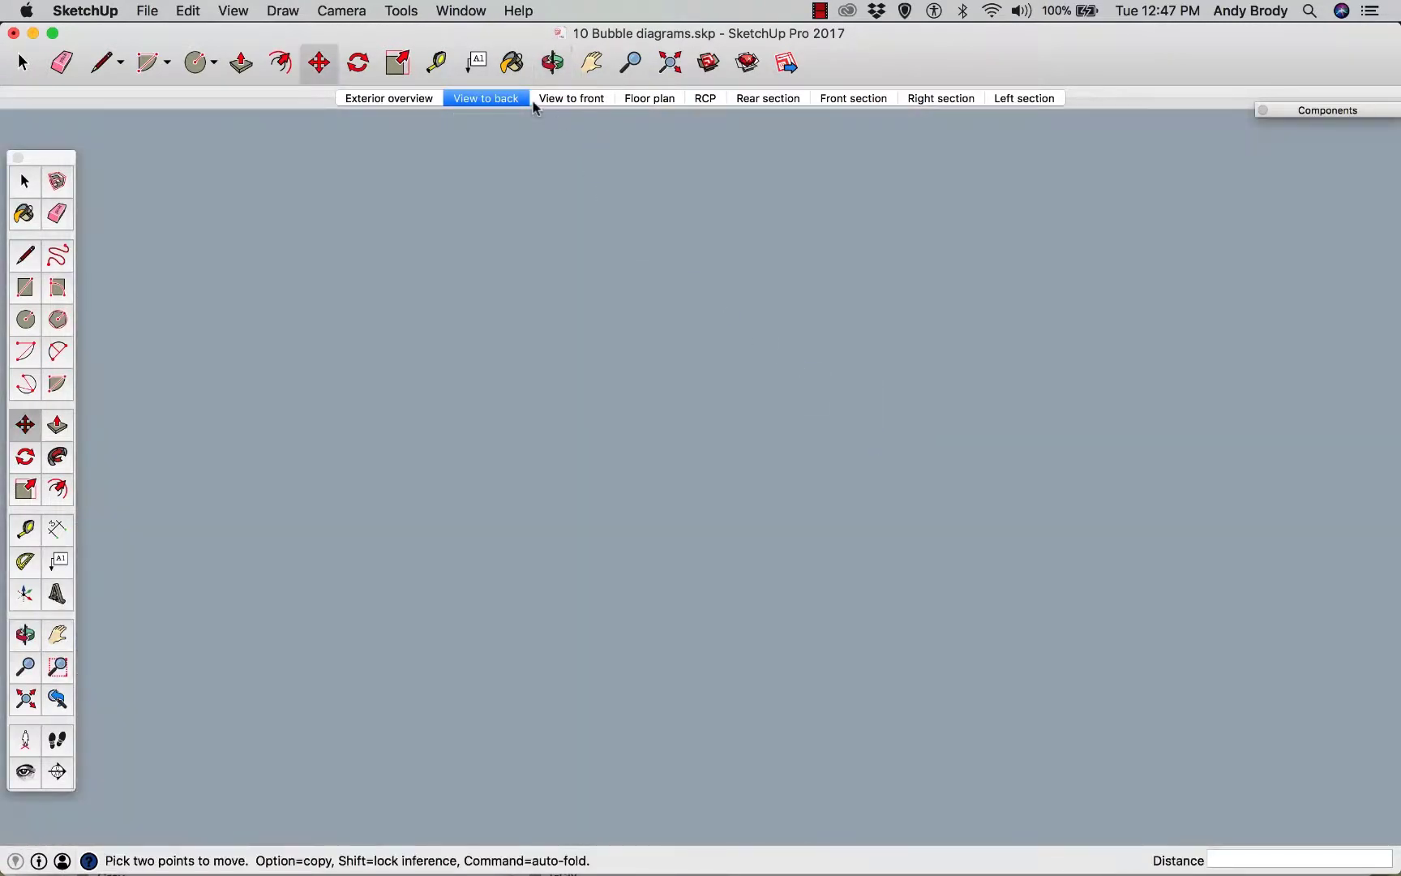
- Show the Floor plan scene and search the component library for "cafe seating"
left_click(672, 98)
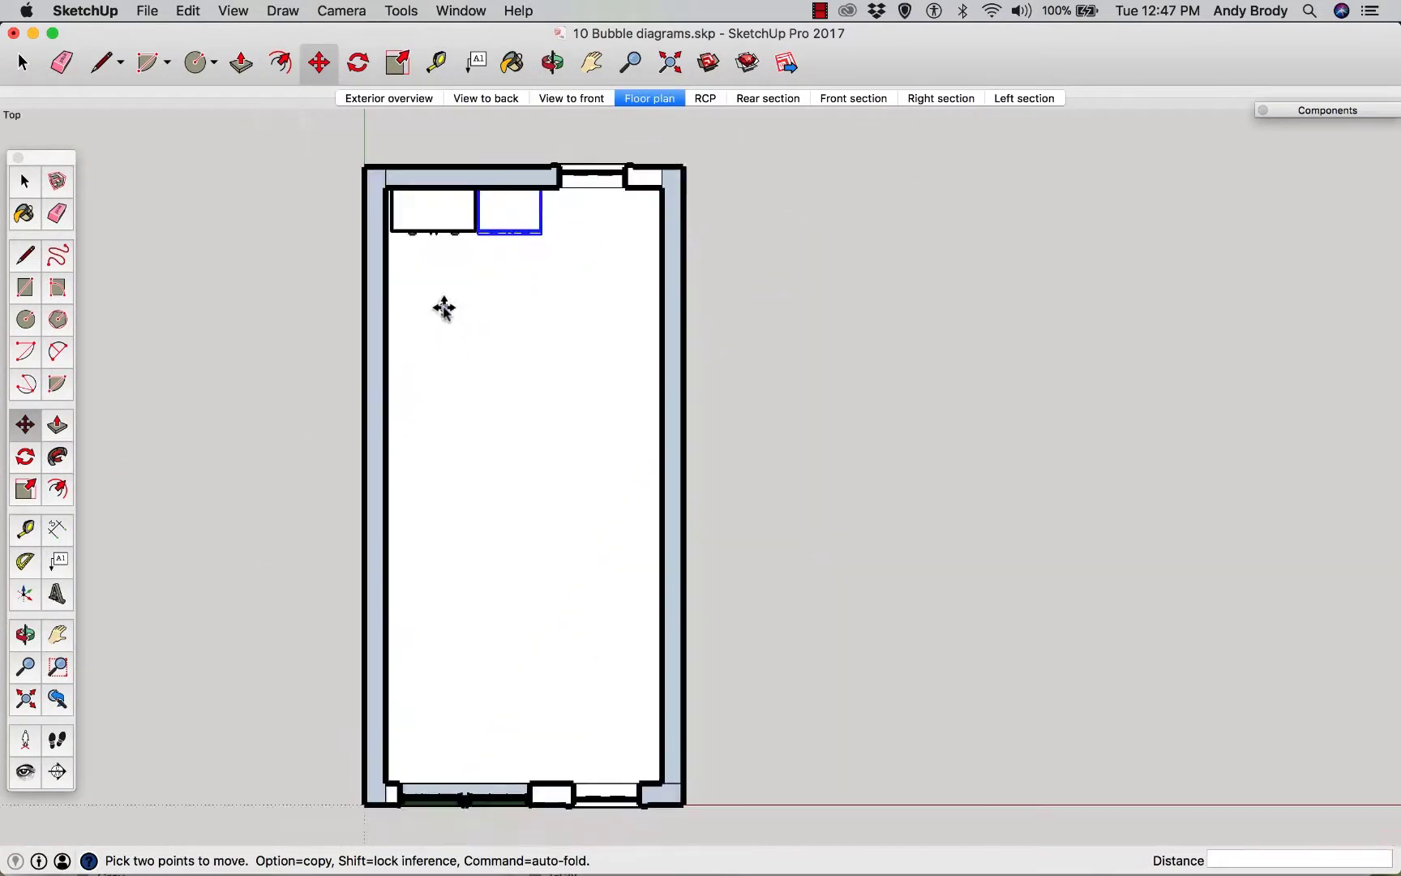
left_click(1312, 111)
left_click(1254, 250)
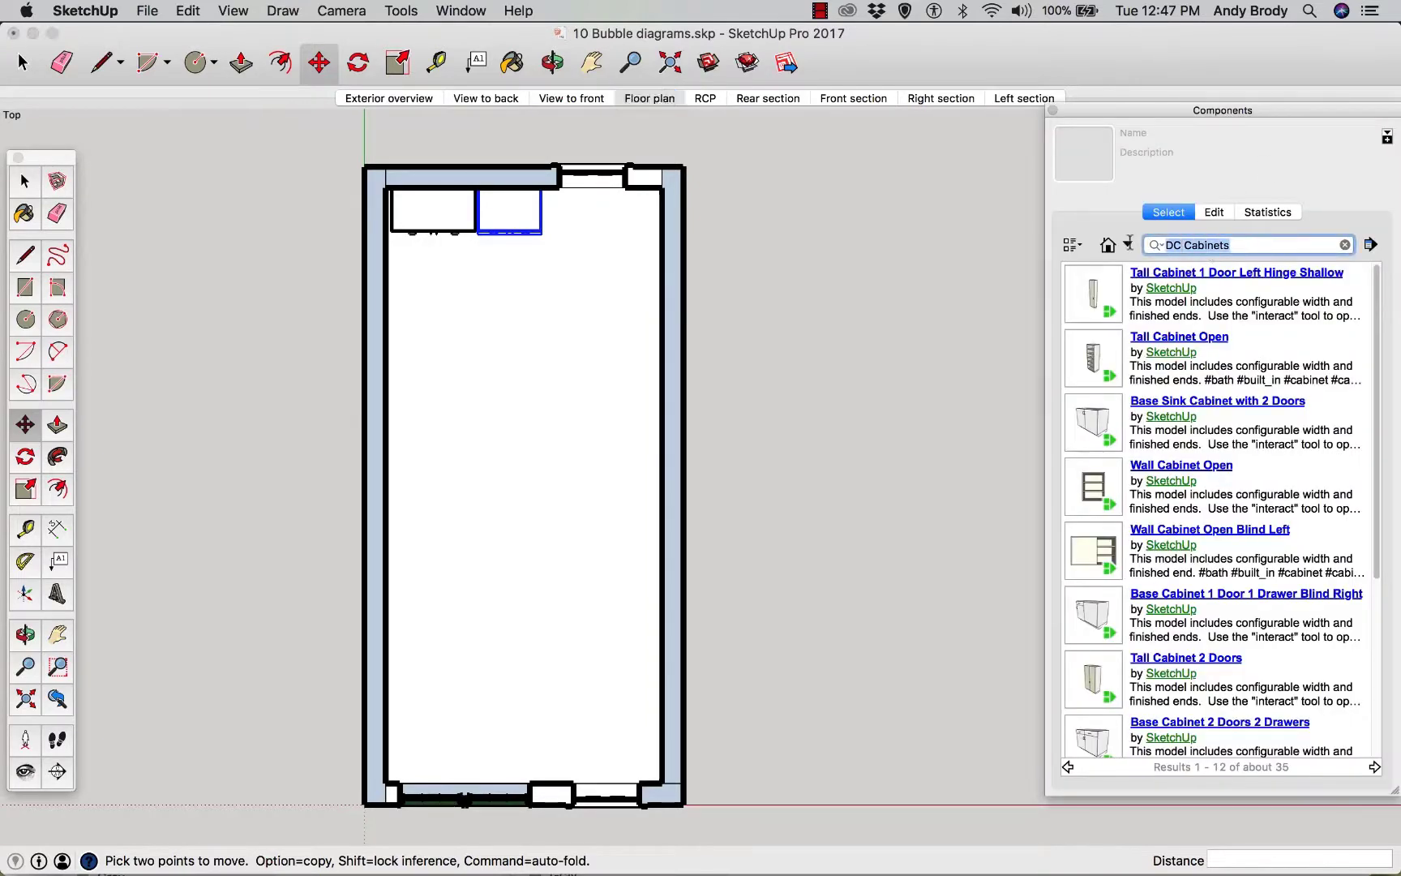
type("cafe seating")
key("Return")
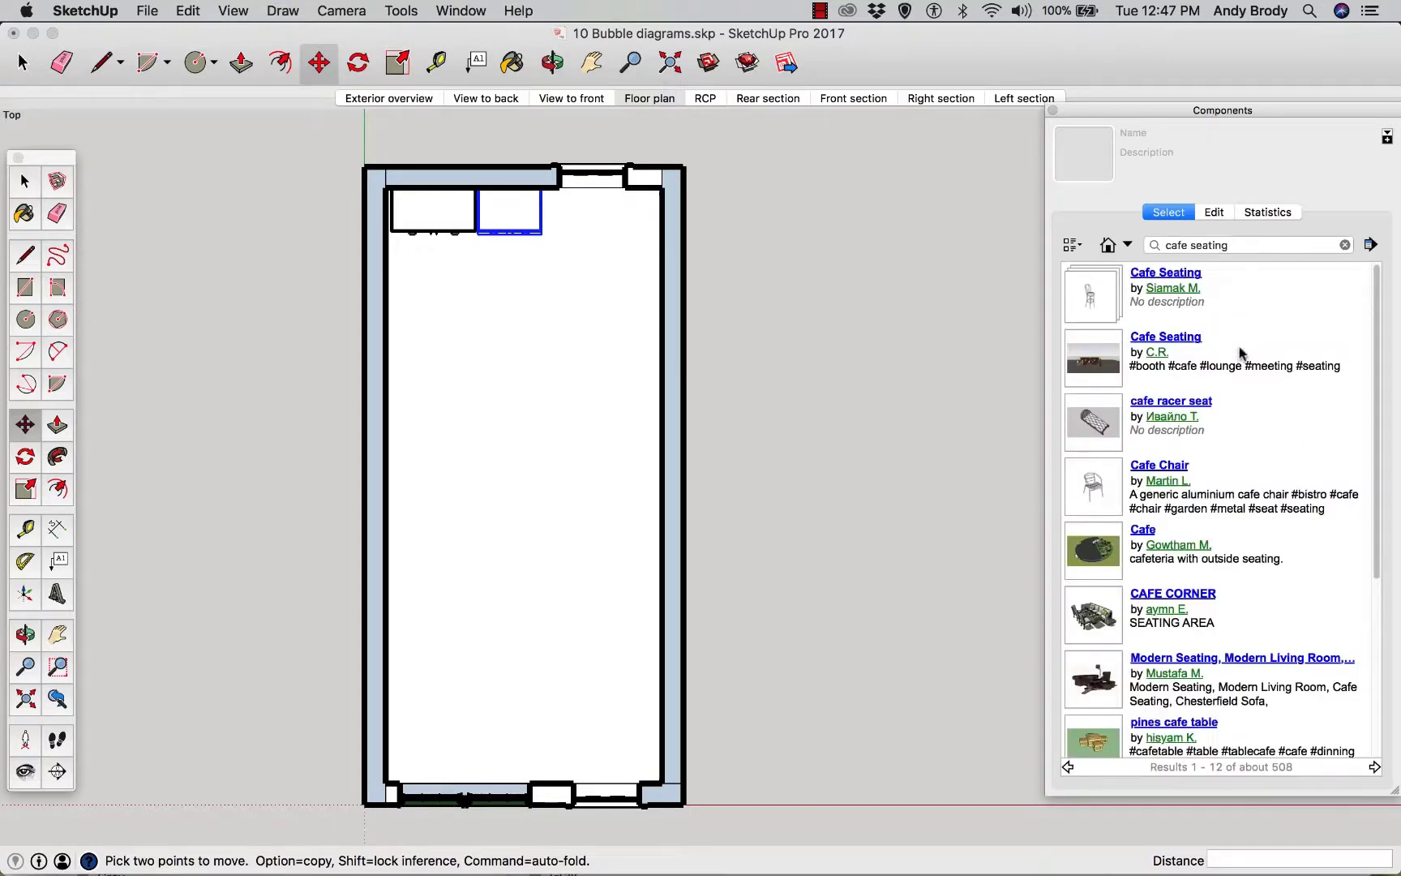
- Place the Chaise gris HARRY'S chair from the Cafe Seating collection outside the building's right-hand wall and close the component library
left_click(1094, 302)
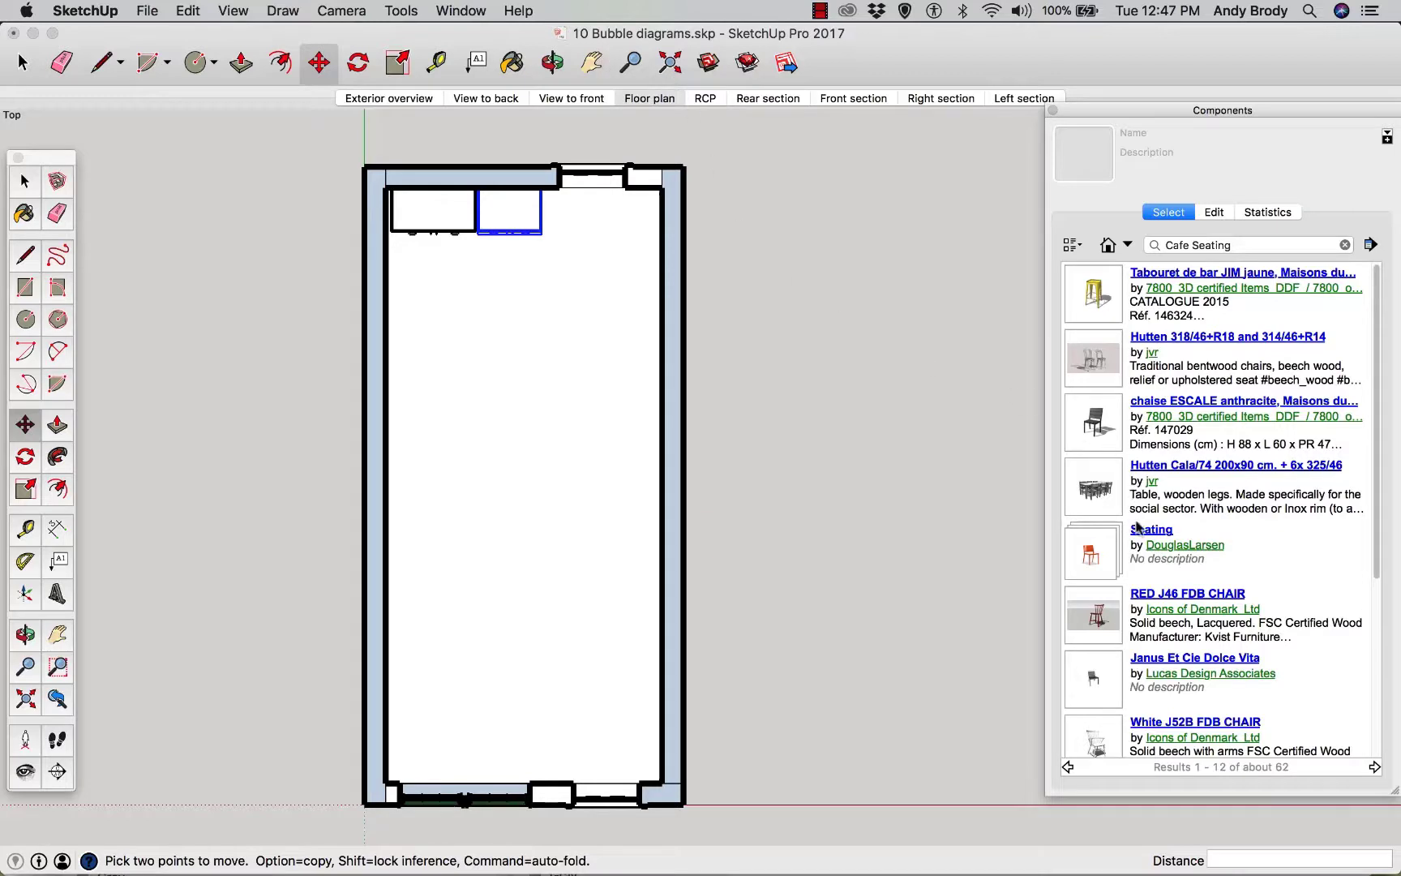
left_click(1100, 550)
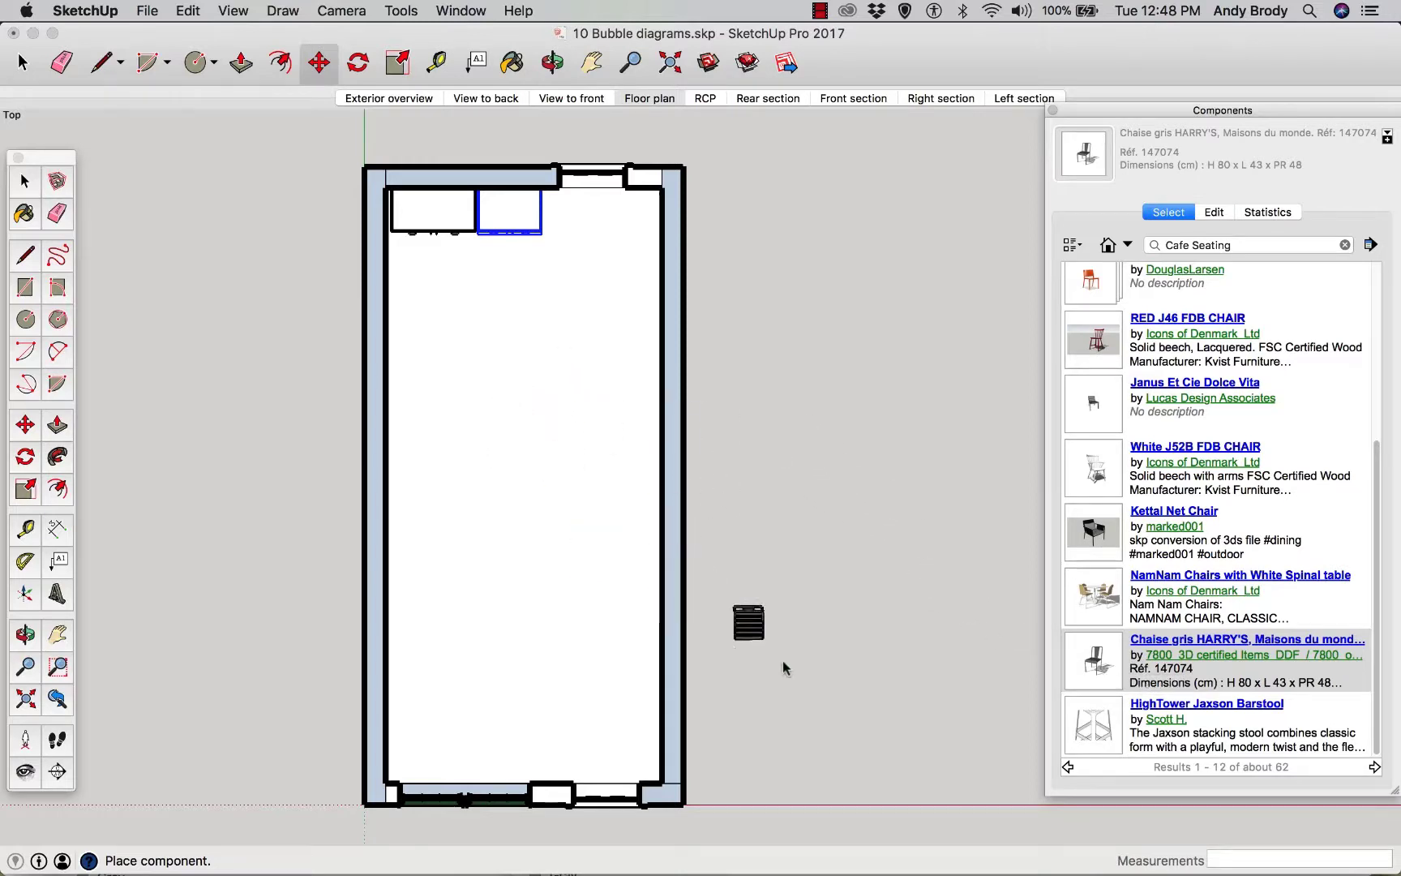
left_click(815, 694)
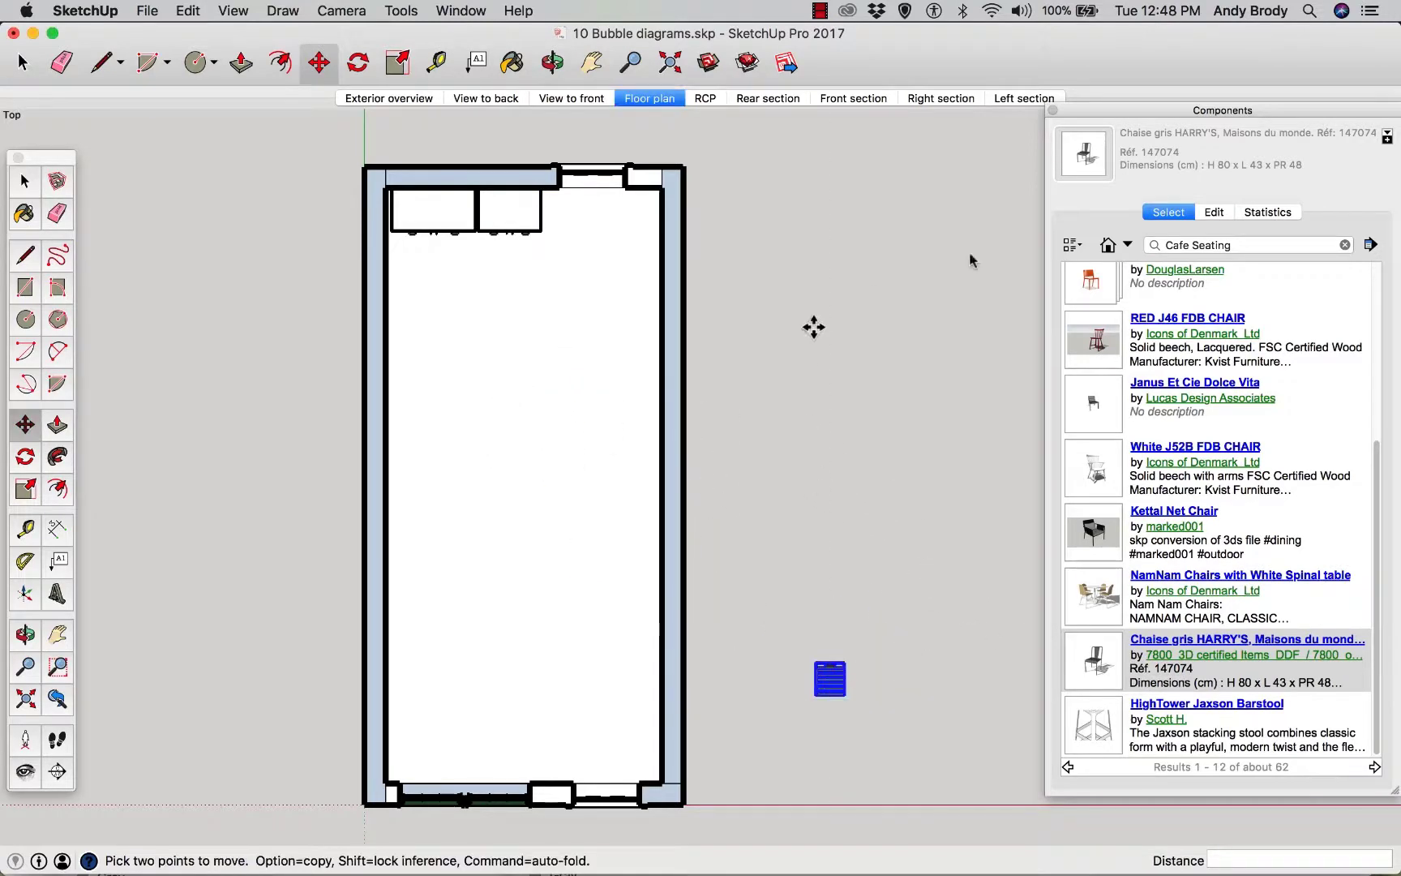
left_click(1052, 110)
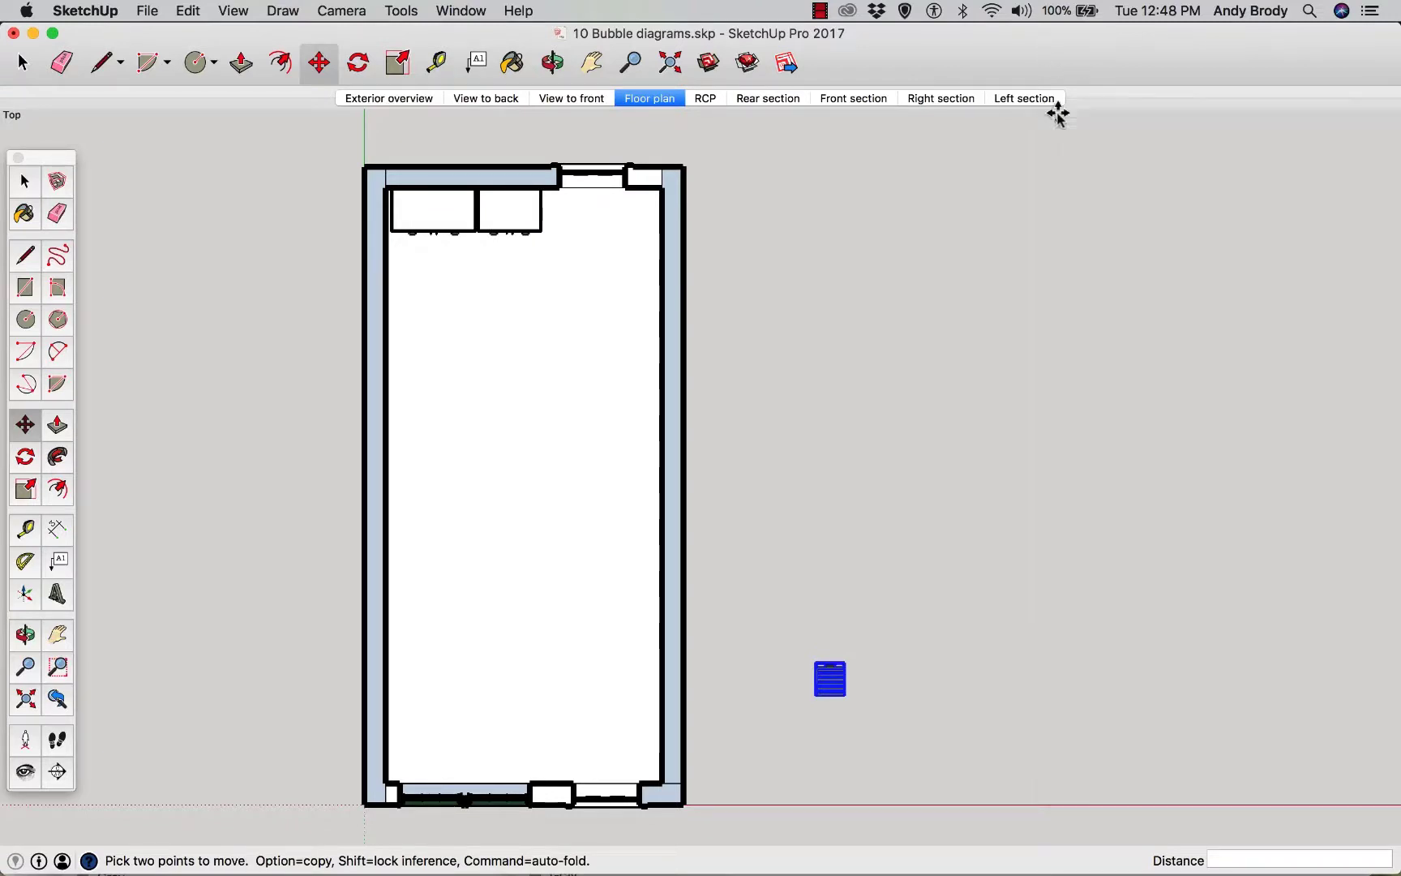
- Move the chair about 1' 6 1/8" across the open ground beside the building
scroll(1005, 742, "up", 5)
scroll(958, 735, "up", 2)
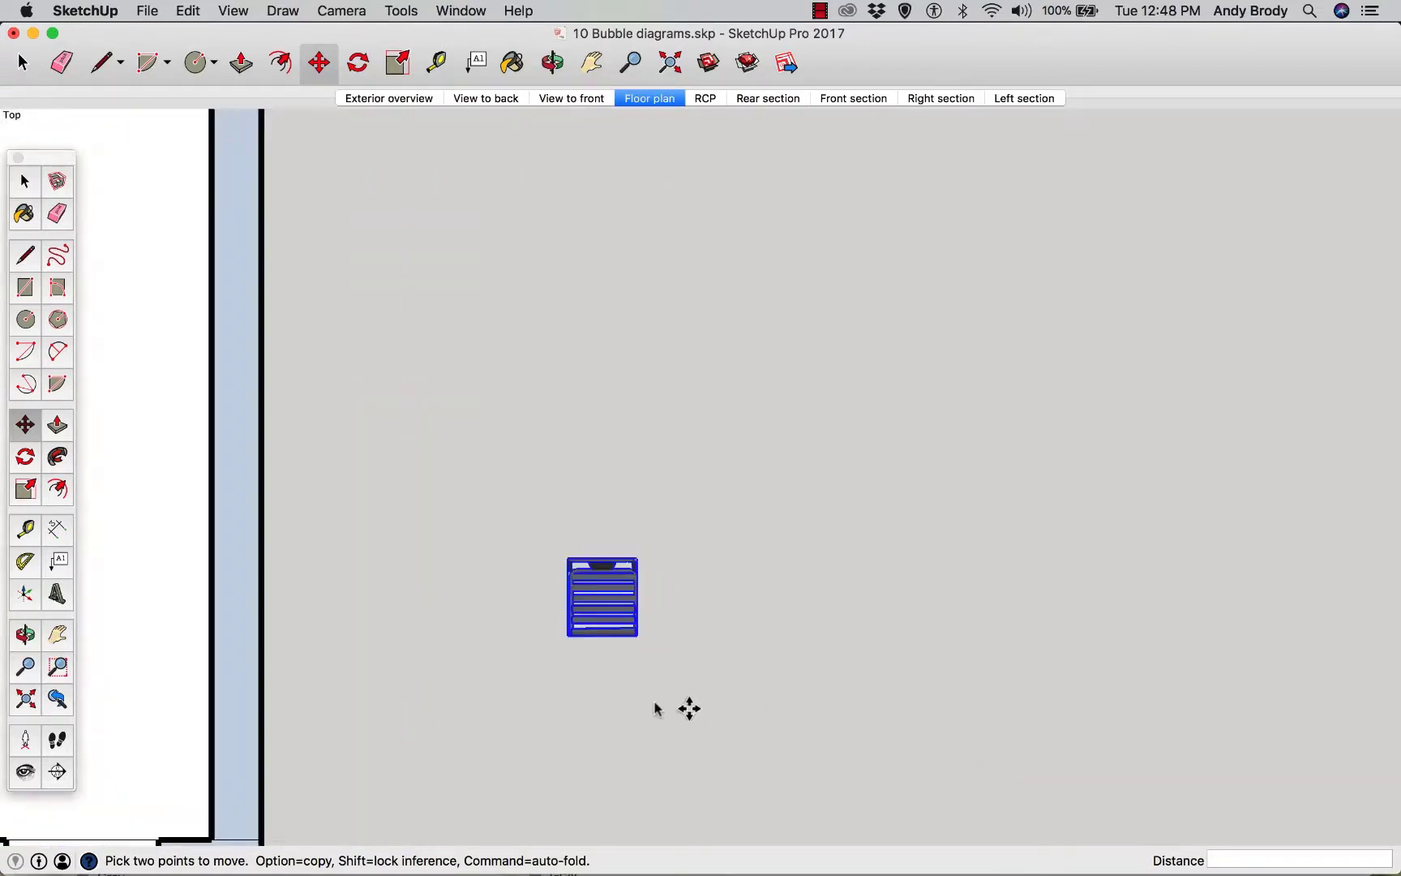
middle_click_drag(688, 707, 667, 372)
scroll(667, 372, "down", 1)
scroll(671, 392, "up", 1)
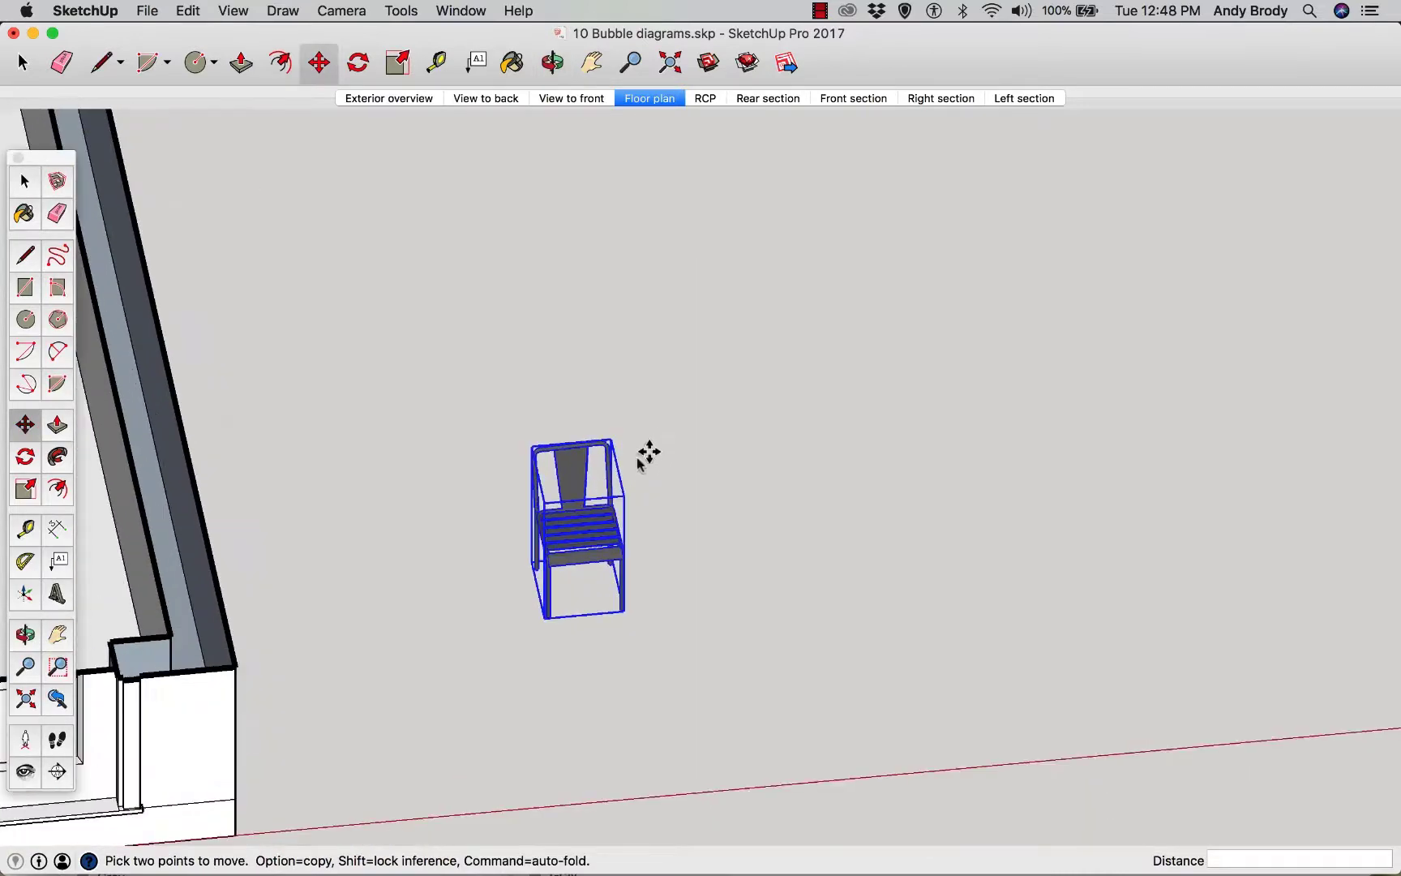
scroll(660, 620, "up", 2)
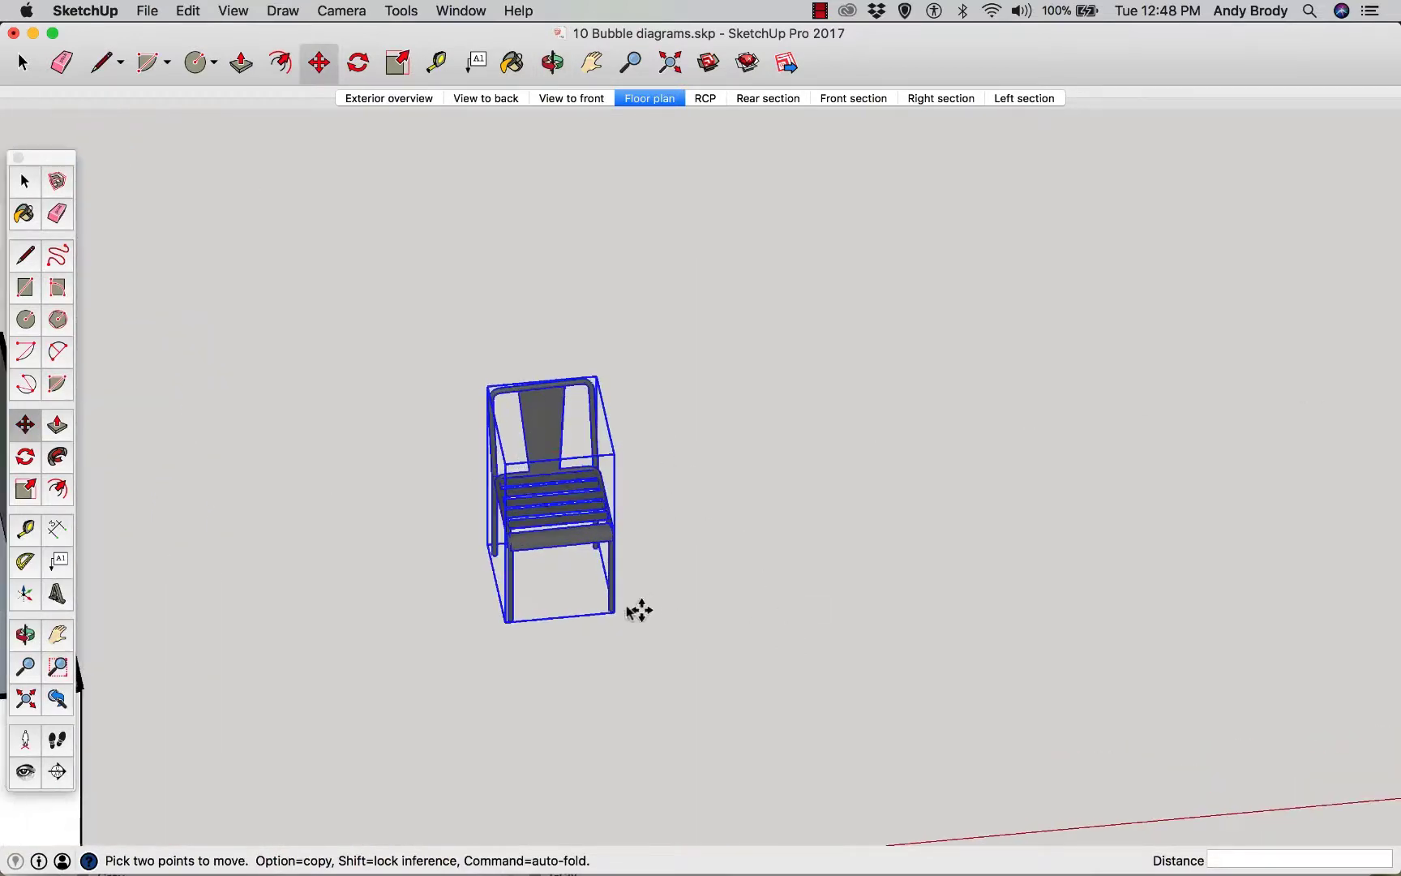
mouse_move(591, 406)
left_click(643, 633)
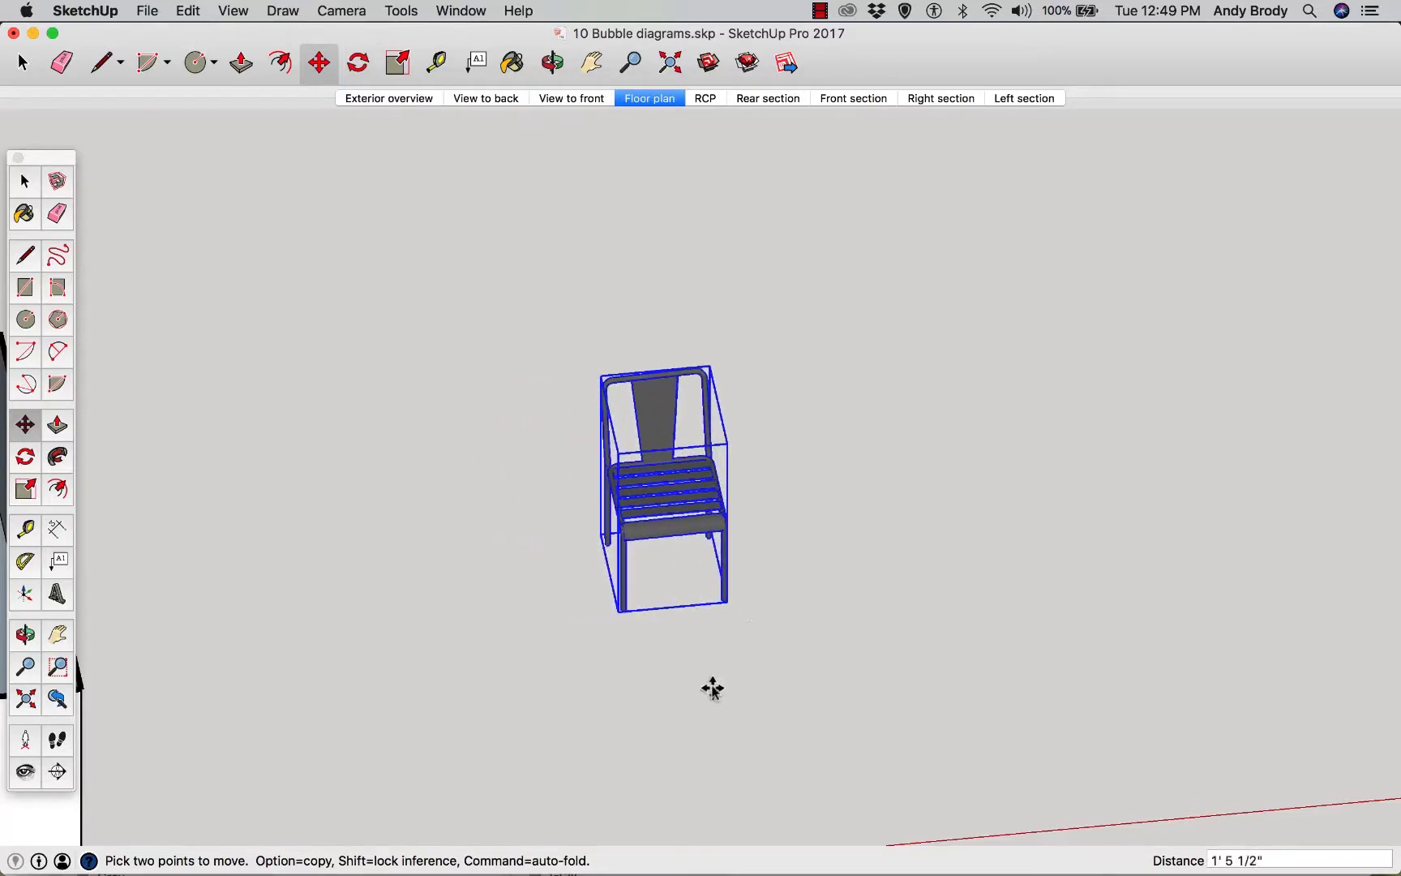
left_click(697, 615)
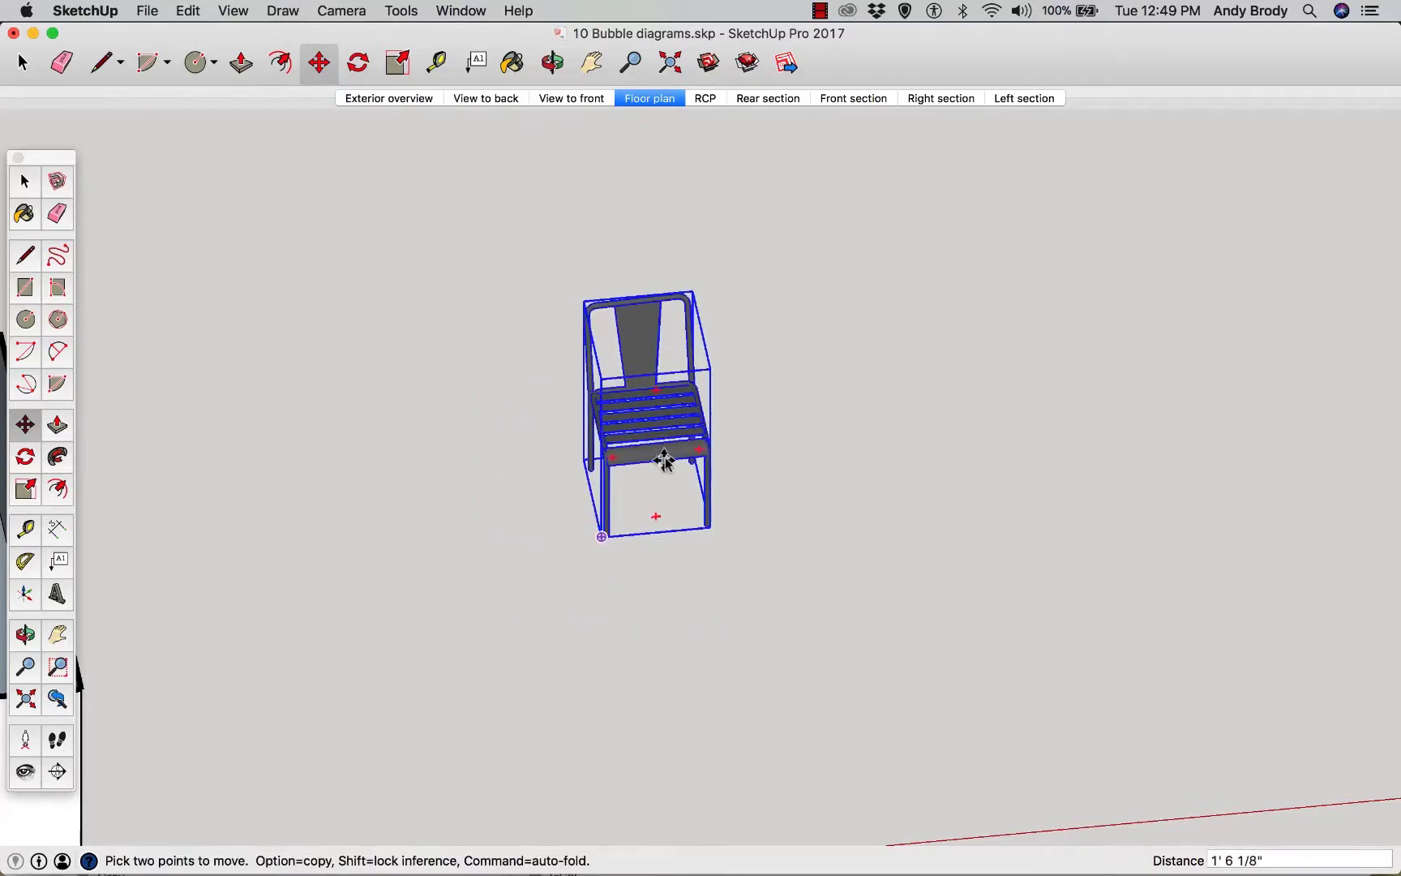
- Move the chair about 2' 2 1/8" toward the building, and reposition it again with a final move of about 7 1/2"
left_click(656, 430)
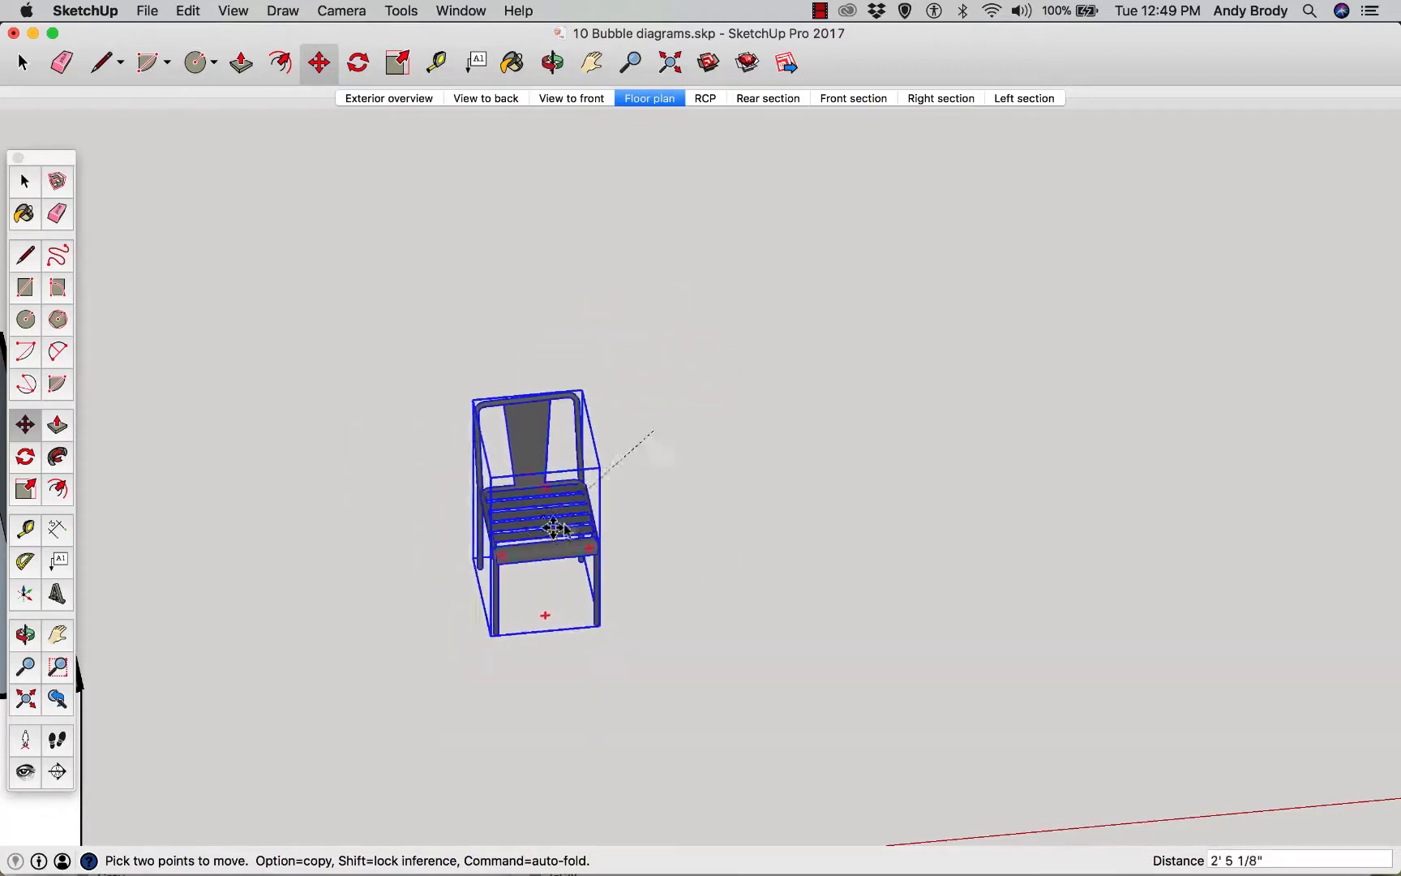
left_click(564, 519)
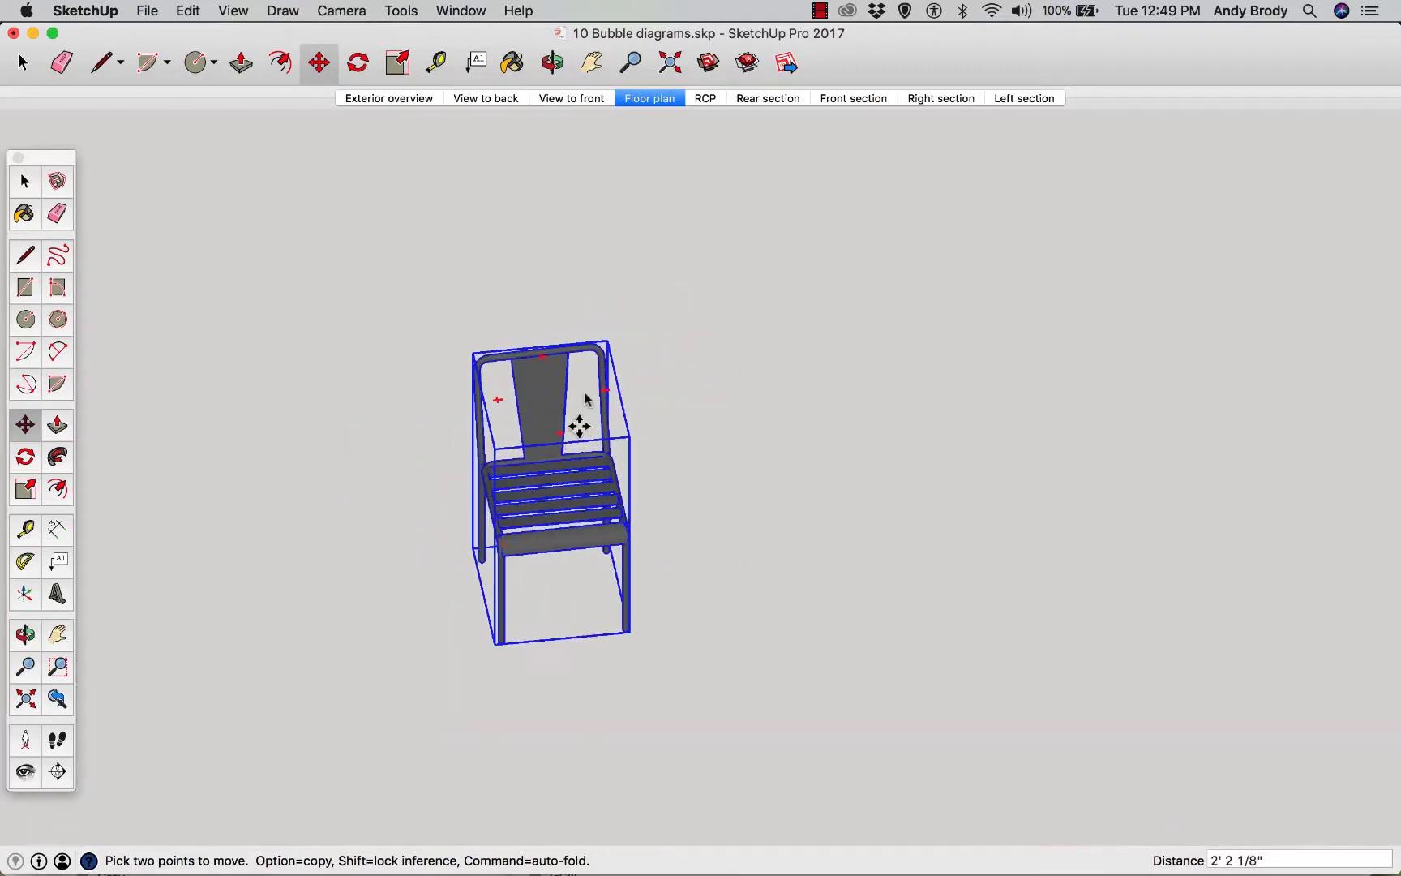
scroll(650, 519, "down", 2)
scroll(567, 525, "up", 2)
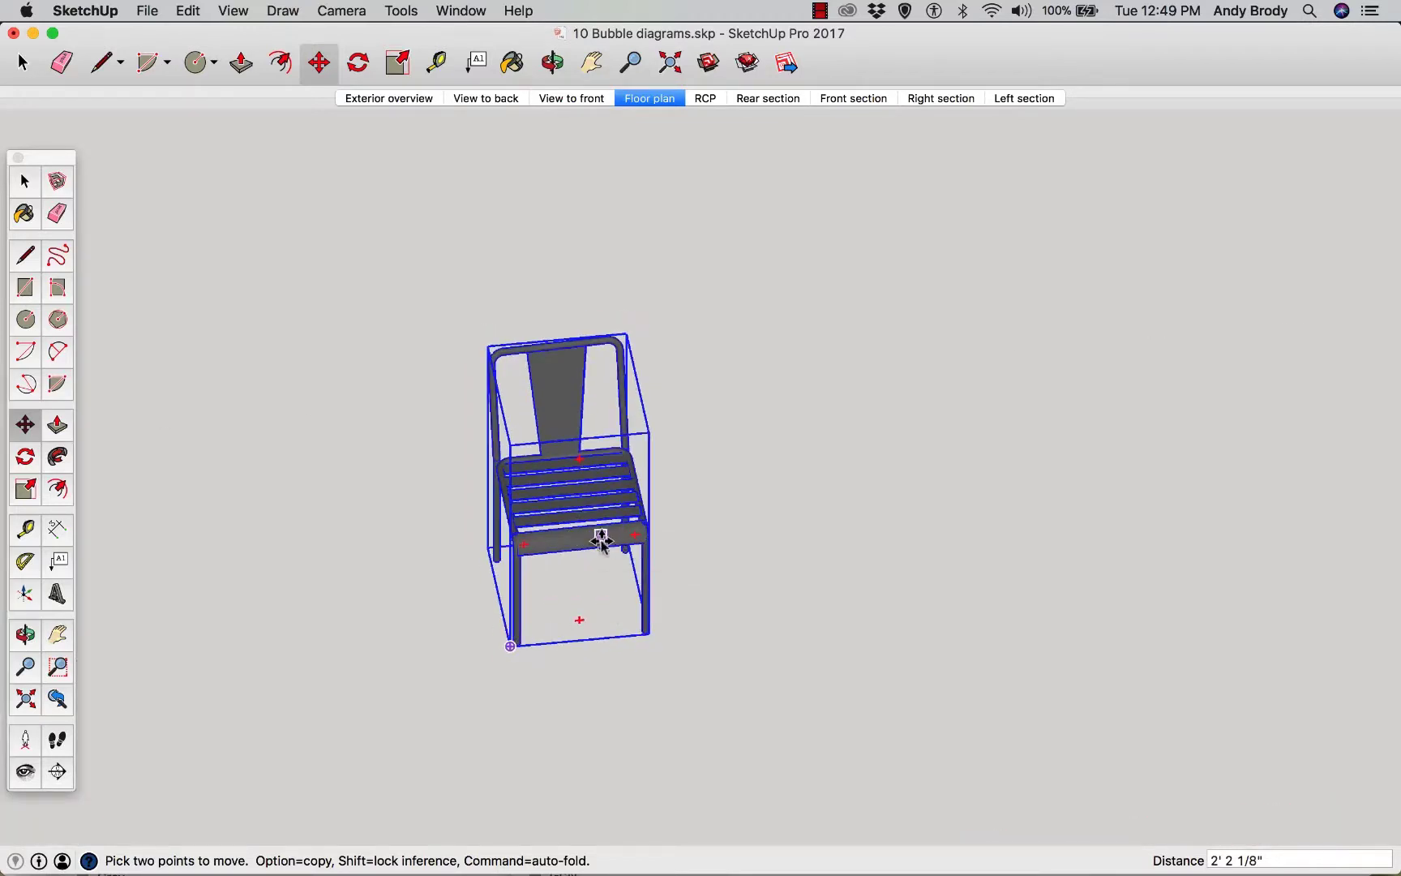
left_click(682, 689)
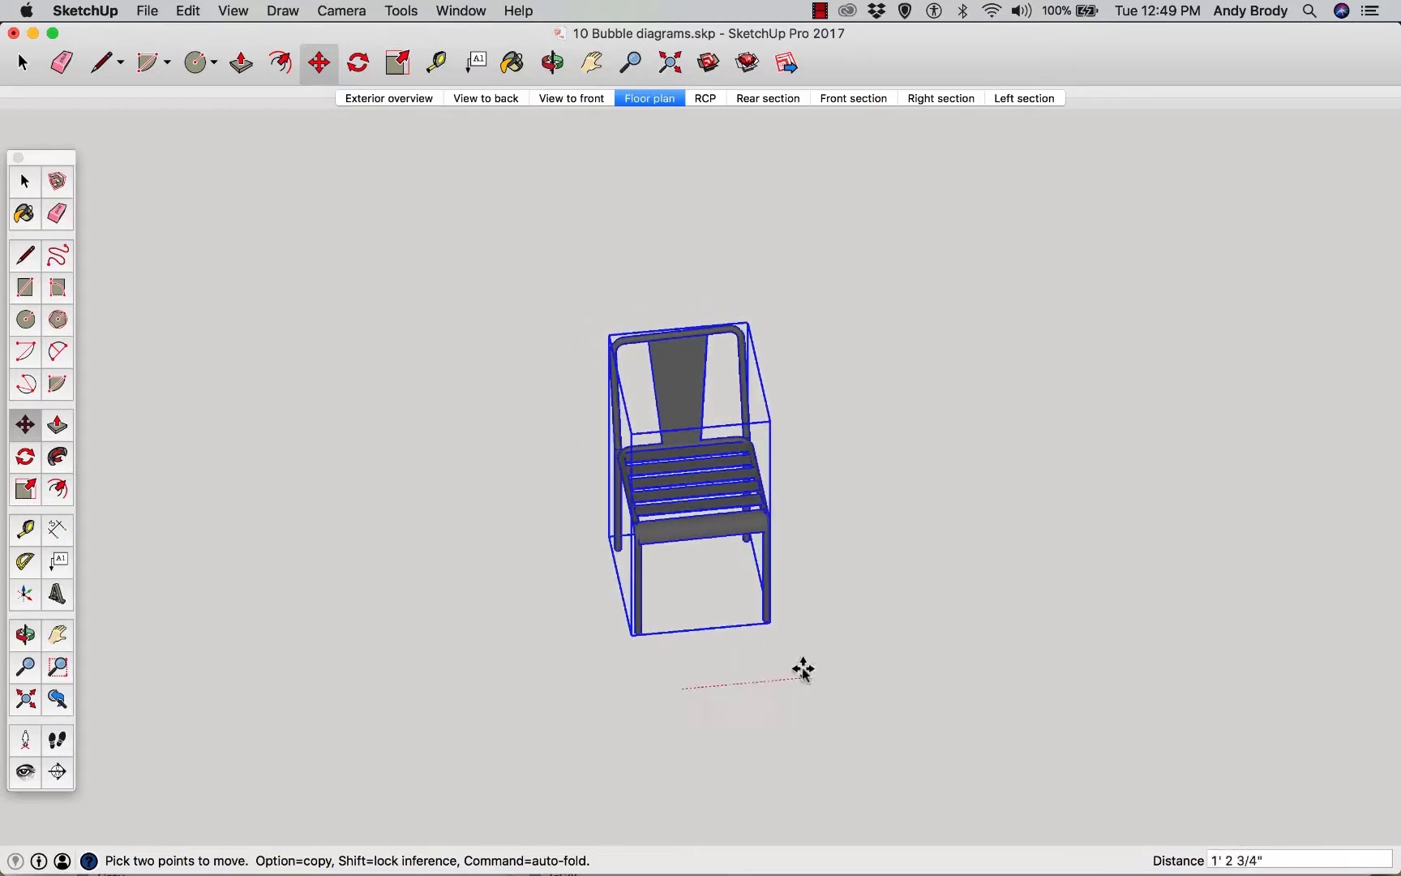
left_click(614, 580)
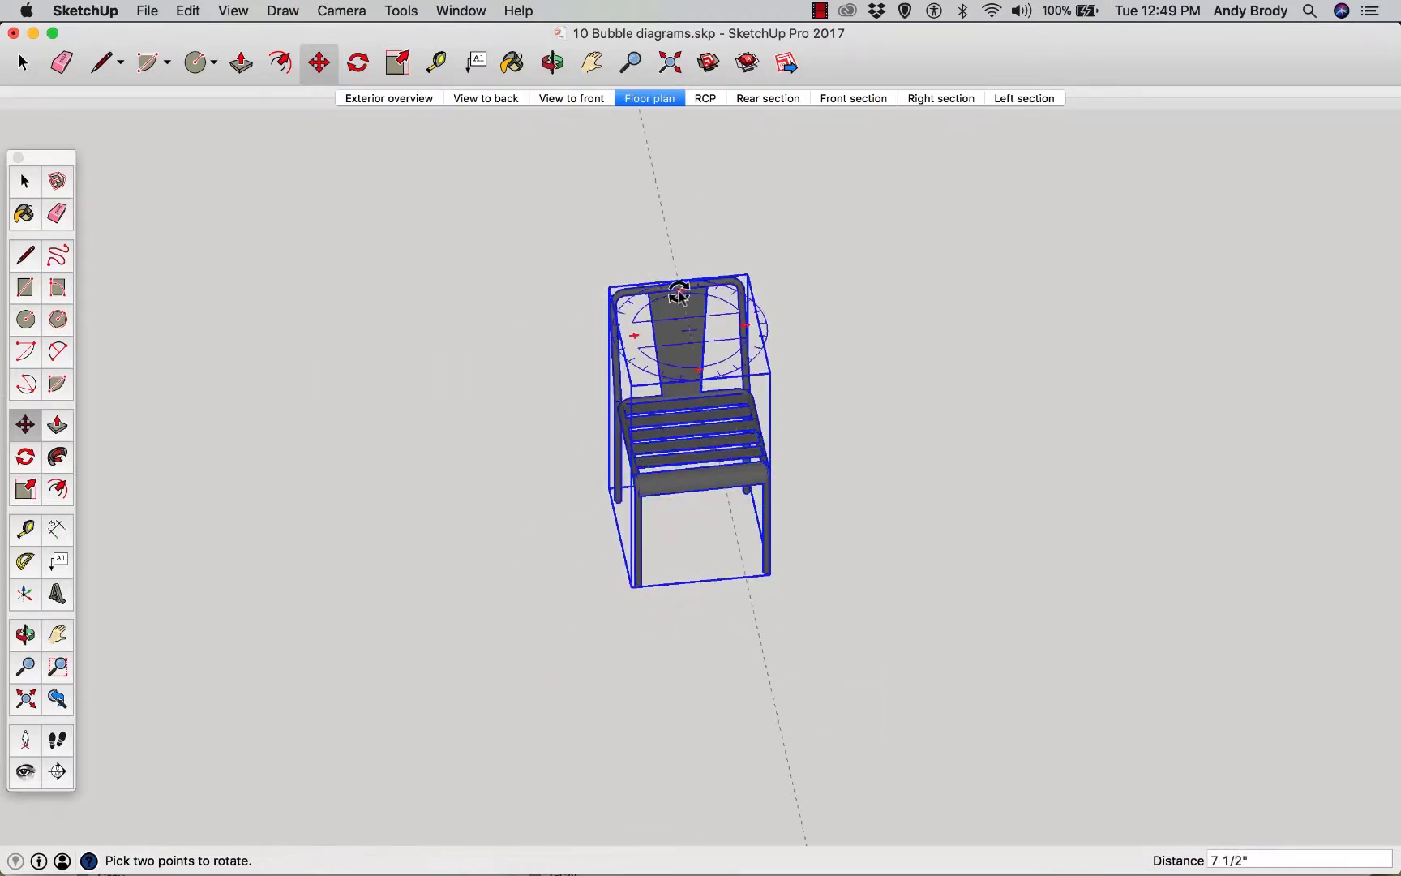
- Rotate the chair 45 degrees about its vertical axis and turn it back to face the front
left_click(679, 291)
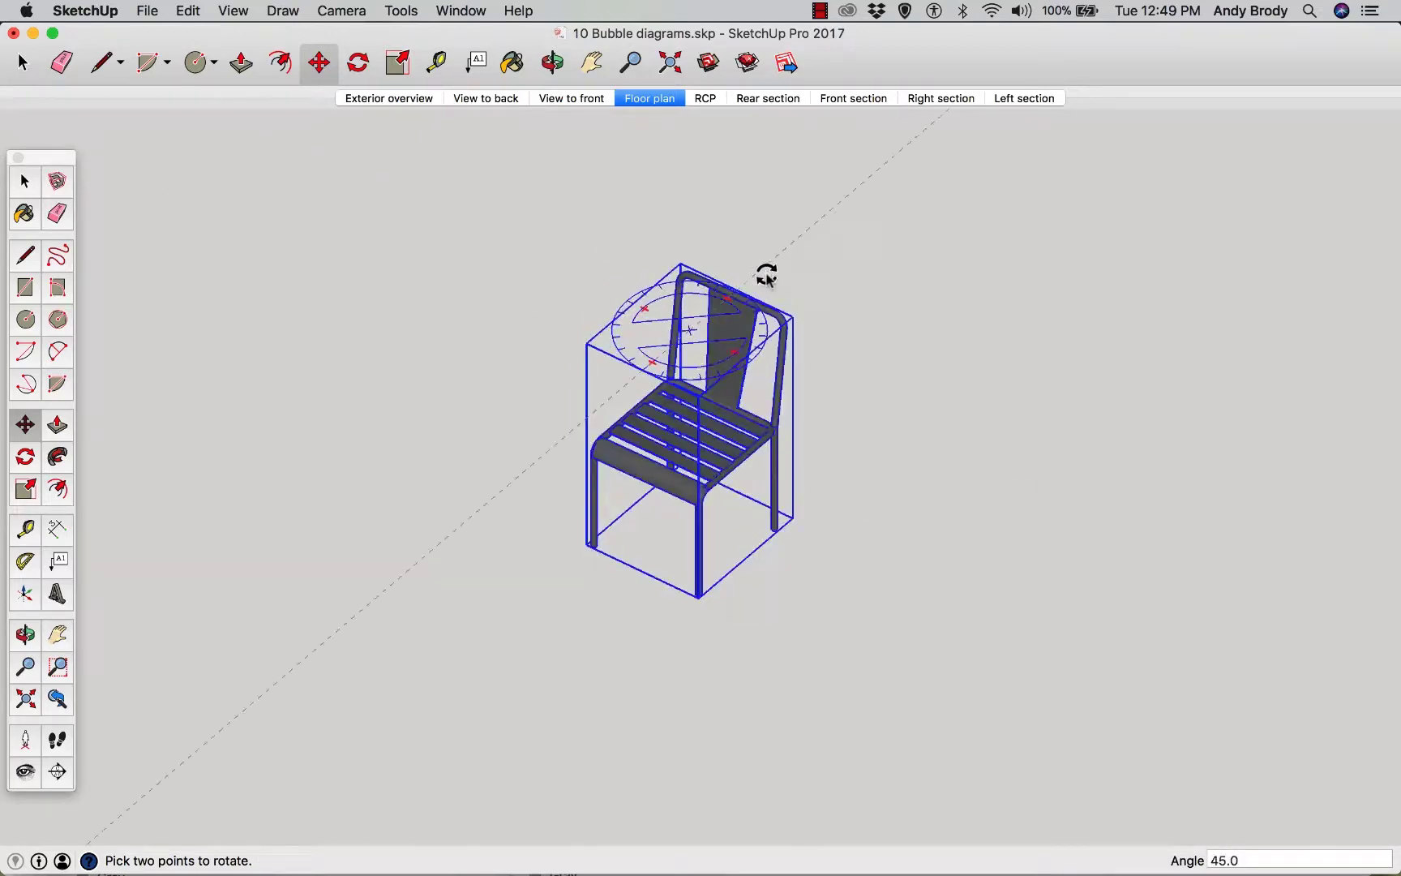
left_click(751, 269)
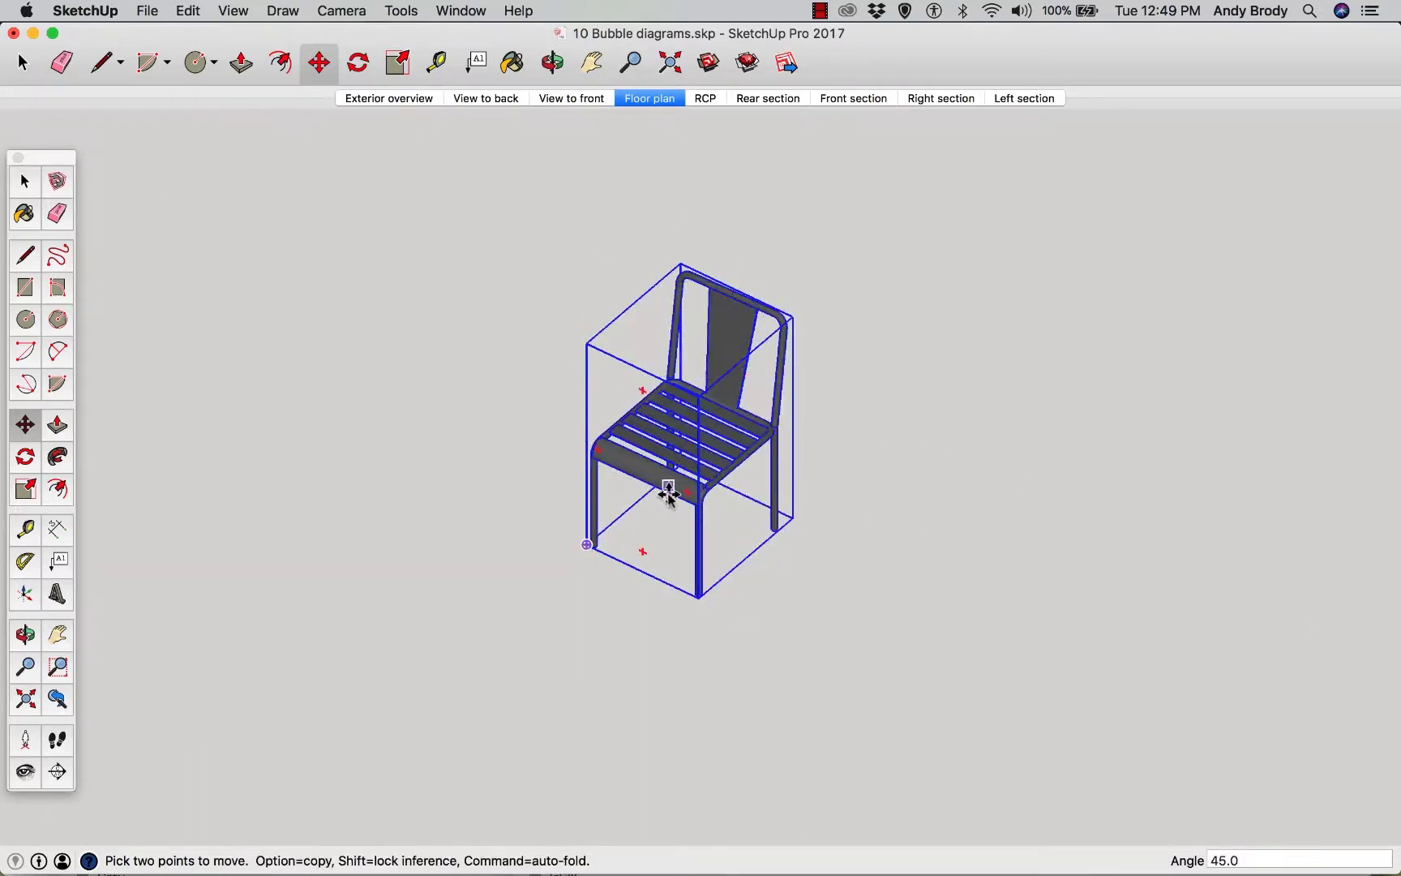
scroll(670, 492, "down", 4)
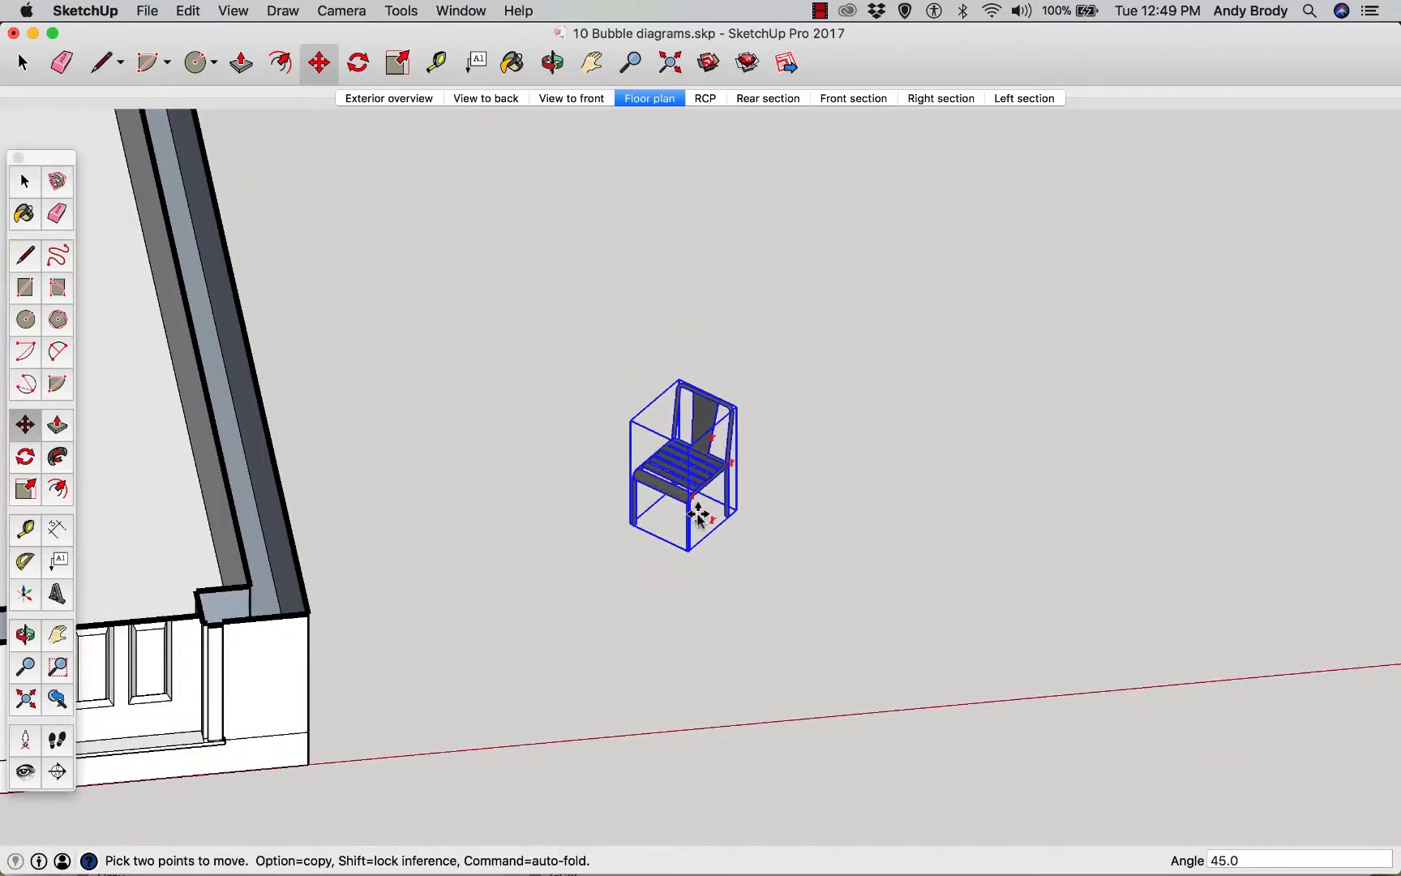
scroll(701, 504, "up", 2)
scroll(666, 335, "up", 2)
left_click_drag(711, 390, 625, 390)
scroll(711, 555, "down", 2)
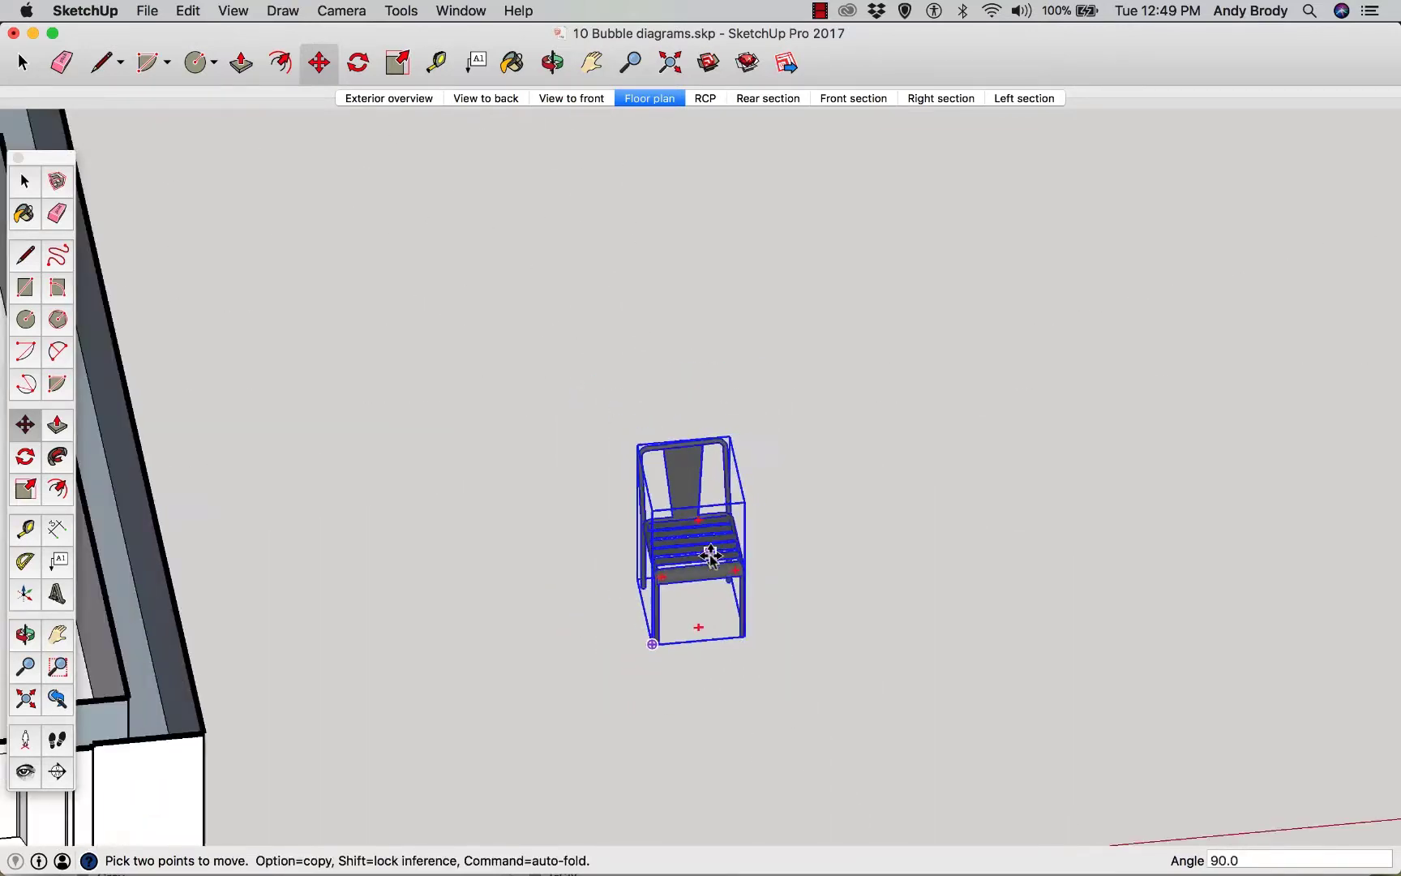
scroll(697, 527, "down", 3)
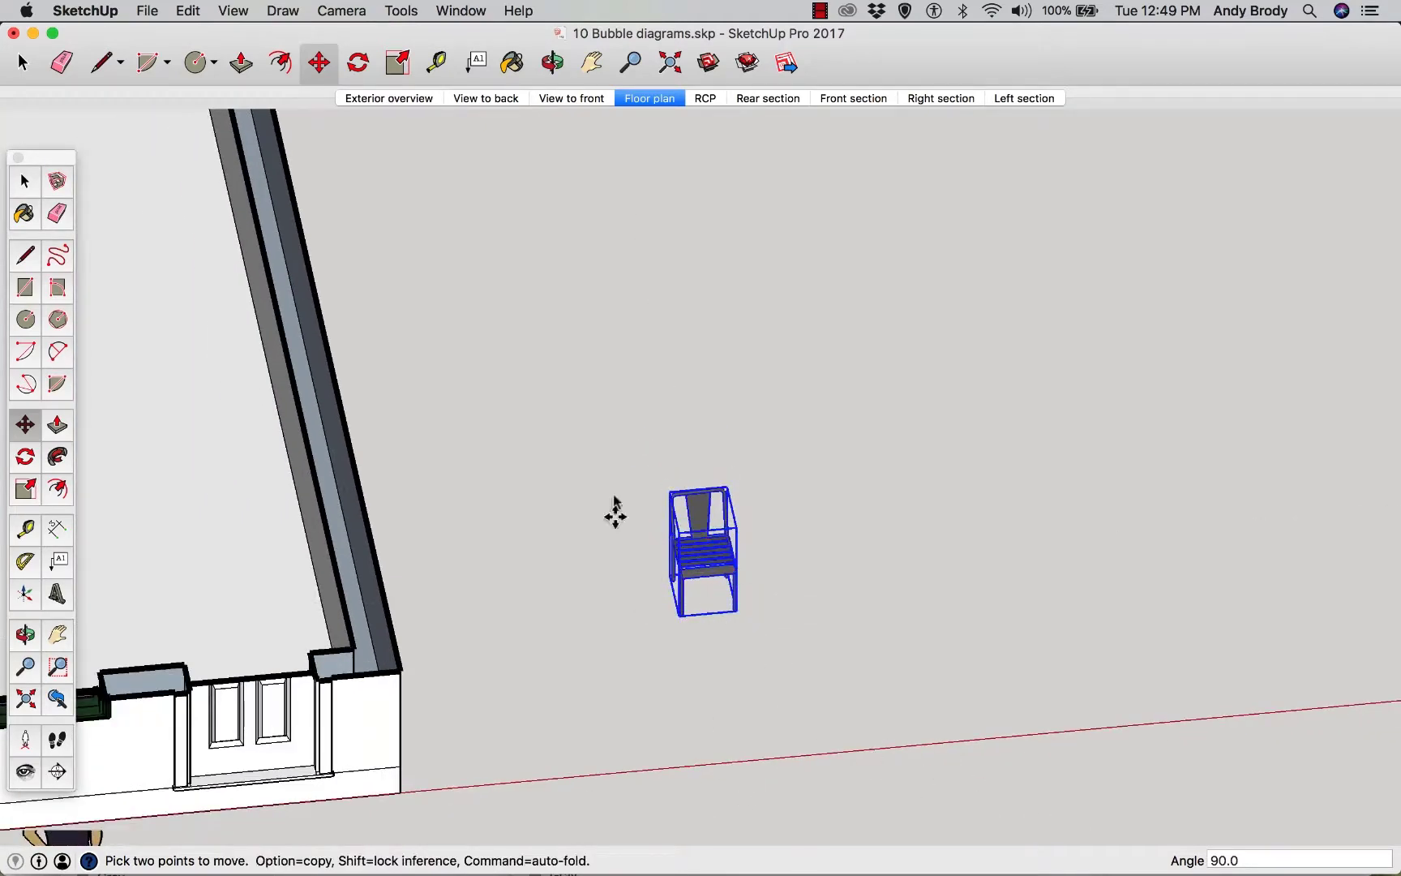
- Copy the chair 20" along the red axis, away from the building
left_click(591, 63)
left_click_drag(609, 469, 353, 529)
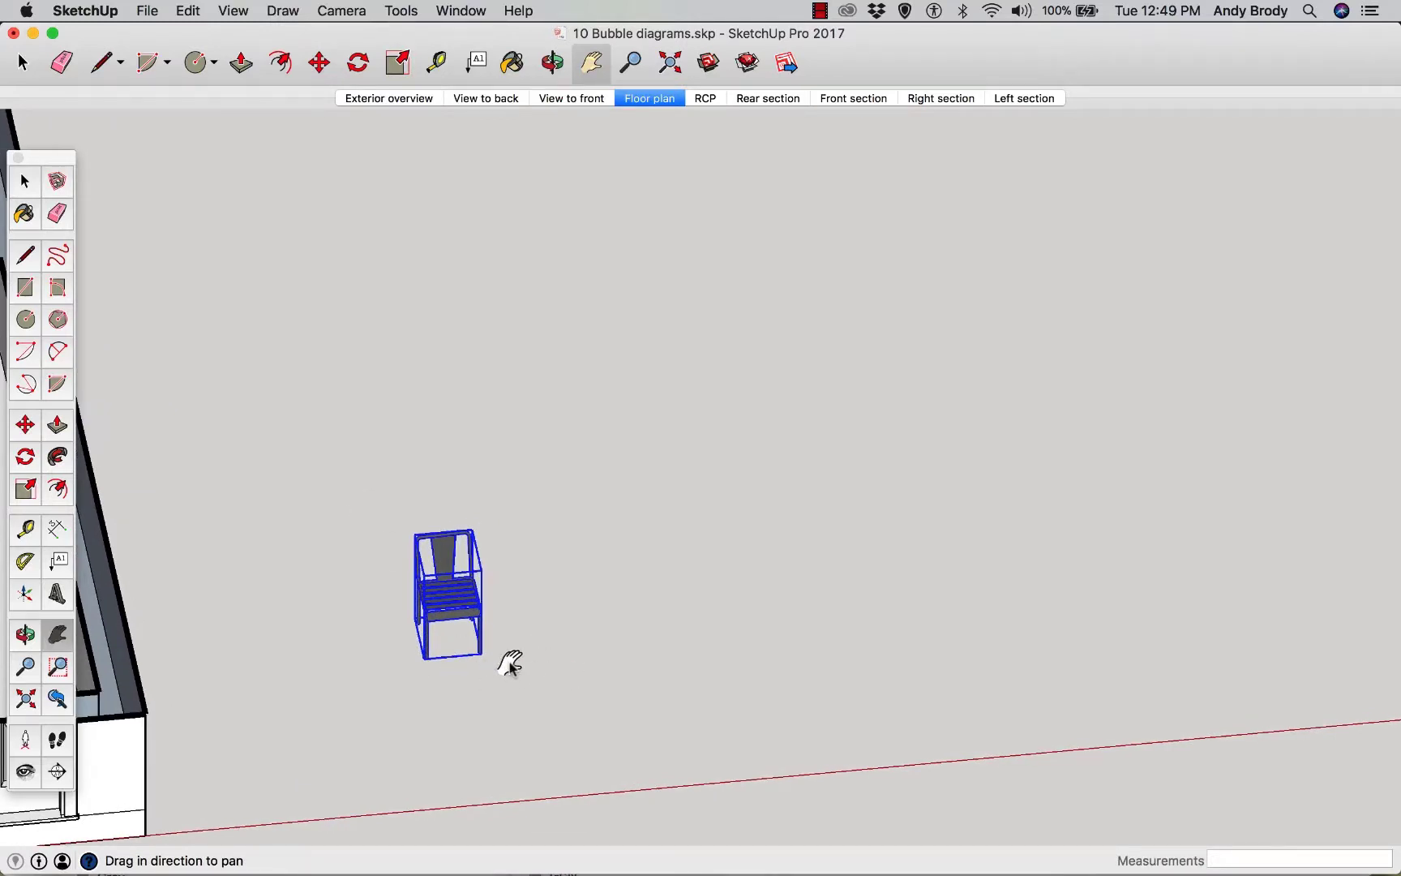
key("m")
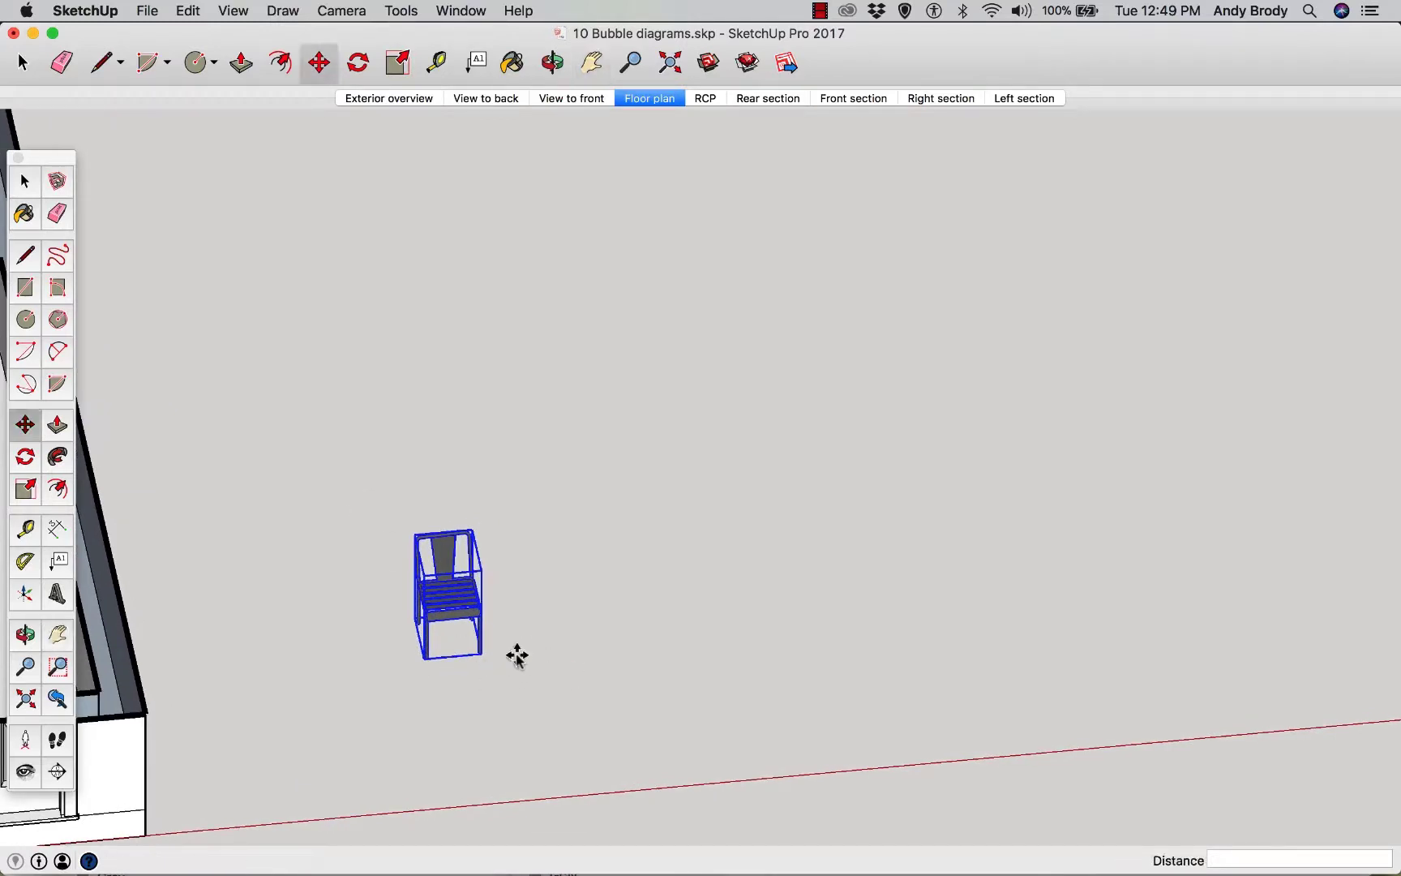
left_click(489, 687)
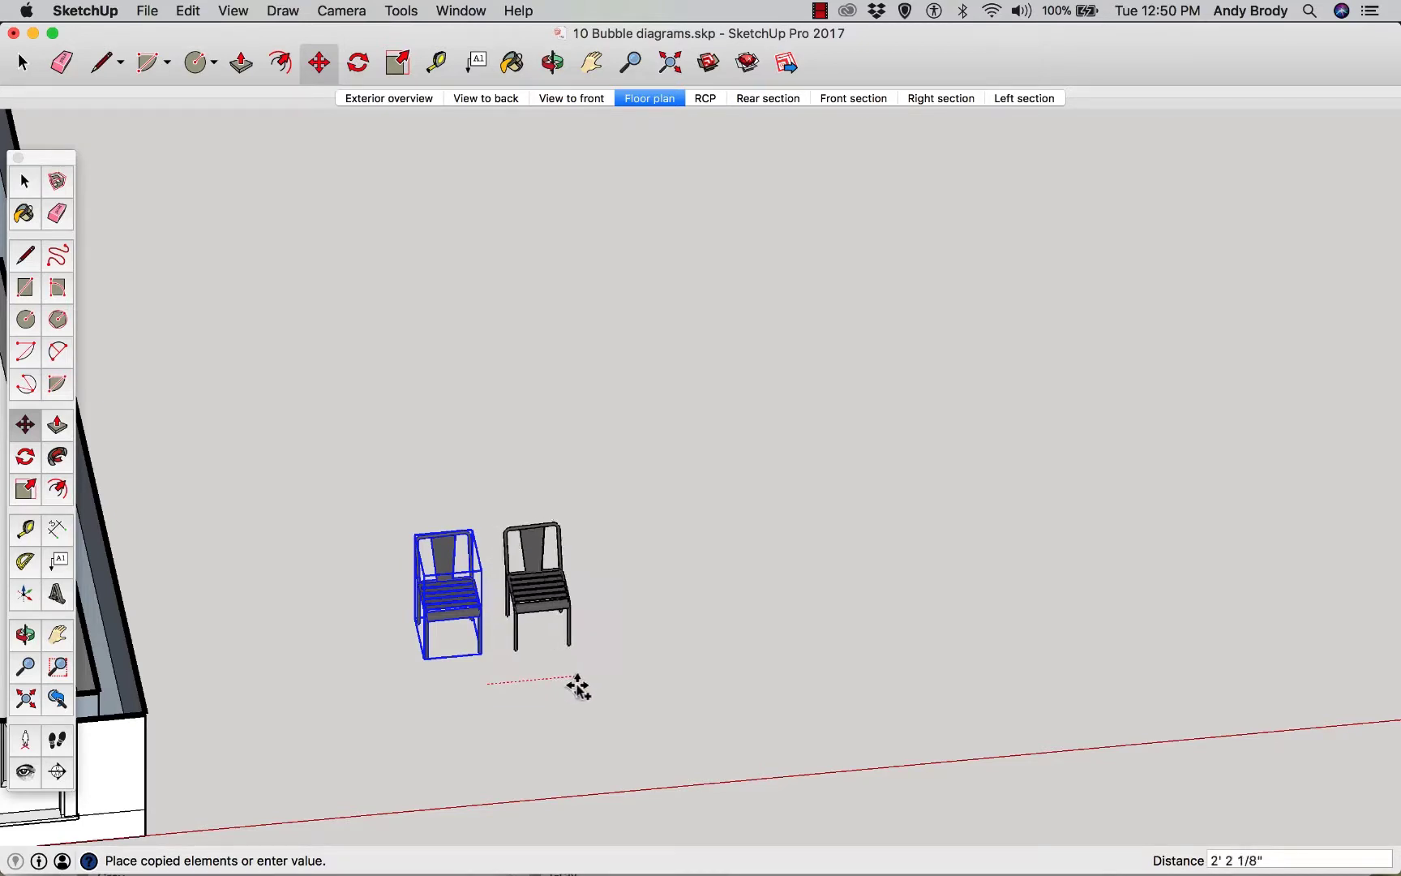
key("alt")
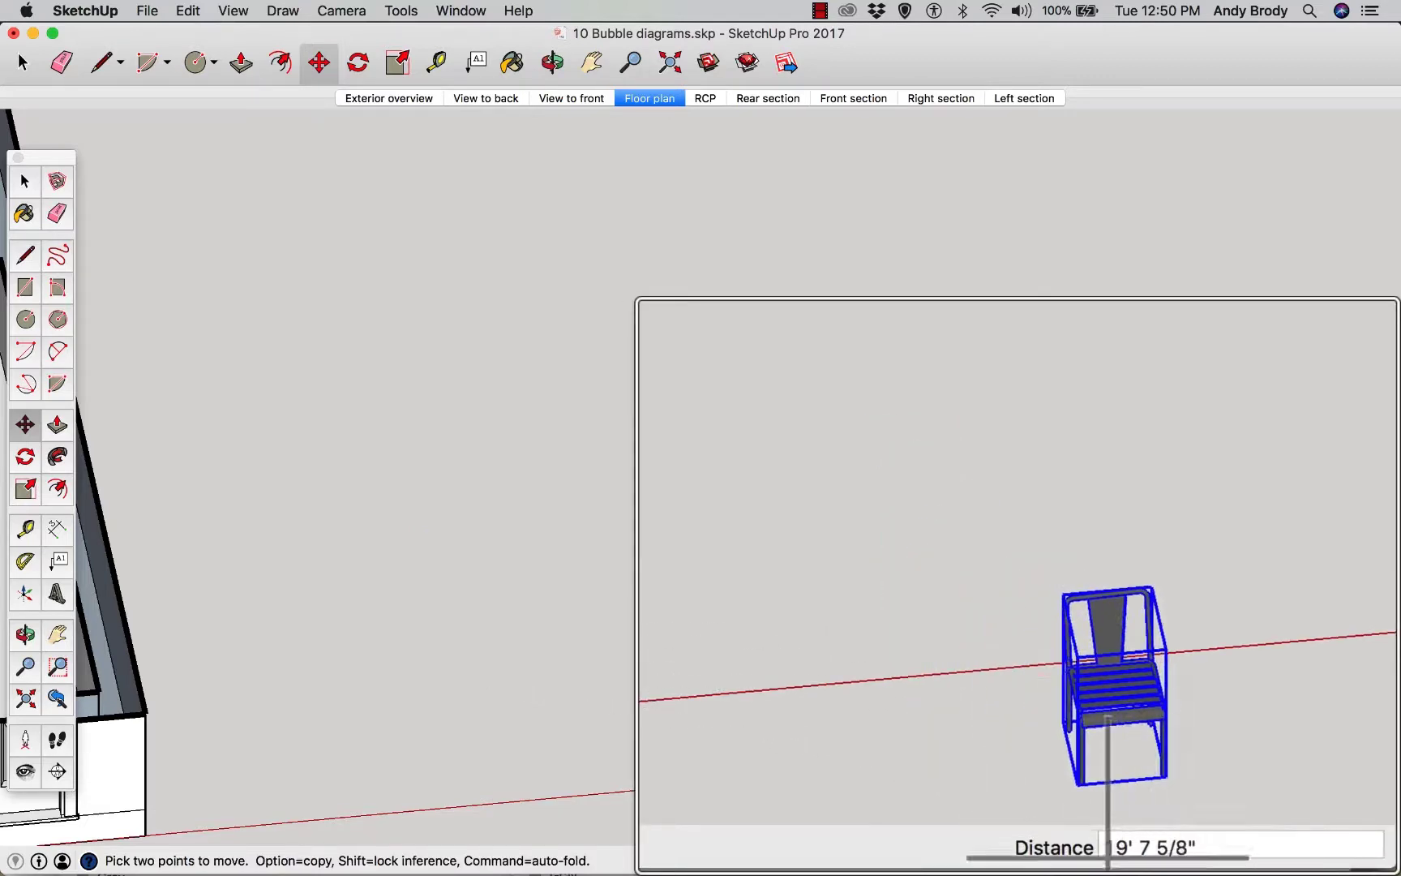
key("alt")
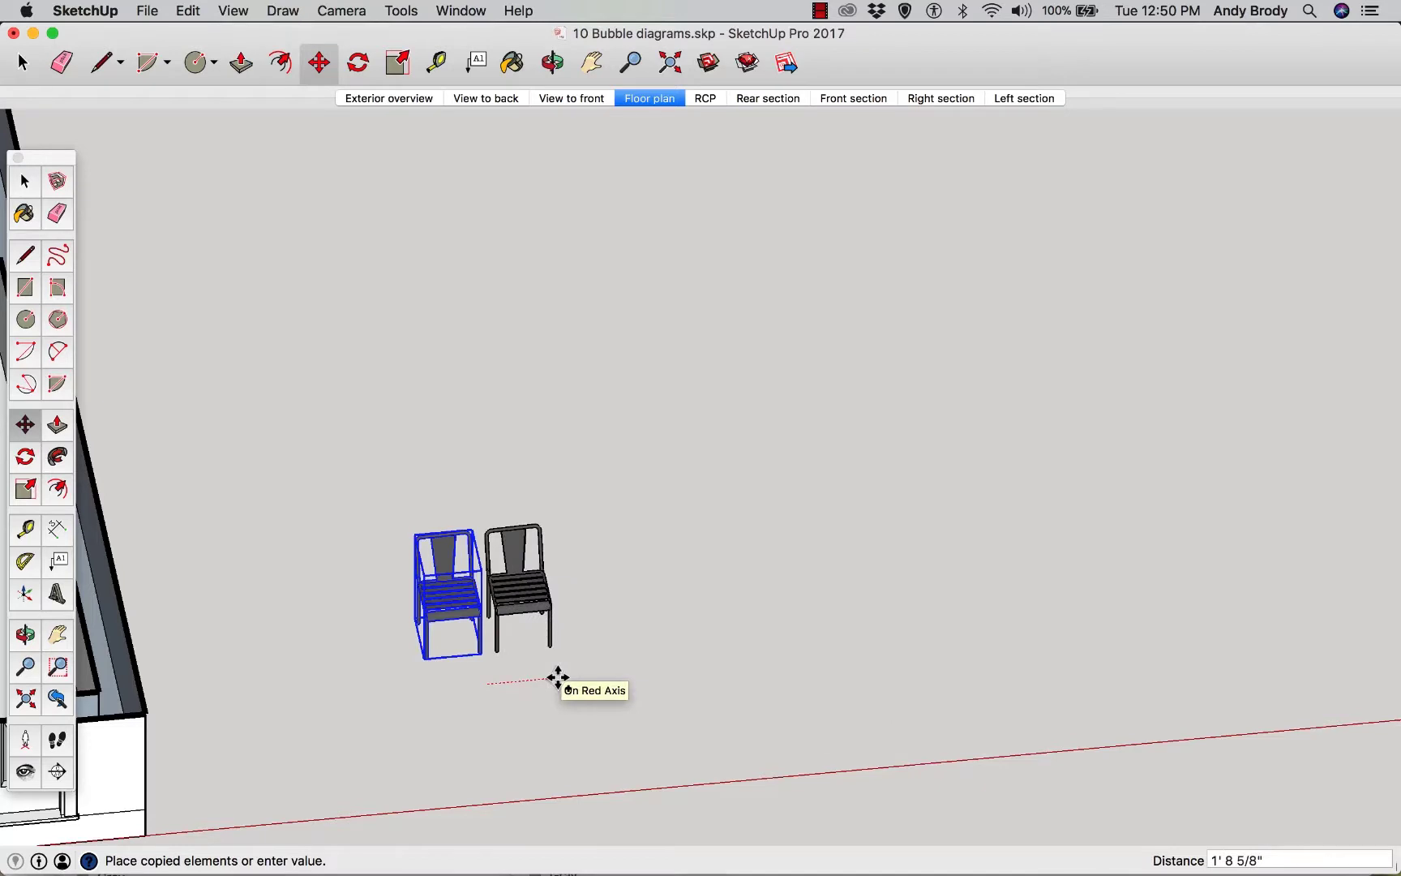
type("20")
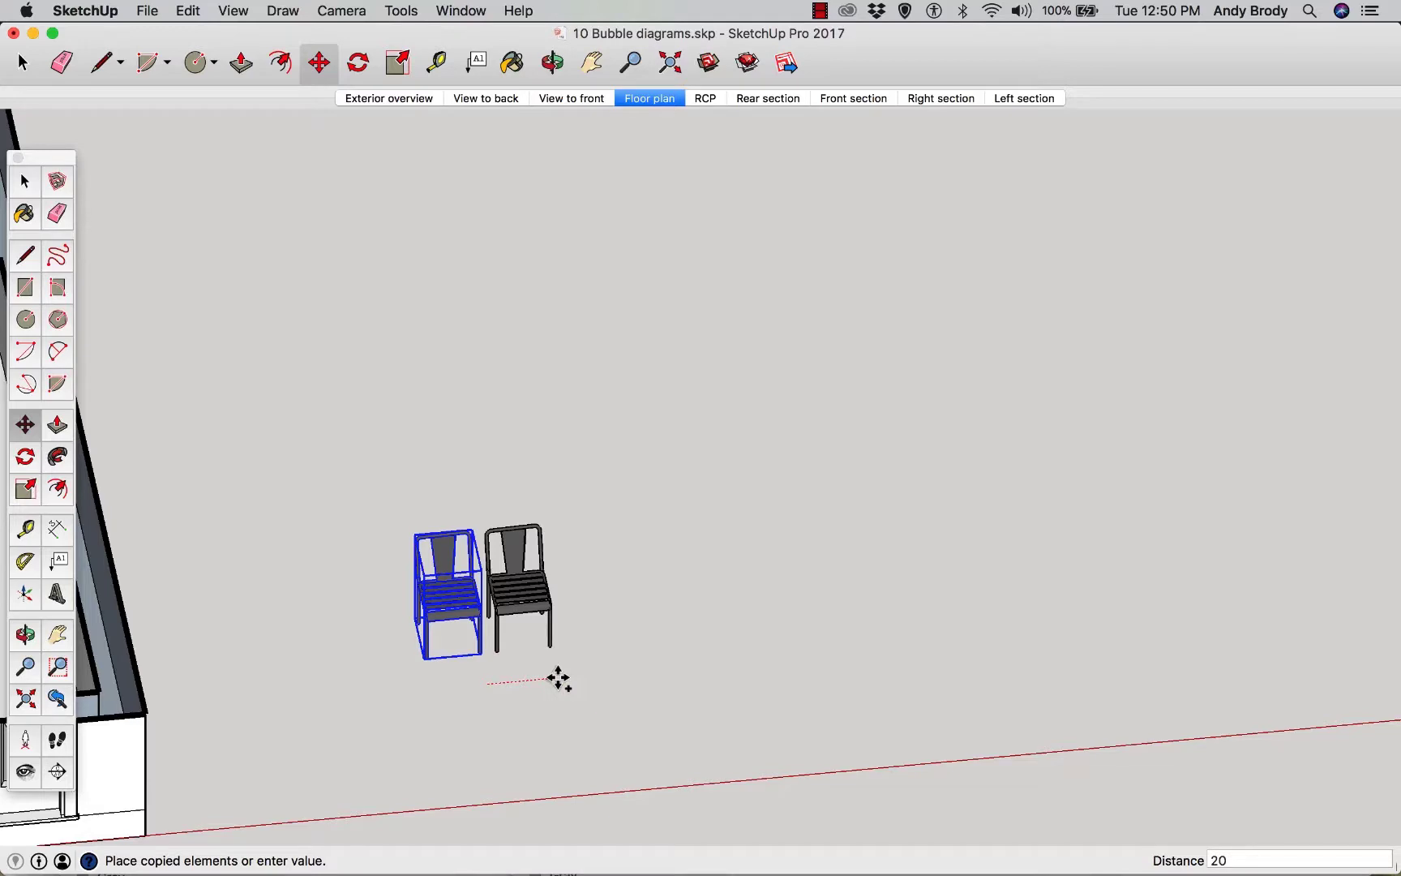
key("Return")
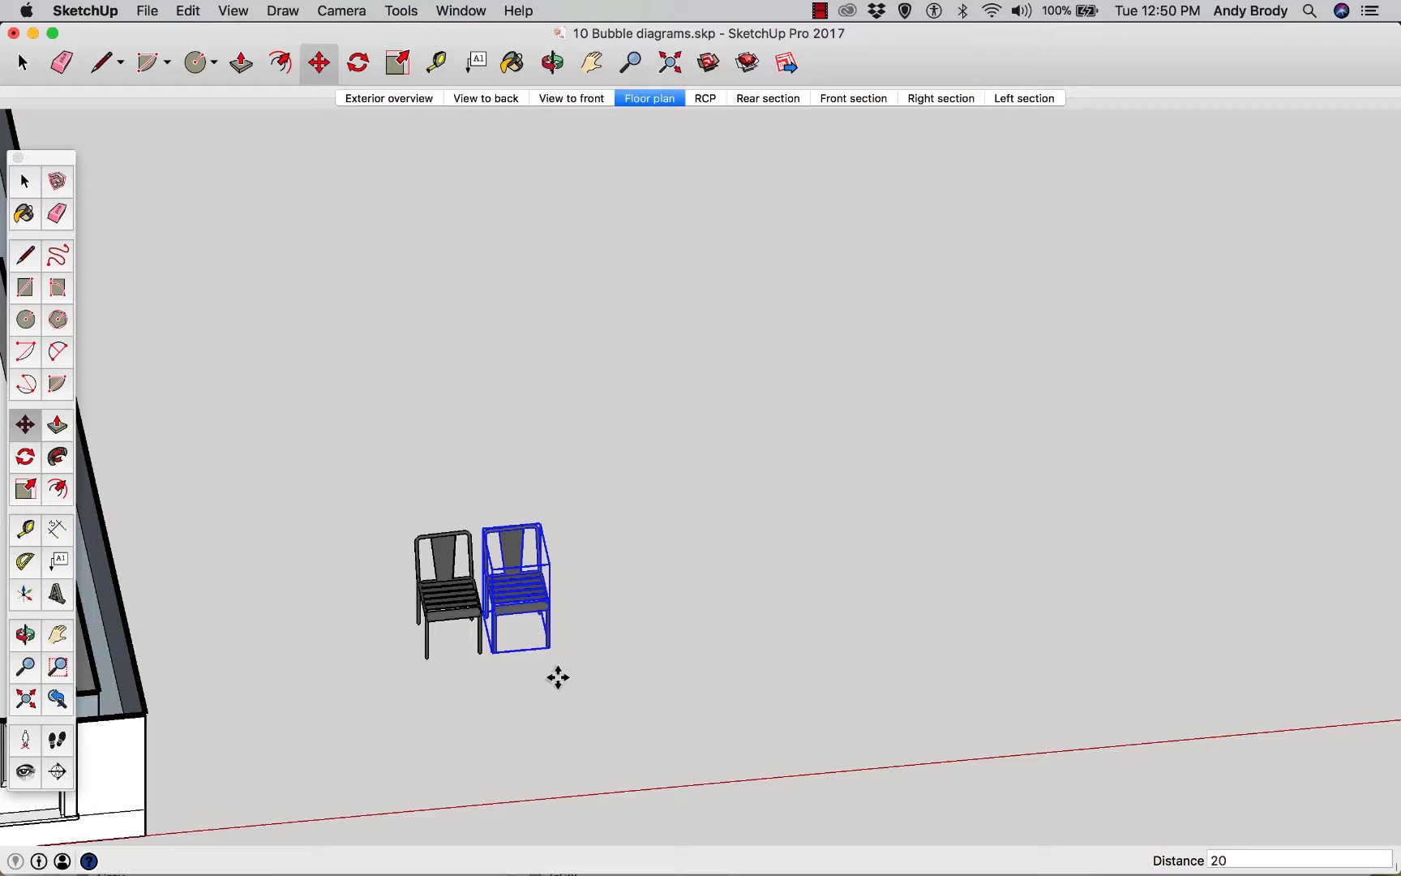
- Array the copied chair in a row with 10 copies, and change the count to 7 copies
type("x1")
key("Return")
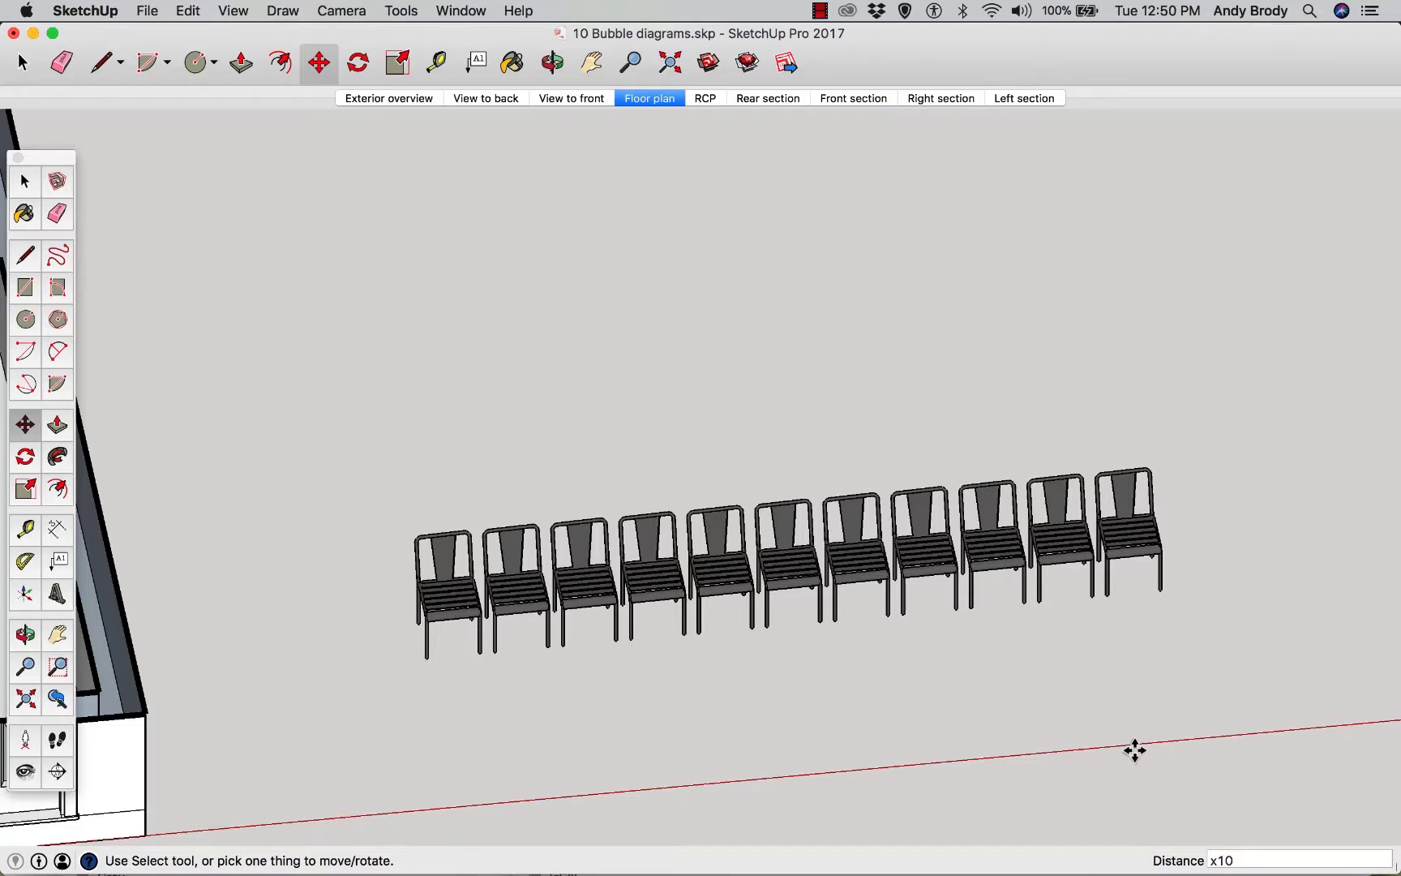
type("x7")
key("Return")
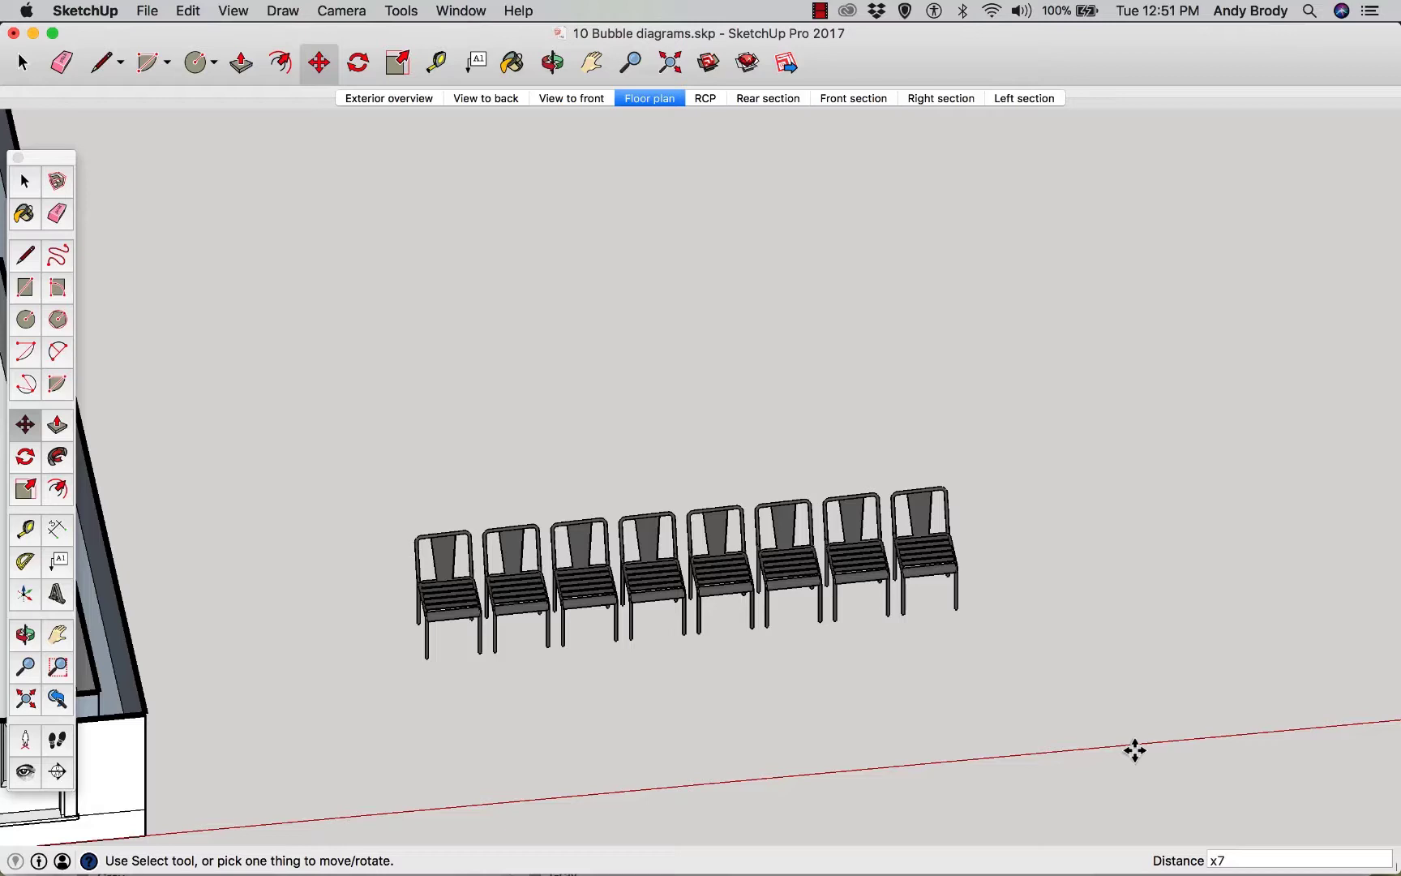
- Set the chair array to 6 copies and its spacing to 24"
key("Return")
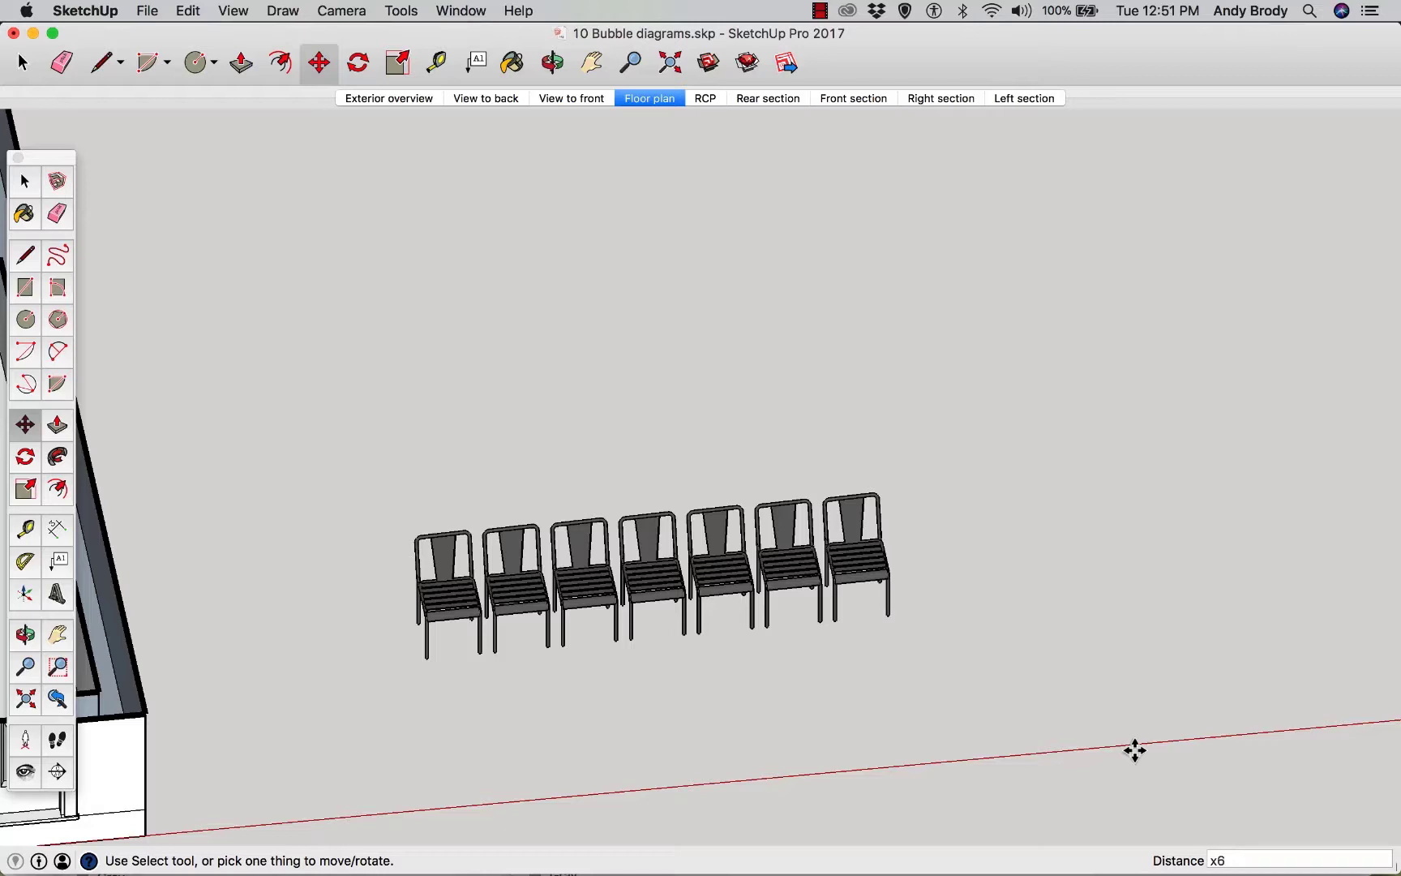
type("24")
key("Return")
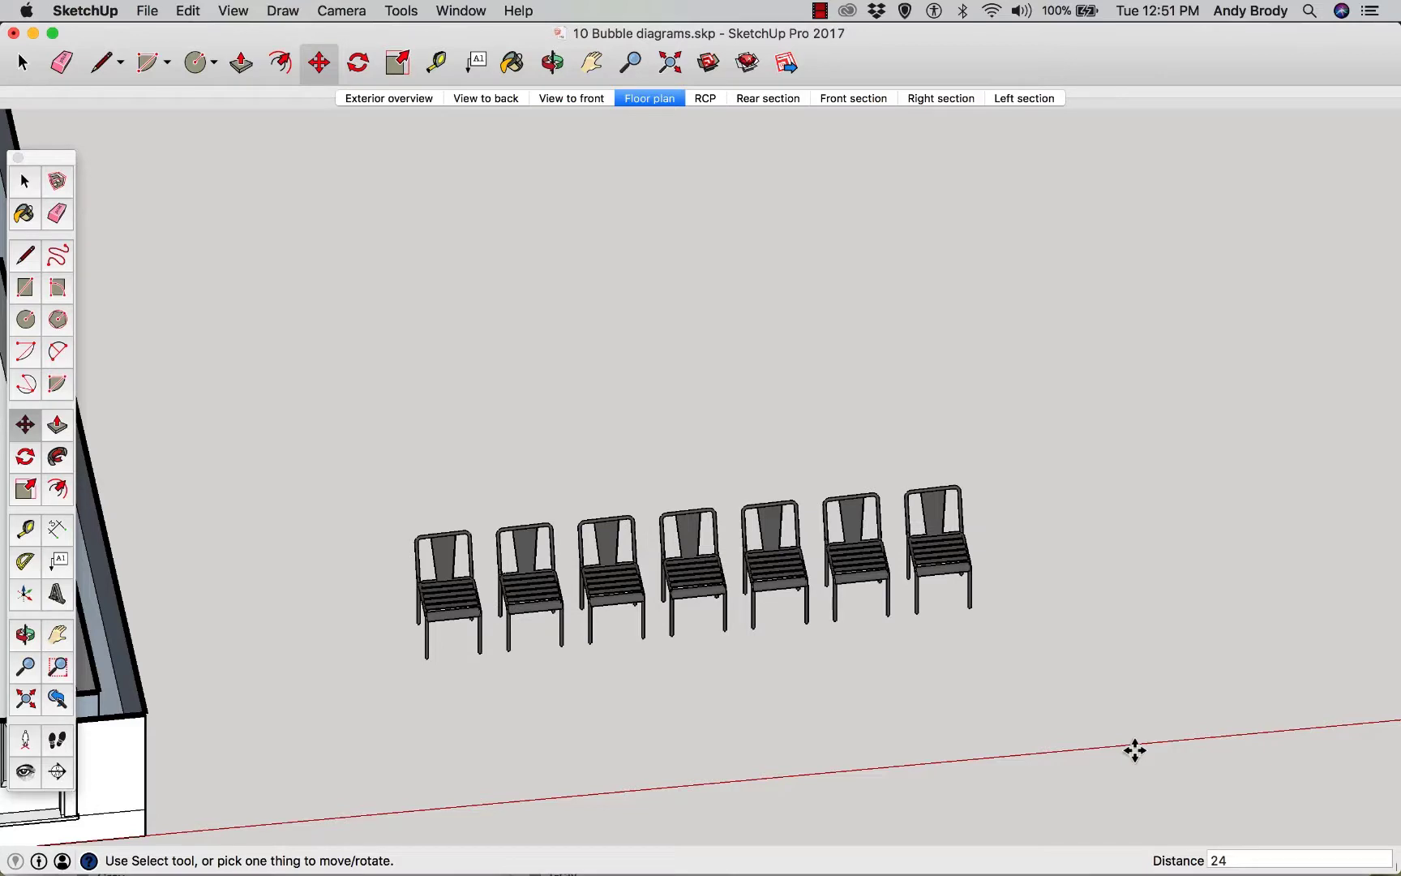
- Select chairs in the row one at a time to examine them as individual components, and clear the selection
left_click(24, 182)
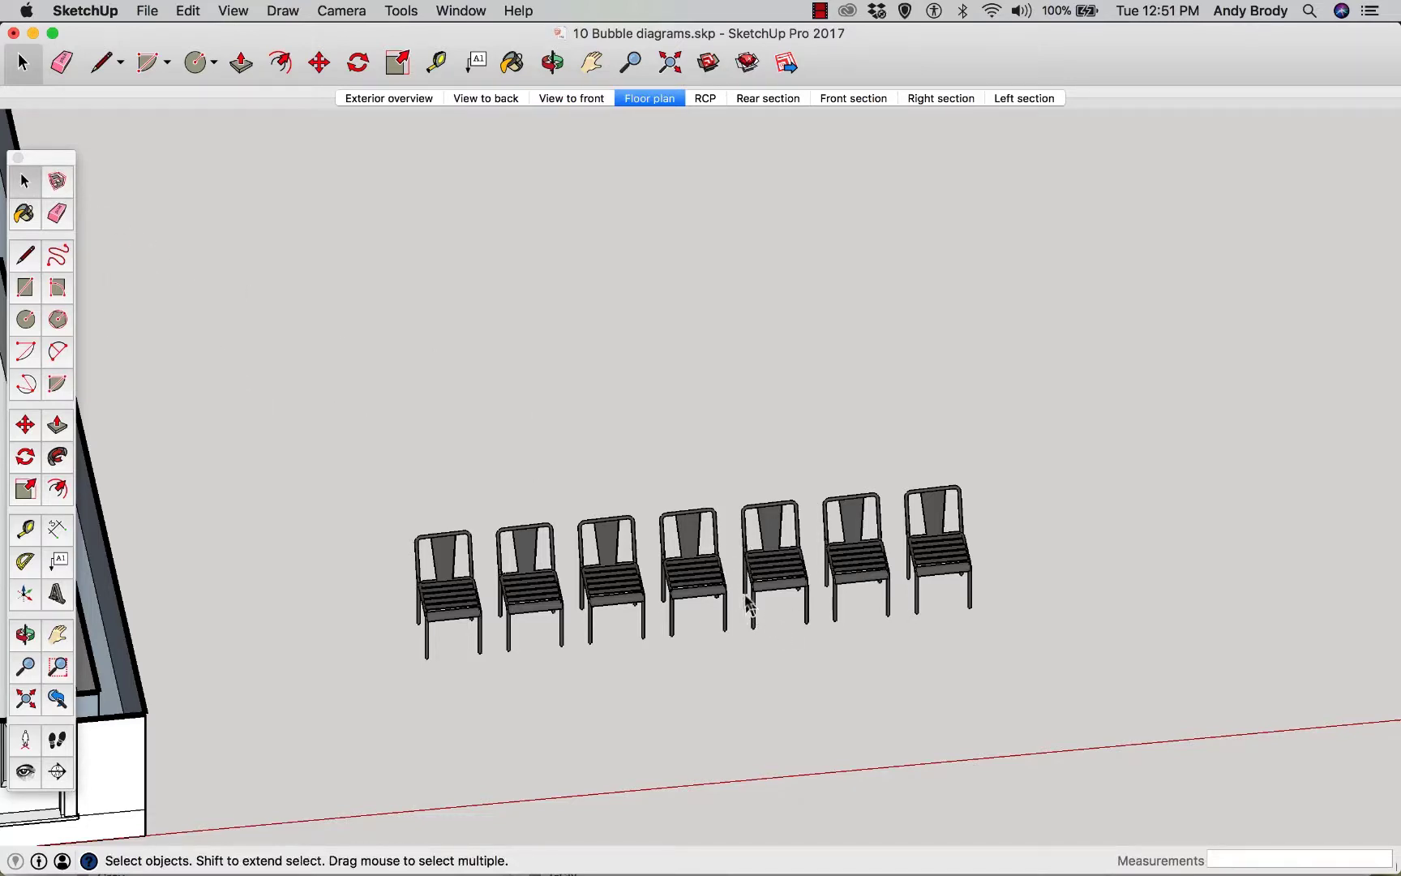
left_click(478, 600)
left_click(551, 612)
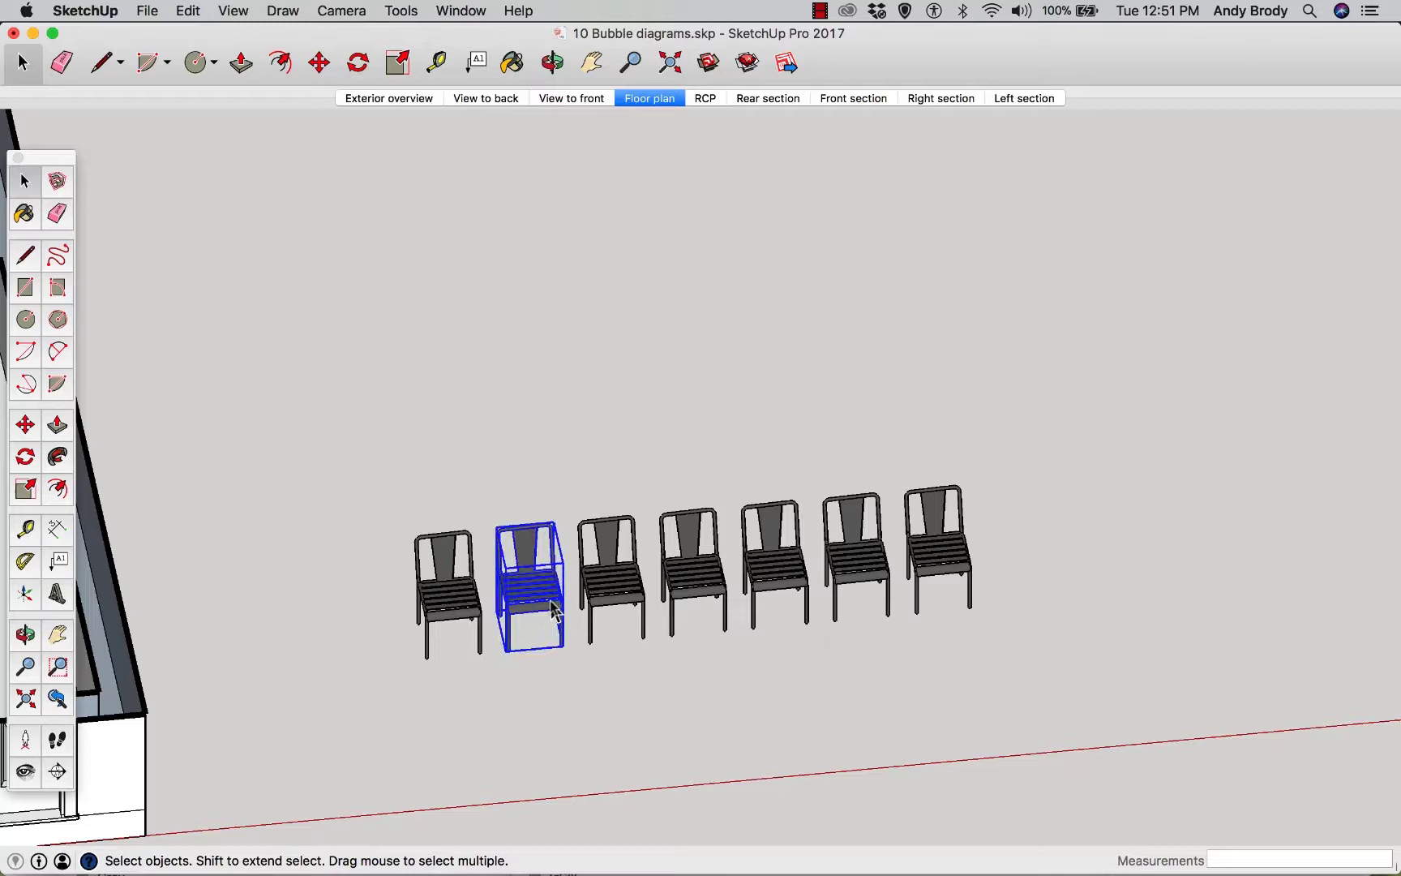
left_click(623, 607)
left_click(701, 597)
left_click(765, 585)
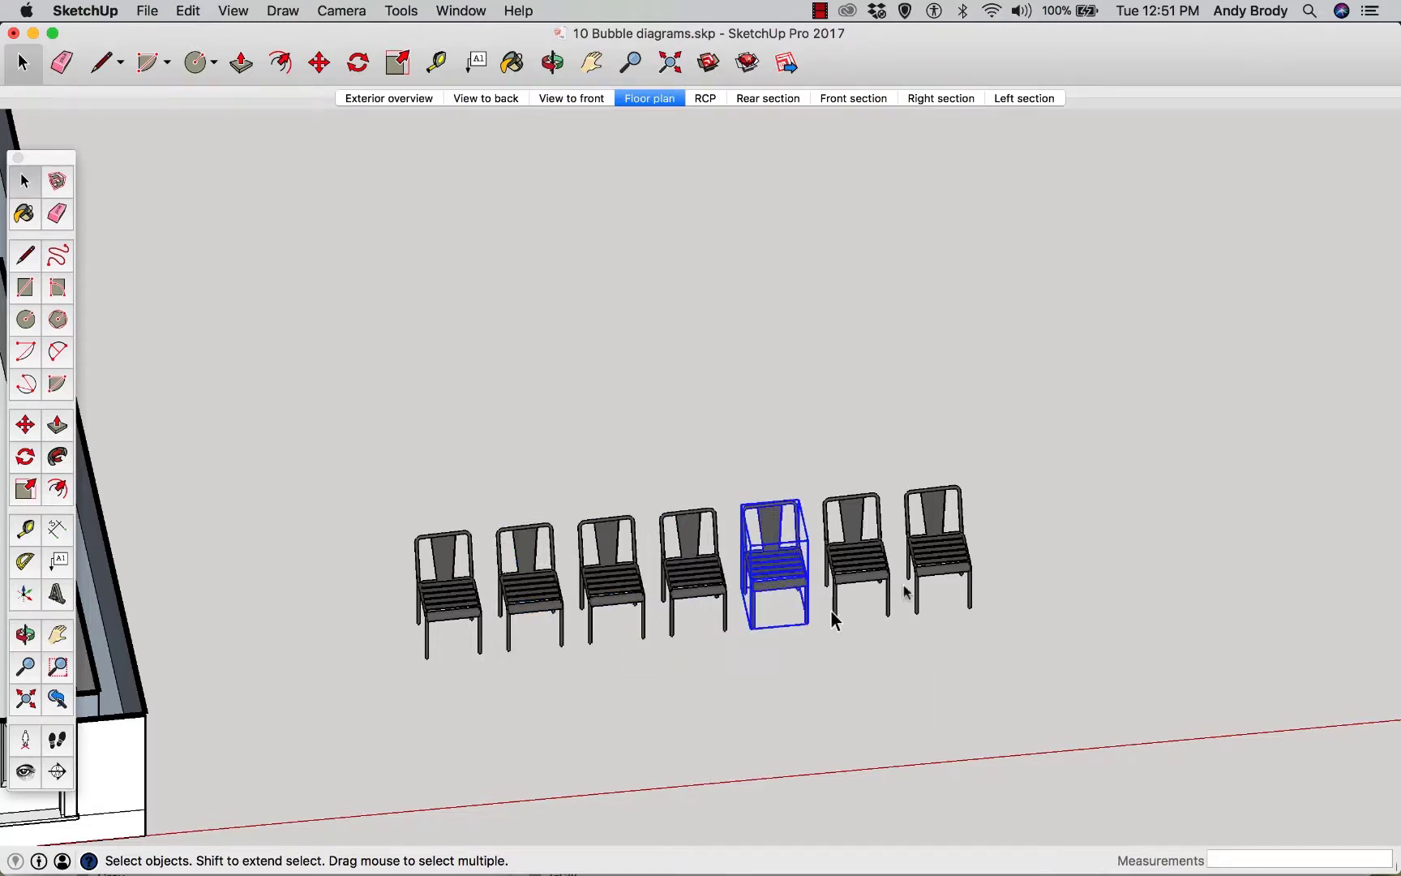
left_click(756, 662)
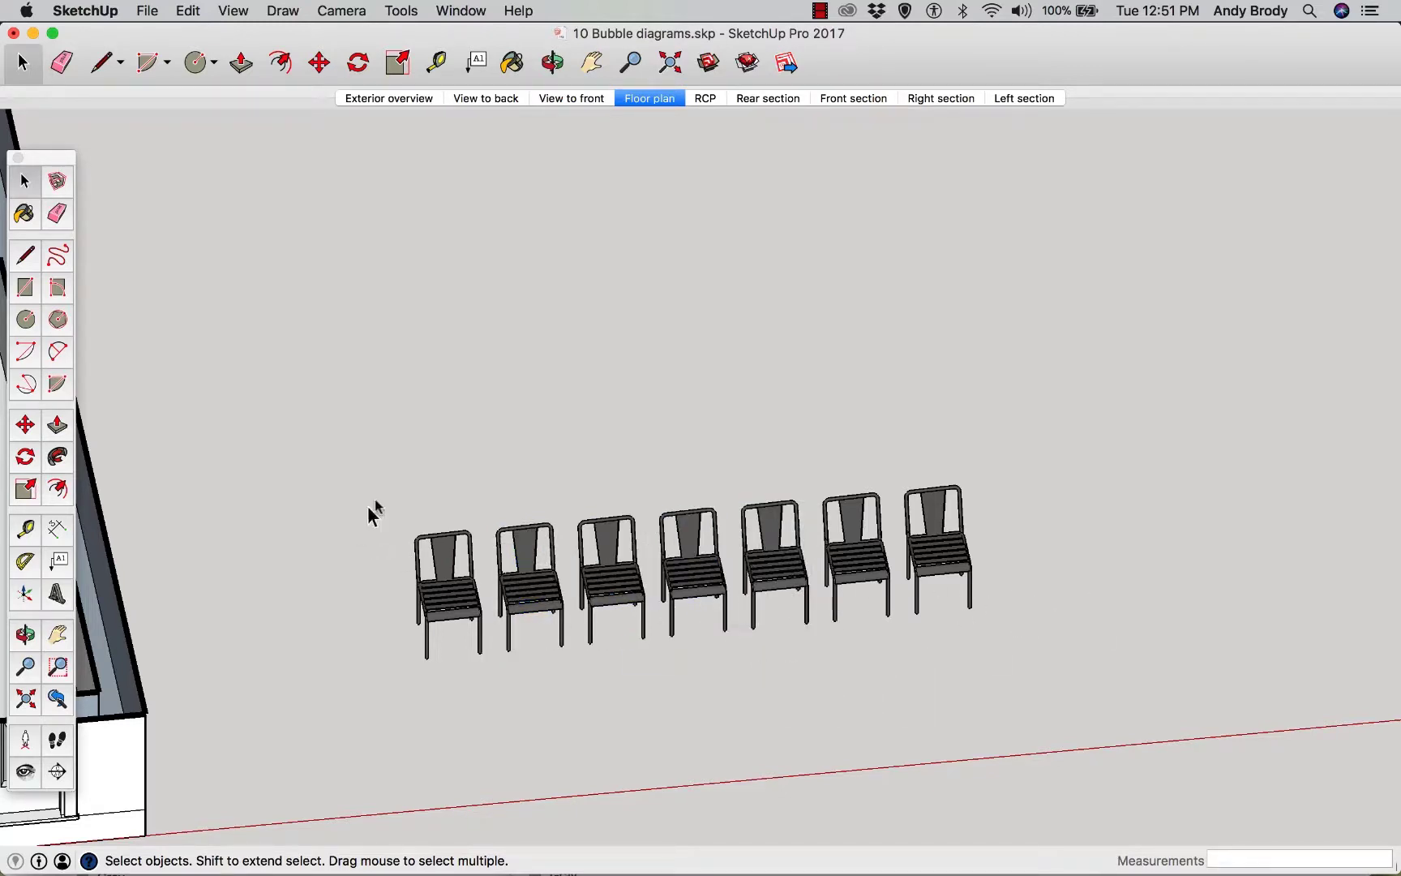
- Make the seven chairs in the row into one component named "Row of chairs"
left_click_drag(305, 437, 1082, 746)
key("m")
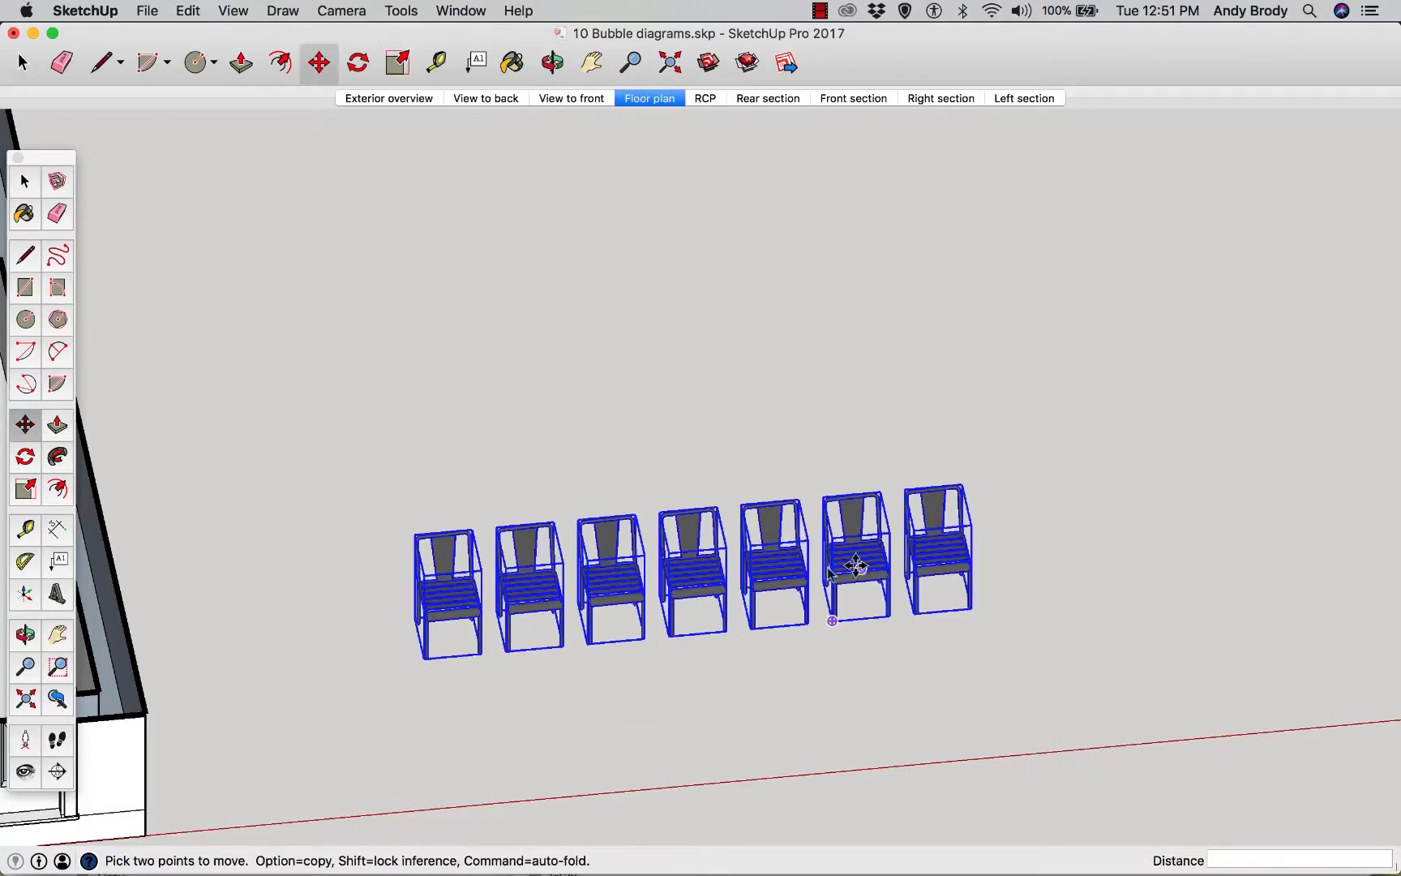
right_click(537, 603)
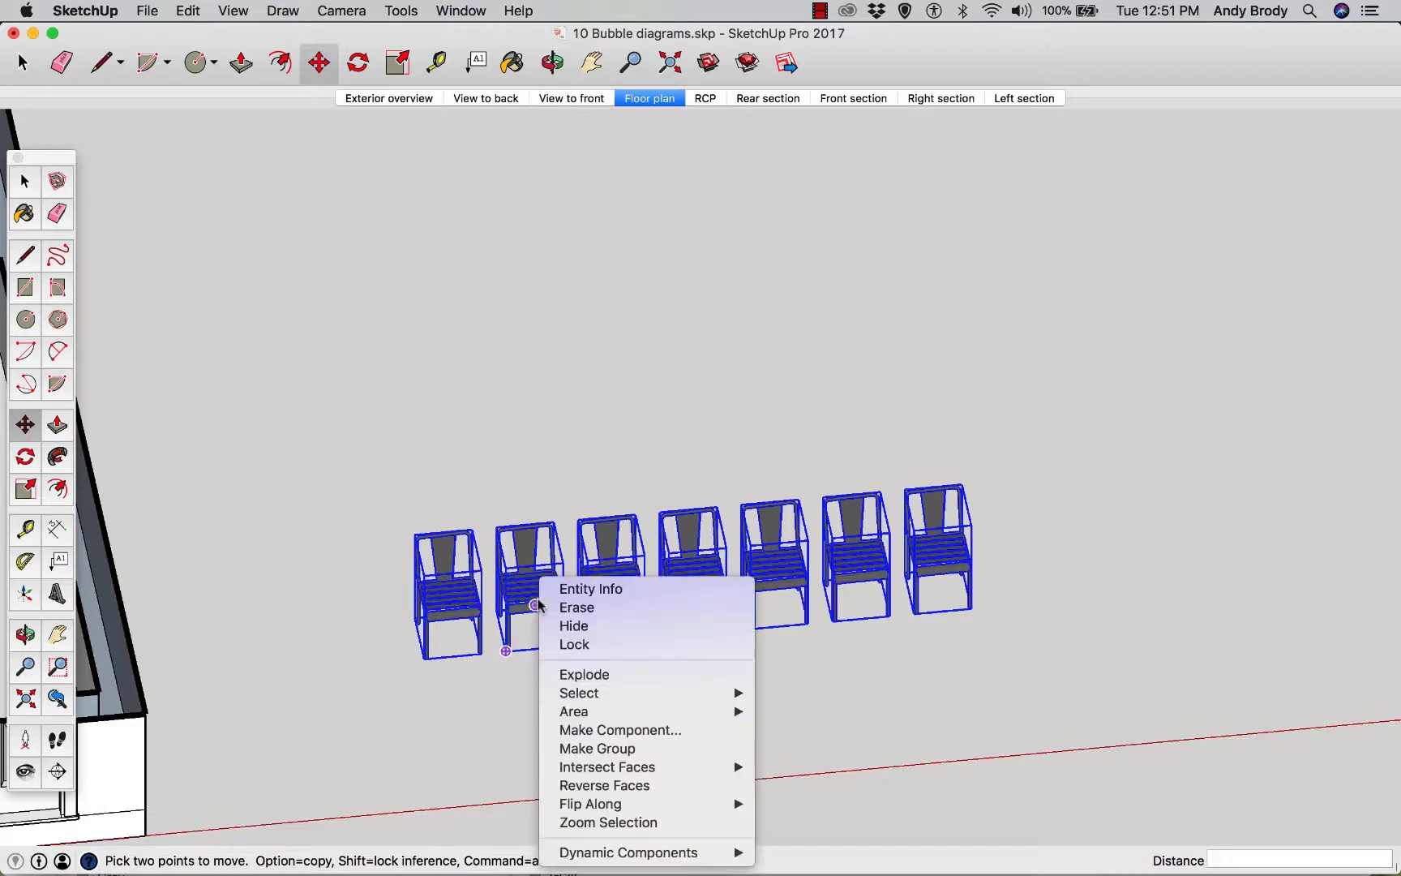
left_click(592, 730)
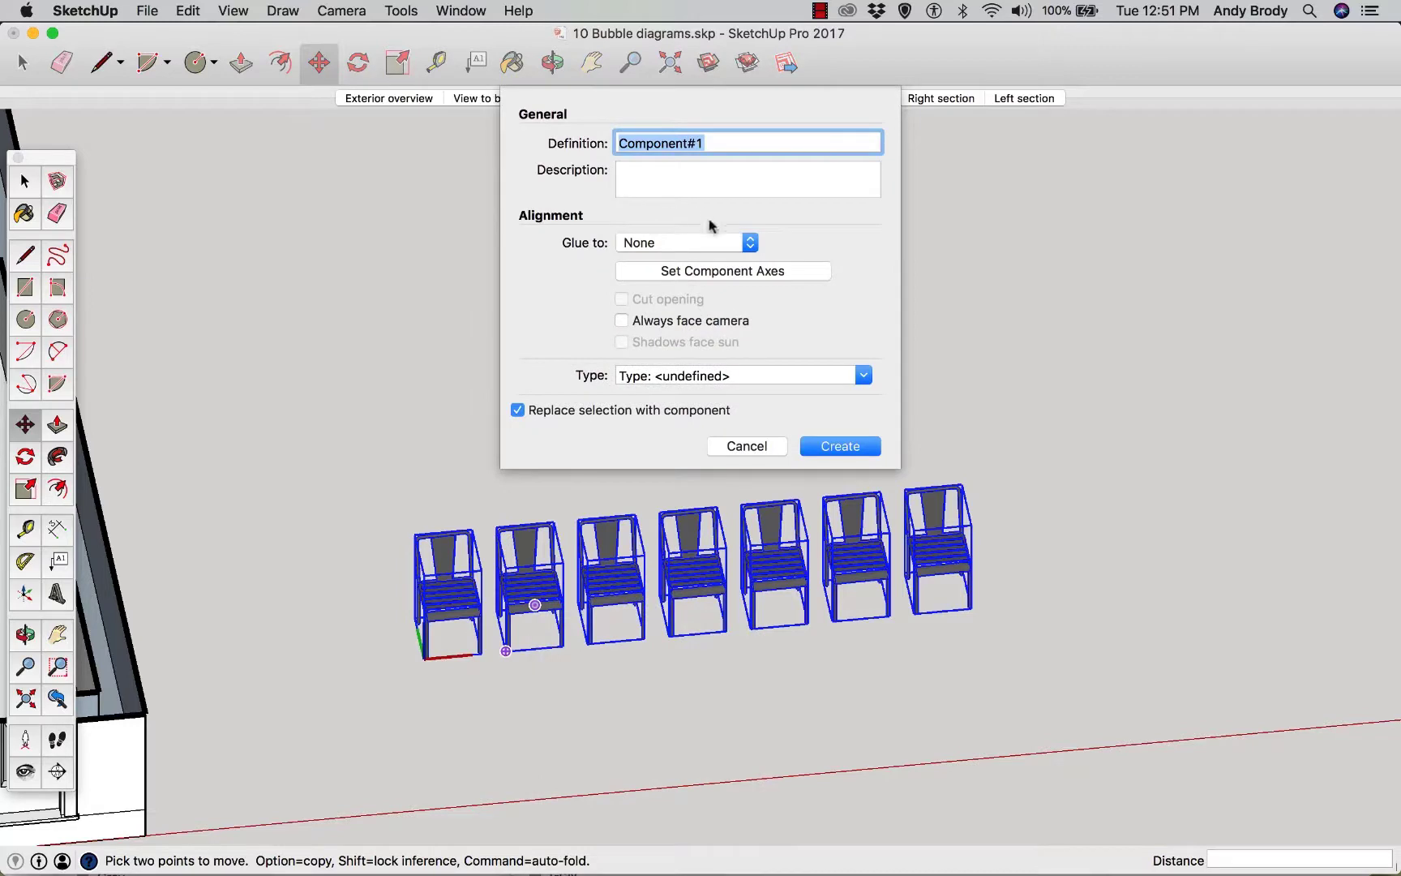
type("Rob")
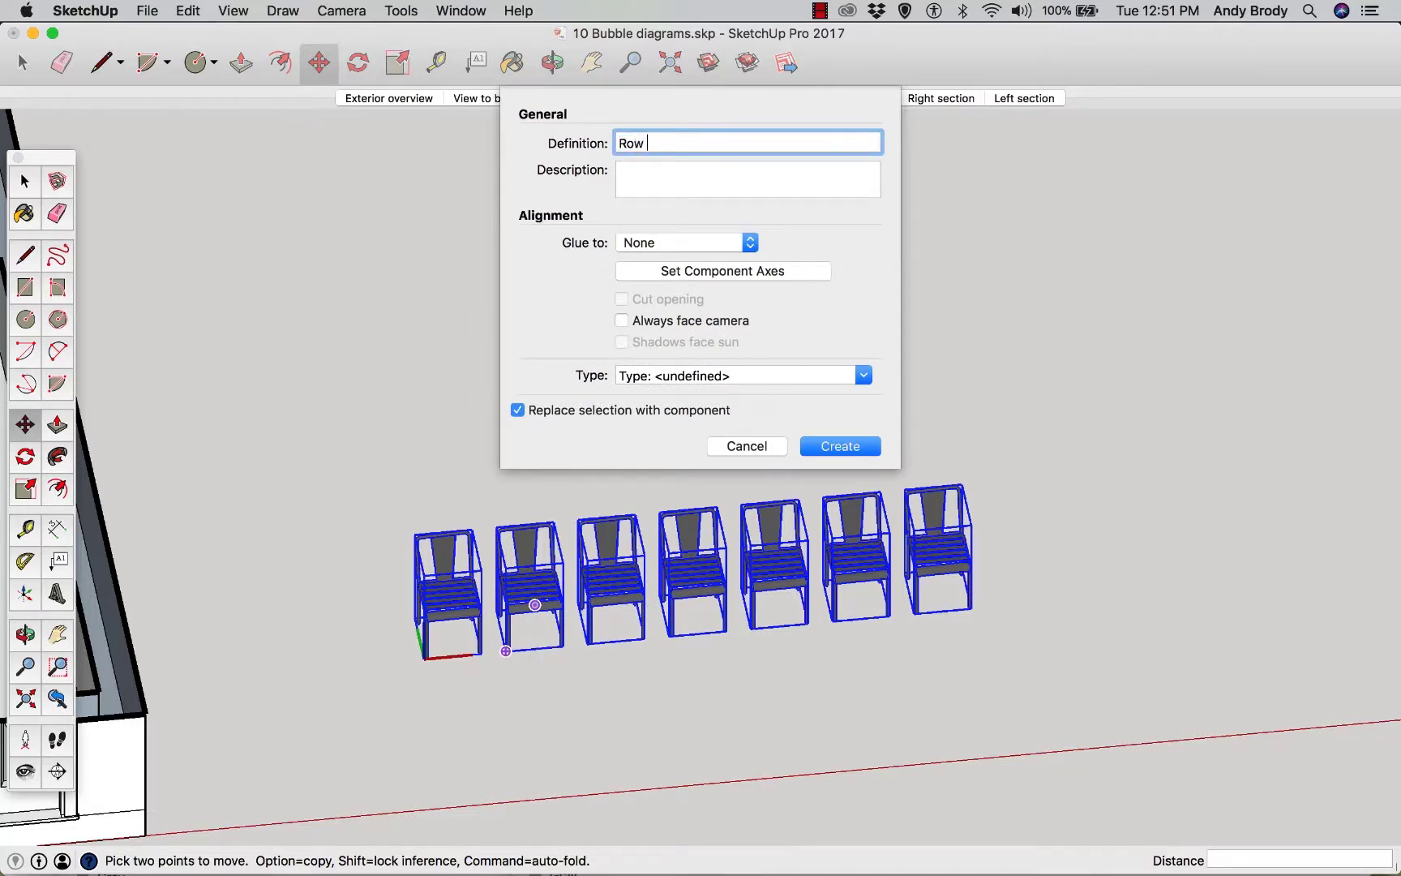
type(" of chairs")
key("Return")
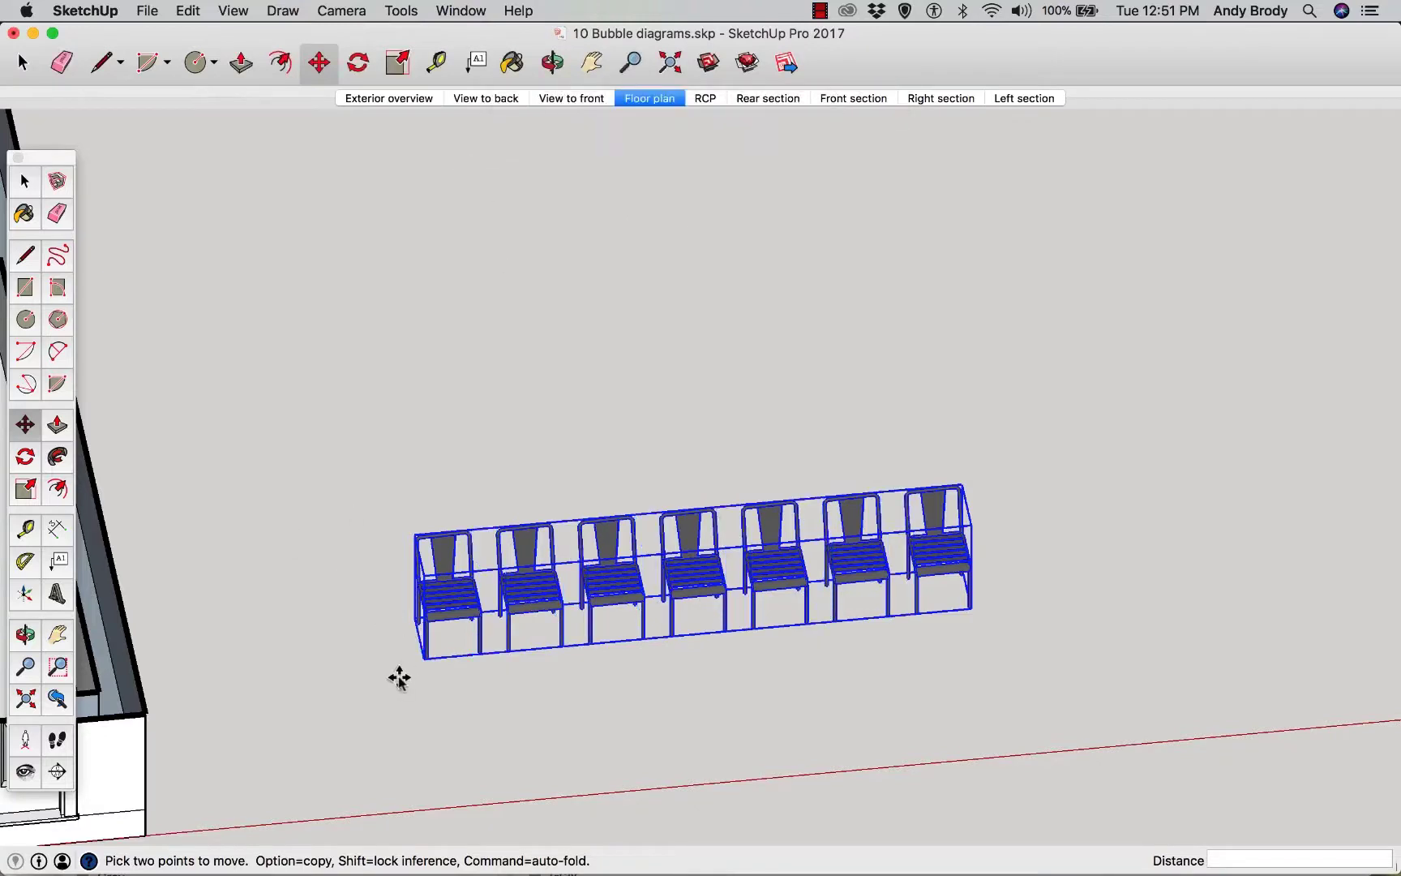
- Copy the row of chairs 3' along the green axis, array it with 6 copies, and change the row spacing to 3'6"
left_click(389, 689)
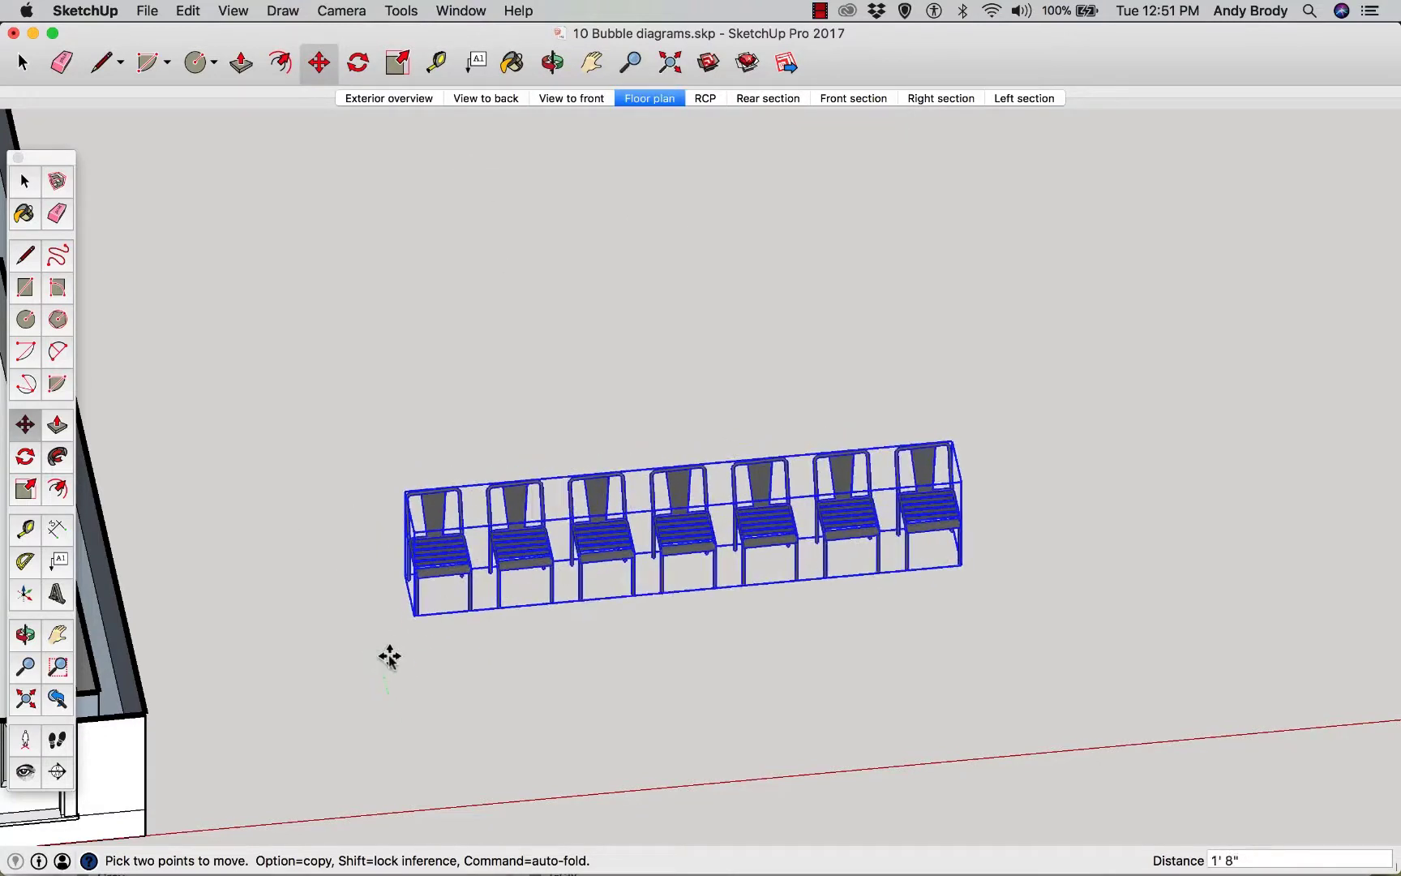
key("Escape")
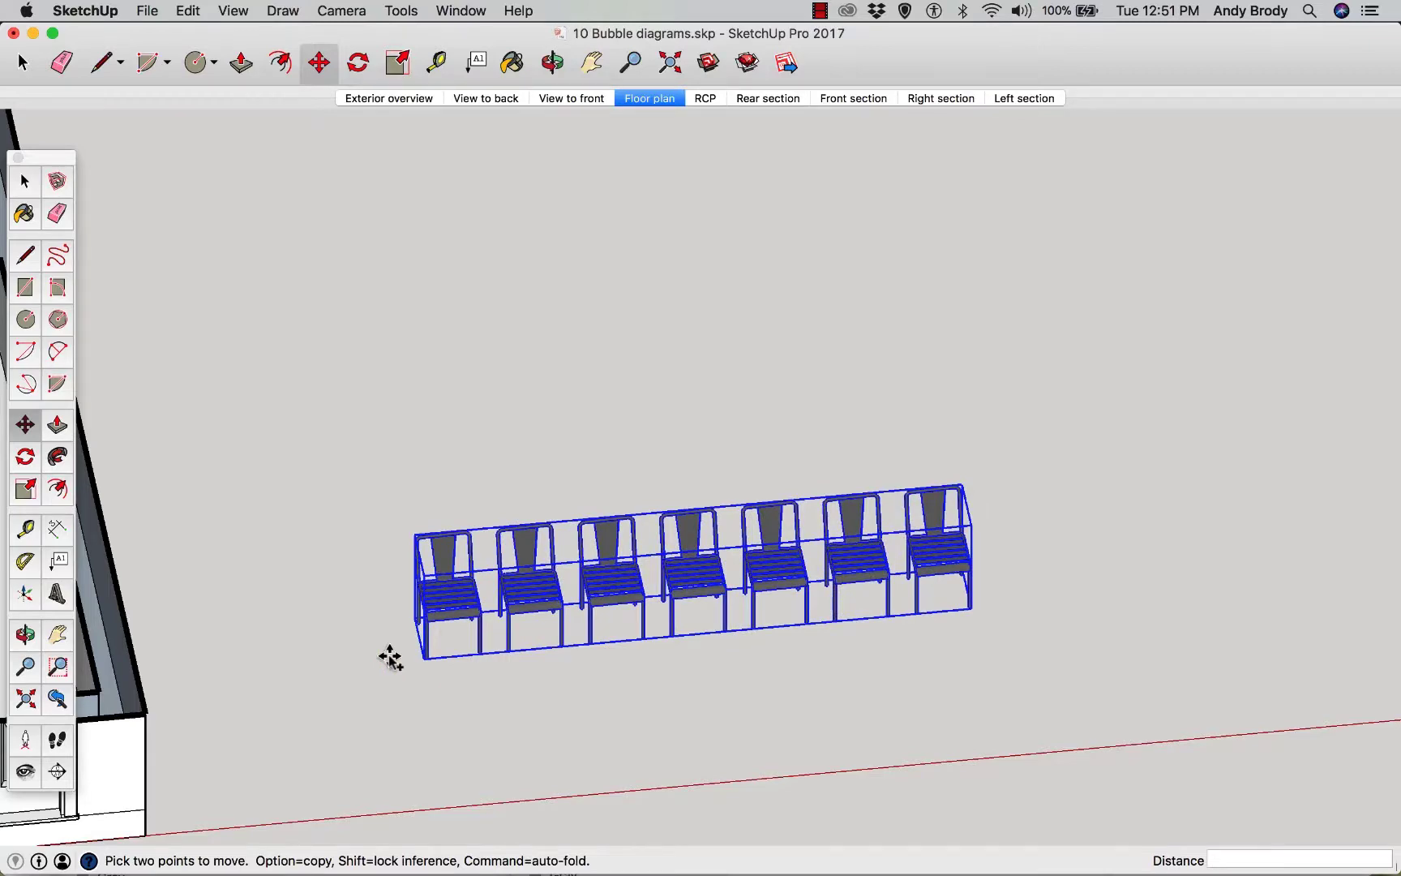
left_click(390, 658)
key("alt")
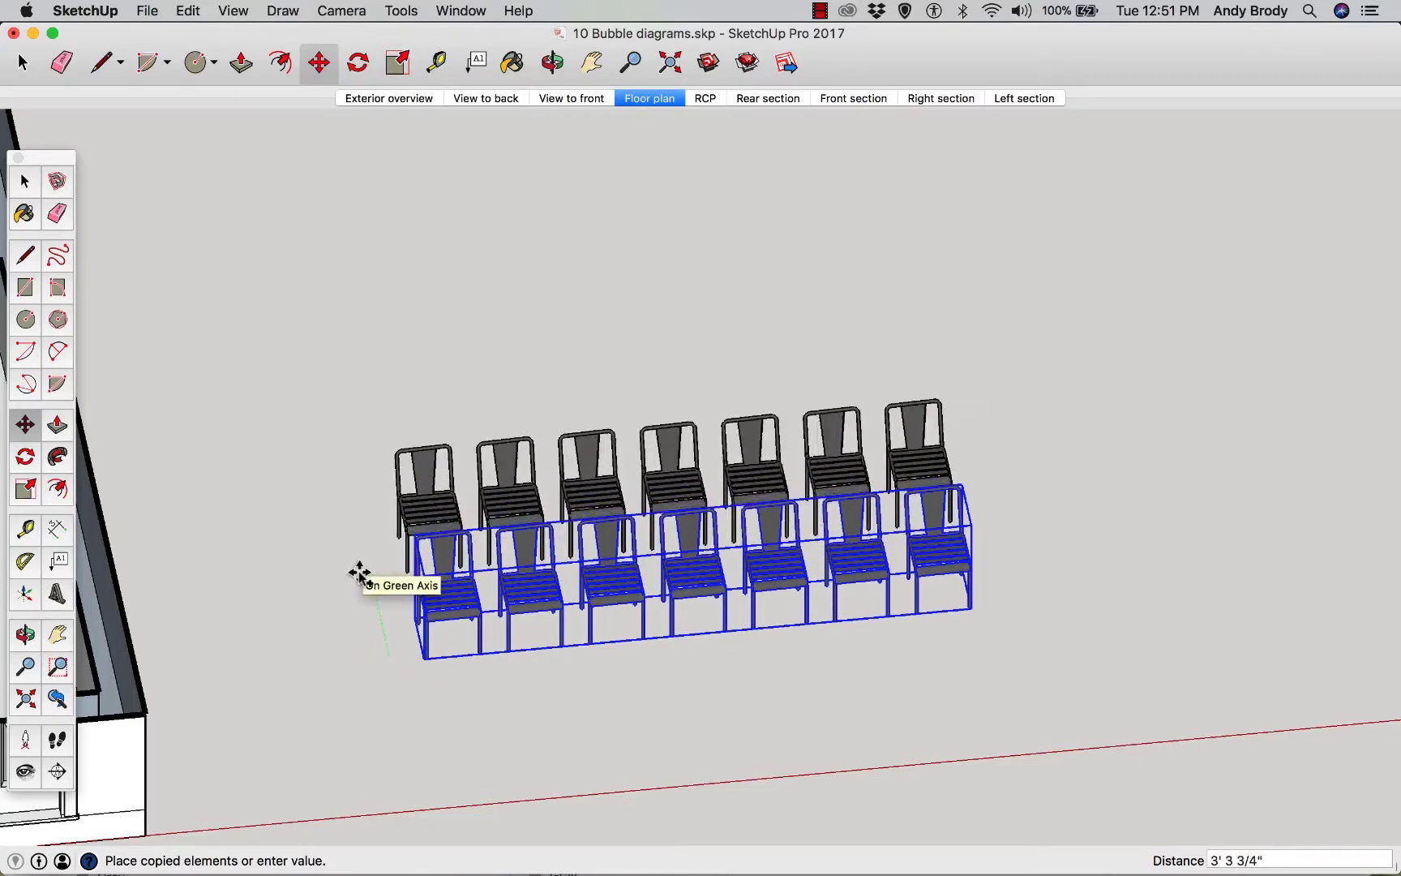
type("3'")
key("Return")
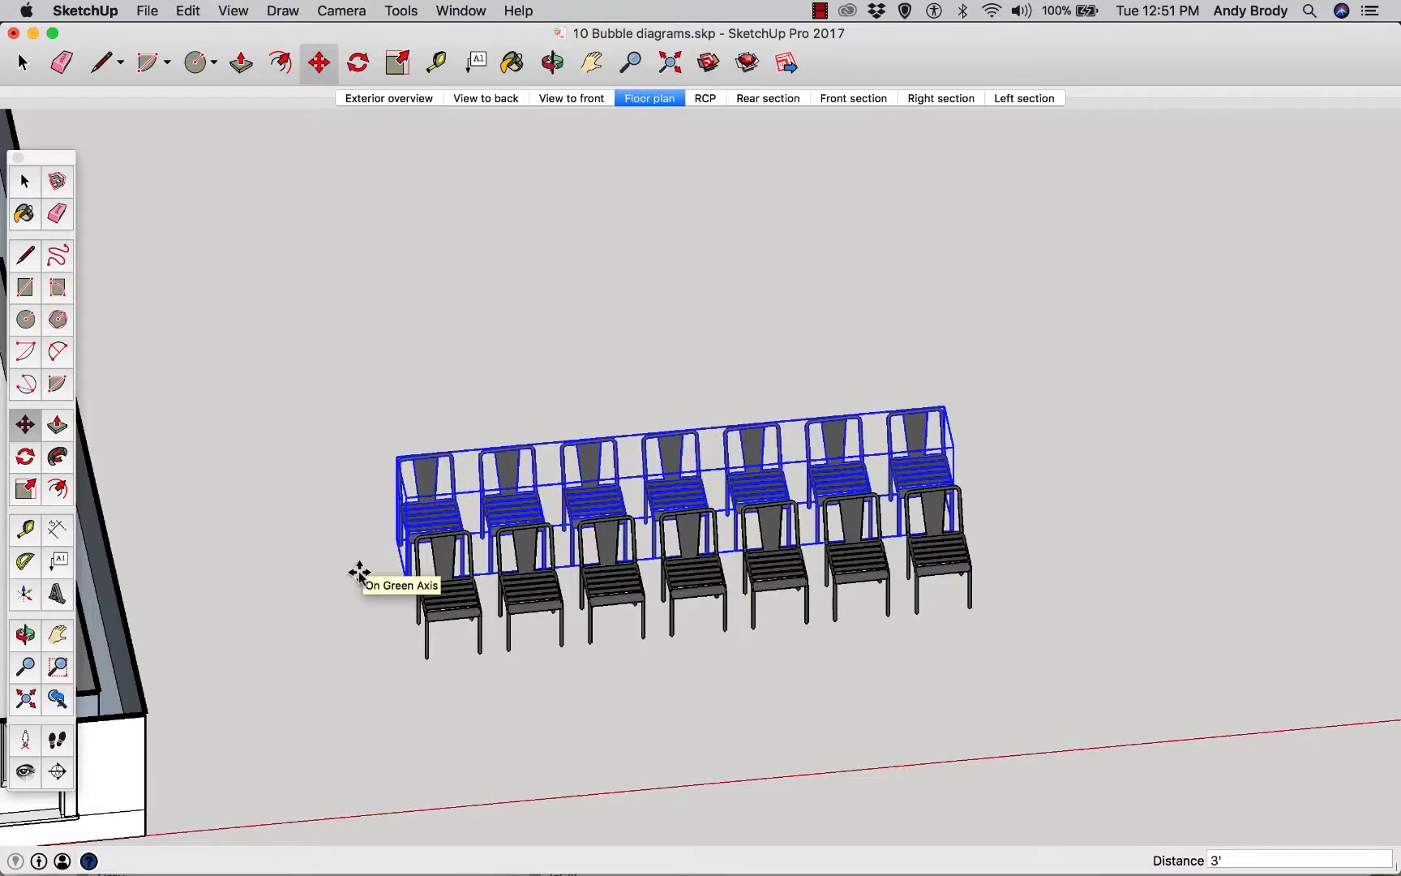
type("x6")
key("Return")
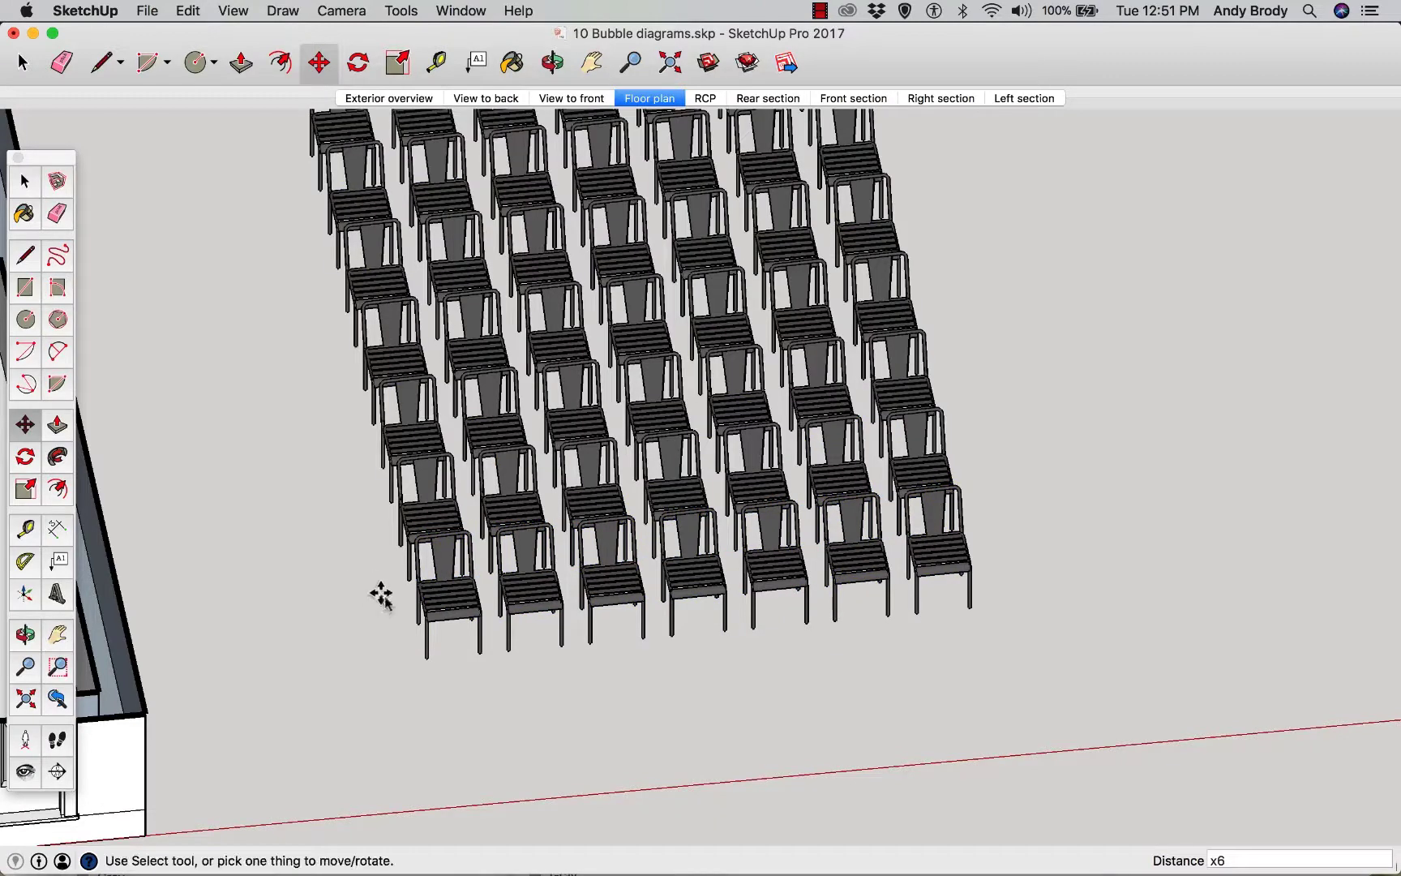
scroll(379, 594, "down", 1)
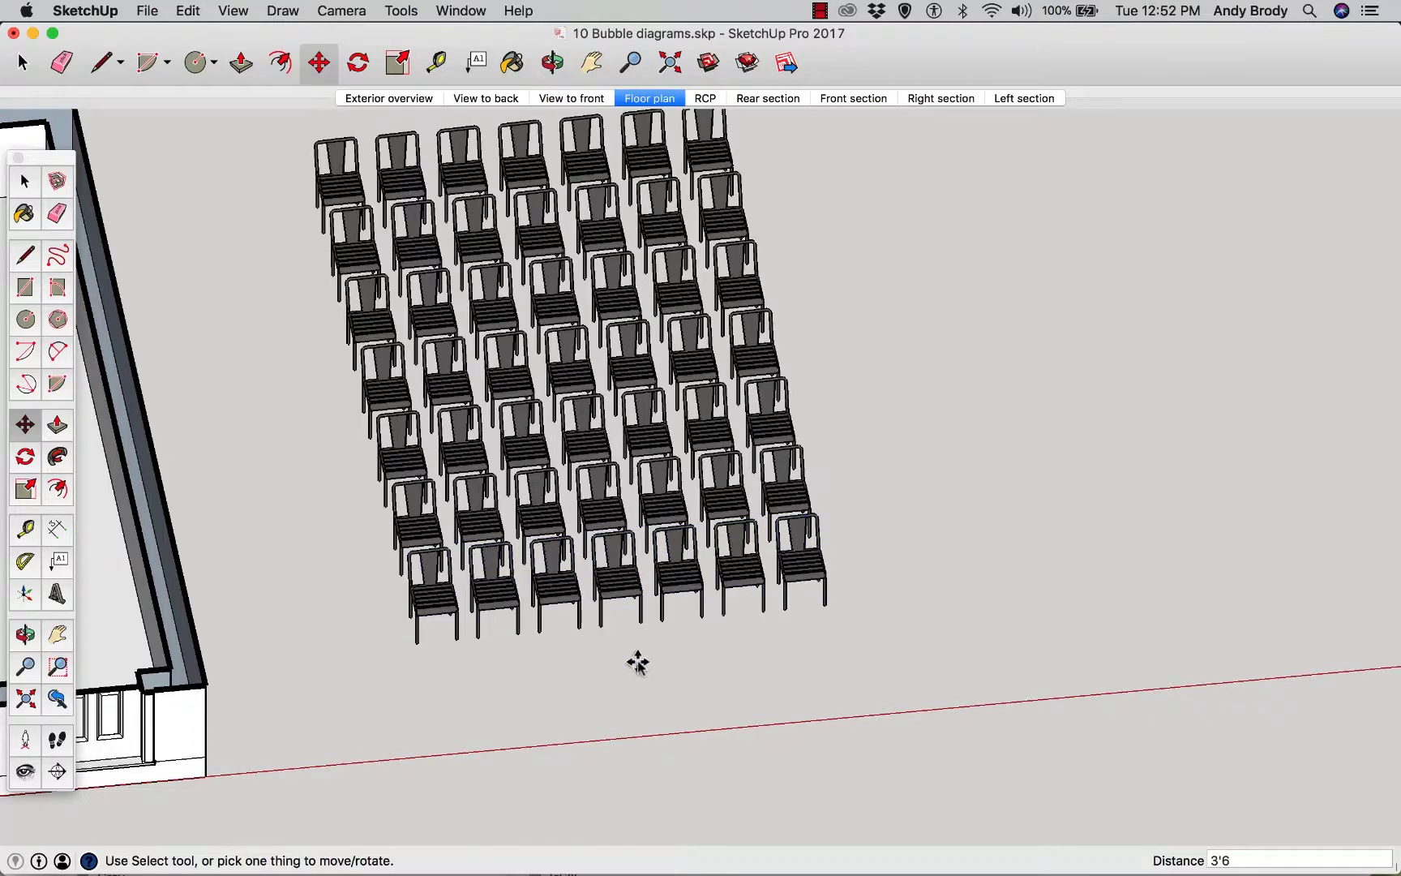
- Delete all the arrayed chair rows and undo the deletion
key("space")
middle_click_drag(748, 663, 814, 649)
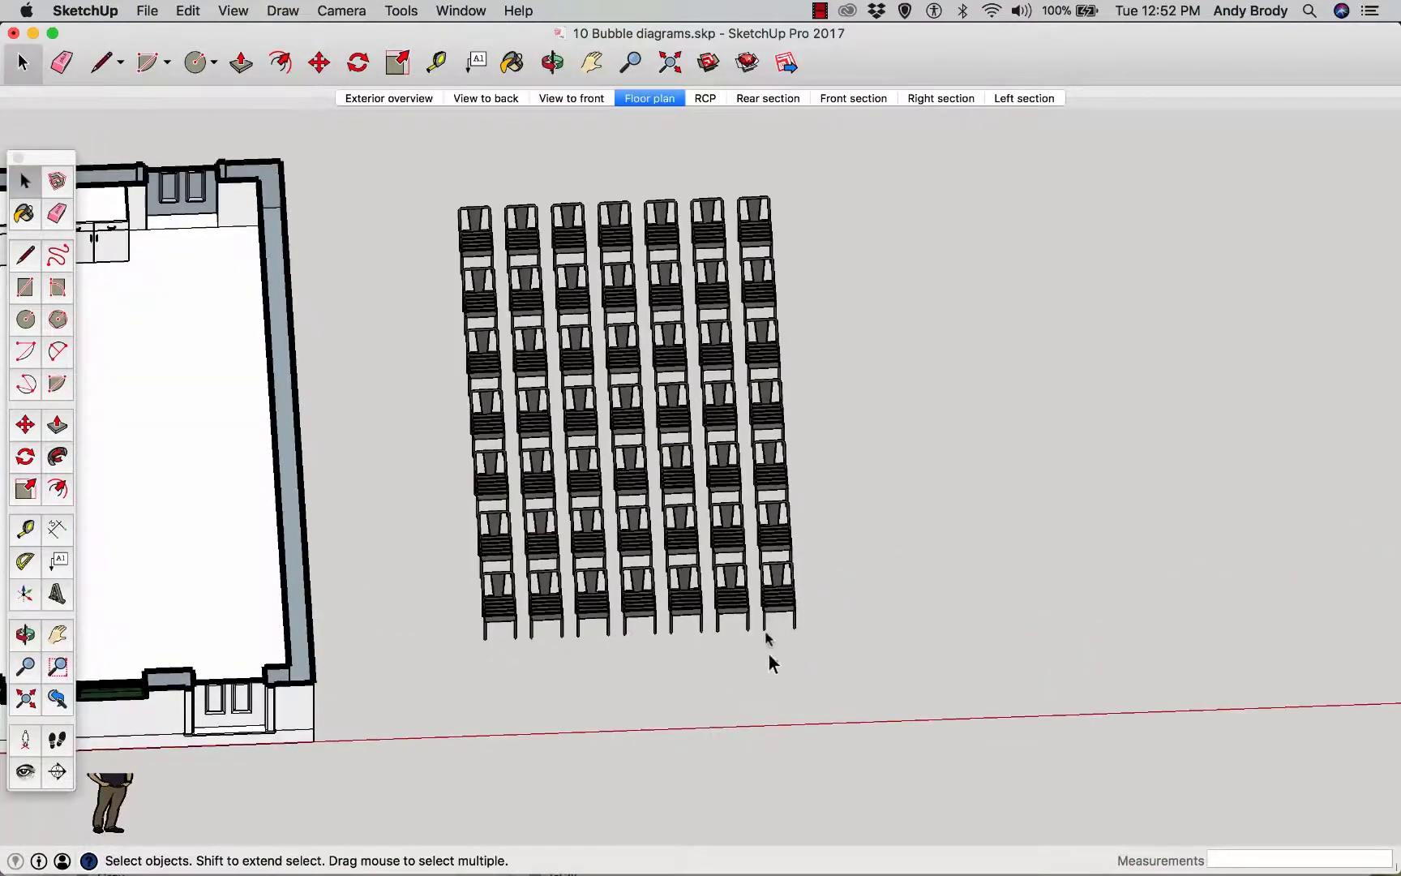
left_click_drag(847, 640, 565, 188)
key("Delete")
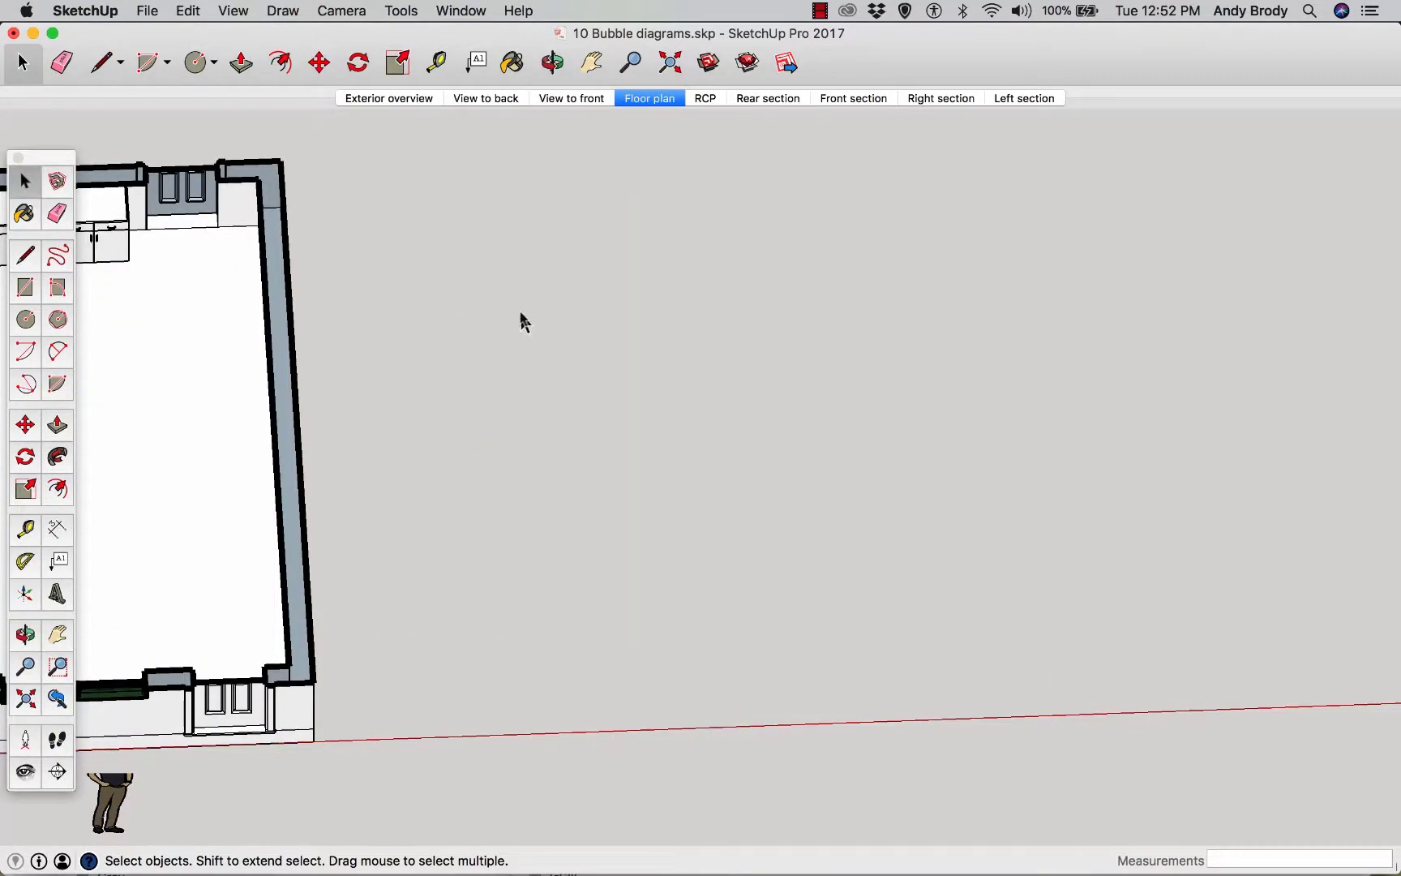
key("super+z")
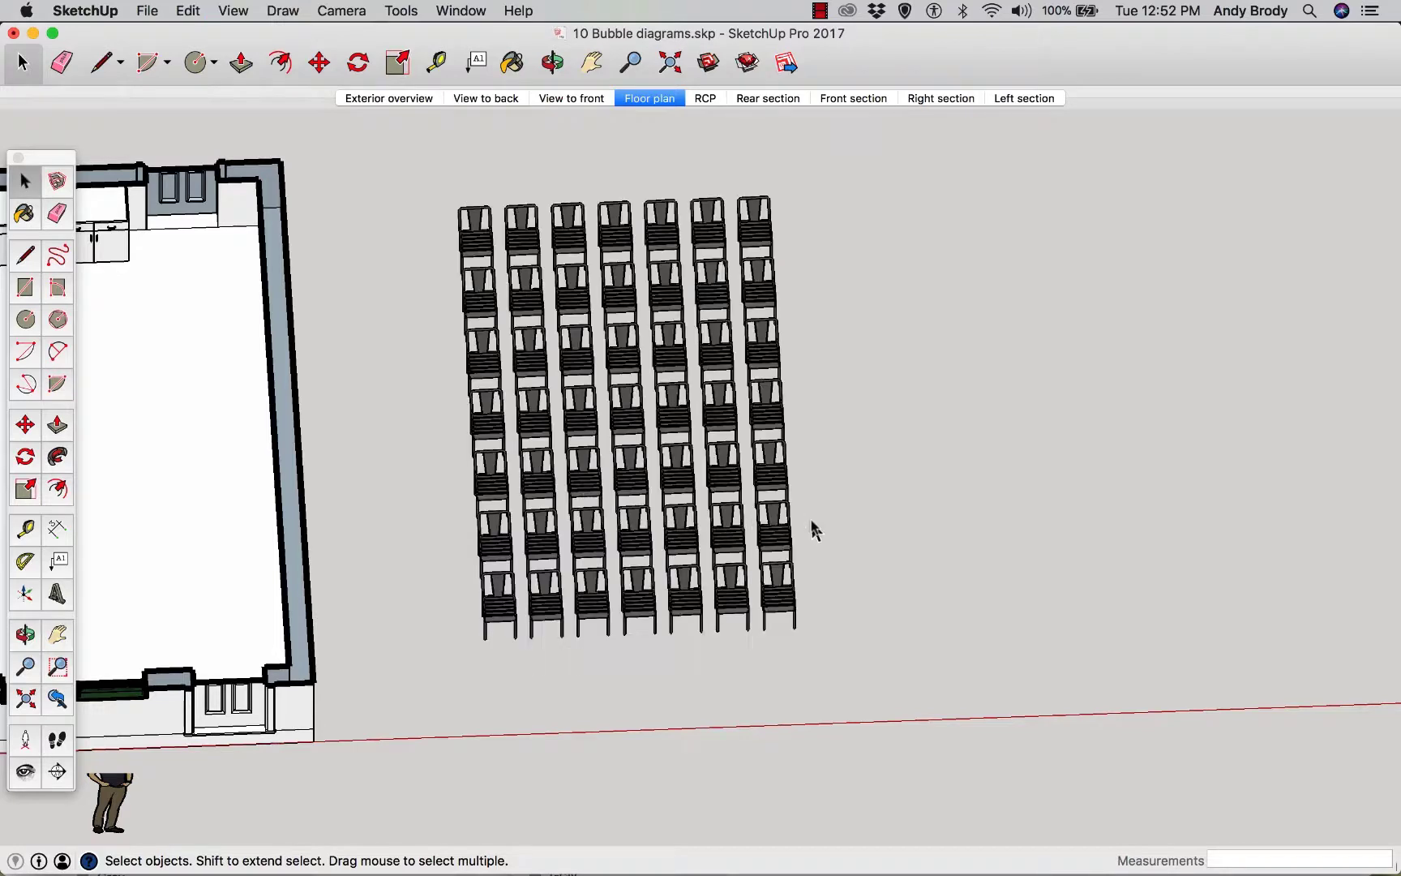
- Delete the six copied chair rows, keeping only the original front row
left_click_drag(813, 519, 485, 203)
key("Delete")
- Copy the chair row about 18' 11" along the green axis, toward the back of the building
middle_click_drag(381, 405, 419, 715)
mouse_move(519, 576)
middle_mouse_down()
mouse_move(441, 538)
mouse_move(501, 574)
middle_mouse_up()
key("space")
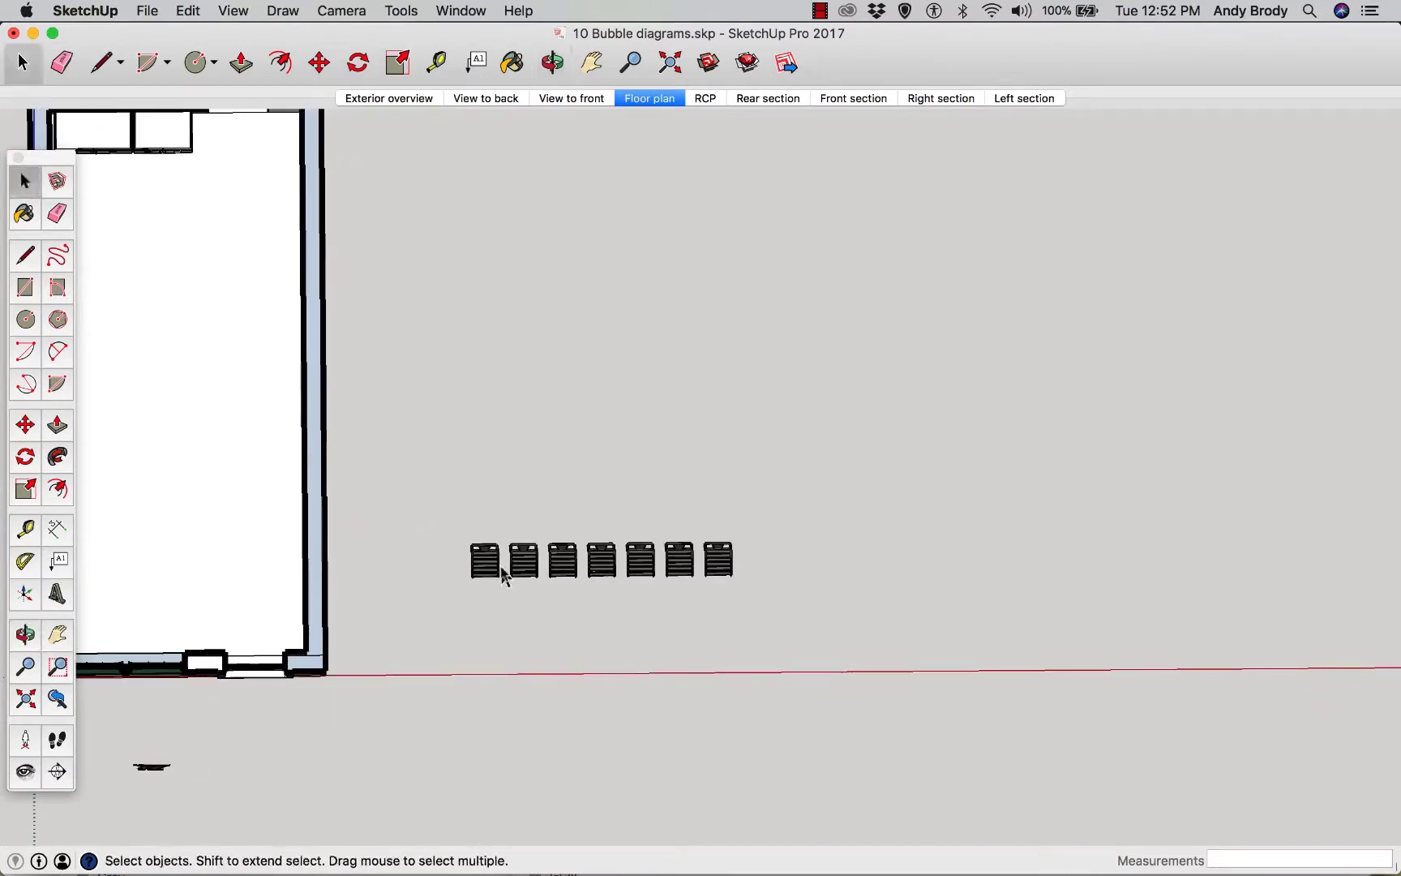
left_click(485, 565)
key("m")
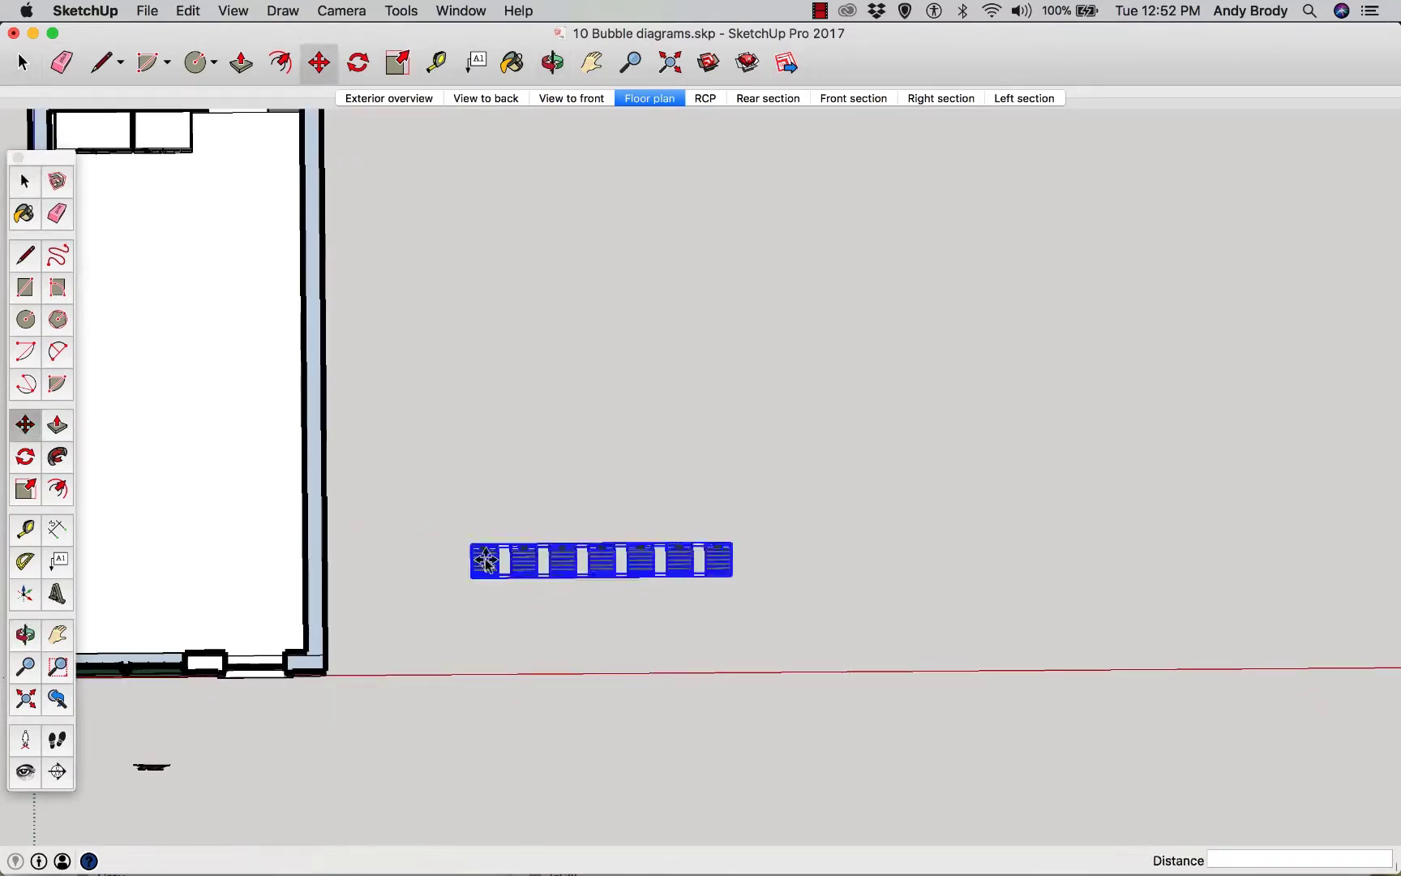
left_click(459, 544)
key("alt")
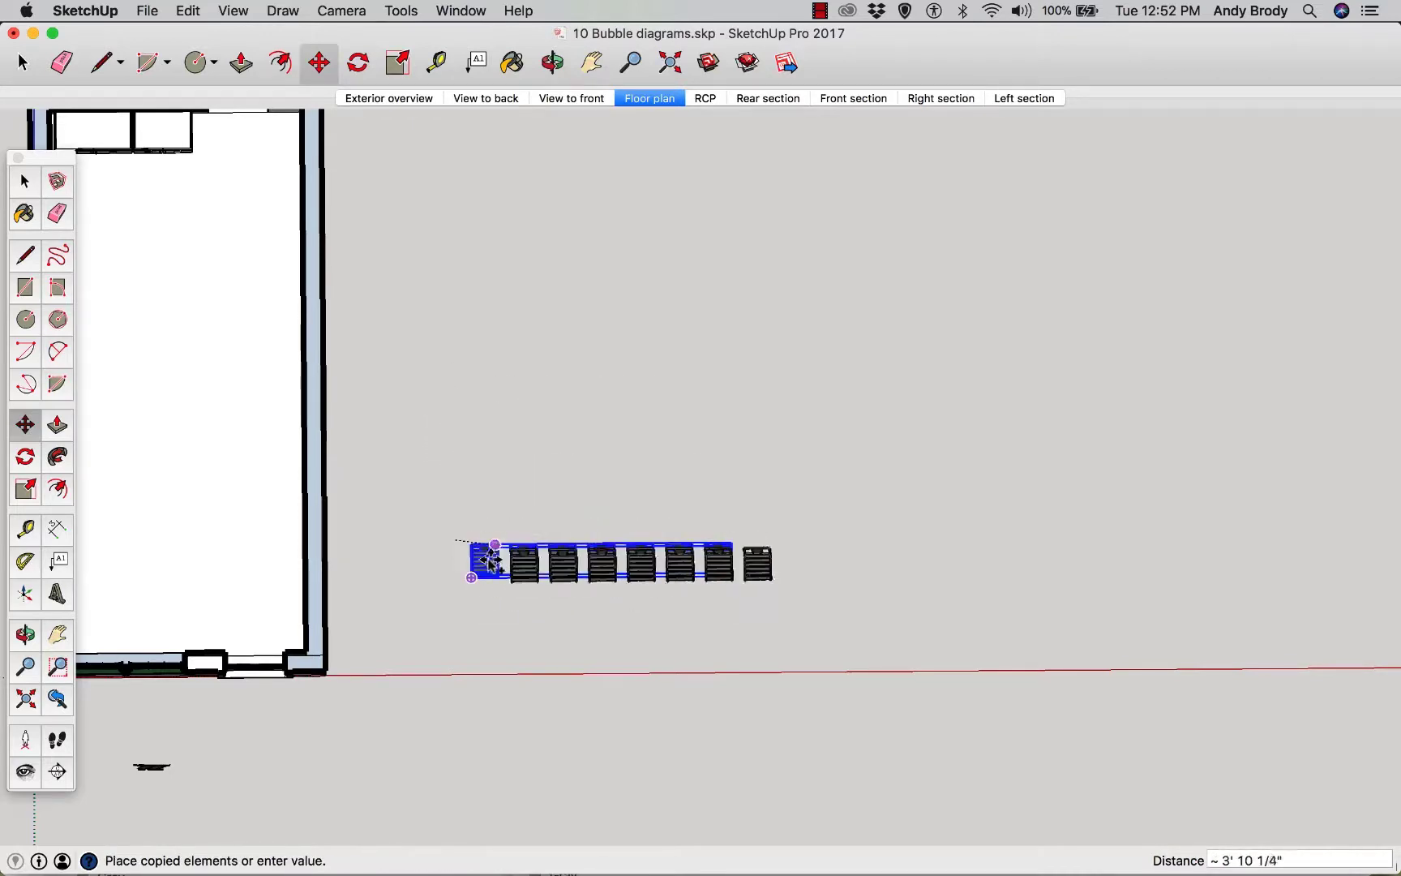
left_click(446, 175)
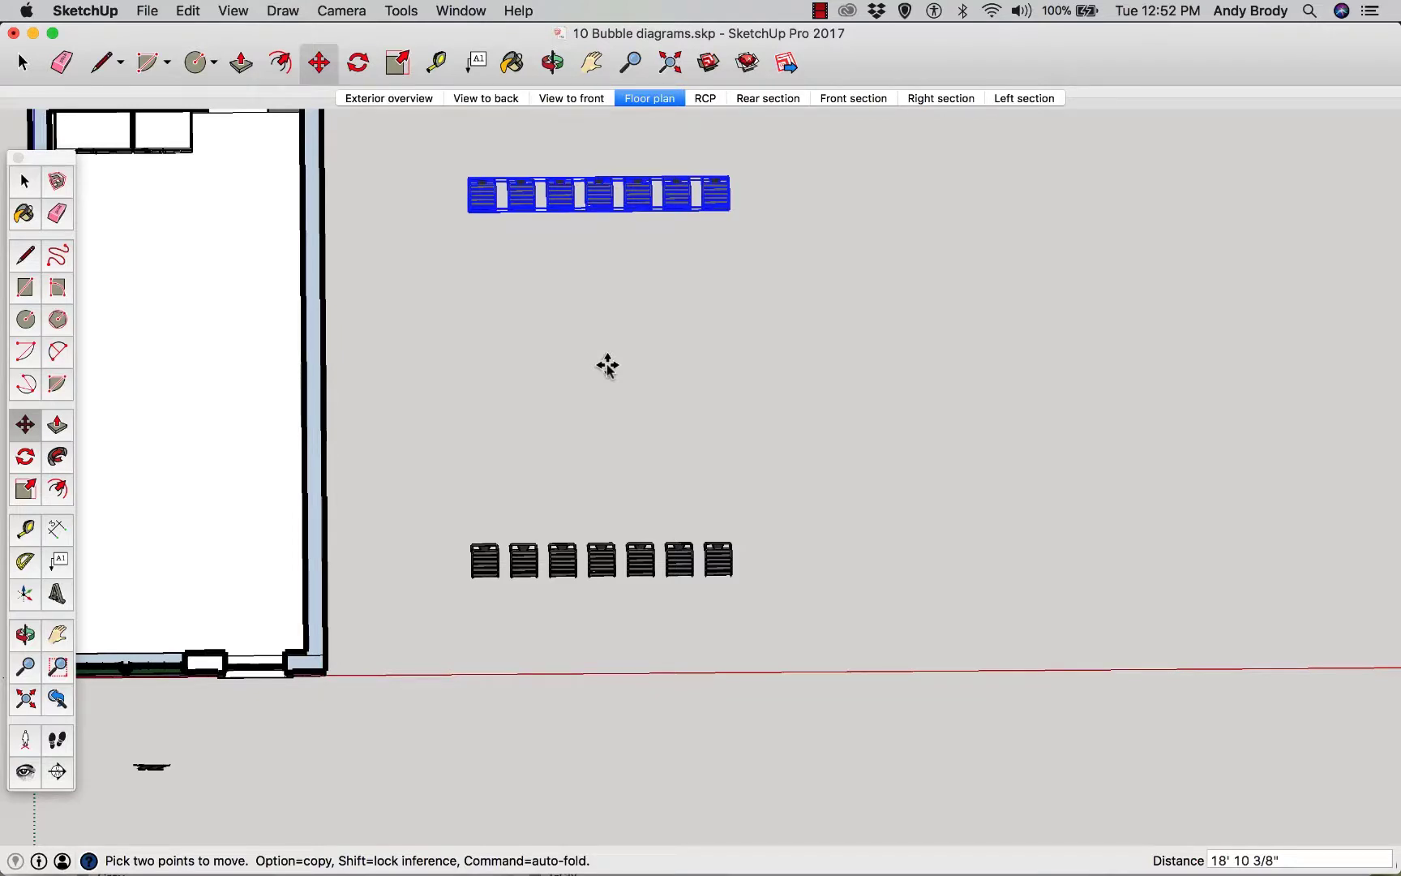
- Fill the distance between the two chair rows with evenly spaced copies, trying 5 and 6 divisions before settling on 4
type("/")
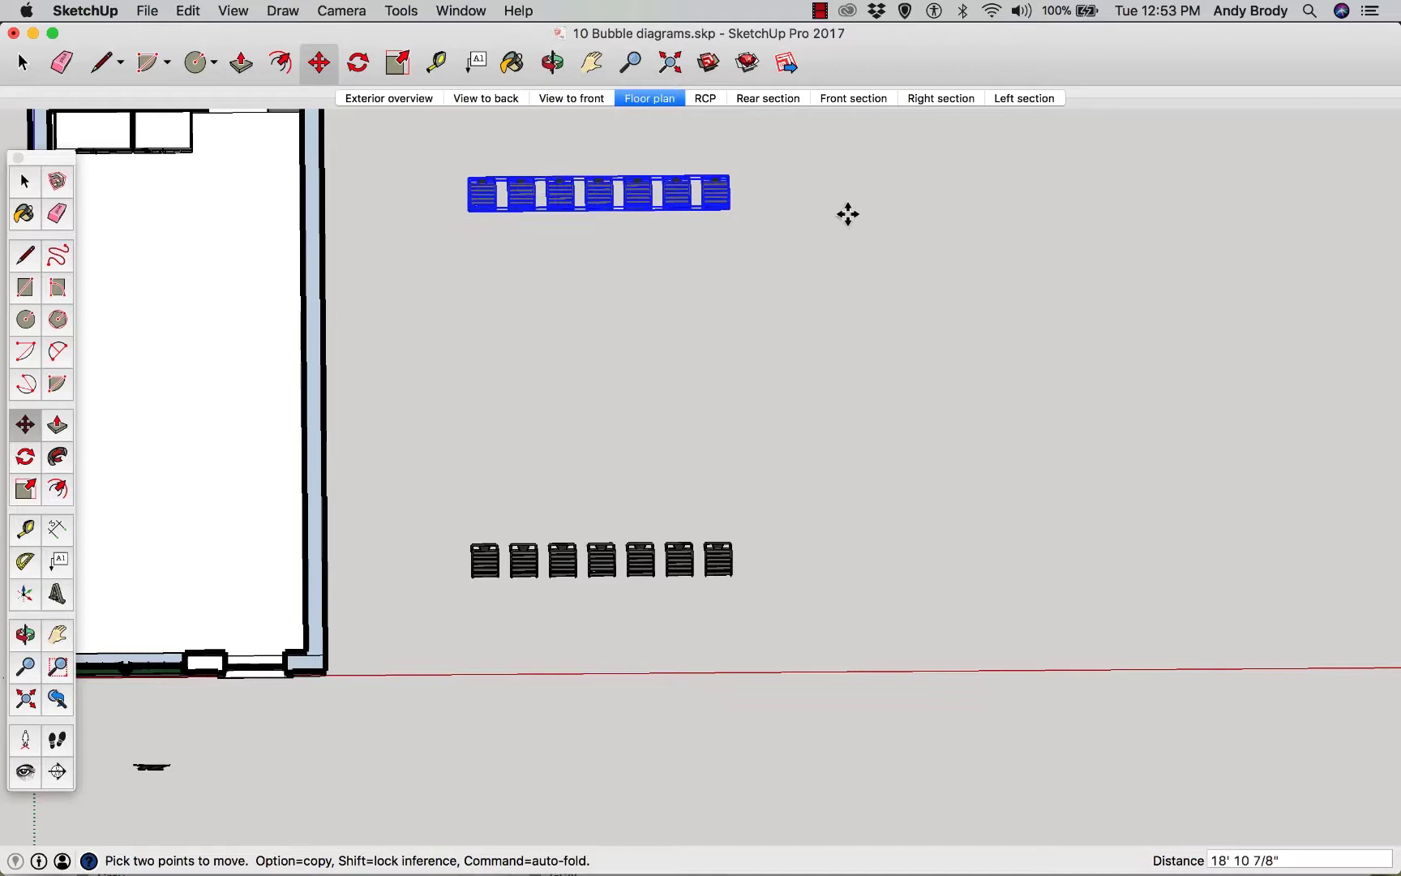
type("/")
key("Return")
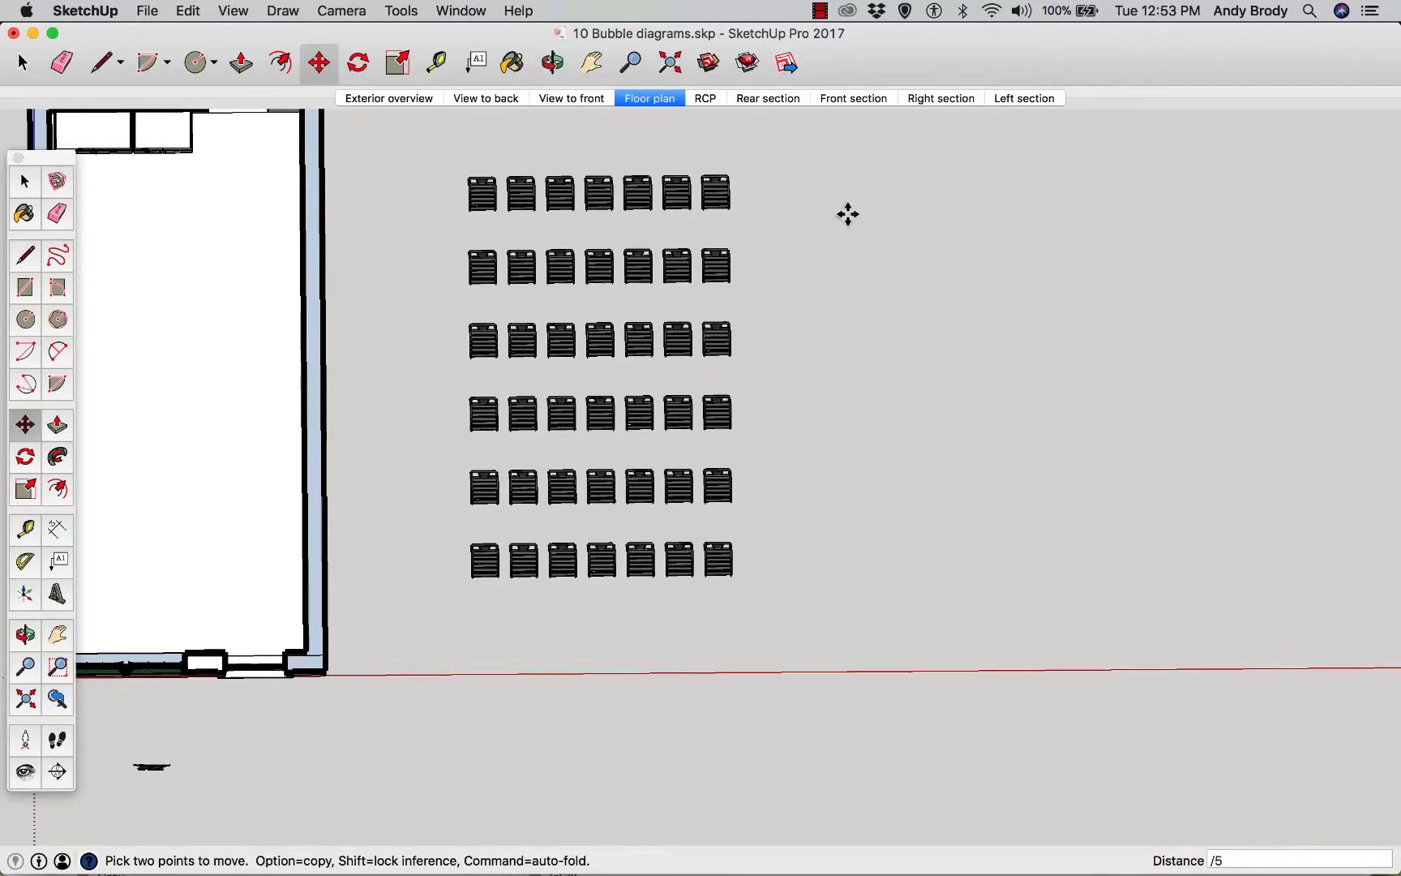
type("/6")
key("Return")
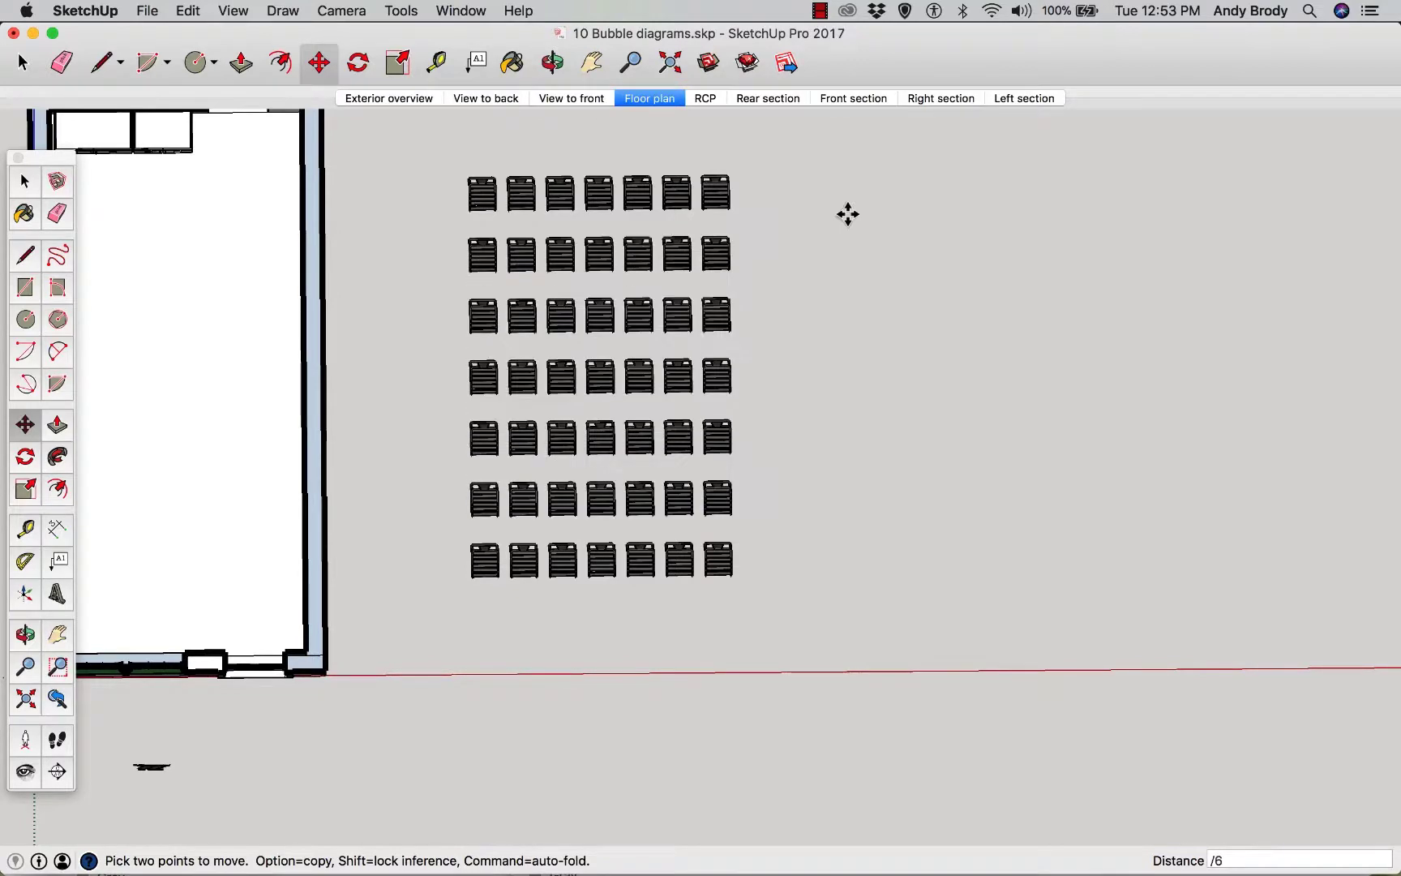
type("/4")
key("Return")
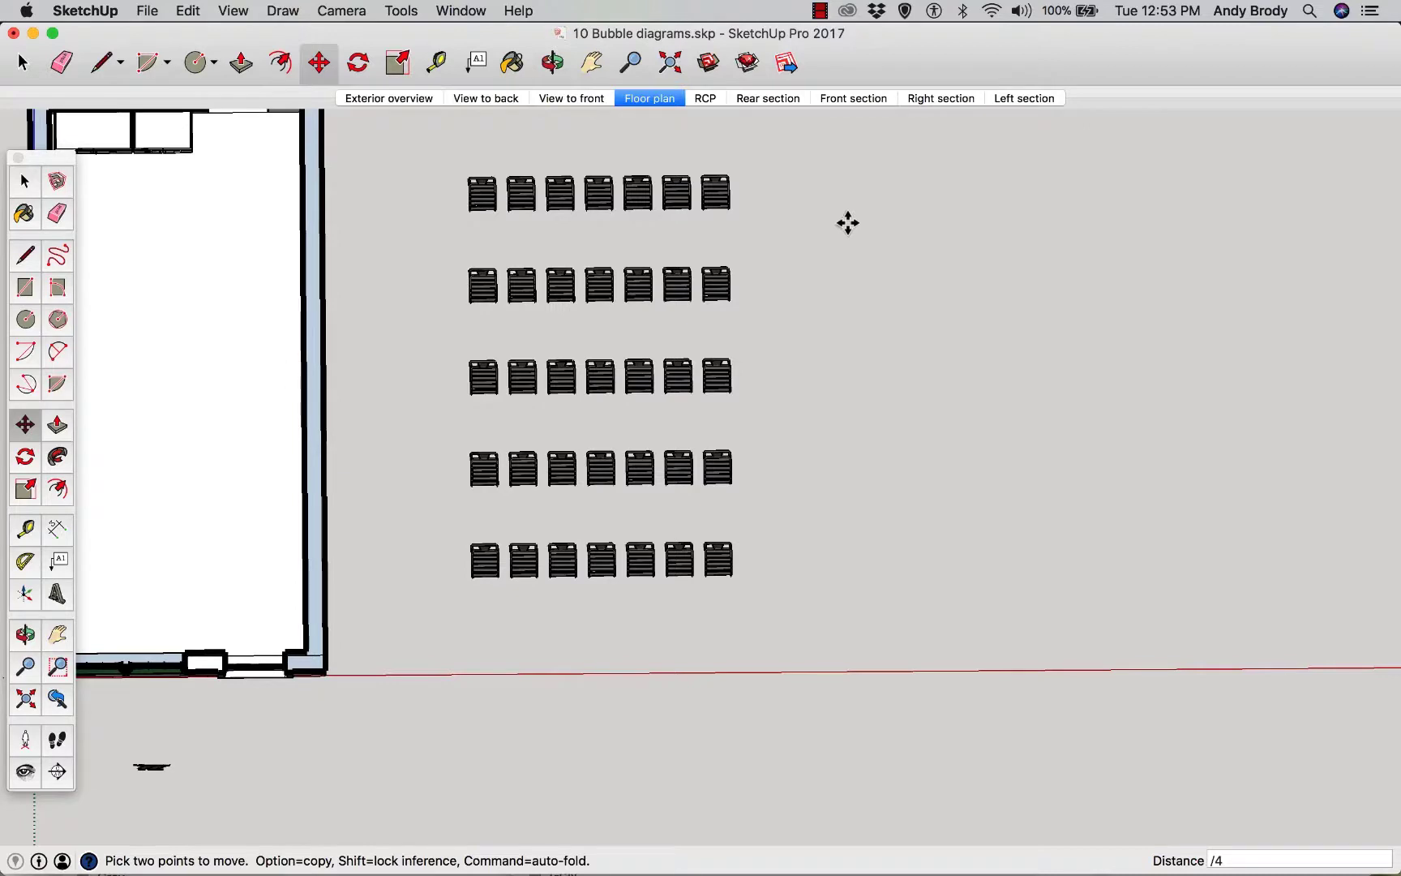
- Delete the four copied chair rows behind the original row
key("space")
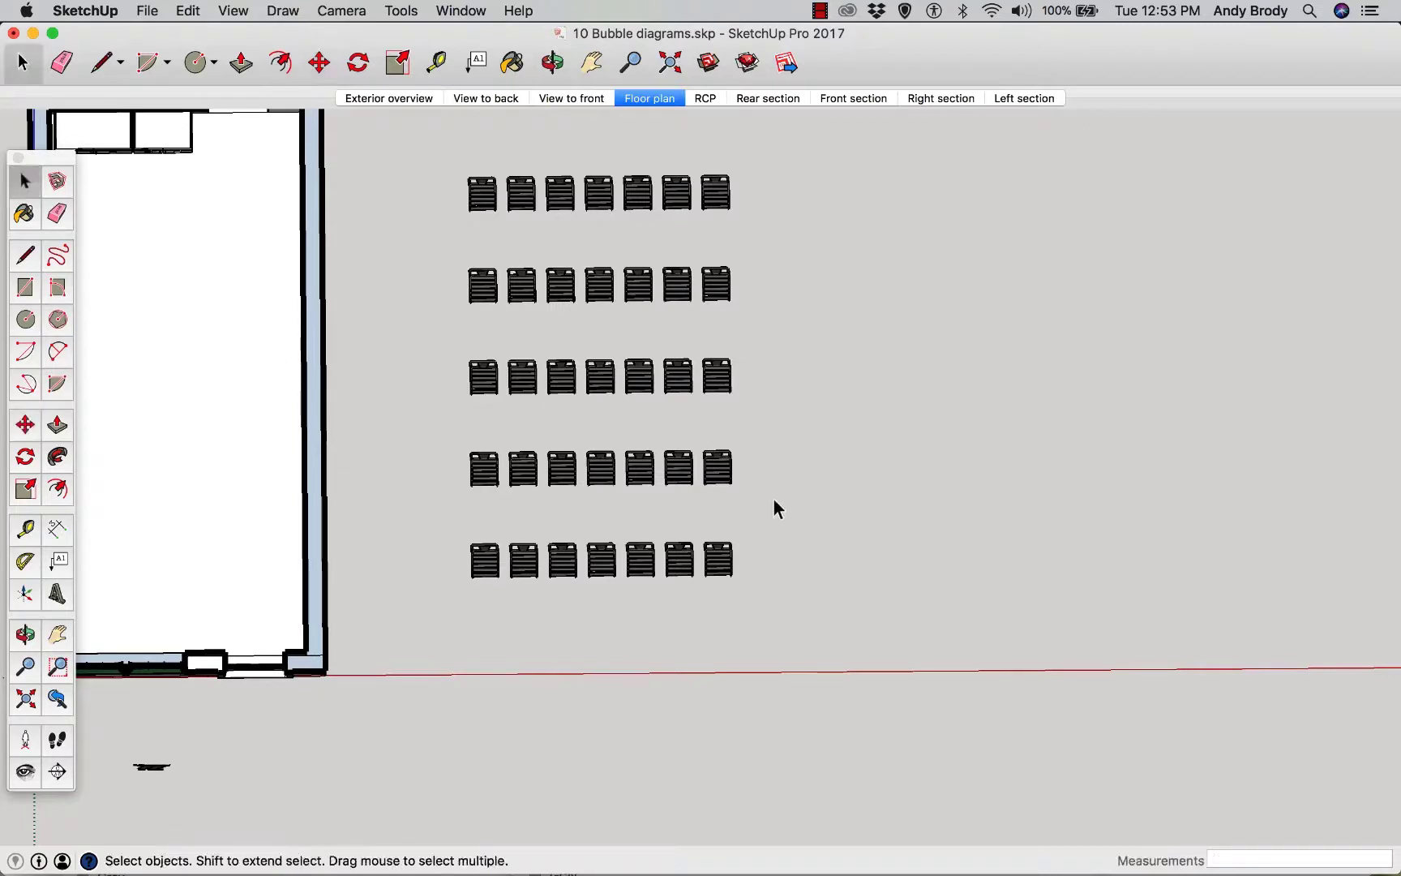
left_click_drag(700, 532, 441, 153)
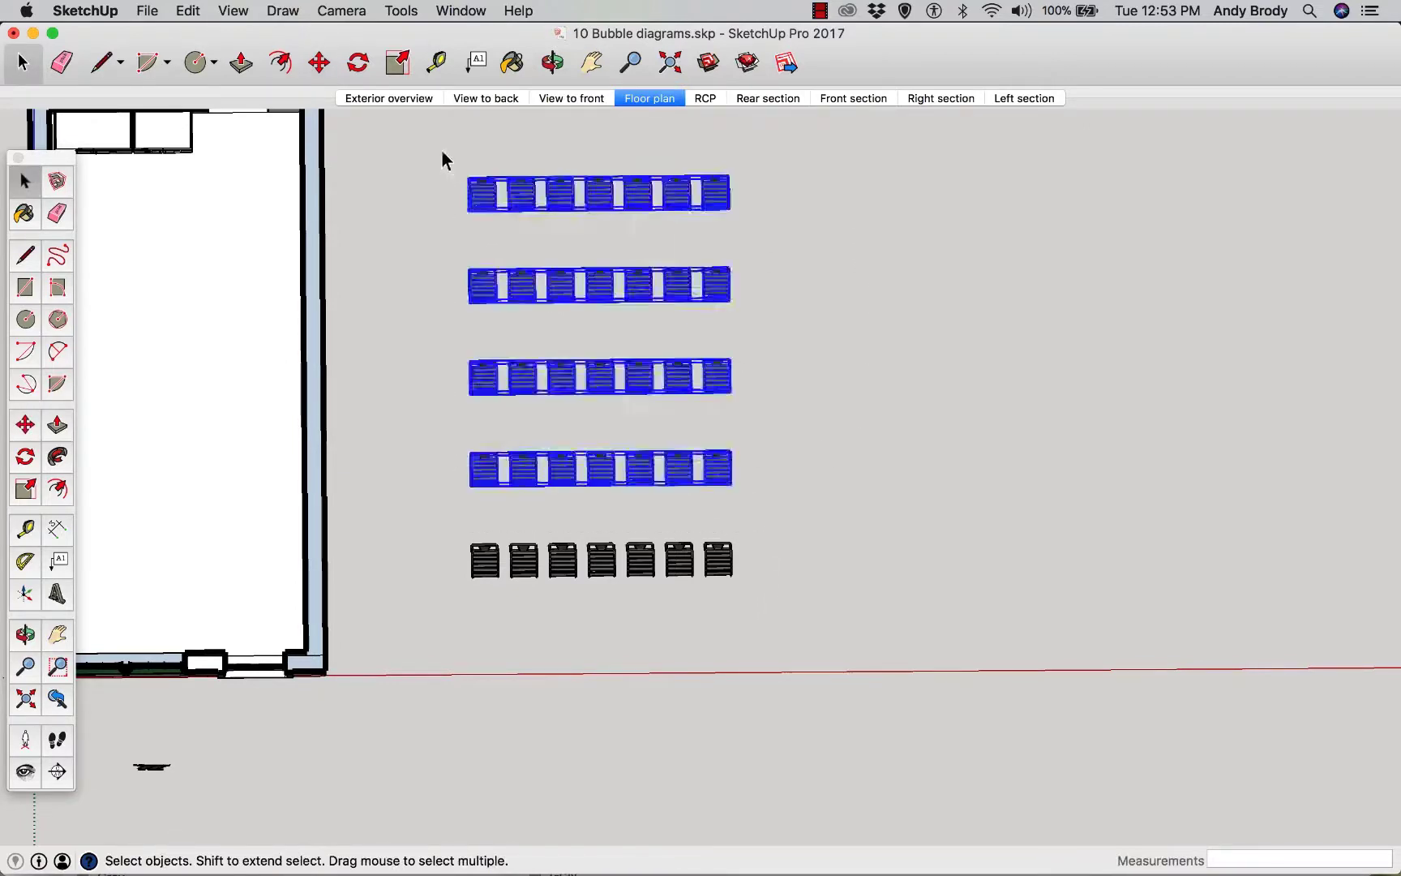
key("Delete")
- Explode the remaining row component and delete six of its chairs, keeping the one nearest the building
left_click(608, 560)
right_click(608, 559)
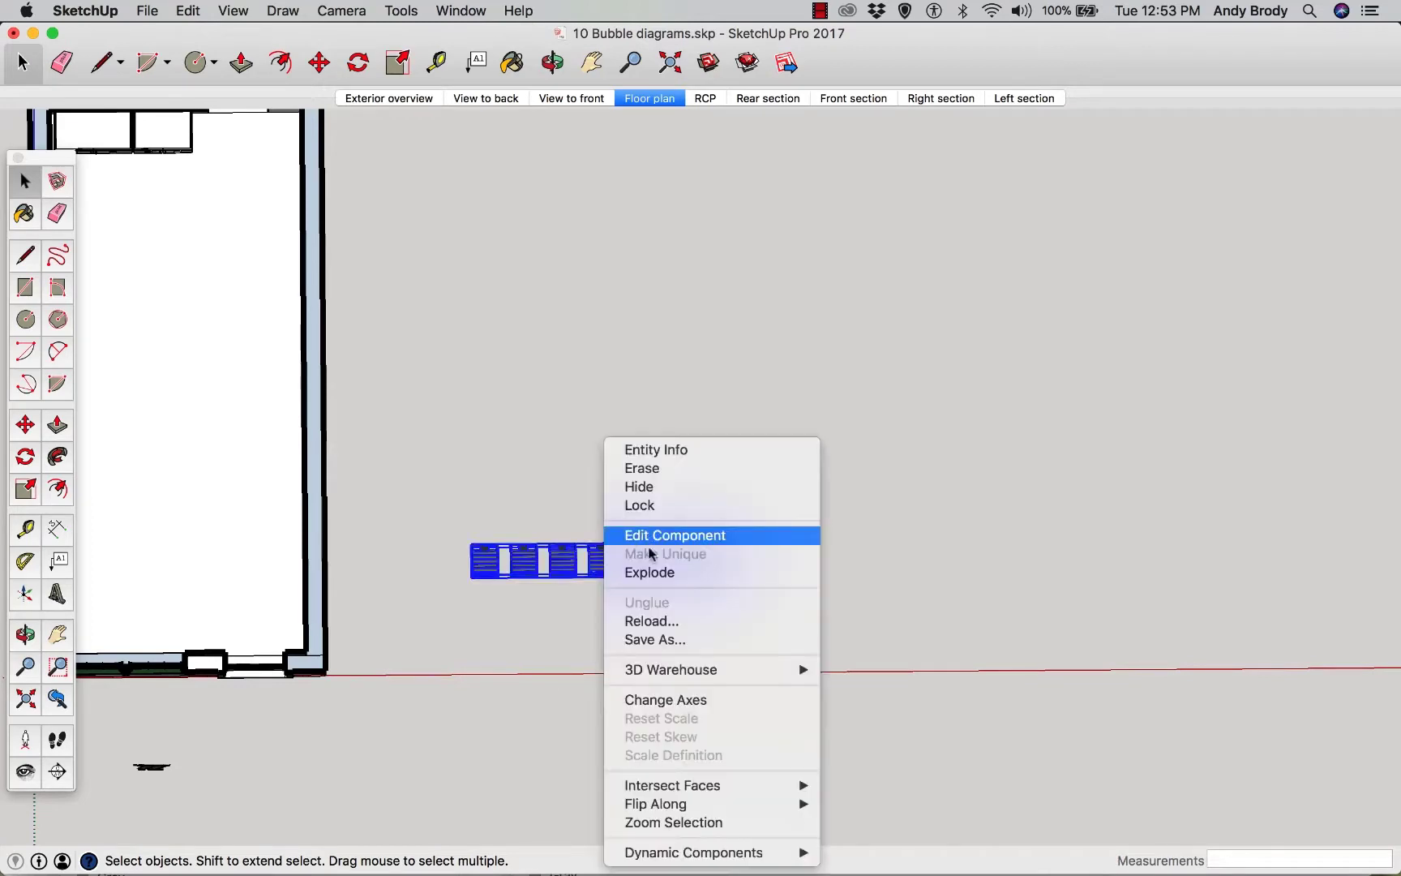
left_click(659, 569)
left_click(719, 604)
left_click_drag(751, 605, 510, 532)
key("Delete")
- Move the remaining chair about 15' 5" into the building, near the front of the room
left_click(486, 575)
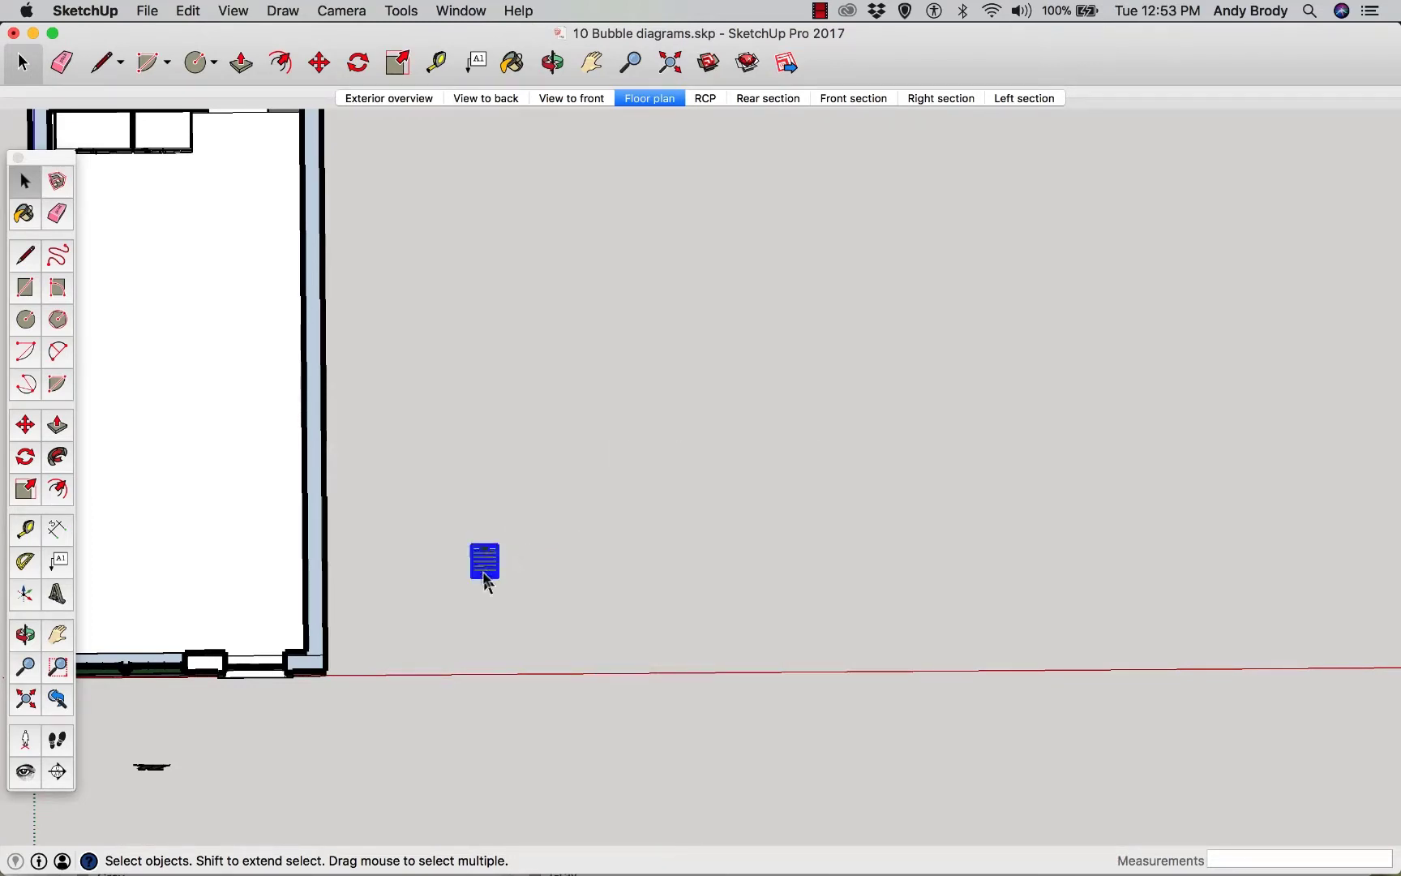
scroll(486, 578, "up", 2)
scroll(487, 579, "down", 2)
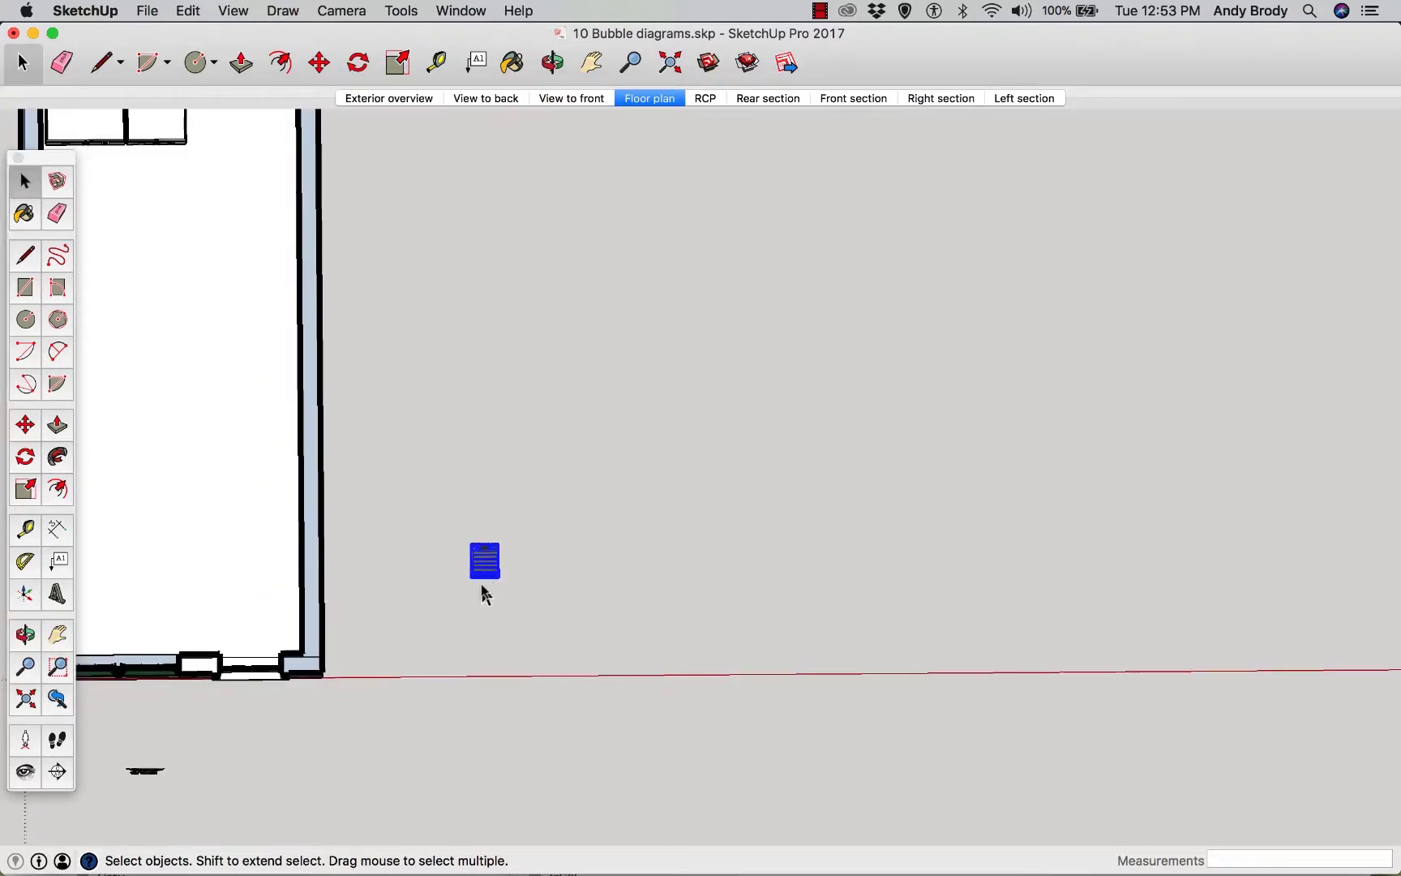
key("m")
left_click(523, 526)
left_click(216, 516)
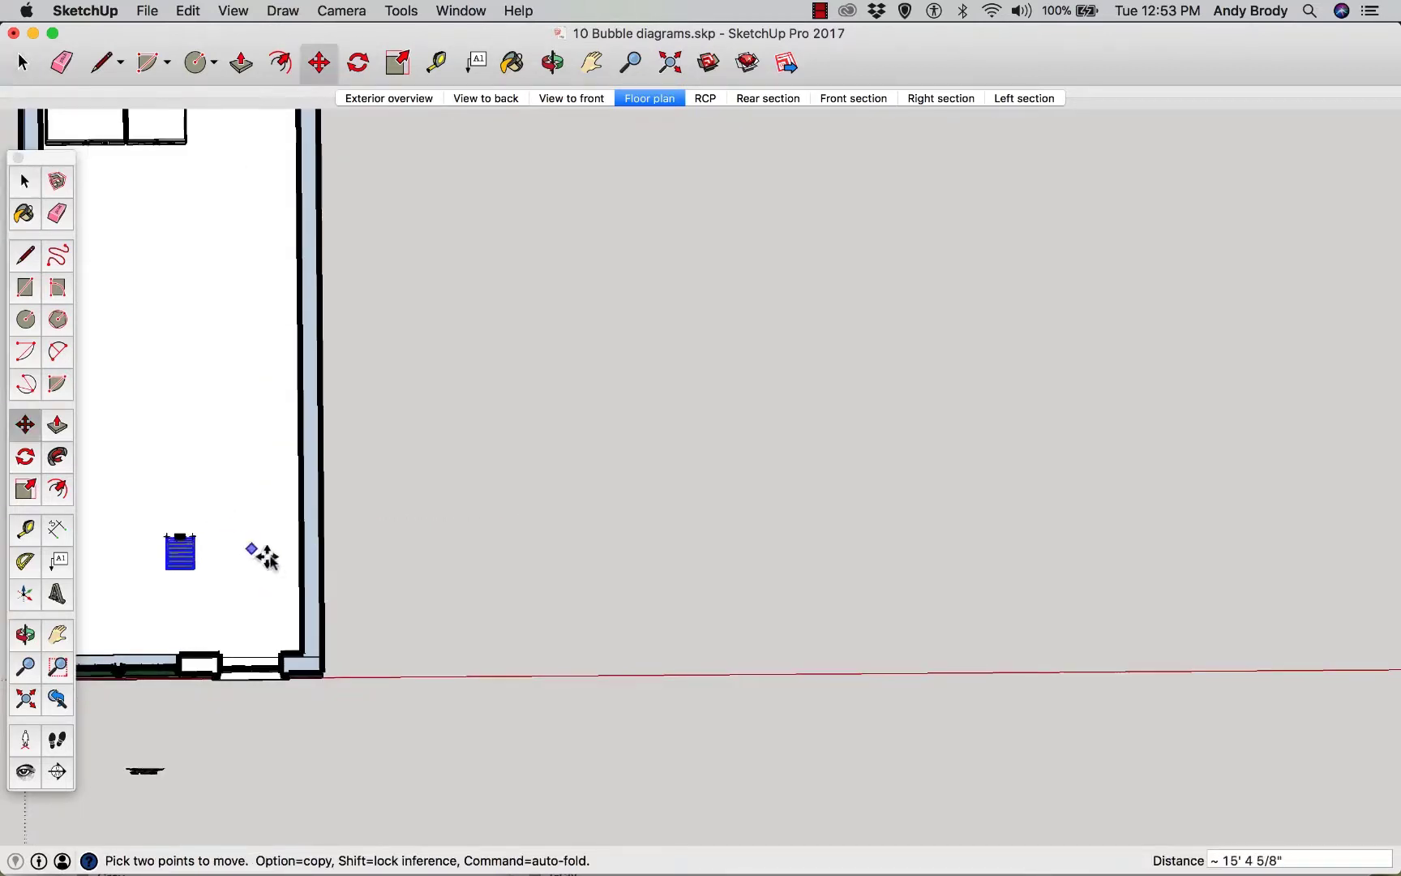
- Return to the Floor plan scene and move the chair about 4' 9" toward the room's front-left corner
key("o")
key("m")
scroll(815, 437, "up", 4)
key("q")
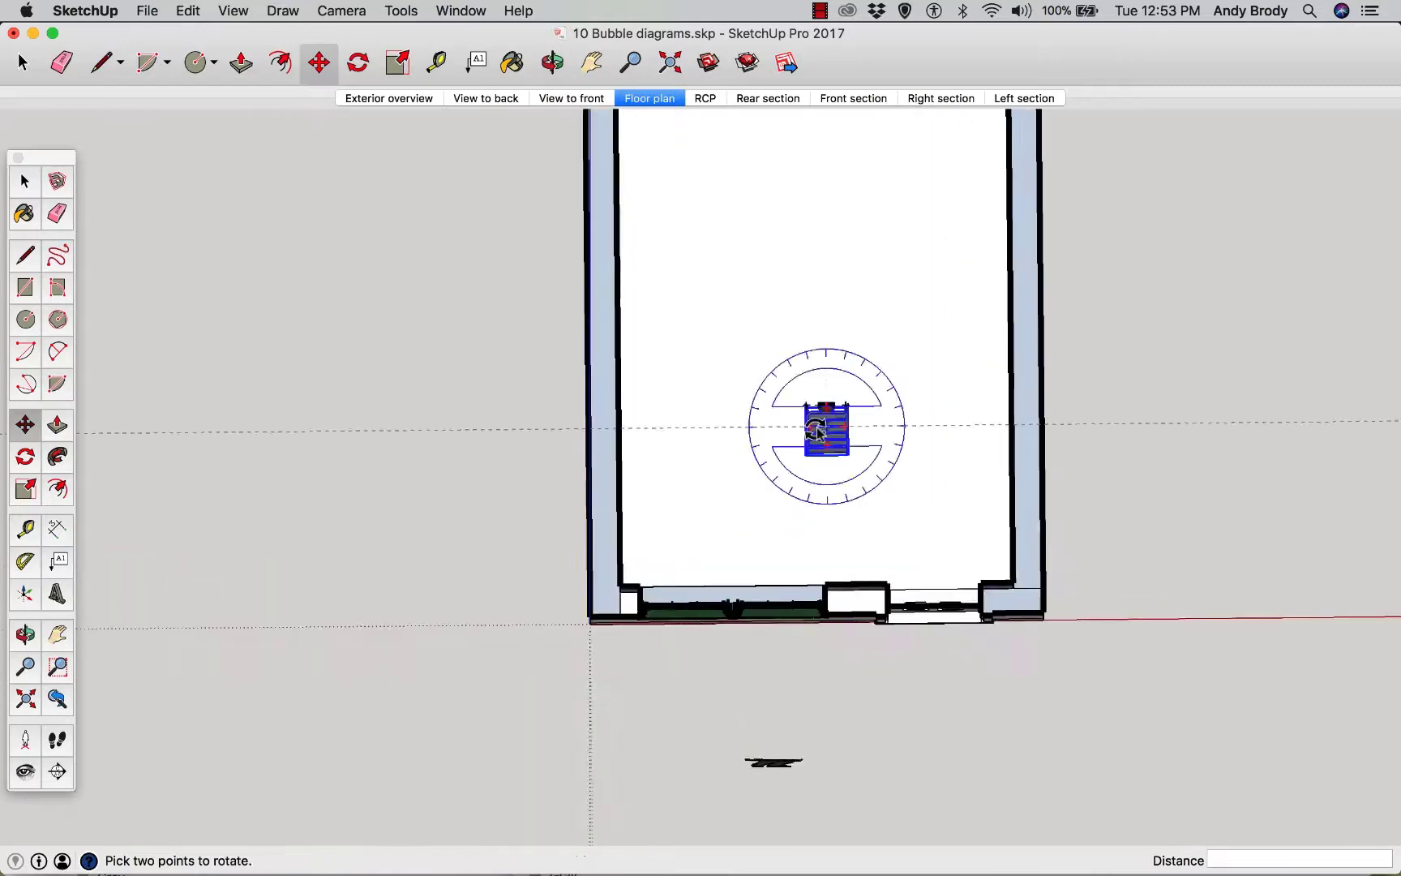
key("m")
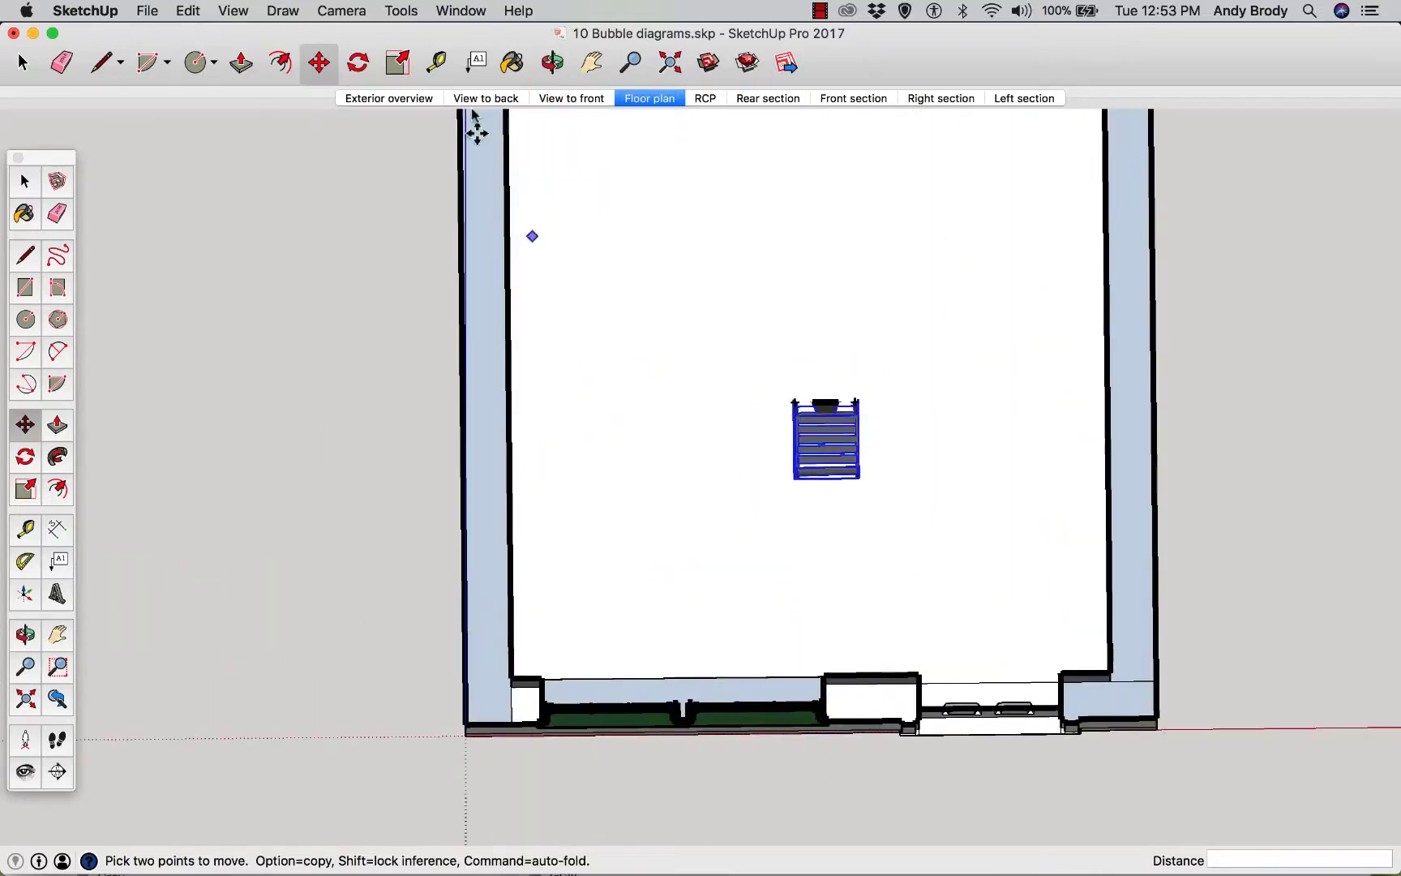
left_click(636, 101)
scroll(537, 713, "down", 2)
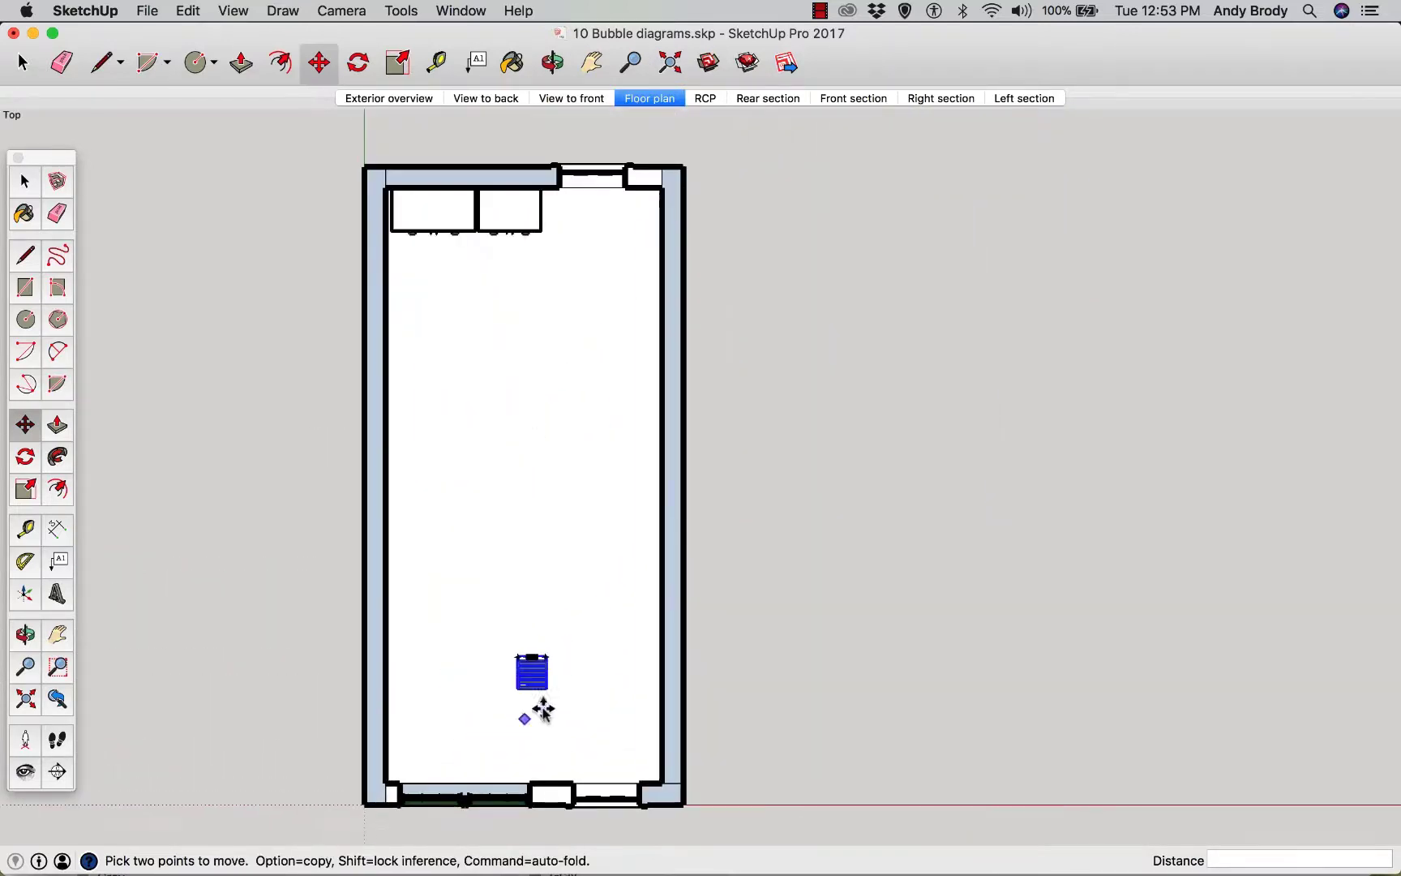
scroll(523, 717, "up", 3)
scroll(523, 716, "up", 1)
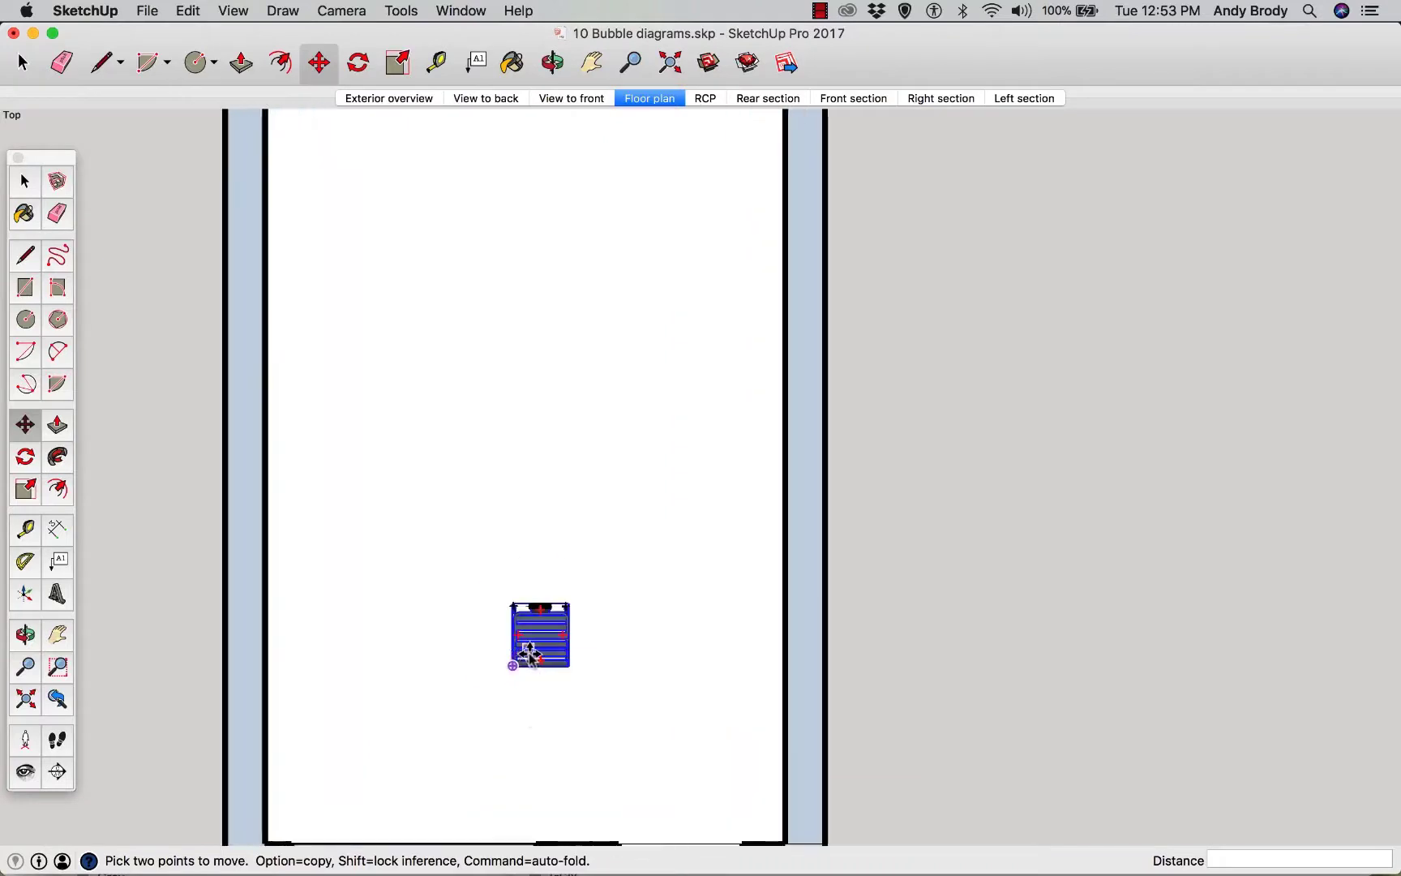
left_click(611, 695)
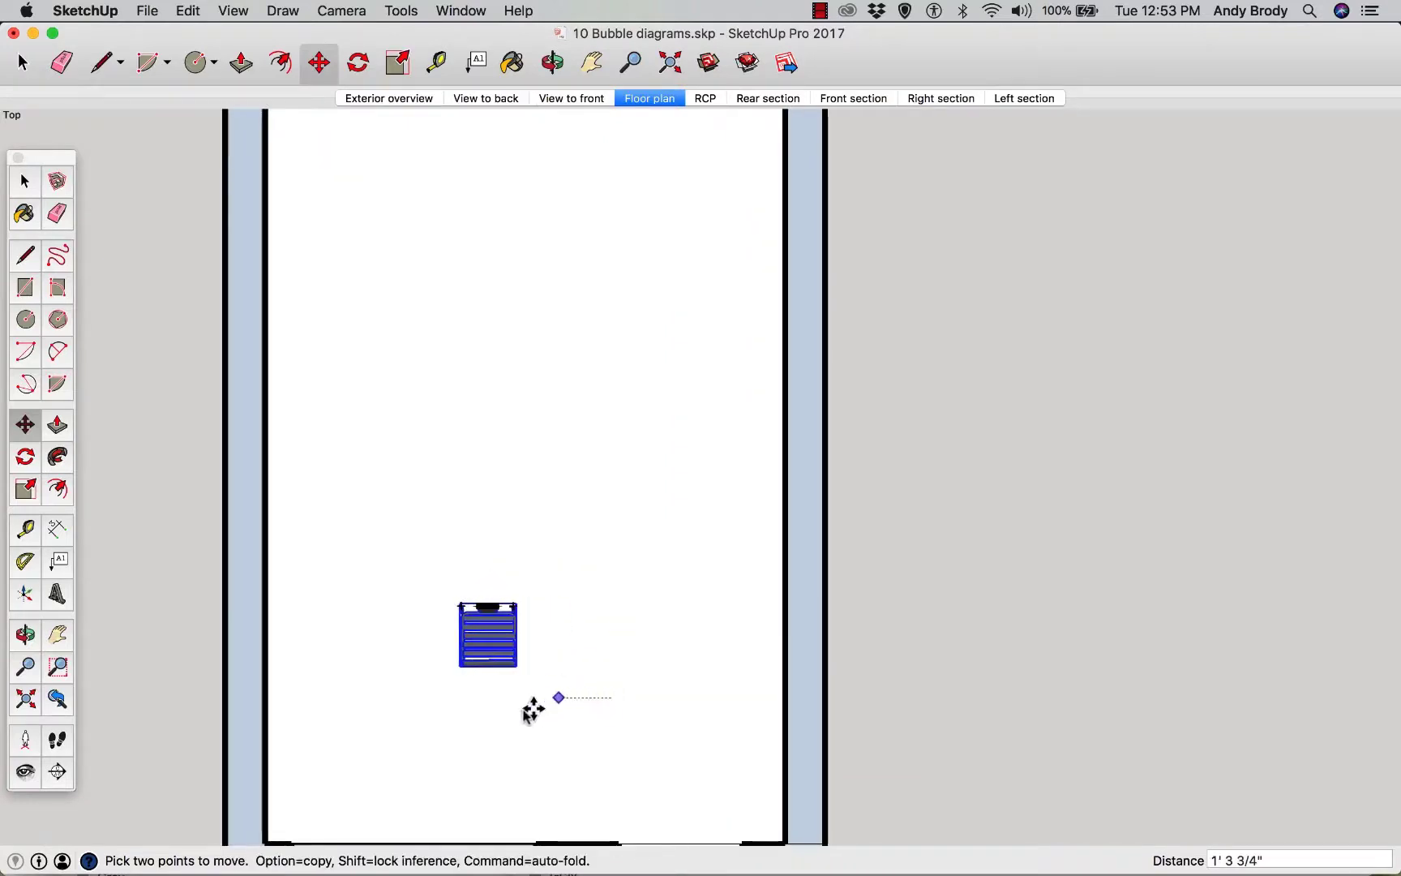
left_click(421, 730)
- Rotate the chair counterclockwise about its center to the 120° direction so it faces diagonally toward the middle of the front wall
key("q")
left_click(353, 666)
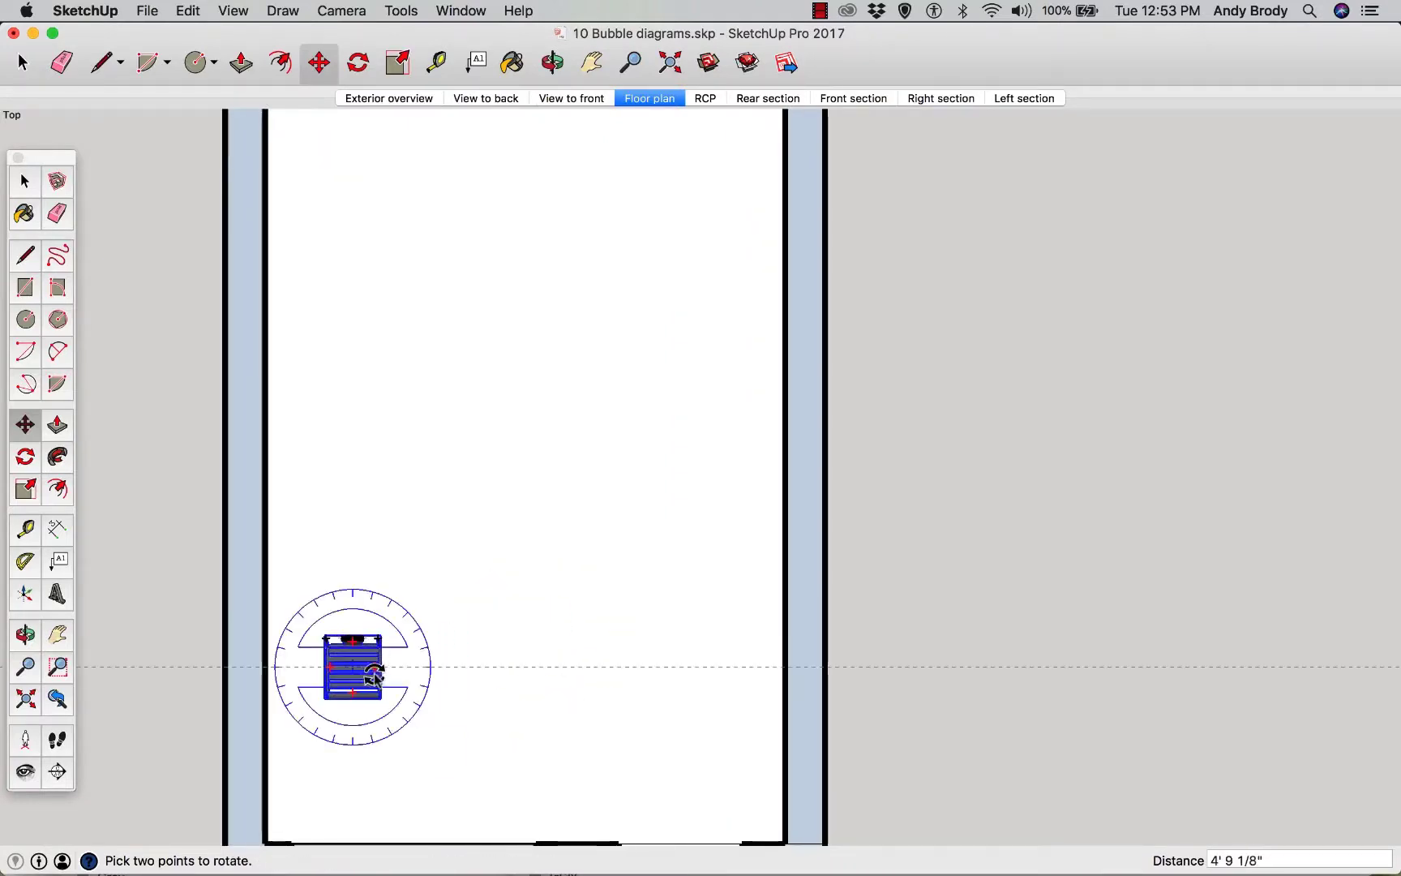
left_click(351, 625)
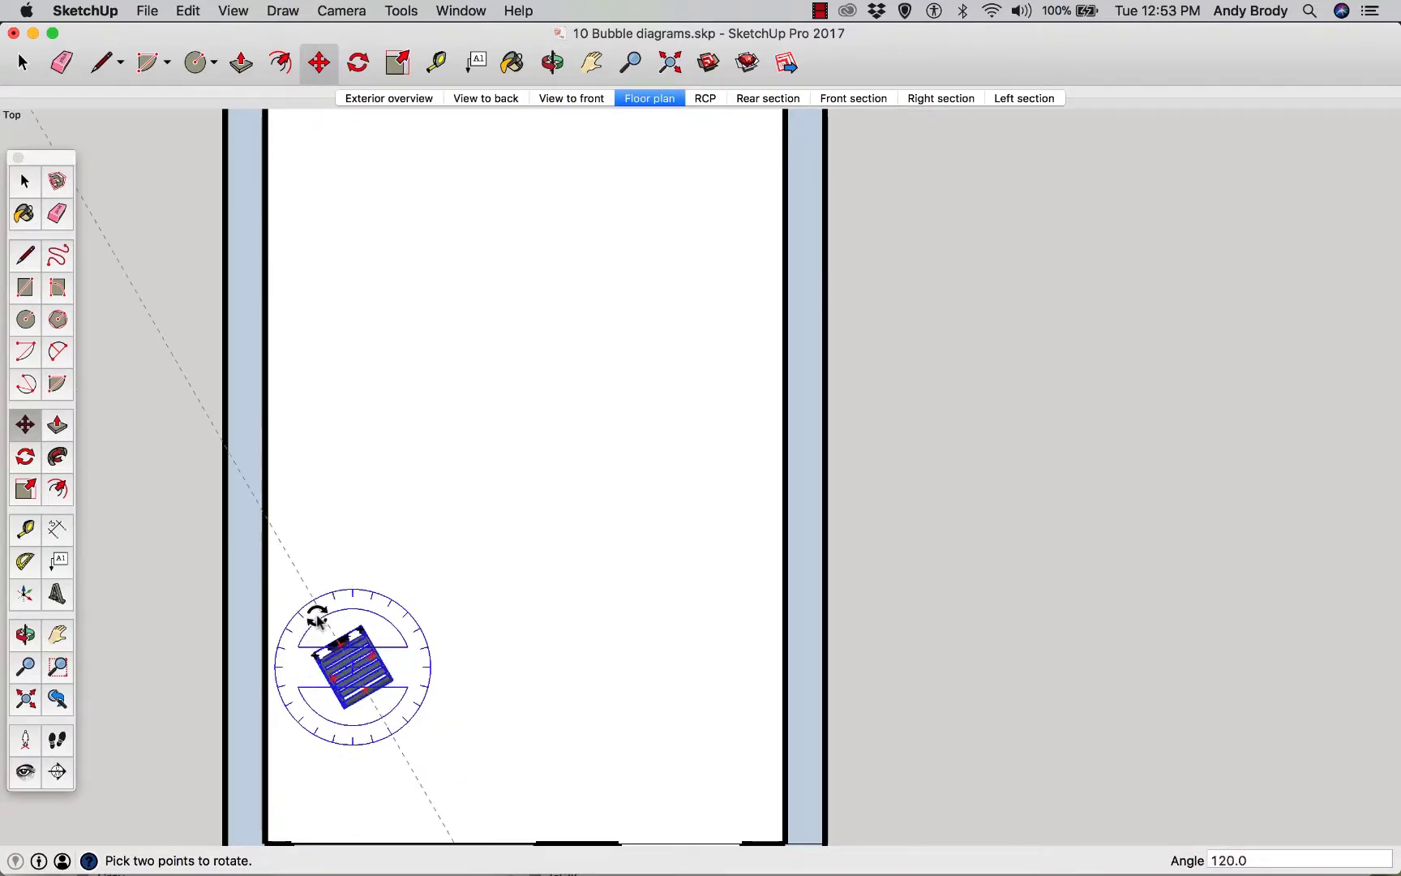
left_click(317, 616)
key("m")
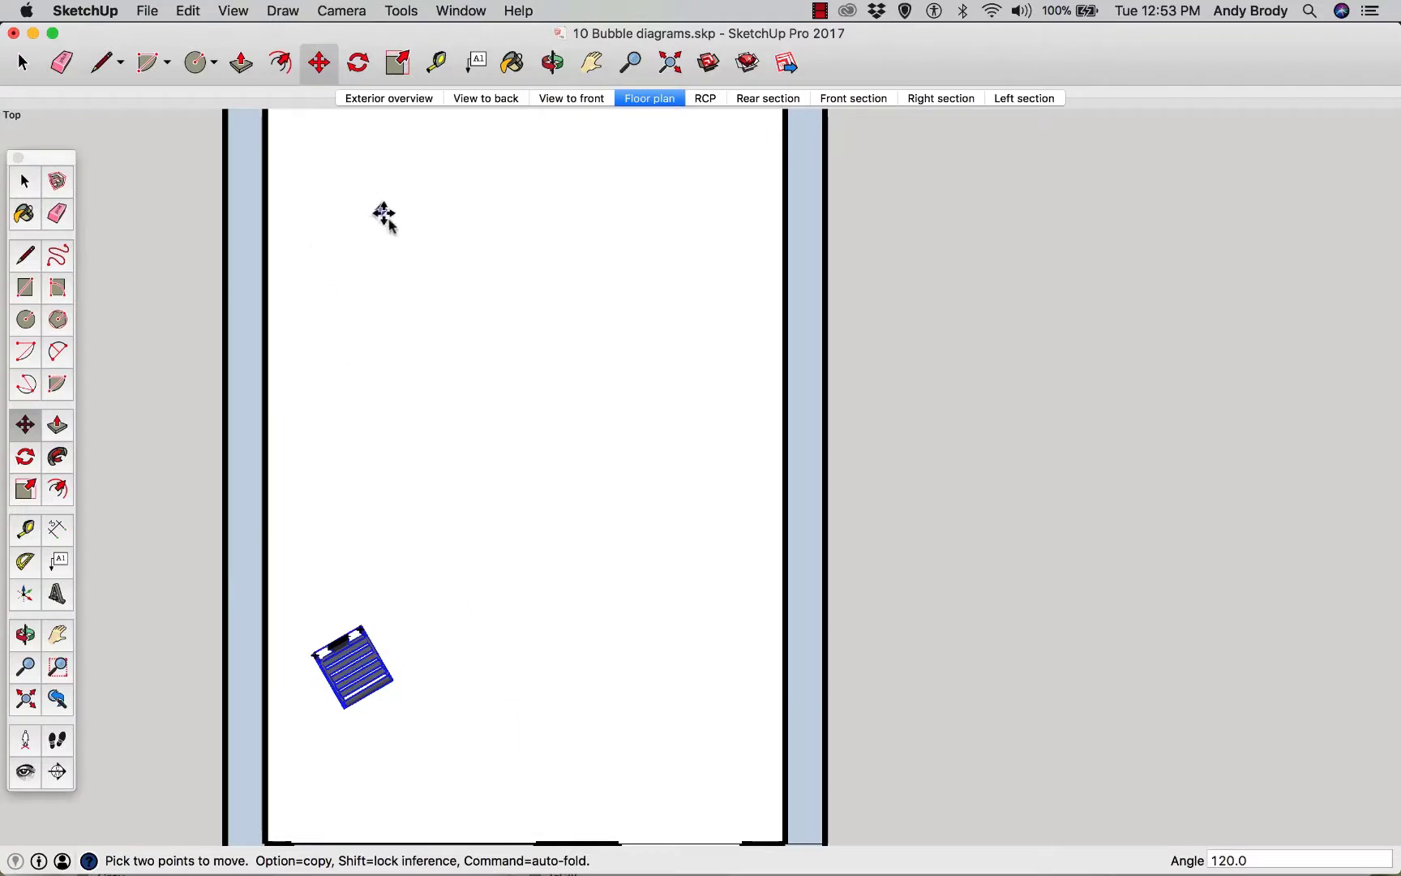
- Make a copy of the chair rotated 60° about a point outside the front wall, placing it near the room's opposite side wall
left_click(357, 65)
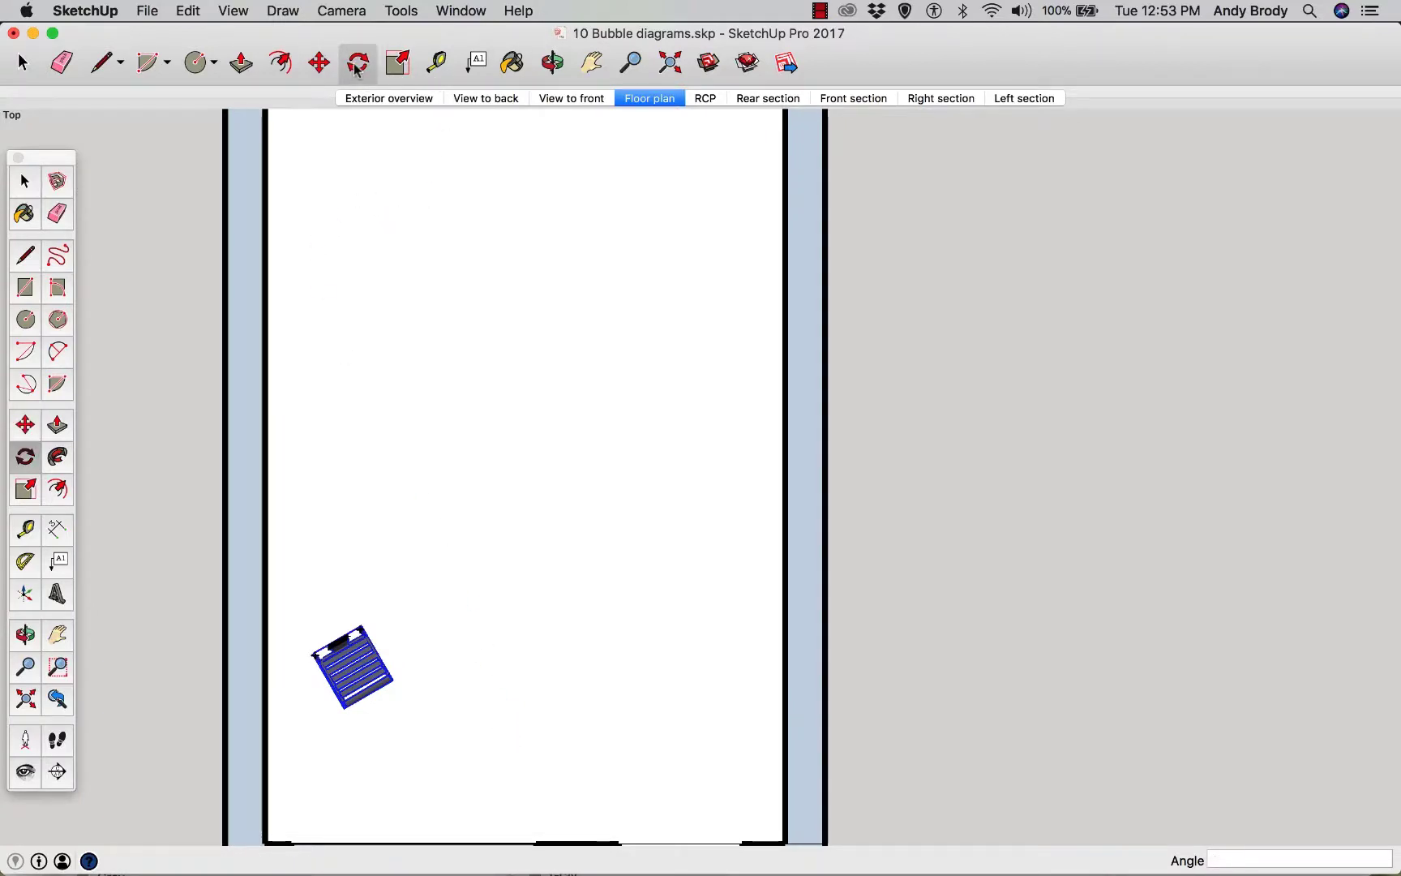
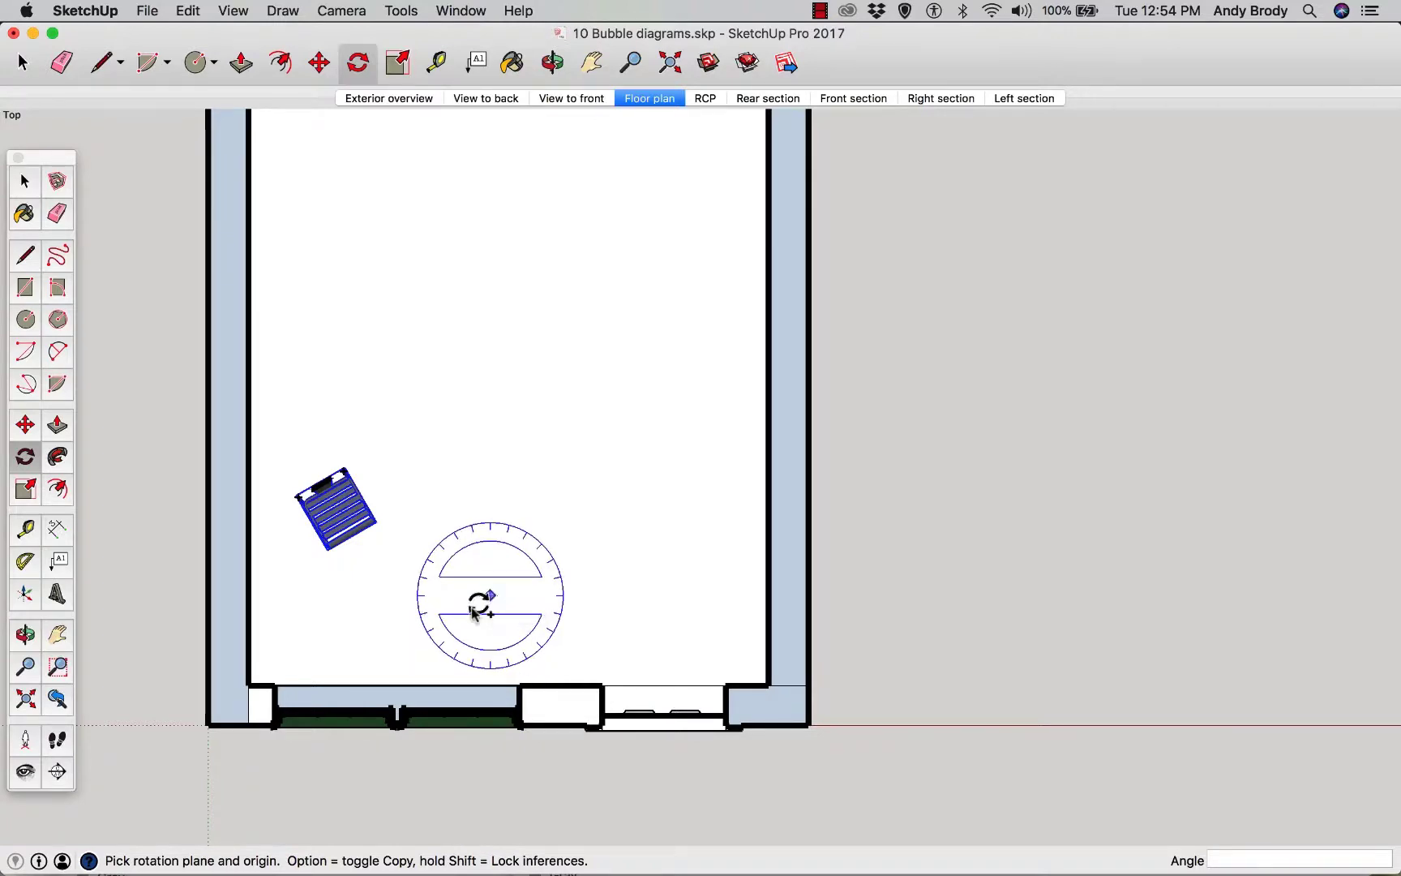
left_click(501, 825)
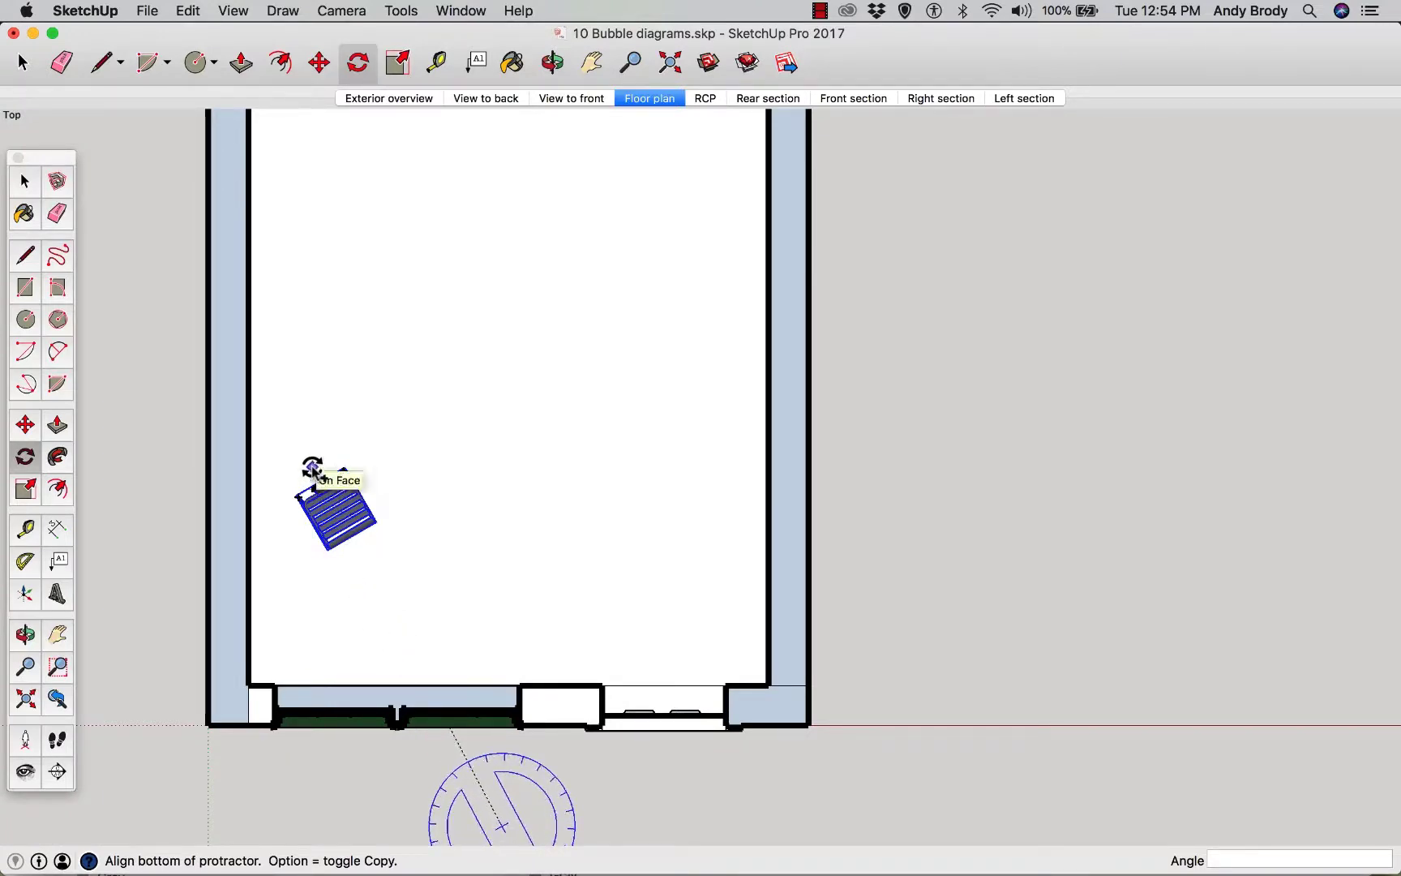
left_click(313, 470)
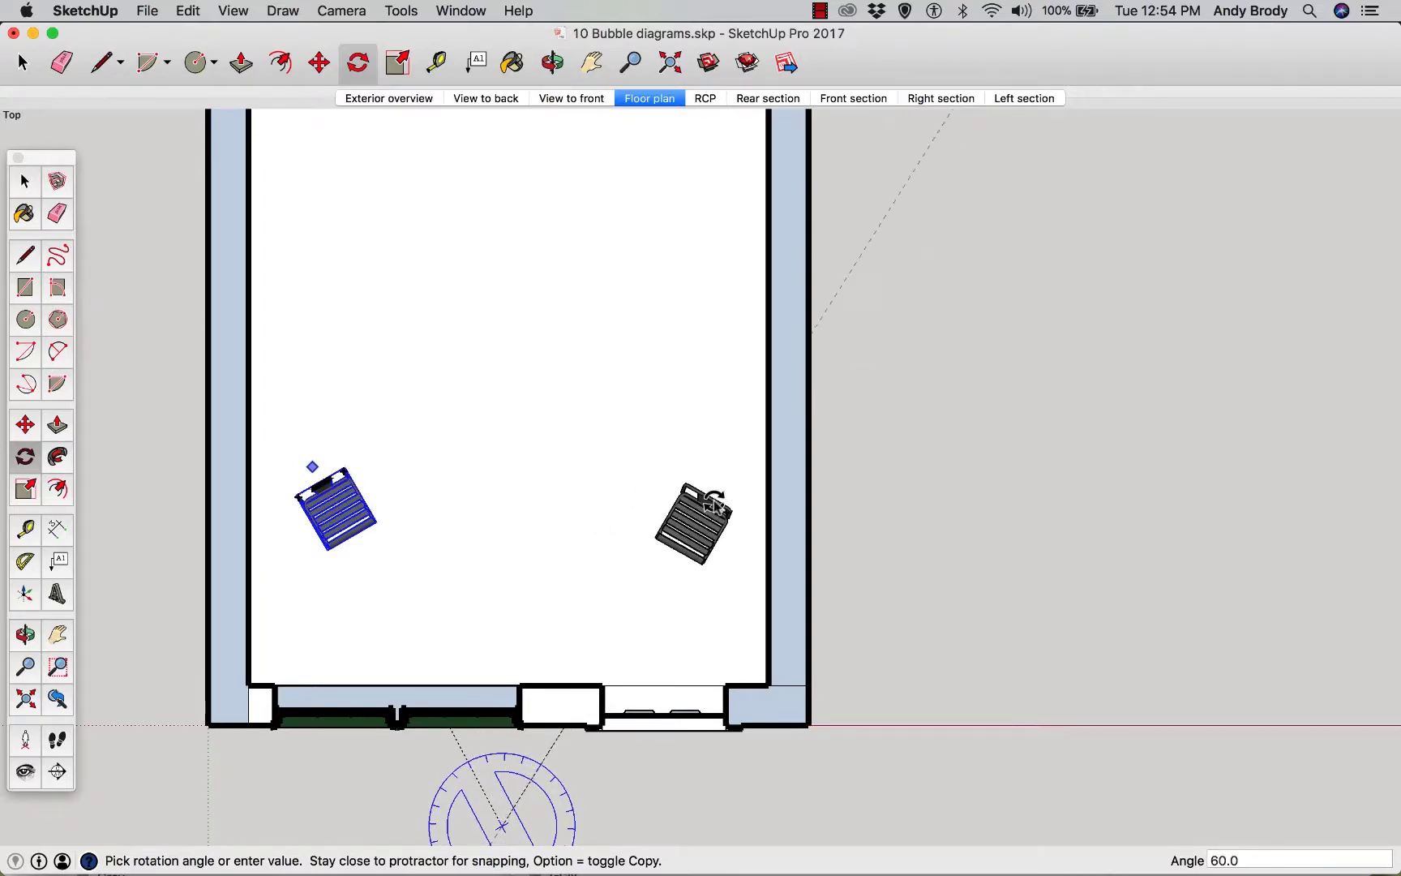
left_click(705, 504)
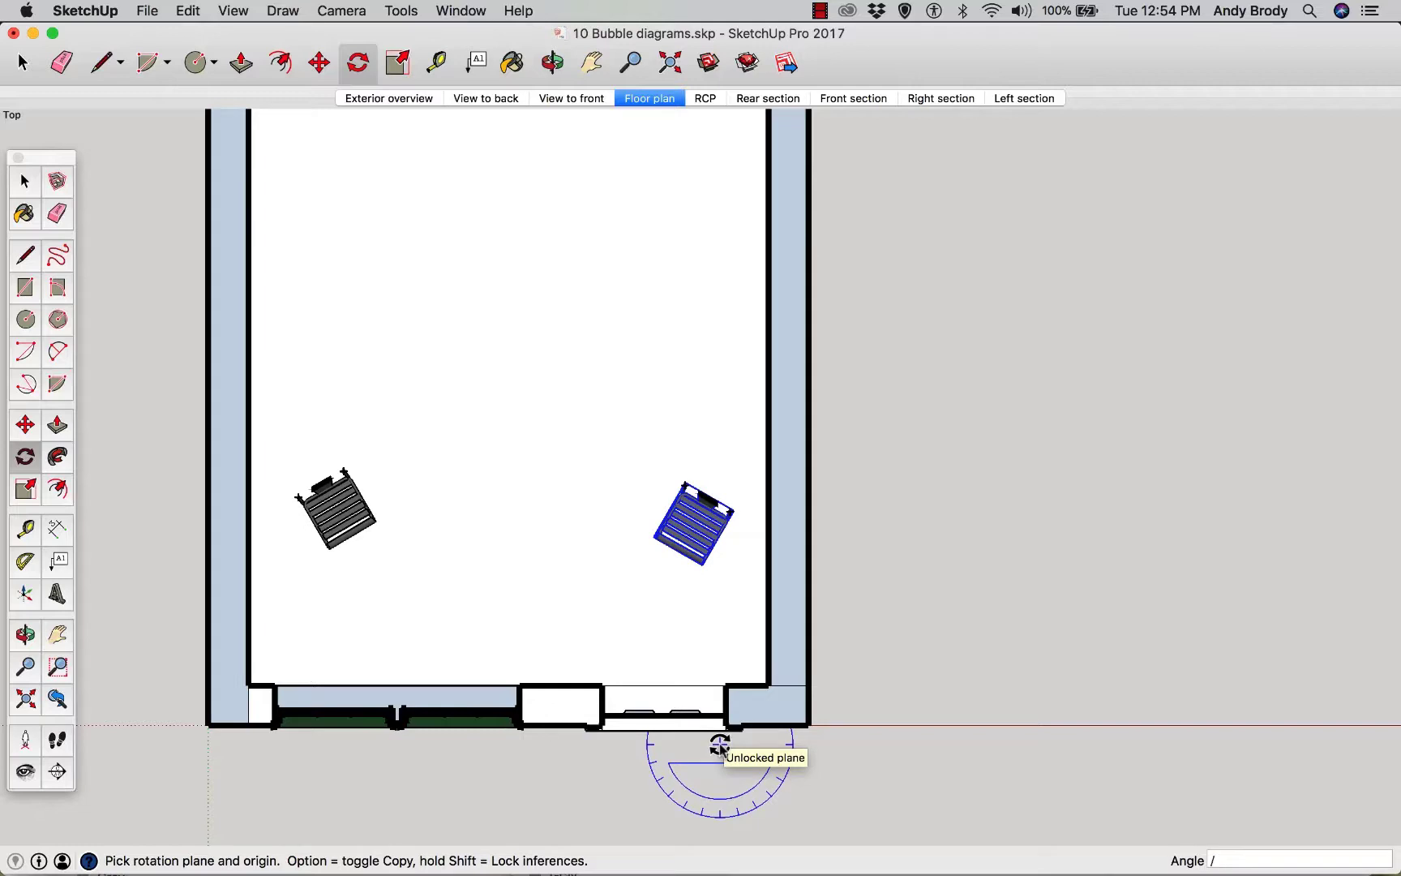
- Fill the arc between the two chairs with evenly spaced copies, trying /6 and settling on /5
key("Return")
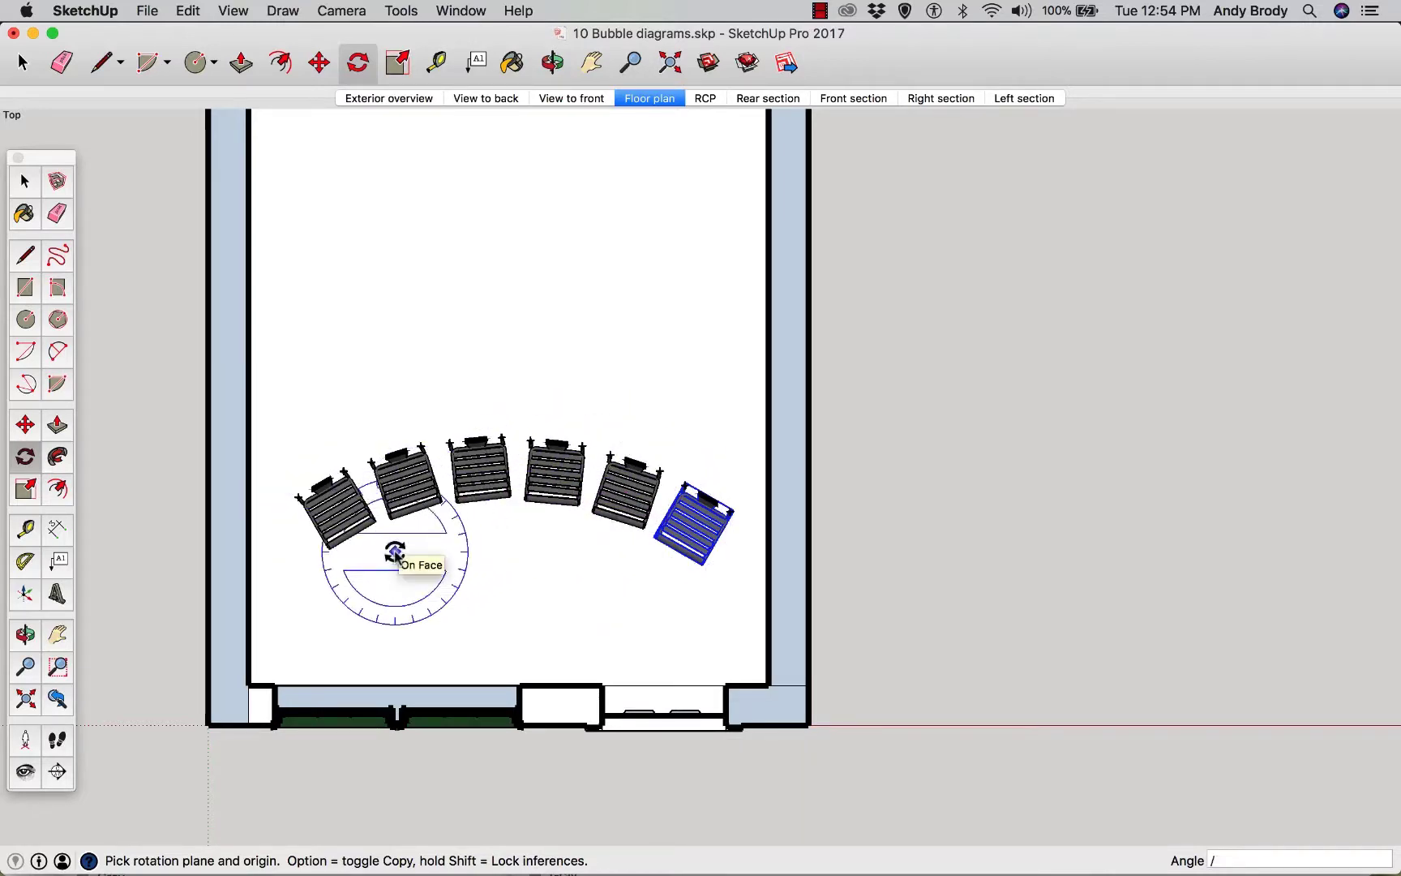
type("6")
key("Return")
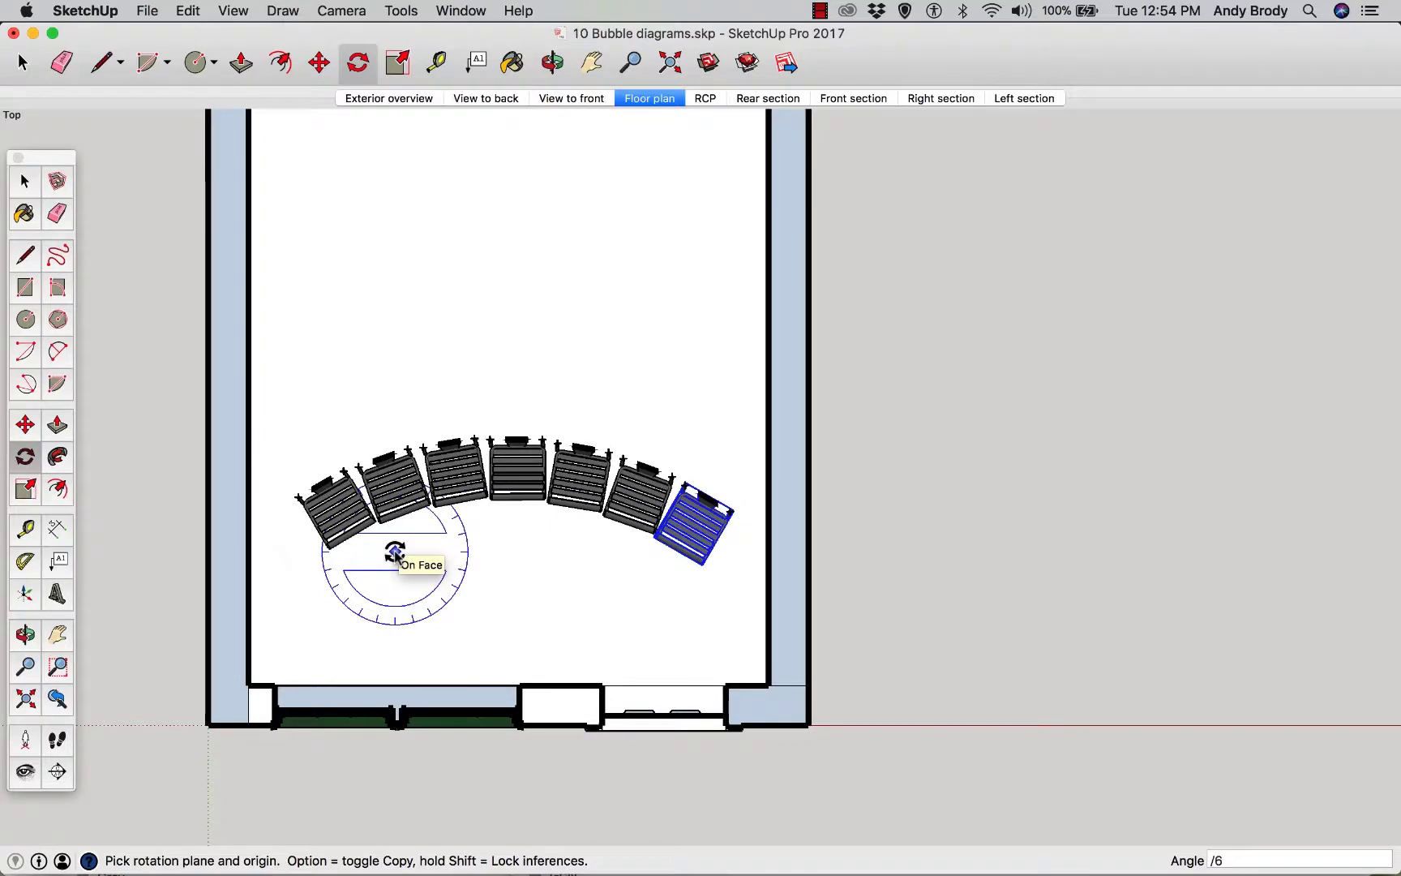
type("/5")
key("Return")
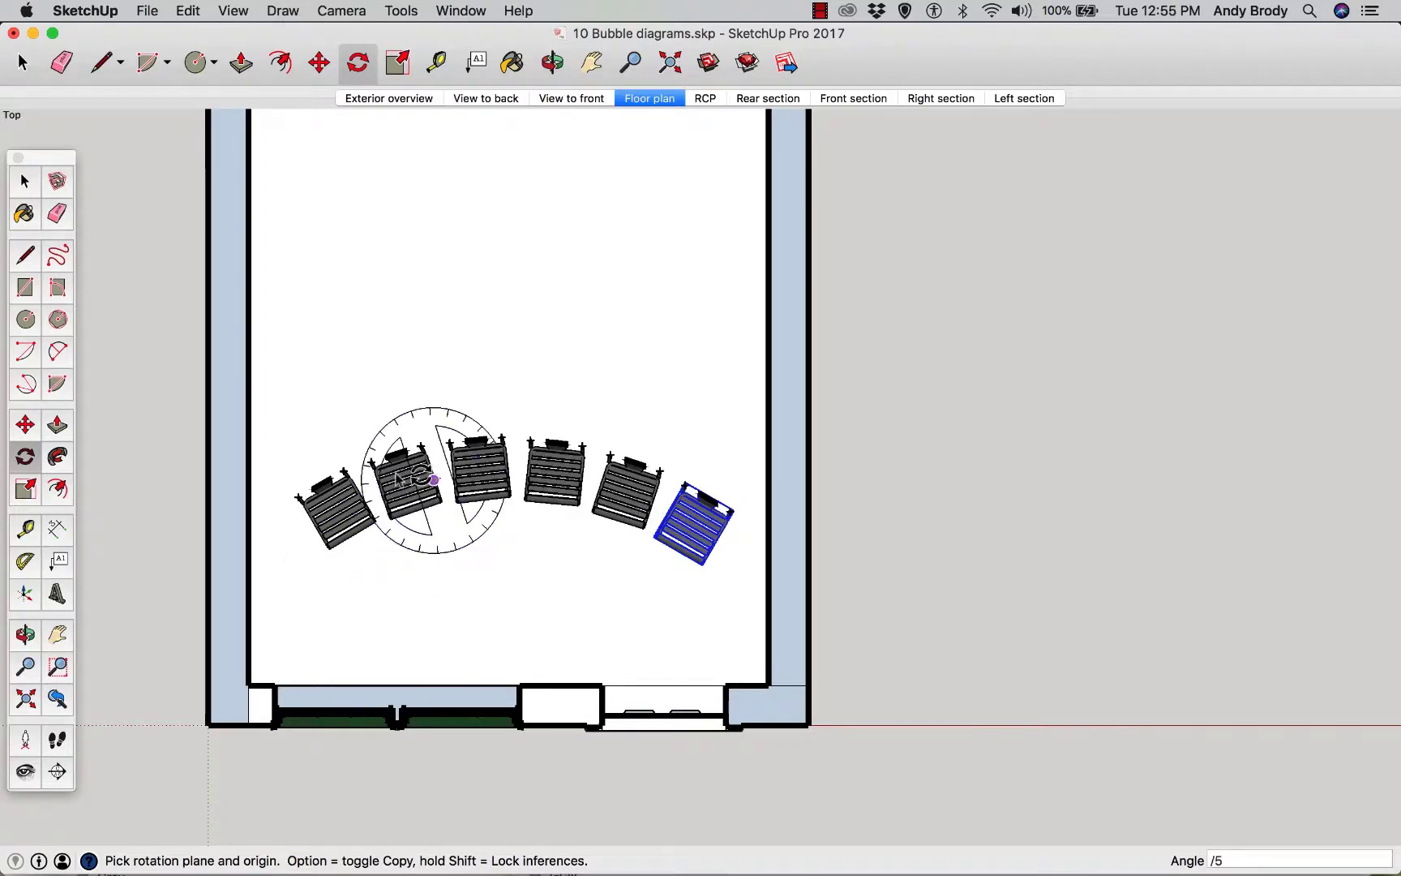
- Make the six chairs in the arc into one component named "curved row"
key("space")
left_click(160, 406)
left_click_drag(138, 359, 752, 628)
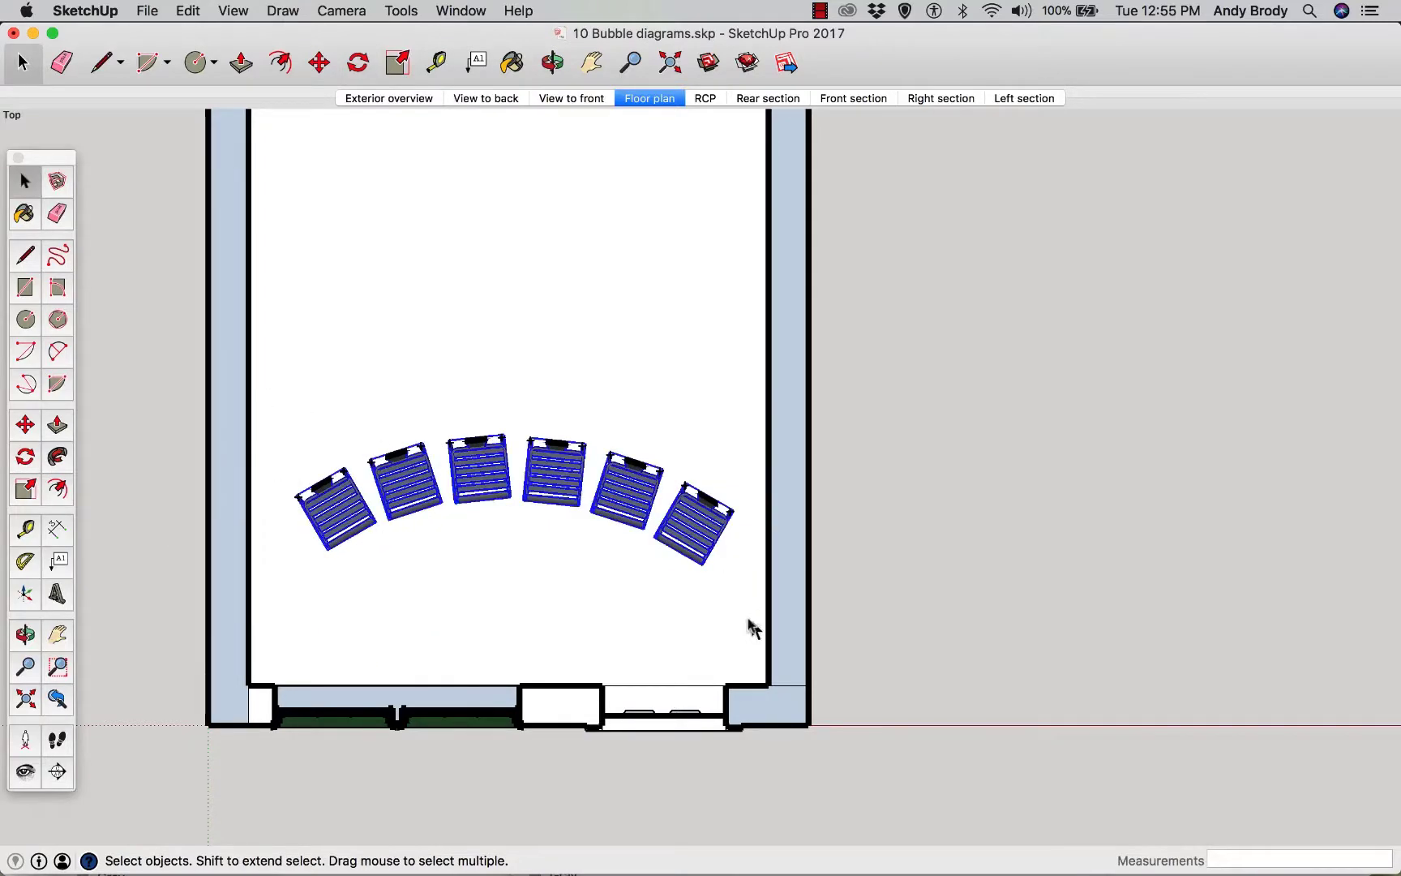
right_click(568, 489)
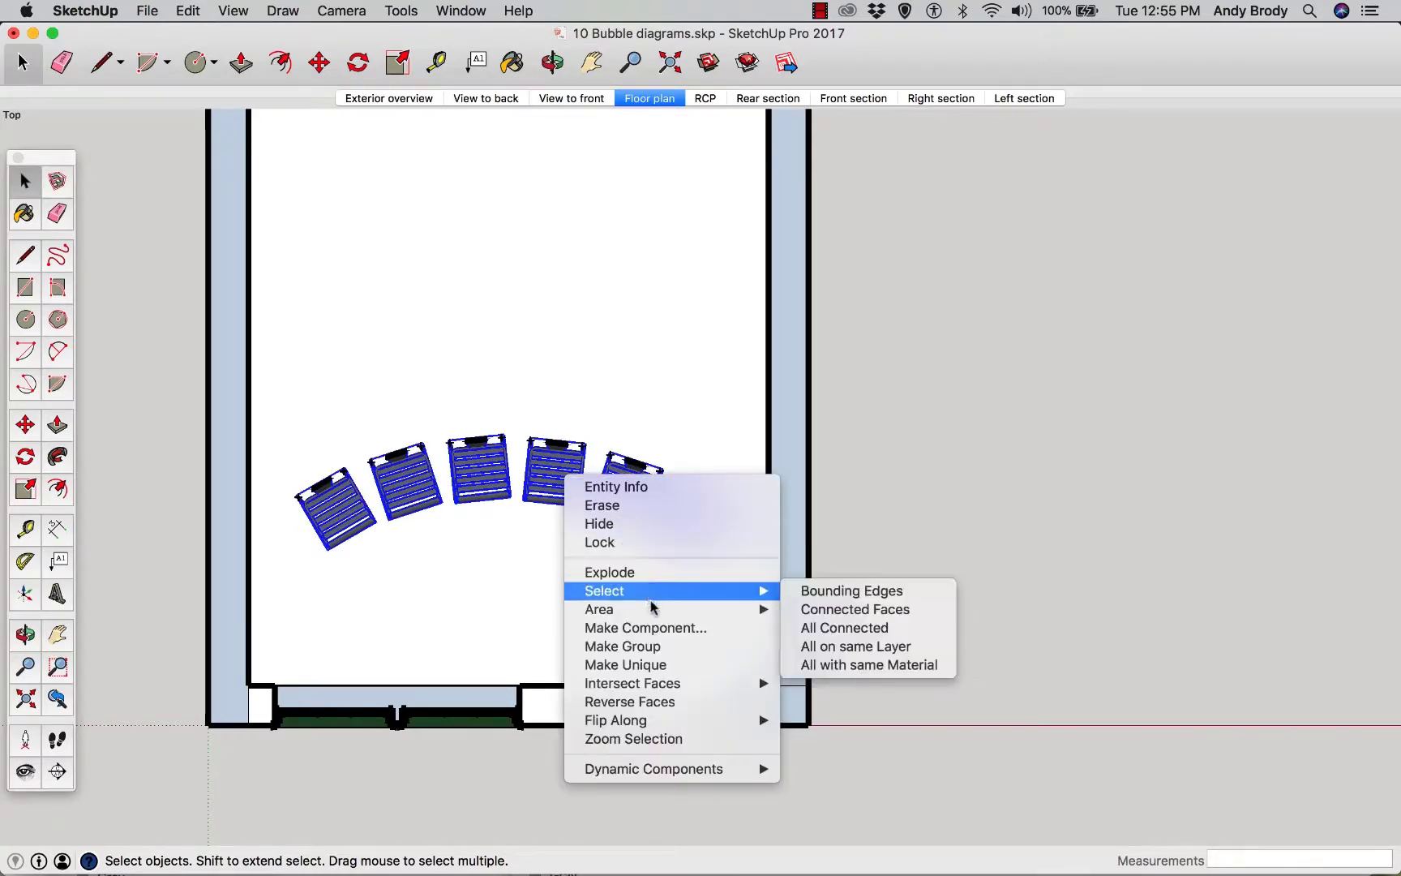
left_click(636, 627)
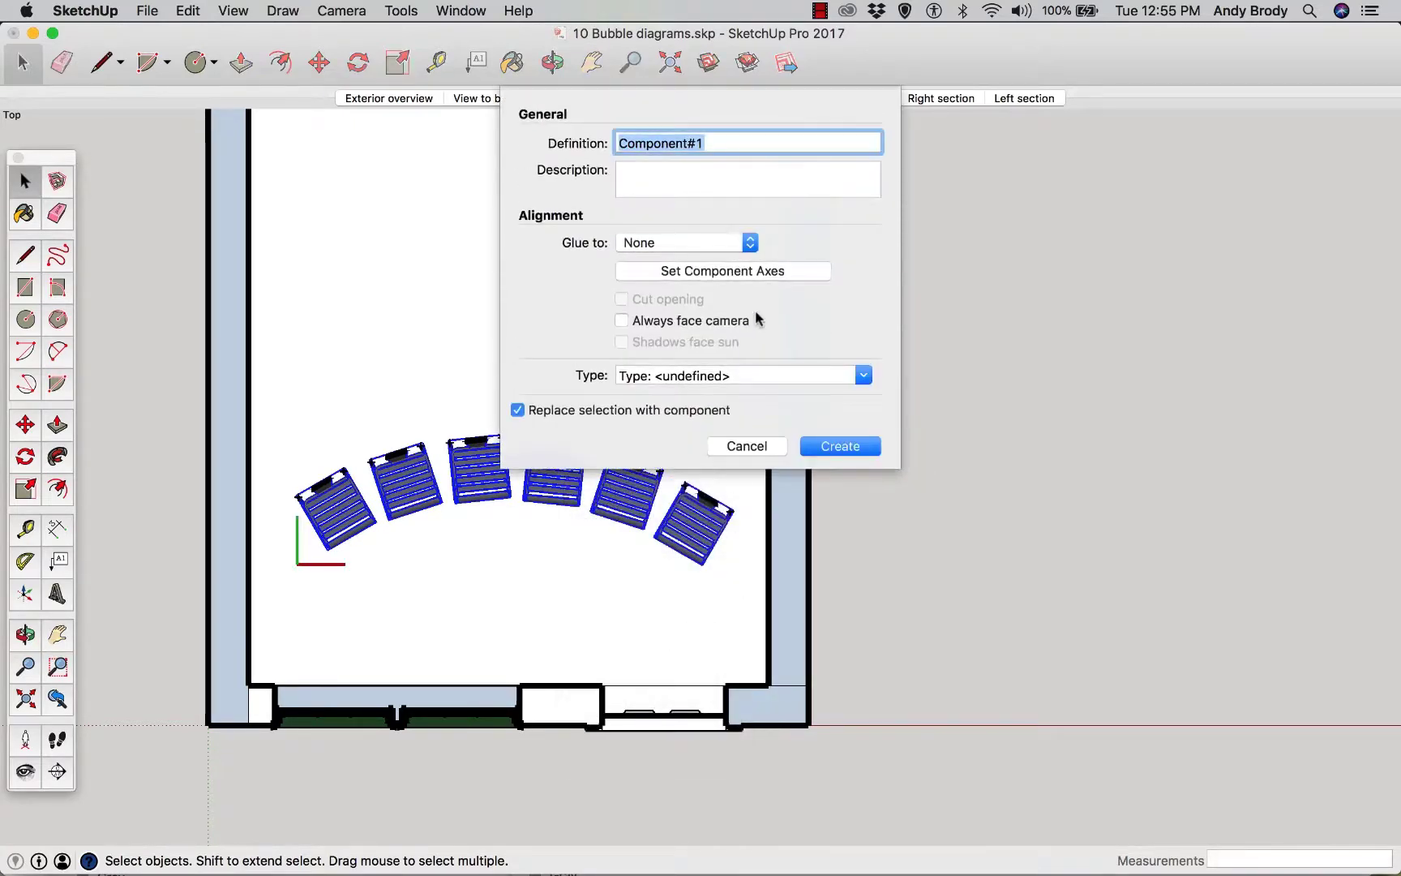
type("cu")
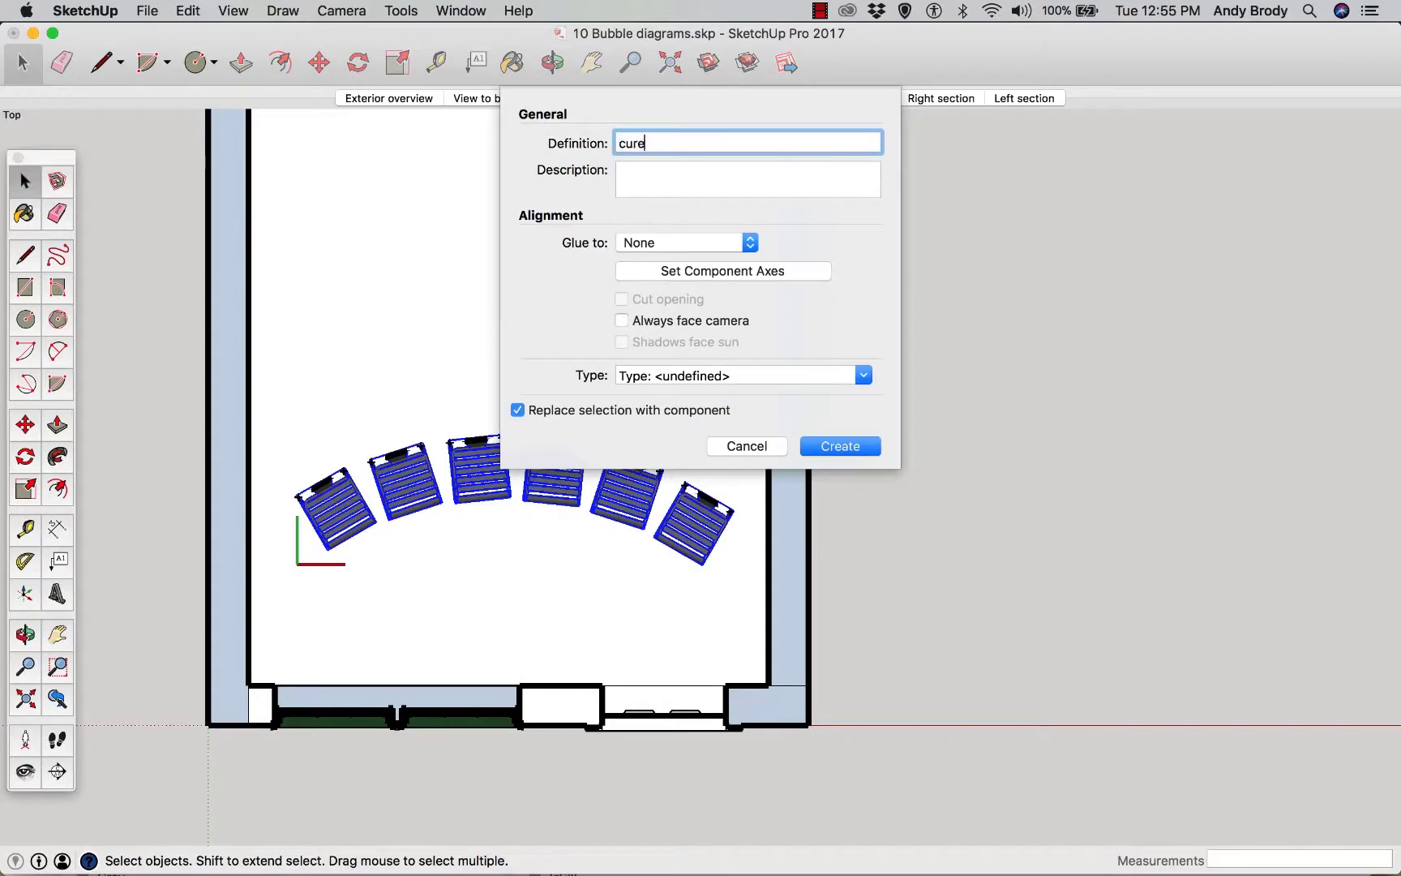
type("rved row")
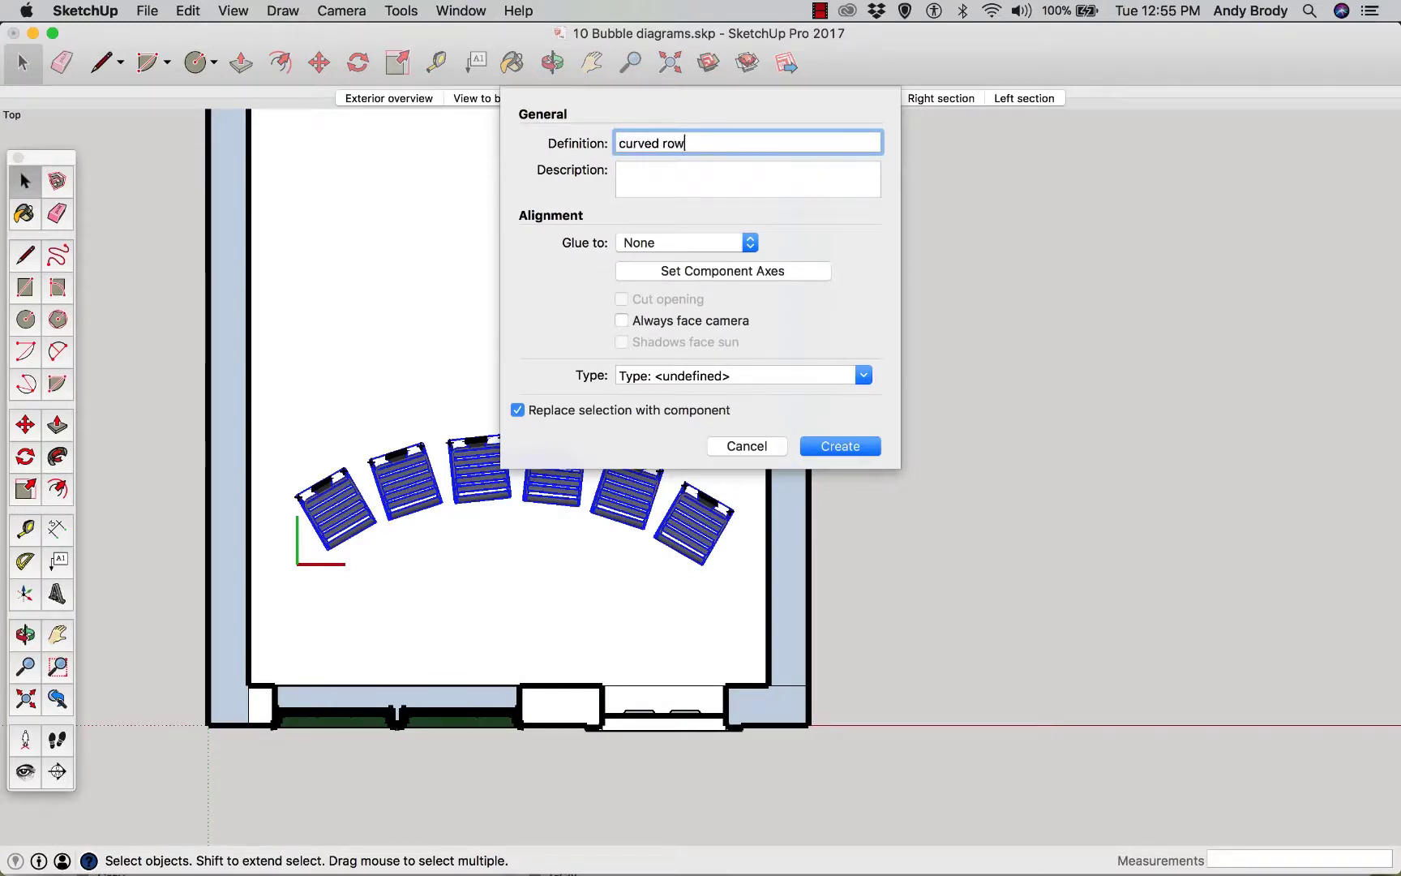
key("Return")
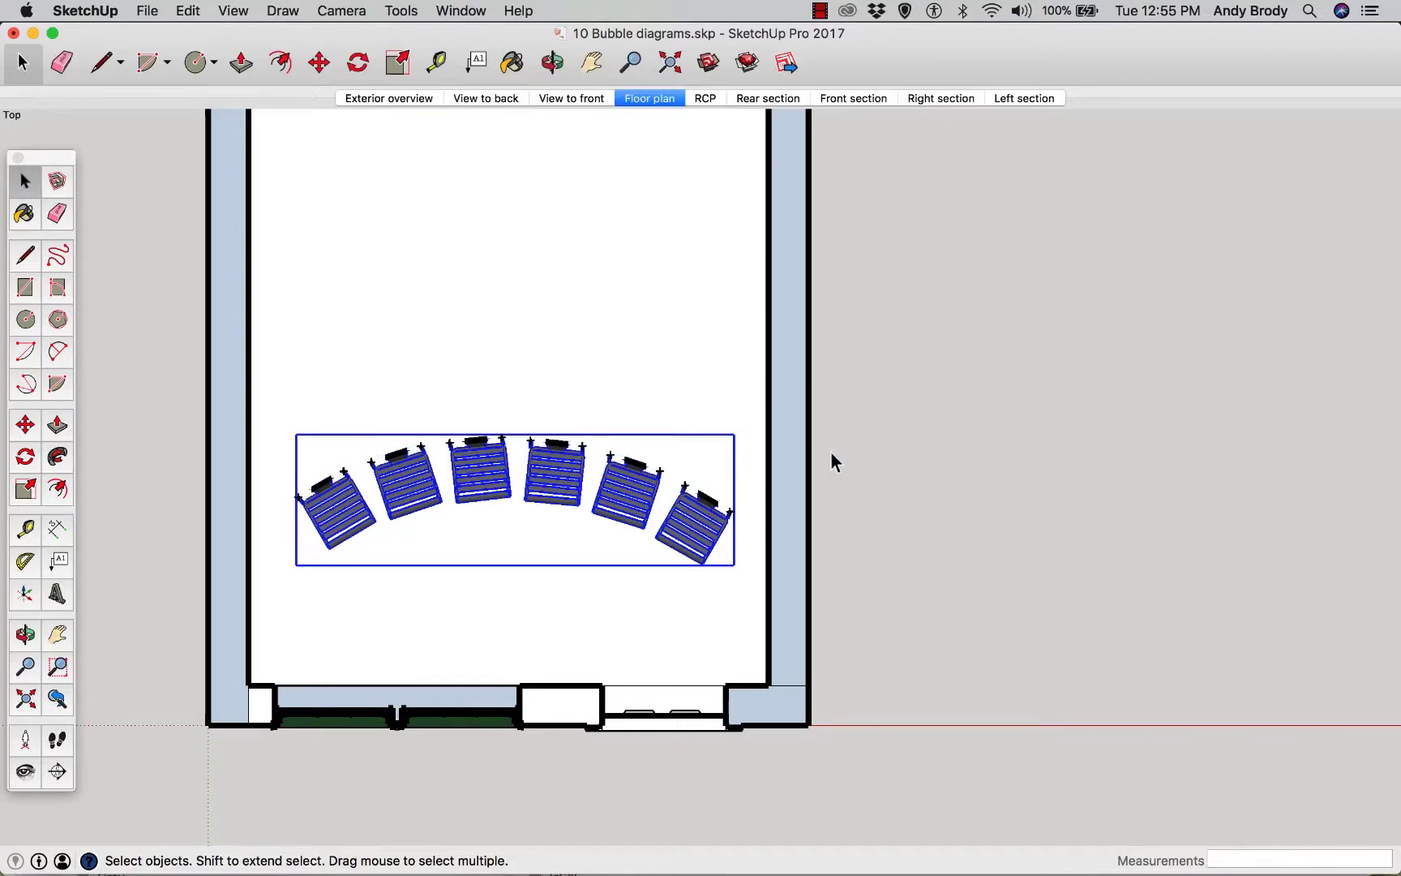
- Copy the curved row 3' toward the back of the room and repeat it as an x4 array
key("m")
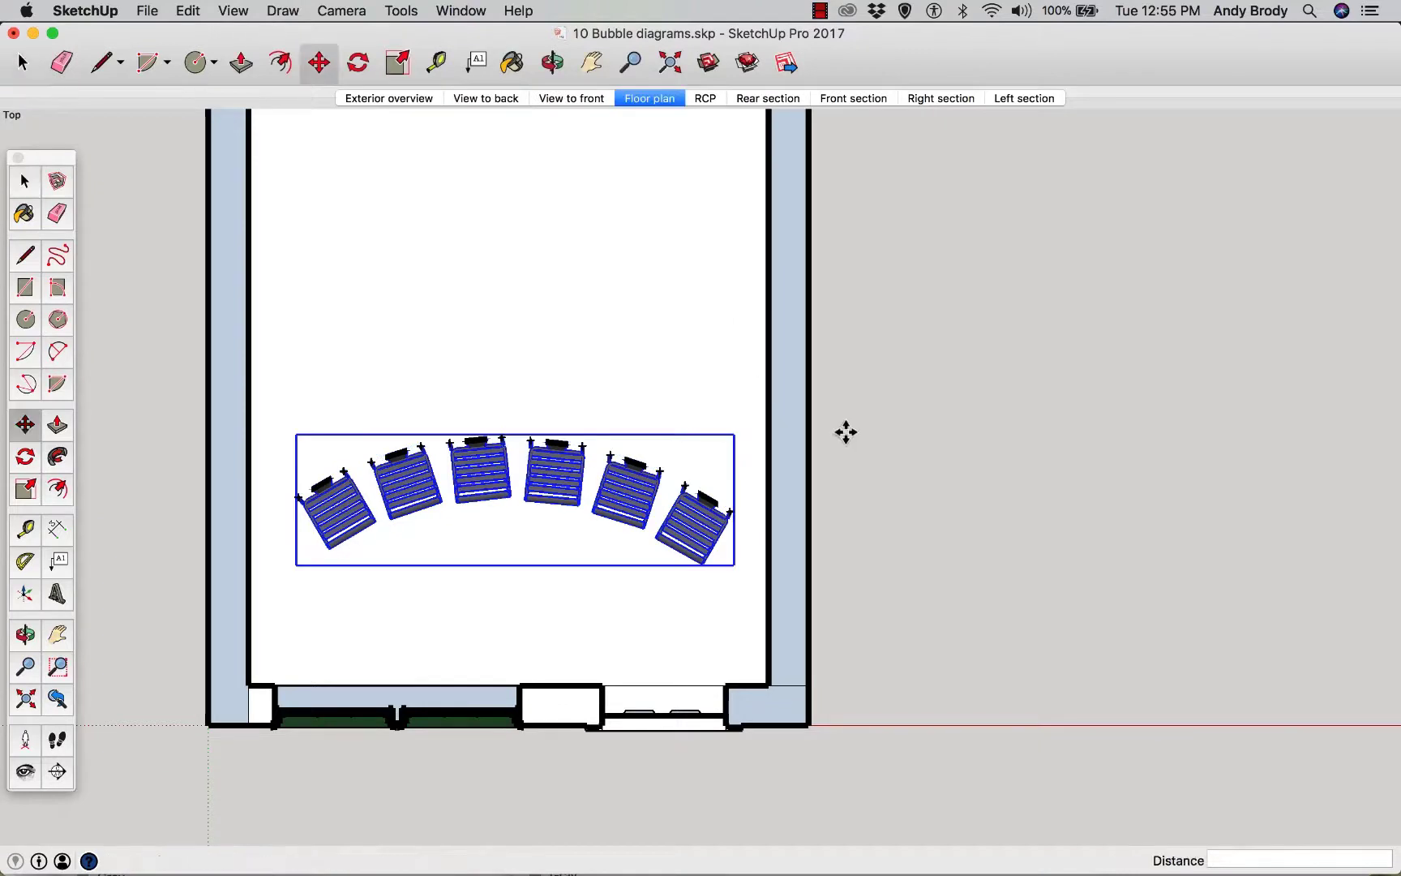
left_click(976, 538)
key("alt")
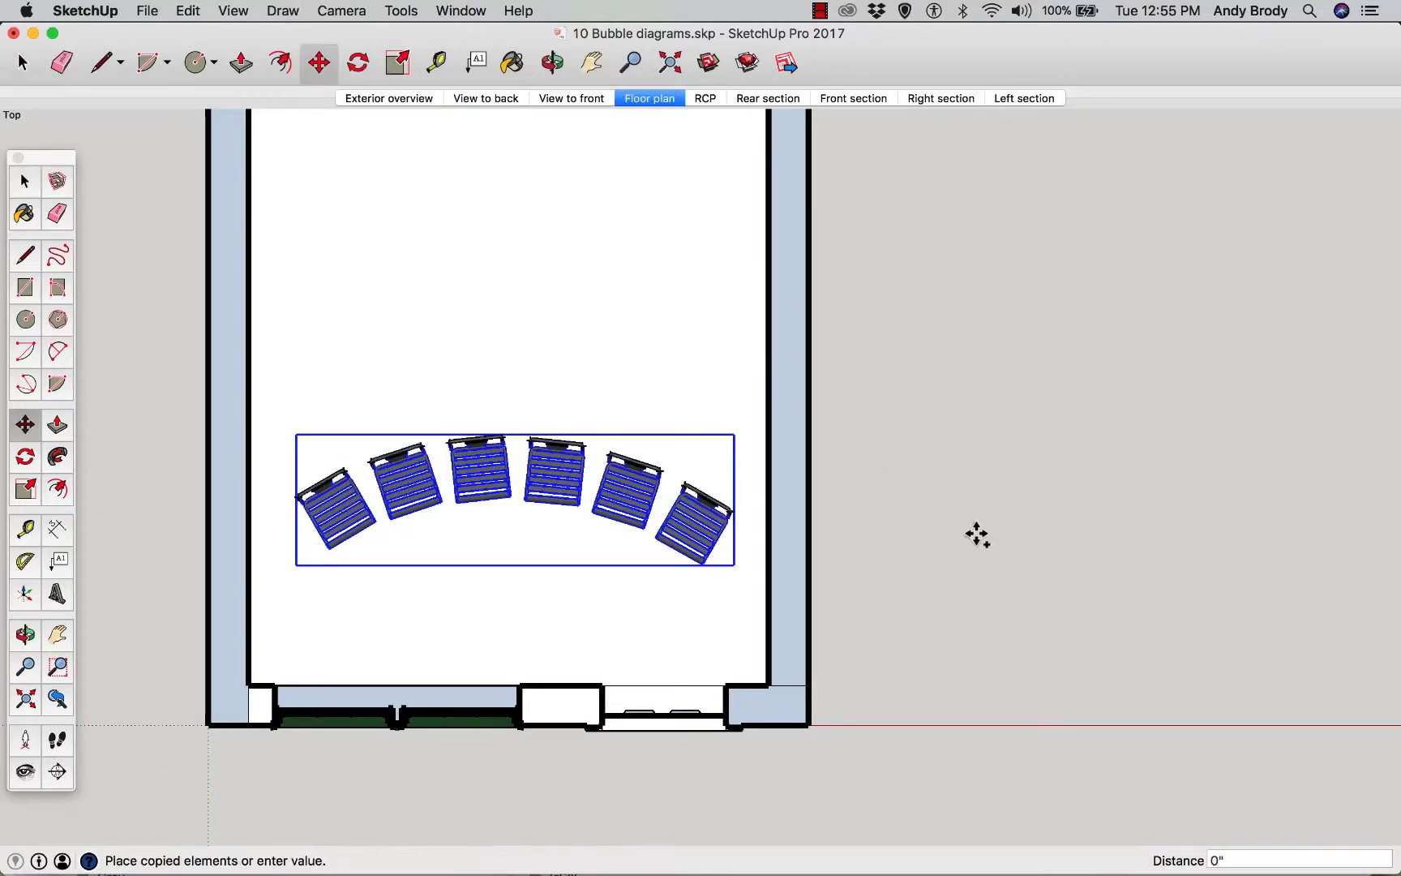
left_click(970, 447)
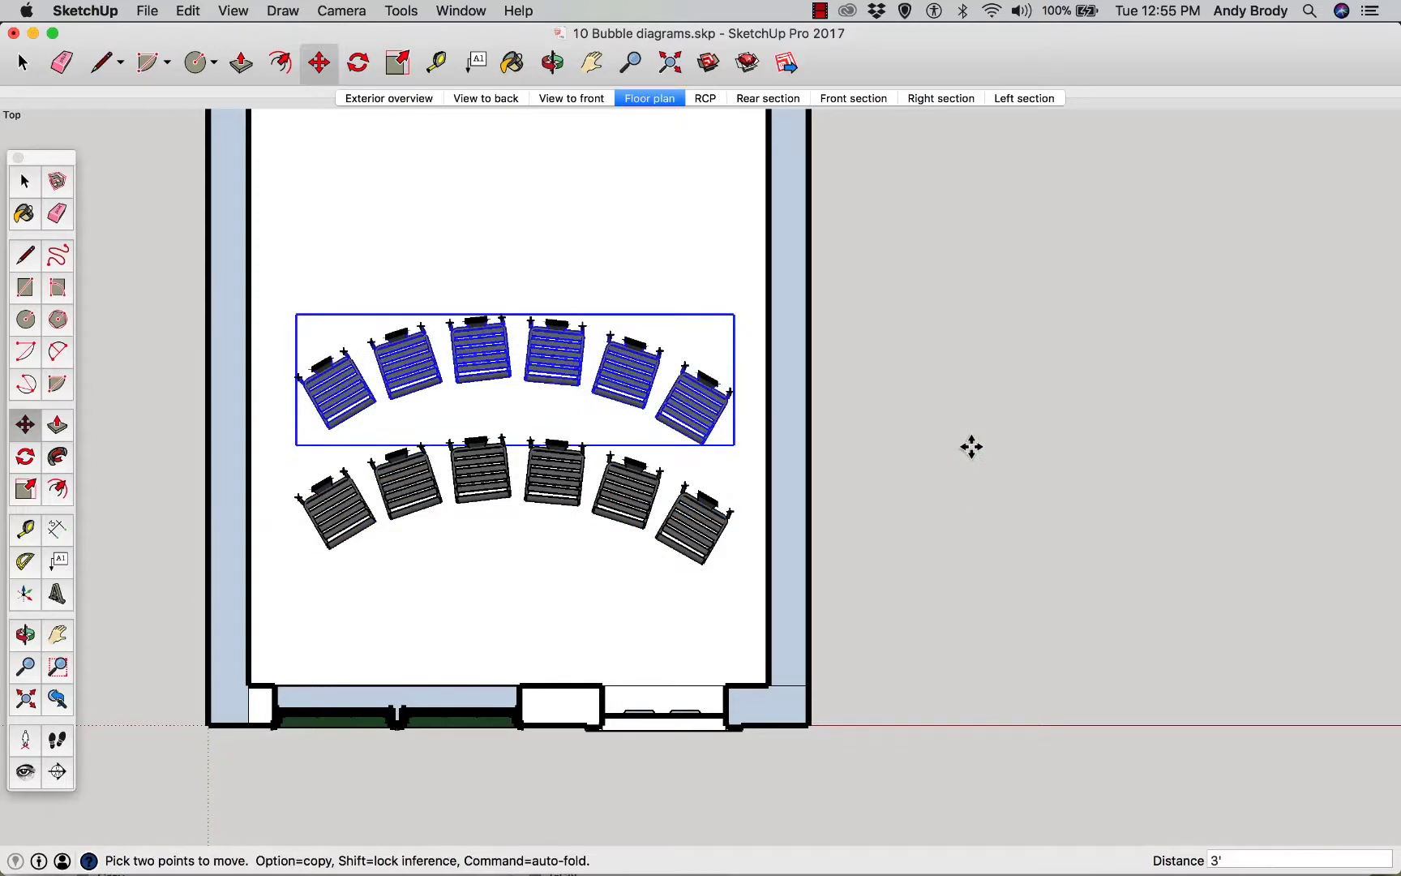
type("x4")
key("Return")
scroll(967, 449, "down", 5)
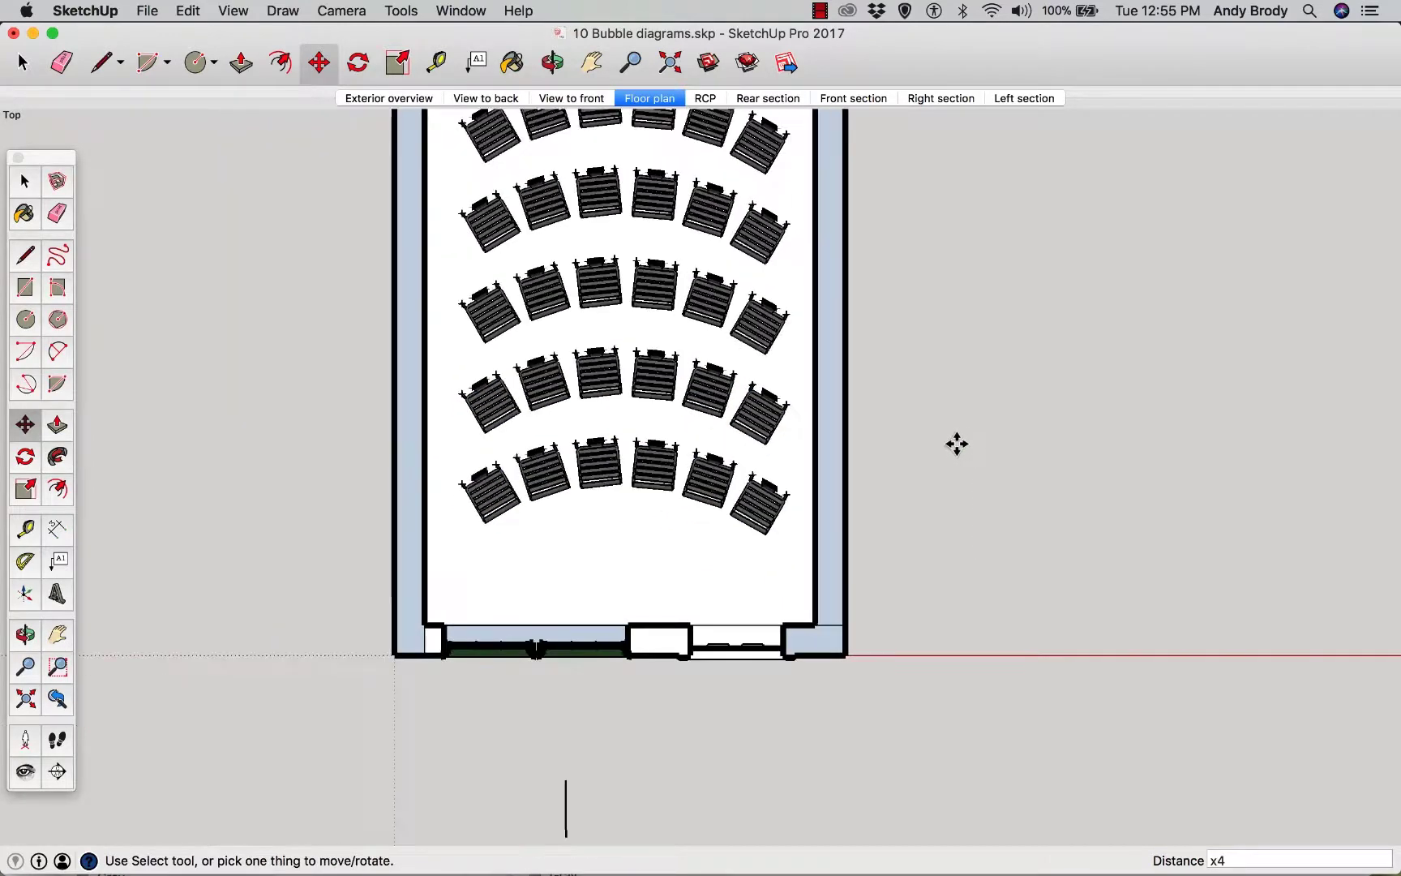
- Extend the curved row array to six copies (x6)
scroll(951, 375, "down", 3)
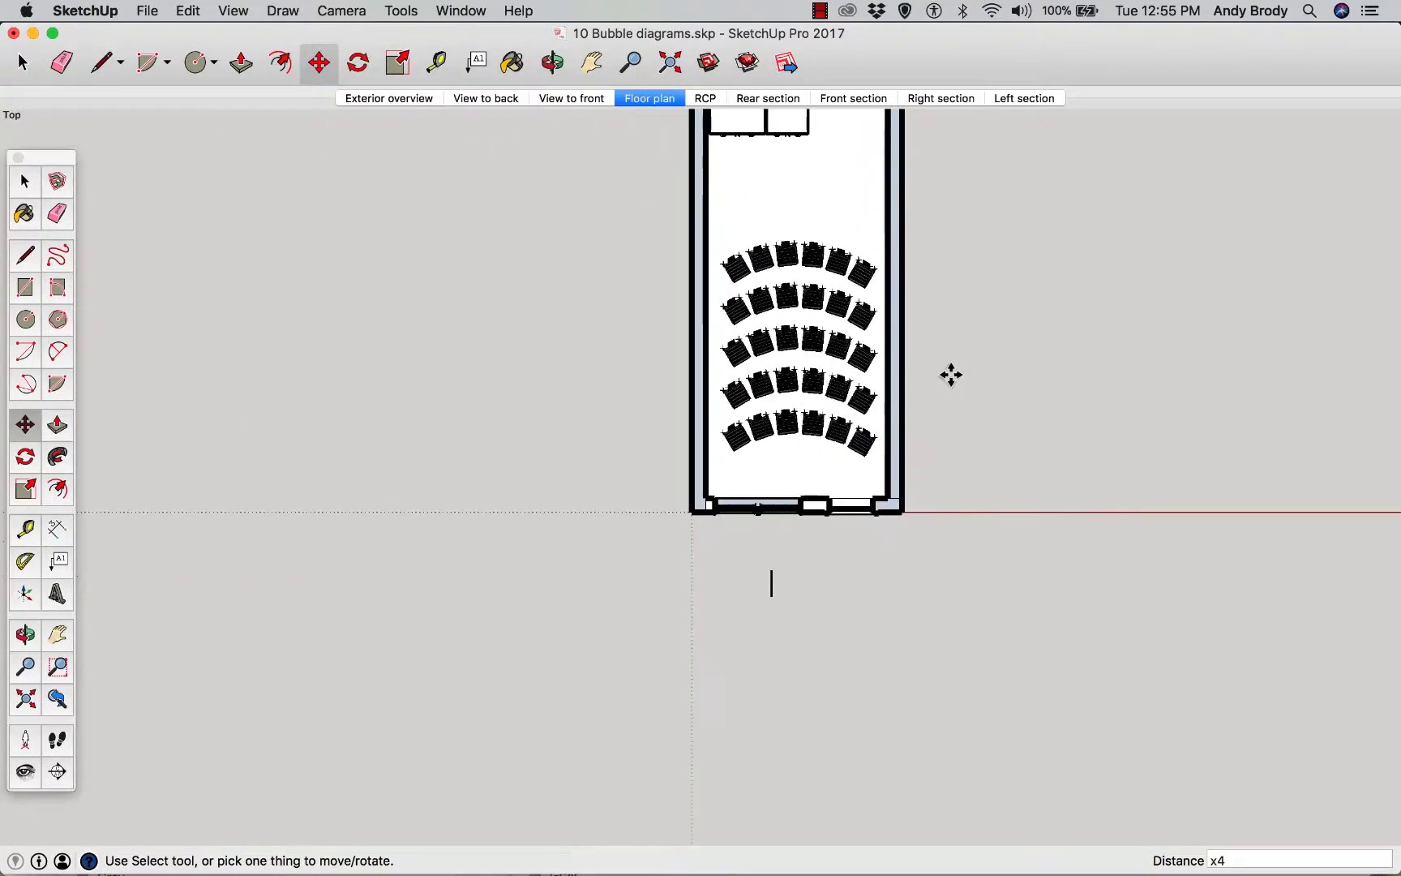
type("x6")
key("Return")
key("Escape")
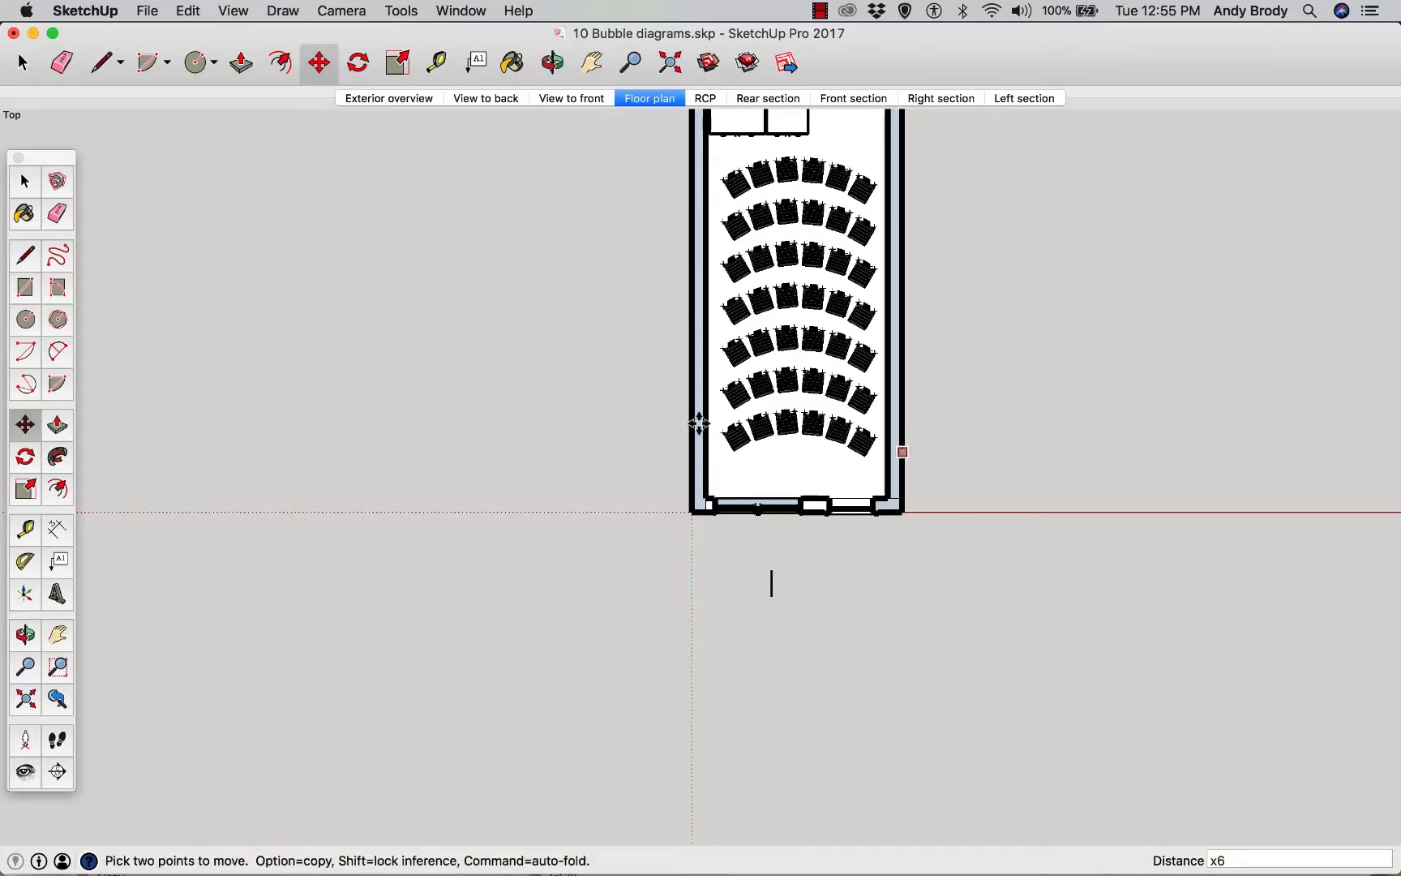
- Return to the Floor plan scene and inspect the chair rows and cabinets from an oblique angle above
left_click(655, 97)
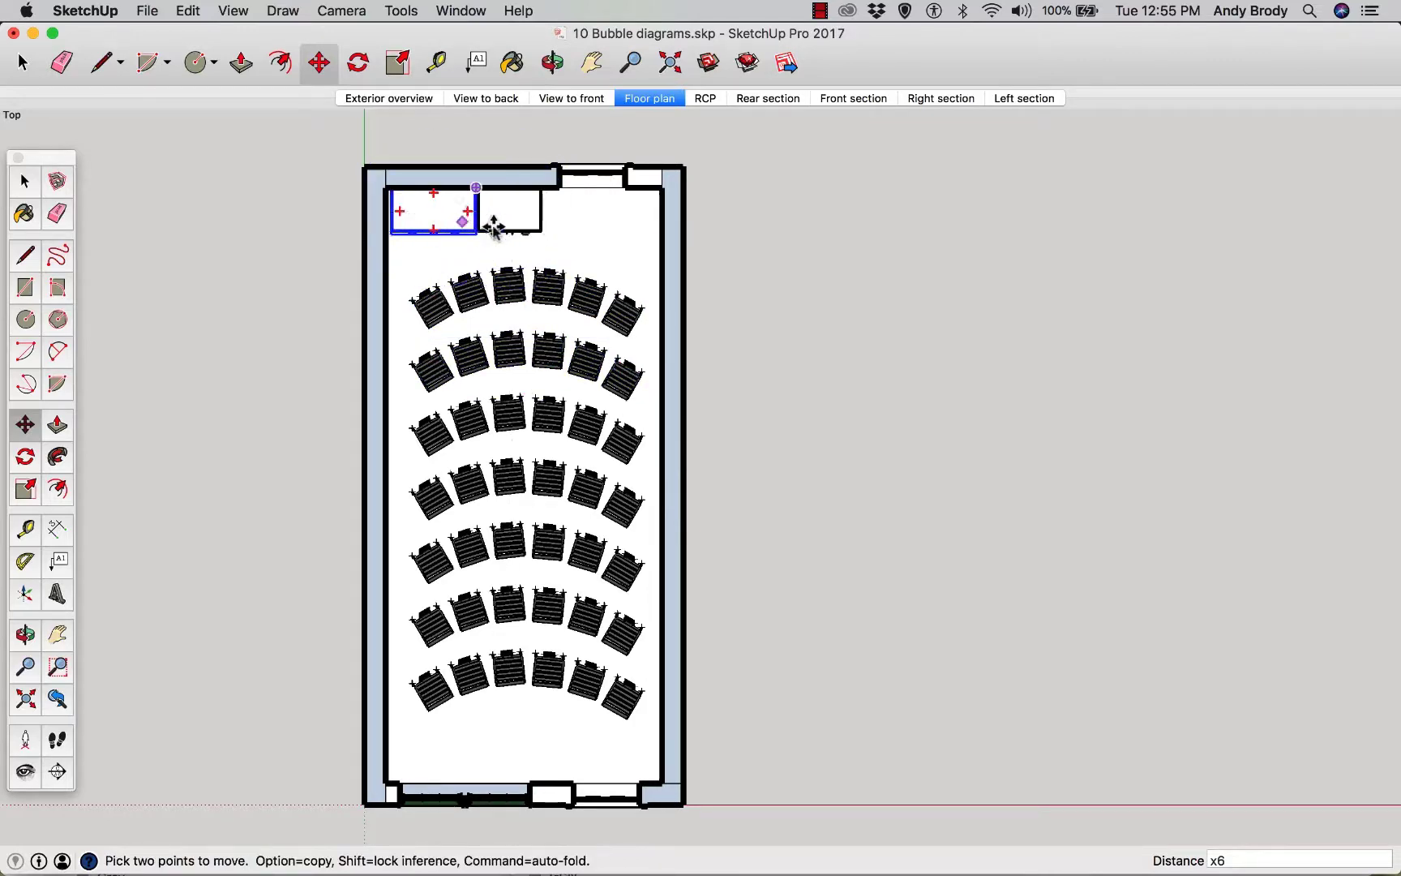
key("o")
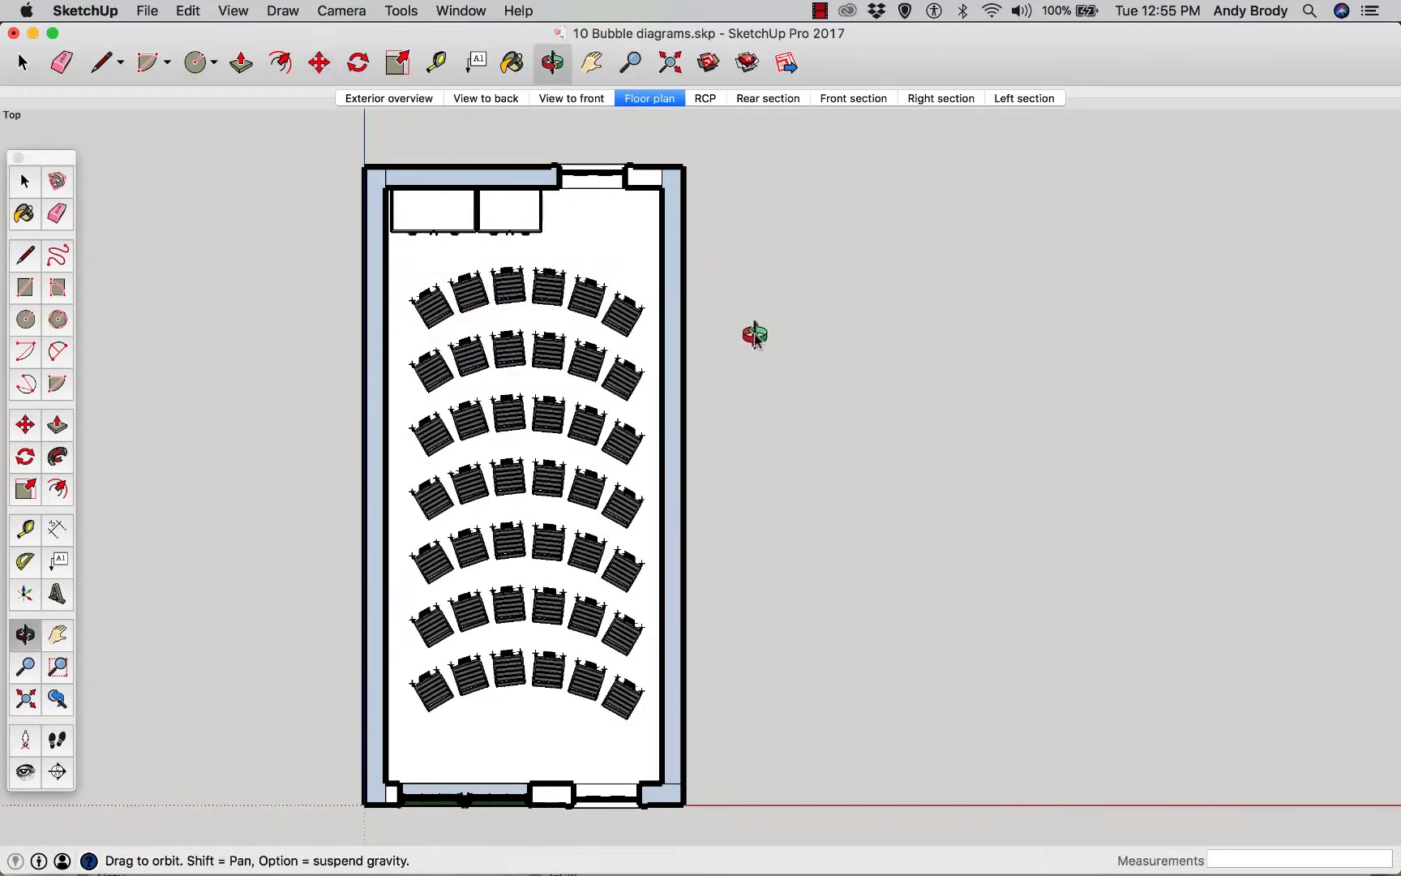
left_click_drag(754, 332, 853, 154)
key("m")
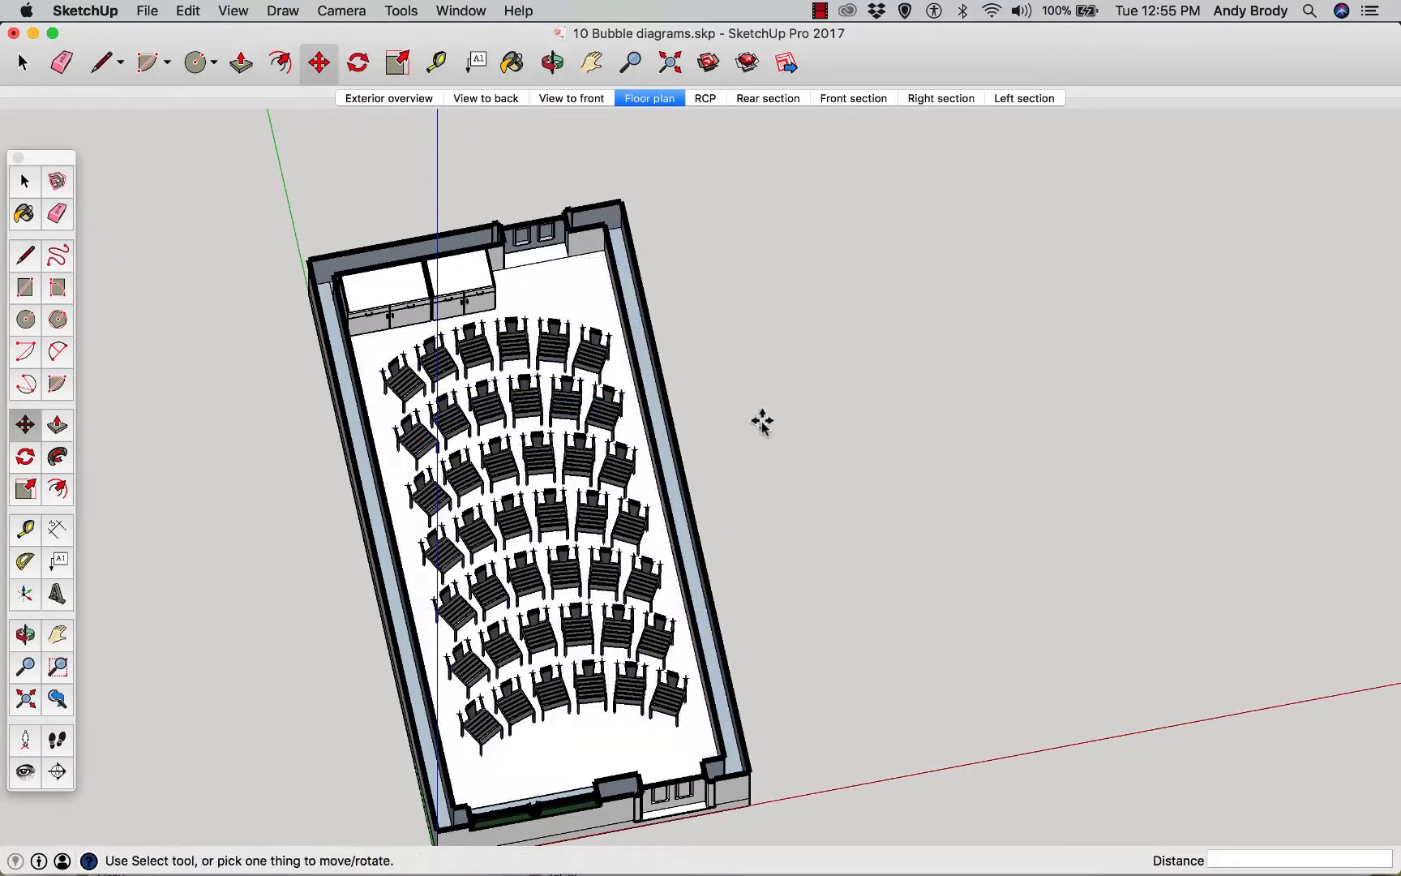
middle_click_drag(762, 421, 722, 373)
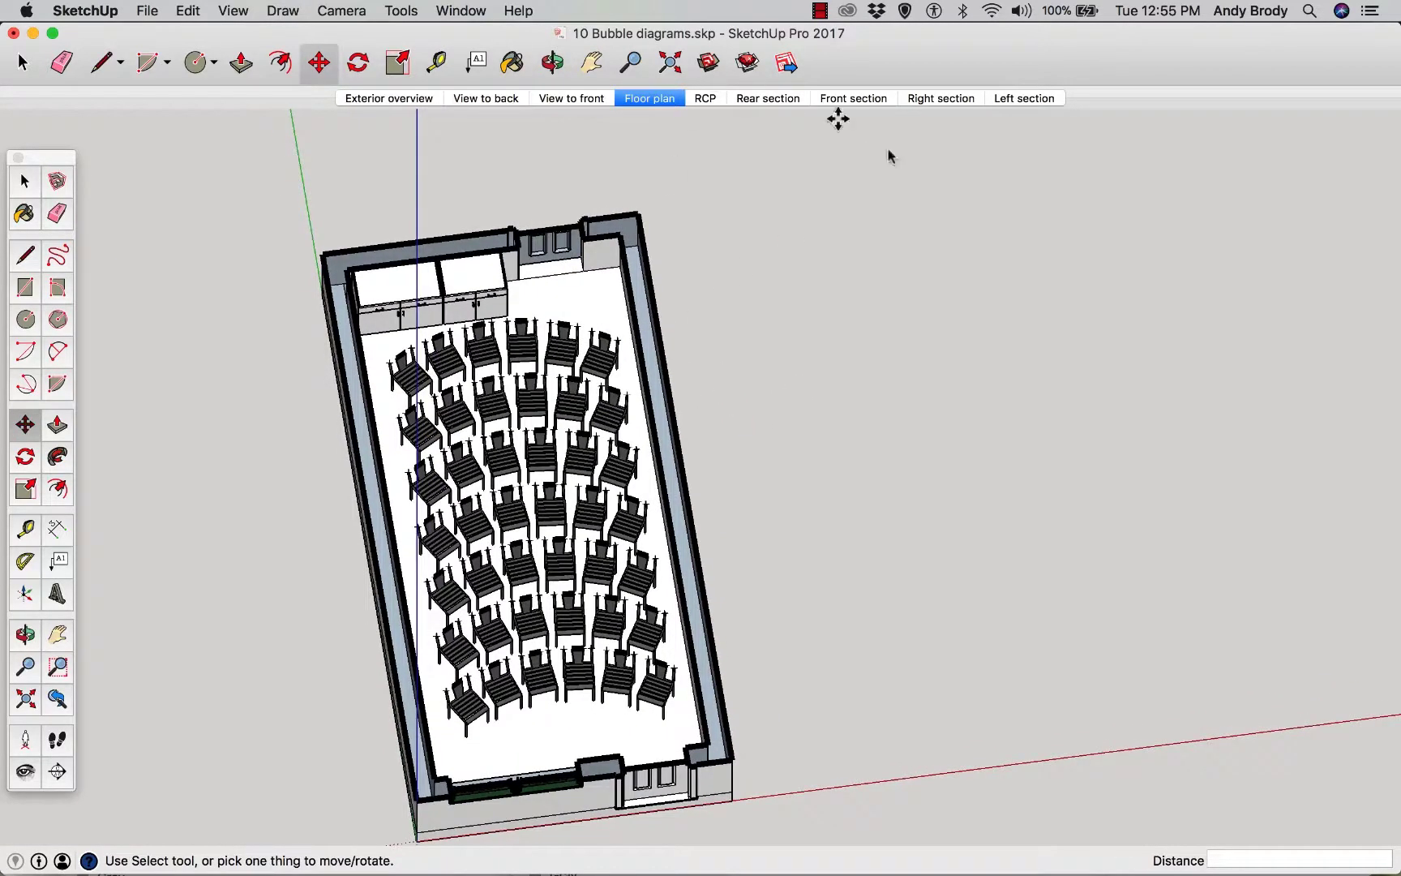
- Look through the 3D Warehouse page for Base Cabinet 2 Doors 2 Drawers and close it
left_click(708, 63)
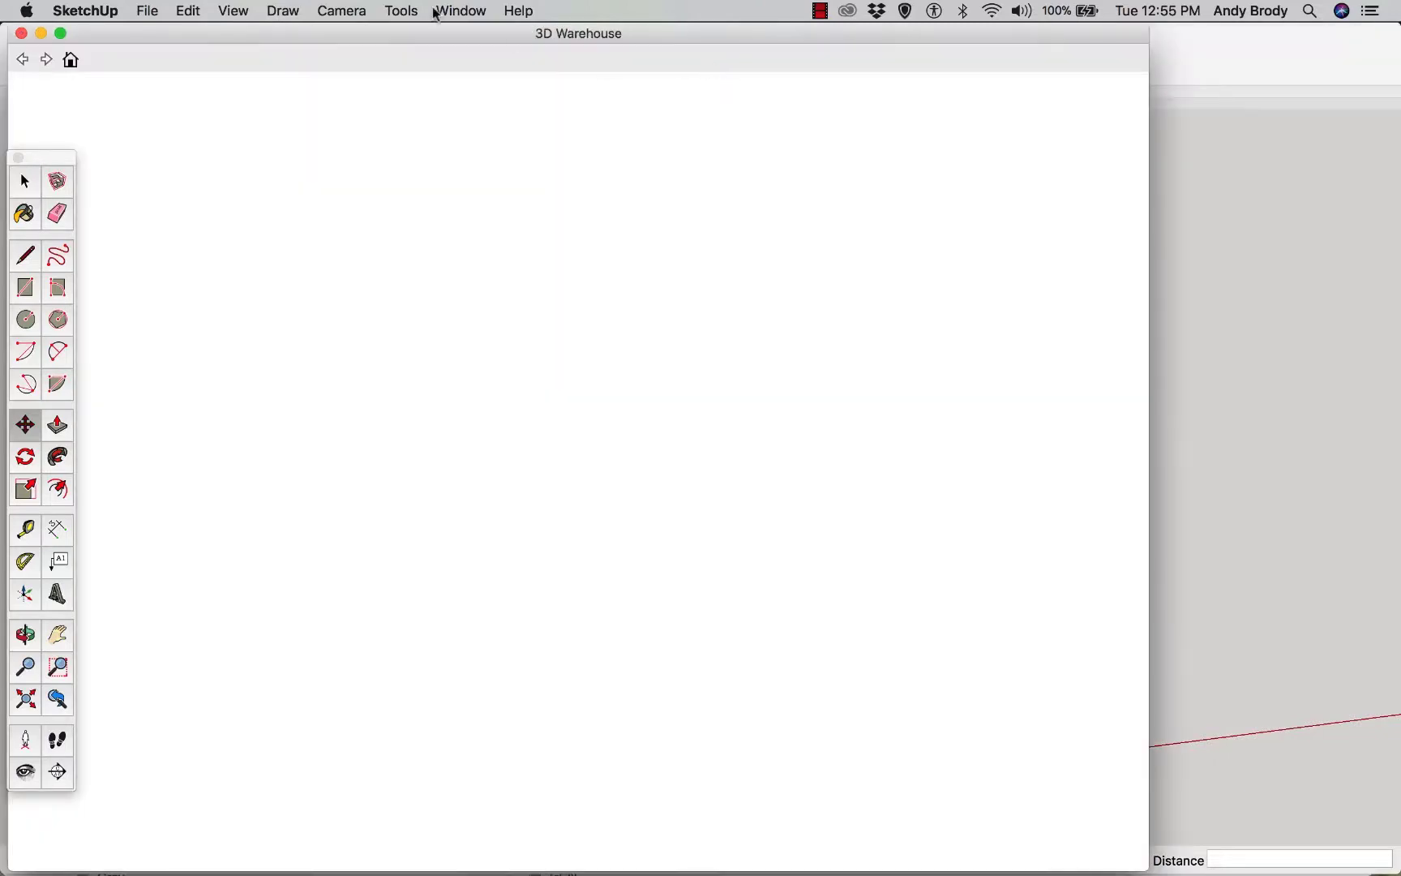
left_click_drag(408, 35, 557, 29)
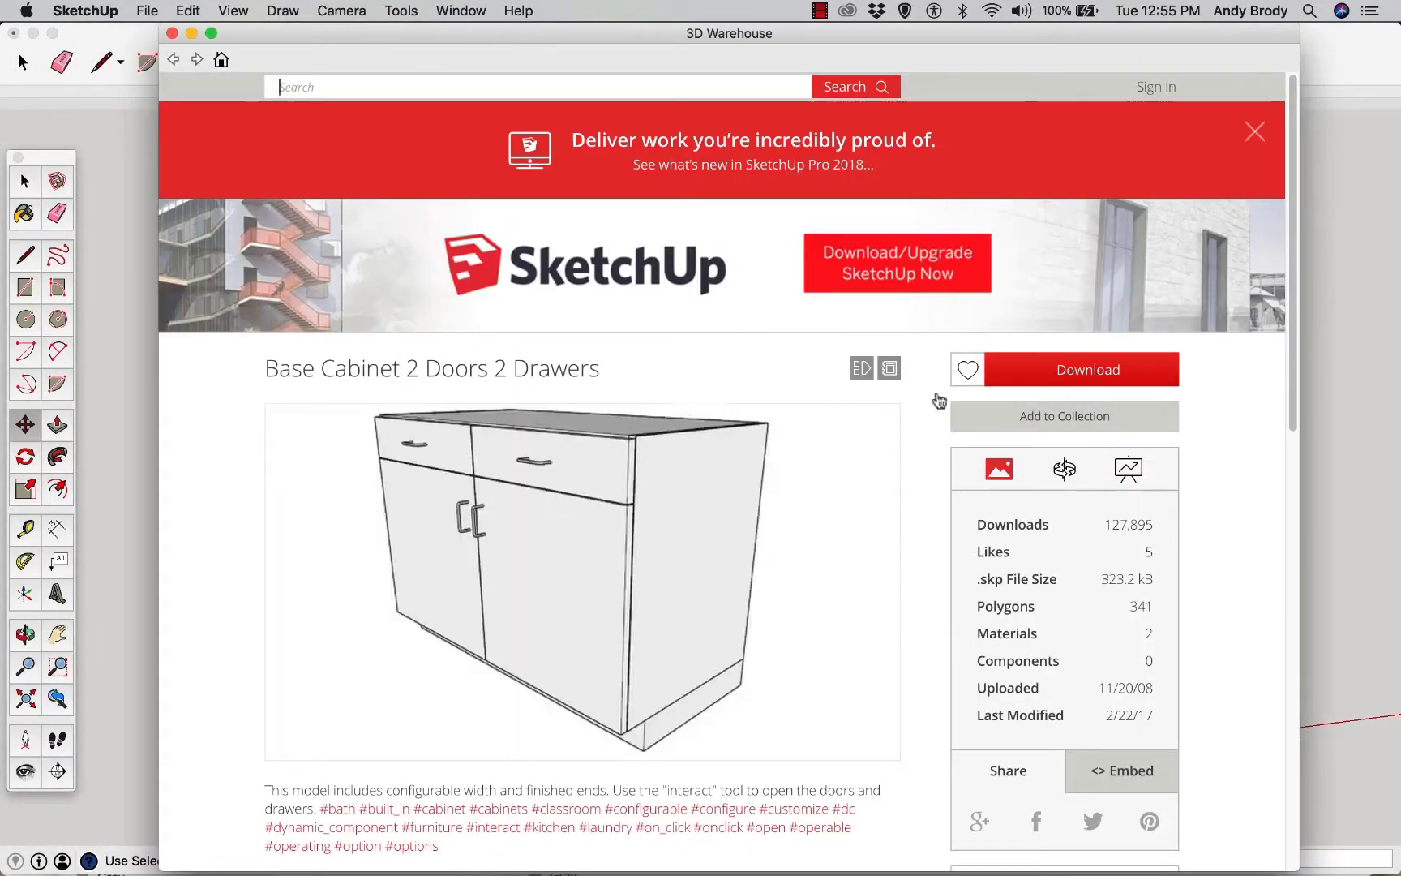
scroll(841, 430, "down", 10)
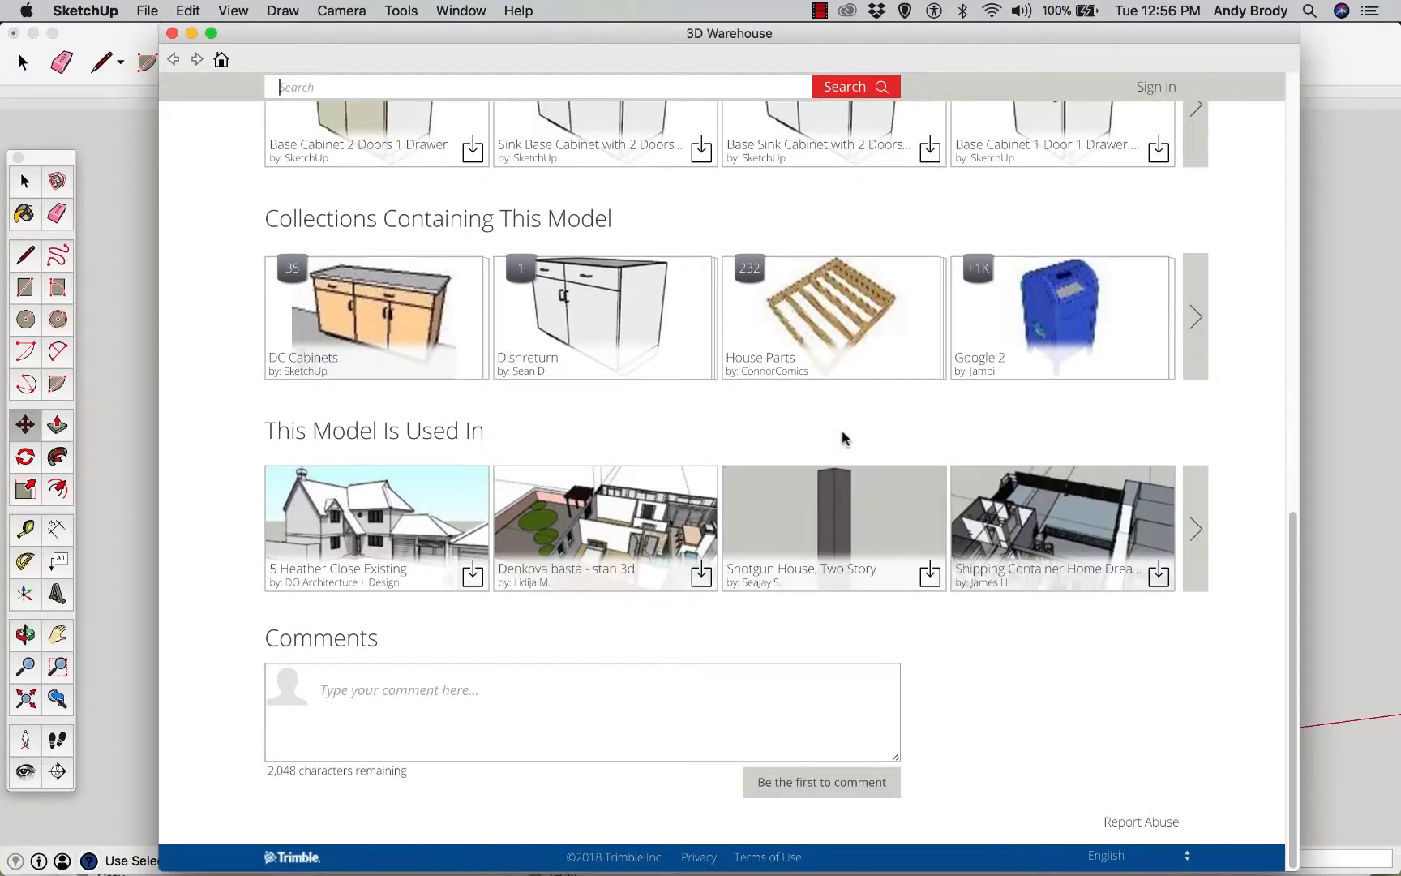
scroll(841, 430, "up", 10)
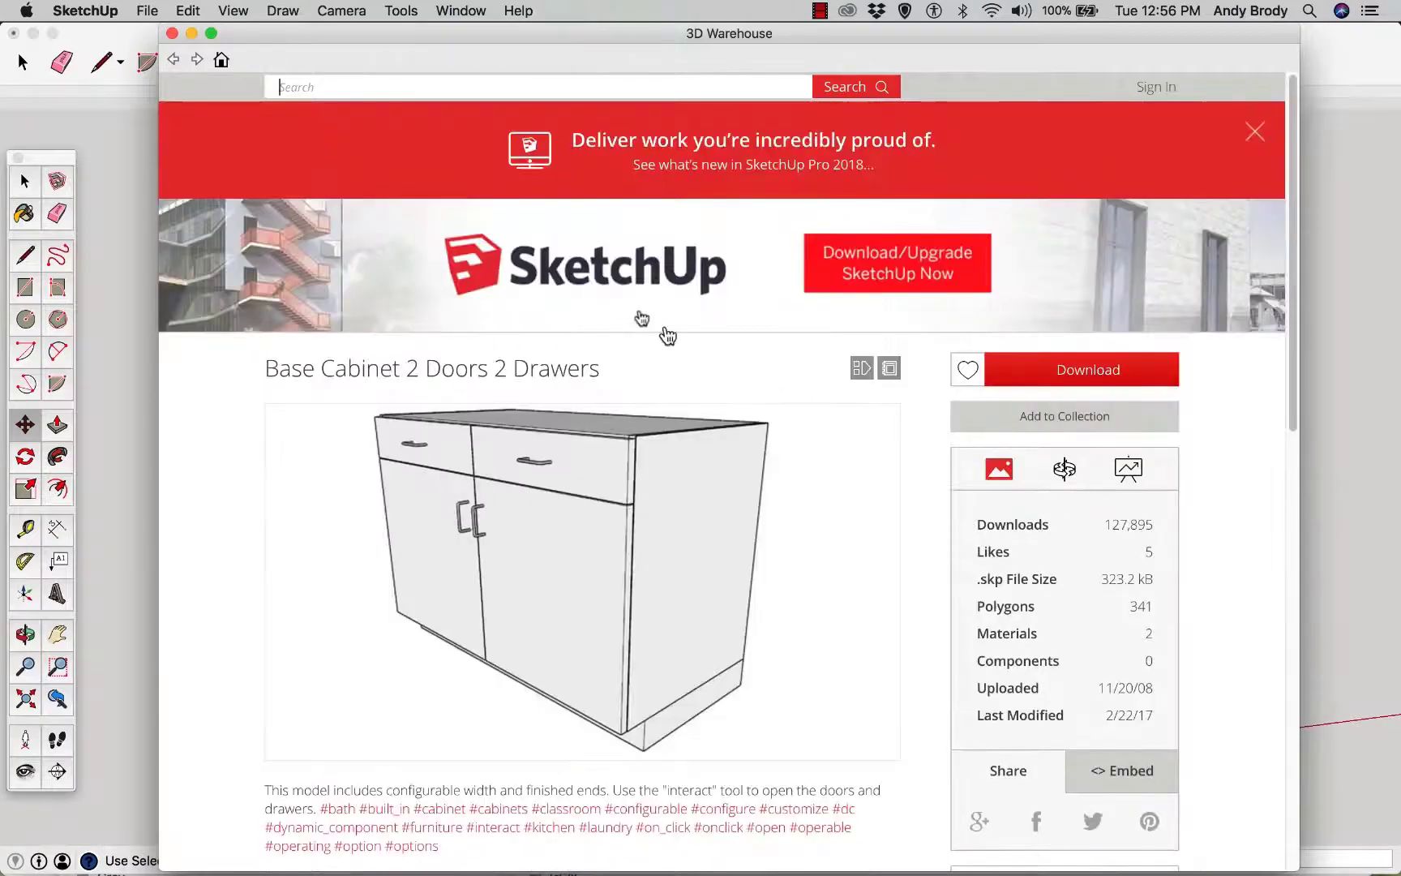
left_click(172, 32)
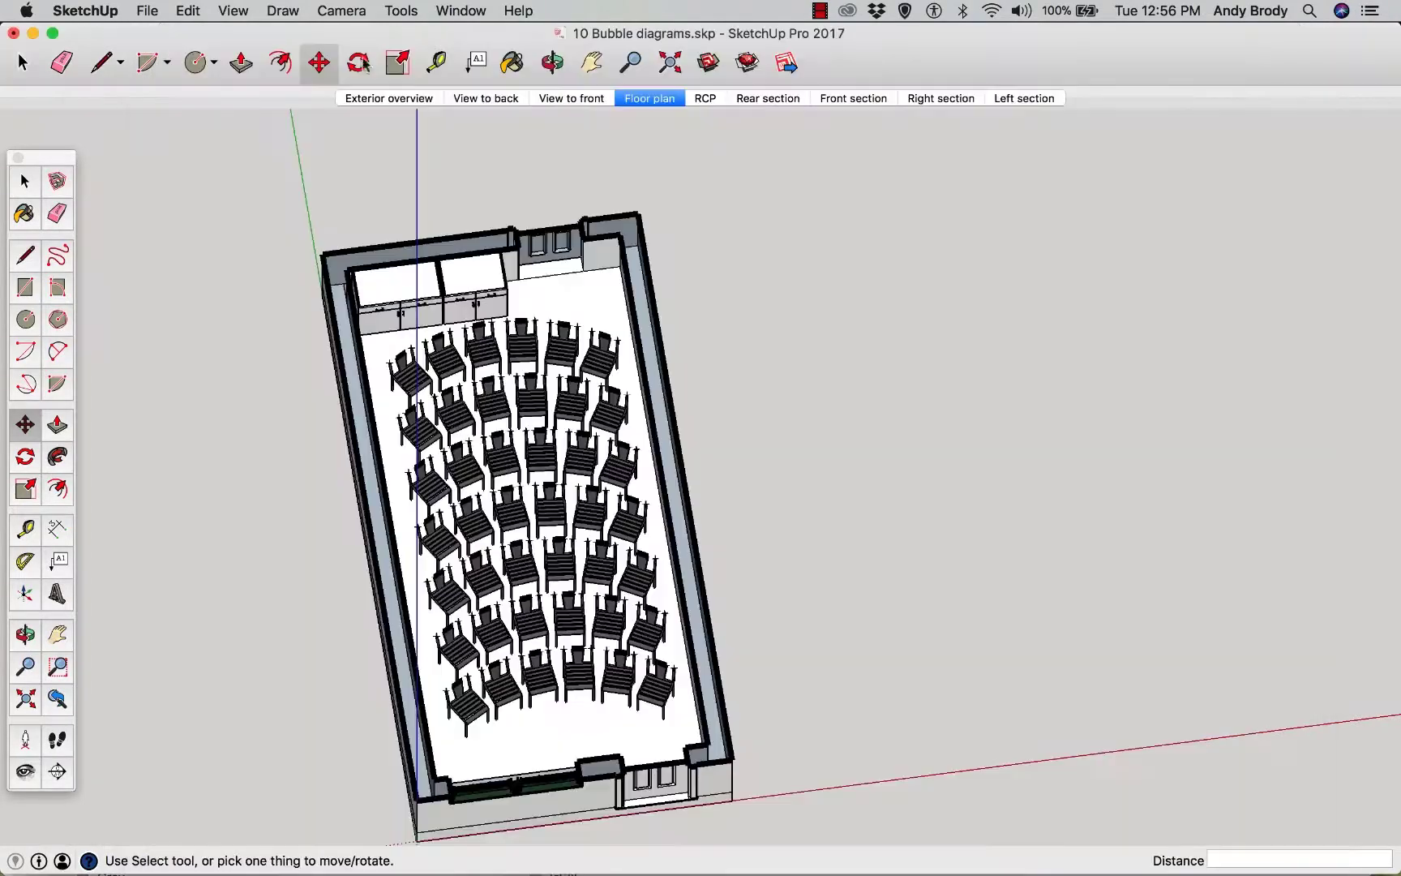
- Show the Layers list and paste a copy of the chair row nearest the front wall onto the open ground beside the building
left_click(448, 10)
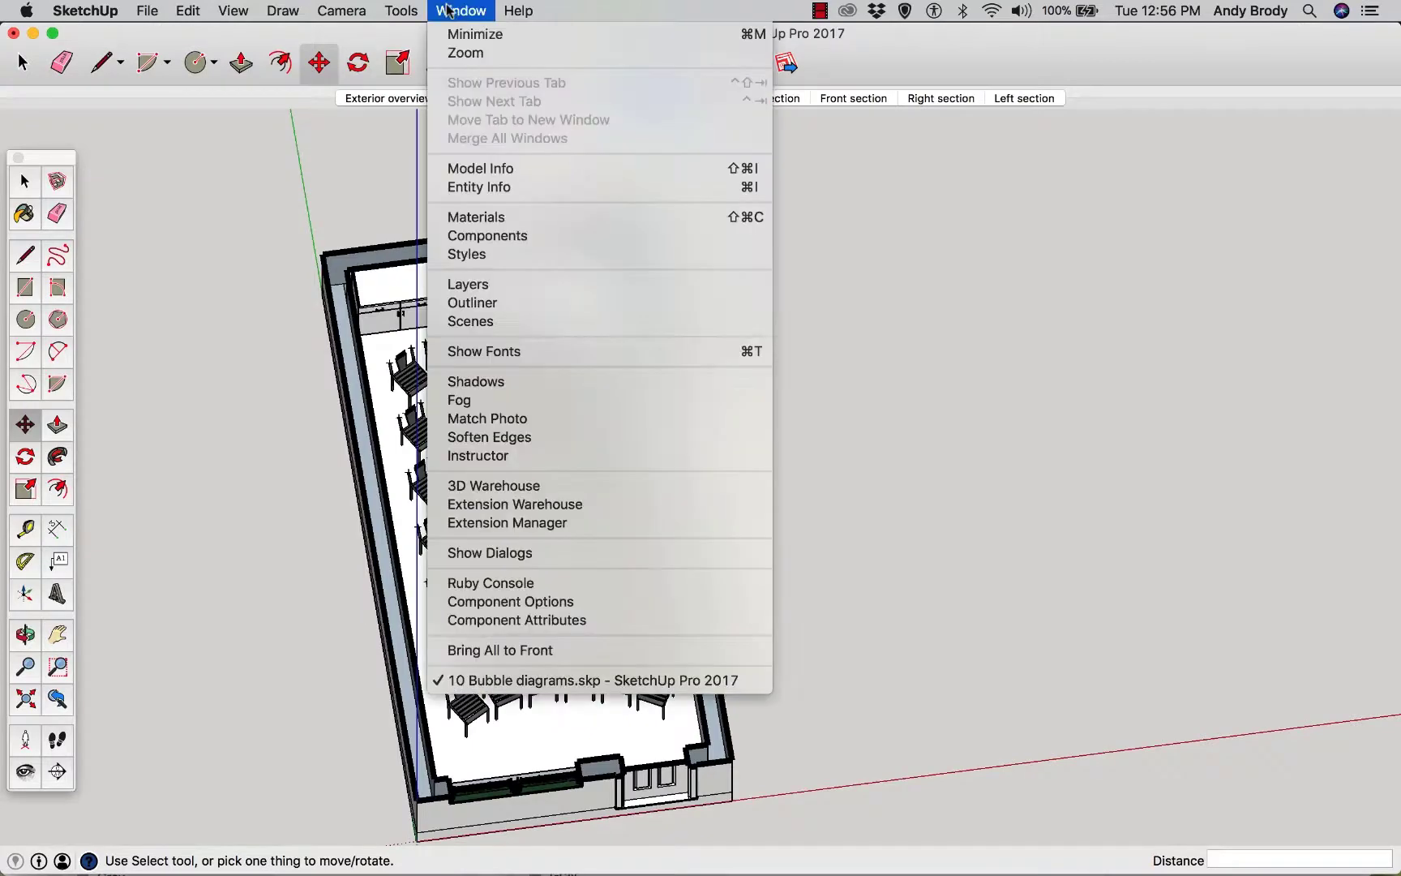
left_click(492, 289)
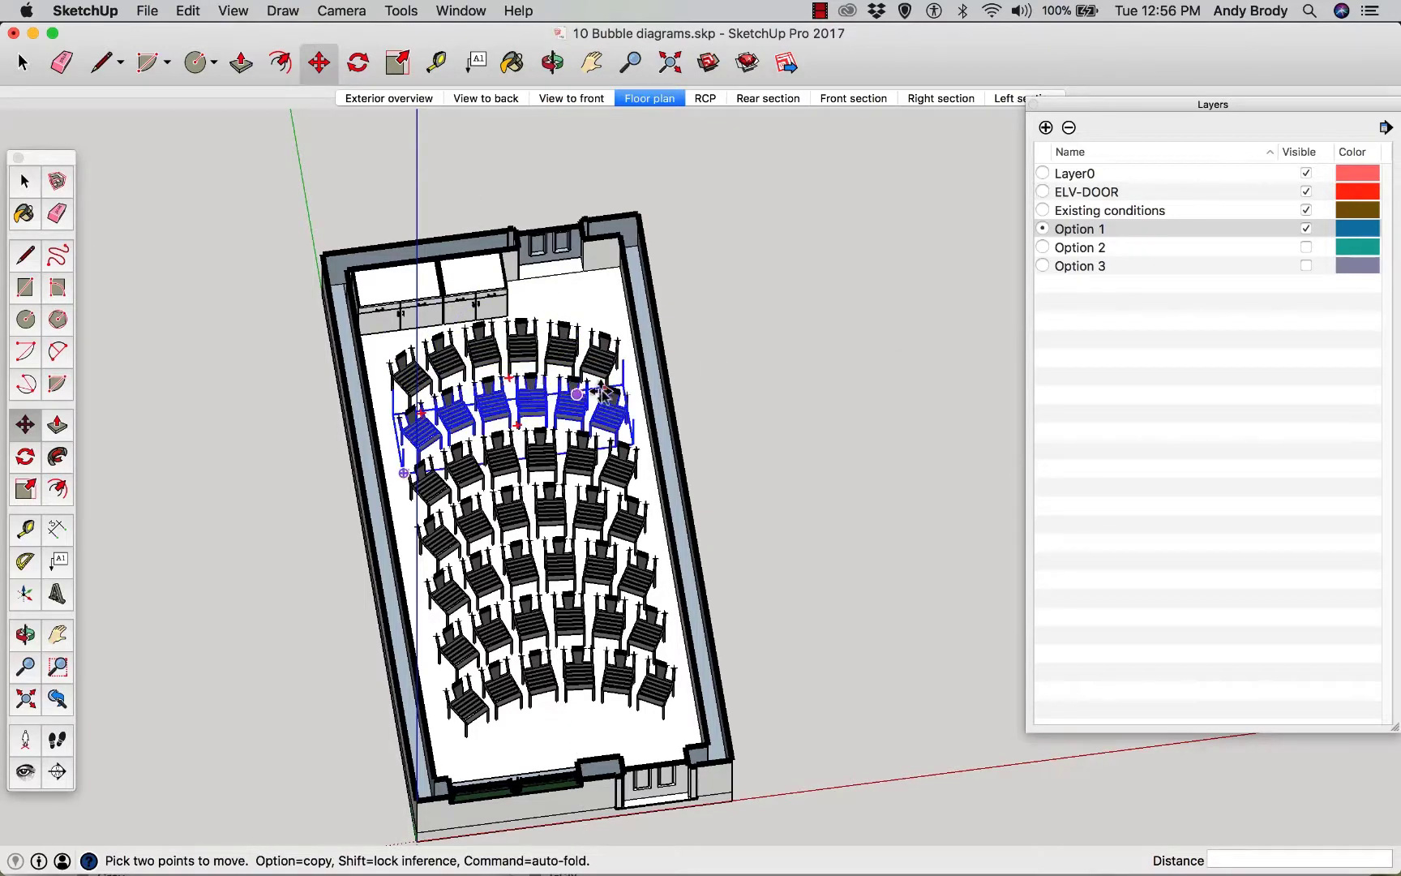
key("space")
left_click(563, 363)
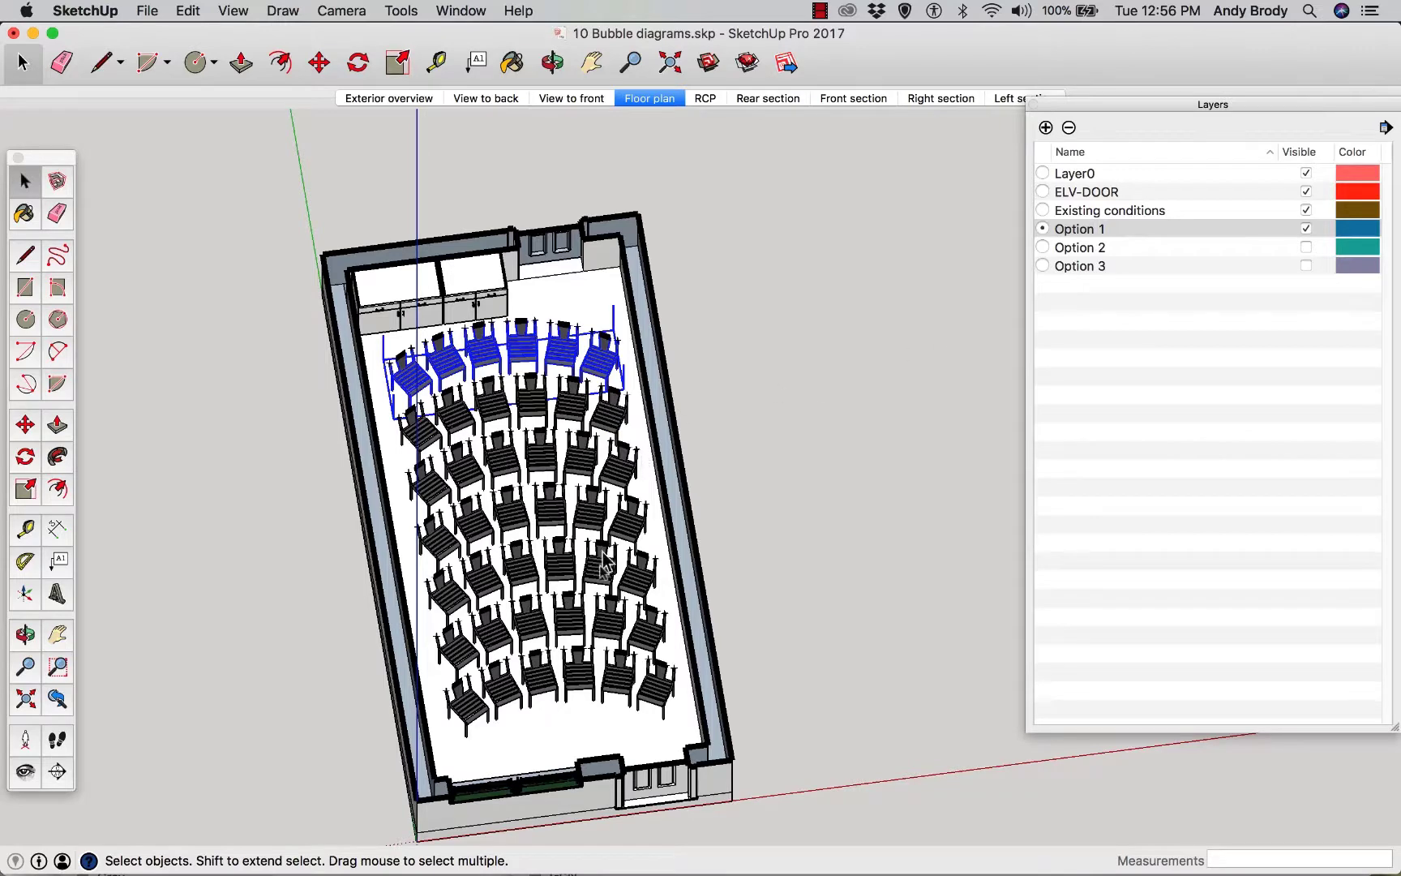
left_click(573, 683)
key("super+c")
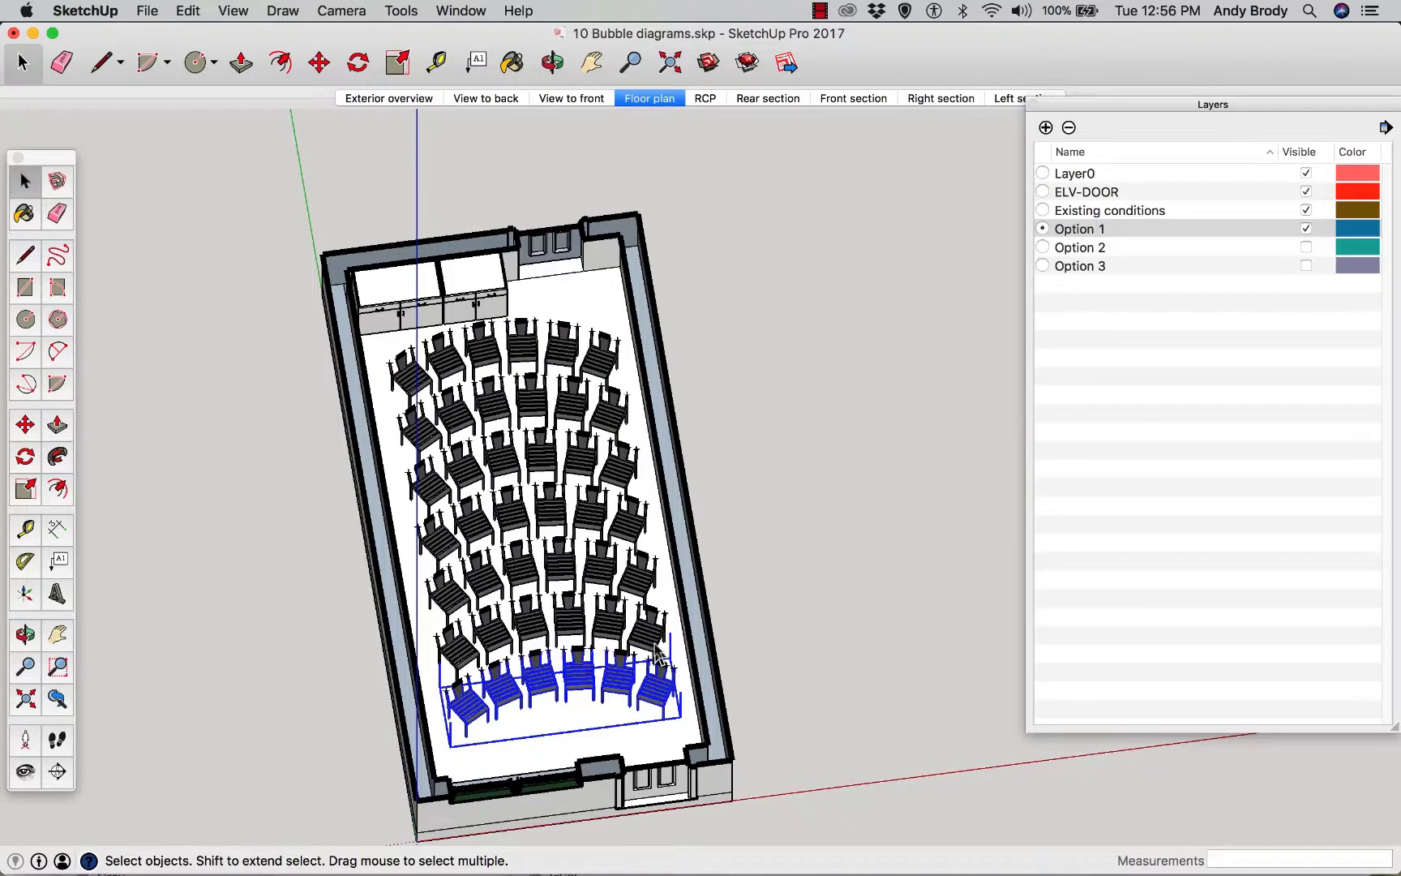
key("super+v")
left_click(787, 671)
- Explode the pasted chair row into separate chairs and move them together about 11 1/8"
key("m")
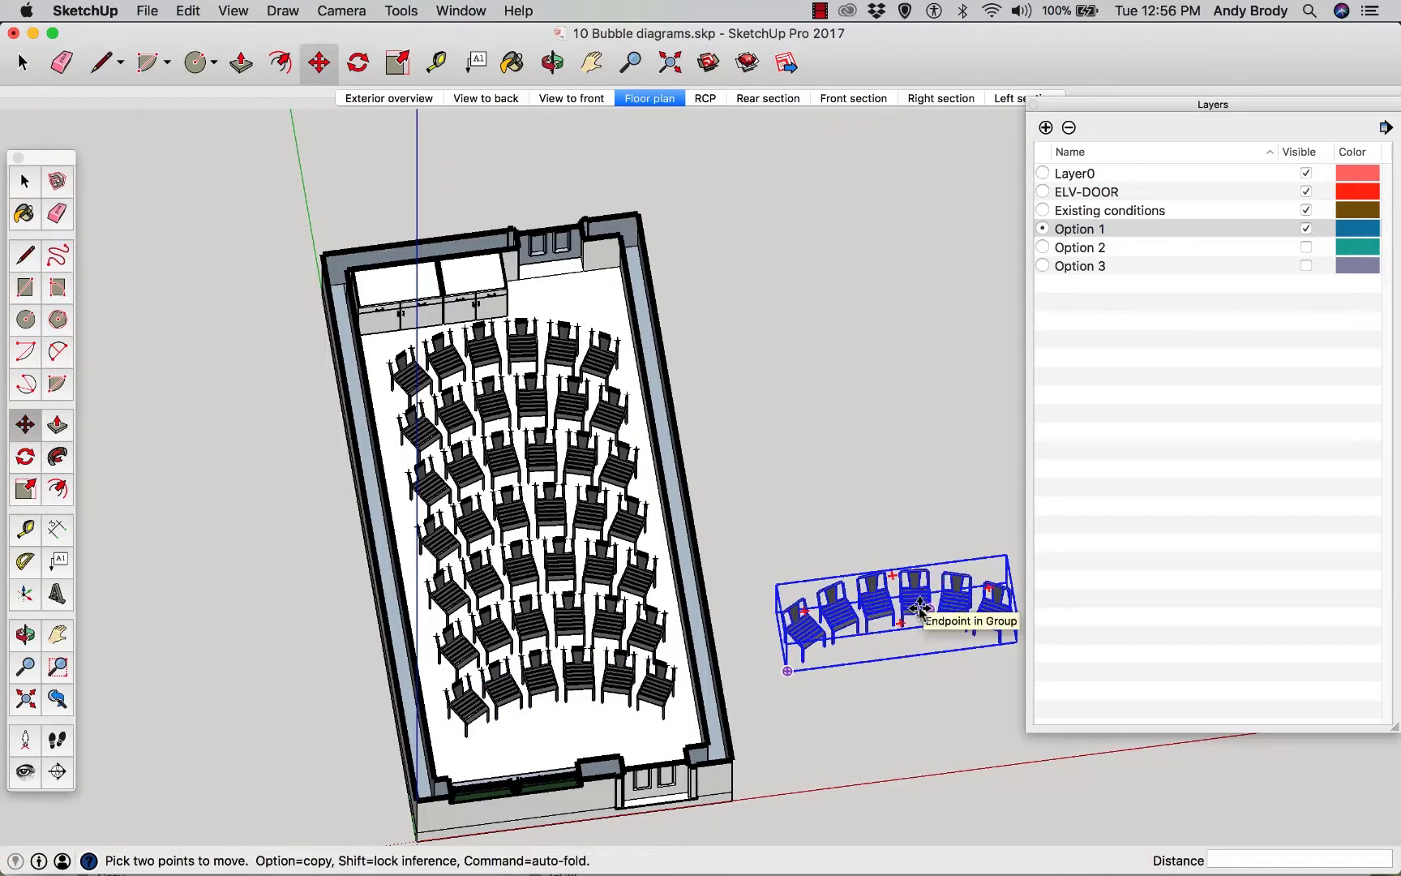
right_click(900, 609)
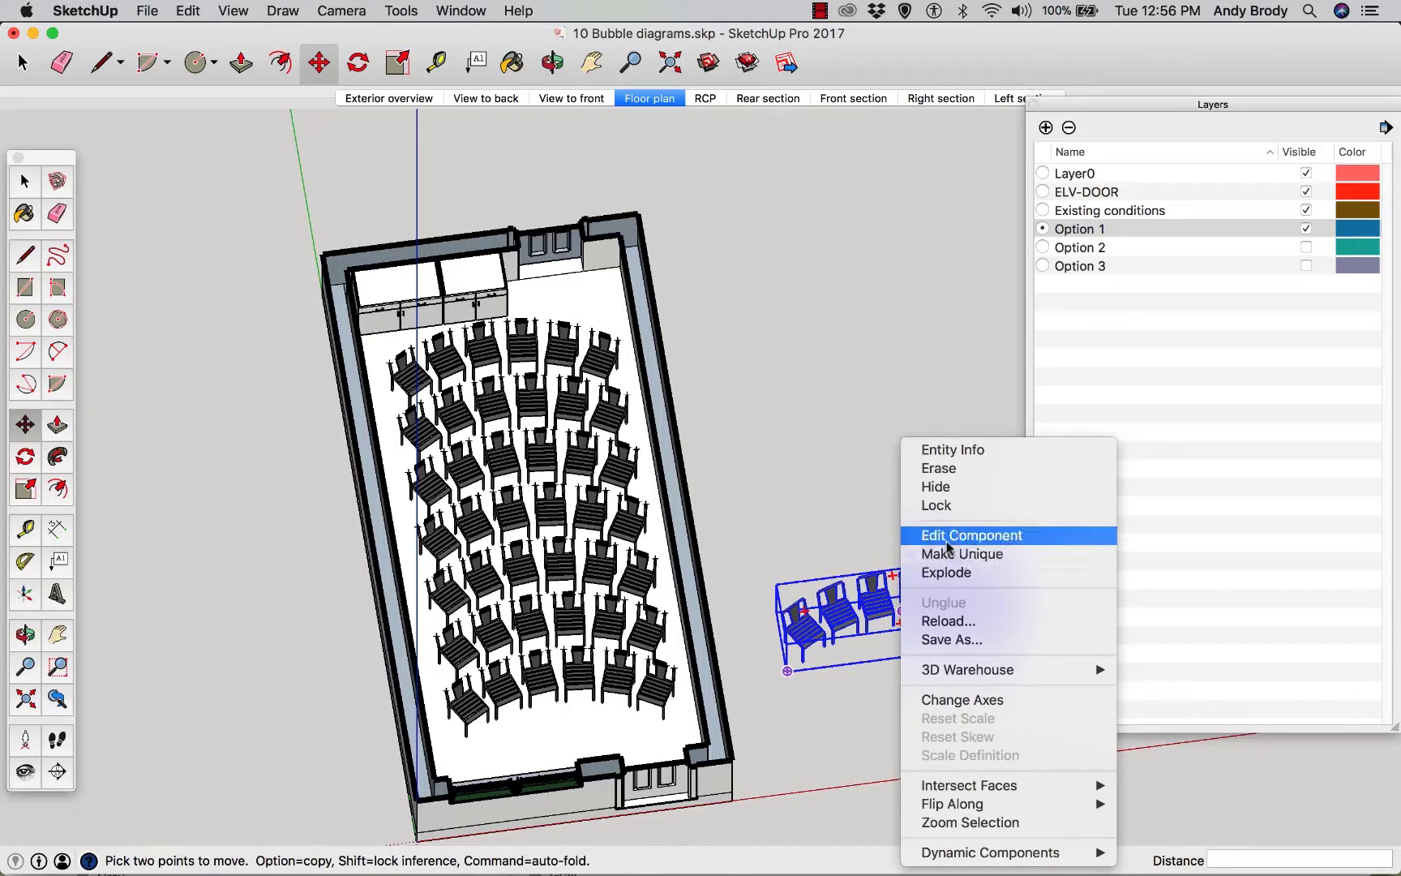
left_click(949, 572)
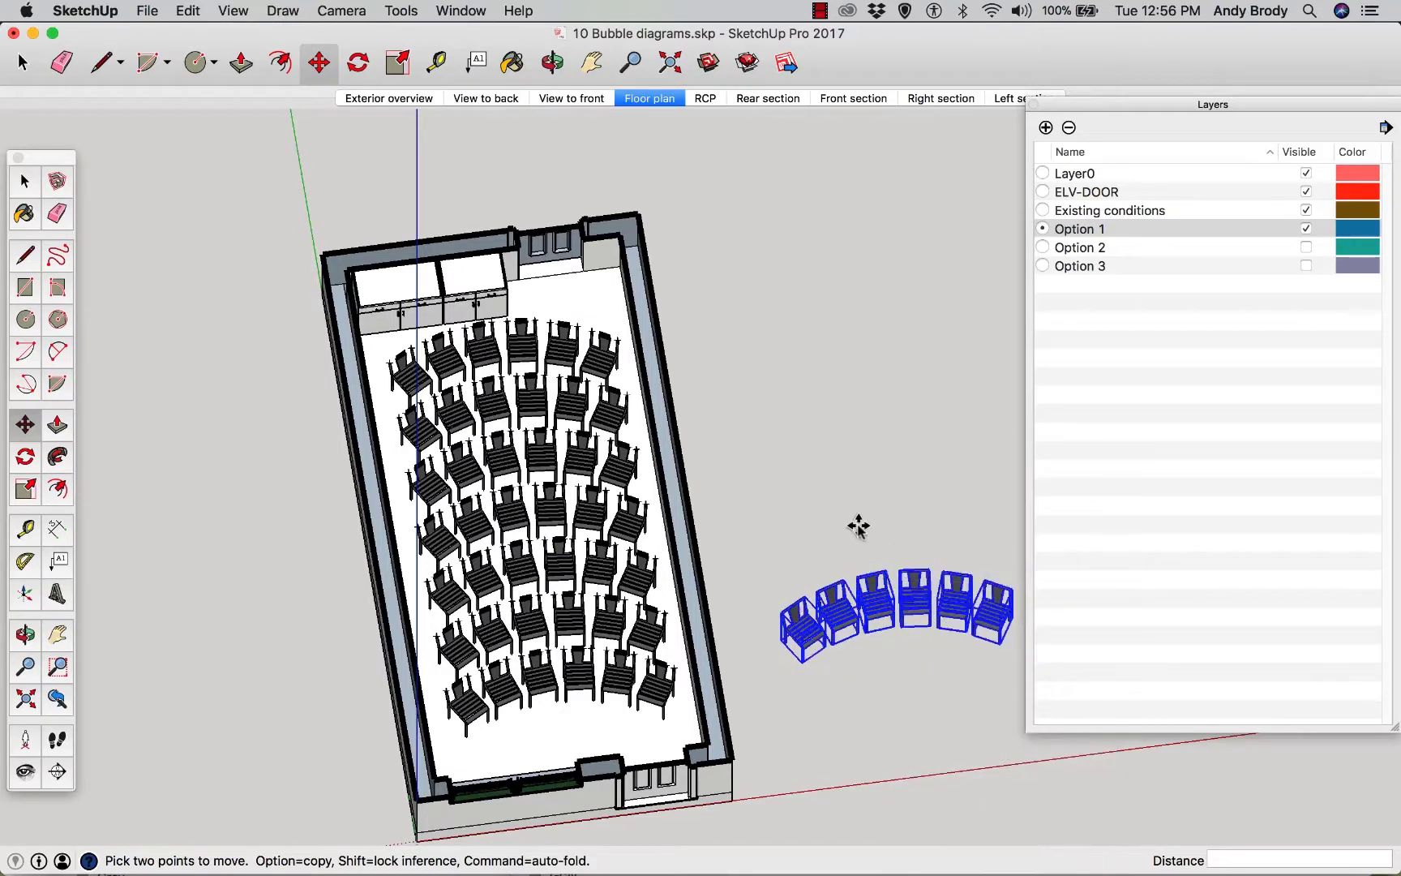
left_click(858, 526)
left_click(860, 548)
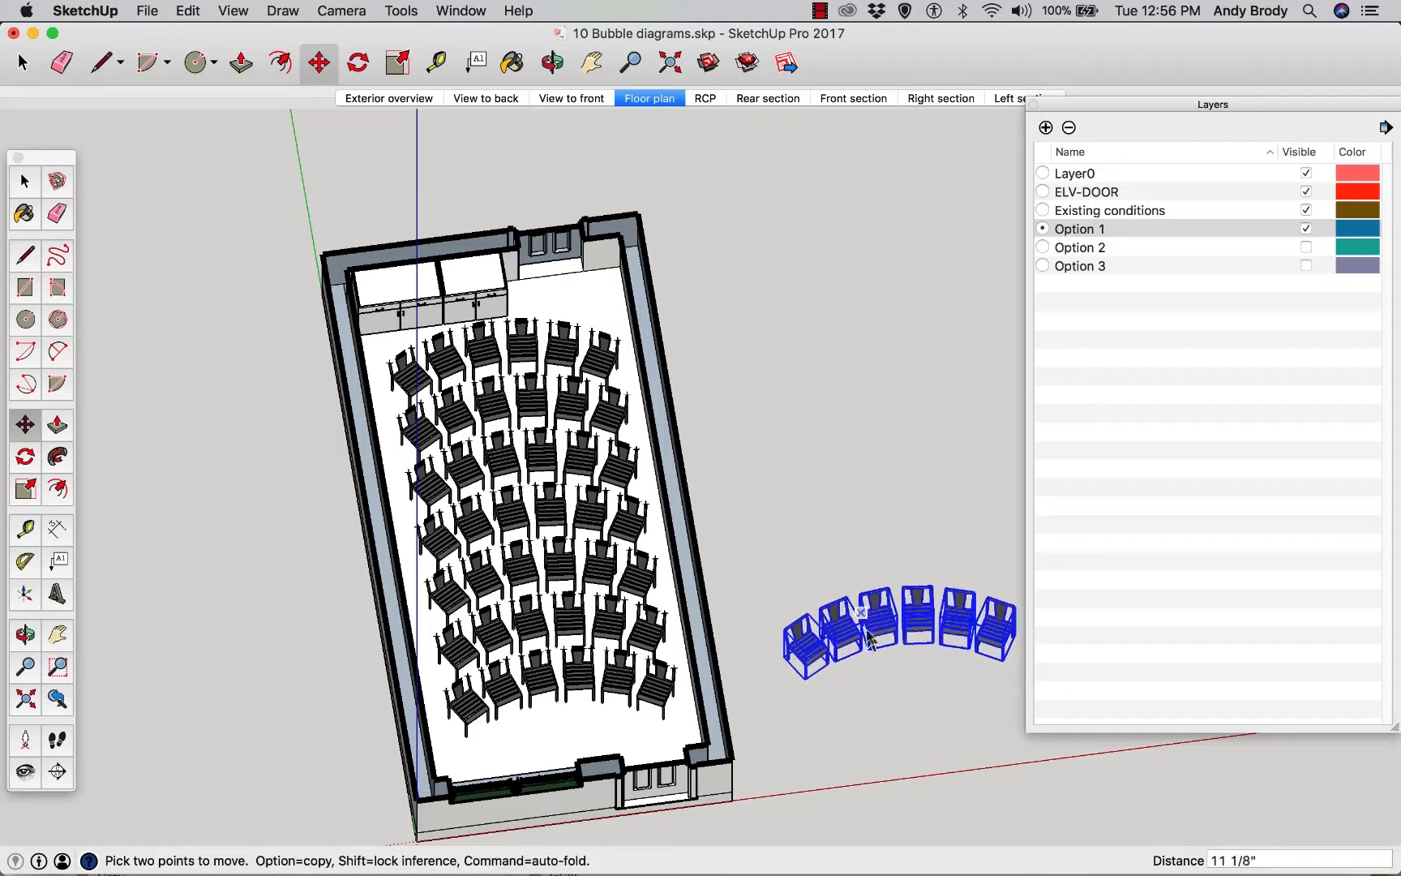
- Delete the loose chairs outside the building except the straight-facing one near the middle of the row
key("space")
left_click(889, 690)
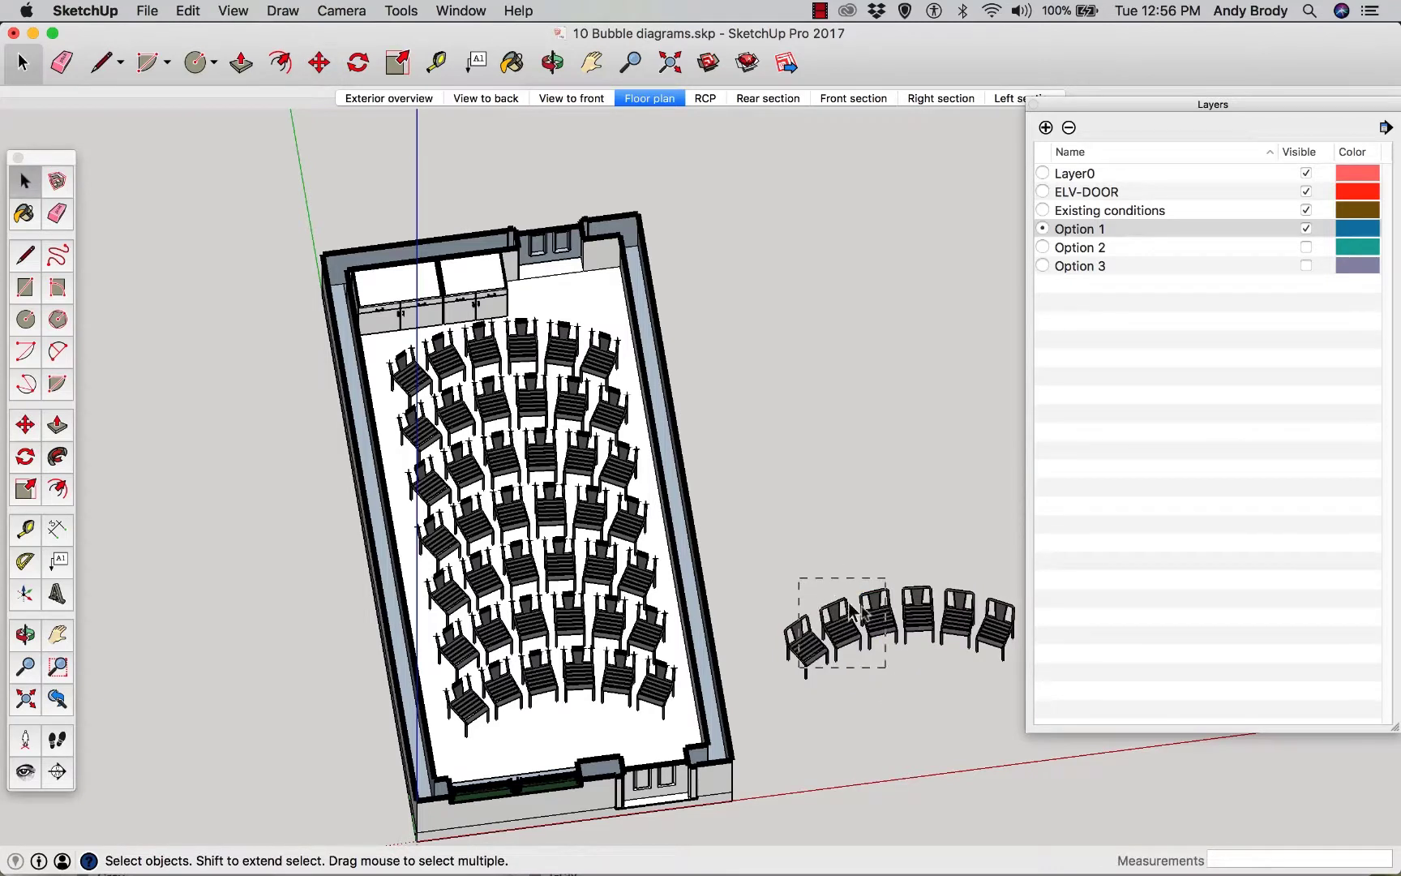
key("Delete")
left_click(994, 629)
key("Delete")
left_click(955, 621)
key("Delete")
- Open the Entity Info of the single chair outside the building and show its layer choices
right_click(921, 614)
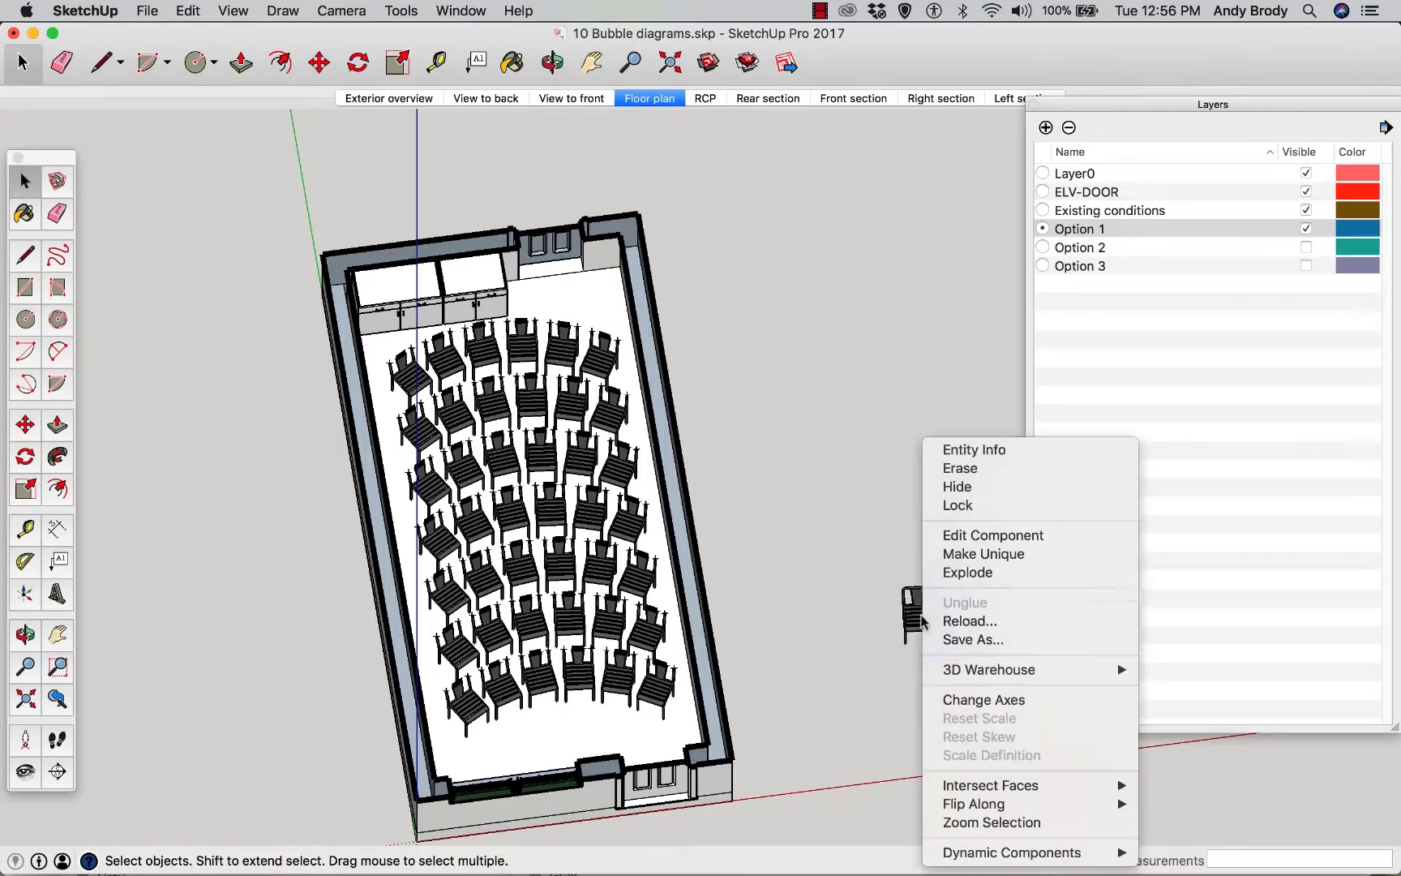
left_click(957, 451)
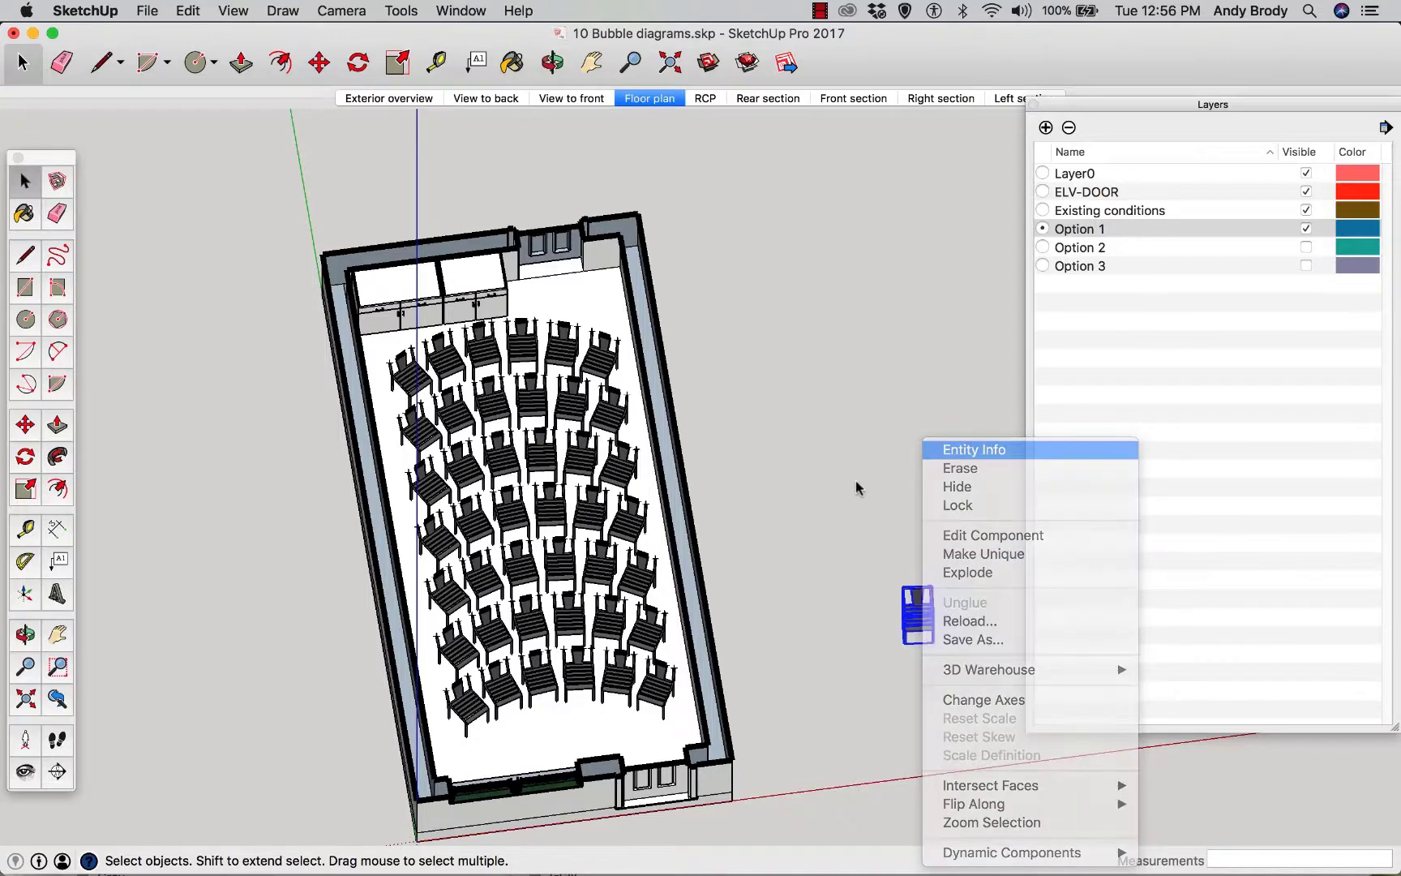
left_click(1043, 166)
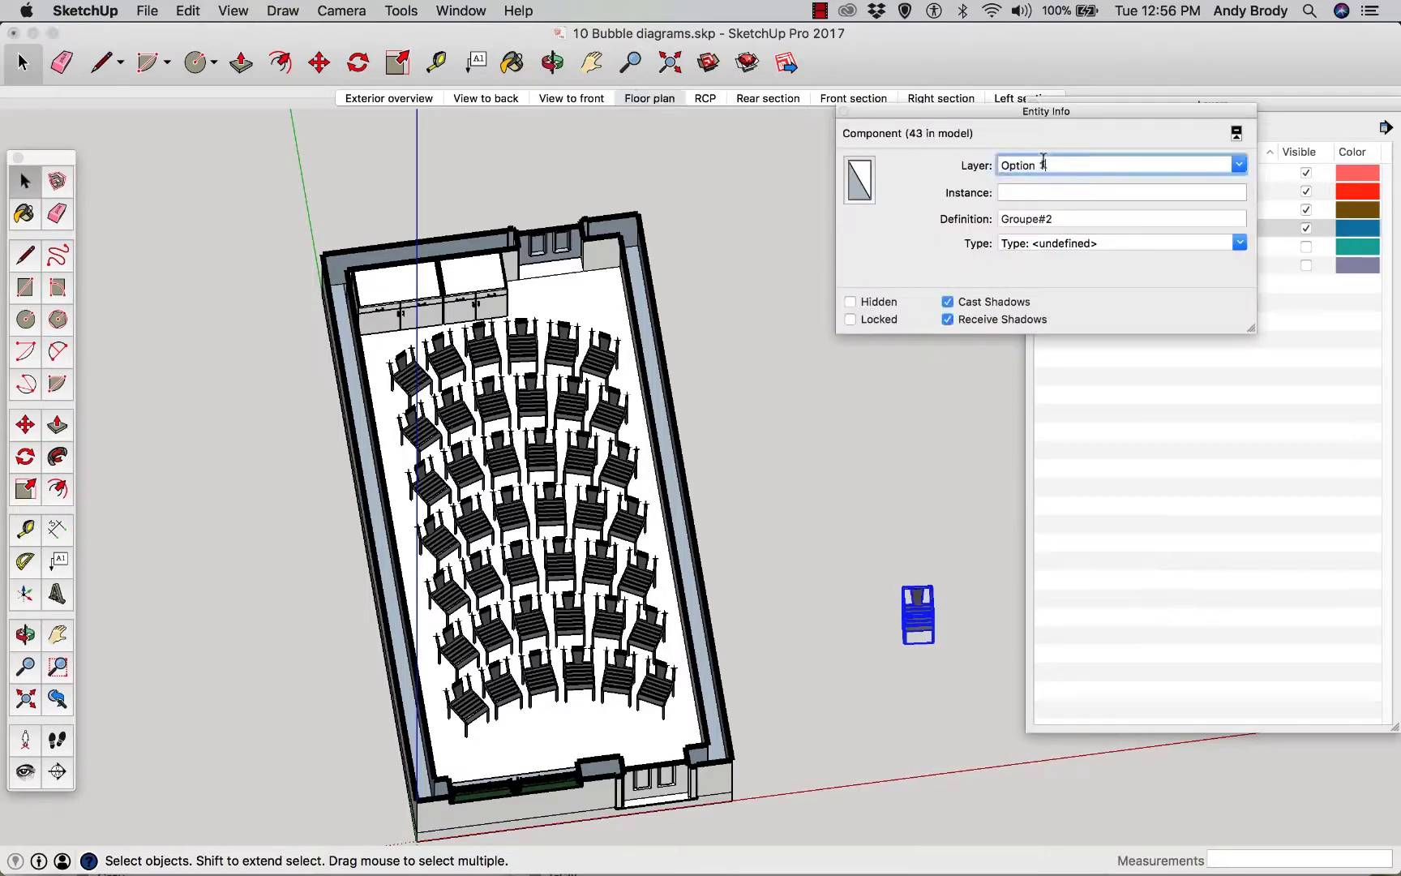
left_click(1239, 165)
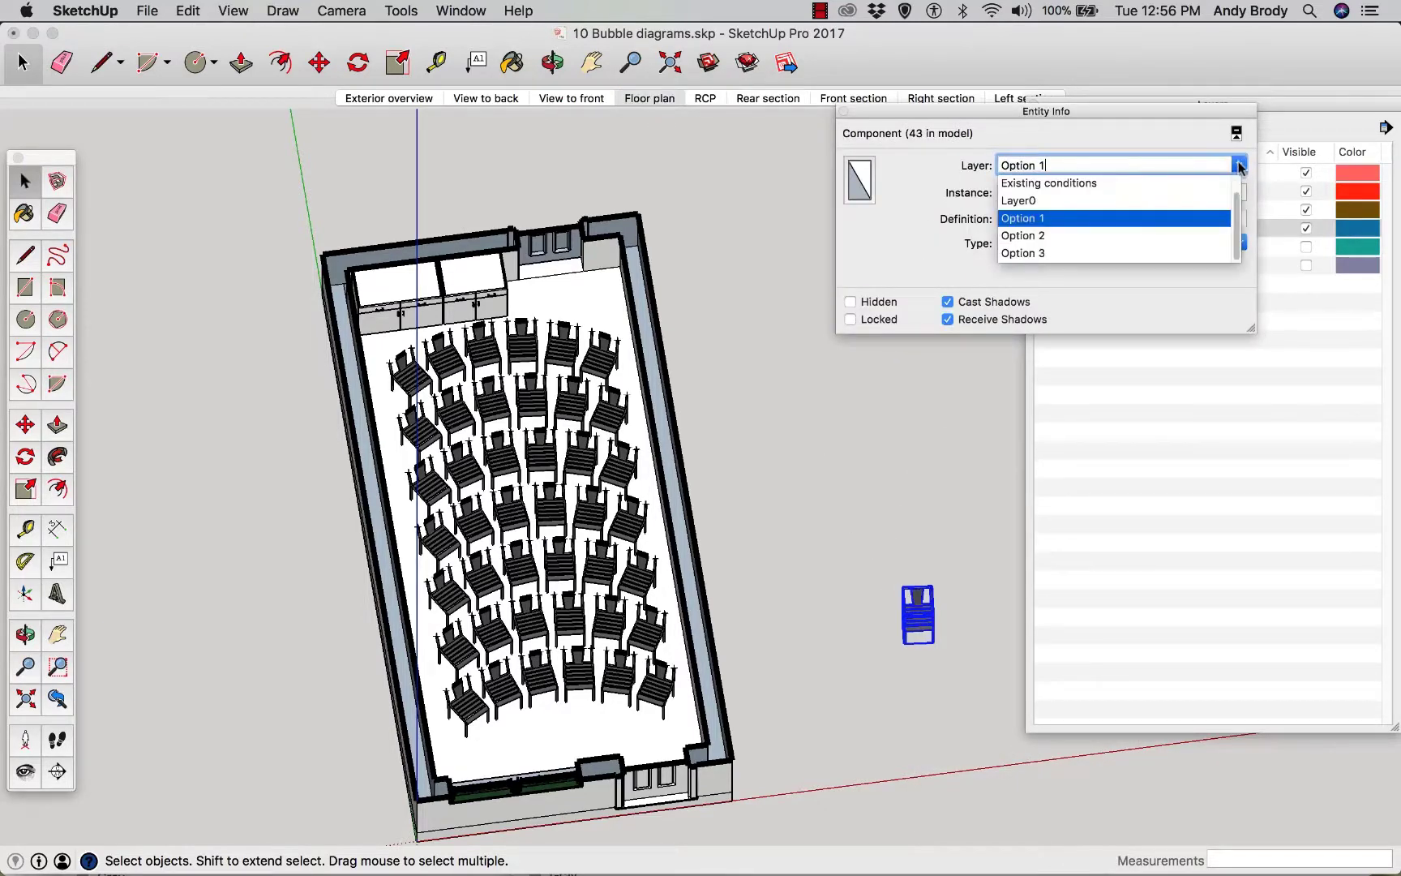
- Assign the loose chair outside the room to the Option 2 layer
left_click(1031, 254)
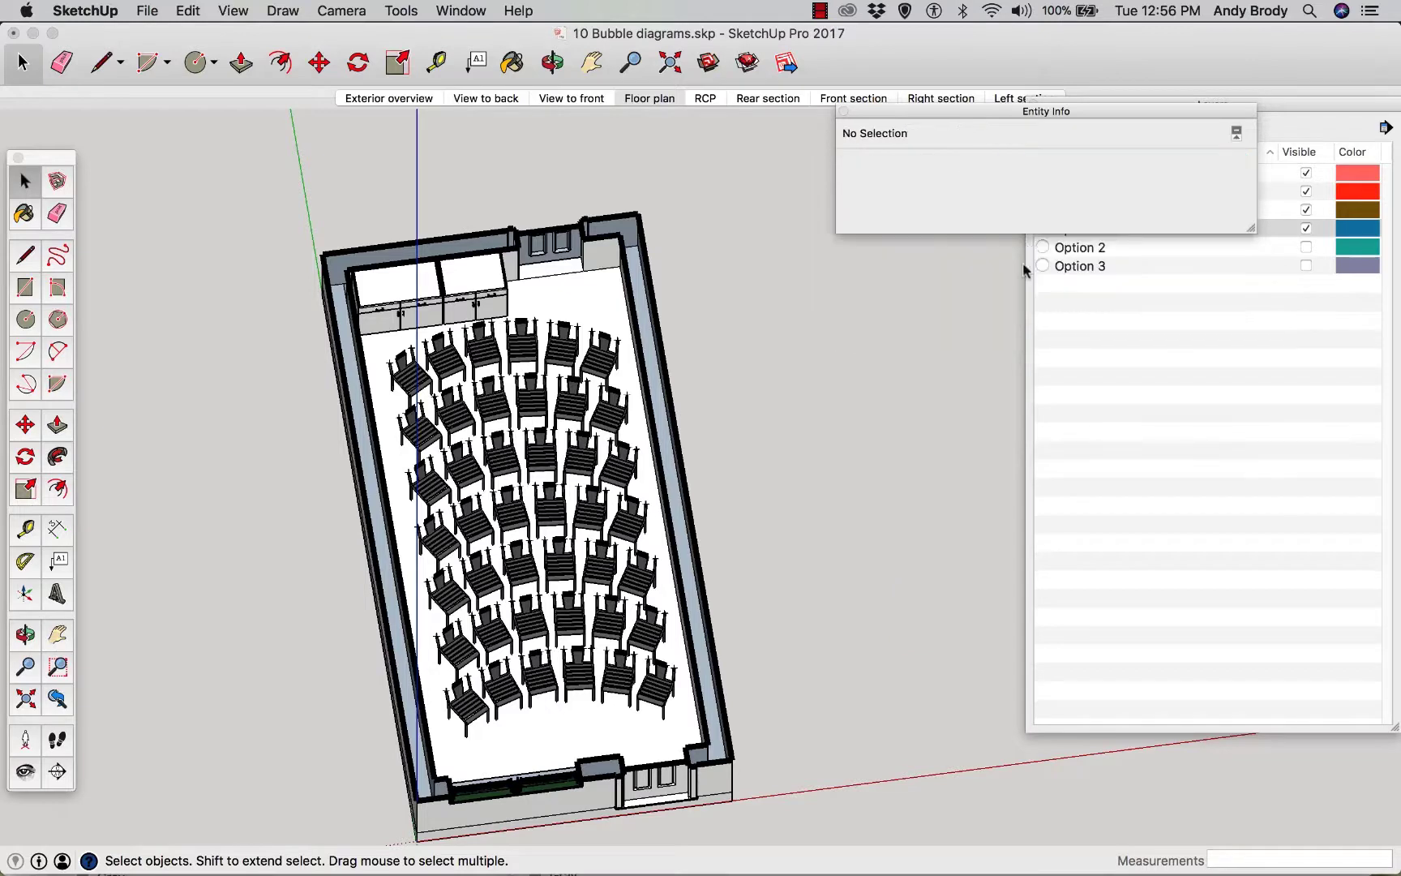
left_click(844, 112)
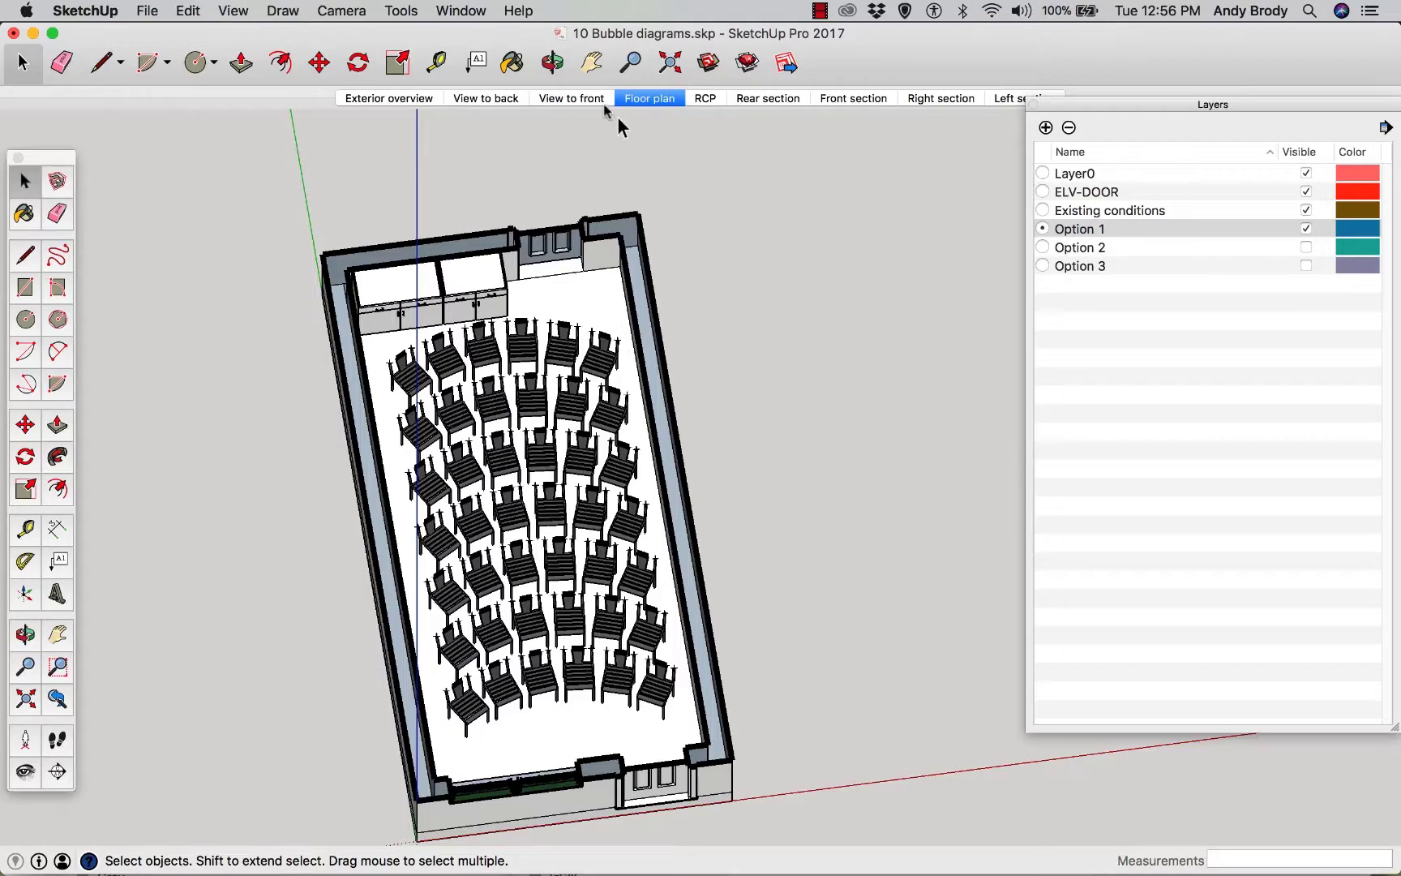
- From the Floor plan scene, add a new scene named "Option 1 plan" with the curved chair rows showing
left_click(642, 100)
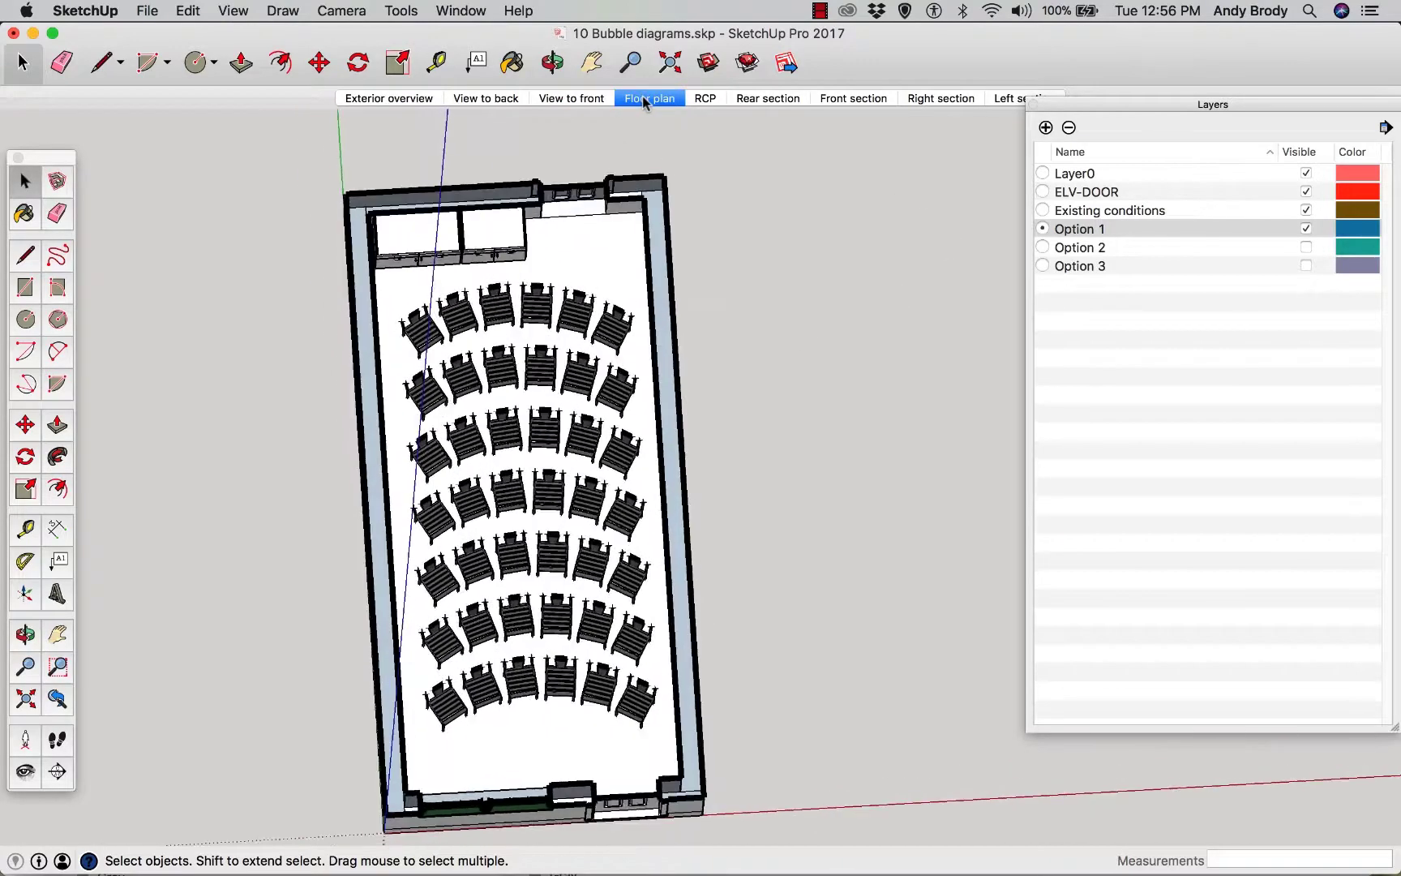
right_click(643, 99)
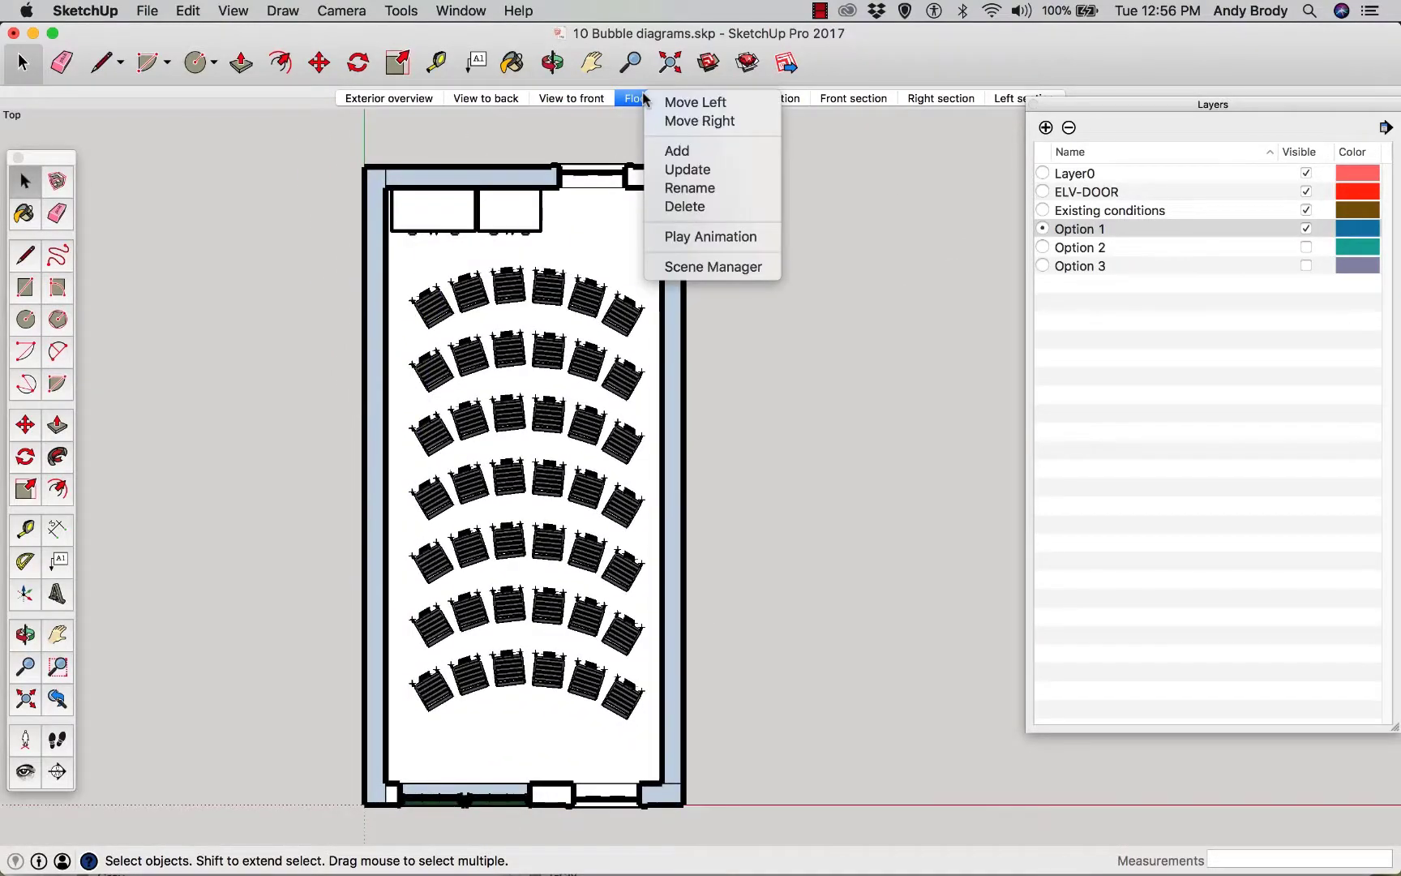
left_click(694, 148)
right_click(694, 99)
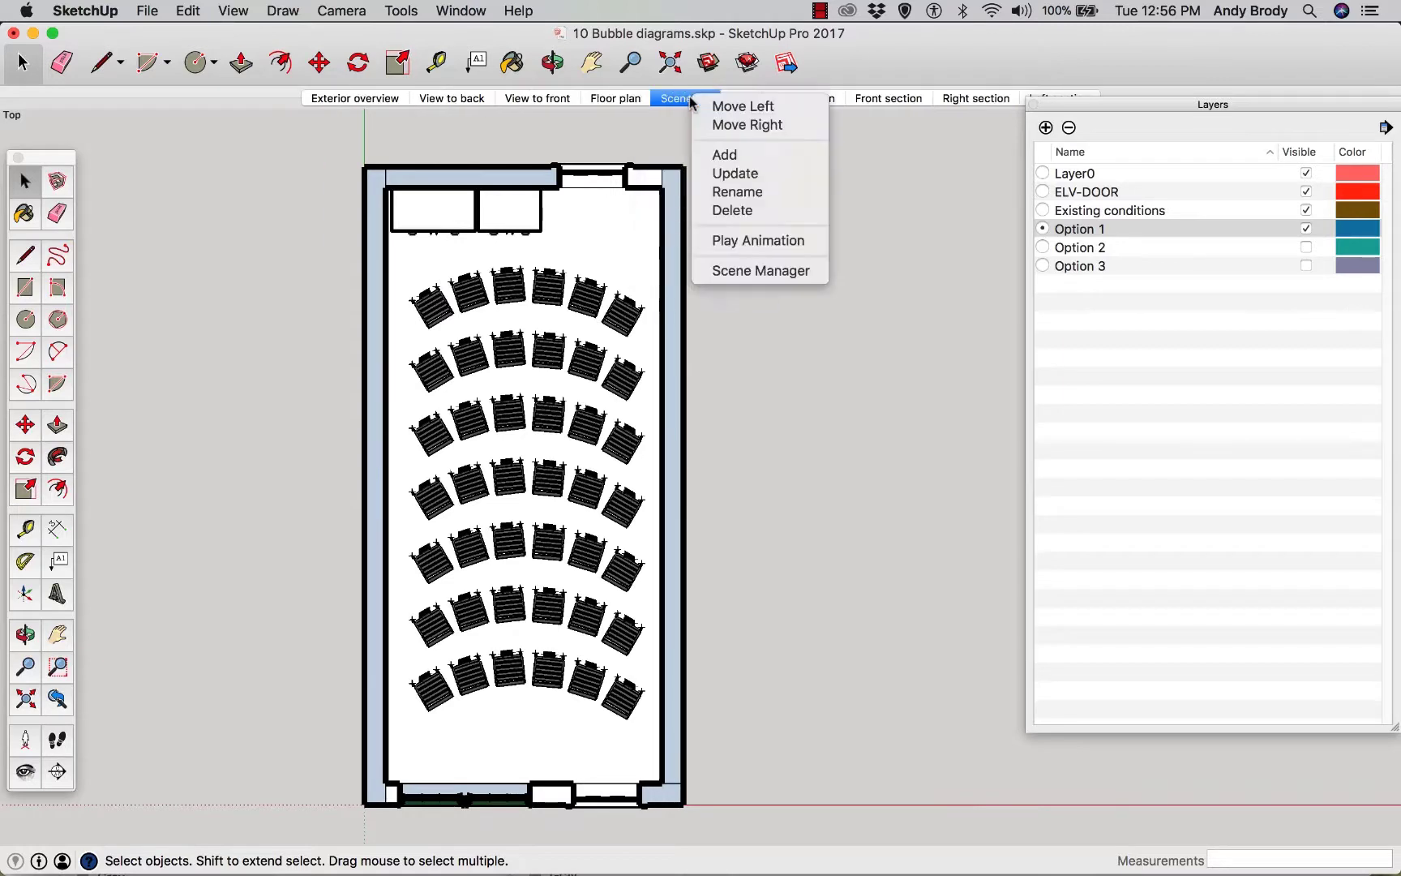
left_click(714, 188)
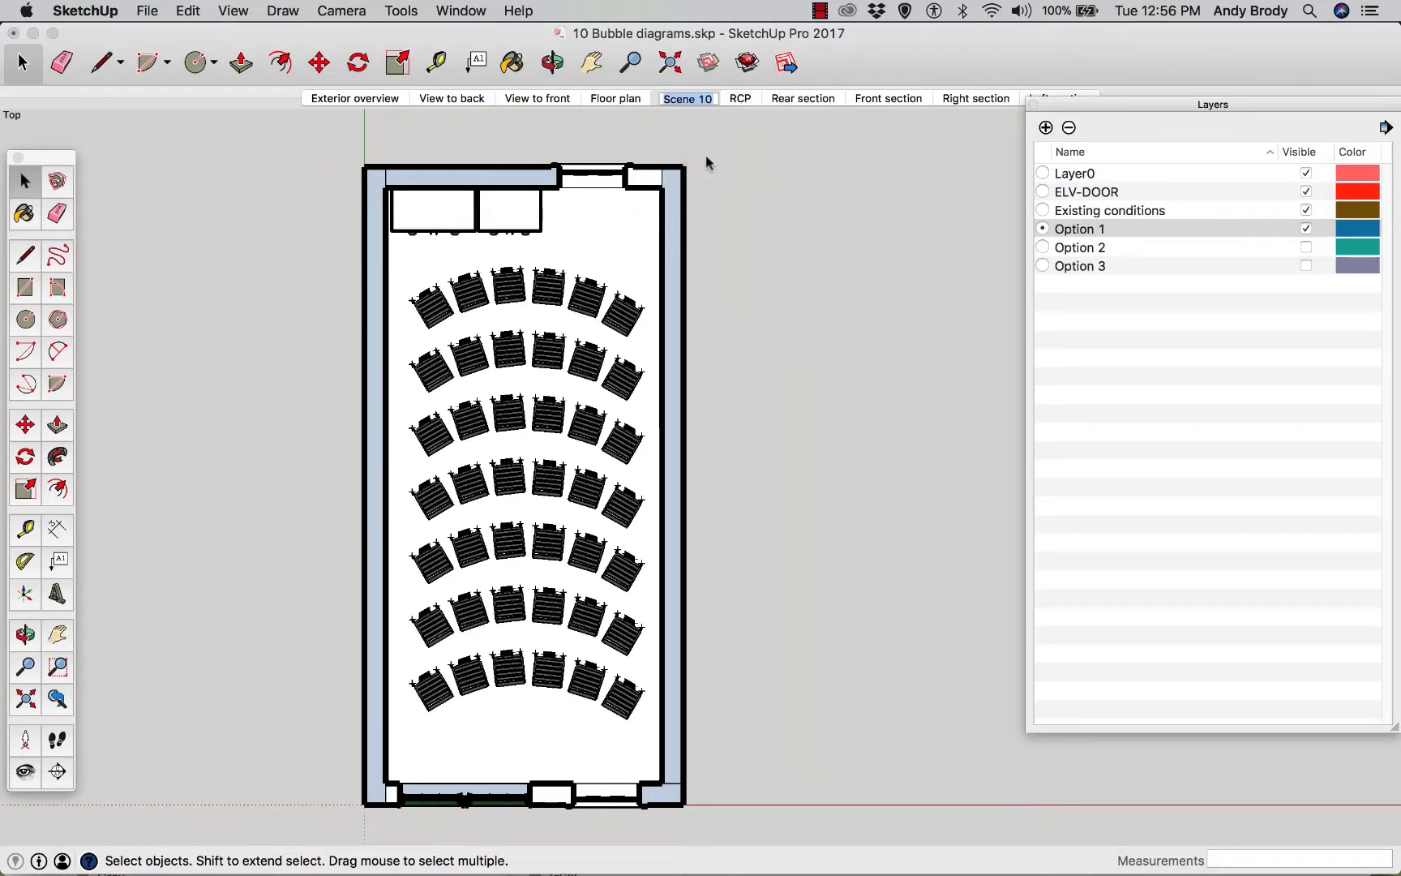
type("Option 1 plan")
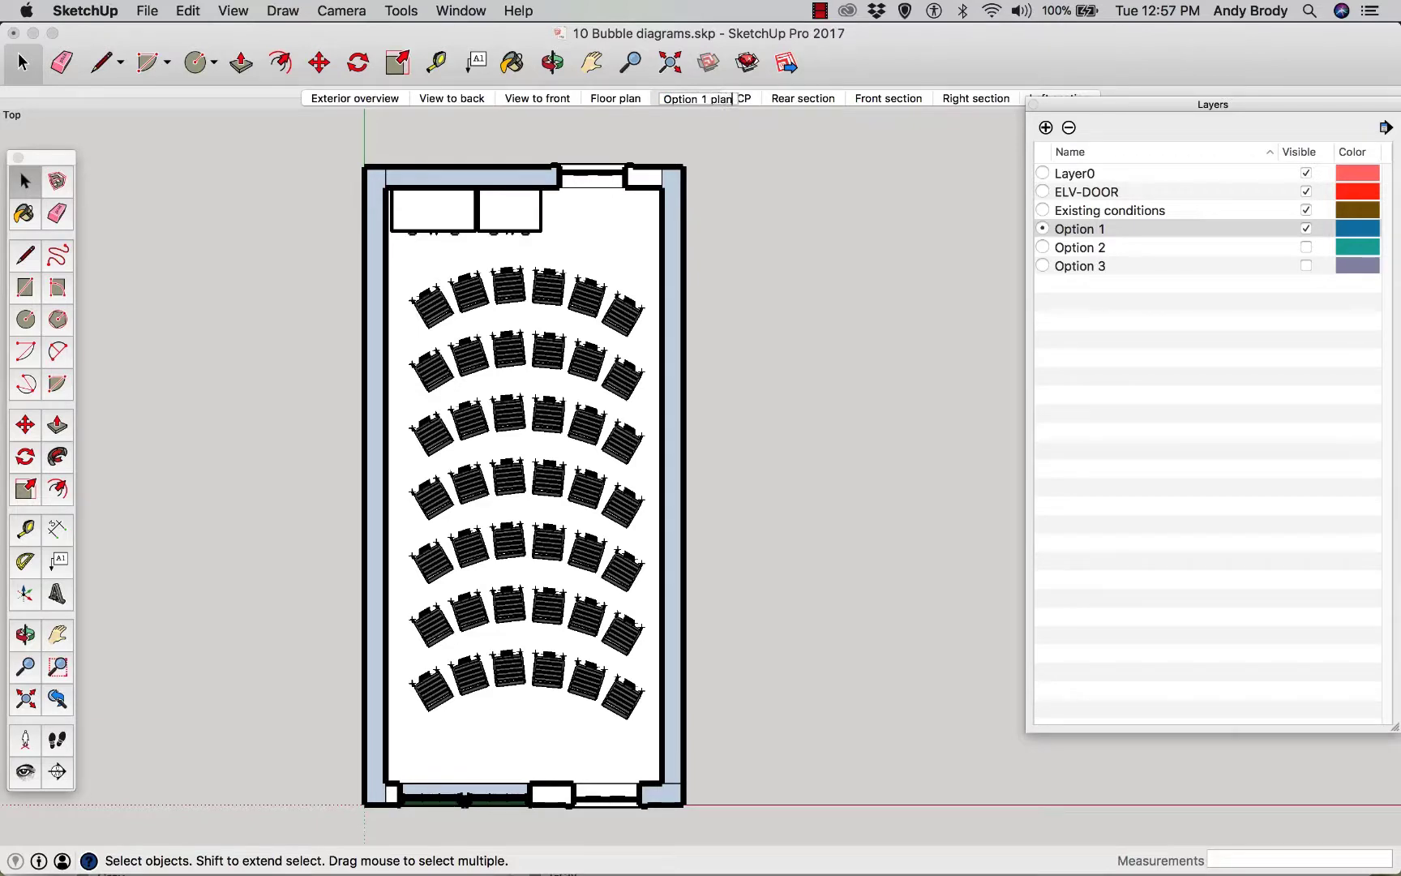
key("Return")
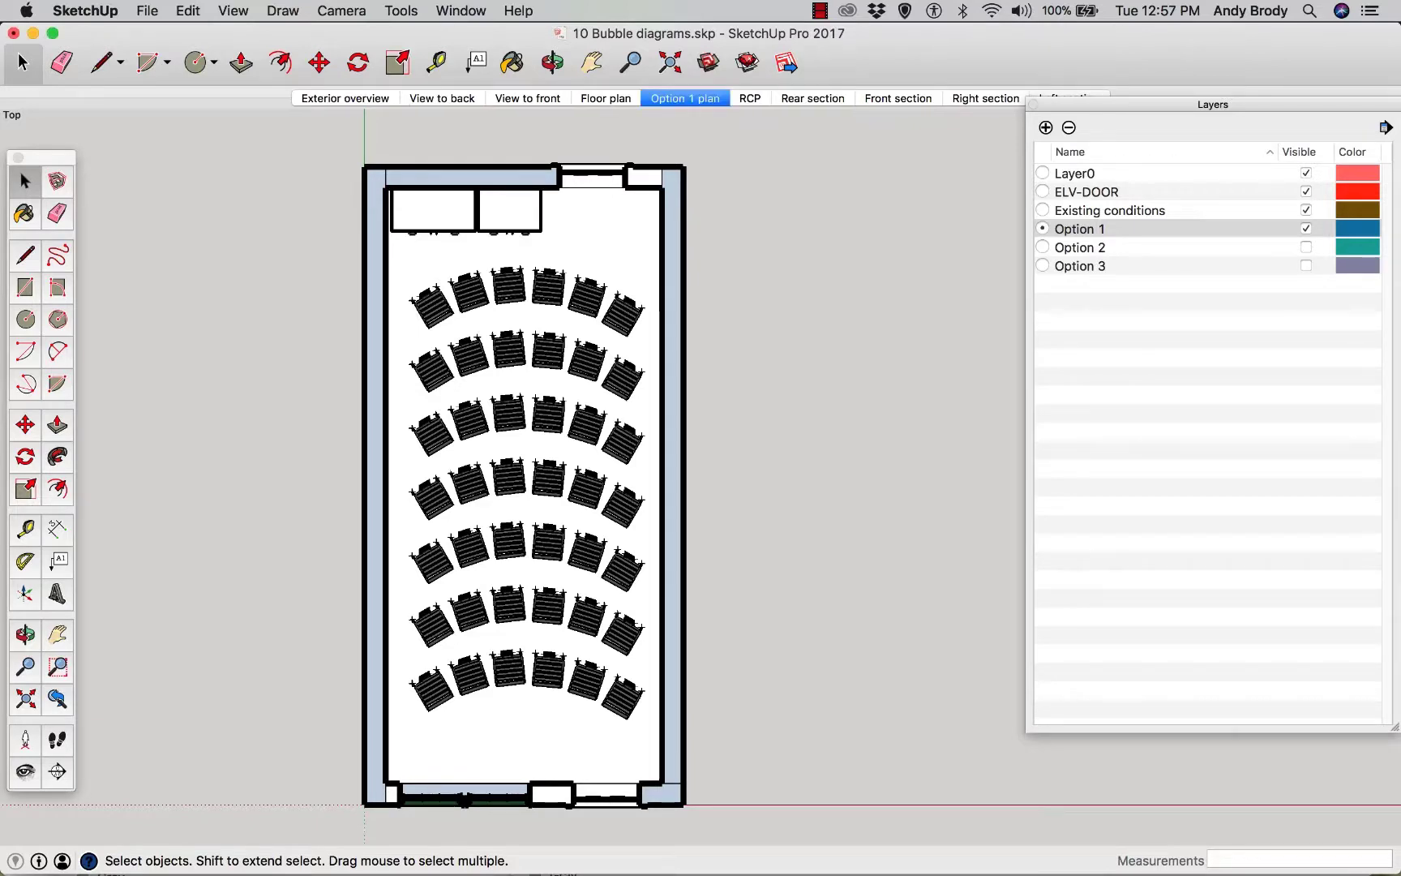
- Make Option 2 the current layer, hide the Option 1 layer, and add a scene named "Option 2 Plan"
left_click(1041, 248)
left_click(1305, 230)
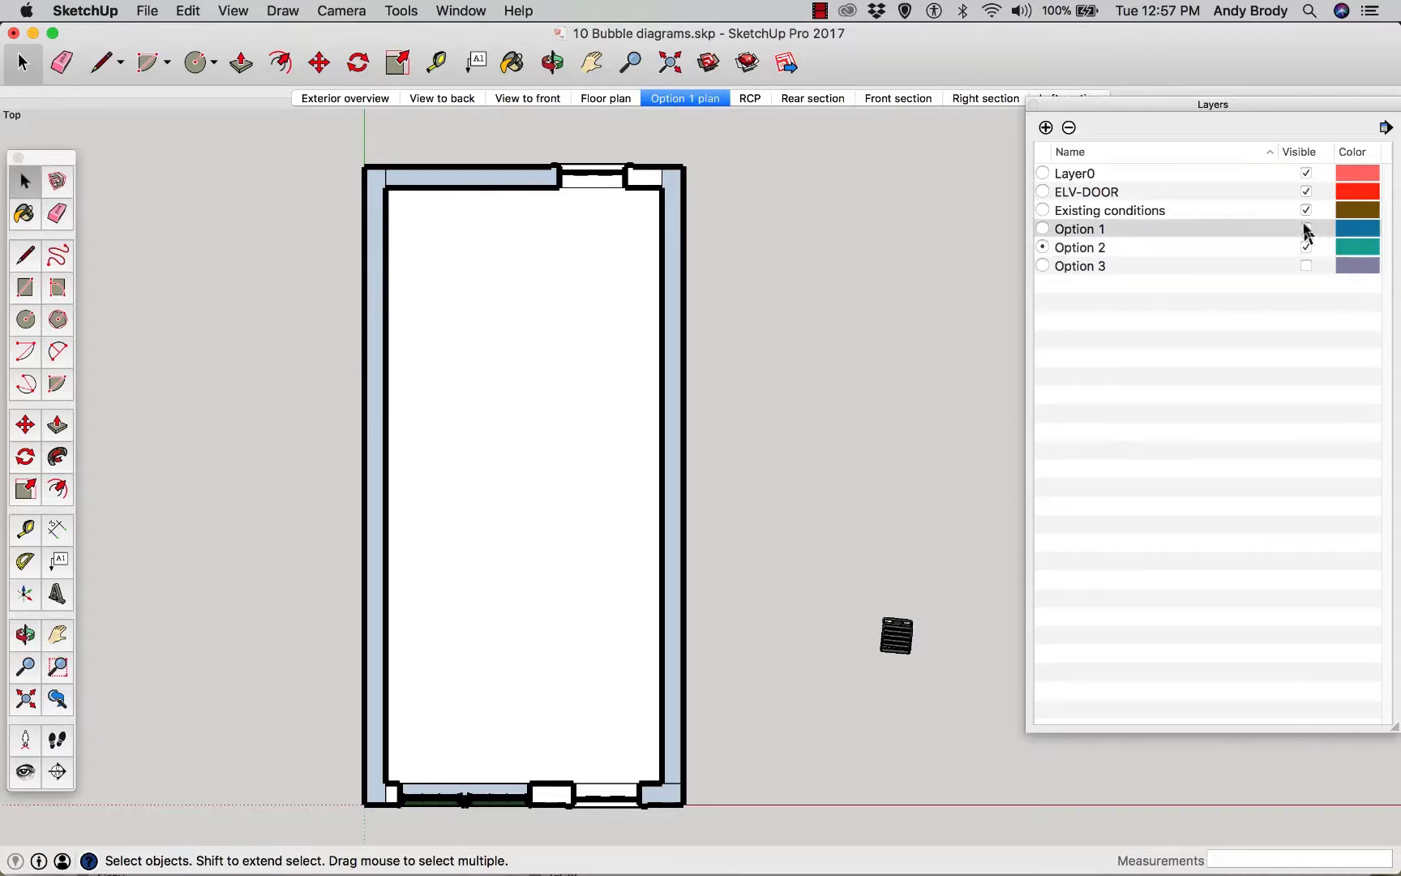
right_click(667, 100)
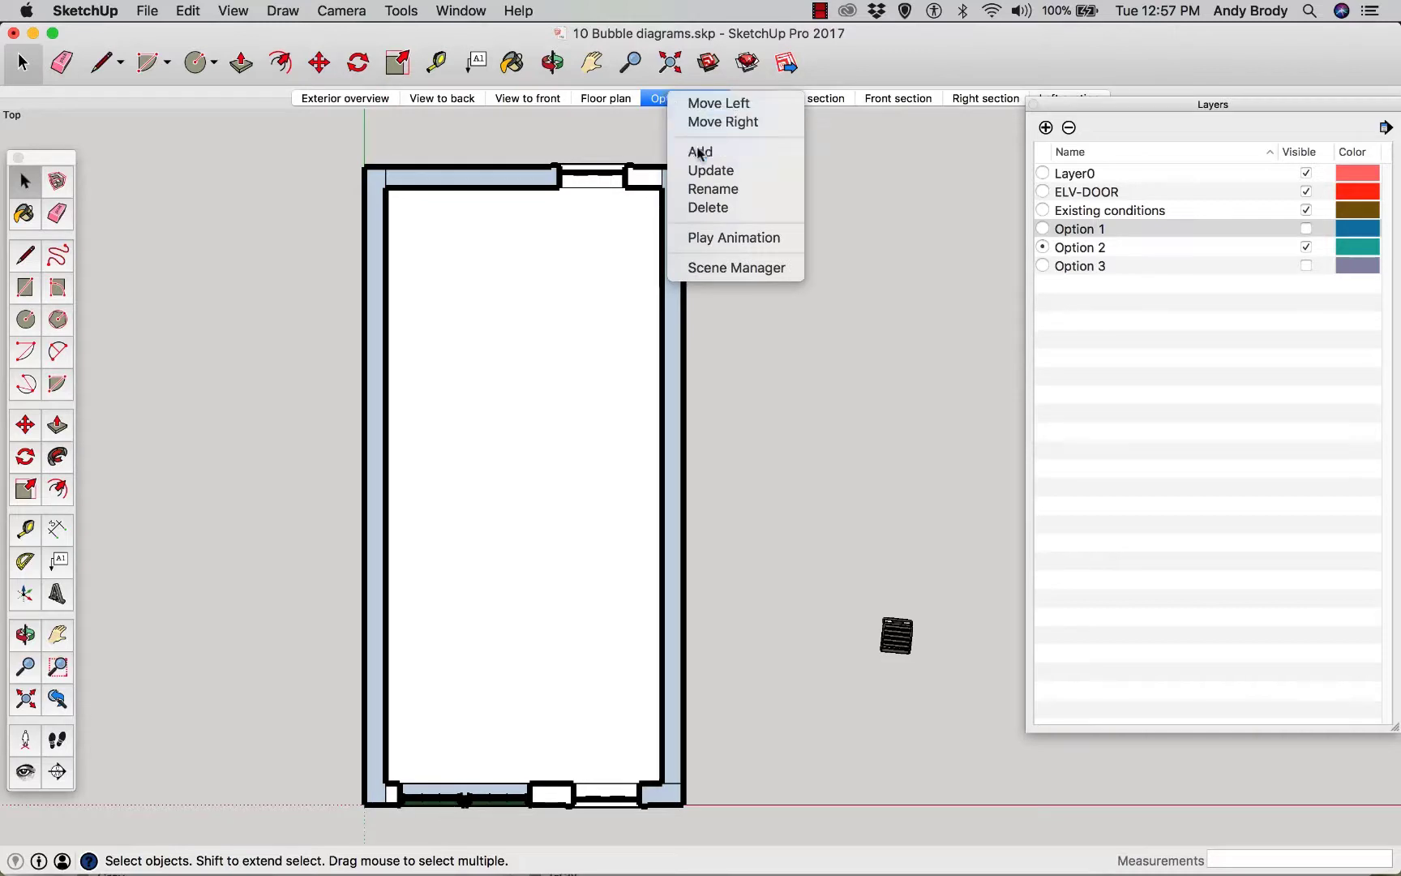
left_click(695, 153)
right_click(731, 101)
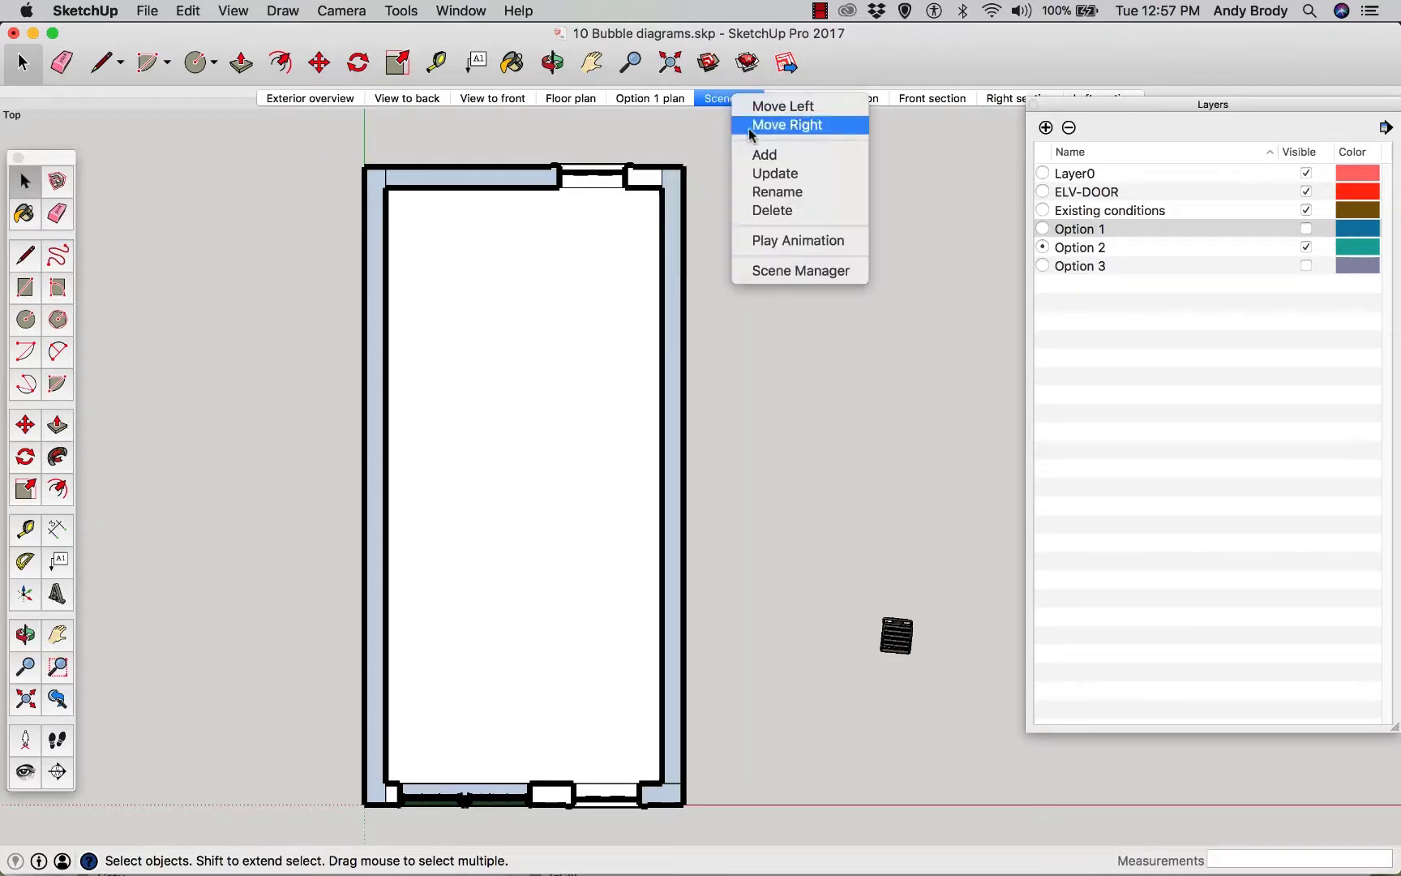
left_click(746, 191)
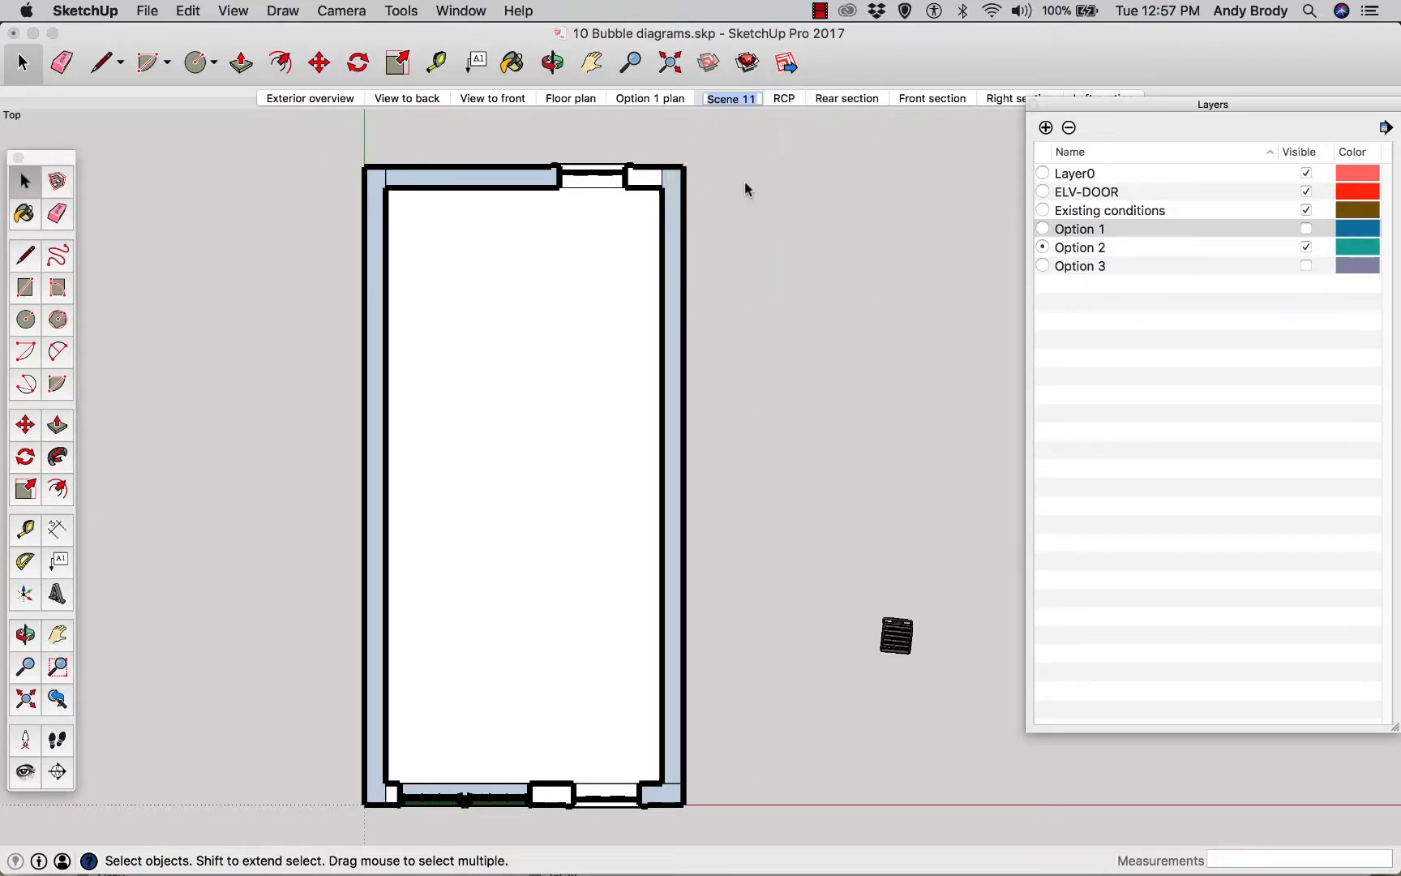
type("Option 2 Plan")
key("Return")
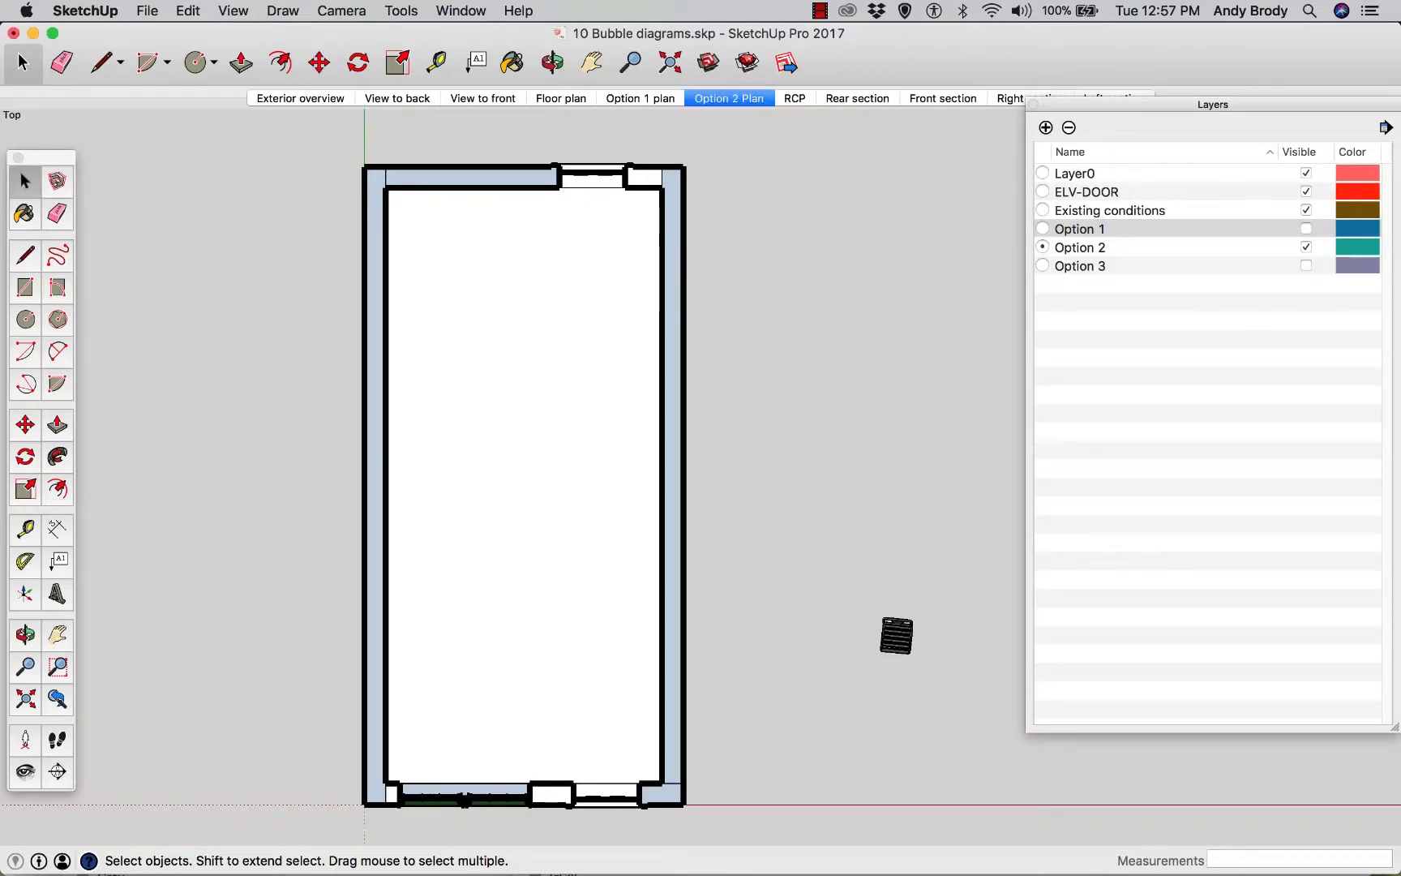
- Move the loose chair into the room's lower-left corner and rotate it square to the walls
left_click(888, 641)
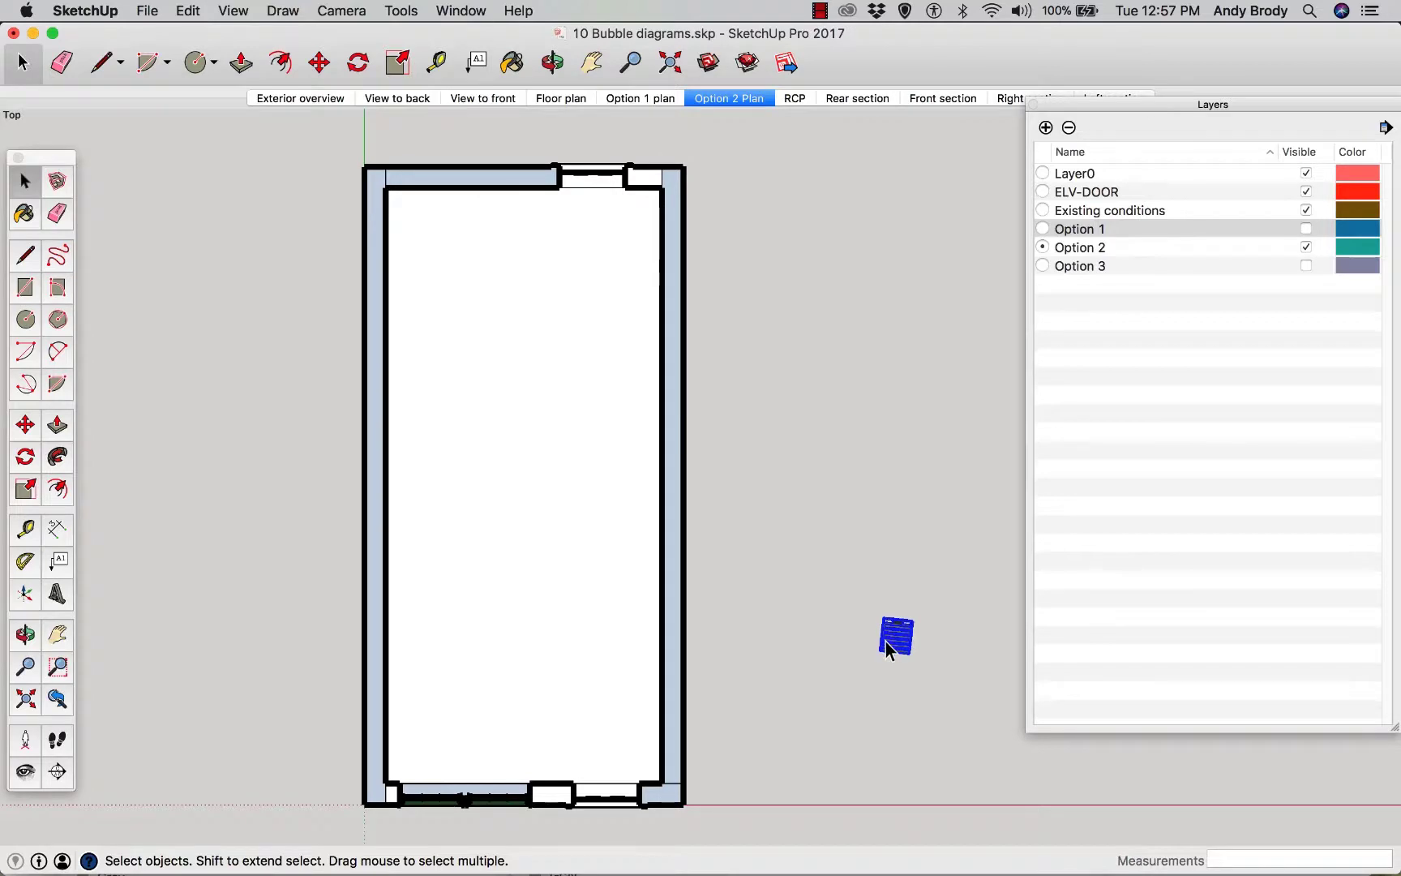
key("q")
key("m")
left_click(842, 663)
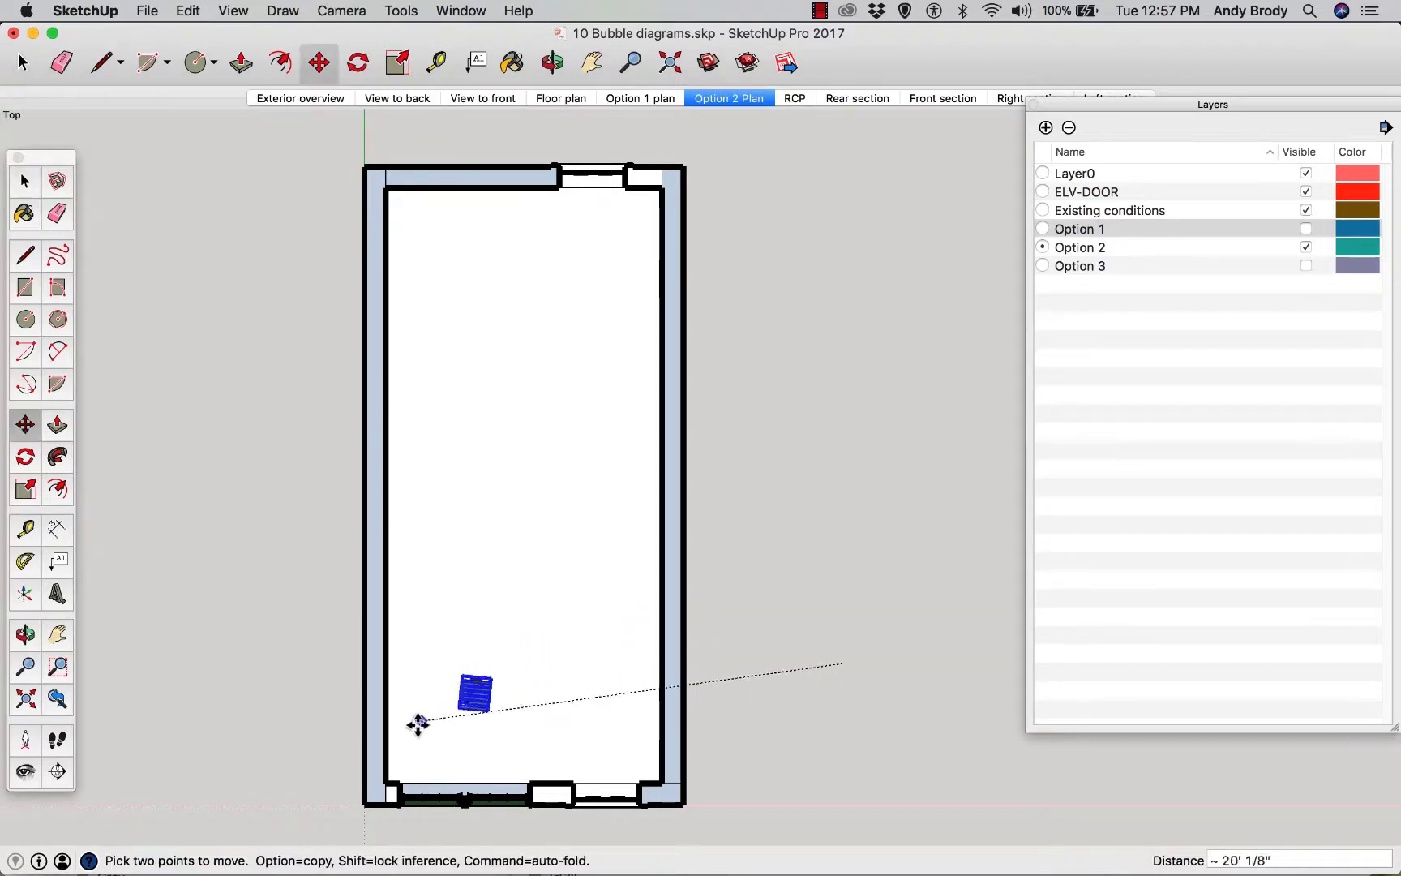
left_click(390, 741)
left_click(448, 695)
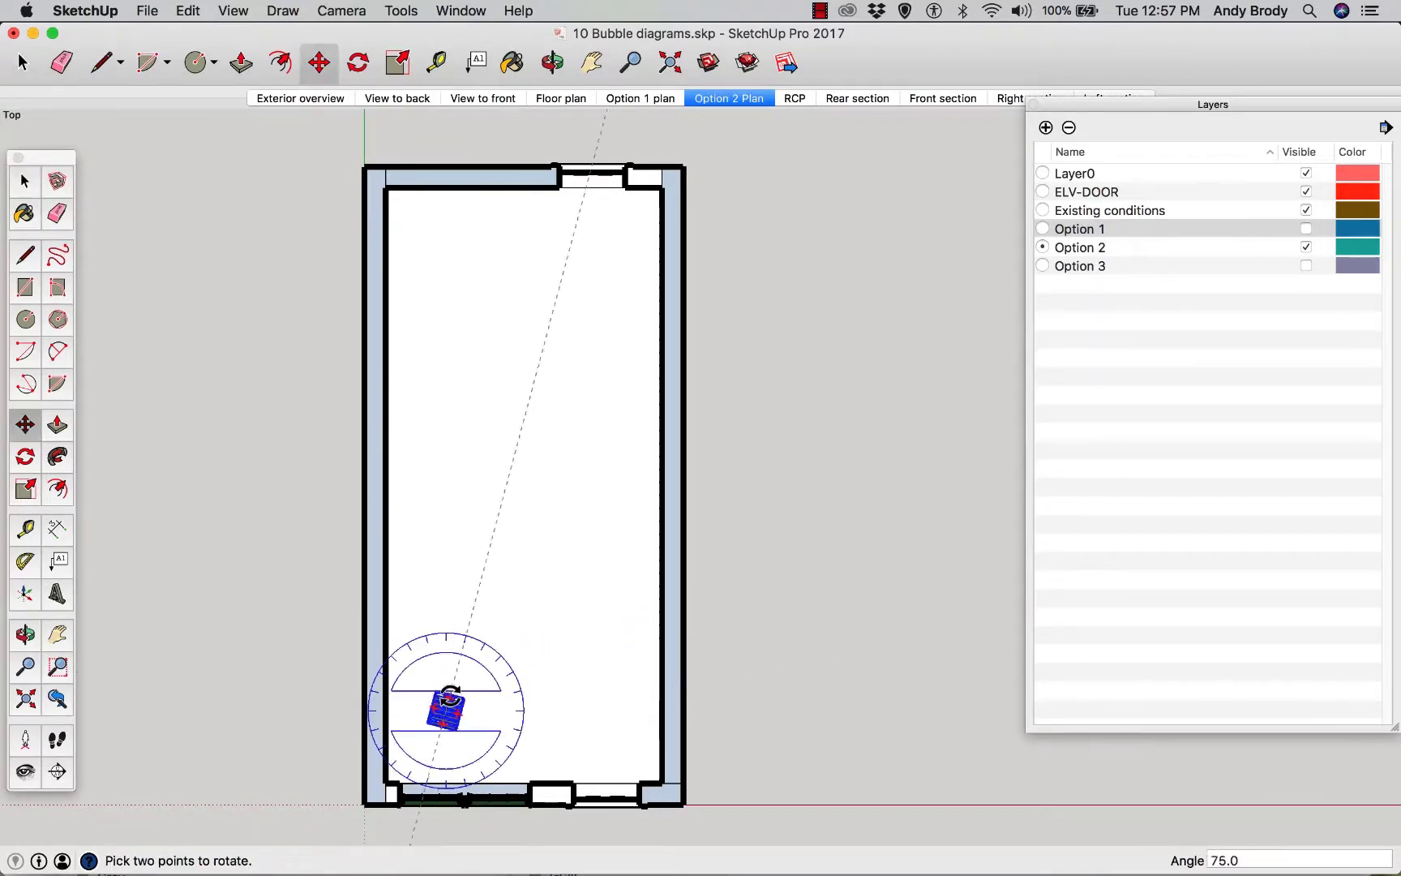
left_click(445, 668)
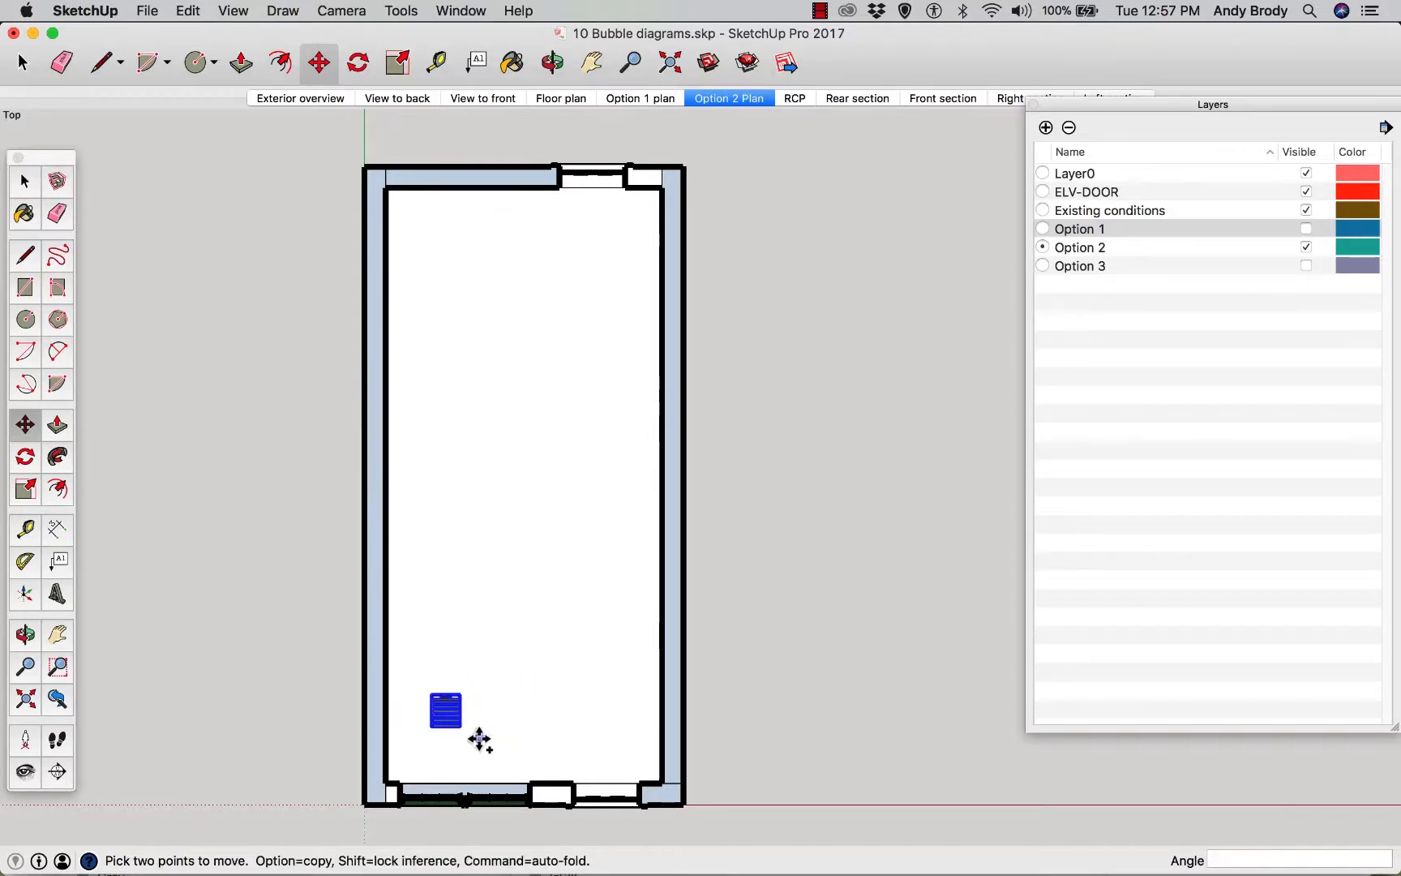
- Copy the chair about 1' 11" to the right and repeat the copy x4 to form the first row
left_click(445, 748, "alt")
left_click(486, 754)
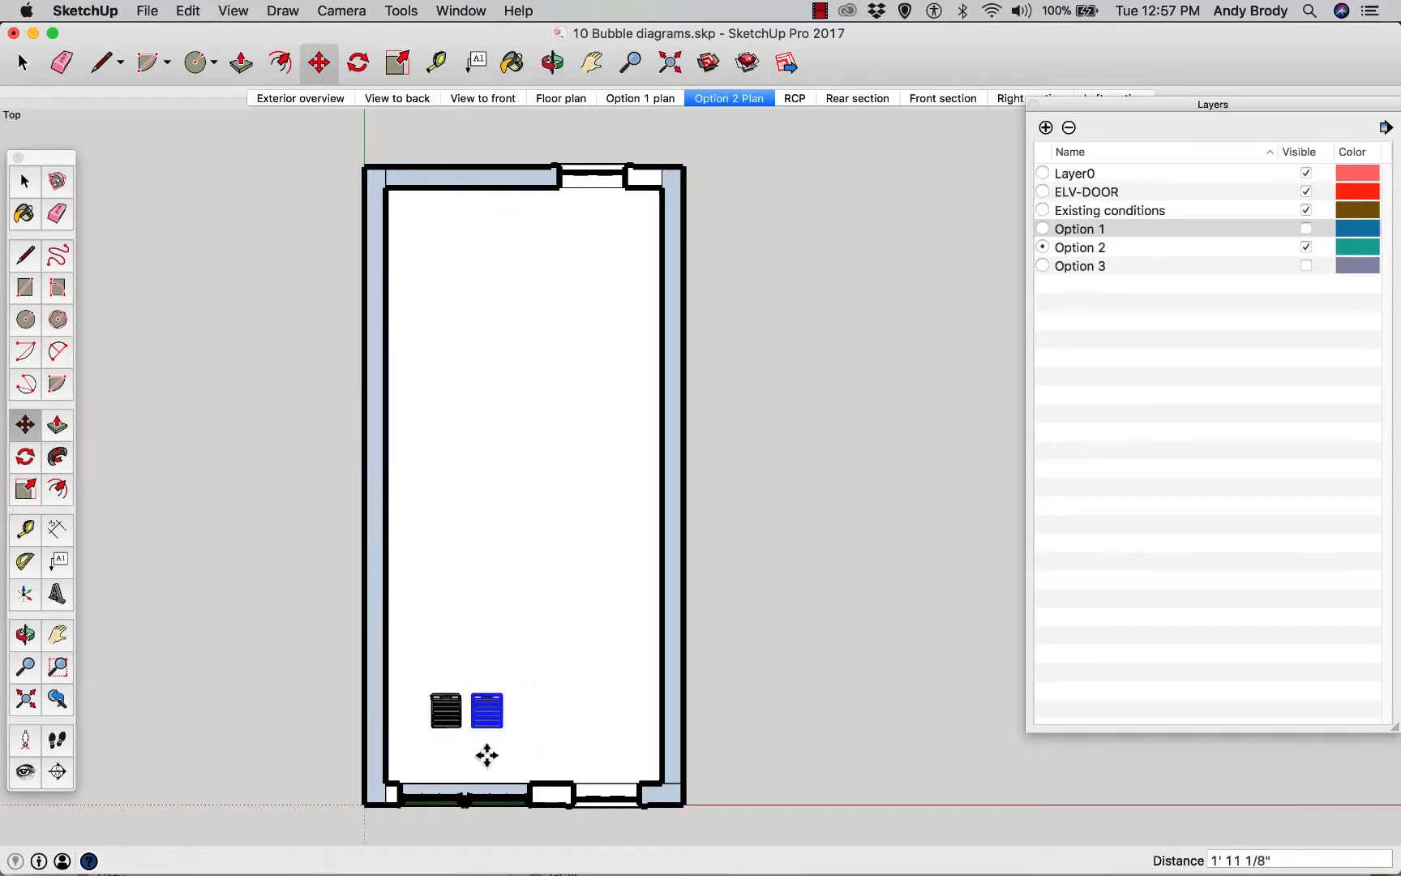
type("x4")
key("Return")
key("space")
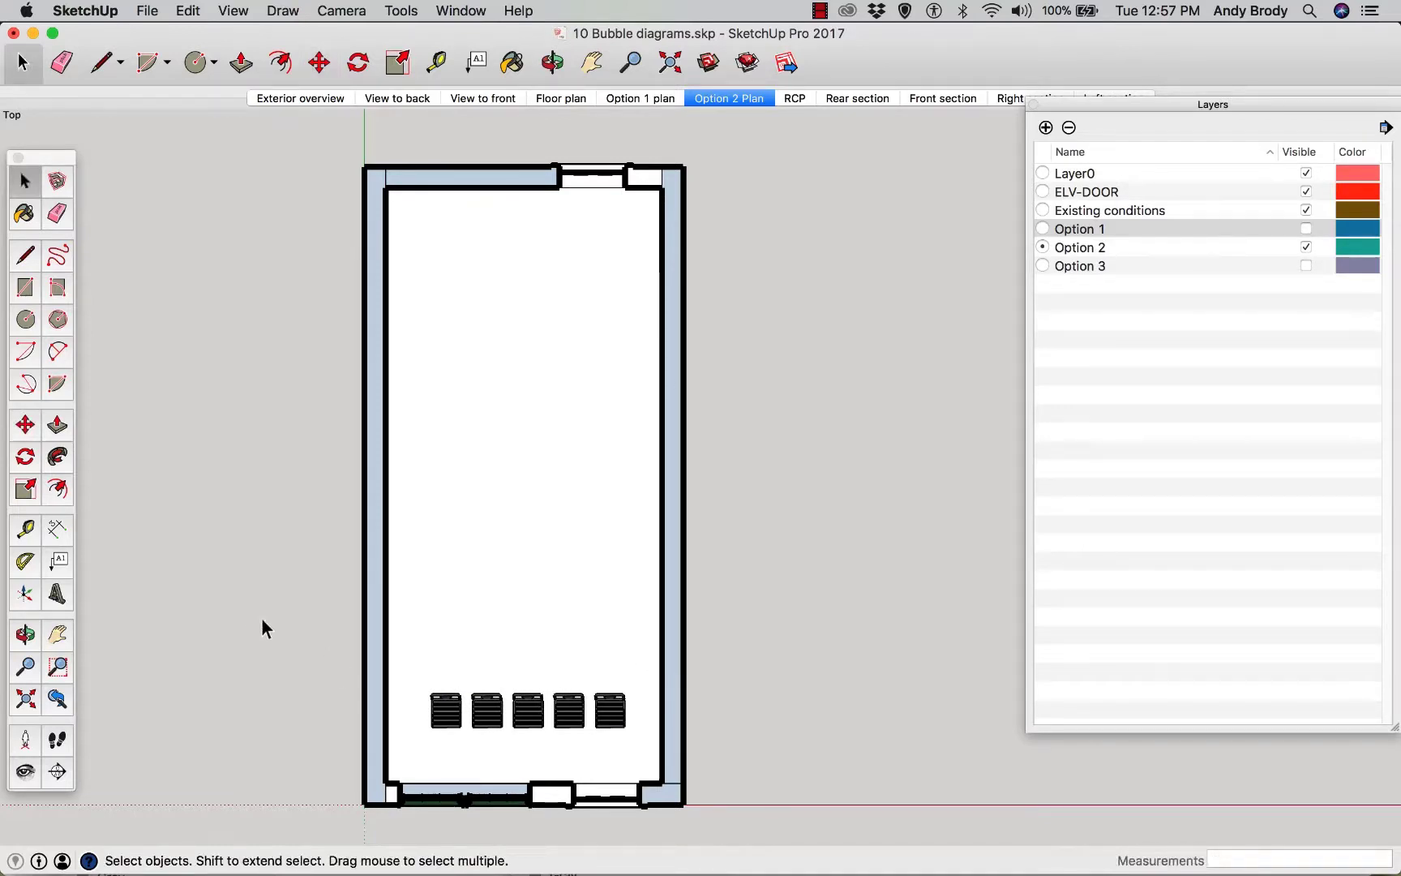
- Copy the whole chair row toward the upper end of the room and repeat the copy x6
left_click_drag(251, 607, 648, 743)
key("m")
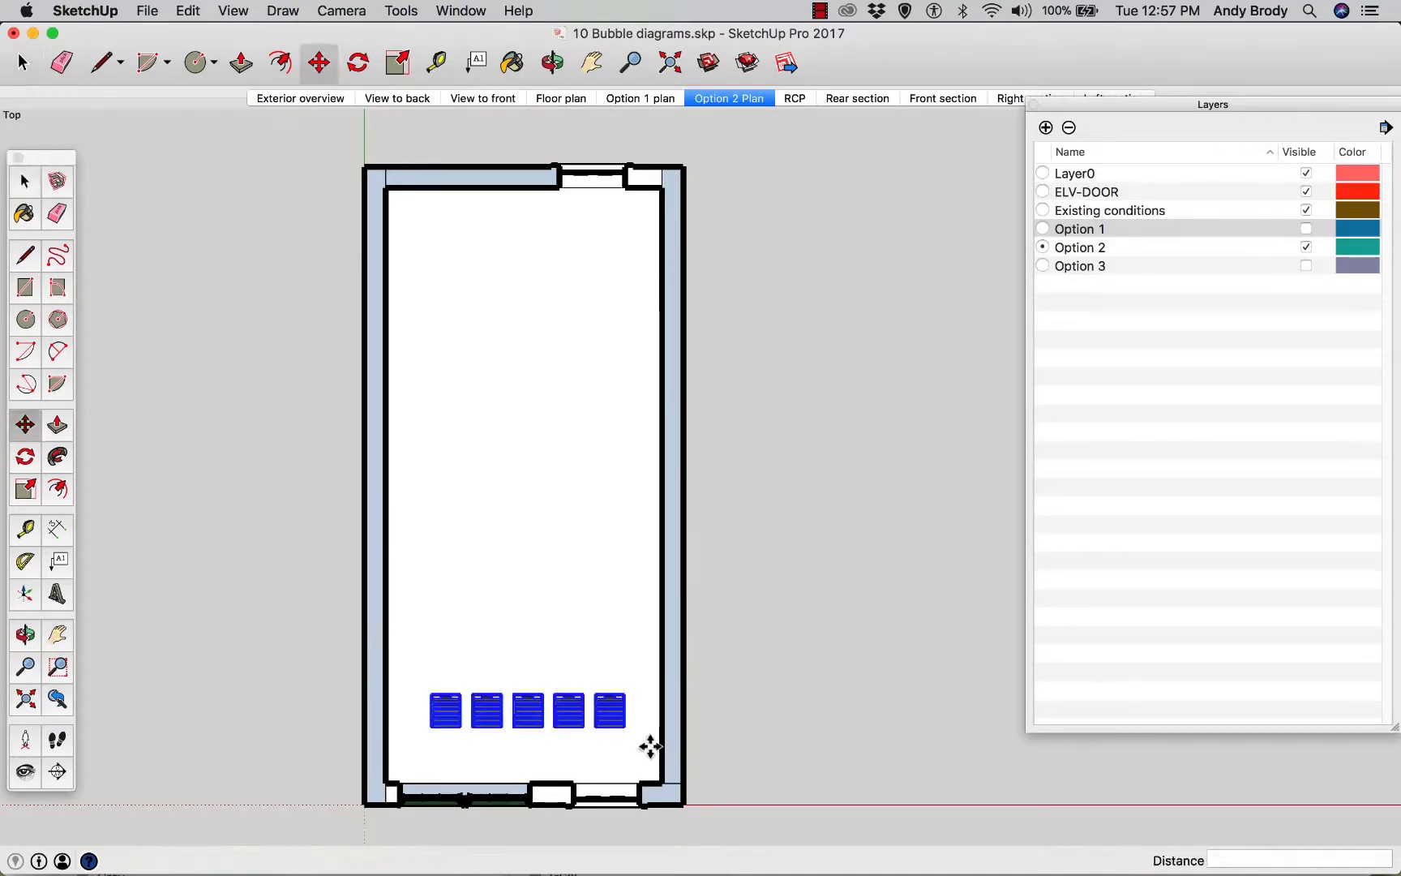
left_click(414, 735)
key("alt")
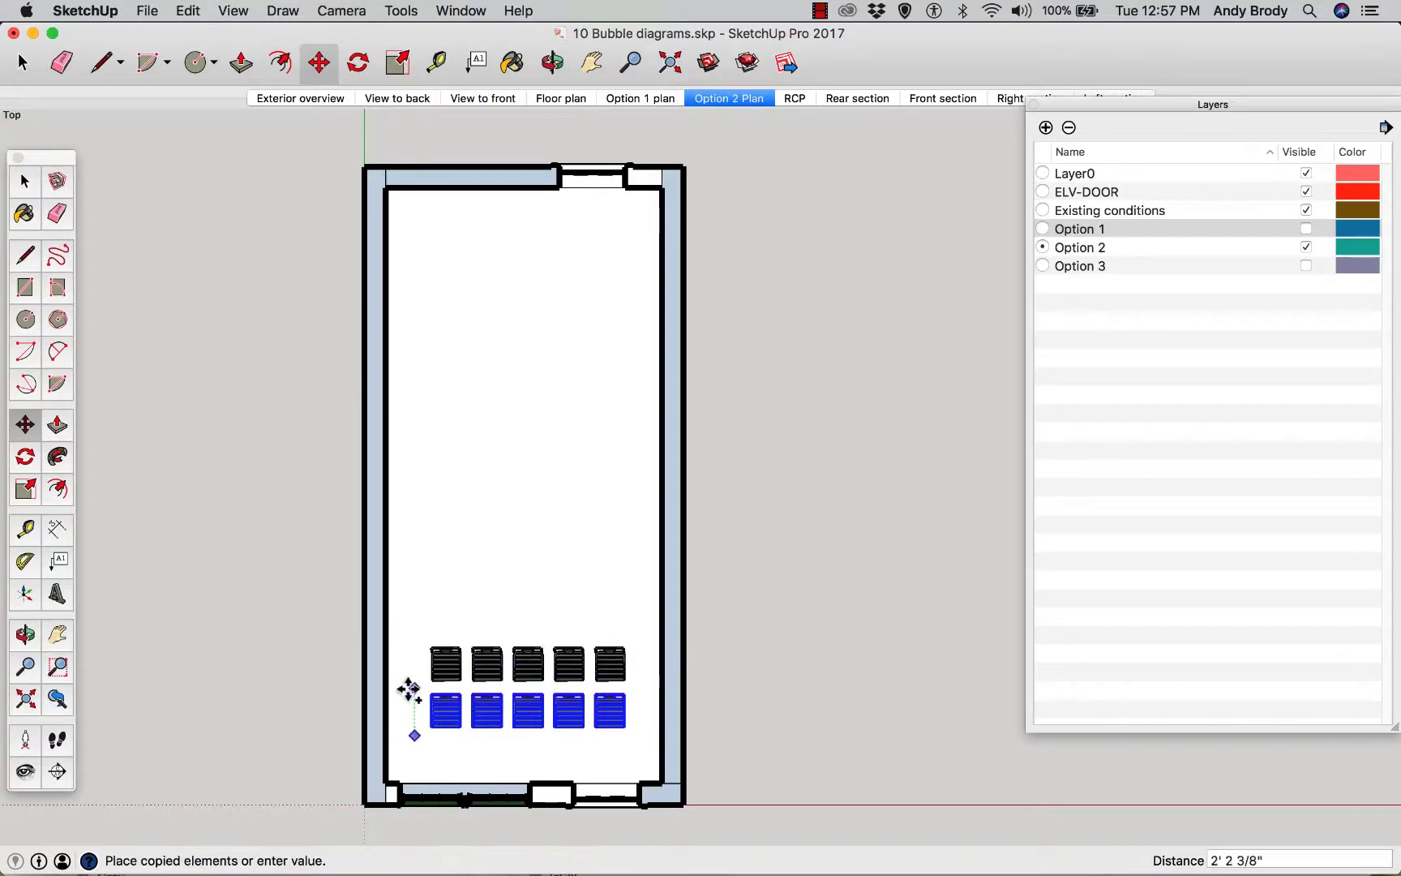
left_click(408, 678)
type("x")
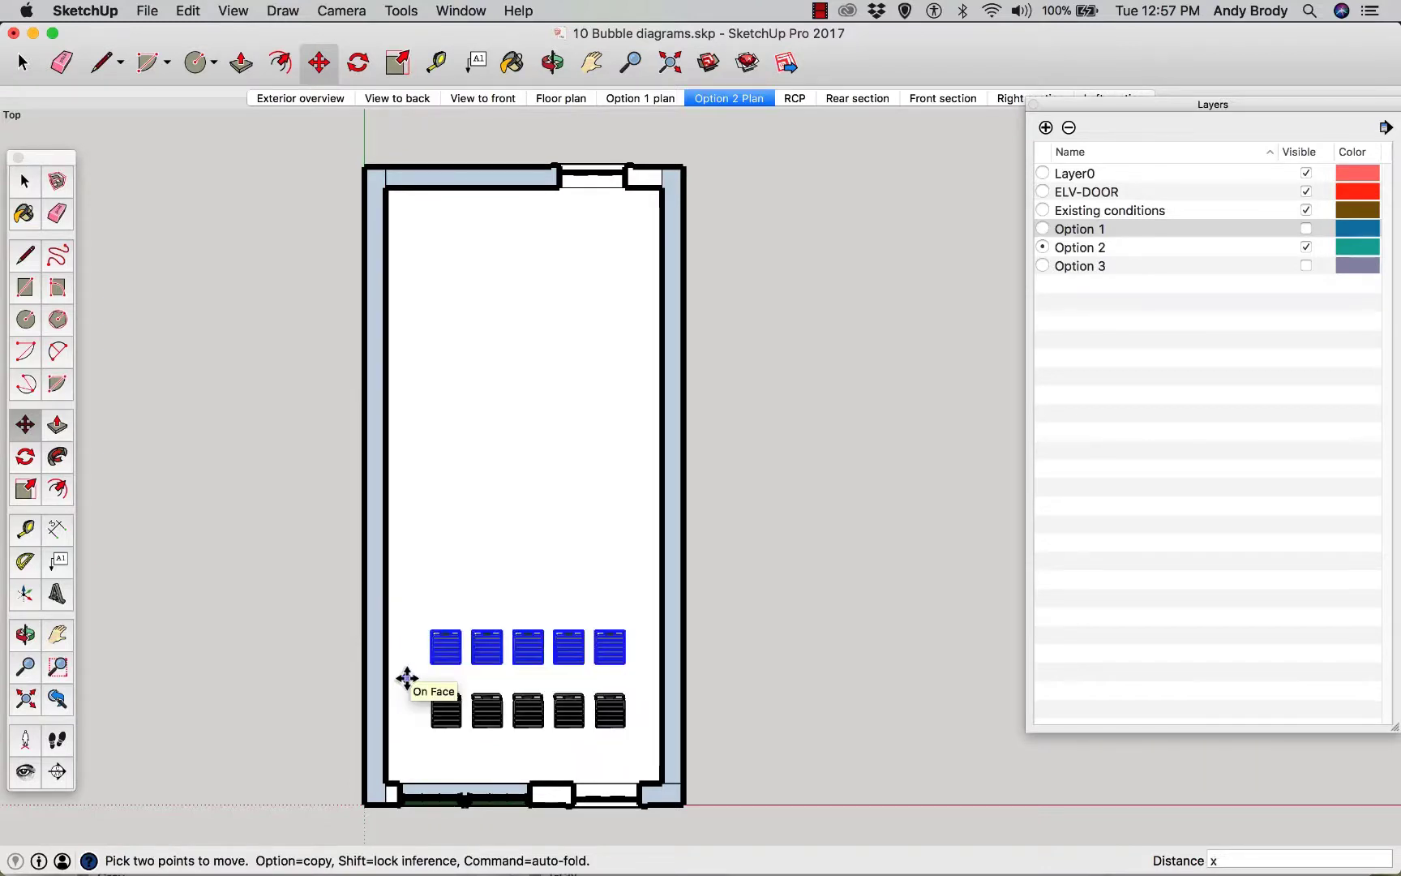
type("6")
key("Return")
key("space")
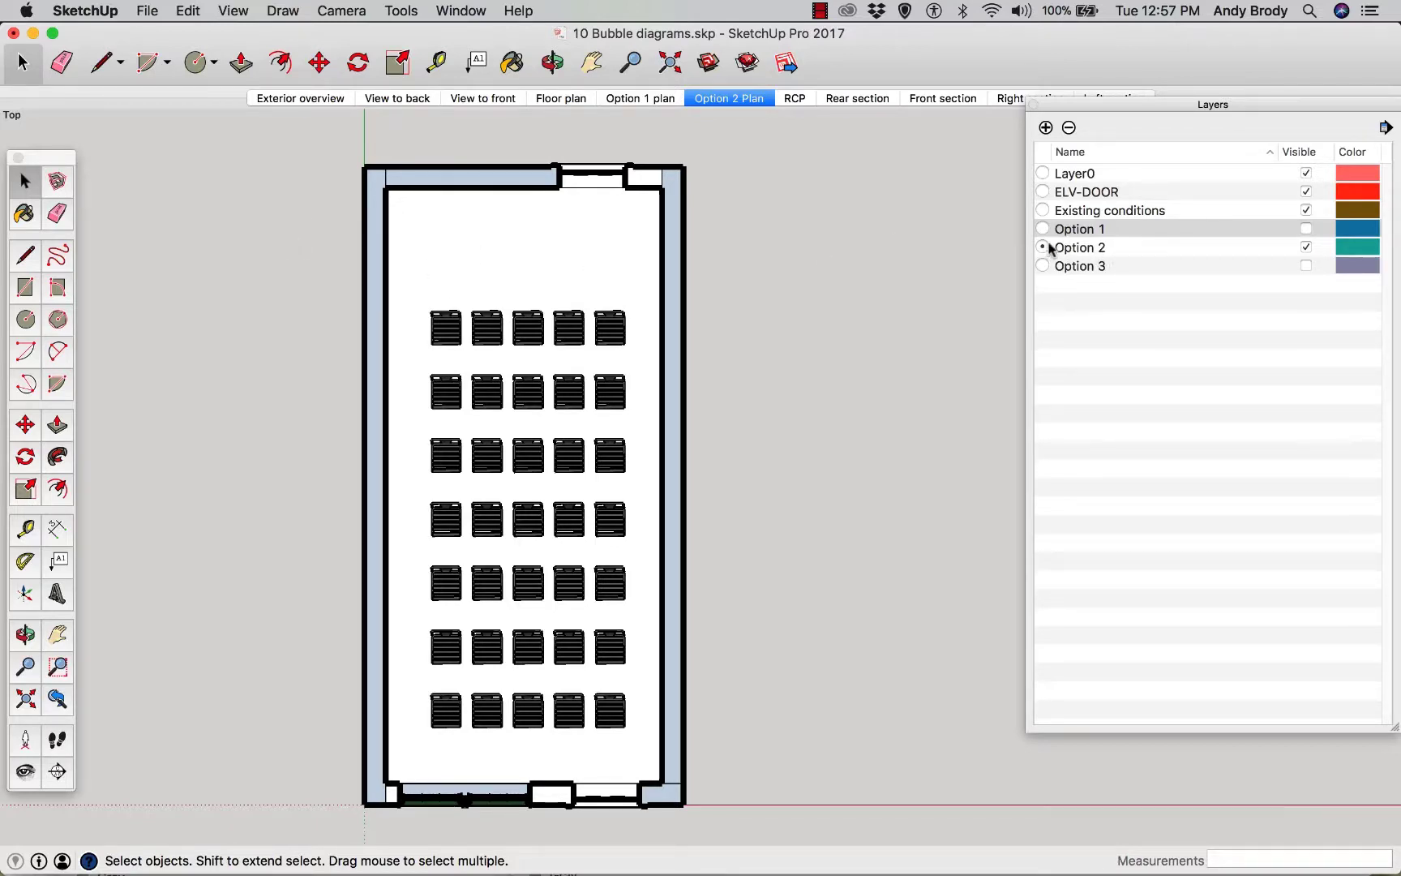
- Compare the seating layouts in the Option 1 plan and Option 2 Plan scenes
left_click(622, 98)
left_click(713, 98)
left_click(656, 98)
left_click(740, 100)
- In the Option 1 plan scene, copy both cabinets and paste the duplicates outside the room on its right
left_click(637, 101)
left_click(479, 233)
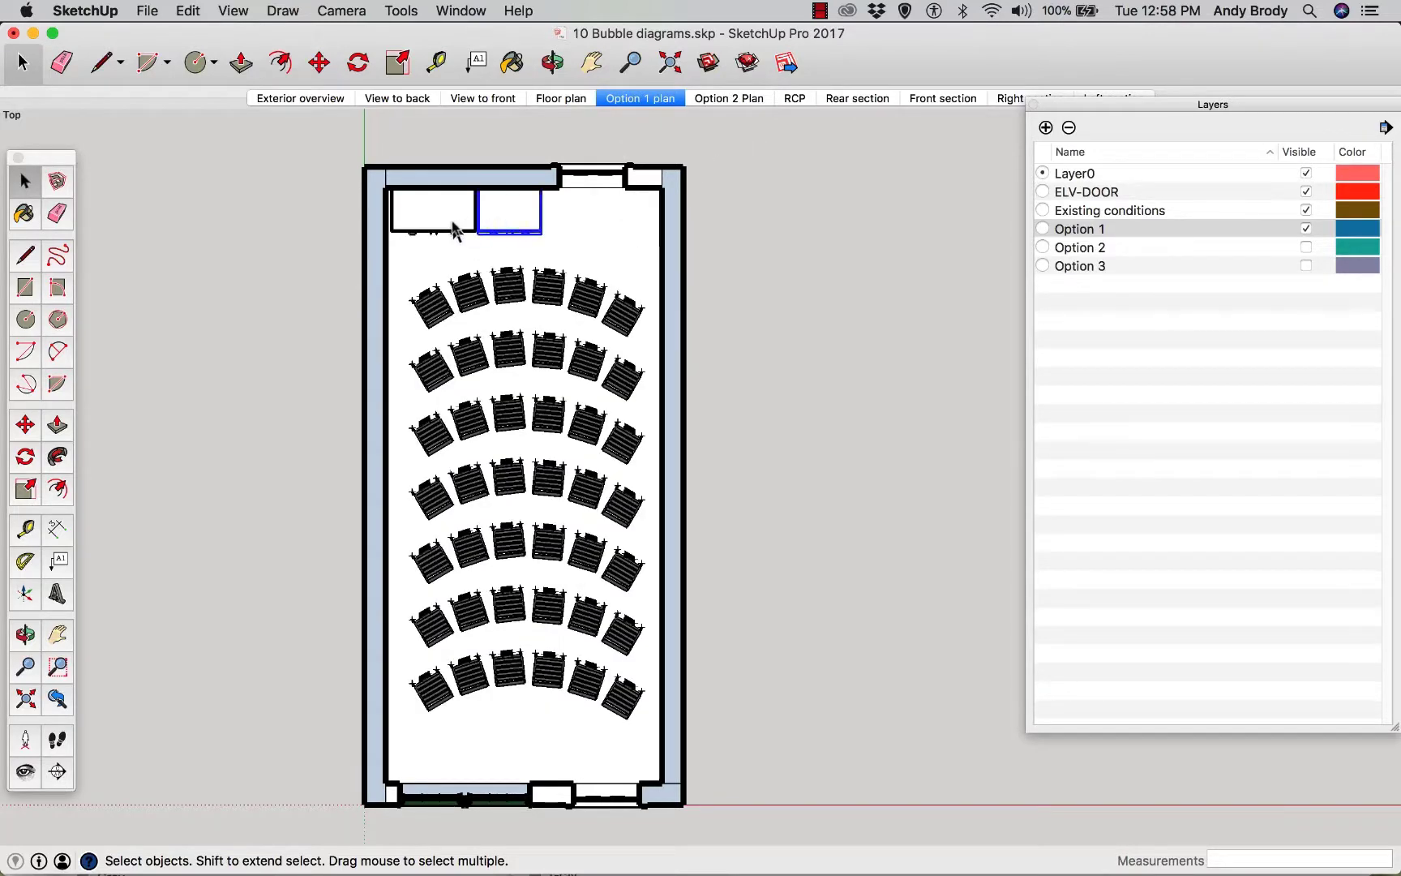
double_click(477, 234)
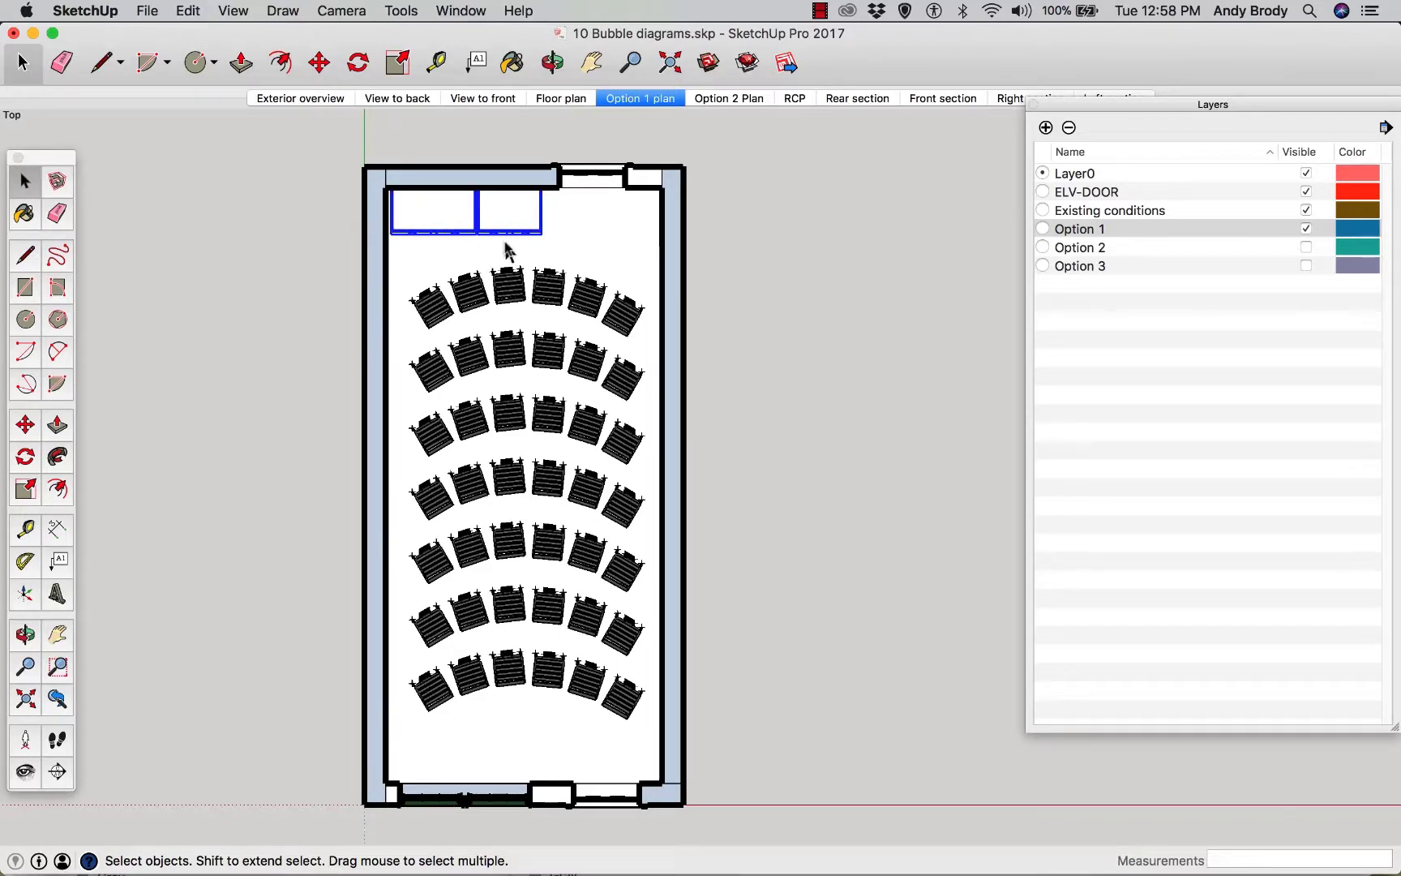
key("super+v")
left_click(754, 271)
key("m")
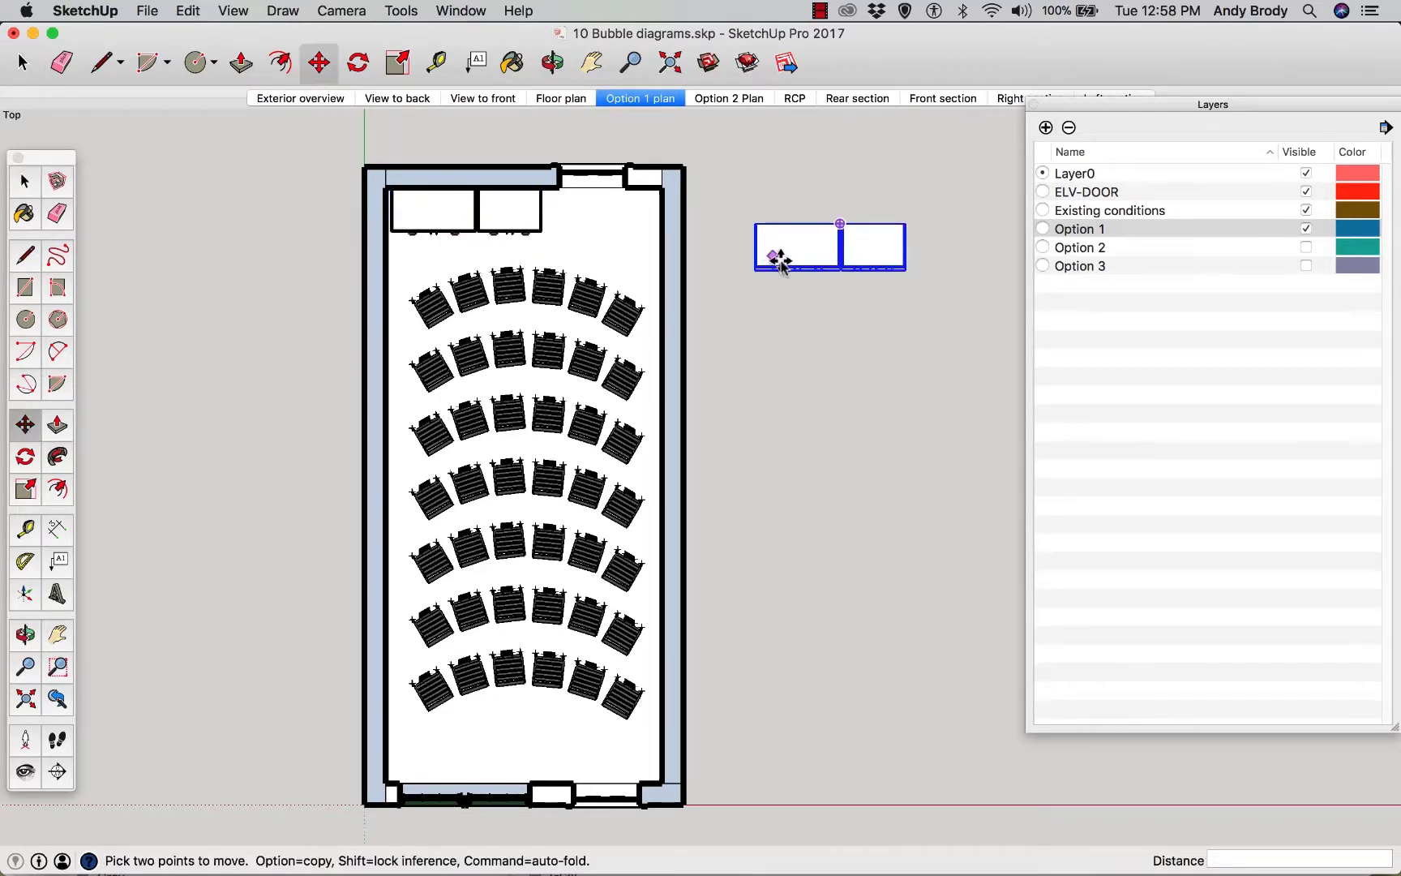
- Assign the two pasted cabinets to the Option 2 layer
right_click(779, 263)
left_click(803, 272)
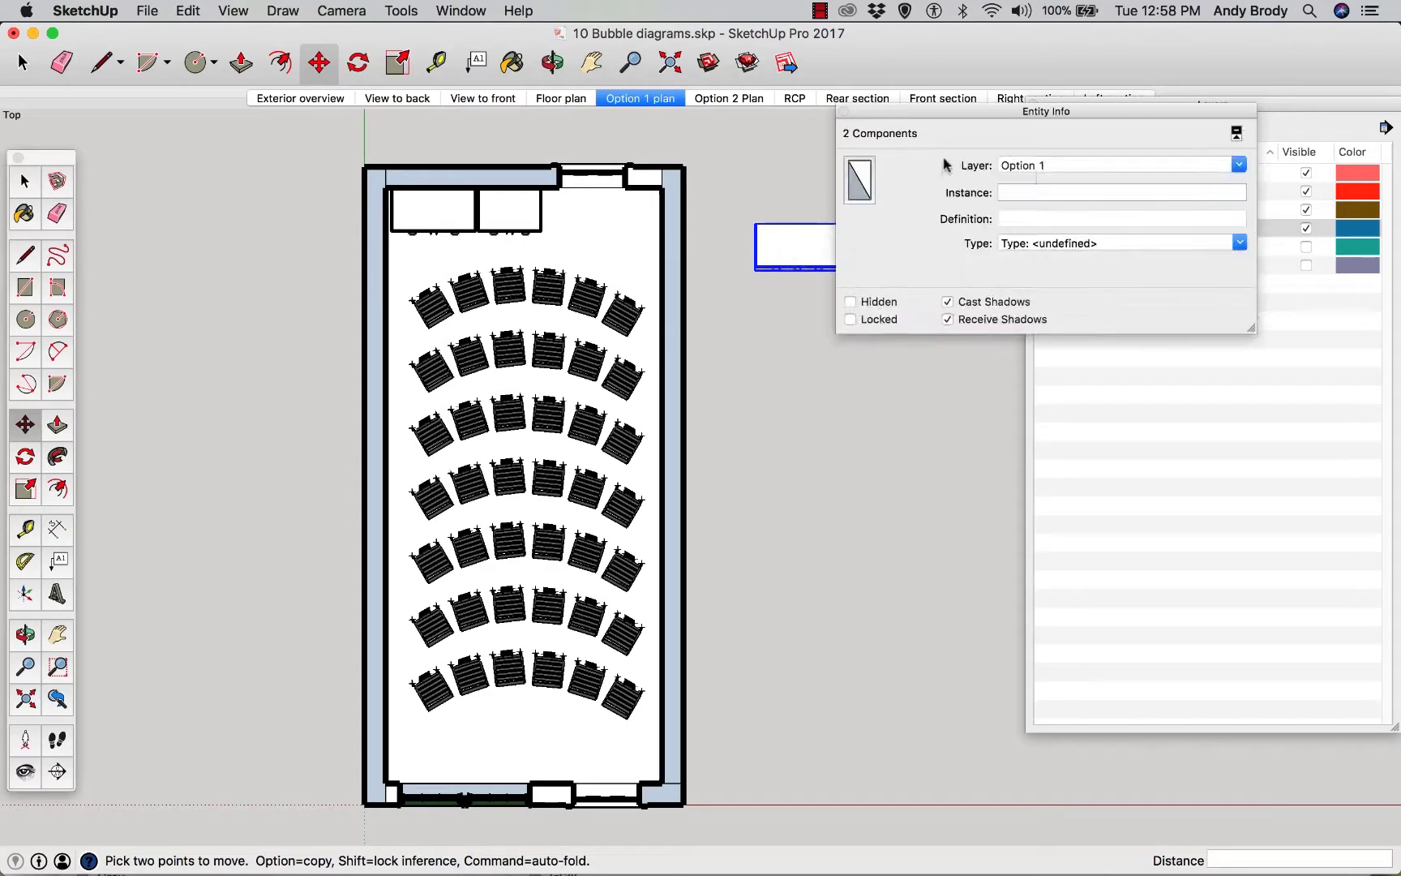
left_click(1035, 166)
left_click(1239, 165)
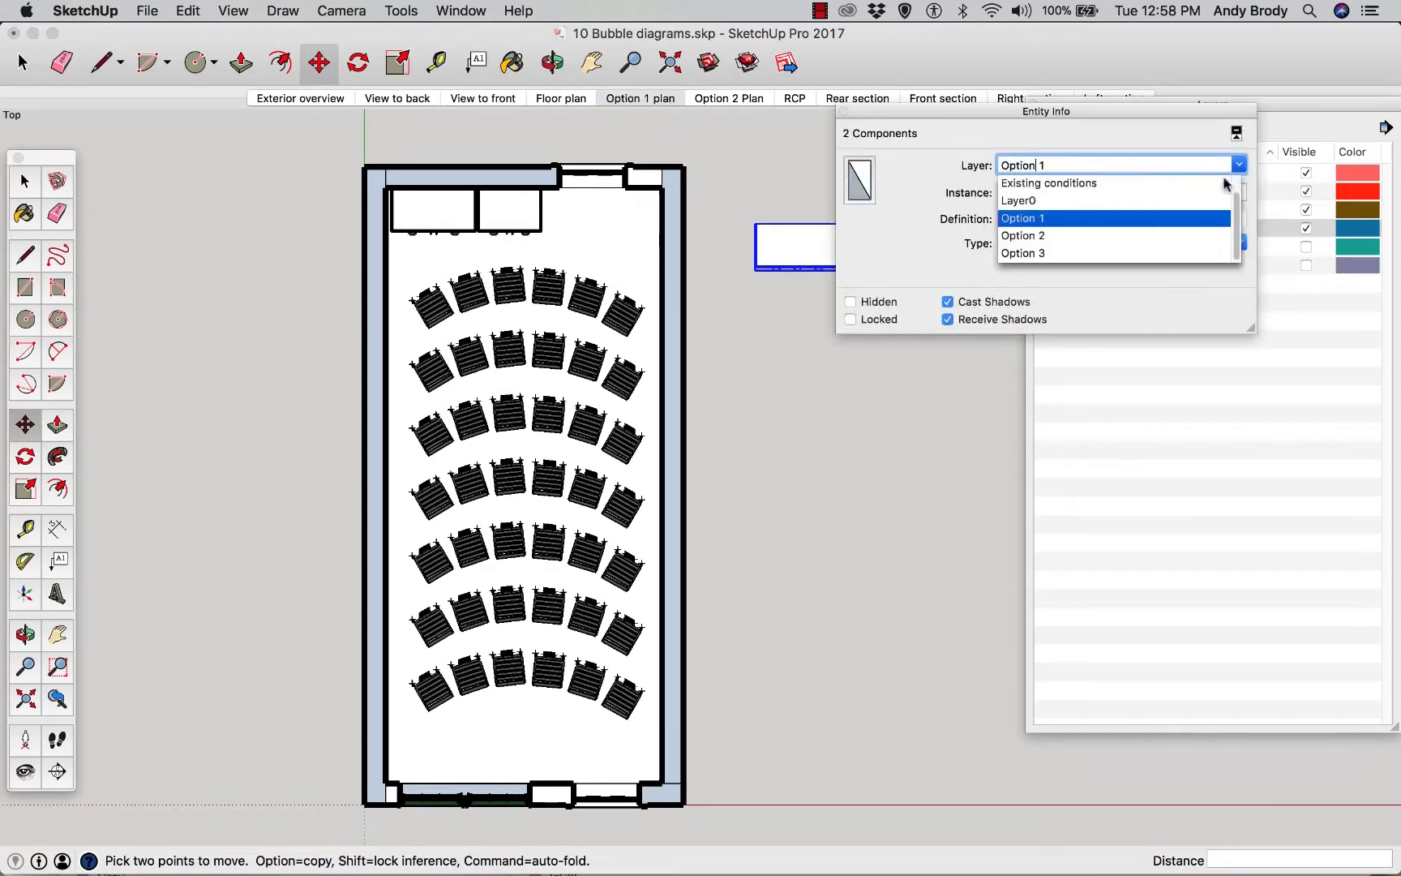
left_click(1036, 235)
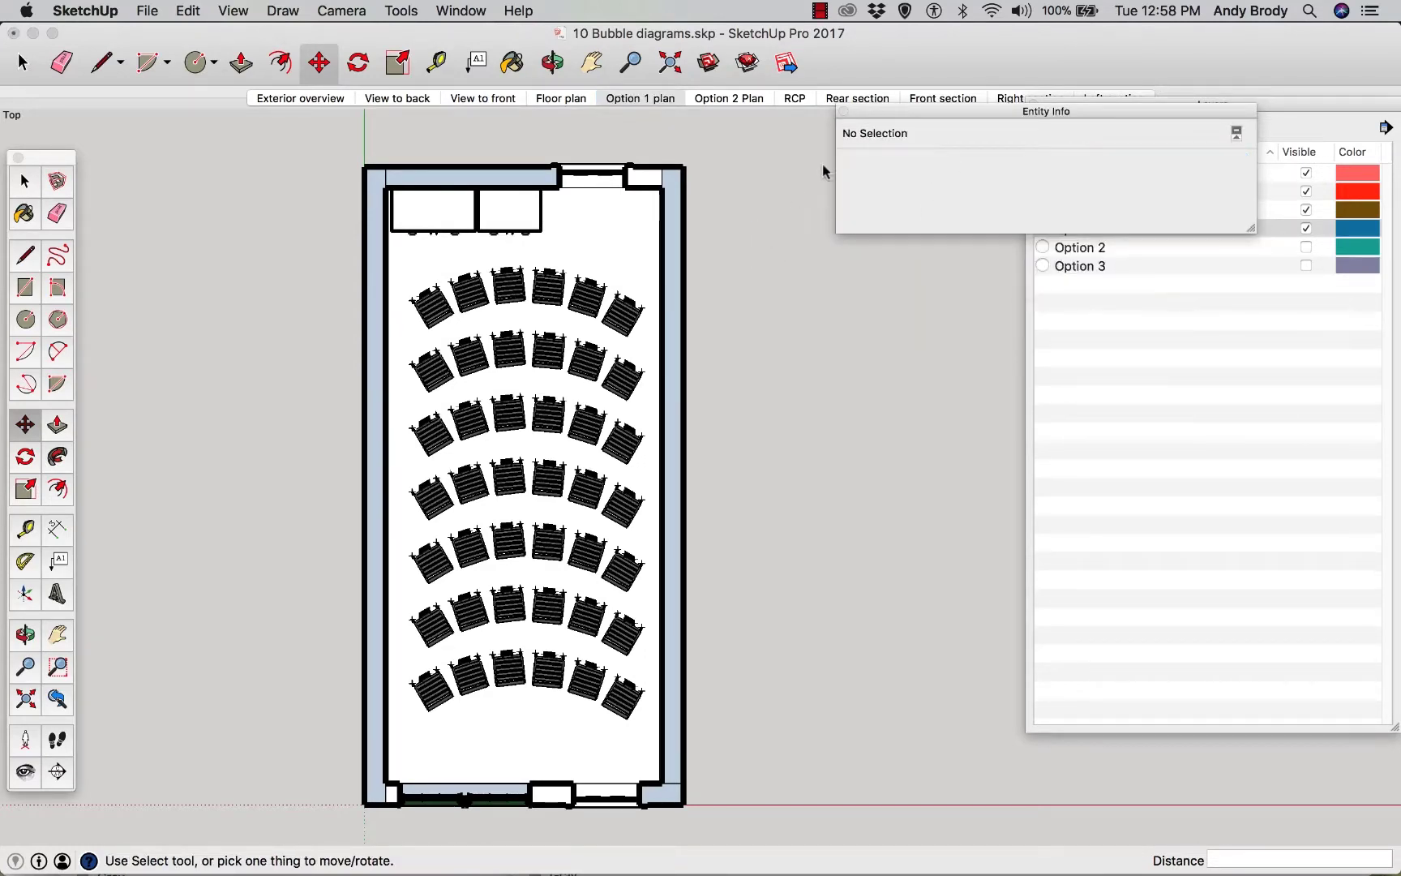
left_click(844, 112)
- In the Option 2 Plan scene, move the wider cabinet into the room, rotate it 90 degrees, and place it against the left wall's upper corner
left_click(713, 98)
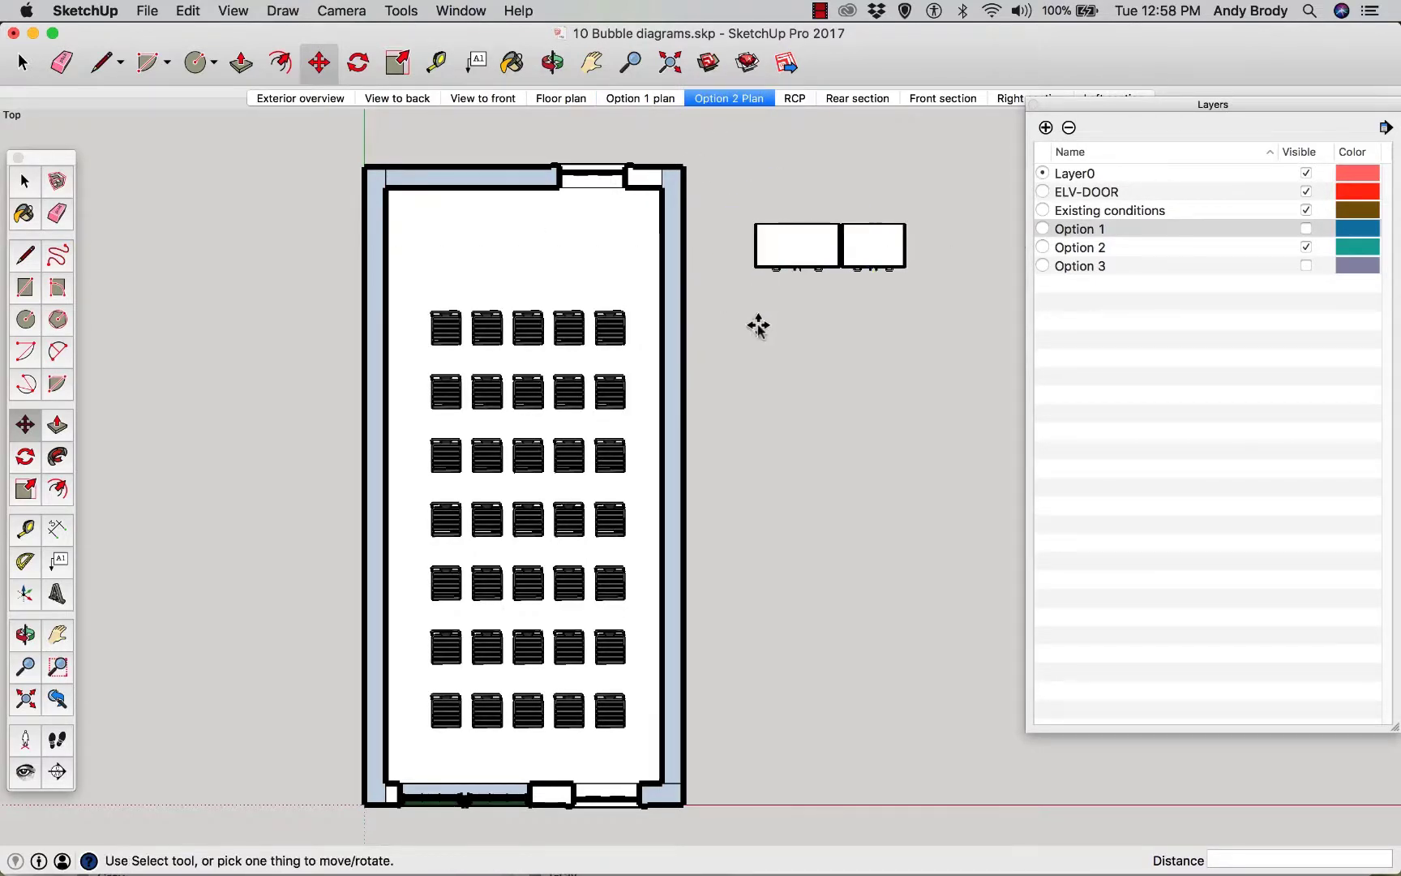
key("space")
left_click(780, 262)
key("m")
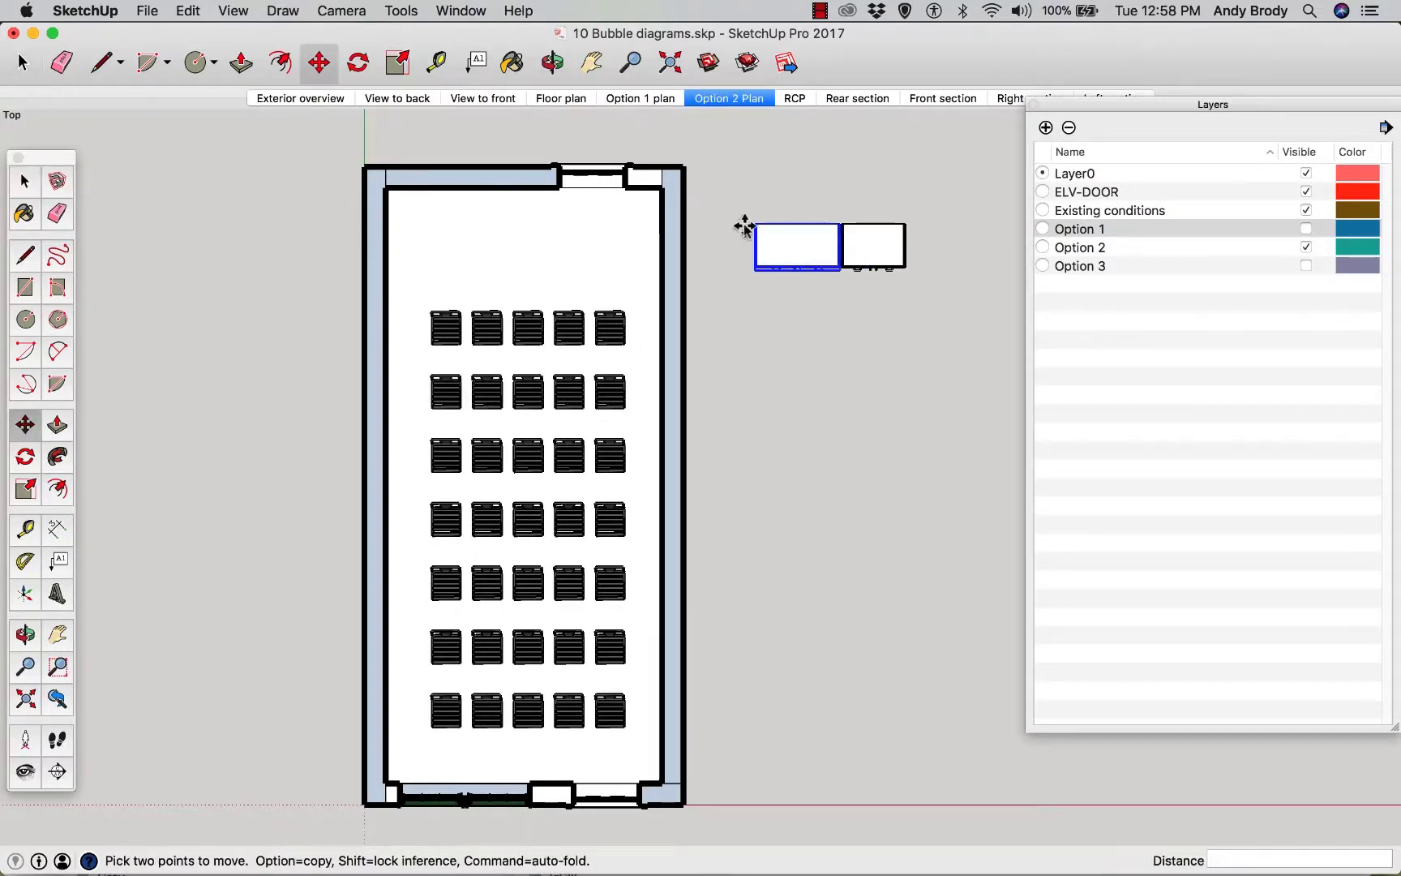
left_click(758, 225)
left_click(452, 230)
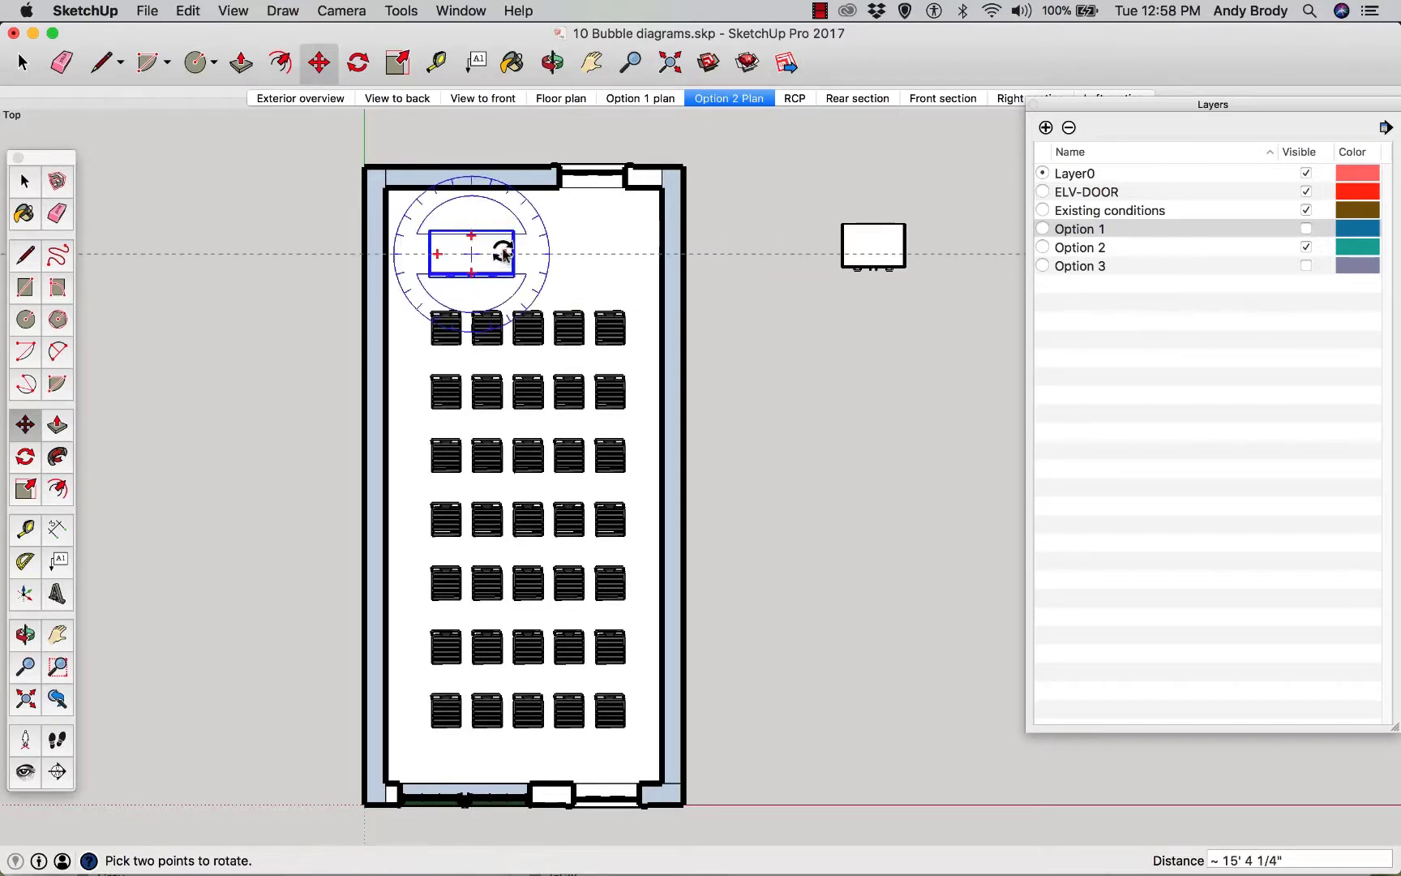
left_click(419, 223)
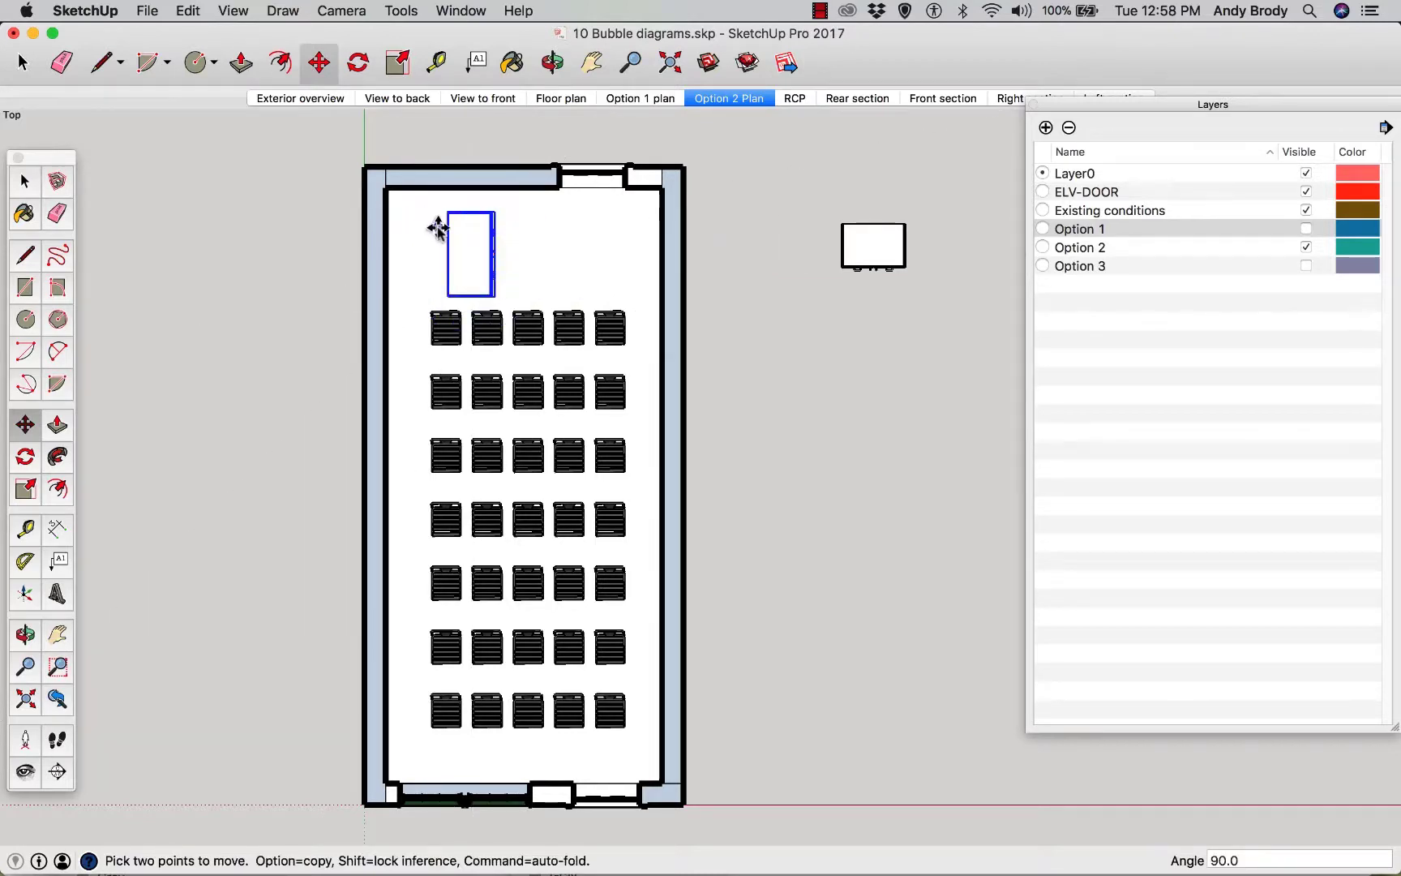
left_click(558, 252)
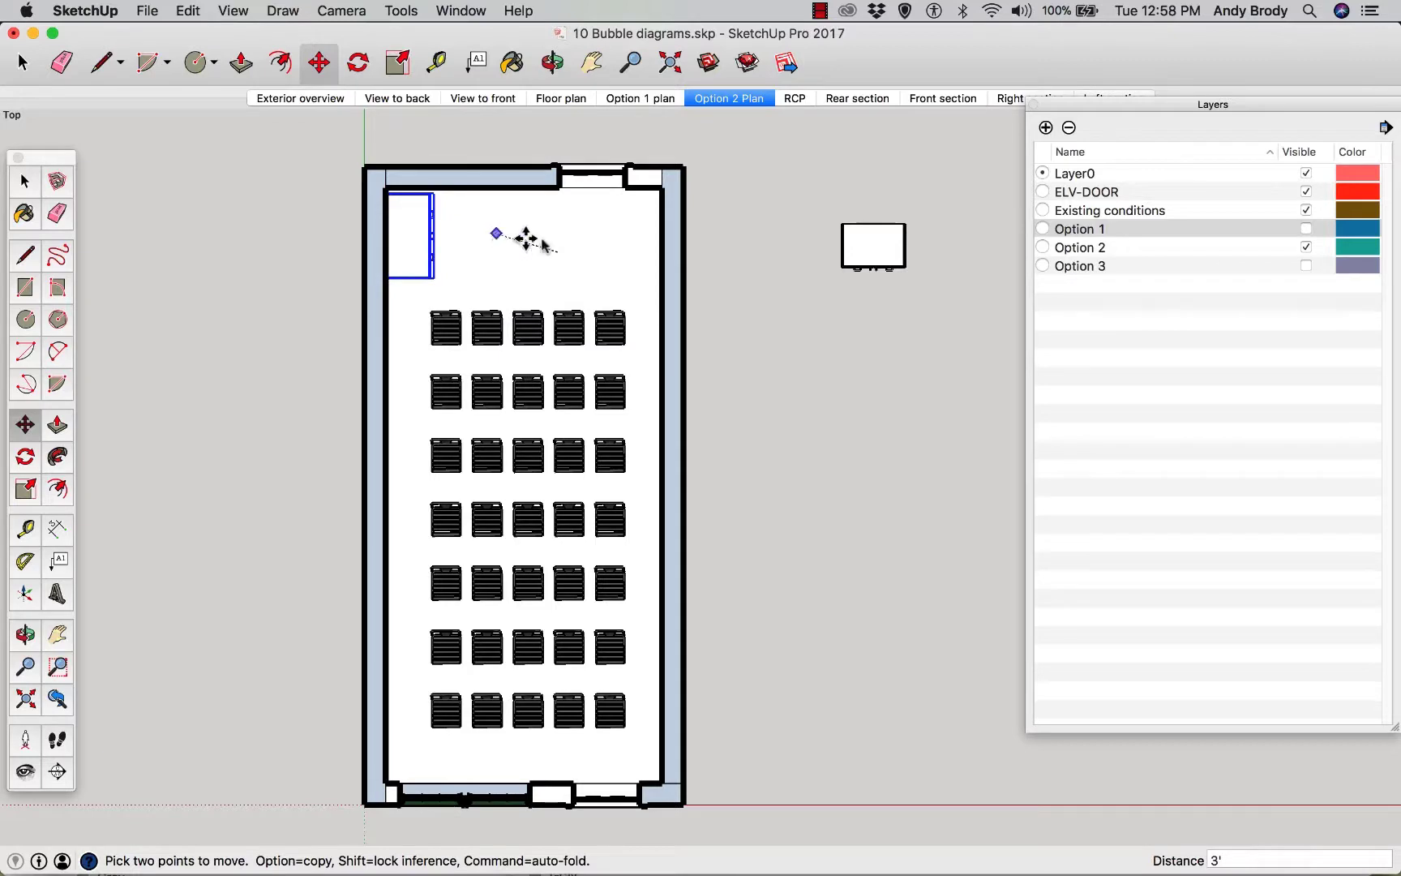
- Delete the smaller leftover cabinet outside the room
key("space")
left_click(843, 245)
key("Delete")
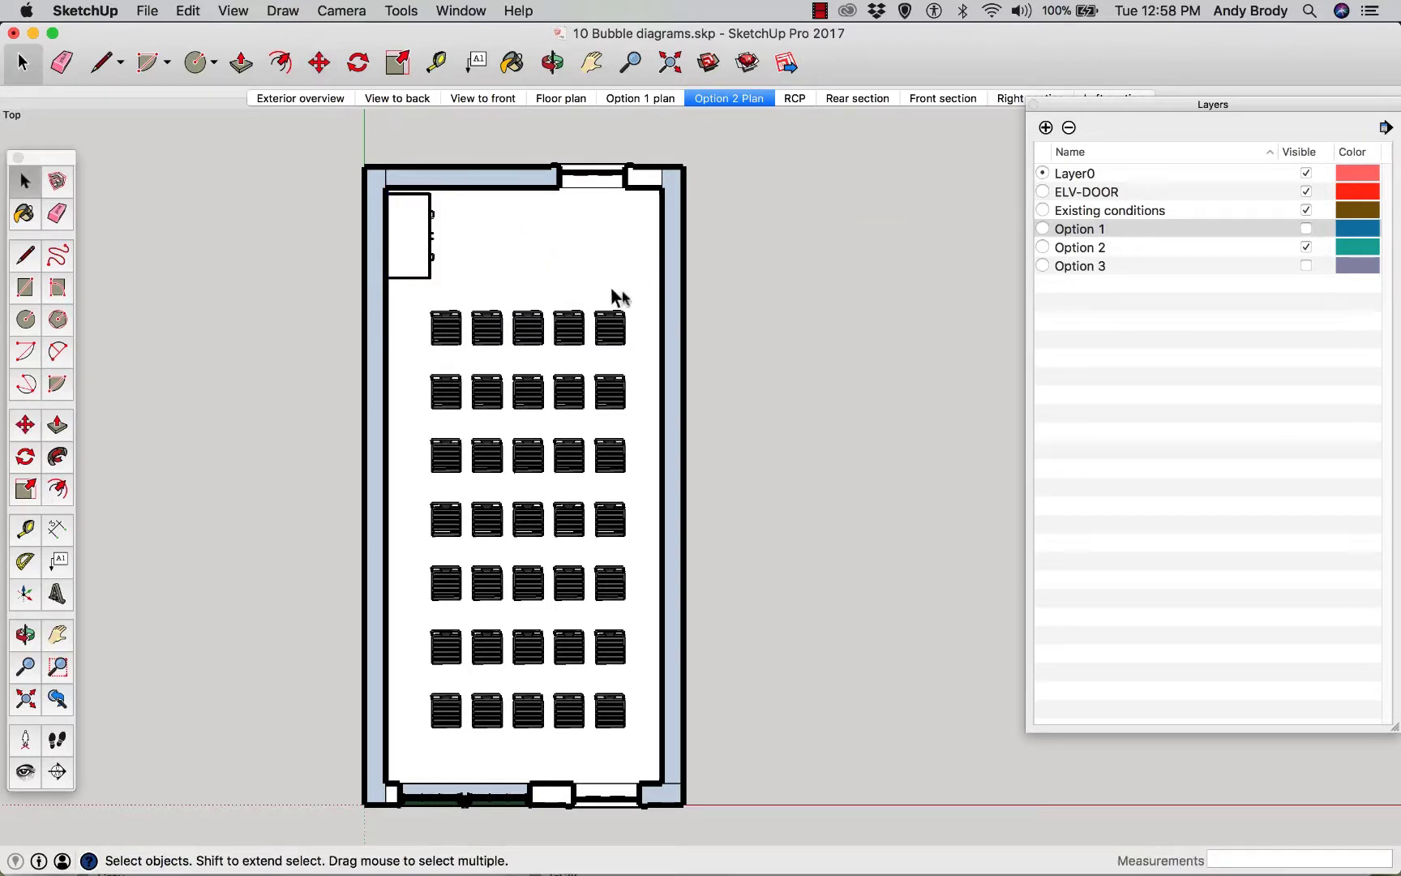
- Make a copy of the cabinet against the left wall, rotated 180 degrees so it faces the original, in the open area above the chairs
left_click(423, 235)
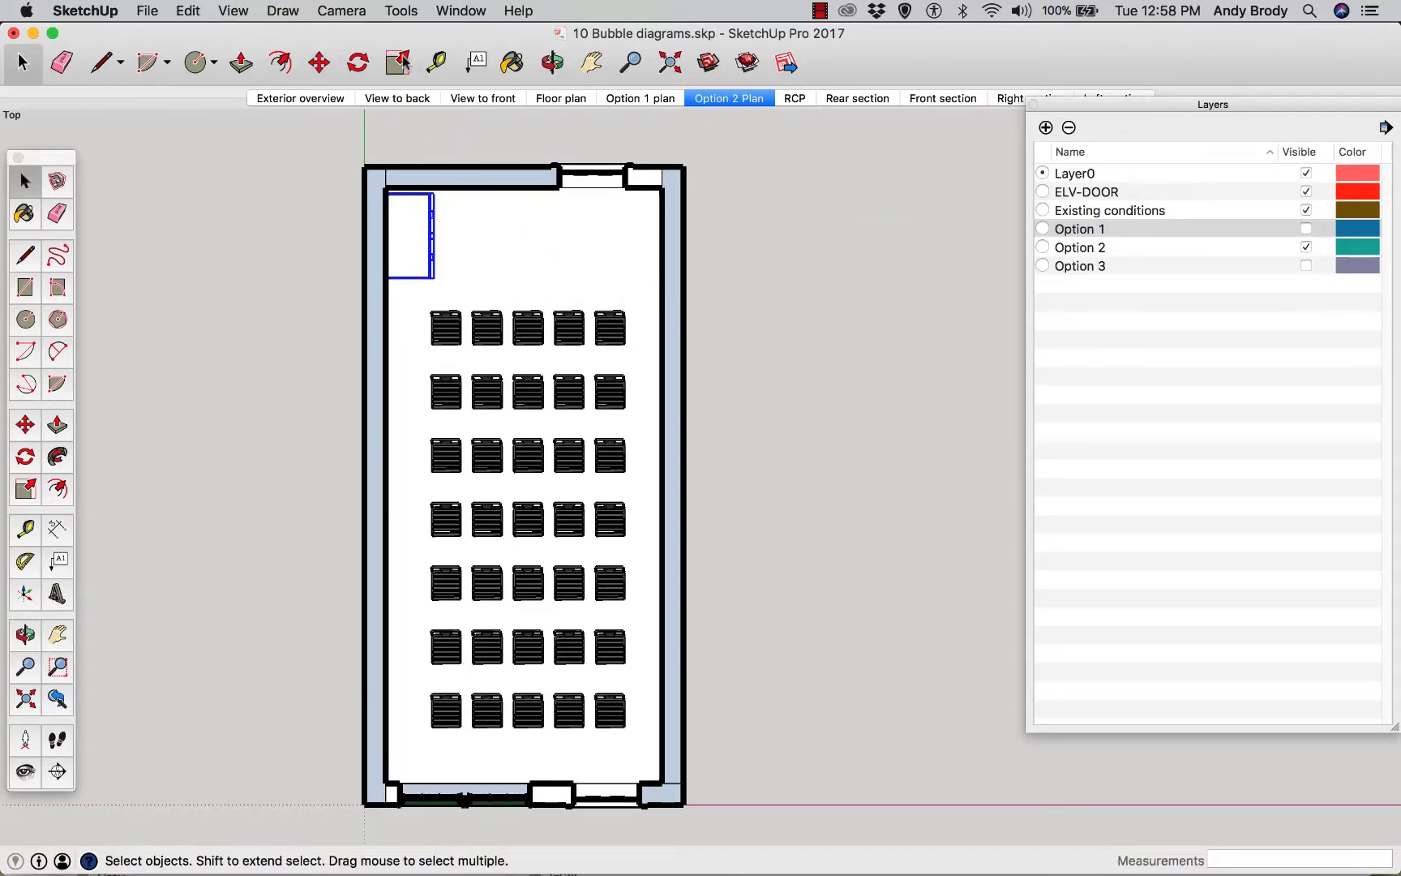
left_click(359, 64)
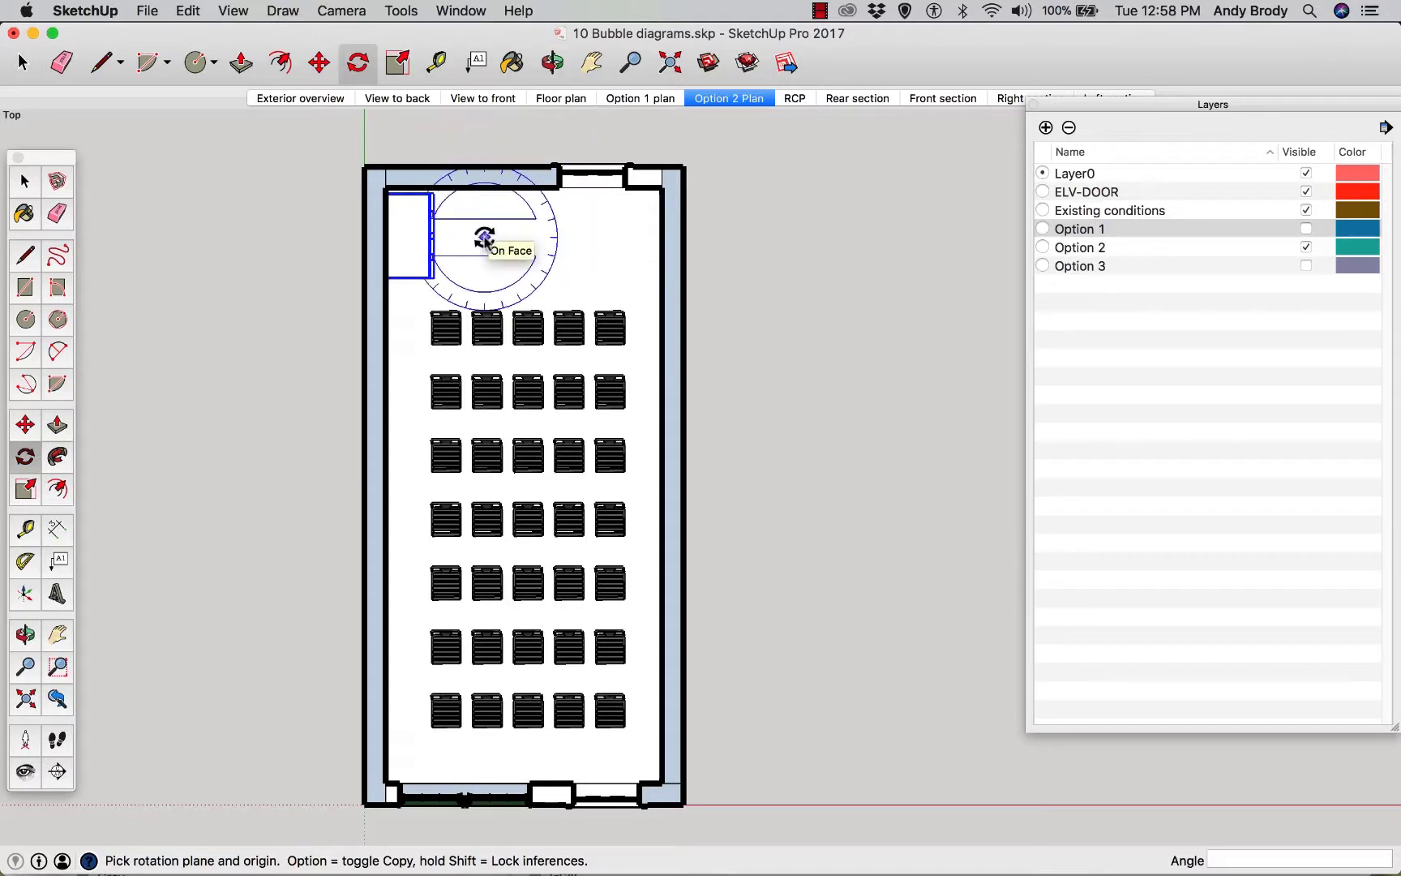
left_click(462, 239)
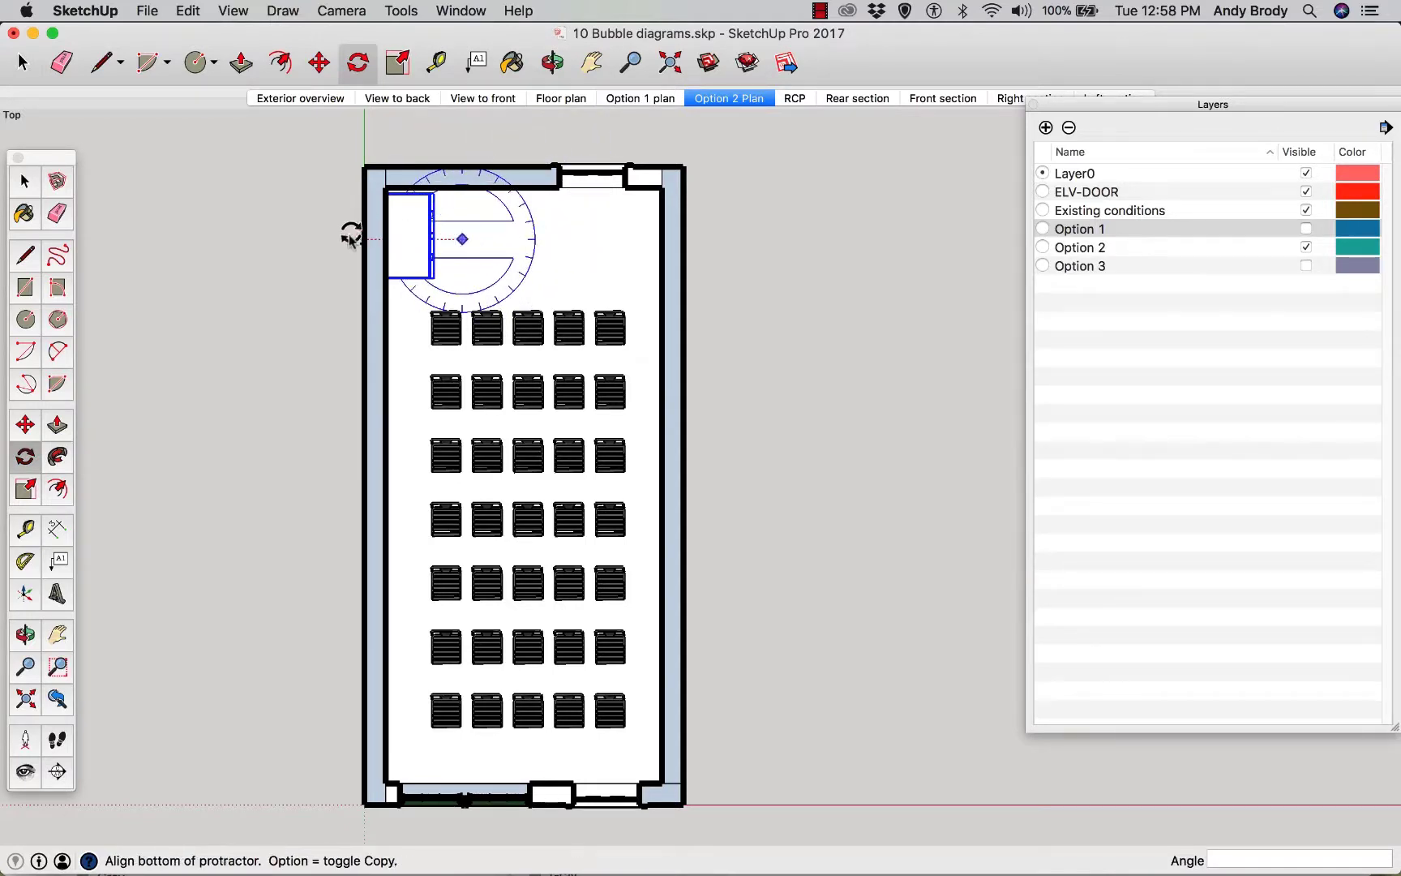
left_click(336, 241)
left_click(539, 235)
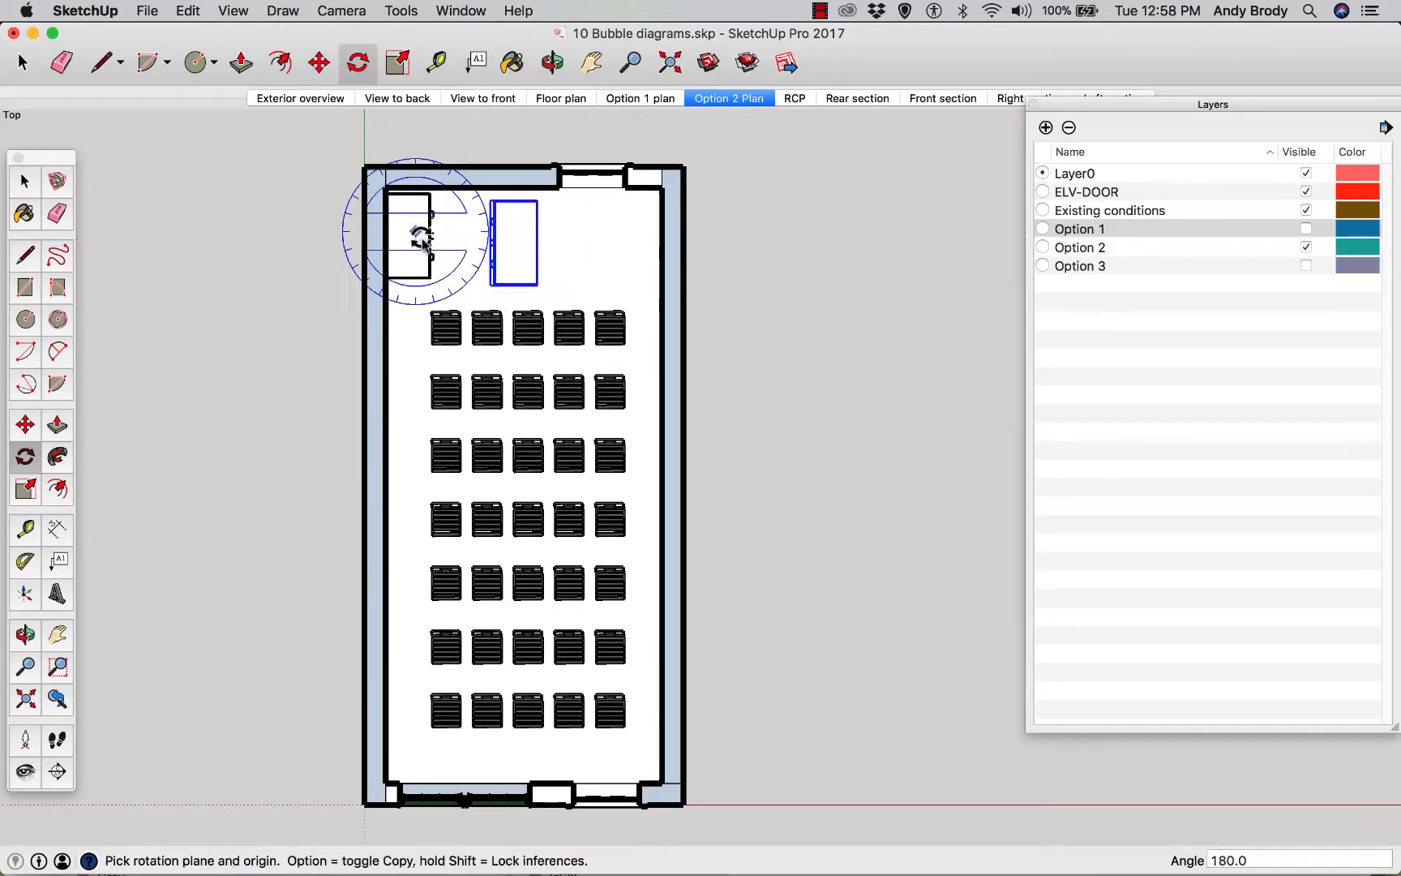
key("m")
left_click(621, 266)
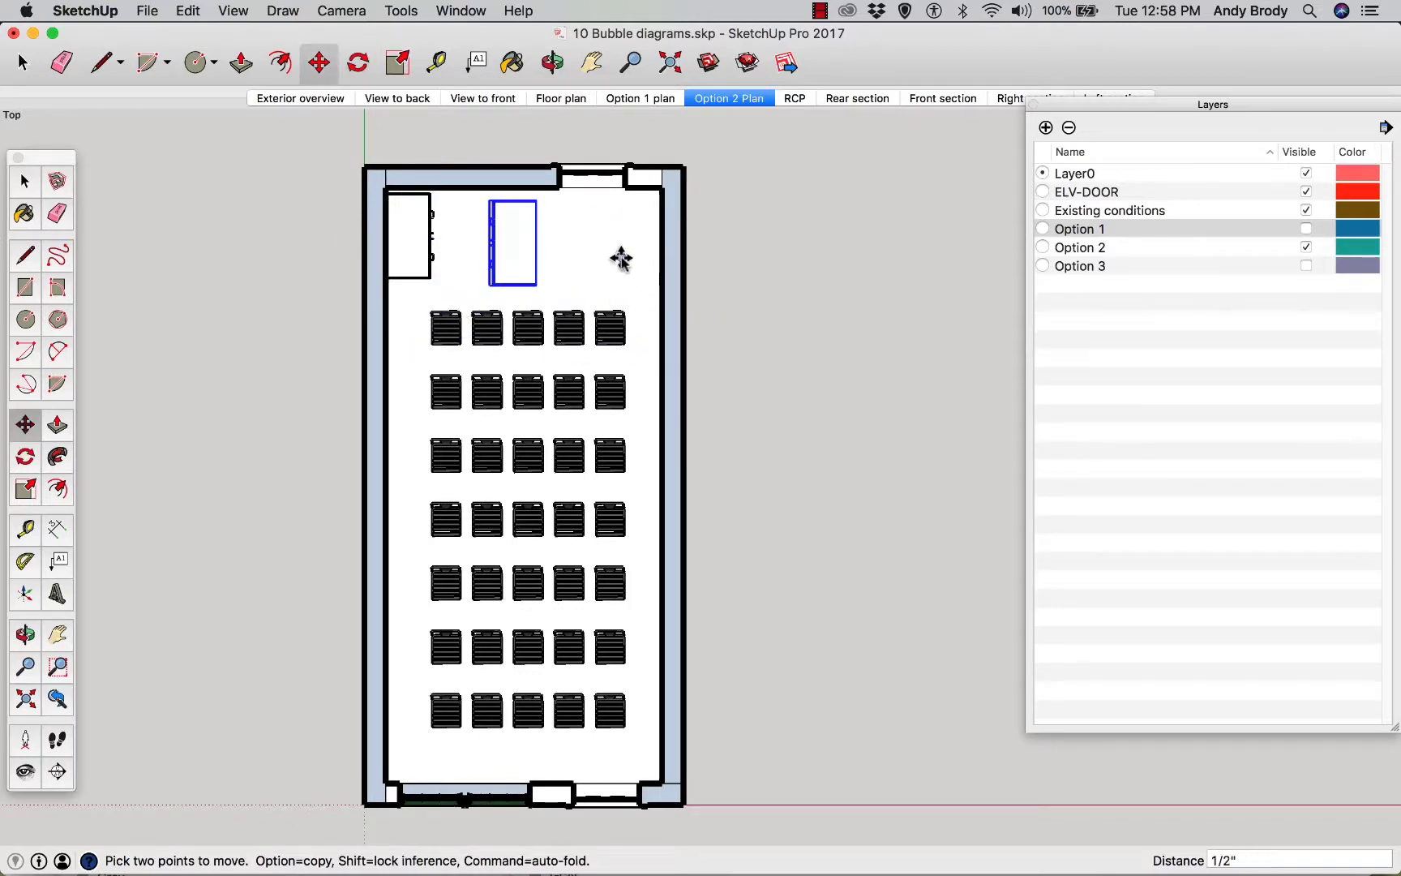
key("space")
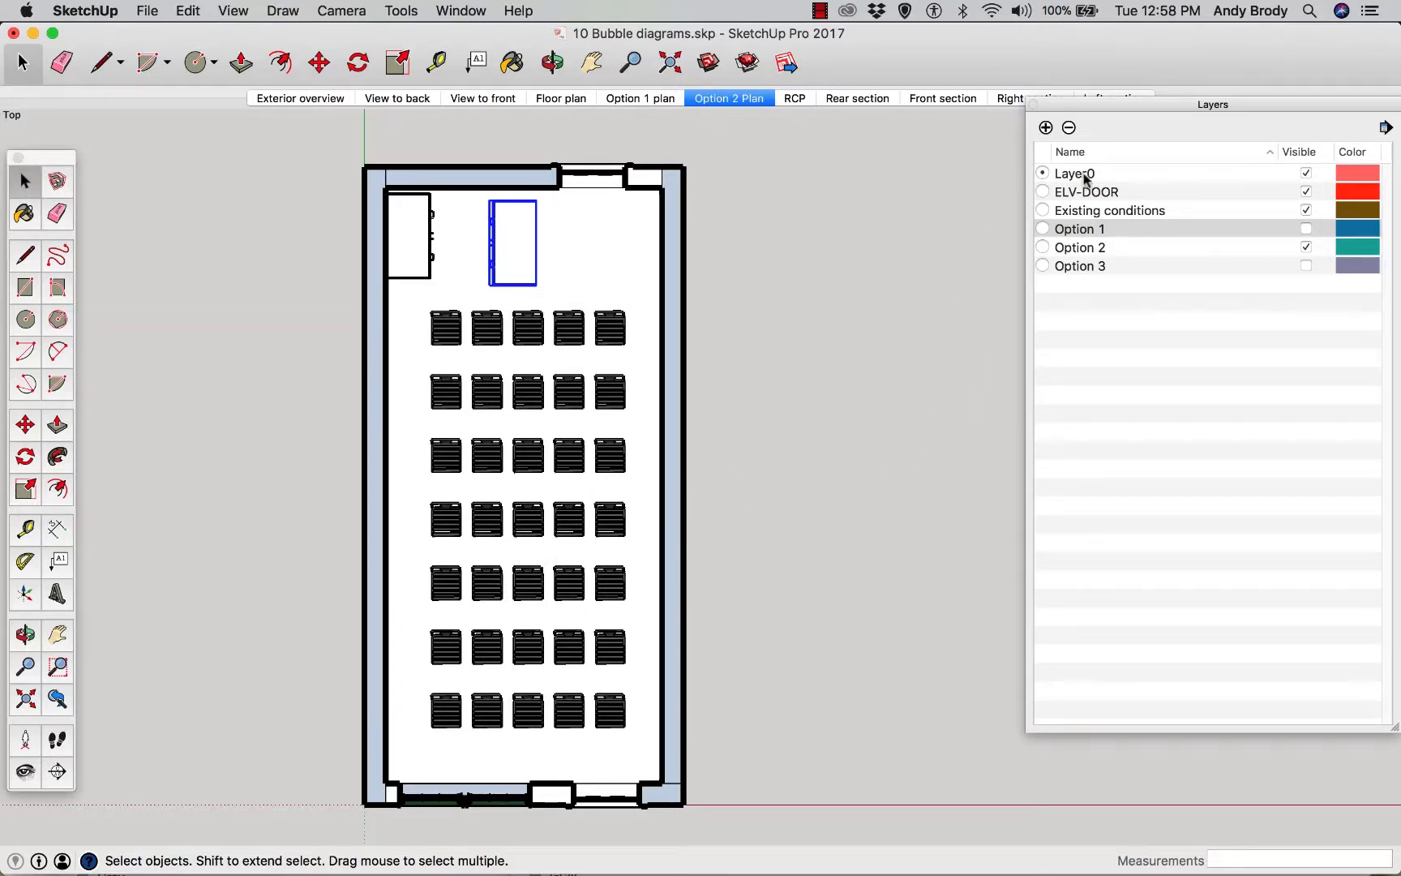
left_click(1033, 104)
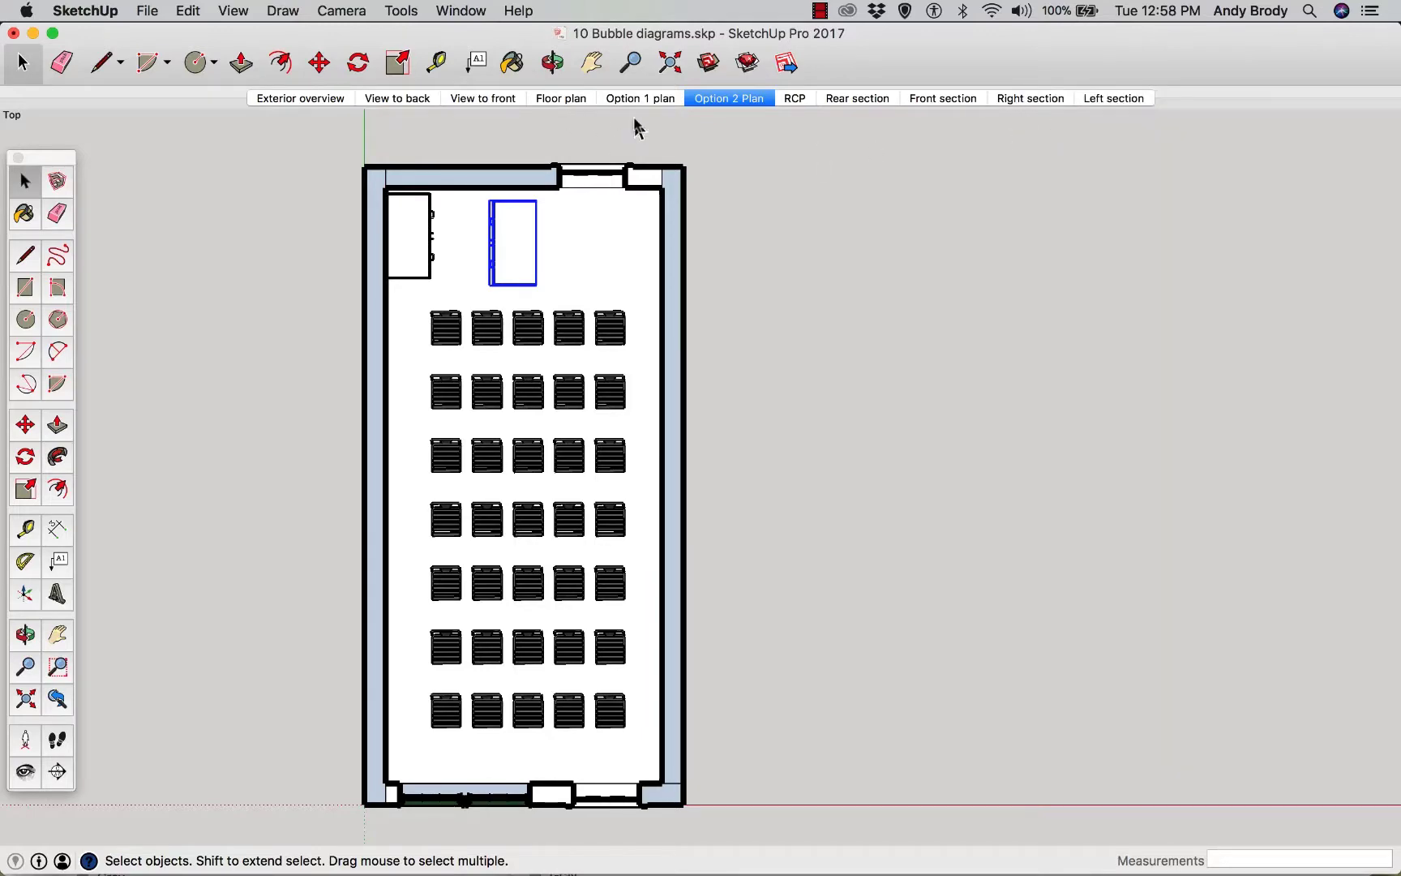
- In the View to back scene, raise the camera to about 9' 6" eye height, looking down over the chairs, and update the scene
left_click(428, 96)
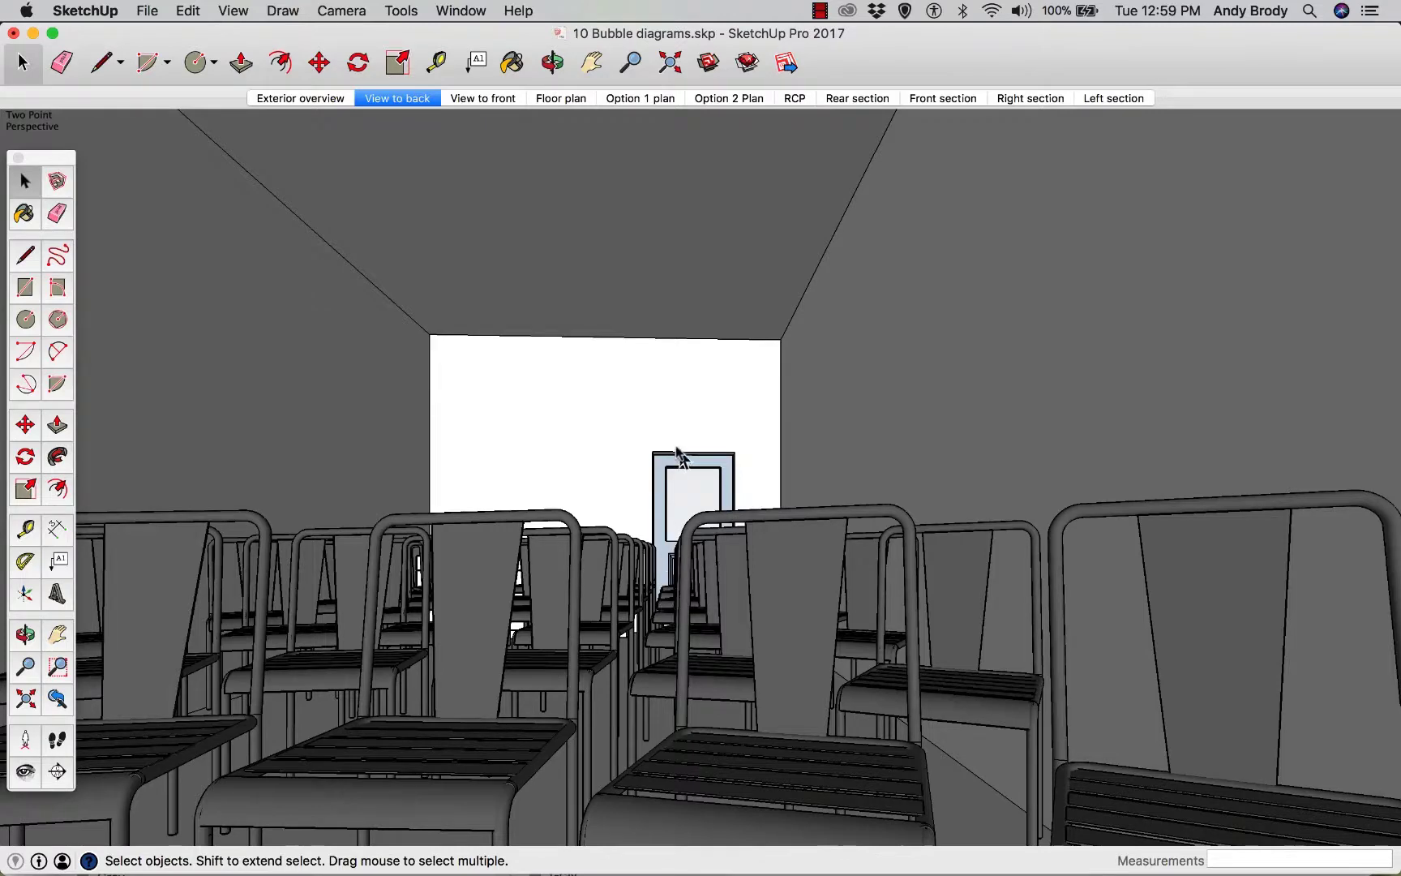
left_click(592, 63)
left_click_drag(631, 428, 638, 506)
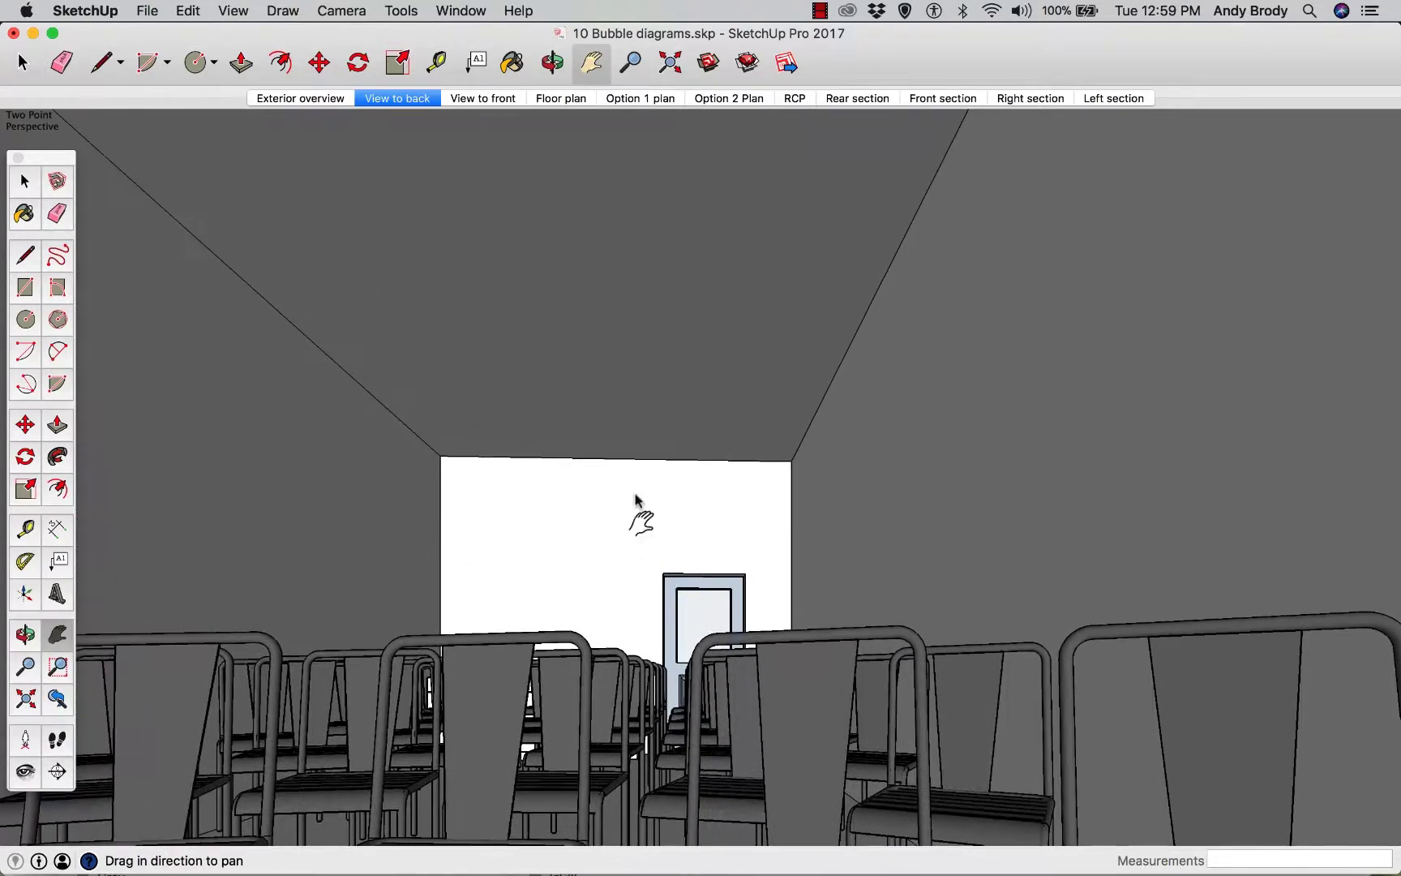
left_click(25, 771)
left_click_drag(360, 642, 442, 473)
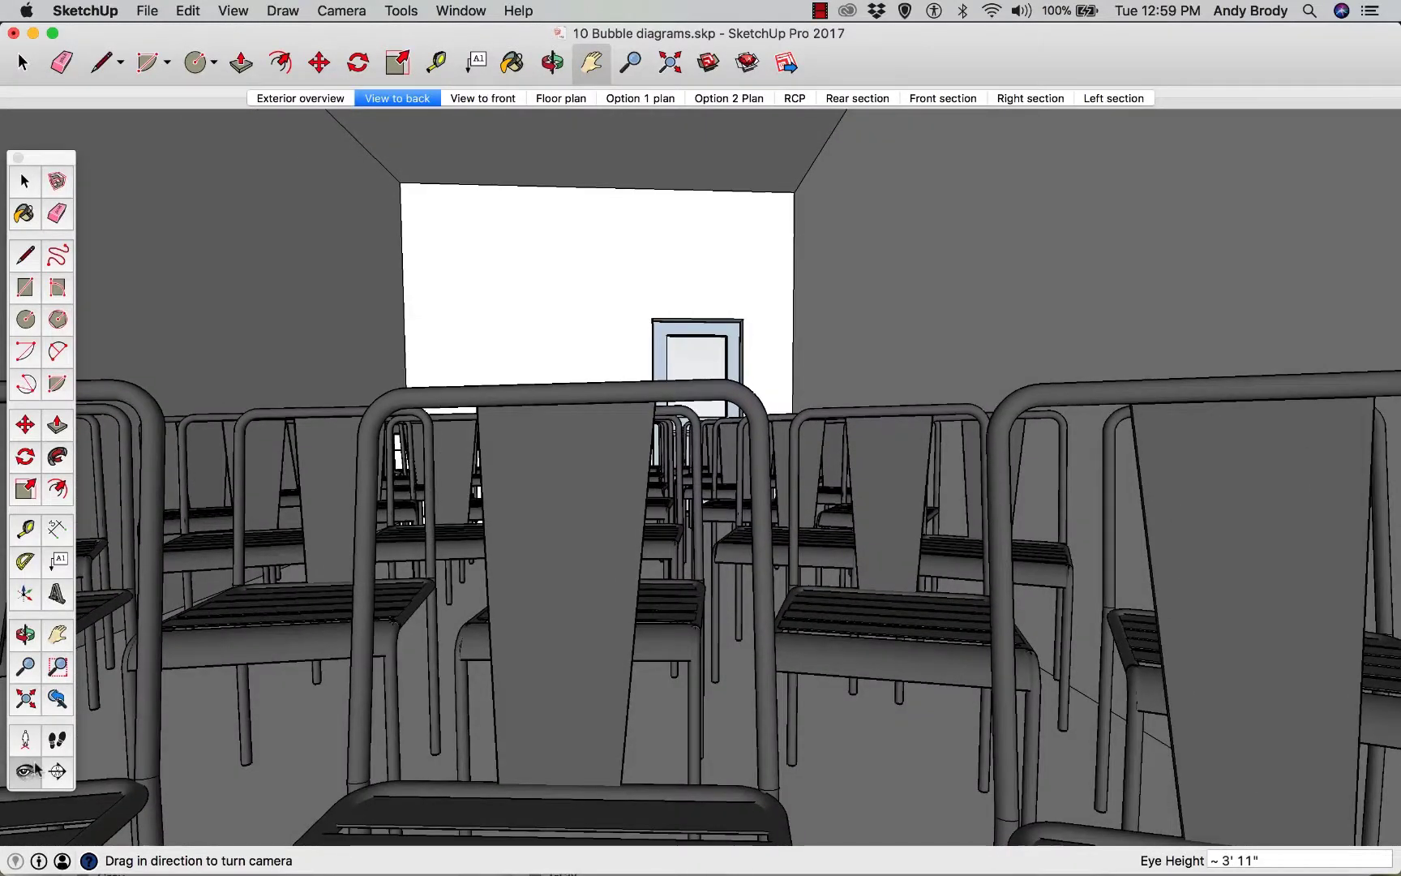
left_click(591, 62)
left_click_drag(578, 361, 581, 523)
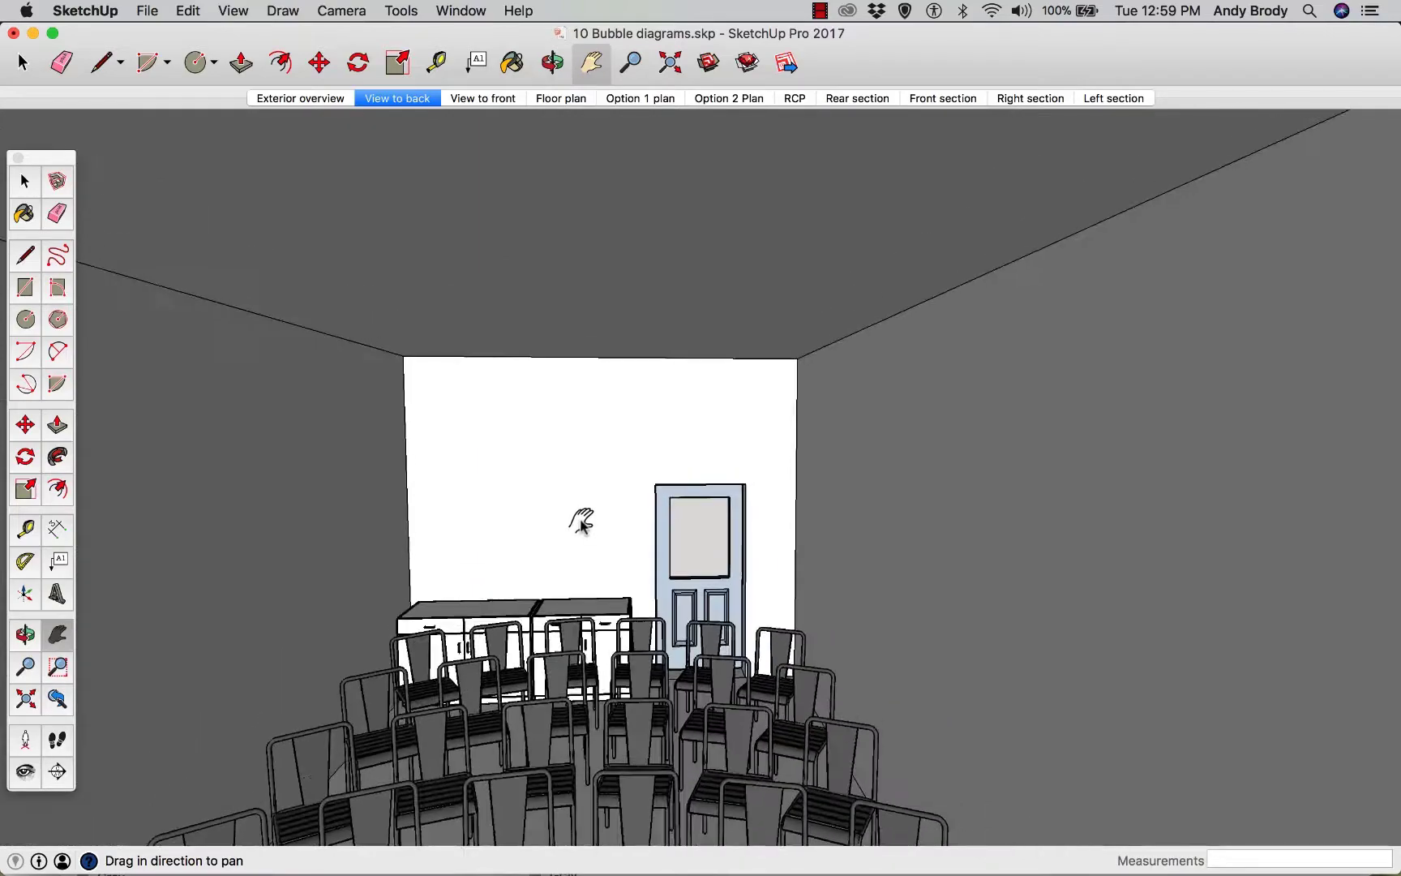
left_click(24, 771)
left_click_drag(269, 566, 398, 404)
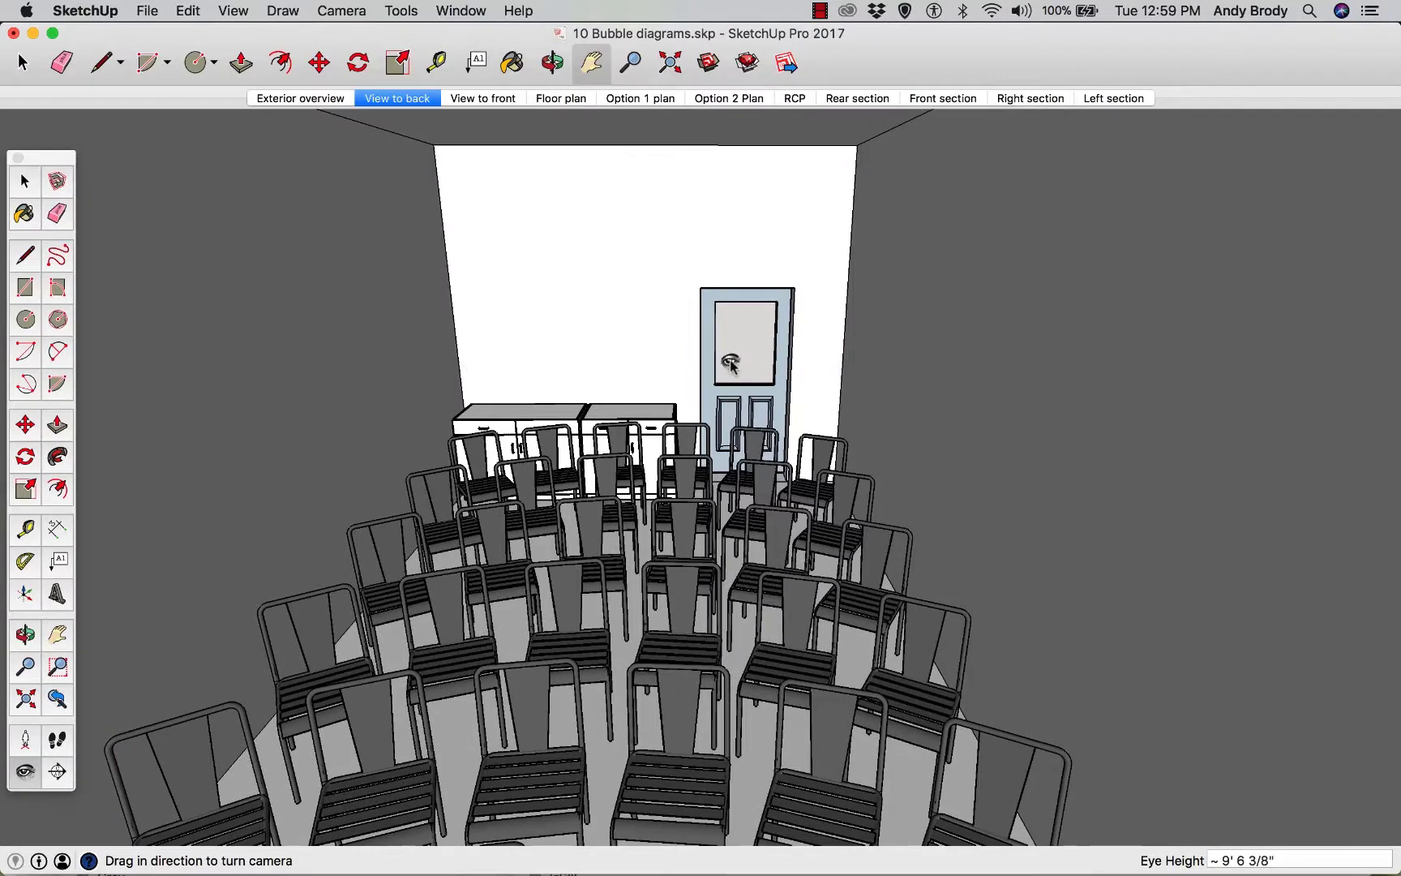
right_click(395, 102)
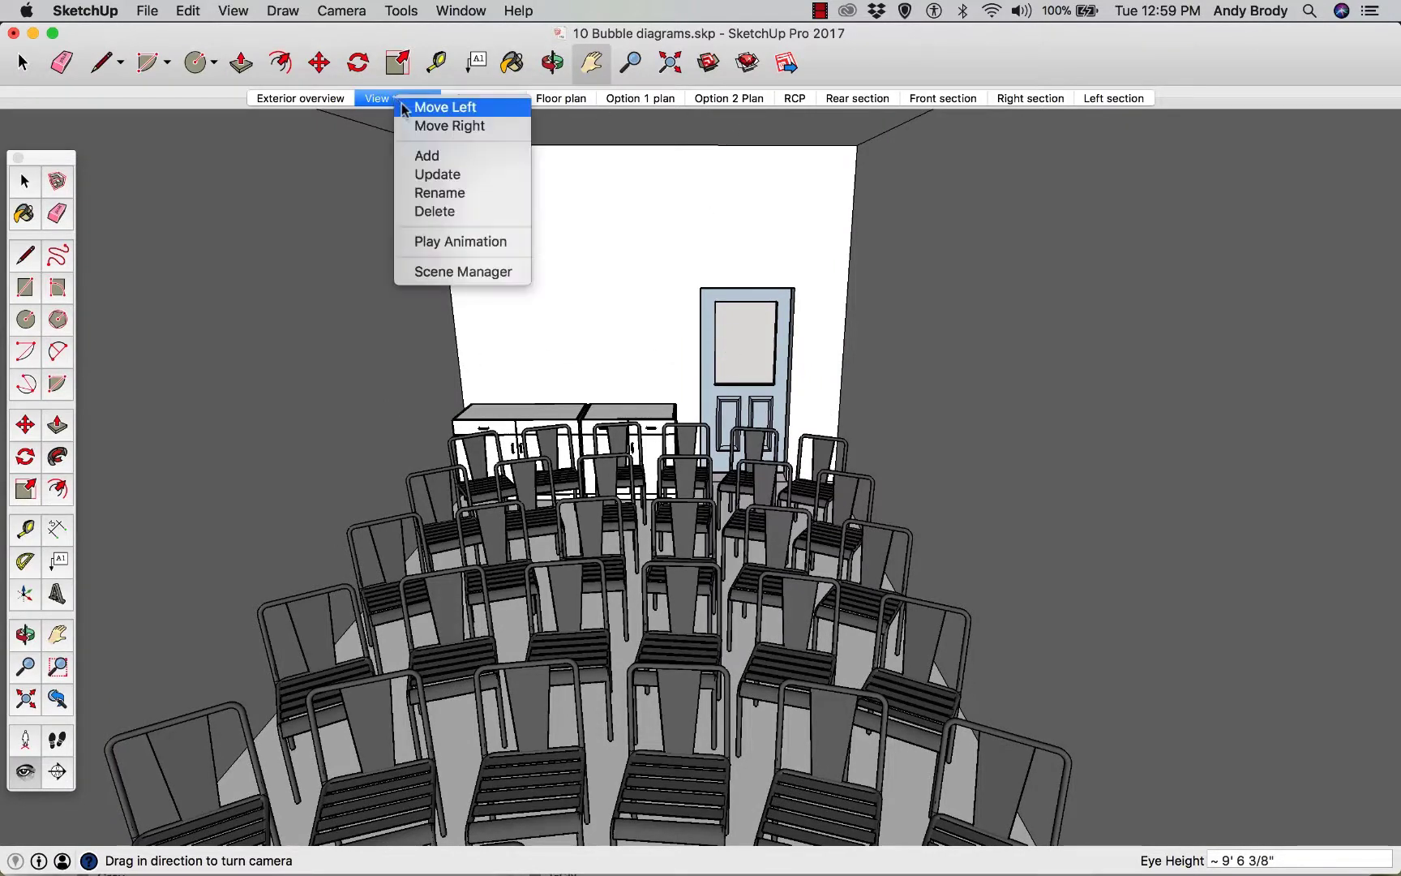
left_click(437, 174)
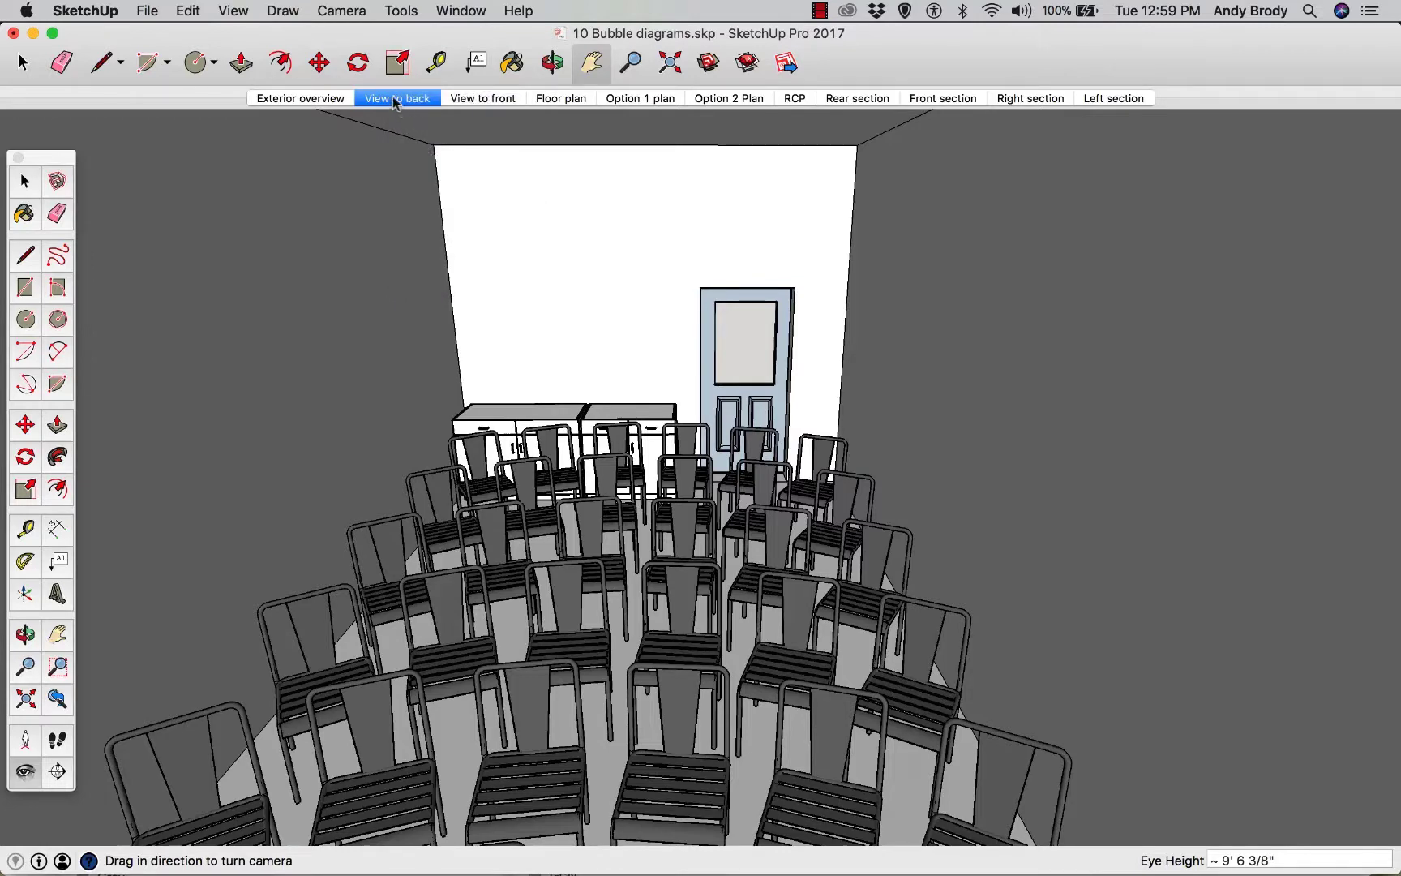
- Rename the View to back scene as View to back Opt 1
right_click(395, 101)
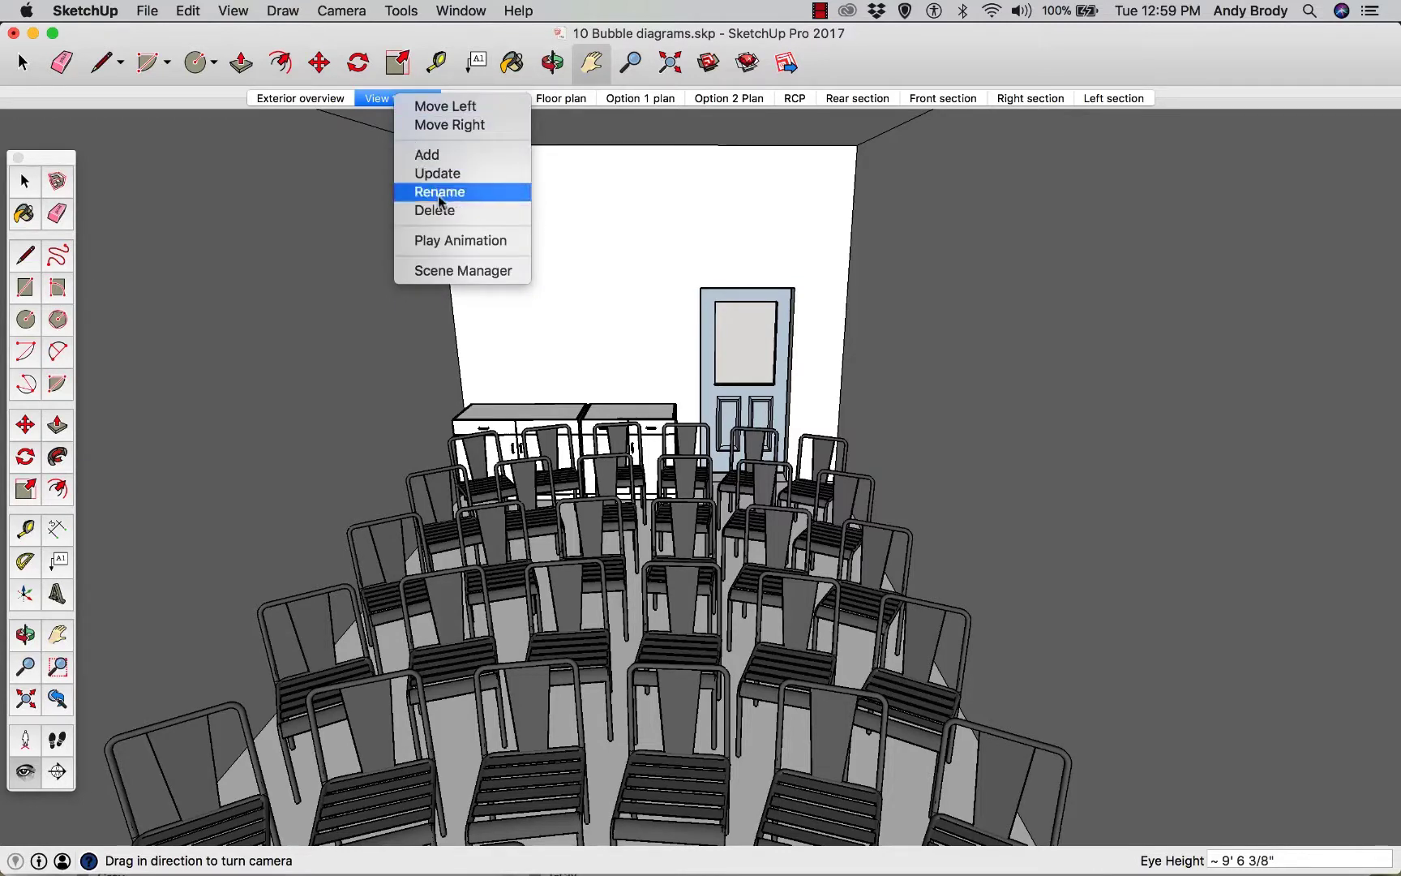
left_click(439, 192)
left_click(432, 101)
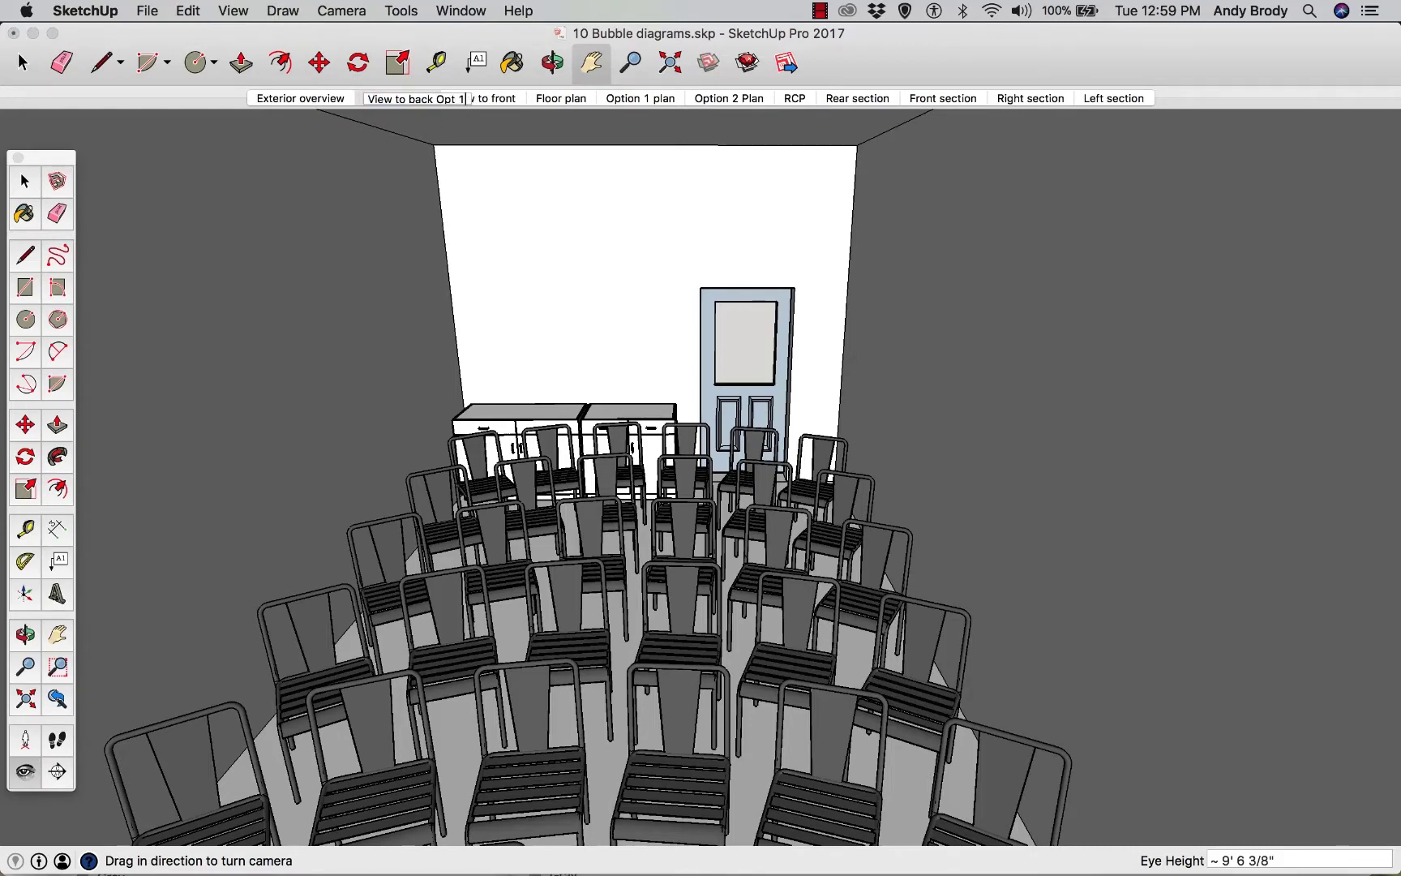
key("Return")
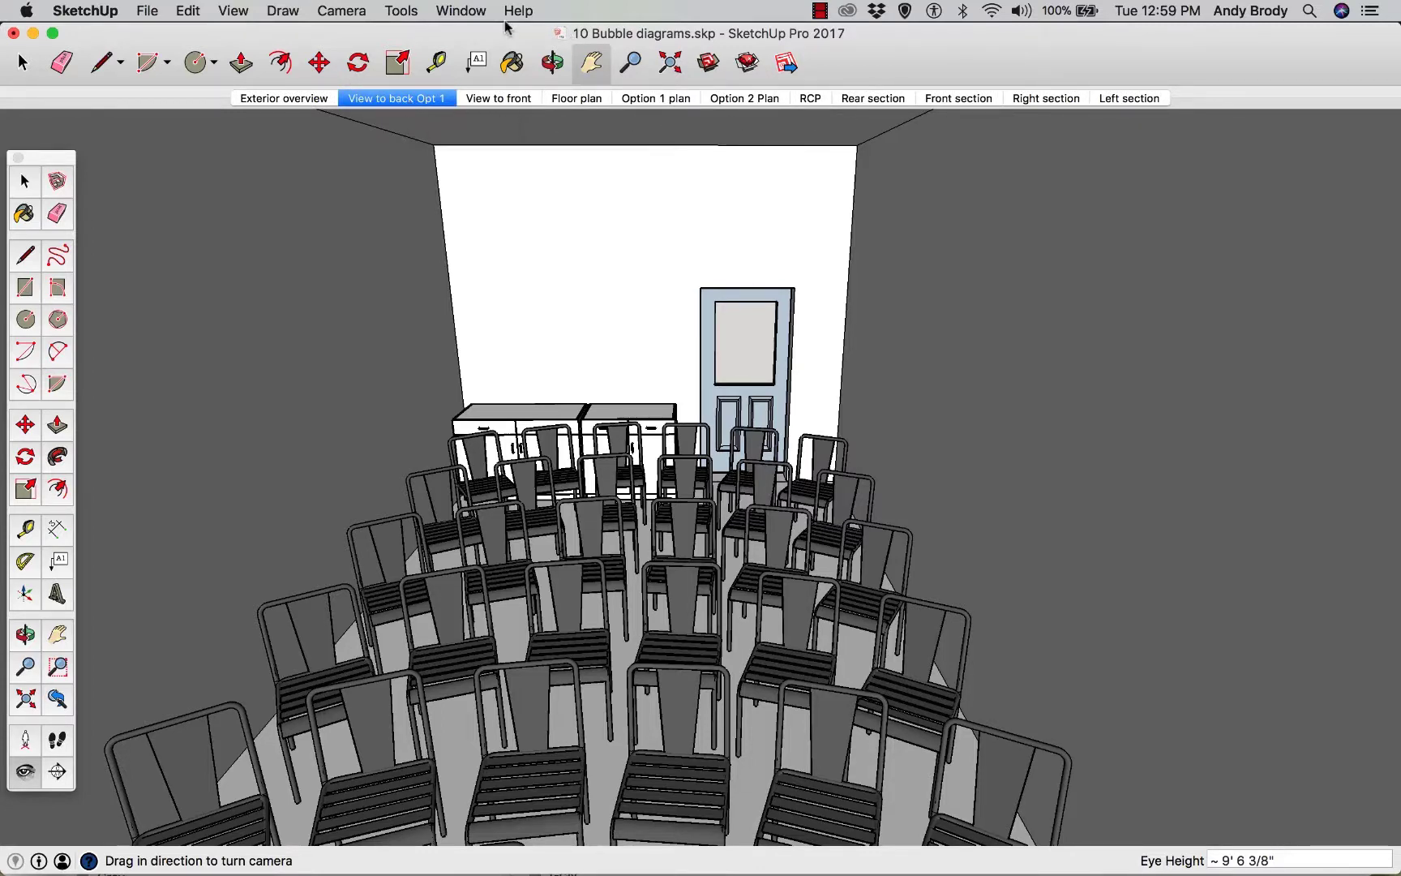
- Show the Option 2 layer and hide the Option 1 layer in the back view
left_click(460, 10)
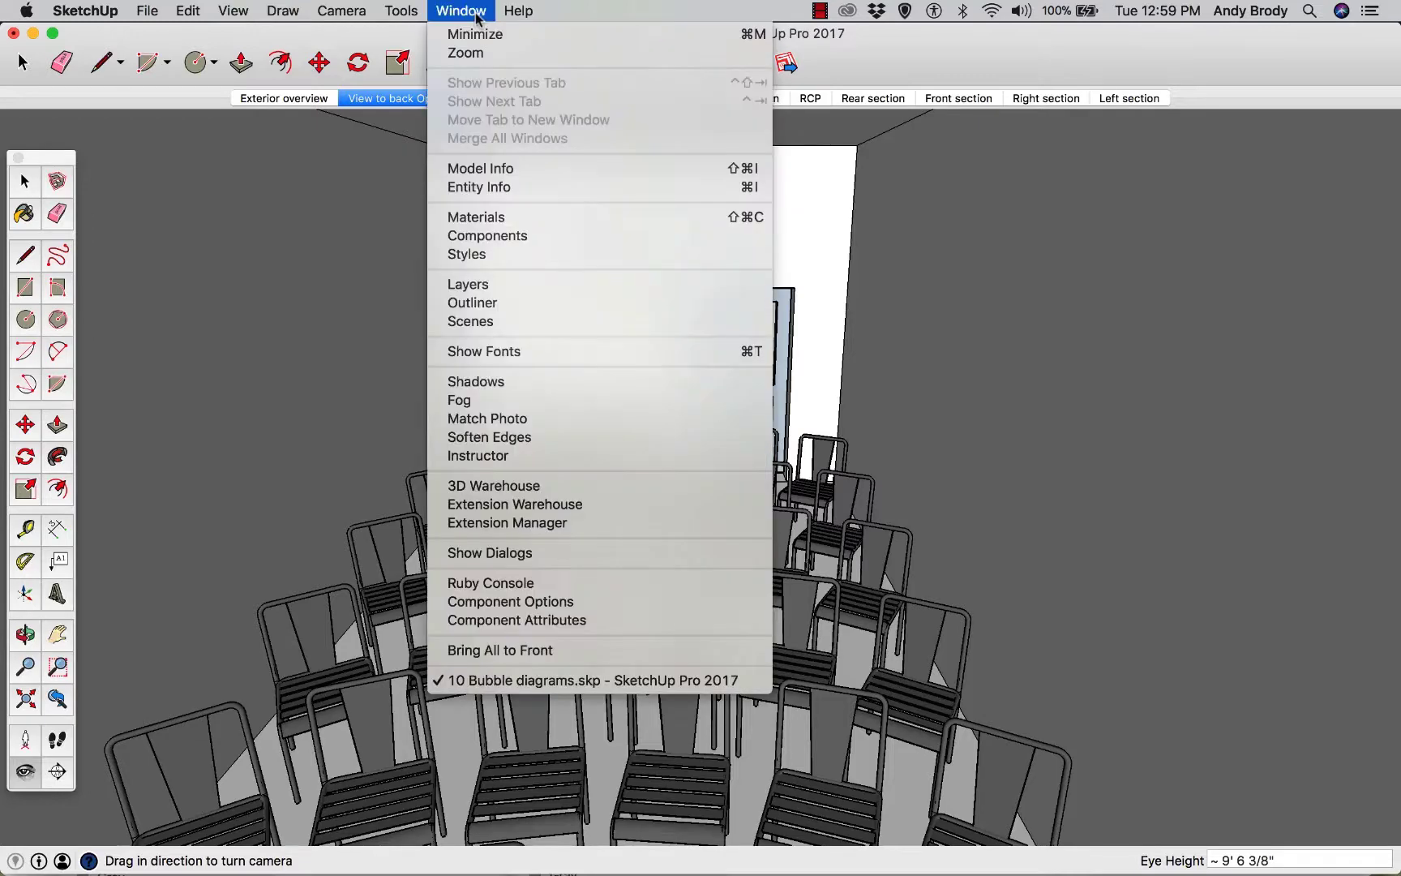
left_click(531, 288)
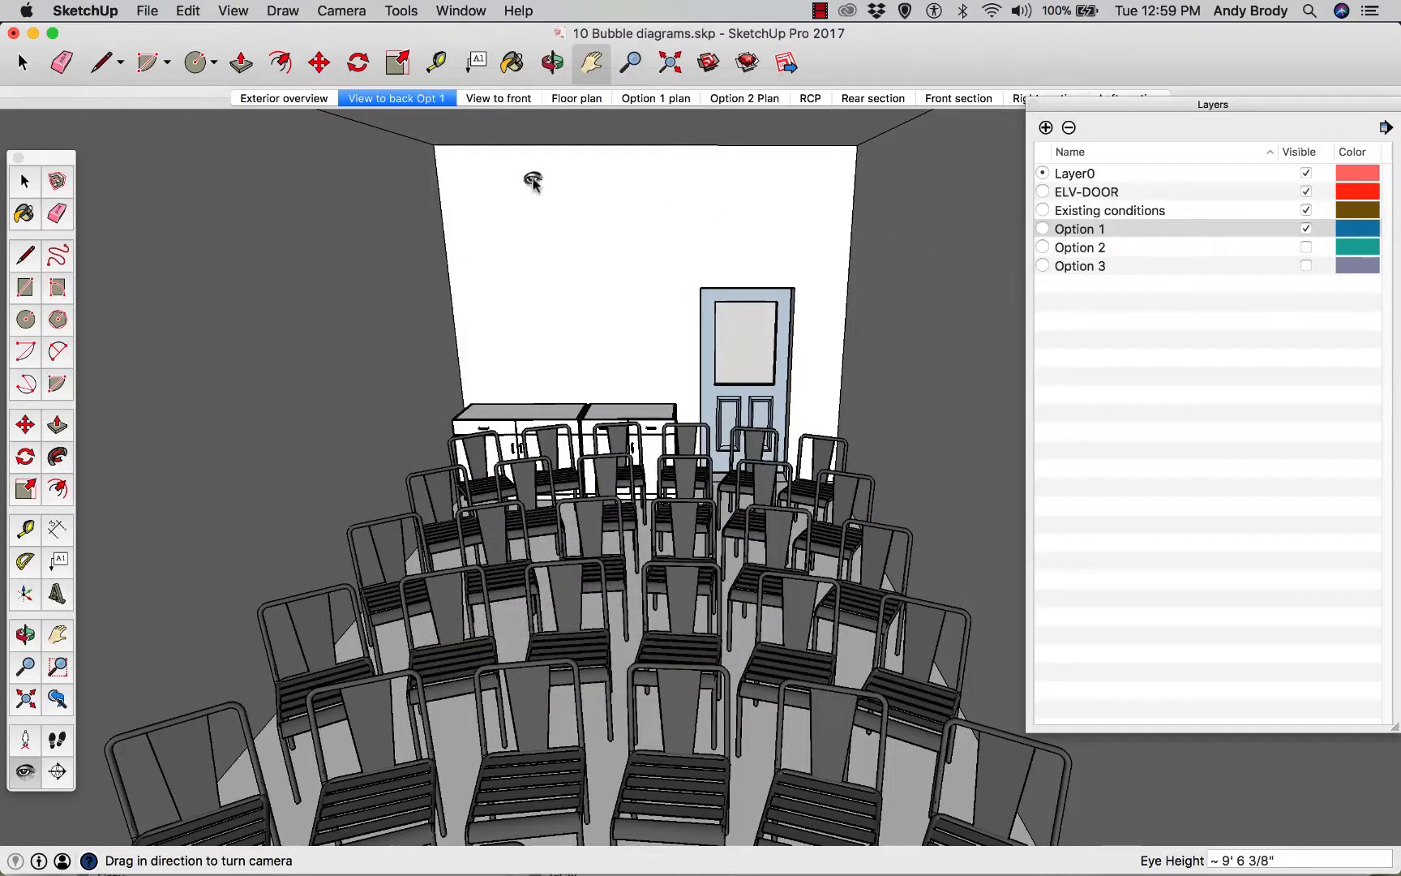
left_click(1305, 247)
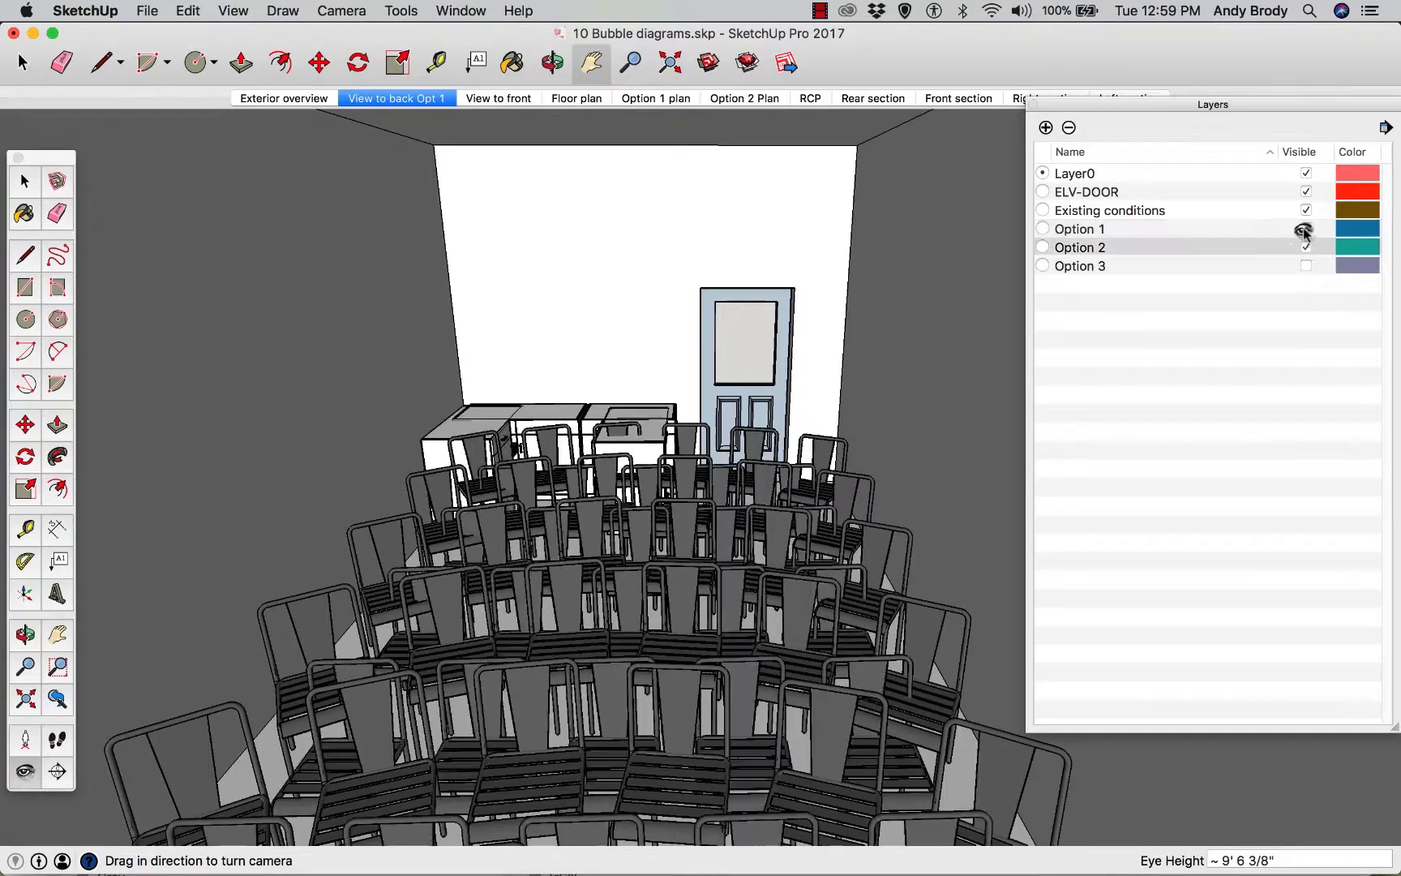
left_click(1305, 227)
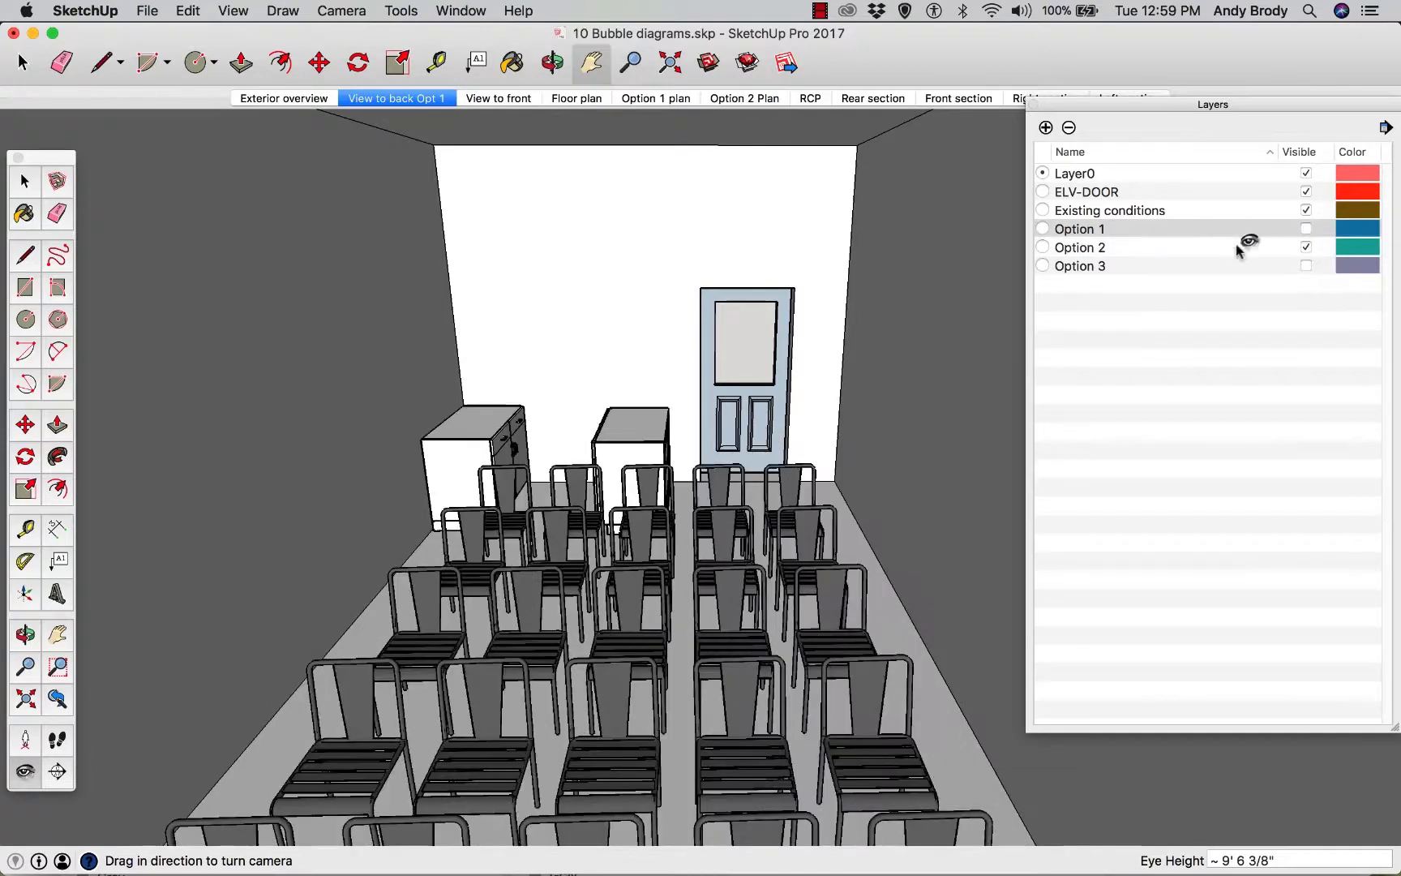
- Add a scene from the current back view named Back Opt 2, and compare it with View to back Opt 1
right_click(390, 101)
left_click(440, 149)
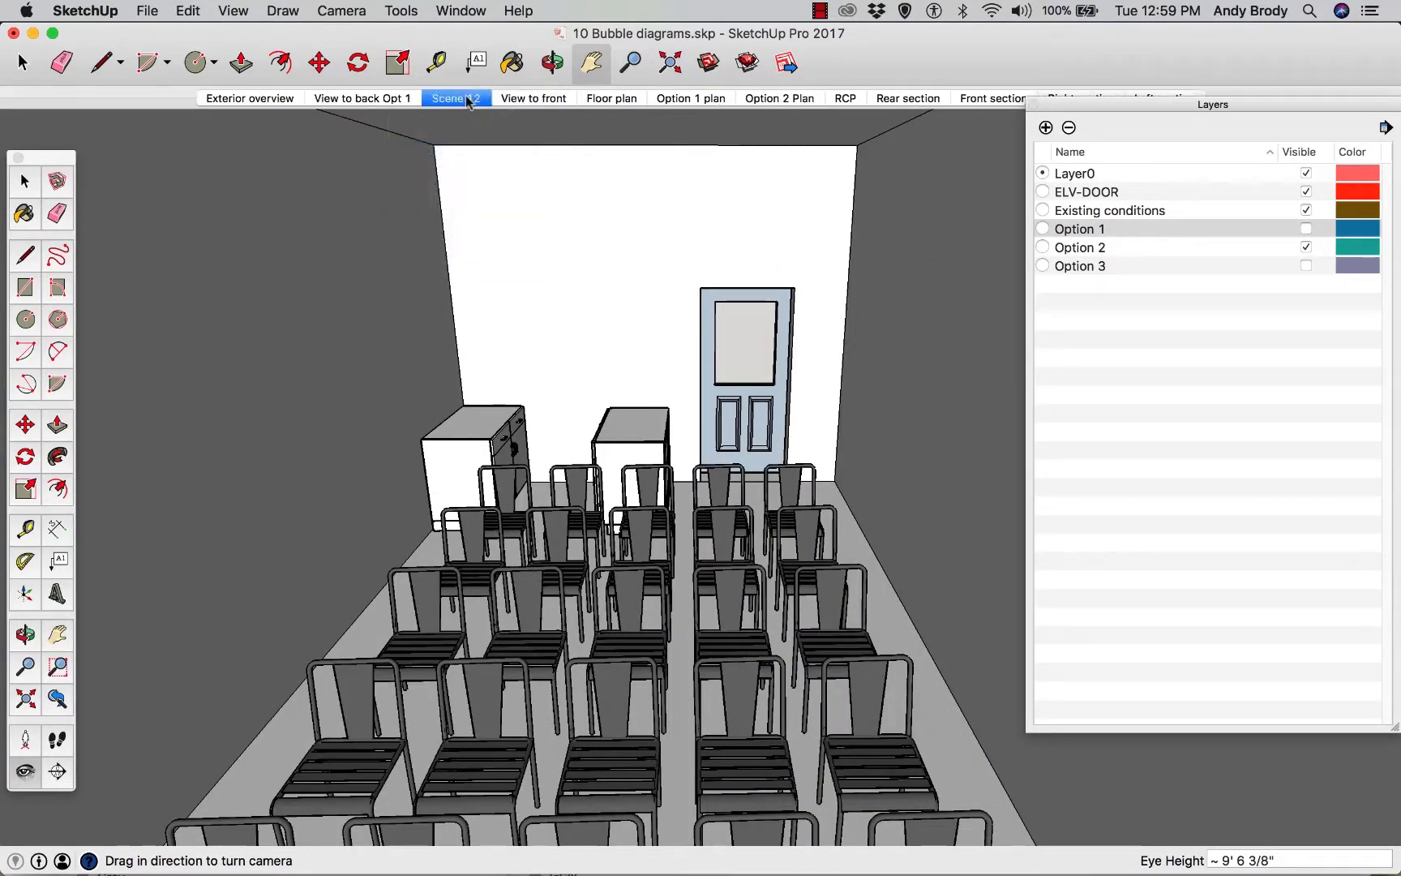
right_click(454, 101)
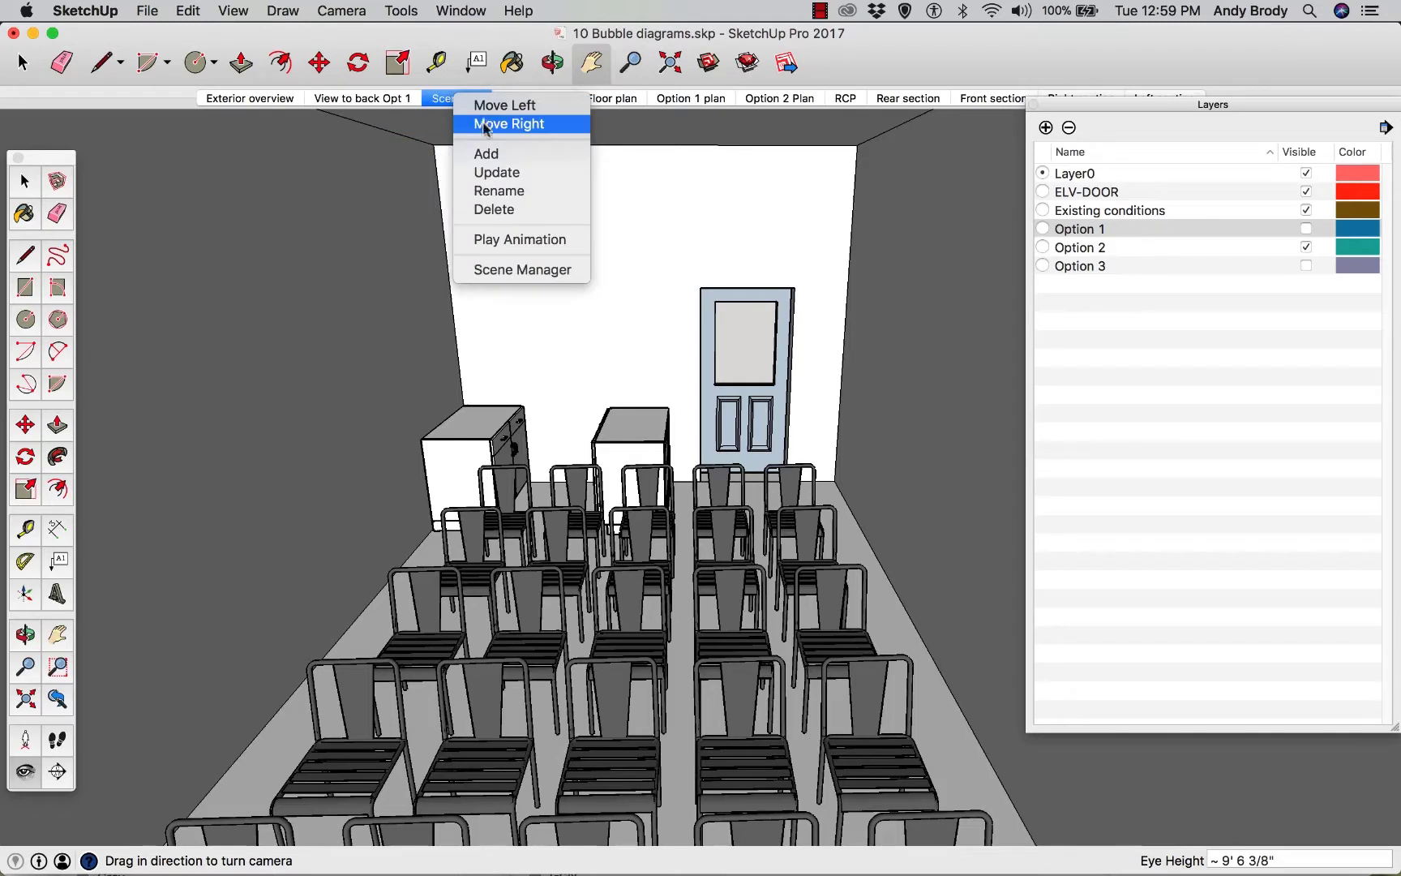
left_click(478, 188)
type("Back Opt 2")
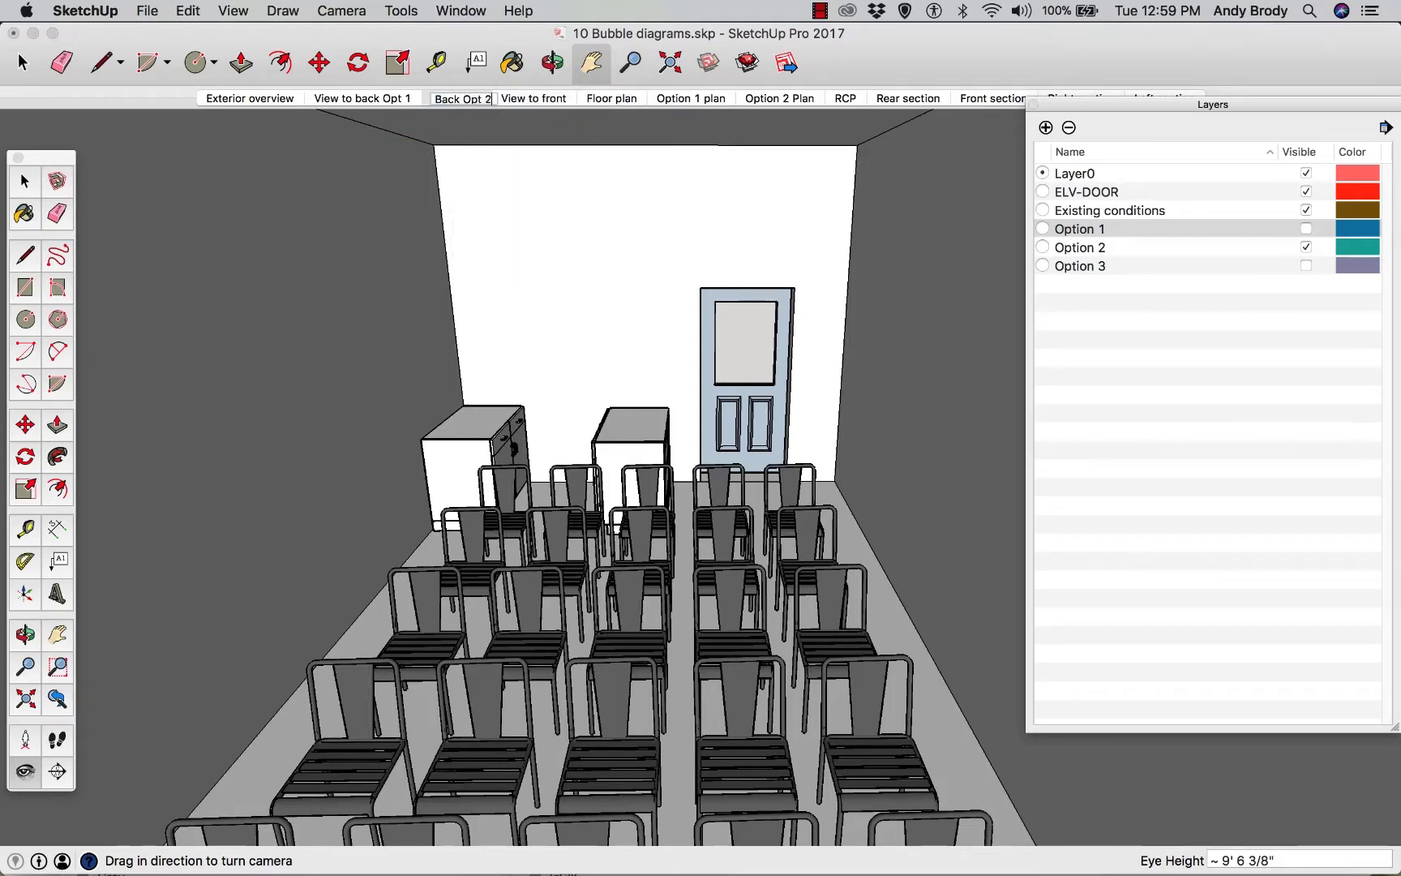
key("Return")
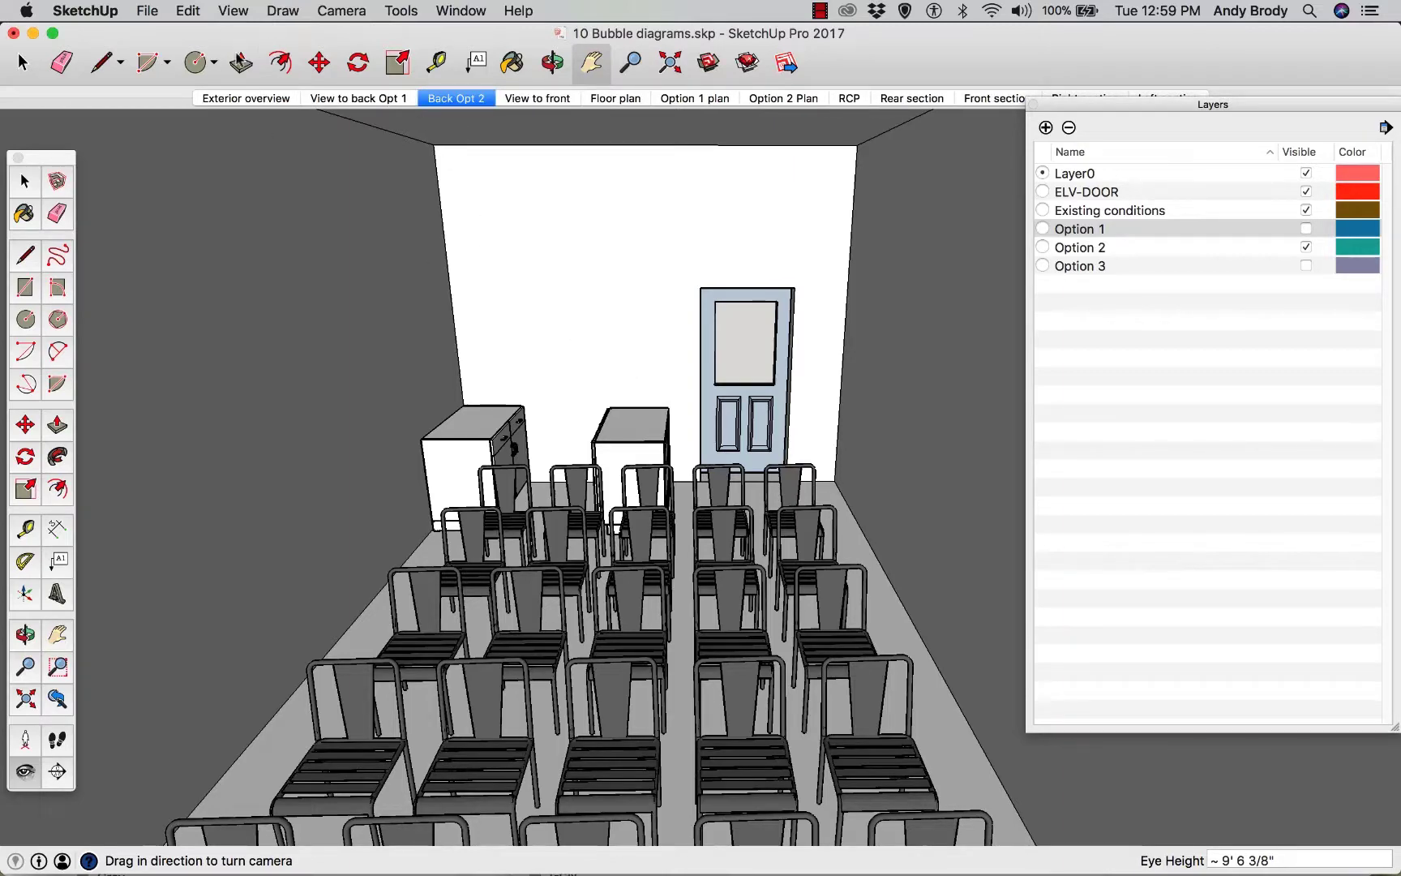
left_click(384, 99)
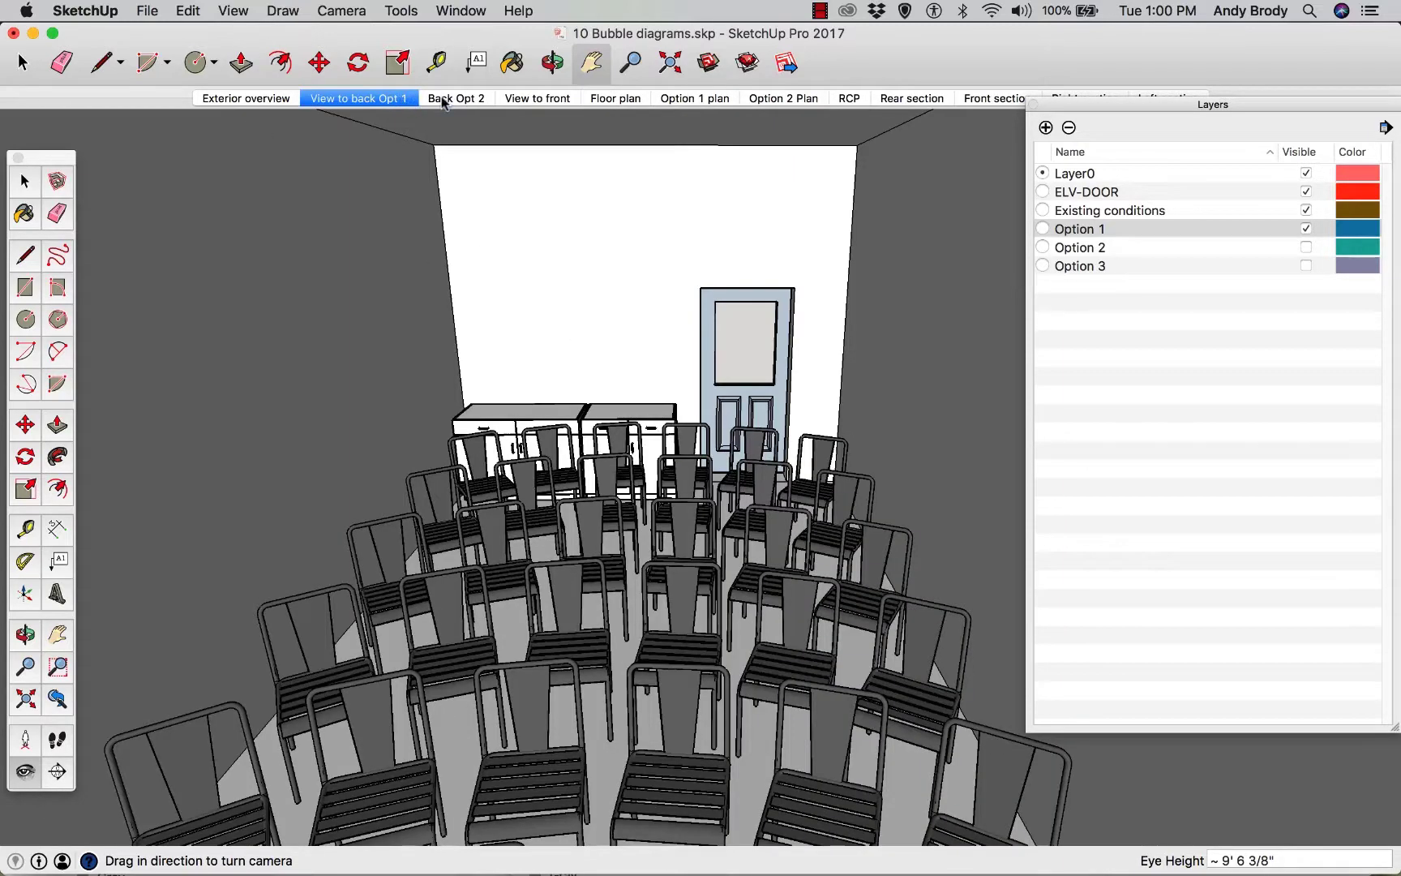
left_click(443, 100)
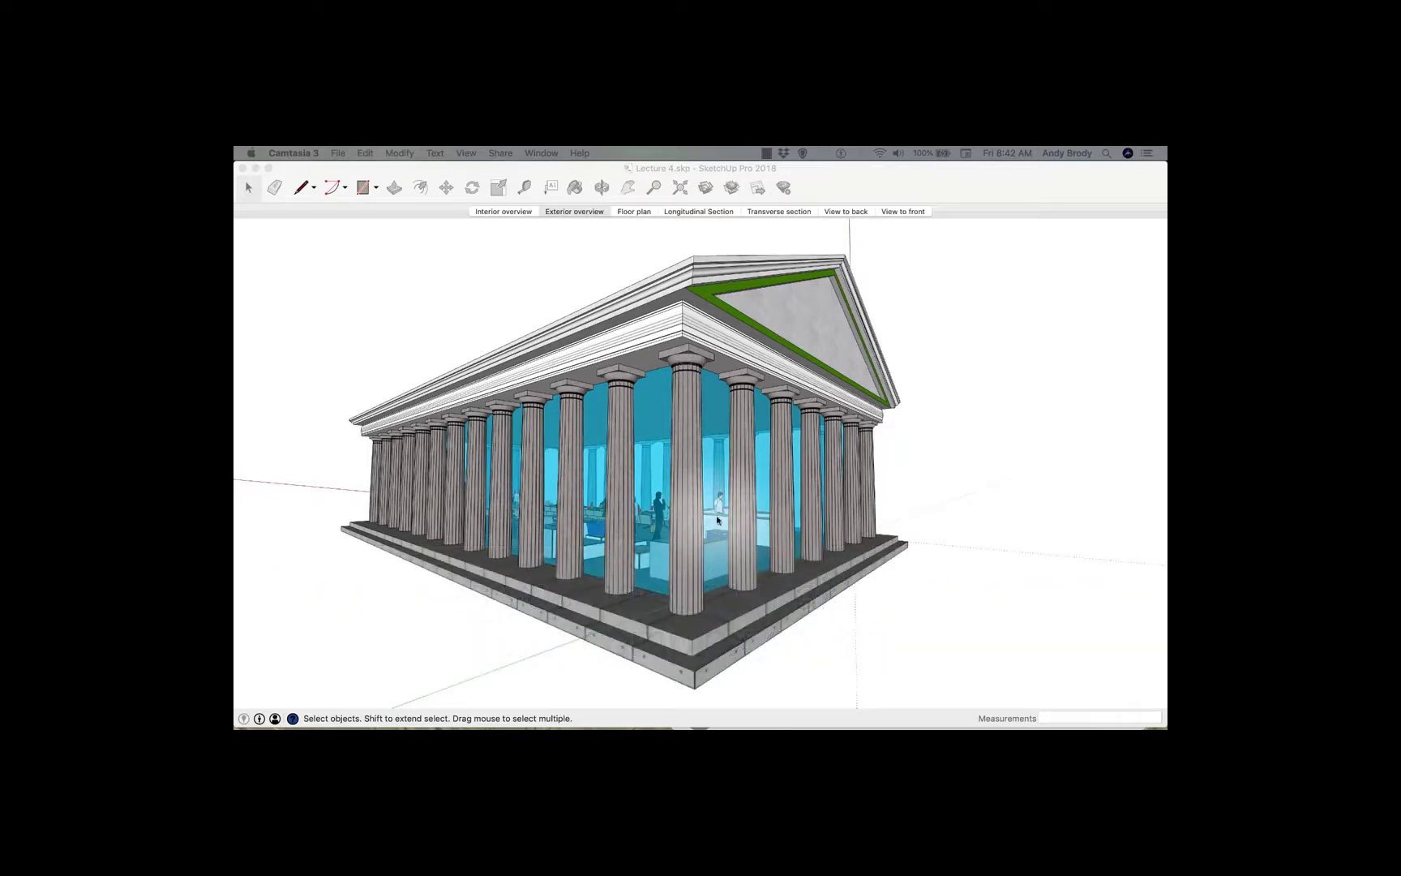
- In the Lecture 4 model's Interior overview scene, inspect the white counter up close and open its component to view the geometry in isolation
left_click(503, 210)
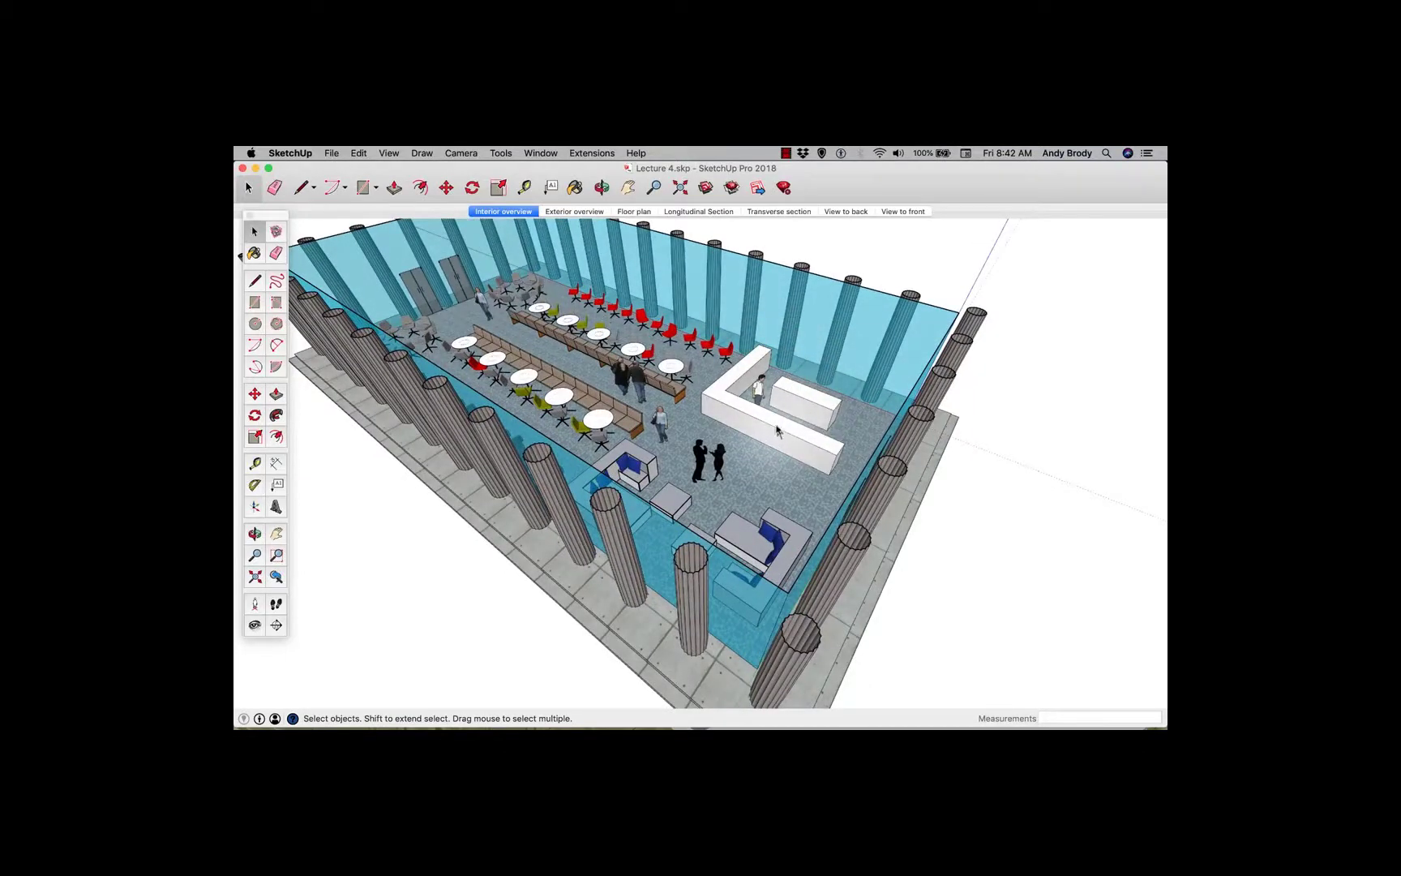
scroll(779, 439, "up", 3)
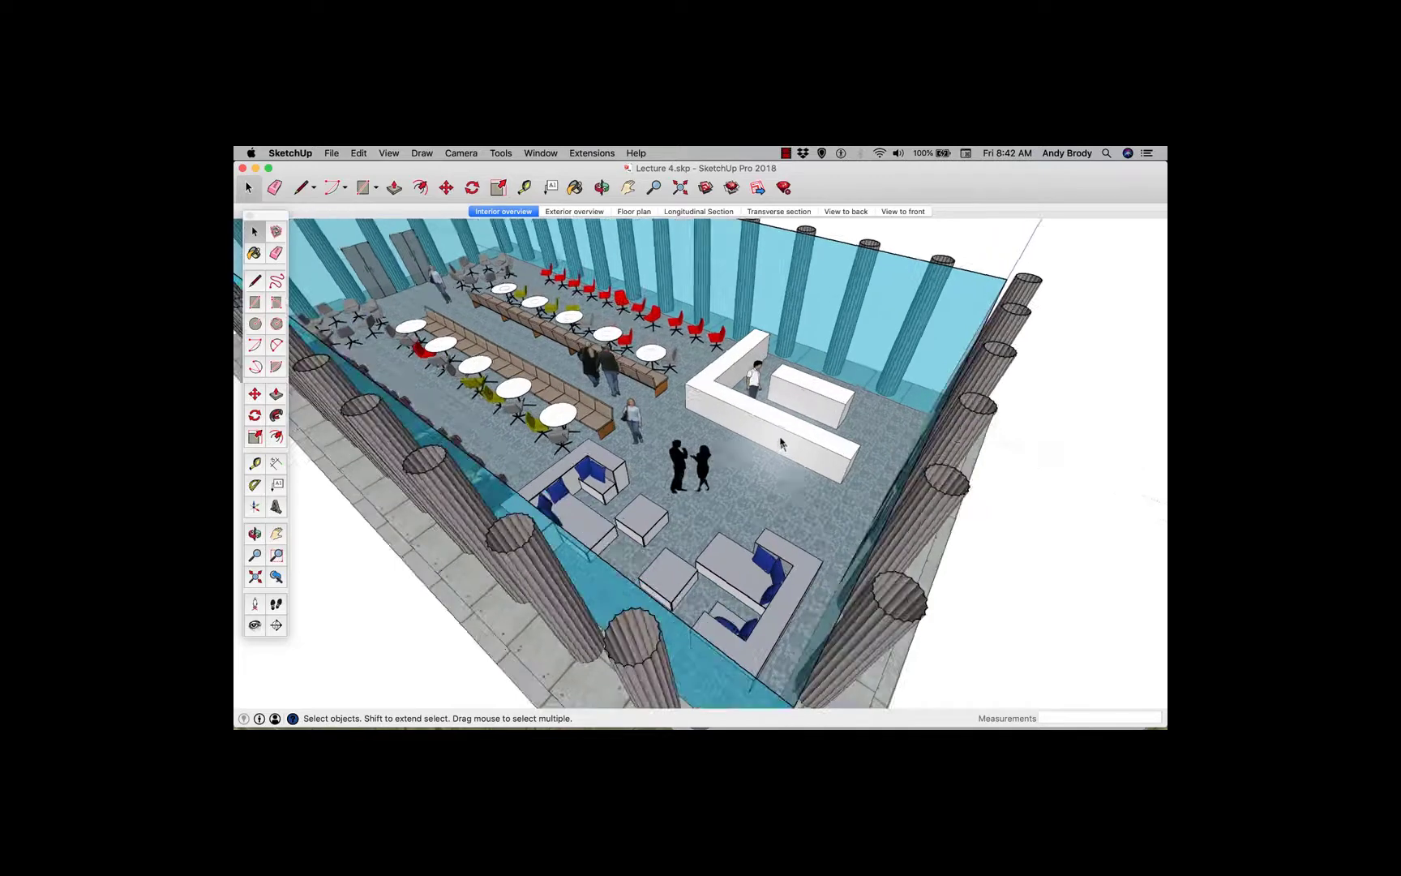
scroll(780, 442, "up", 5)
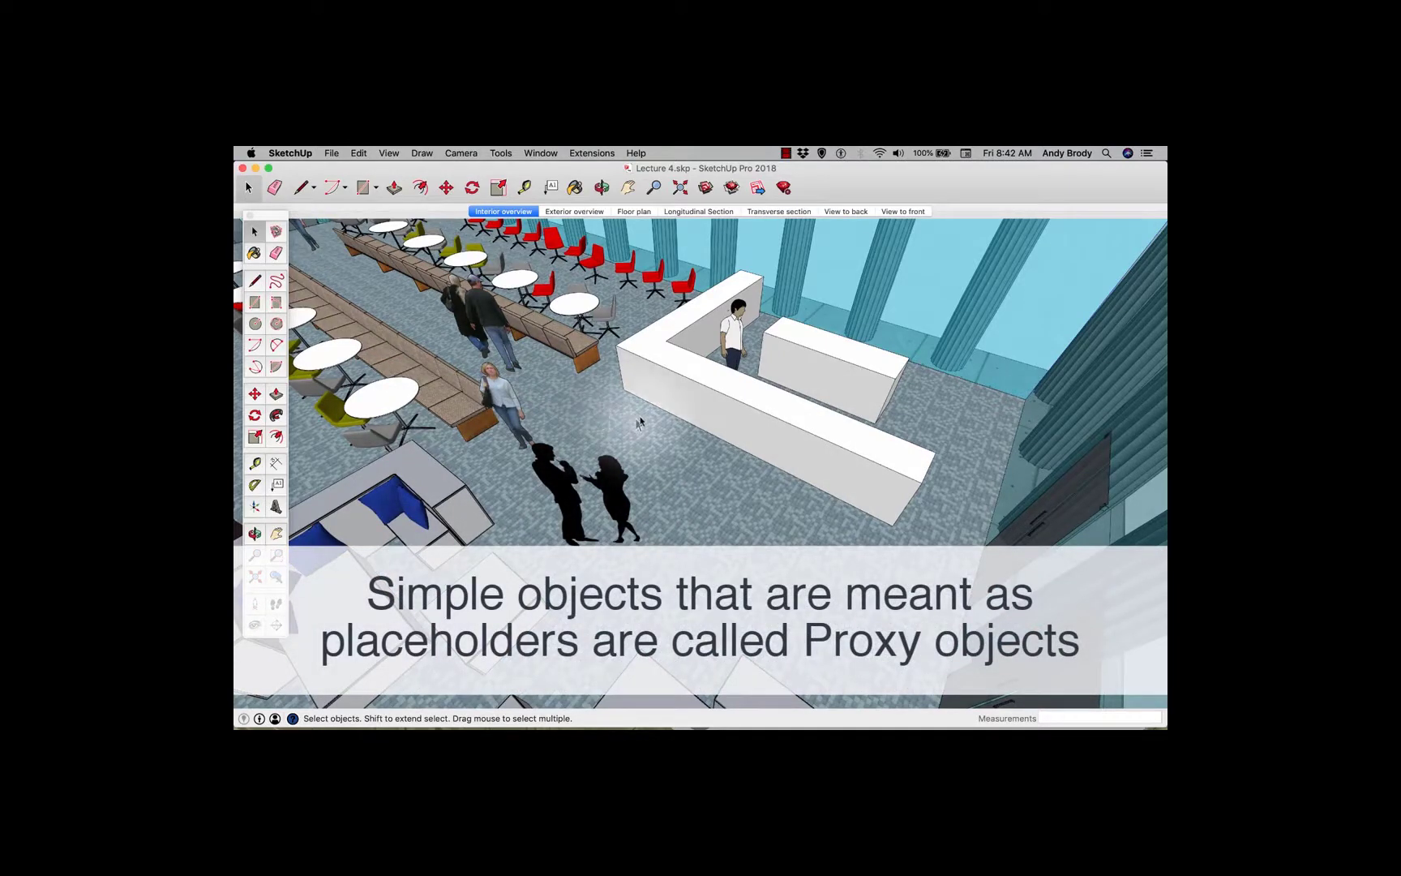
left_click(734, 405)
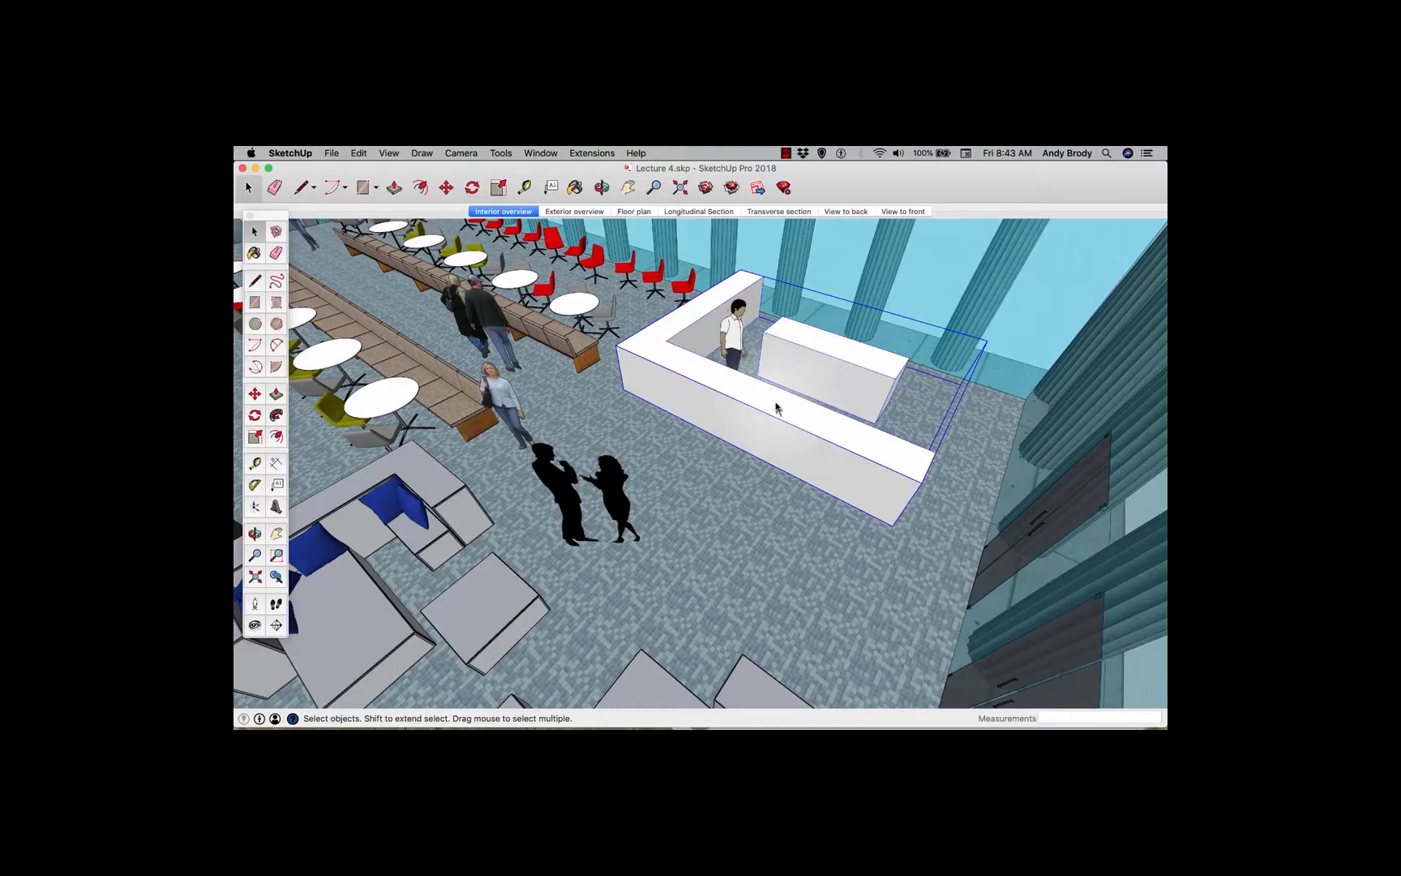
double_click(775, 408)
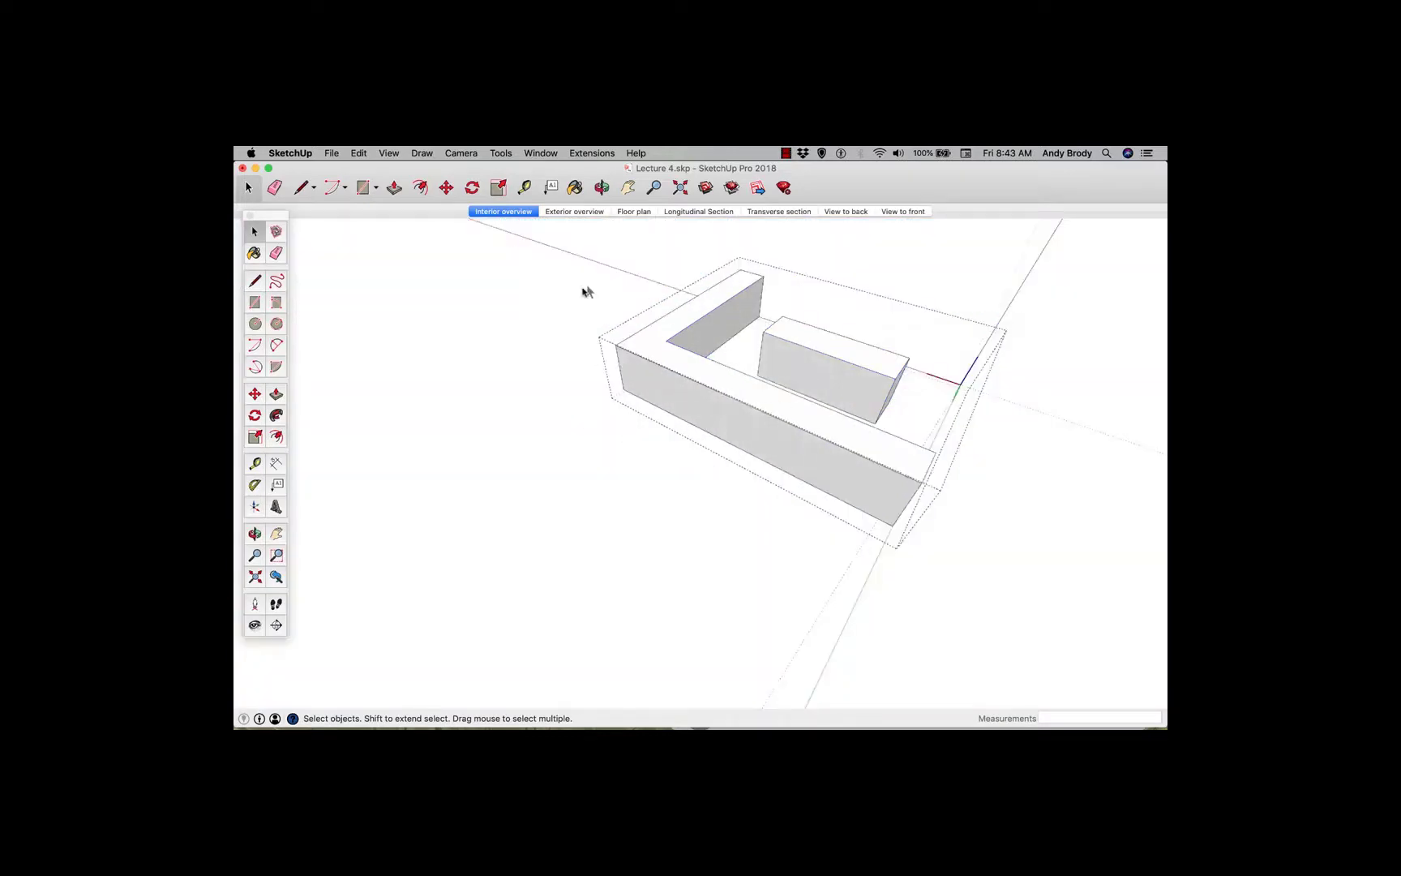
key("Escape")
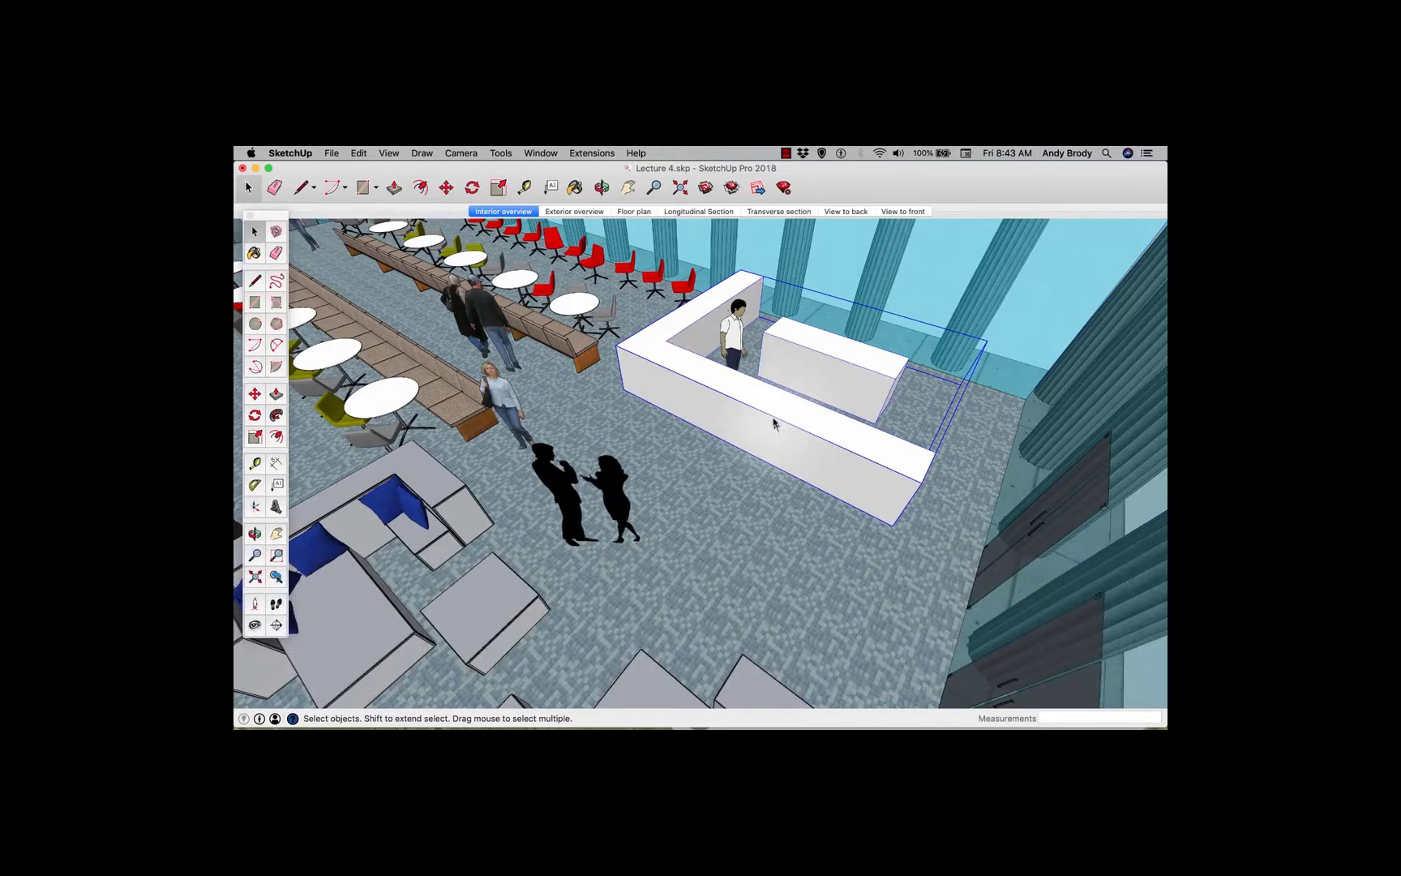
- Save the selected counter component to the Desktop as a separate file named Counter.skp
right_click(773, 422)
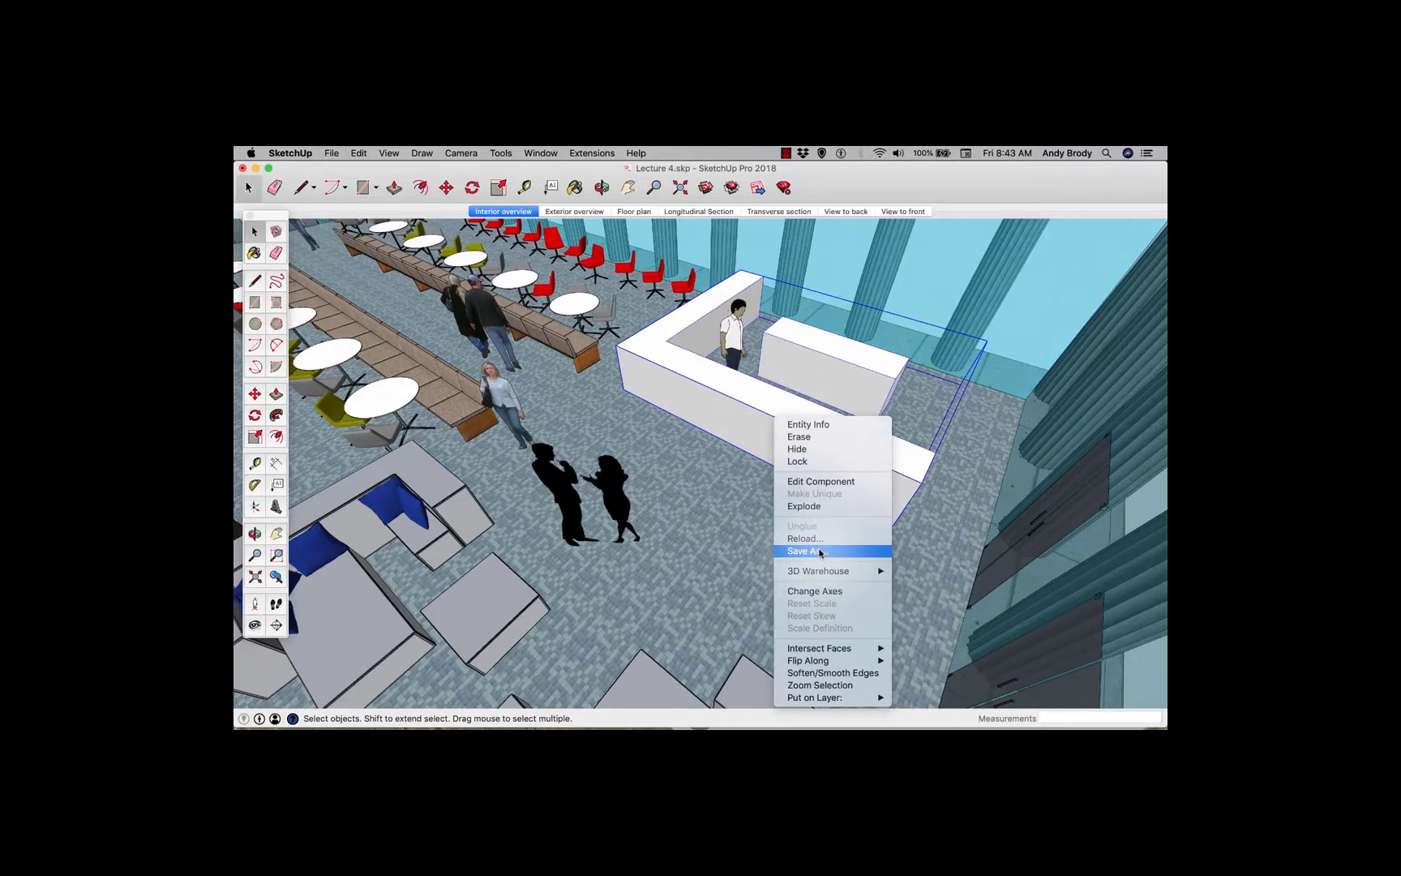
left_click(820, 552)
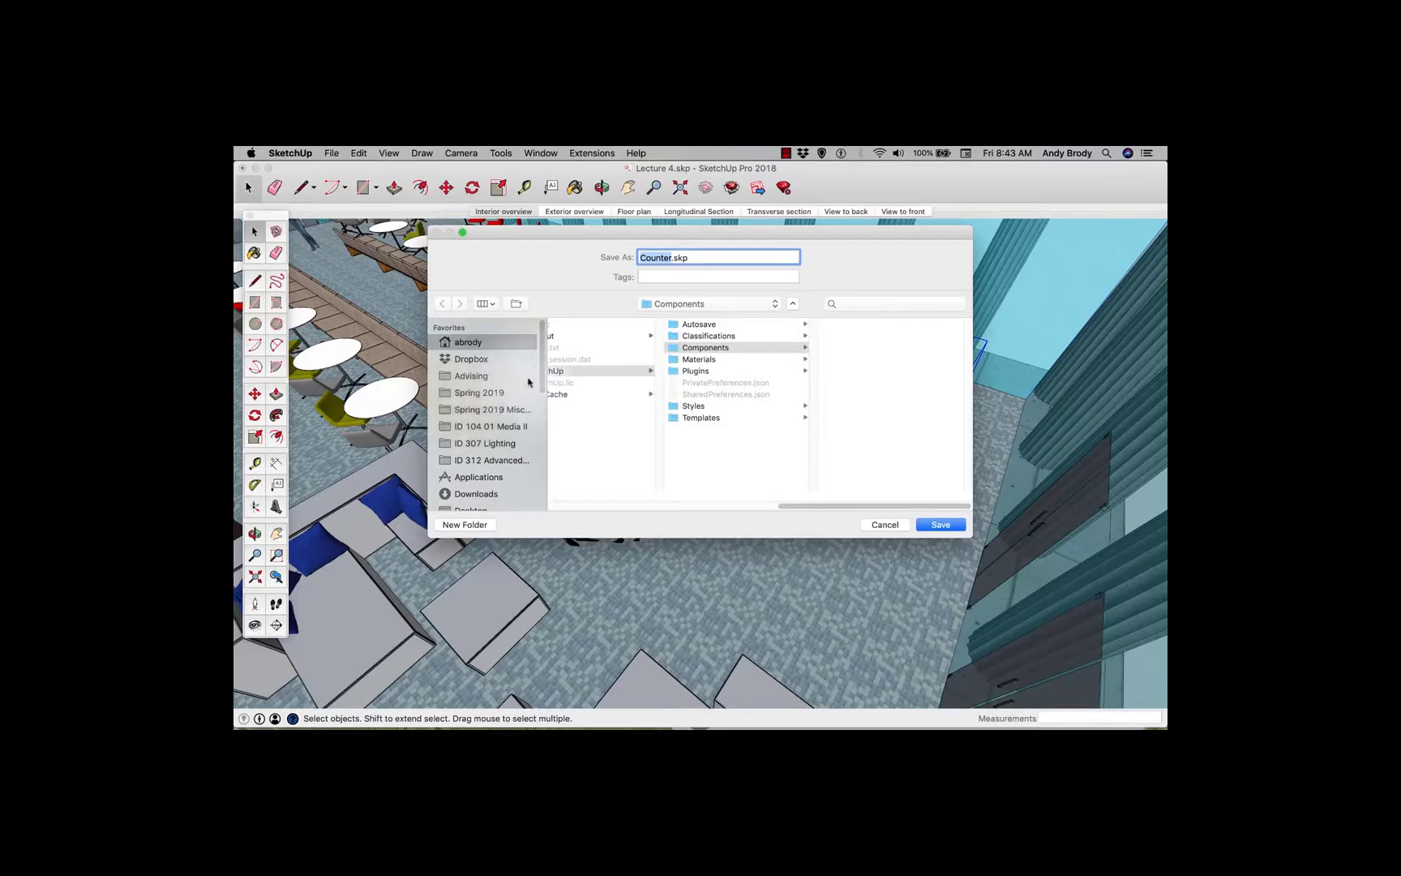
scroll(536, 389, "down", 3)
left_click(486, 456)
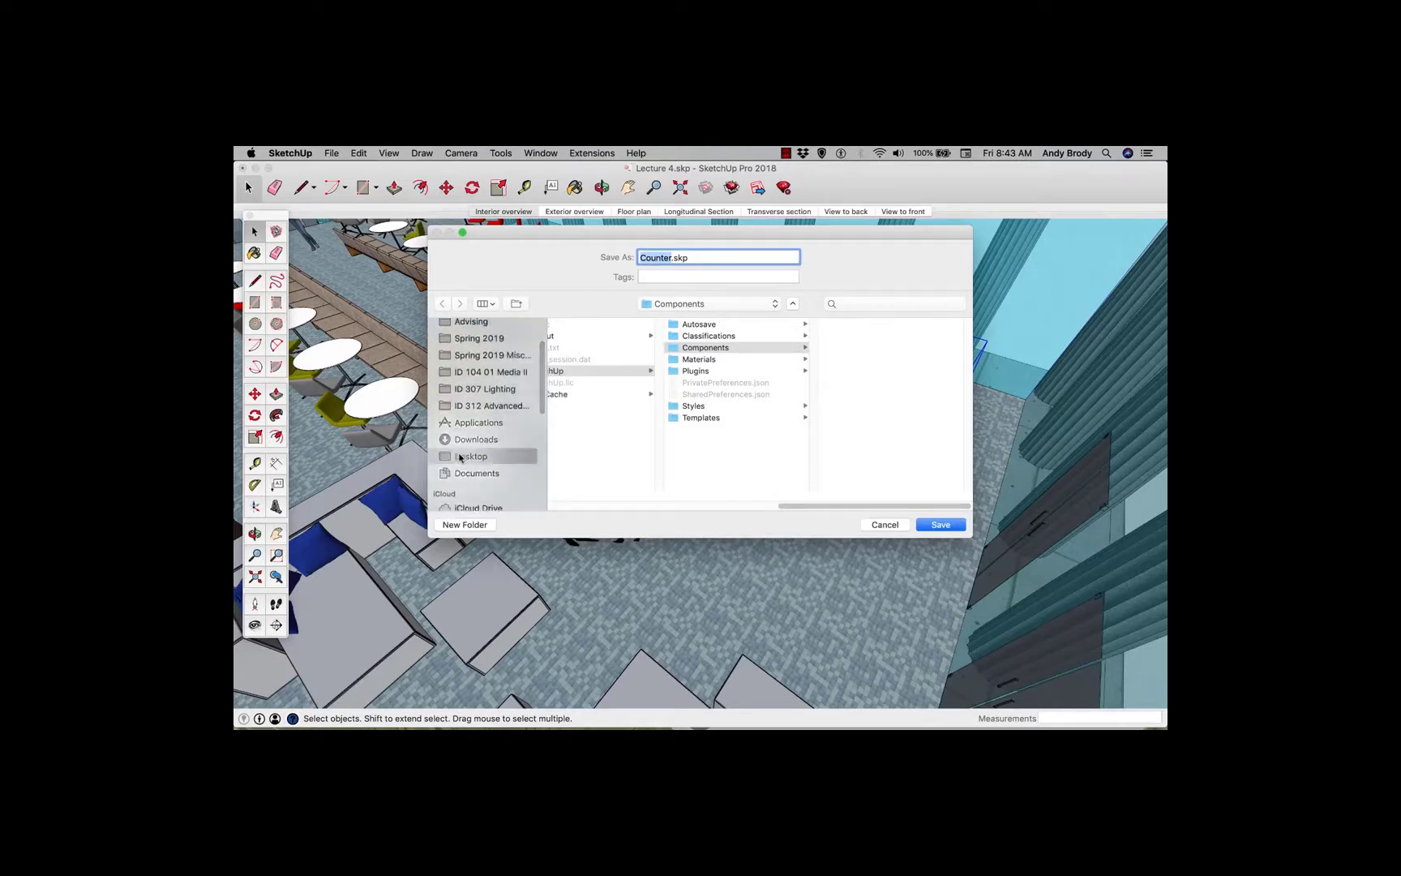
left_click(923, 529)
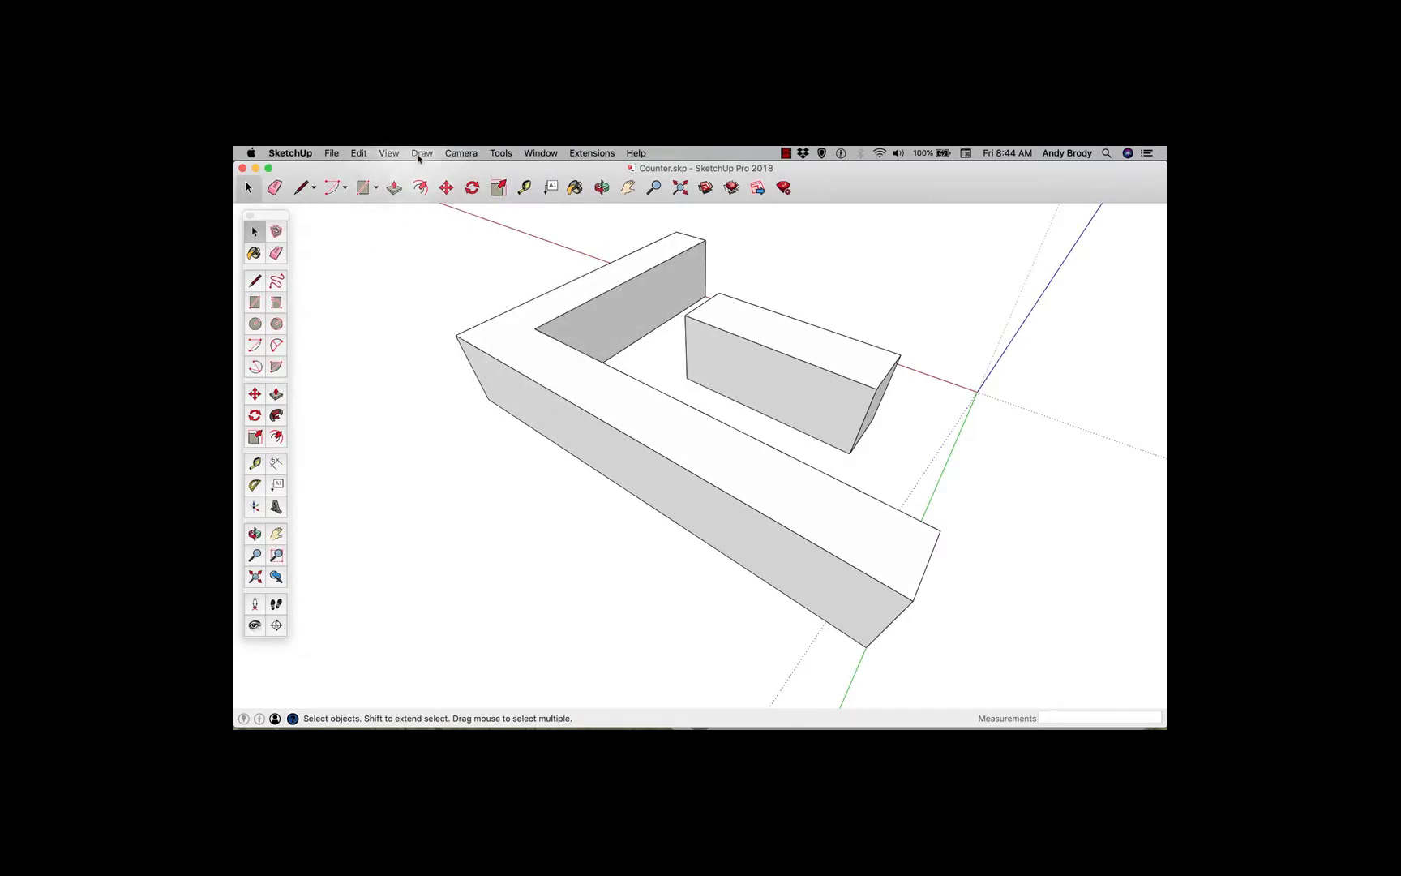
- Display the Counter.skp model in full screen
left_click(390, 153)
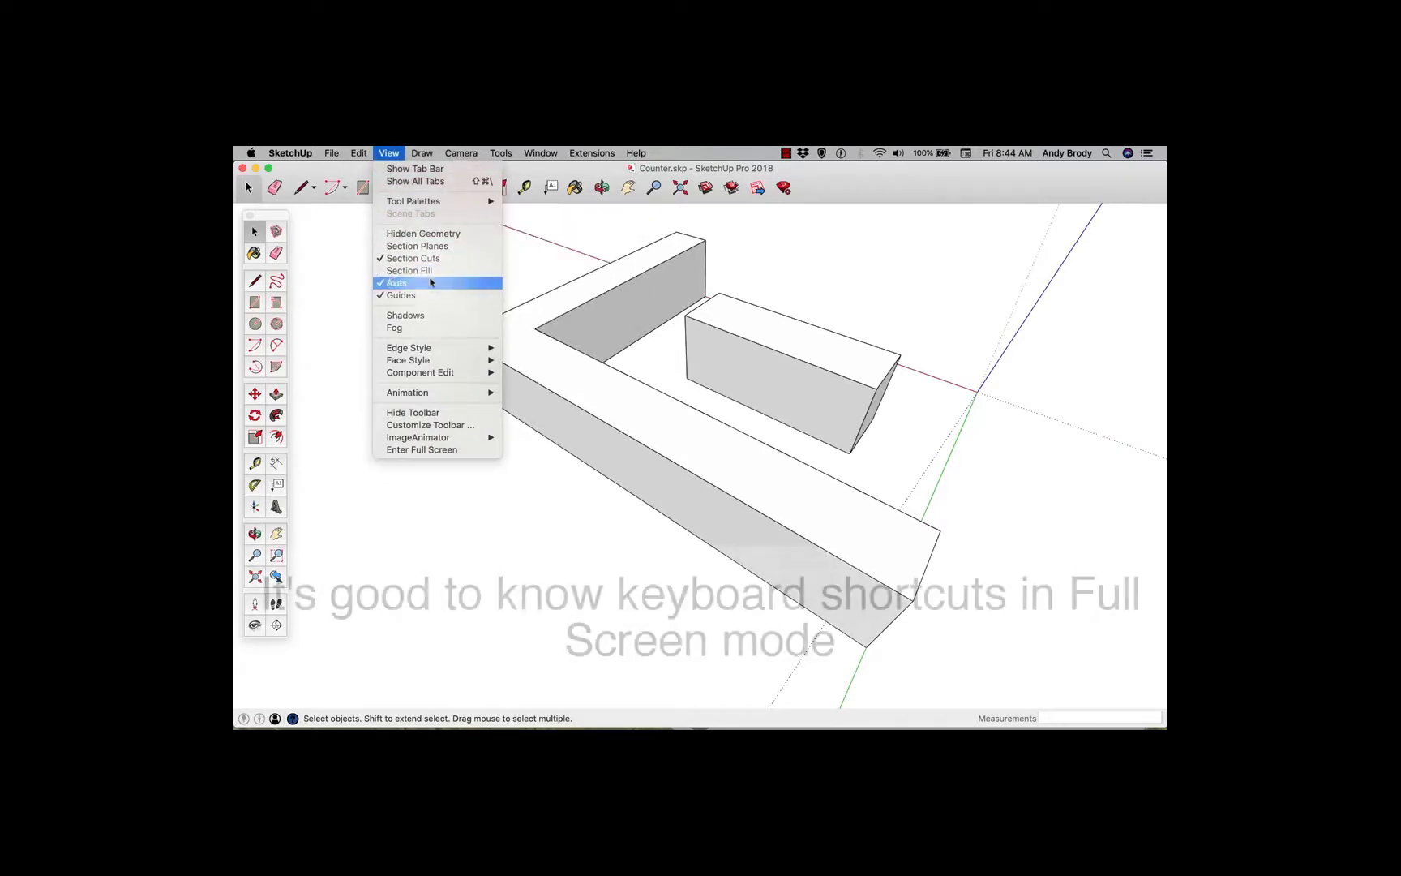
left_click(477, 450)
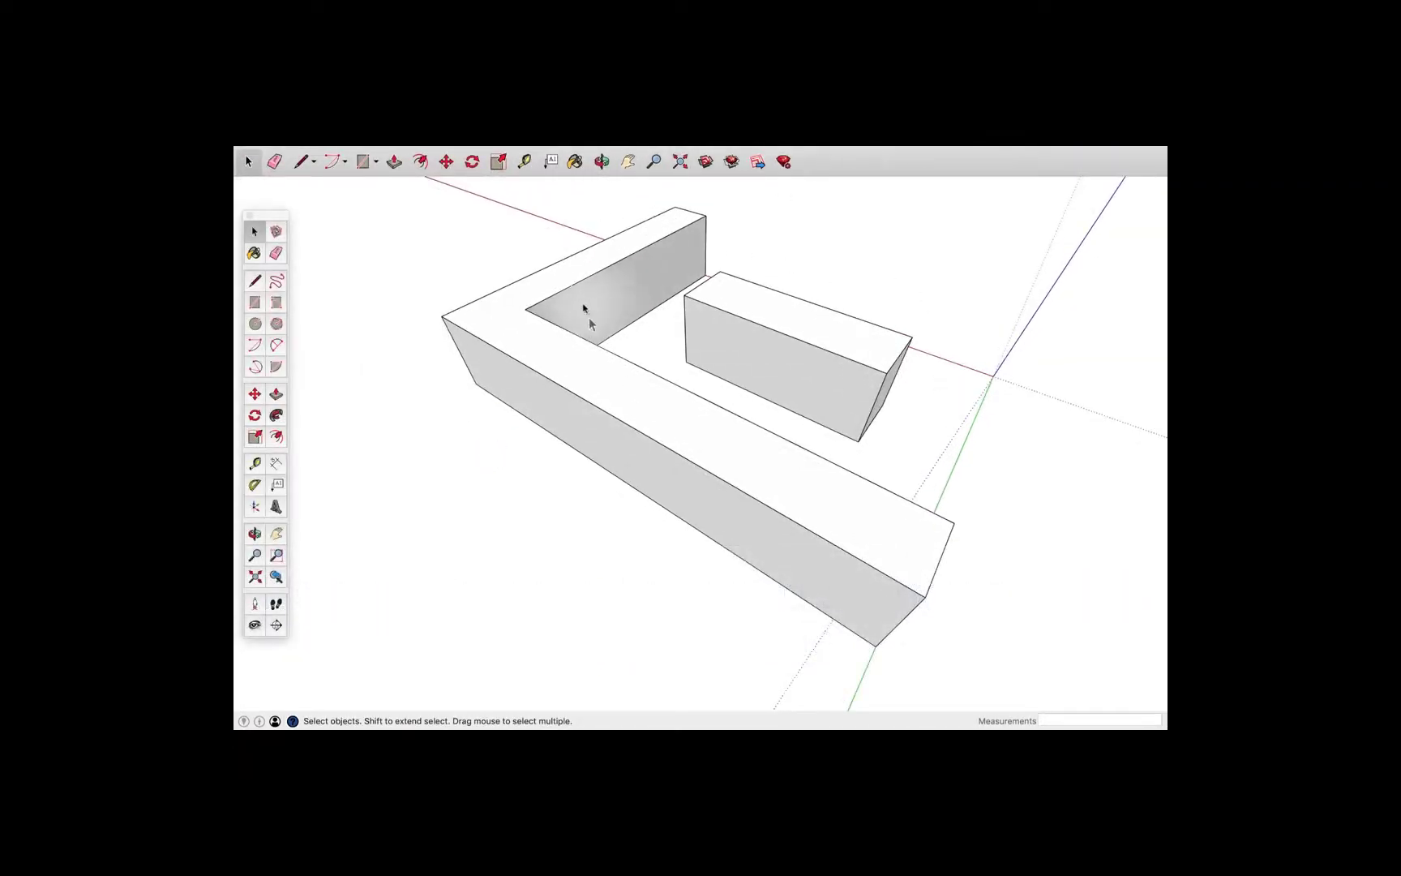
mouse_move(397, 150)
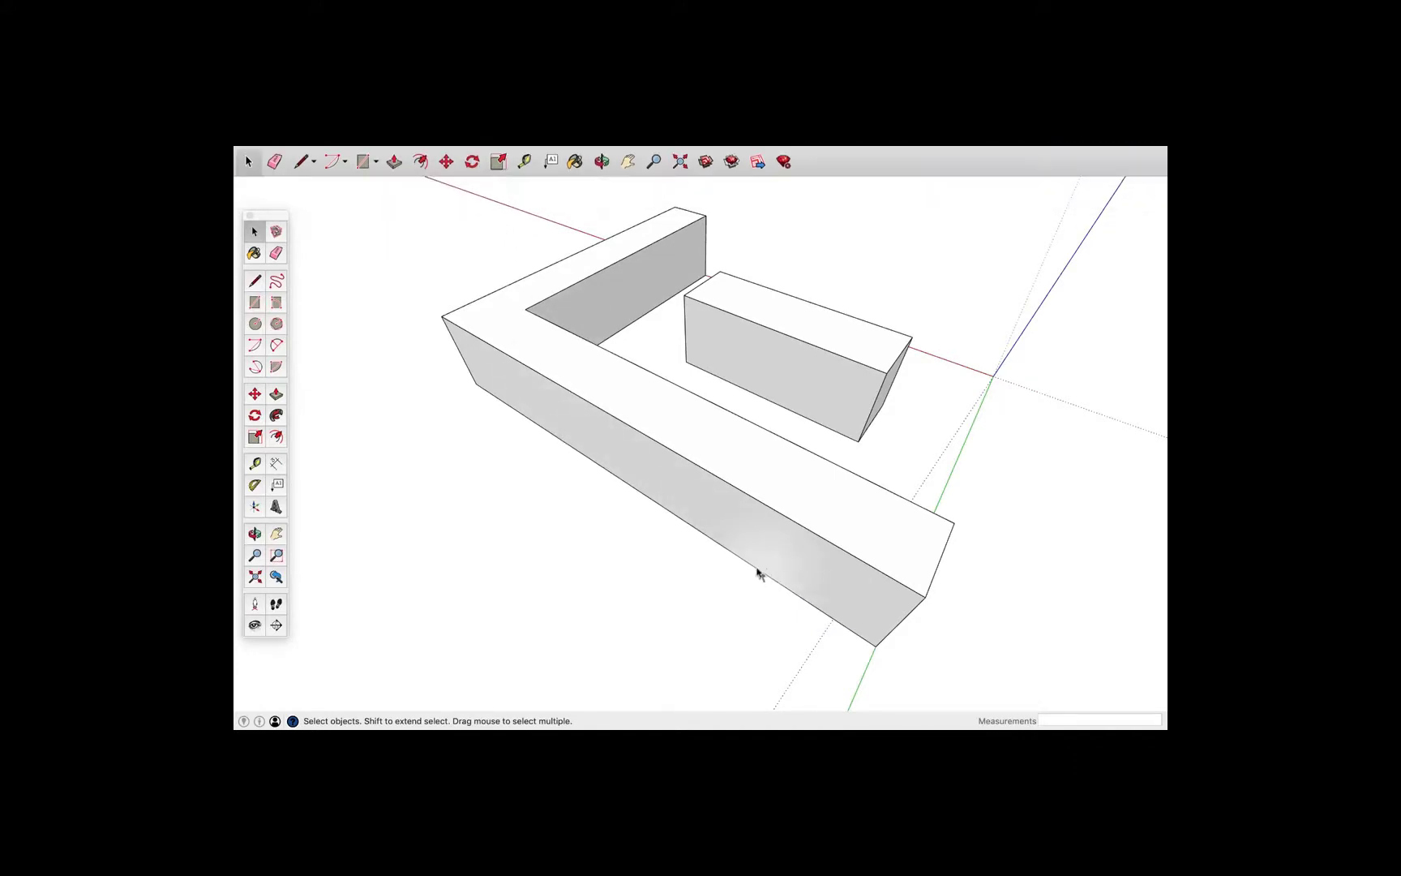
- Push the end face of the L-shaped counter's short leg back 1' 10" to shorten it
middle_click_drag(726, 555, 719, 491)
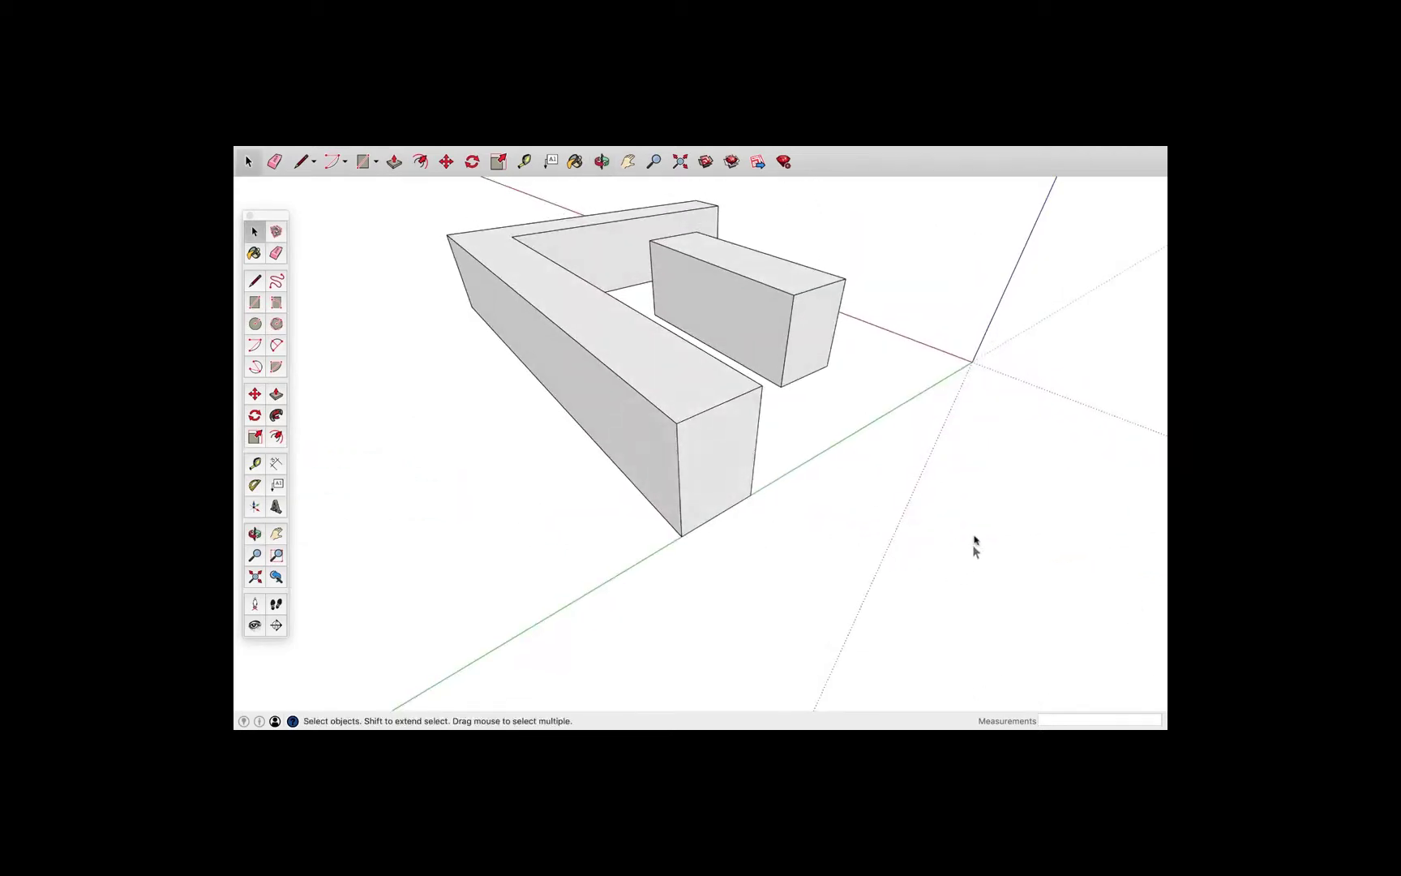
middle_click_drag(839, 438, 422, 426)
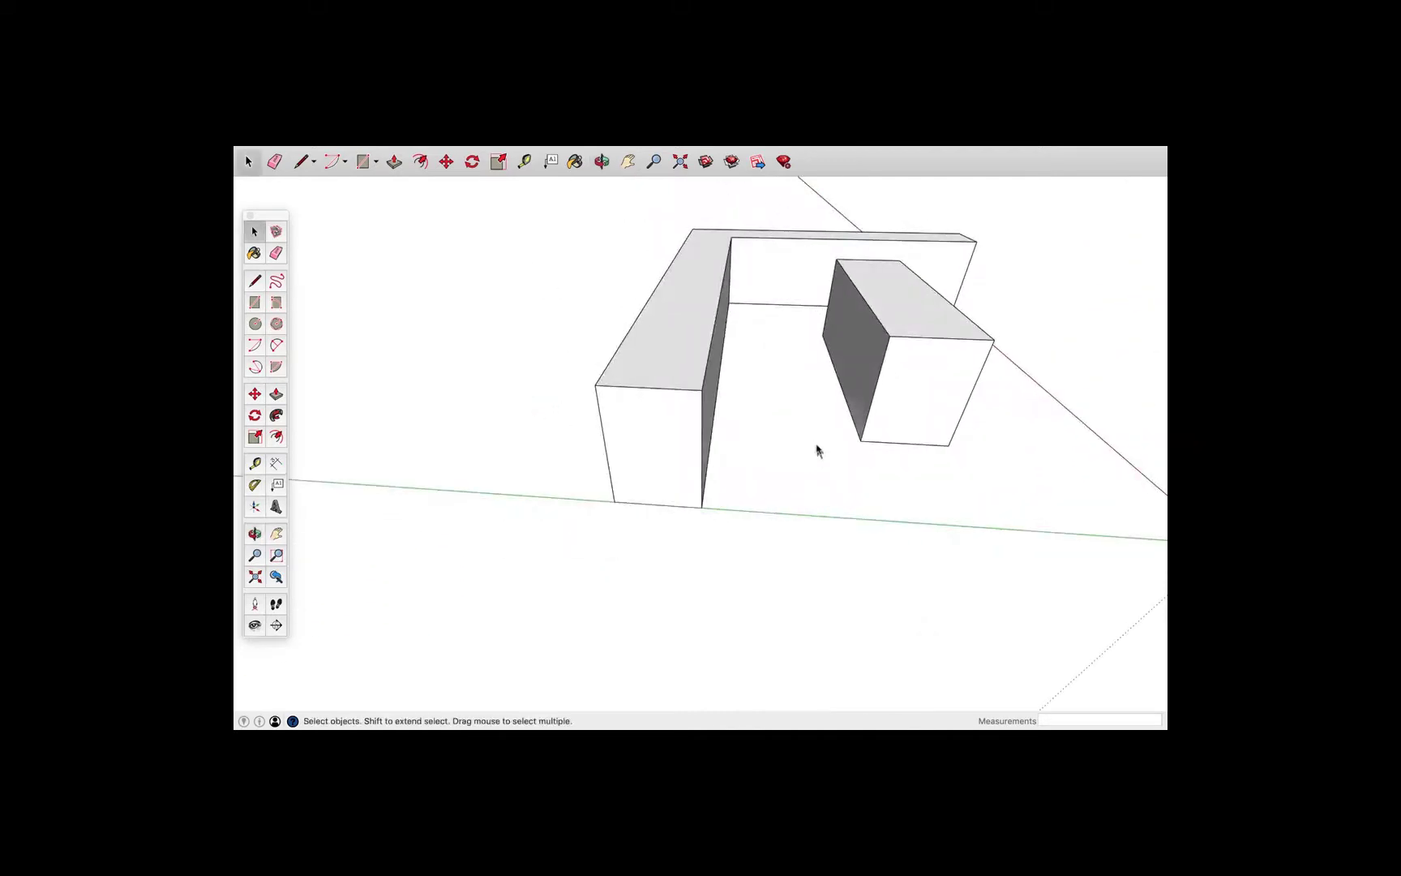
scroll(817, 448, "up", 1)
middle_click_drag(815, 446, 818, 365, "shift")
key("p")
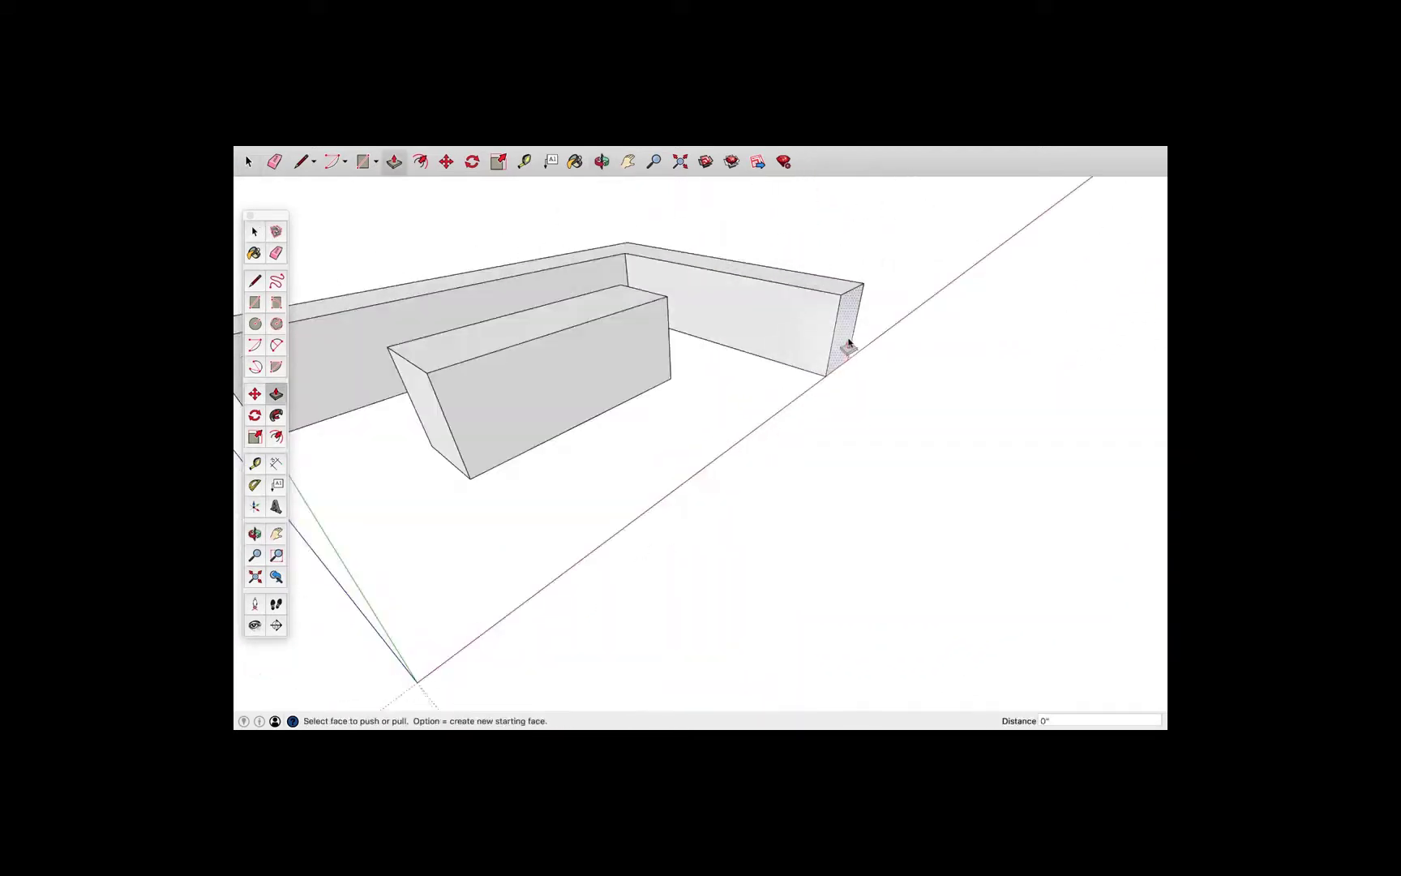
left_click(843, 343)
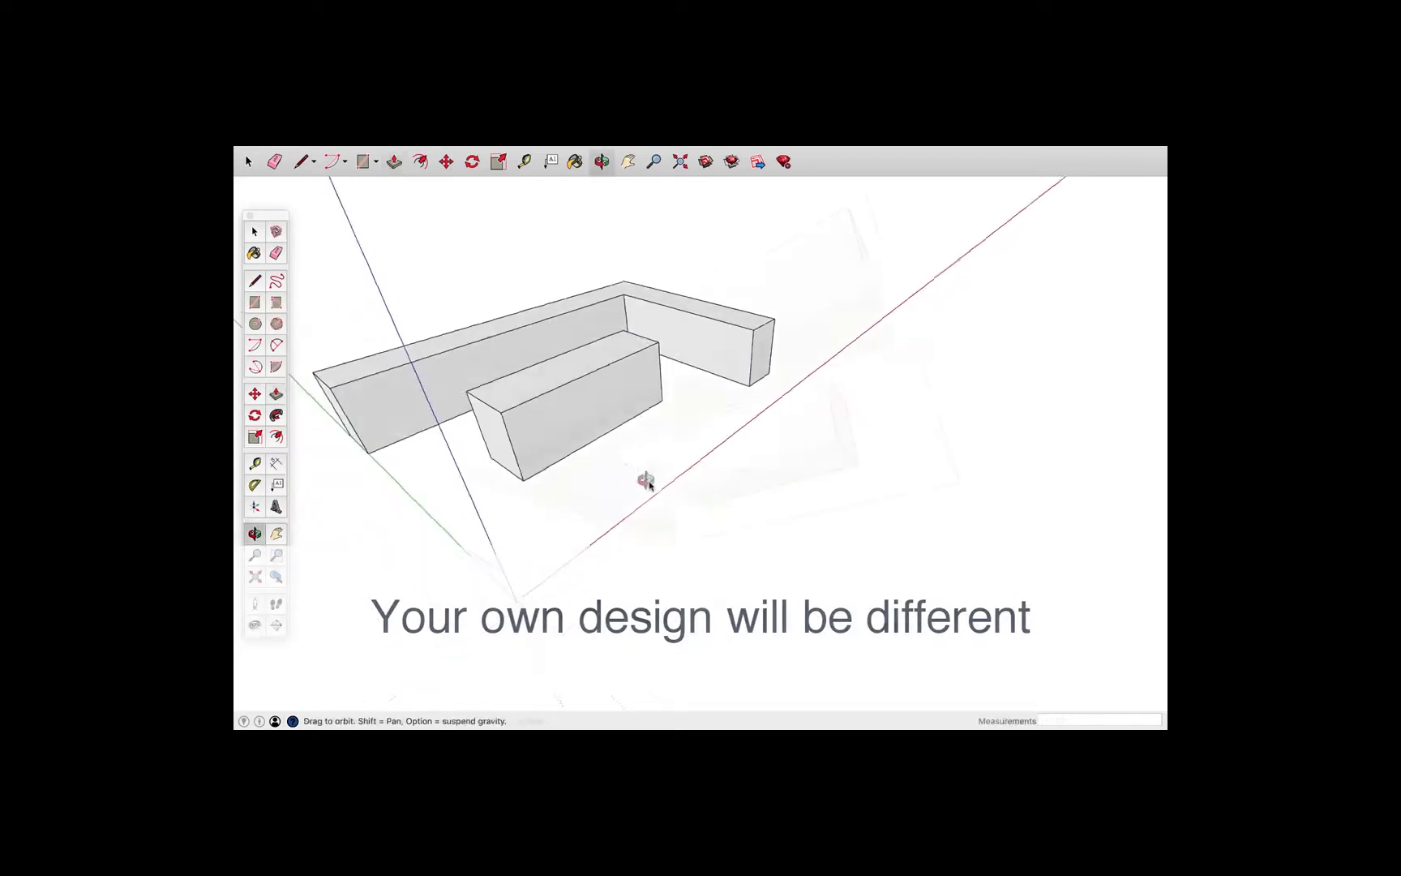
- Offset the outline of the L-shaped counter's underside inward by about 3 5/16"
left_click_drag(646, 481, 665, 439)
key("p")
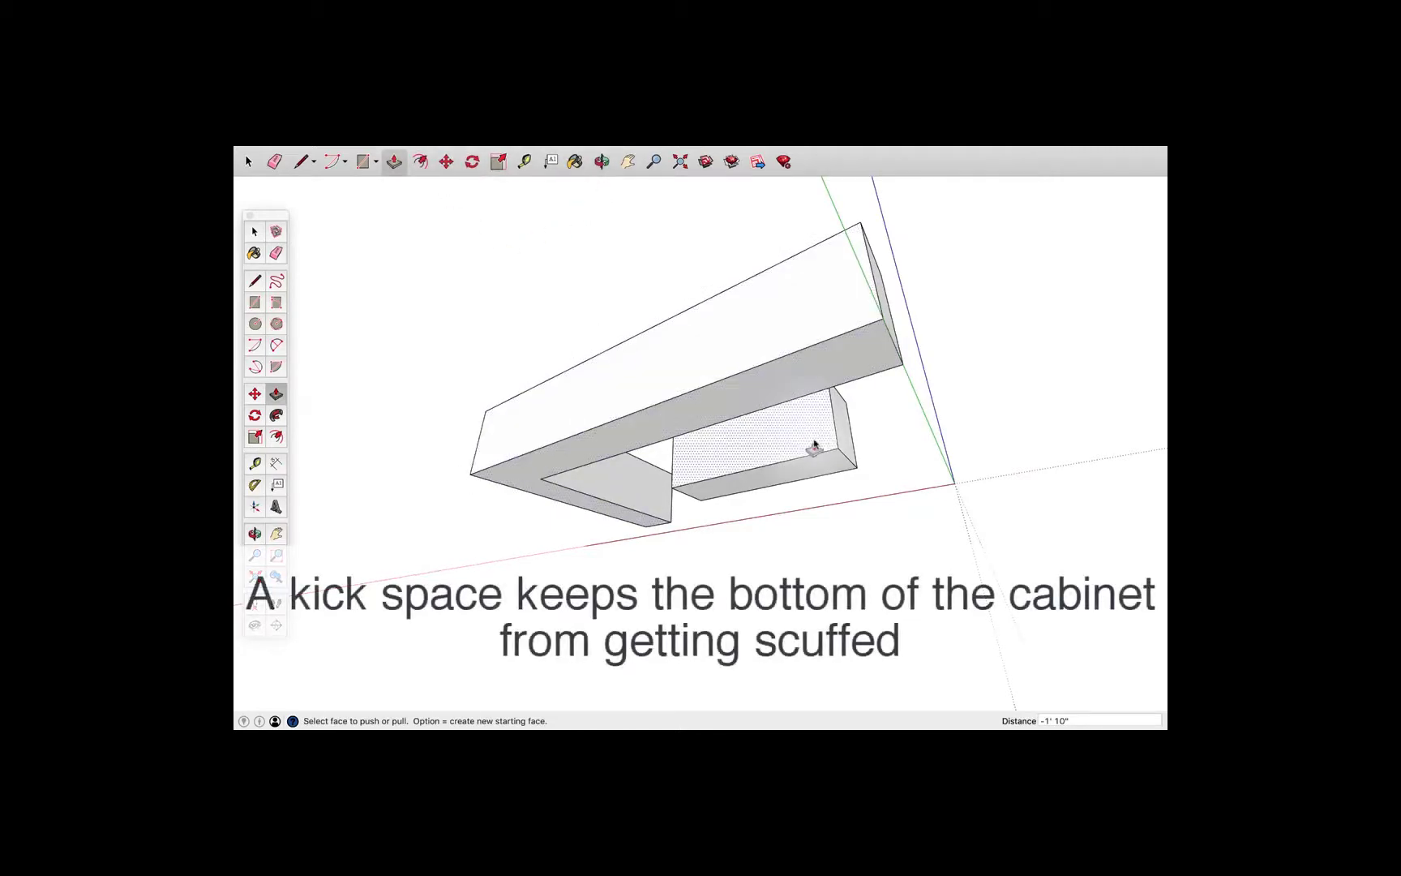
mouse_move(813, 449)
middle_mouse_down()
mouse_move(800, 484)
mouse_move(769, 415)
middle_mouse_up()
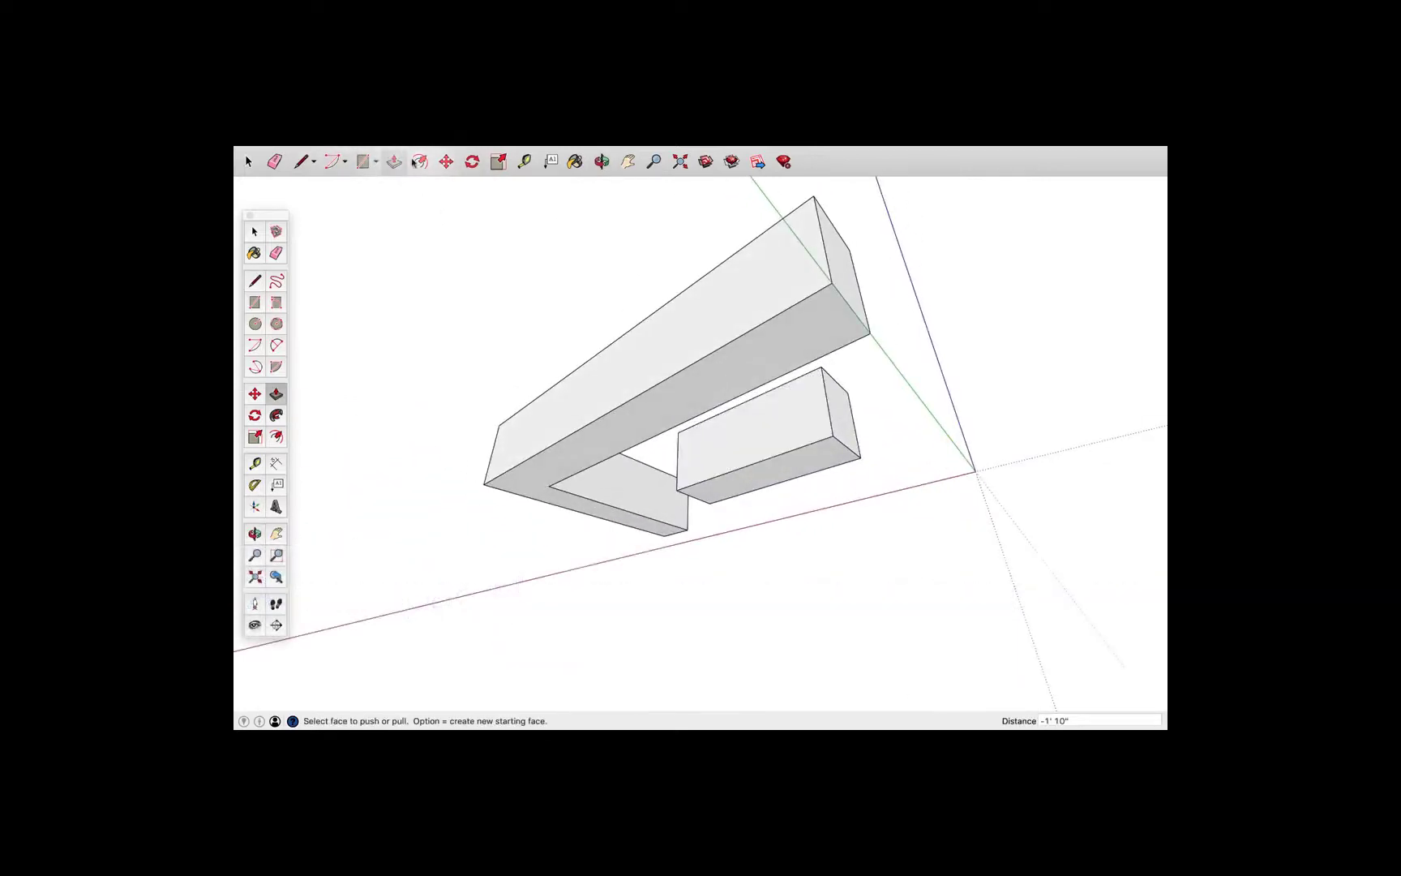
left_click(420, 161)
left_click(717, 359)
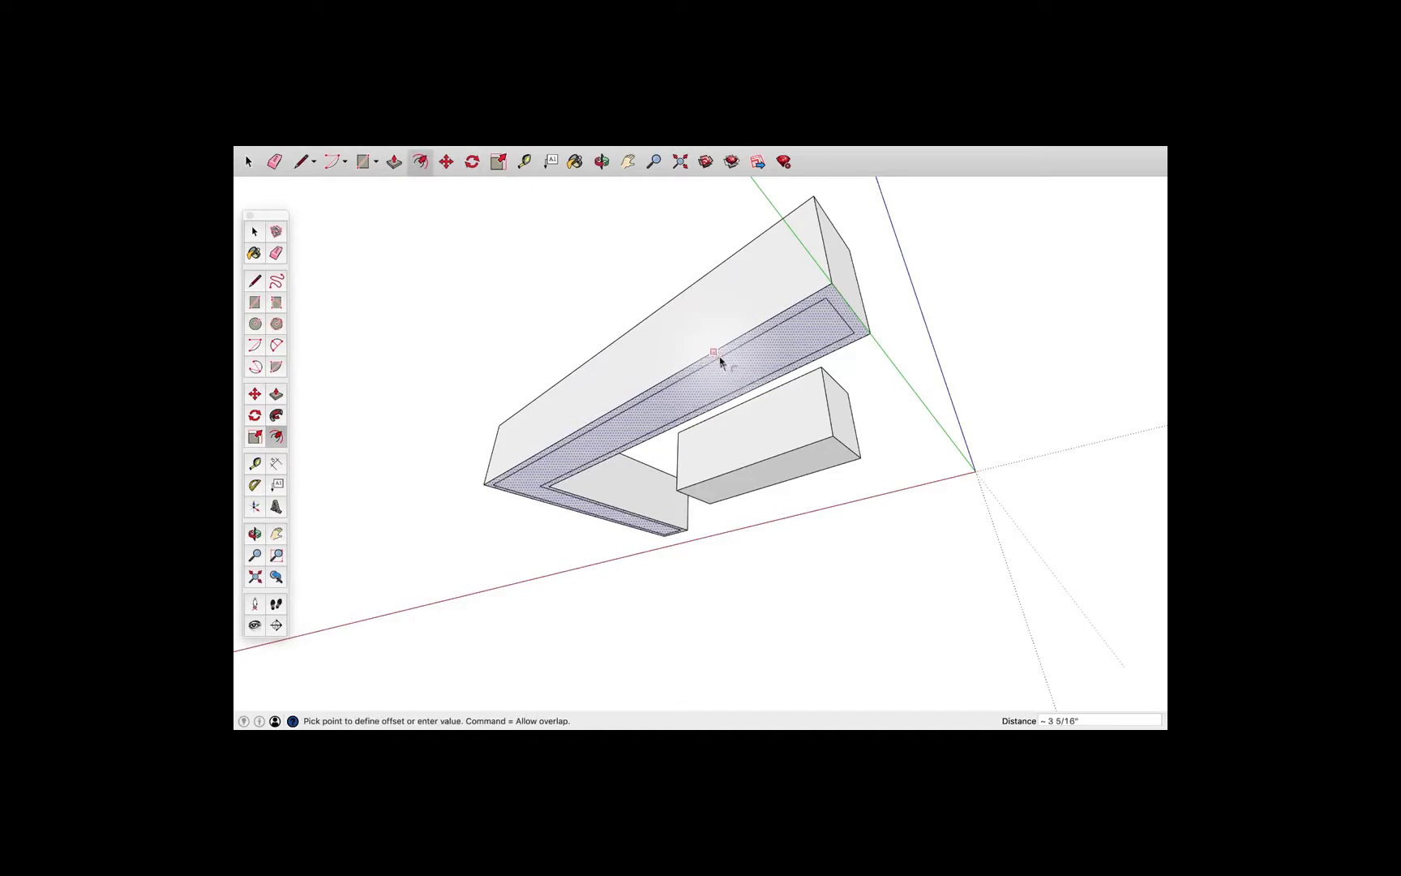
left_click(720, 362)
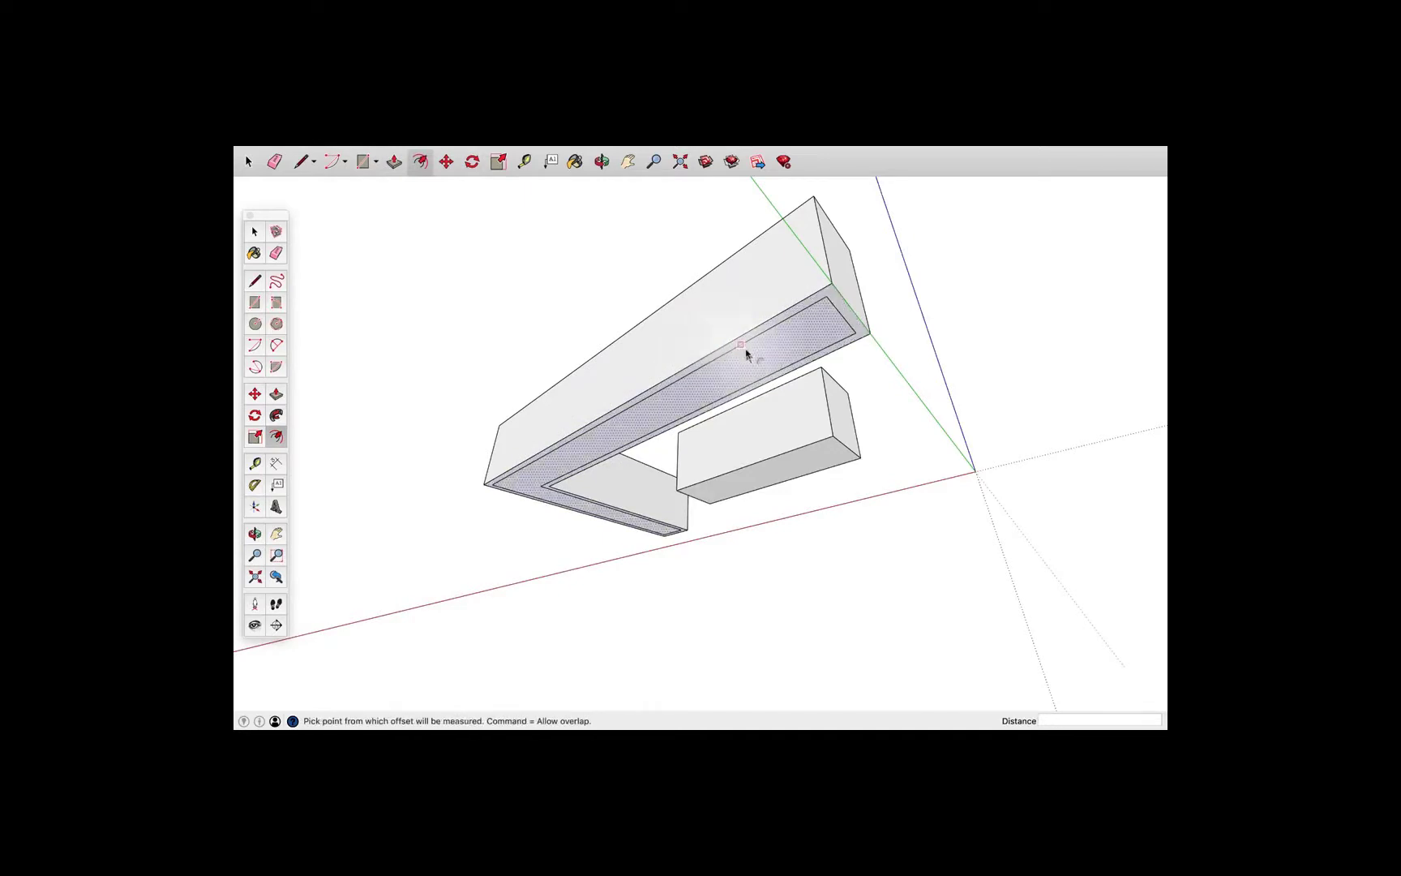
- Push the border strip around the counter's underside up 4" to form a recessed kick space
key("p")
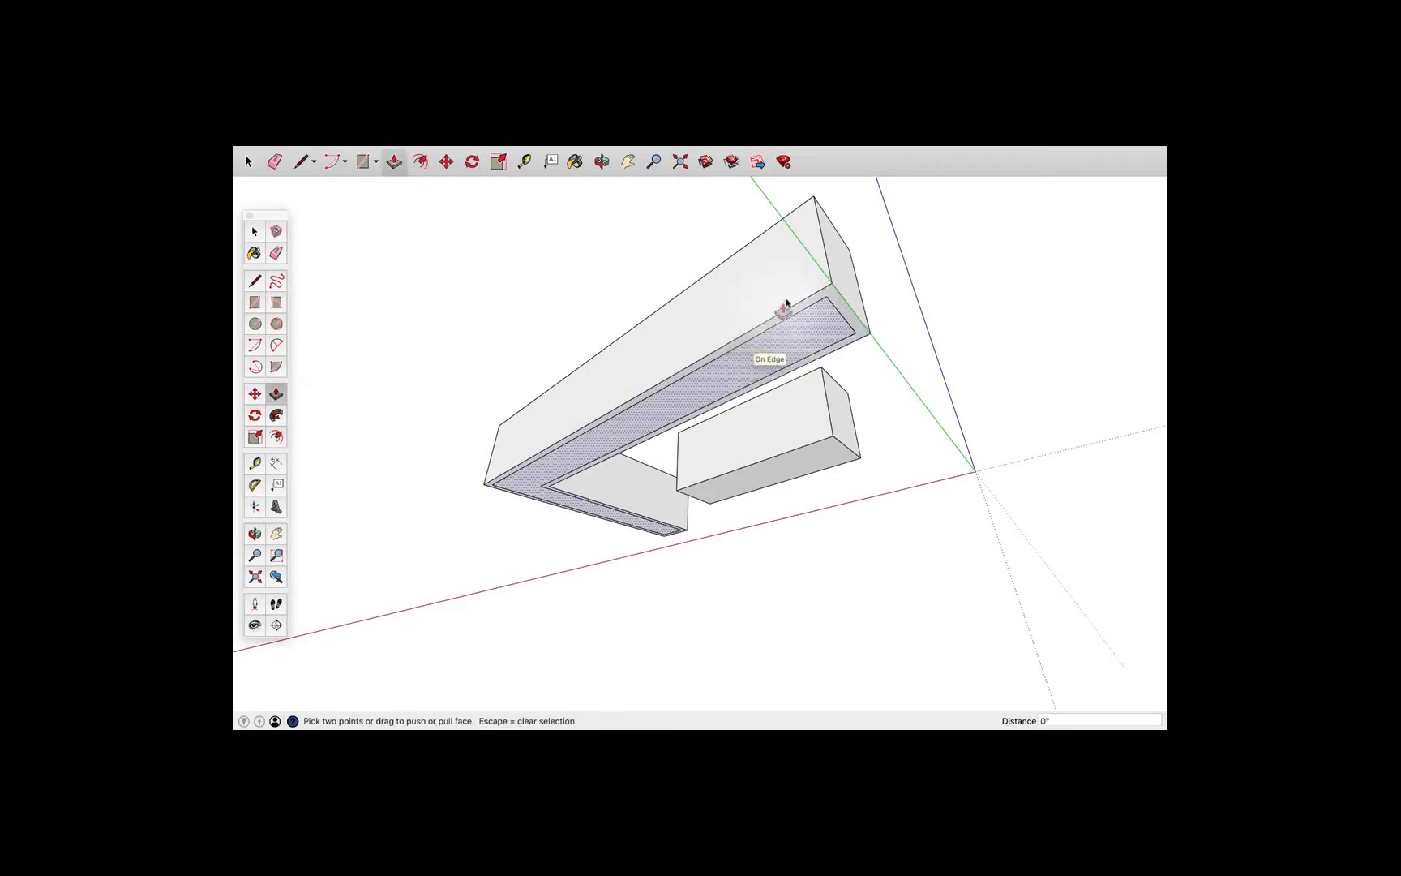
scroll(768, 308, "up", 3)
key("space")
left_click(851, 303)
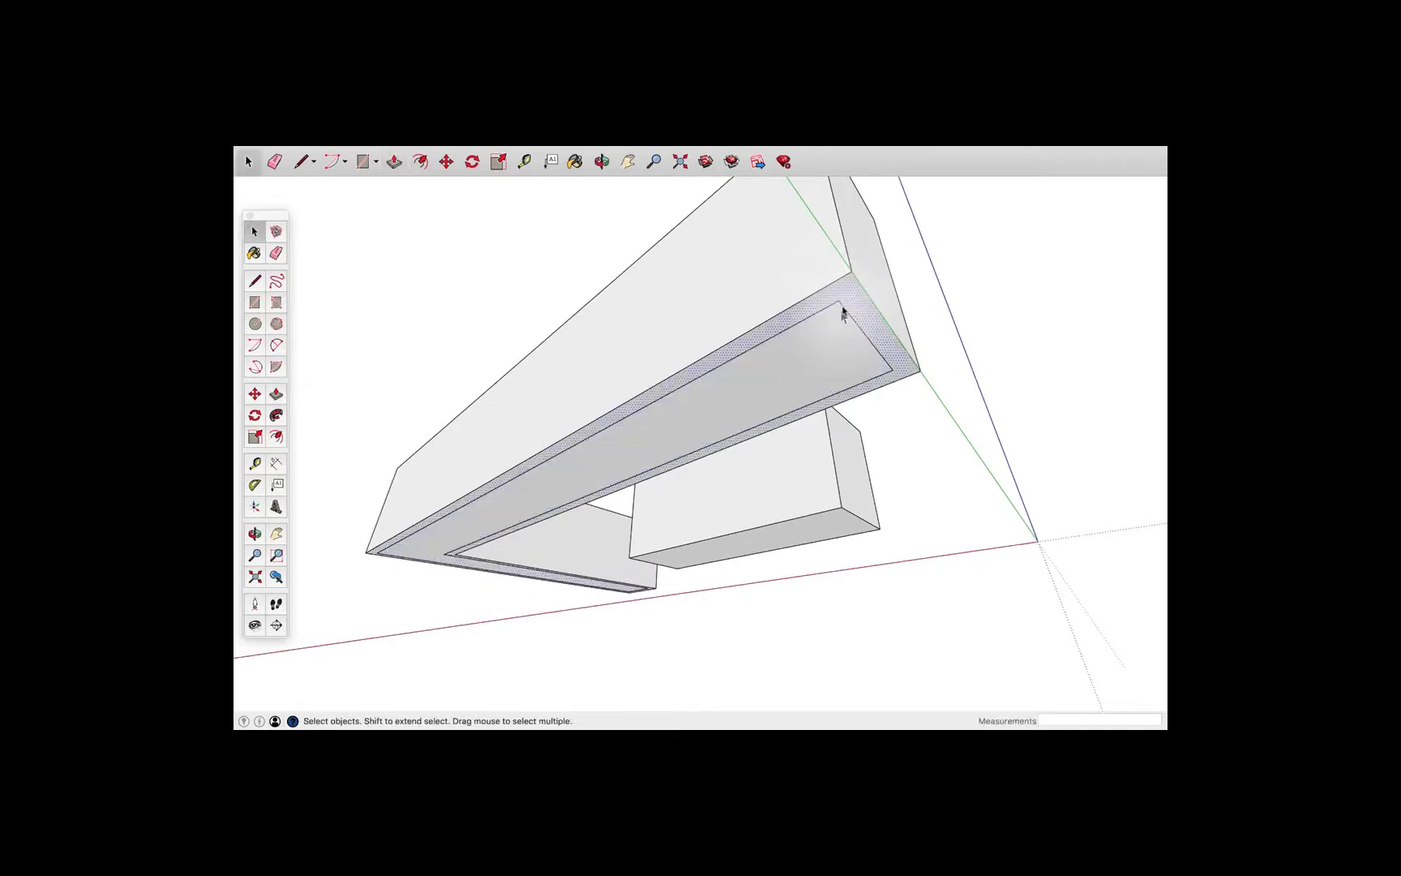
key("p")
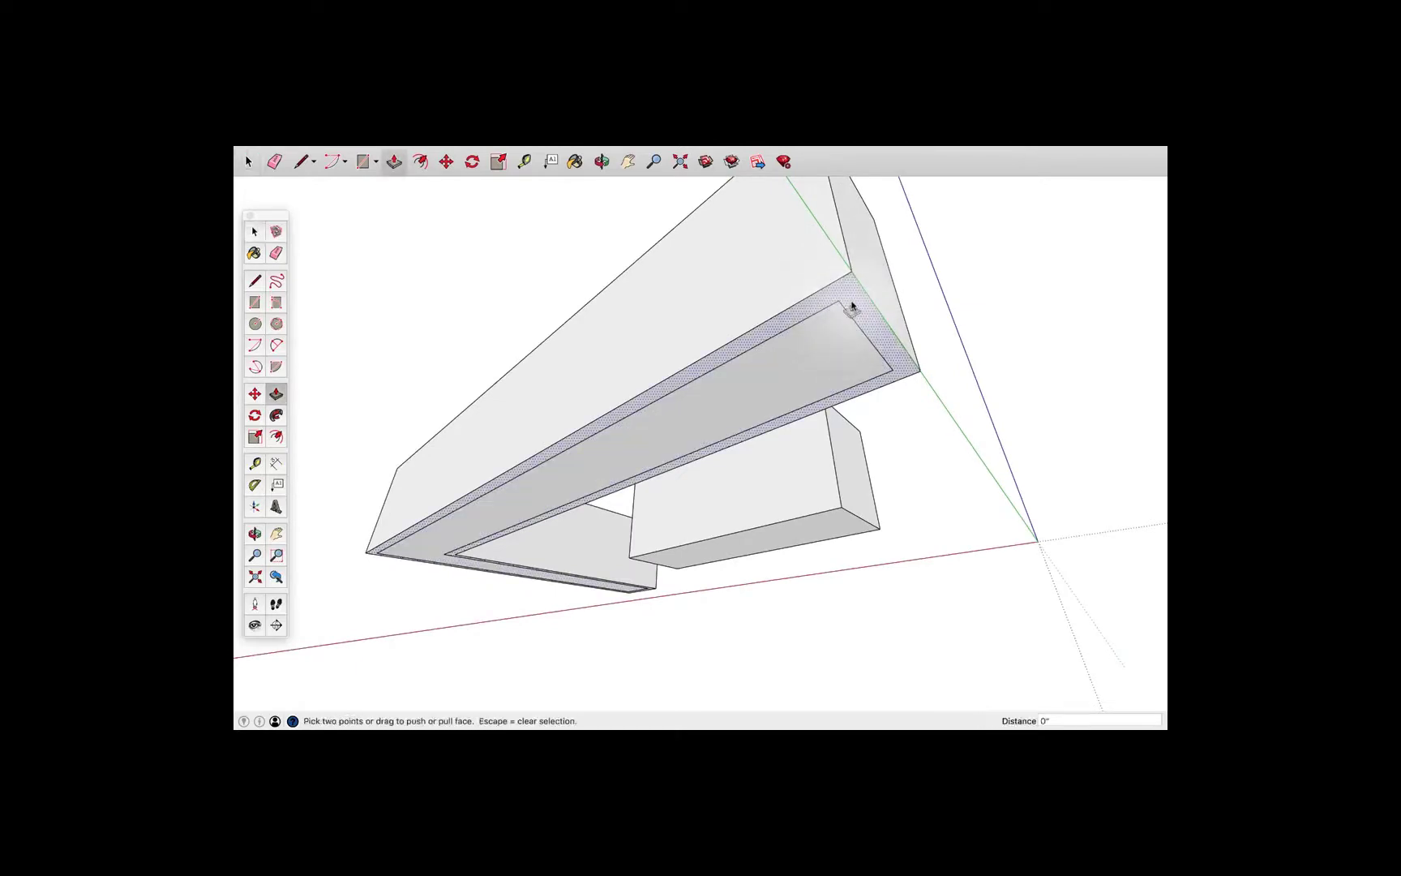
left_click_drag(853, 296, 848, 281)
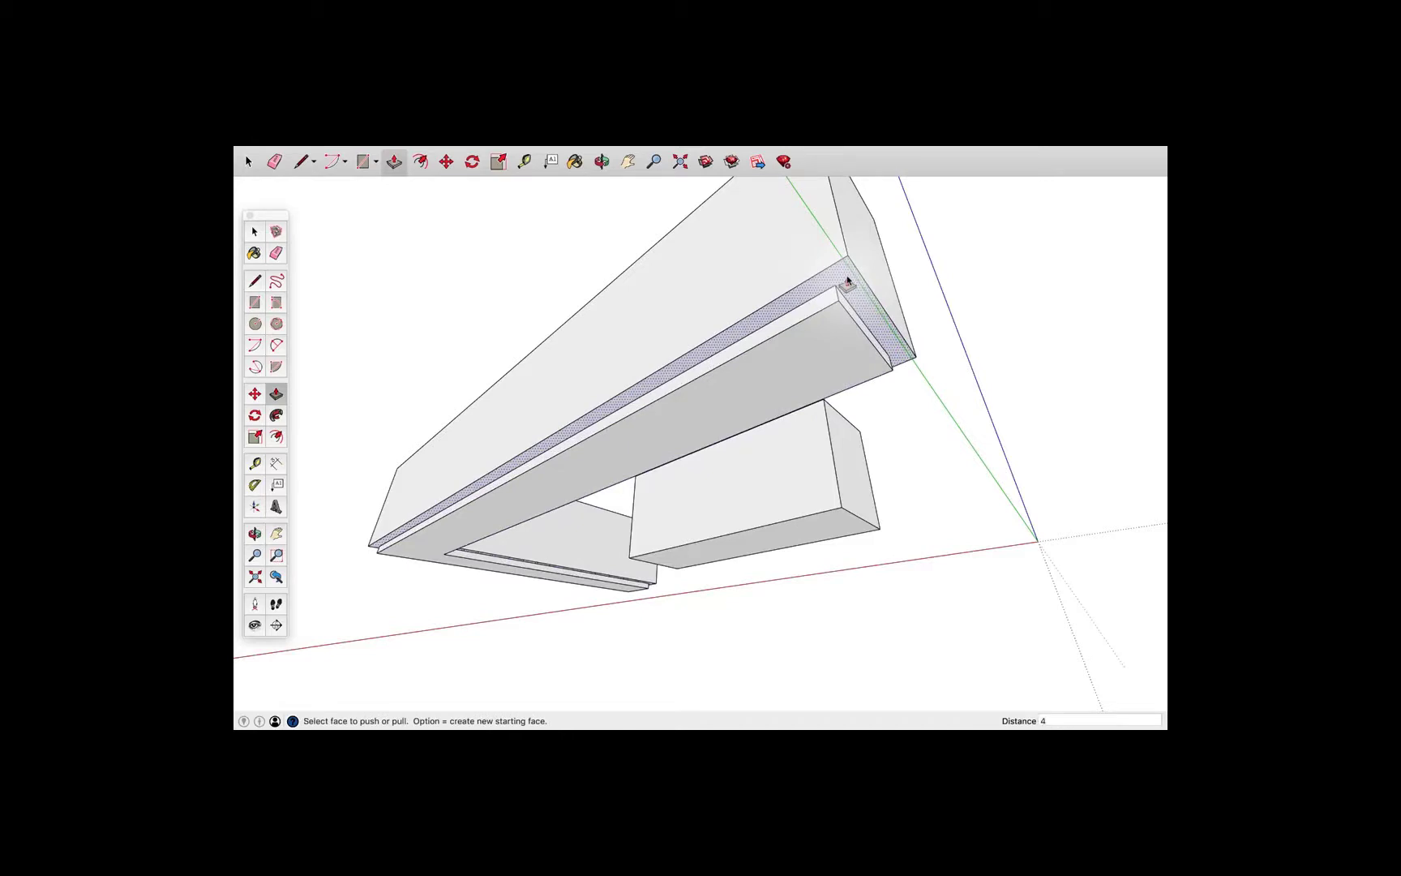
middle_click_drag(807, 313, 513, 488)
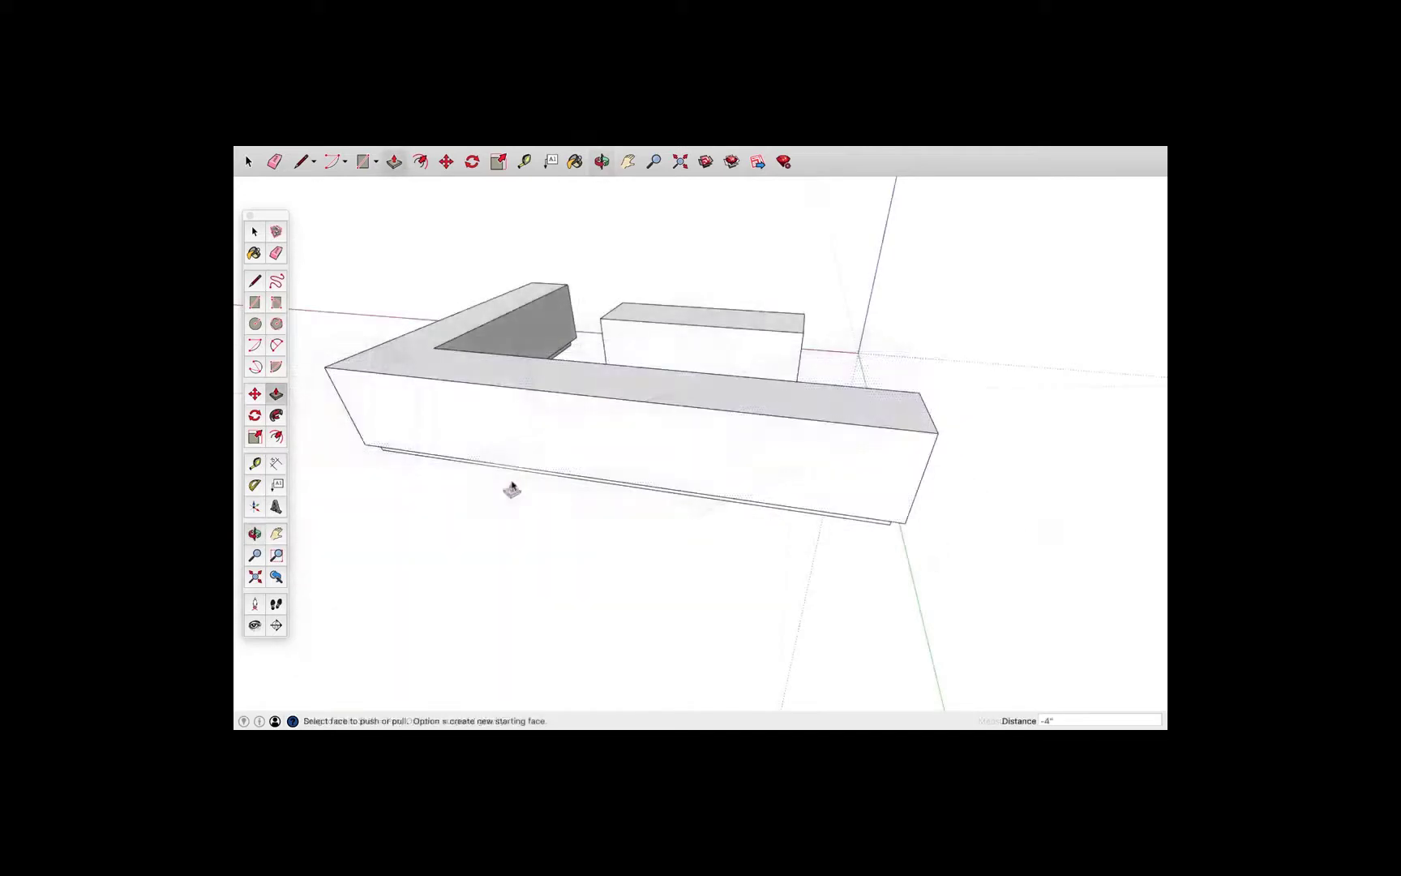
- Split the countertop with a line across the short leg at the inside corner, and push the short leg's top down 6"
key("t")
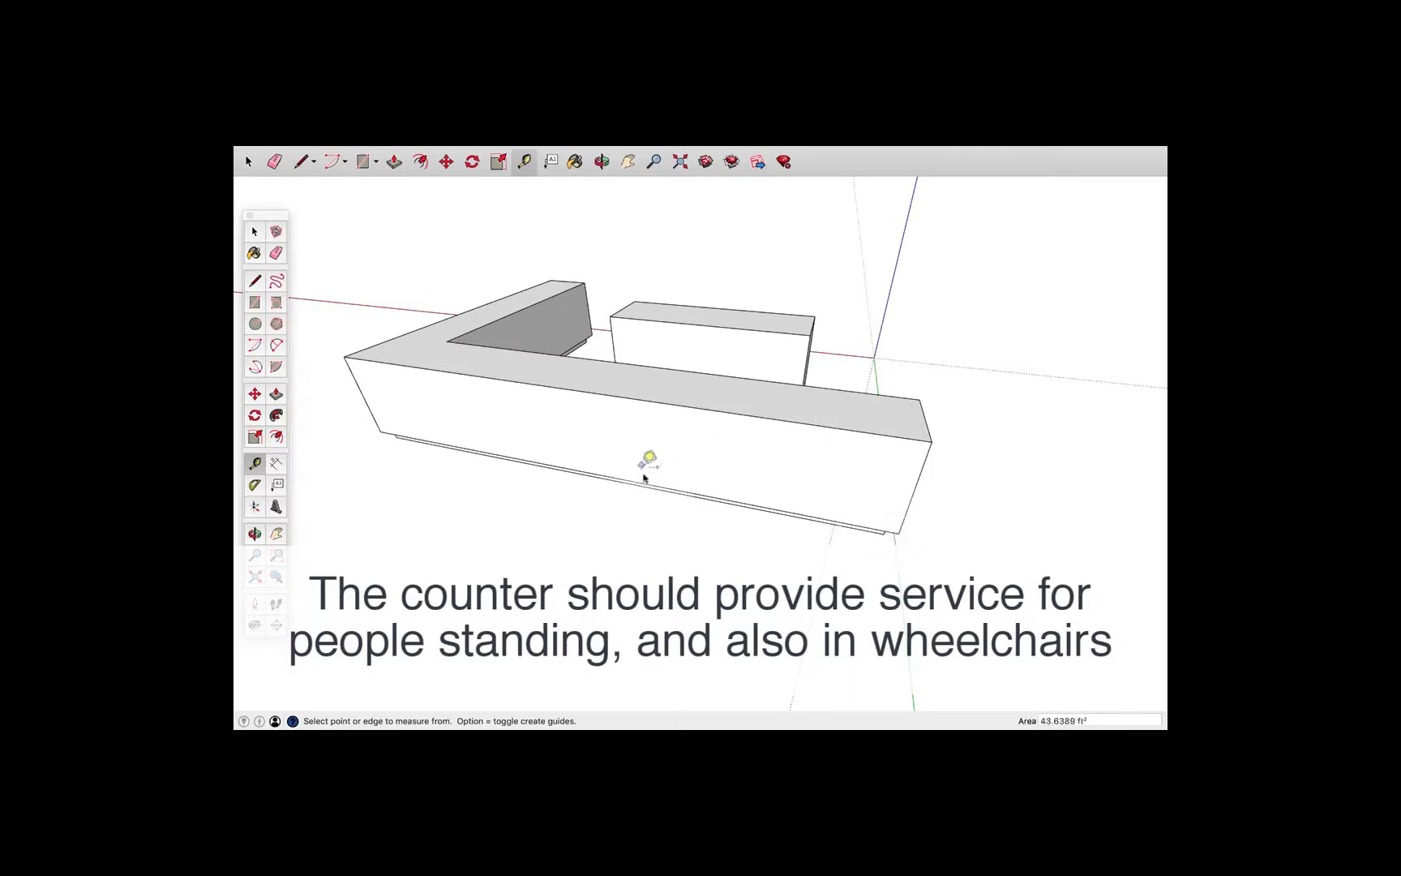
middle_click_drag(471, 478, 688, 550)
key("l")
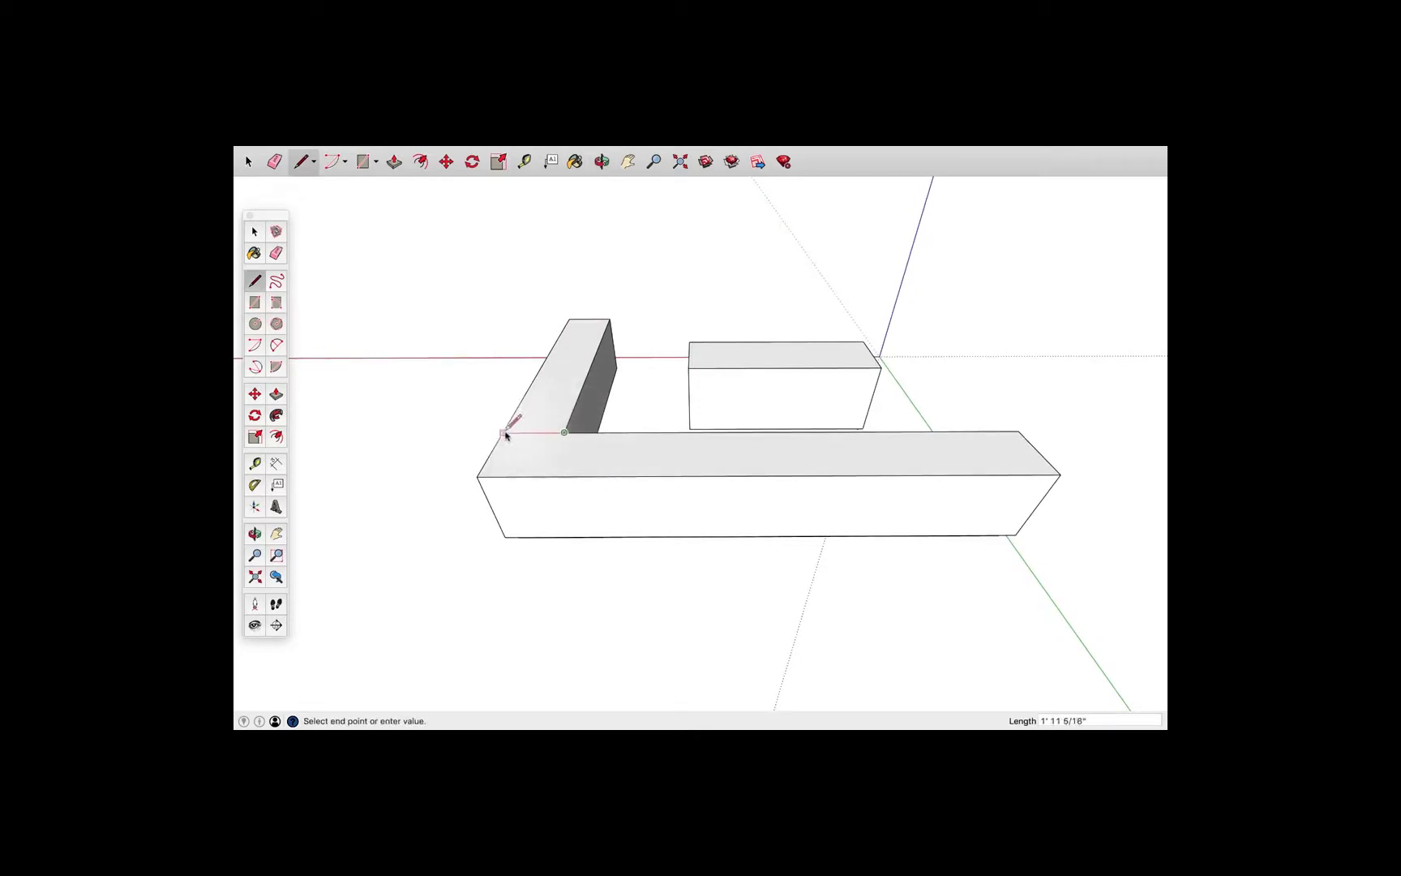
left_click(504, 435)
key("p")
left_click_drag(557, 375, 566, 381)
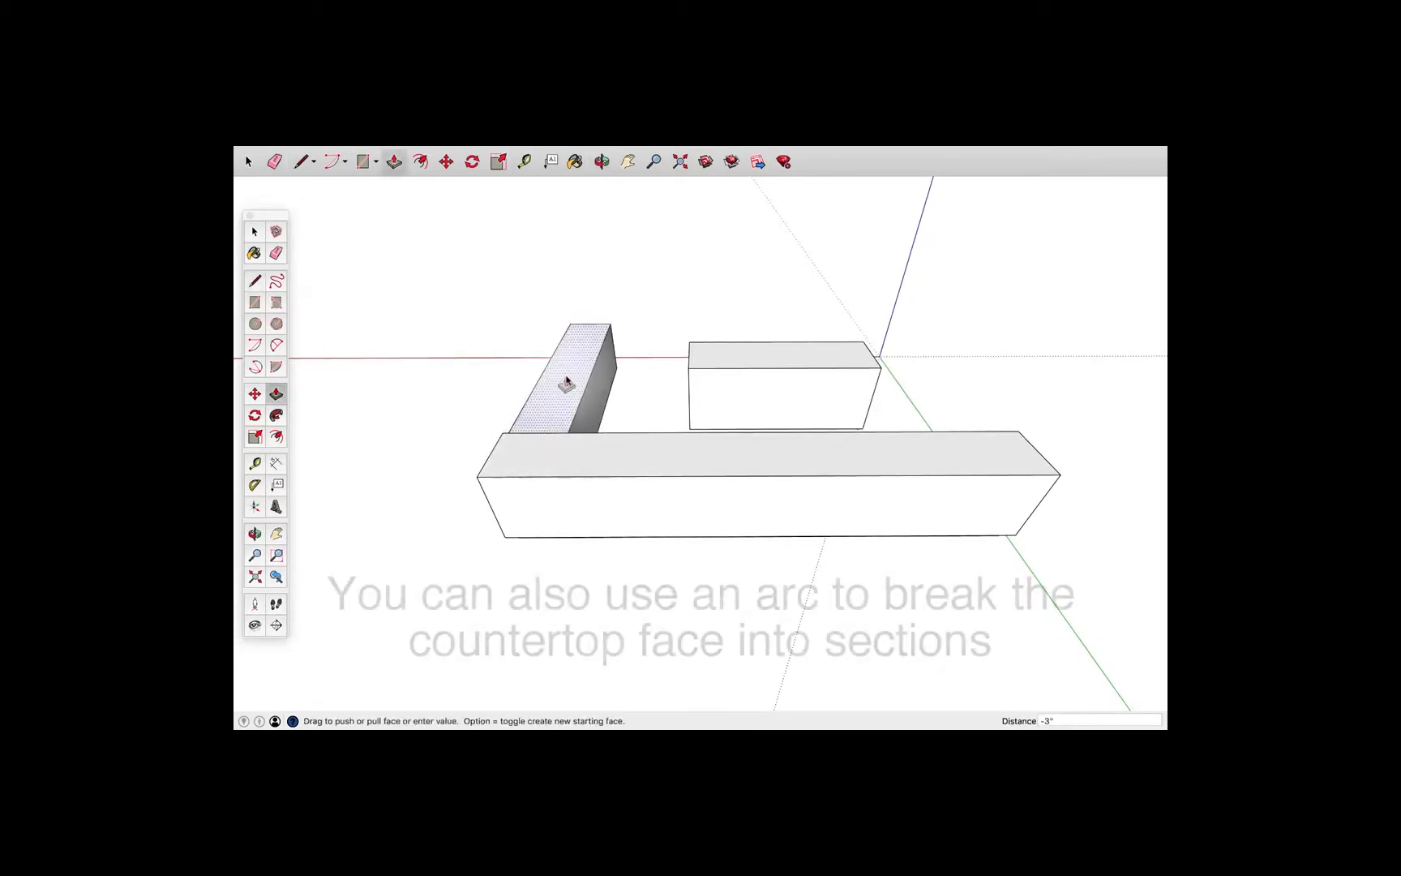
left_click(566, 381)
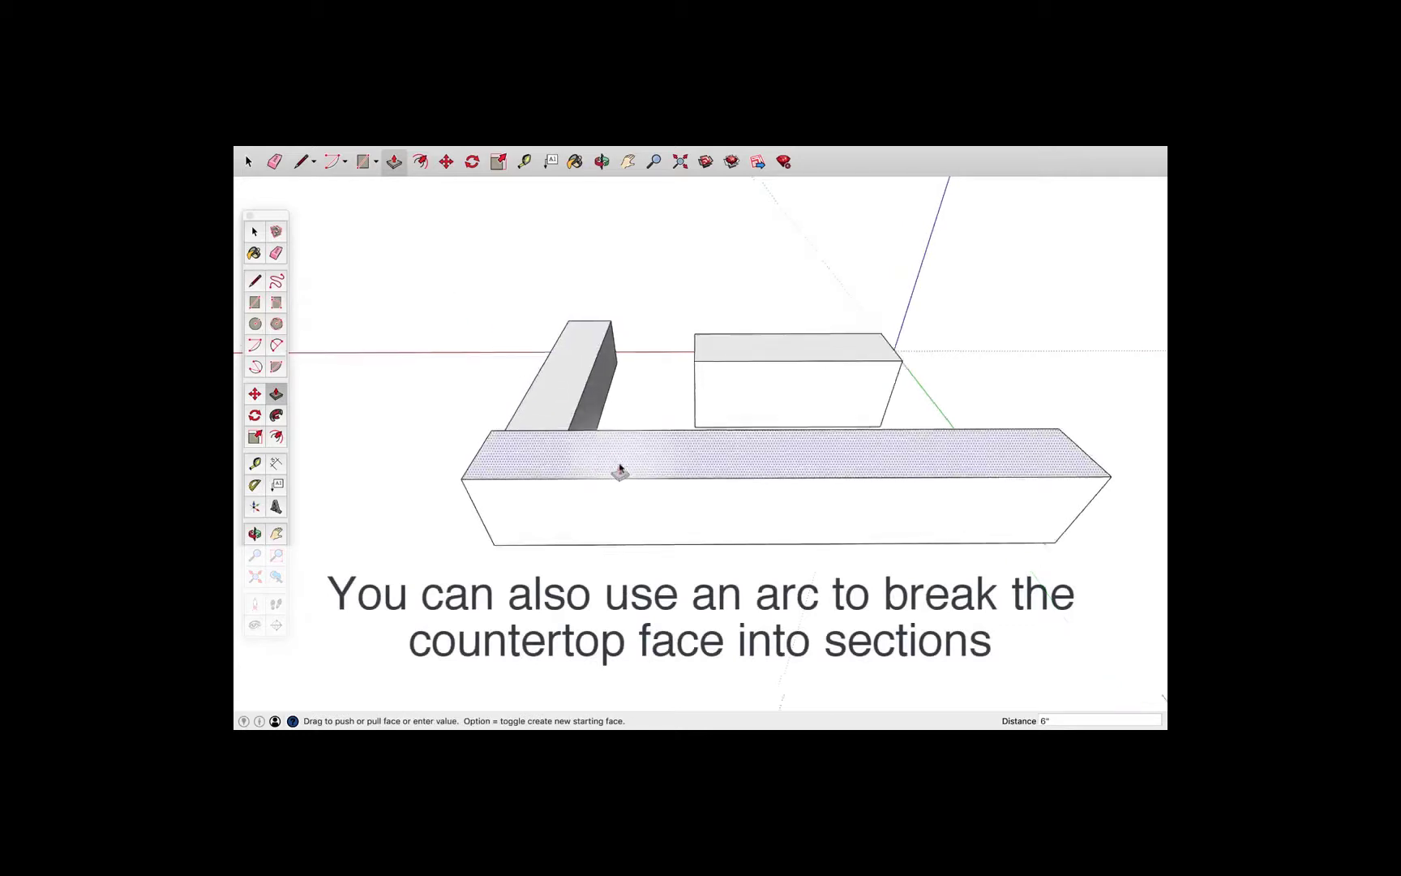
- Pull the top face of the counter's long section up 6"
middle_click_drag(622, 469, 522, 450)
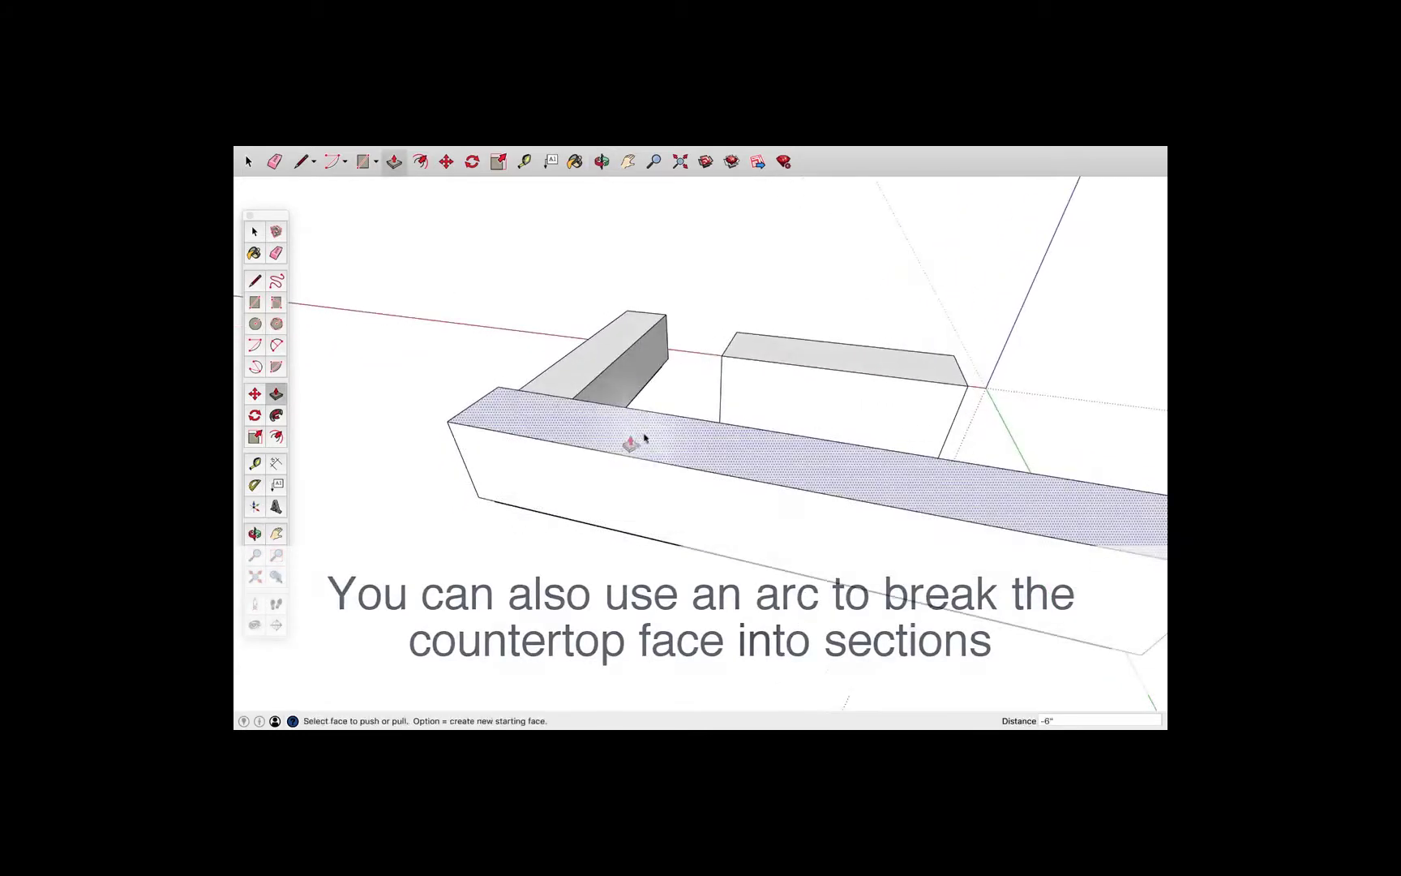
left_click(663, 439)
left_click(663, 437)
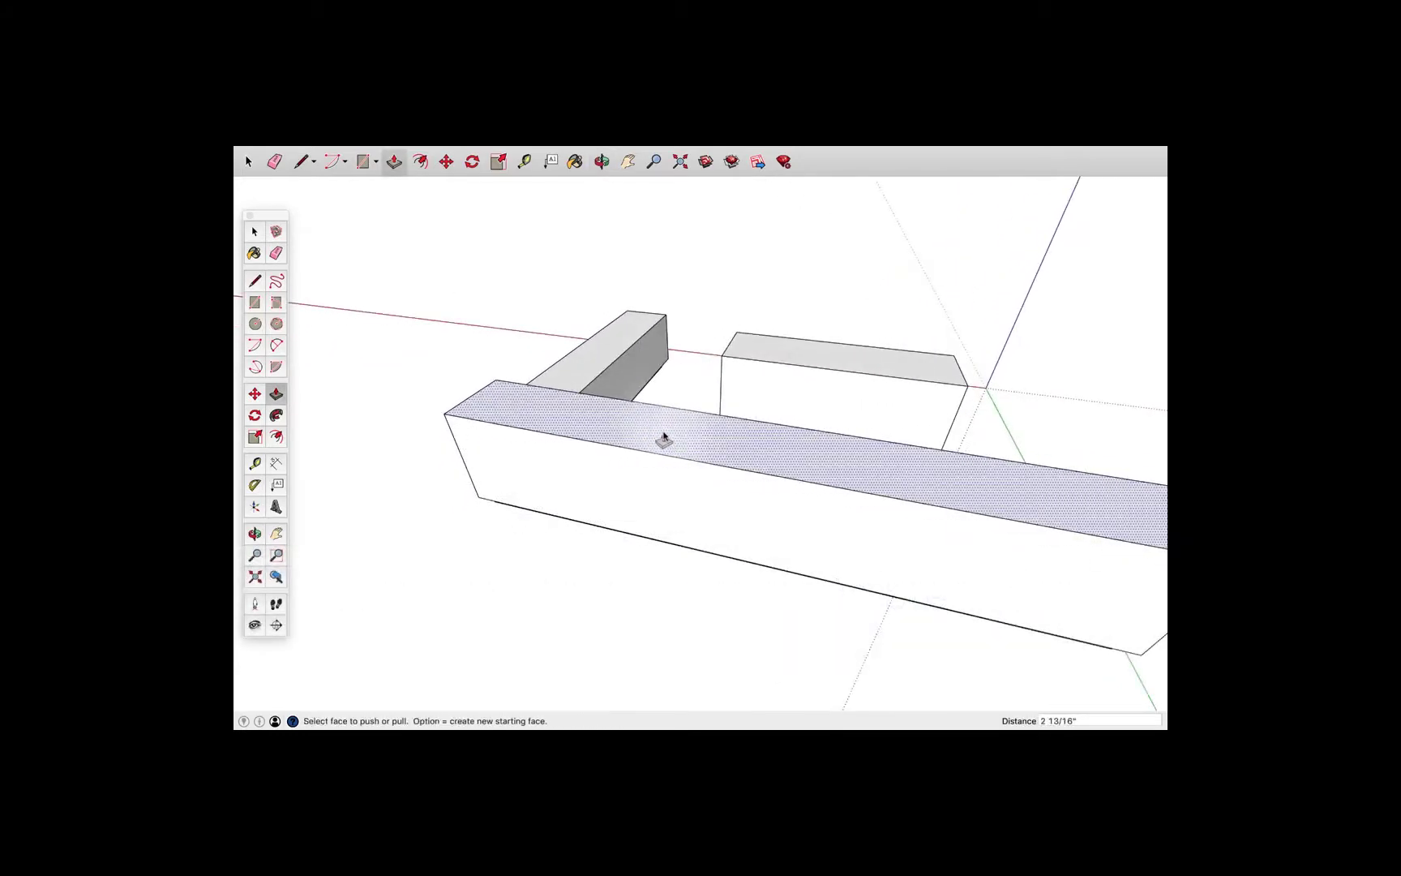
middle_click_drag(663, 439, 650, 539)
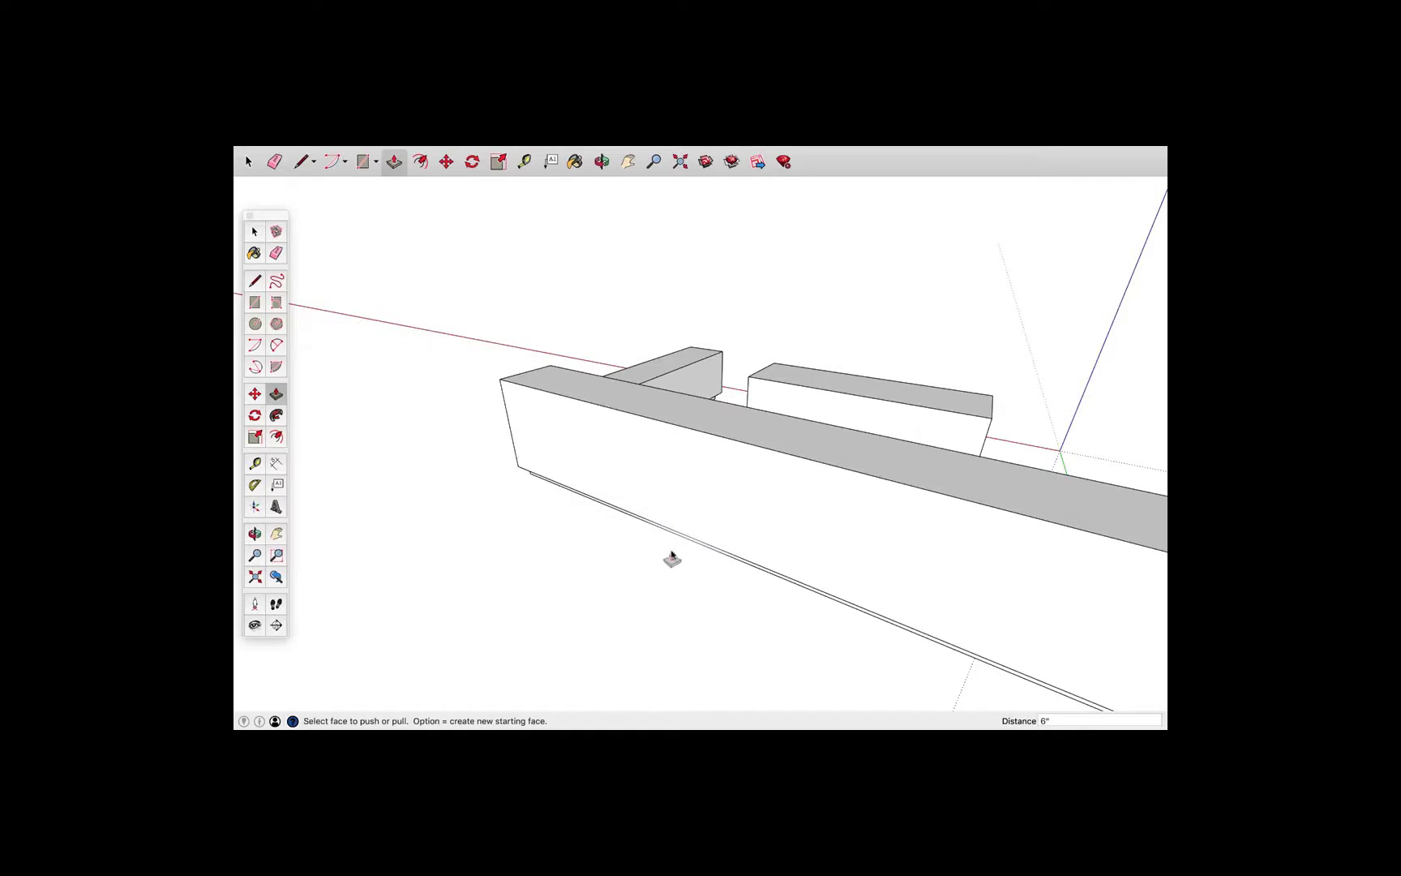
- Copy the top edge of the long counter section's end face 12" down the face
middle_click_drag(645, 558, 718, 582)
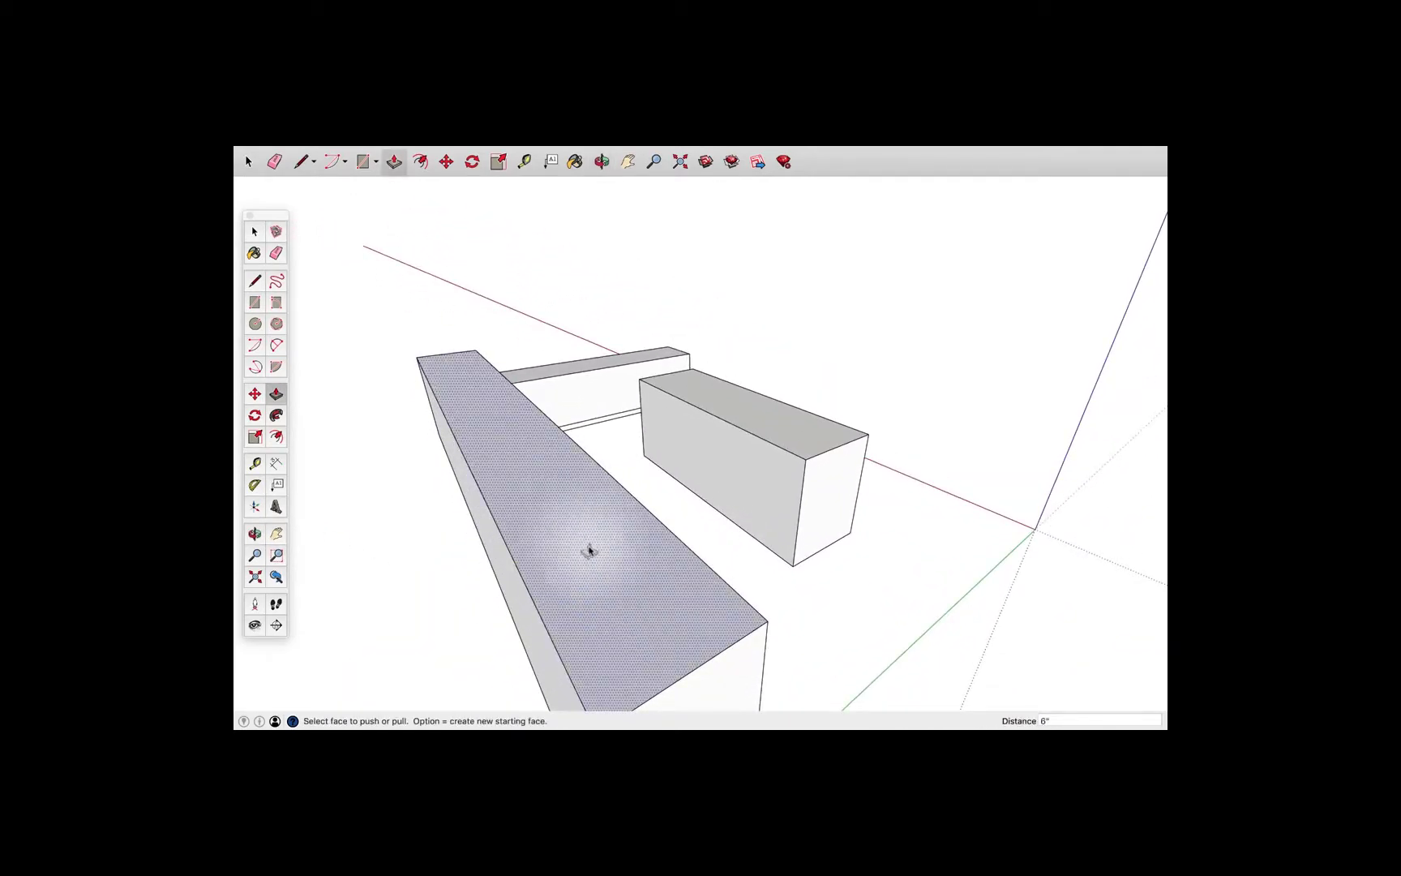
key("space")
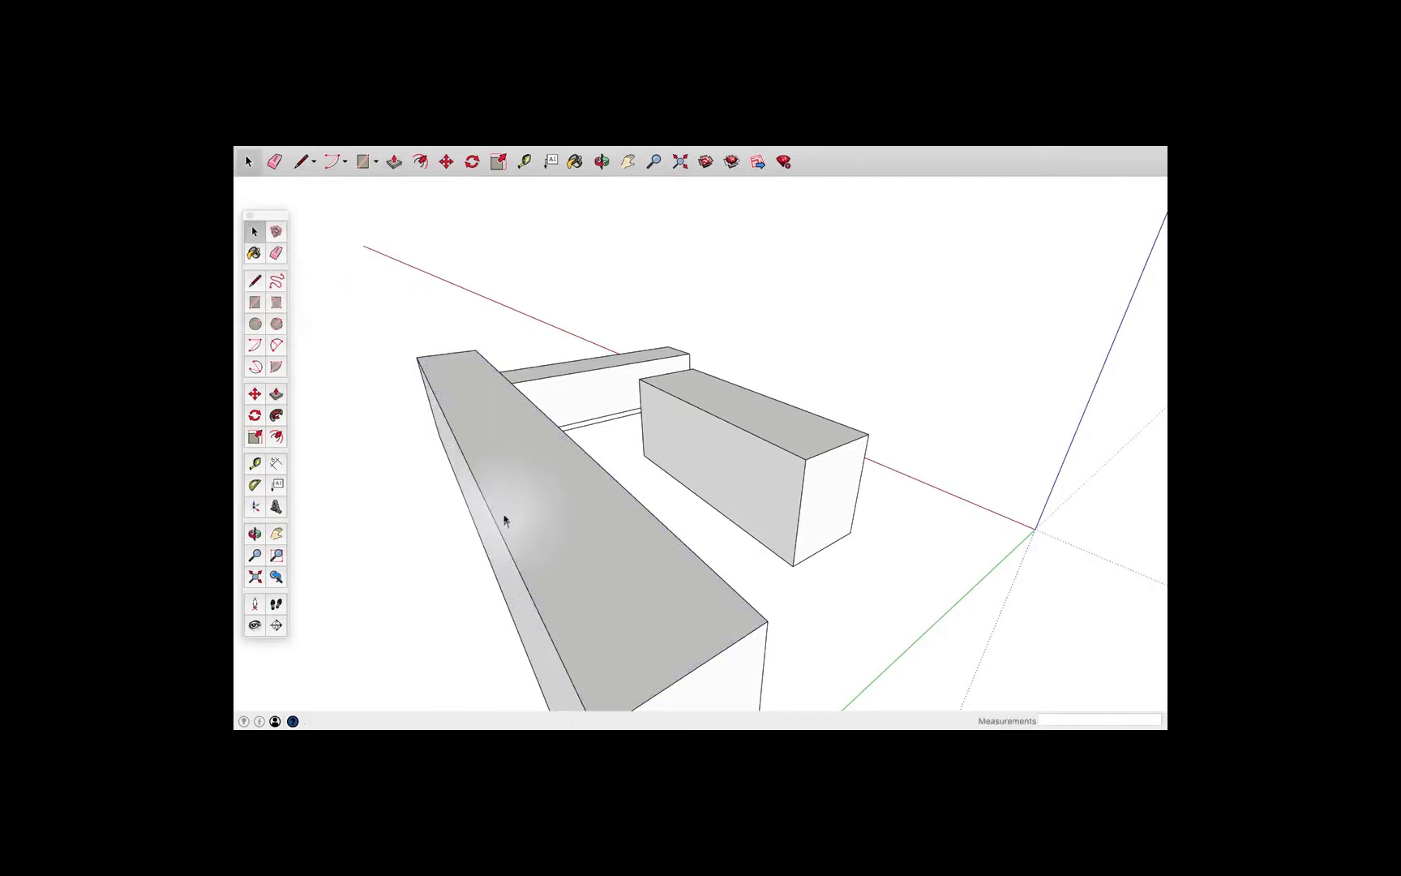
left_click(493, 522)
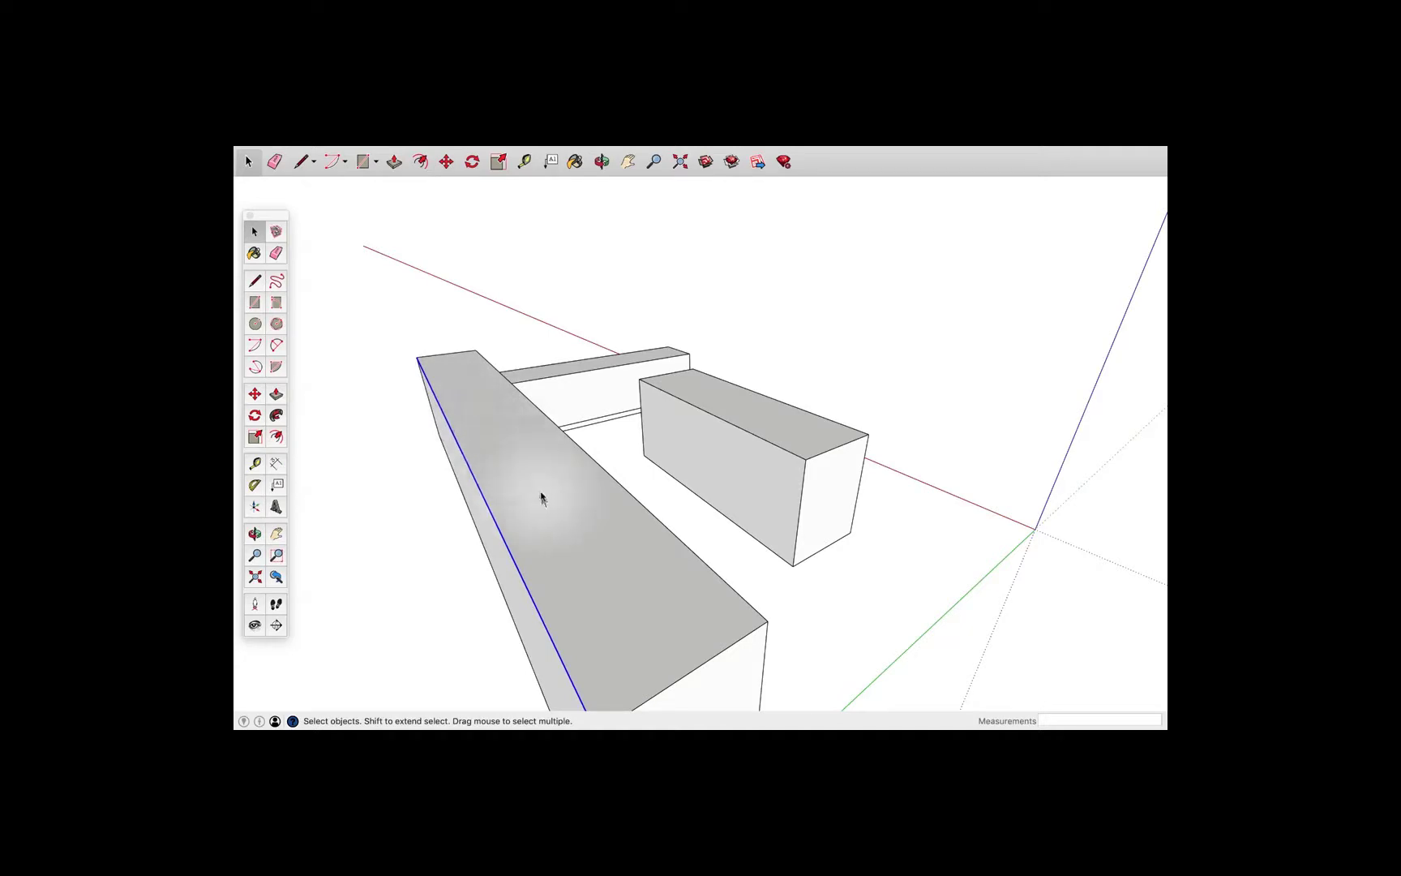
middle_click_drag(563, 511, 470, 420)
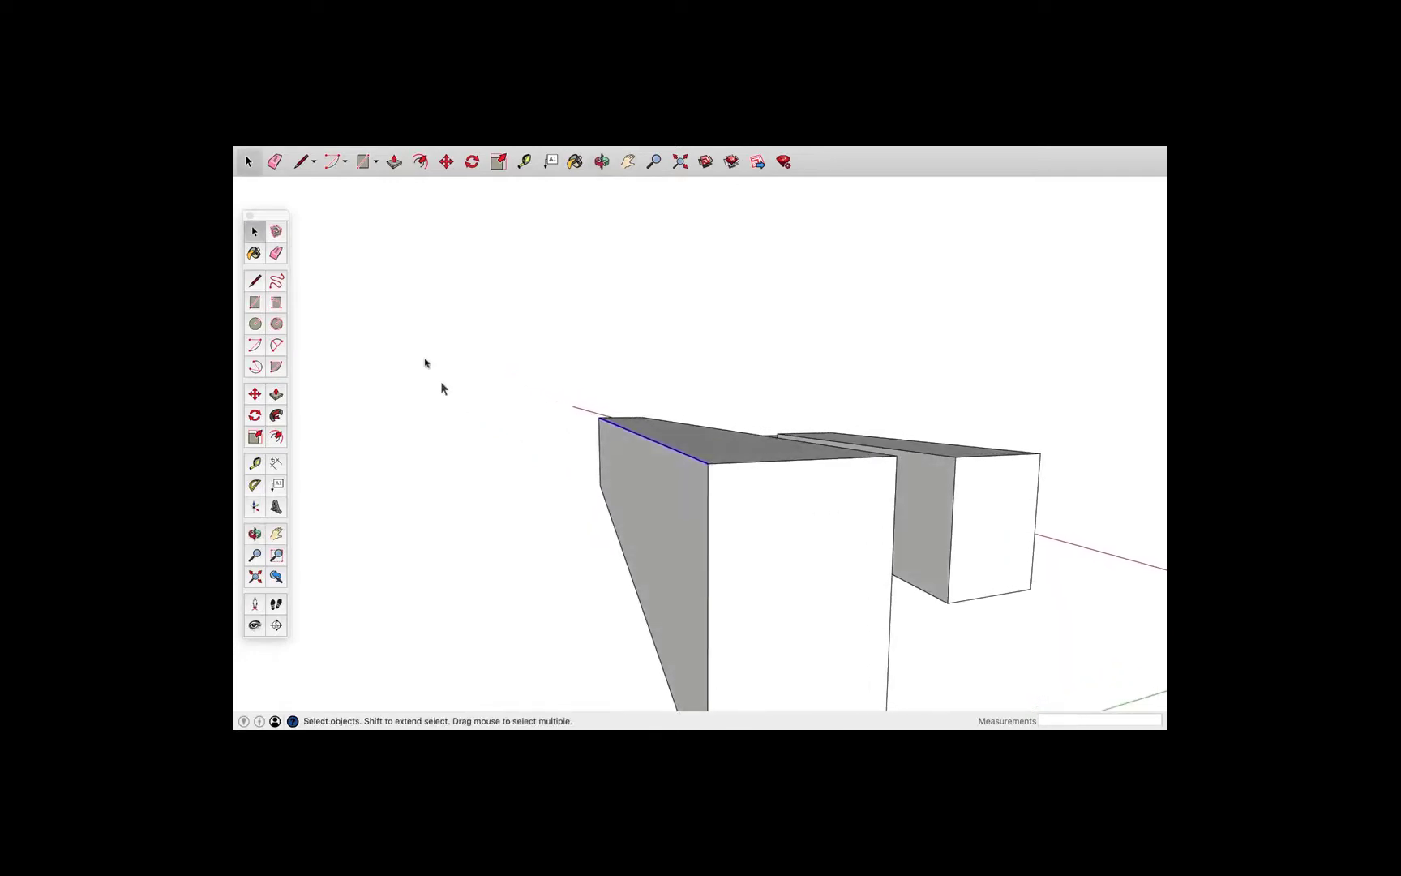
left_click(260, 283)
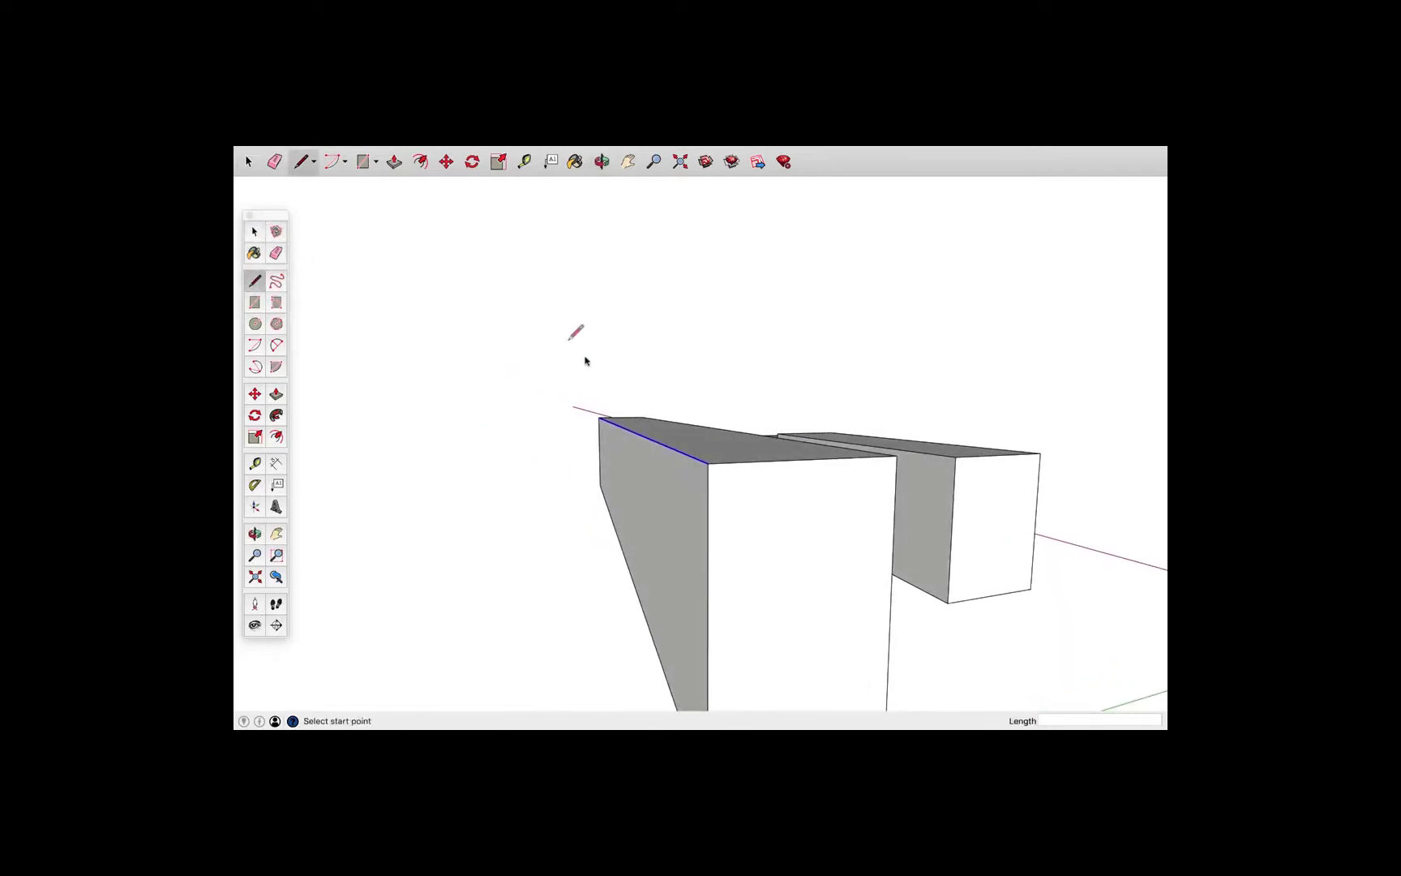
key("space")
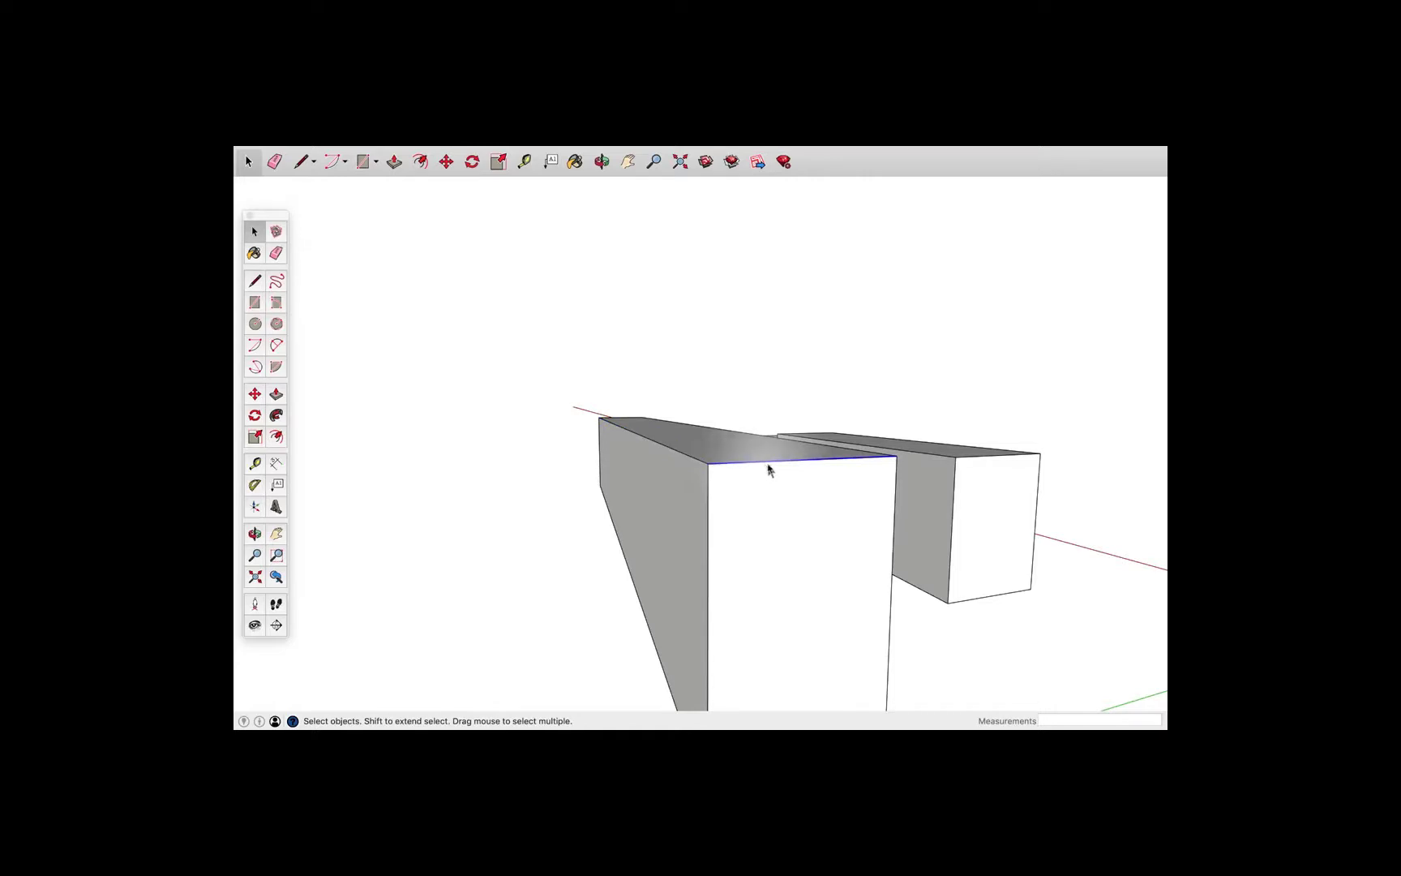
middle_click_drag(775, 475, 895, 509)
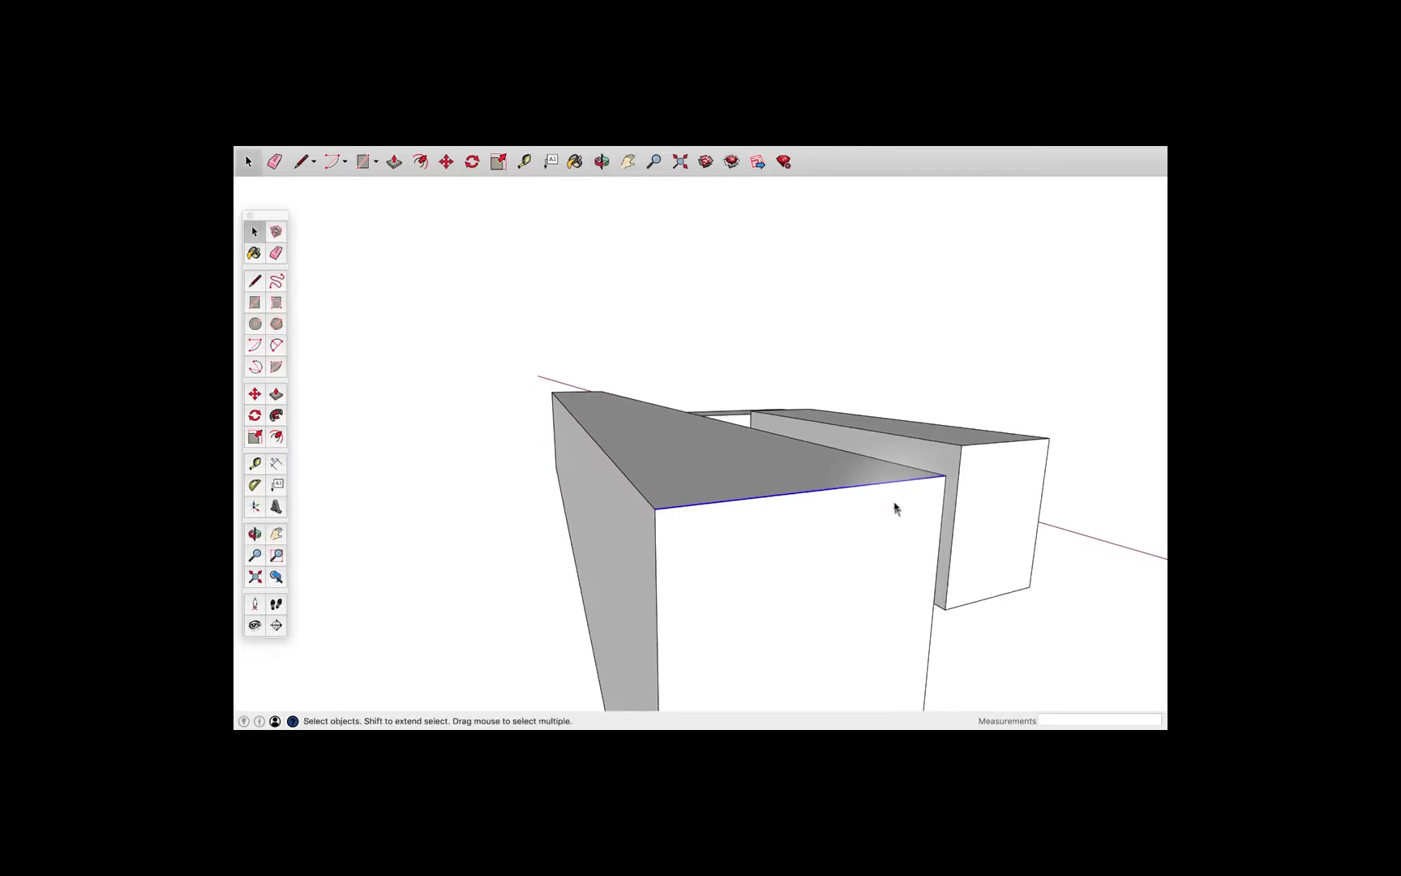
key("m")
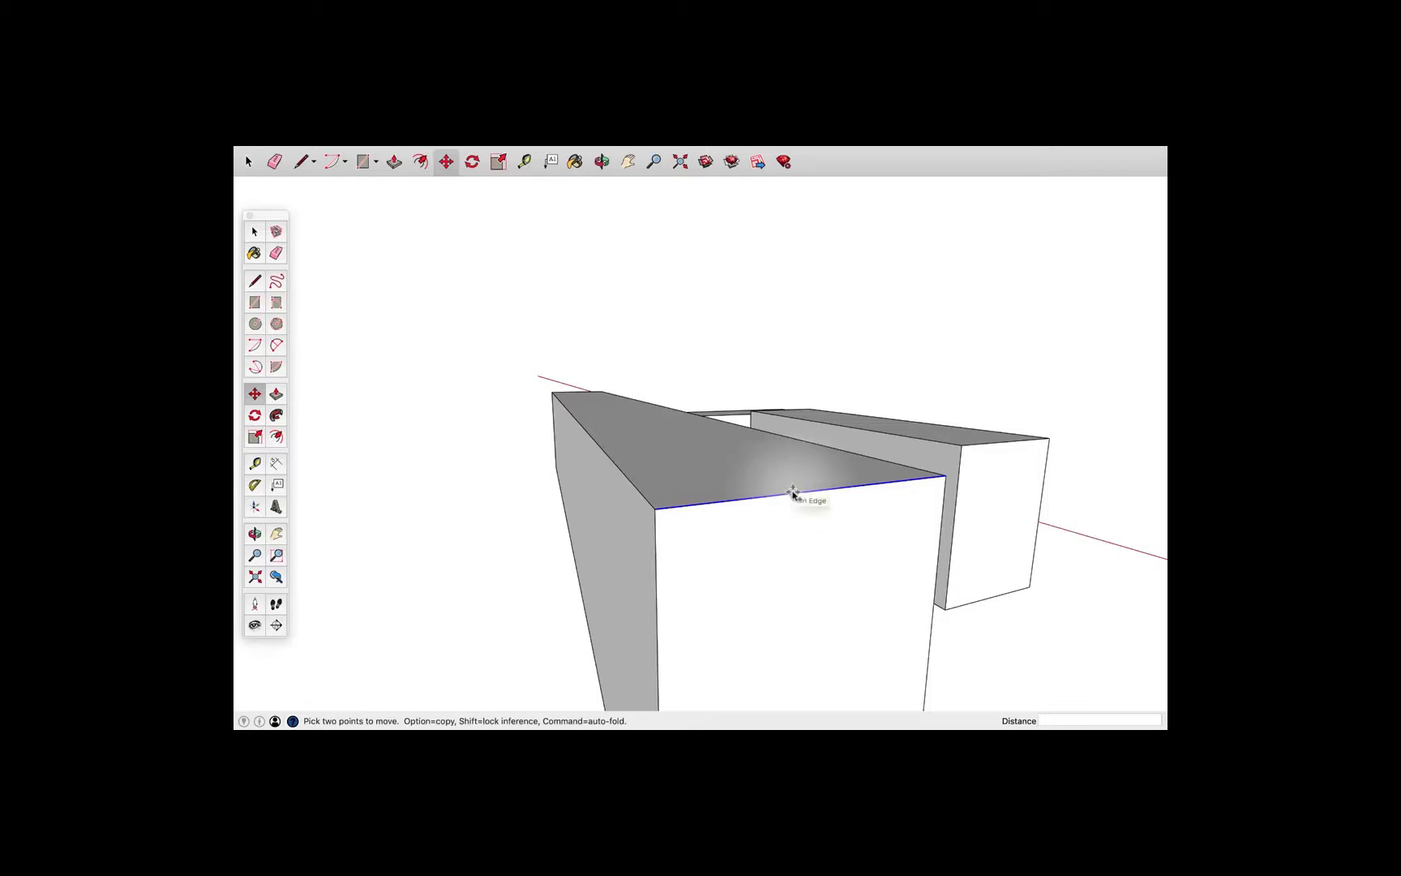
left_click(792, 492)
key("alt")
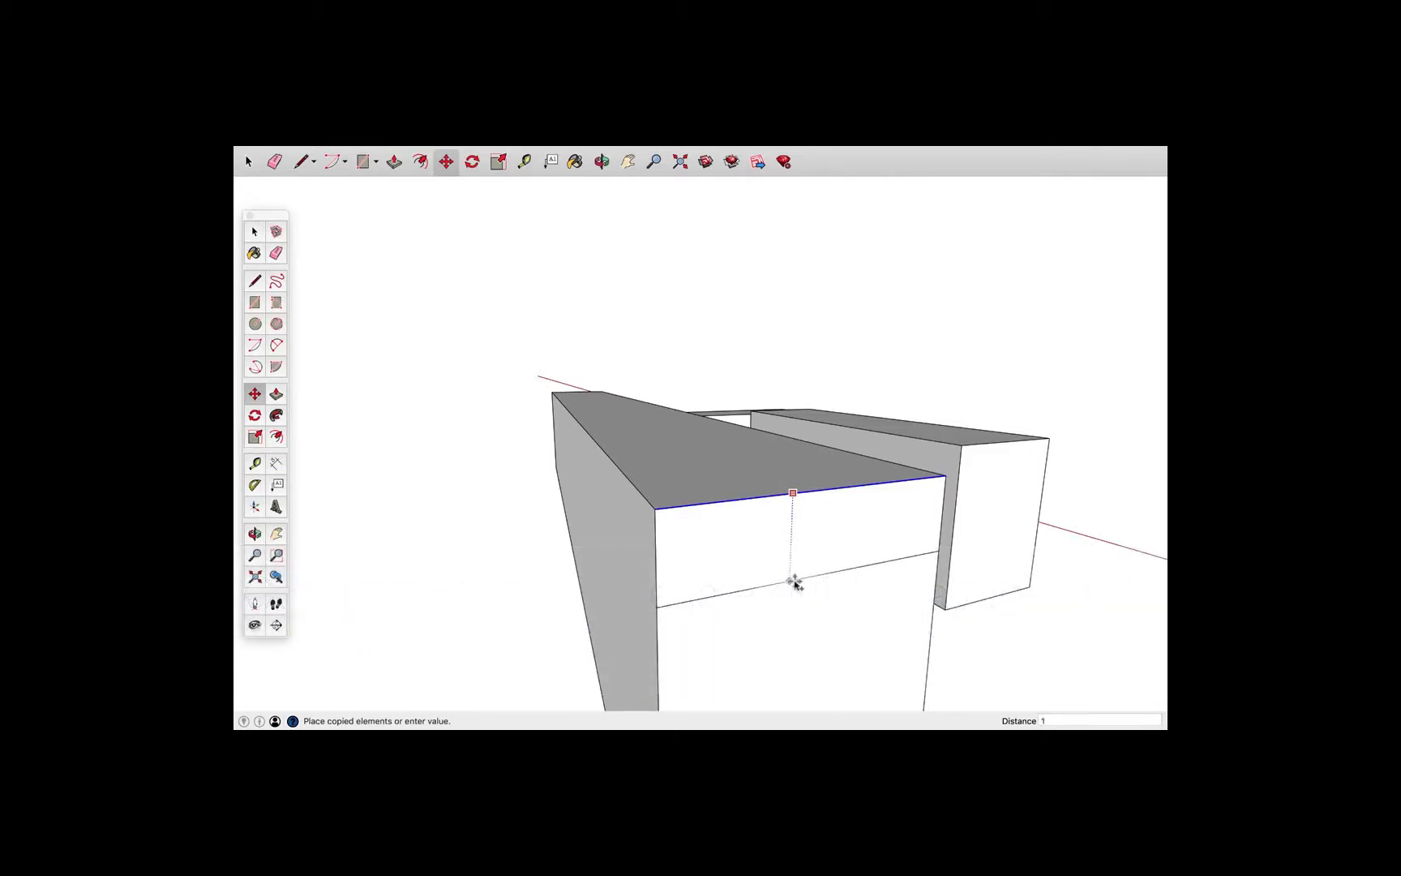
key("Return")
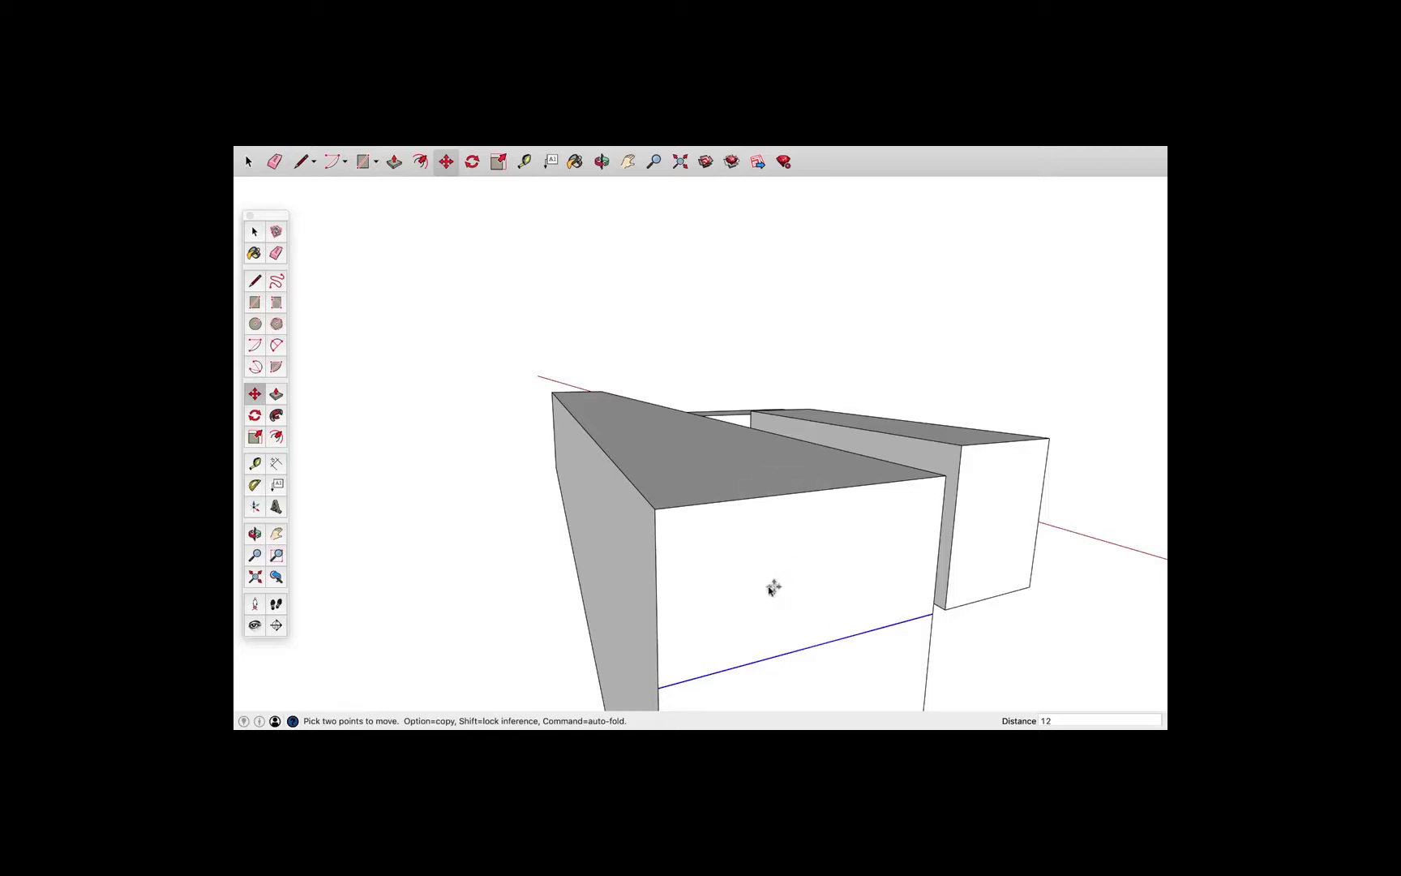
- Copy the outer vertical edge of the end face's upper part 5" inward across the face
key("l")
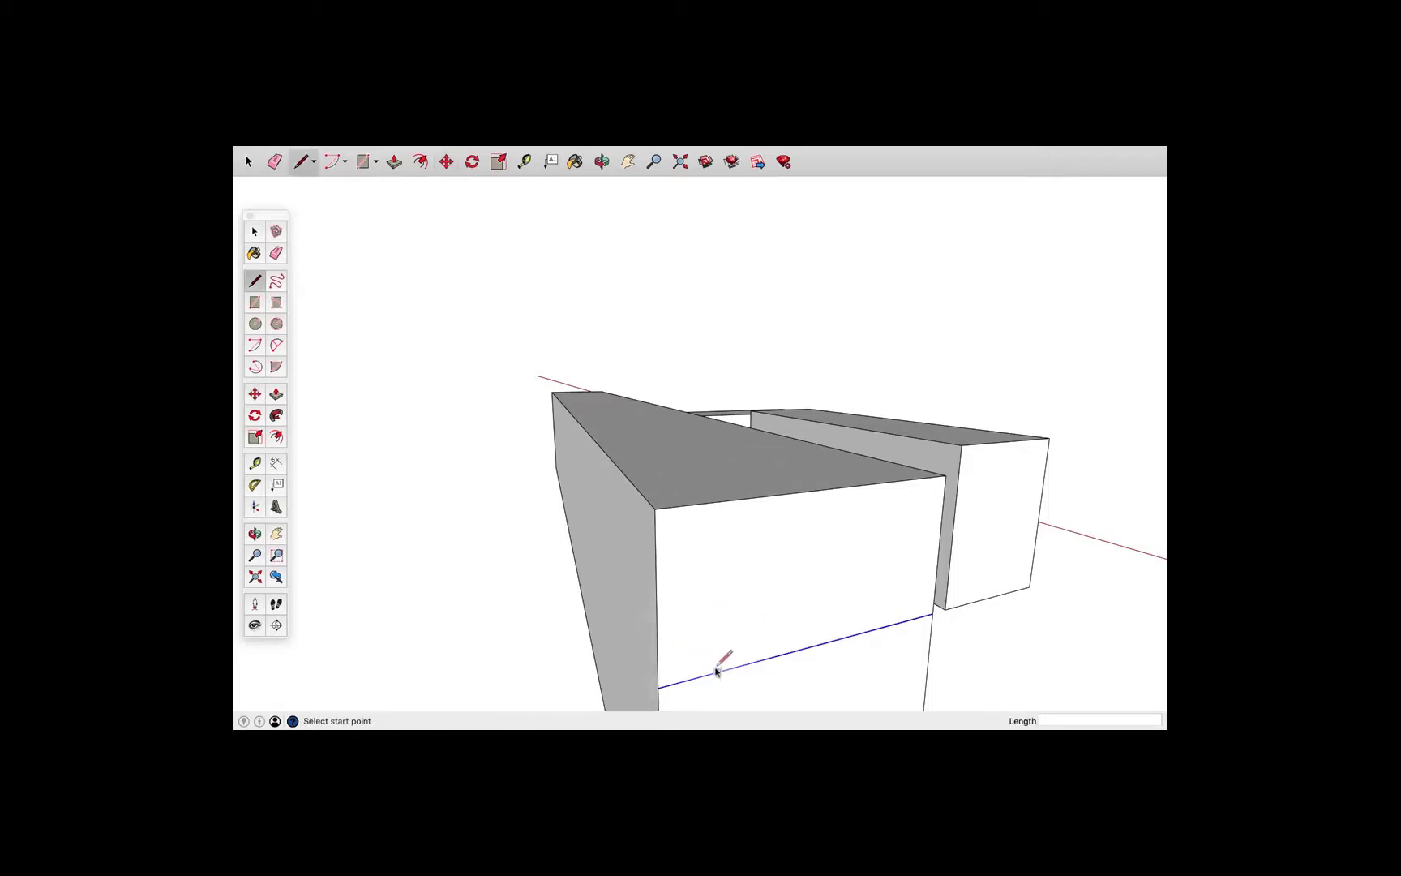
key("space")
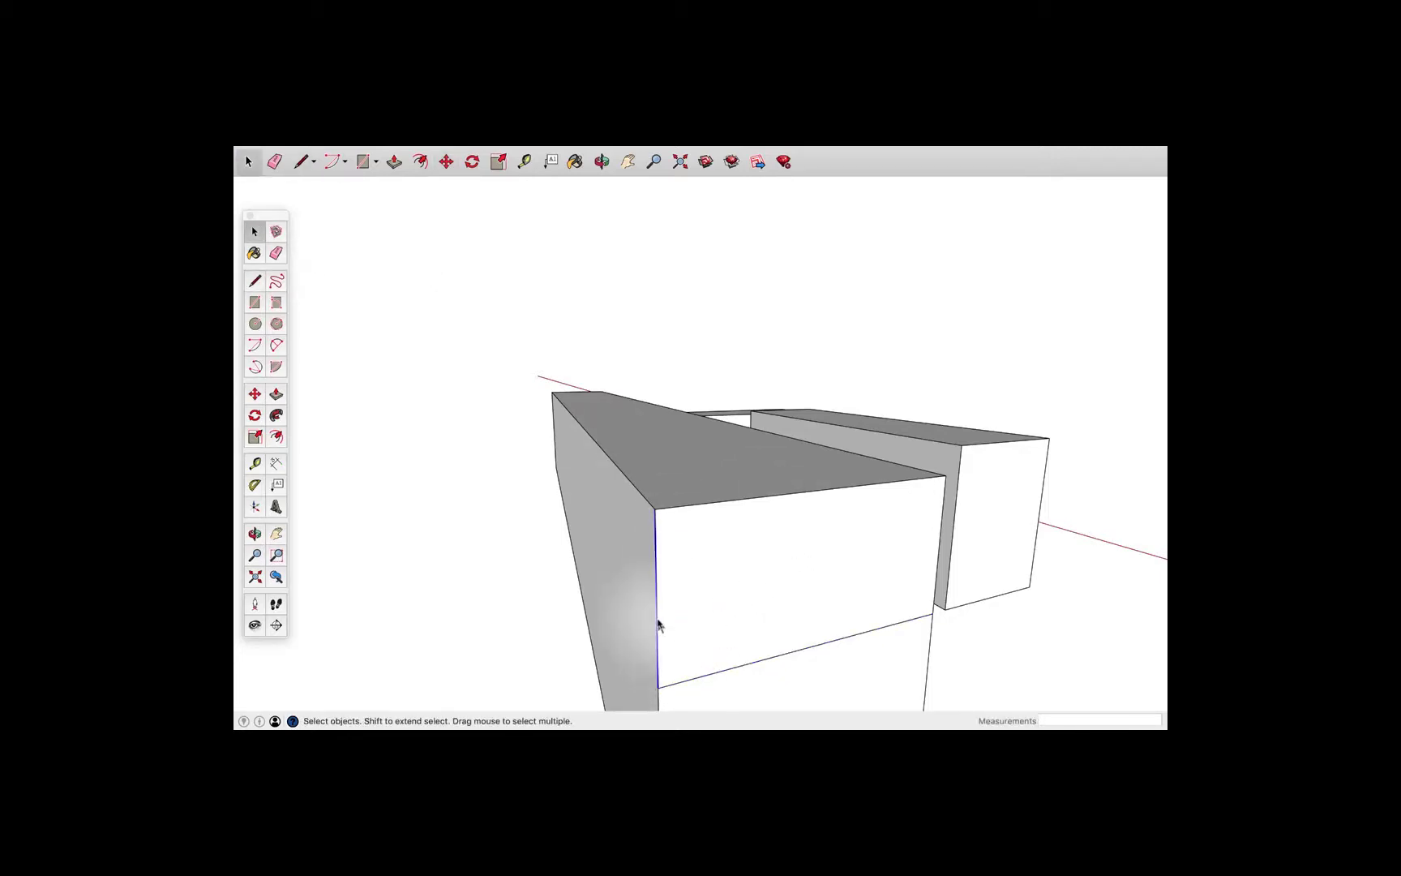
key("m")
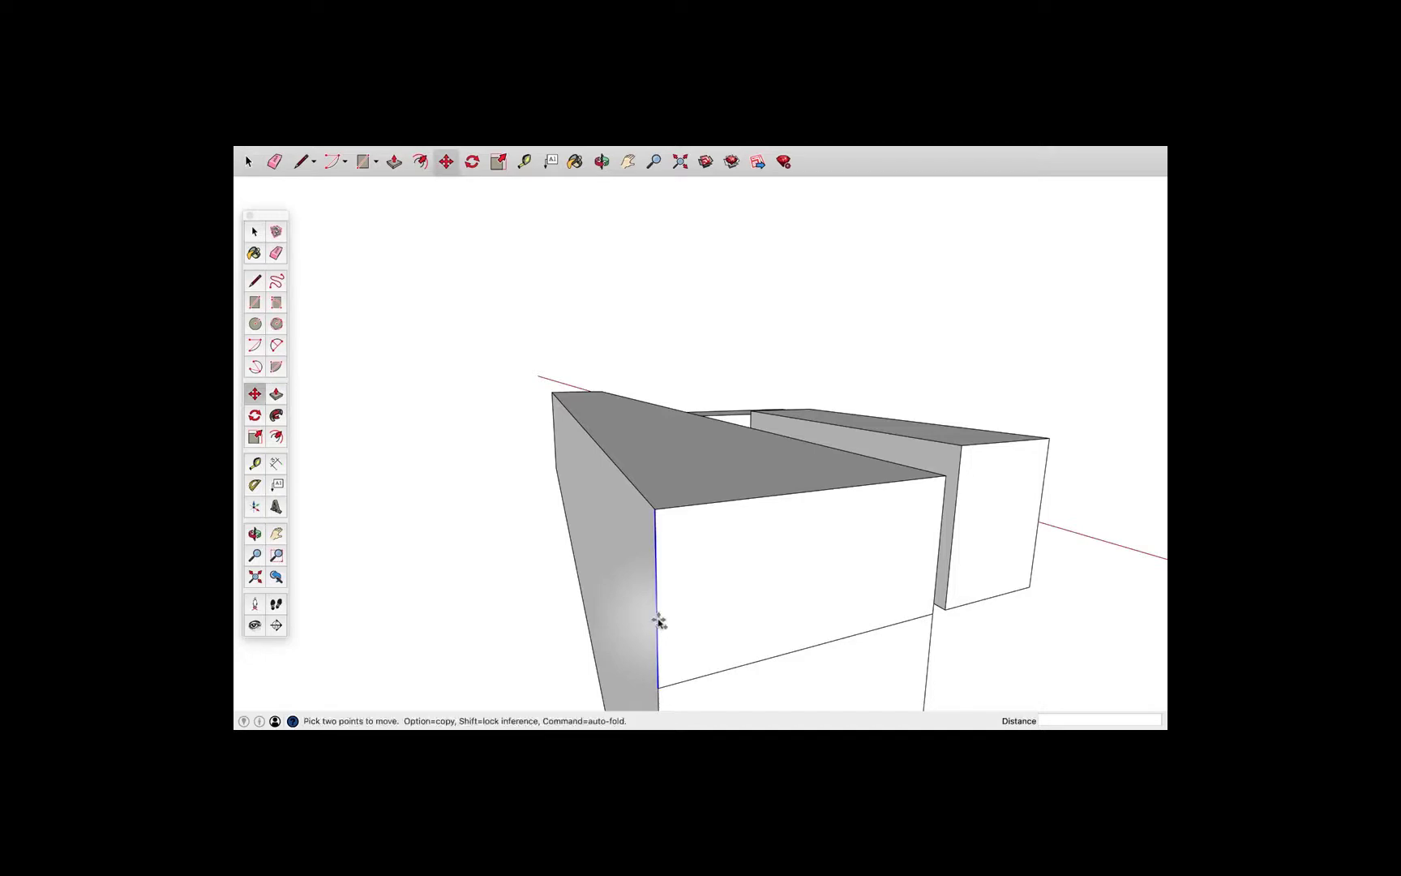
left_click(658, 621)
key("alt")
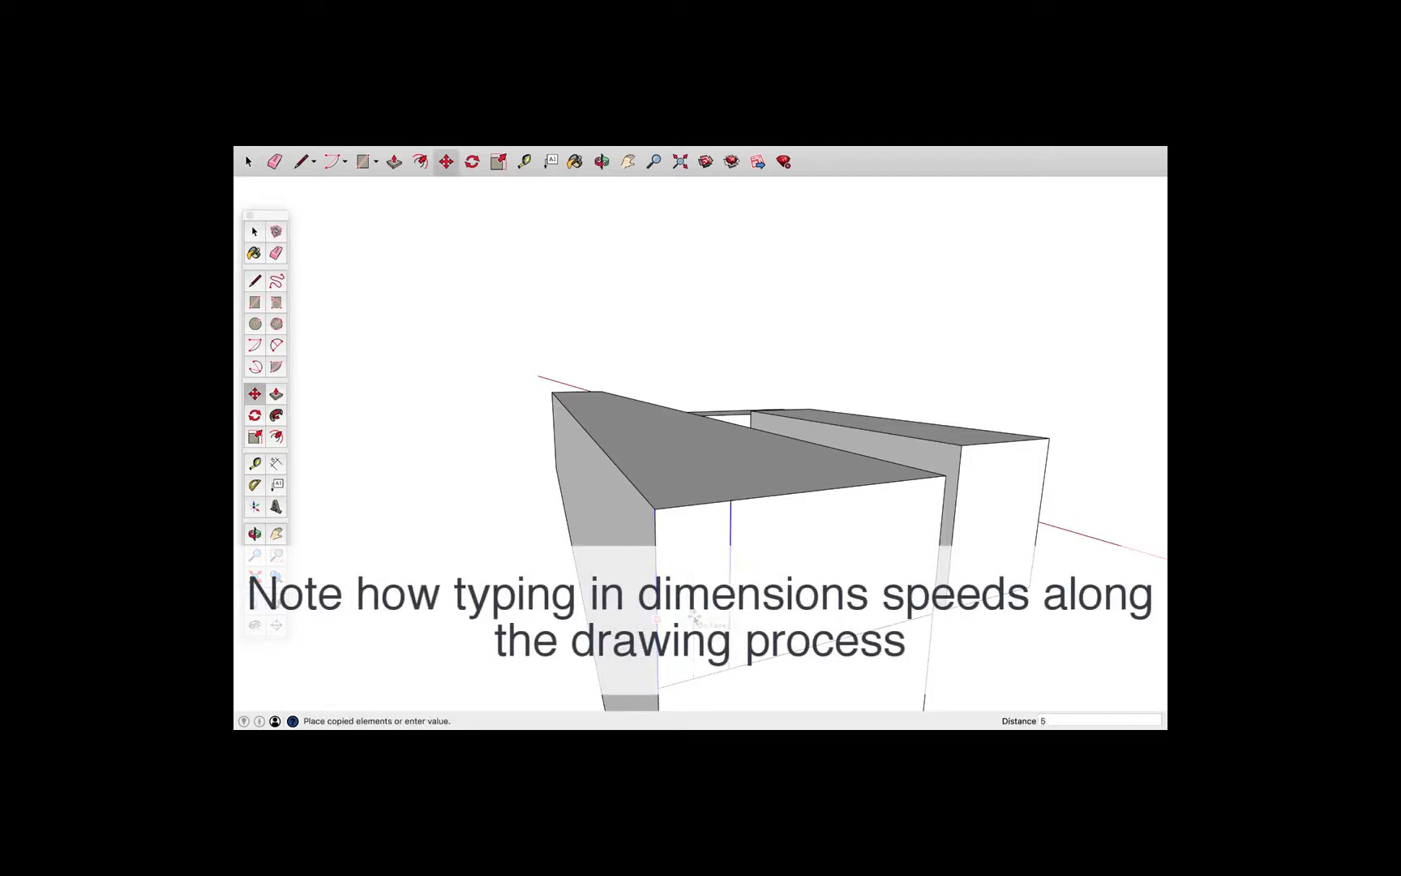
key("Return")
- Draw a small lip about 1 11/16" wide at the top of the 5" line, and erase the leftover line segment inside it
key("space")
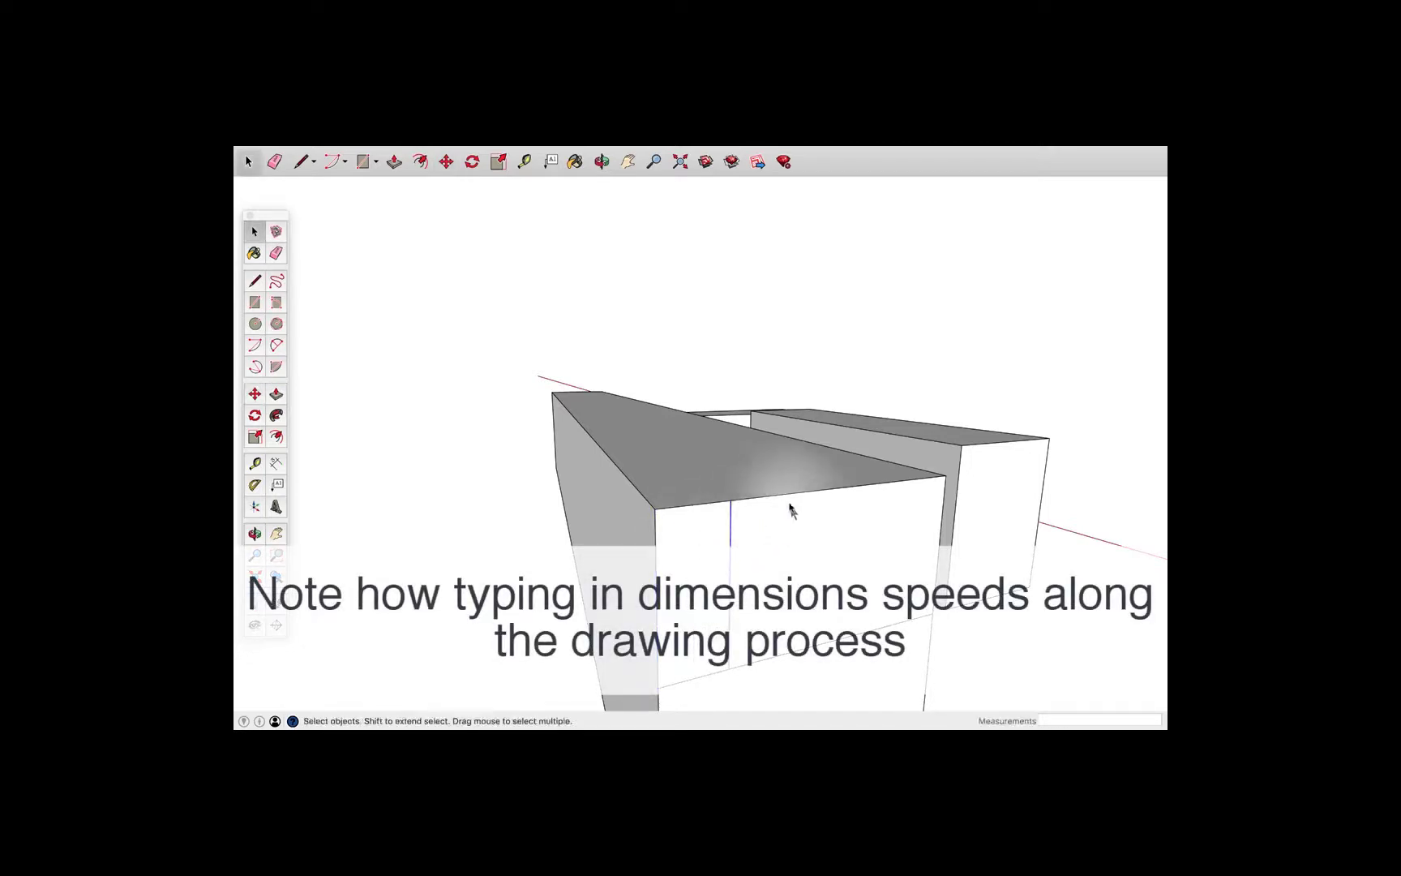
left_click(784, 498)
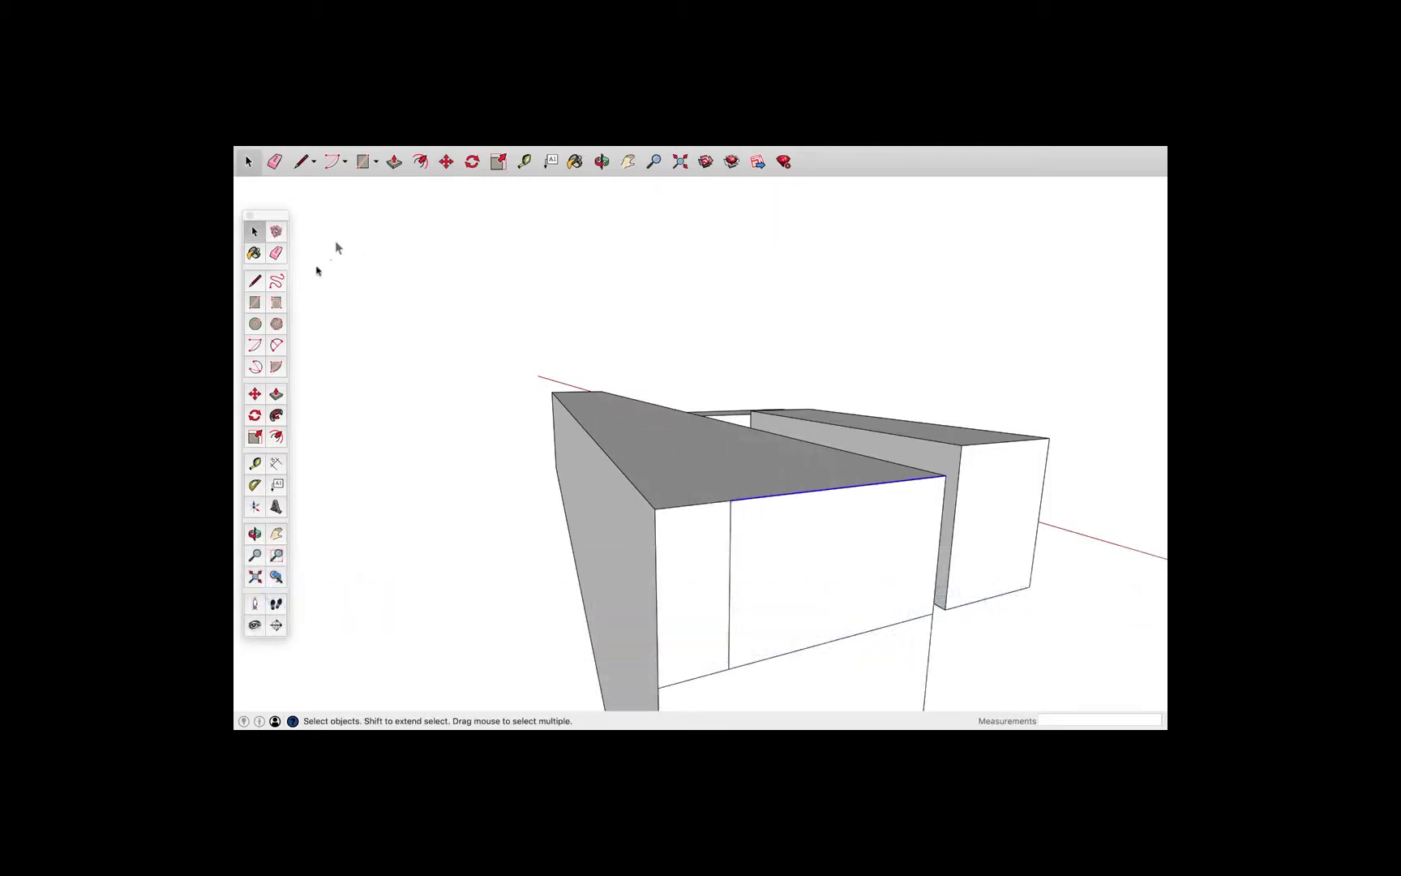
left_click(255, 281)
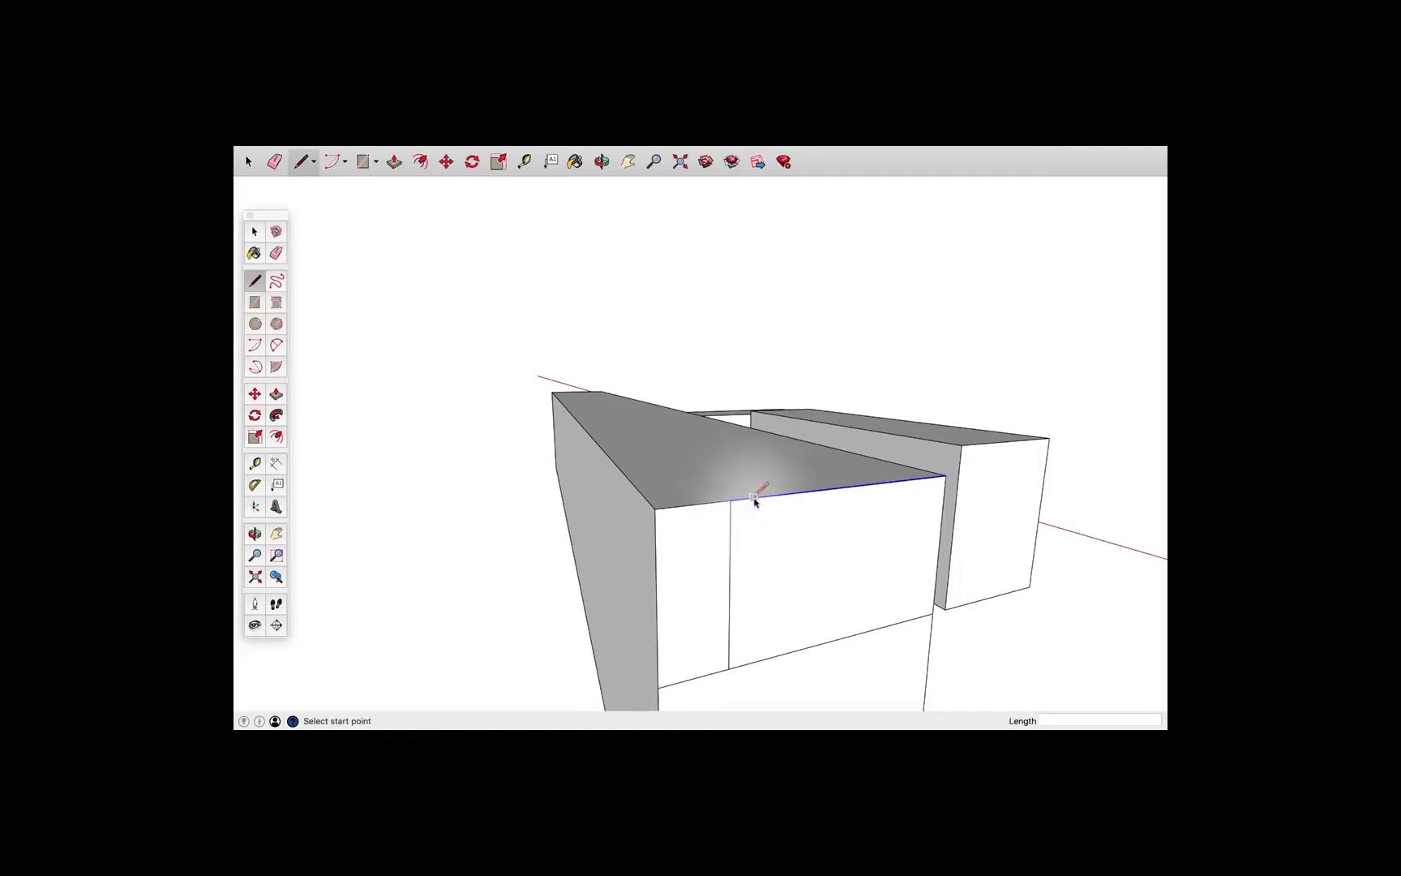
left_click(754, 498)
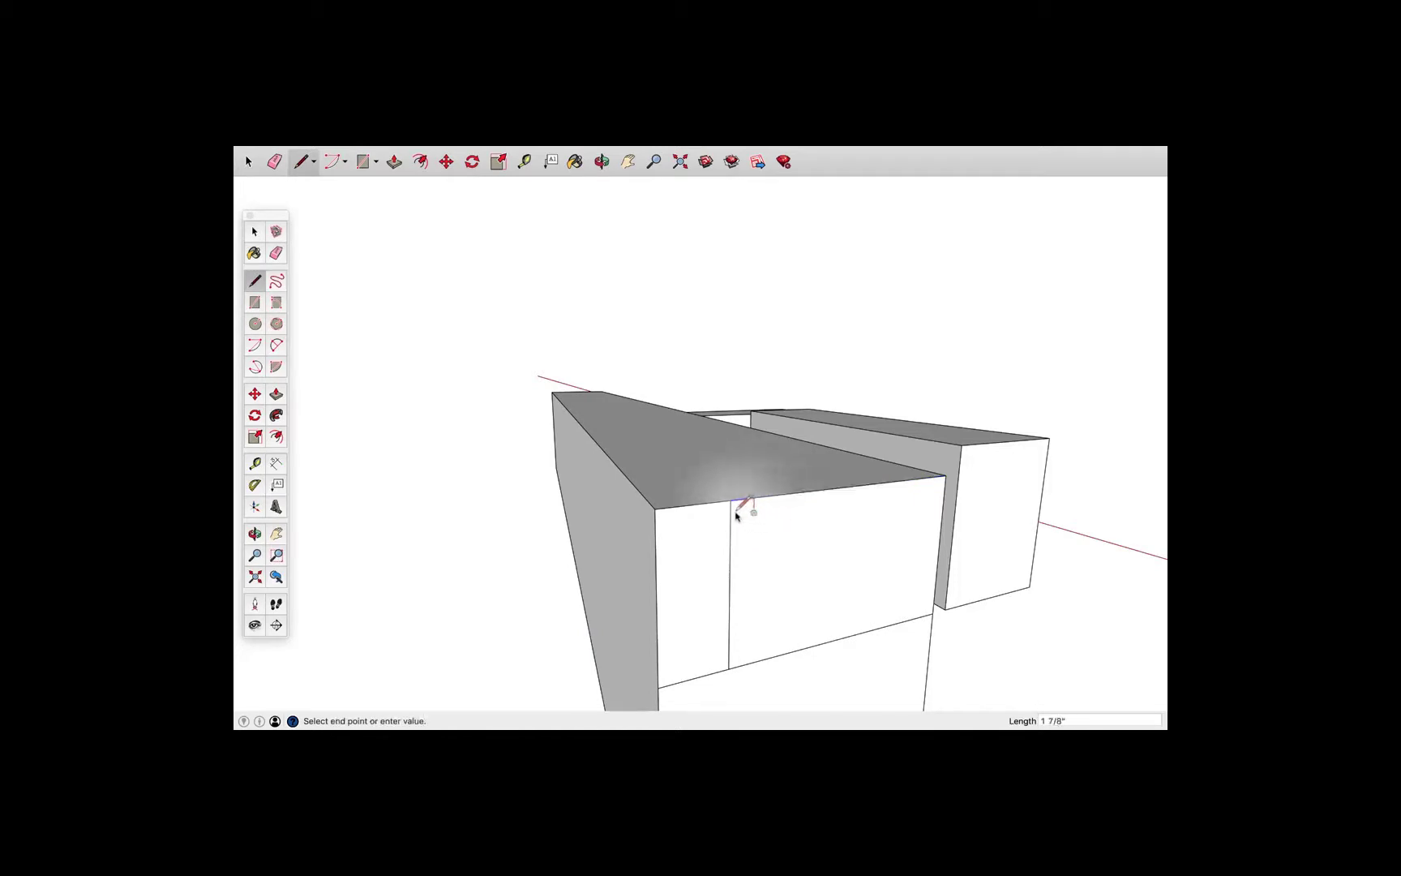
left_click(731, 514)
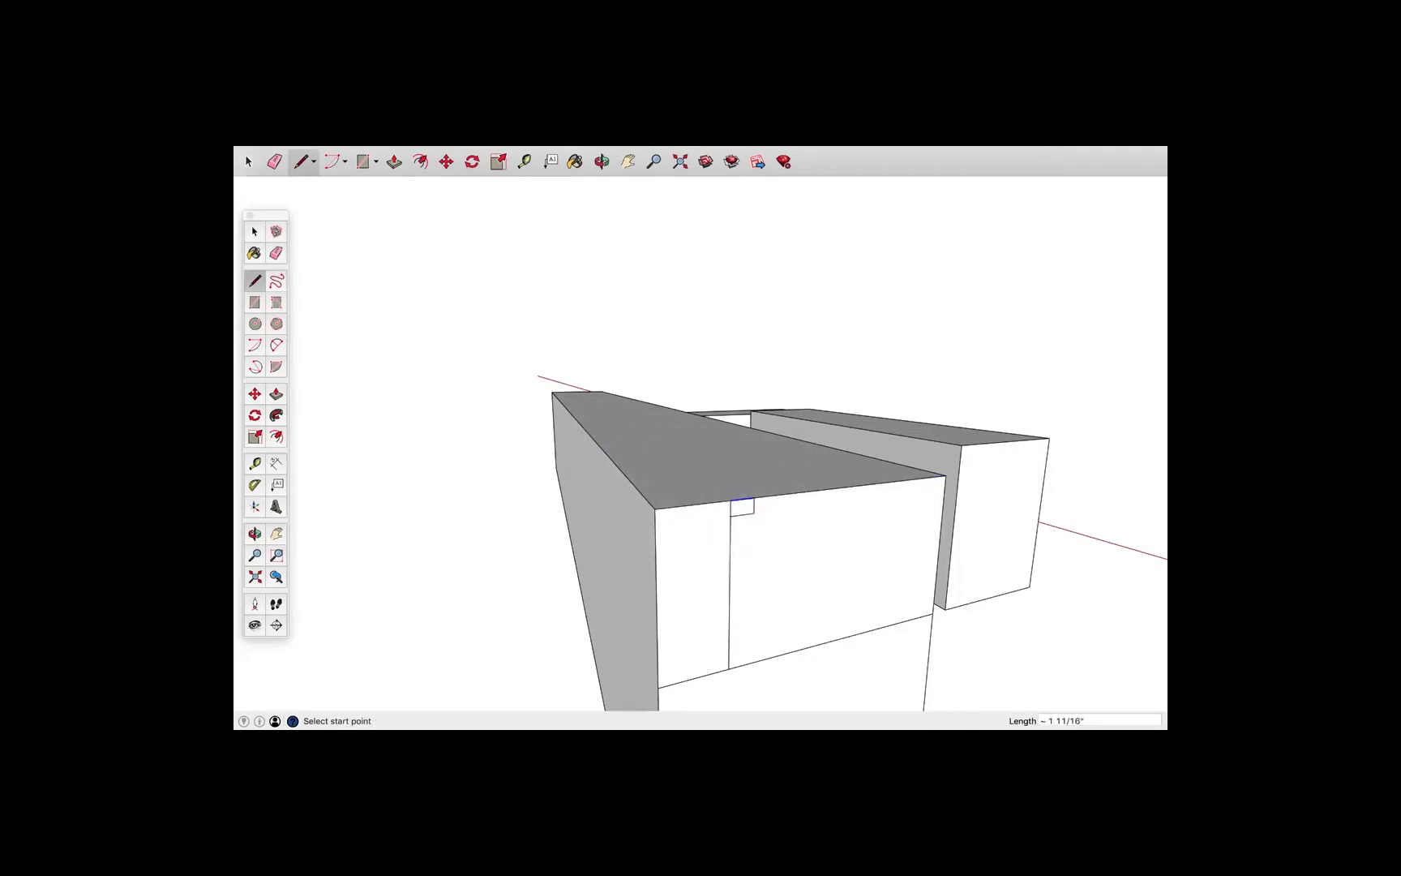
left_click(275, 253)
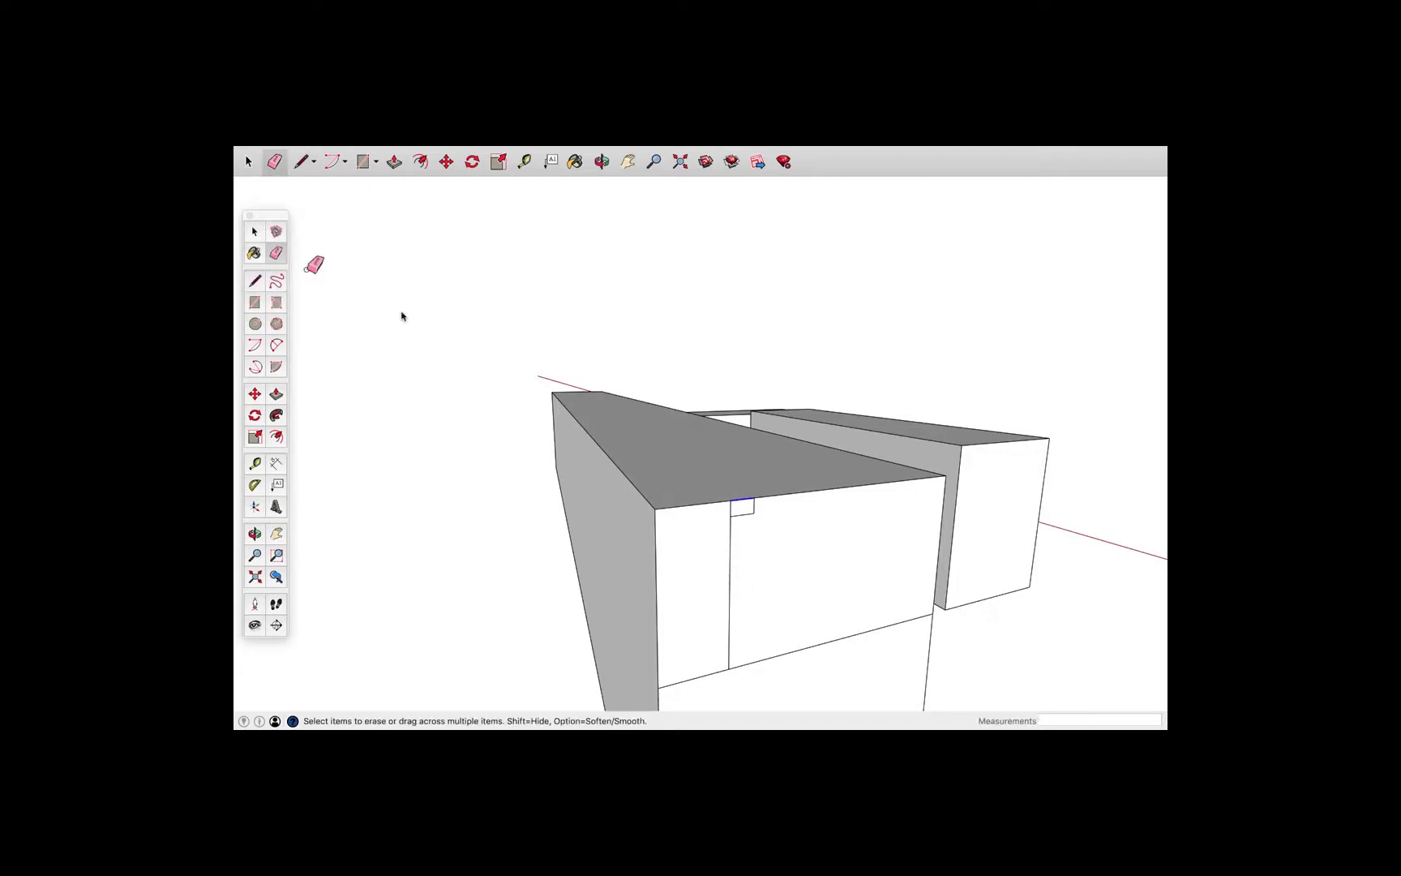
left_click(732, 507)
- Push the stepped upper region of the end face back 14' 5 1/16" along the counter to form a lowered worktop behind the raised ledge
mouse_move(848, 640)
middle_mouse_down()
mouse_move(845, 613)
mouse_move(869, 631)
mouse_move(834, 614)
middle_mouse_up()
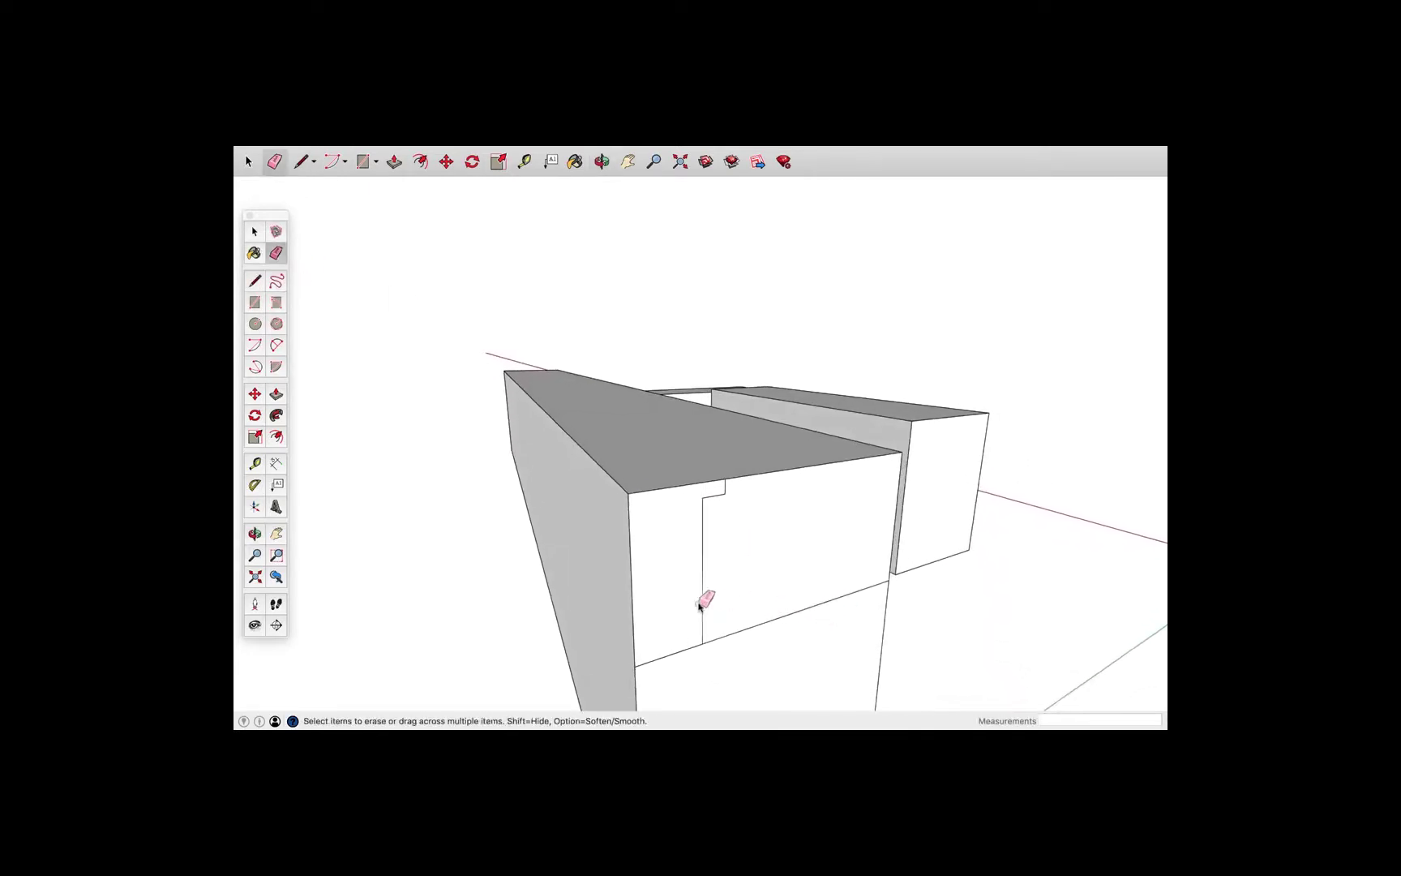
mouse_move(685, 657)
middle_mouse_down()
mouse_move(728, 641)
mouse_move(721, 632)
middle_mouse_up()
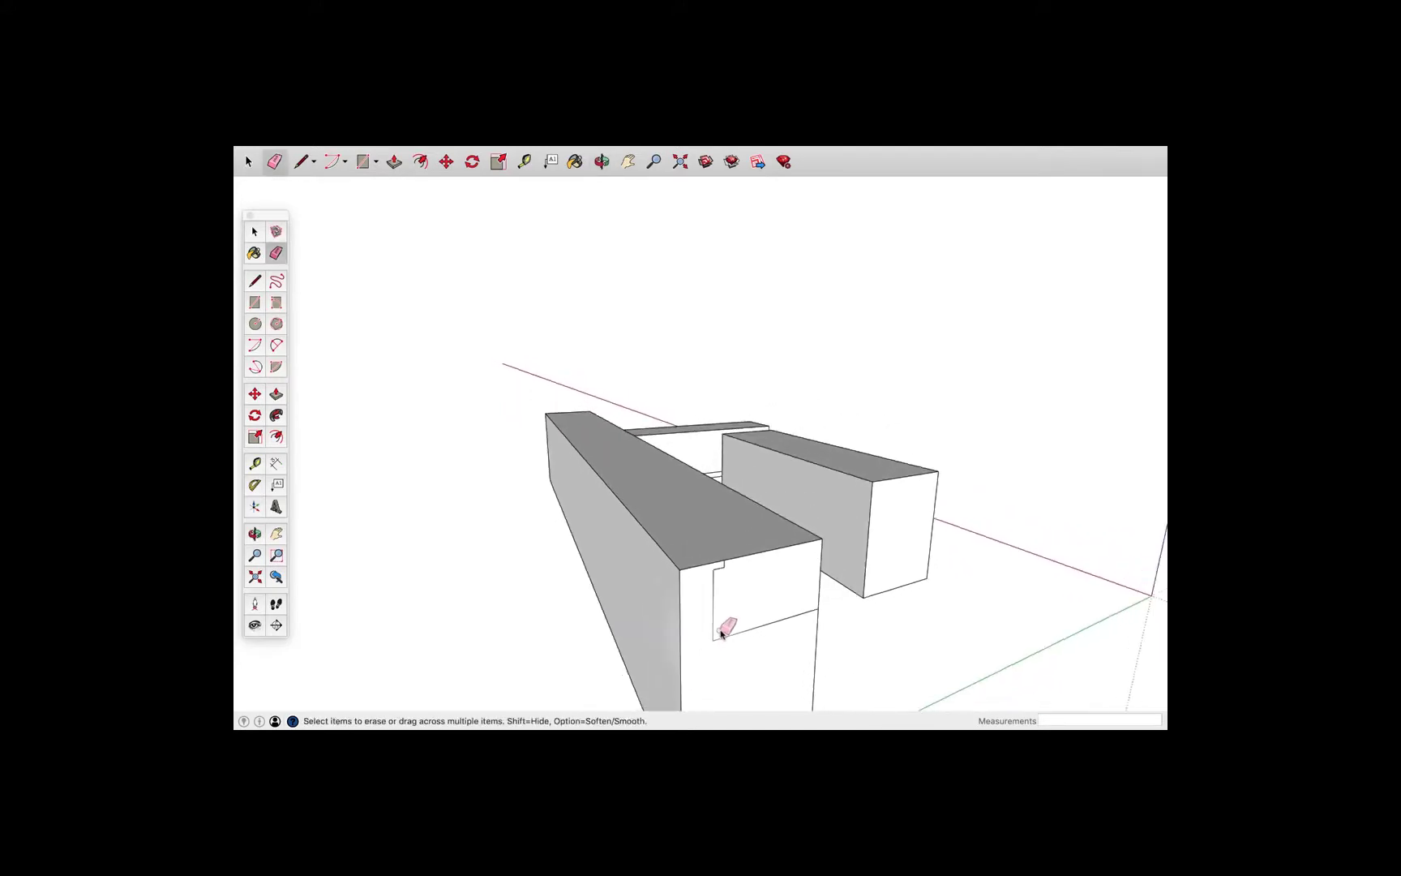
key("p")
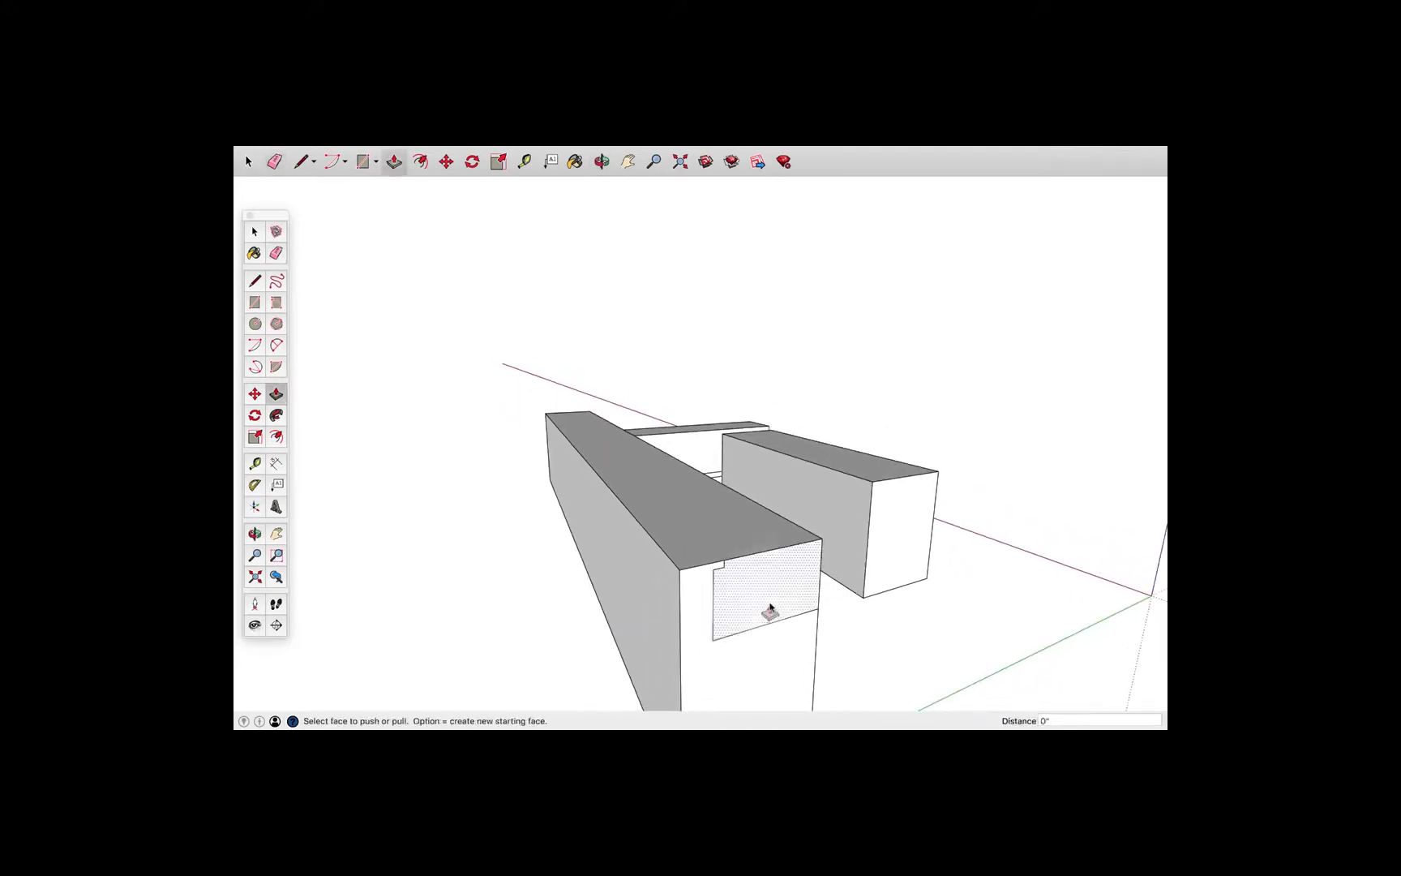
left_click_drag(763, 601, 547, 415)
middle_click_drag(783, 649, 679, 641)
scroll(662, 528, "up", 1)
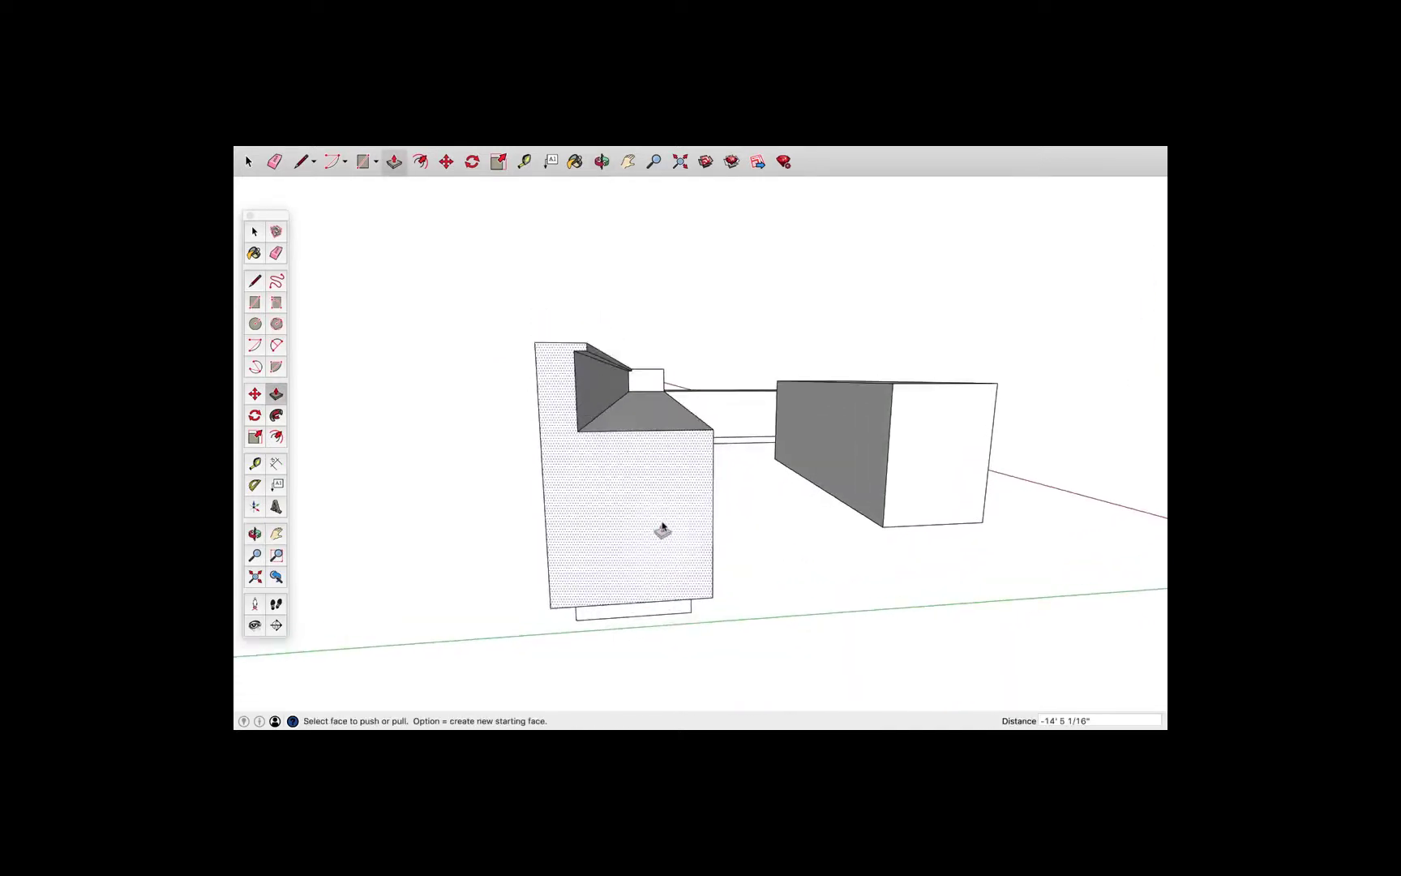
- Draw a small rectangular edge profile about 7/8" high, projecting outward from the front corner of the lowered worktop
middle_click_drag(719, 504, 648, 508)
scroll(712, 416, "up", 4)
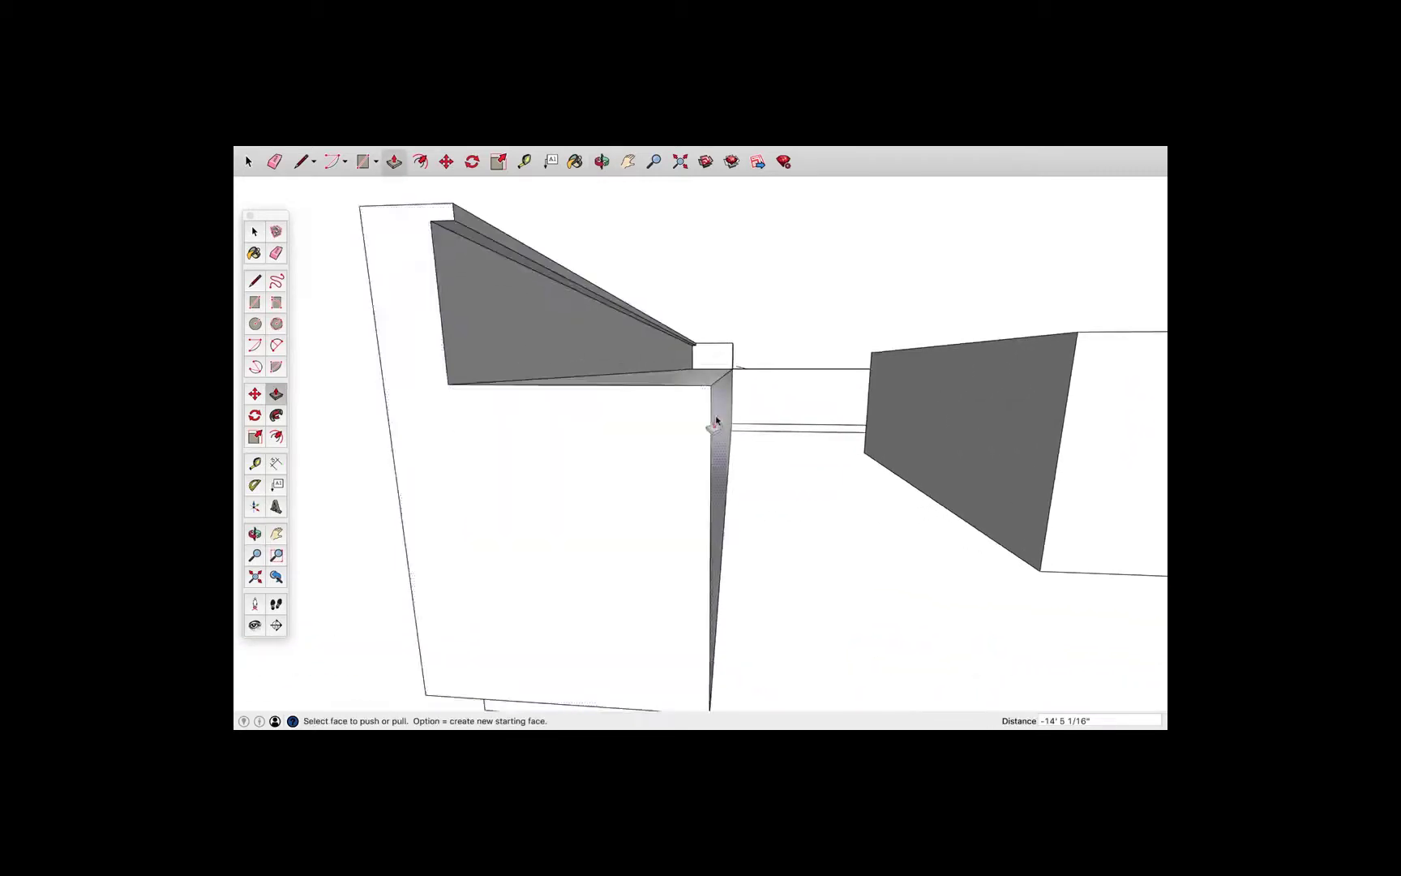
middle_click_drag(713, 416, 660, 460)
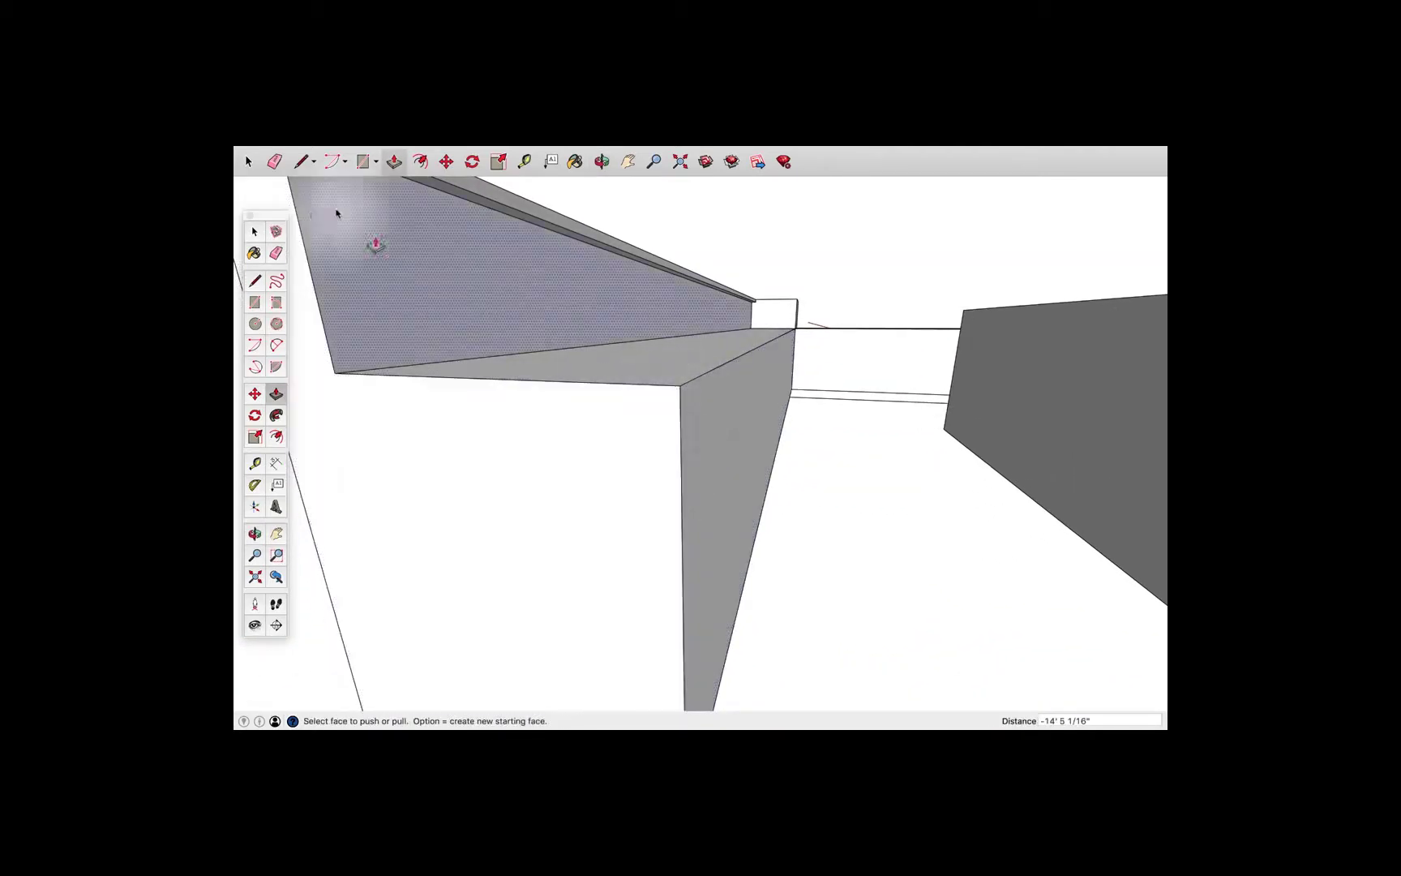
key("l")
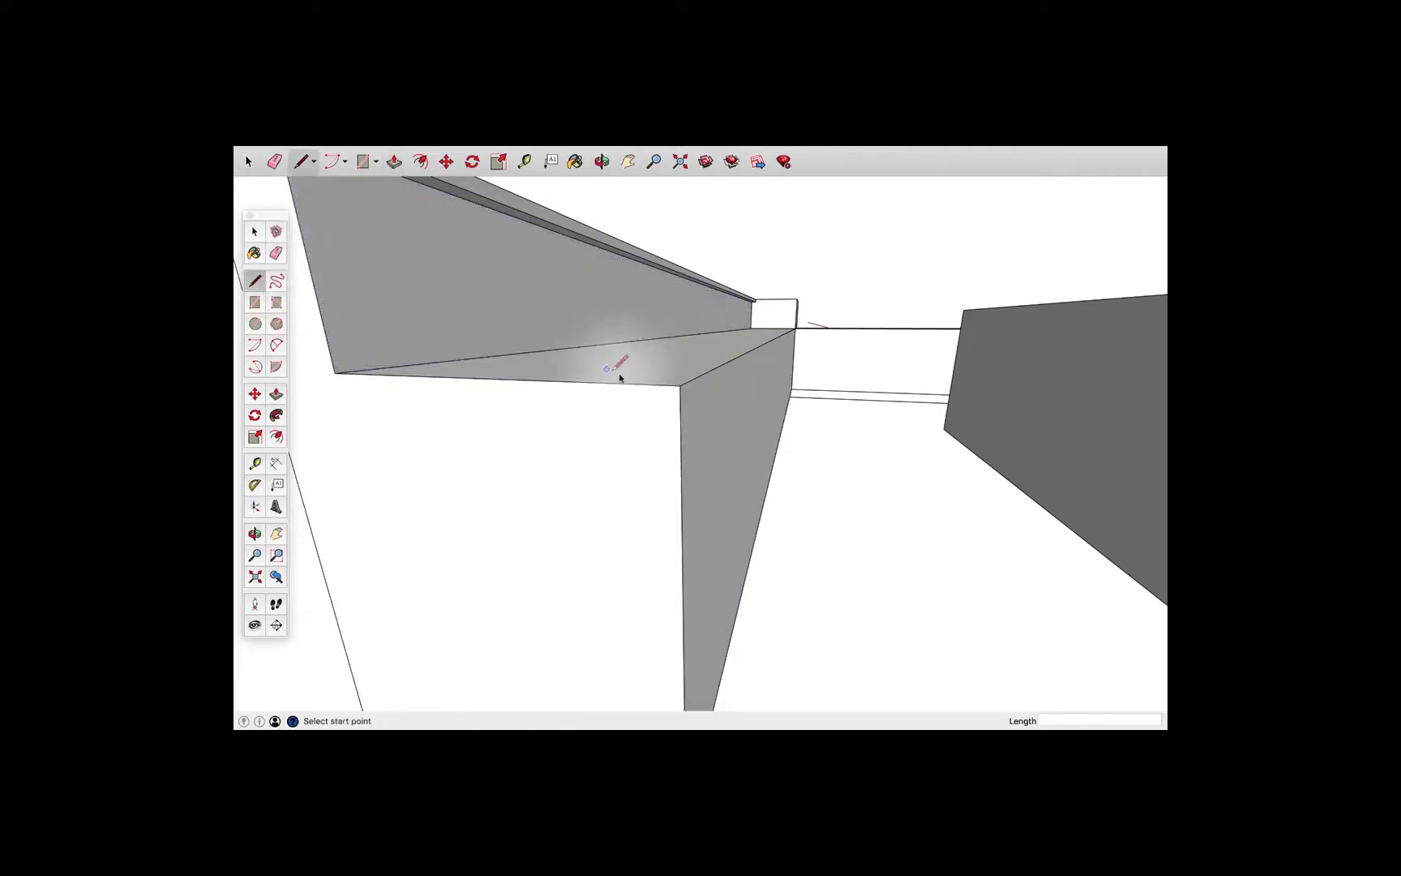
left_click(679, 385)
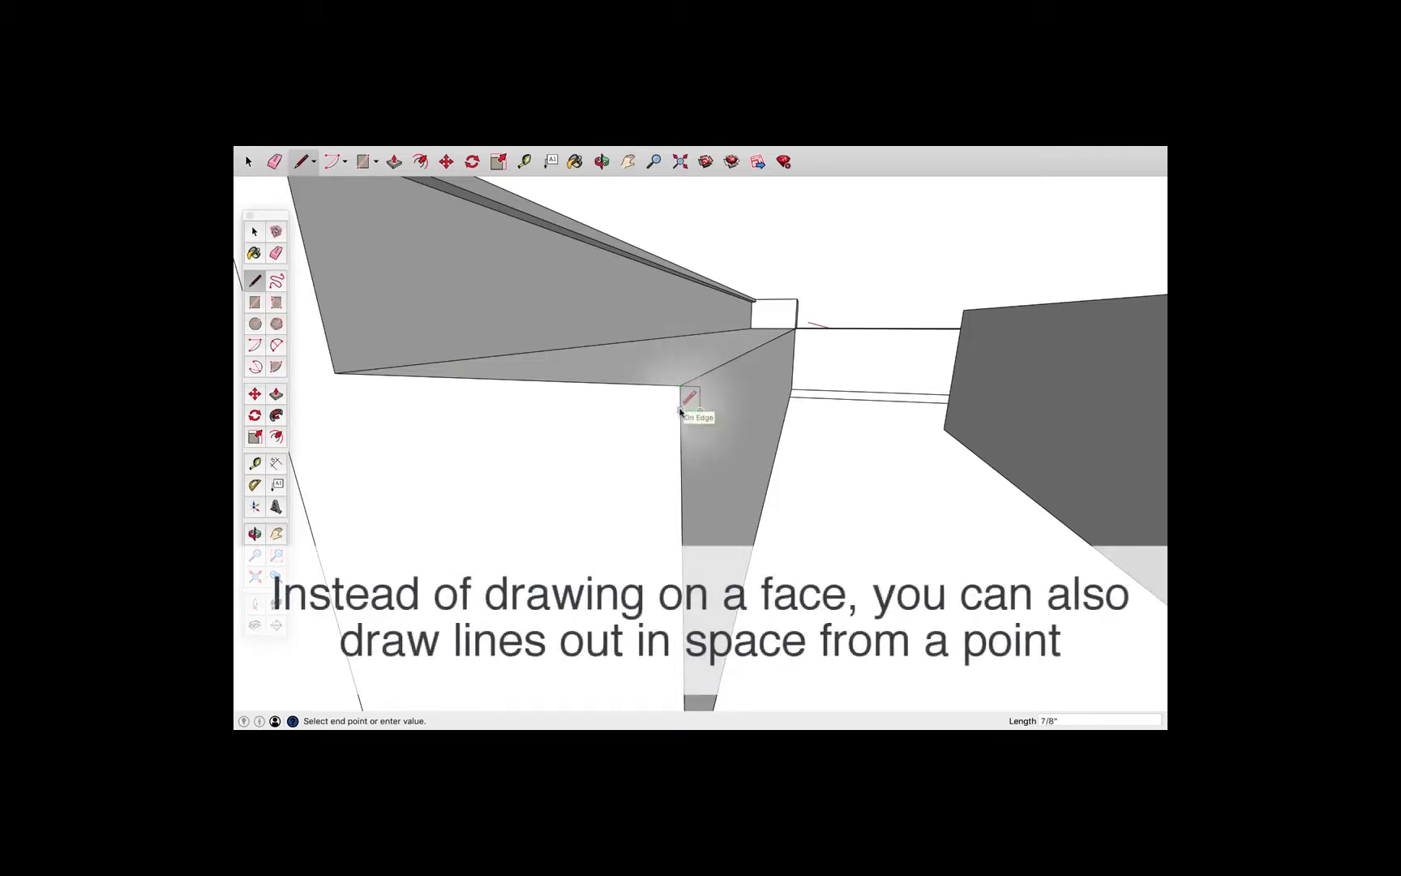
left_click(679, 411)
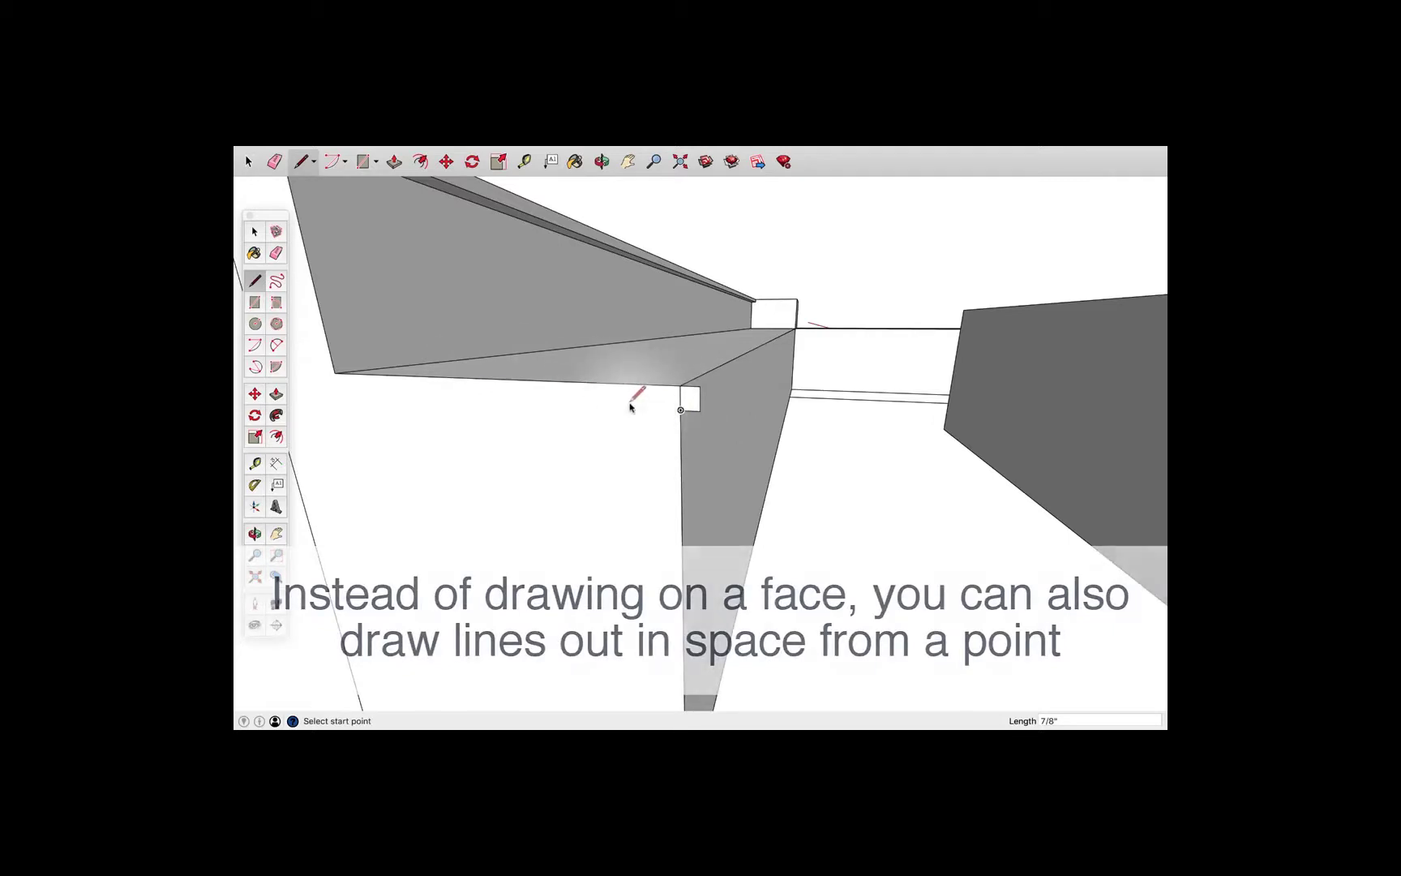
- Chamfer the profile's two outer corners with diagonal lines of about 5/16" and 1/4", and erase the leftover corner tips
scroll(677, 403, "up", 3)
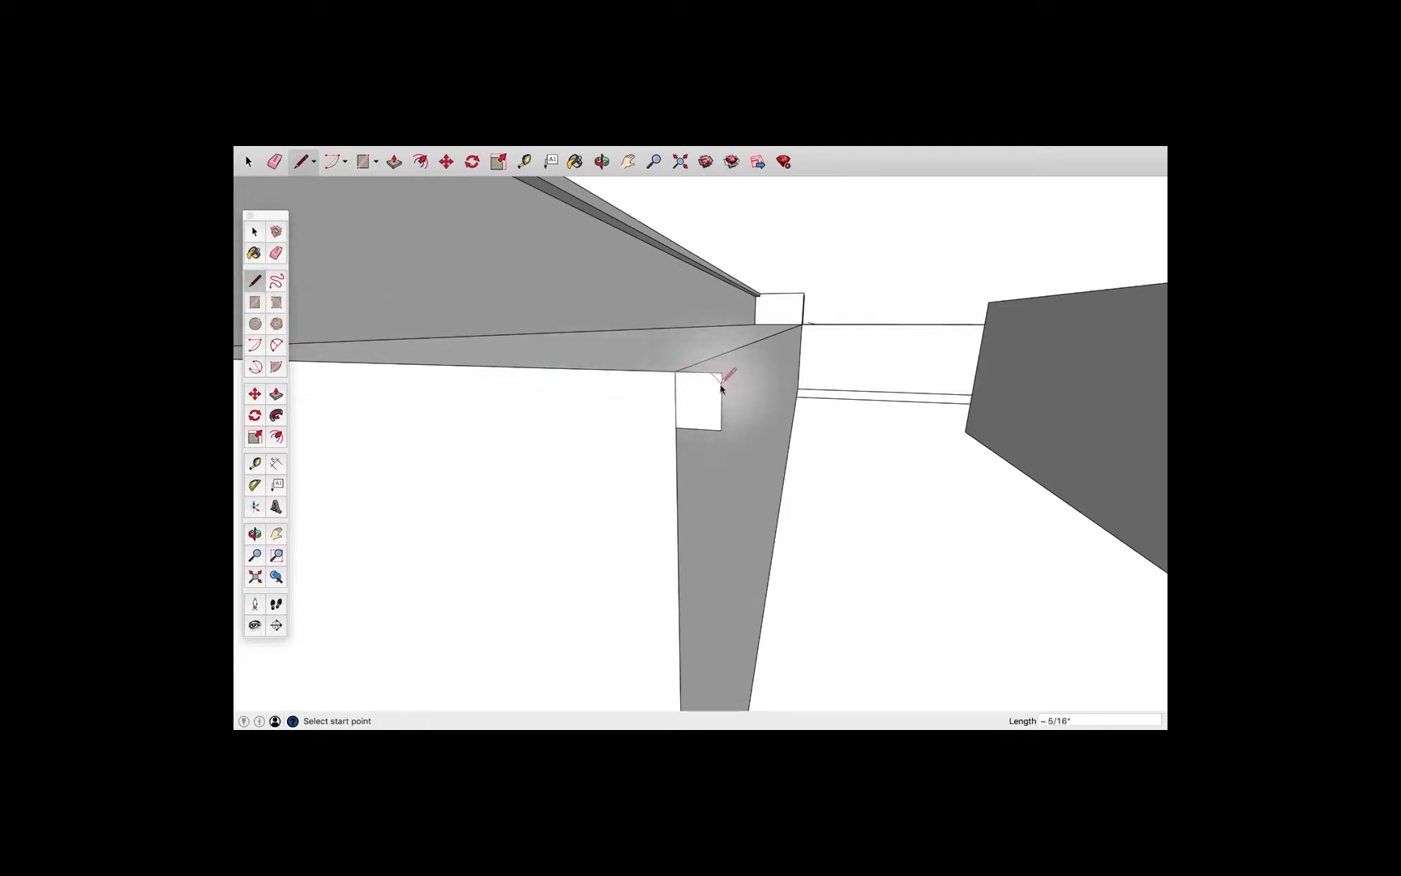
left_click(712, 429)
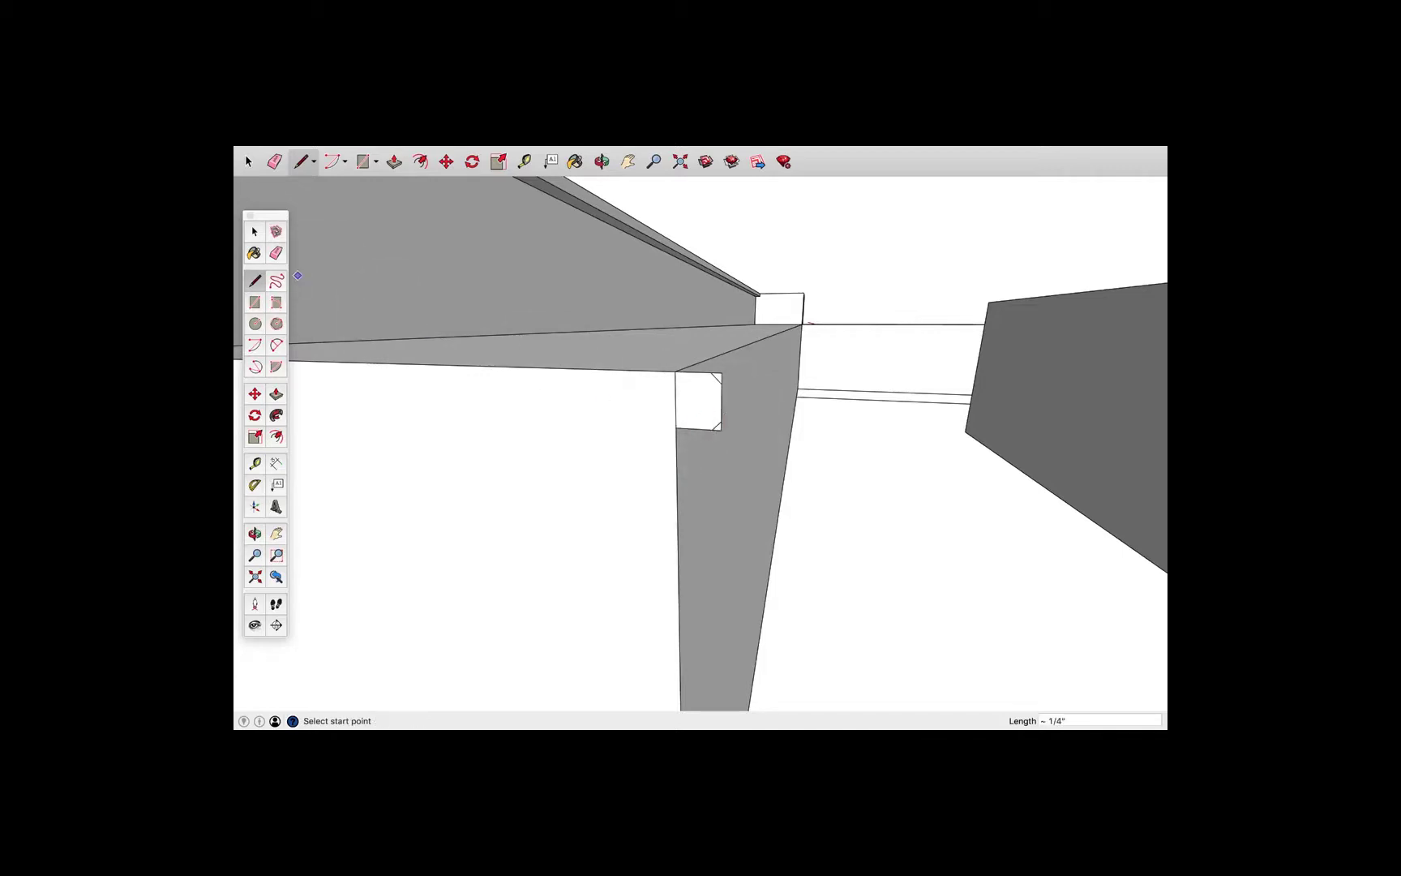
left_click(276, 253)
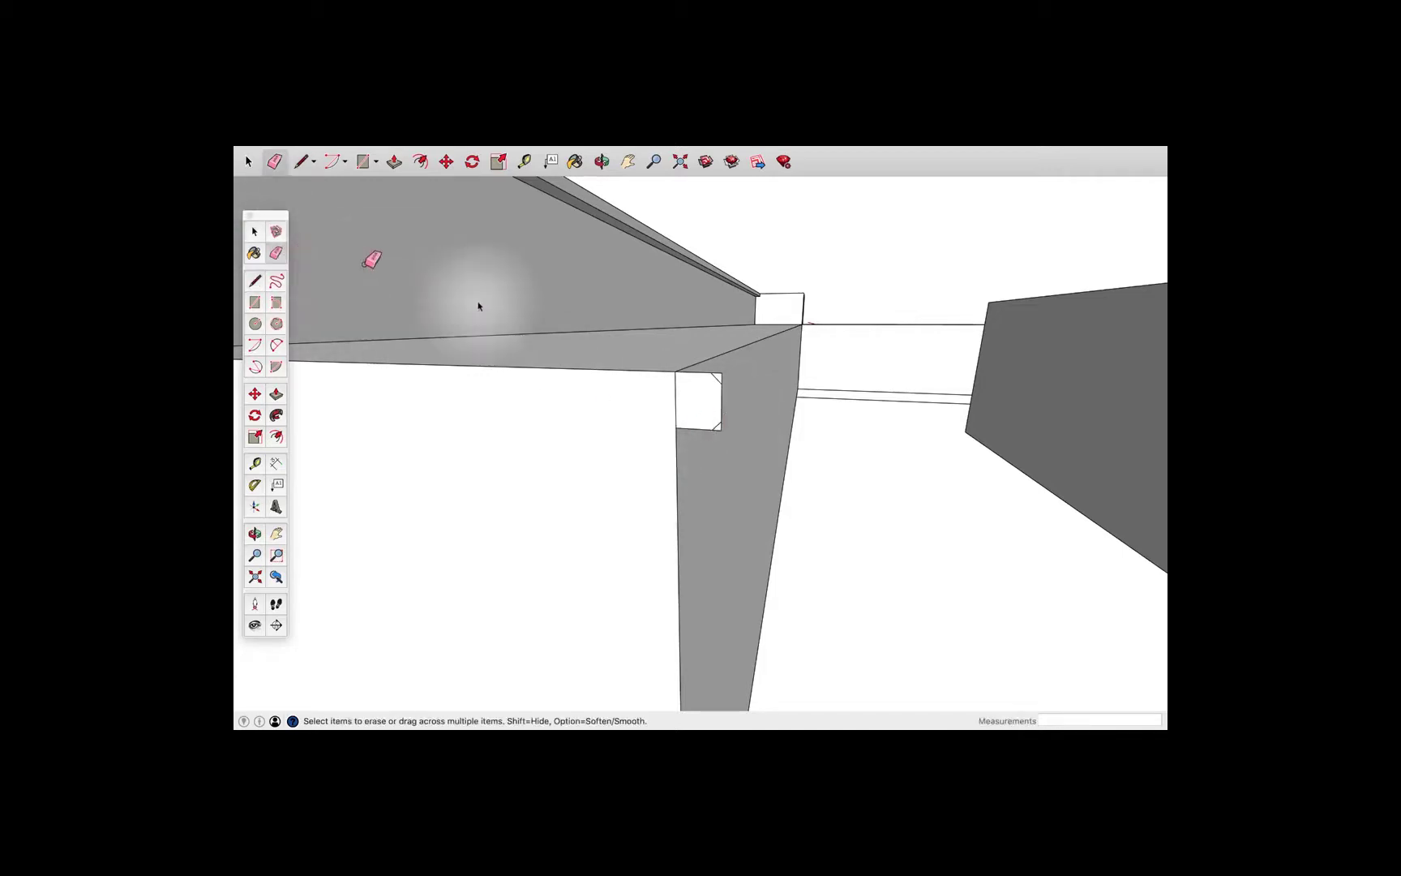
left_click(720, 374)
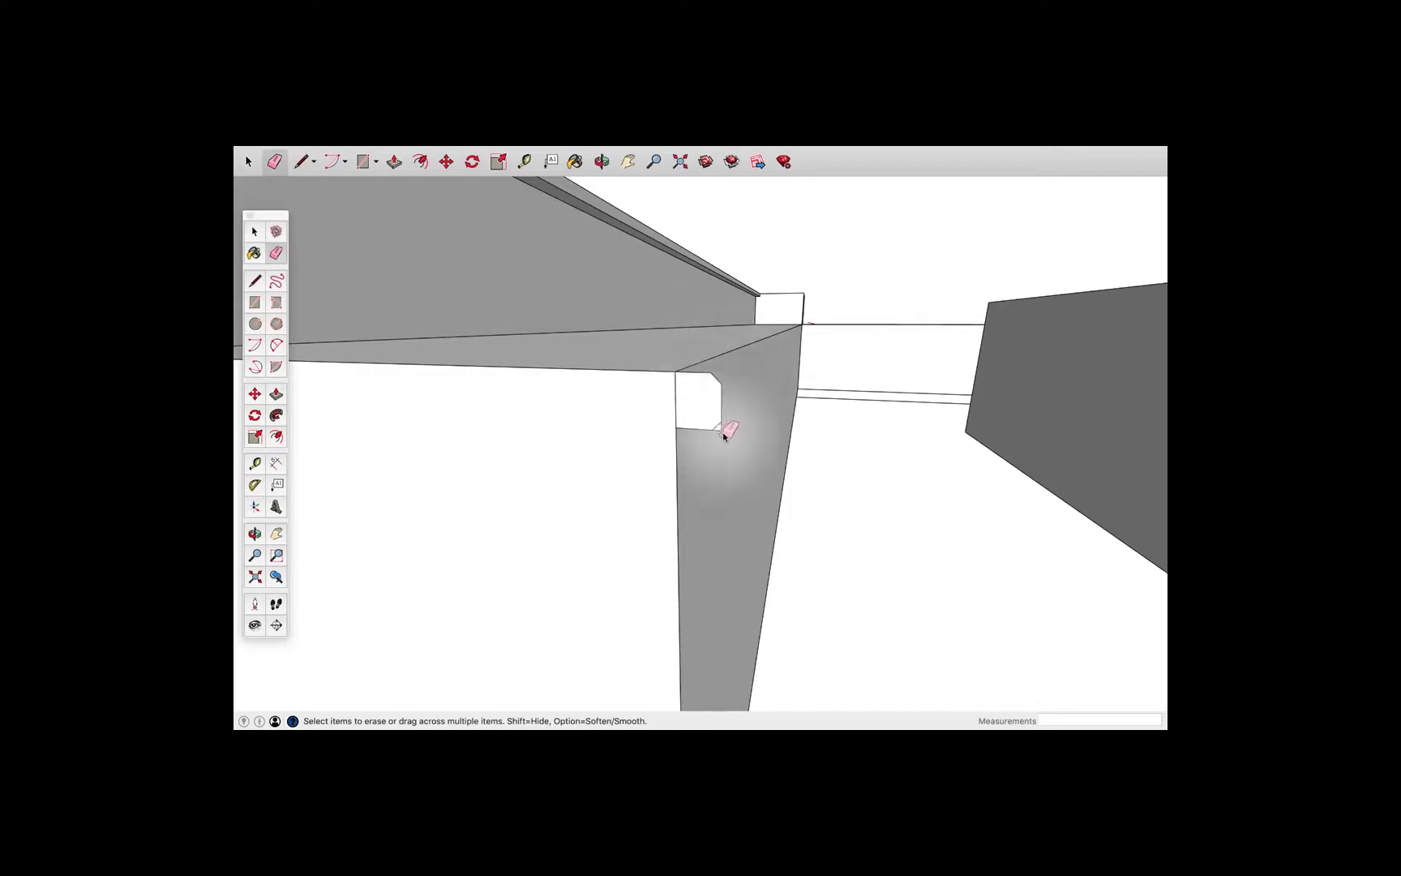
left_click(720, 431)
- Extrude the chamfered edge profile 14' 5 1/16" along the front of the lowered worktop to the counter's far end
middle_click_drag(750, 457, 728, 486)
key("l")
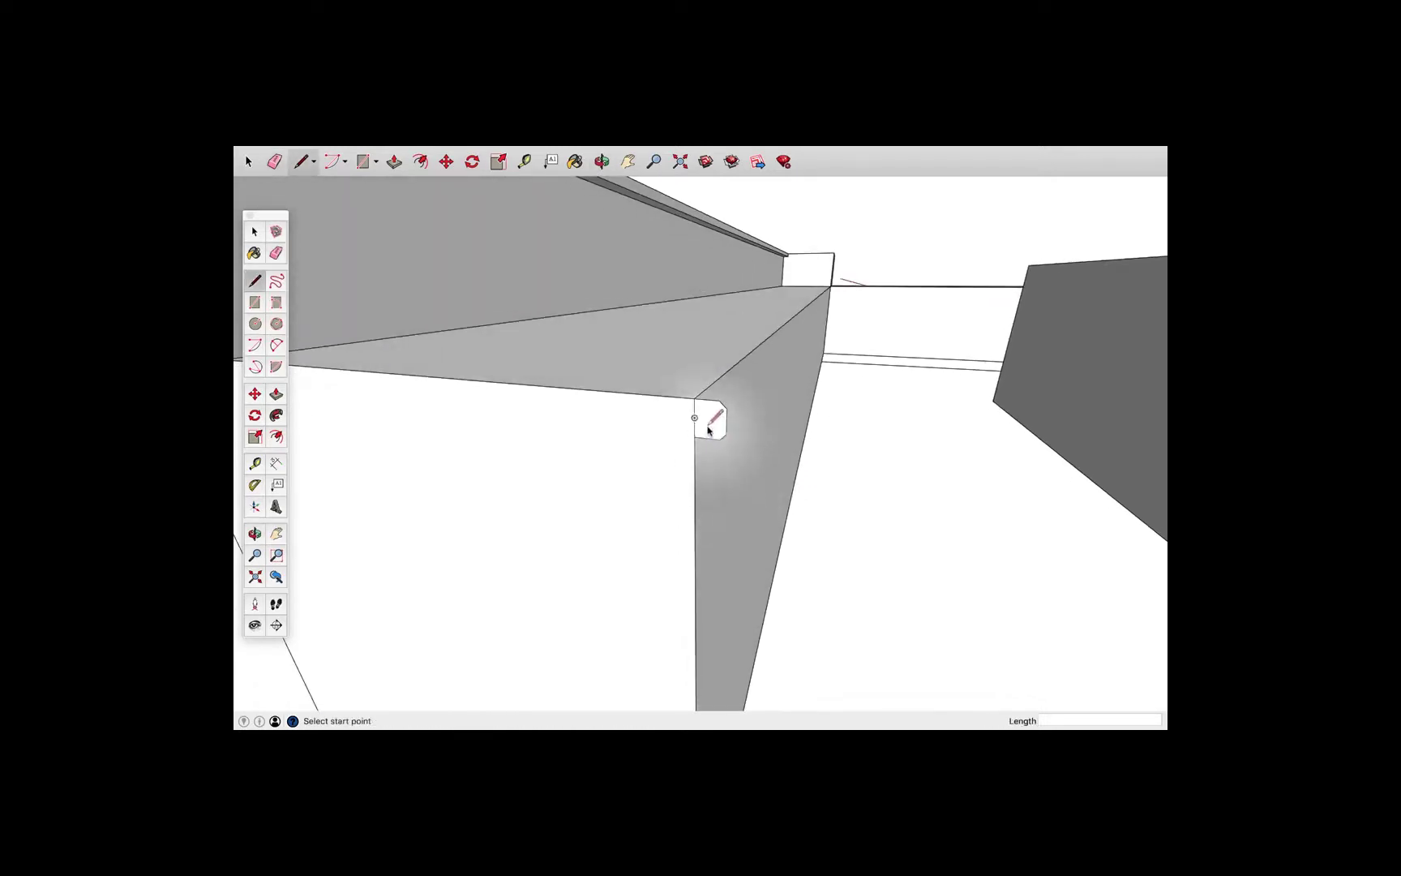
key("p")
left_click(709, 417)
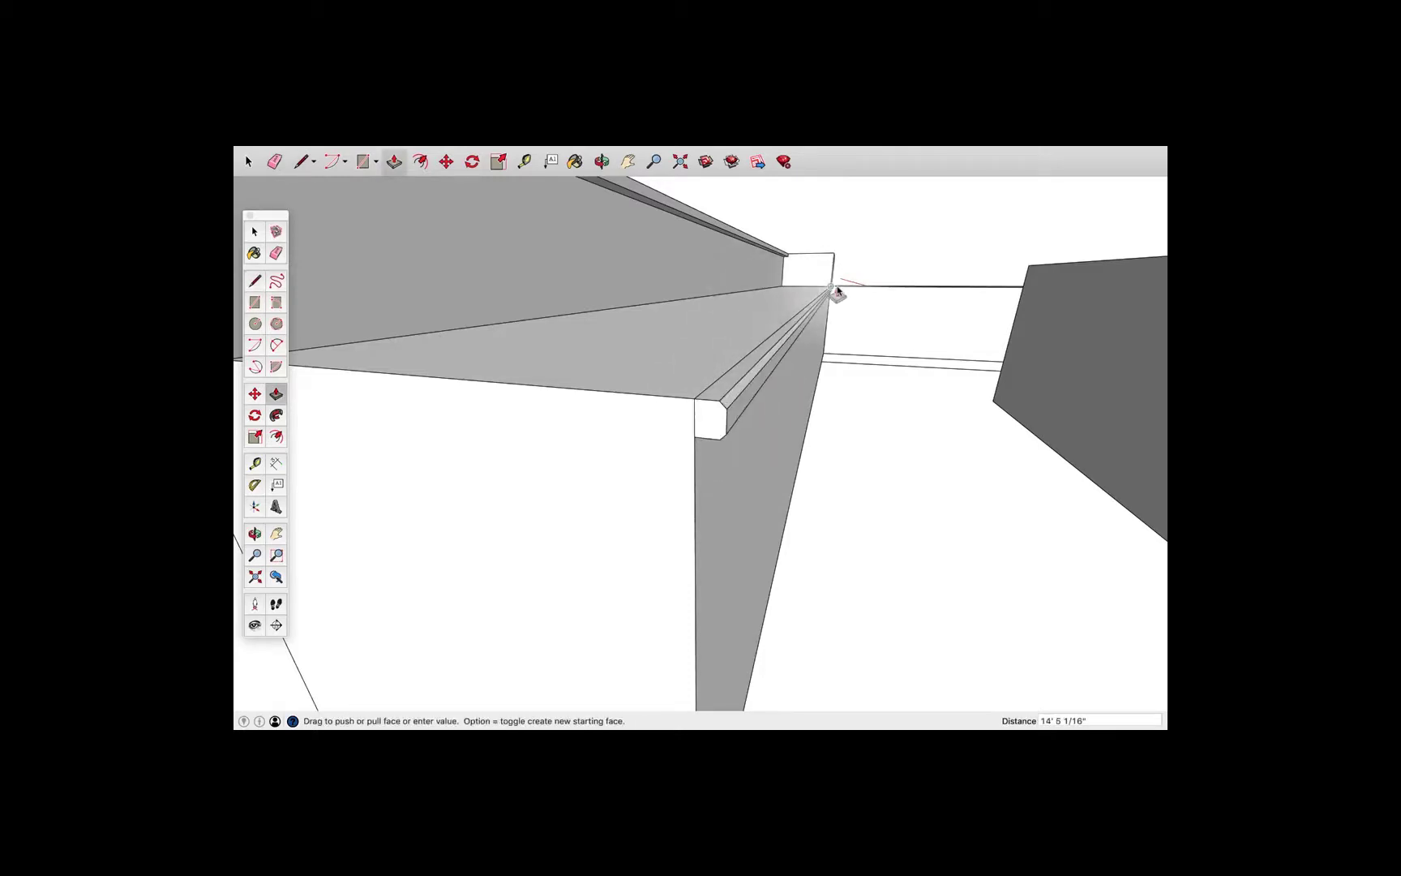
left_click(831, 290)
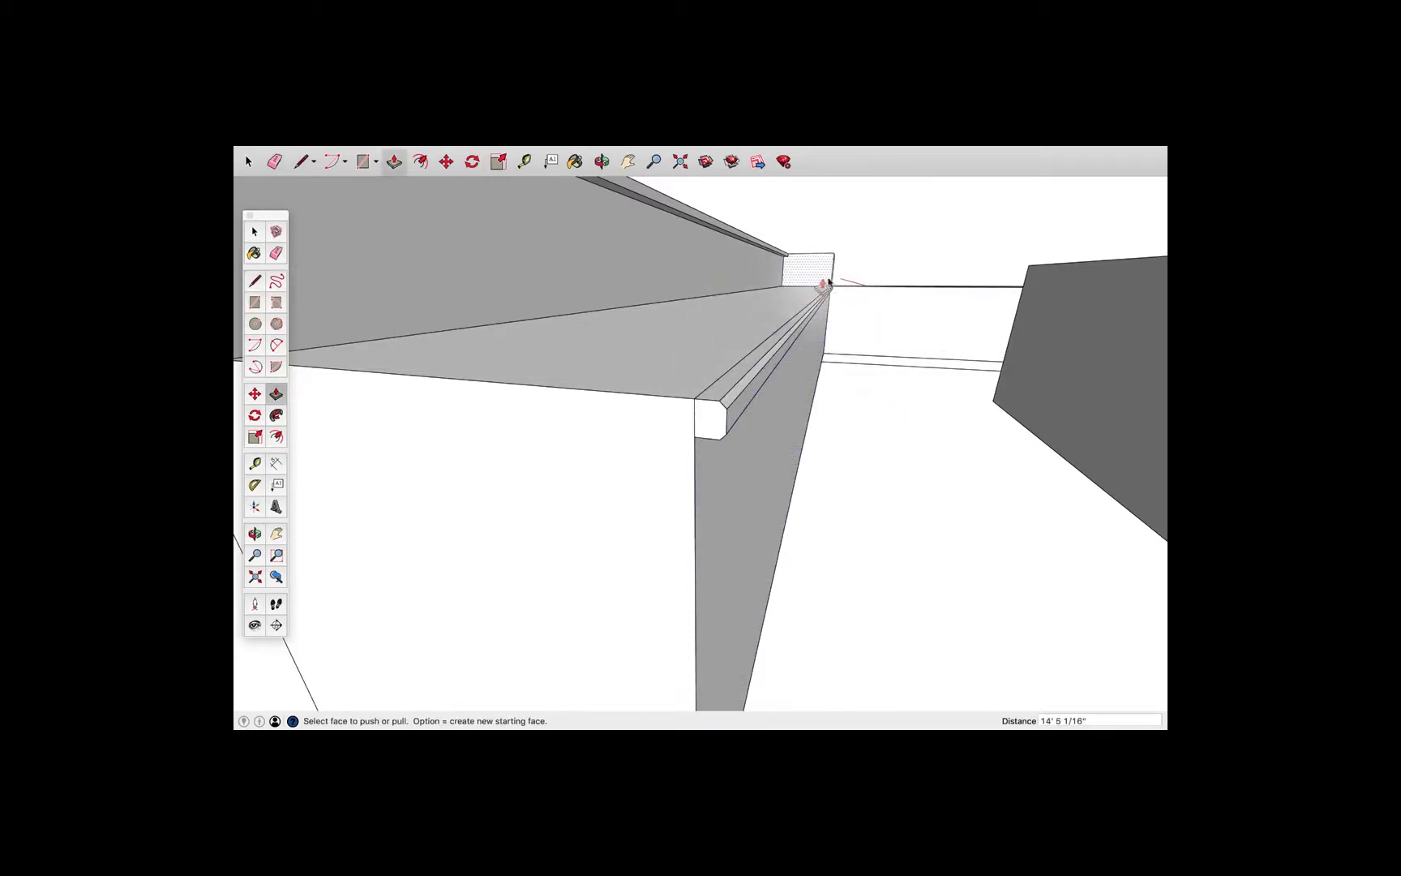
- Push the leftover block at the worktop's far end back 1' 11 5/16" so the lowered worktop runs all the way through
middle_click_drag(831, 291, 756, 319)
scroll(797, 397, "up", 5)
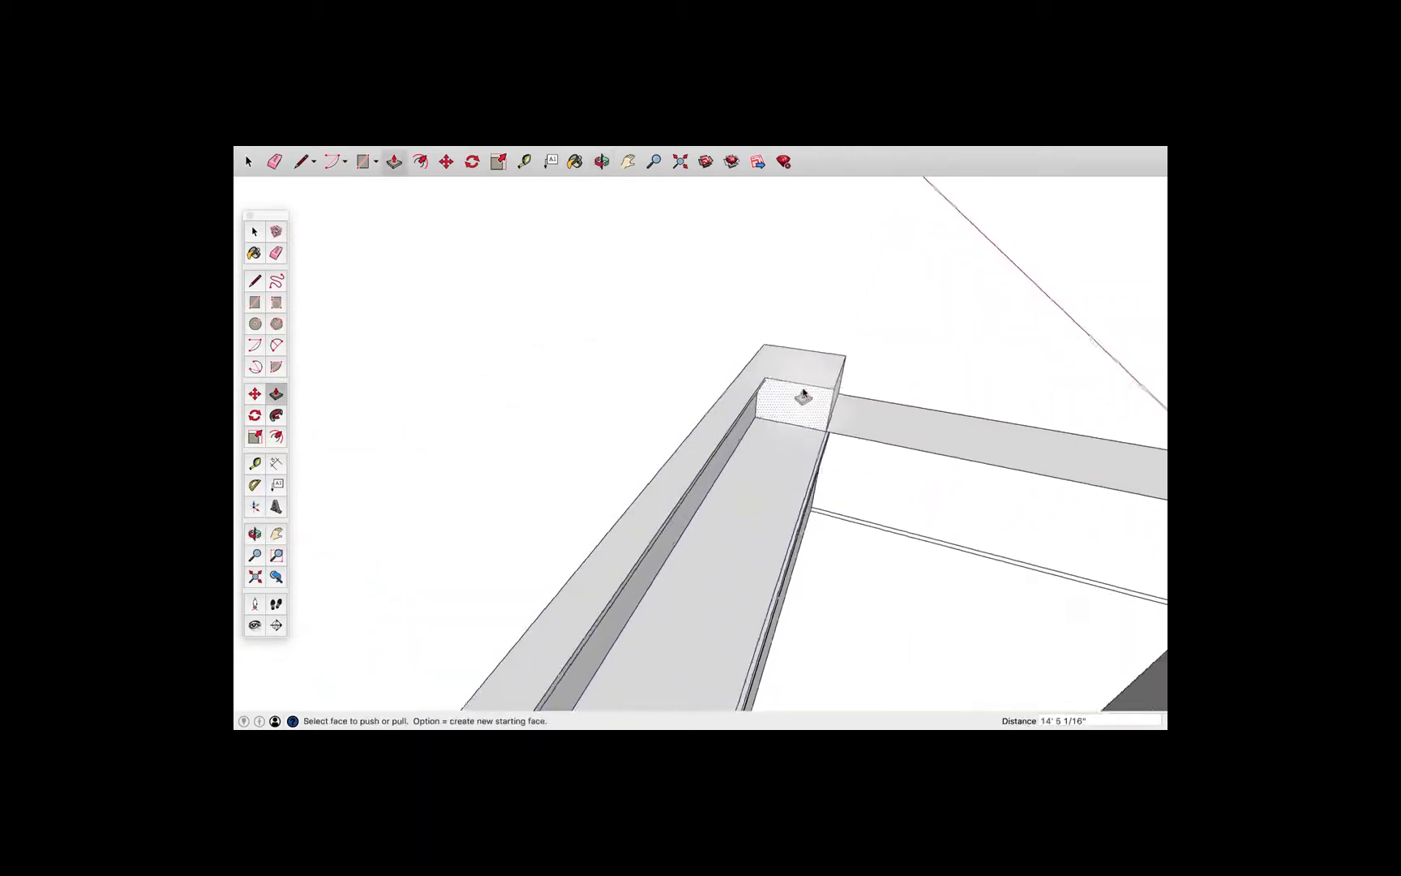
left_click_drag(797, 401, 823, 349)
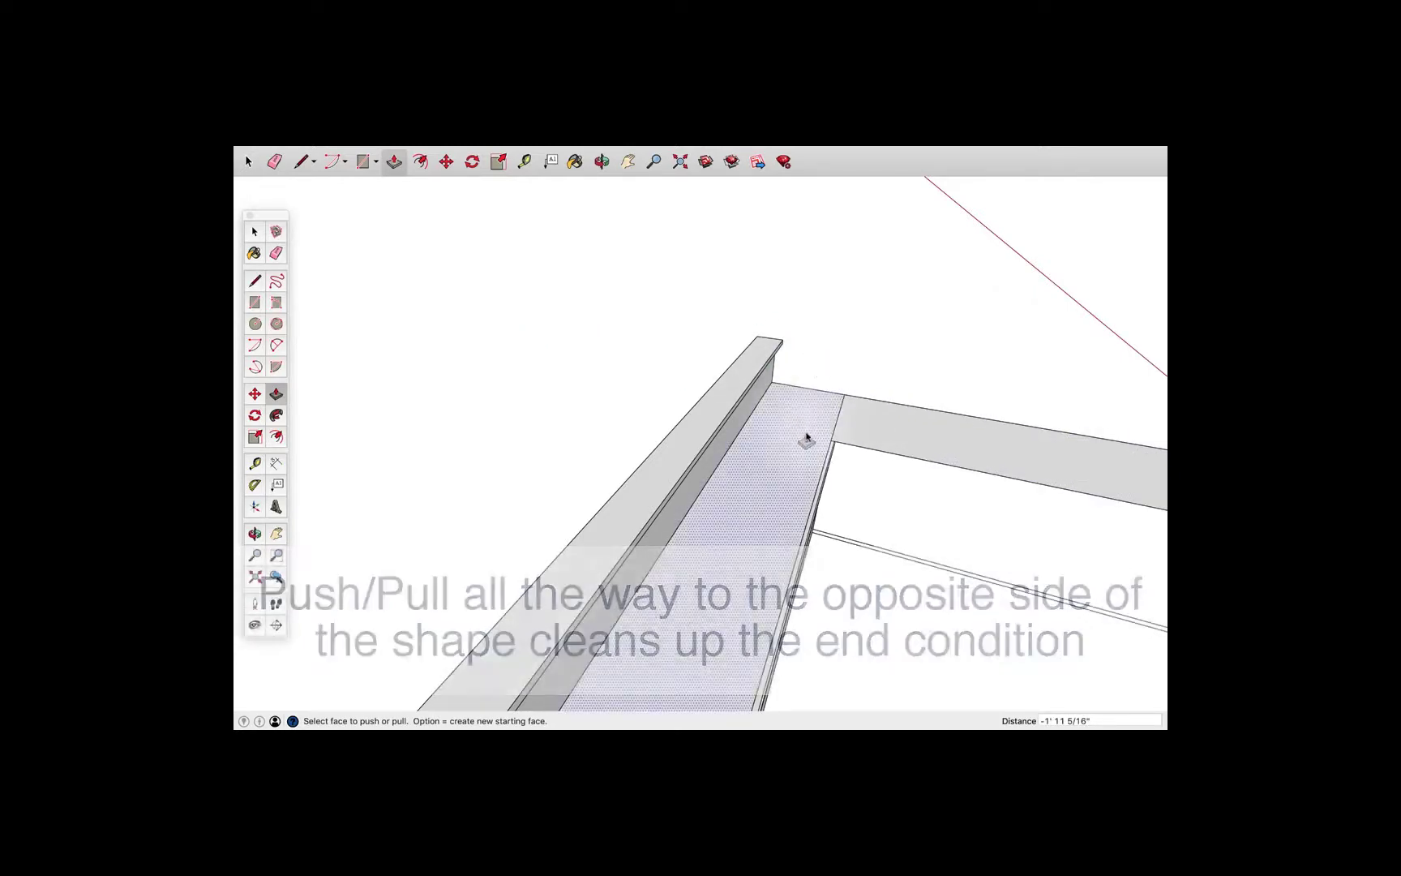
- Offset the outline of the freestanding block's long outer face inward by about 2 13/16" to form a frame
scroll(894, 483, "down", 1)
middle_click_drag(895, 472, 702, 413)
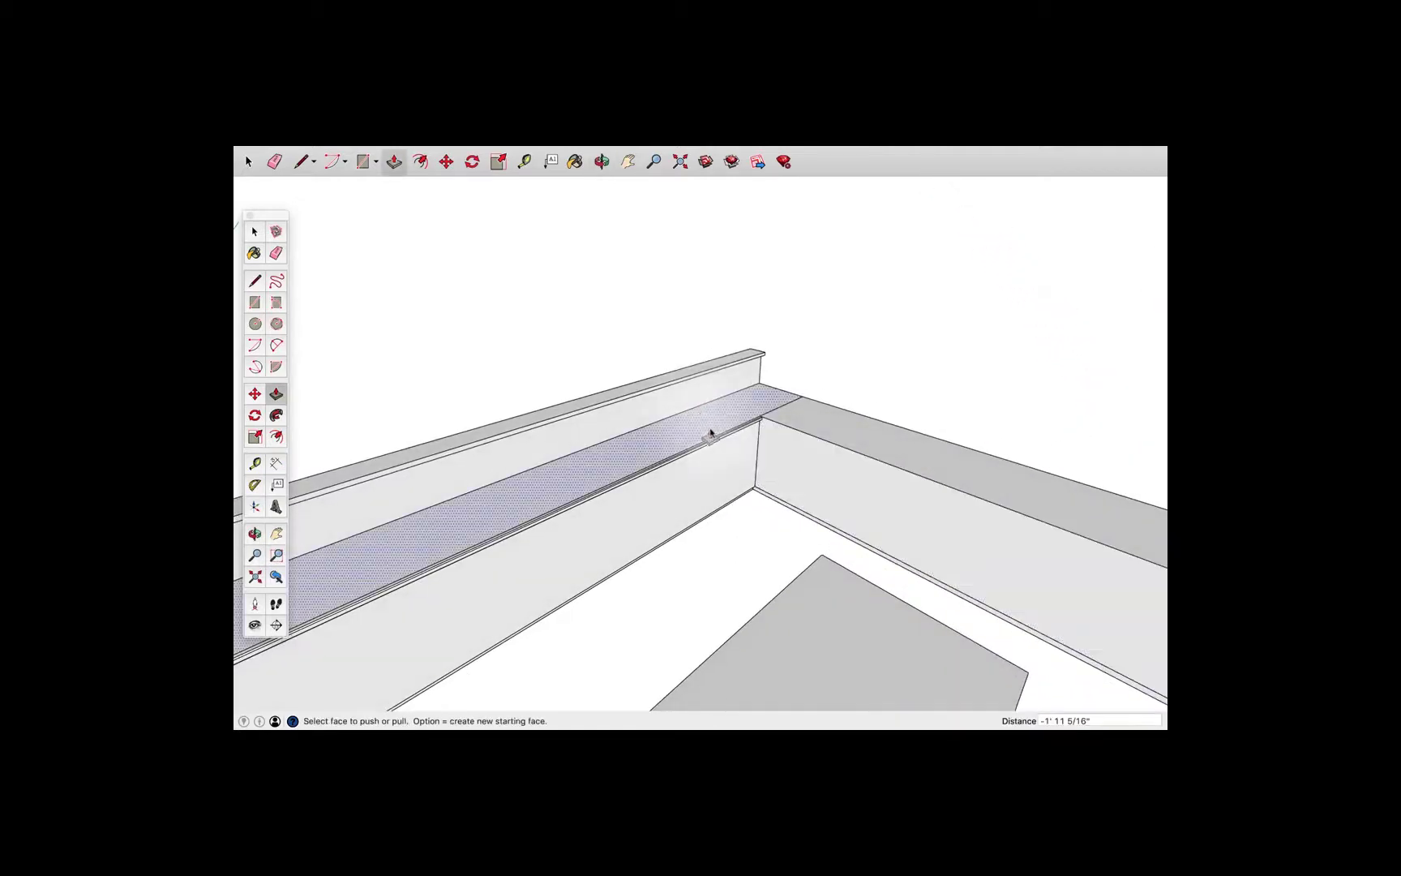
scroll(707, 433, "down", 3)
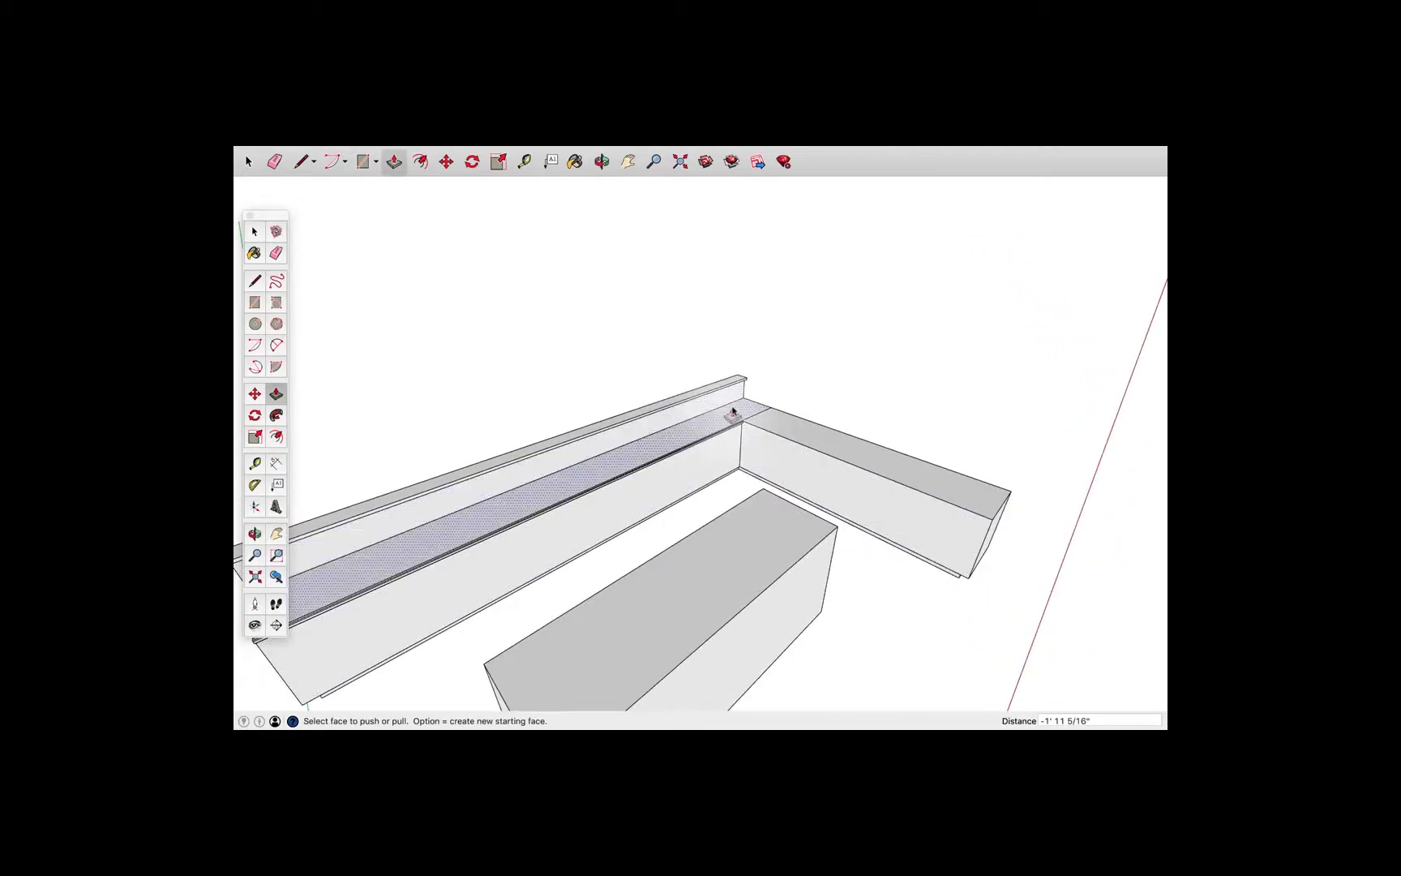
scroll(618, 482, "down", 3)
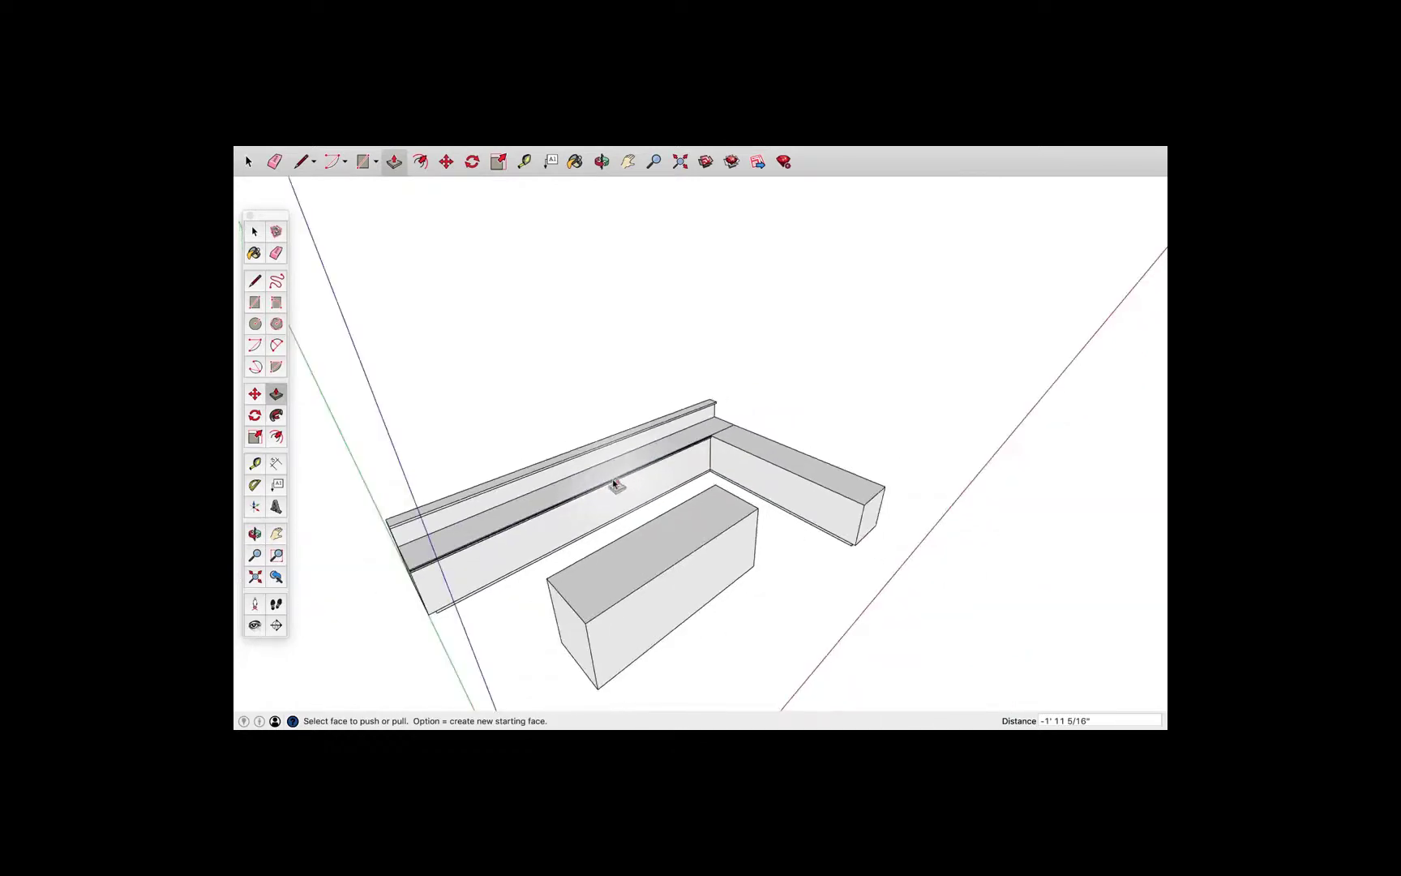
middle_click_drag(616, 484, 719, 391)
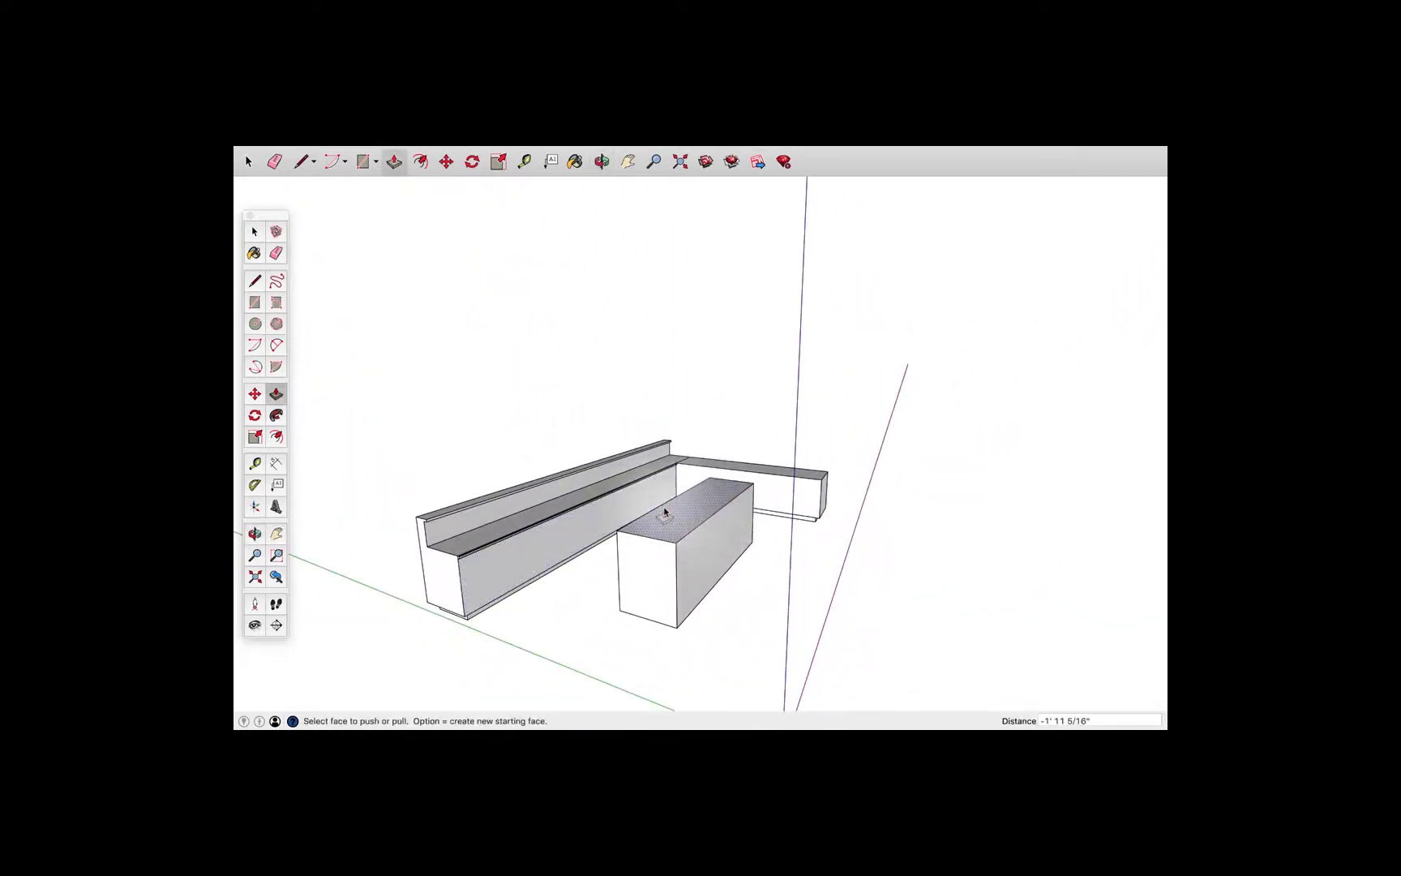
middle_click_drag(669, 495, 799, 582)
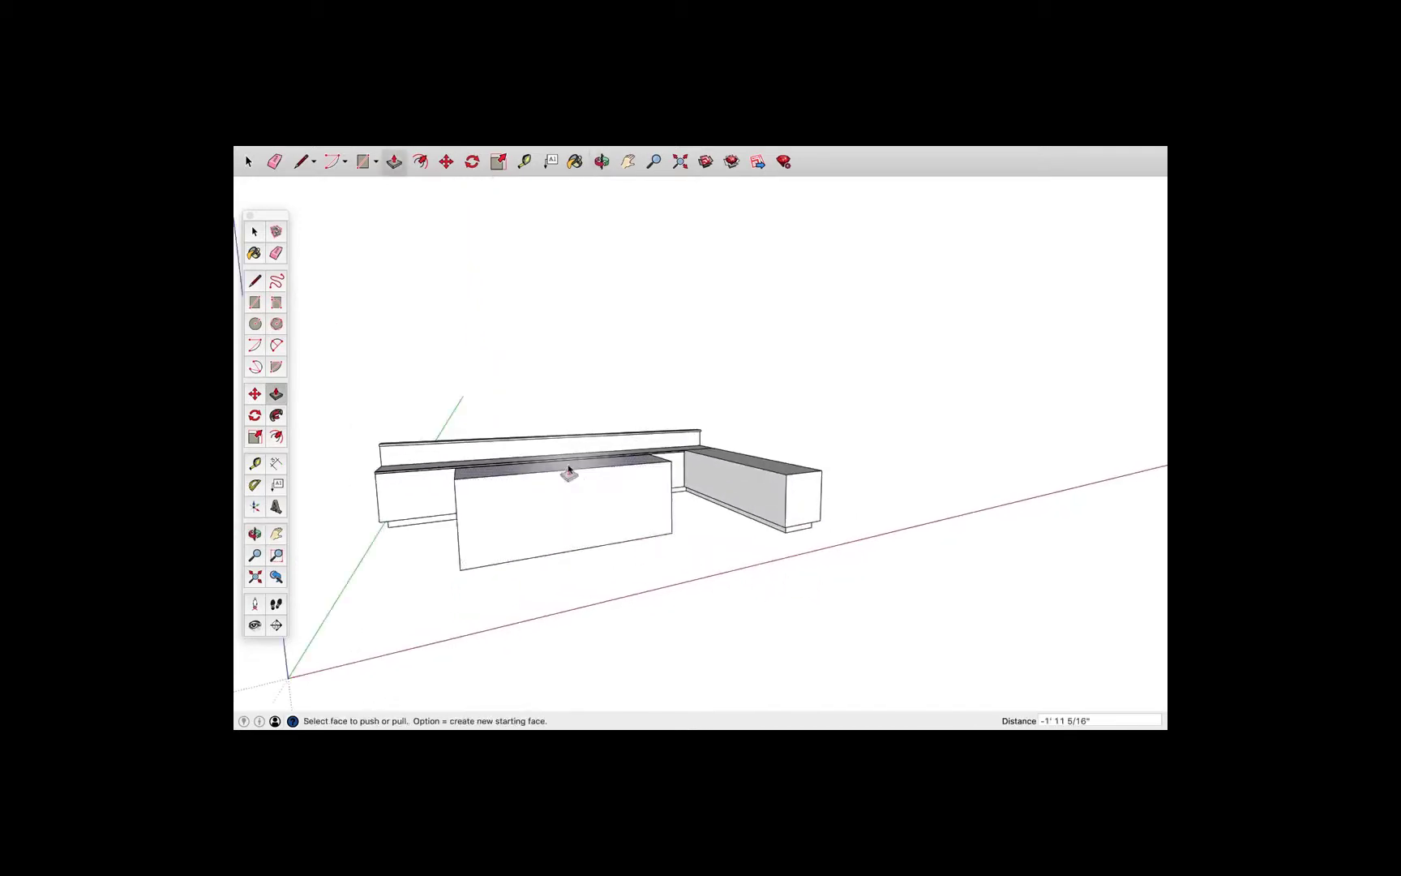
middle_click_drag(566, 472, 553, 519)
scroll(555, 519, "up", 2)
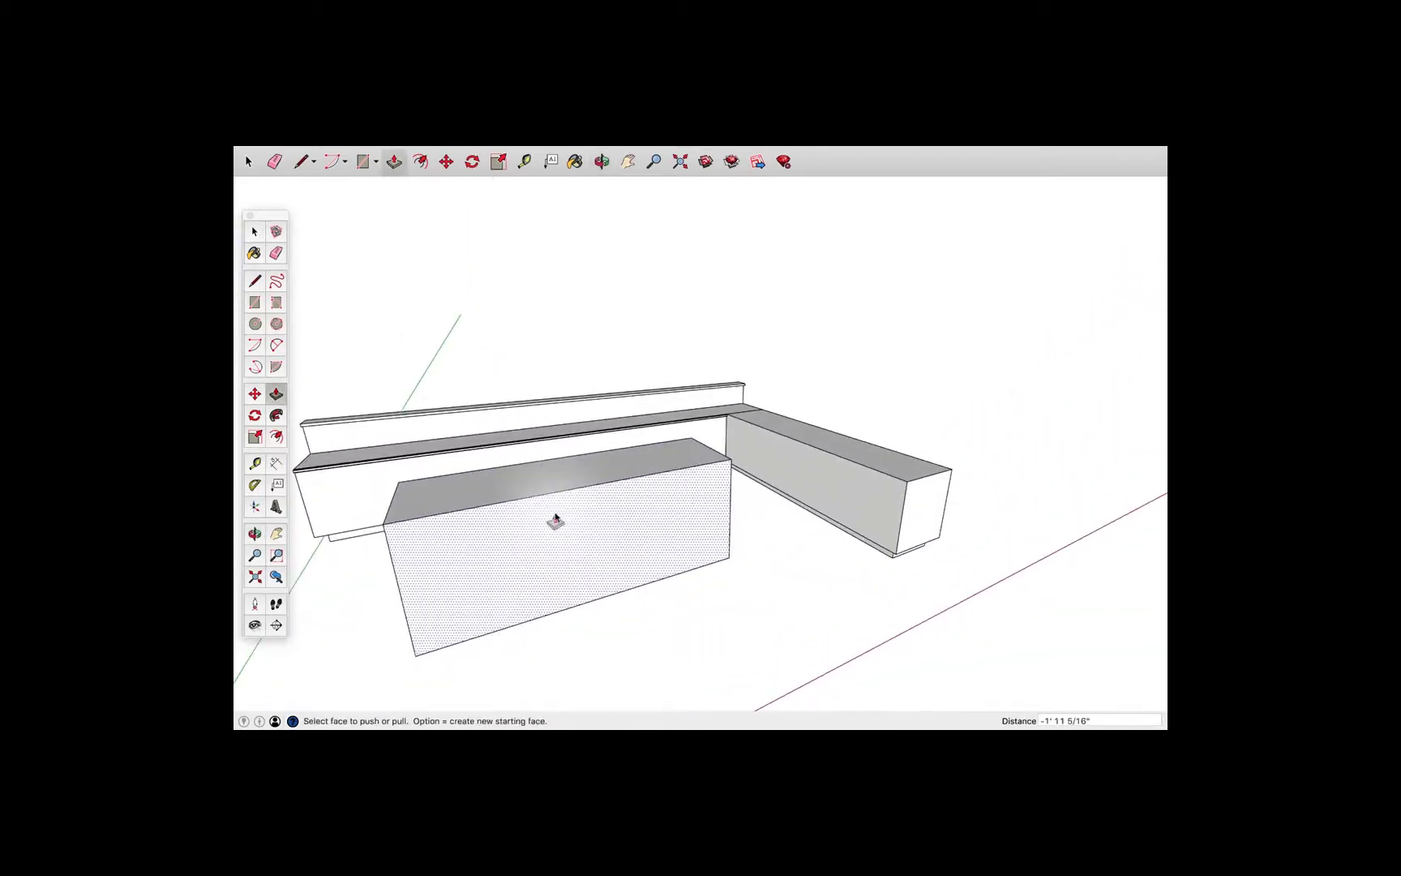
left_click(254, 303)
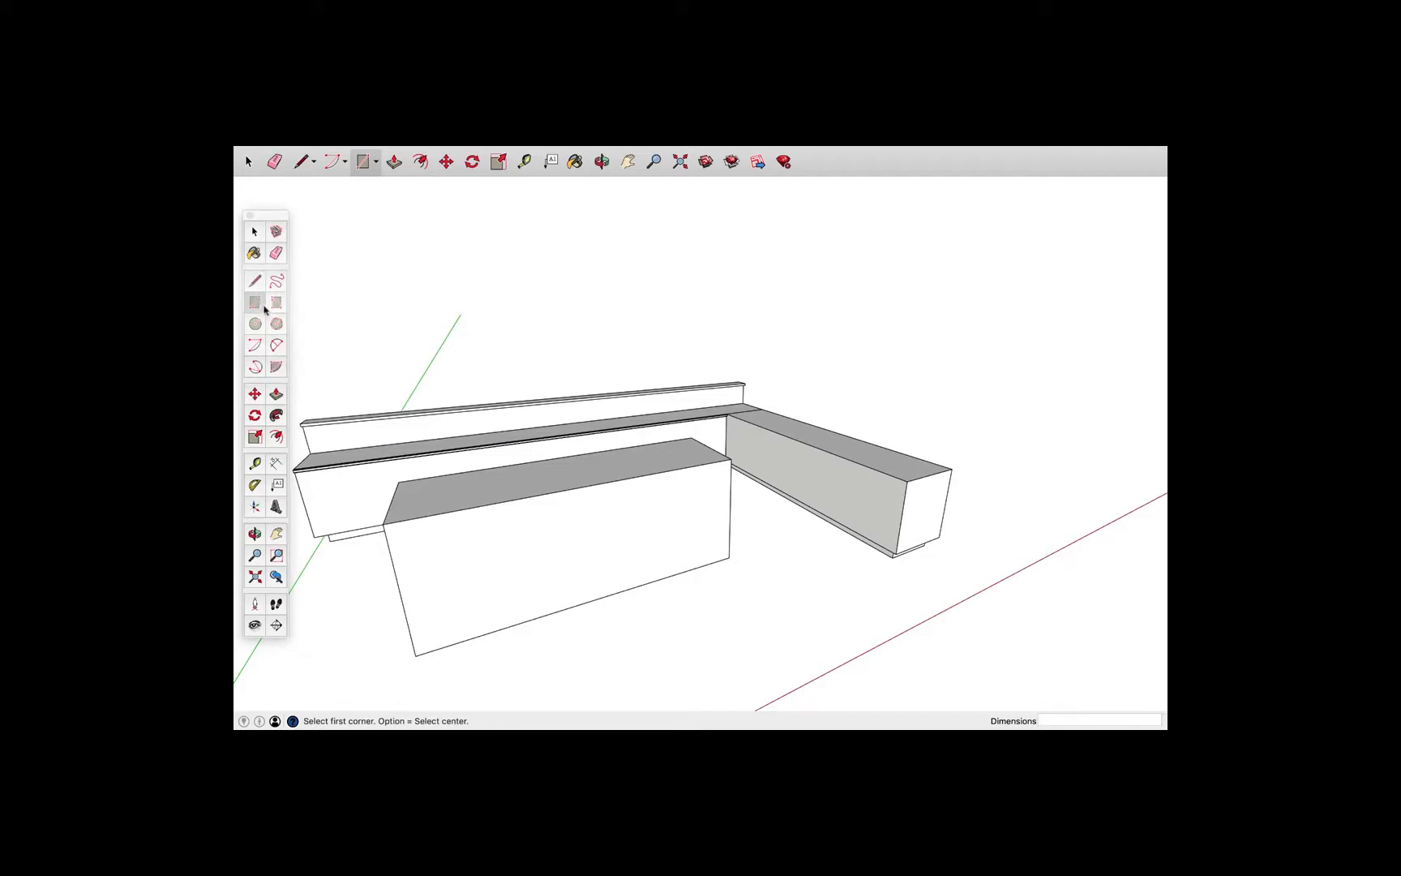
left_click(420, 161)
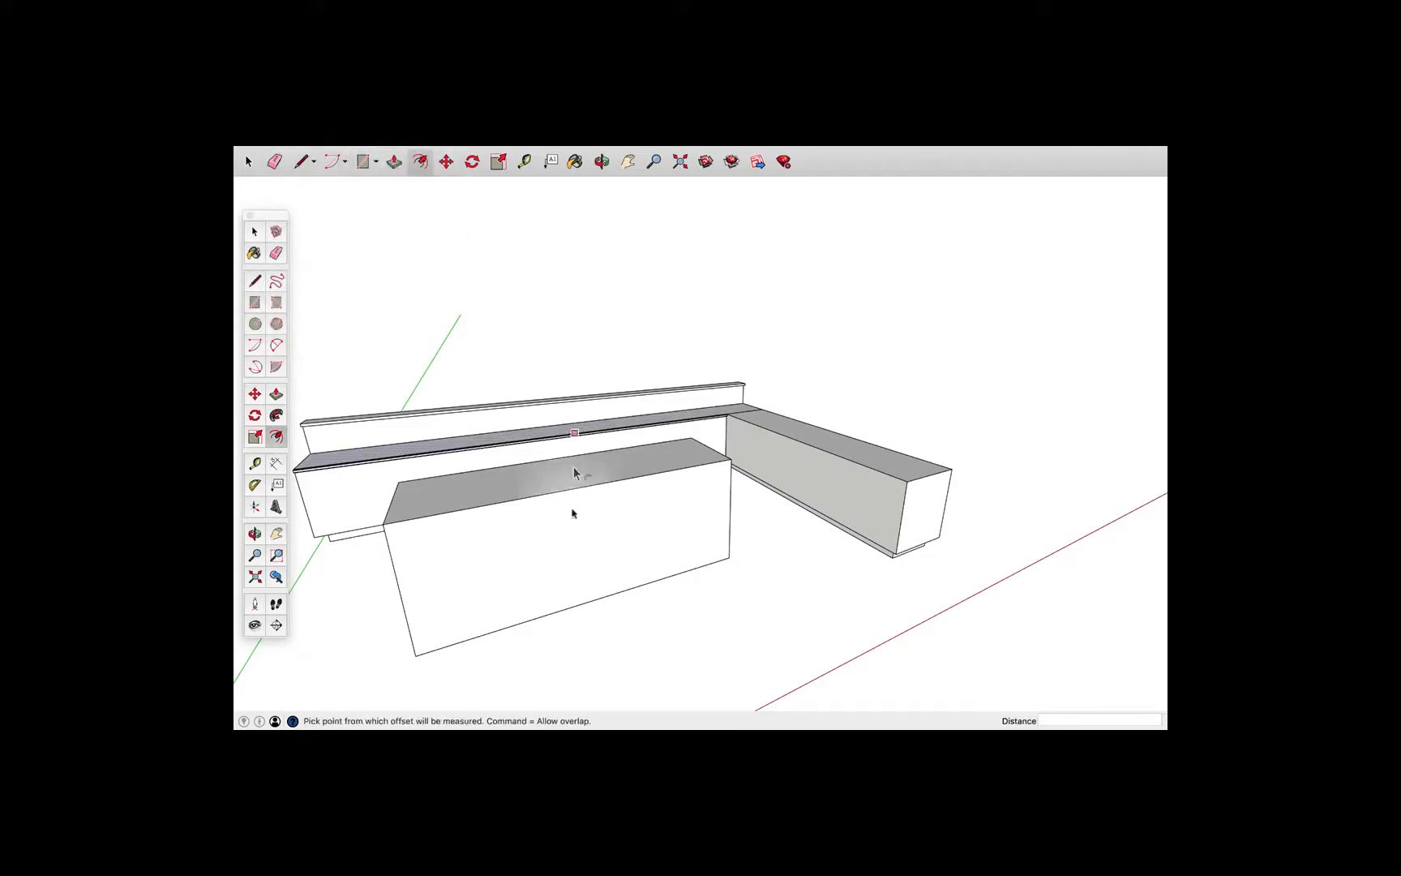
left_click(490, 510)
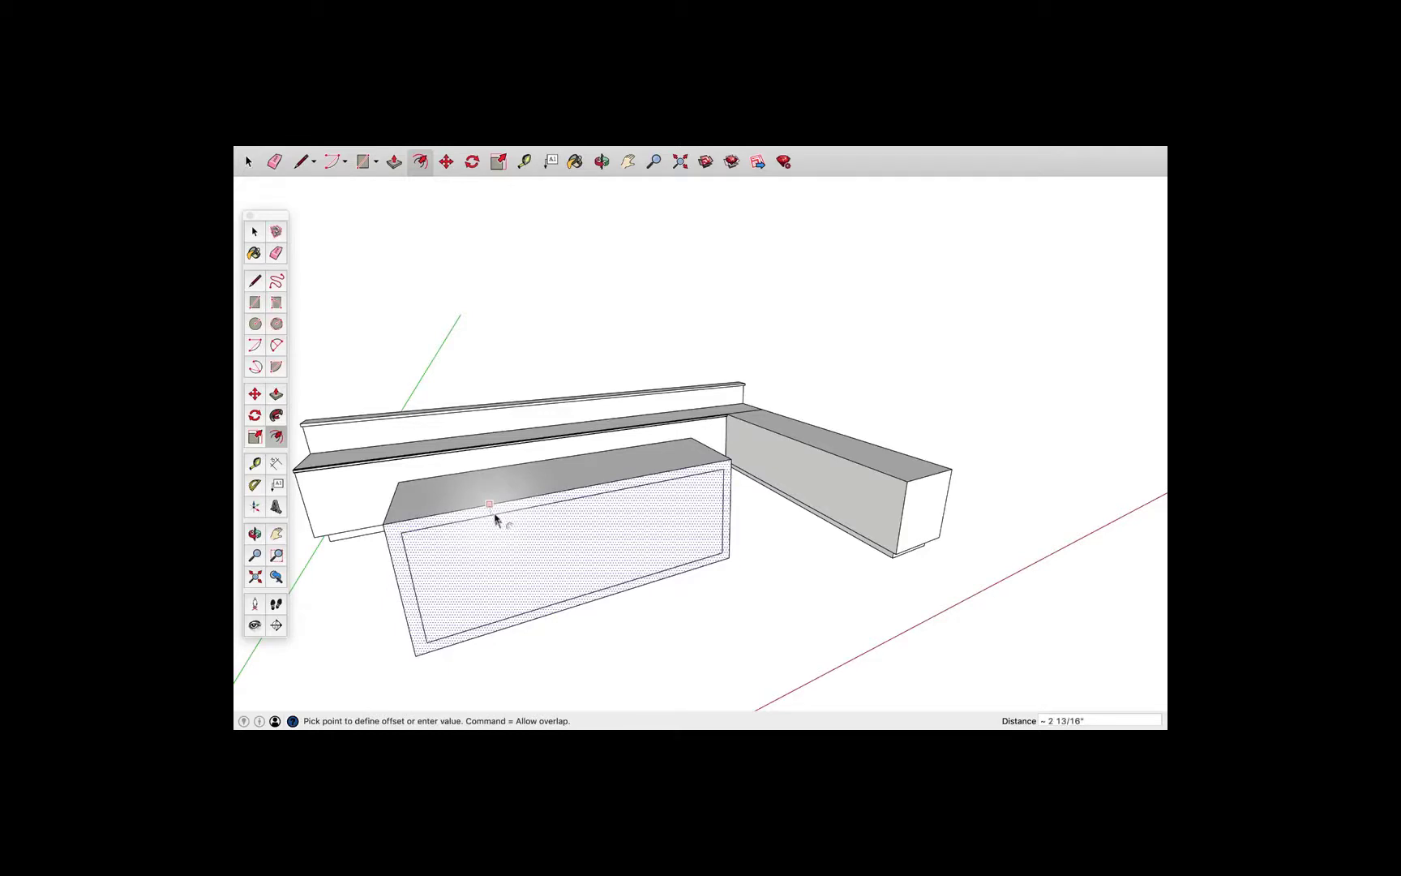
left_click(496, 519)
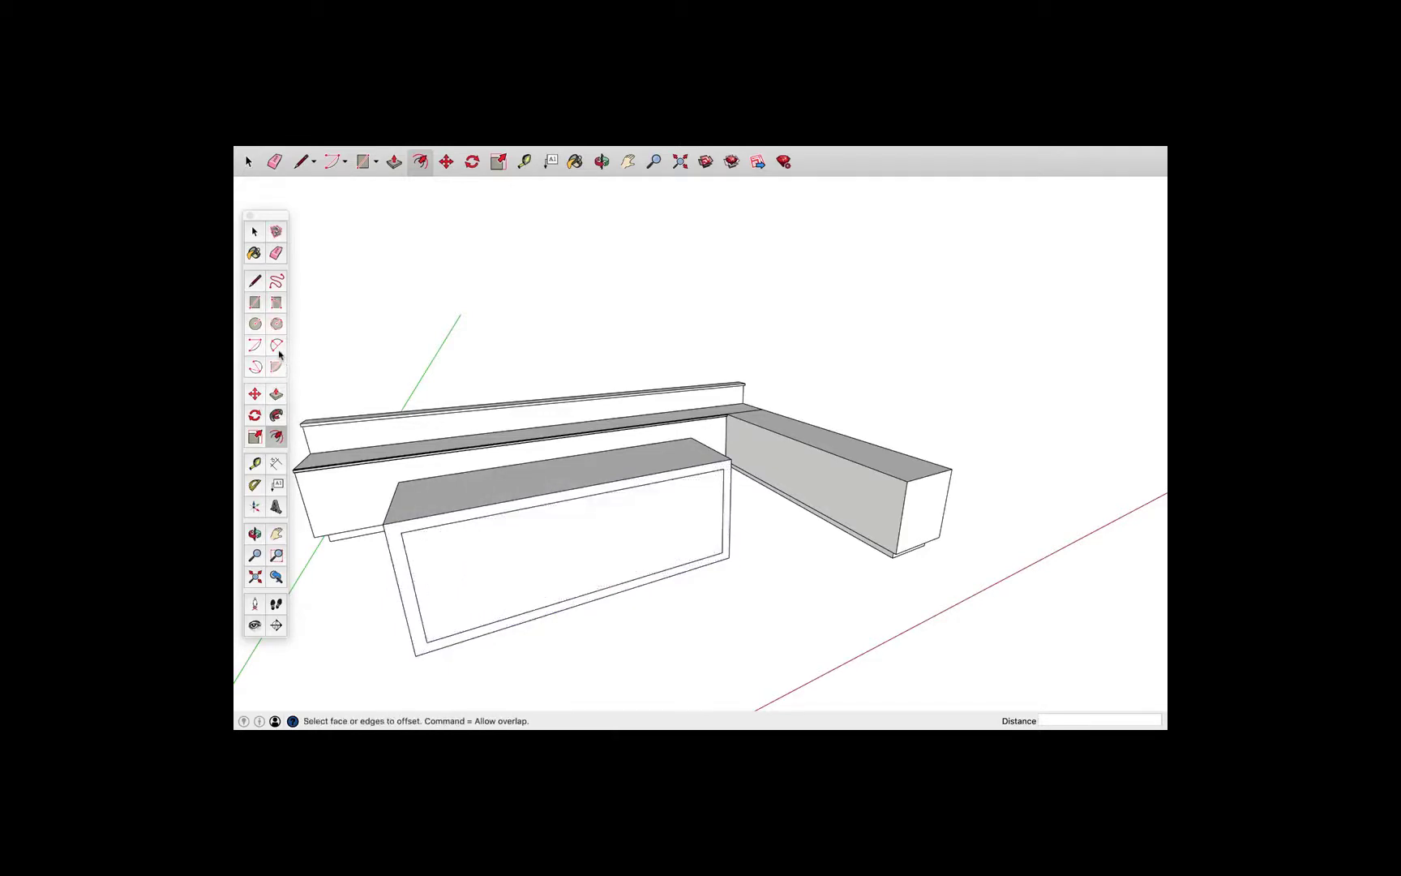
- Draw a thin horizontal rectangle across the full width of the framed panel to mark out a shelf
left_click(362, 161)
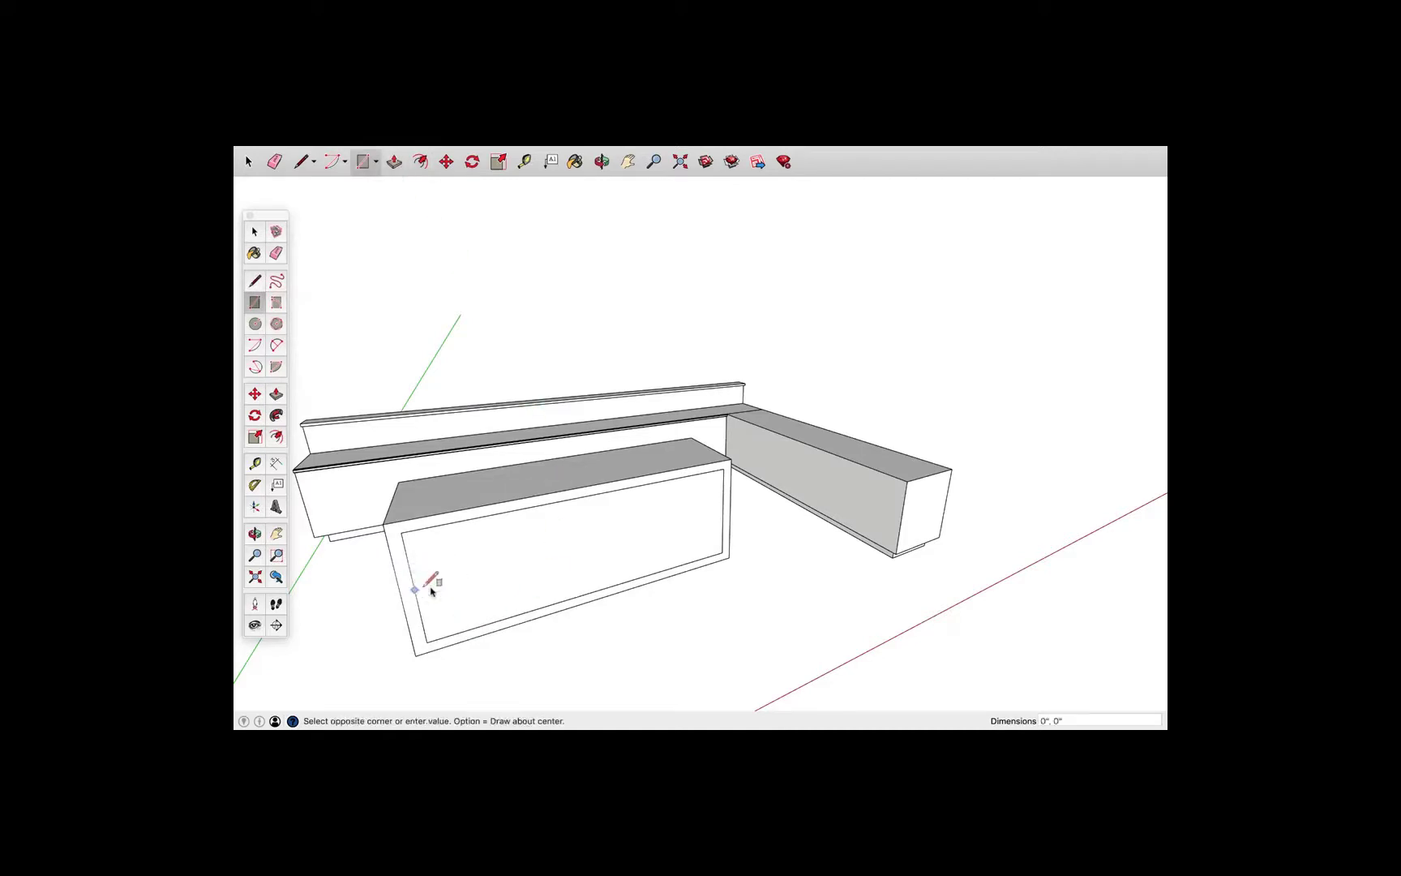
left_click(722, 523)
middle_click_drag(563, 492, 623, 511)
- Push the panels above and below the shelf band 2' 3 3/4" through the block to create open shelving
key("p")
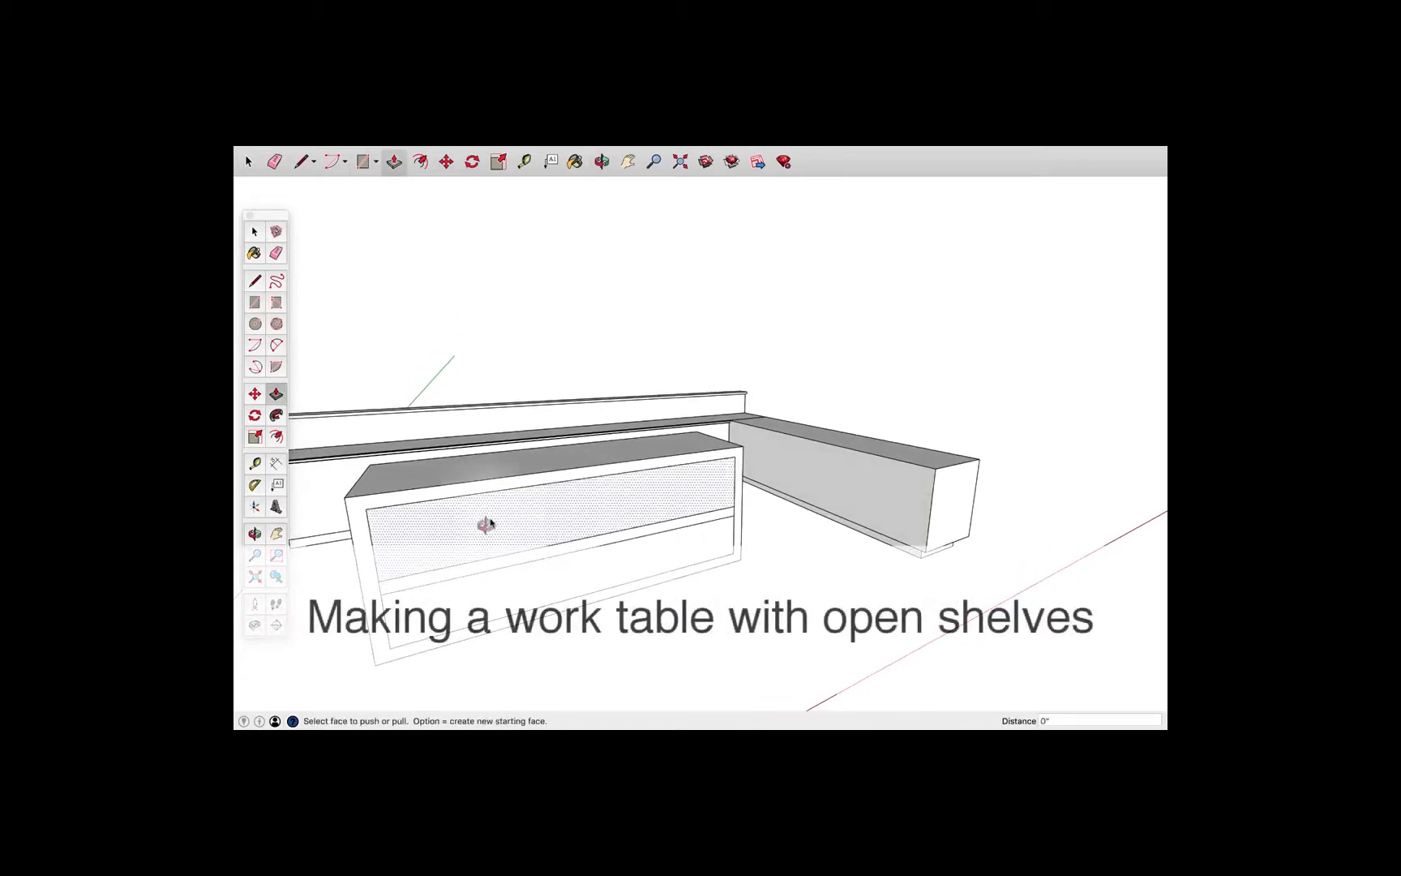
mouse_move(485, 526)
middle_mouse_down()
mouse_move(637, 518)
mouse_move(666, 491)
middle_mouse_up()
left_click(665, 490)
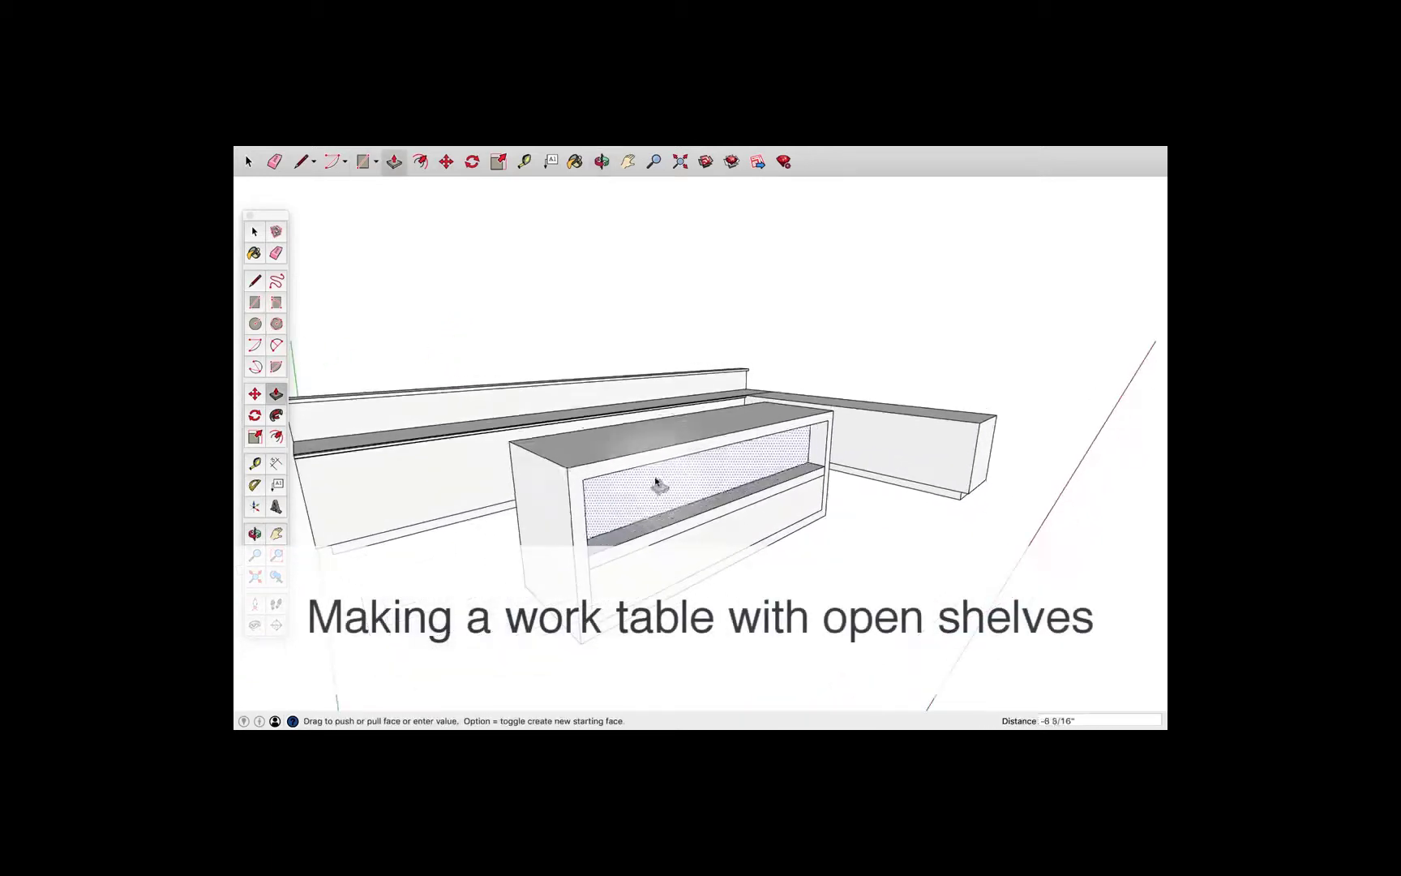
left_click(514, 445)
middle_click_drag(513, 446, 641, 550)
left_click(632, 558)
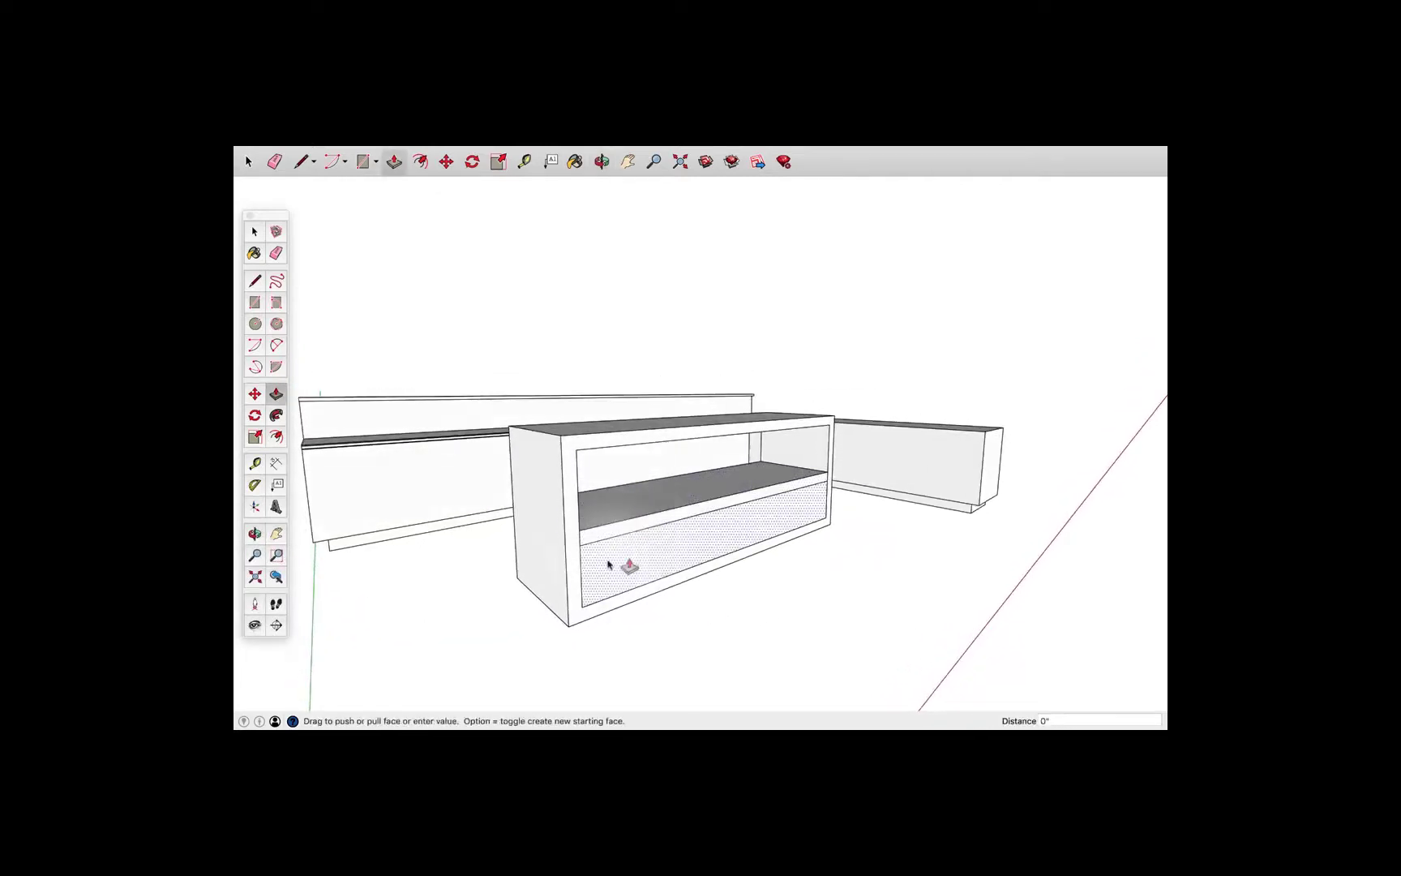
left_click(516, 582)
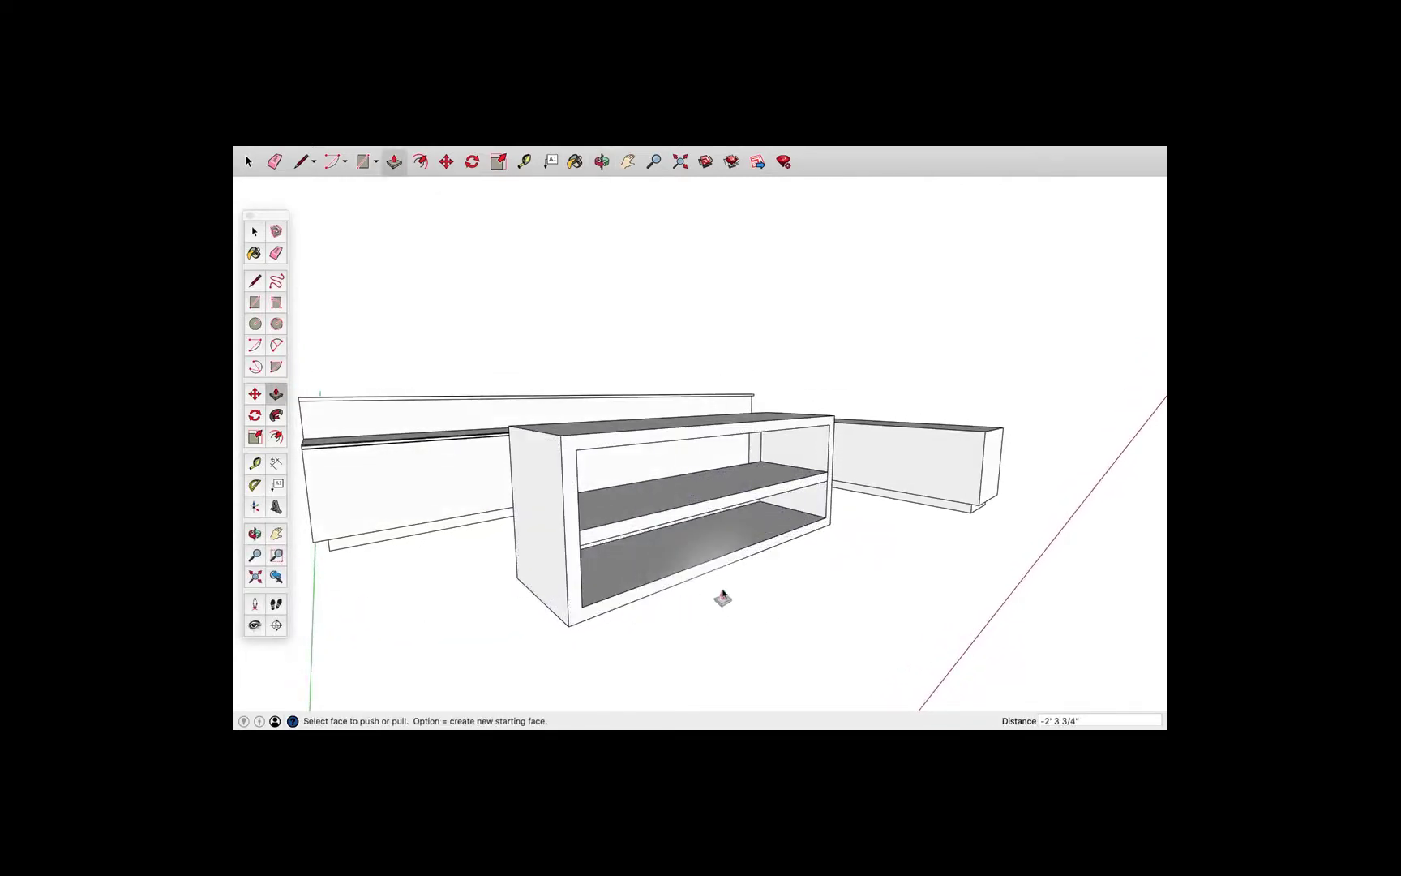
- Thin the work table's middle shelf by pushing its underside up about 1 11/16"
middle_click_drag(721, 595, 656, 500)
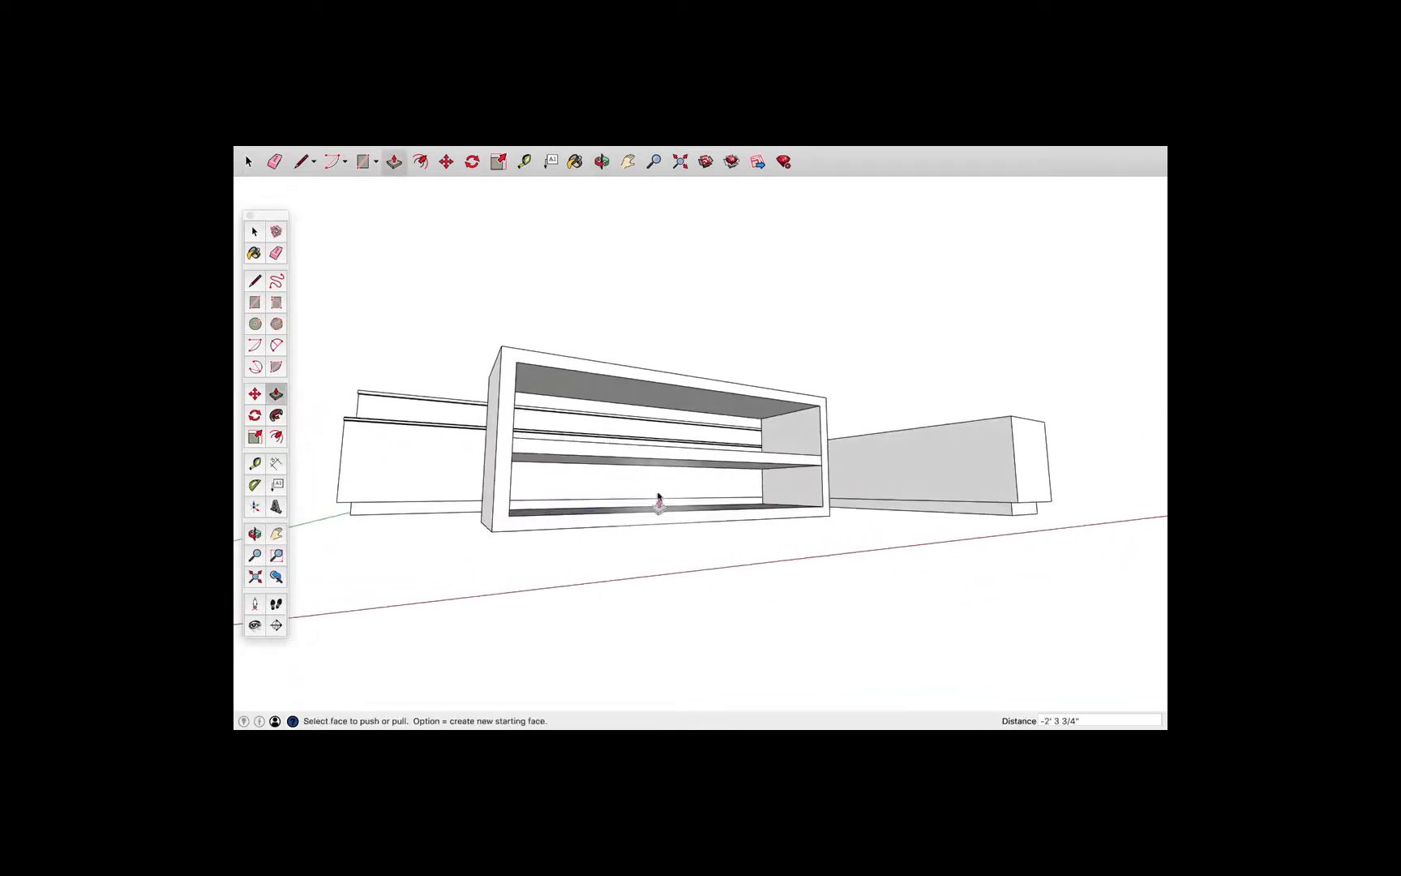
scroll(657, 499, "up", 6)
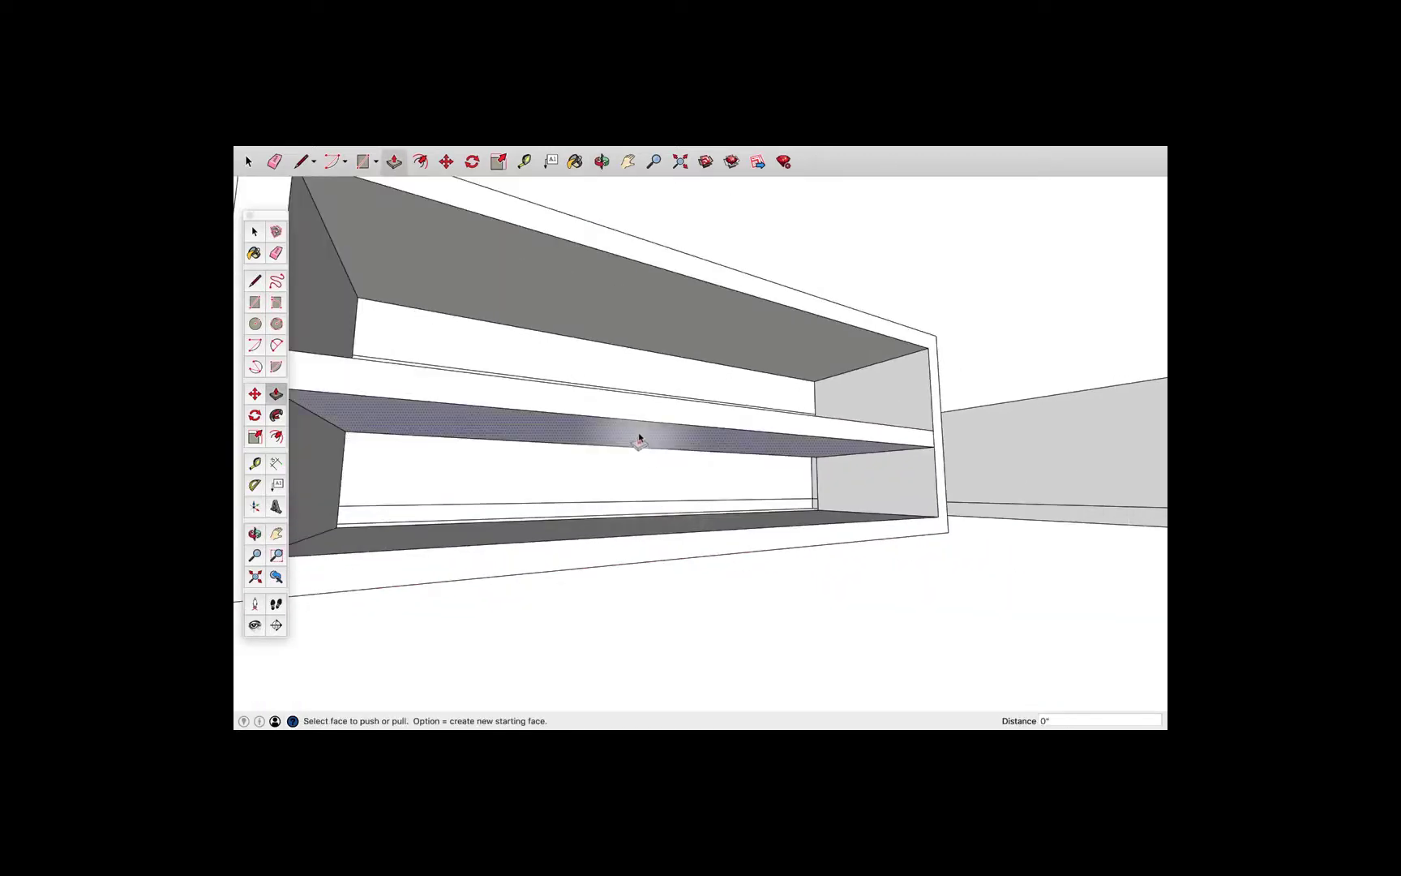
left_click(638, 434)
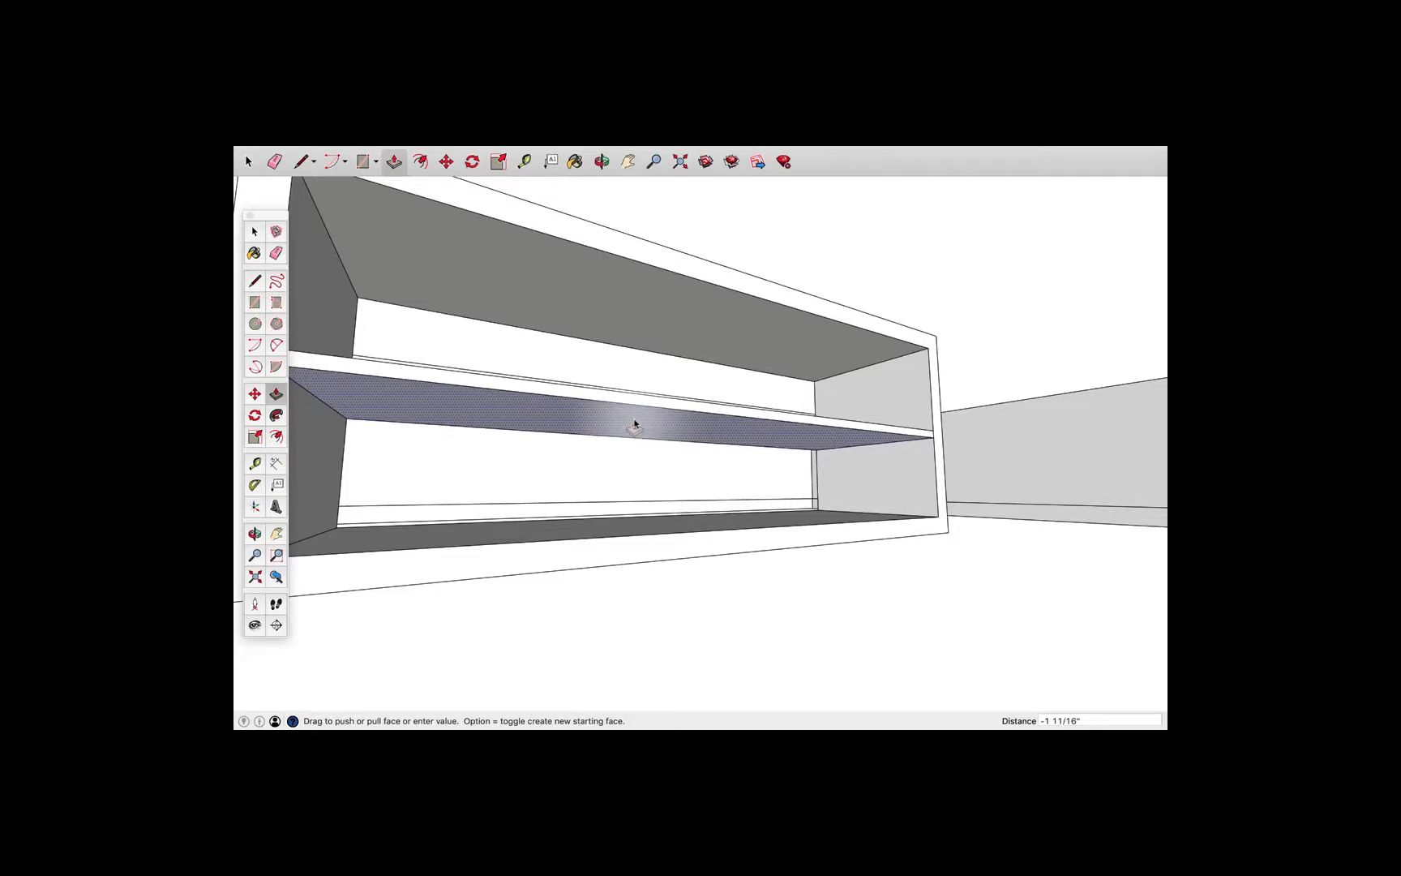
left_click(636, 427)
- Try to push the middle shelf's front edge back from the surrounding frame
scroll(730, 478, "down", 3)
scroll(763, 462, "up", 5)
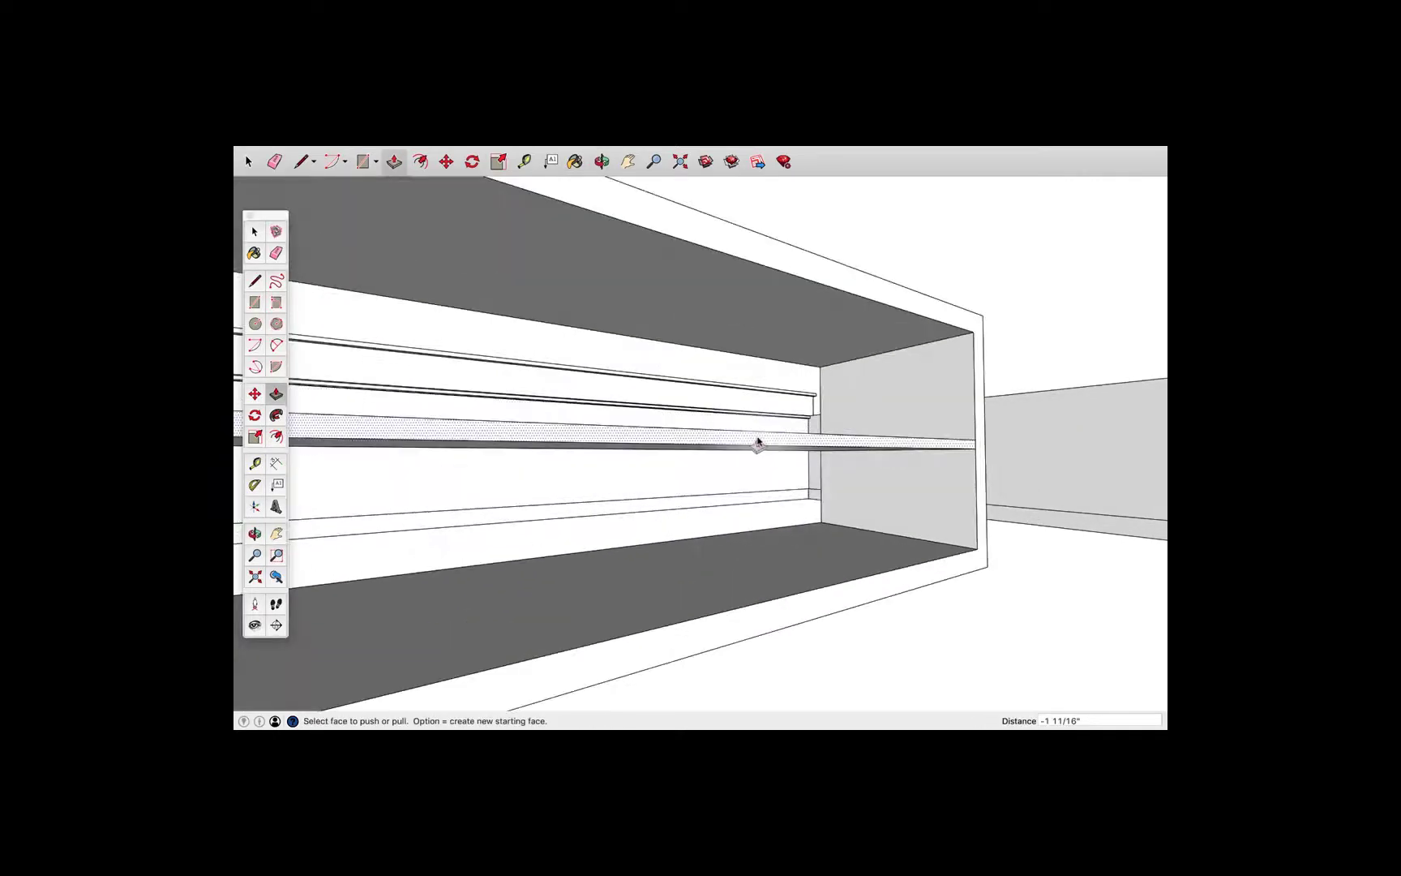
left_click(753, 443)
middle_click_drag(753, 442, 1005, 512)
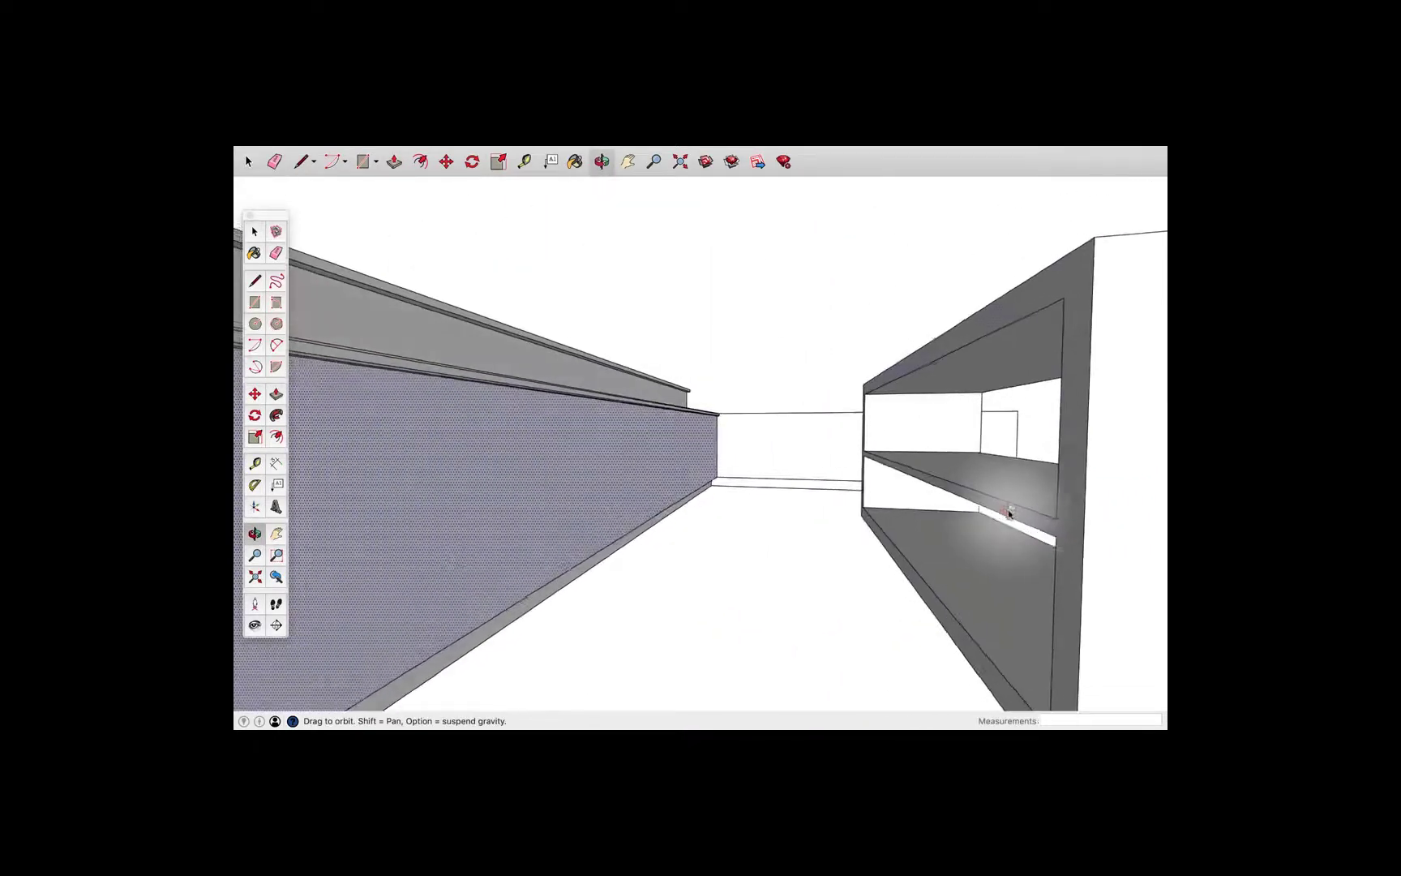
left_click(1011, 504)
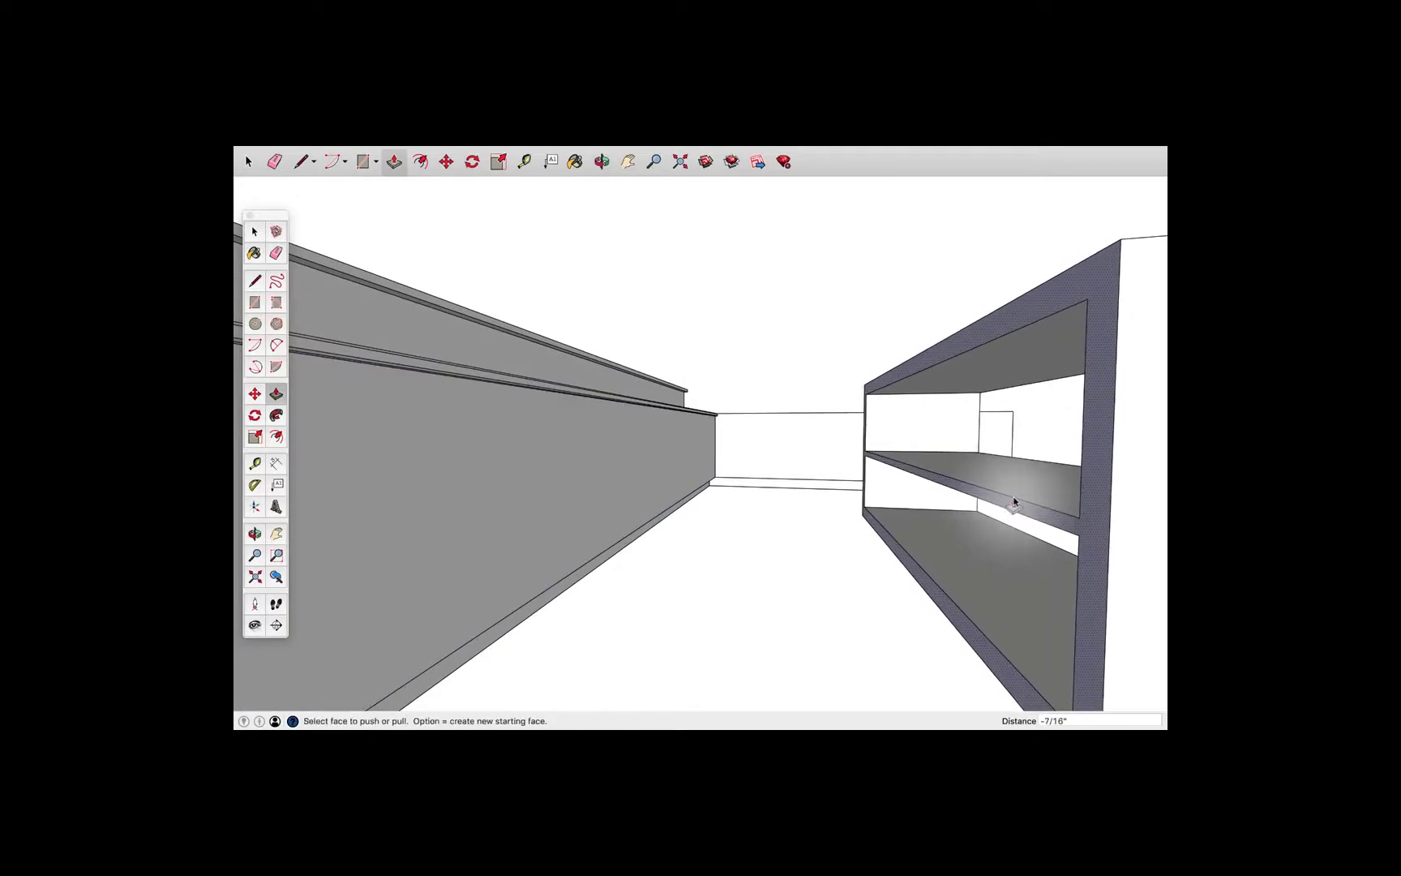
left_click(988, 500)
- Separate the middle shelf's front edge from the frame with lines at its ends, and push the edge back 1"
middle_click_drag(997, 529, 1110, 532)
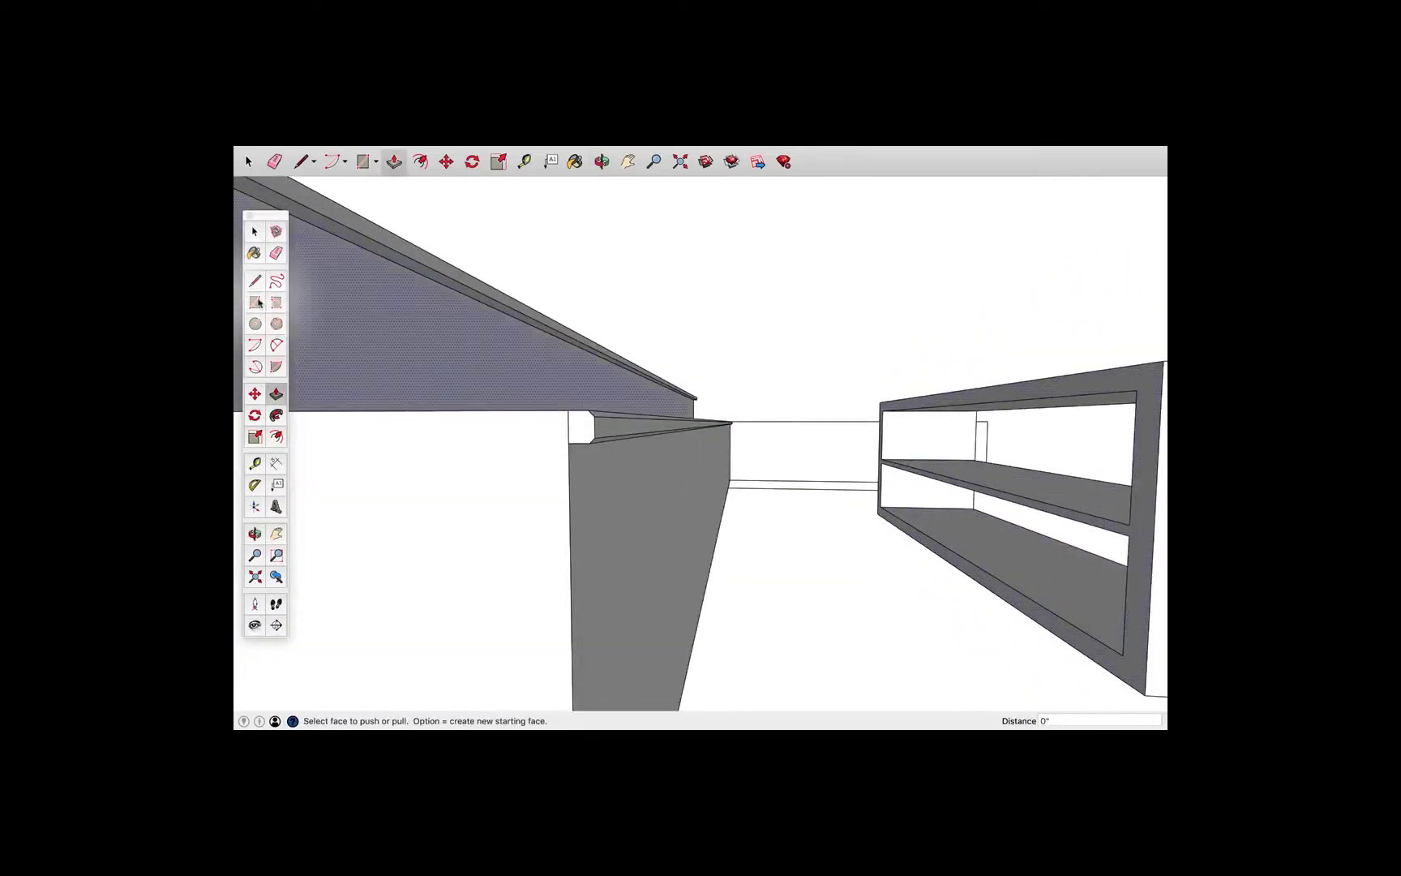
key("l")
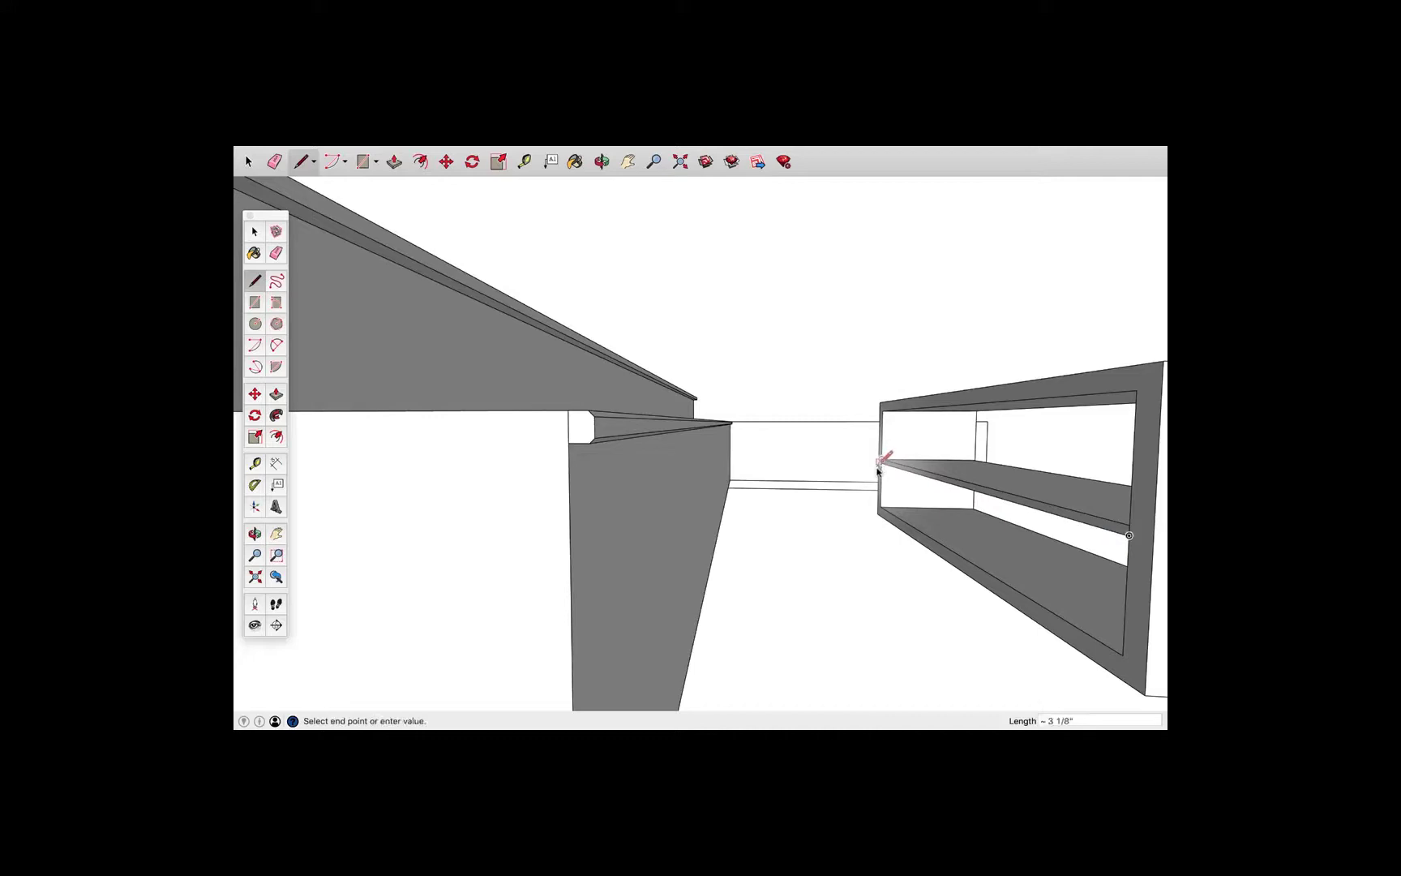
key("p")
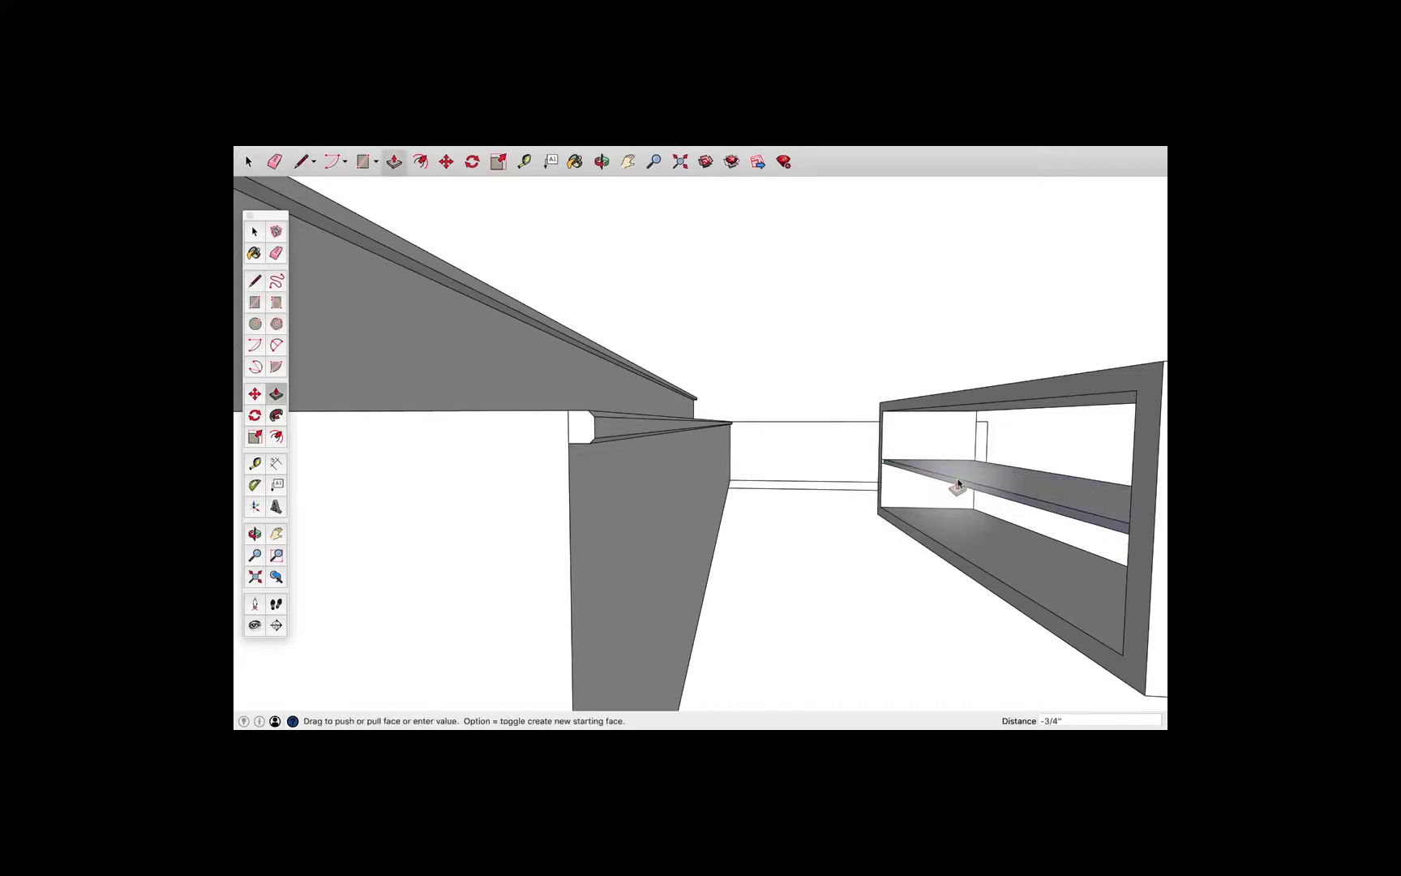
left_click(958, 482)
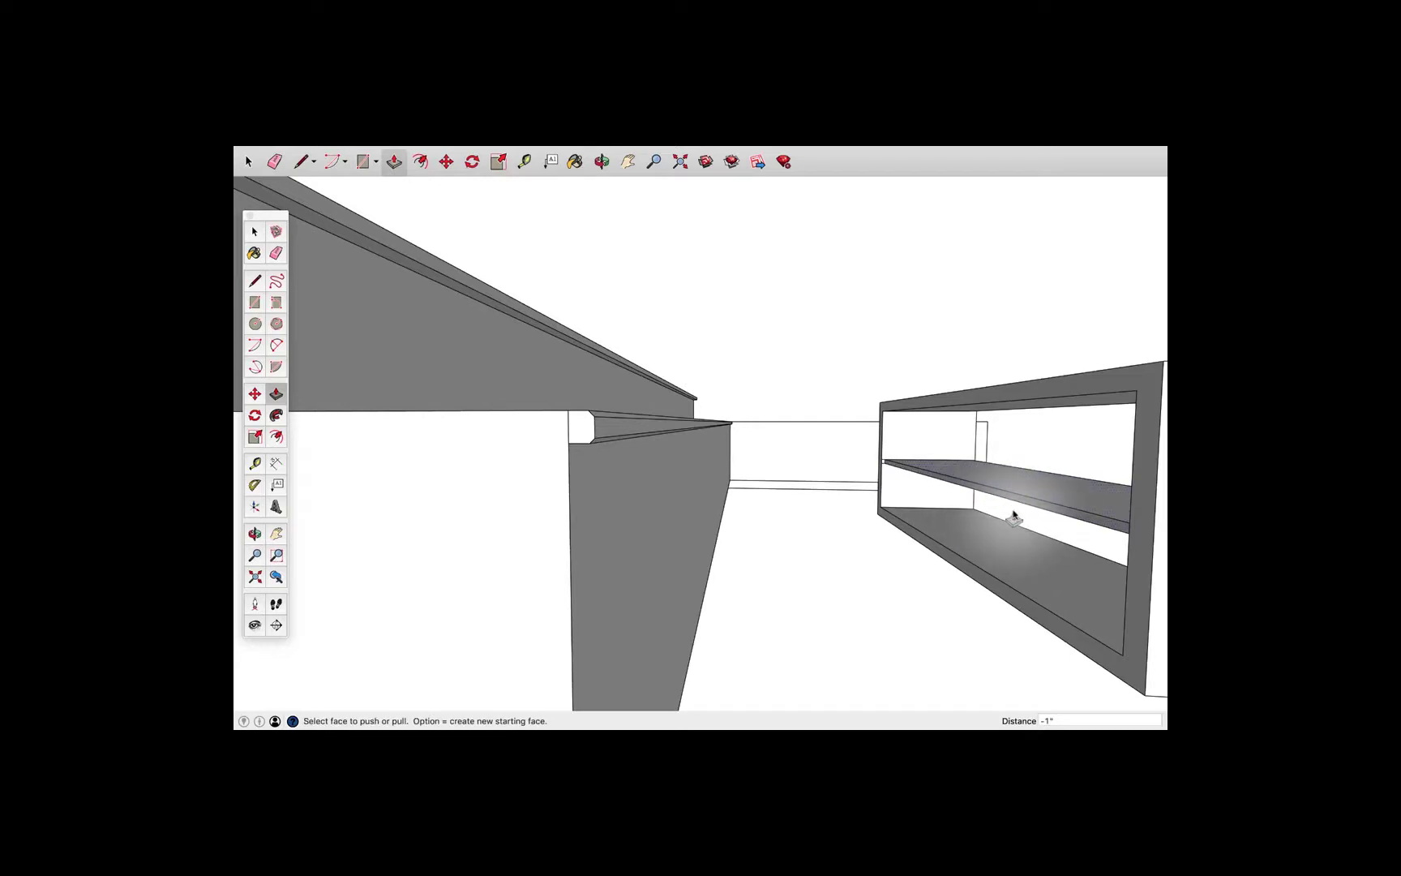
- Divide the thin worktop slab from the counter's end face with a line and pull the slab's end out 7/8" as an overhang
middle_click_drag(786, 539, 721, 591)
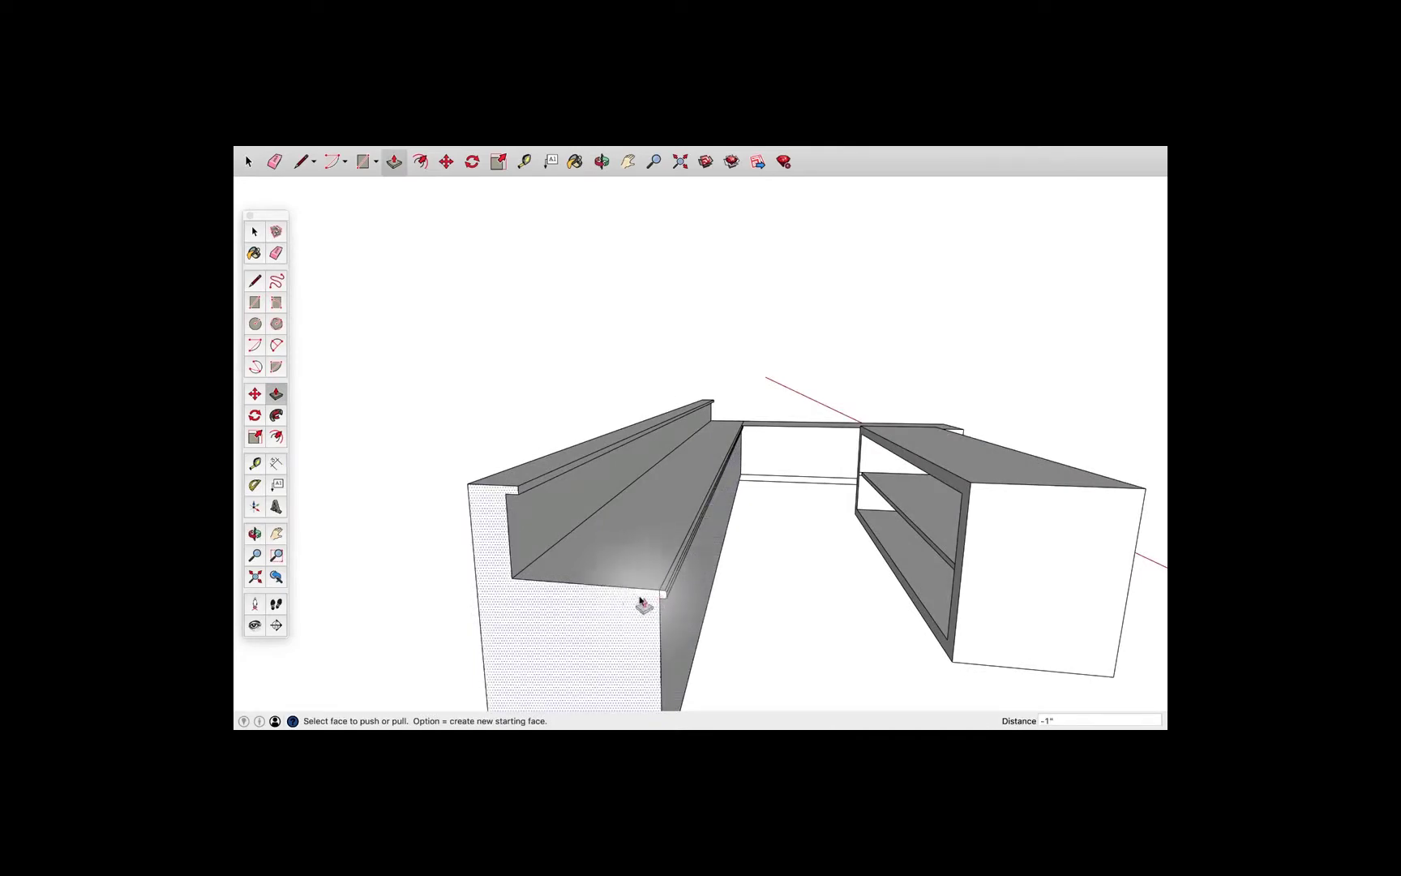
scroll(623, 600, "up", 2)
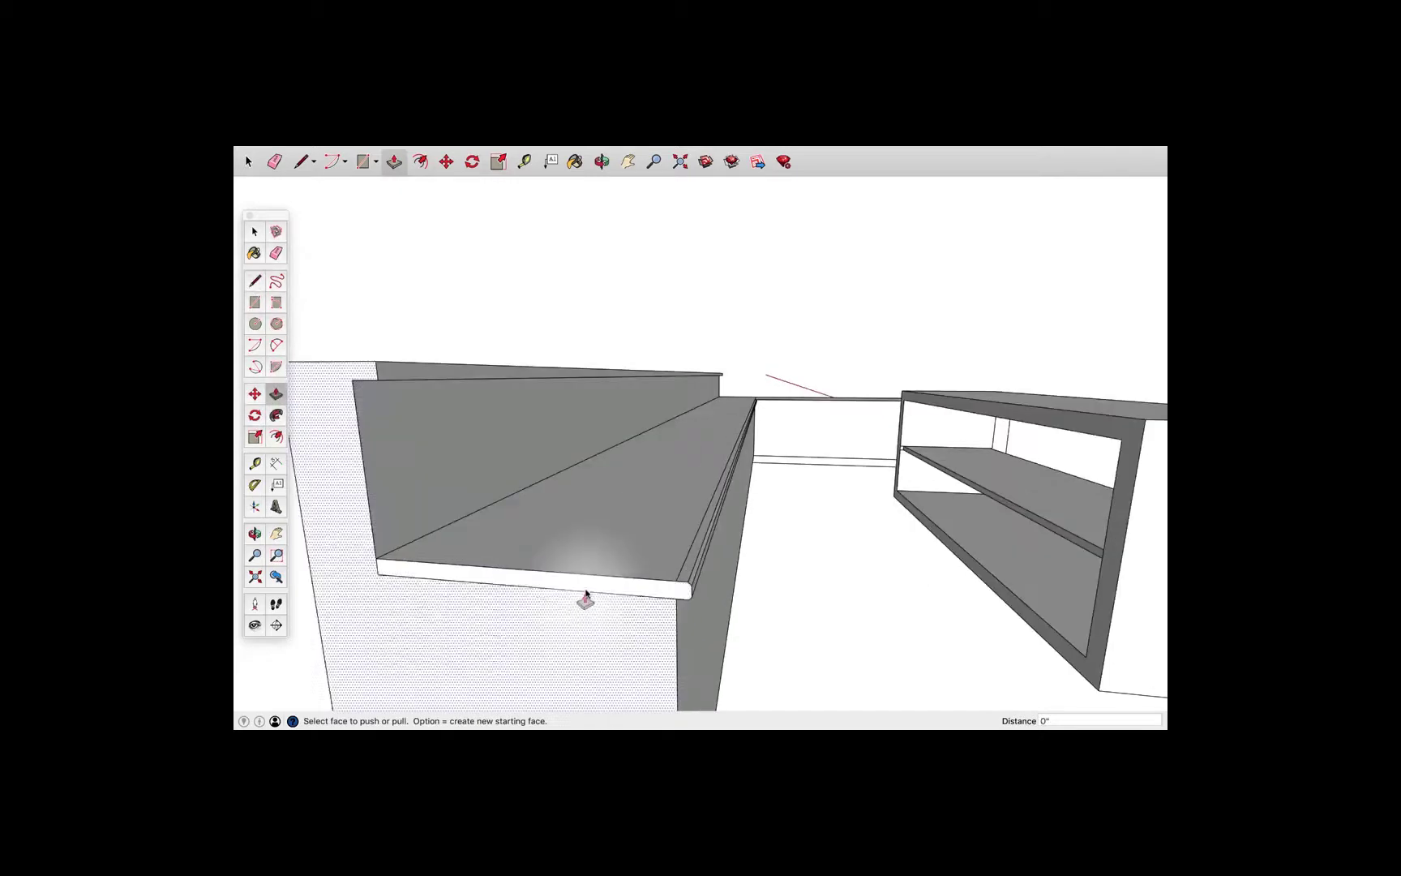
left_click(582, 596)
middle_click_drag(583, 598, 622, 616)
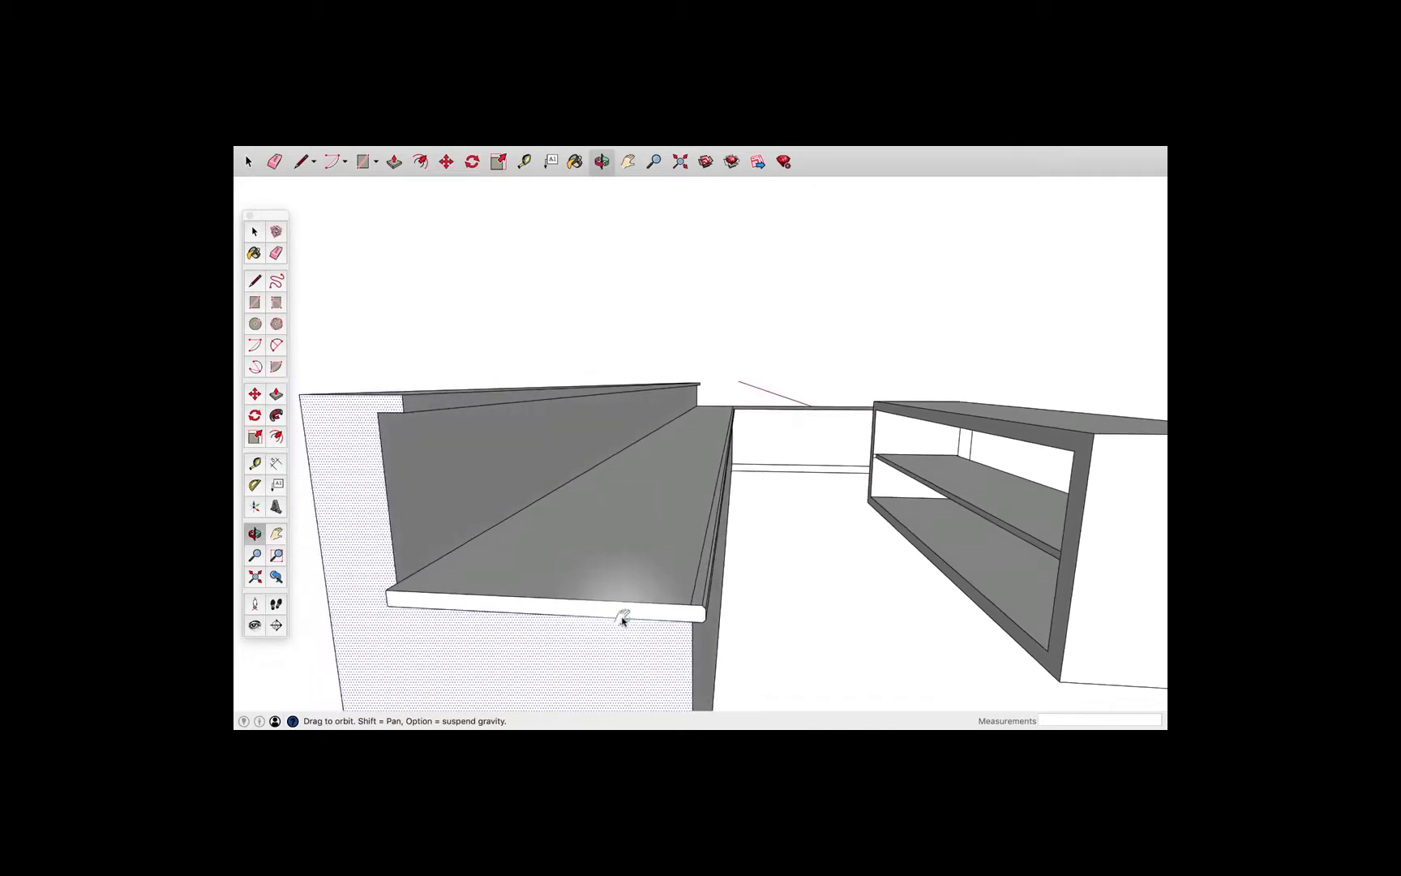
- Divide the raised ledge's slab from the counter's end face with a line and pull the slab's end out 7/16"
scroll(469, 598, "down", 2)
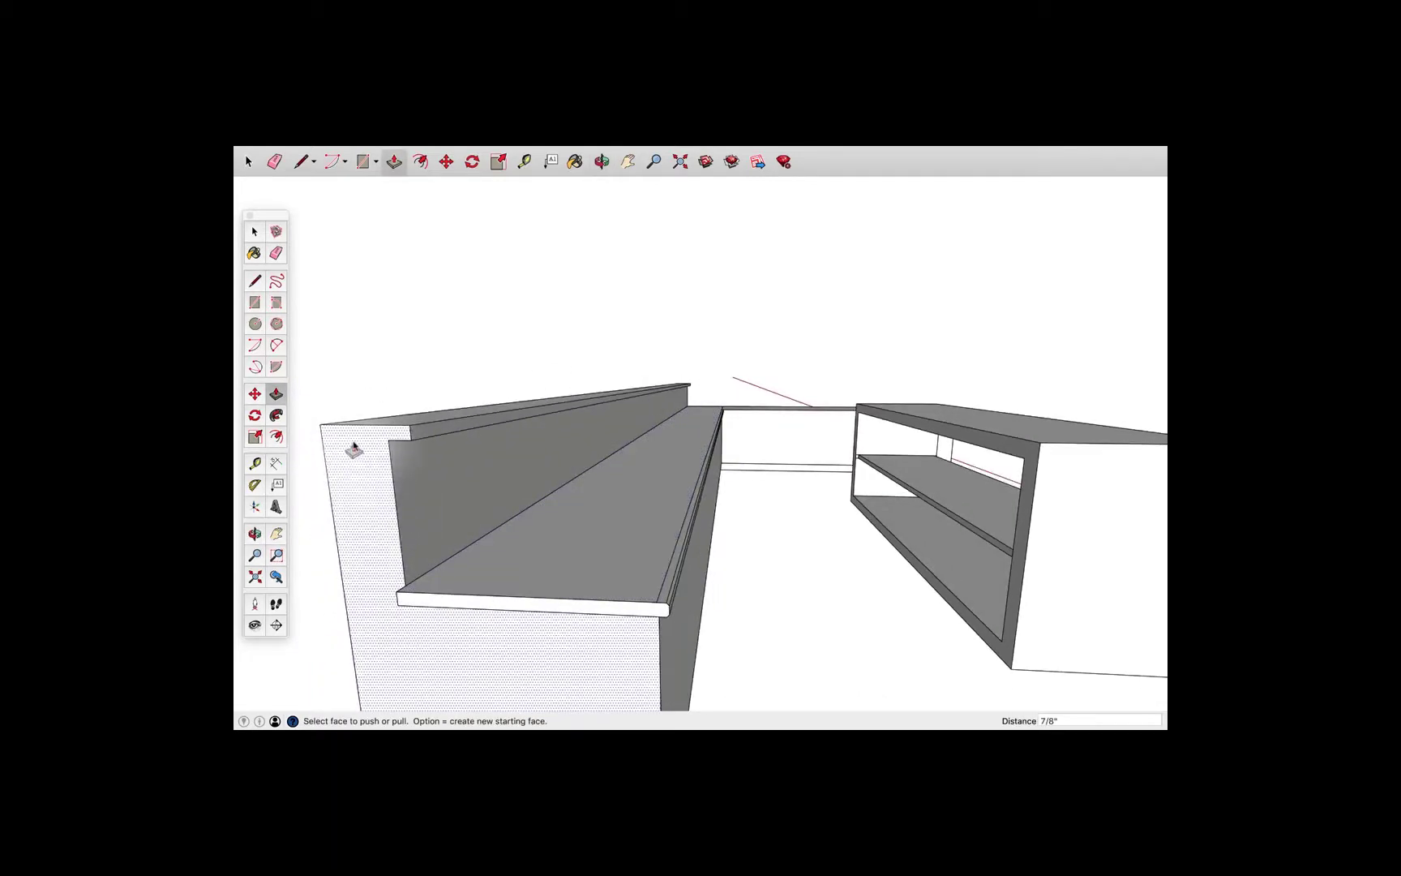
key("l")
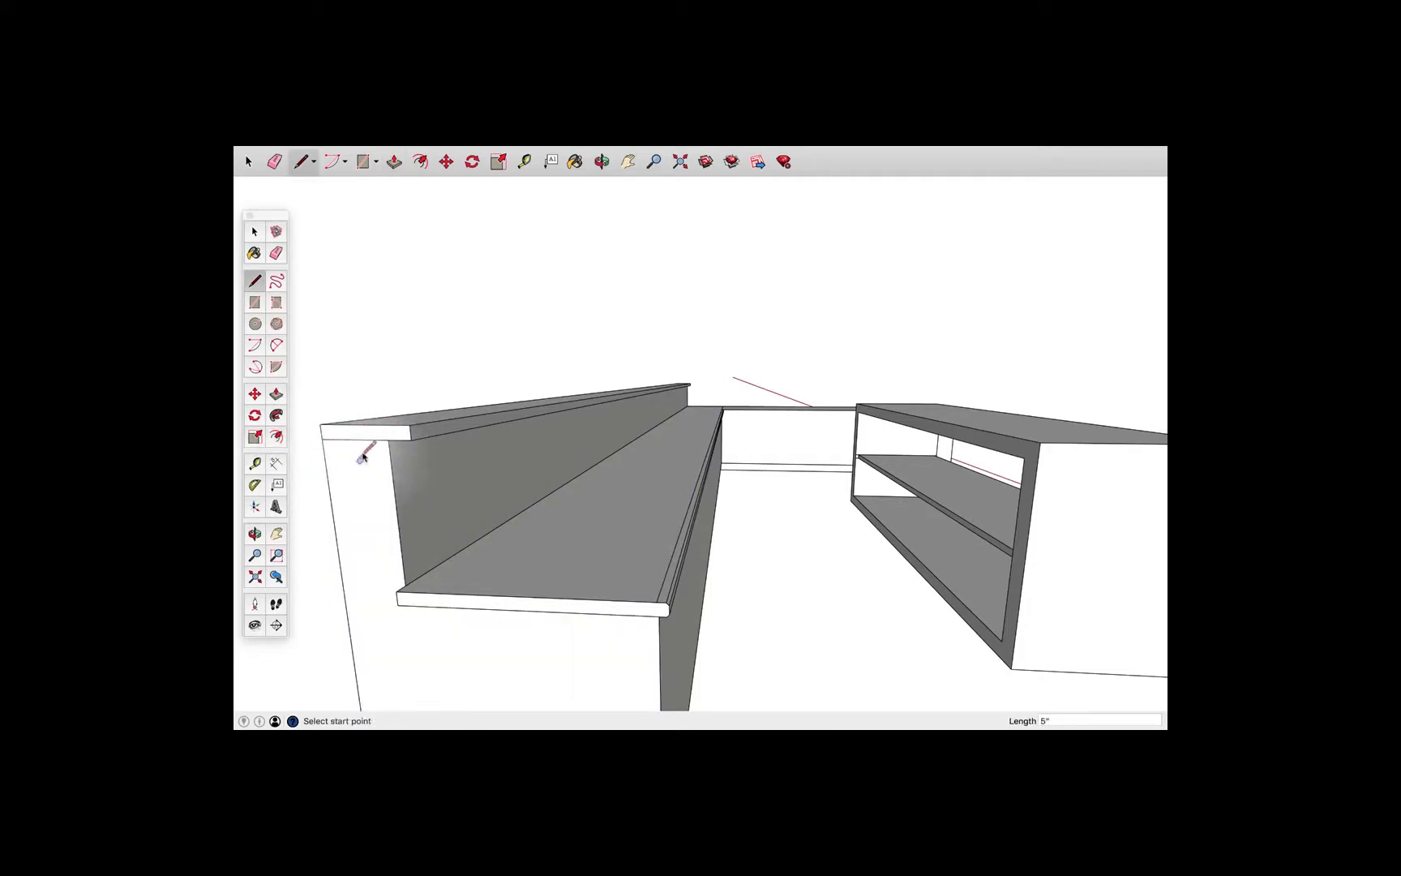
key("p")
left_click(368, 442)
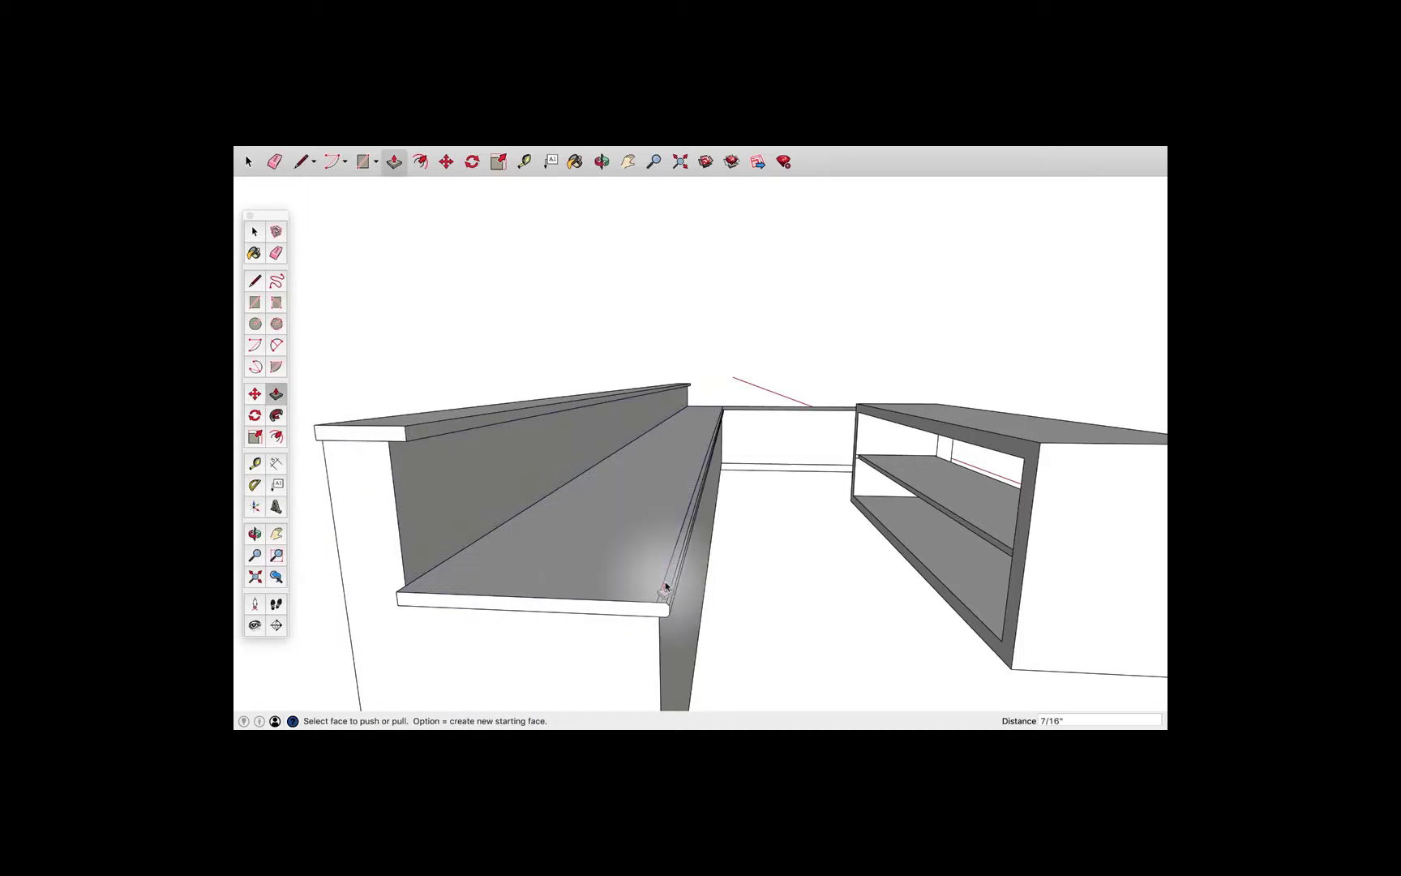
- Draw a vertical line across the worktop slab's end face just behind the bevelled edge to isolate its profile
middle_click_drag(661, 640, 422, 438)
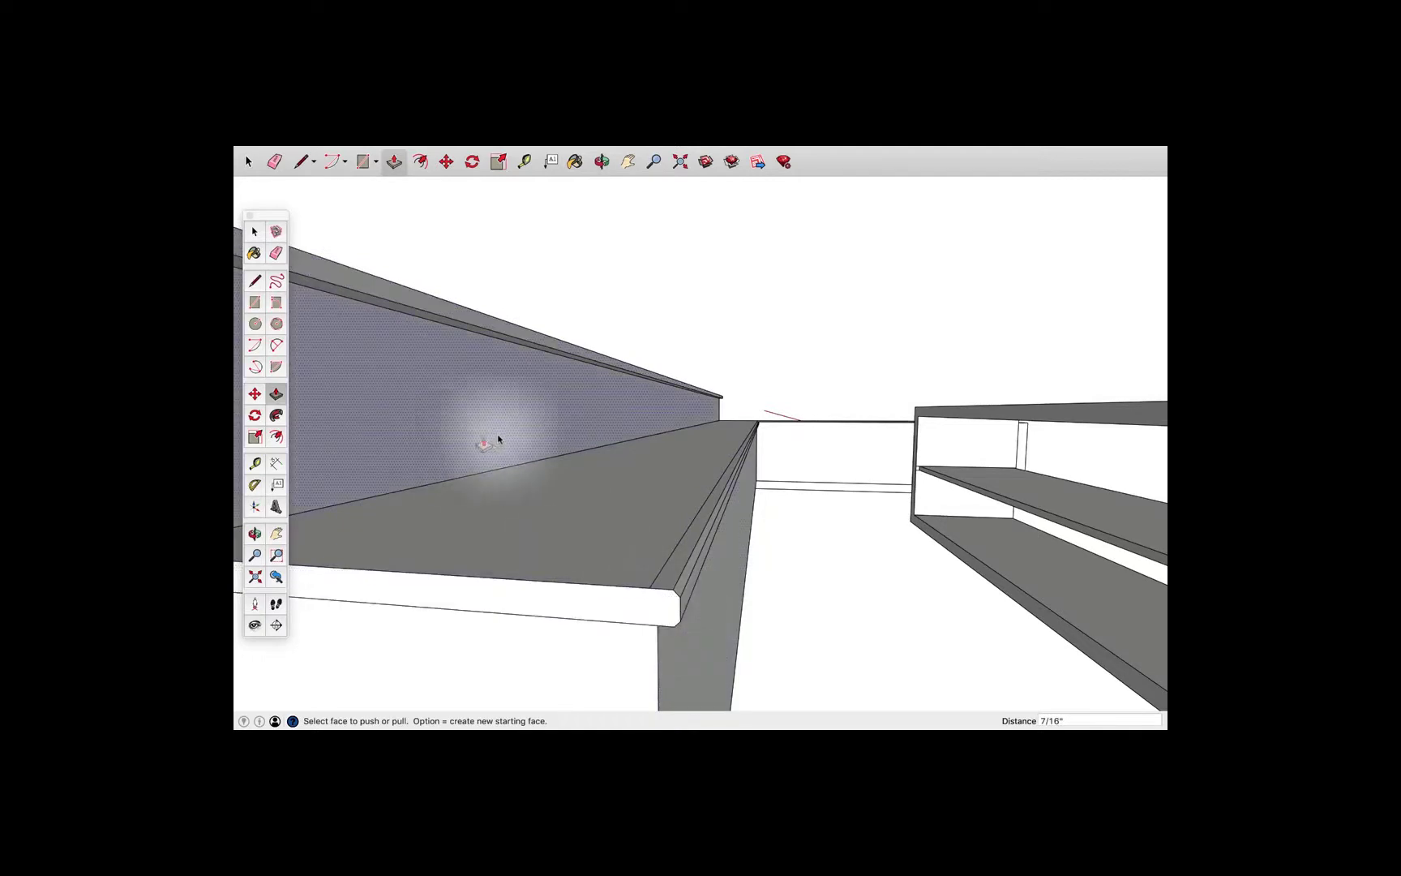
key("l")
left_click(652, 588)
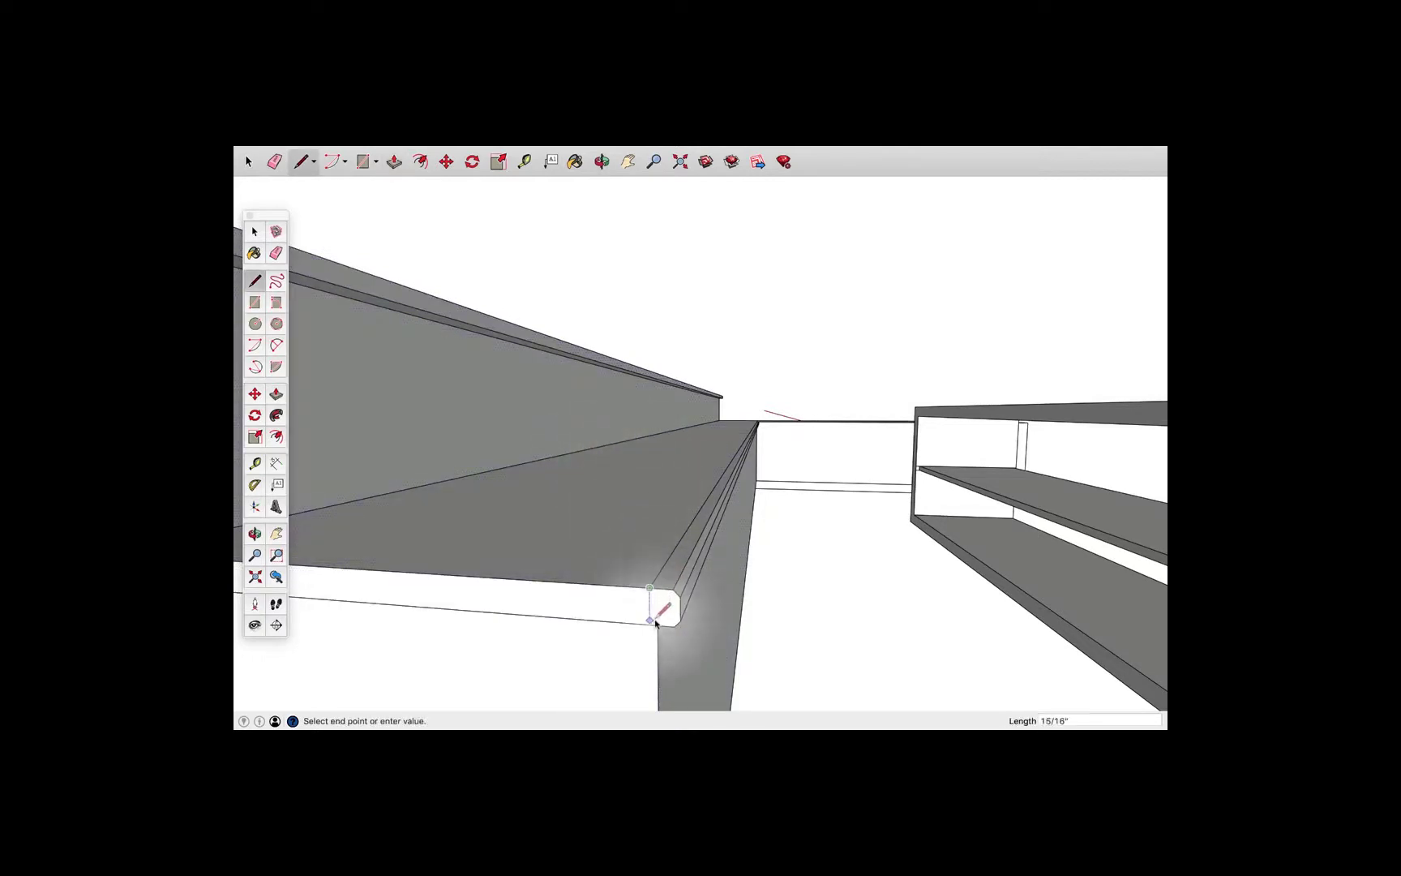
key("Escape")
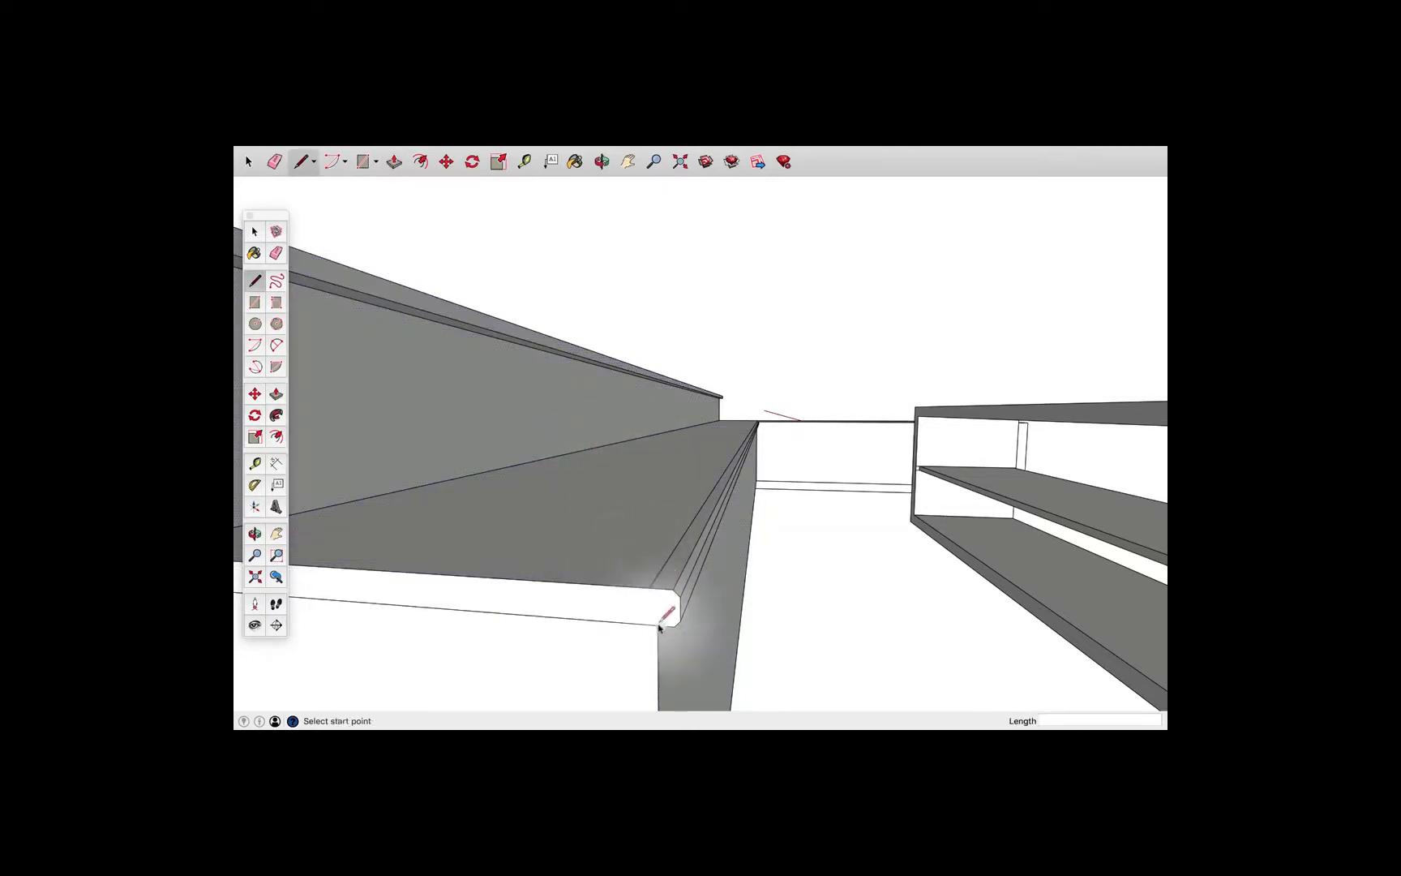
middle_click_drag(658, 628, 665, 585)
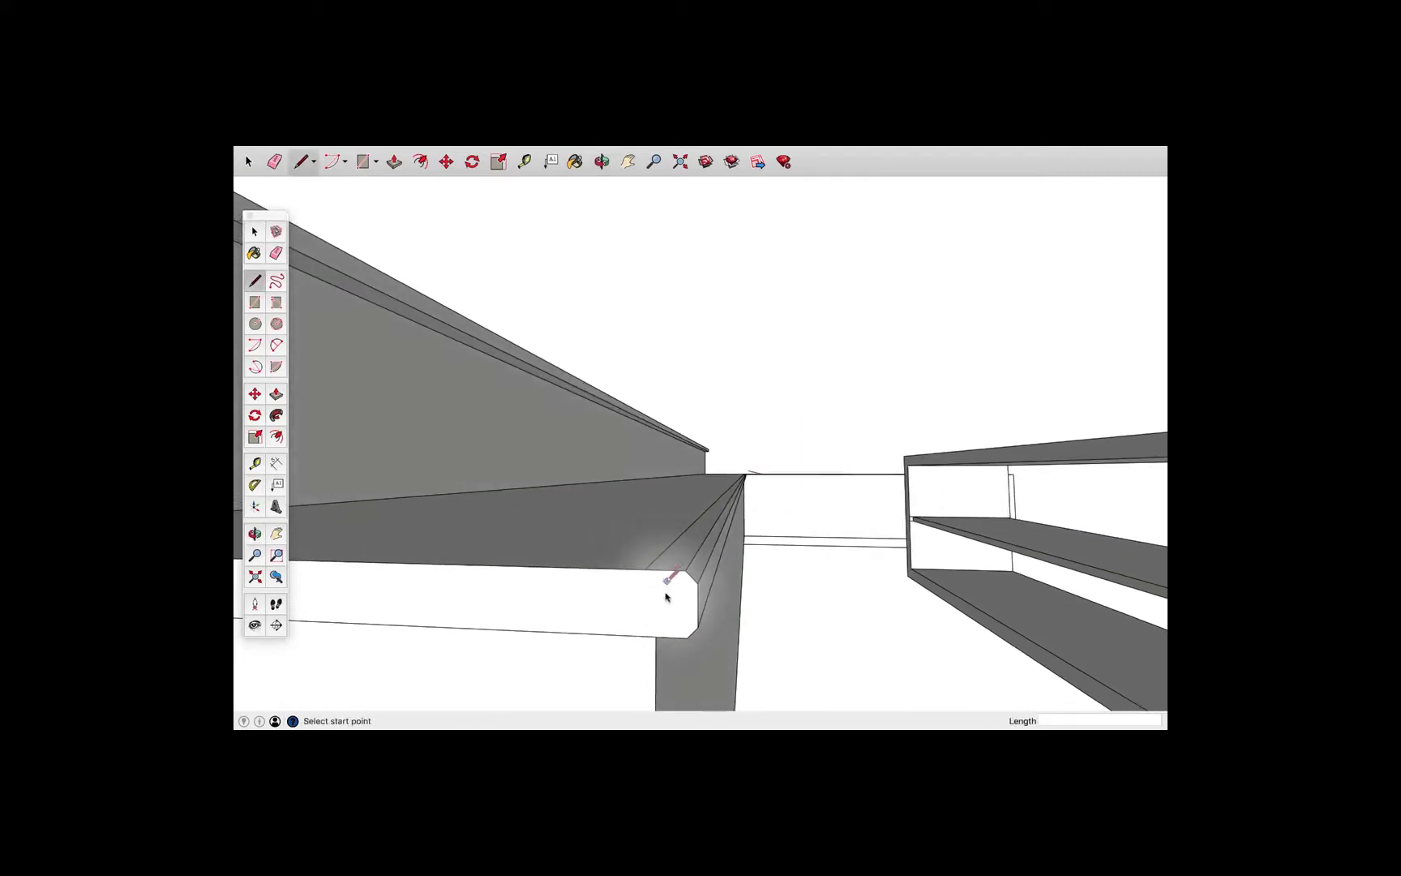
left_click(645, 569)
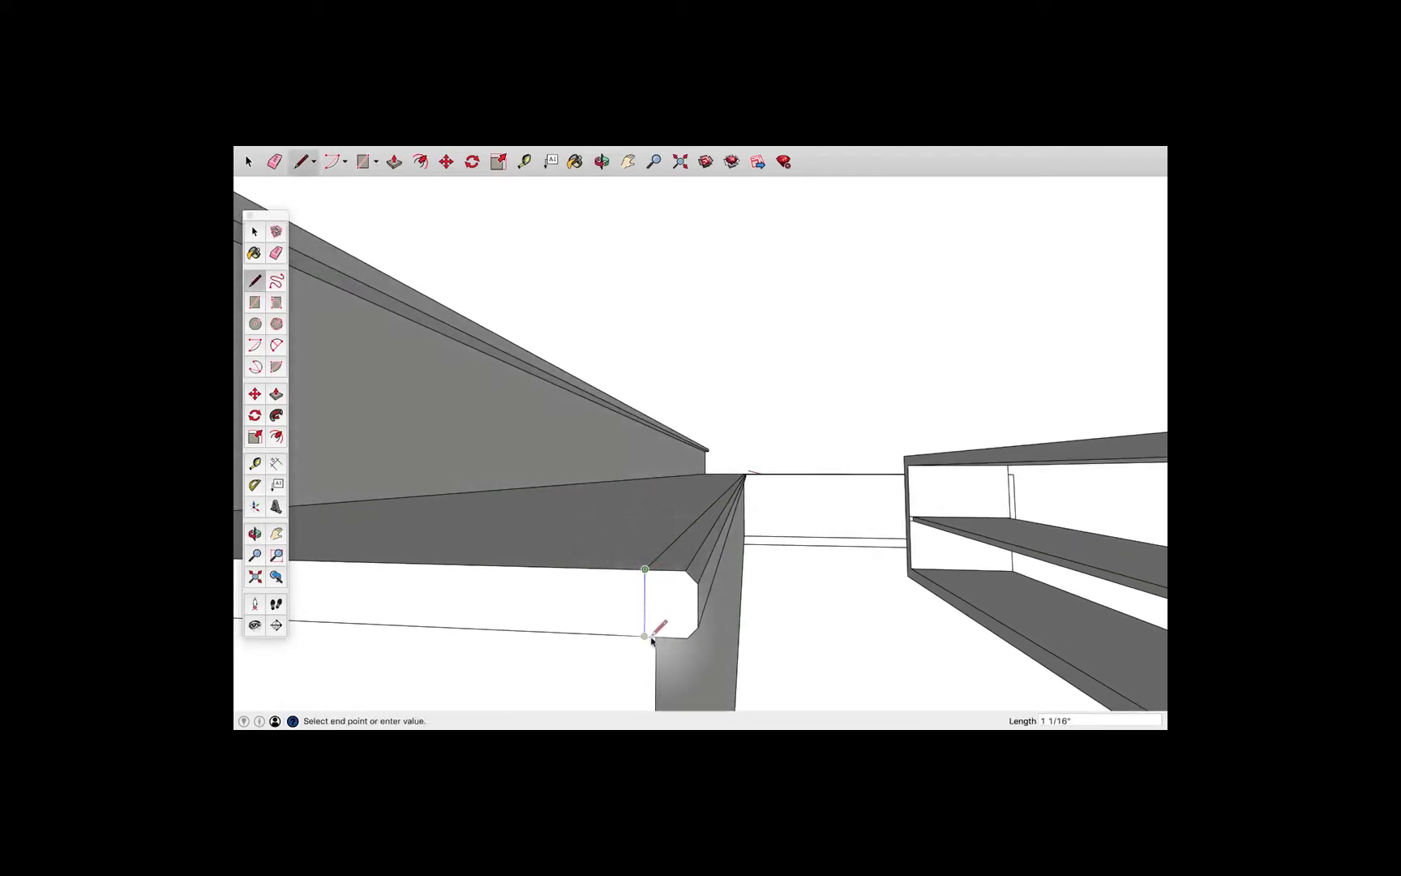
left_click(644, 635)
- Copy the worktop's bevelled edge profile and paste it onto the inner corner of the raised ledge's end face
key("space")
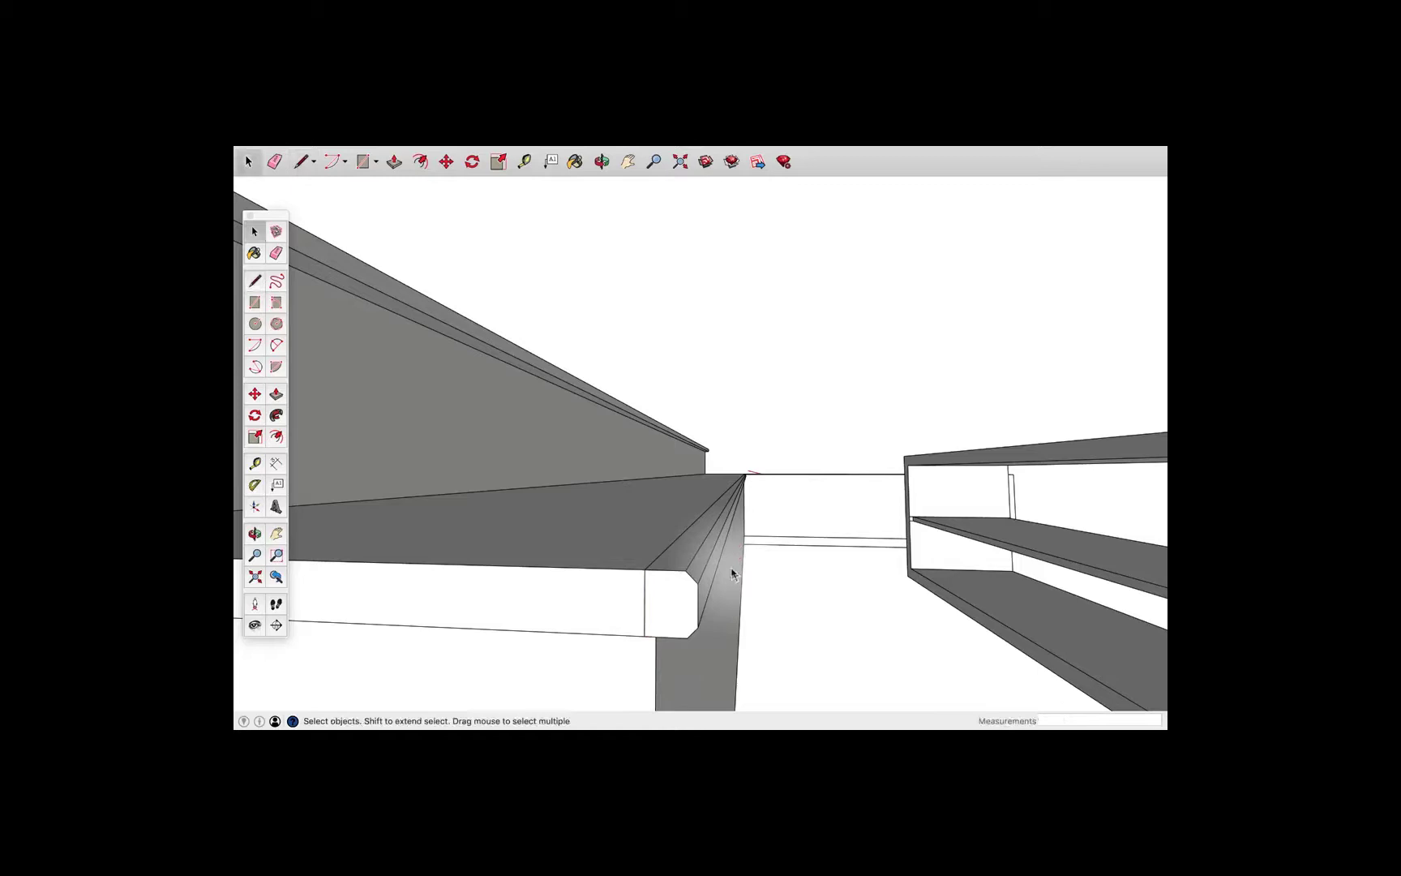
left_click(667, 600)
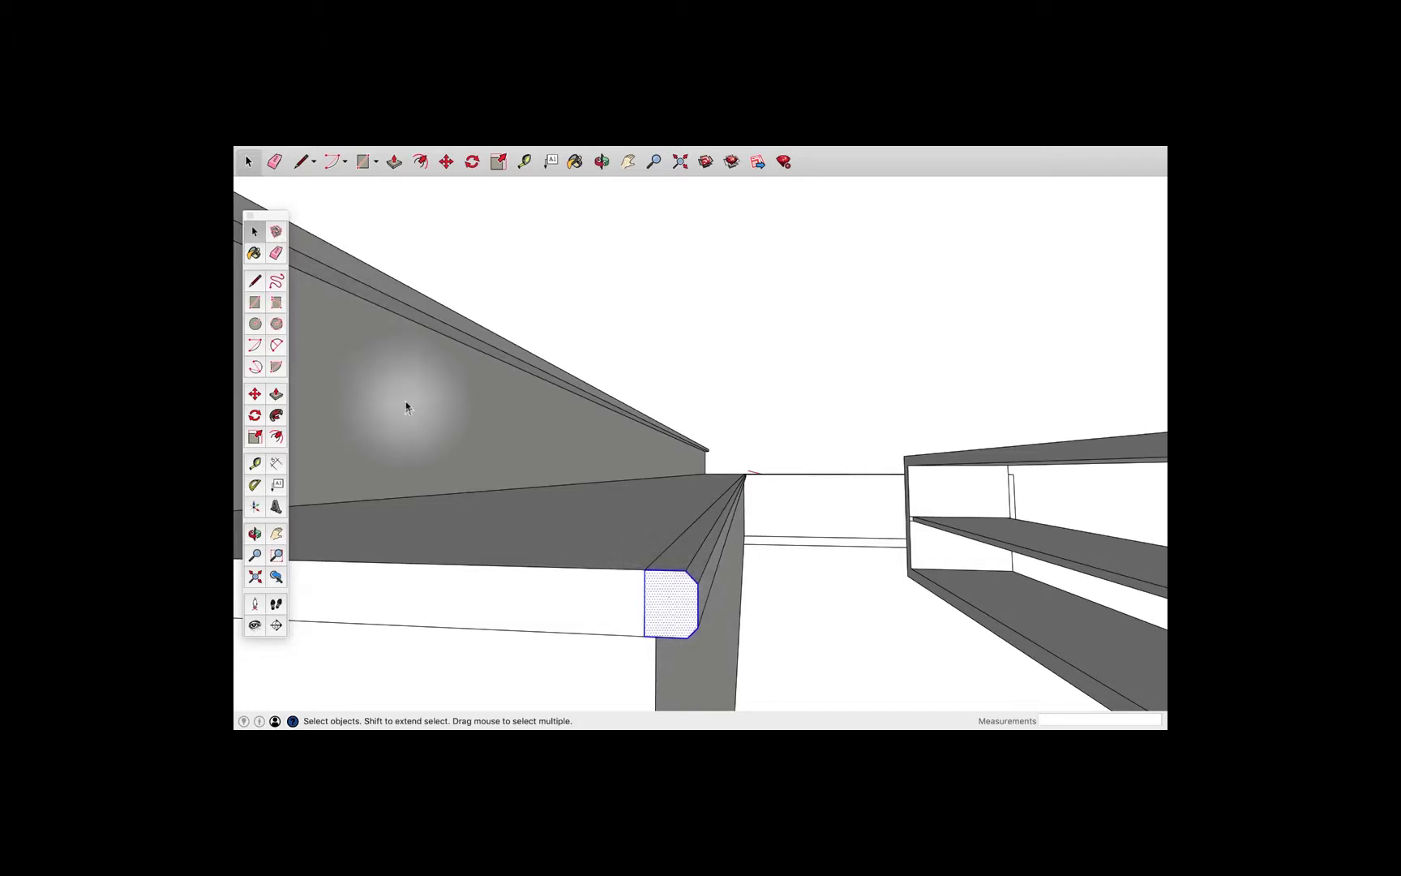
middle_click_drag(406, 403, 591, 377)
key("super+v")
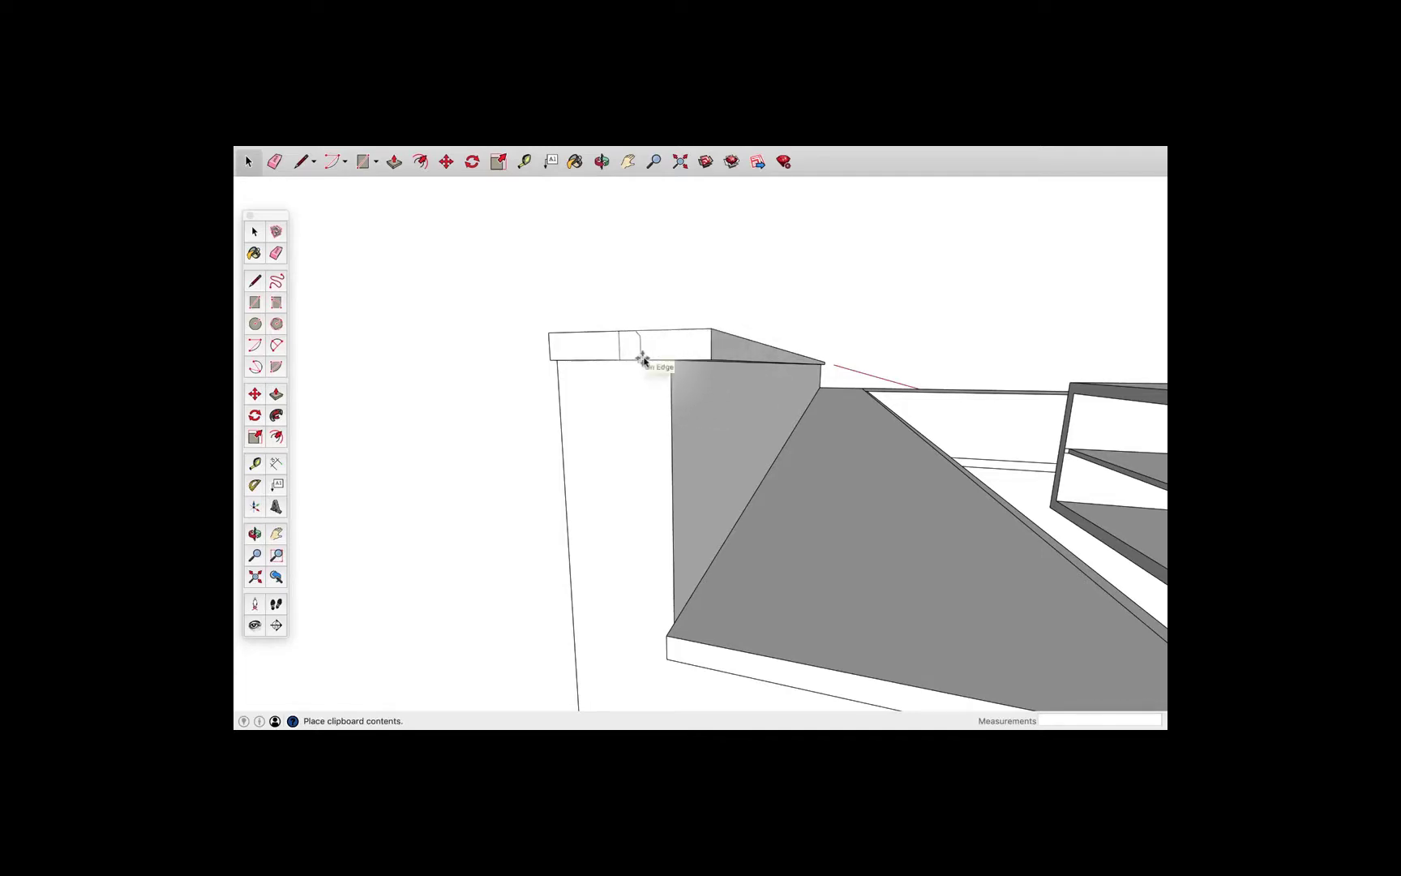
left_click(707, 364)
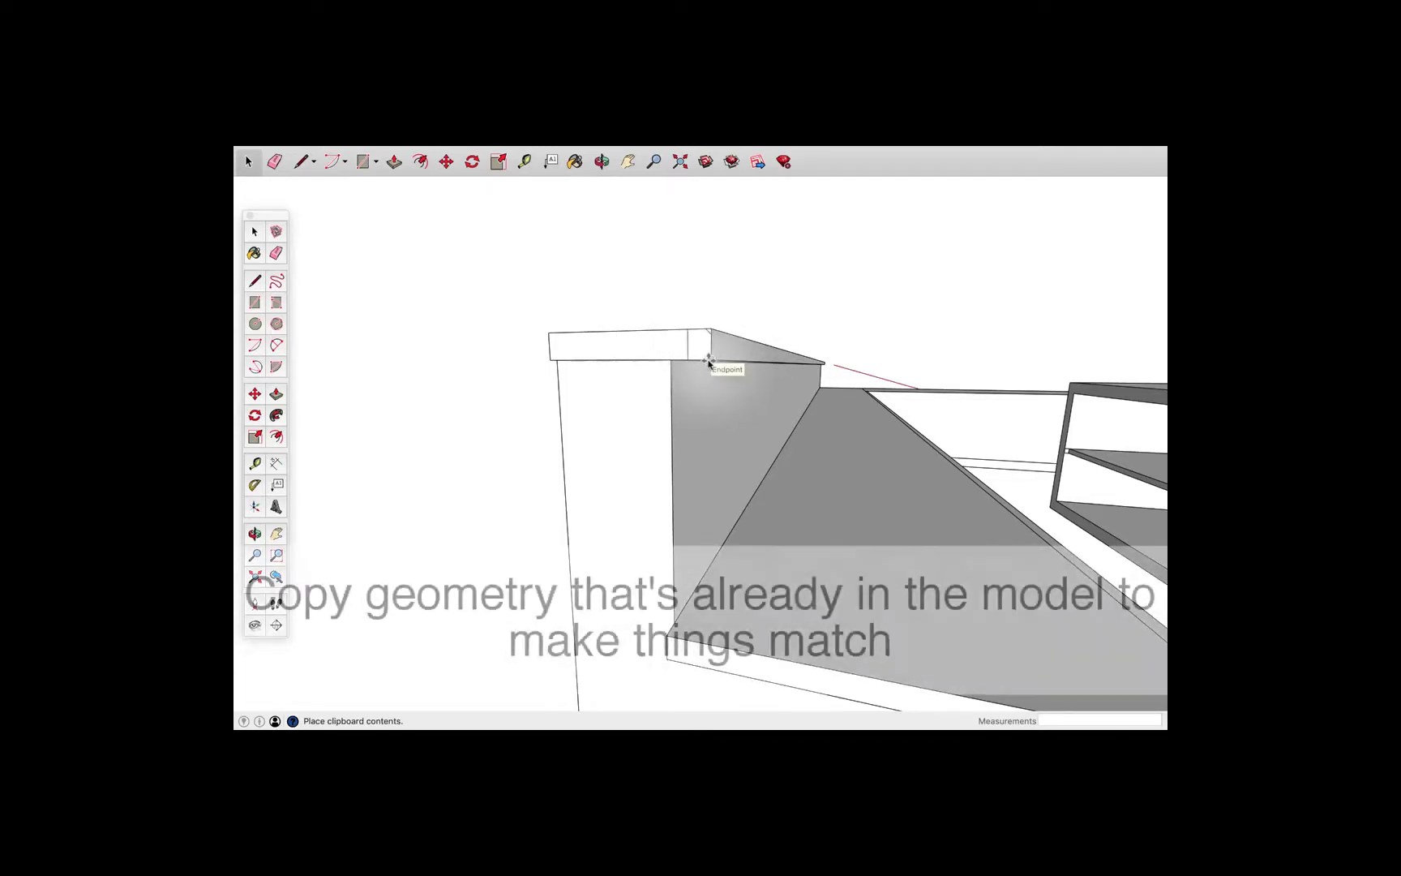
mouse_move(714, 365)
middle_mouse_down()
mouse_move(675, 359)
mouse_move(694, 366)
middle_mouse_up()
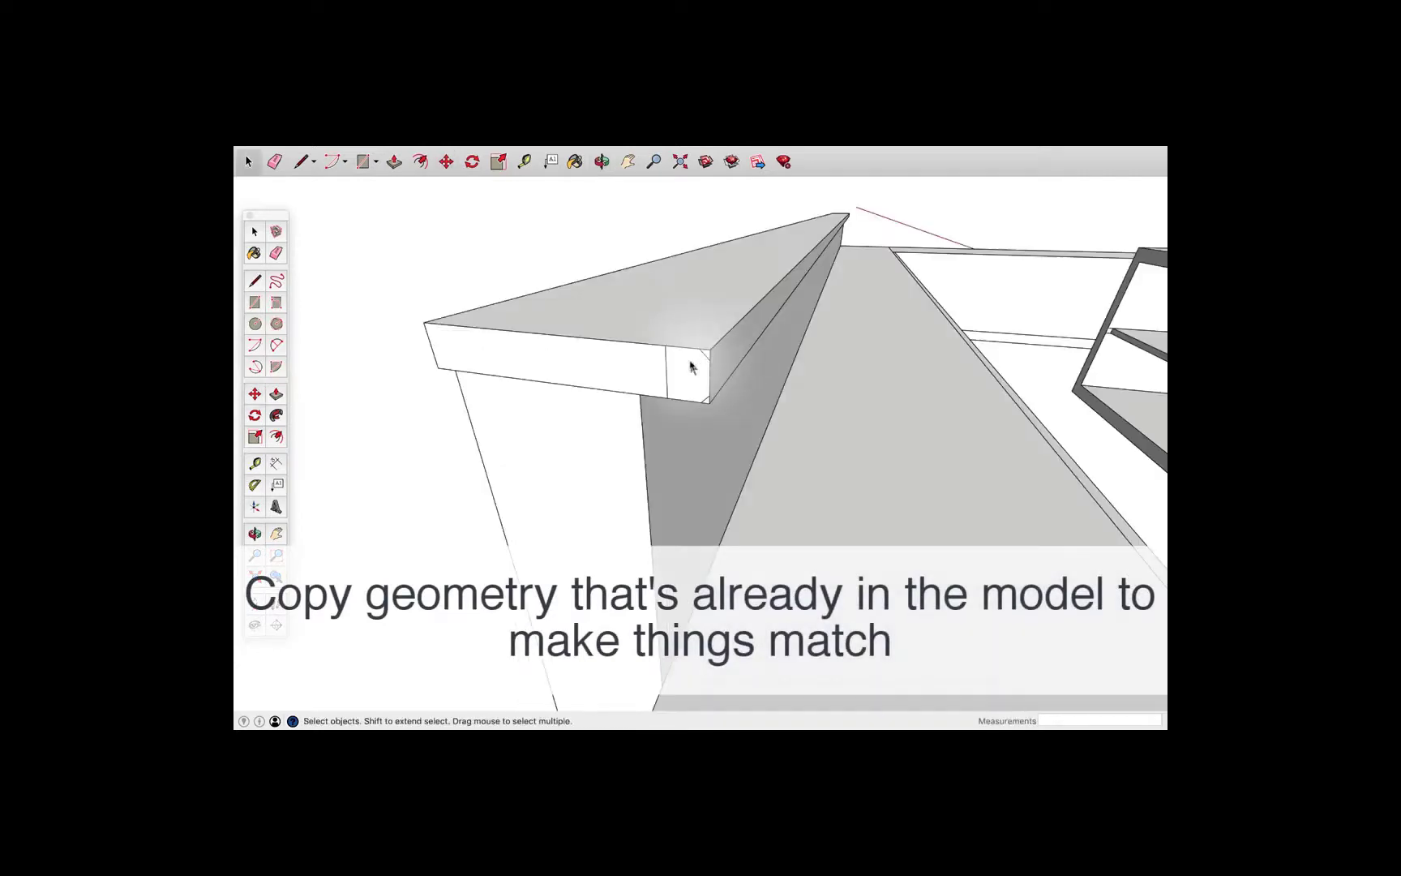
- Bevel the raised ledge's inner edge by pushing the upper and lower corner pieces 16' 4 13/16" along its full length
key("p")
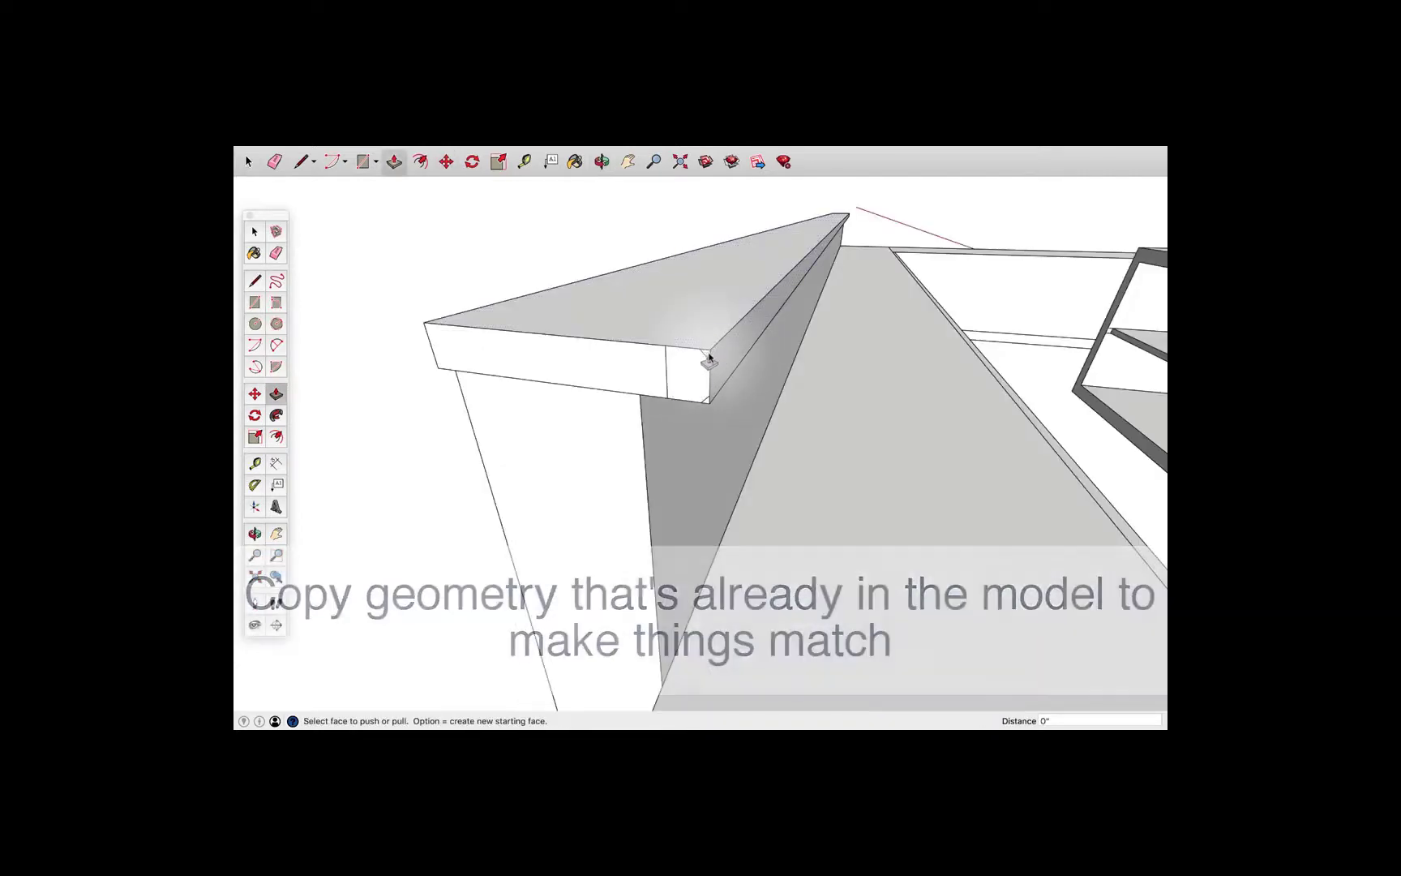
left_click(708, 358)
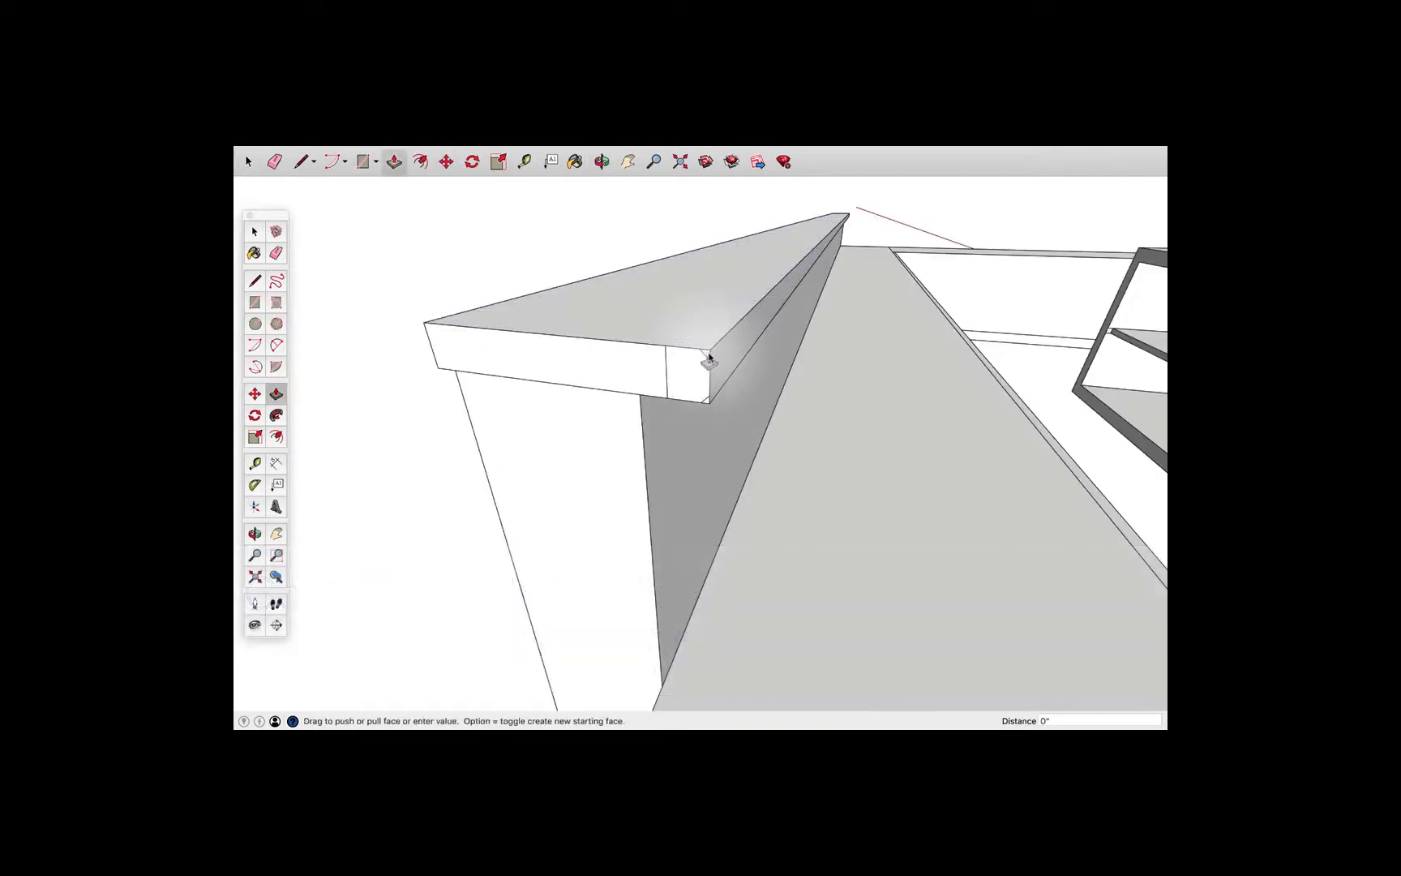
left_click(856, 218)
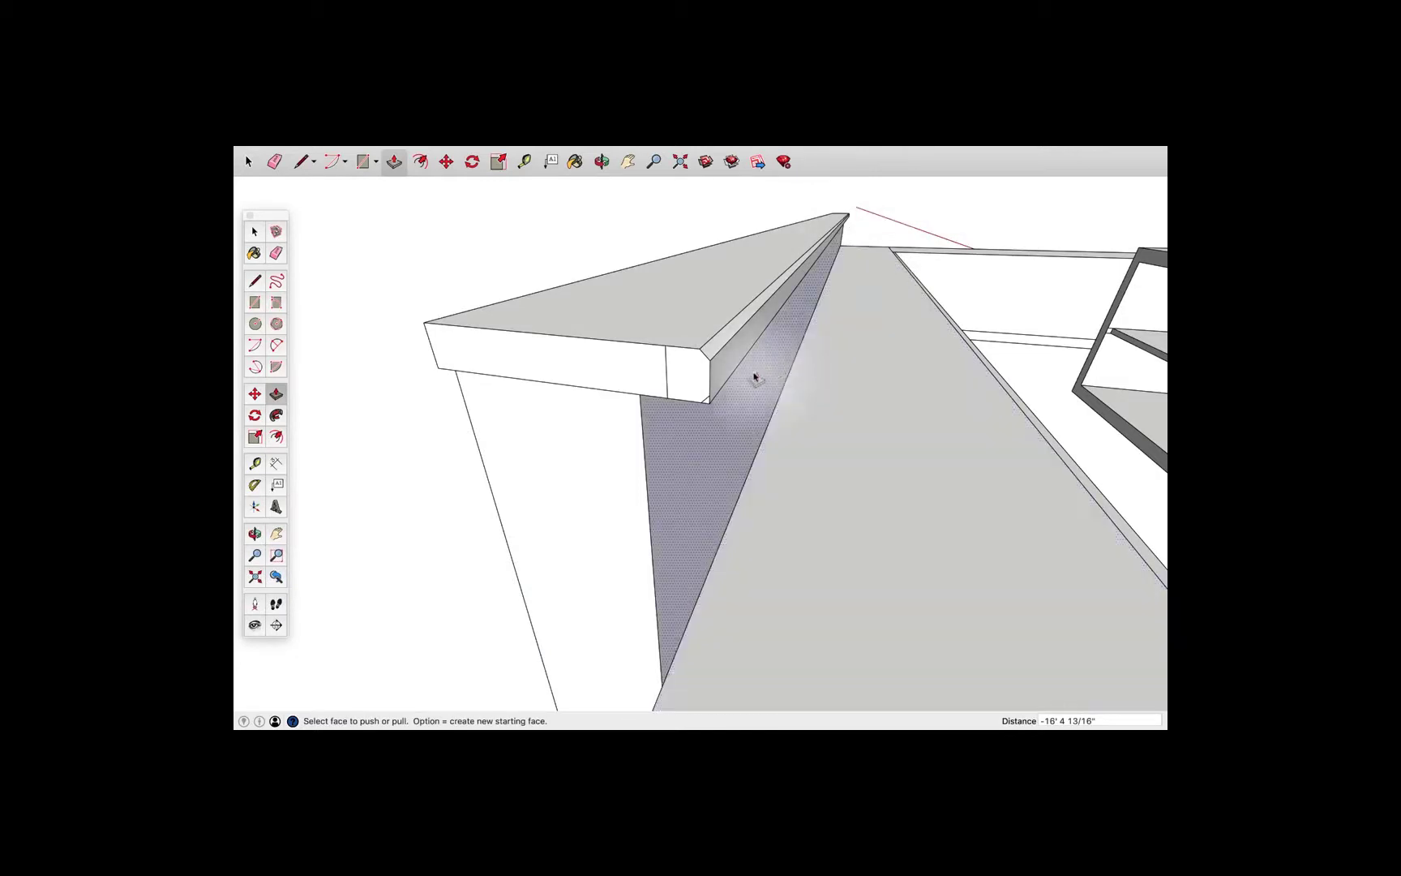
left_click(708, 405)
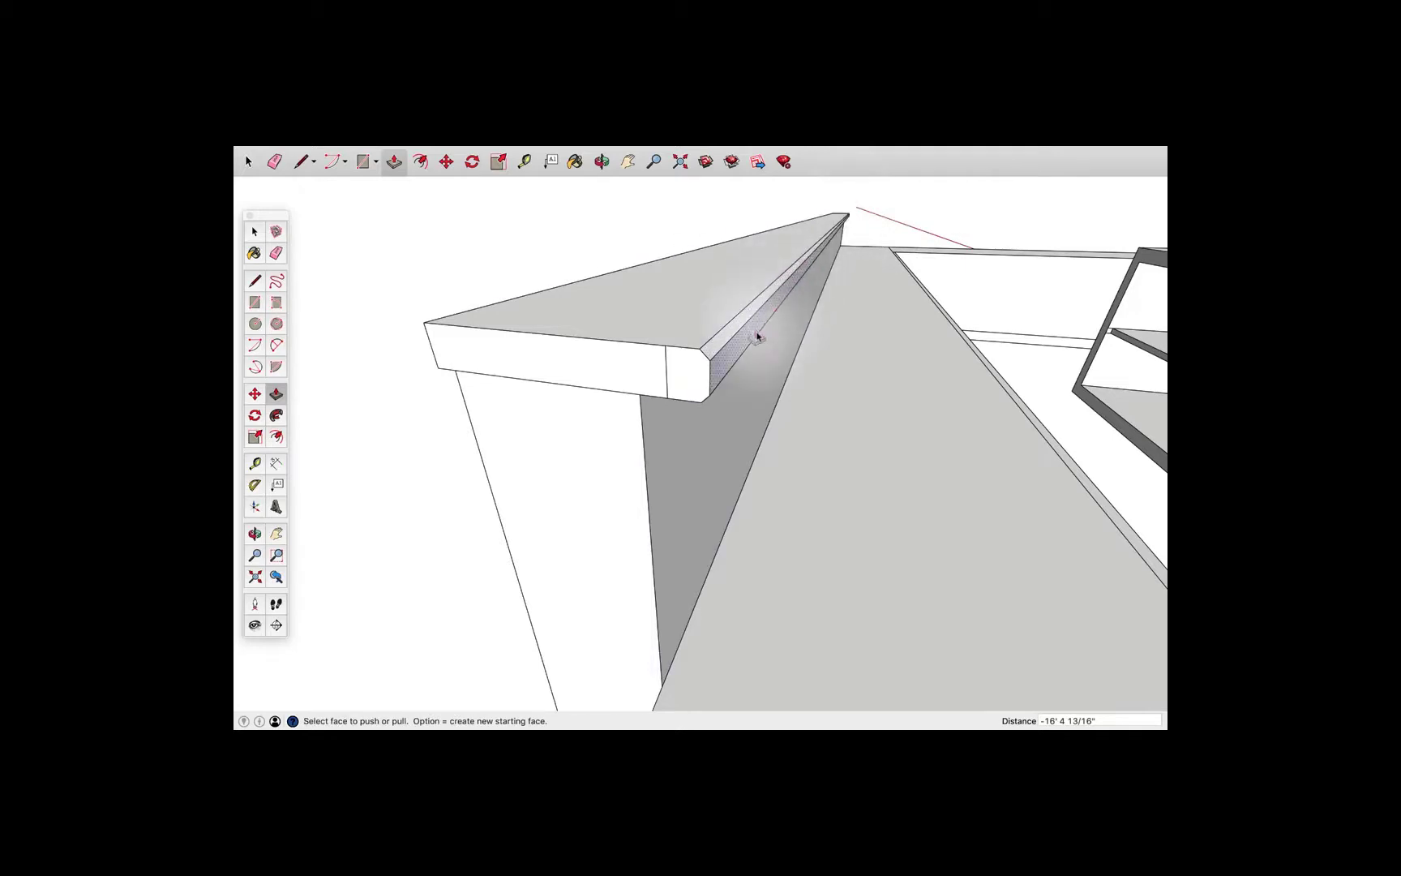
key("e")
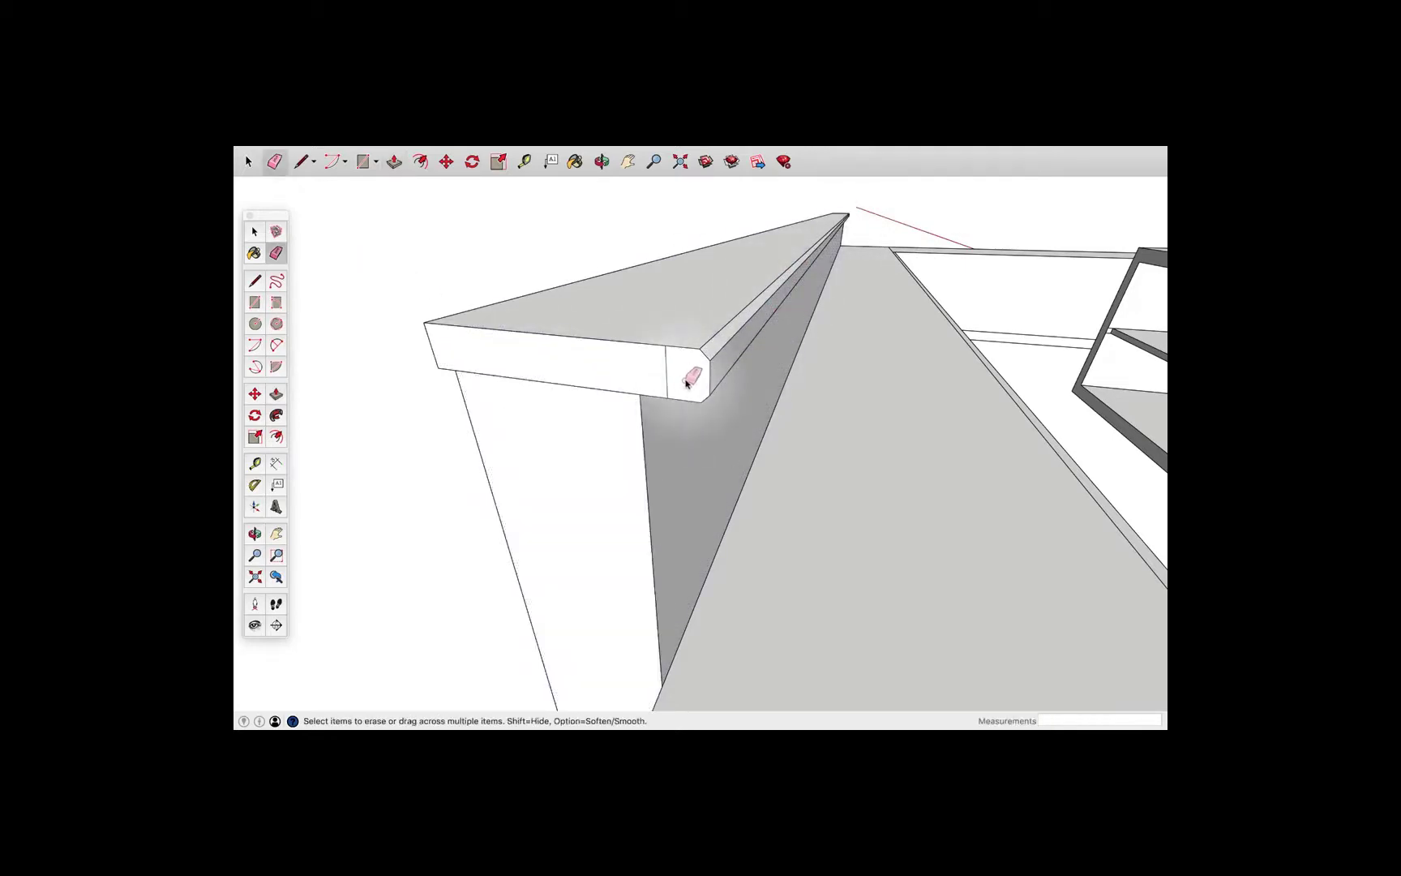
- Separate the ledge slab from the counter's outer face with a lengthwise line and pull its edge out 2 5/8" as an overhang
mouse_move(381, 360)
middle_mouse_down()
mouse_move(557, 371)
mouse_move(509, 389)
mouse_move(622, 368)
mouse_move(542, 385)
mouse_move(803, 388)
mouse_move(540, 415)
mouse_move(660, 431)
mouse_move(645, 444)
mouse_move(766, 476)
mouse_move(794, 464)
middle_mouse_up()
key("e")
key("l")
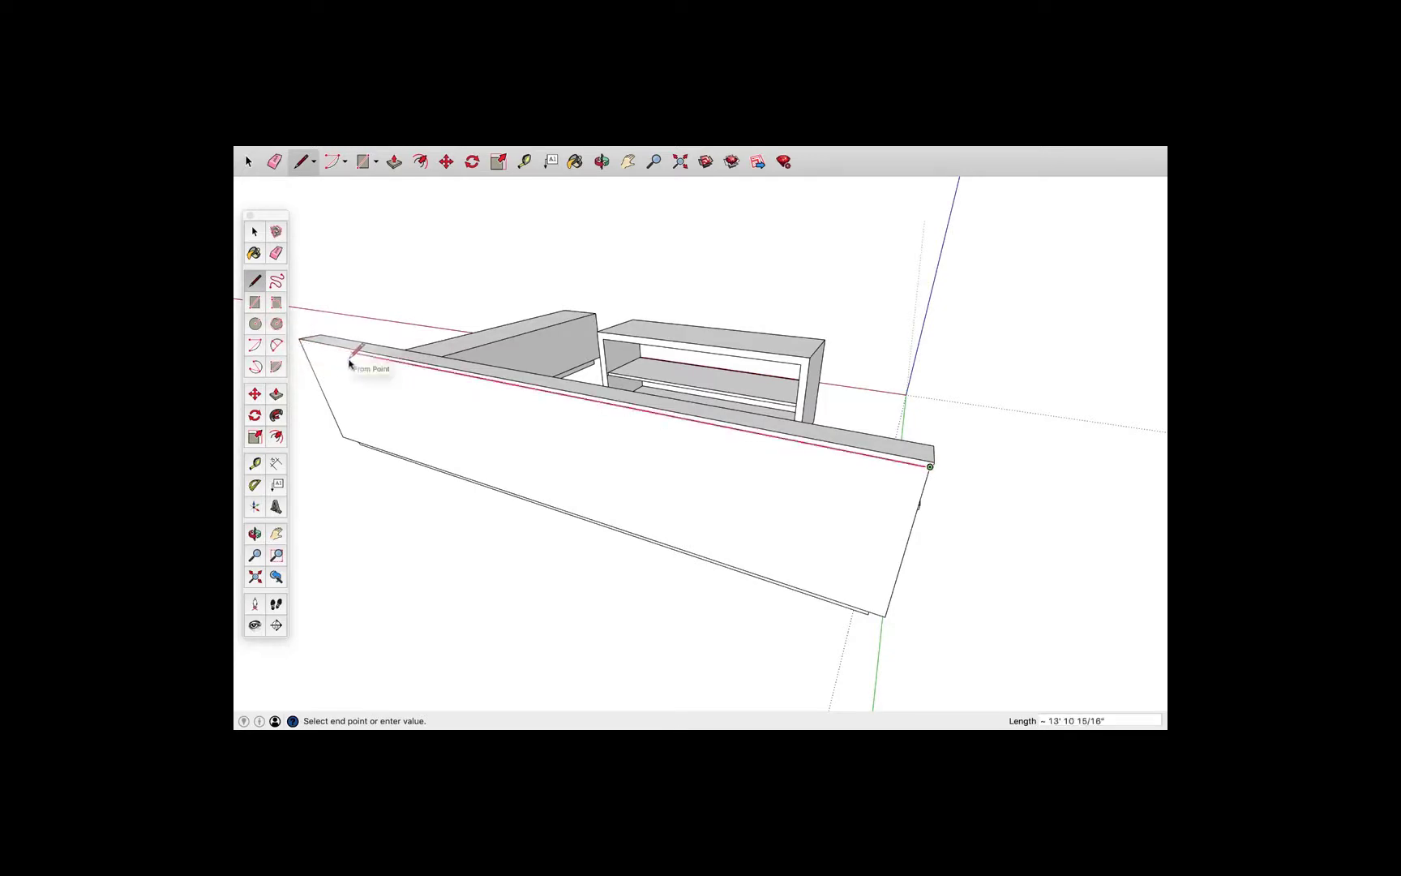
left_click(306, 352)
middle_click_drag(891, 450, 807, 463)
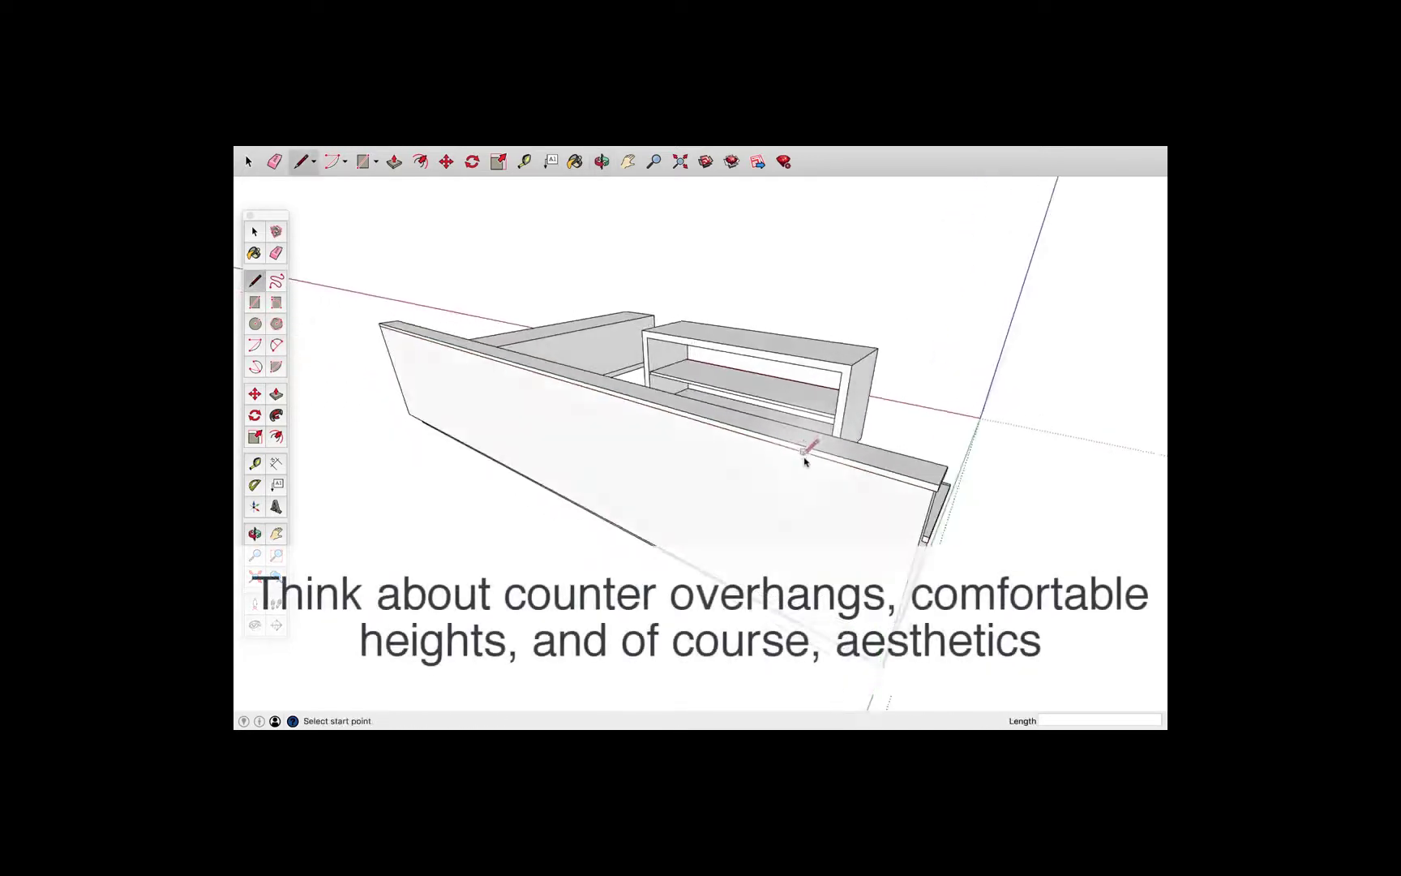
scroll(815, 469, "up", 2)
key("p")
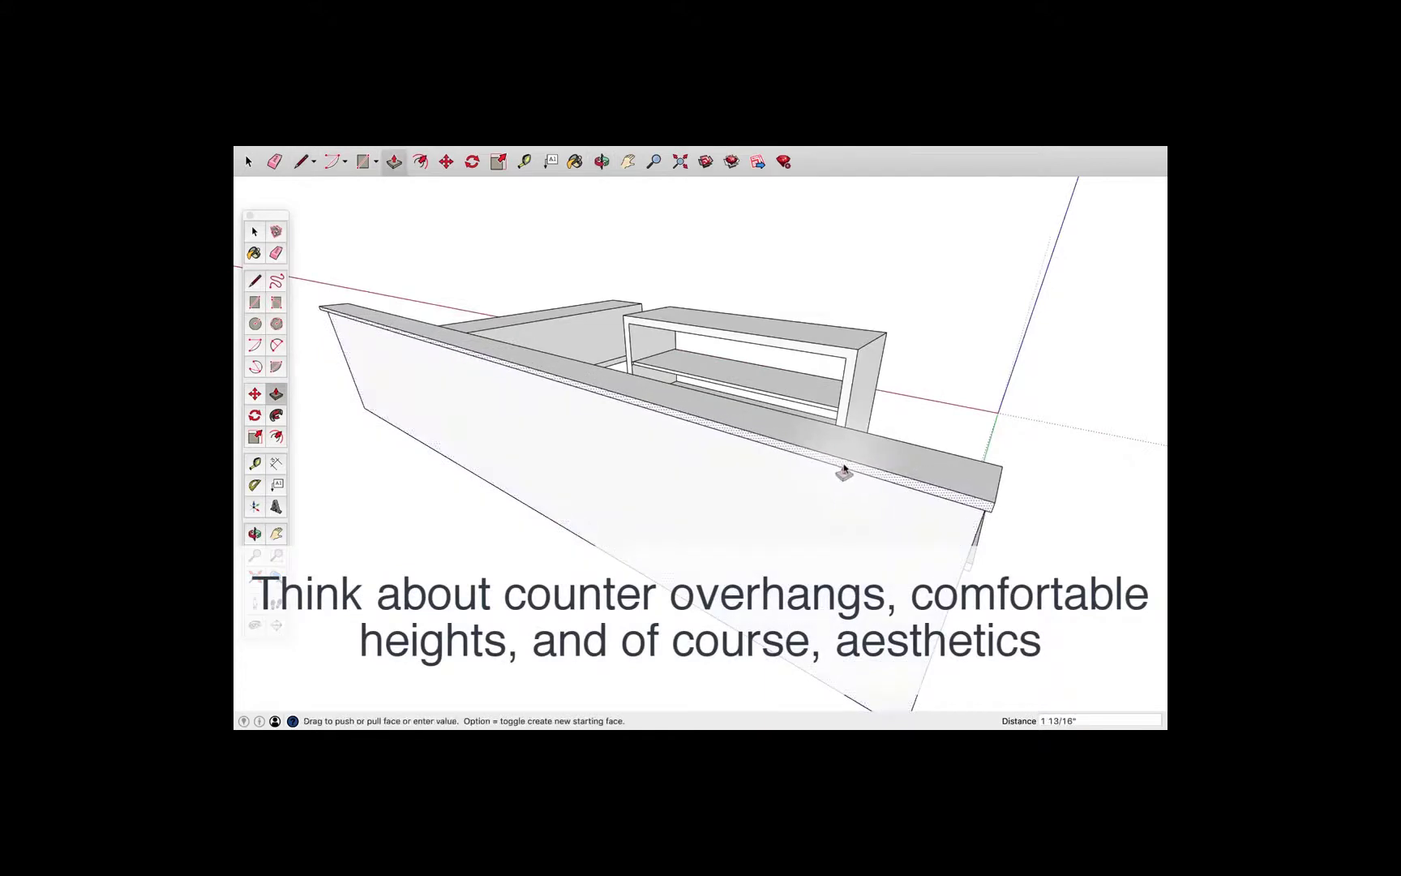
left_click(843, 472)
- Draw a cabinet door rectangle about 1' 9 5/8" by 11 5/16" near the end of the counter's inner face
mouse_move(838, 475)
middle_mouse_down()
mouse_move(703, 367)
mouse_move(744, 460)
mouse_move(682, 400)
mouse_move(680, 355)
middle_mouse_up()
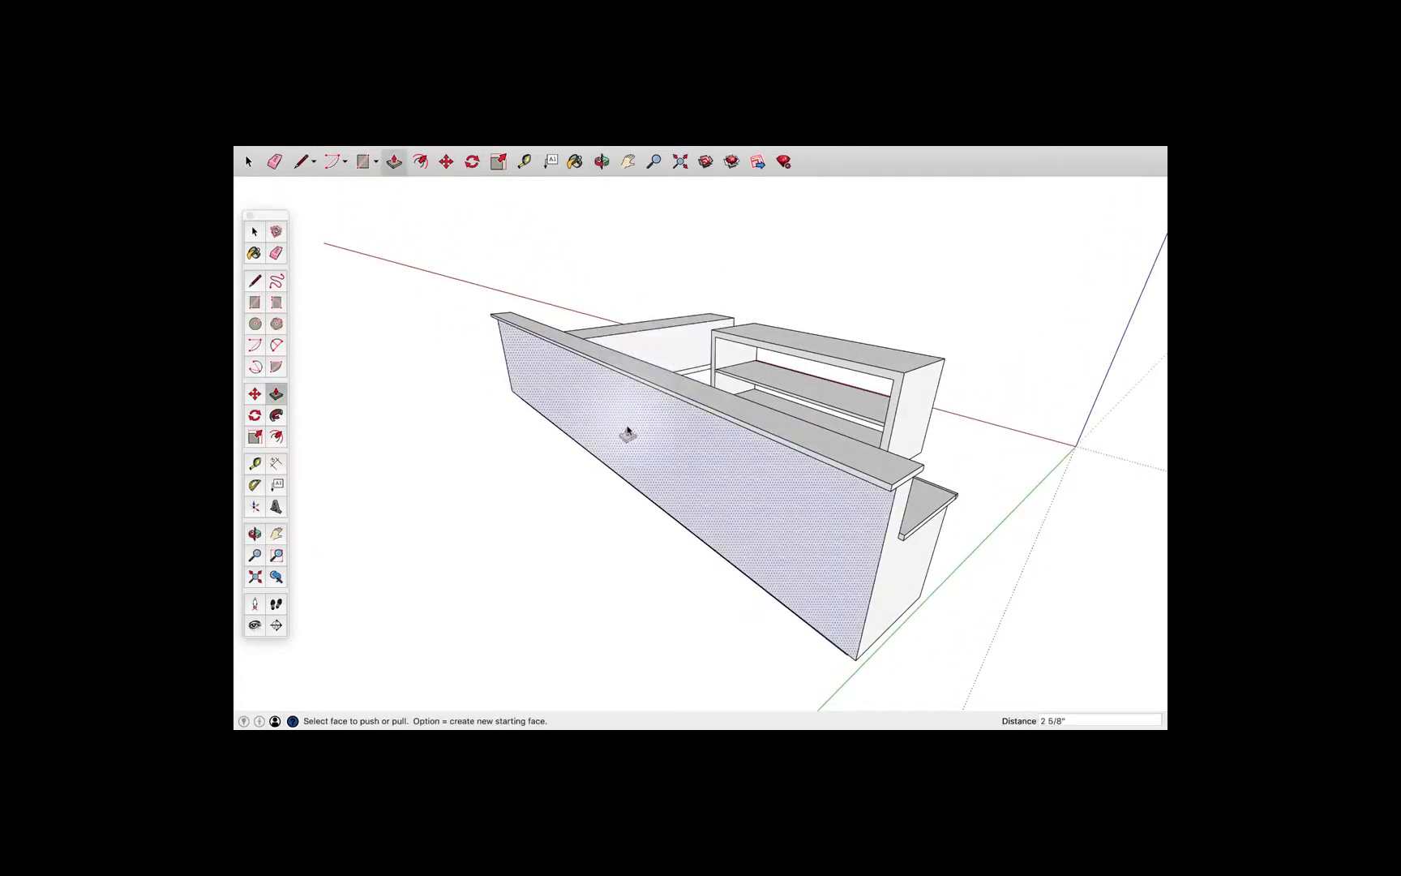
mouse_move(629, 434)
middle_mouse_down()
mouse_move(507, 378)
mouse_move(395, 406)
mouse_move(506, 428)
middle_mouse_up()
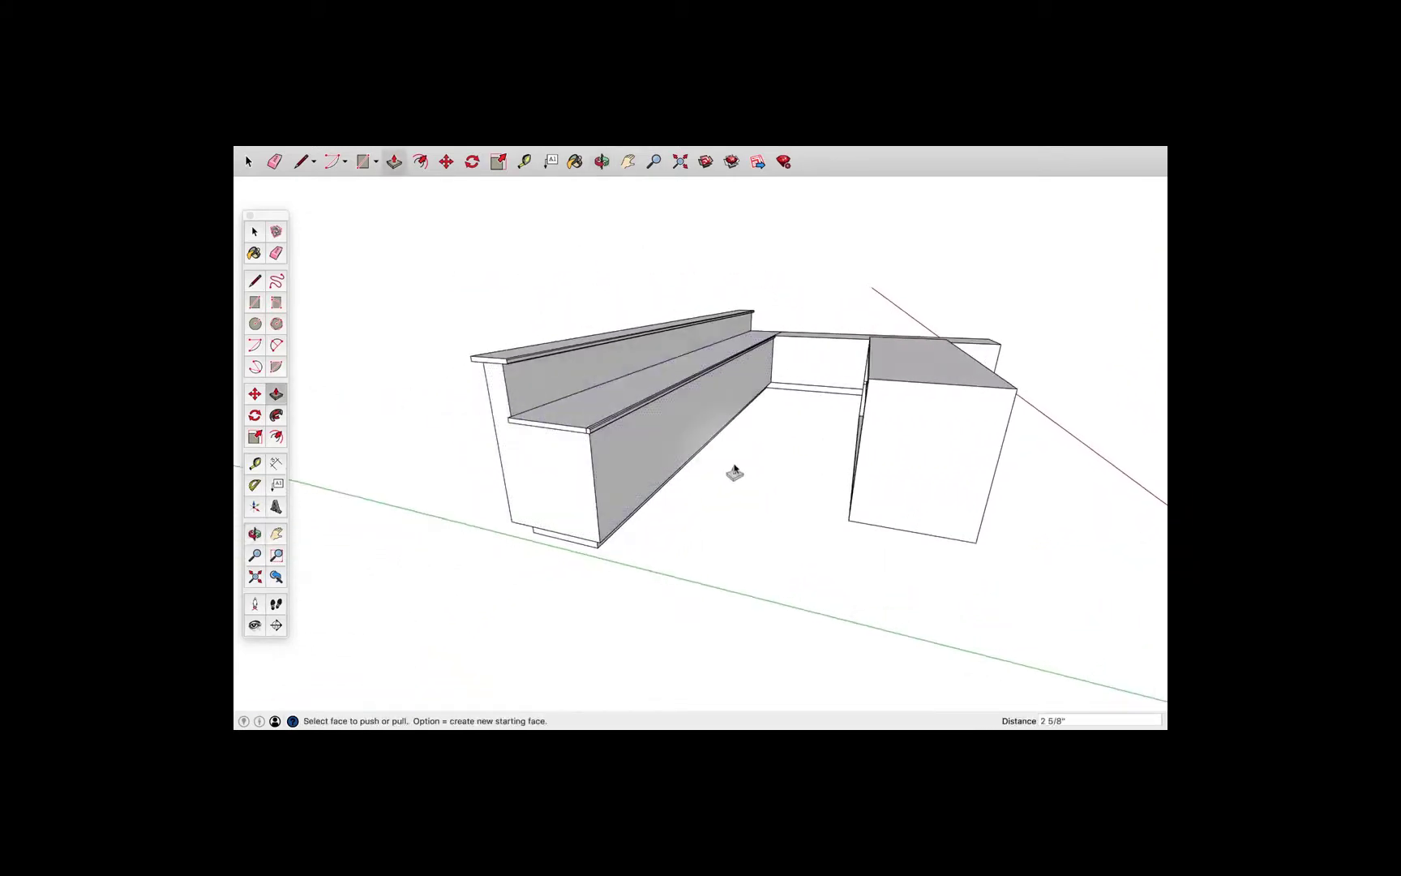
middle_click_drag(734, 470, 672, 437)
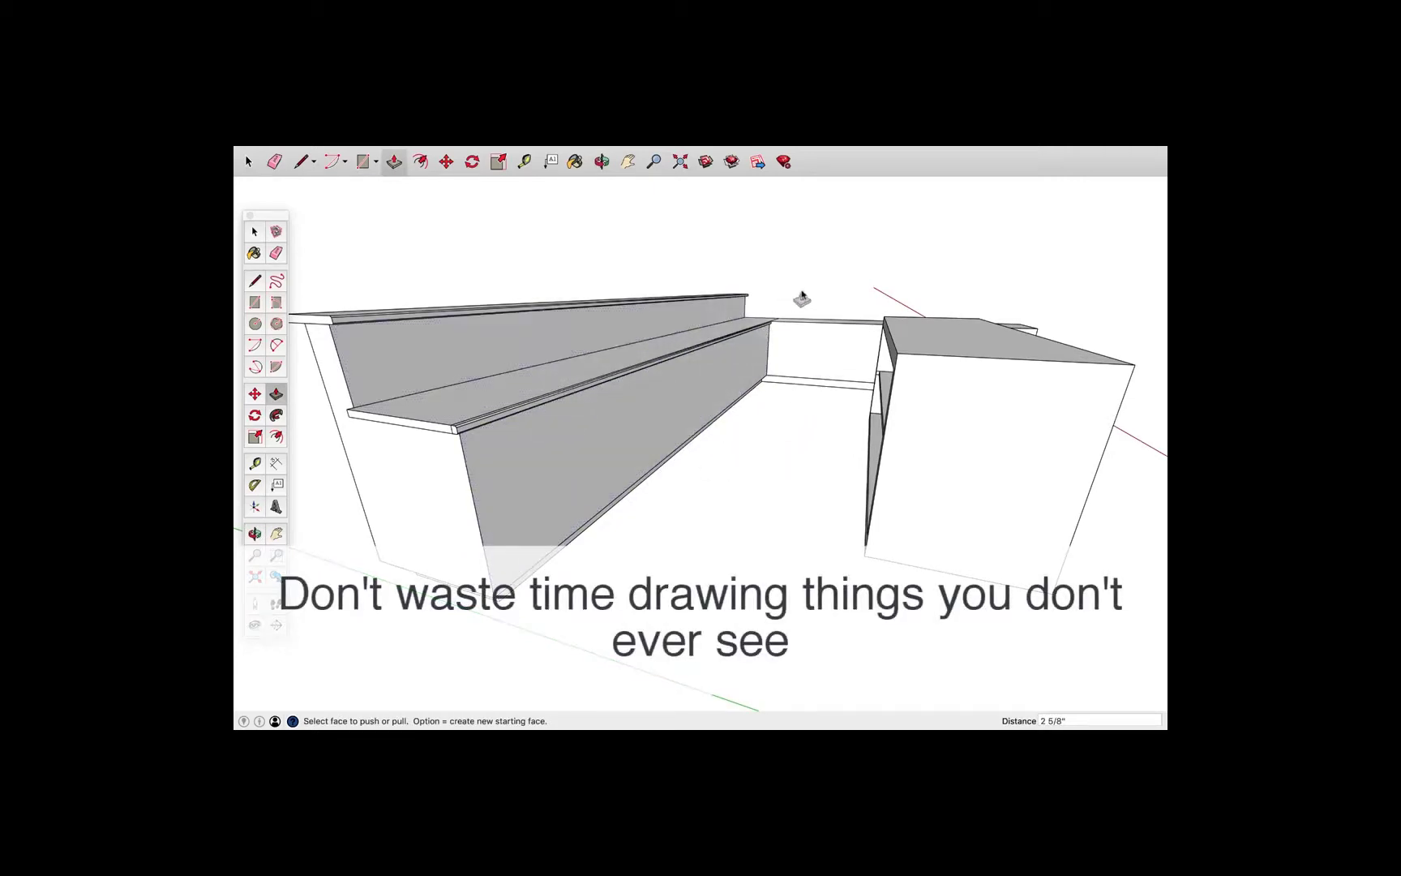
middle_click_drag(909, 396, 966, 394)
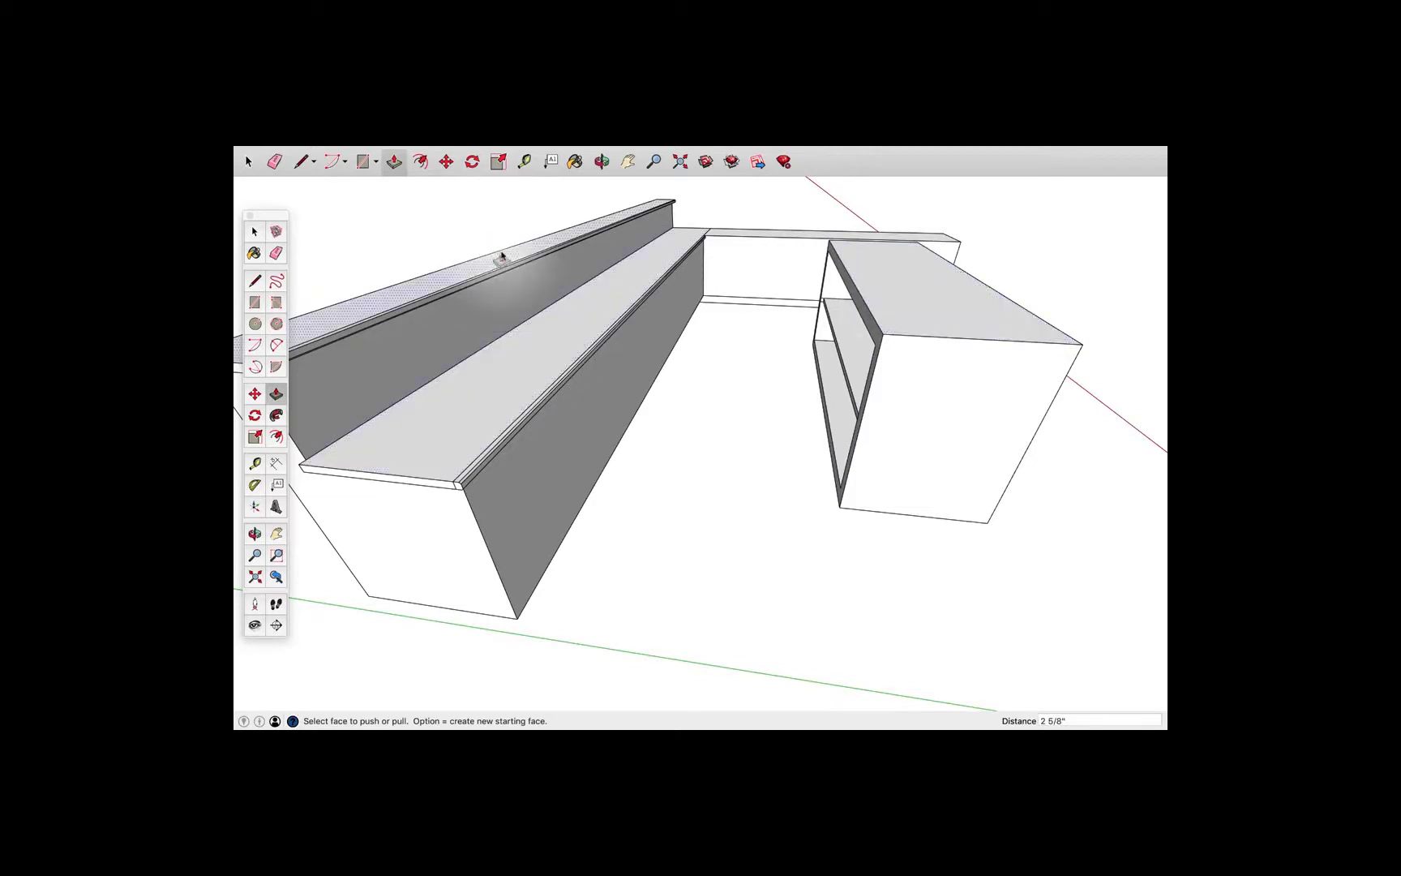
middle_click_drag(650, 406, 485, 350)
scroll(479, 356, "up", 2)
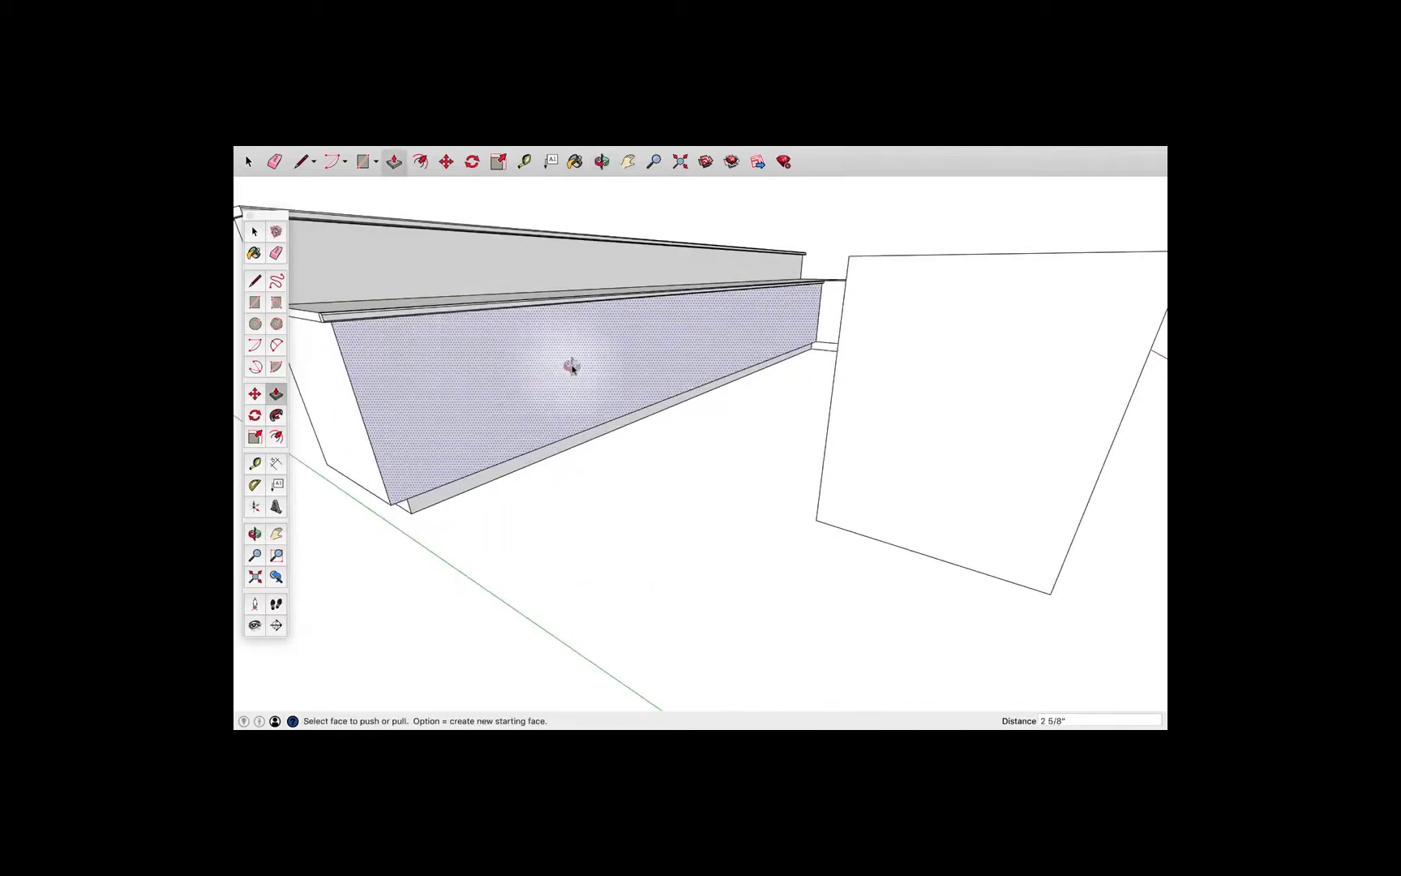
left_click(255, 302)
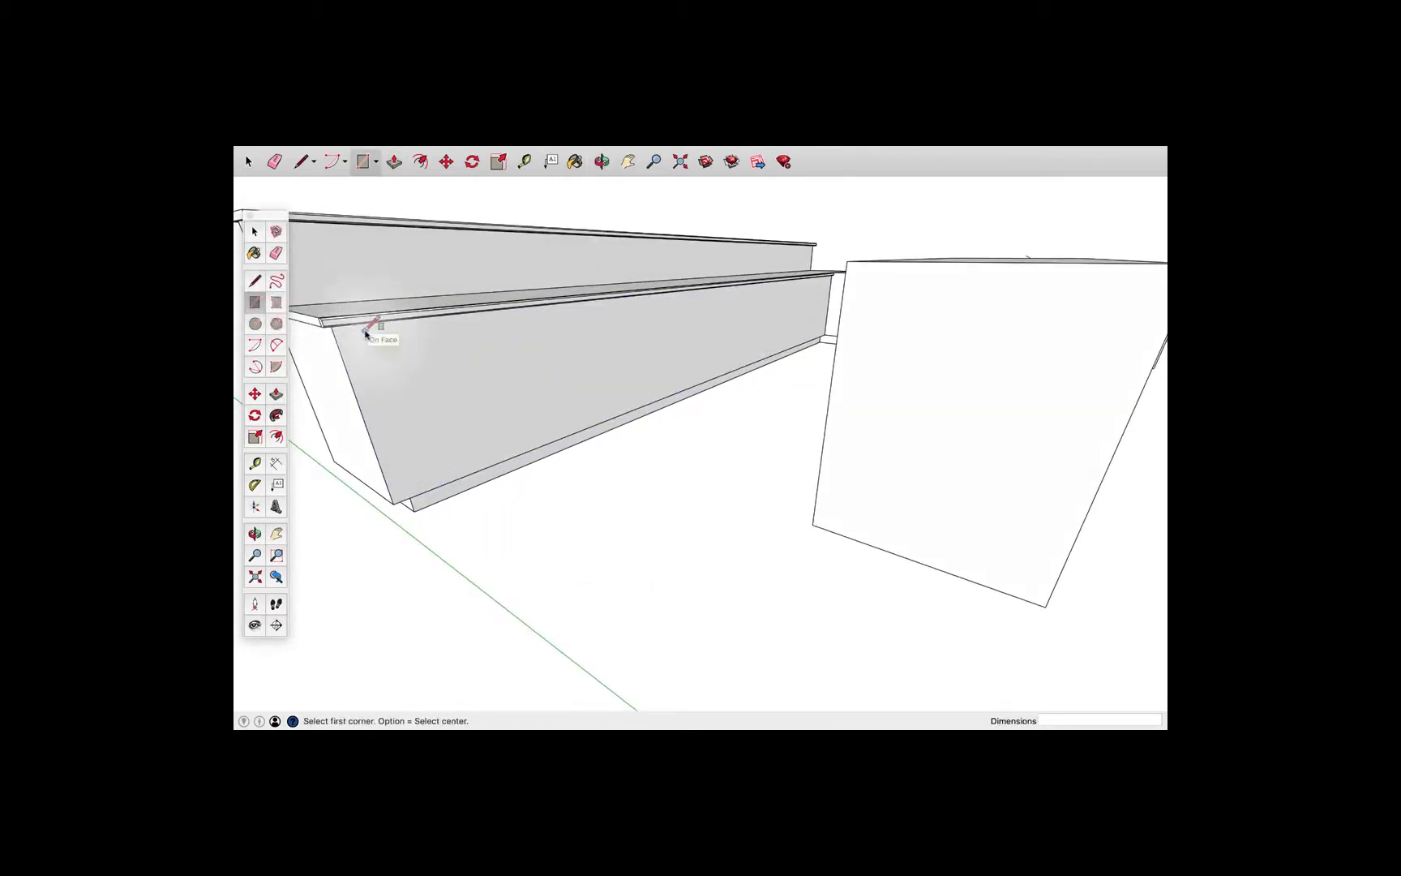
left_click(365, 330)
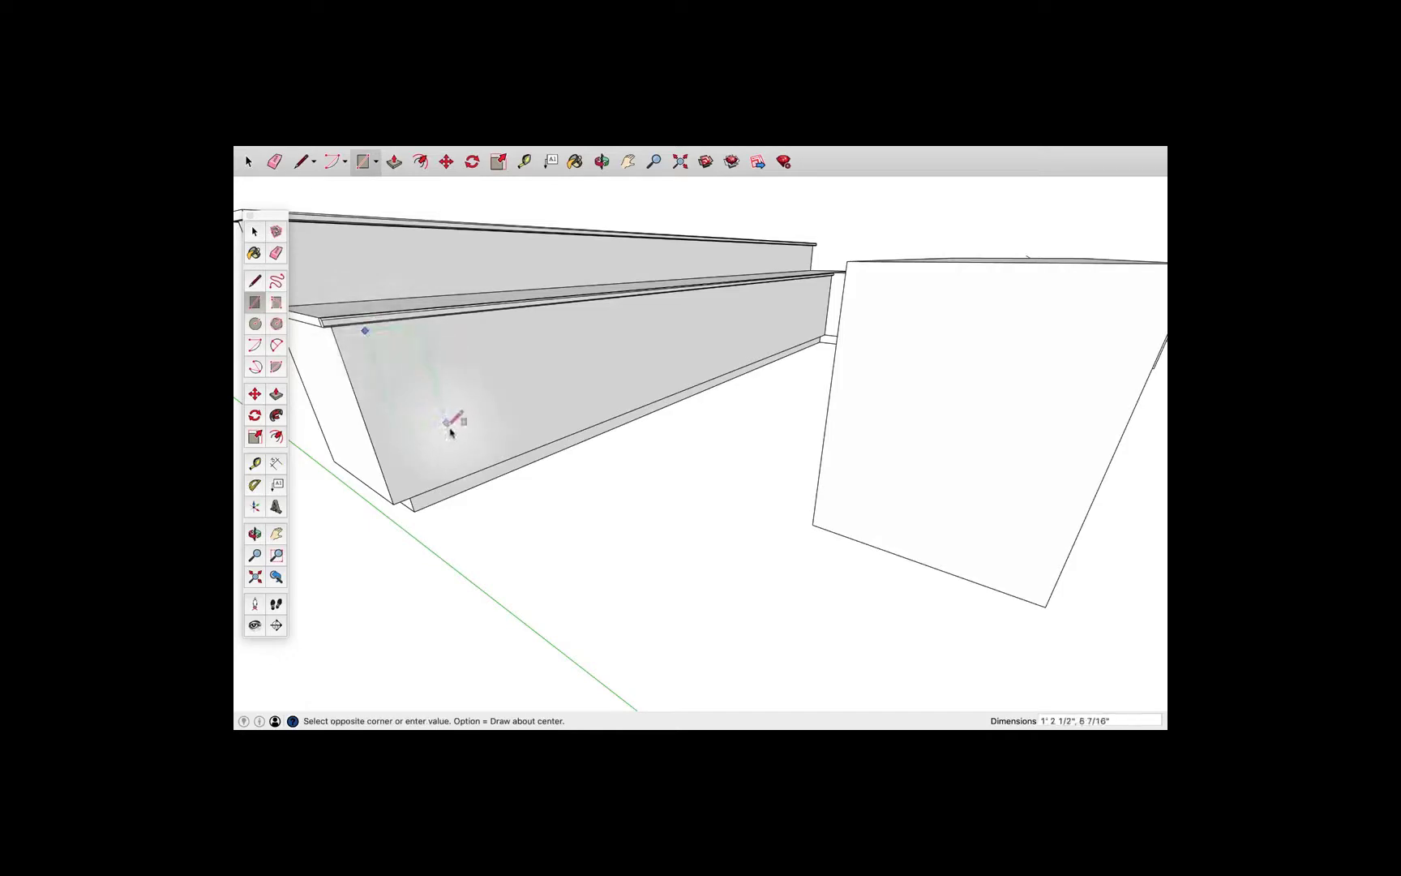
left_click(486, 454)
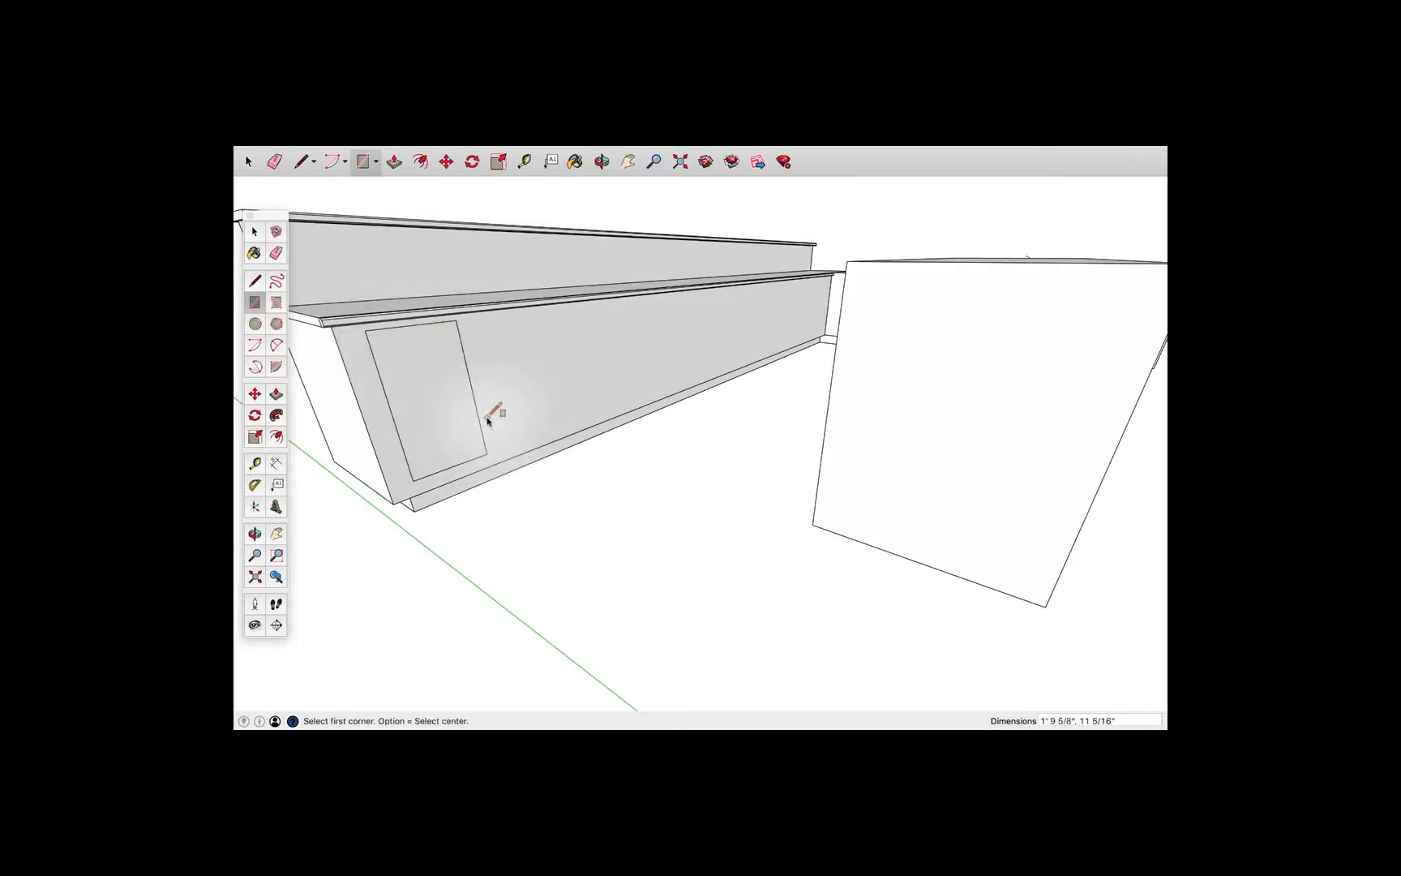
- Turn the door rectangle into a component named "Cabinet"
key("space")
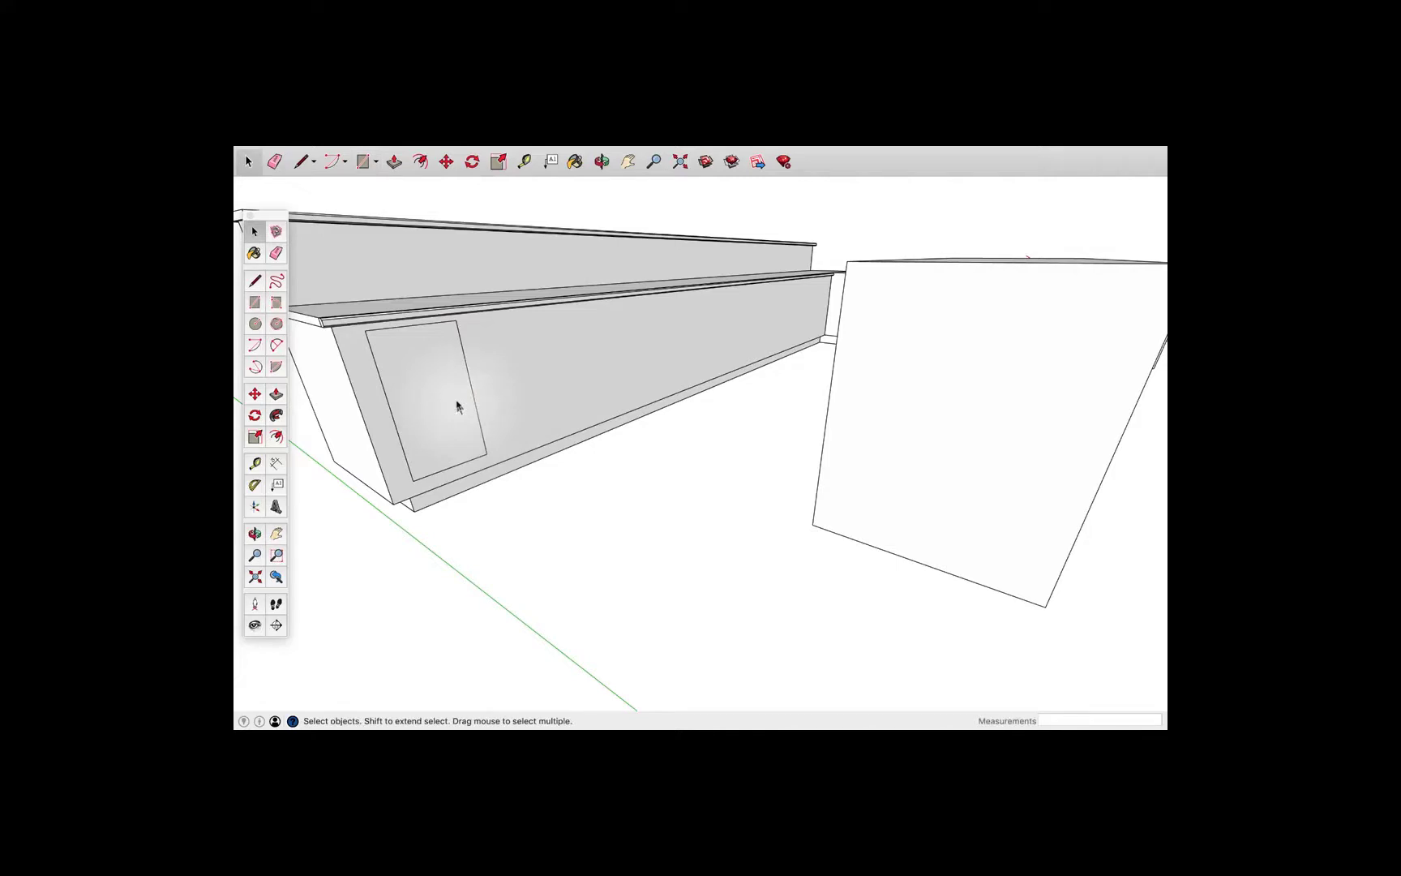
left_click(458, 407)
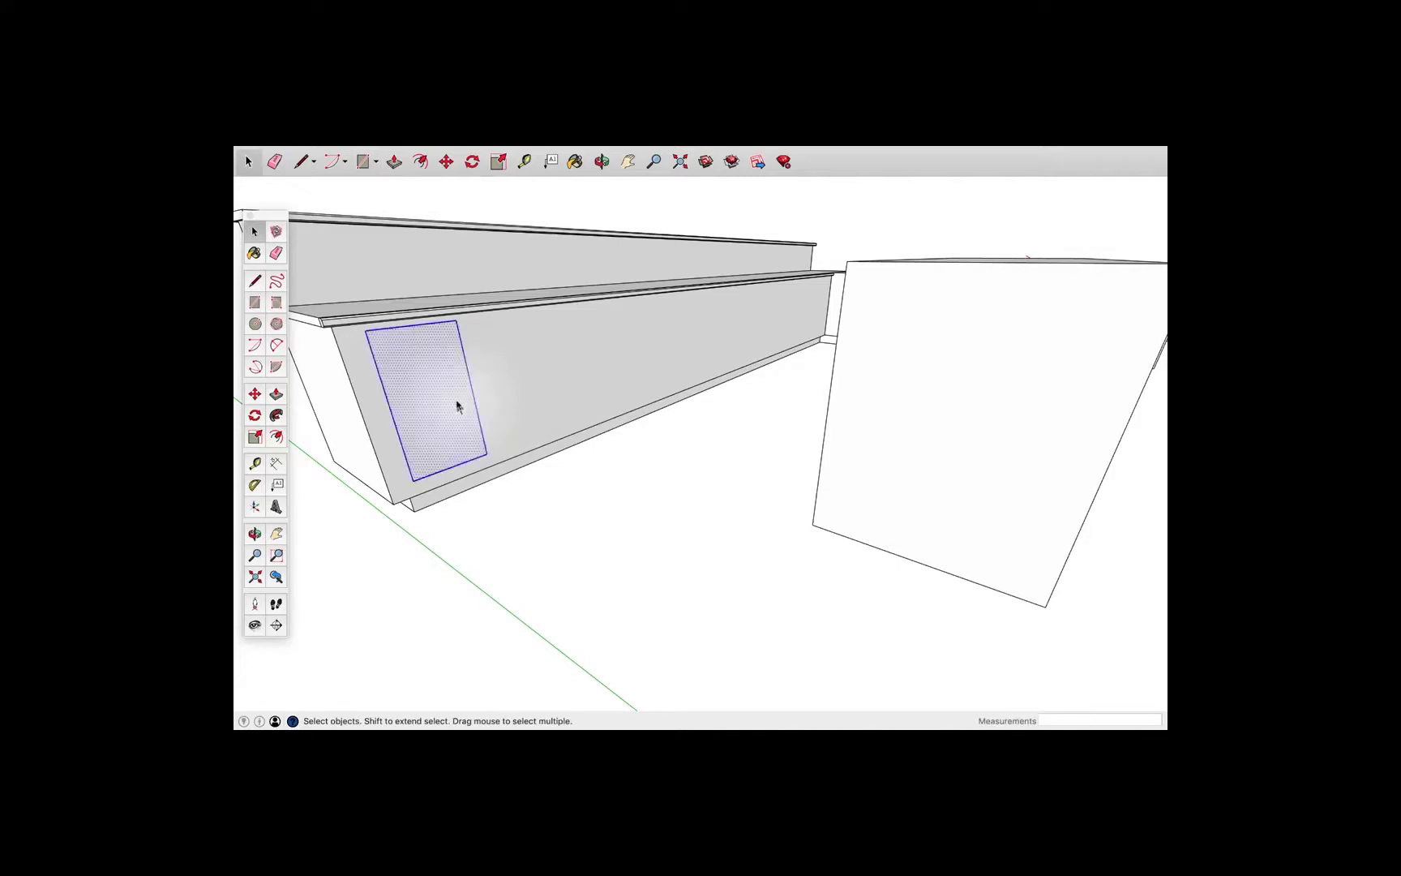
right_click(422, 381)
left_click(471, 470)
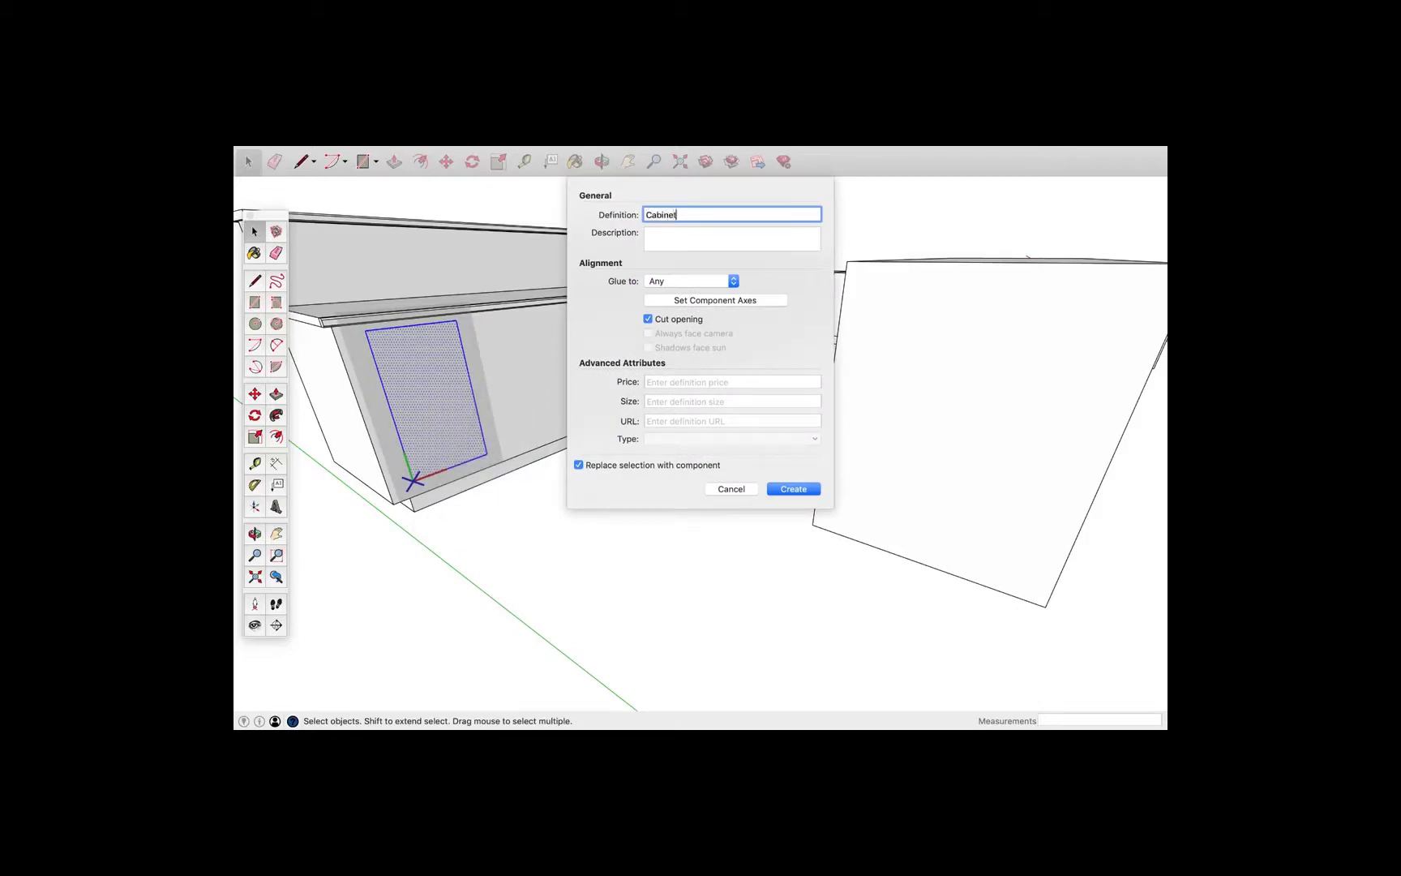
key("Return")
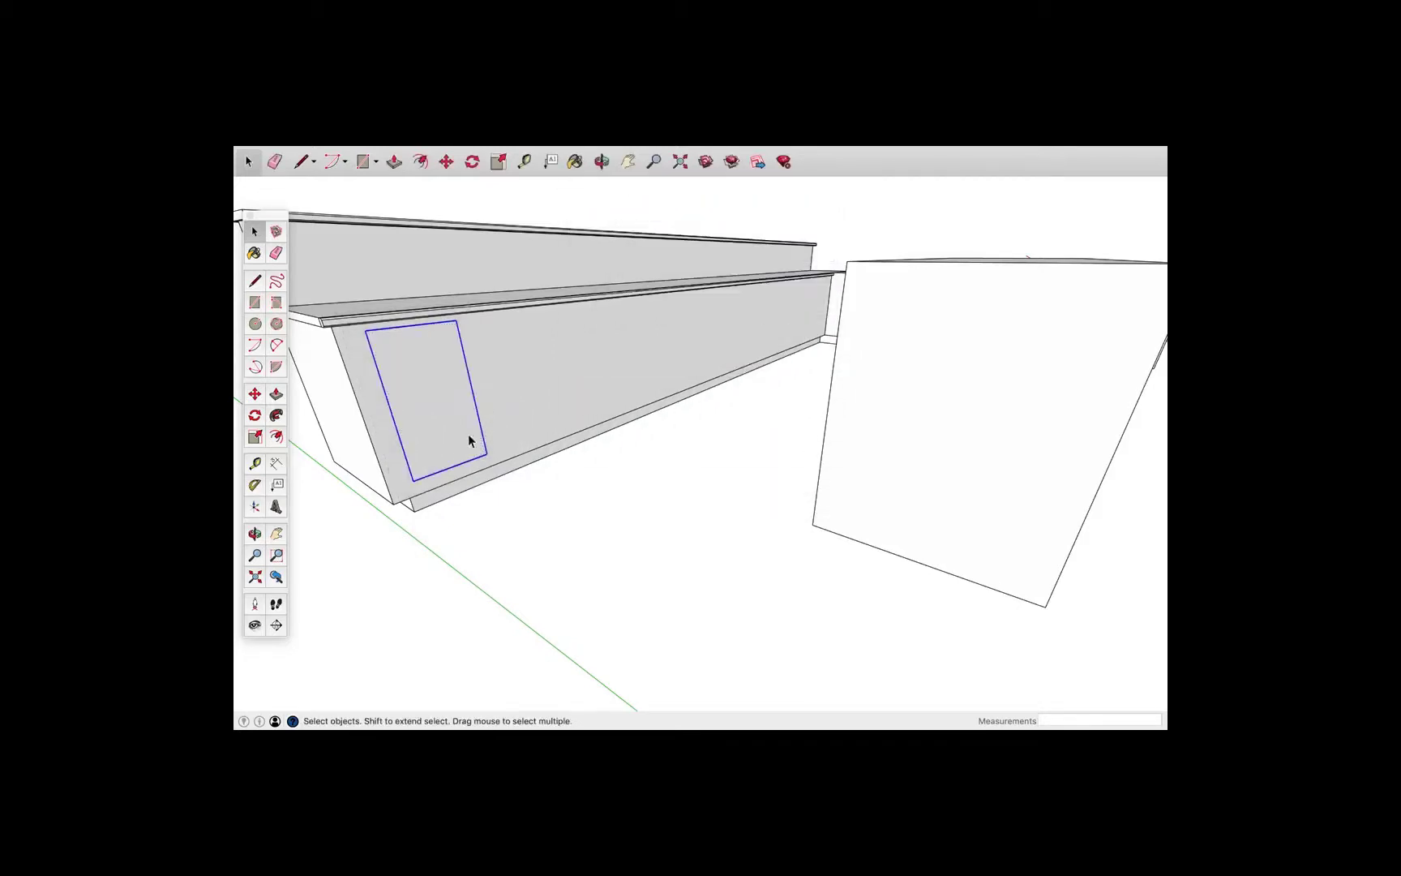
- Open the Cabinet component for editing with the rest of the model shown, and push/pull its face 1 3/8"
scroll(466, 456, "up", 2)
double_click(464, 459)
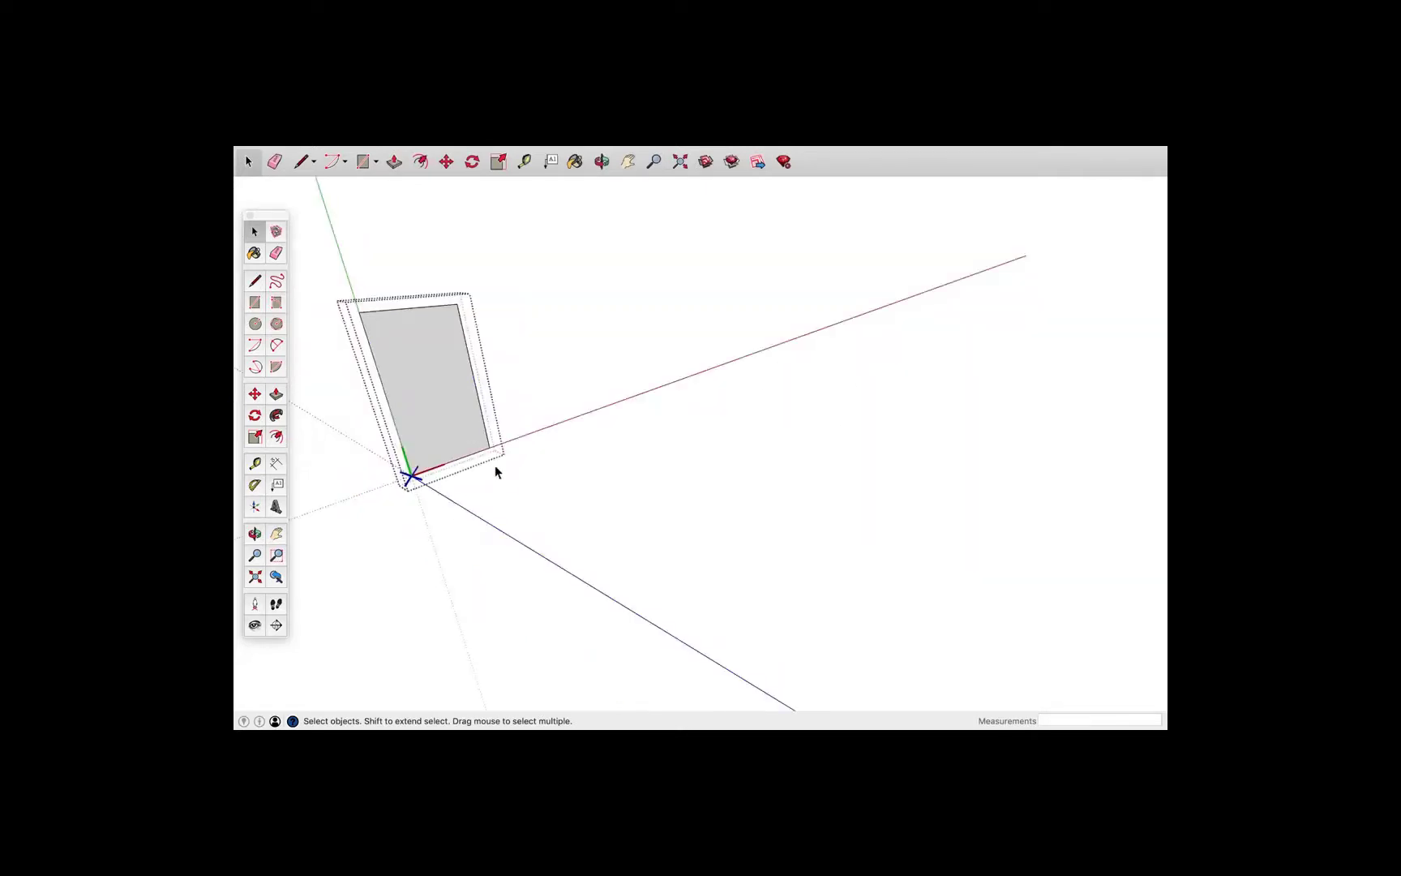
key("shift+h")
middle_click_drag(453, 420, 397, 388)
key("p")
left_click_drag(420, 375, 427, 377)
scroll(431, 381, "up", 2)
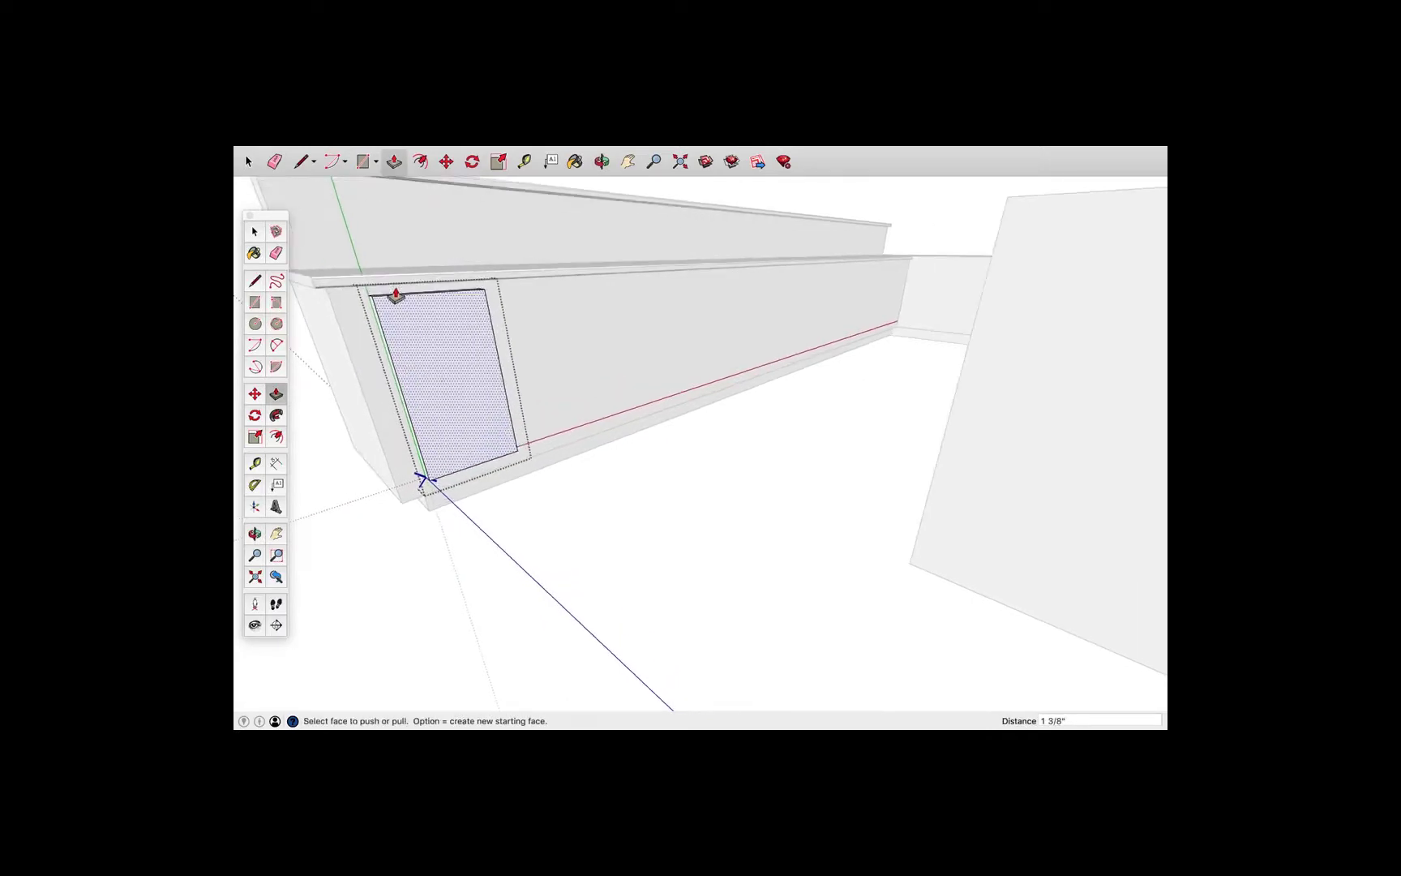
- Offset the door's face edges inward twice, by about 11/16" each, and recess the center panel 1"
left_click(420, 161)
left_click(454, 294)
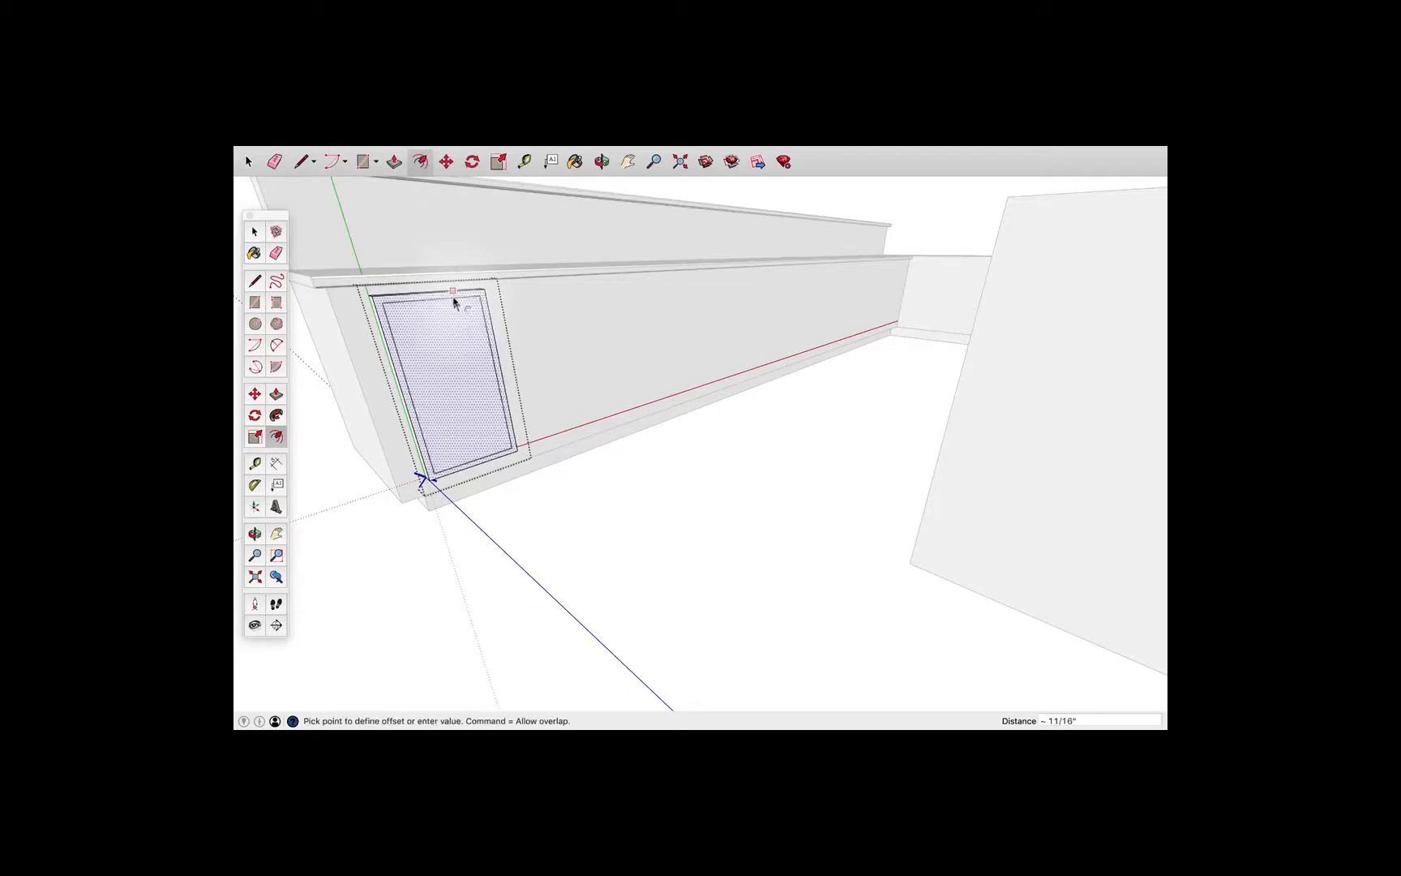
left_click(454, 300)
key("p")
scroll(457, 337, "up", 5)
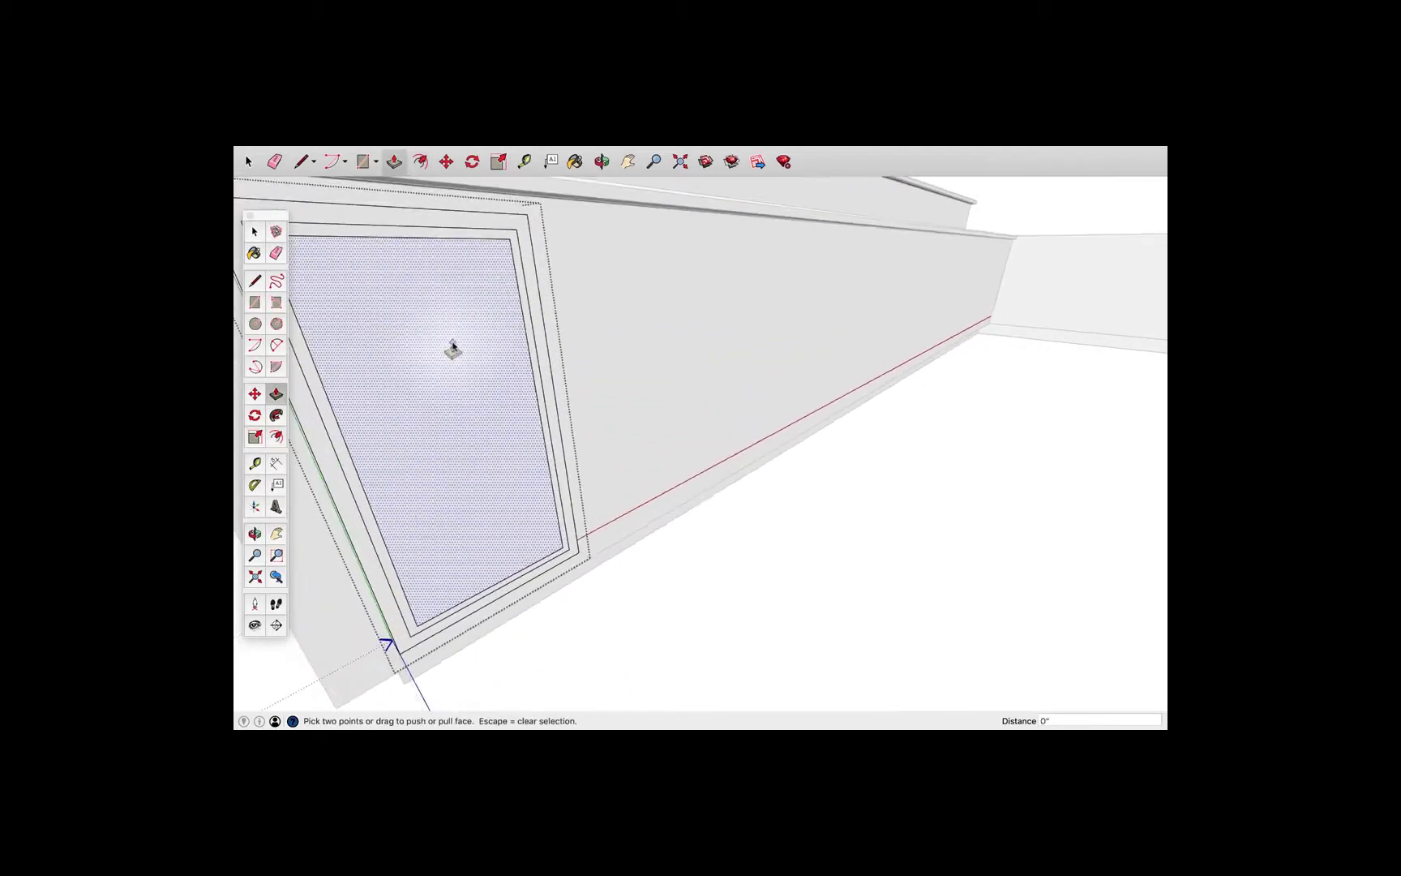
type("1")
key("Return")
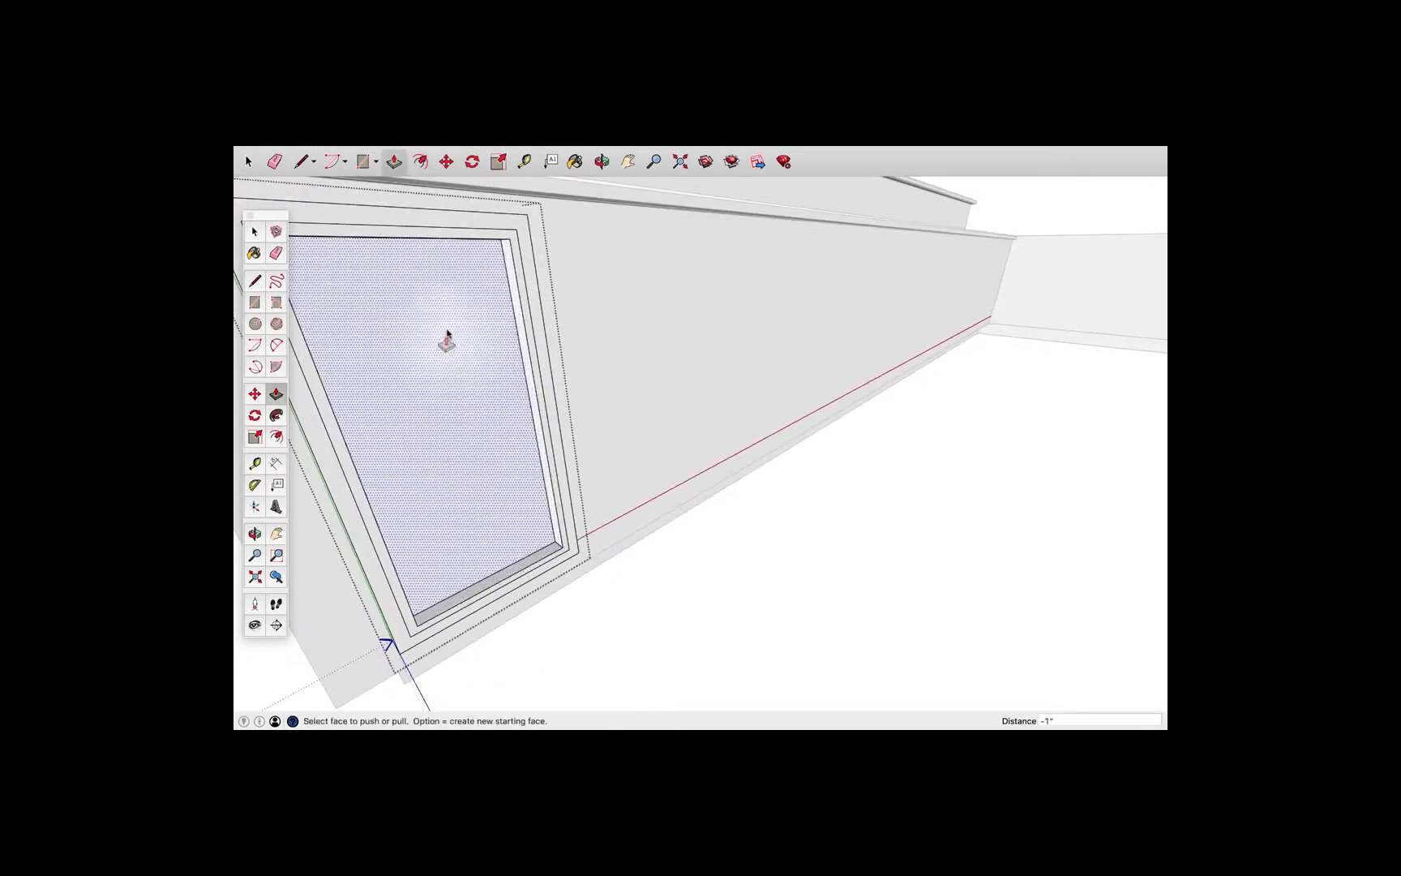
- Recess the narrow band surrounding the door's center panel by 3/8" with Push/Pull
left_click(442, 236)
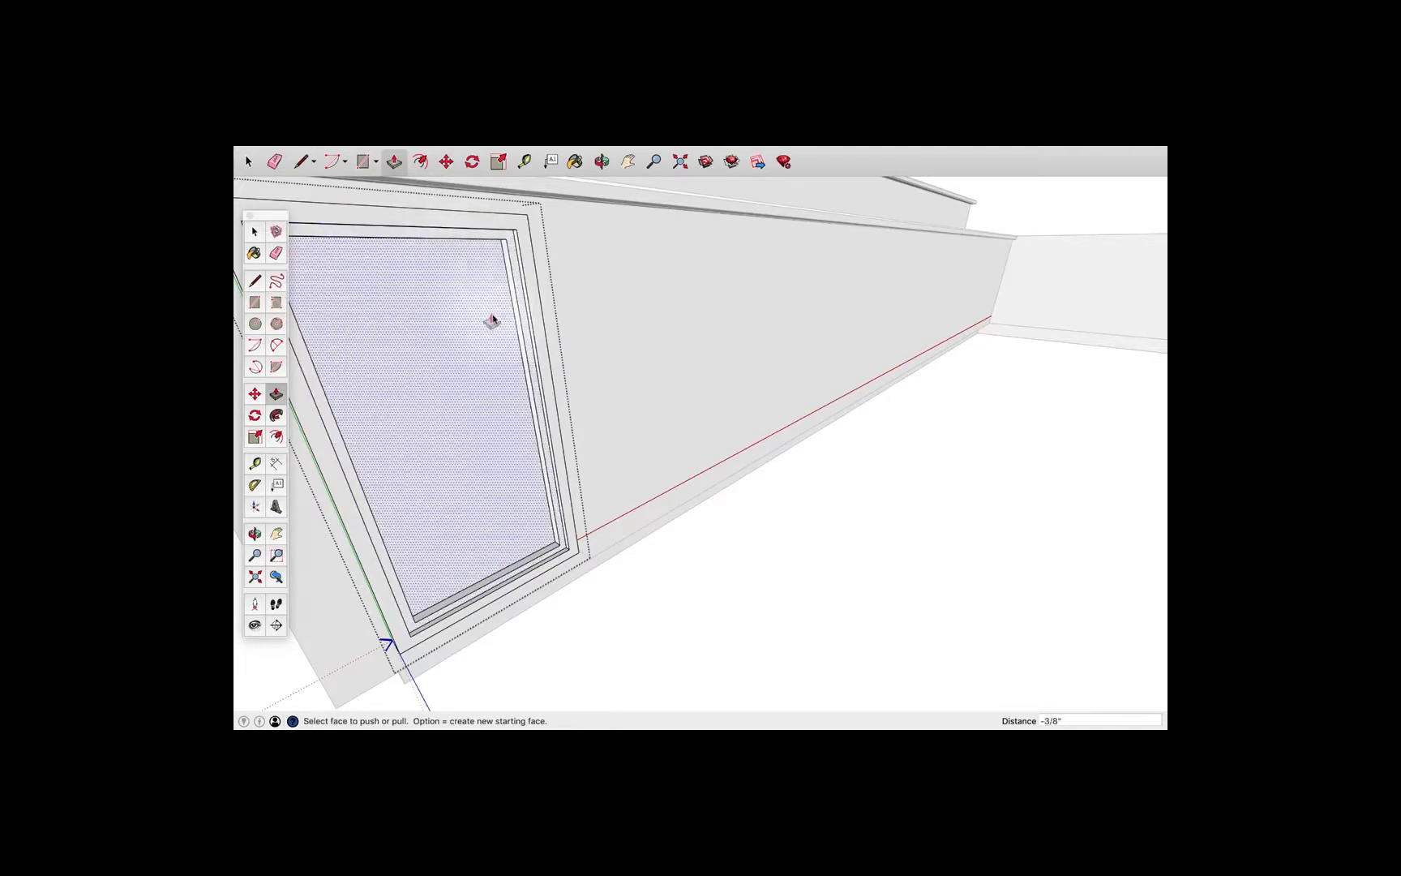
scroll(495, 328, "down", 2)
scroll(554, 383, "up", 3)
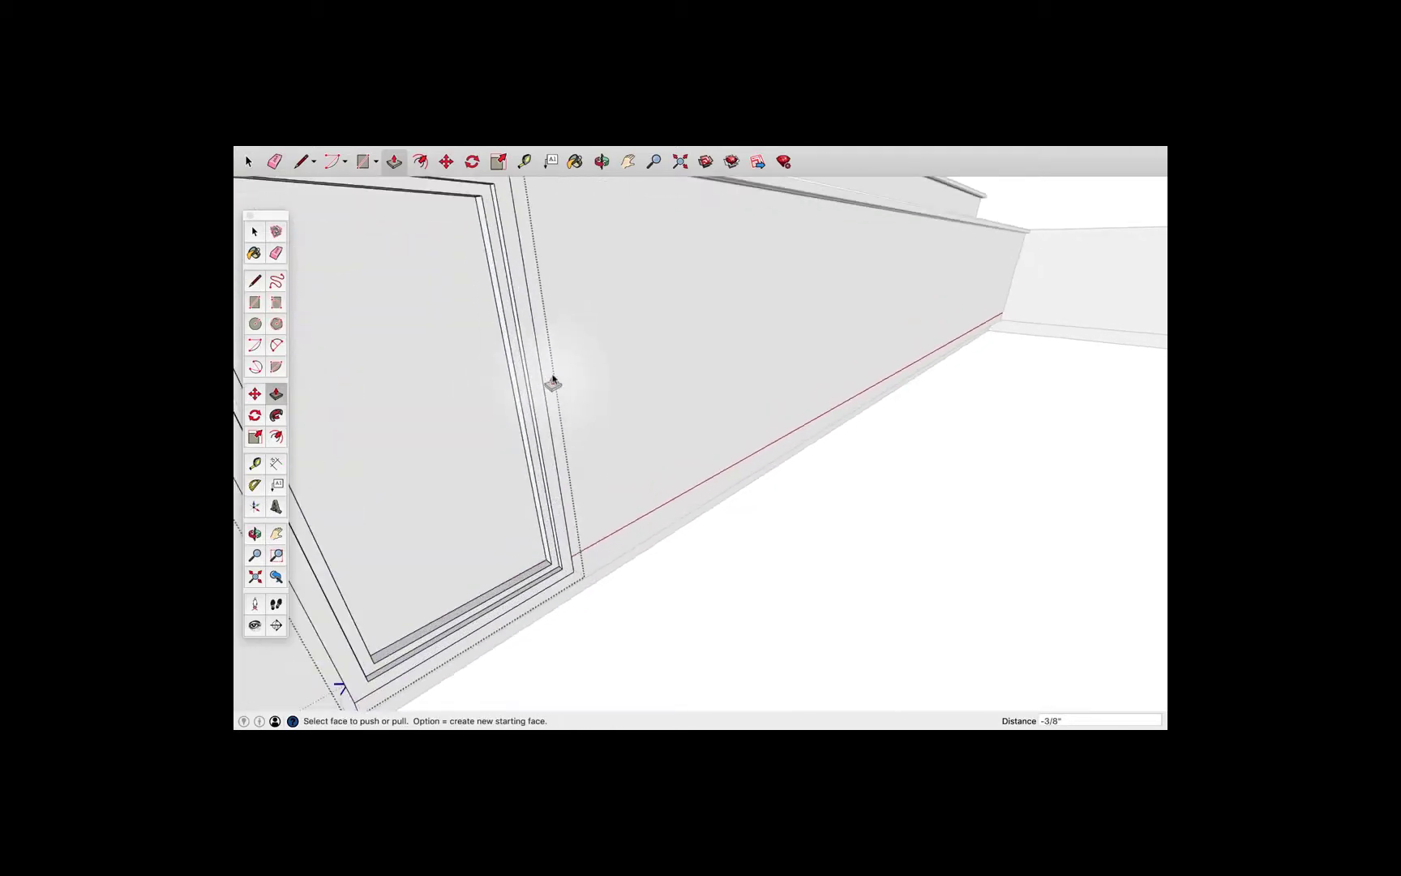
- Draw a knob circle with a radius of about 3/16" on the door frame's side strip farther from the counter end
key("space")
scroll(543, 391, "down", 2)
left_click(541, 397)
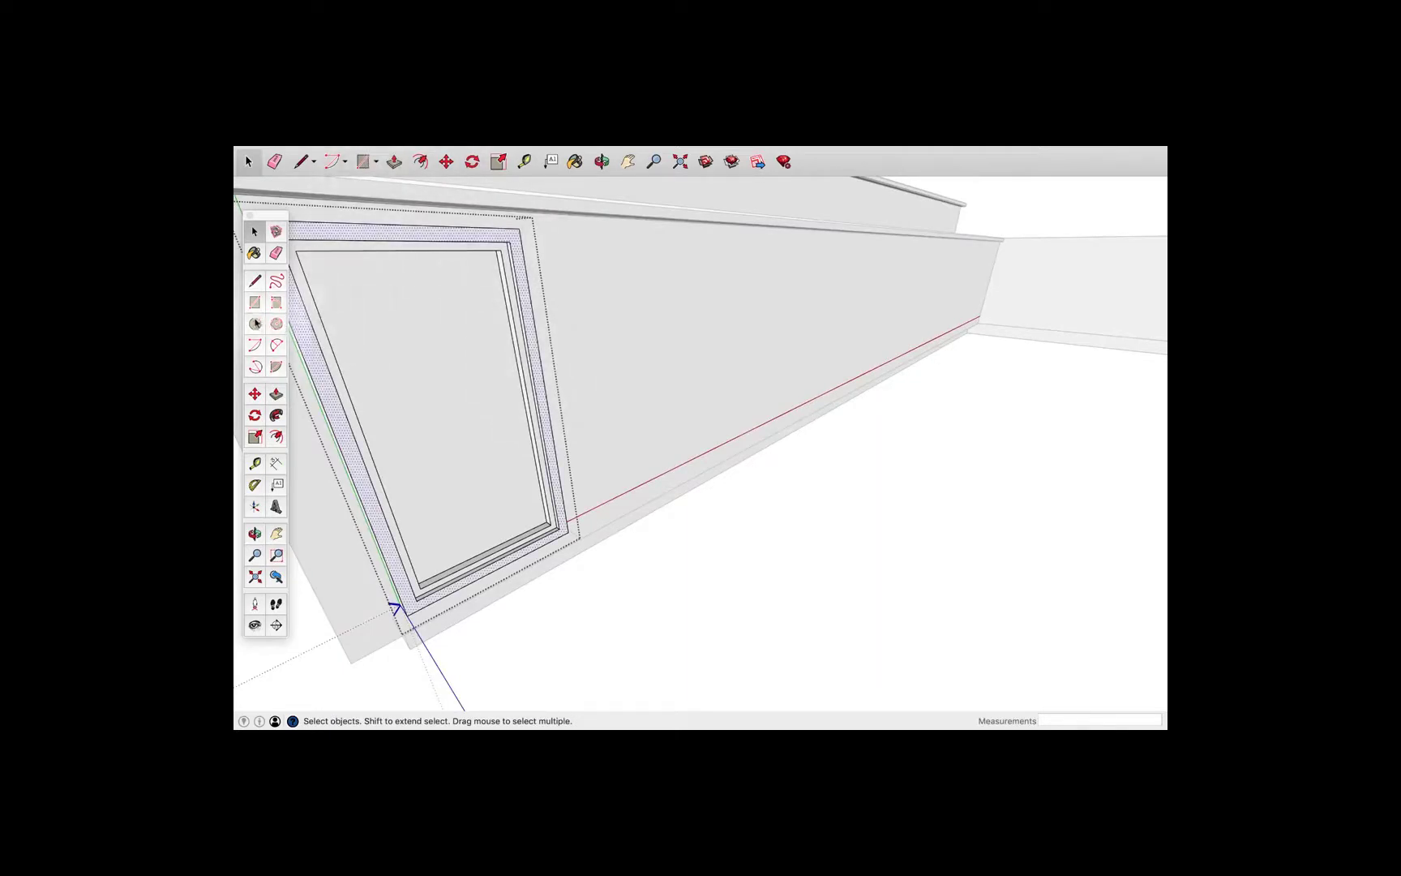
left_click(254, 323)
scroll(535, 389, "up", 5)
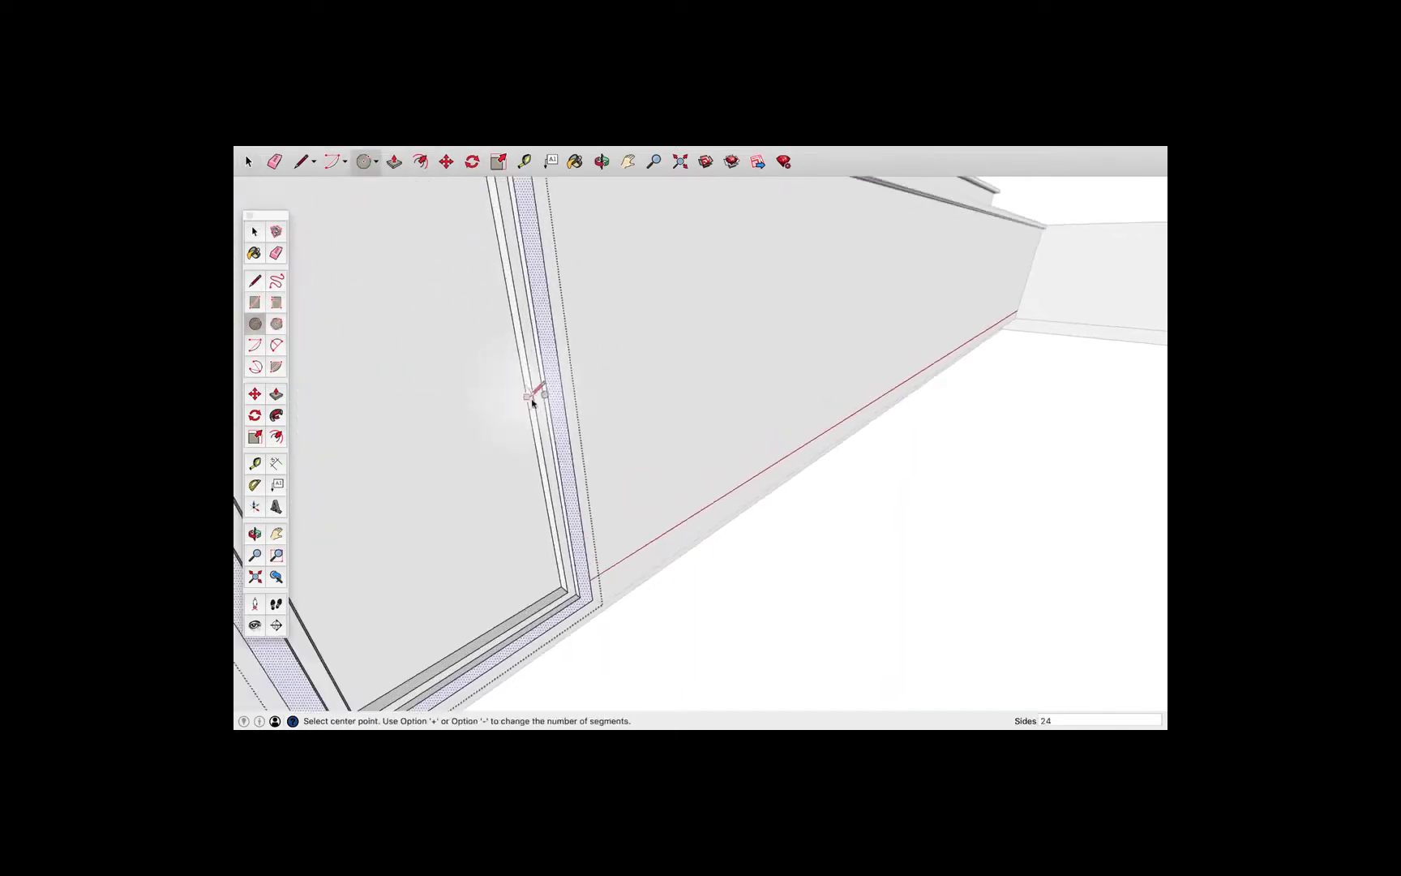
scroll(555, 354, "up", 2)
left_click(559, 355)
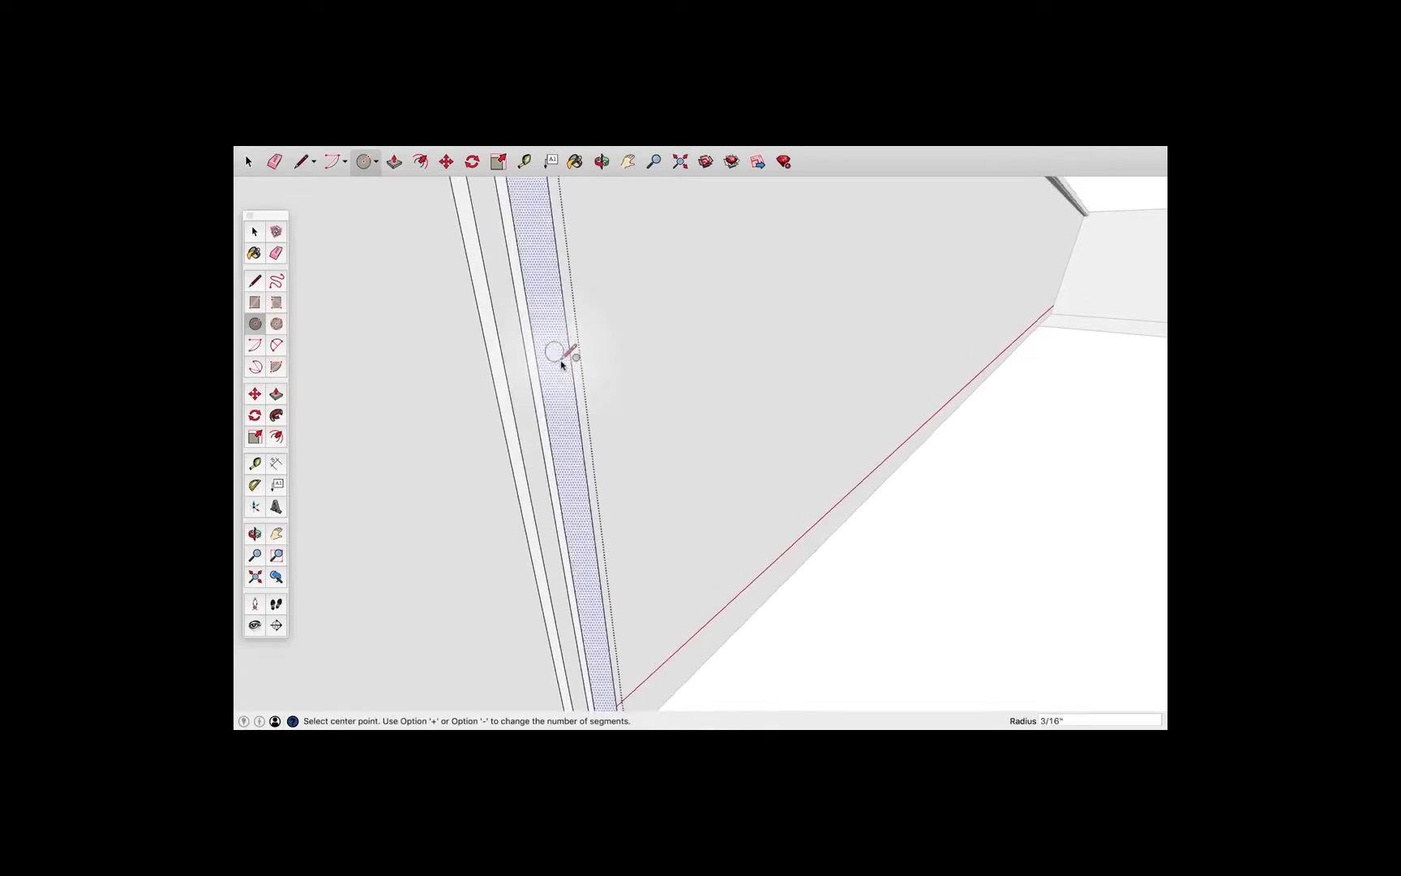
- Push/pull the small circle out about 1/2" to form the door knob
key("p")
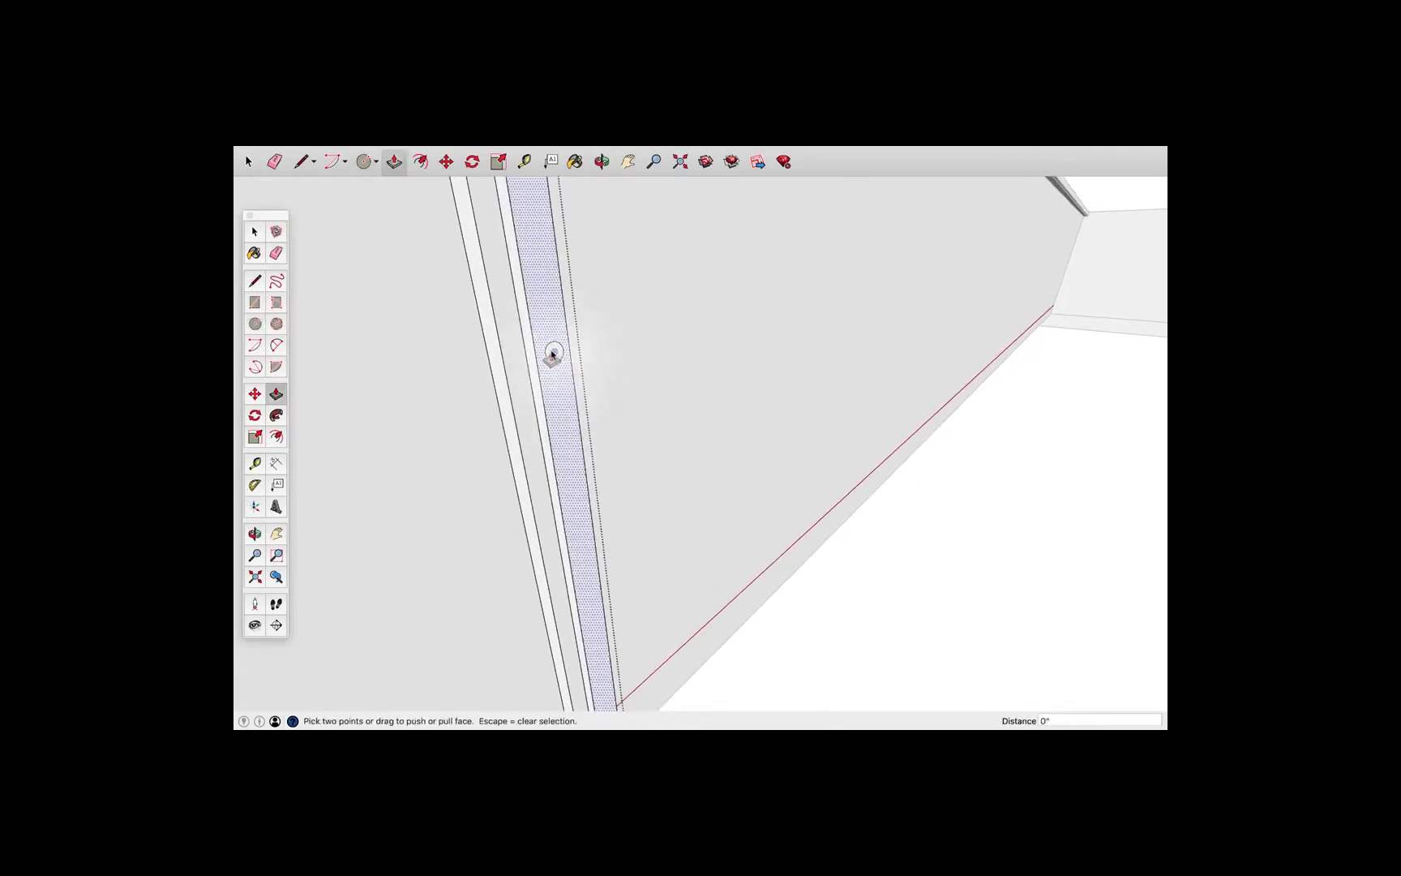
key("space")
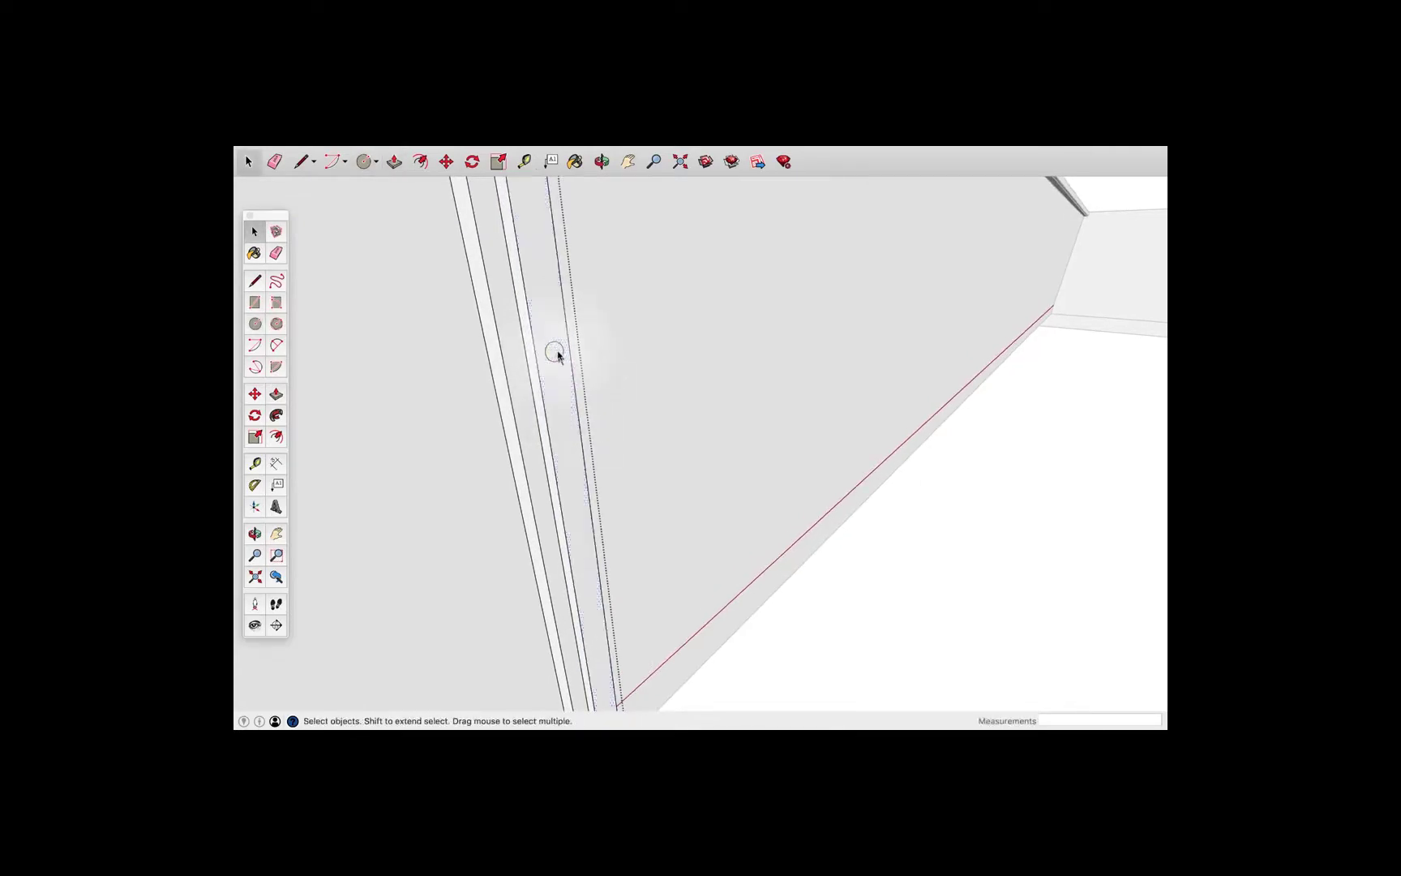
key("p")
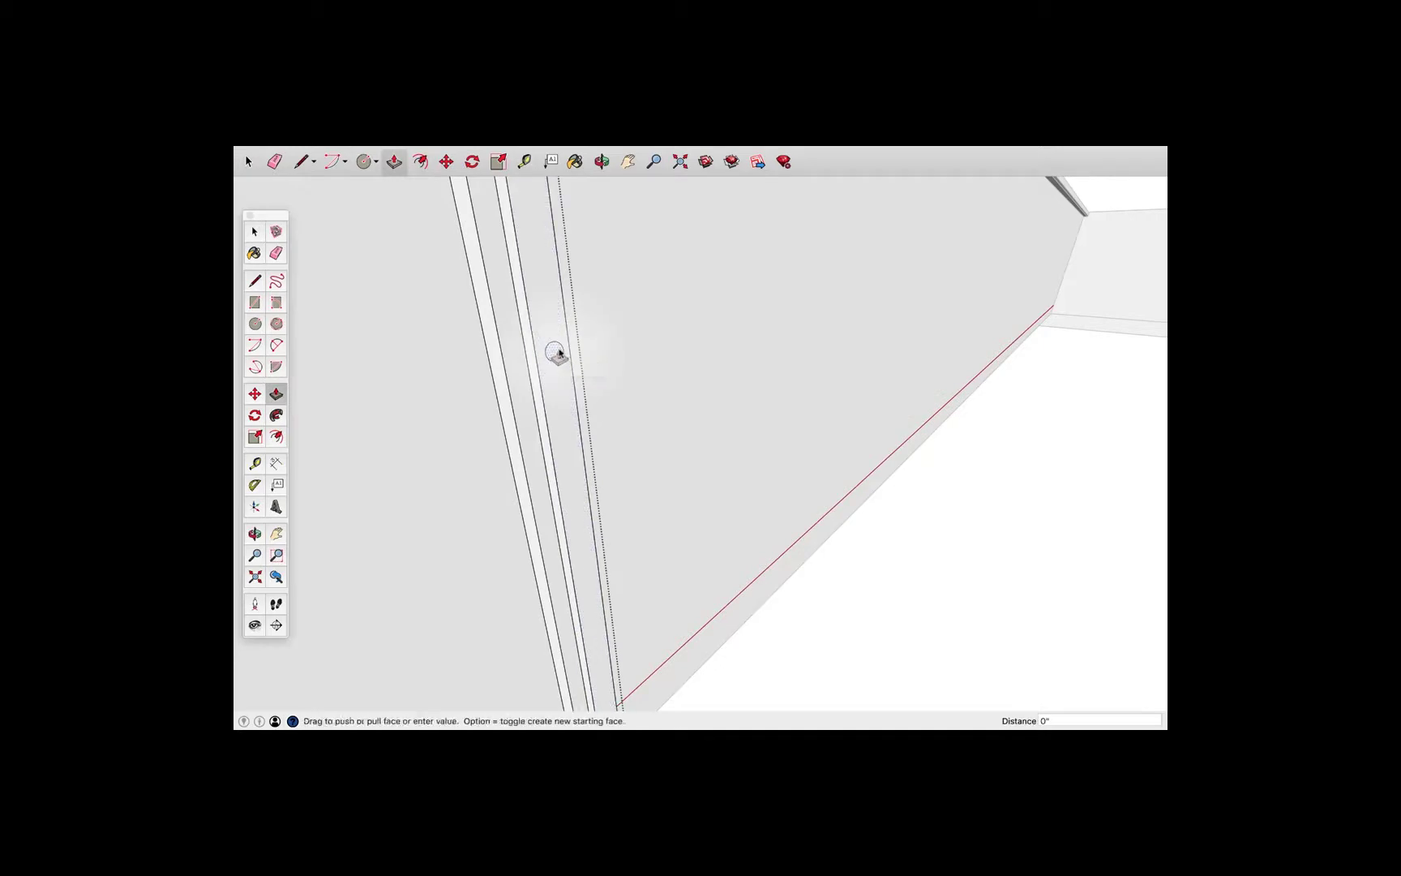
double_click(572, 361)
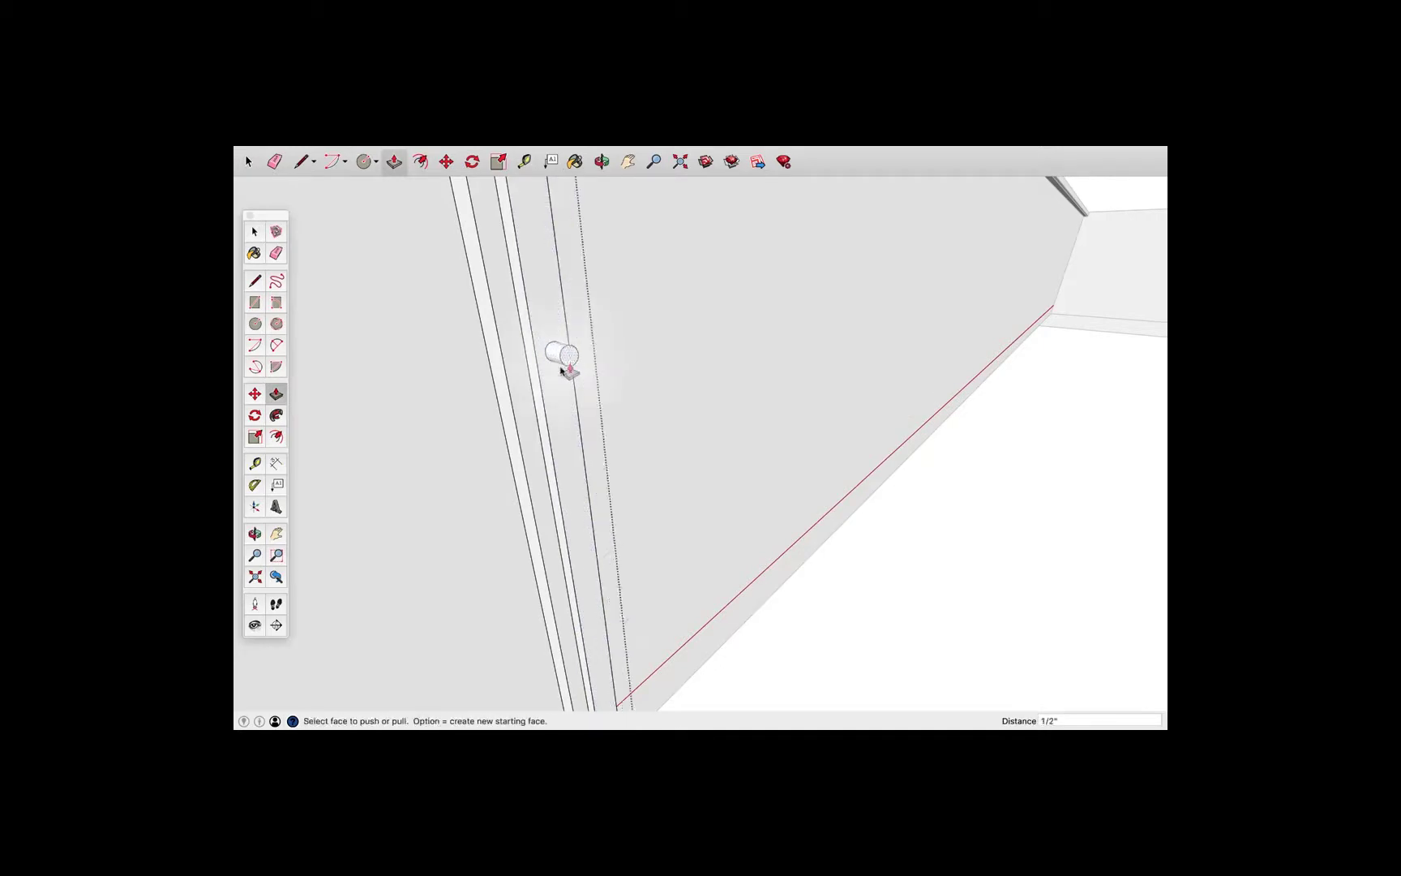
- Set the radius of the knob's outer circle to .5" in its entity properties and leave component editing
key("space")
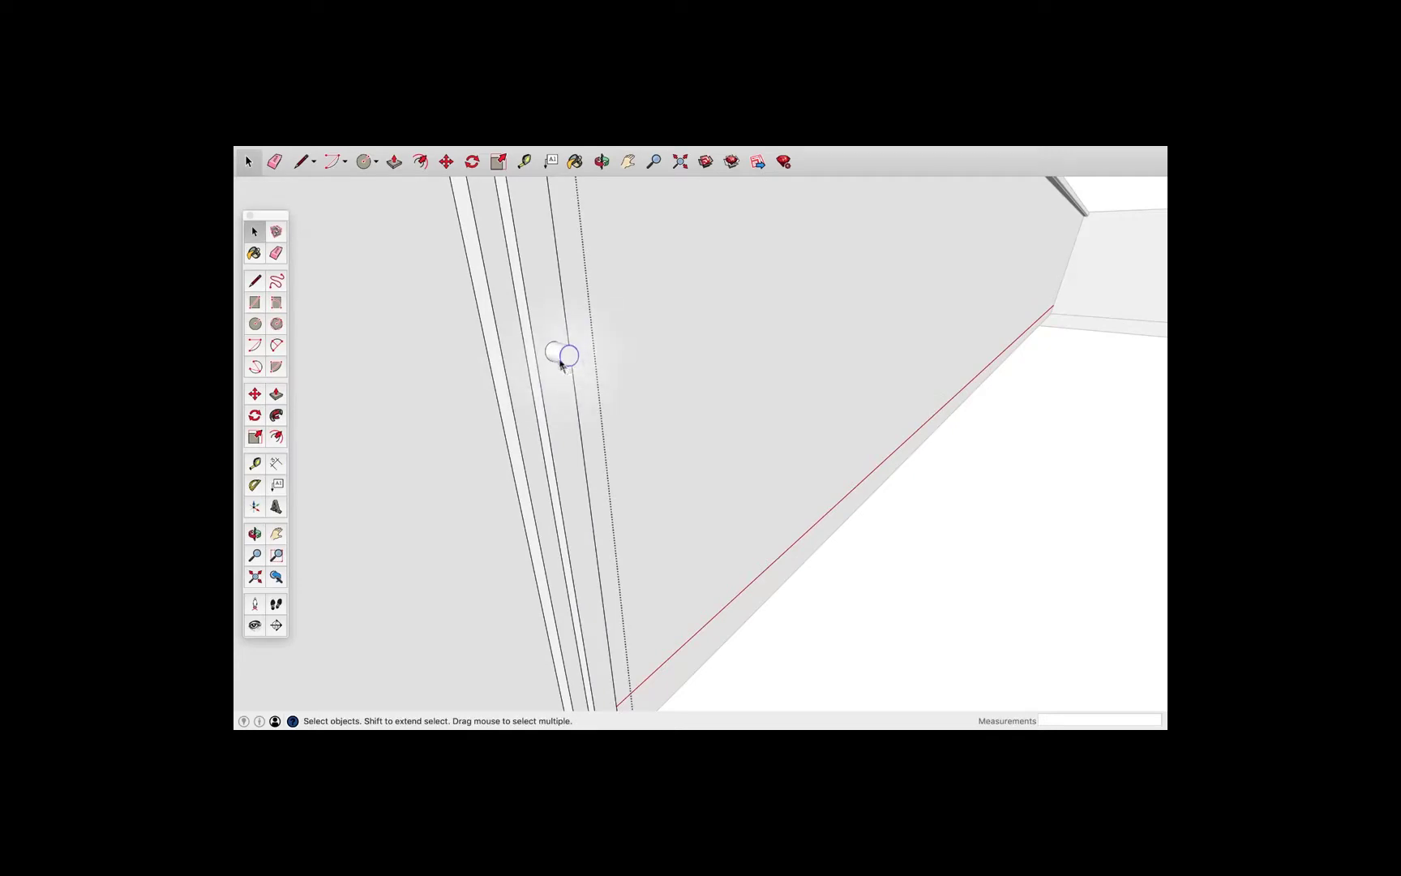
right_click(562, 364)
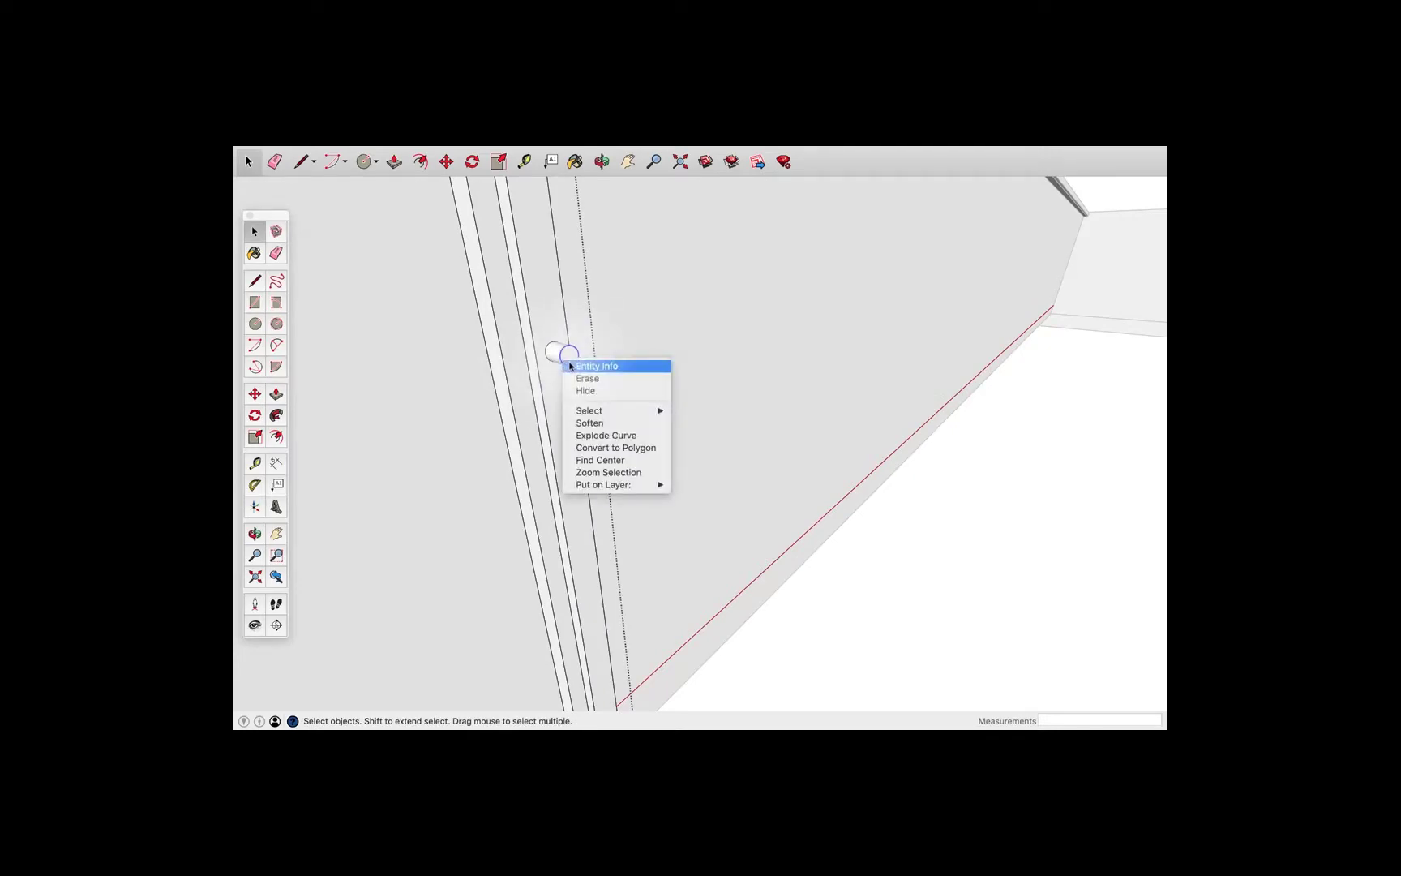
left_click(595, 367)
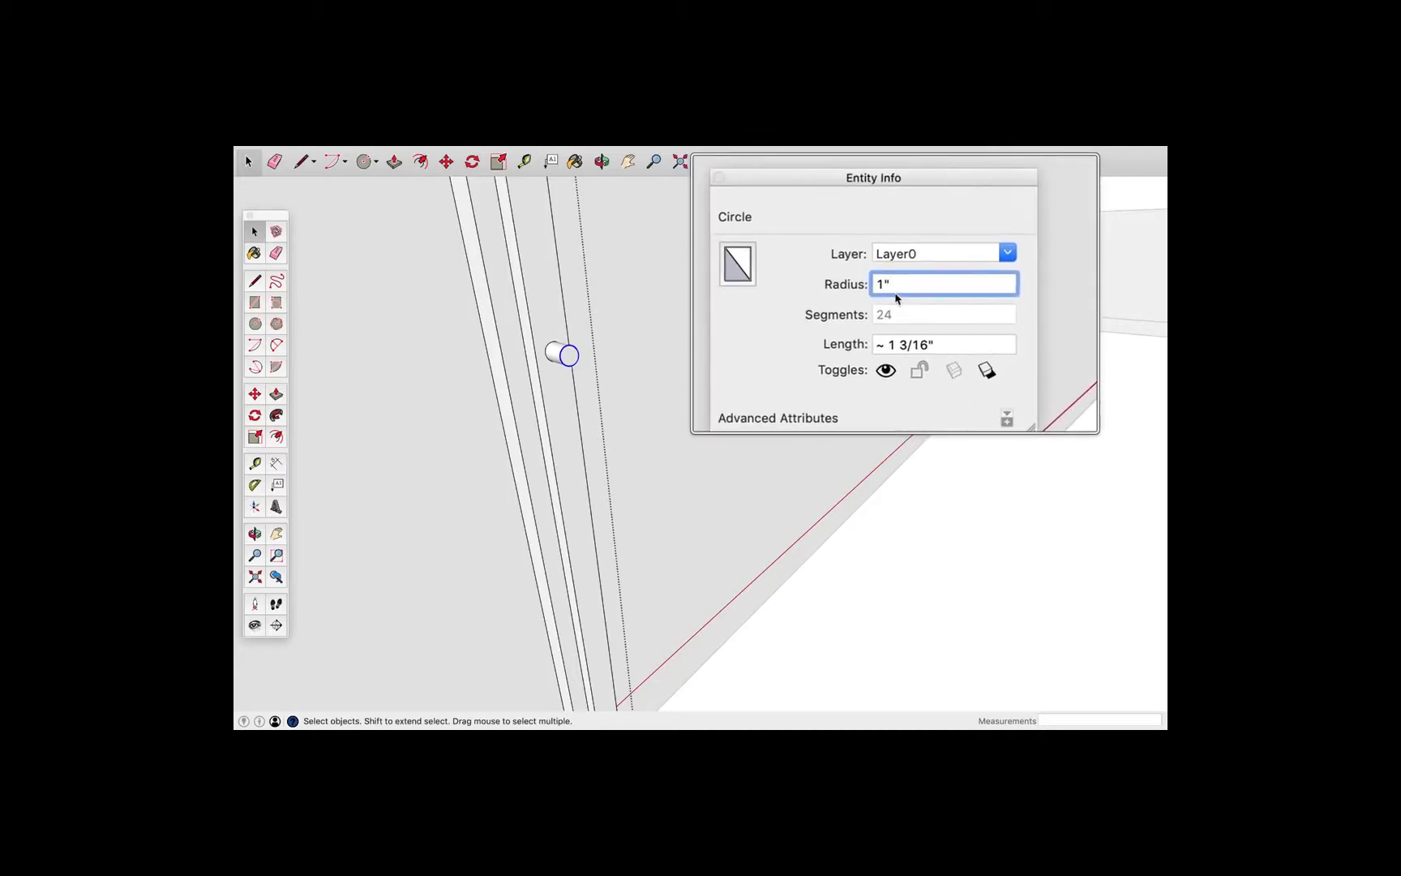
key("Return")
key("BackSpace")
key("BackSpace")
type(".5\"")
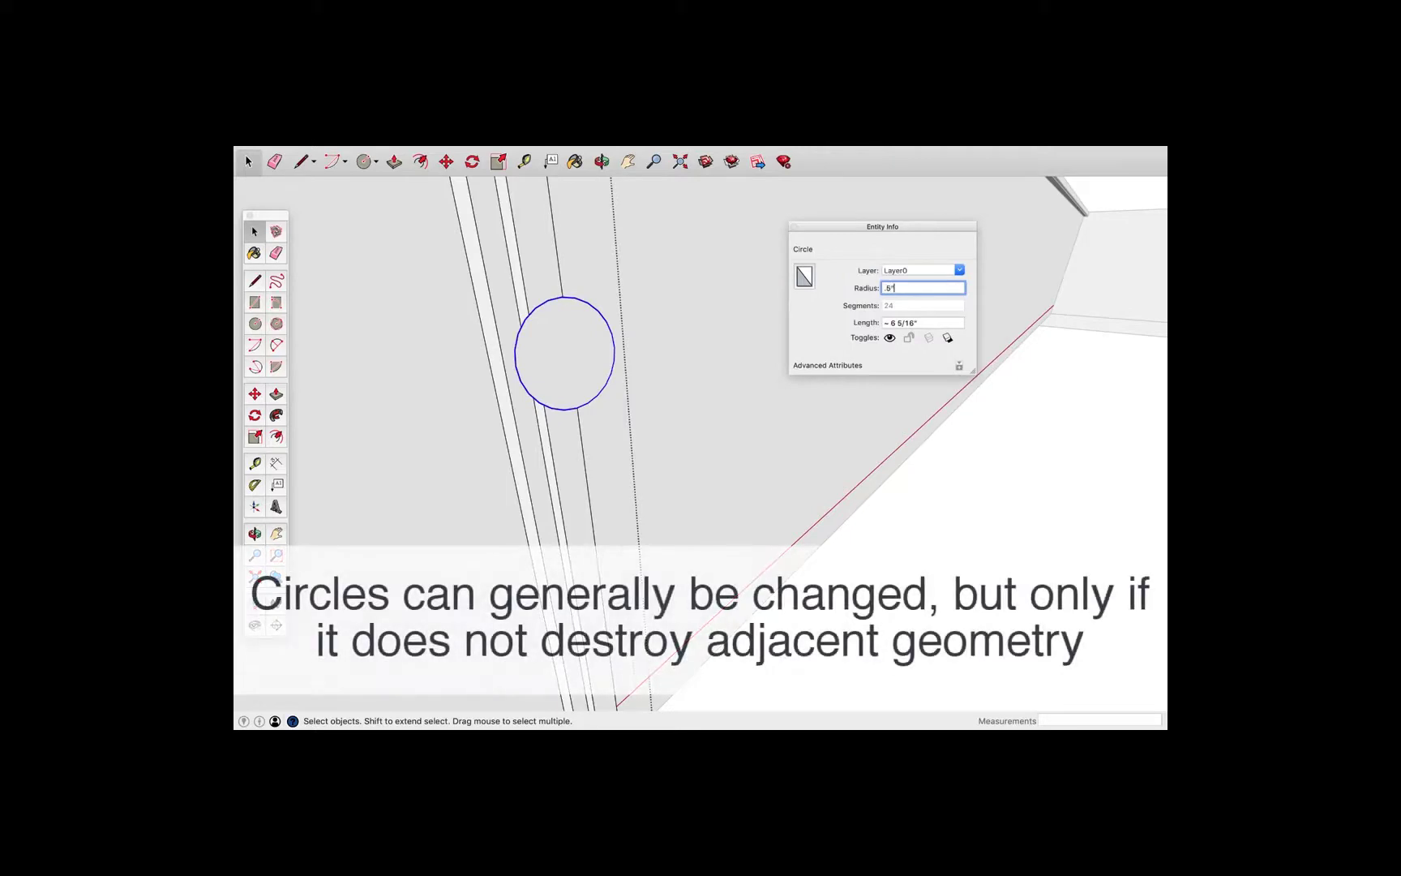
key("Return")
middle_click_drag(644, 409, 776, 426)
scroll(628, 408, "up", 2)
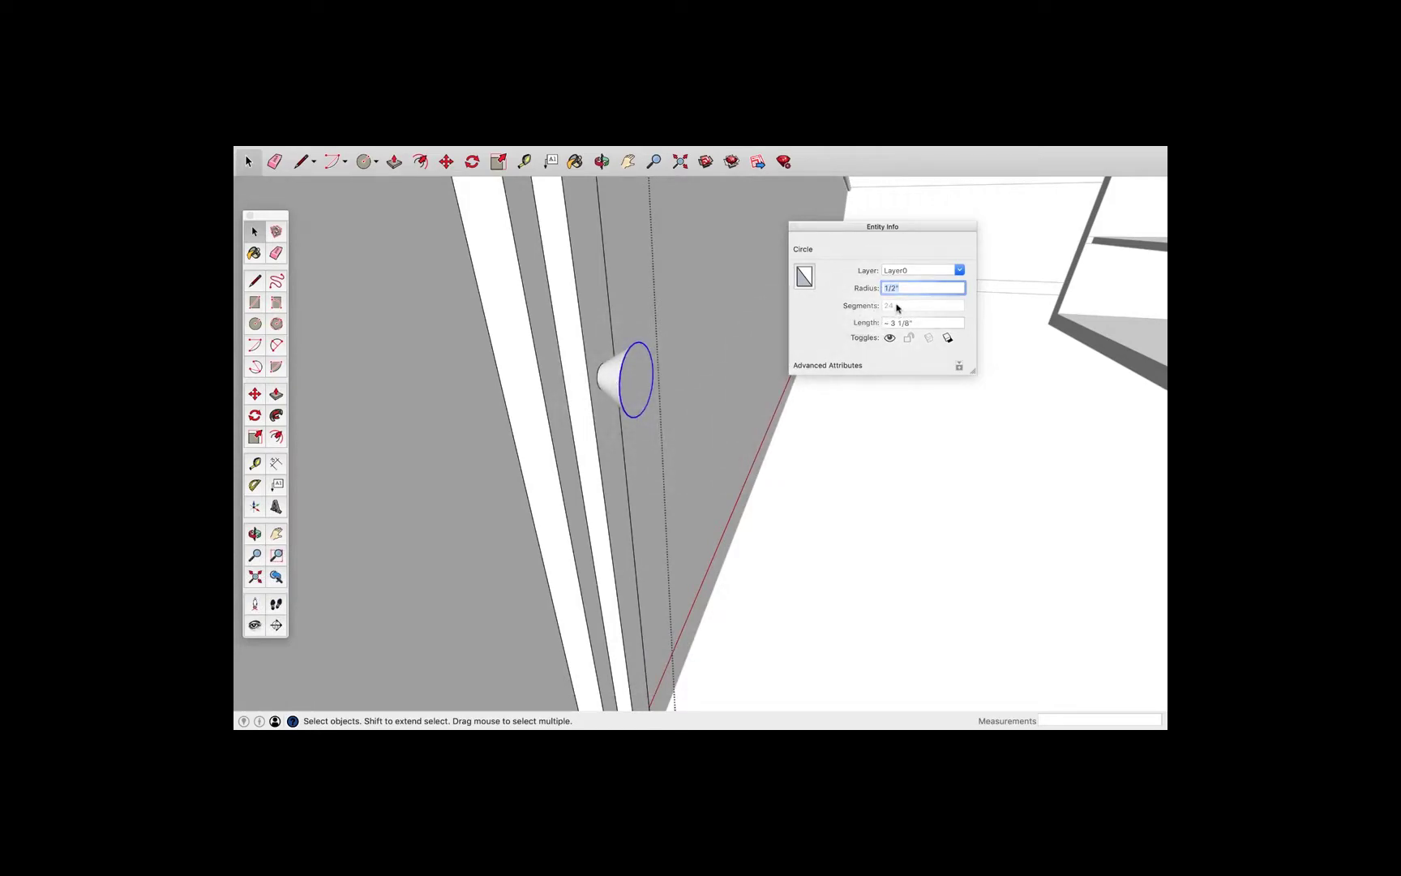
scroll(833, 481, "down", 5)
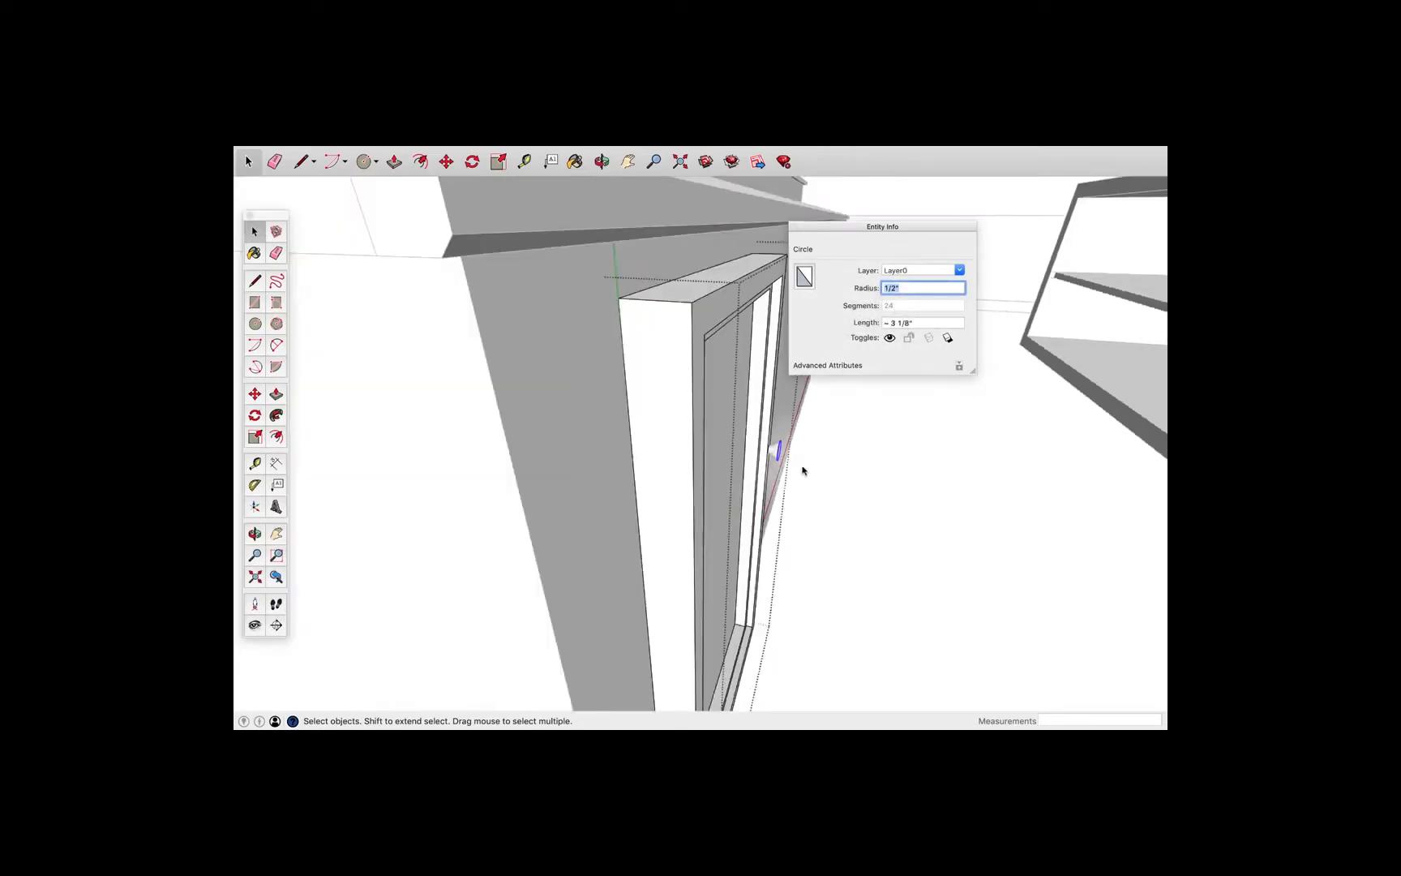
middle_click_drag(803, 470, 501, 409)
left_click(687, 438)
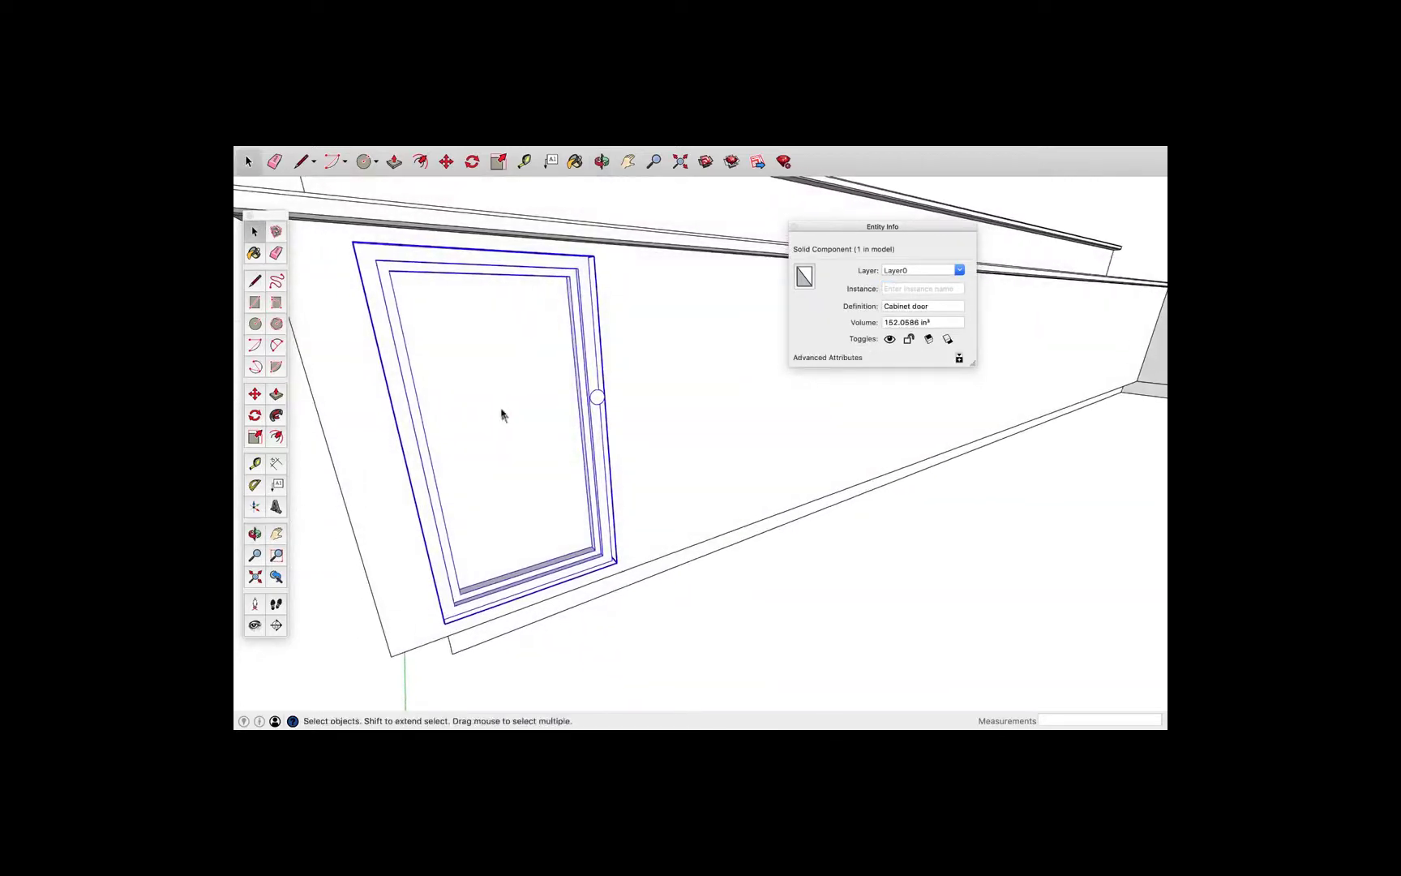
- Copy the cabinet door 11 5/16" along the counter, corner to corner, directly beside the original
key("m")
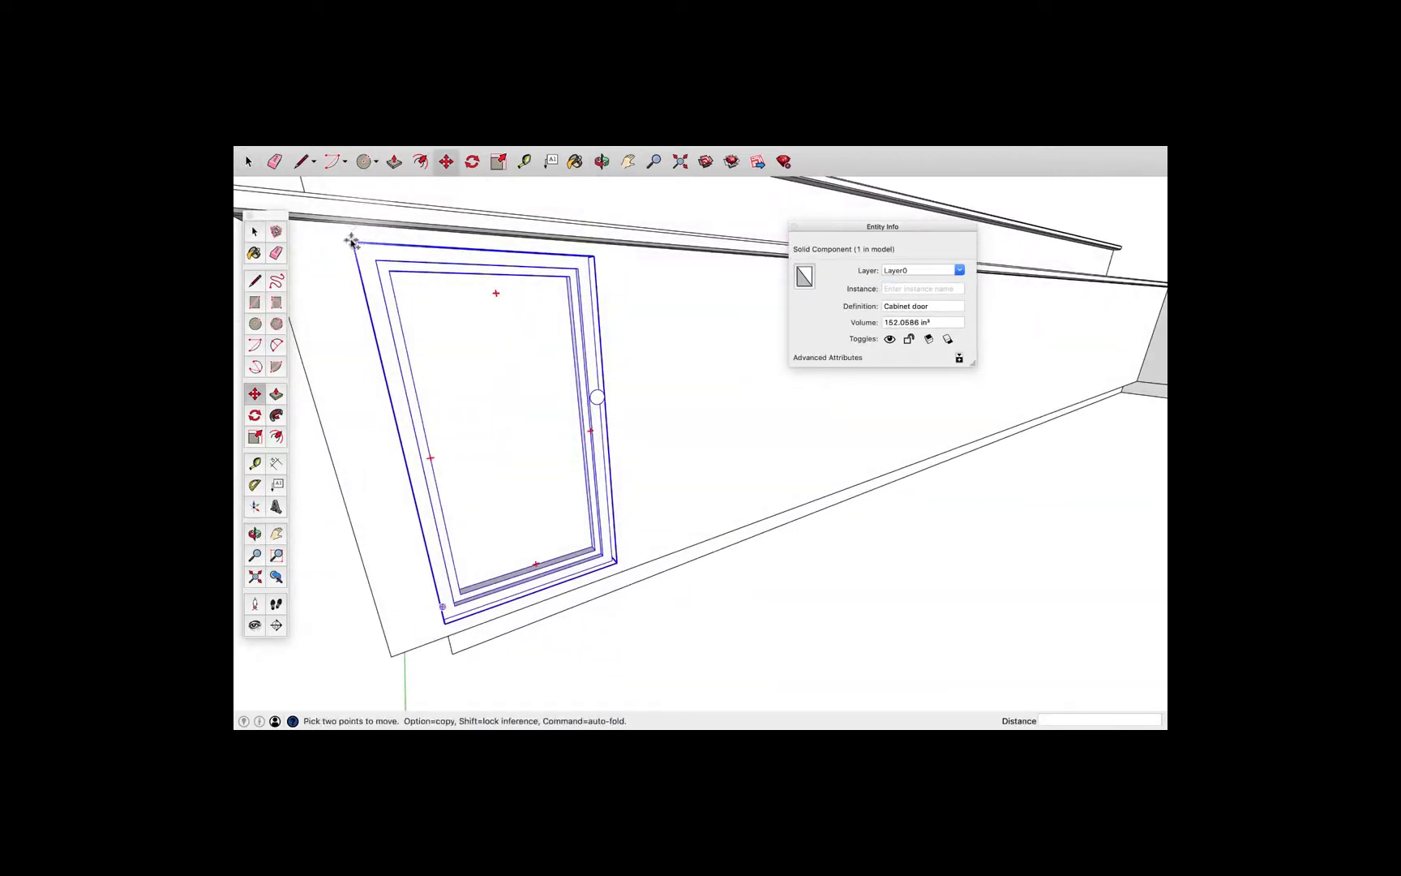
left_click(353, 243)
key("alt")
left_click(593, 258)
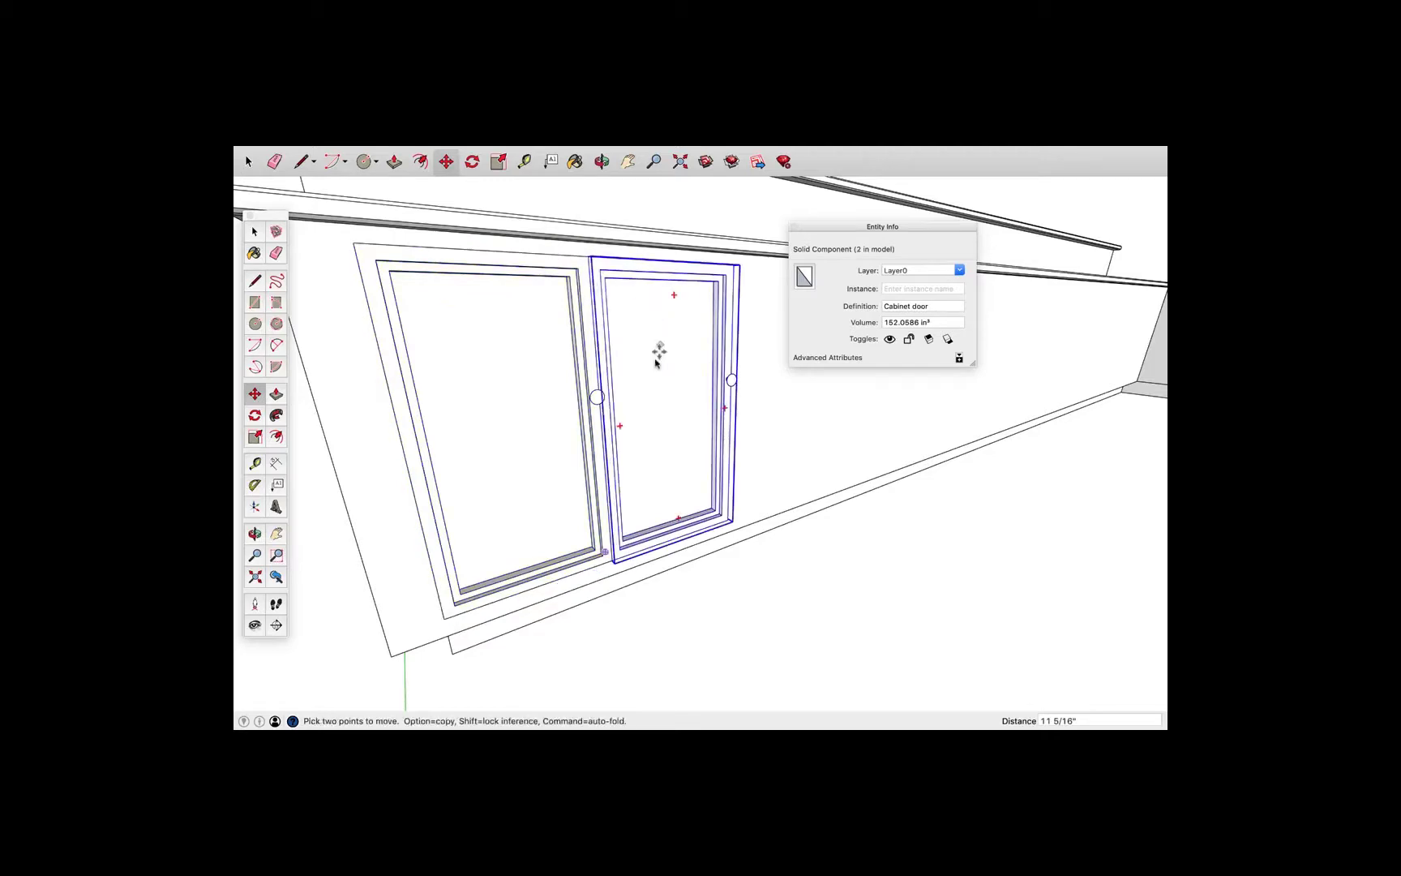
- Flip the copied door along the component's red axis so its knob faces the first door's knob
middle_click_drag(656, 353, 571, 379)
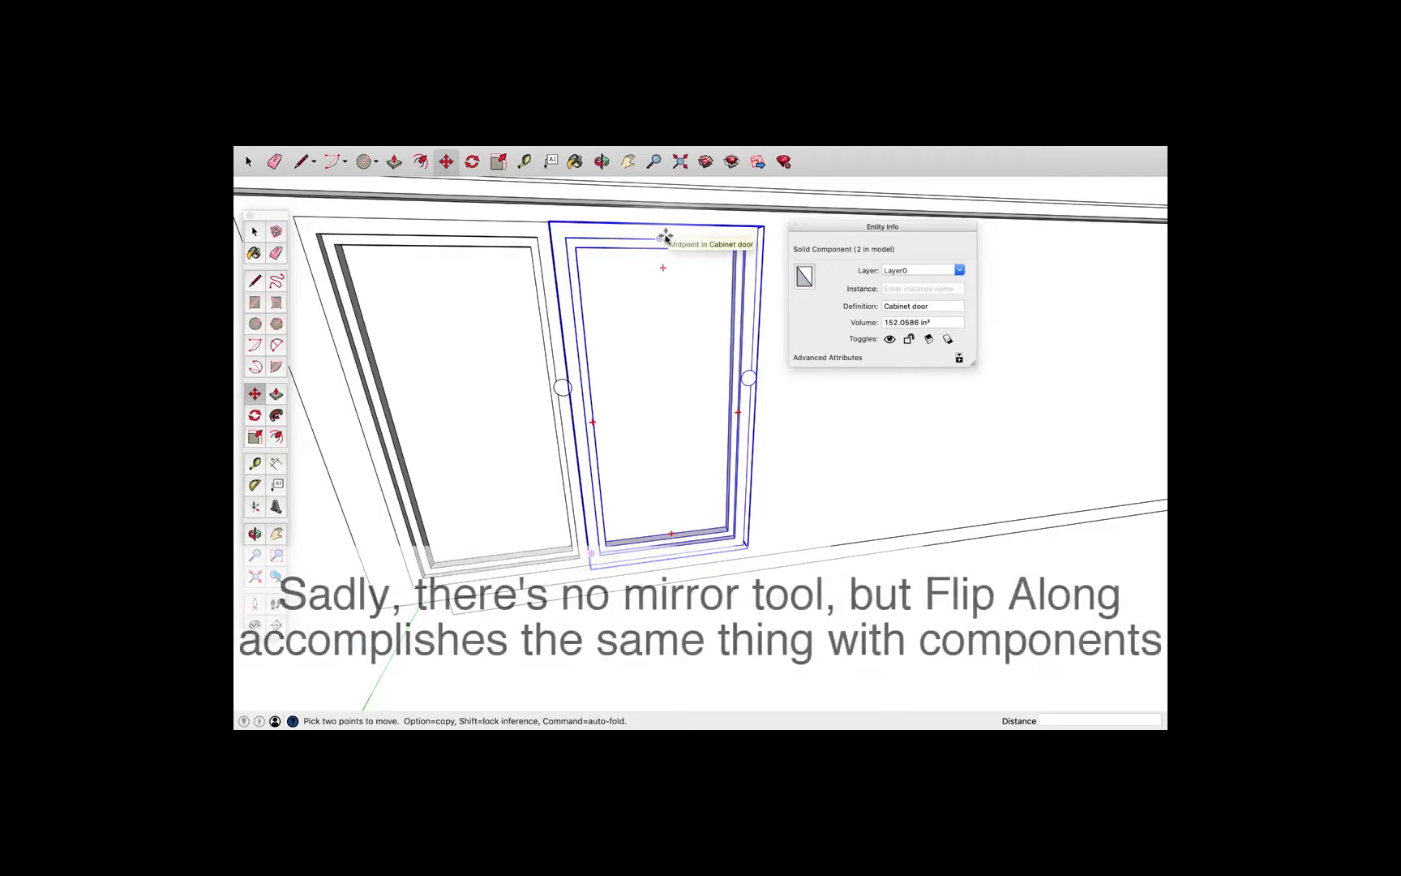
right_click(664, 237)
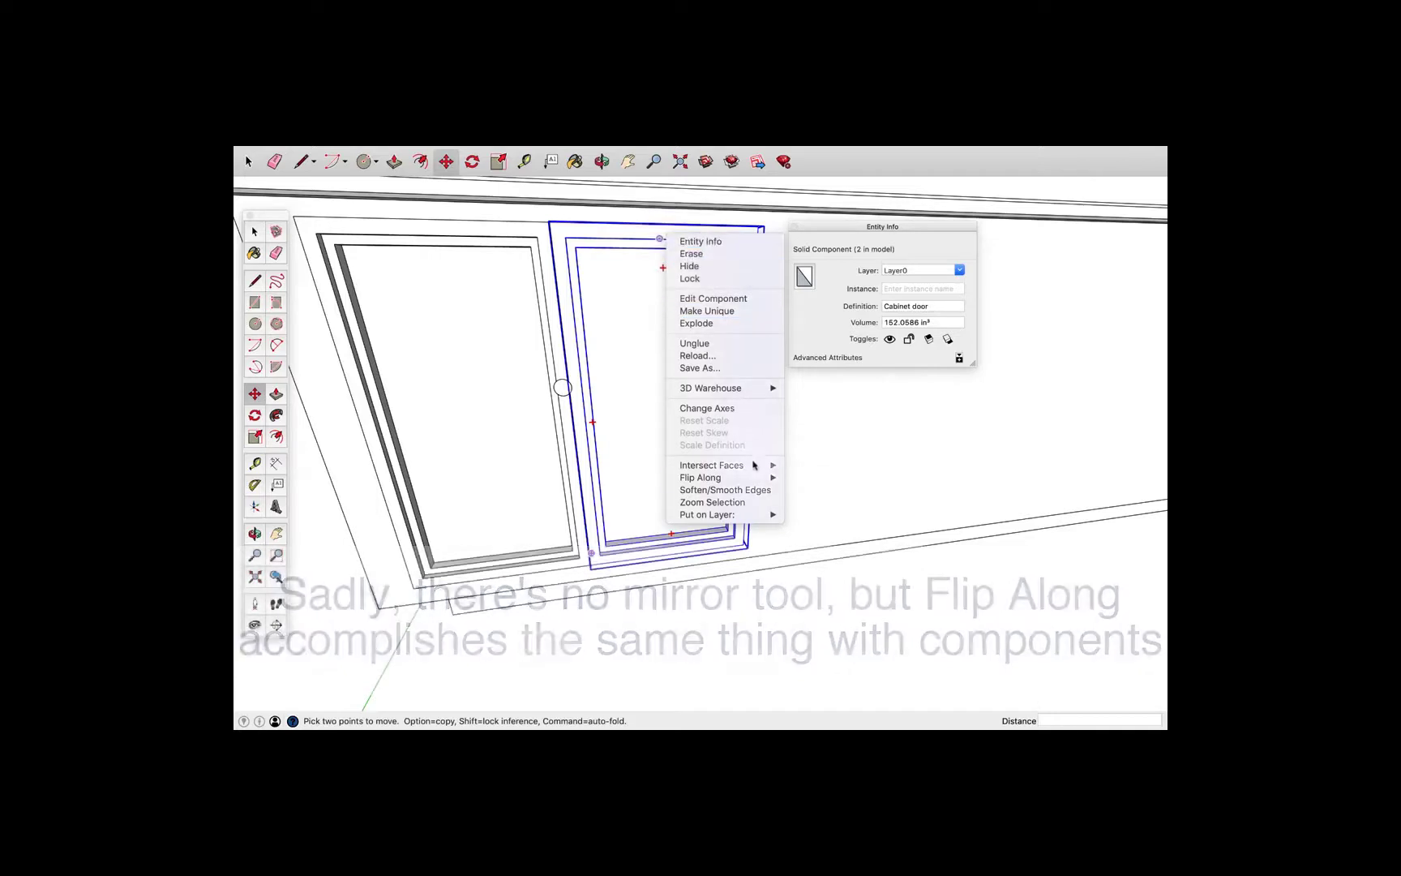
mouse_move(755, 481)
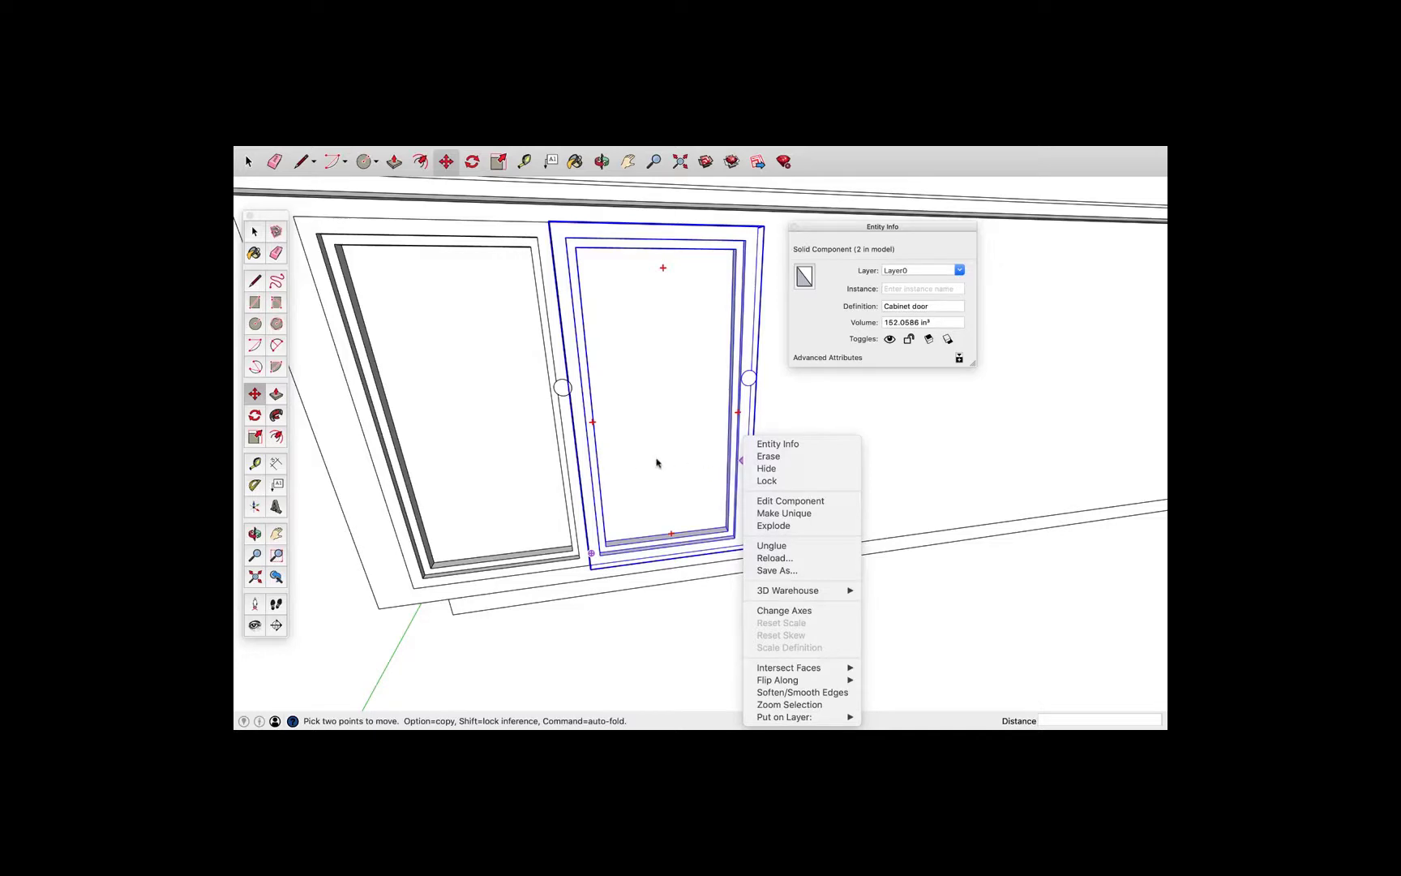
mouse_move(835, 681)
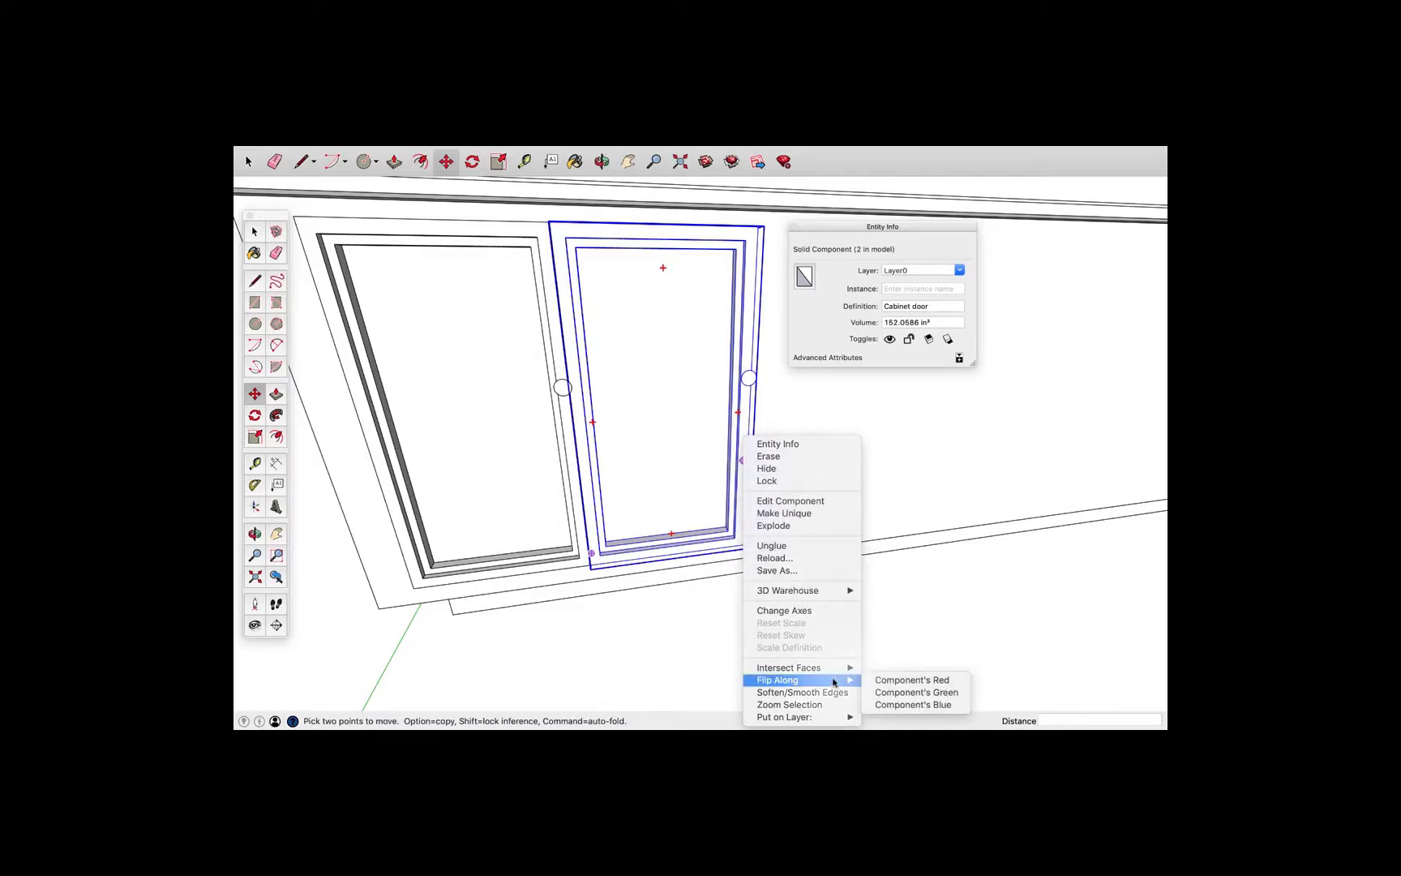
left_click(896, 681)
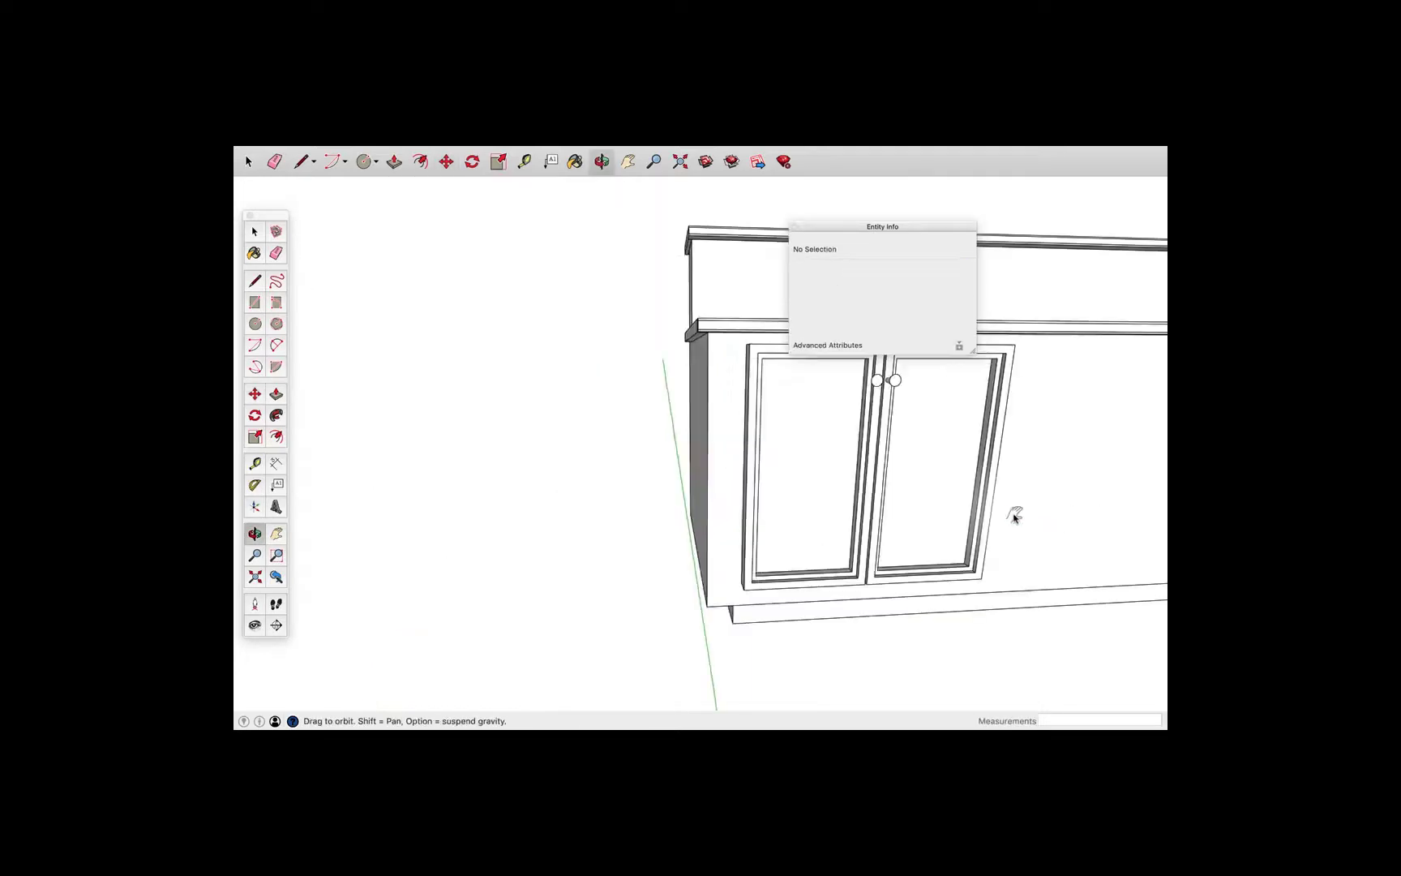
- Select both cabinet doors and combine them into a component named "Cabinet door pair"
middle_click_drag(1016, 510, 685, 527)
left_click(798, 557)
left_click(681, 533, "shift")
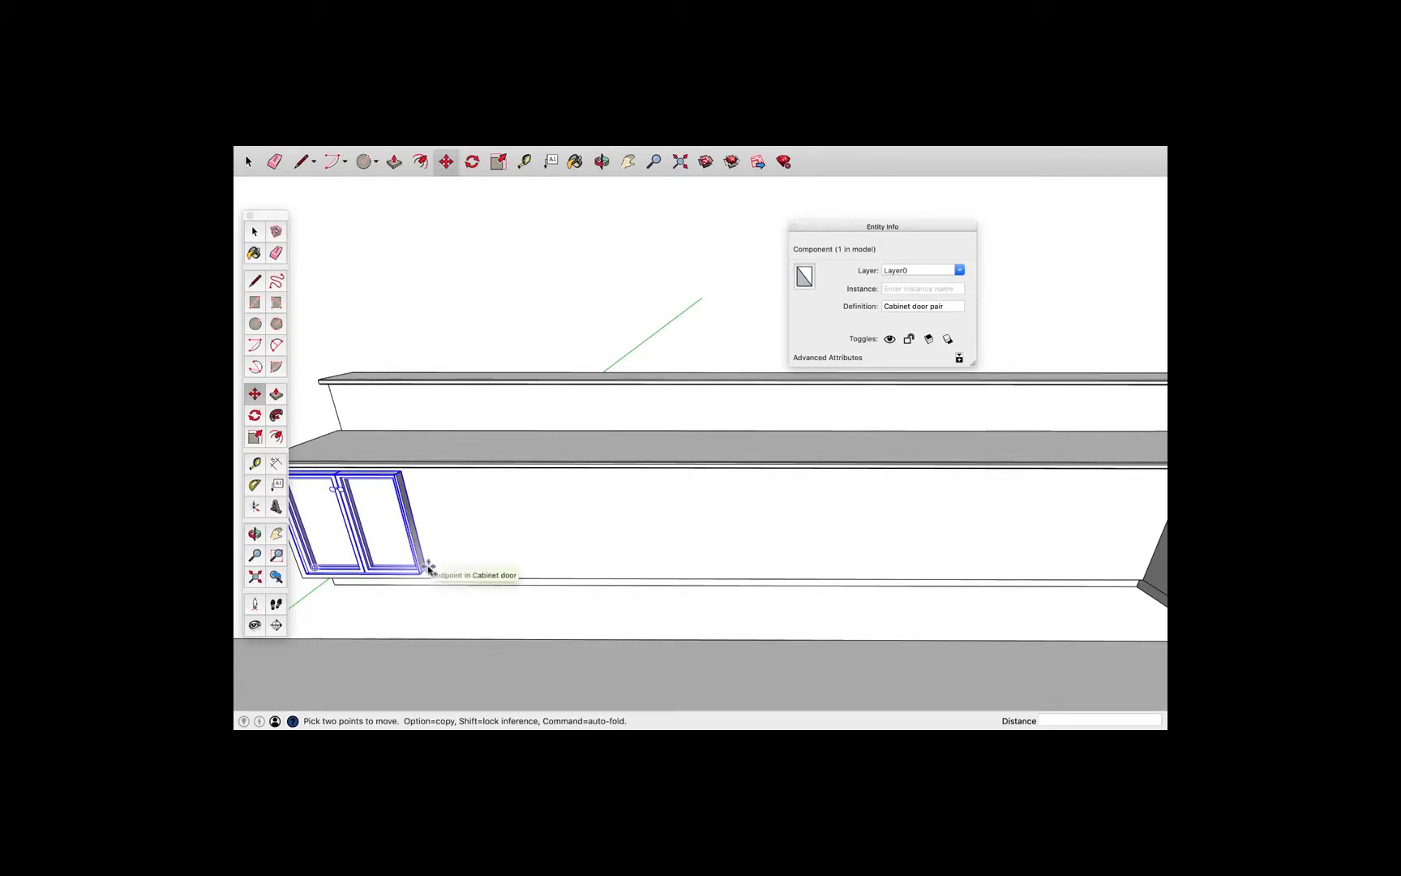
- Copy the door pair 12' 9/16" to the far end of the counter and divide the distance by 6 into evenly spaced pairs
left_click(429, 568)
key("alt")
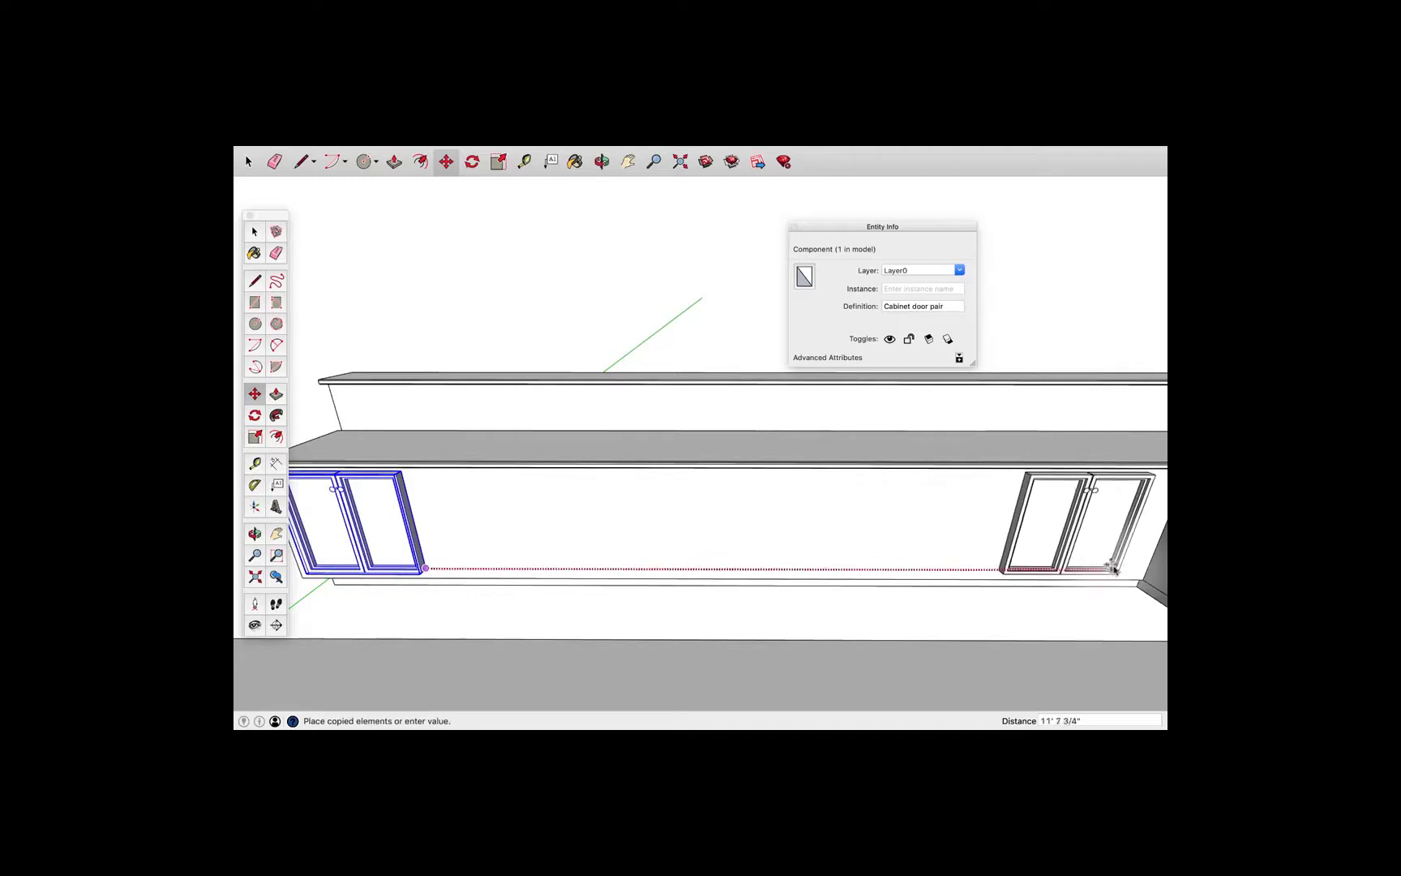
left_click(1142, 572)
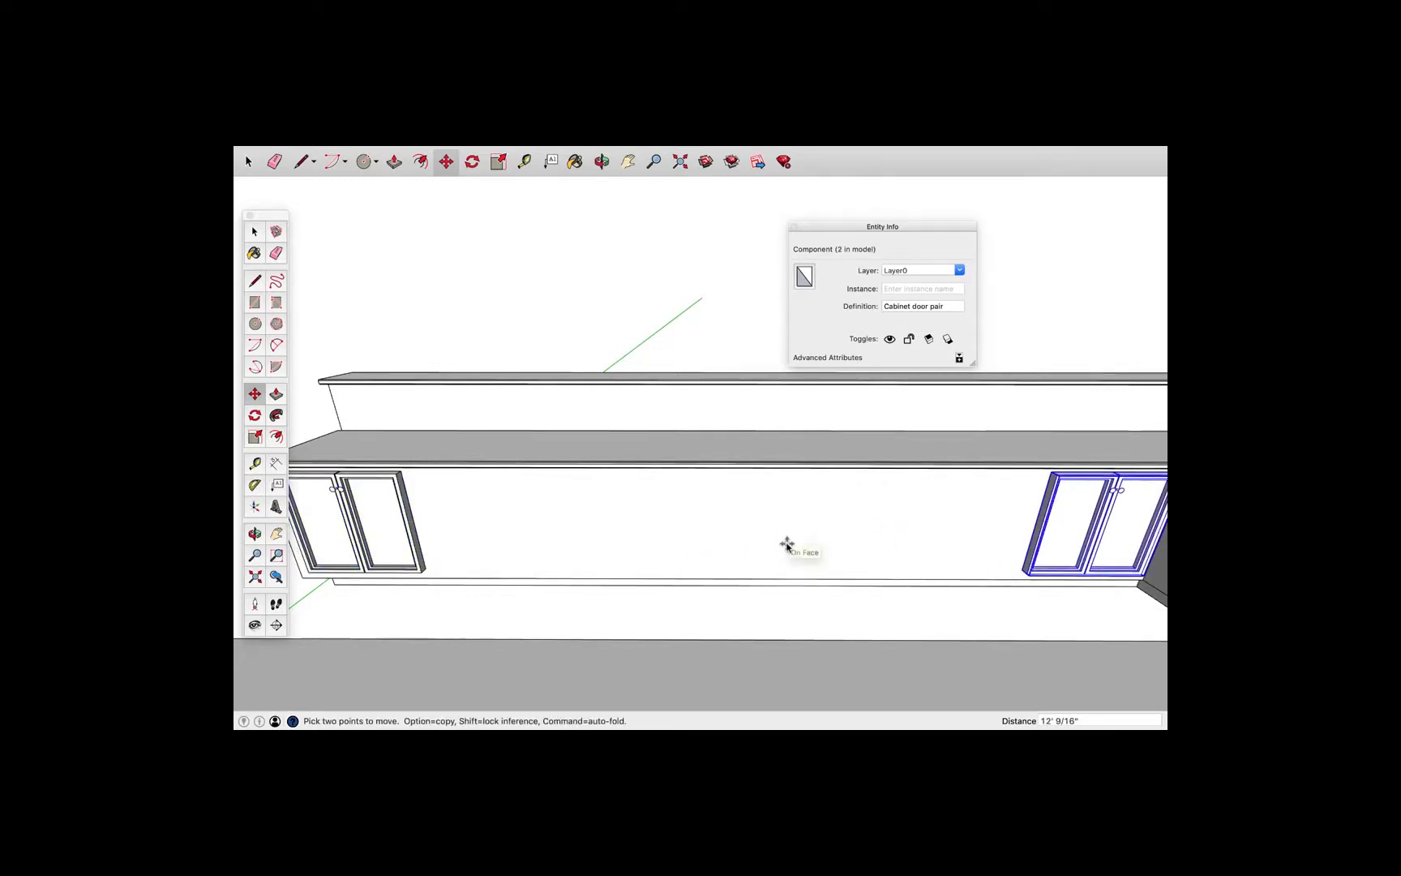
type("/5")
key("Return")
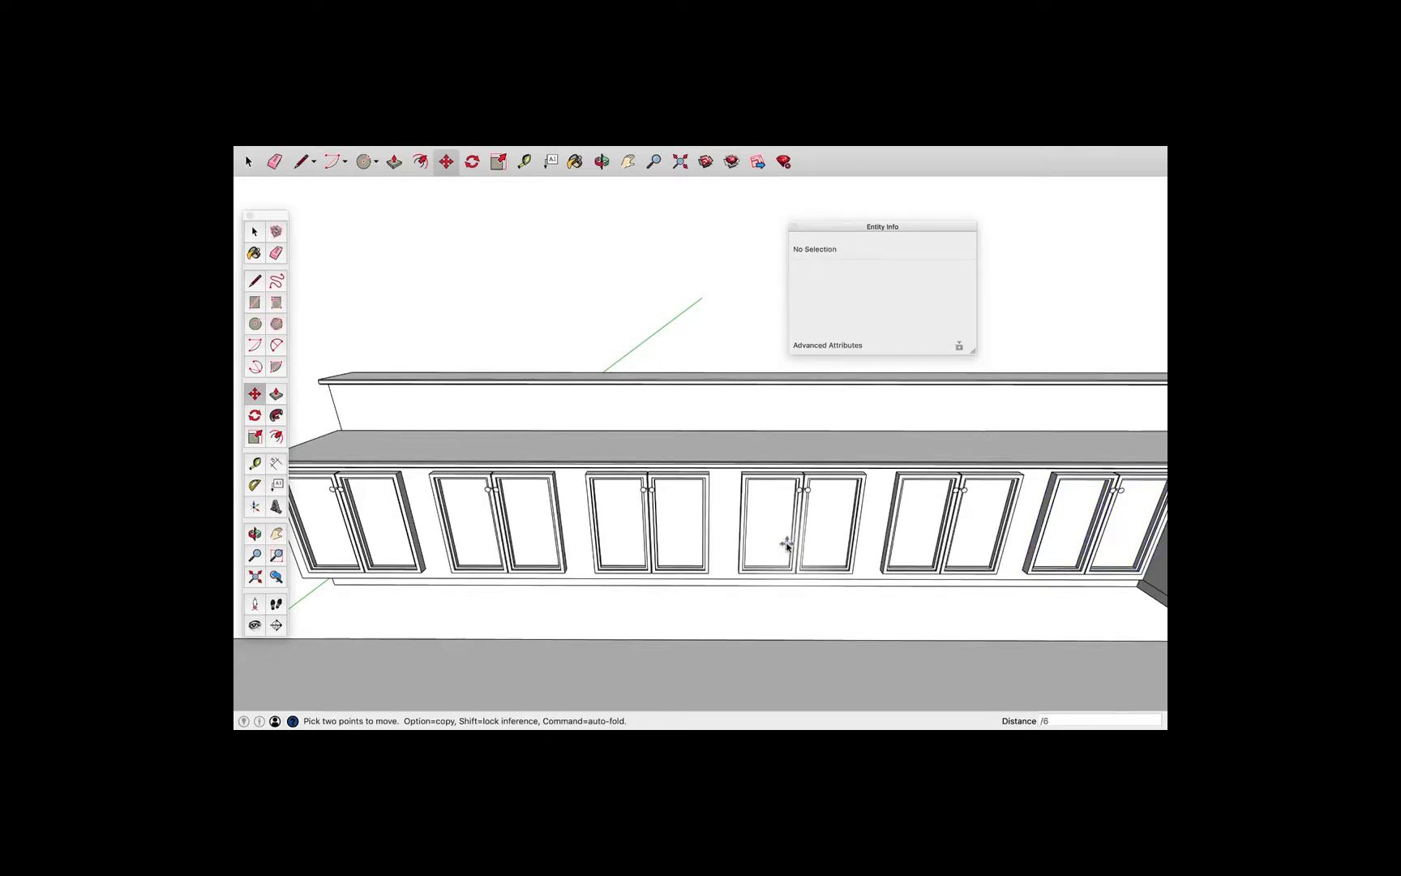
key("Return")
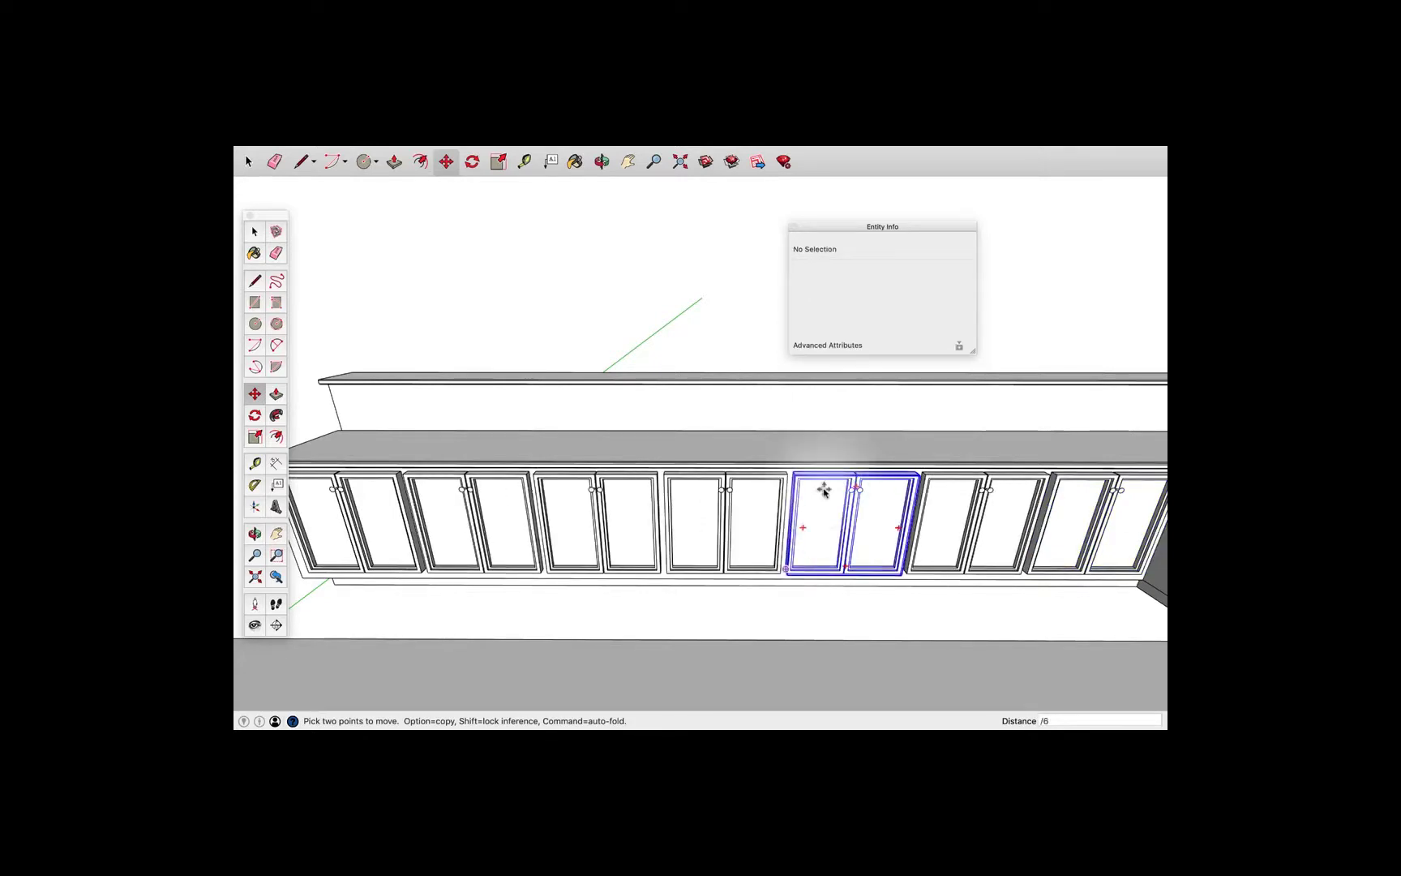
key("space")
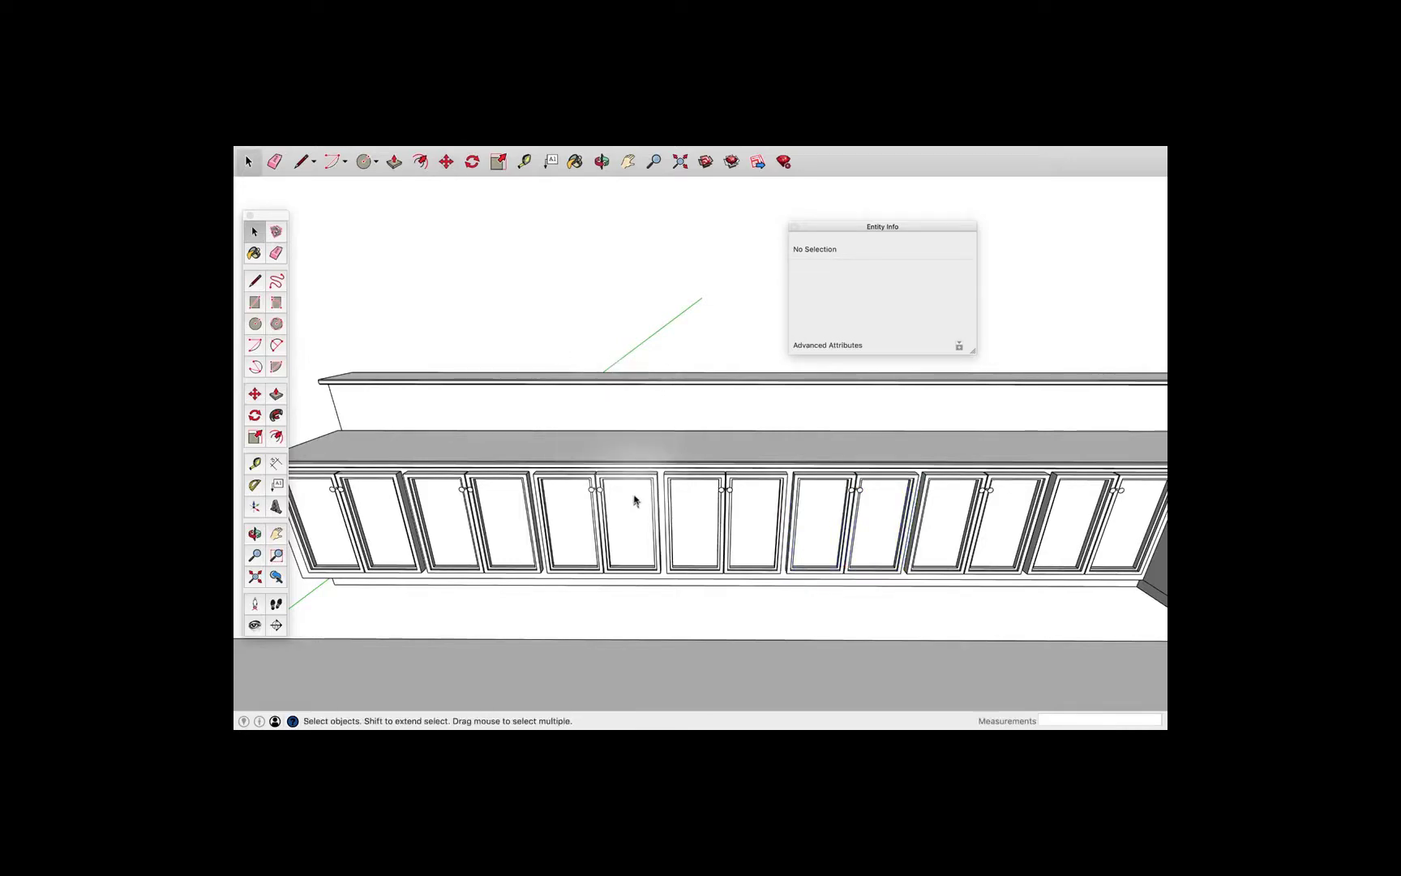
middle_click_drag(635, 497, 713, 550)
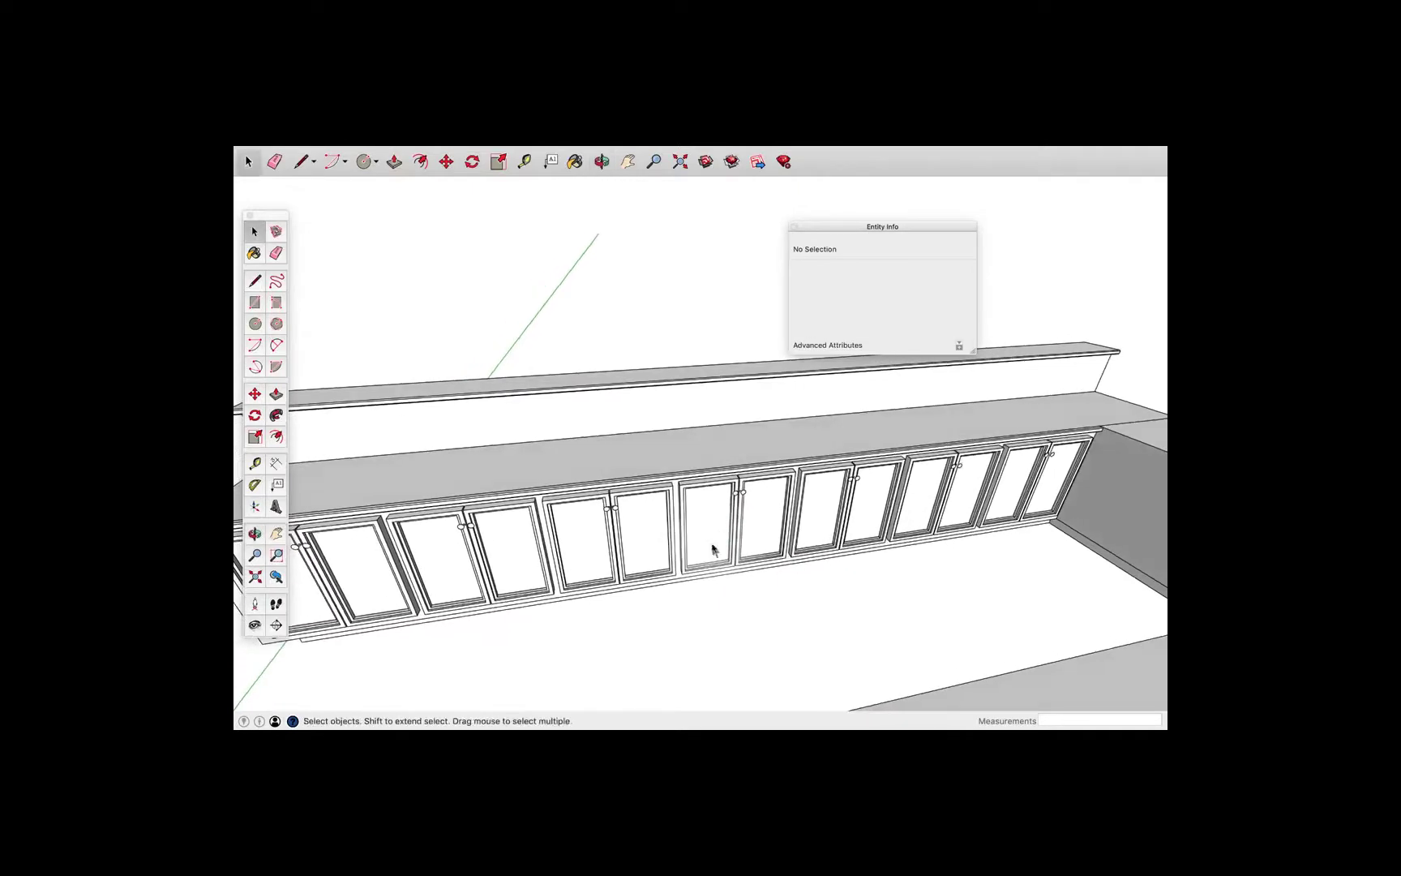
scroll(835, 506, "down", 3)
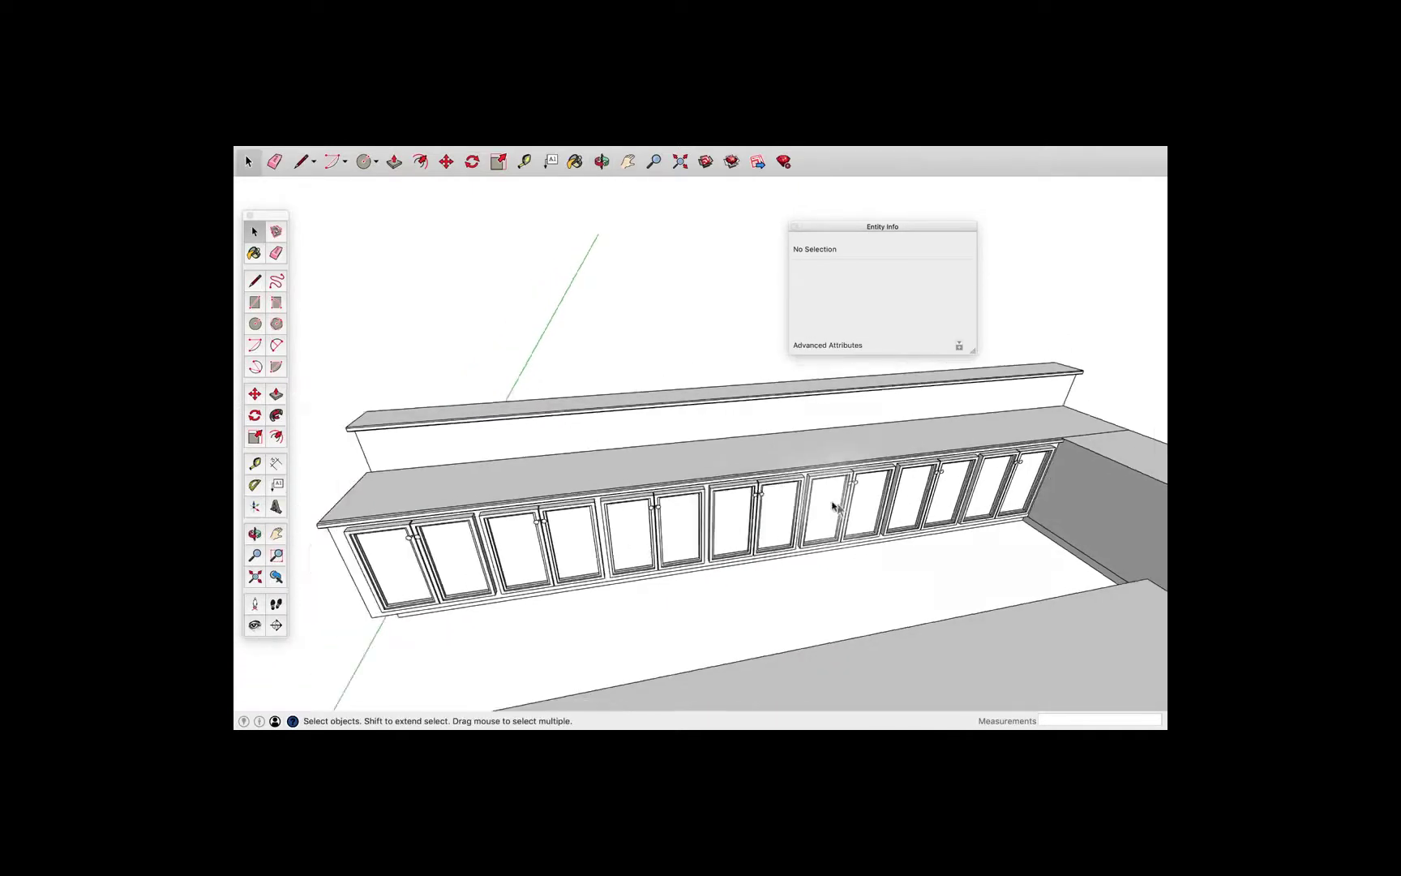
middle_click_drag(654, 505, 966, 388)
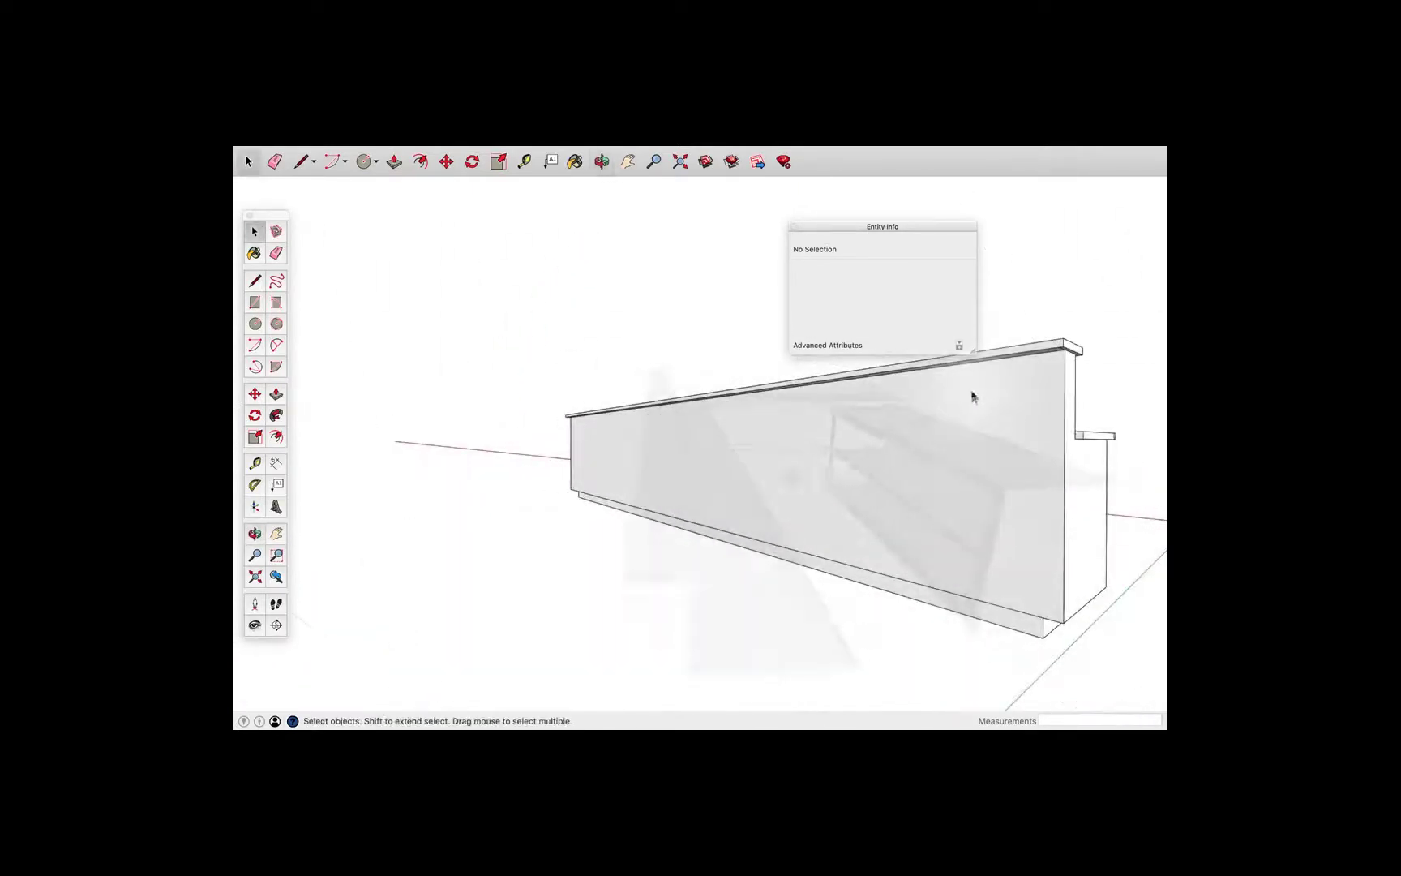
- Start a new 3D text for the service counter reading "Ralph’s Greek Temple Coffee"
left_click(793, 228)
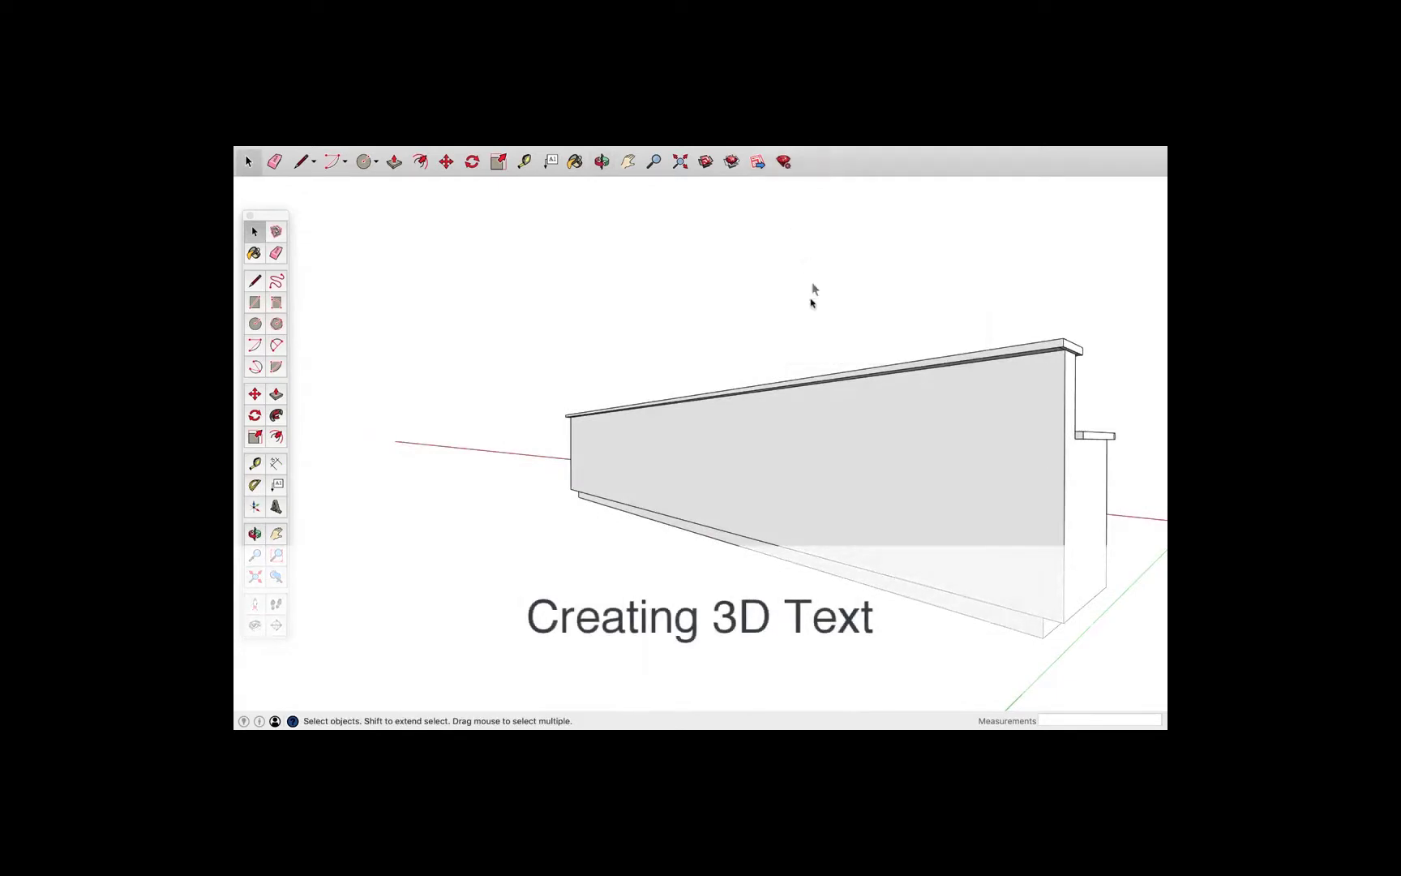
left_click(628, 161)
middle_click_drag(555, 235, 526, 299)
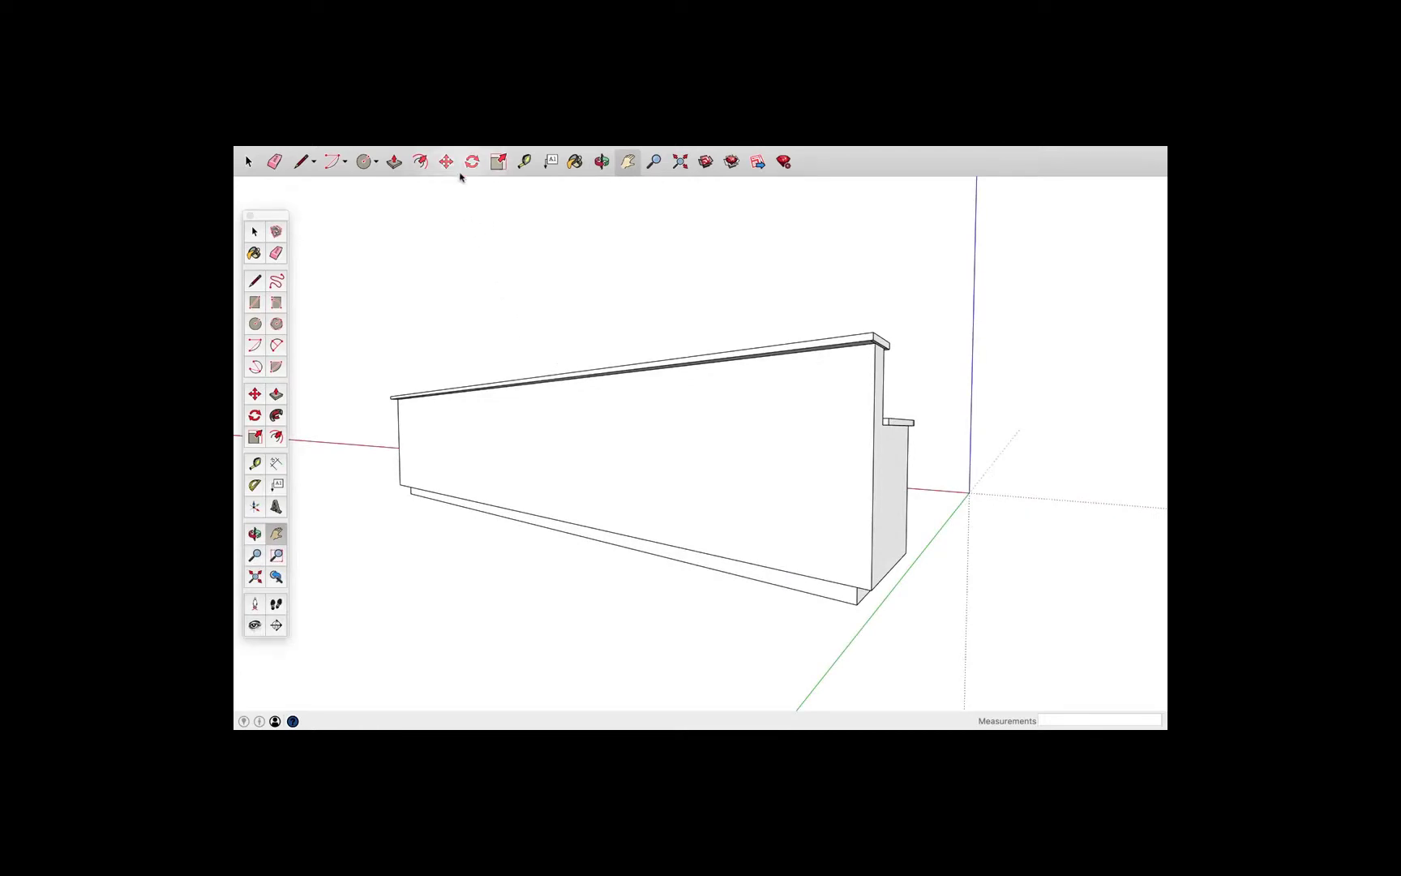
mouse_move(435, 150)
left_click(500, 153)
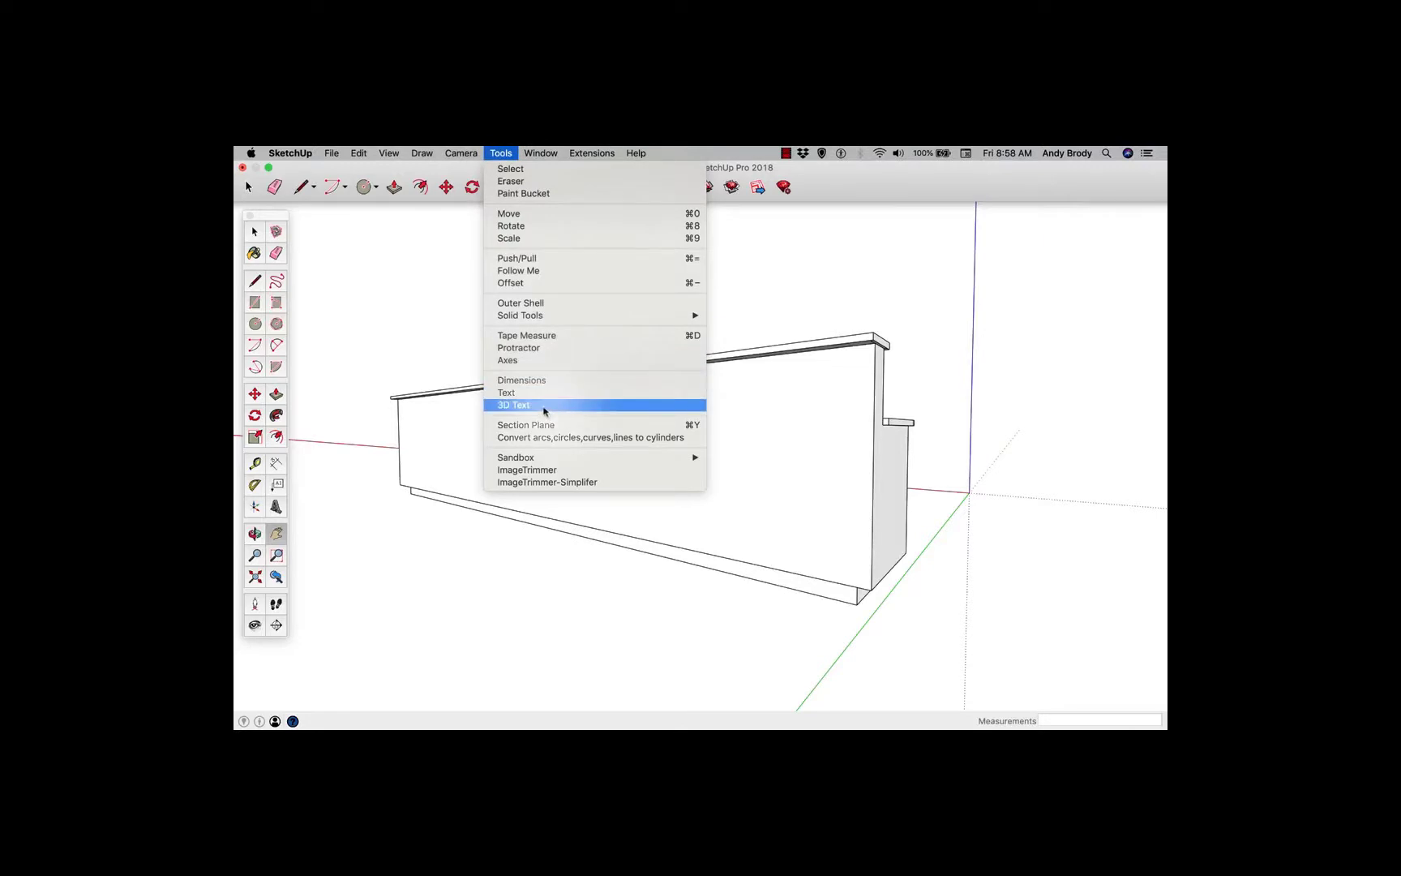
left_click(544, 405)
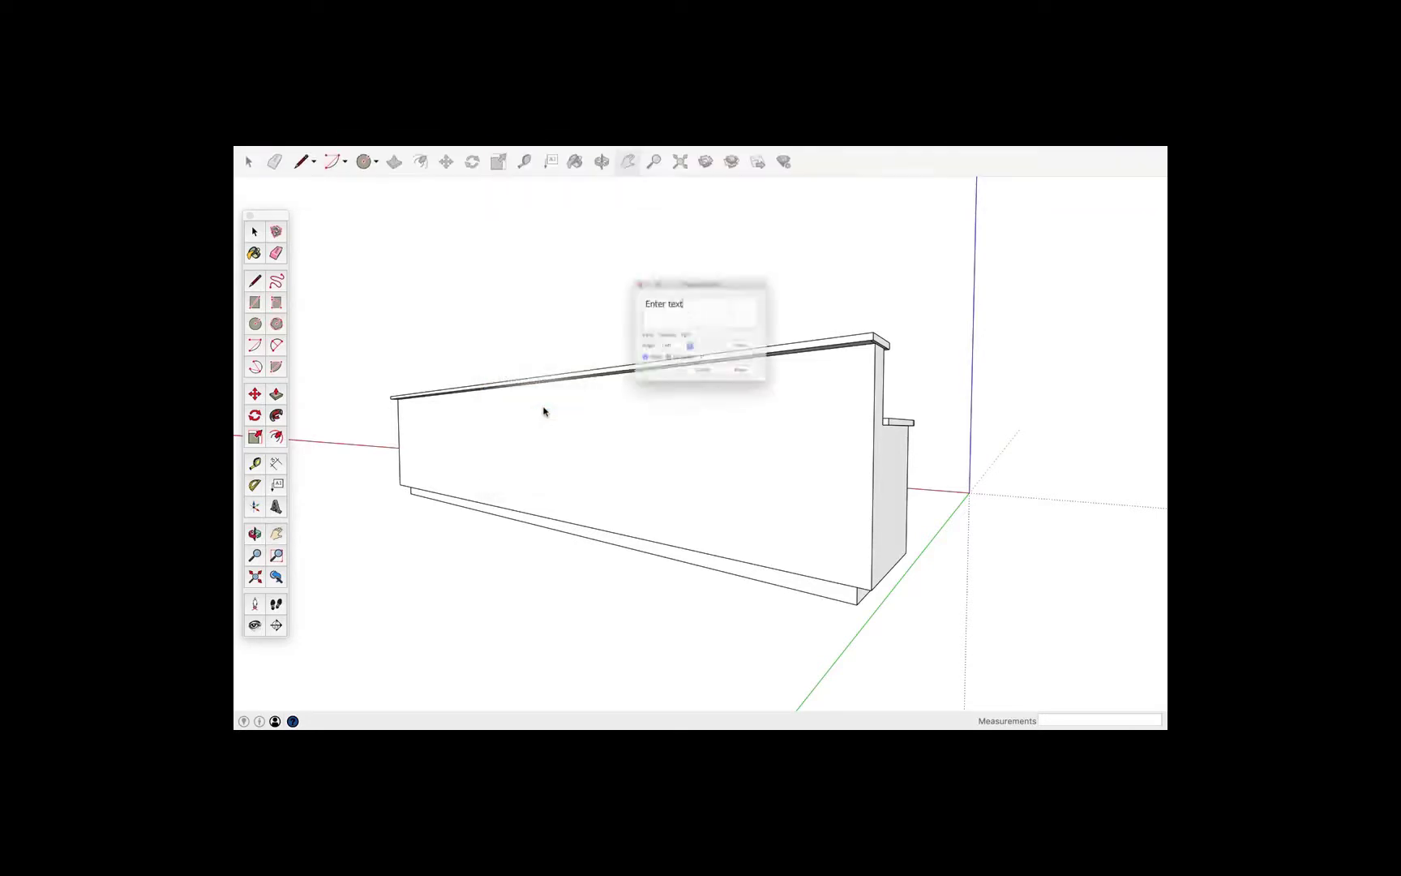
left_click_drag(676, 291, 607, 284)
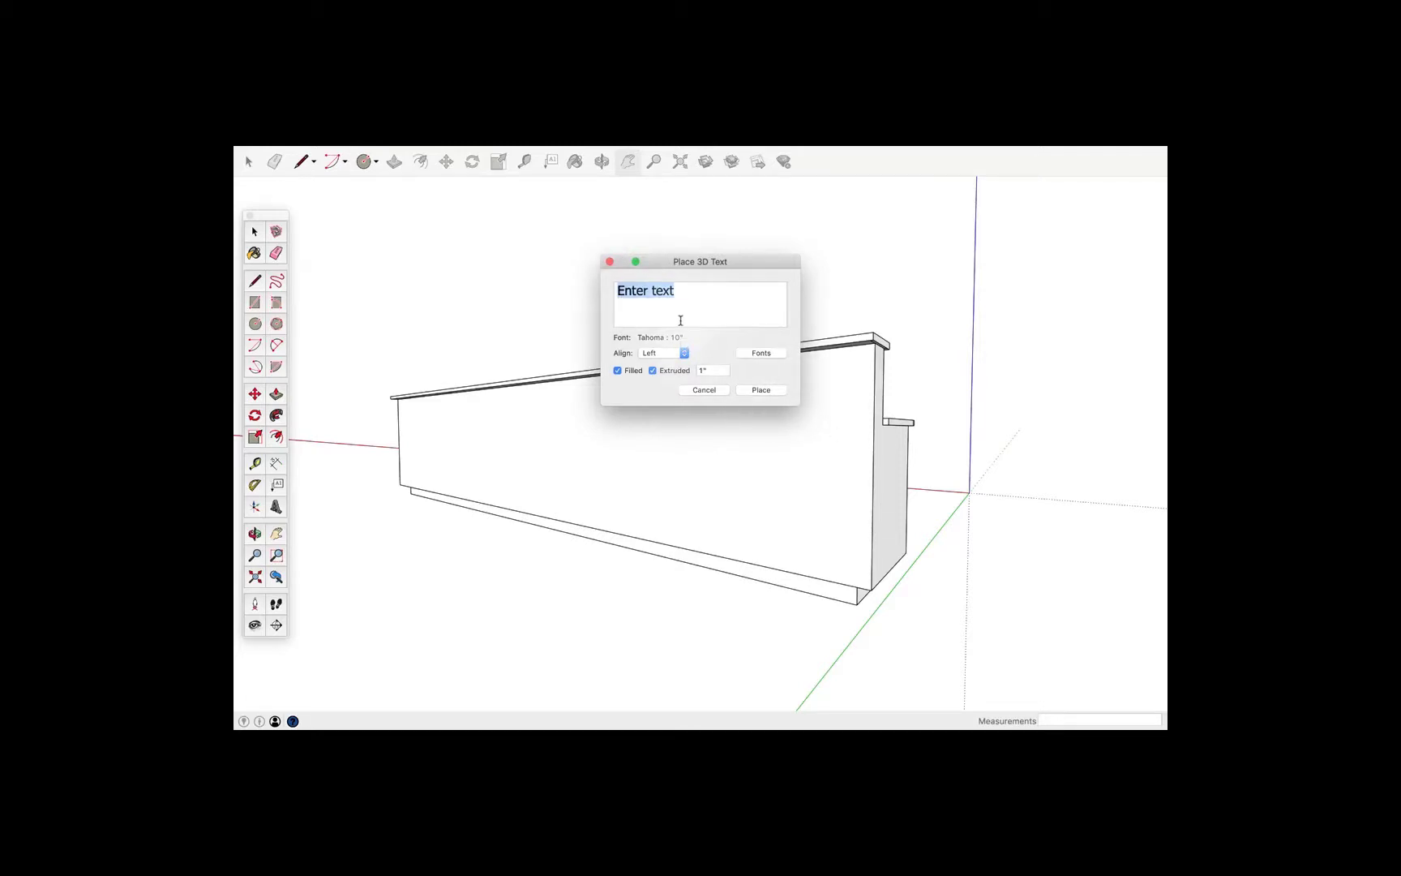
type("Ralph’s Greek Templ")
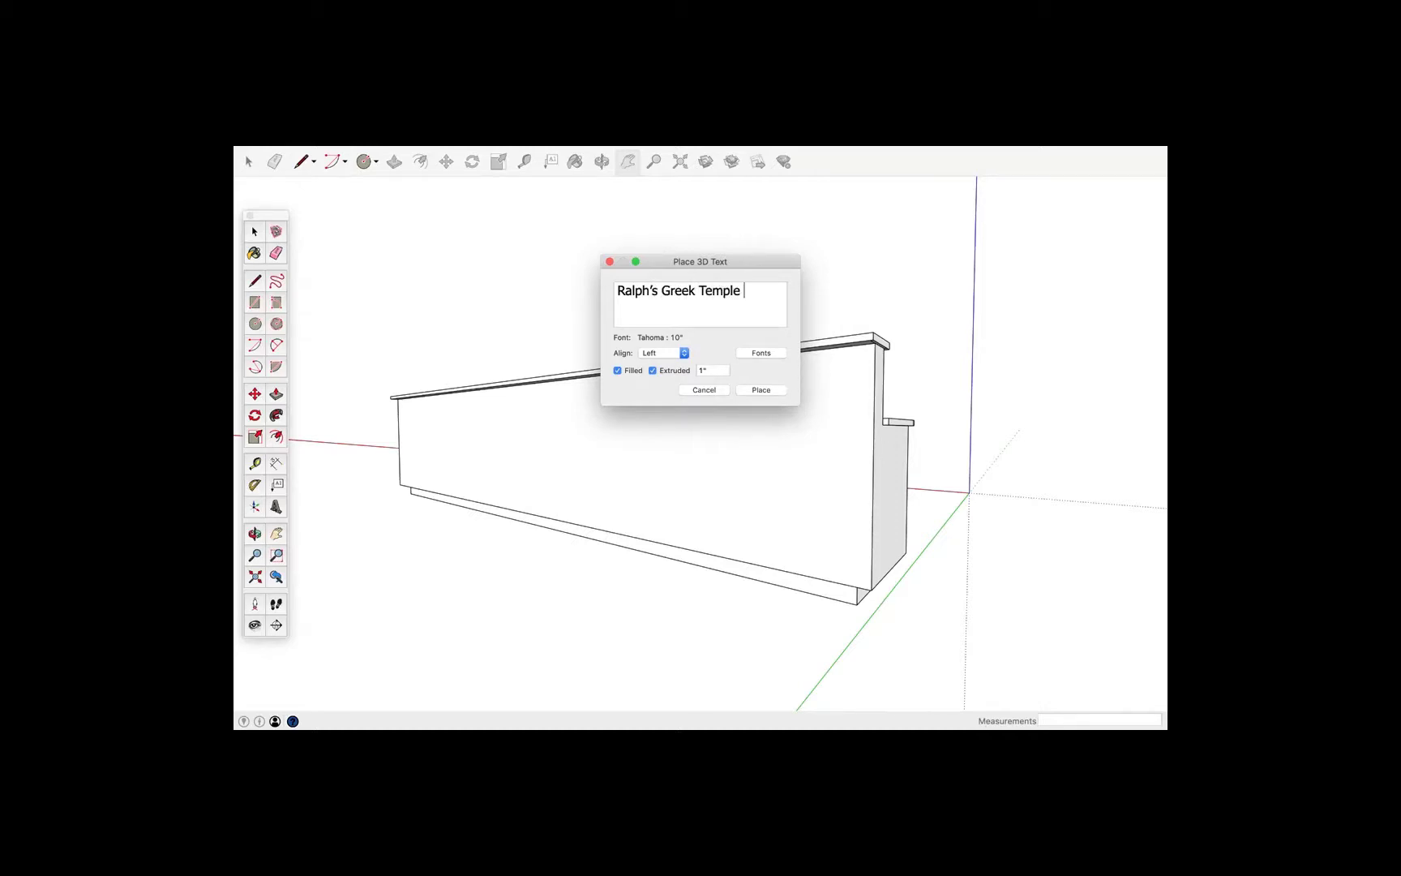
type("ee")
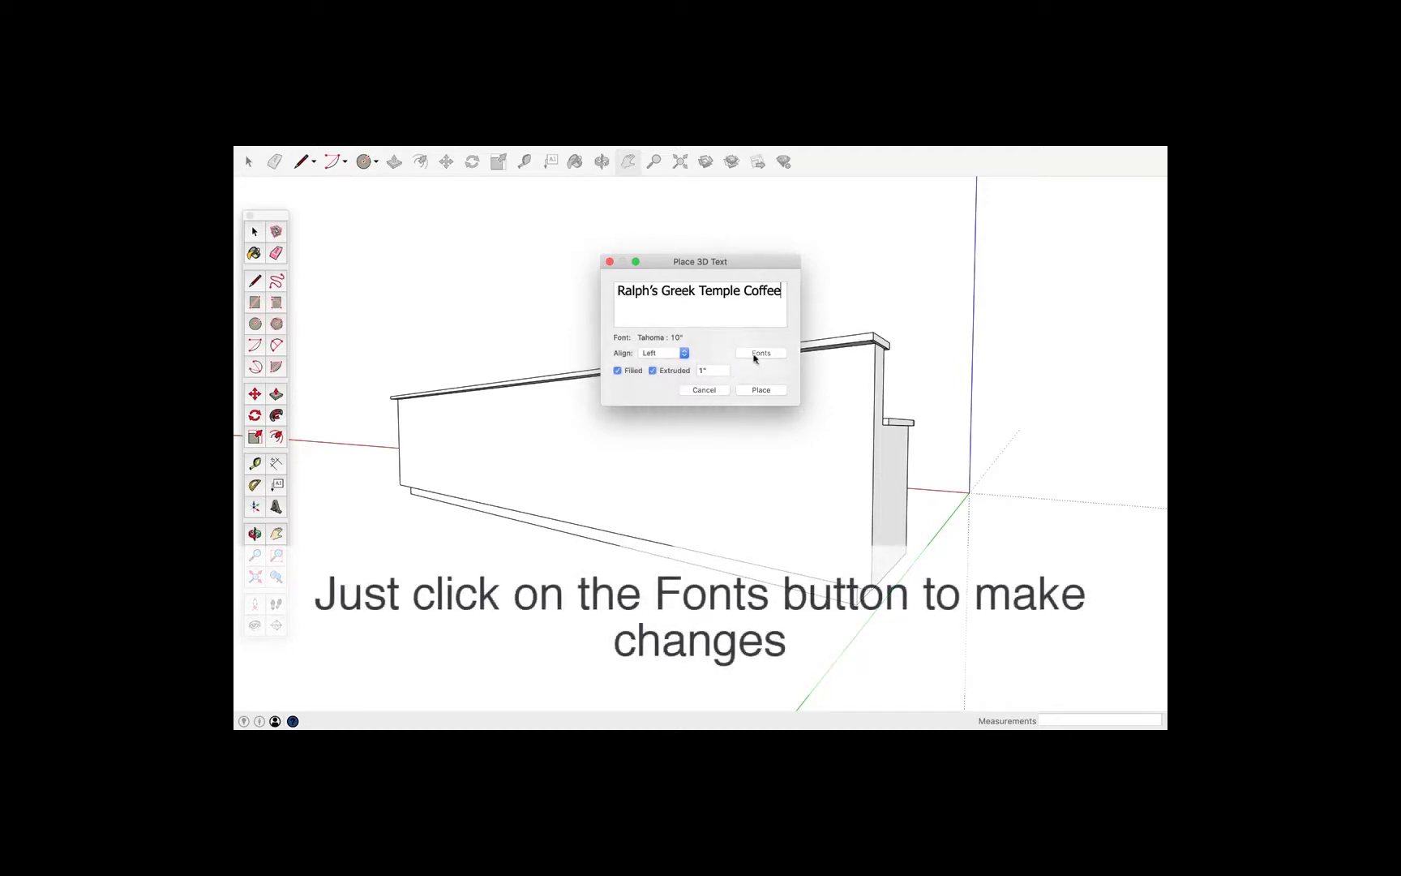
- Set the 3D text's letter height to 14" (1' 2"), keeping the Tahoma font
left_click(760, 354)
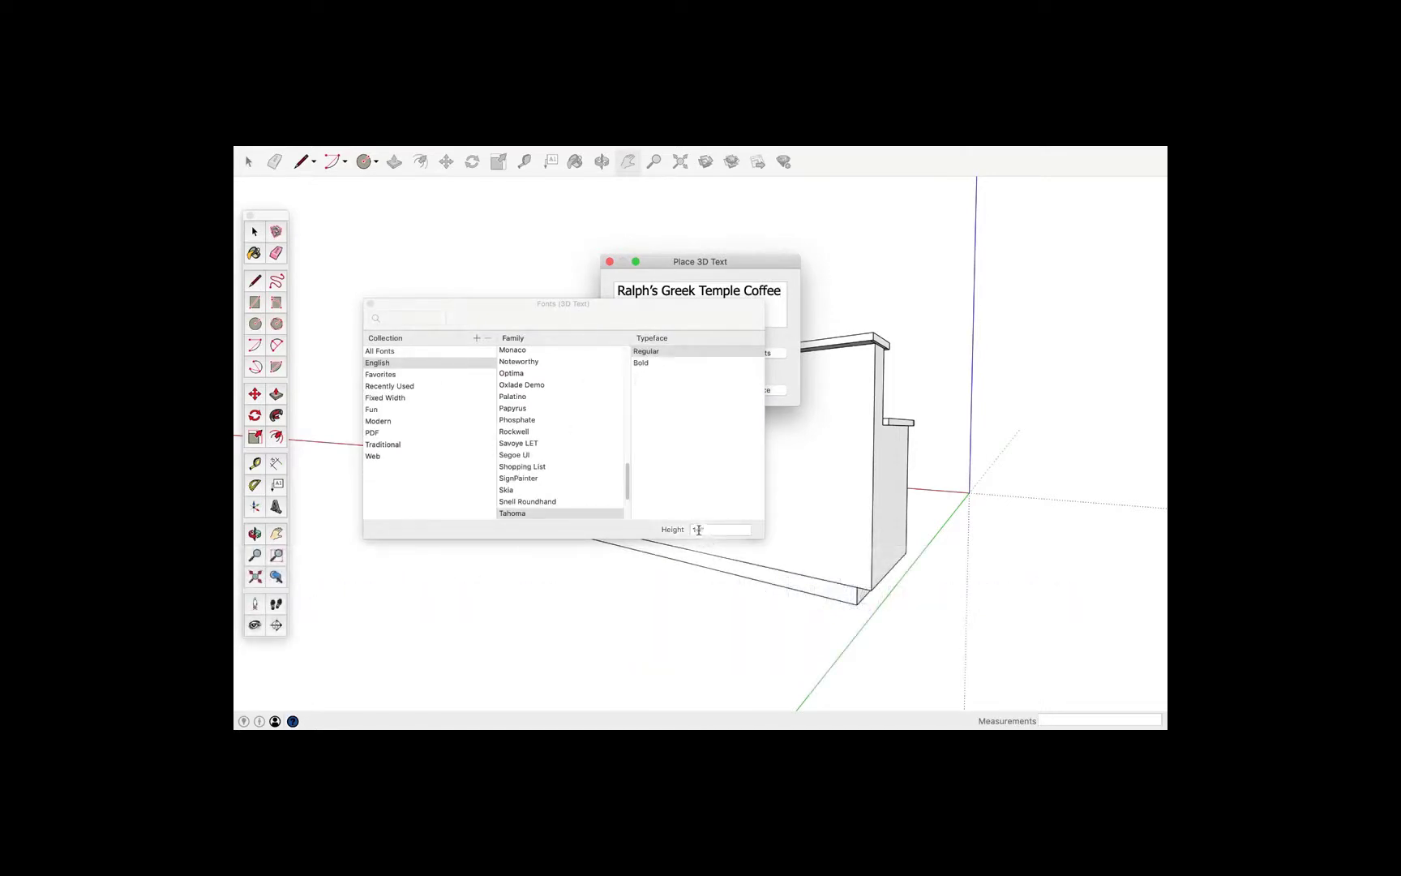
left_click(698, 529)
type("1")
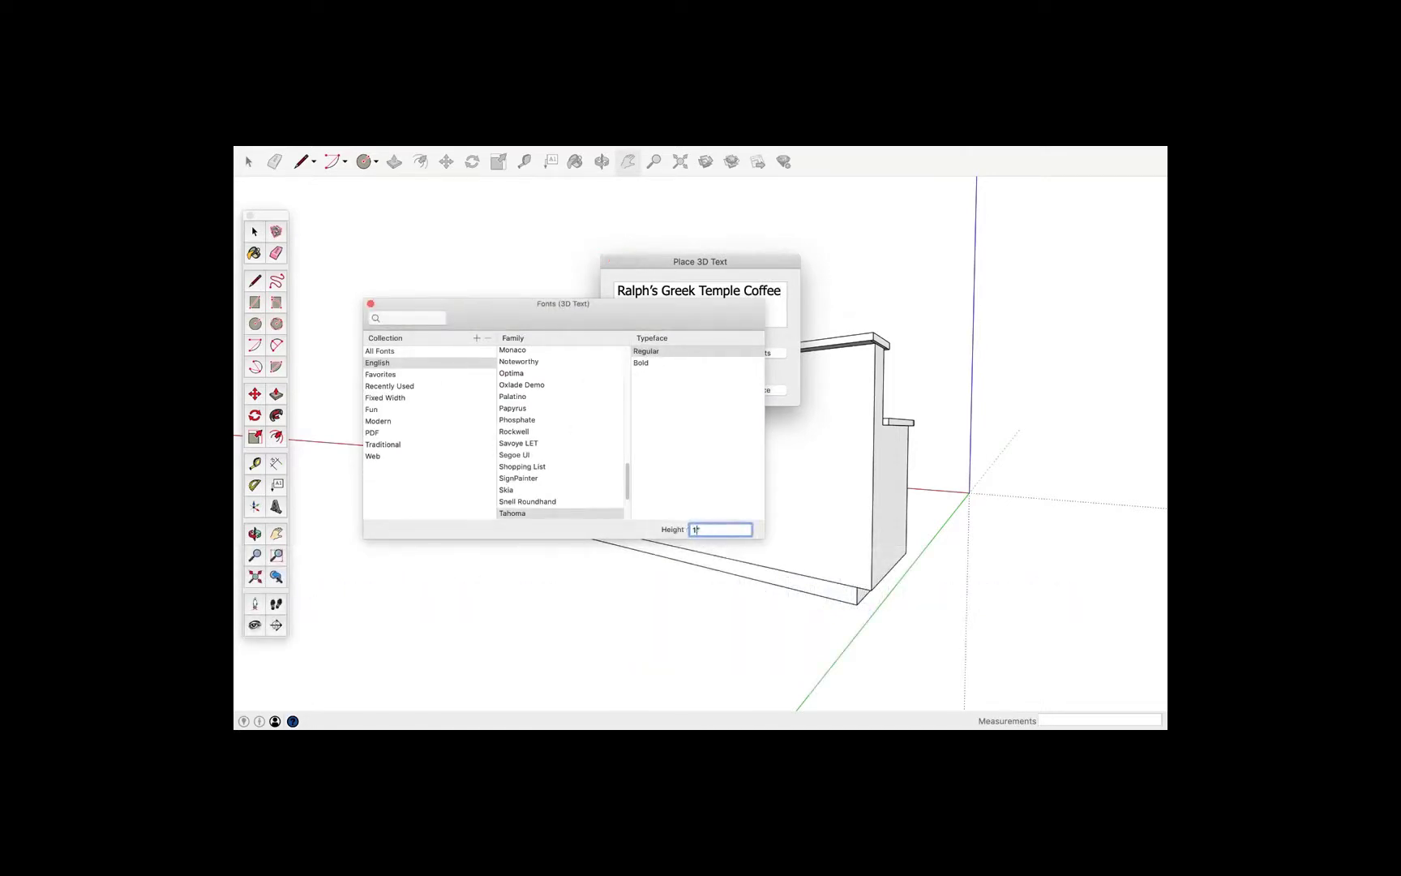
type("4")
key("Return")
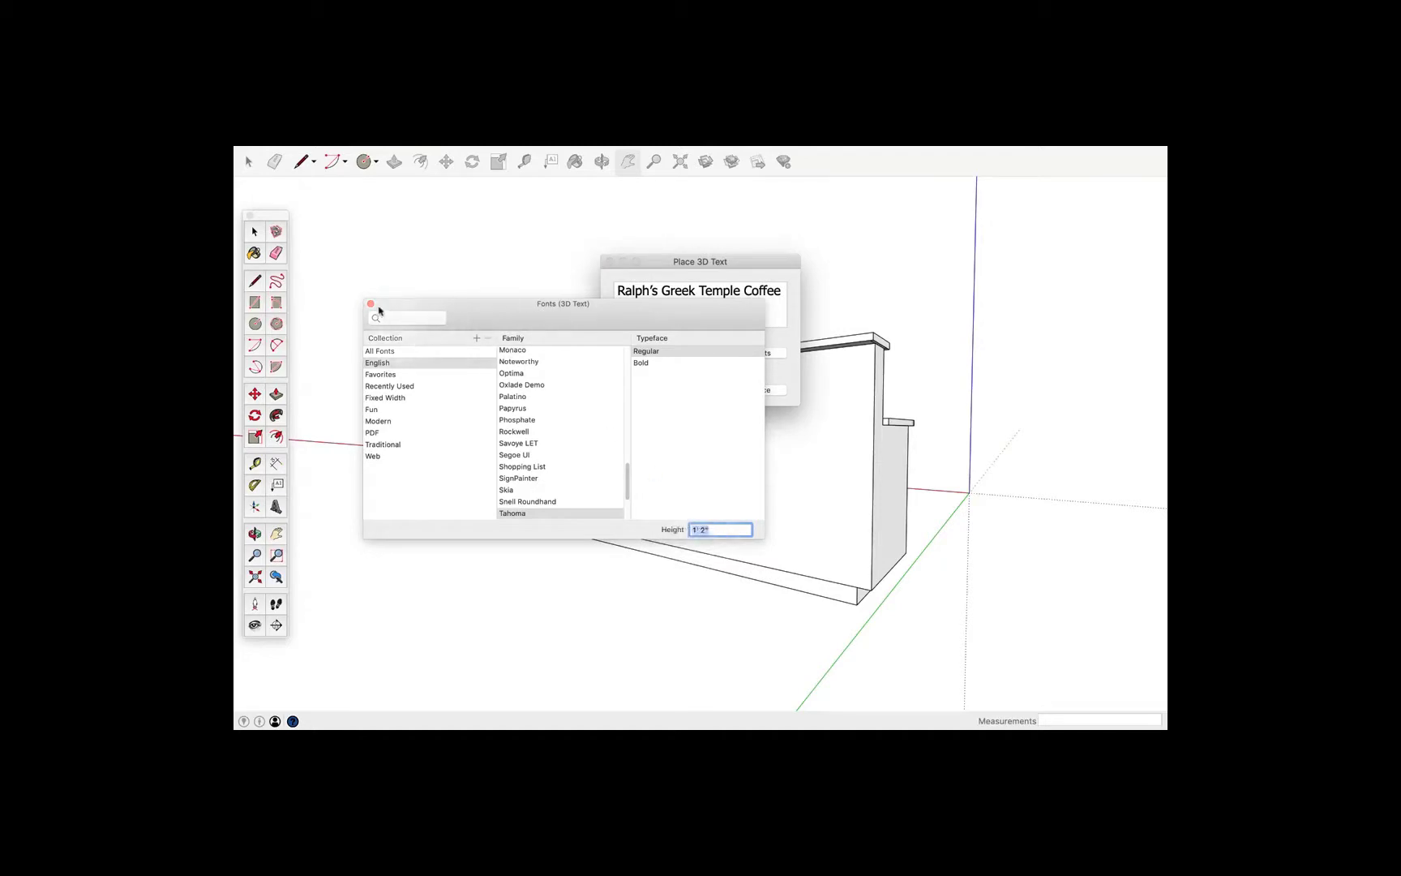
left_click(371, 305)
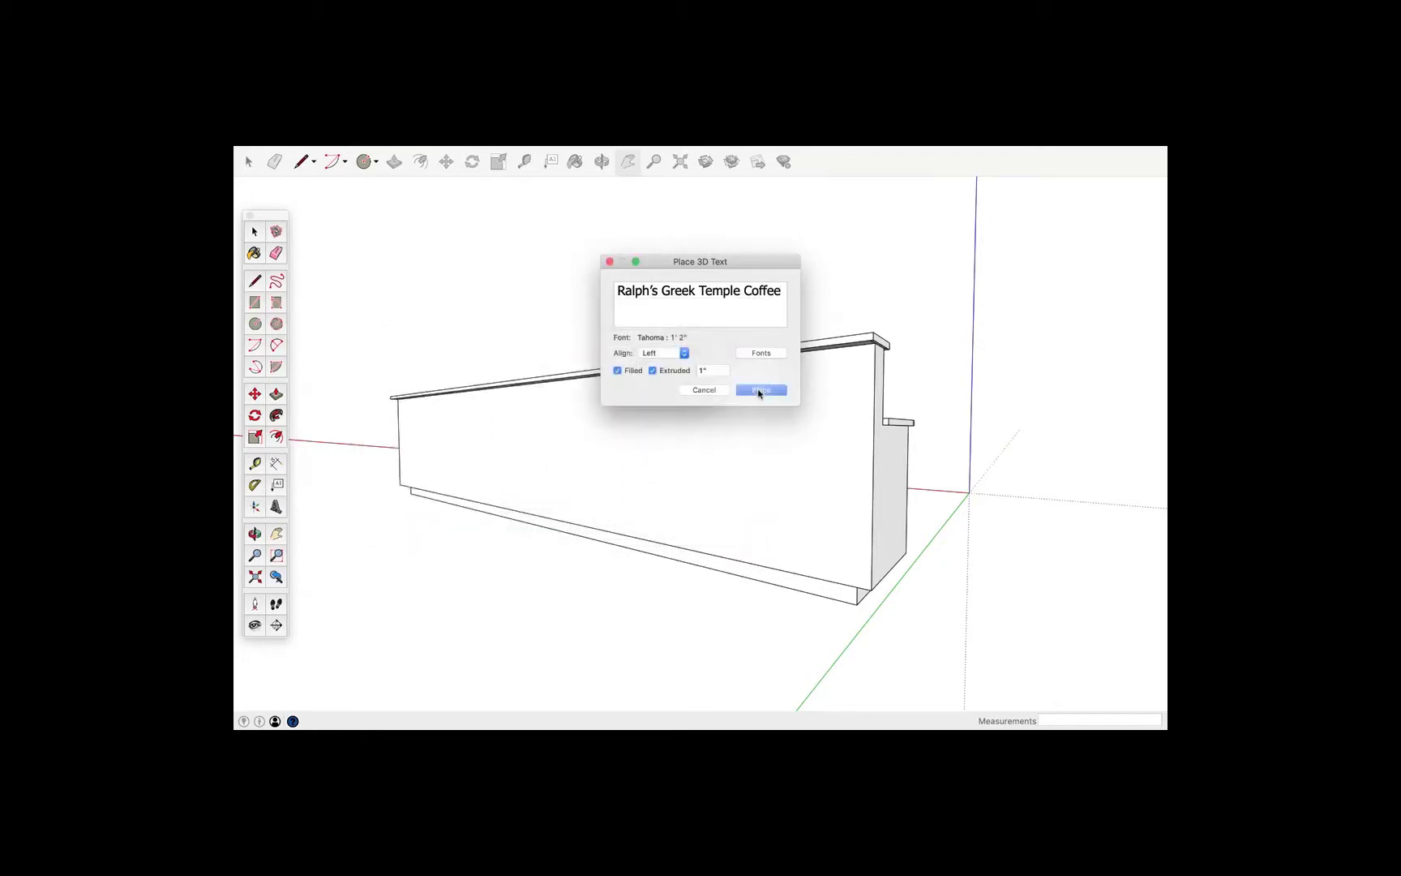
- Place the 1" extruded lettering on the counter's front face and check how it sits from several angles
left_click(758, 391)
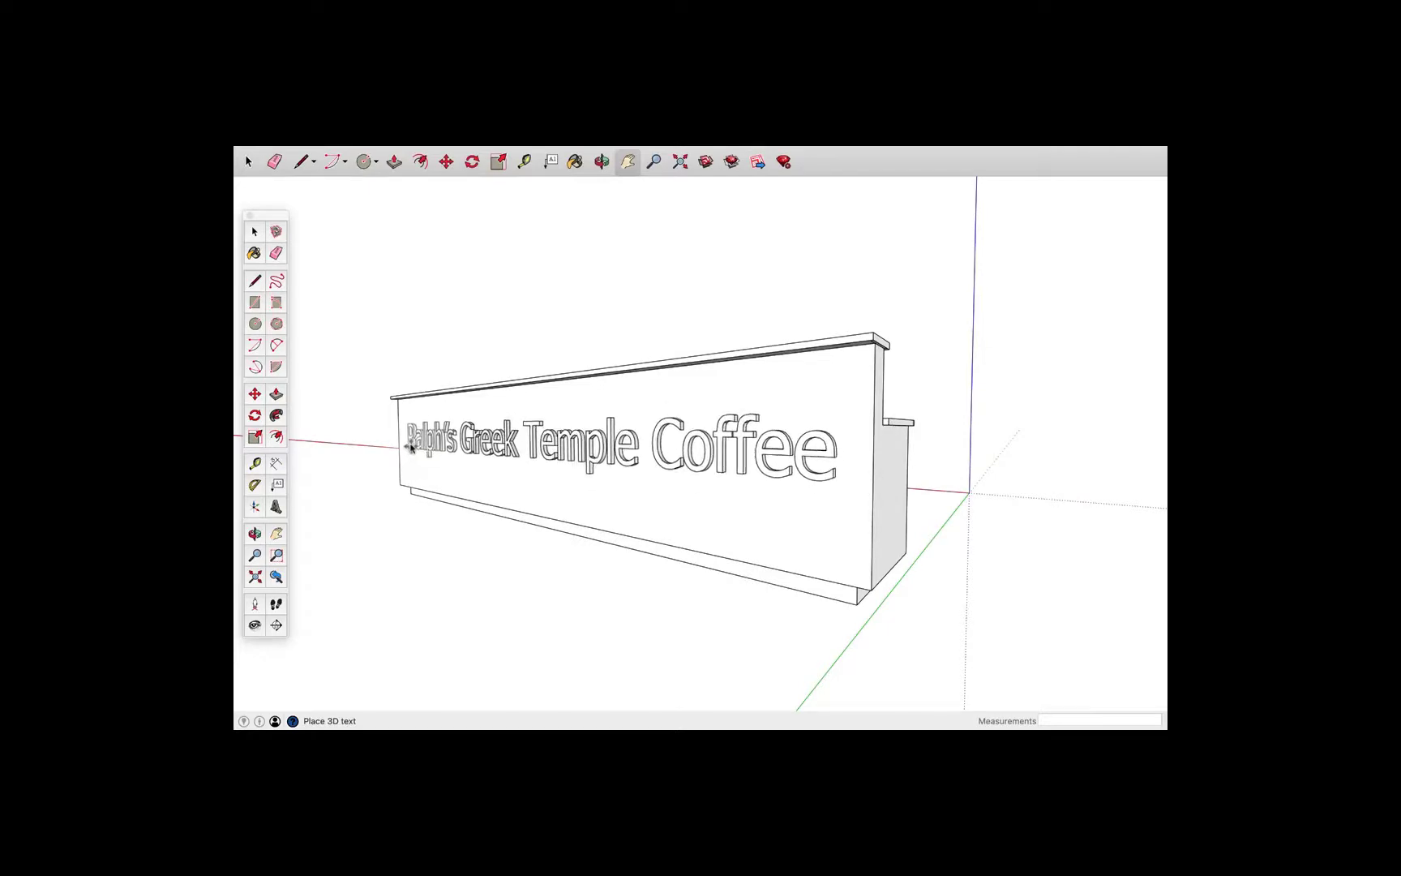
left_click(432, 457)
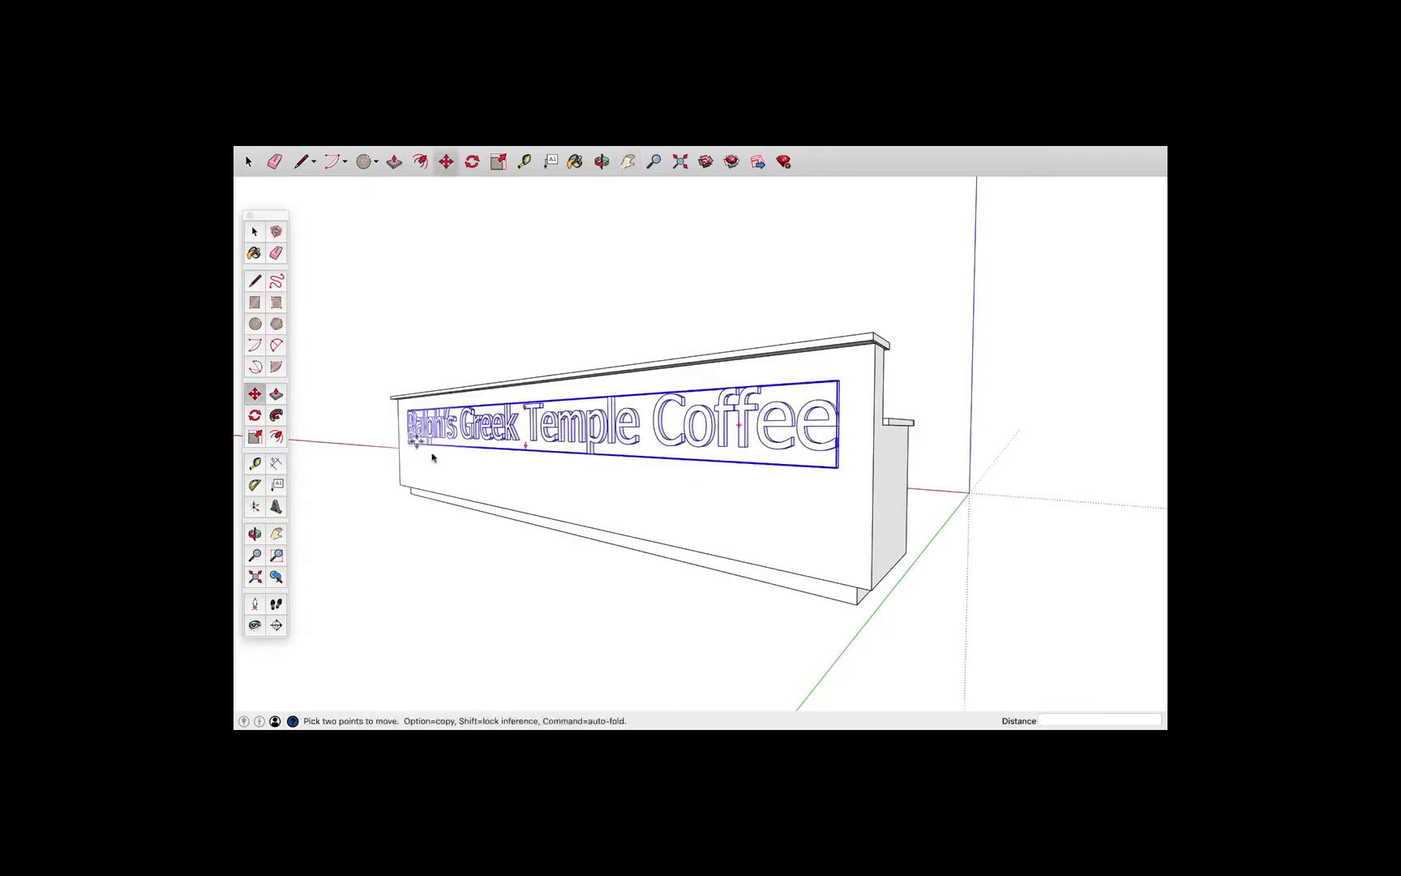
middle_click_drag(432, 457, 518, 531)
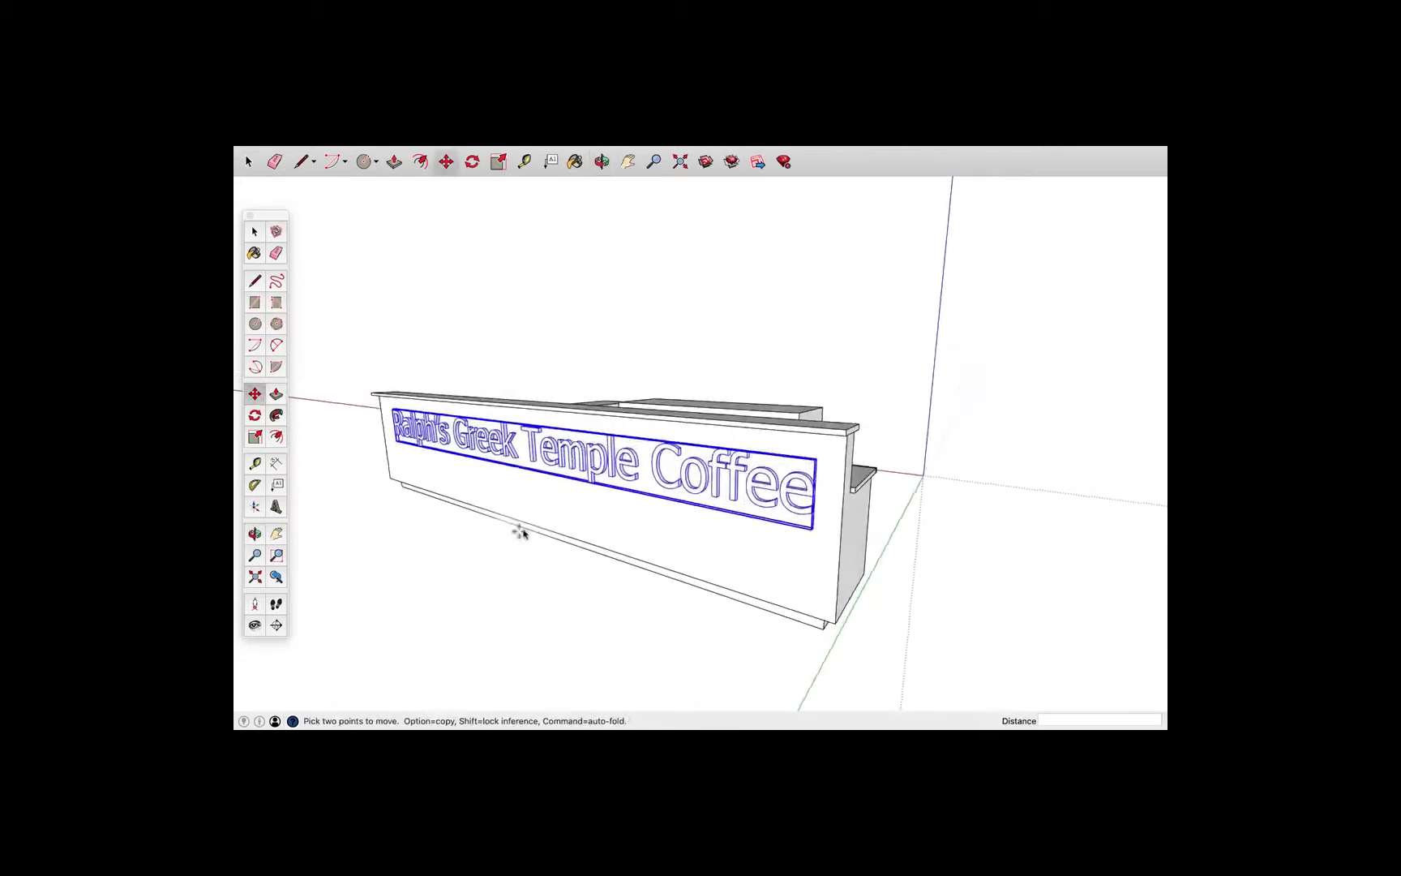
scroll(576, 520, "up", 2)
mouse_move(527, 446)
middle_mouse_down()
mouse_move(541, 459)
mouse_move(531, 427)
middle_mouse_up()
middle_click_drag(644, 494, 641, 535)
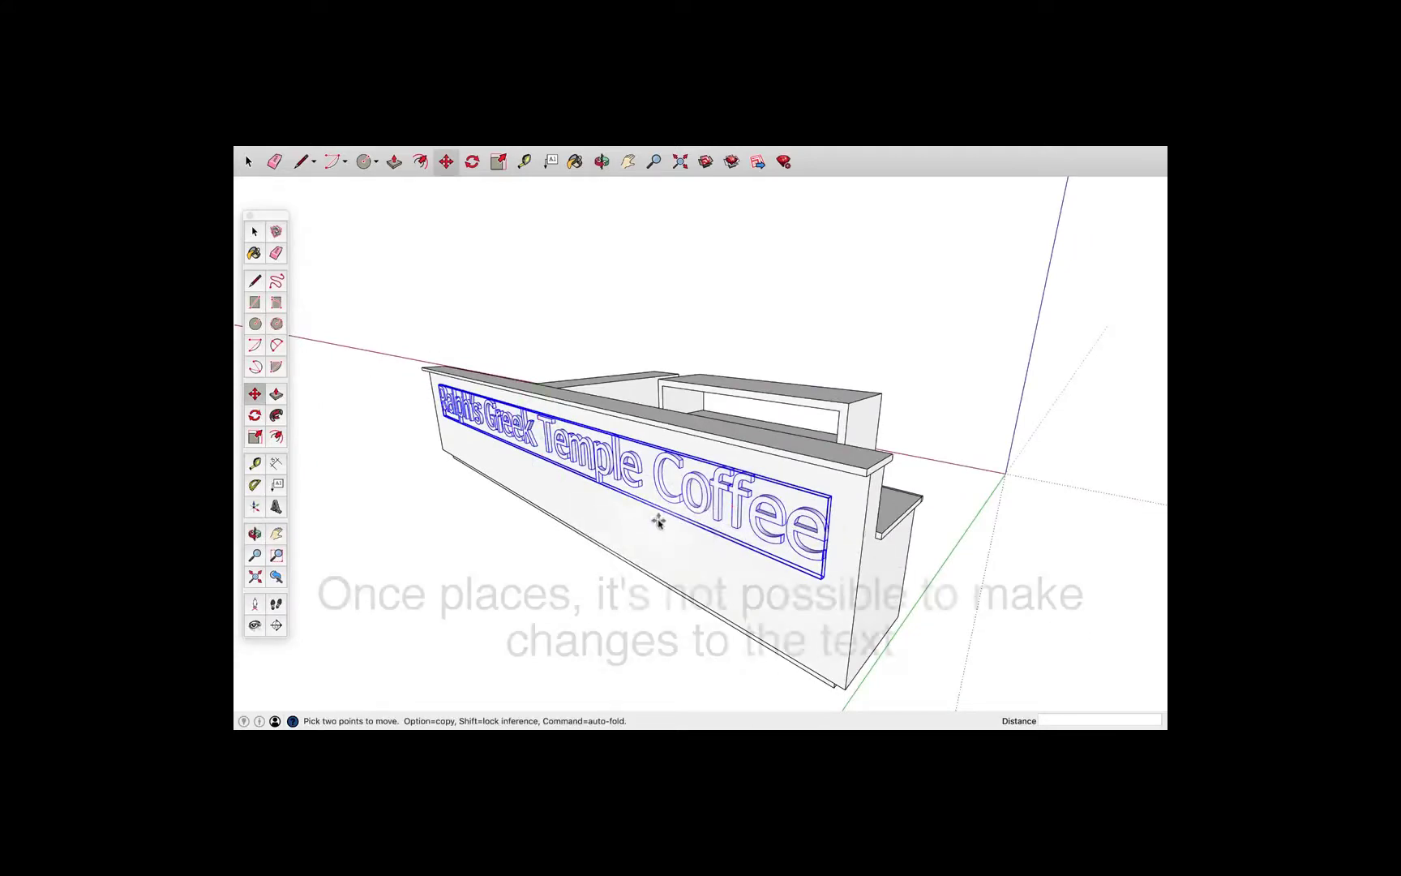
middle_click_drag(675, 525, 500, 479)
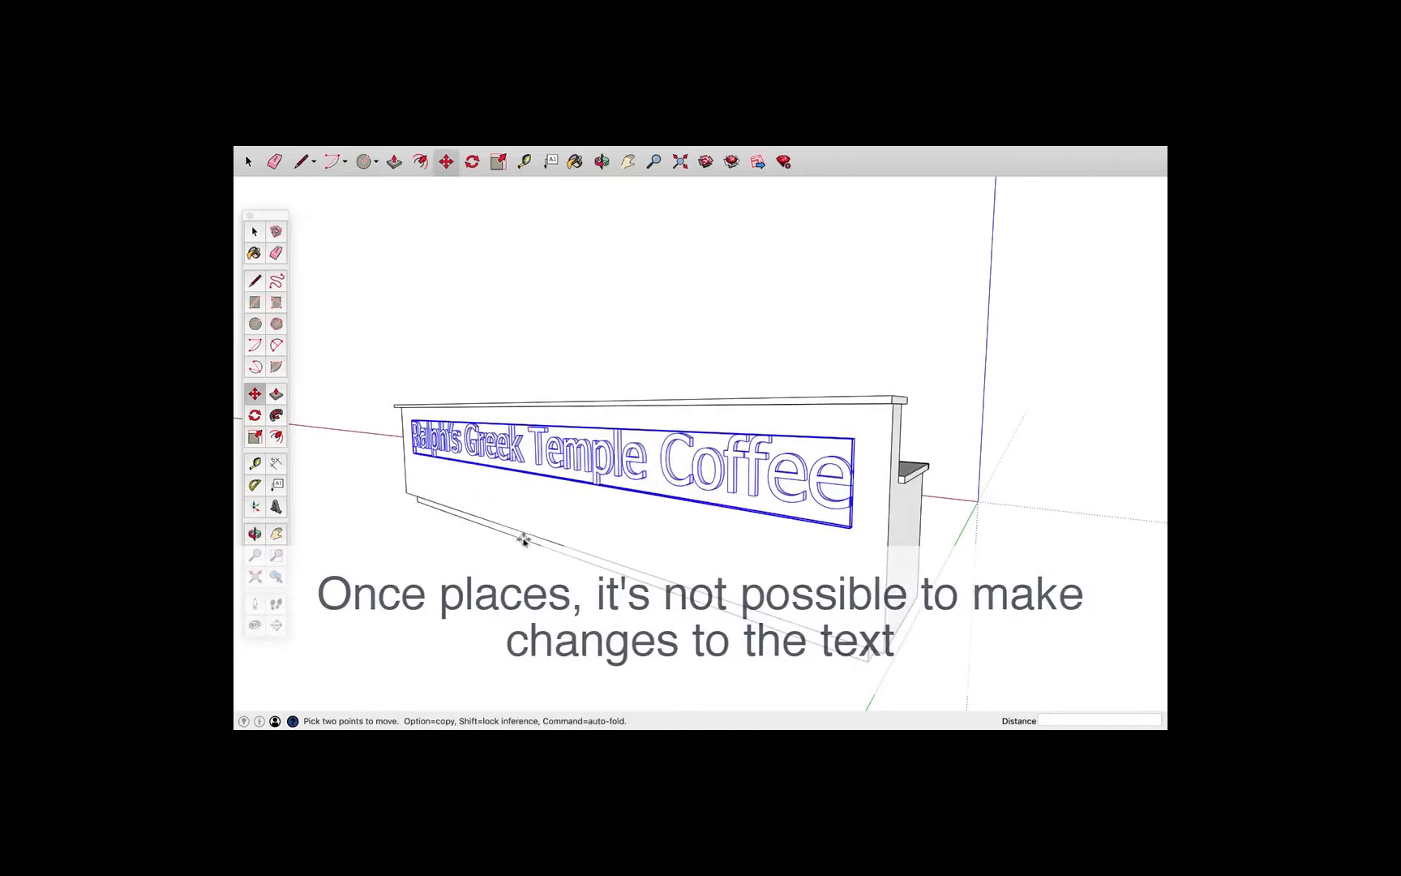
middle_click_drag(525, 531, 514, 476)
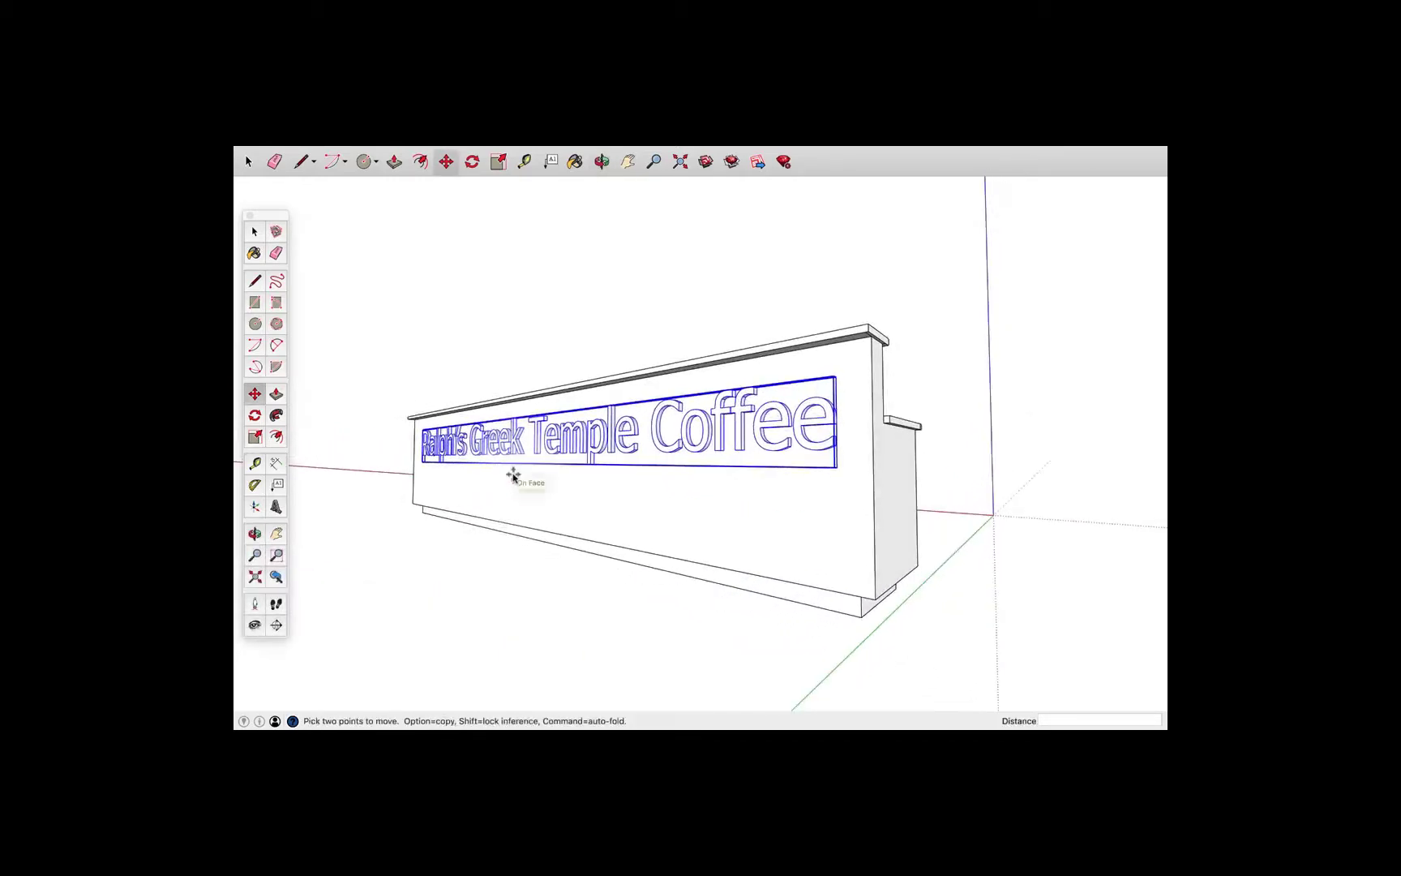
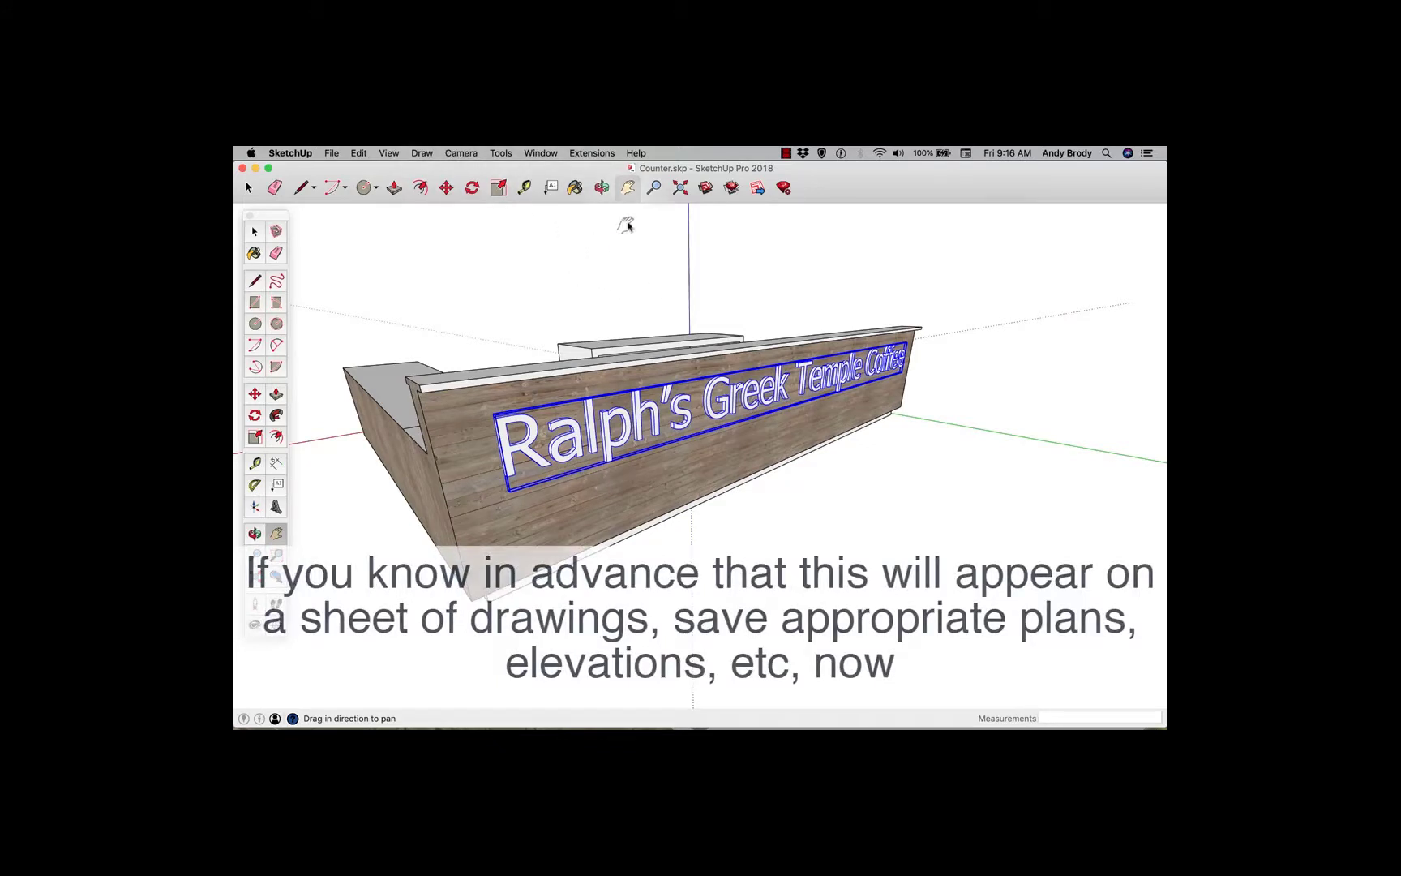
- Show the scene manager and the style browser side by side
left_click(541, 153)
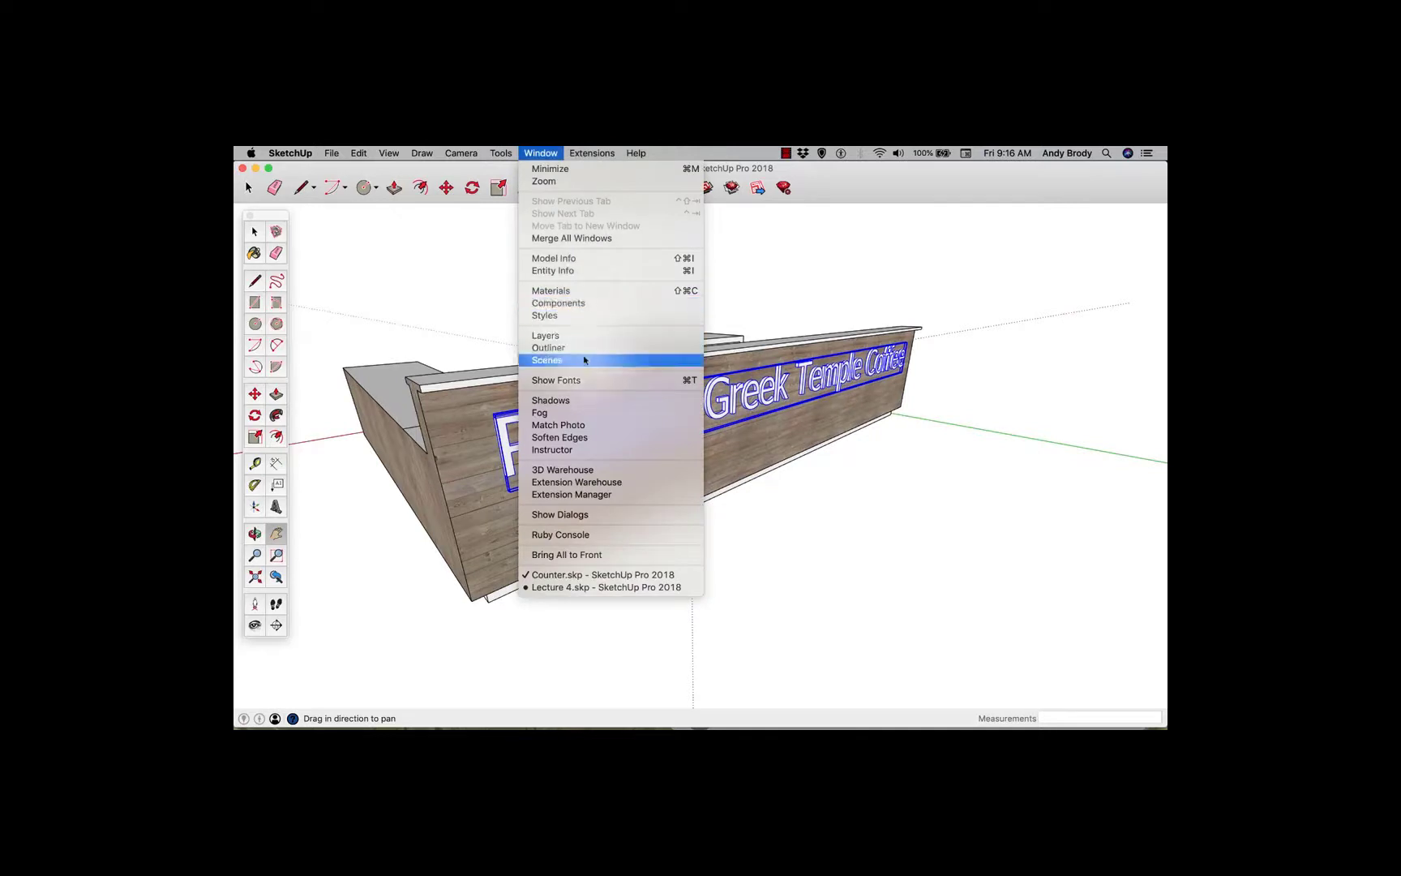
left_click(580, 360)
left_click(540, 153)
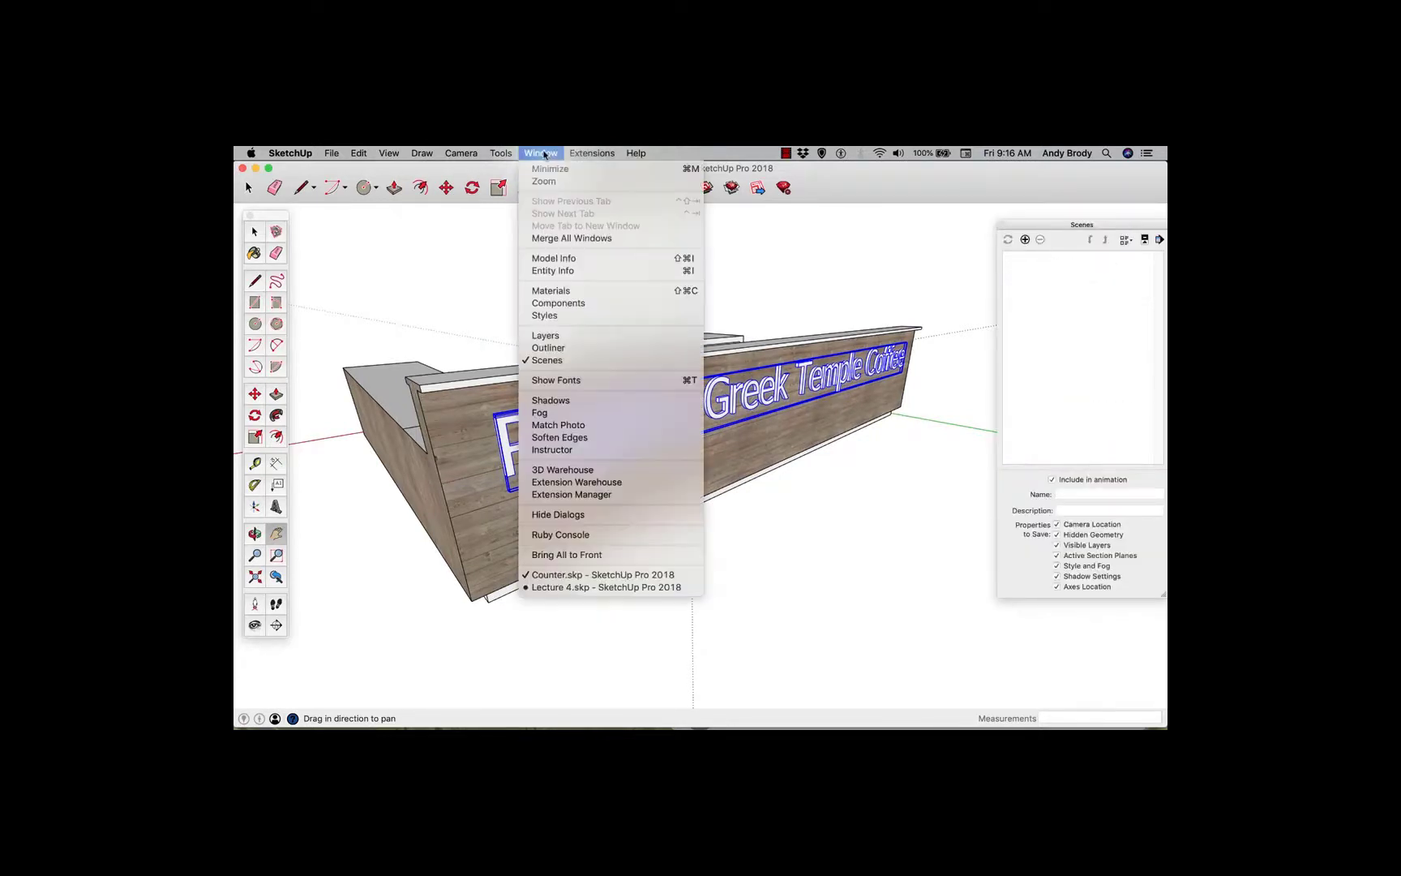
left_click(581, 316)
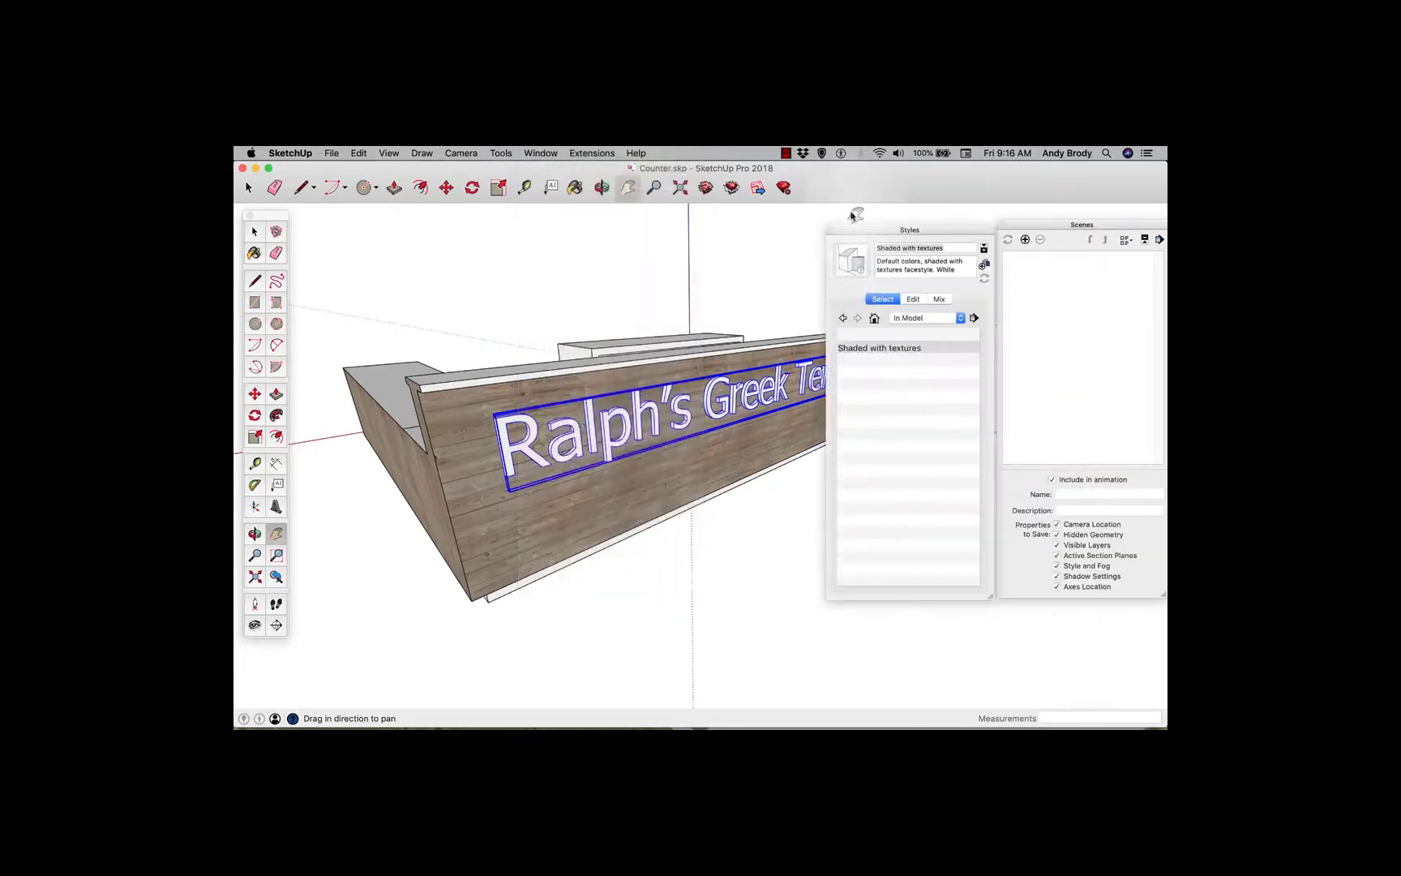
left_click_drag(859, 232, 856, 229)
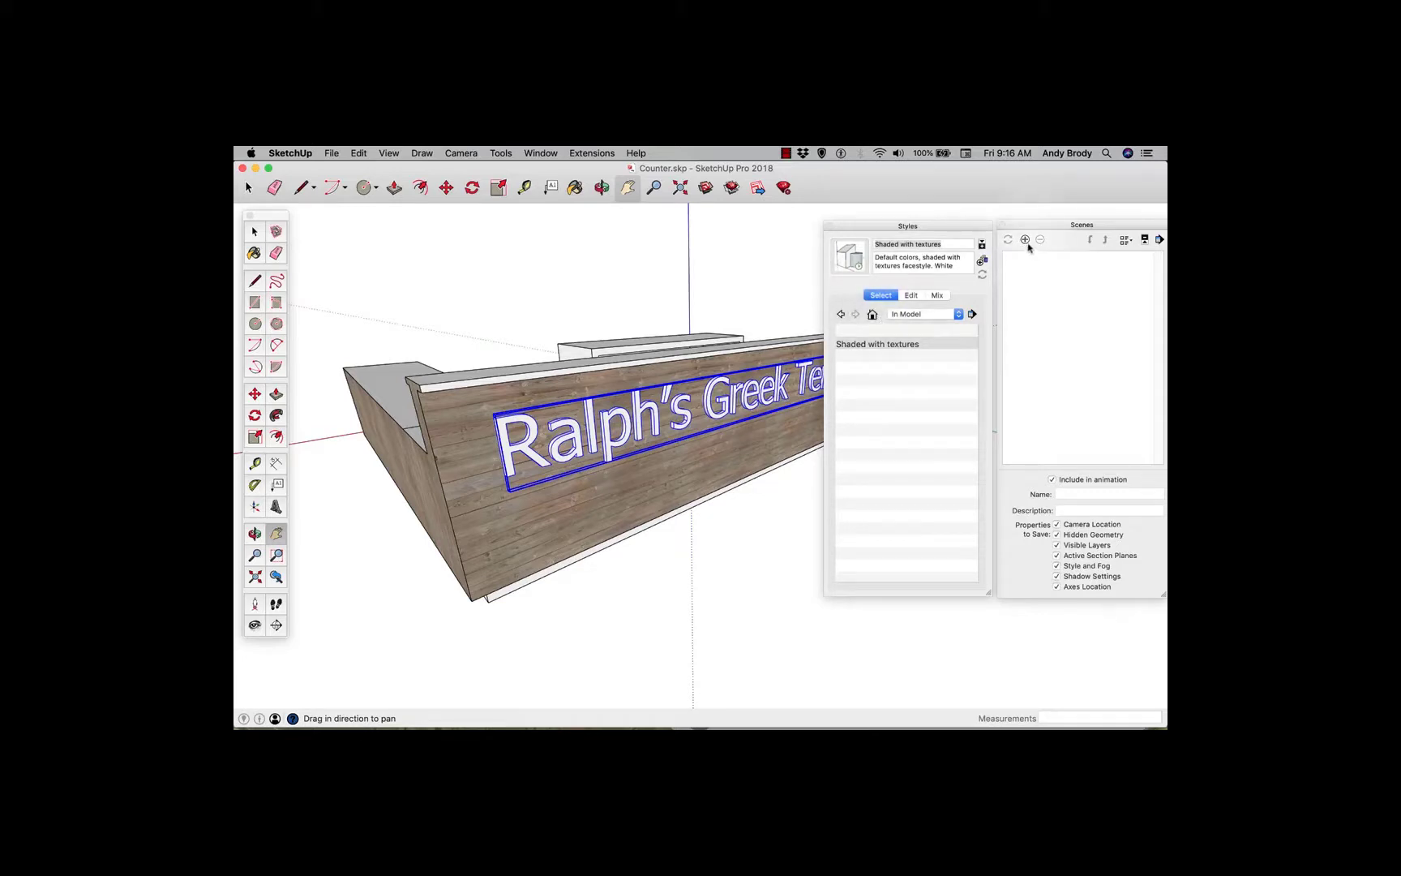
- Save the current perspective view of the wood-clad counter as a scene named "Overview"
left_click(1025, 240)
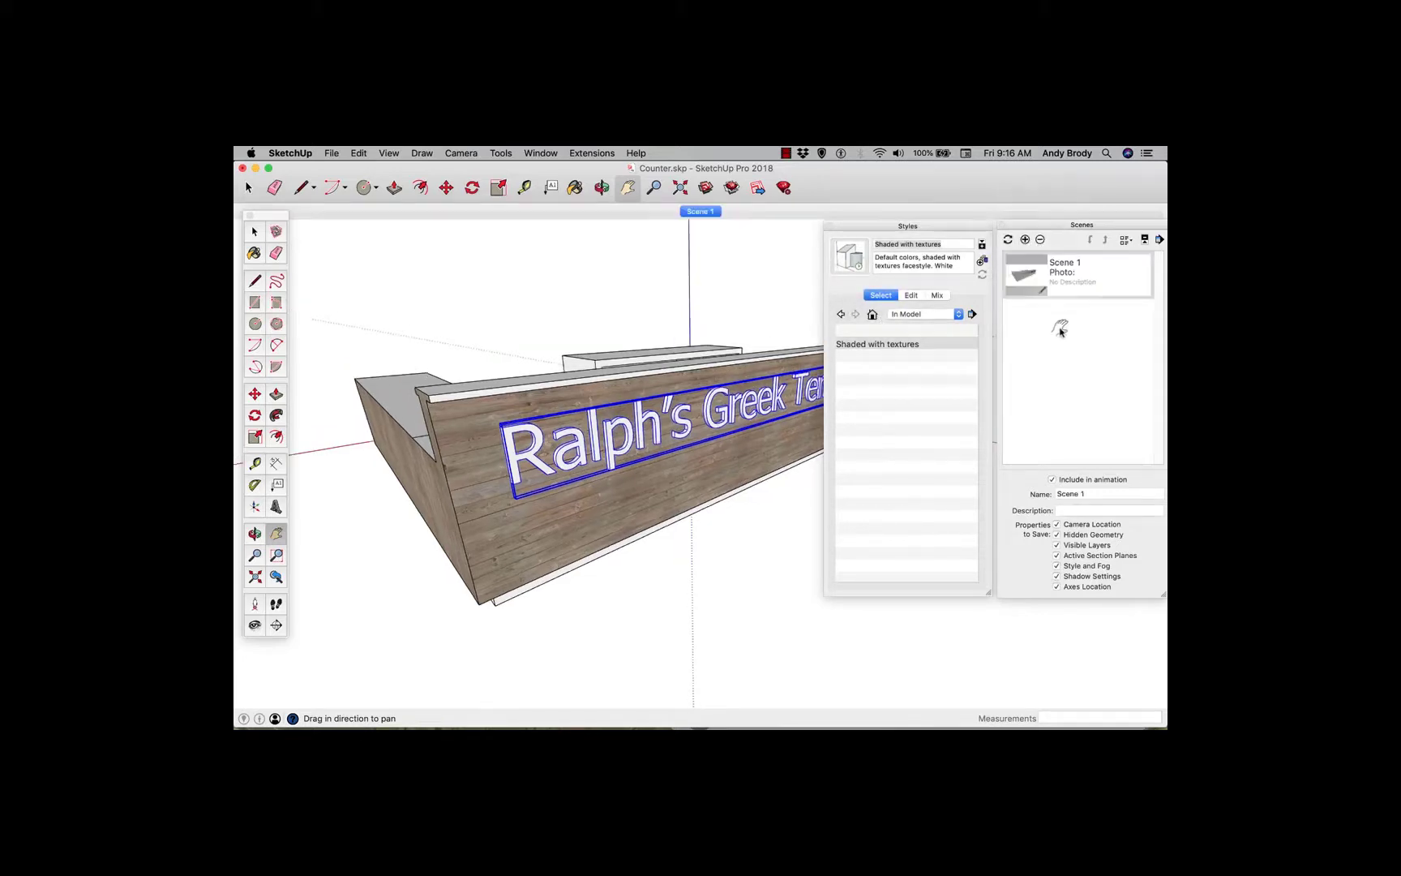
left_click_drag(1094, 494, 1054, 492)
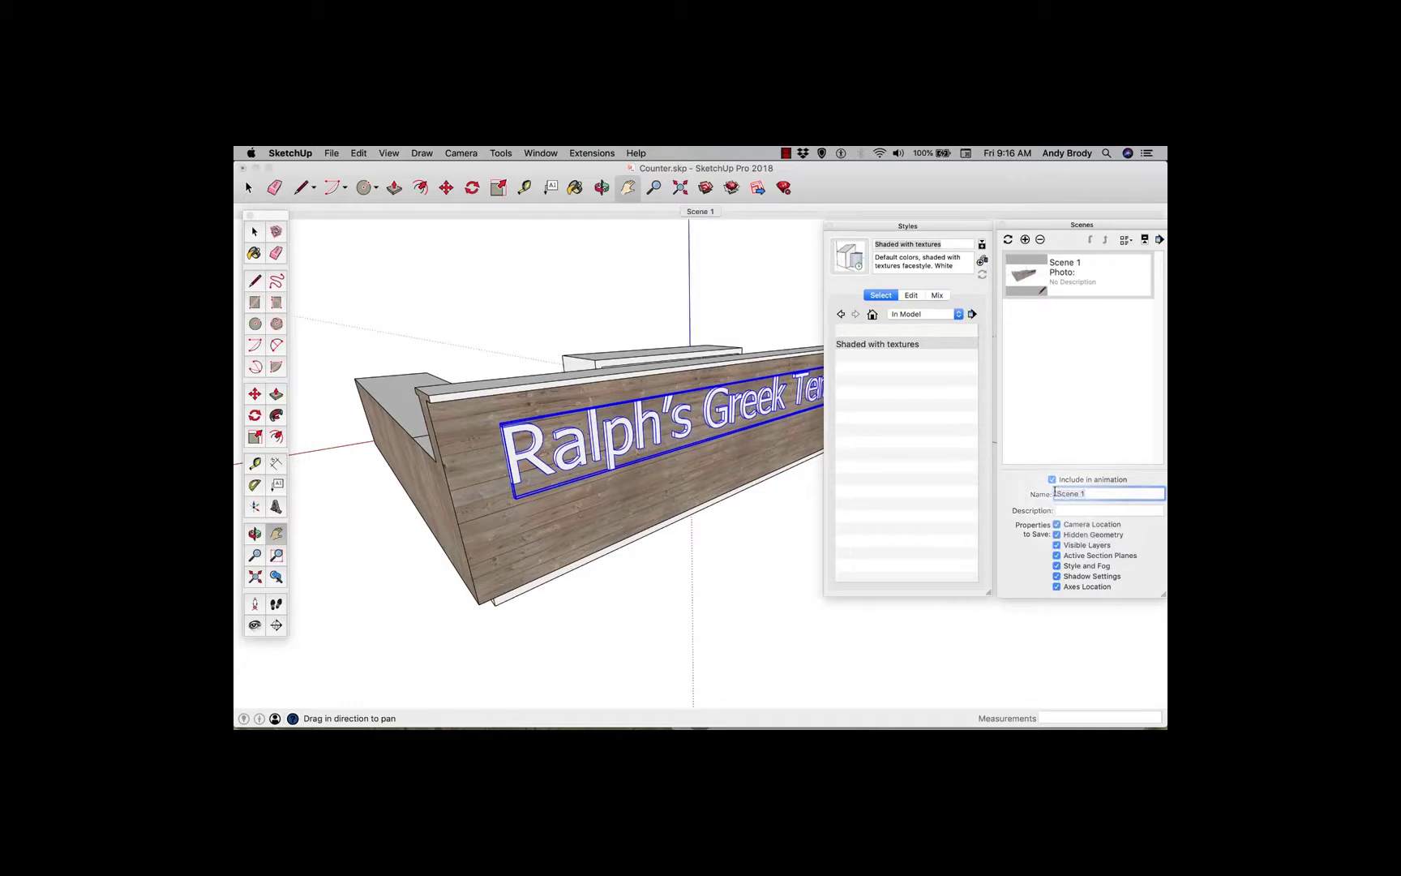
type("Overview")
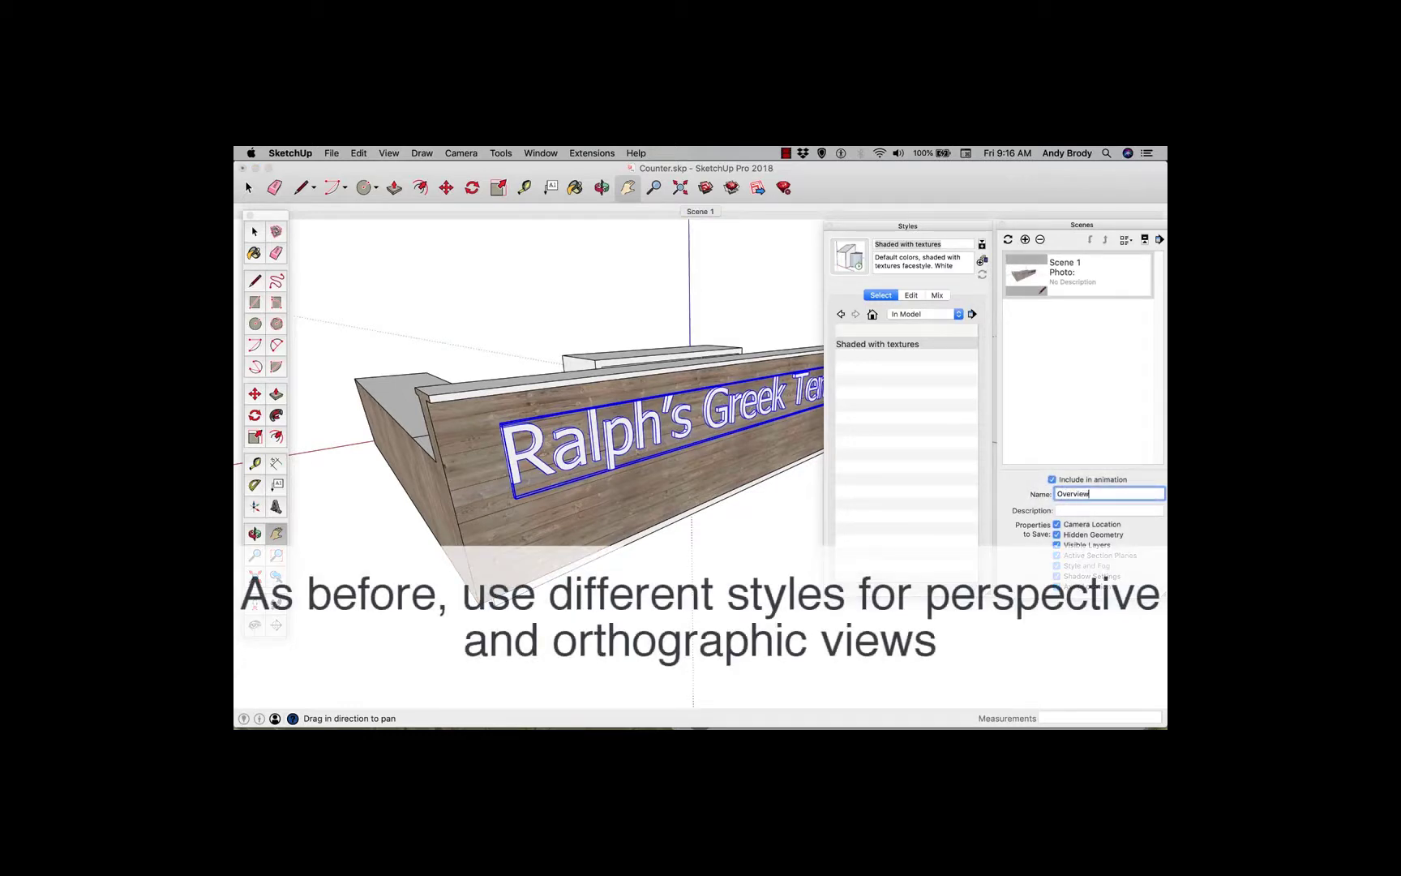
key("Return")
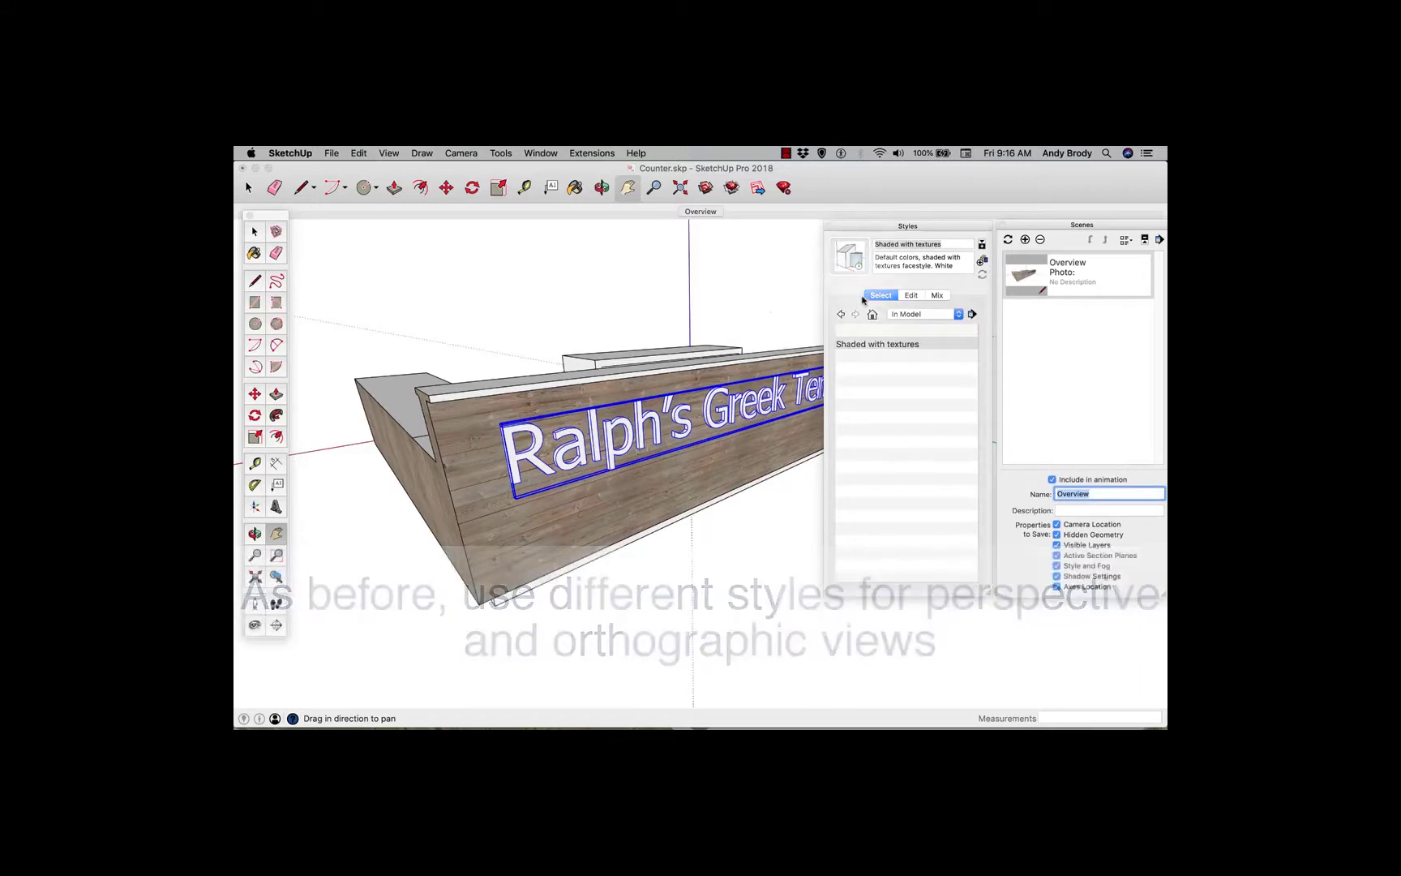
- Browse the Sketchy Edges style collection and display its styles as large thumbnails
left_click(912, 315)
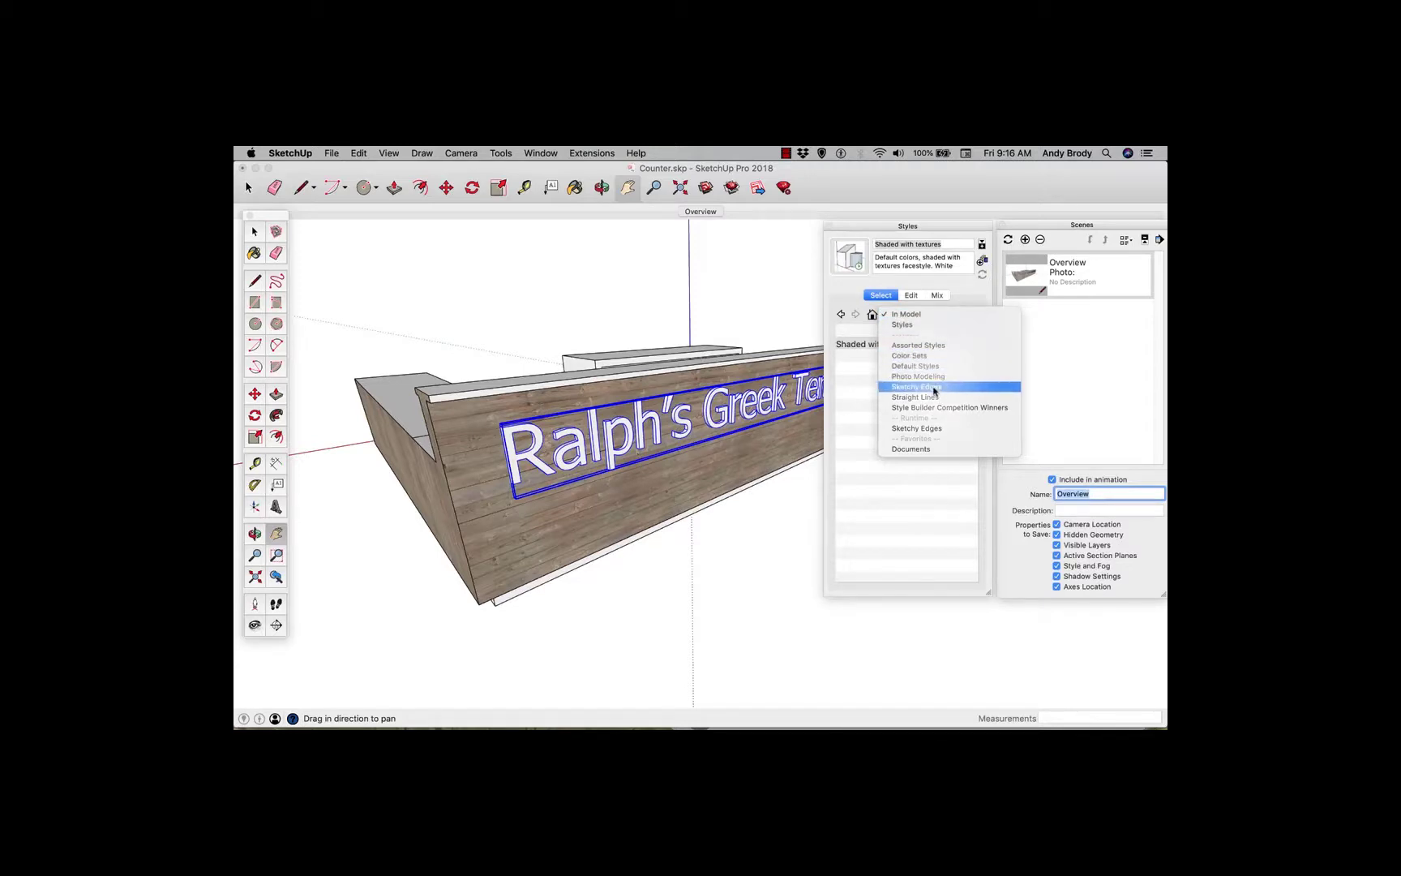
left_click(933, 392)
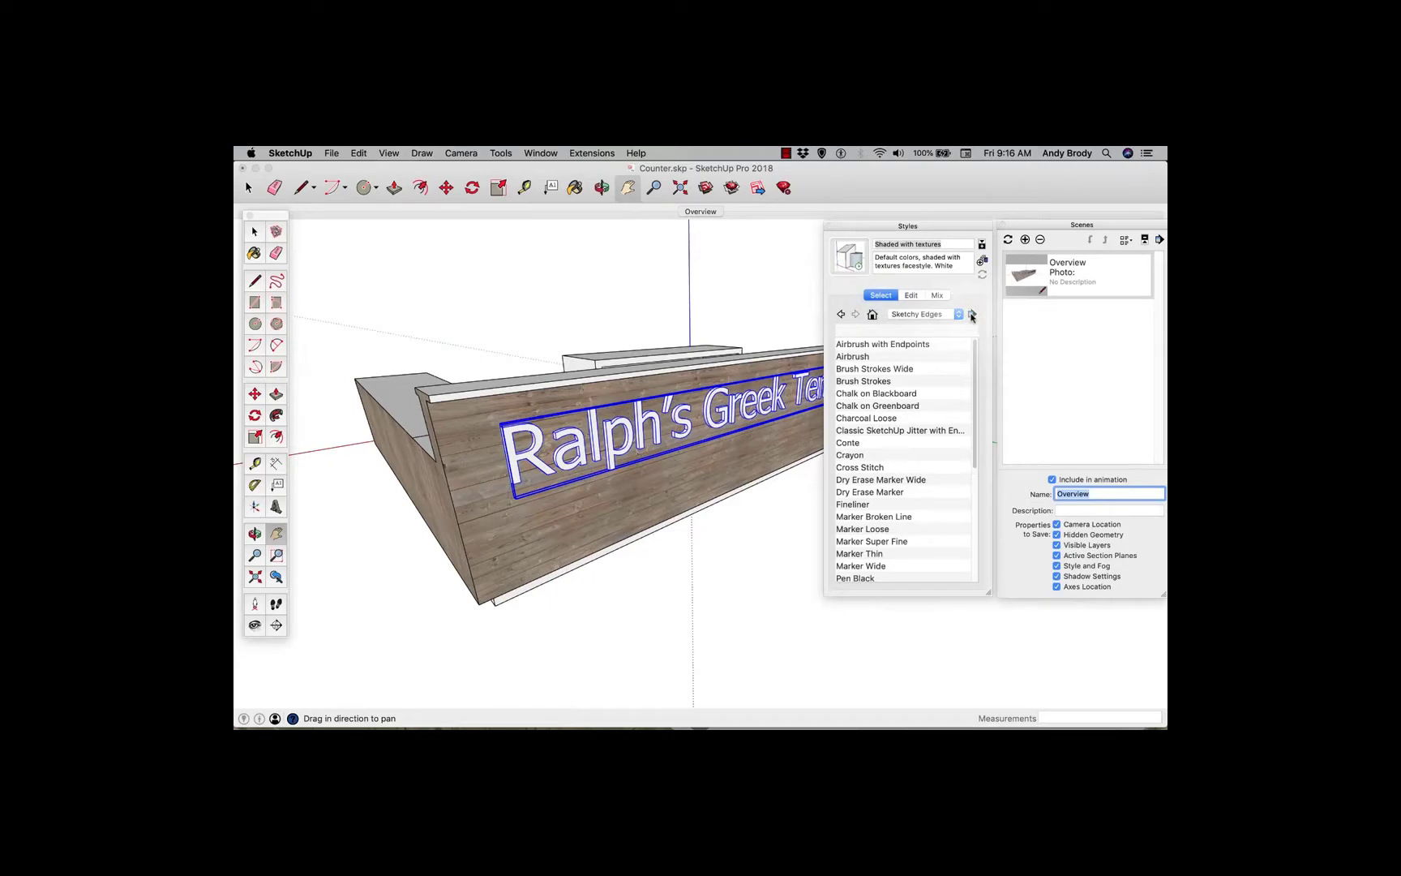
left_click(972, 314)
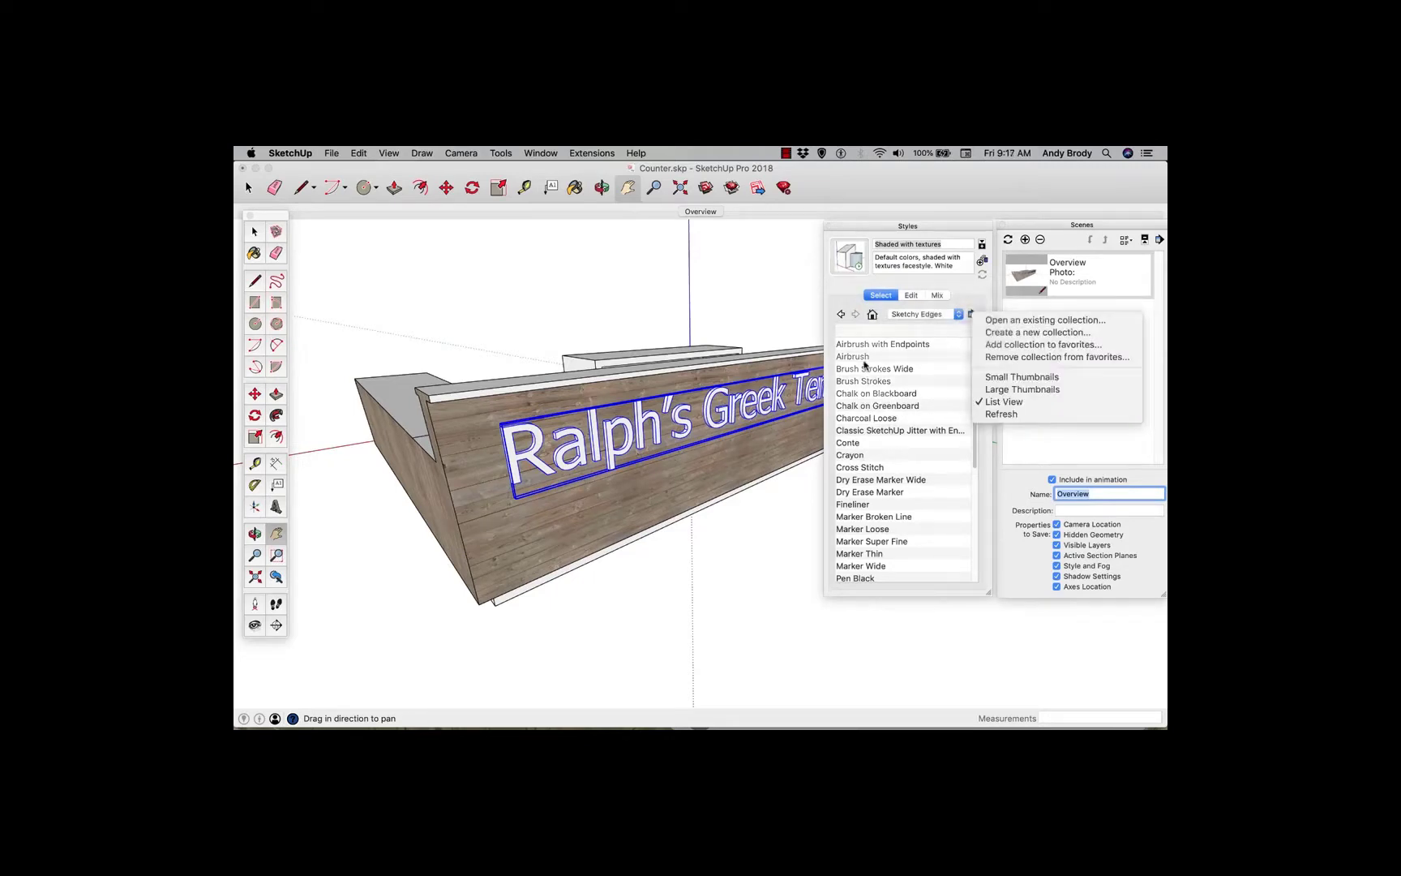
left_click(999, 392)
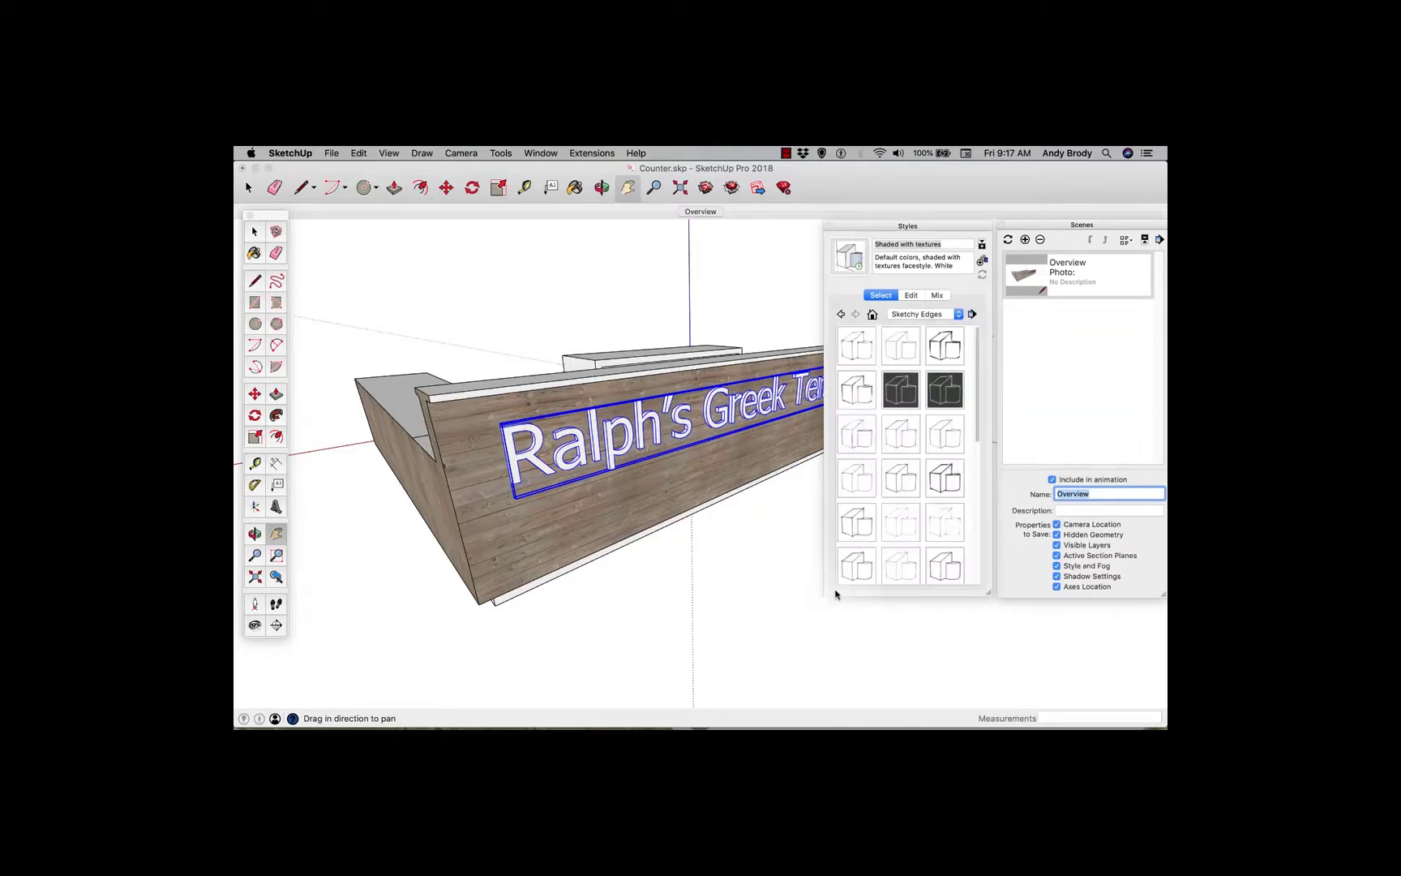
- Apply the Permanent Marker Heavy style from Sketchy Edges to the model and deselect the 3D lettering
scroll(977, 433, "down", 1)
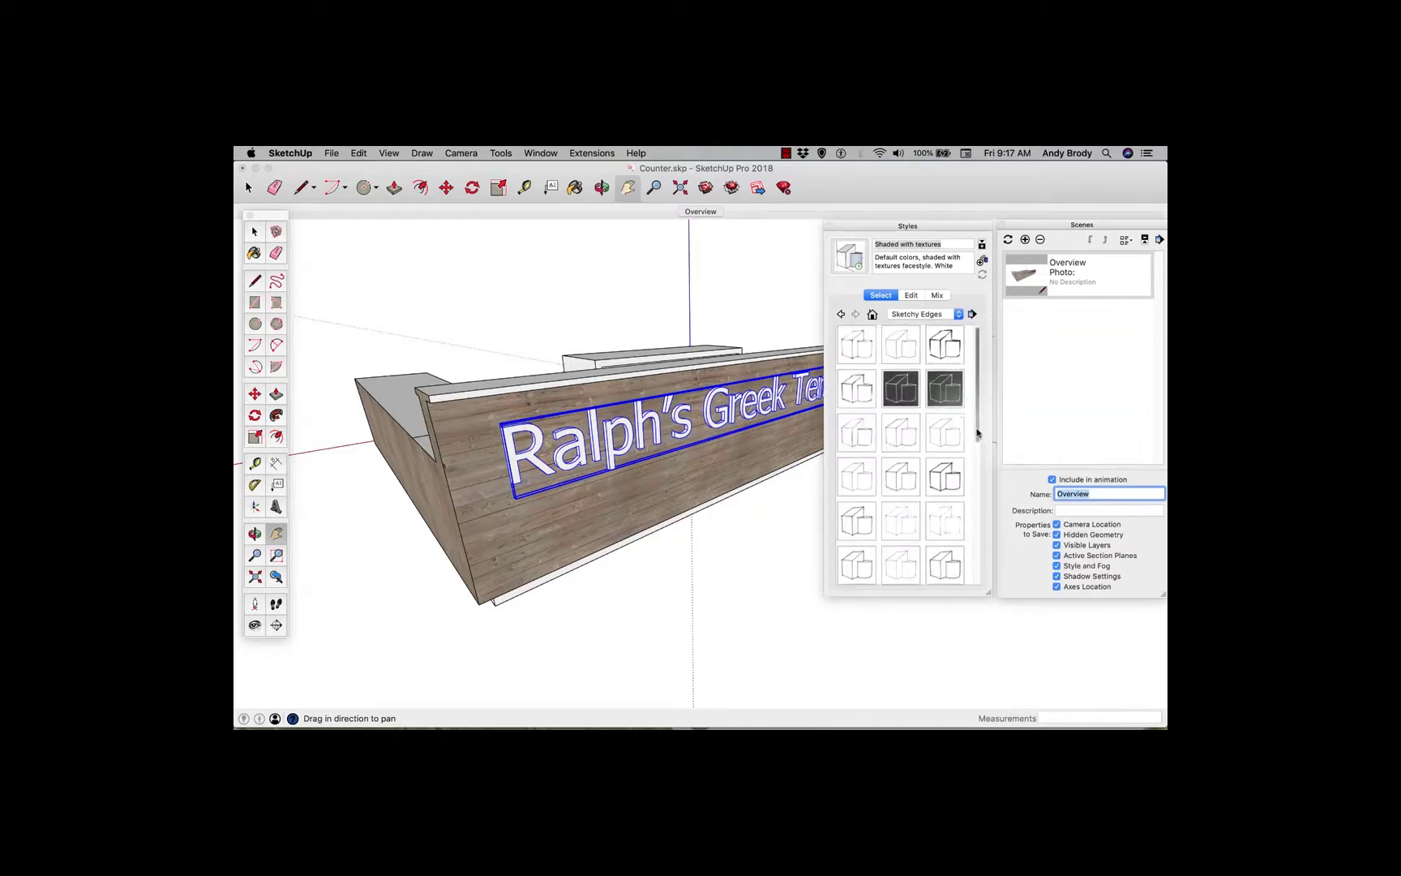
left_click_drag(977, 434, 1013, 513)
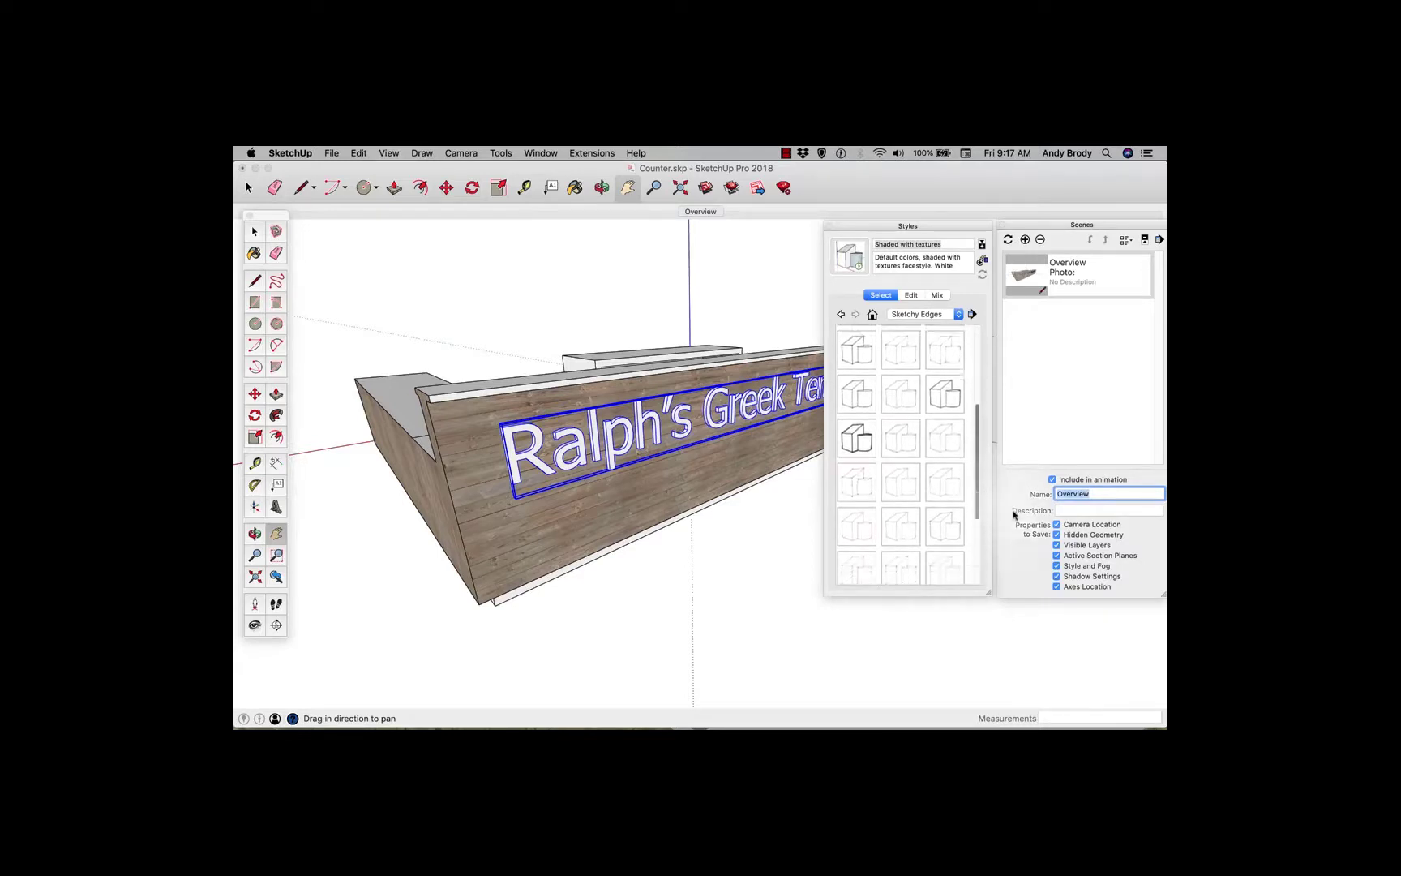
scroll(927, 537, "down", 3)
left_click(904, 524)
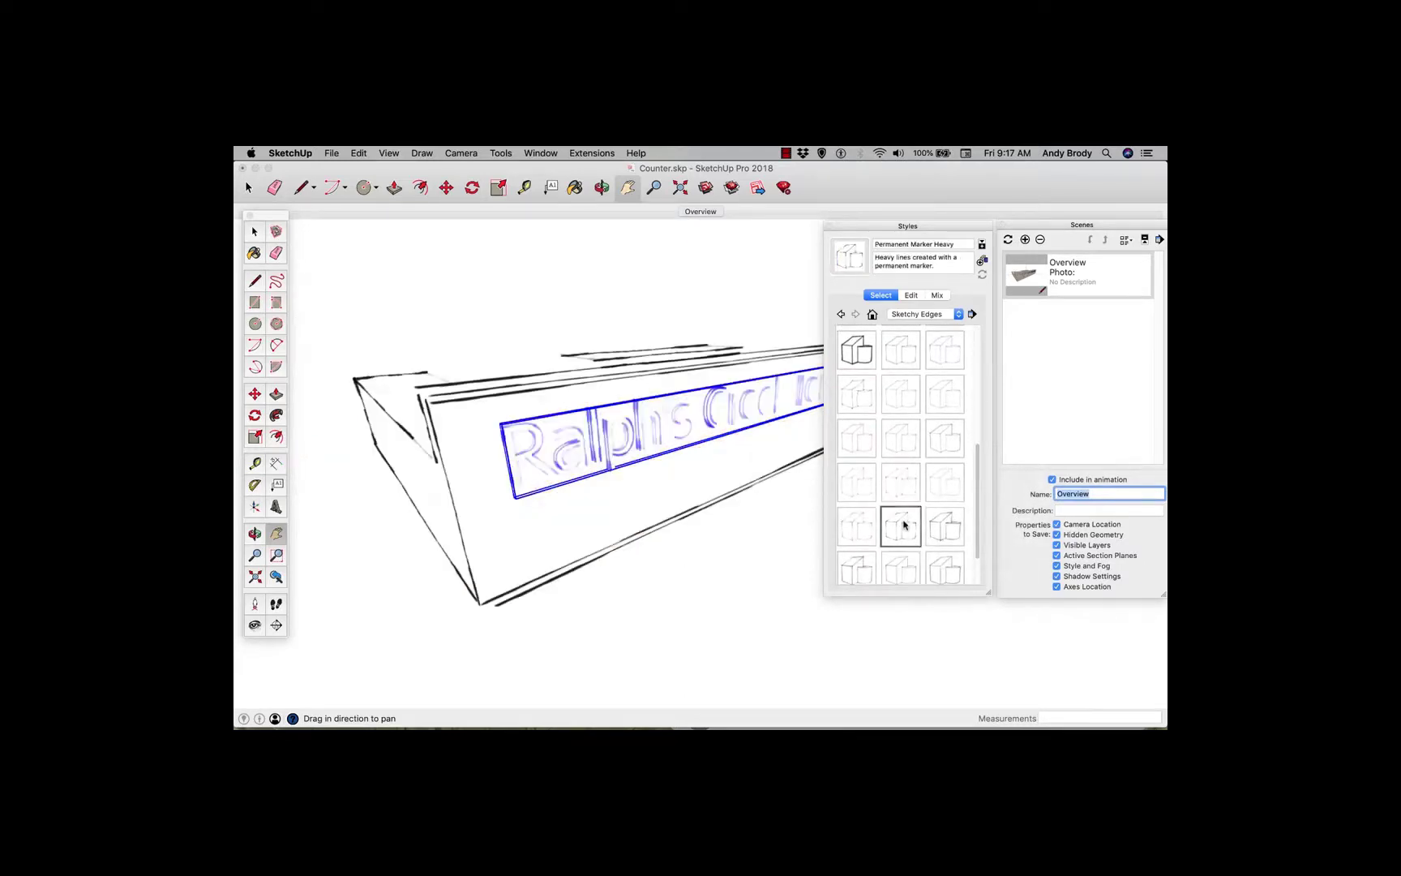
left_click(770, 526)
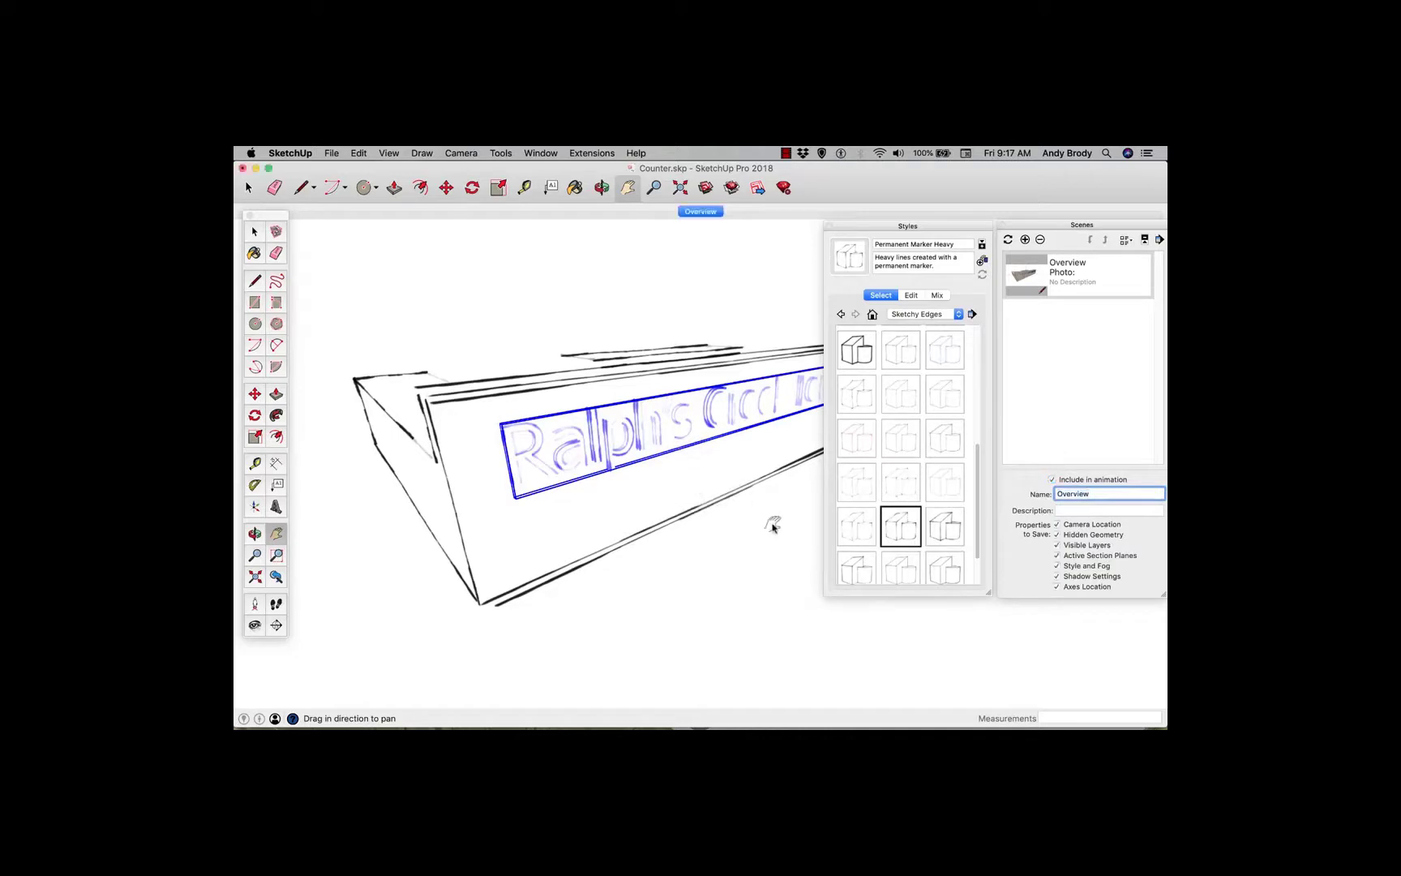
key("space")
left_click(775, 529)
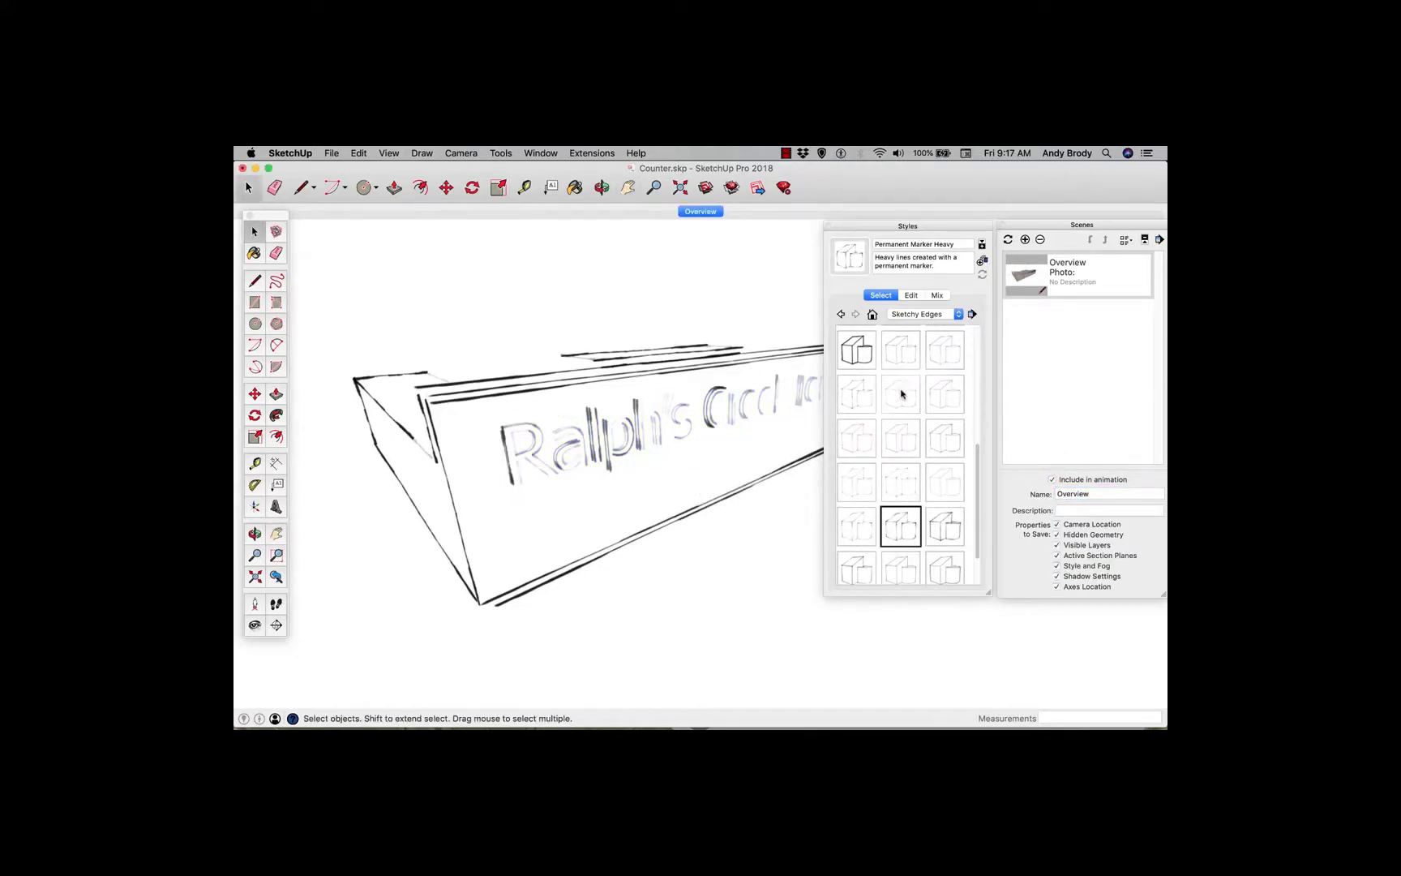
- Apply the Pen Wavy style to the model and save the current view as a new scene named "Sketchy"
left_click(902, 394)
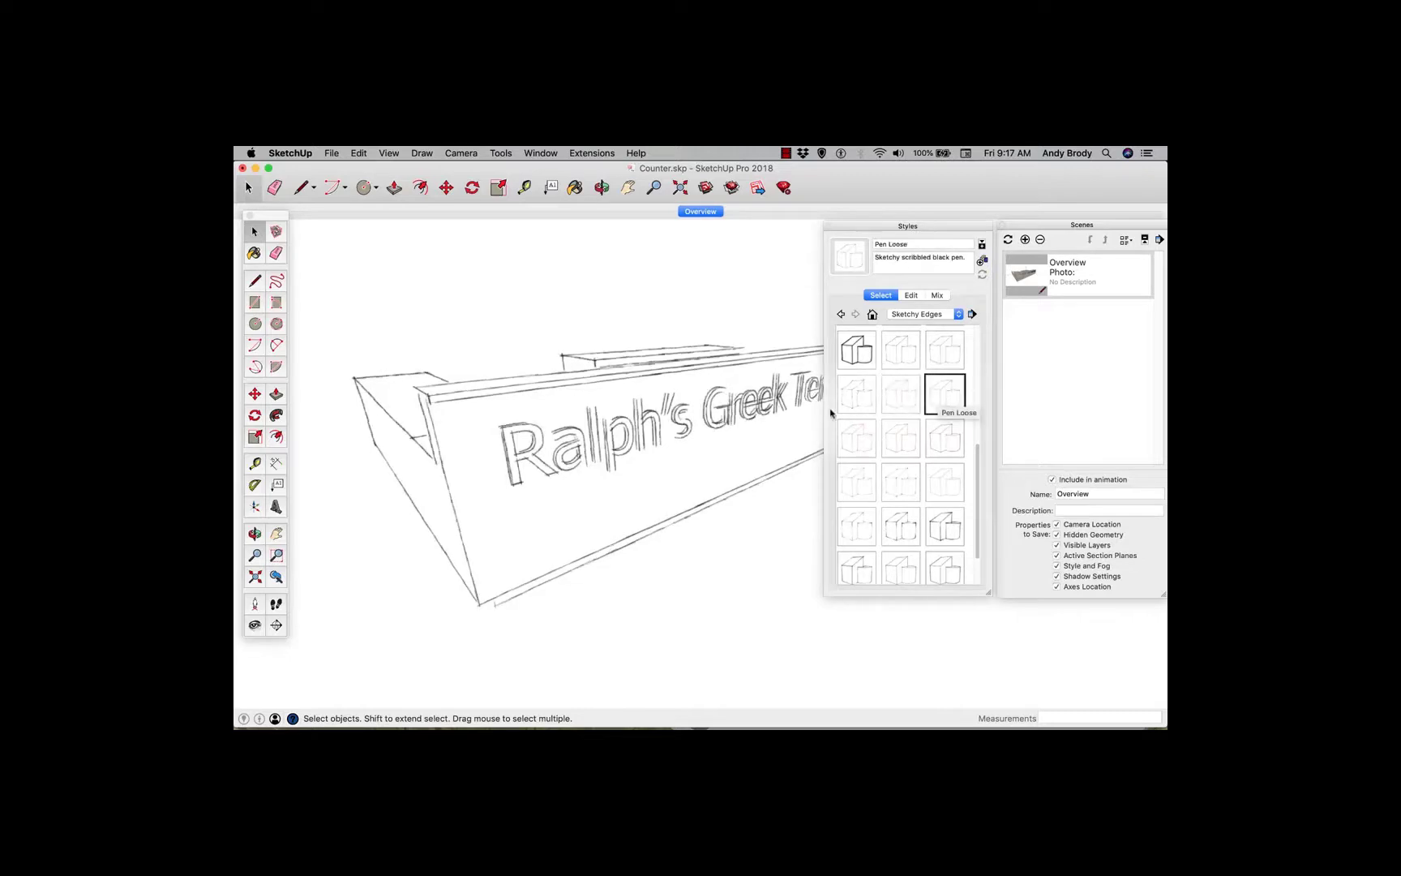
left_click(938, 442)
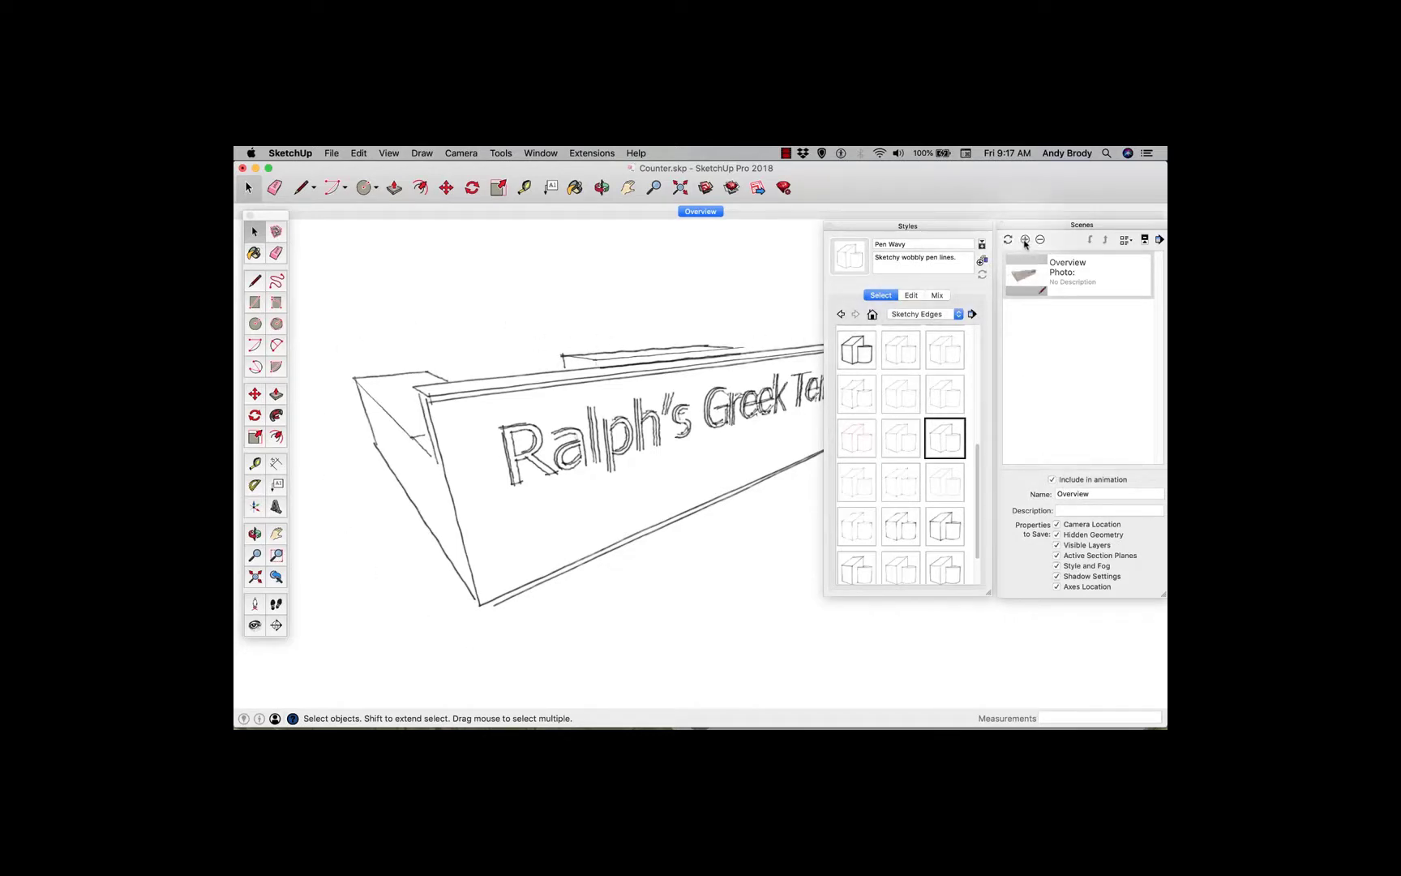
left_click(1025, 239)
left_click(1090, 493)
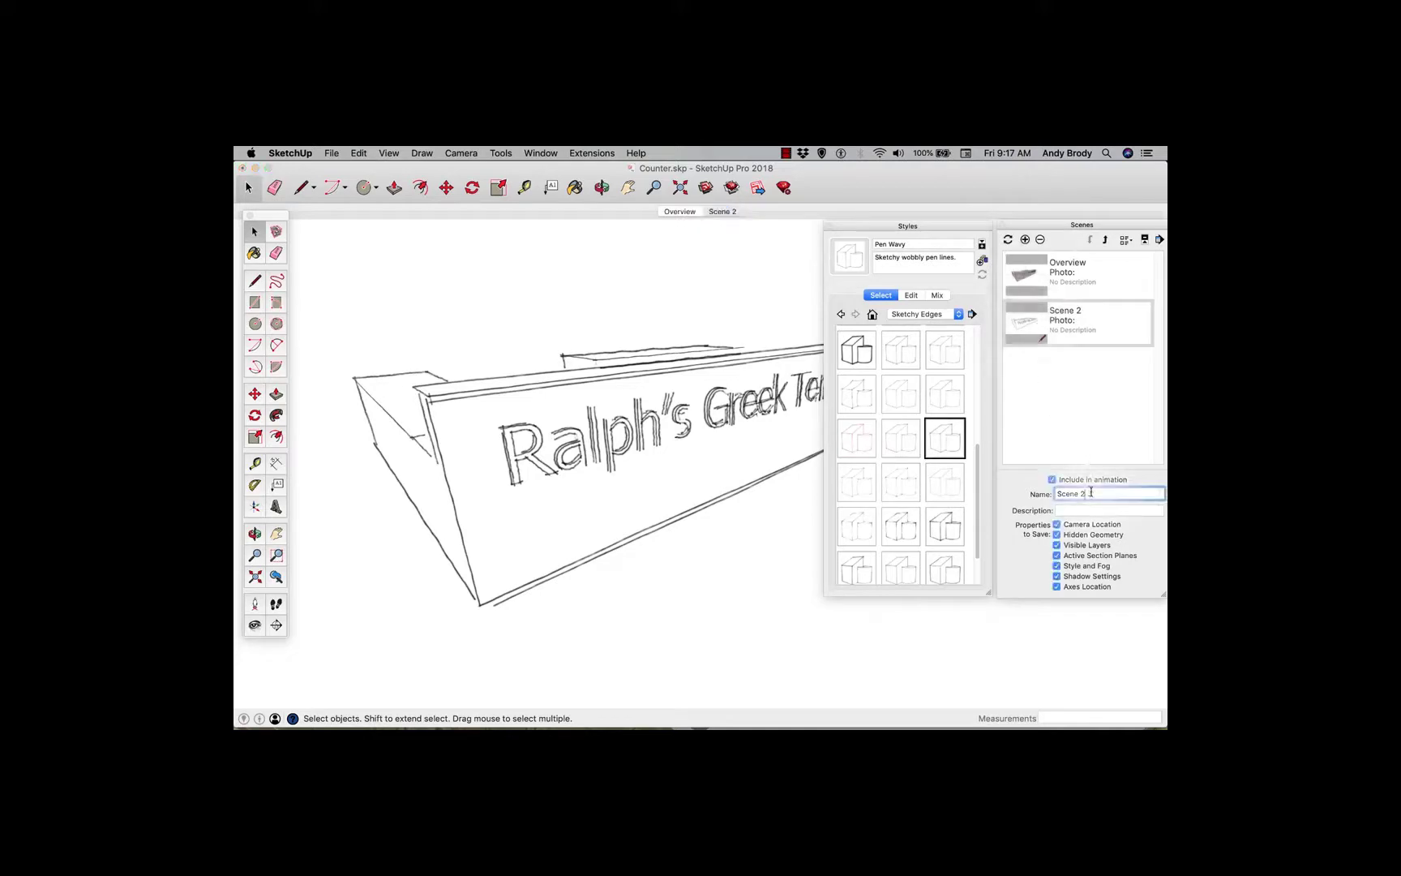
type("Sk")
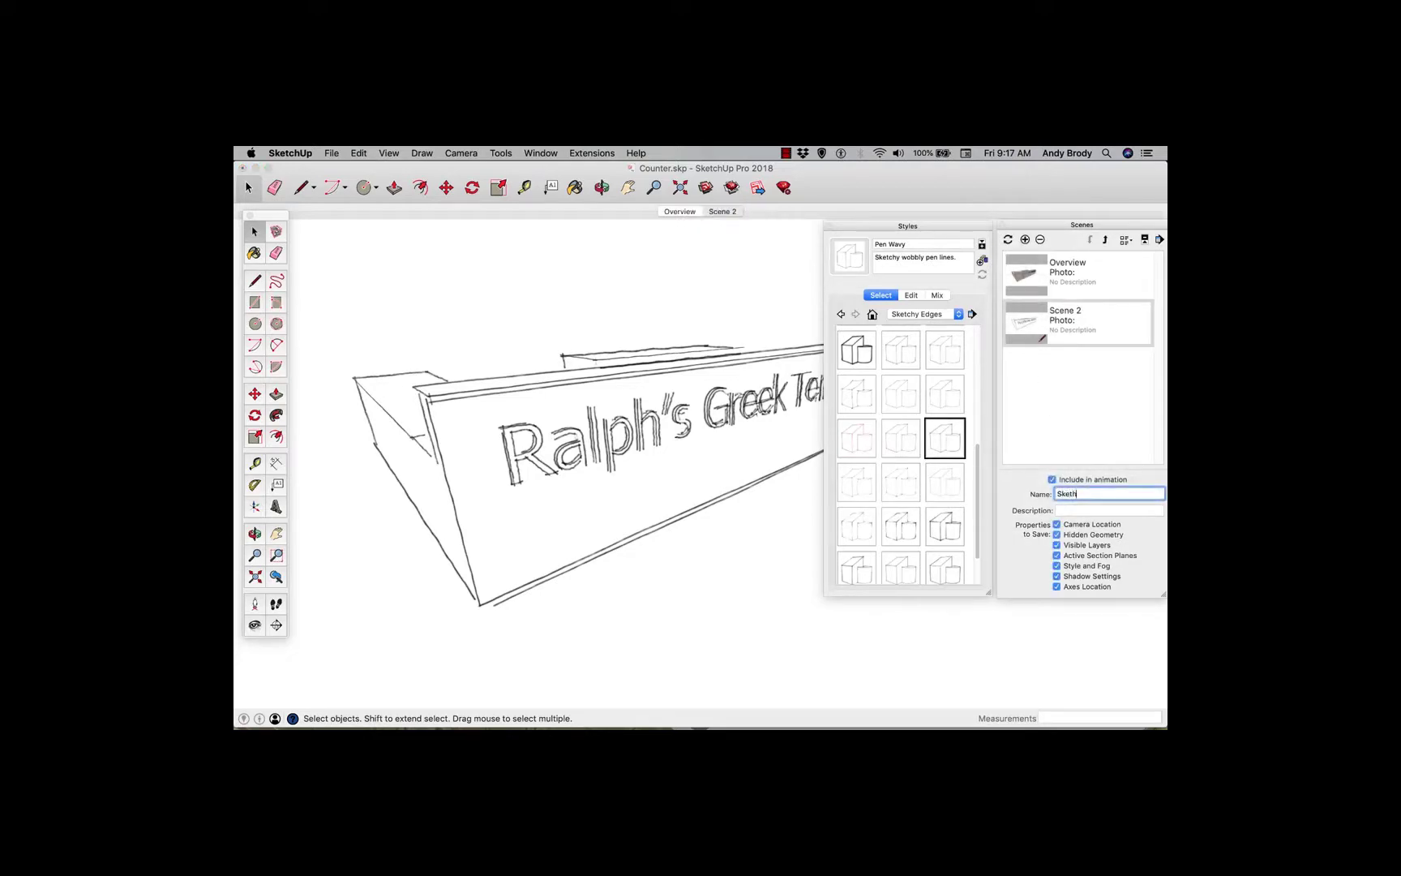
type("etchy")
key("Return")
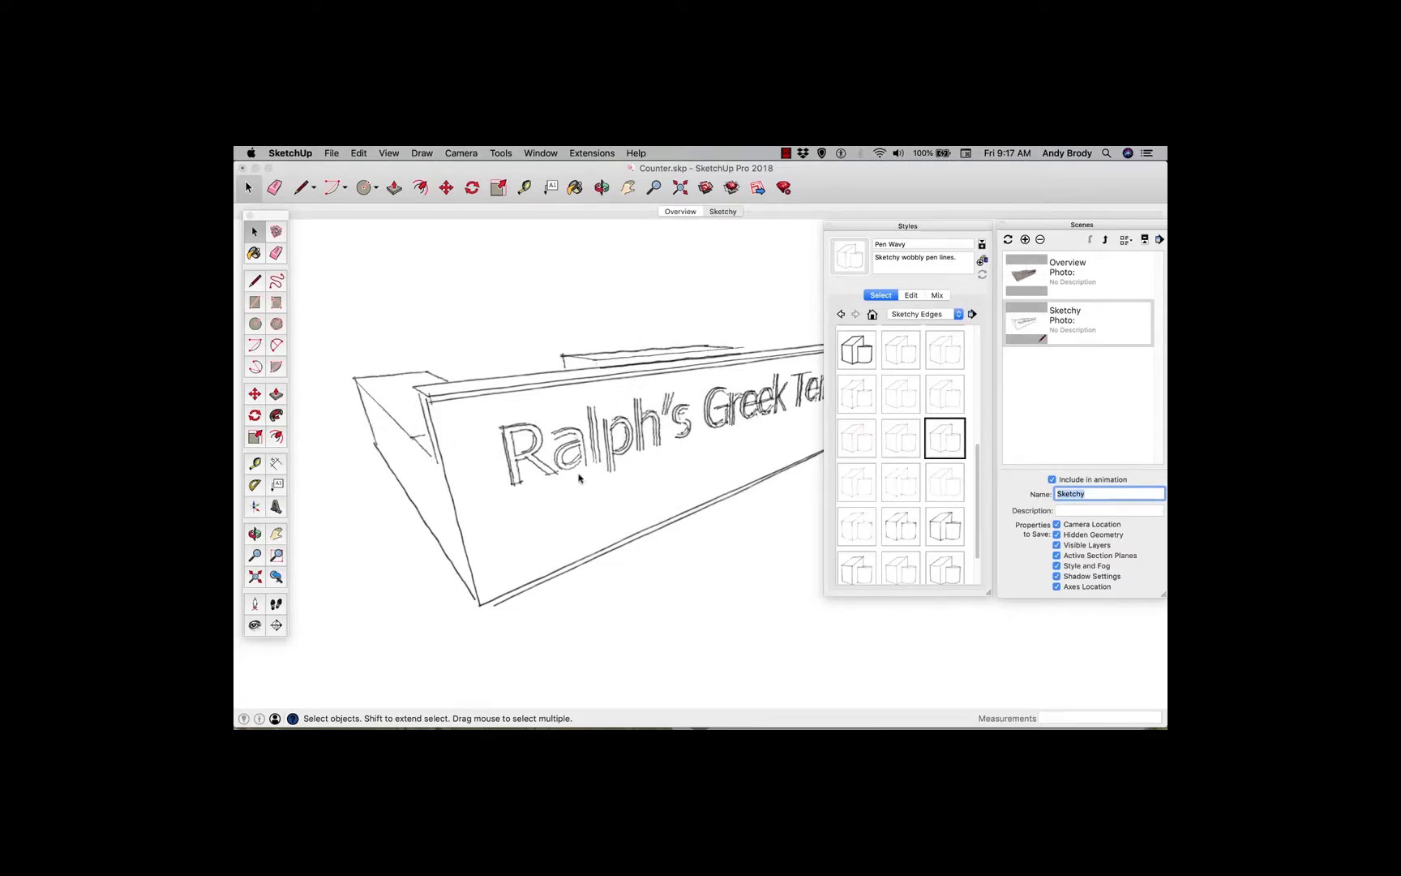
key("o")
left_click_drag(612, 433, 649, 609)
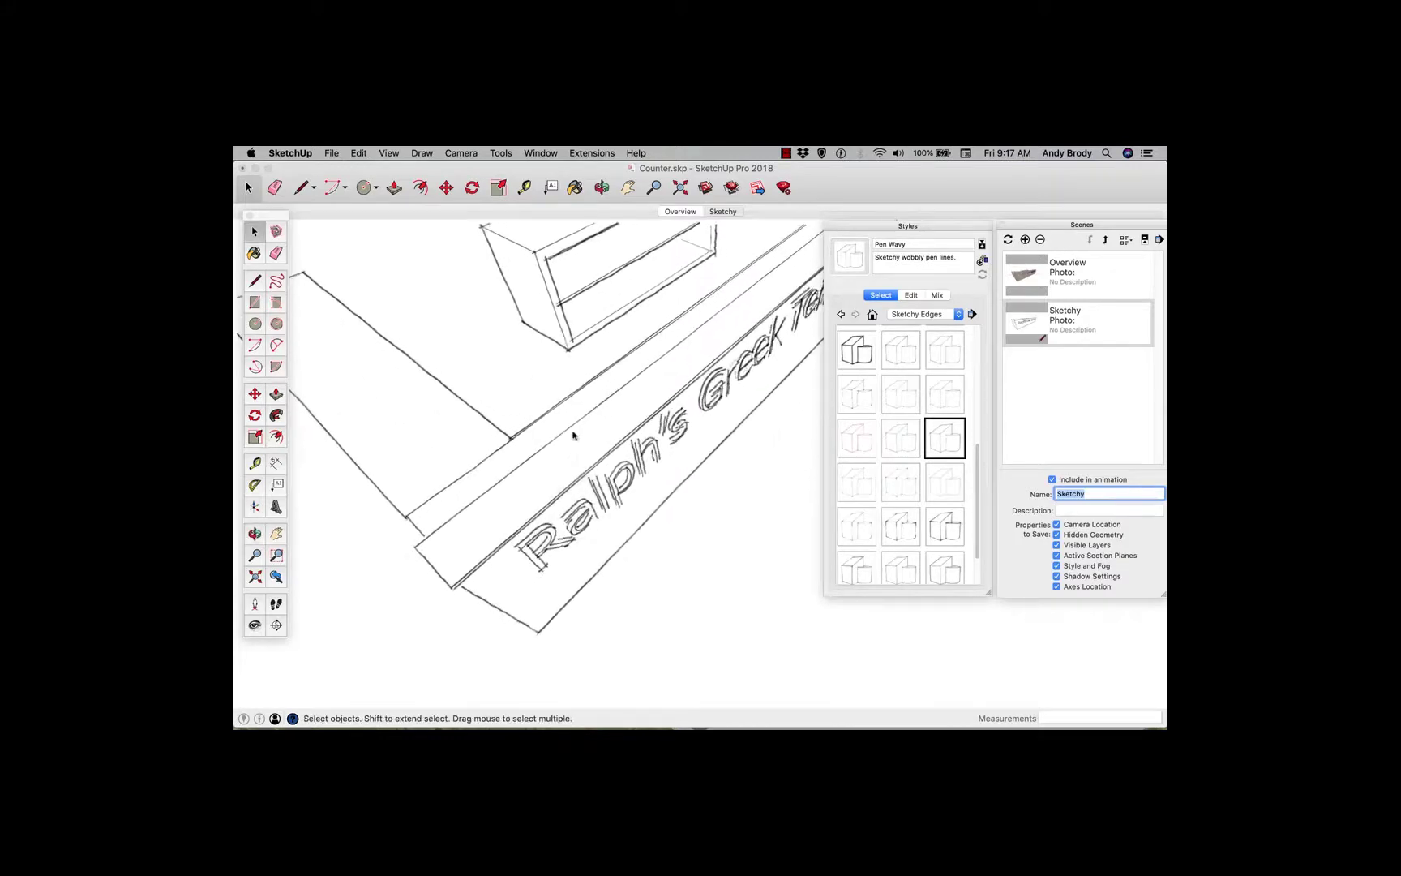
scroll(574, 433, "down", 2)
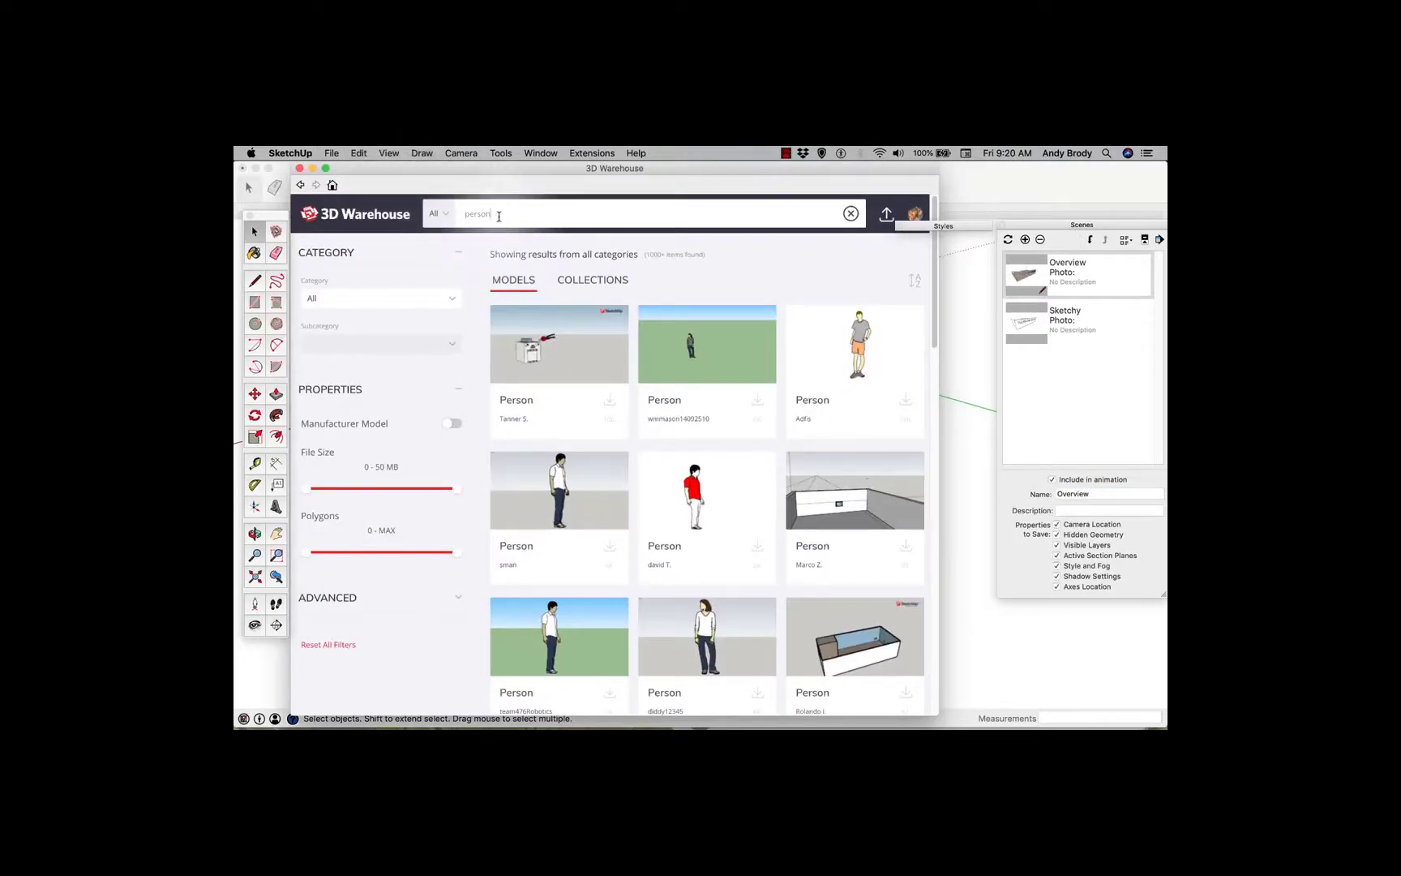
- Download the standing man in a white shirt and dark trousers from the 3D Warehouse results for "person"
left_click(499, 220)
mouse_move(664, 626)
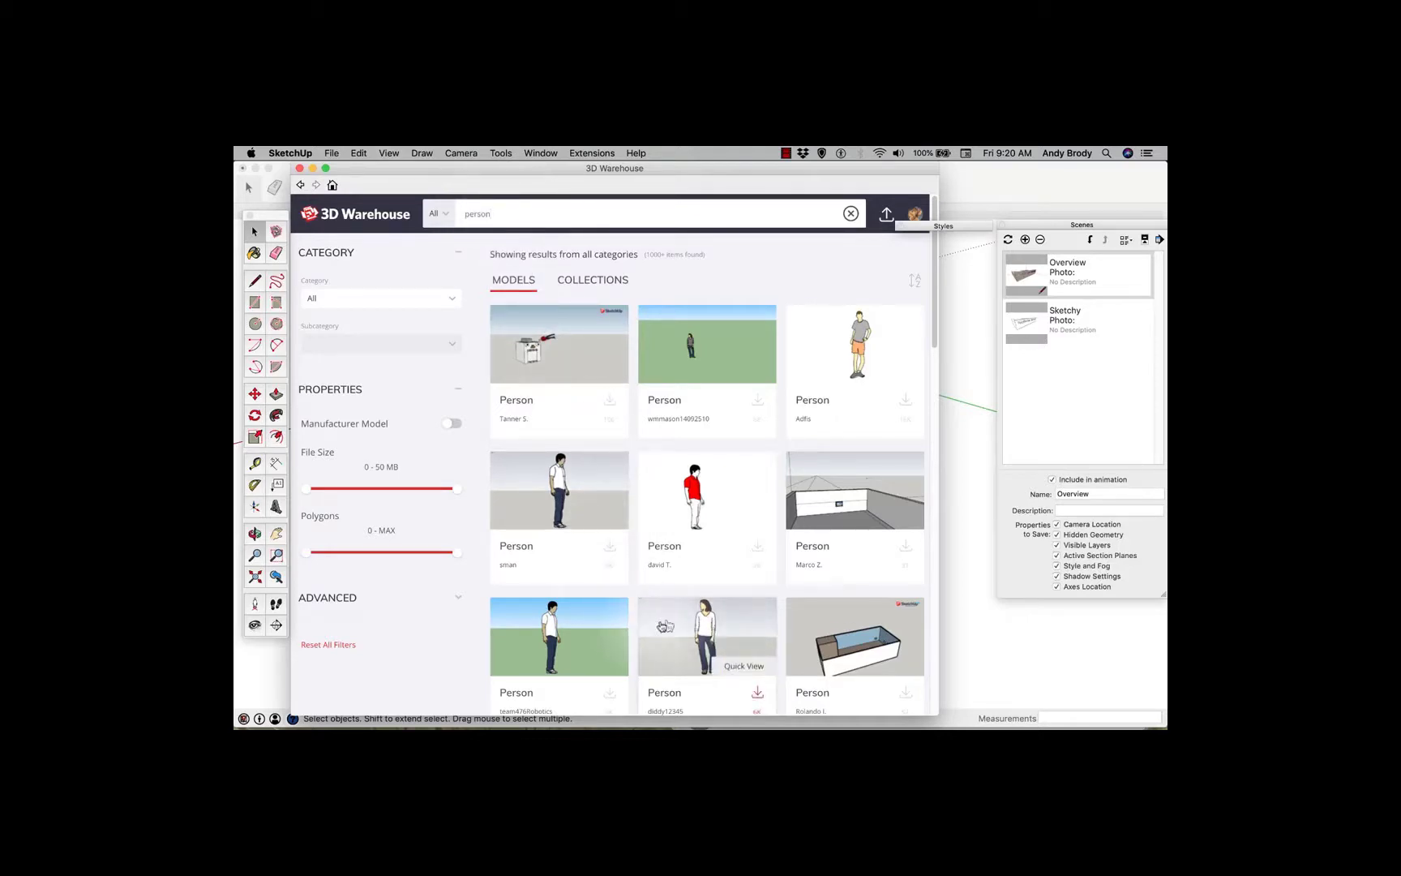
scroll(640, 591, "down", 1)
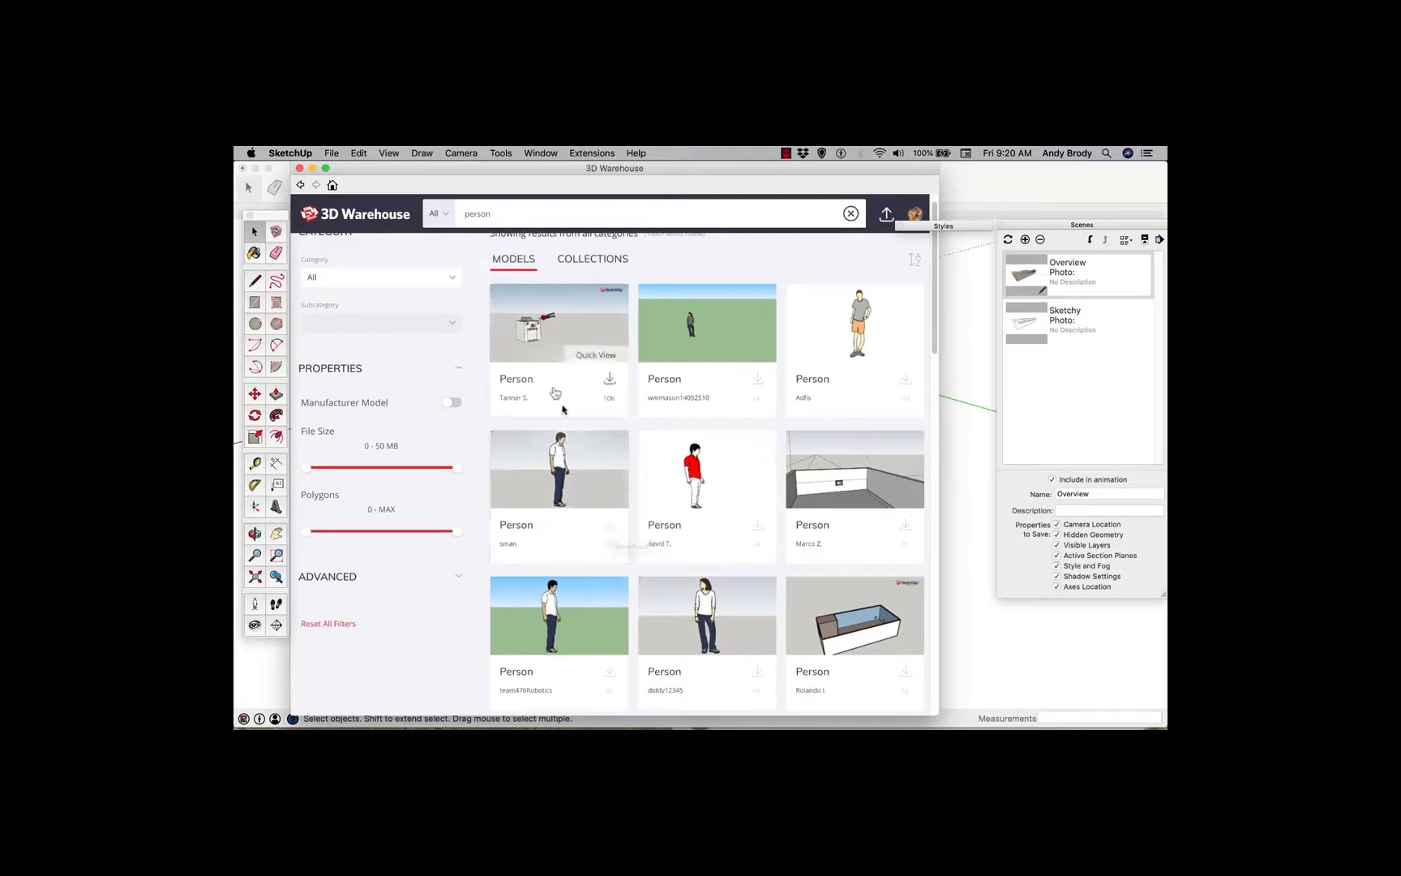
left_click(611, 529)
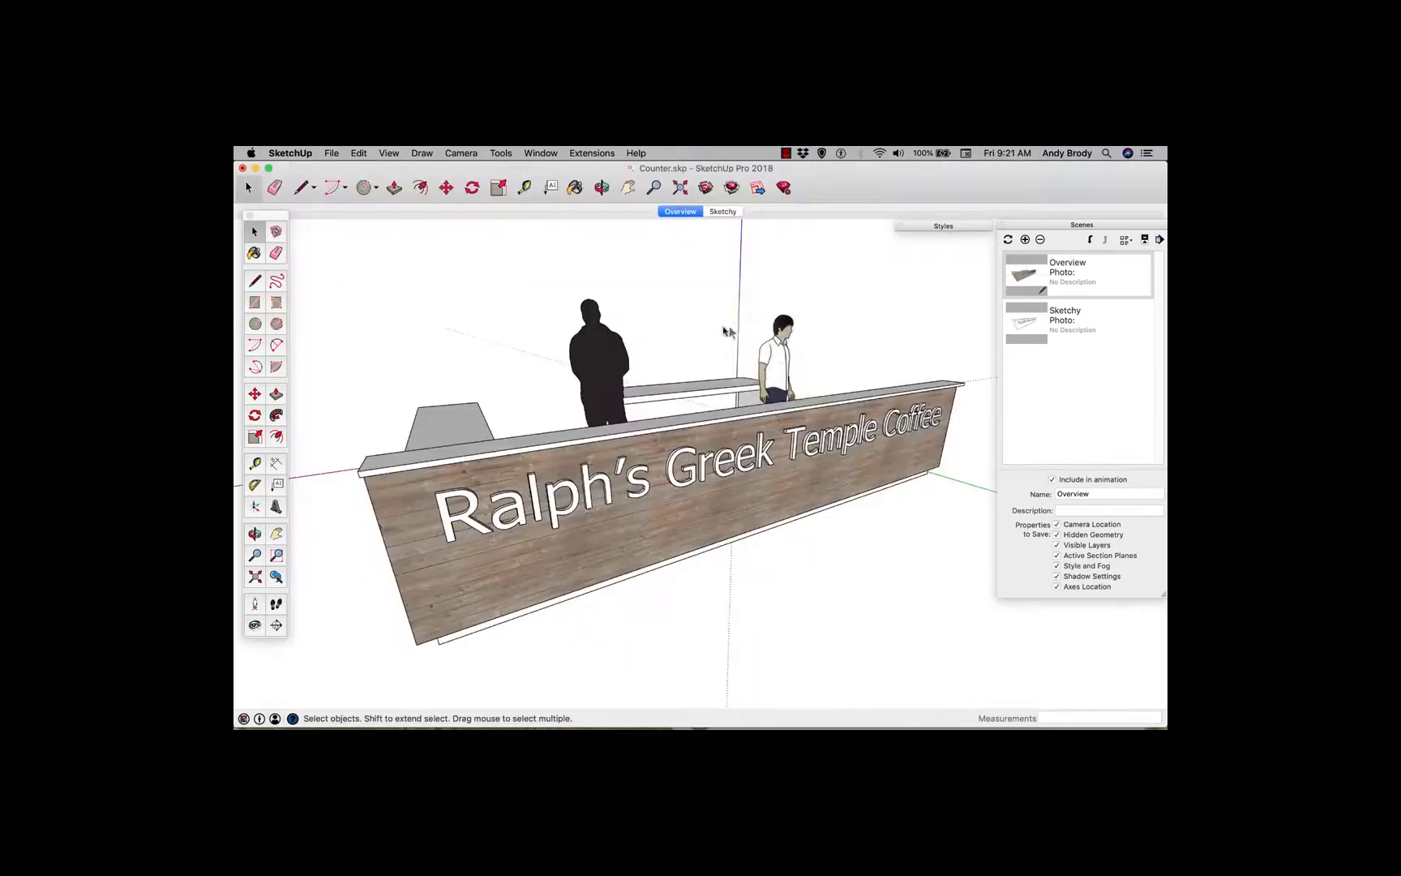
- Move the black silhouette figure about 1' 2 1/2" along the back of the counter, away from the white-shirted man
left_click(775, 353)
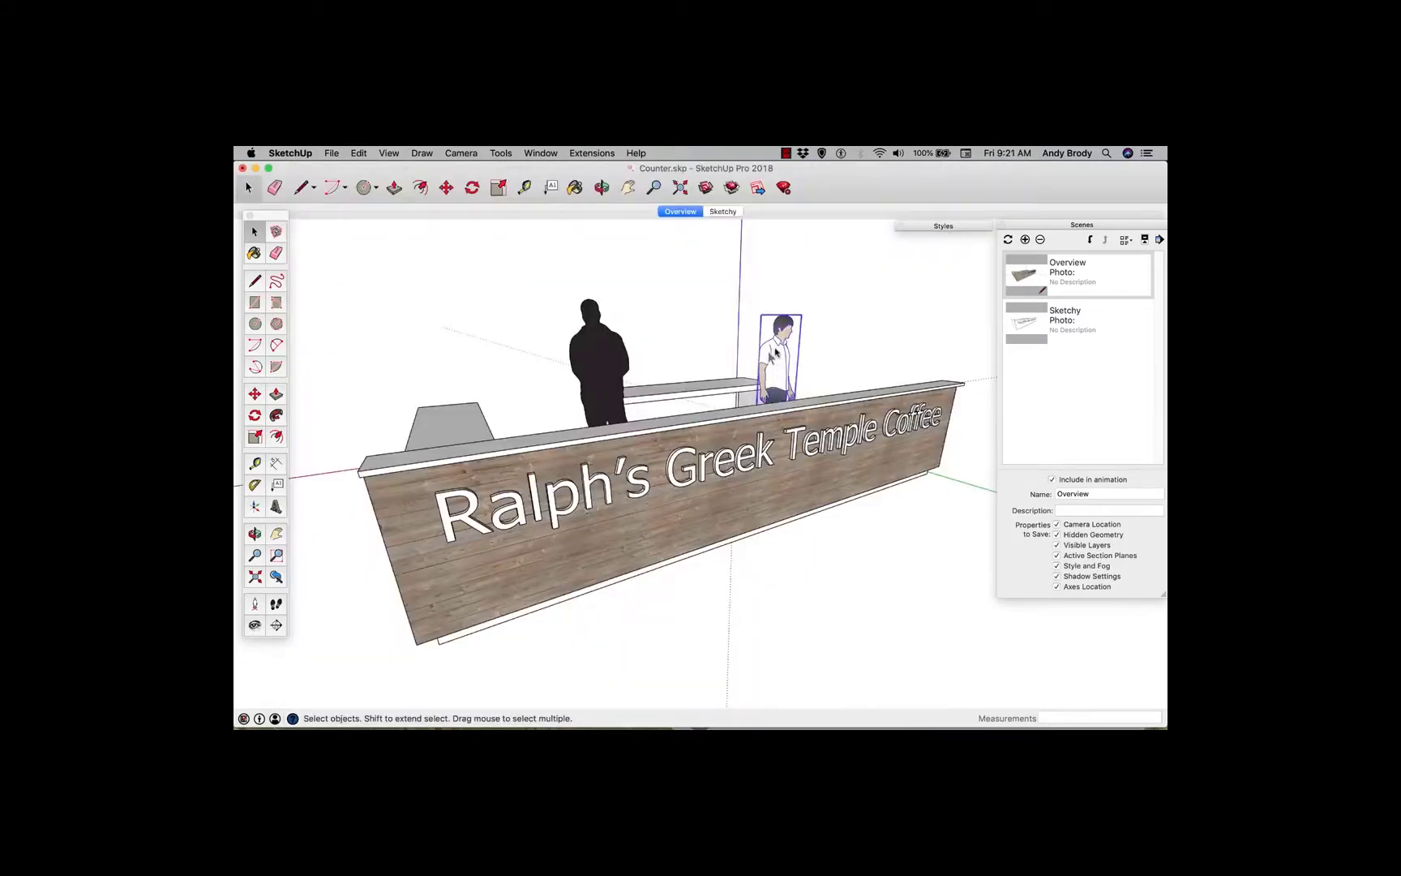
left_click(604, 356)
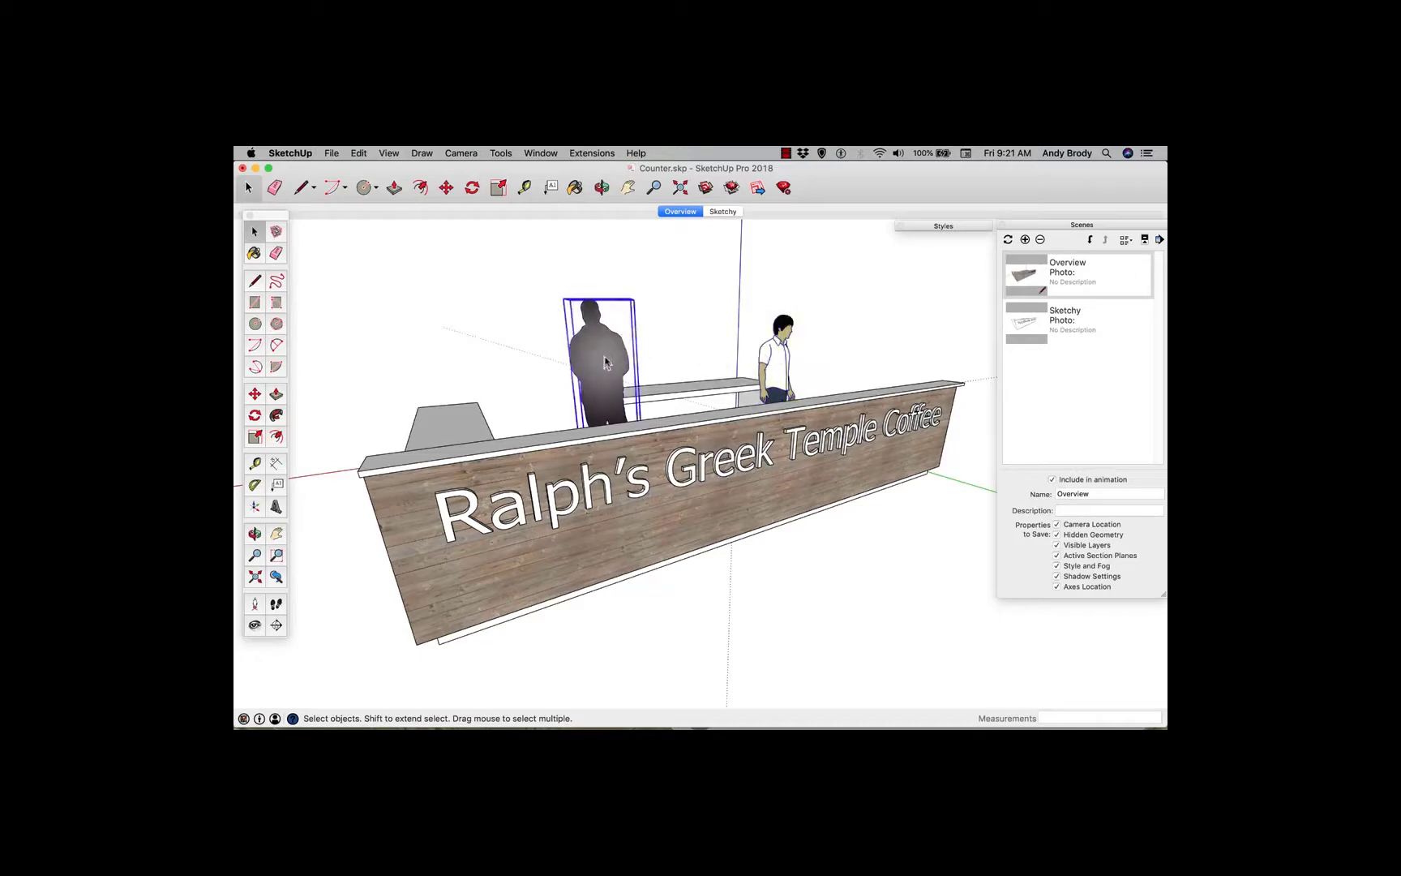
key("m")
left_click(843, 535)
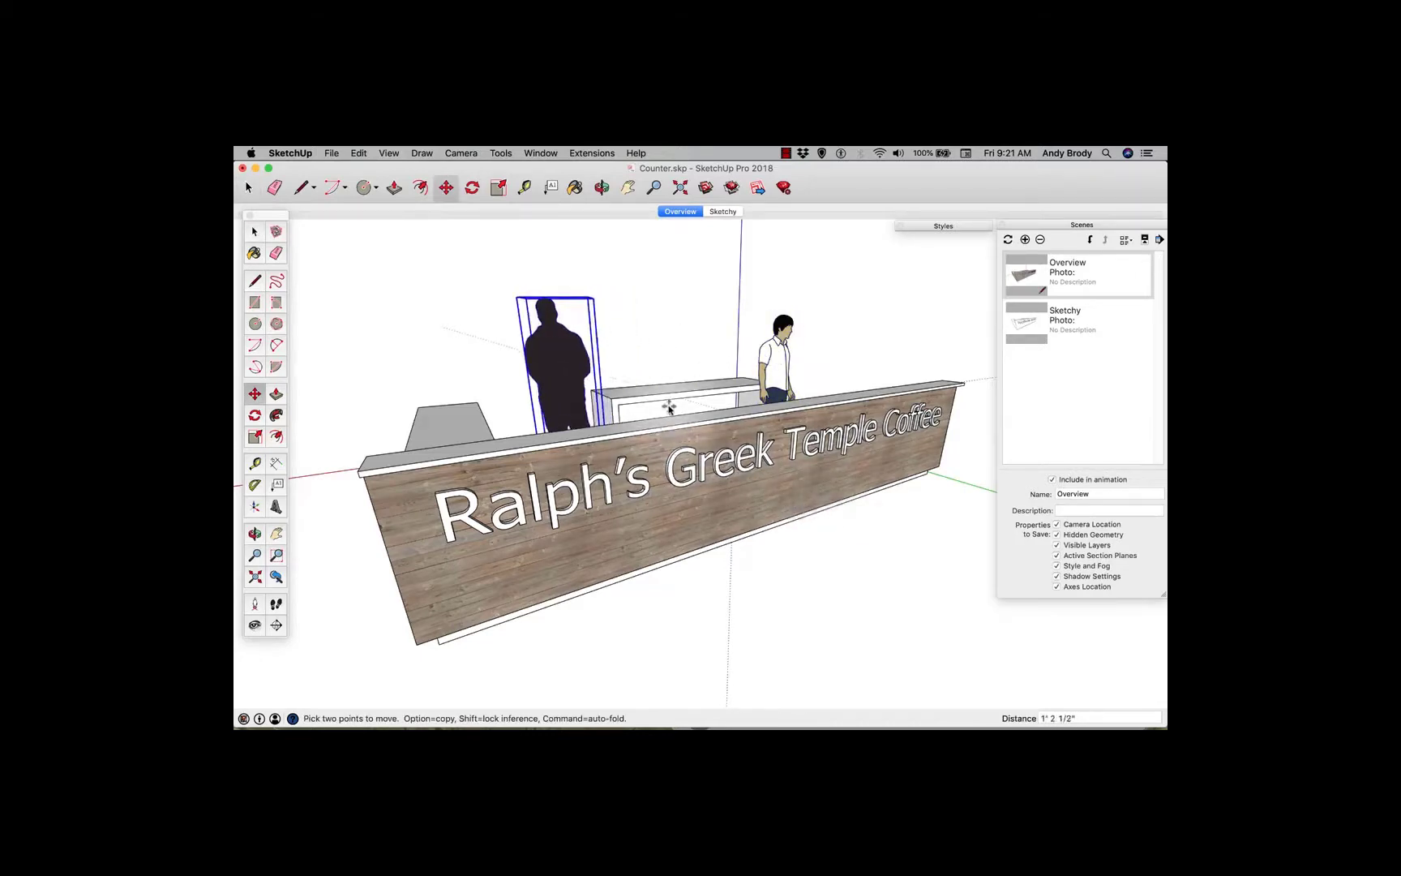
left_click(669, 408)
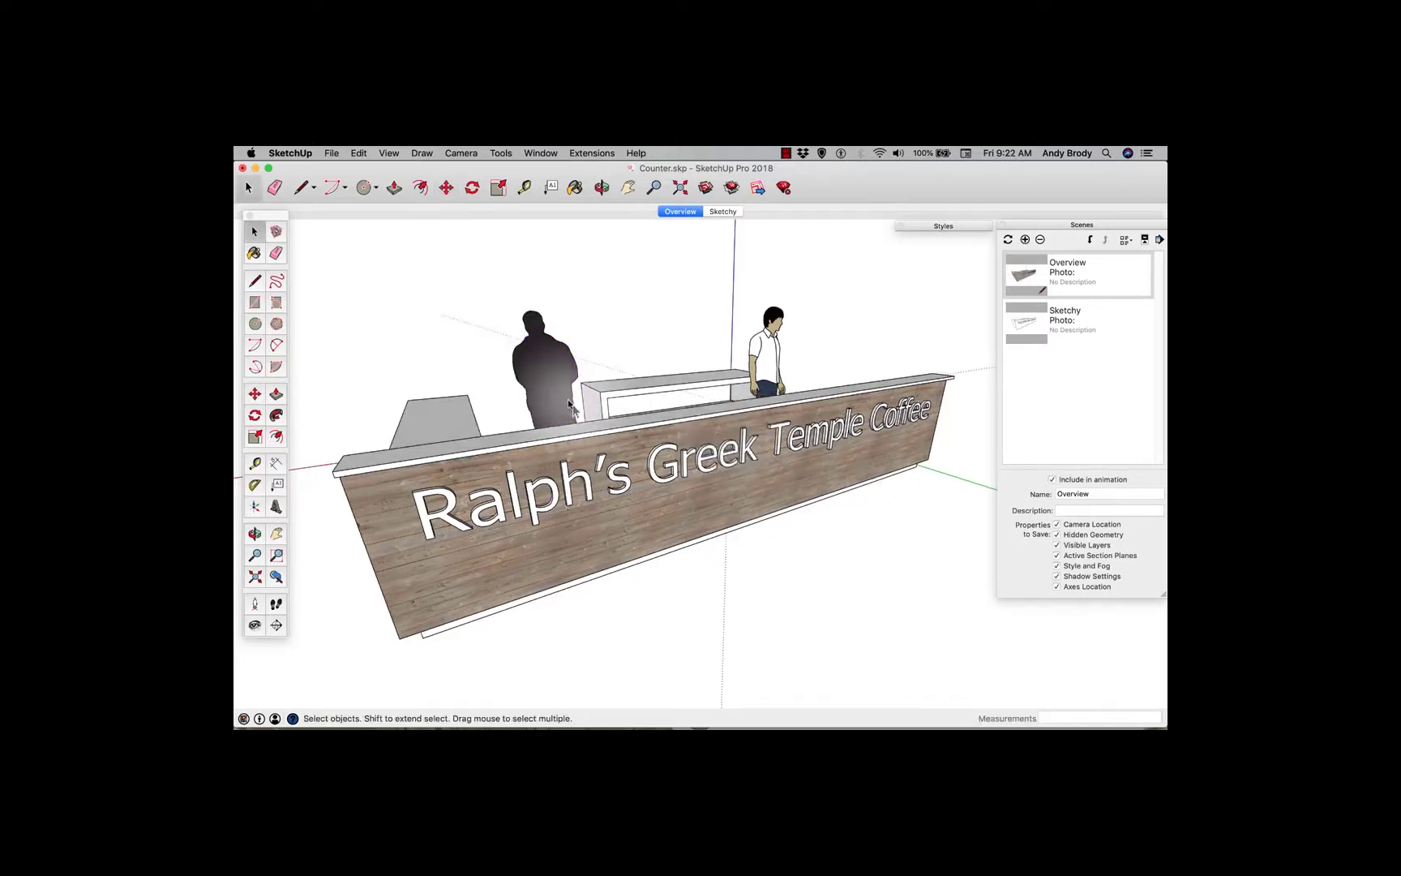
mouse_move(573, 400)
middle_mouse_down()
mouse_move(838, 410)
mouse_move(432, 399)
mouse_move(640, 412)
mouse_move(653, 386)
middle_mouse_up()
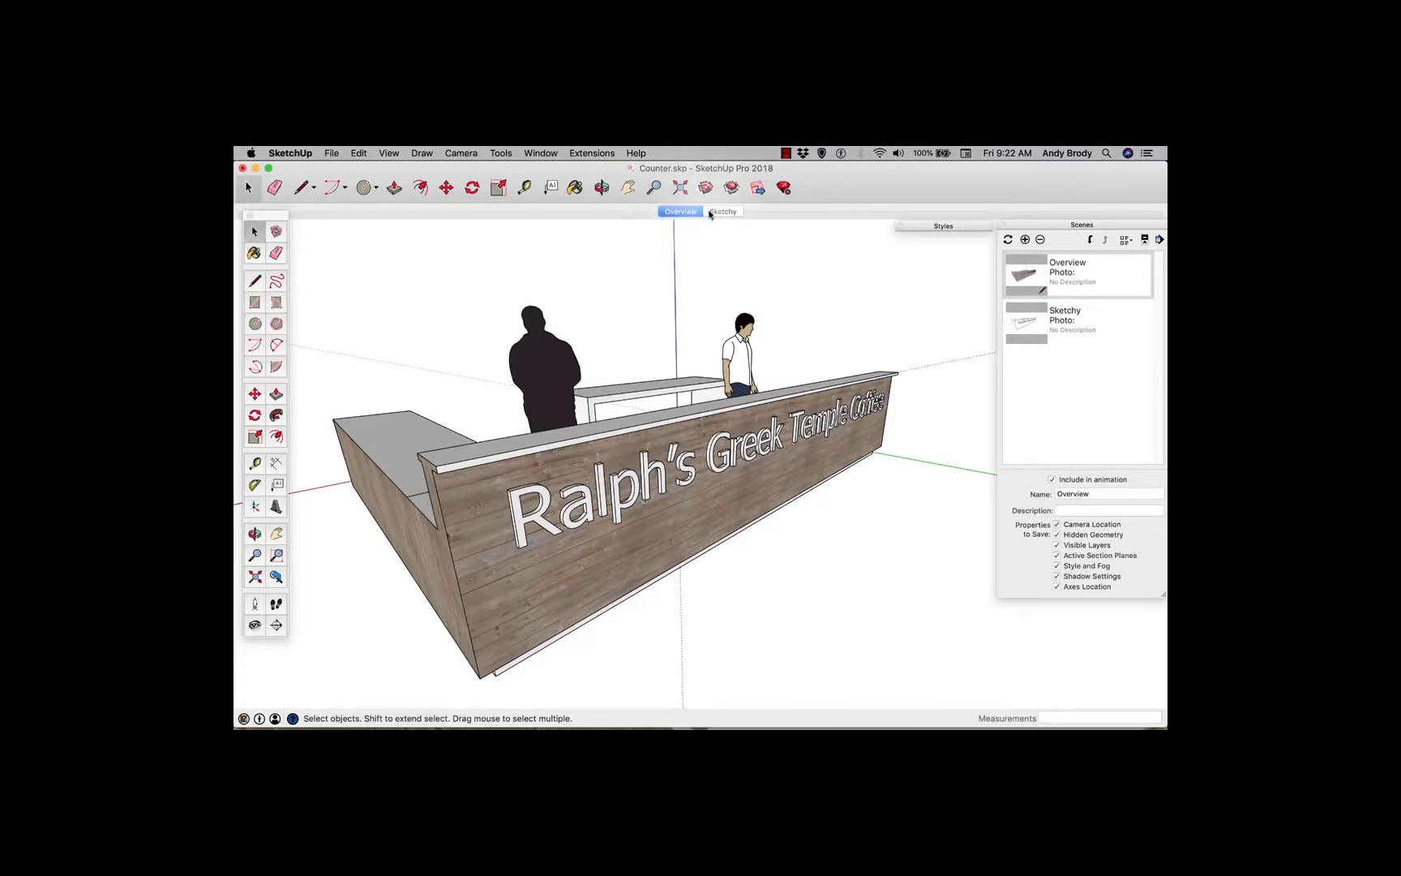
- Switch between the Overview and Sketchy scenes to compare how the counter and figures look in each style
left_click(720, 213)
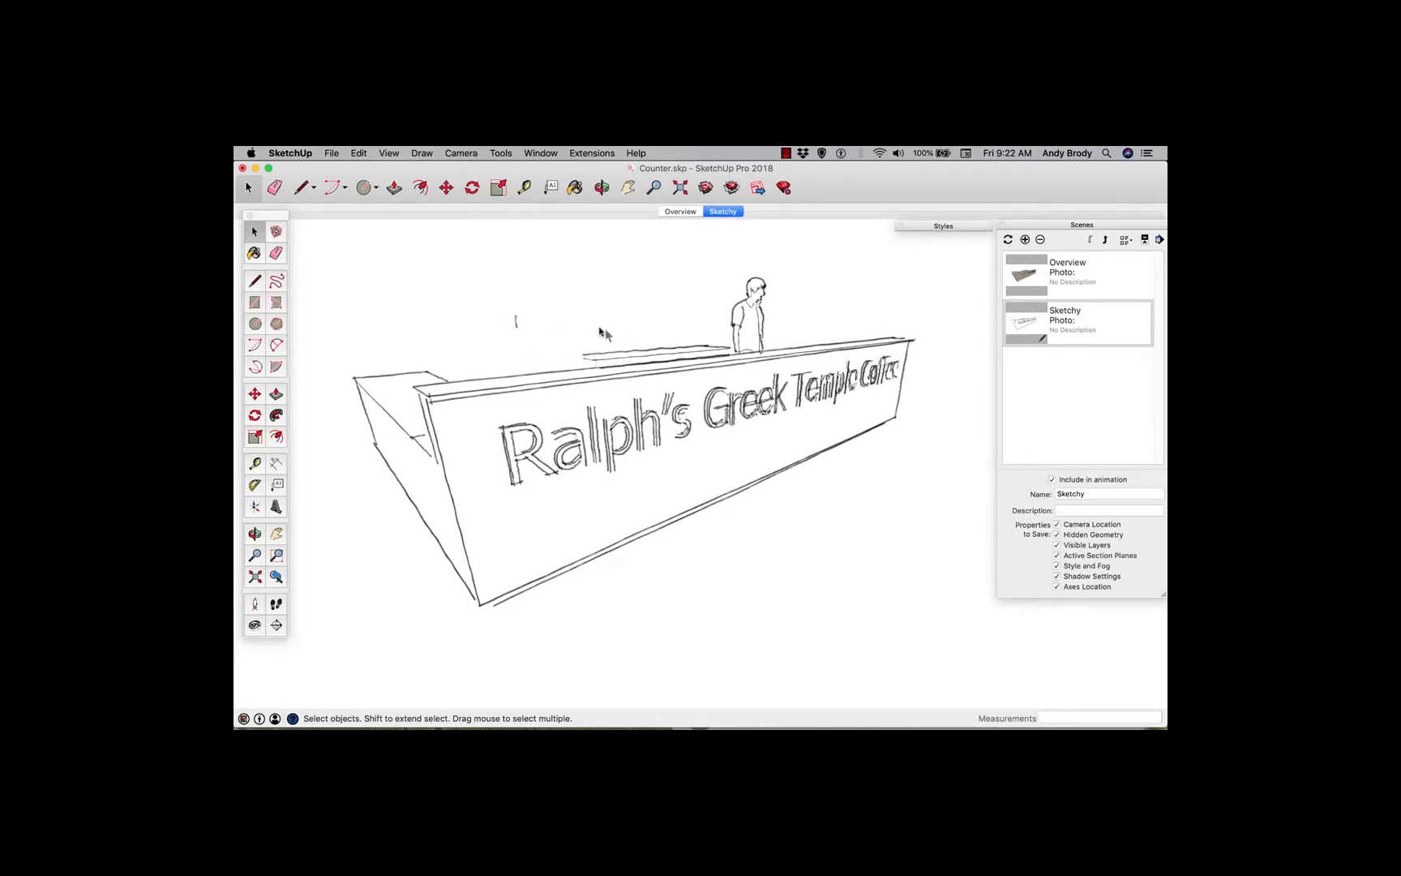
left_click(680, 211)
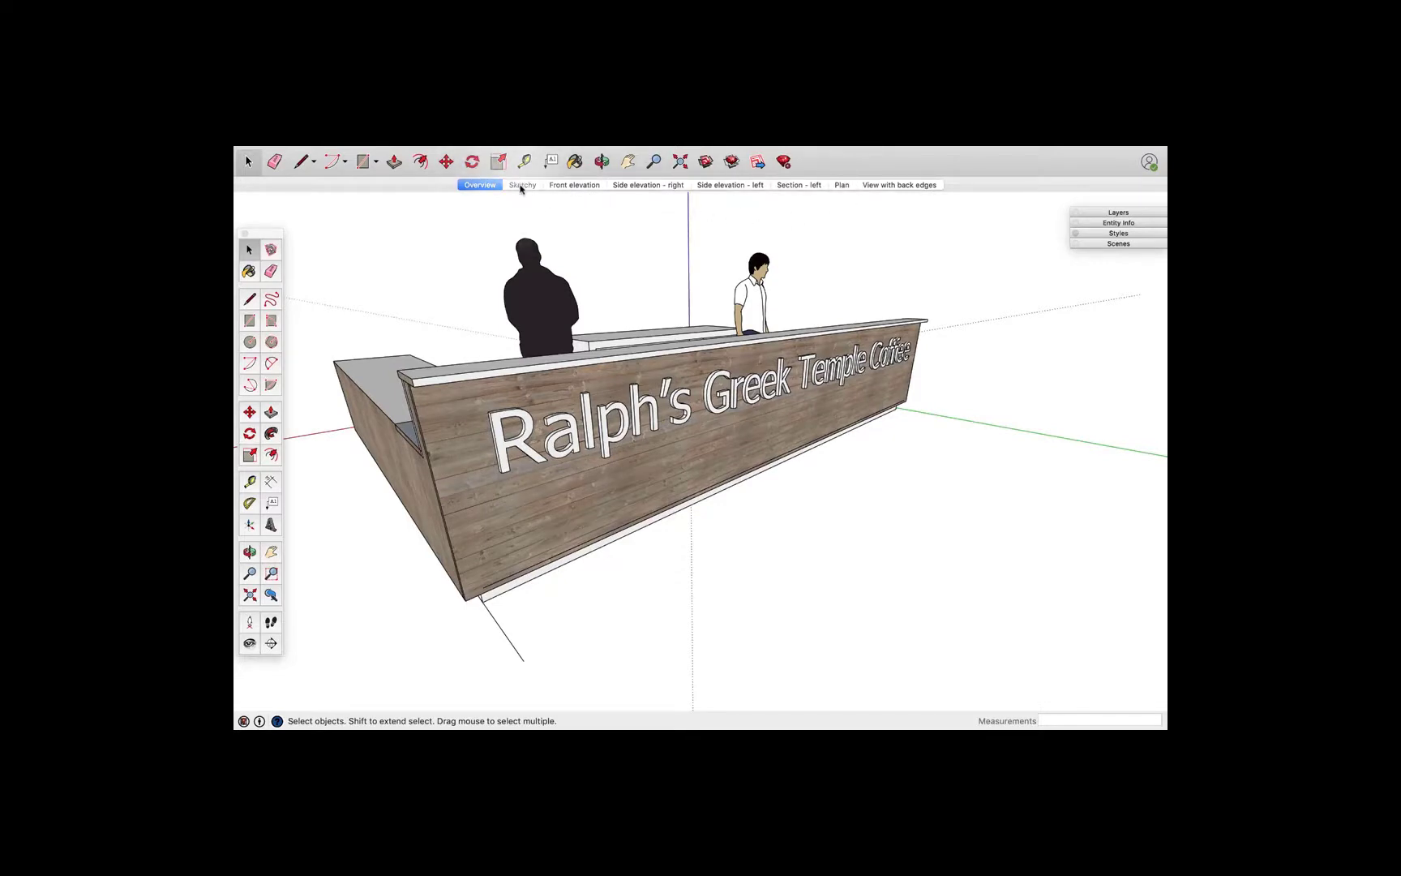
left_click(521, 185)
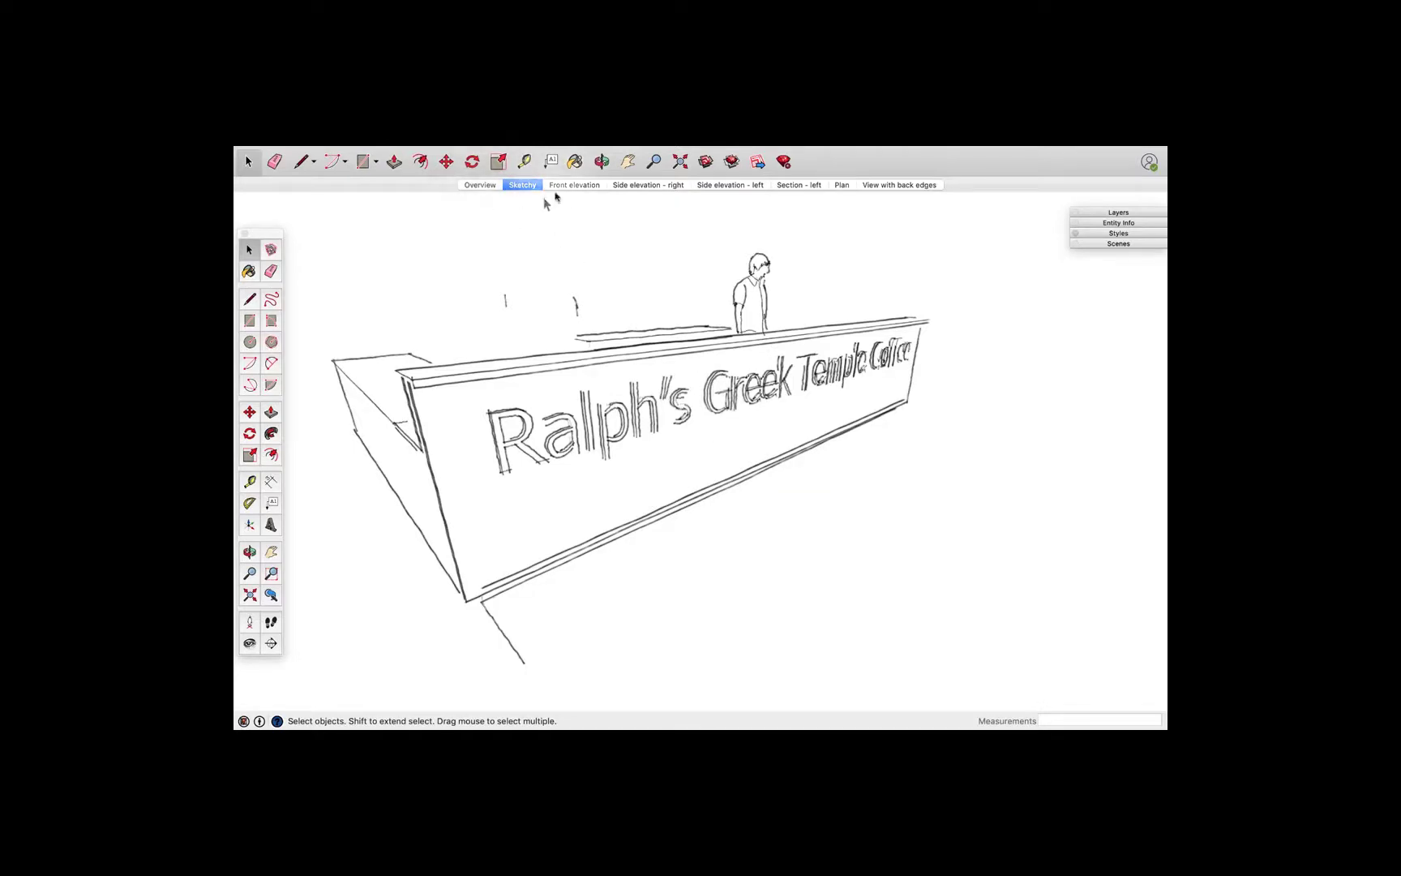
- Show the Front elevation scene and preview its "For board" style with edge endpoints turned off and on again
left_click(586, 185)
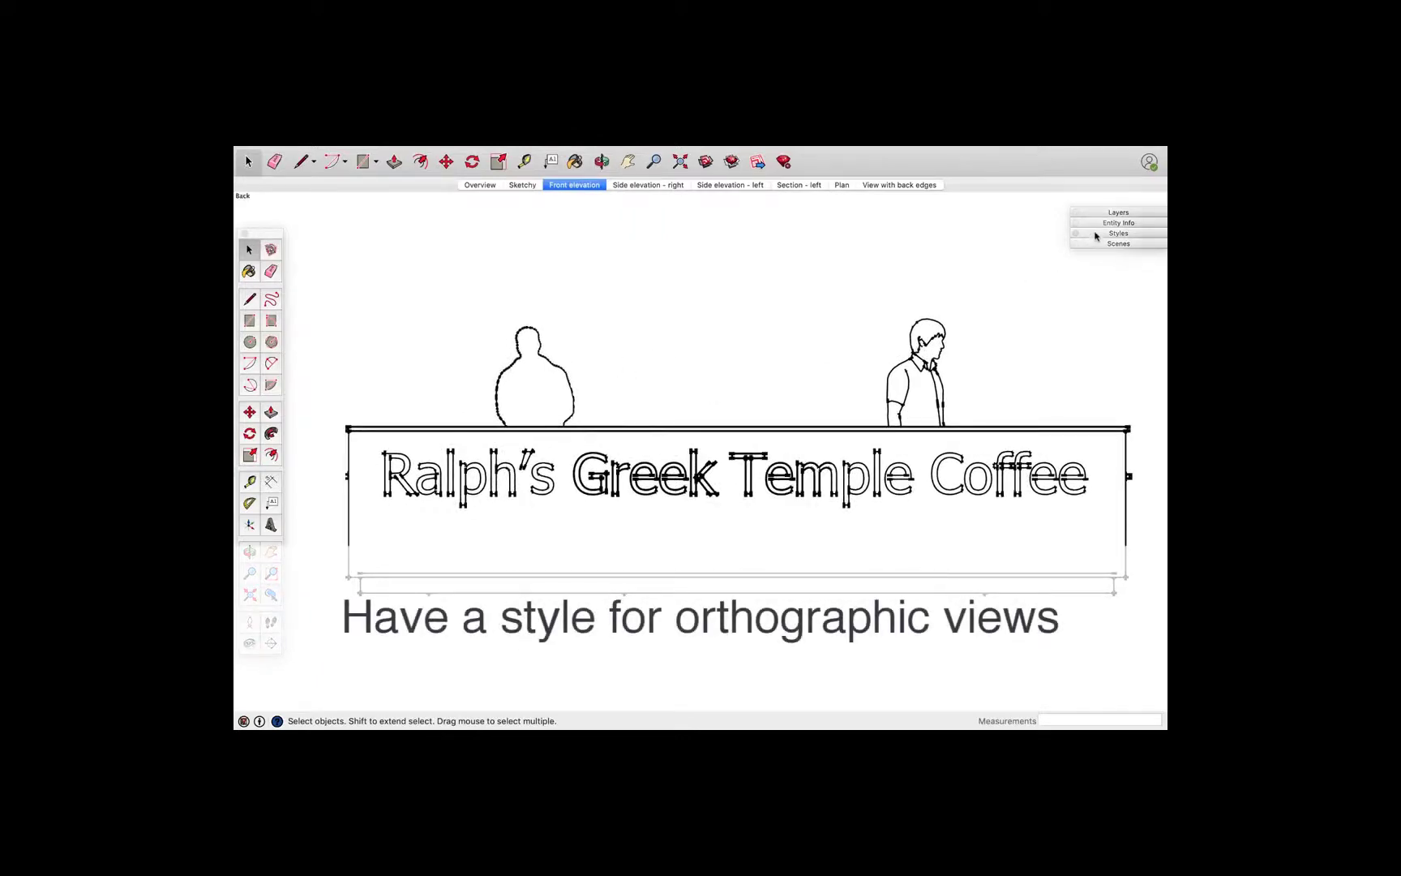
left_click(1094, 235)
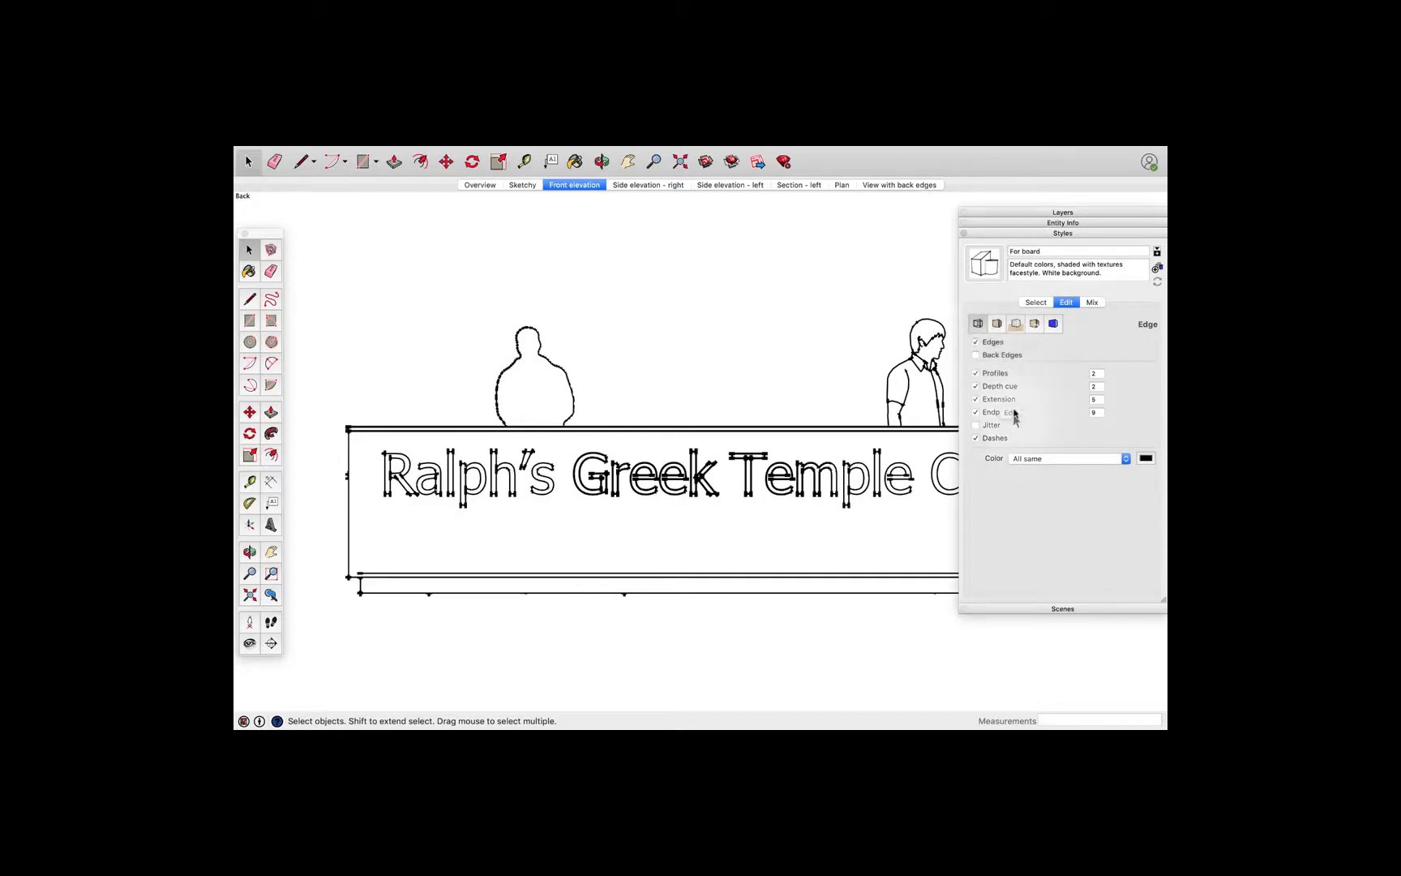
left_click(976, 413)
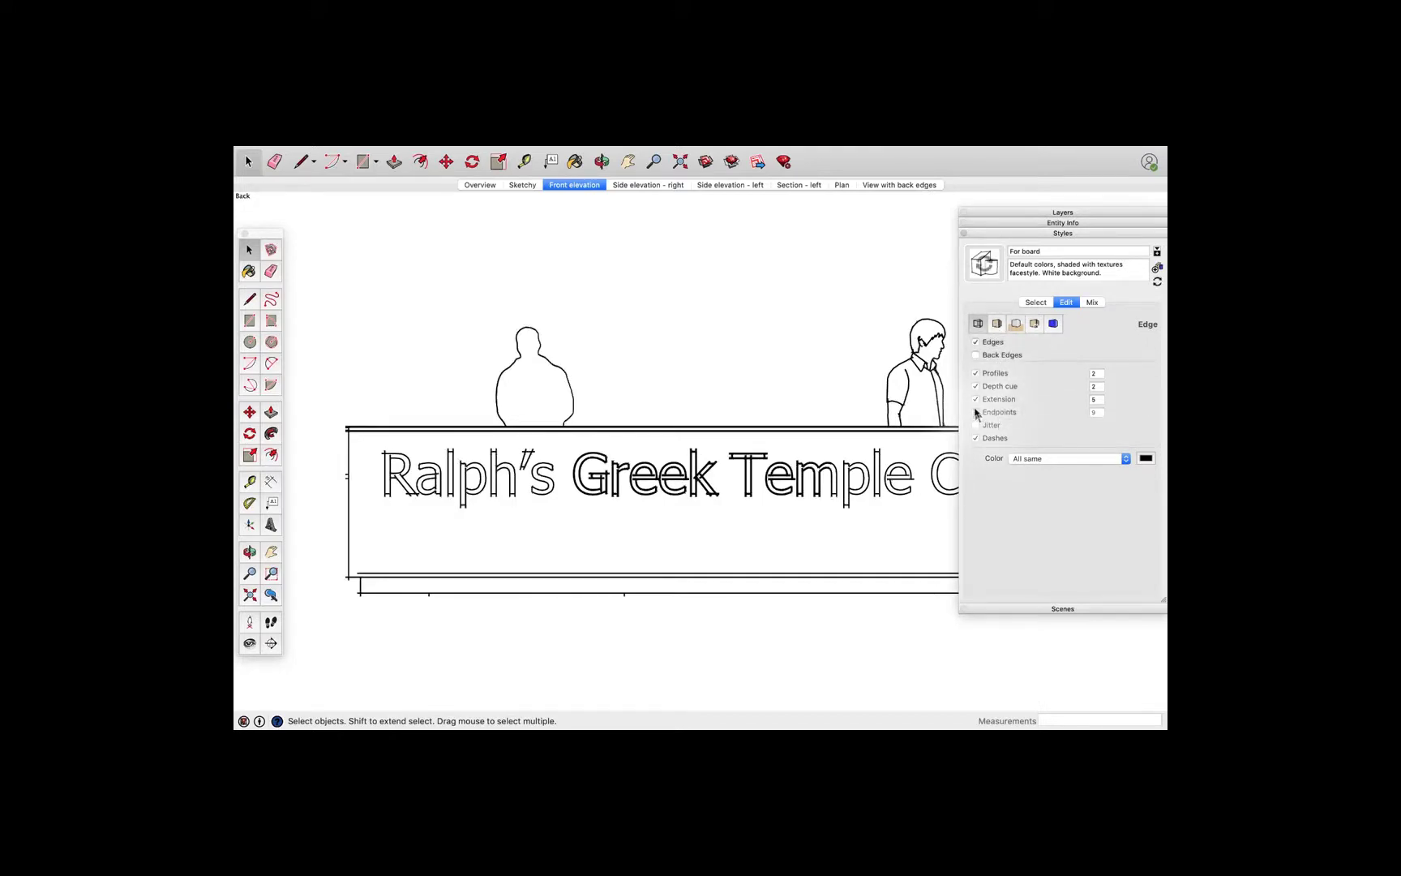
left_click(976, 413)
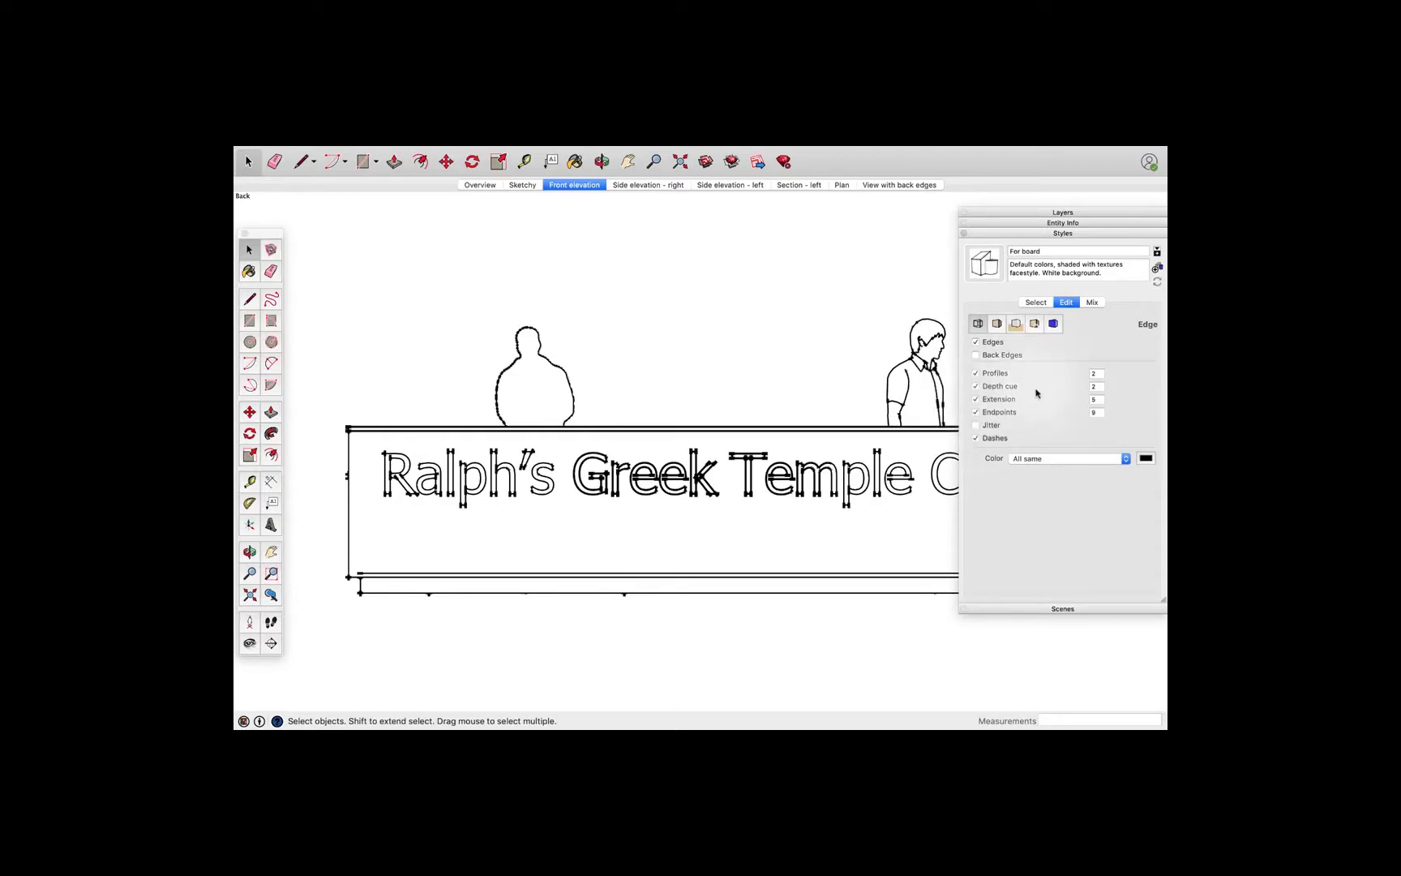
- Review the face, background, watermark and modeling settings of the "For board" style
left_click(997, 323)
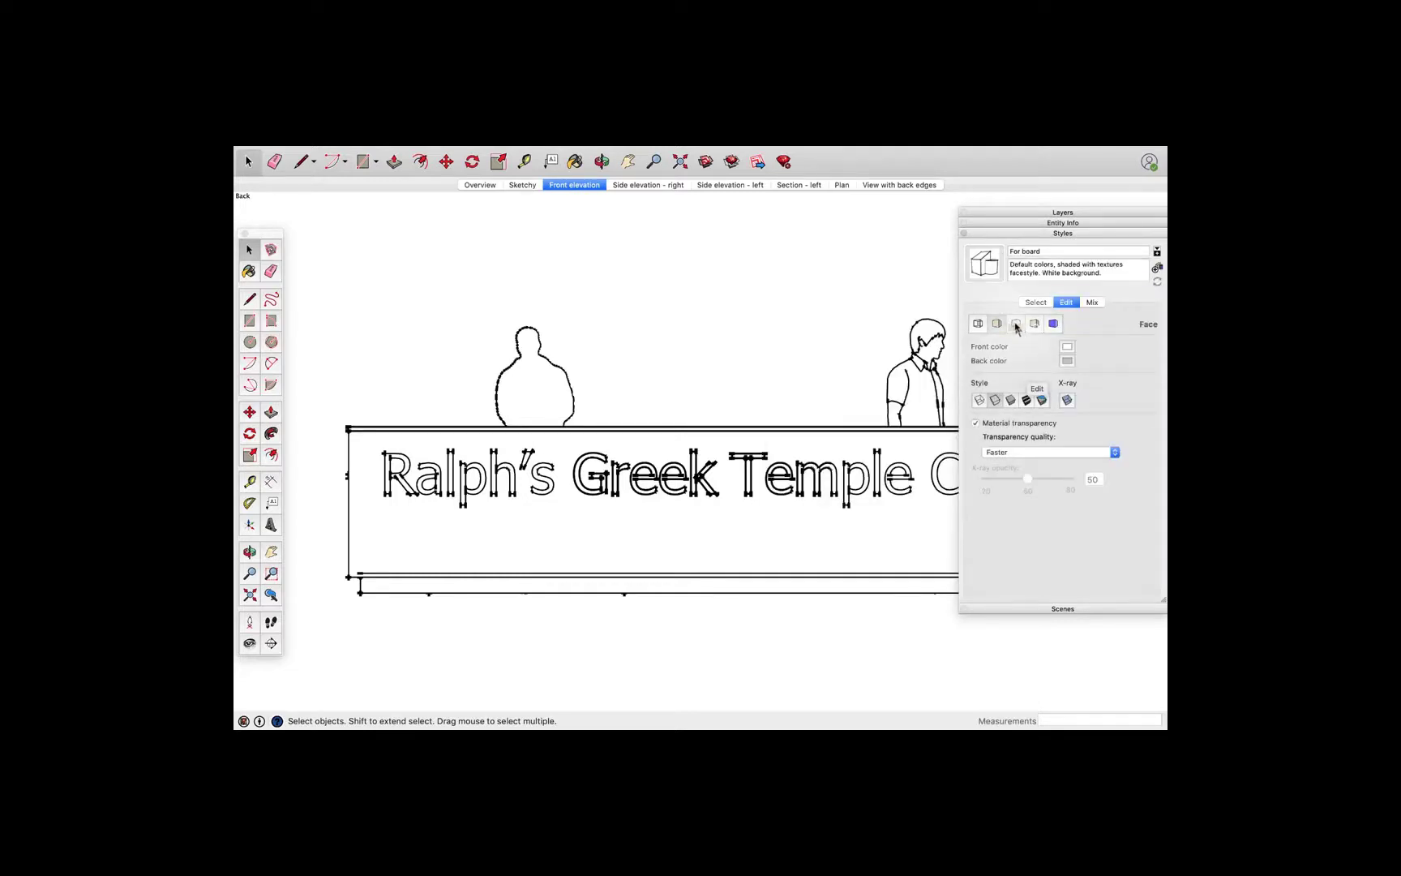
left_click(1016, 325)
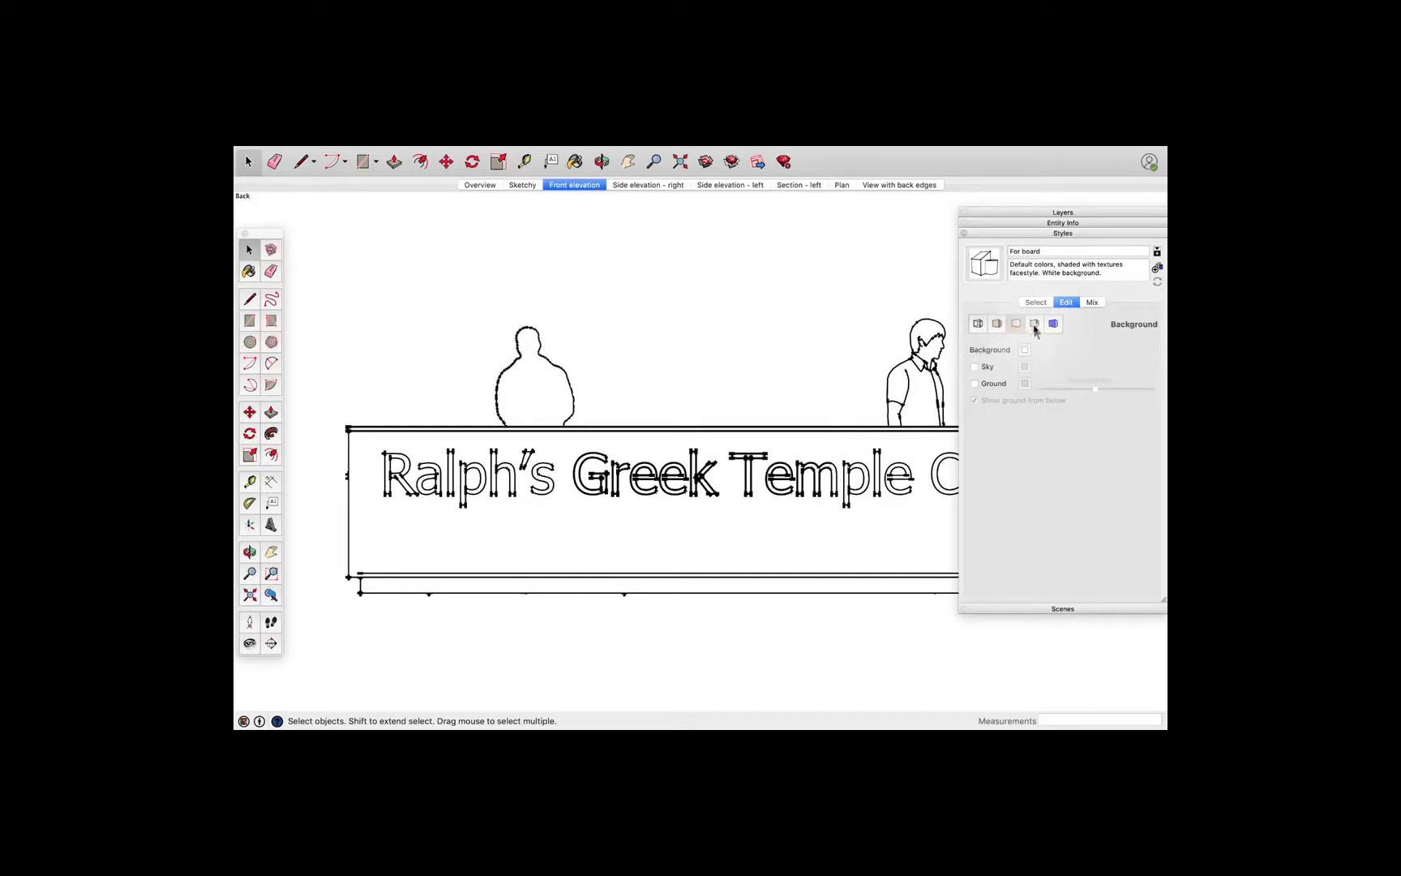
left_click(1035, 324)
left_click(1053, 323)
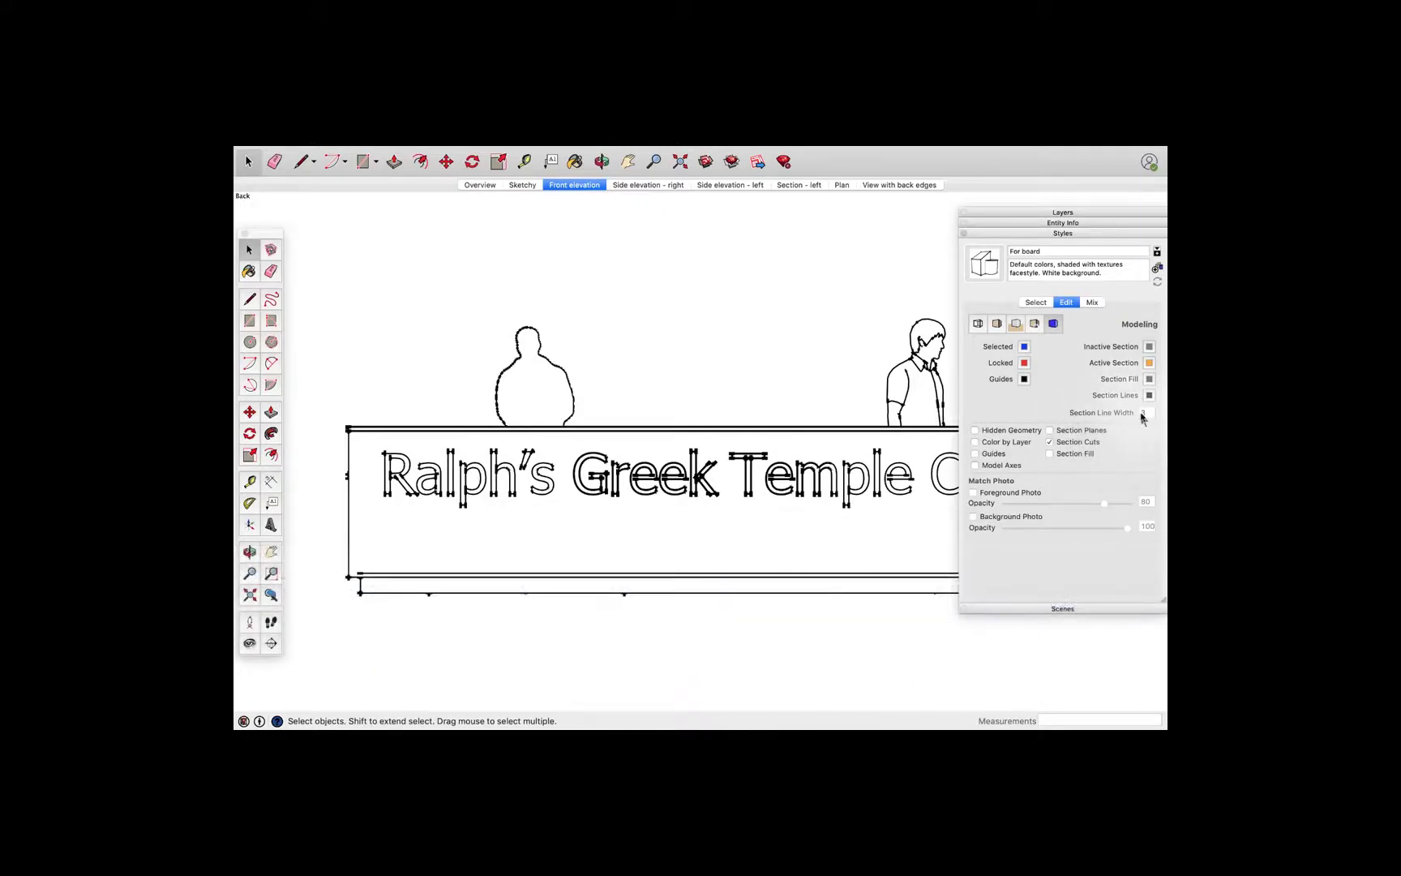
- Display the "Section - left" scene and inspect the dashed outlines beside the back counter up close
left_click(798, 185)
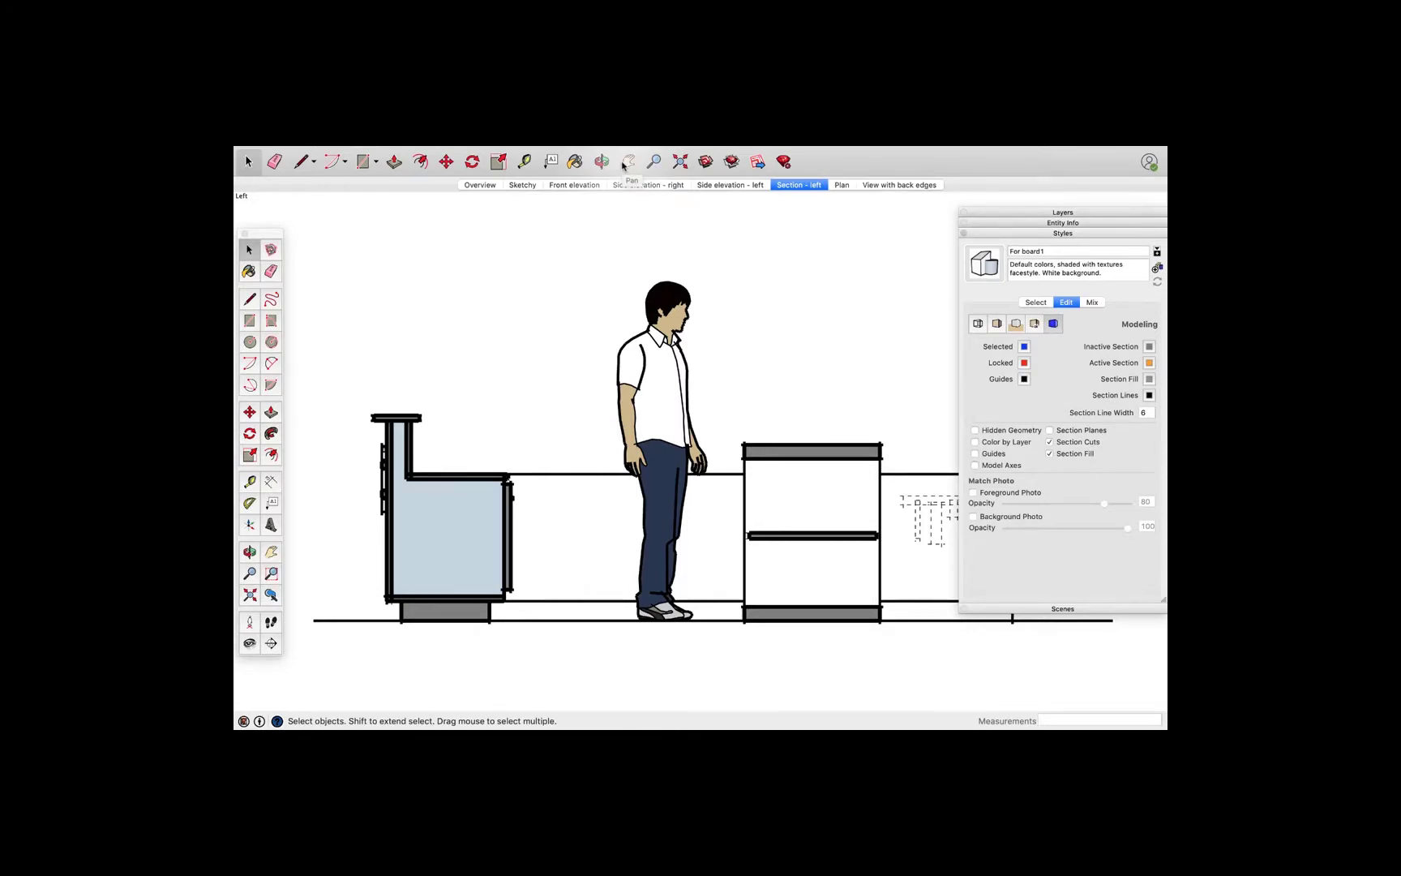
left_click(628, 162)
left_click_drag(904, 444, 685, 398)
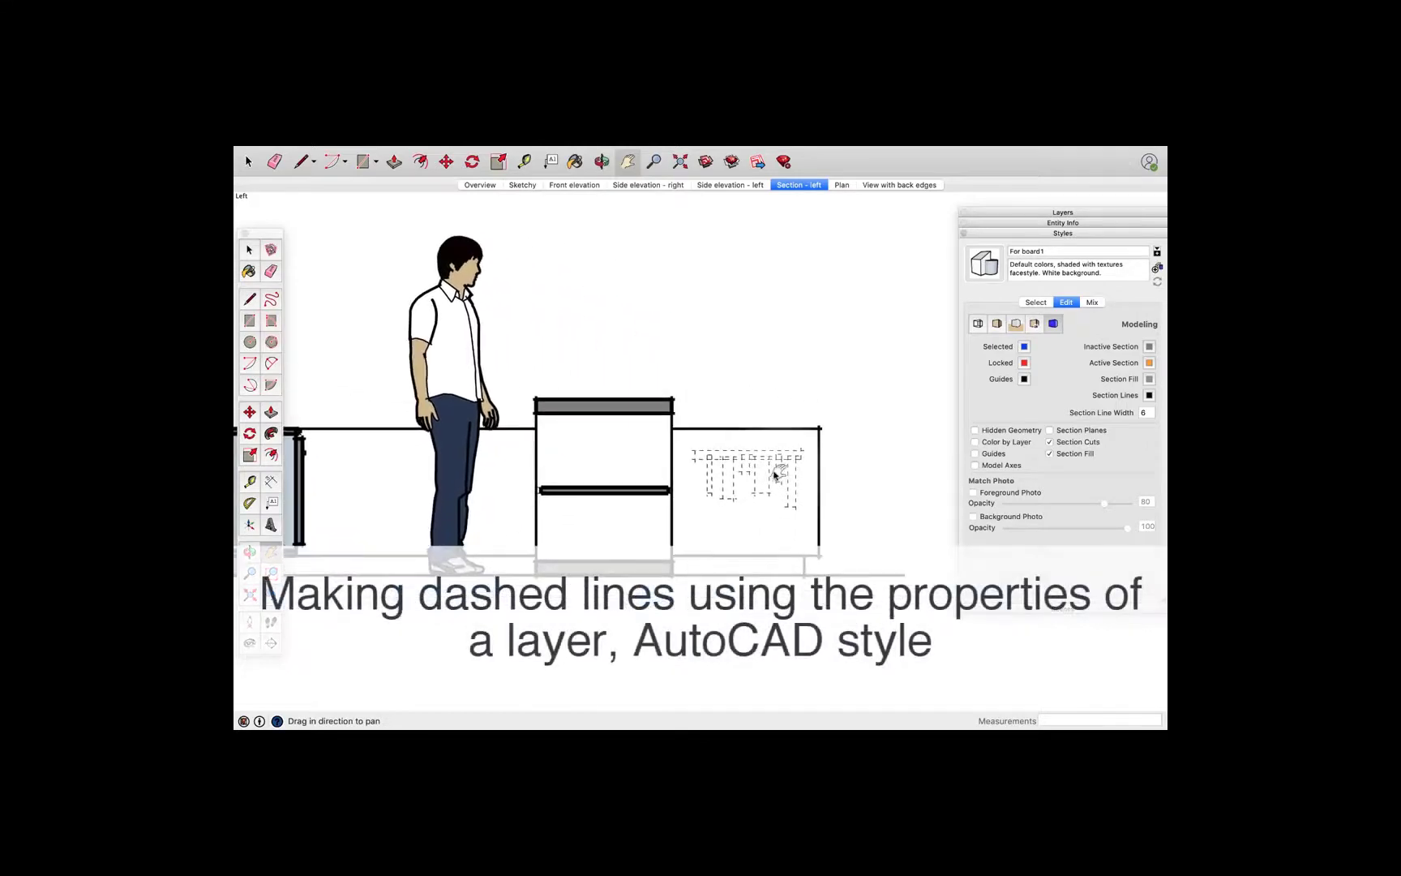
scroll(775, 475, "up", 5)
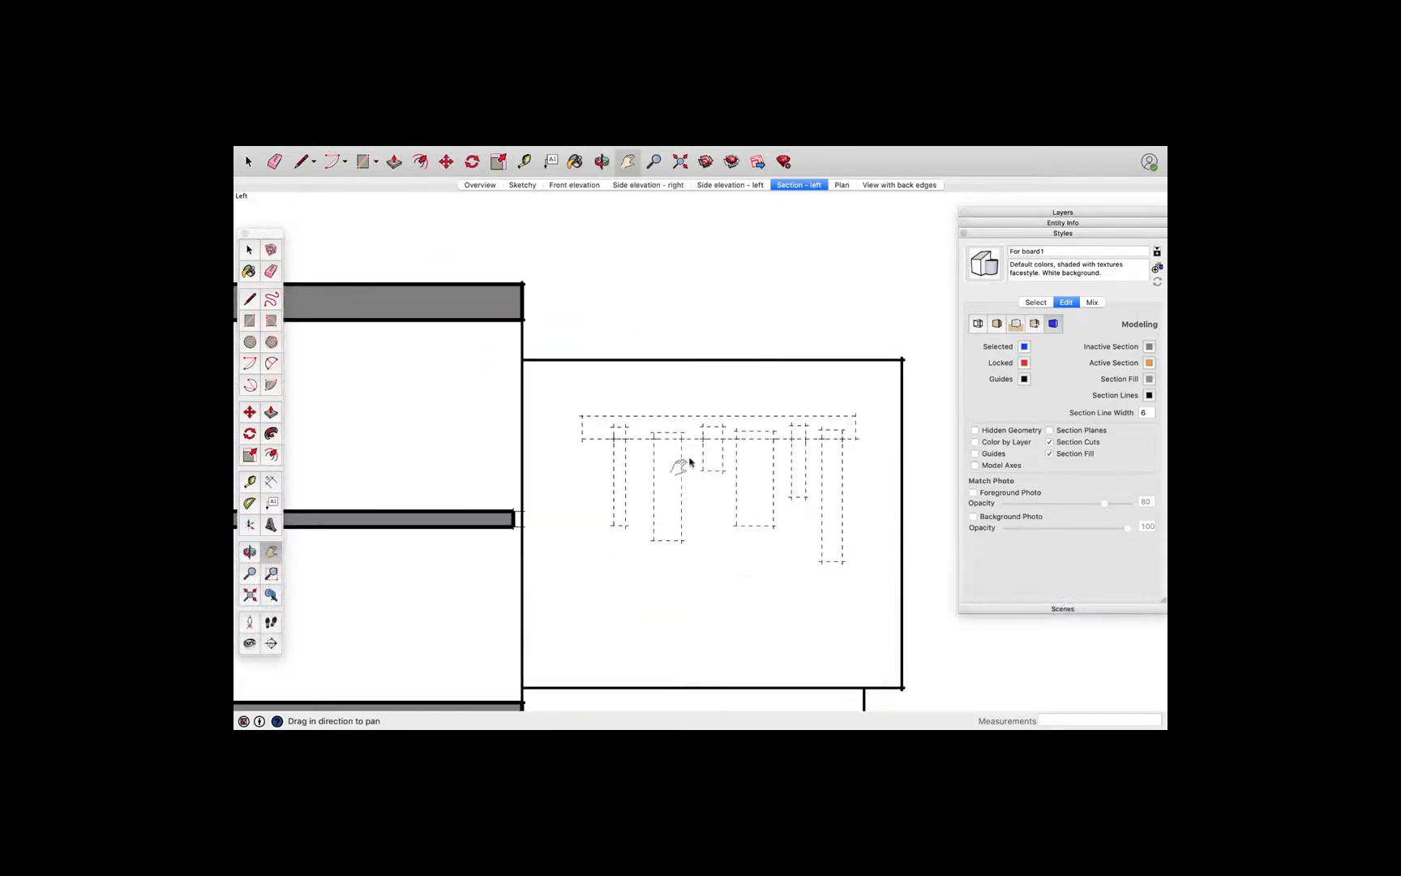
- Add a new layer named "Dotty" alongside the existing Dashed layer
left_click(983, 215)
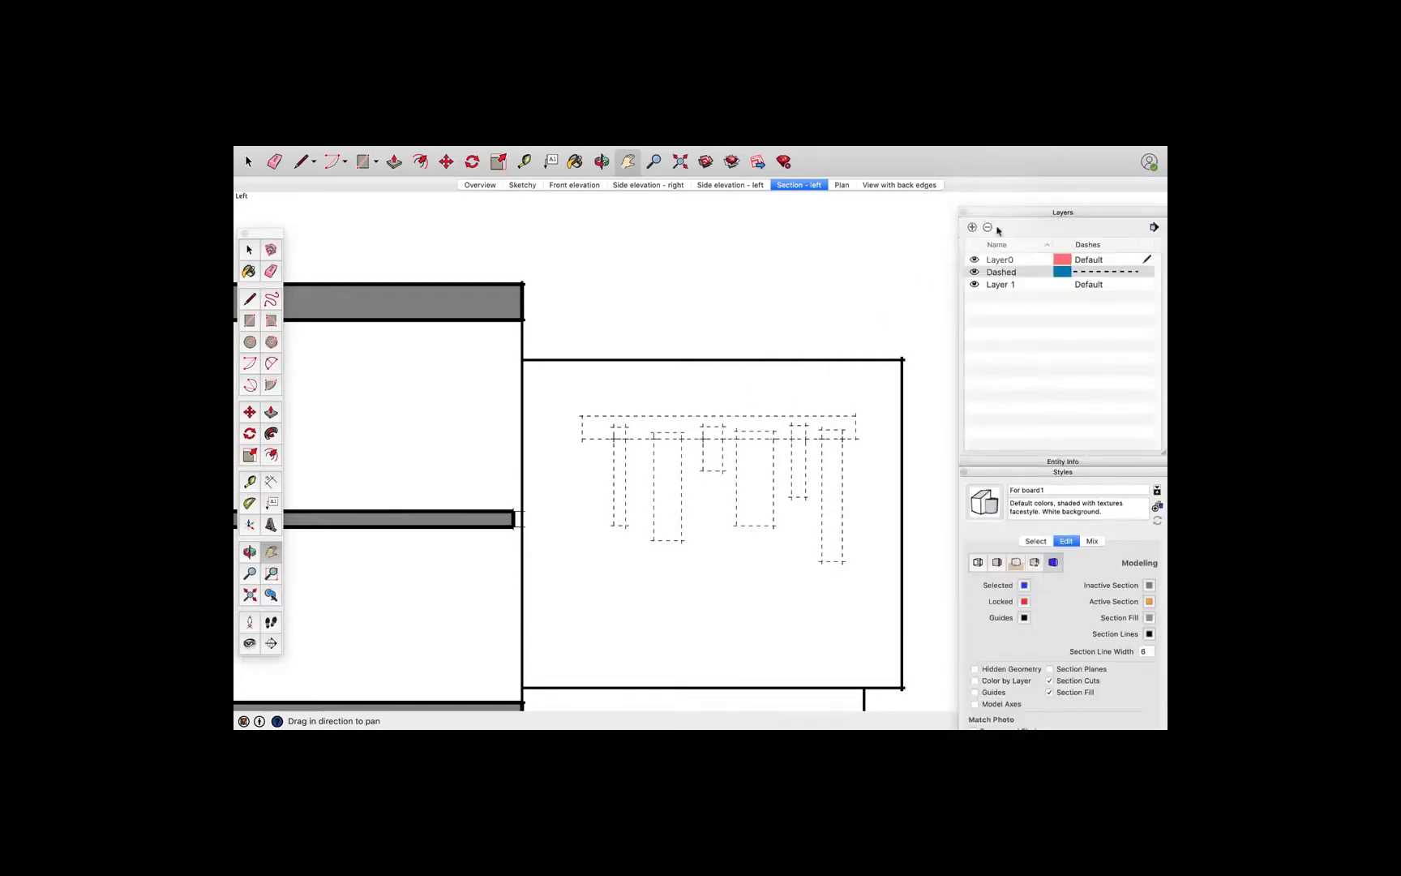
double_click(1005, 274)
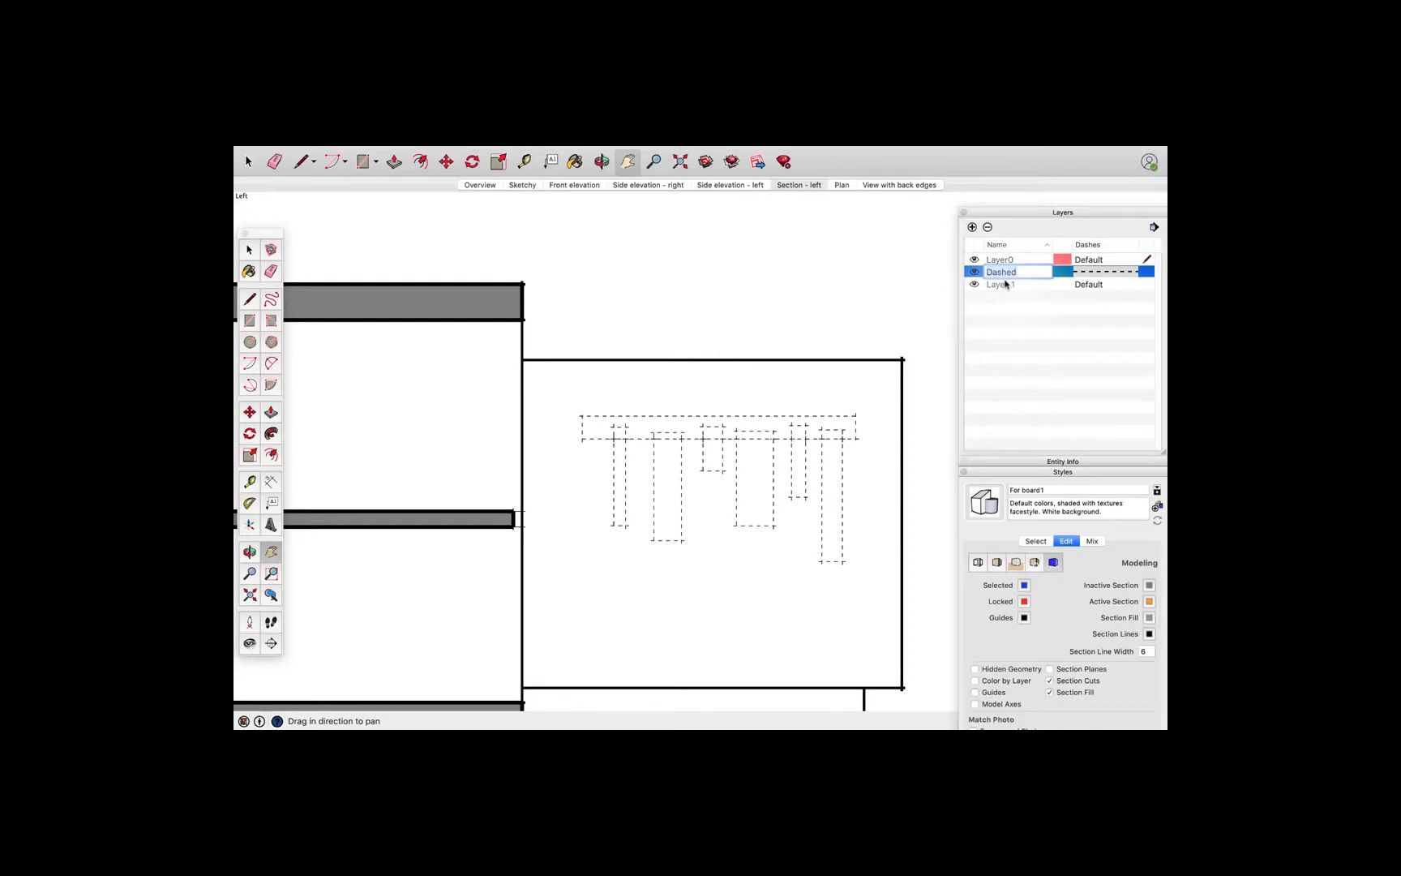
left_click(1002, 298)
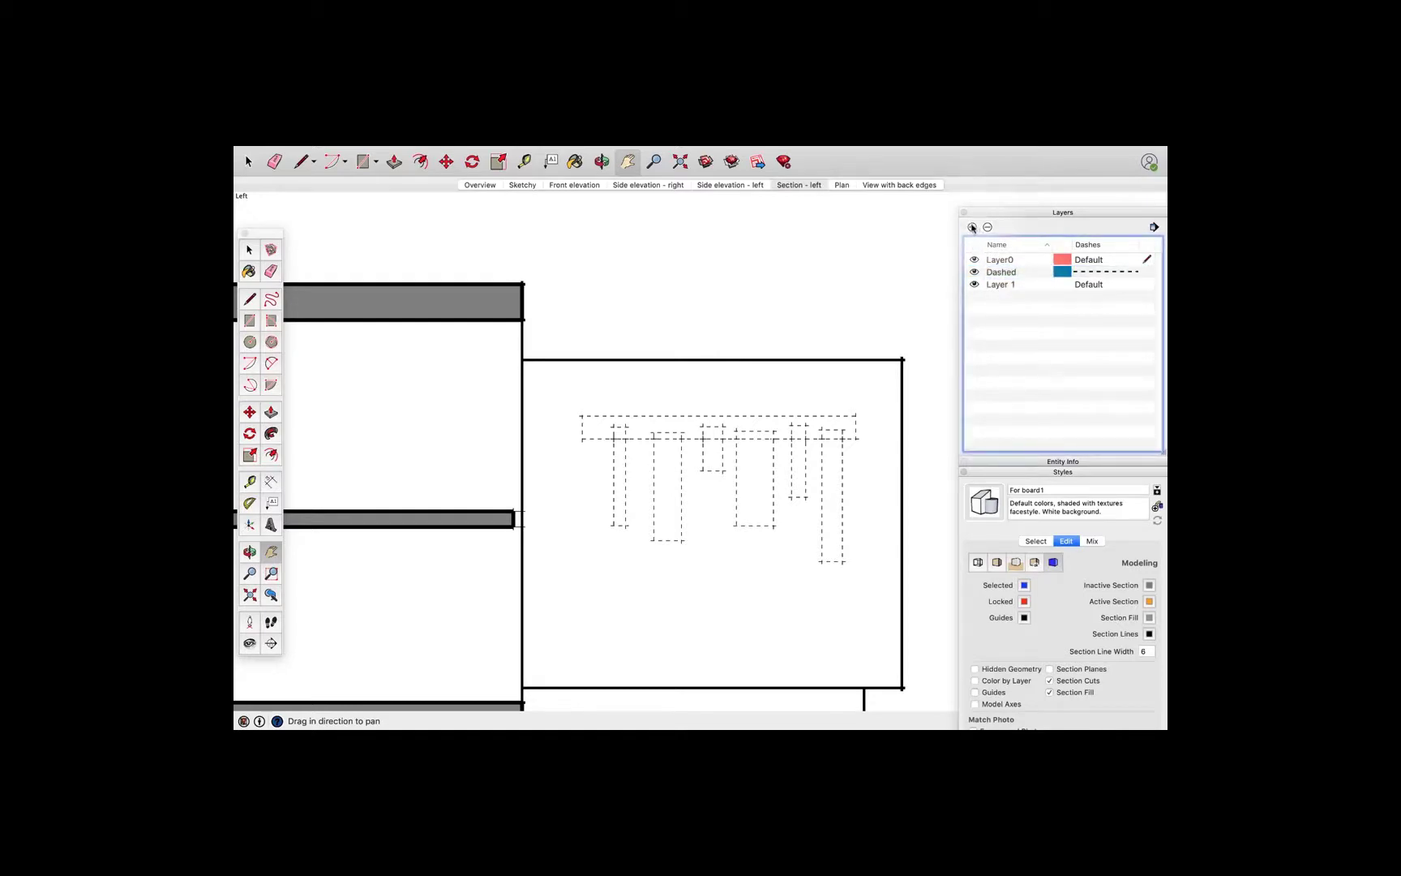
left_click(972, 227)
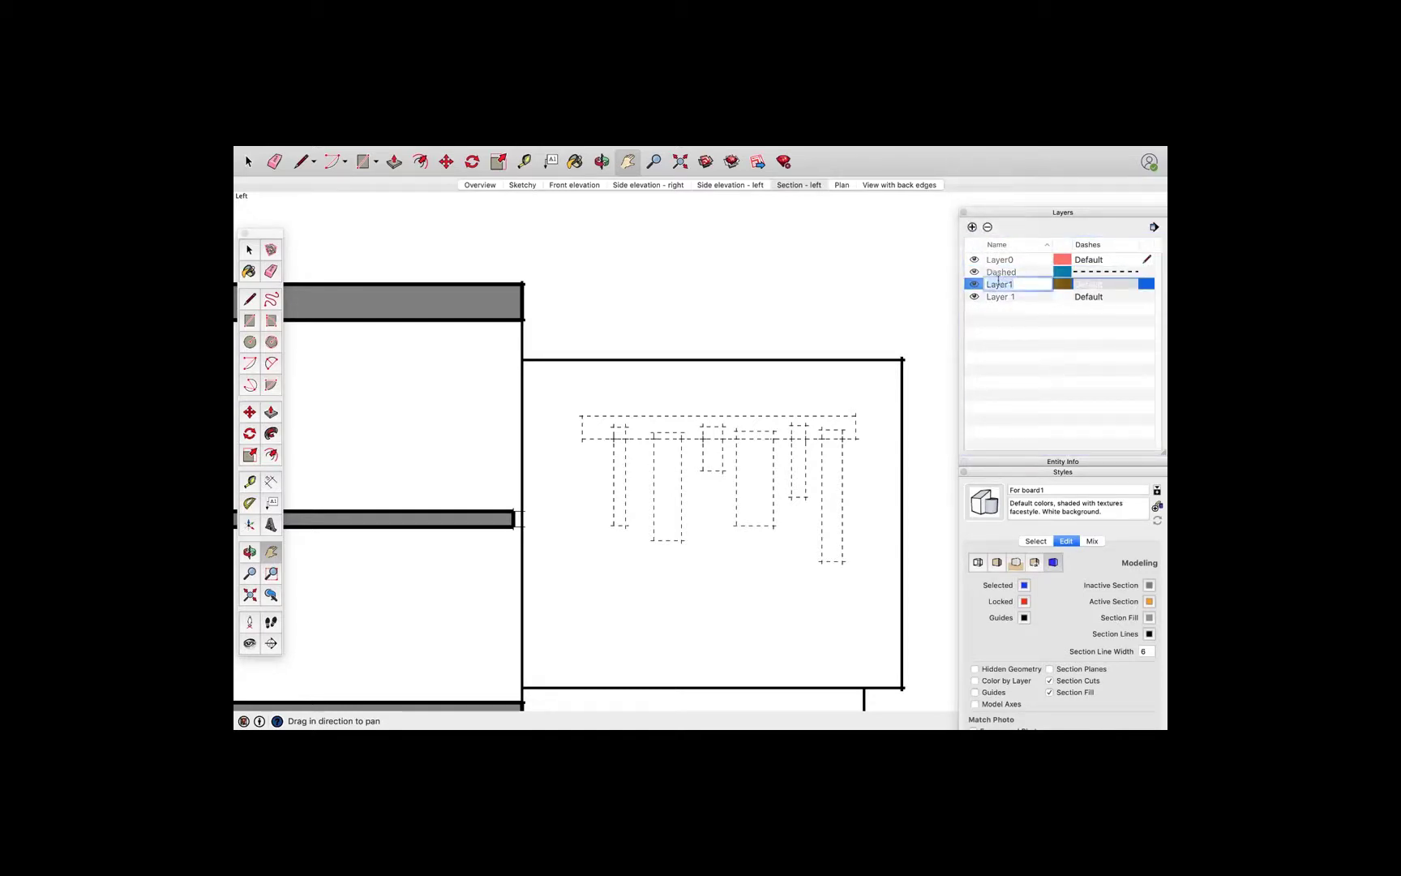
type("Do")
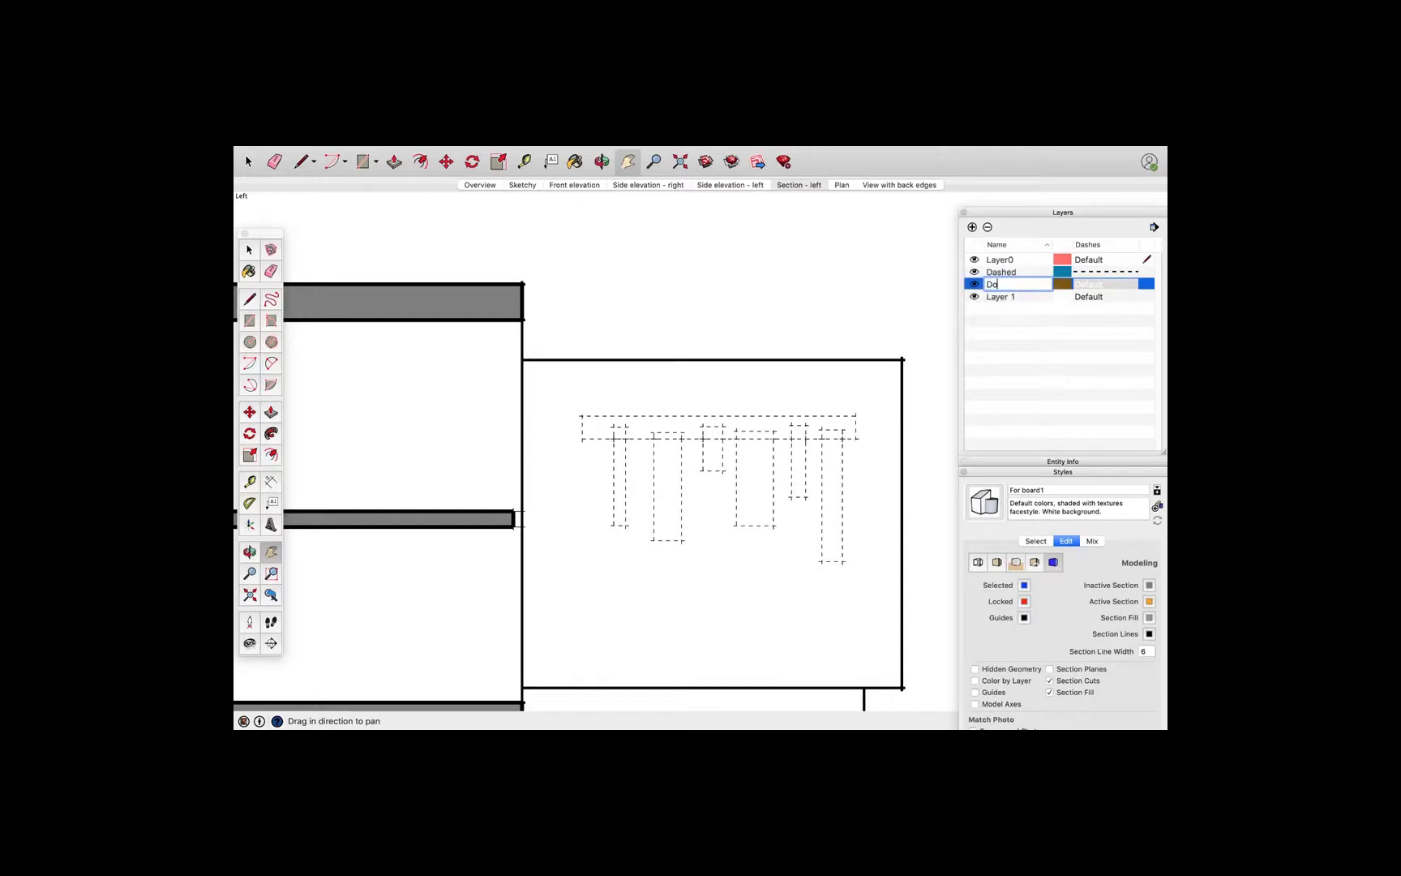
type("tty")
key("Return")
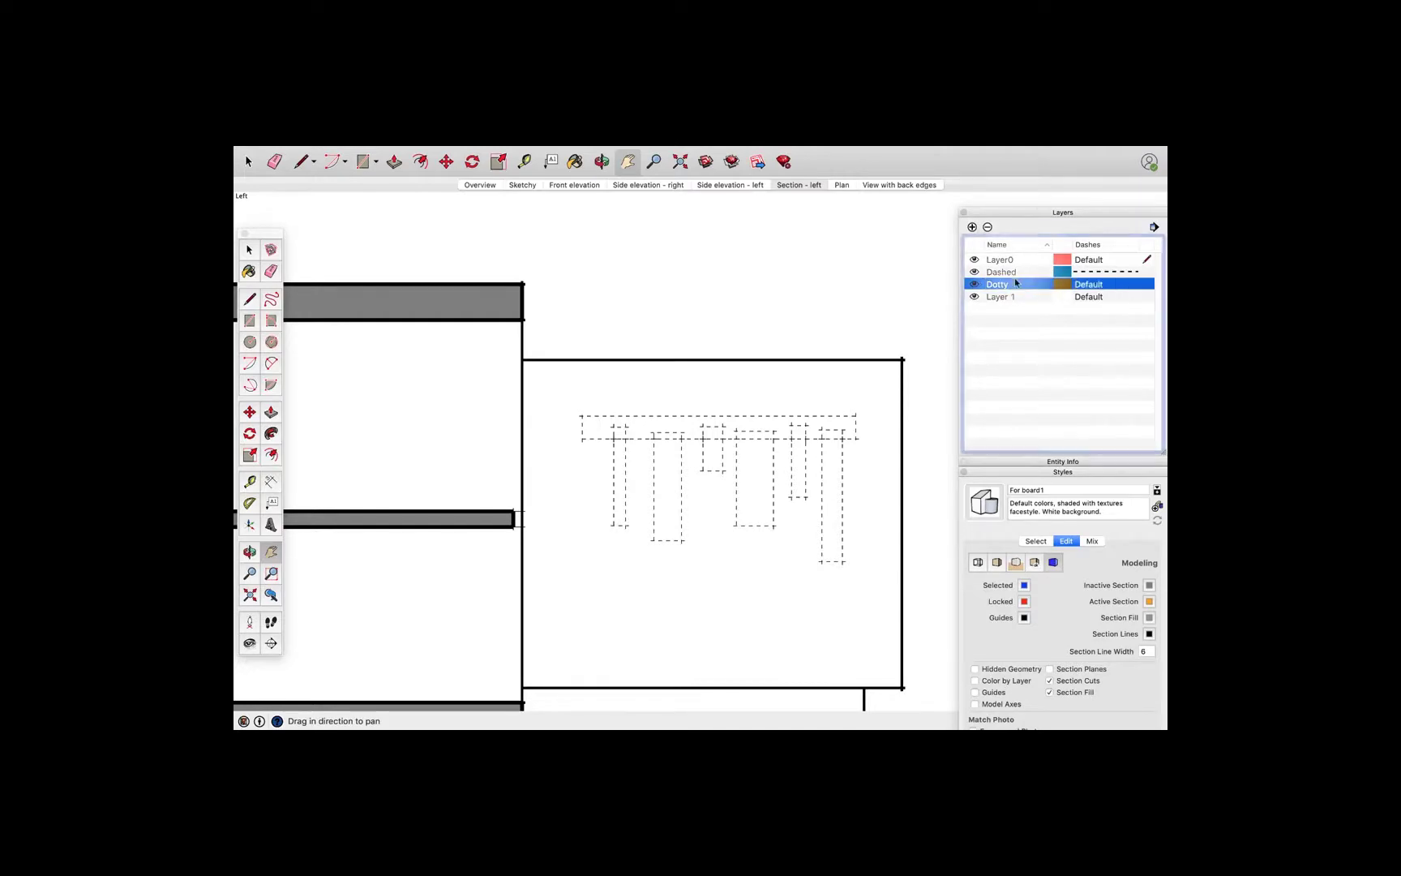
- Assign the finely dotted line pattern to the Dotty layer's dashes
left_click(1122, 285)
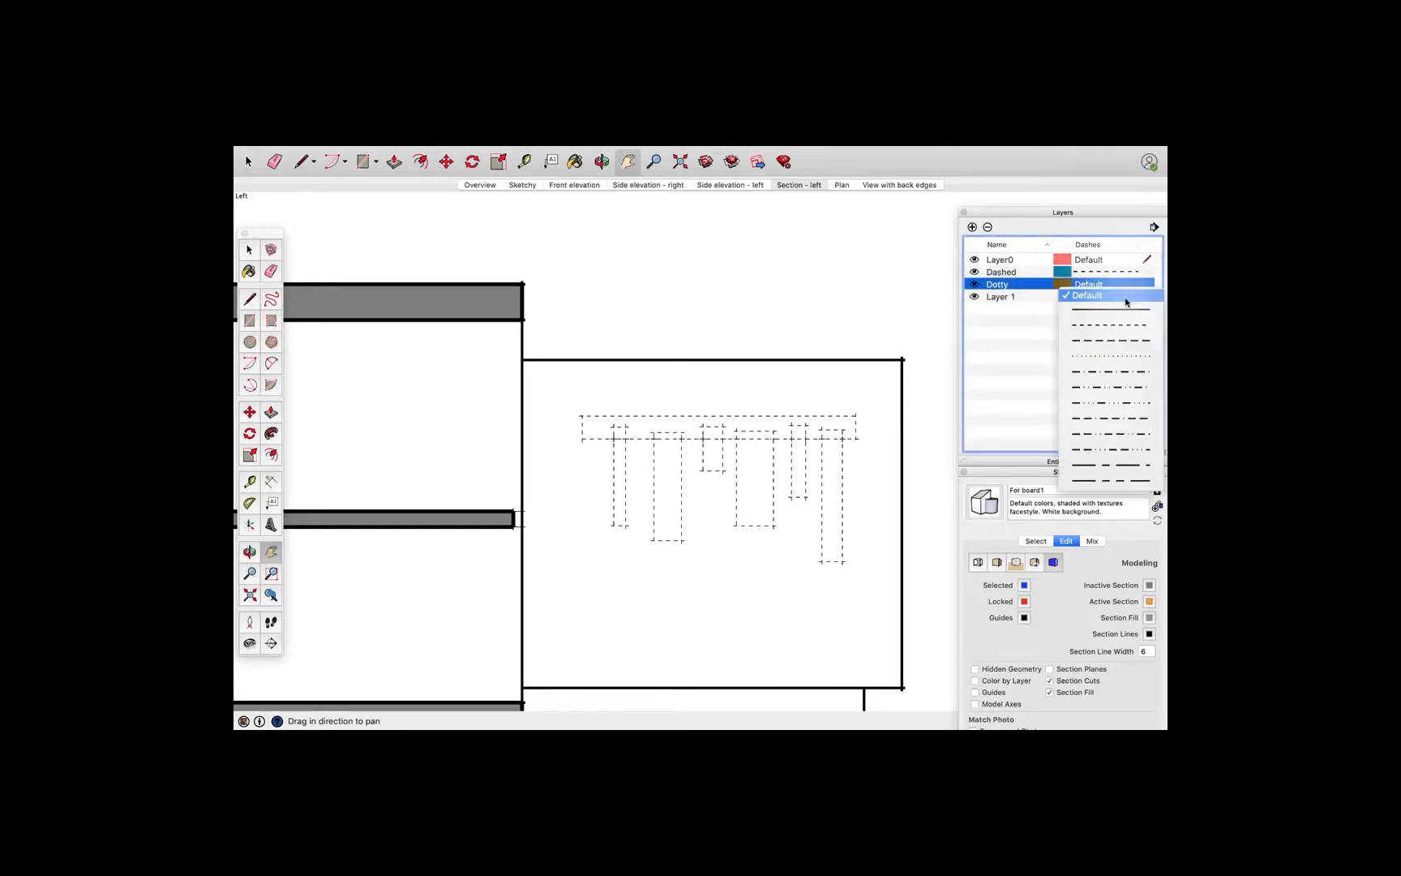
left_click(1113, 357)
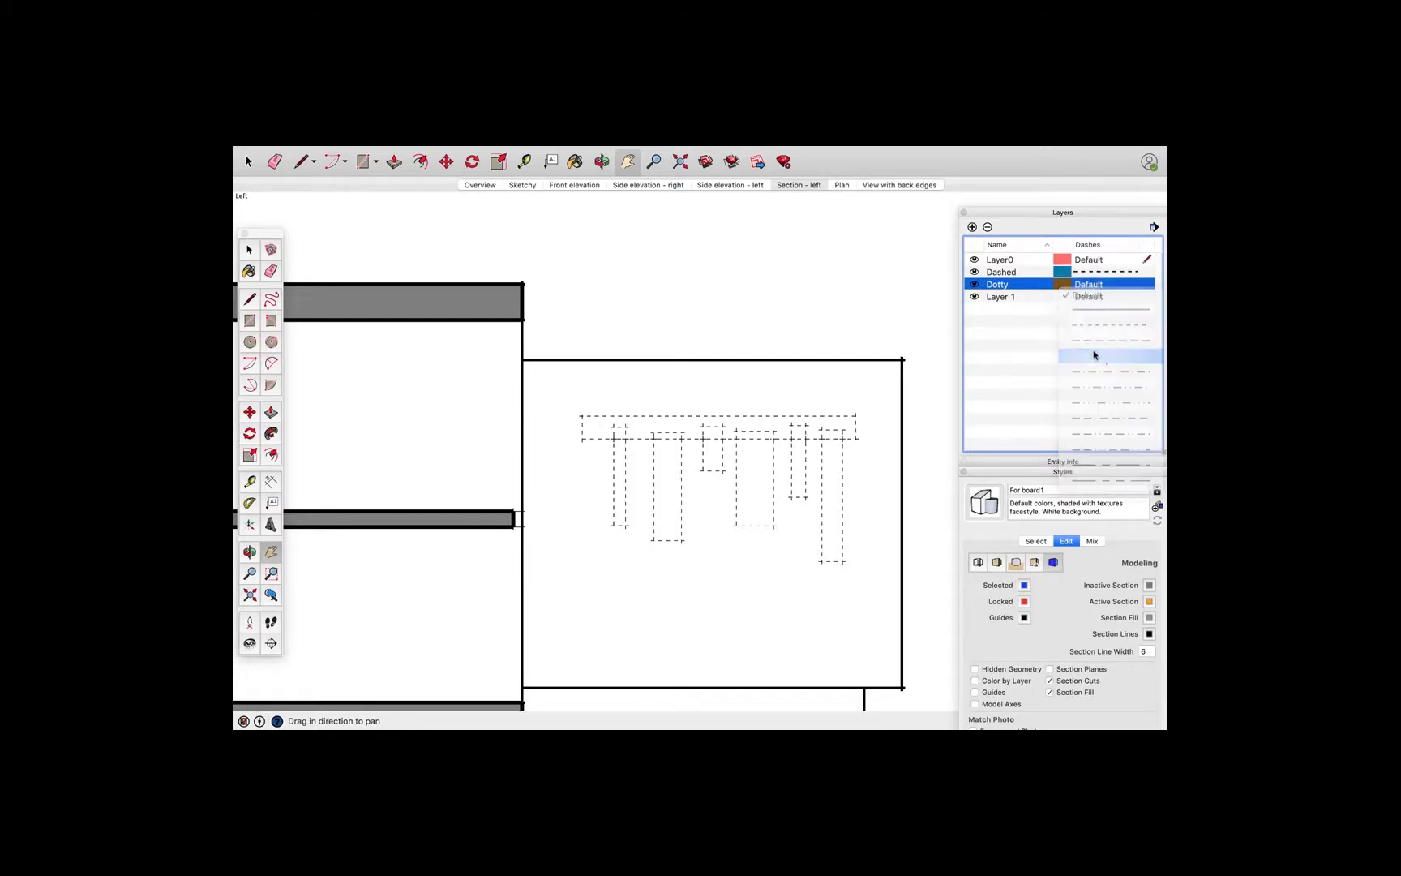
left_click(1002, 214)
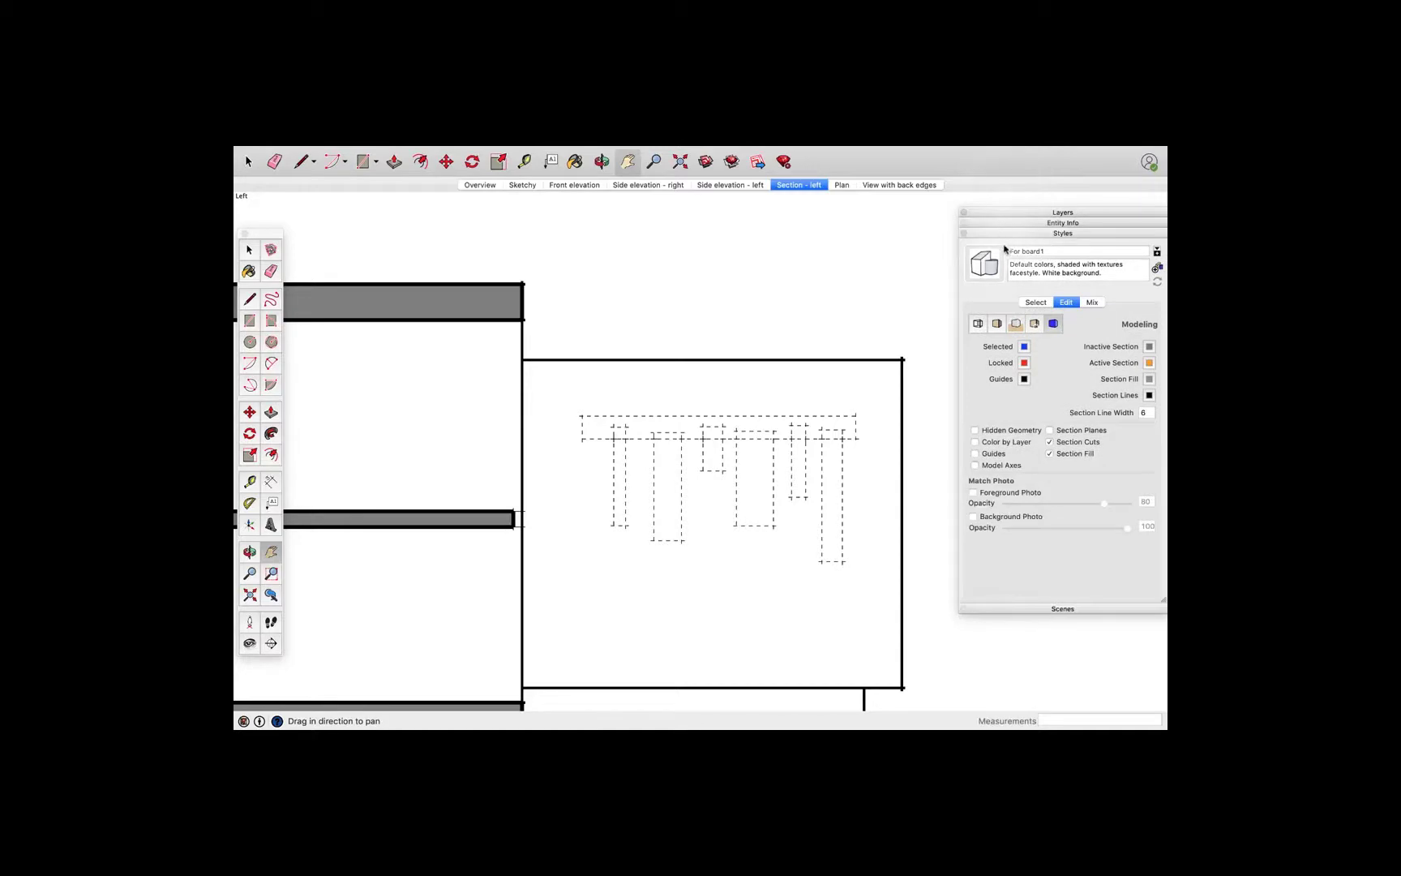
- Inspect which layer the upper edge and the face of the rectangular panel around the dashed outlines belong to
left_click(1002, 225)
key("space")
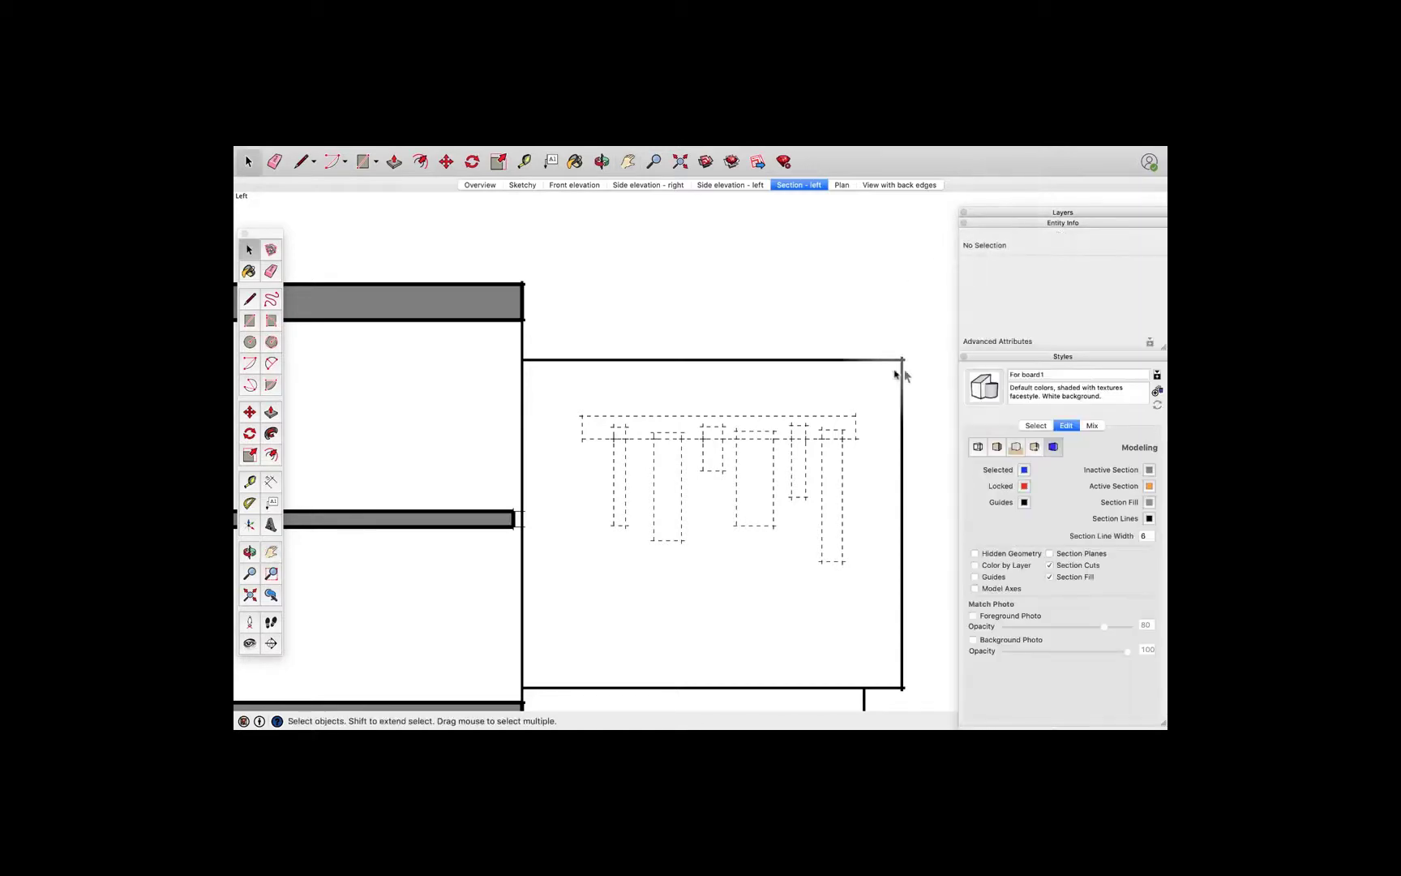
left_click(844, 361)
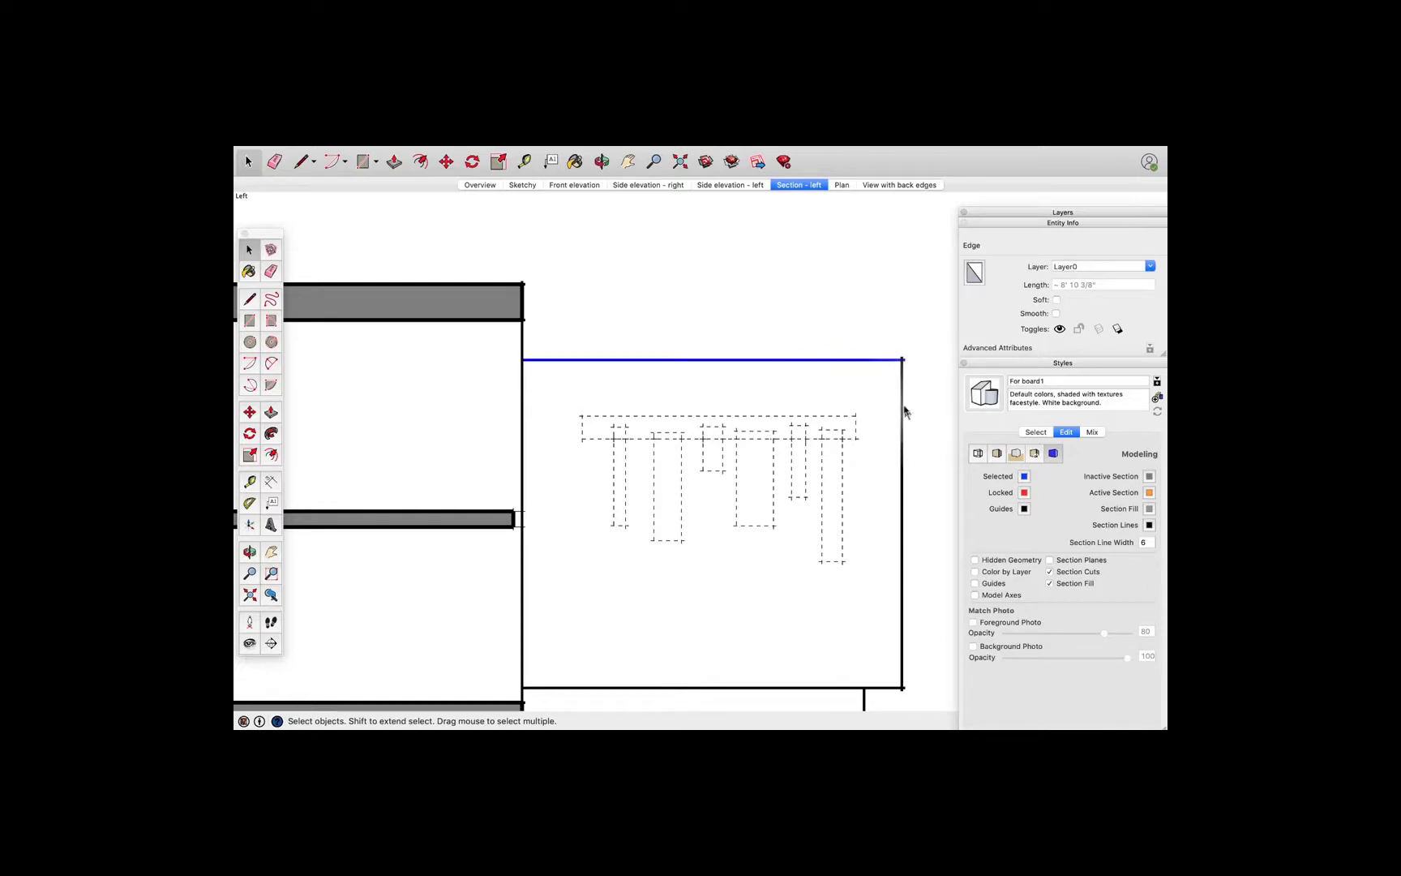
left_click(821, 389)
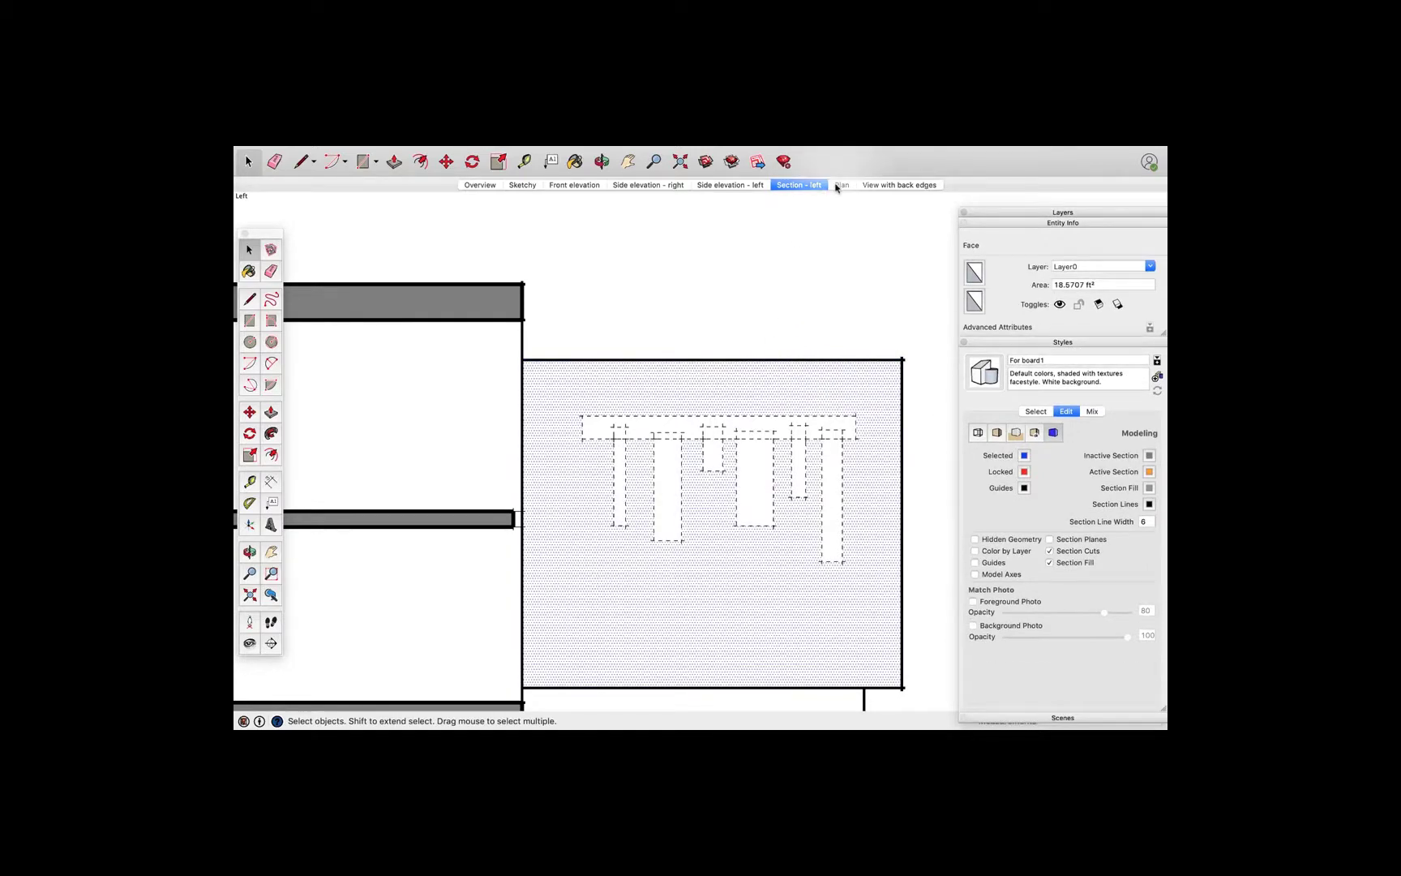
- Show the "View with back edges" scene with the side panels collapsed and turn off the back edges
left_click(885, 185)
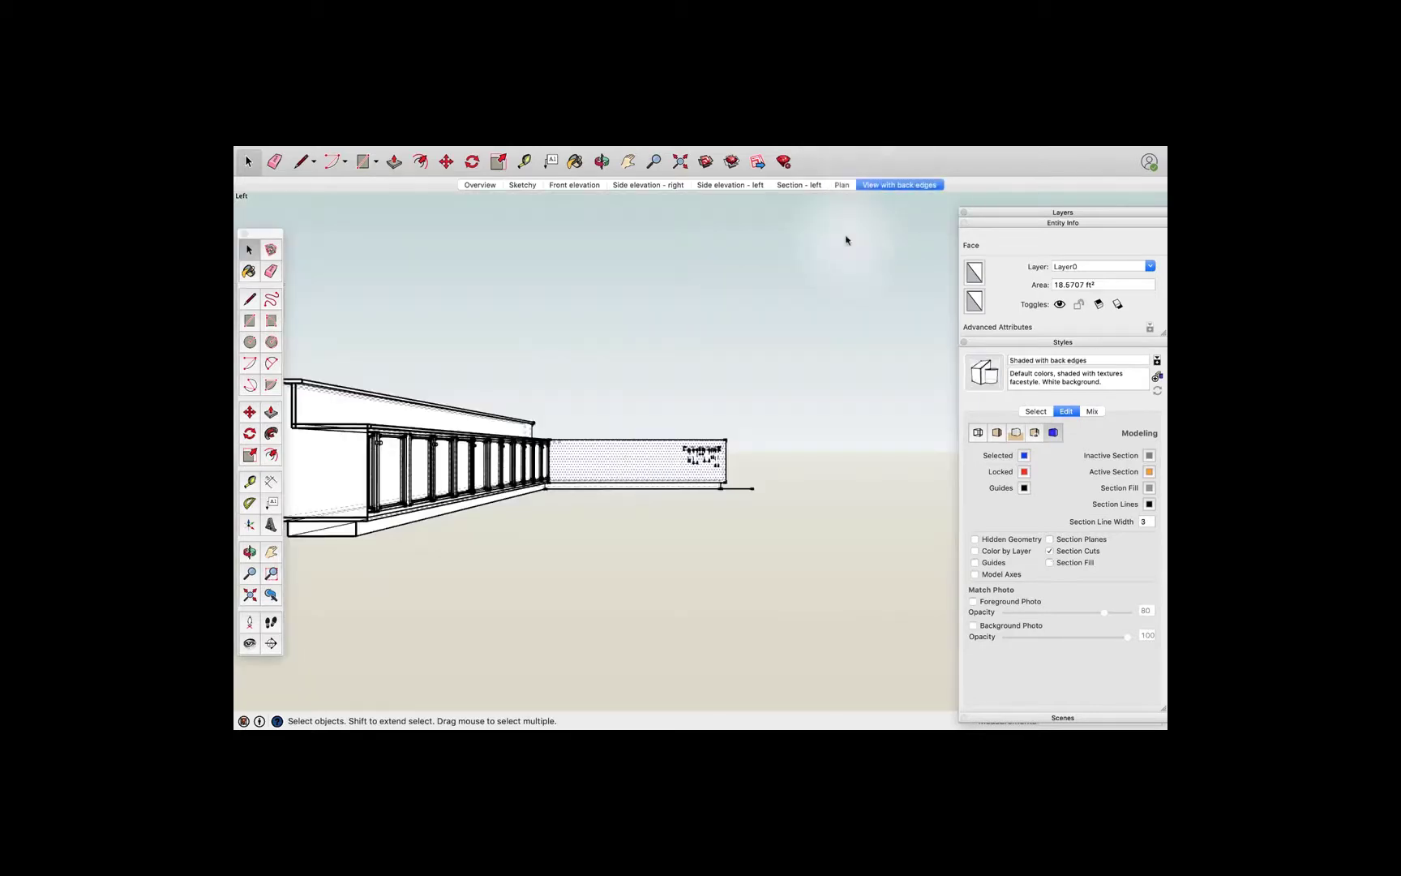
left_click(1010, 222)
left_click(1007, 232)
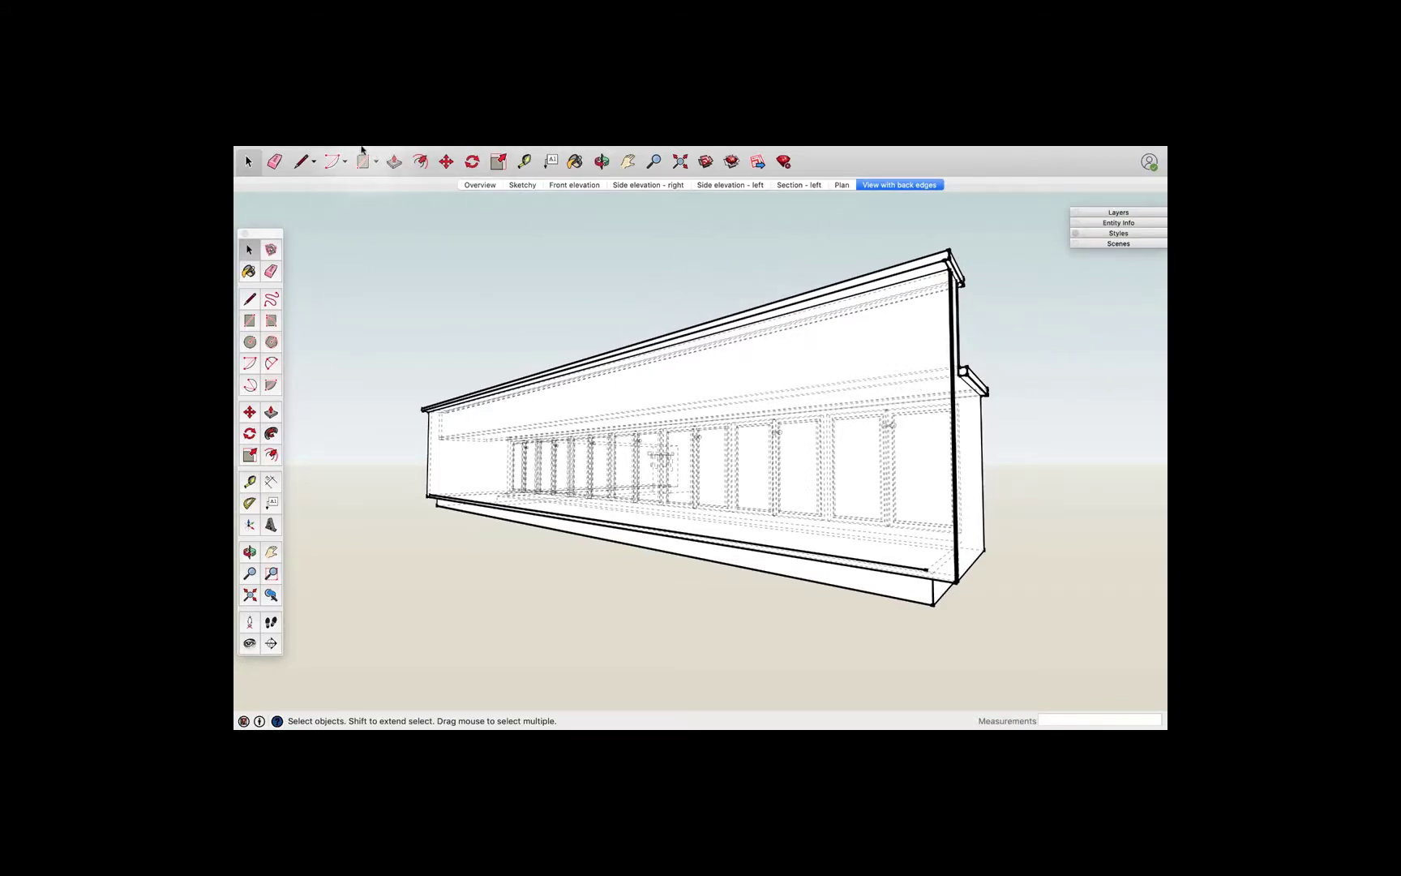
left_click(389, 153)
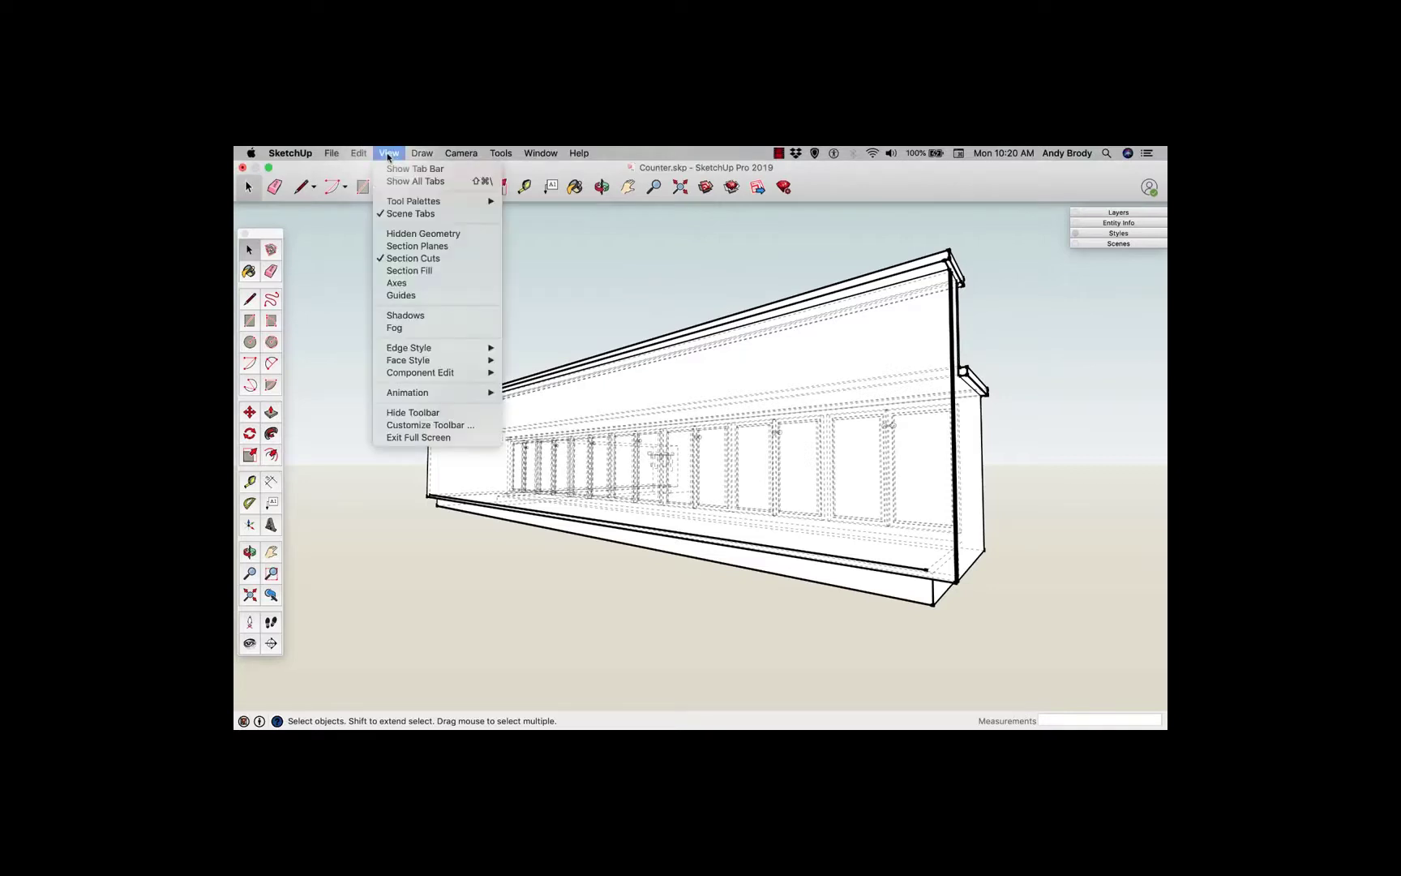
mouse_move(438, 350)
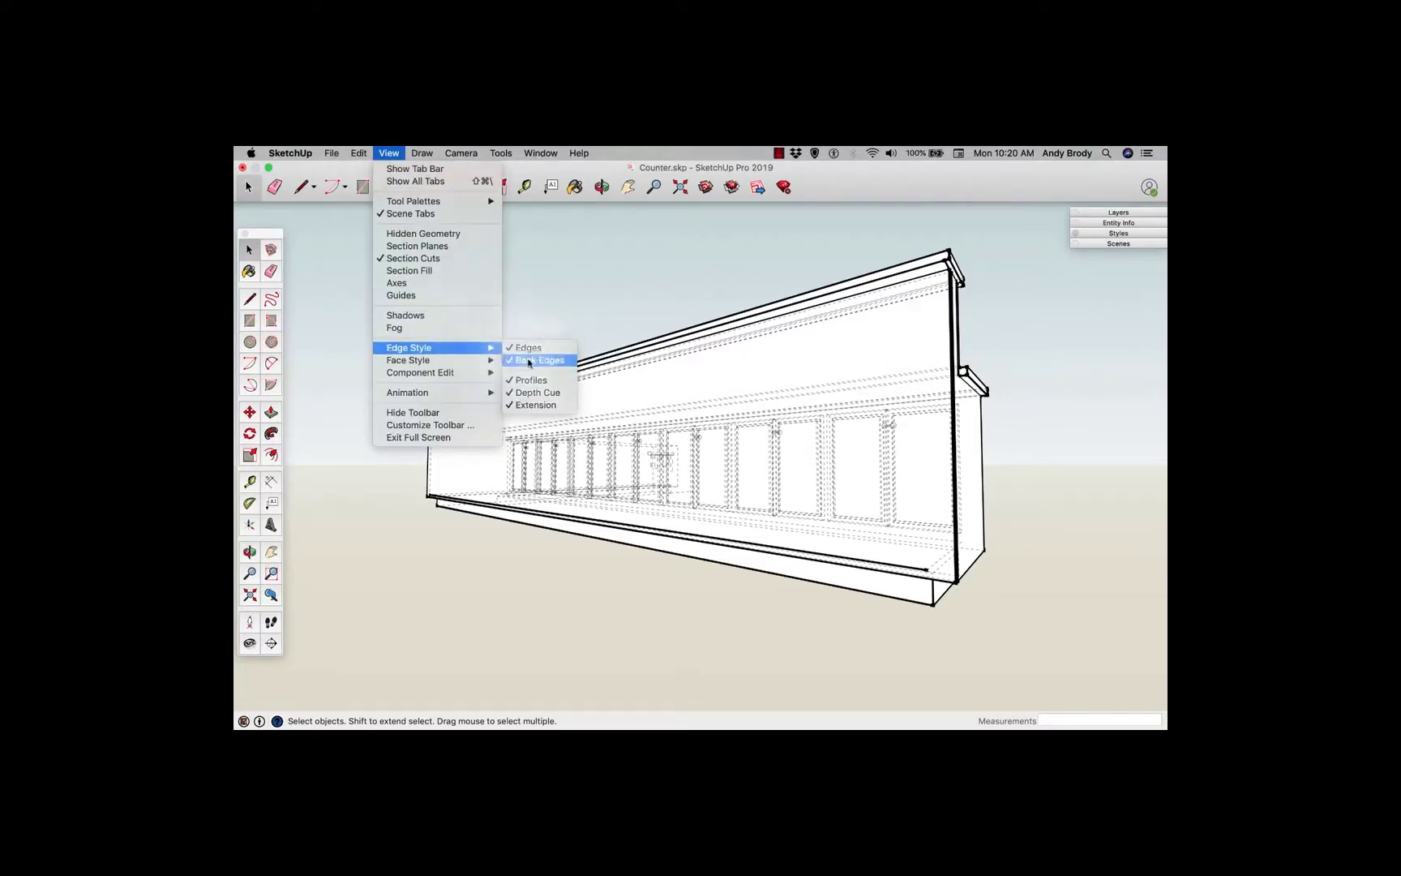
left_click(528, 361)
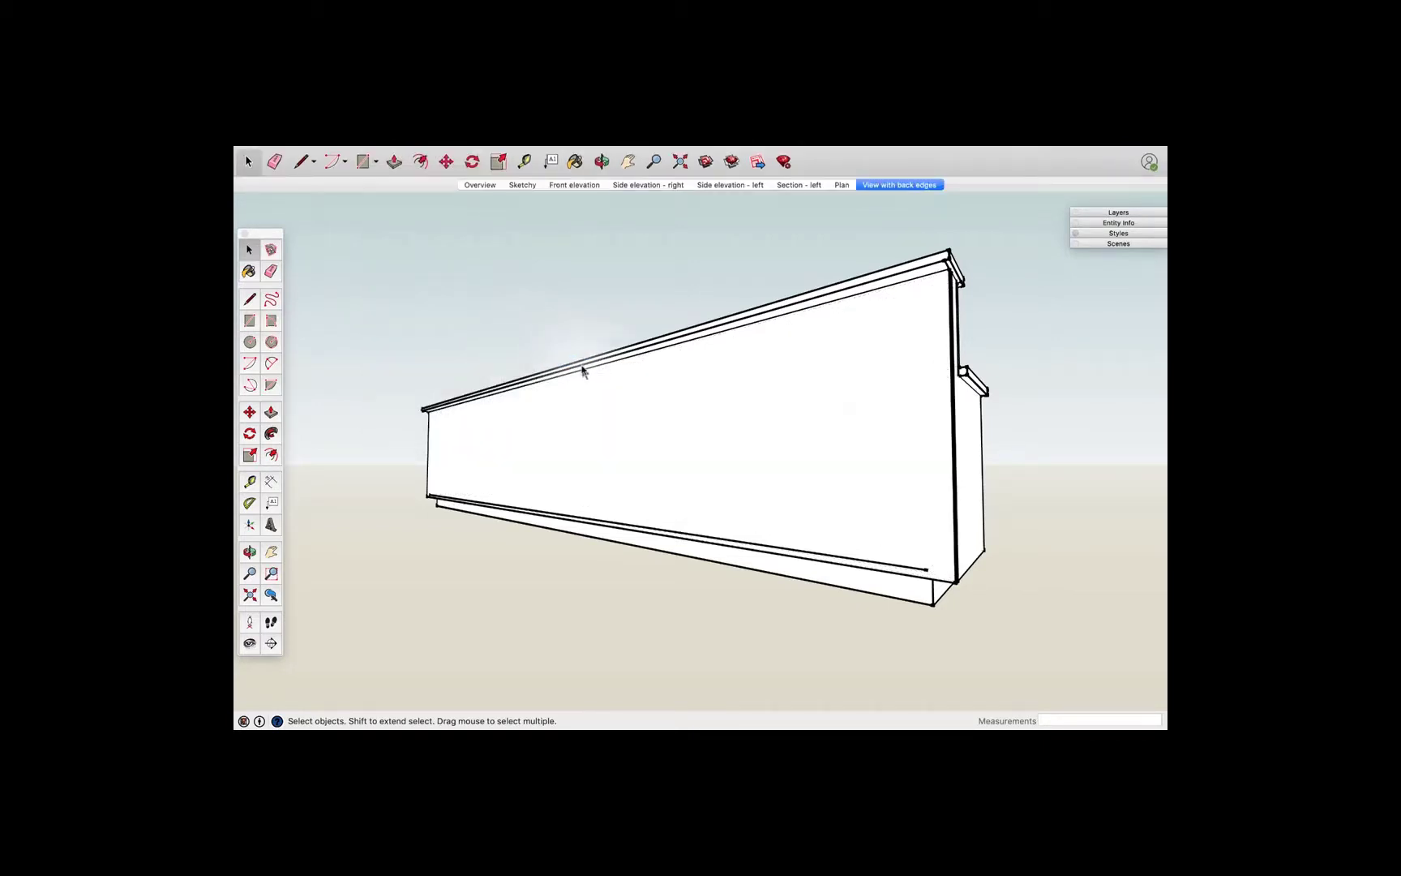